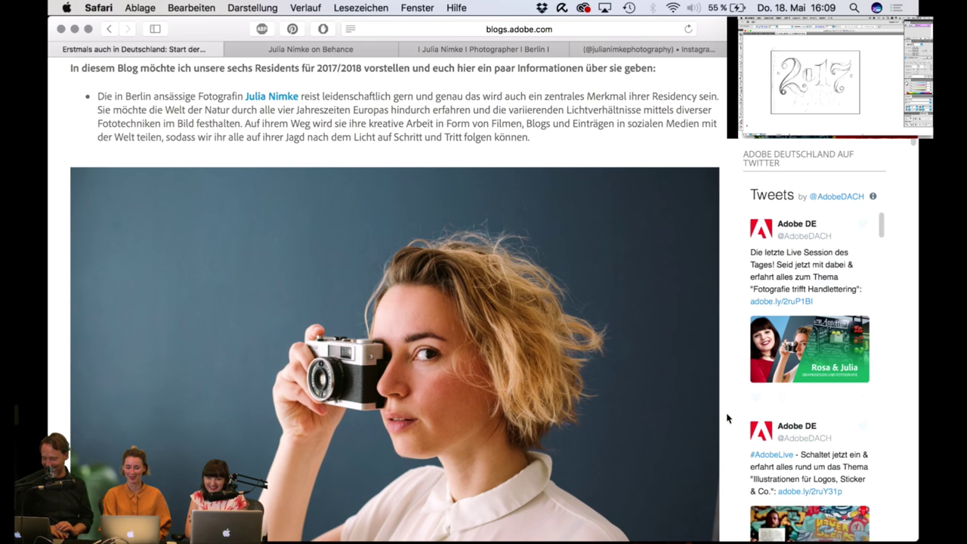
Step: Look through the photographer's portrait and foggy forest photo in the Adobe blog article about the residents
{"action": "scroll", "coordinate": [726, 416], "scroll_direction": "down", "scroll_amount": 3}
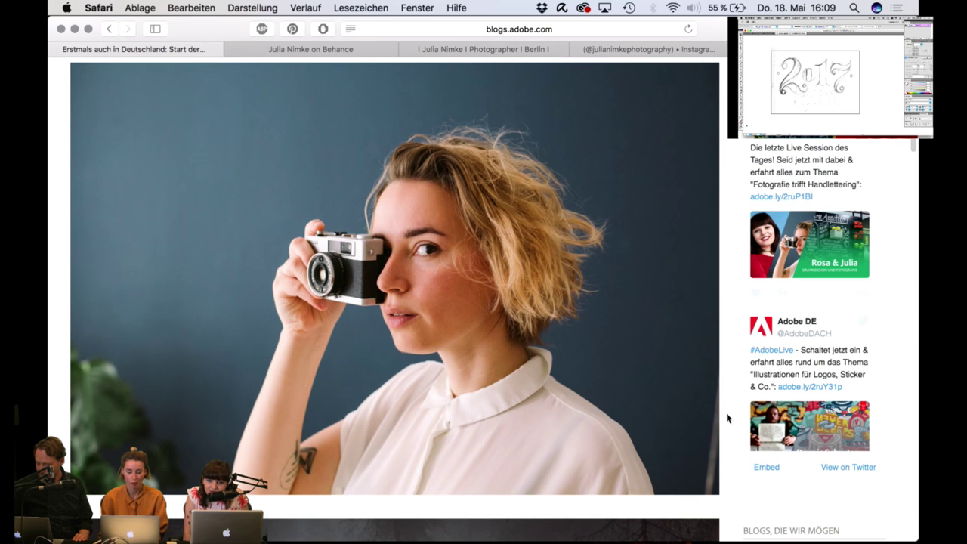
{"action": "scroll", "coordinate": [727, 415], "scroll_direction": "down", "scroll_amount": 10}
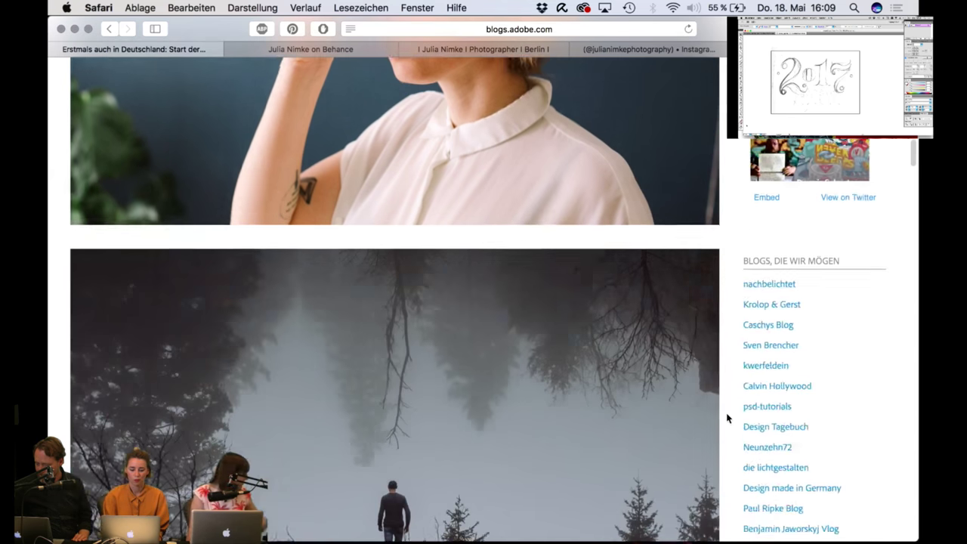
{"action": "scroll", "coordinate": [727, 417], "scroll_direction": "down", "scroll_amount": 10}
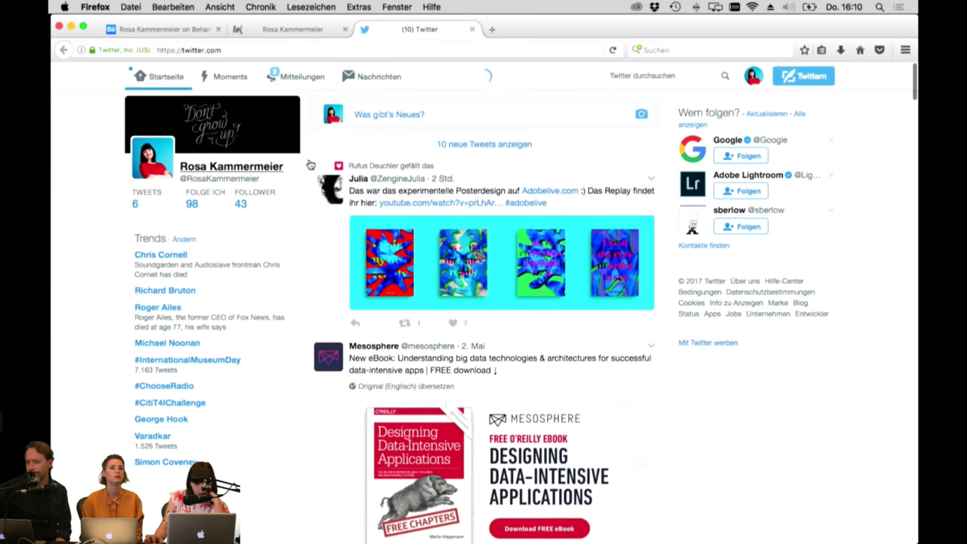
Step: Open the account owner's Twitter profile and view the pinned forest lettering image enlarged
{"action": "left_click", "coordinate": [309, 161]}
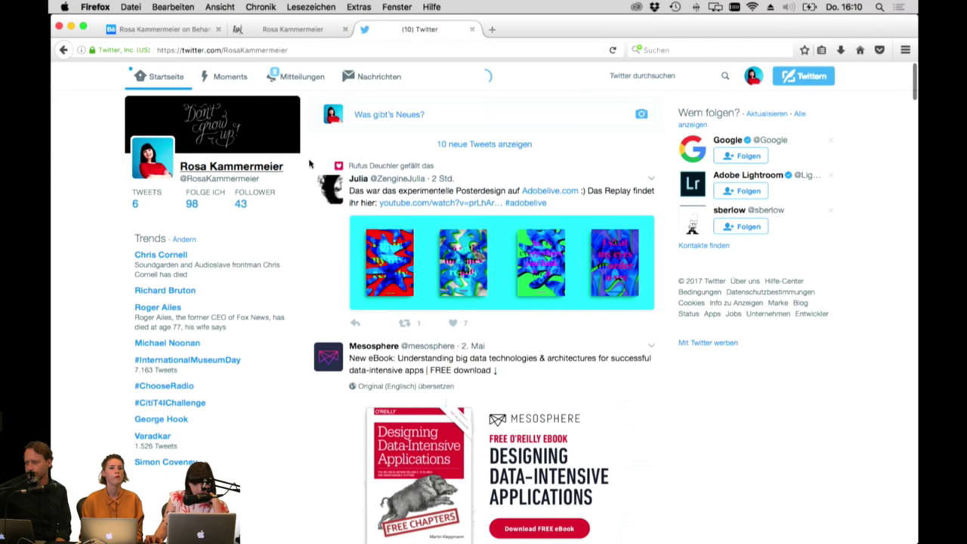
{"action": "scroll", "coordinate": [313, 166], "scroll_direction": "down", "scroll_amount": 5}
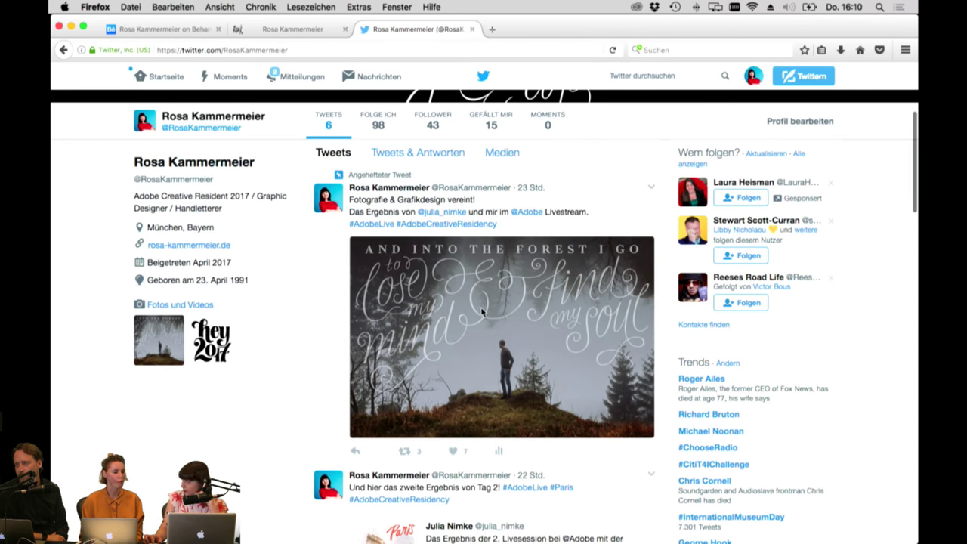
{"action": "left_click", "coordinate": [478, 312]}
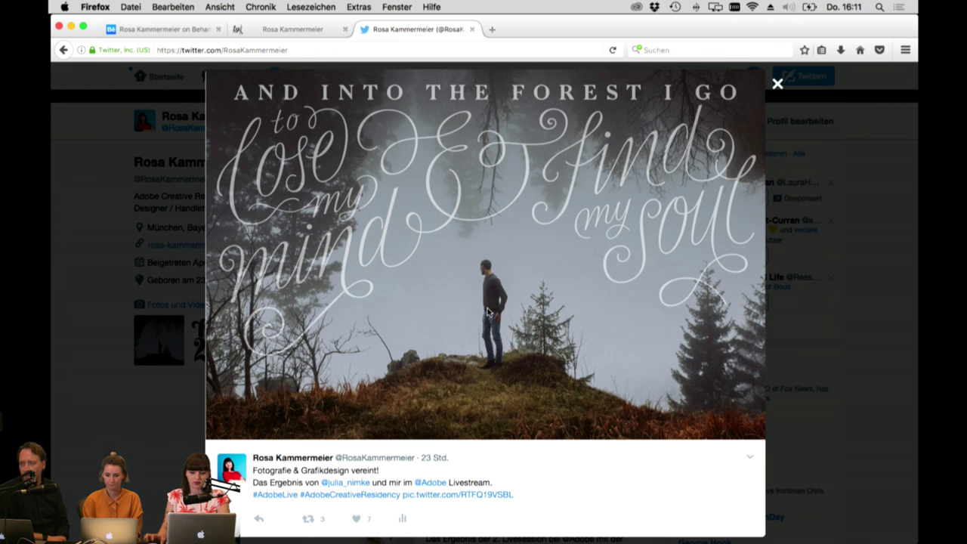
{"action": "left_click", "coordinate": [900, 338]}
Step: Open the quoted tweet with the second live session result and view its Paris image enlarged
{"action": "scroll", "coordinate": [388, 346], "scroll_direction": "down", "scroll_amount": 5}
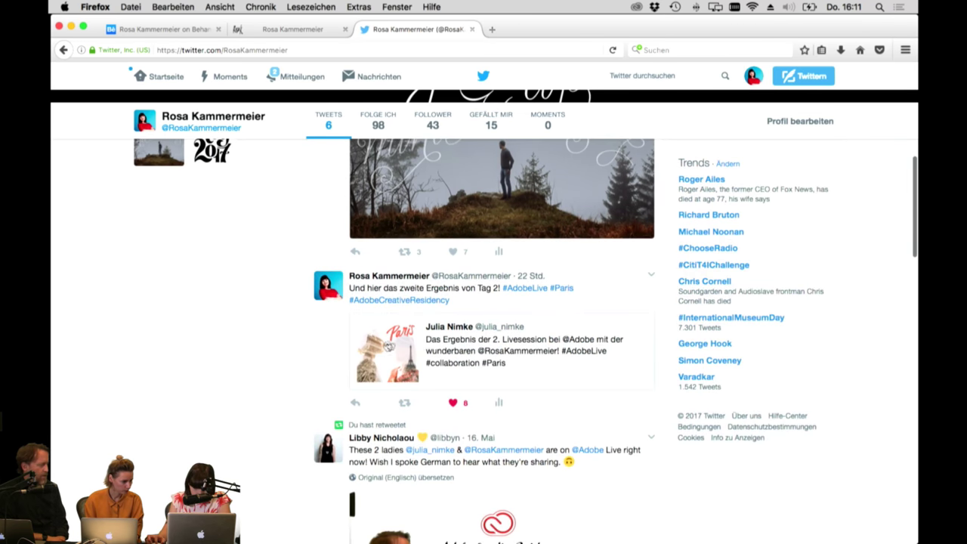
{"action": "left_click", "coordinate": [450, 327]}
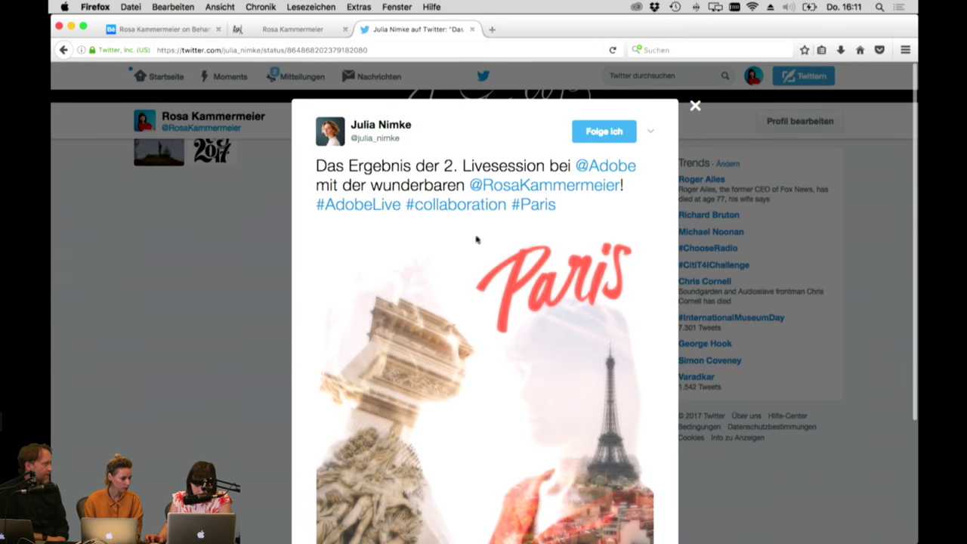
{"action": "scroll", "coordinate": [484, 249], "scroll_direction": "down", "scroll_amount": 3}
{"action": "left_click", "coordinate": [496, 260]}
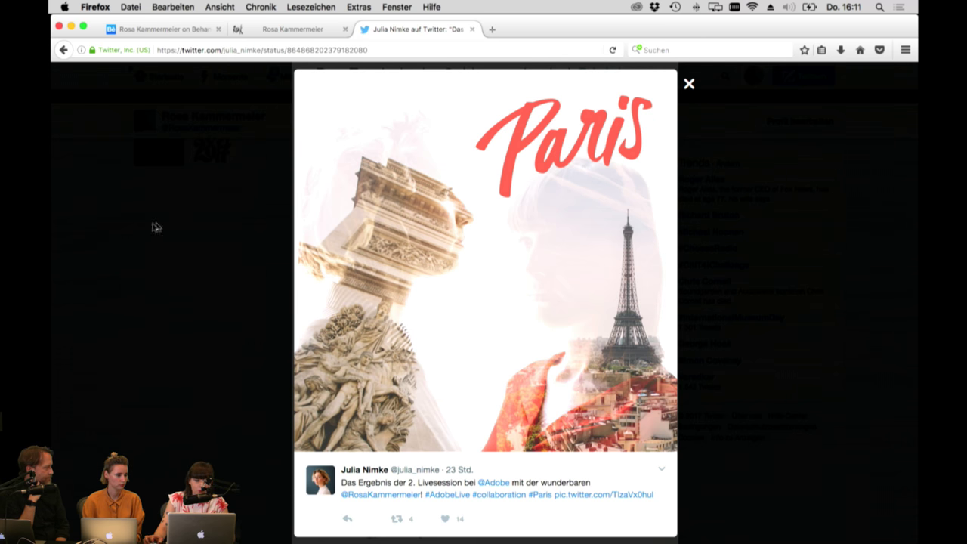
{"action": "left_click", "coordinate": [111, 257]}
Step: Switch to Illustrator and show the pencil sketch of the 2017 lettering in scan2.jpg
{"action": "mouse_move", "coordinate": [50, 337]}
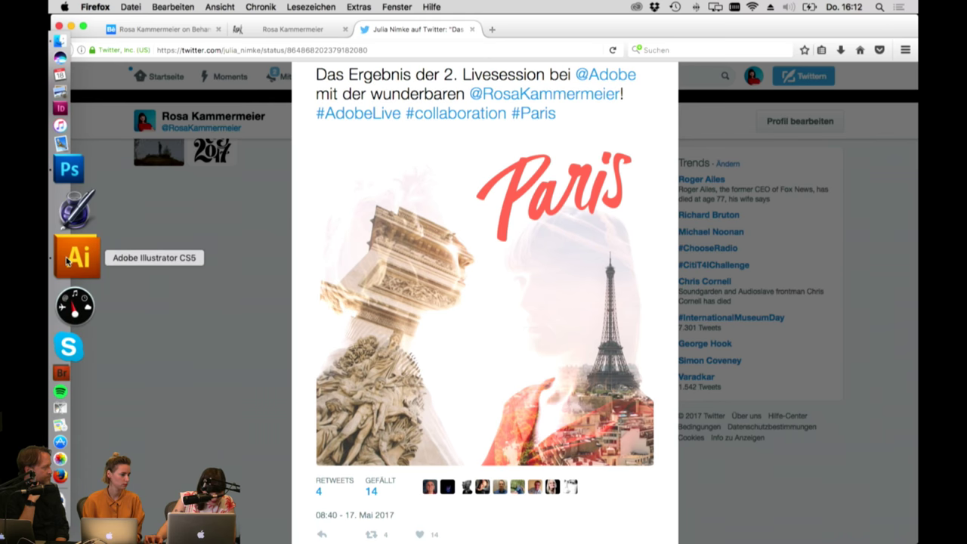
{"action": "left_click", "coordinate": [77, 239]}
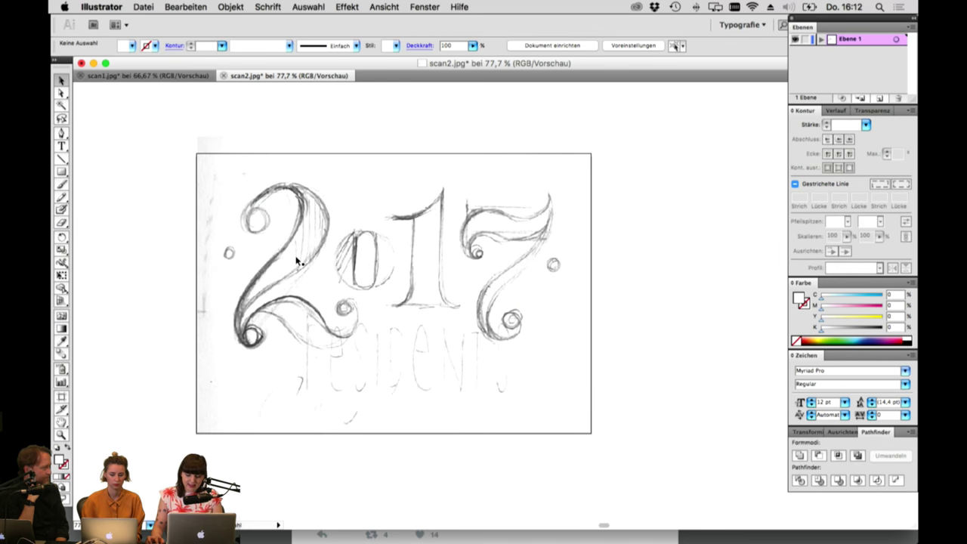
{"action": "key", "text": "h"}
{"action": "mouse_move", "coordinate": [301, 266]}
{"action": "left_mouse_down"}
{"action": "mouse_move", "coordinate": [368, 214]}
{"action": "mouse_move", "coordinate": [418, 234]}
{"action": "mouse_move", "coordinate": [402, 246]}
{"action": "left_mouse_up"}
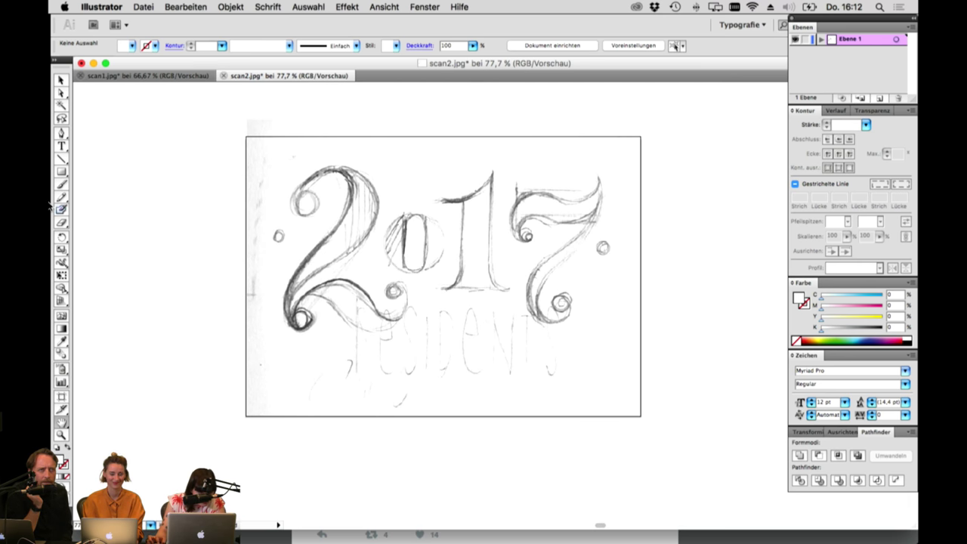
Step: Switch to Photoshop to view the RESIDENTS brush lettering in FullSizeRender.jpg, and move its window out of the way
{"action": "mouse_move", "coordinate": [55, 208]}
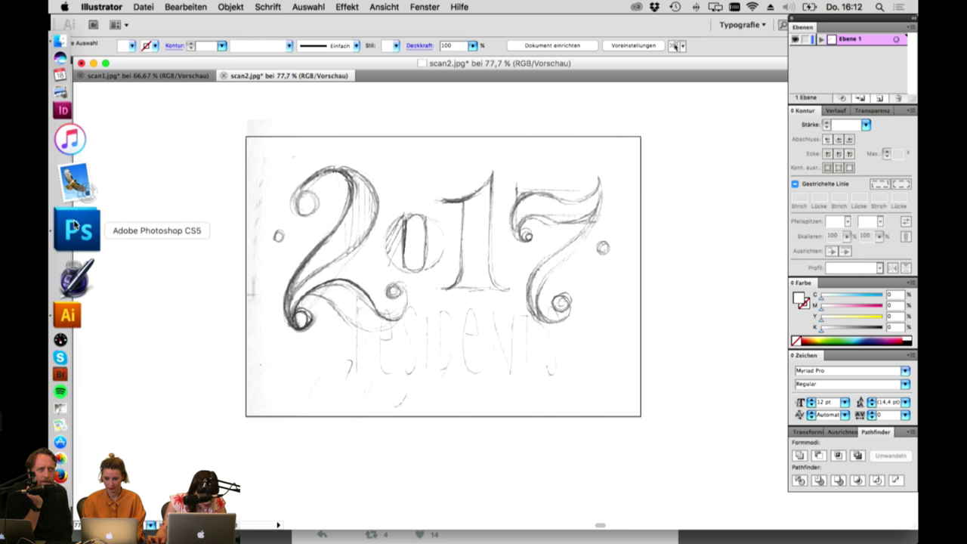
{"action": "left_click", "coordinate": [73, 224]}
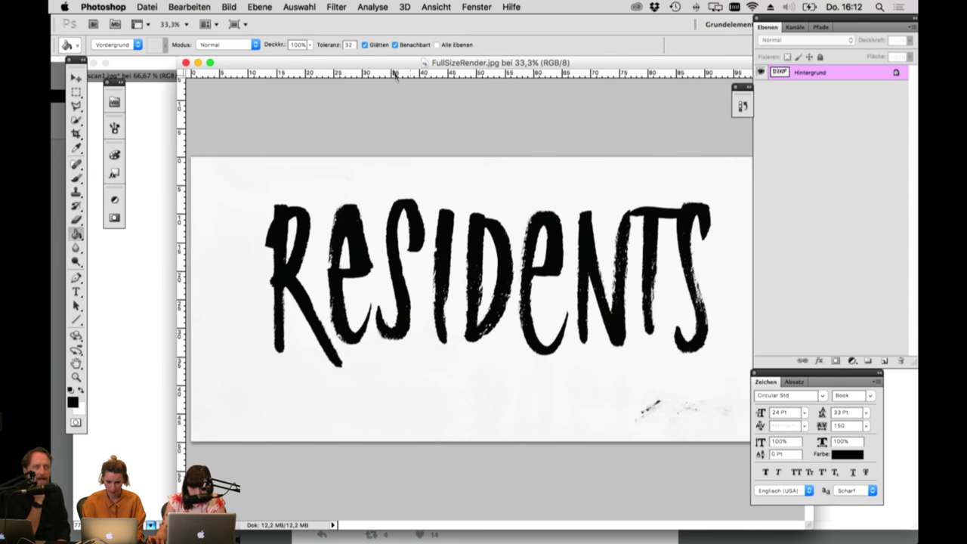
{"action": "left_click_drag", "start_coordinate": [388, 68], "coordinate": [353, 75]}
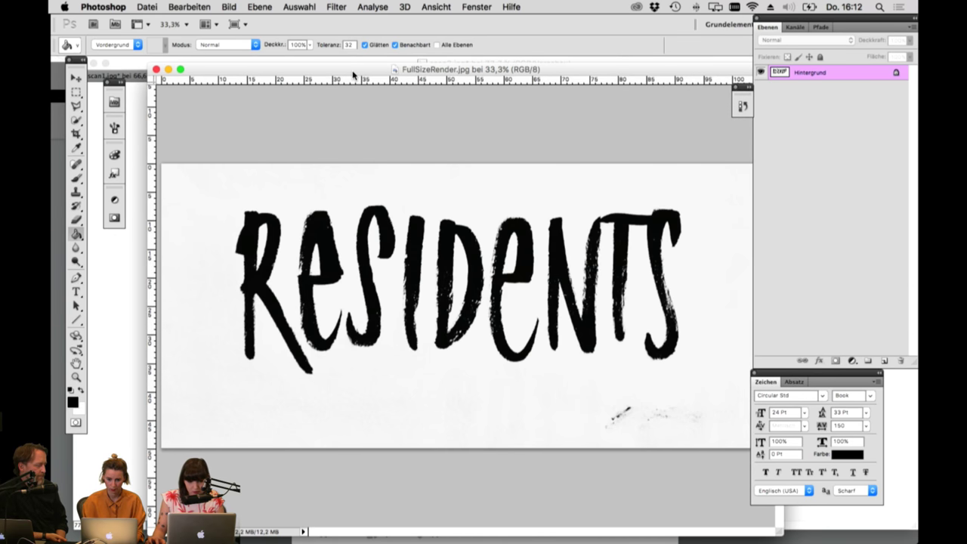
{"action": "left_click_drag", "start_coordinate": [352, 74], "coordinate": [346, 66]}
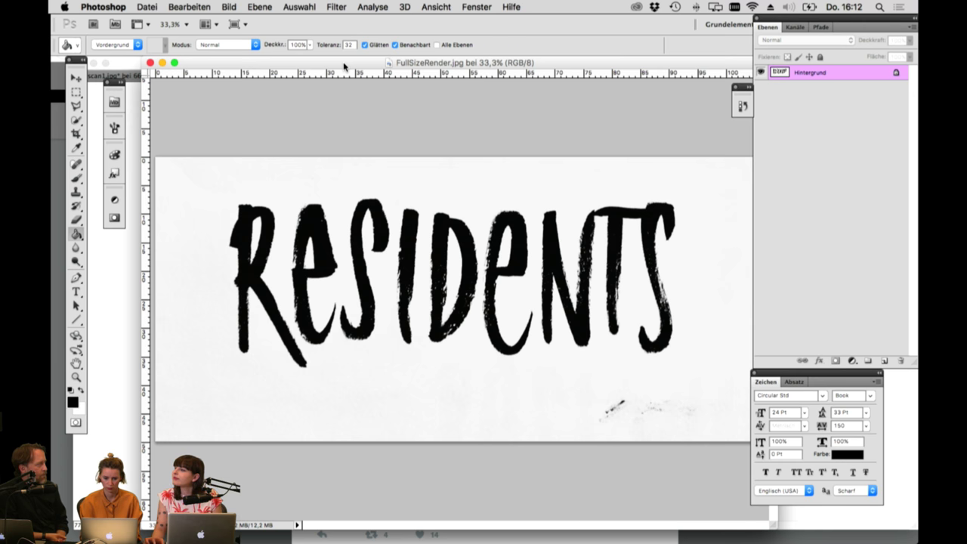
{"action": "left_click_drag", "start_coordinate": [344, 66], "coordinate": [448, 268]}
Step: Return to Illustrator and frame the 2017 sketch closely in the view
{"action": "left_click", "coordinate": [285, 135]}
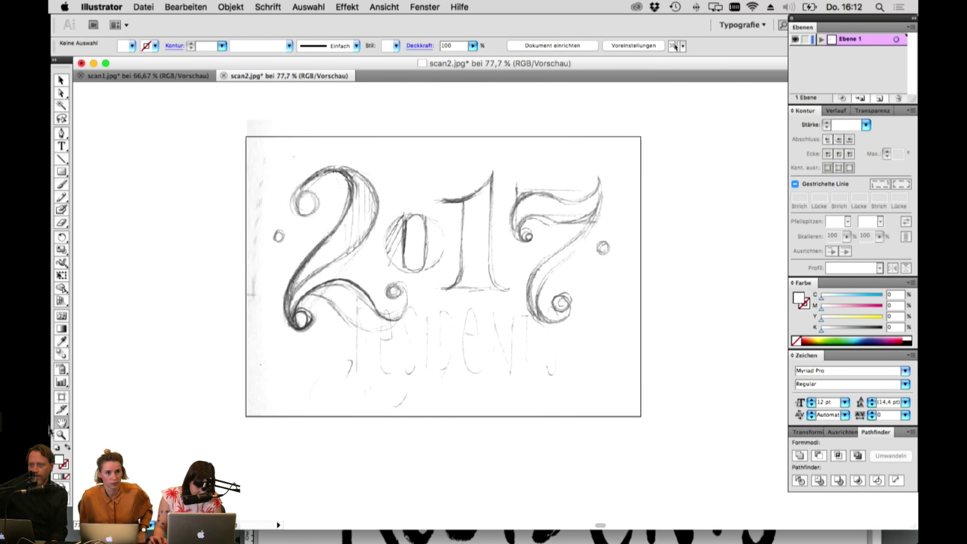
{"action": "left_click", "coordinate": [61, 434]}
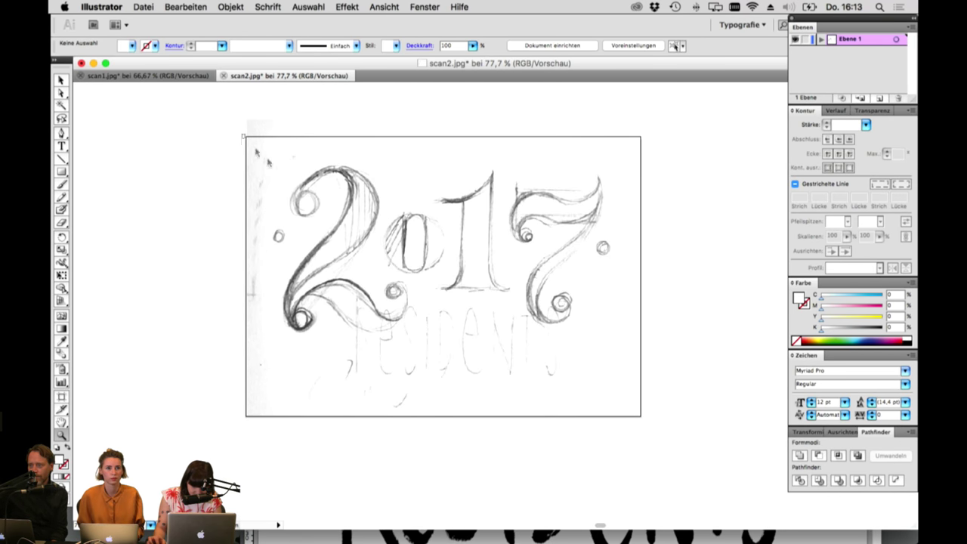
{"action": "left_click_drag", "start_coordinate": [242, 135], "coordinate": [656, 416]}
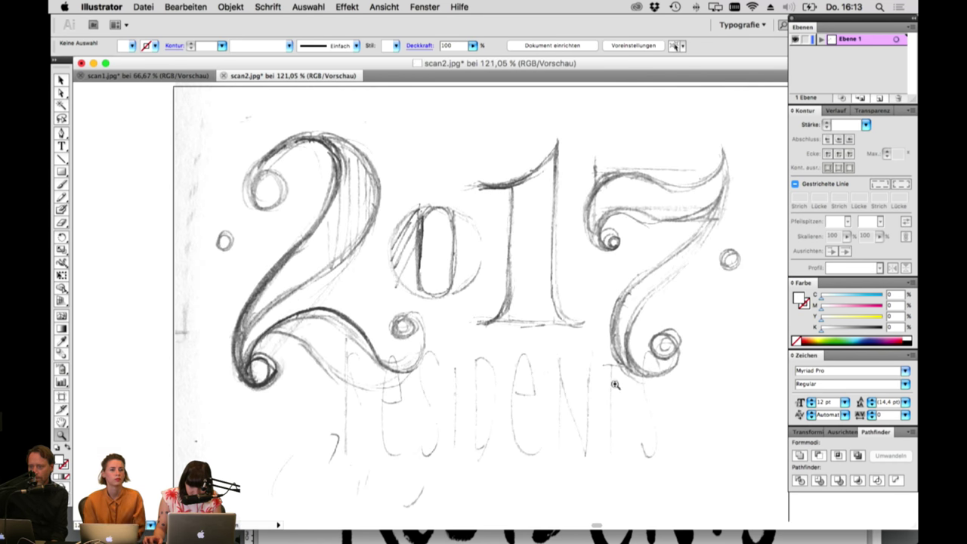
{"action": "left_click_drag", "start_coordinate": [615, 384], "coordinate": [544, 383]}
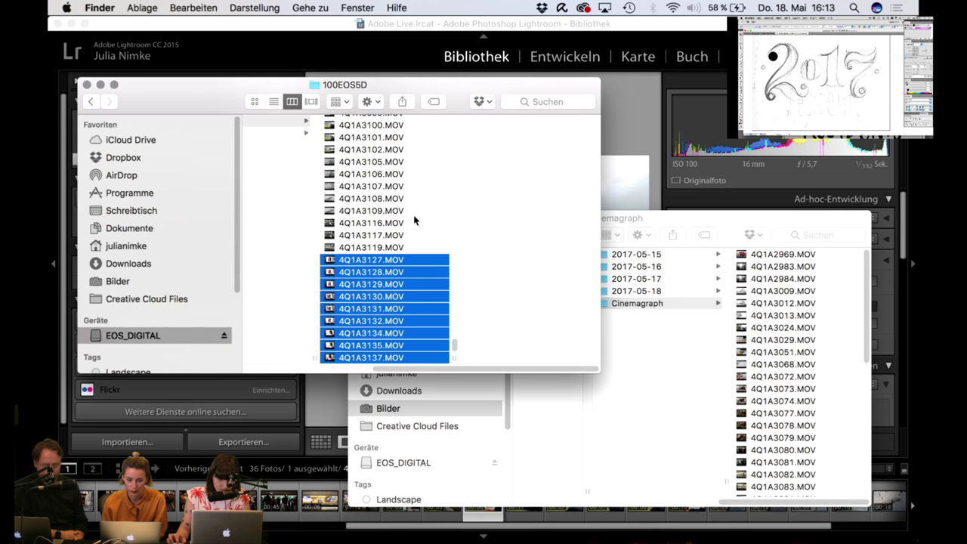
Step: Copy the raw photos _Q1A3122.CR2 through _Q1A3136.CR2 from the camera card's 100EOS5D folder into the 2017-05-18 folder
{"action": "scroll", "coordinate": [362, 176], "scroll_direction": "up", "scroll_amount": 10}
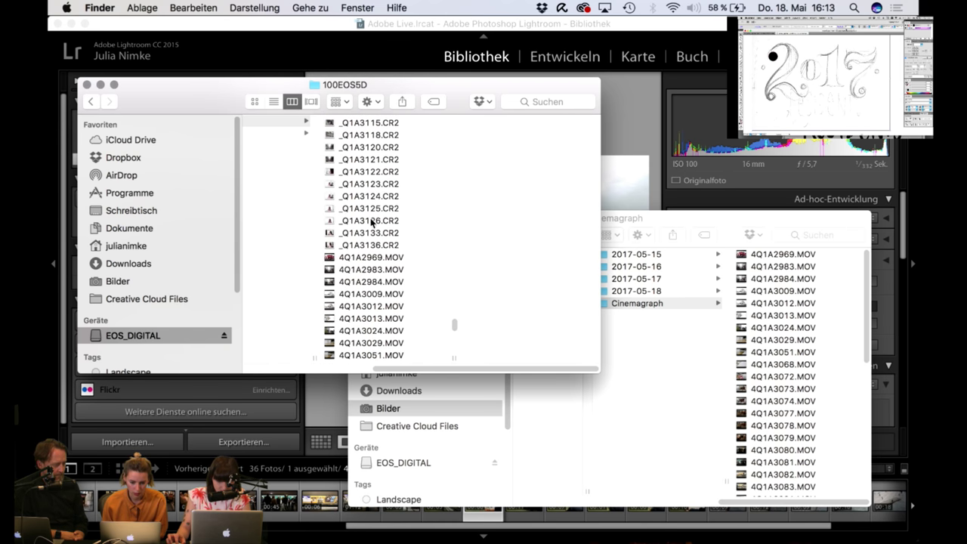
{"action": "left_click", "coordinate": [378, 245]}
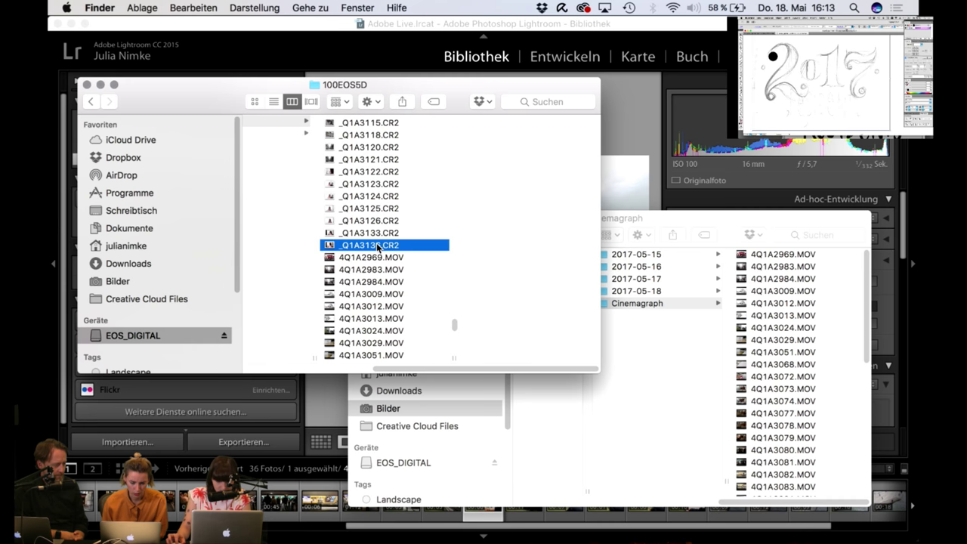
{"action": "left_click", "coordinate": [412, 173]}
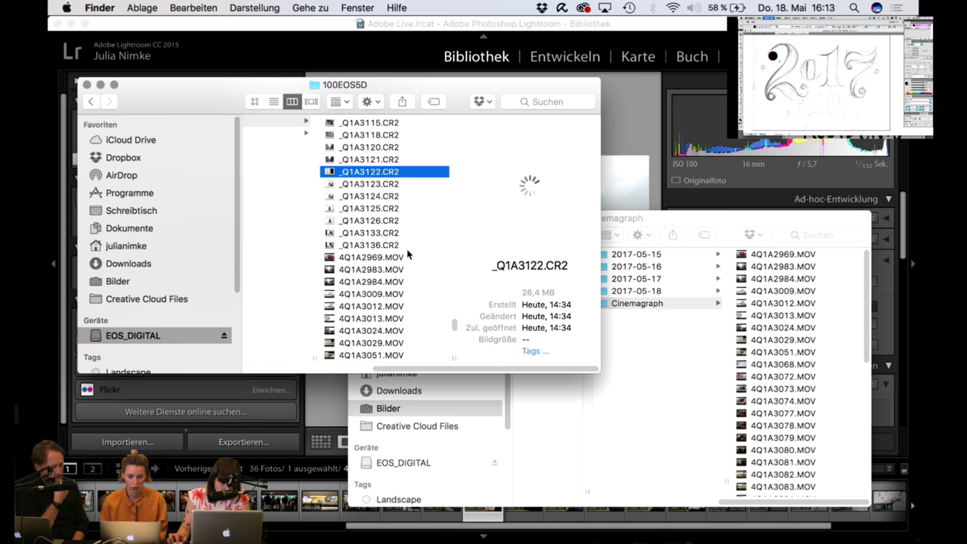
{"action": "left_click", "coordinate": [391, 162]}
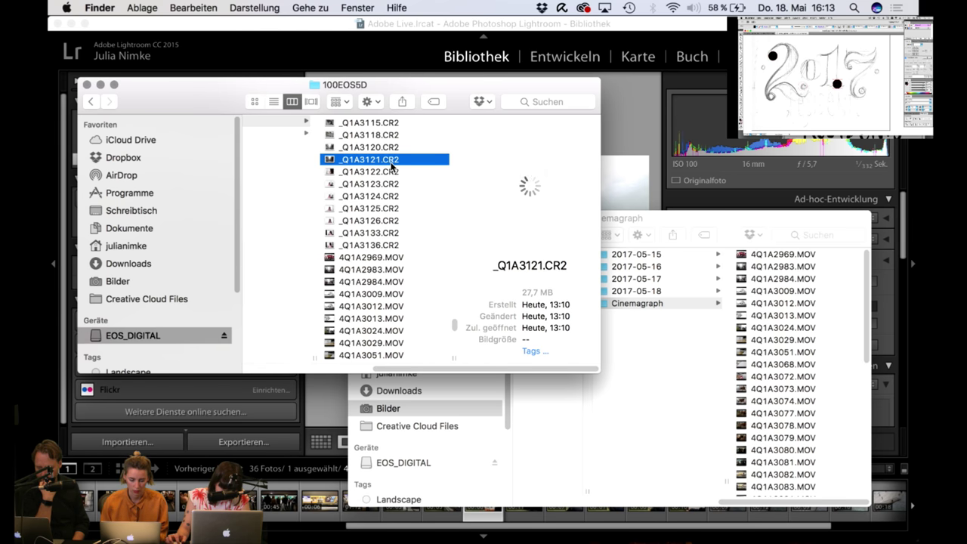
{"action": "left_click", "coordinate": [391, 172]}
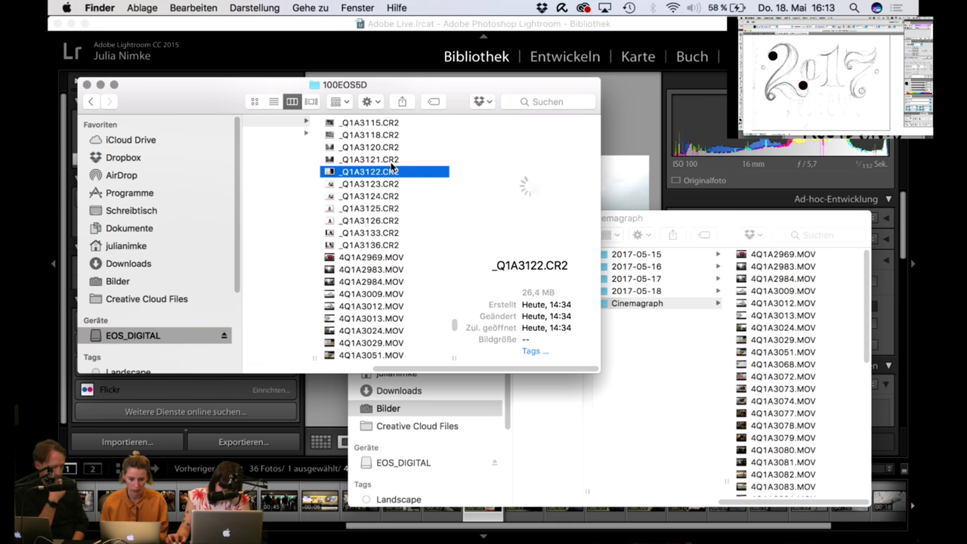
{"action": "left_click", "coordinate": [407, 245], "text": "shift"}
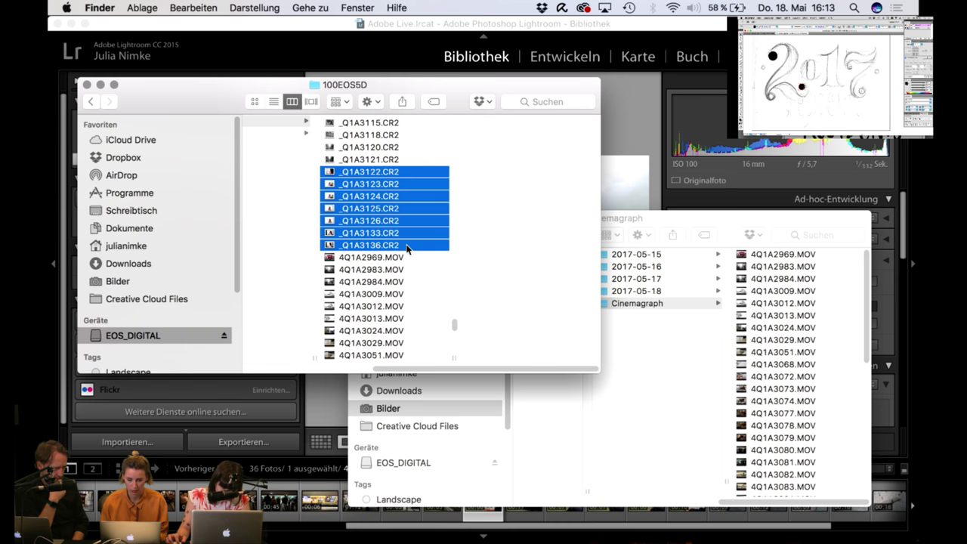
{"action": "left_click", "coordinate": [658, 292]}
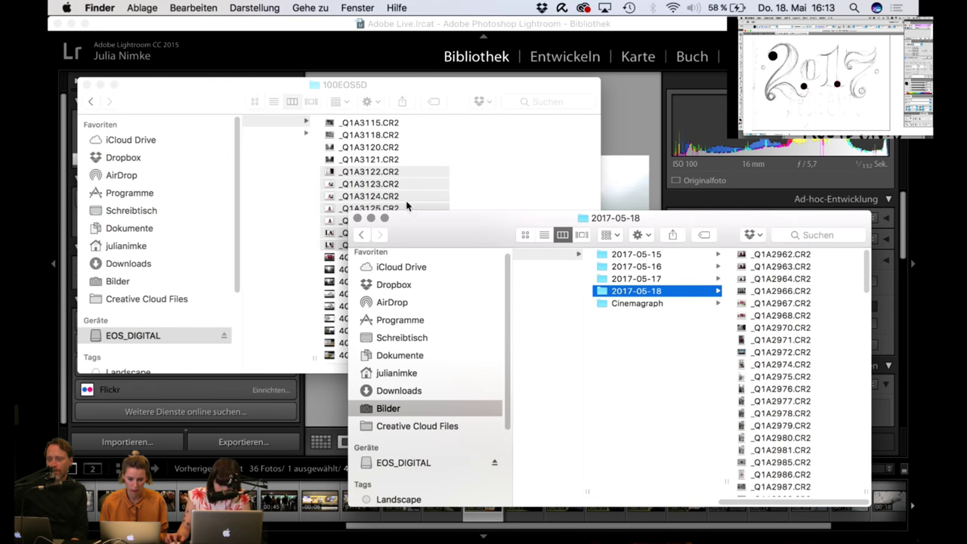
{"action": "left_click_drag", "start_coordinate": [370, 184], "coordinate": [778, 307]}
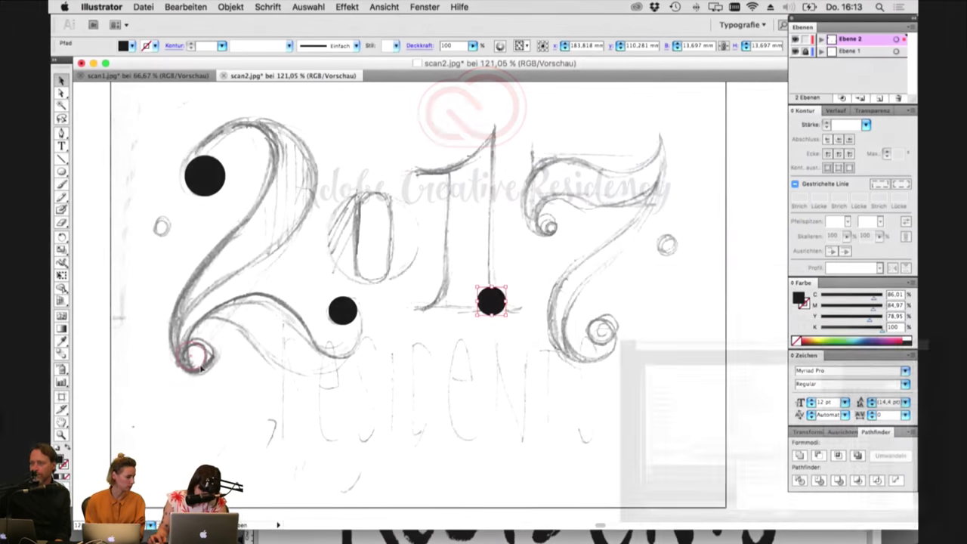
Step: Place the pasted black circle on the lower curl of the 7 and scale it to about 15.15 mm
{"action": "mouse_move", "coordinate": [500, 306]}
{"action": "left_mouse_down"}
{"action": "mouse_move", "coordinate": [209, 367]}
{"action": "mouse_move", "coordinate": [215, 375]}
{"action": "mouse_move", "coordinate": [207, 368]}
{"action": "mouse_move", "coordinate": [501, 314]}
{"action": "left_mouse_up"}
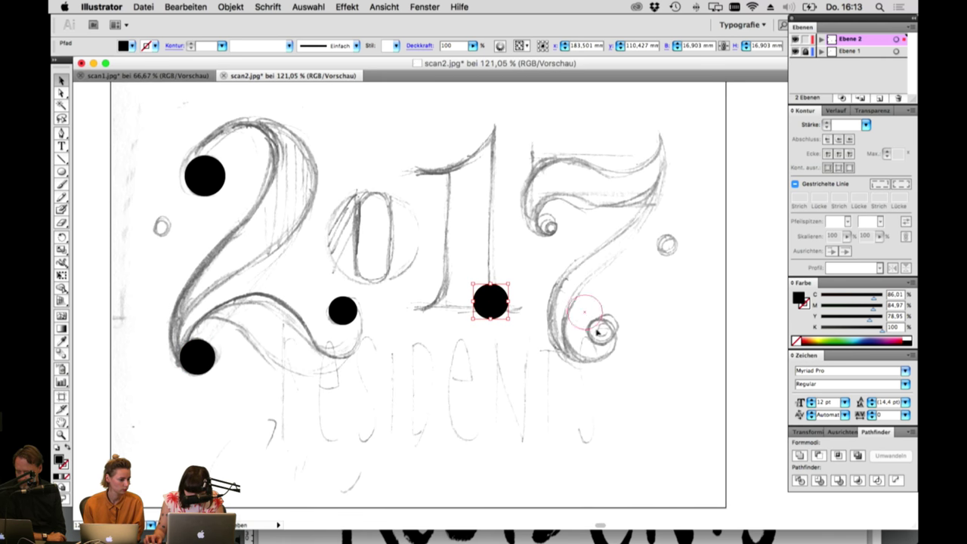
{"action": "left_click_drag", "start_coordinate": [606, 339], "coordinate": [605, 338]}
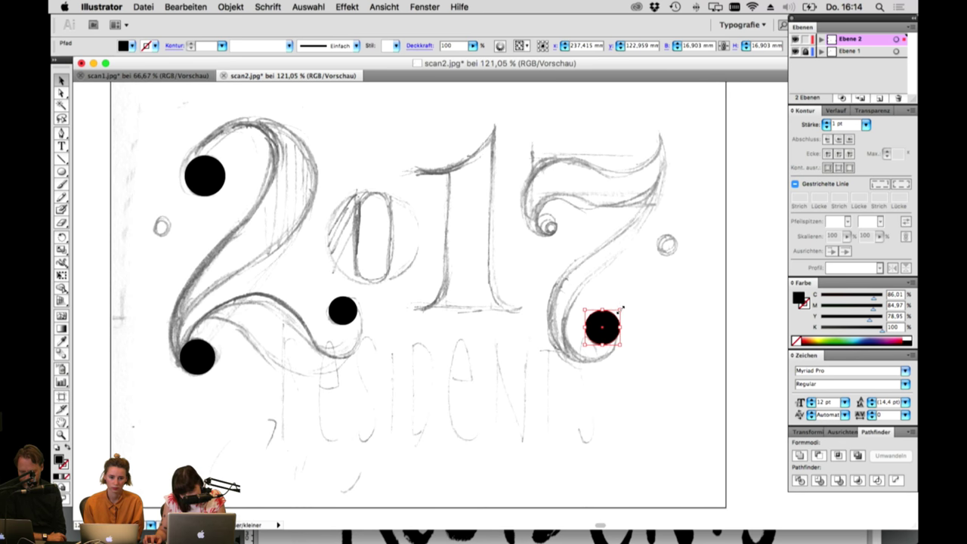
{"action": "left_click_drag", "start_coordinate": [622, 307], "coordinate": [613, 337]}
Step: Paste a copy of the black circle onto the upper curl of the 7 and scale it down to about 11.07 mm
{"action": "key", "text": "super+c"}
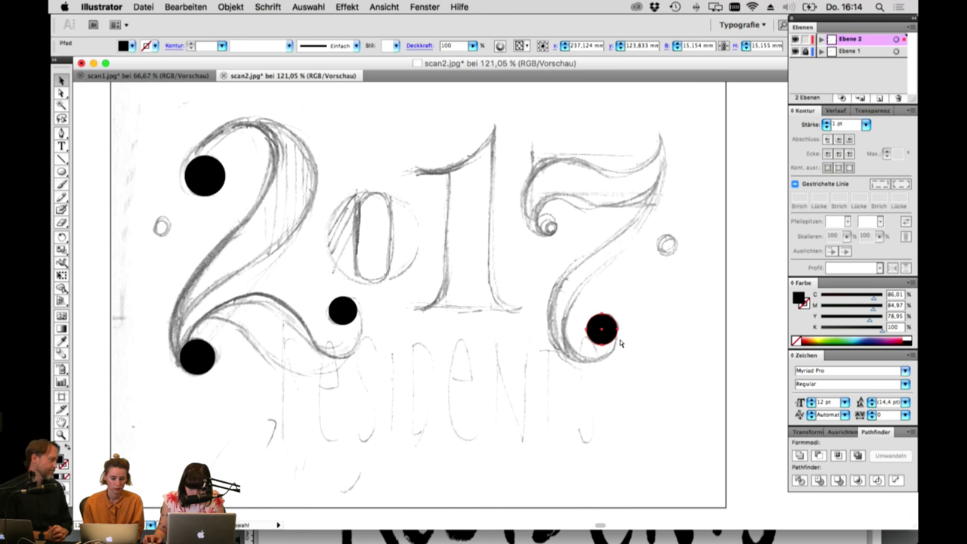
{"action": "key", "text": "super+v"}
{"action": "left_click_drag", "start_coordinate": [500, 305], "coordinate": [563, 234]}
{"action": "left_click_drag", "start_coordinate": [574, 206], "coordinate": [565, 214]}
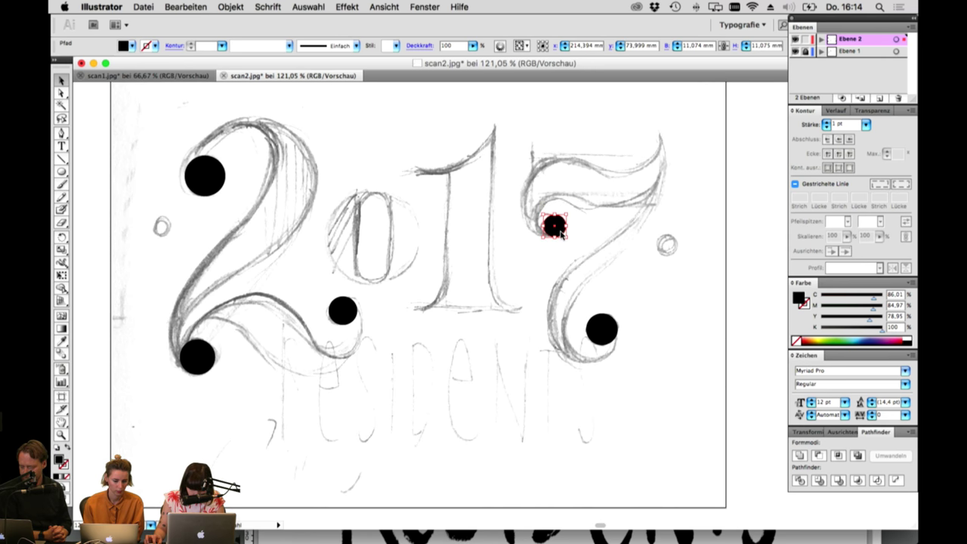
Step: Copy the 11.07 mm circle onto the sketched dot right of the 7, and place another copy level with it left of the 2
{"action": "key", "text": "super+v"}
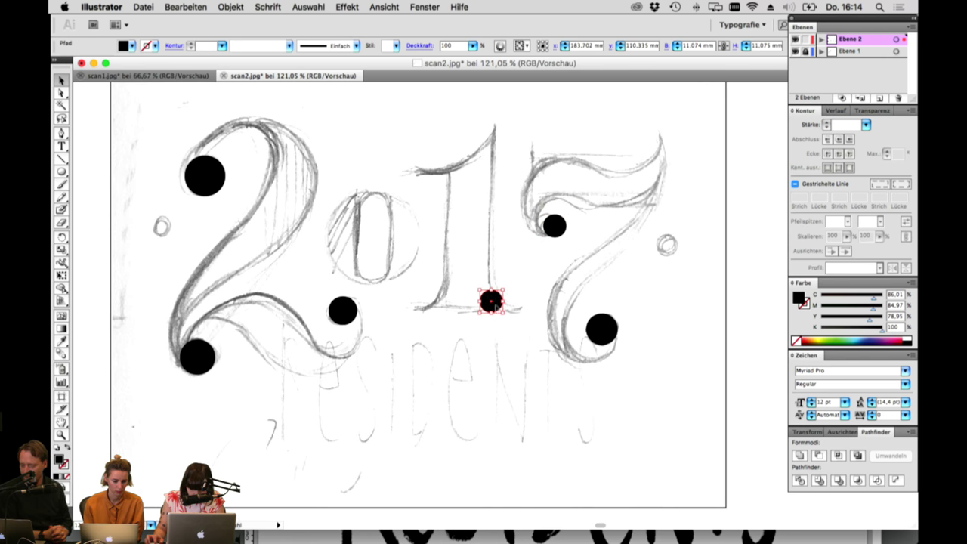
{"action": "left_click_drag", "start_coordinate": [559, 284], "coordinate": [667, 251]}
{"action": "key", "text": "super+v"}
{"action": "key", "text": "super+c"}
{"action": "left_click", "coordinate": [570, 254]}
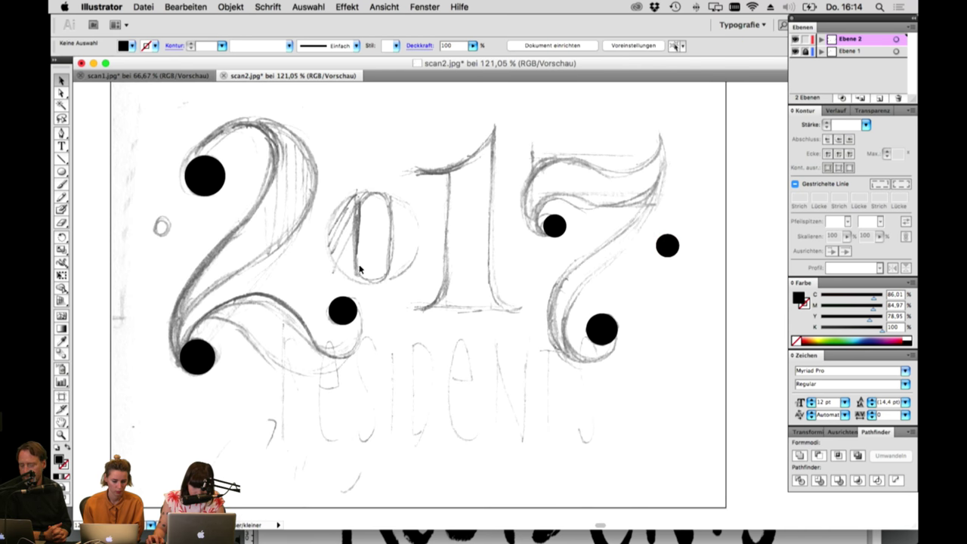
{"action": "left_click_drag", "start_coordinate": [667, 246], "coordinate": [162, 246]}
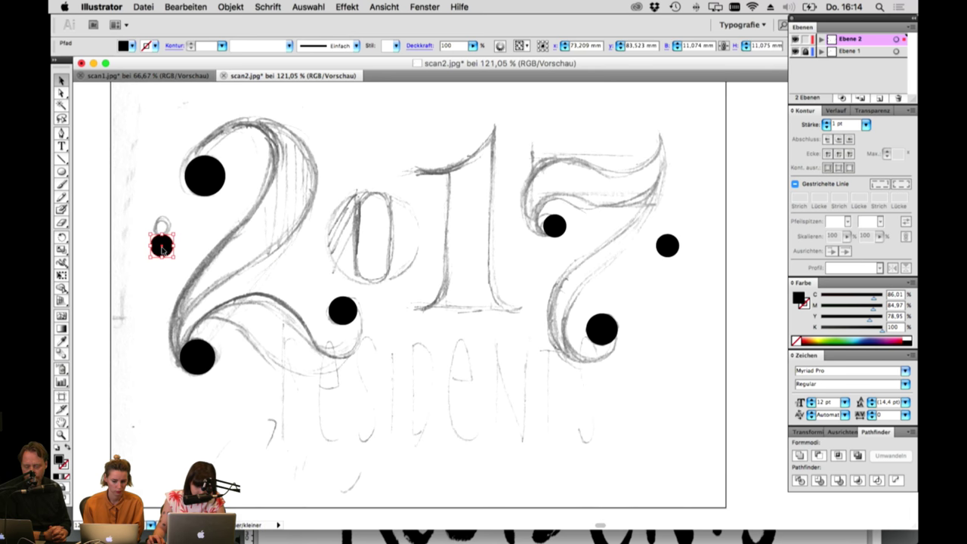
Step: Draw a circle about 48.09 mm across over the sketched 0, align it with the sketched outline and remove its fill
{"action": "left_click", "coordinate": [241, 284]}
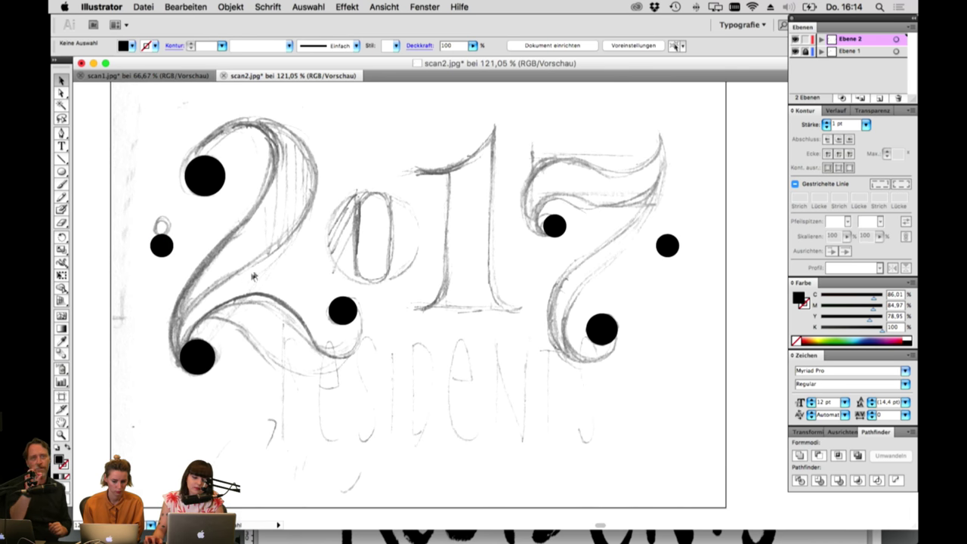
{"action": "left_click", "coordinate": [61, 134]}
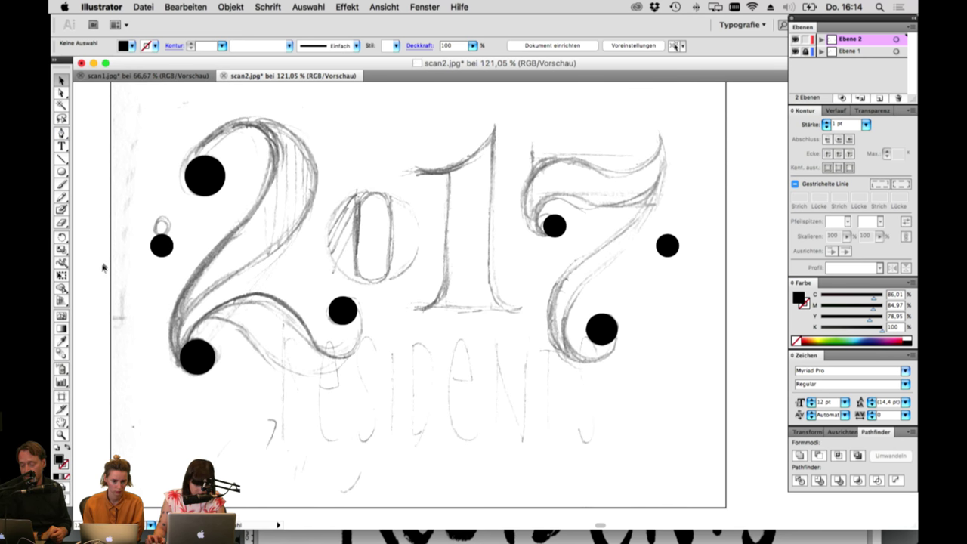
{"action": "left_click", "coordinate": [61, 173]}
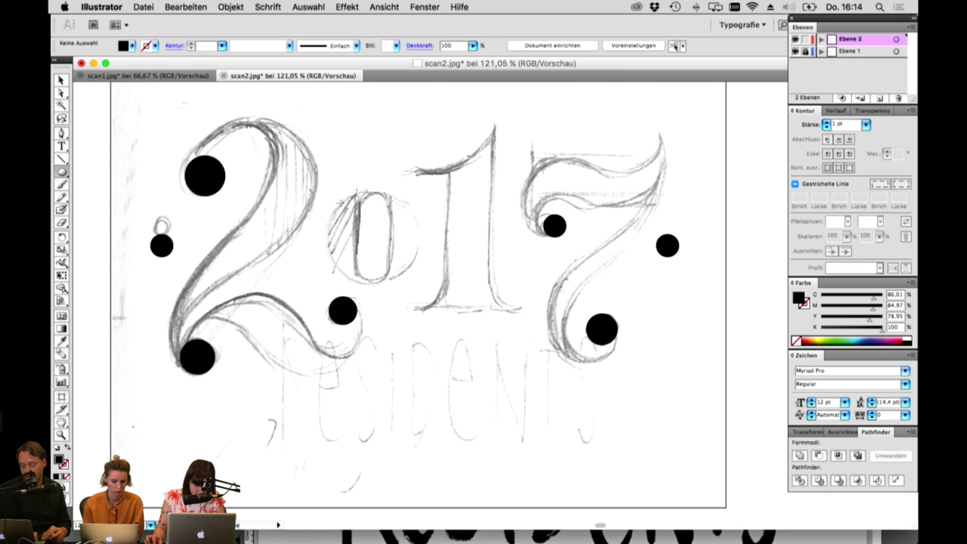
{"action": "left_click_drag", "start_coordinate": [326, 185], "coordinate": [426, 285]}
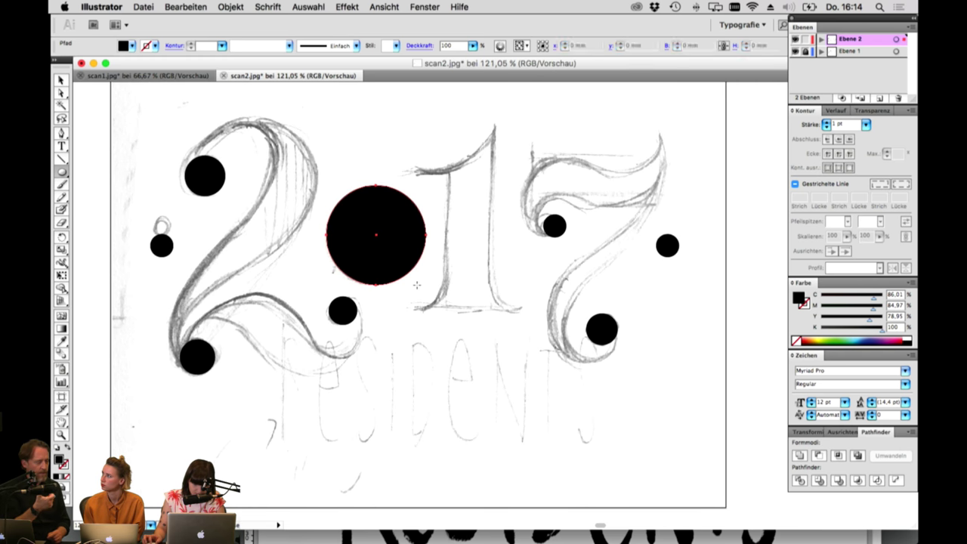
{"action": "left_click", "coordinate": [61, 79]}
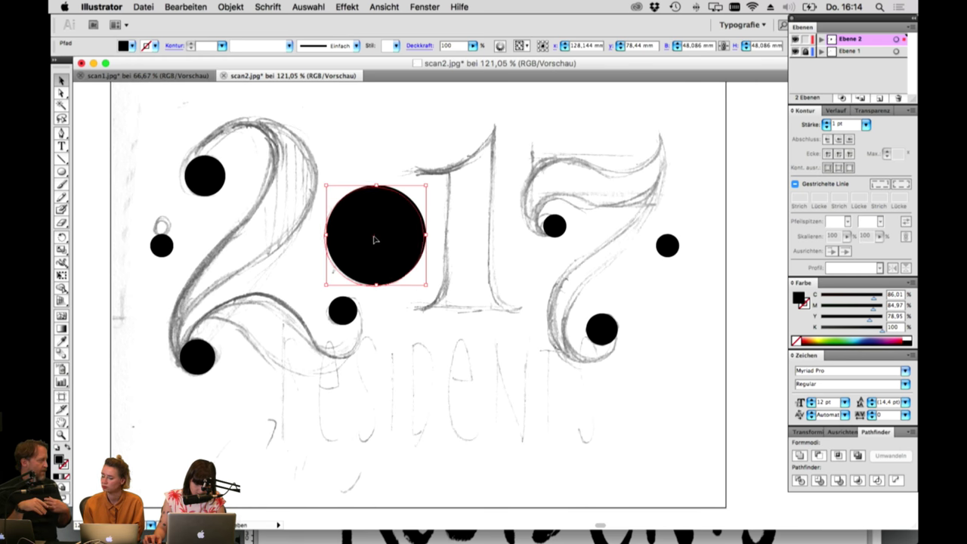
{"action": "left_click_drag", "start_coordinate": [377, 240], "coordinate": [376, 243]}
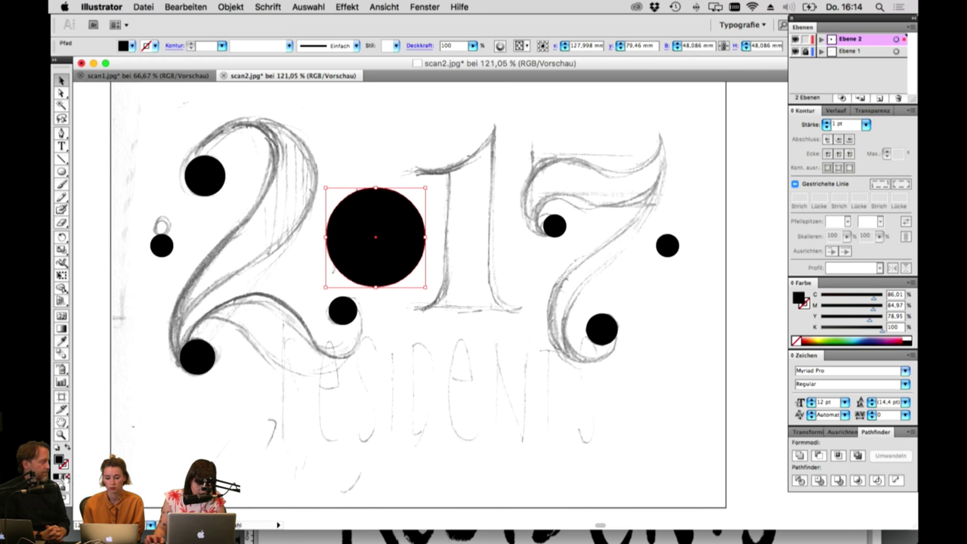
{"action": "key", "text": "slash"}
{"action": "left_click", "coordinate": [463, 164]}
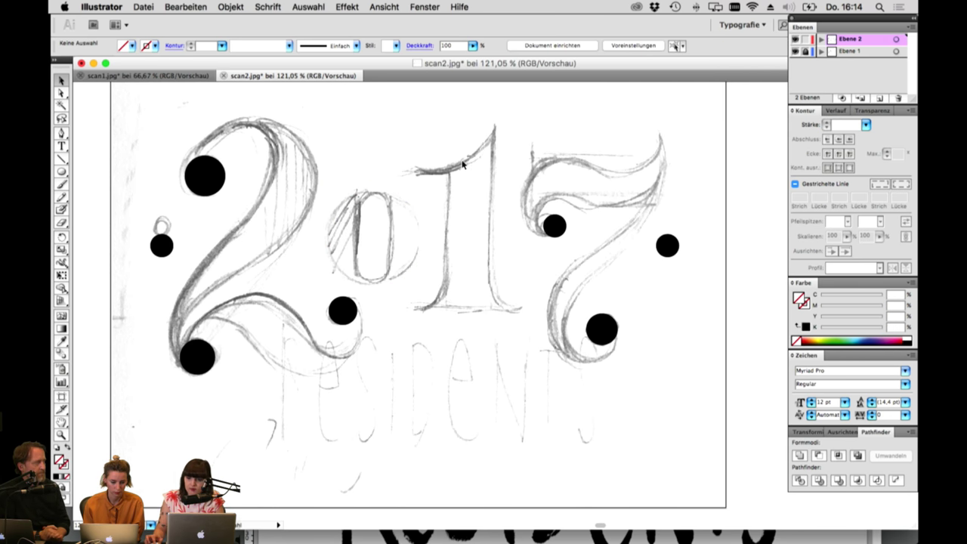
Step: Add a new layer above the locked Ebene 2 and start a Pen path at the edge of the 2's upper black circle
{"action": "left_click", "coordinate": [879, 99]}
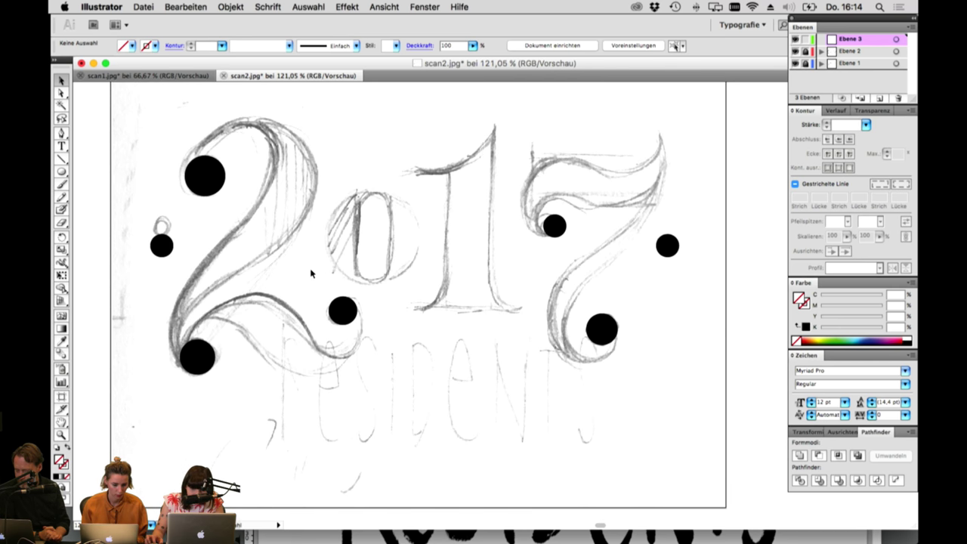
{"action": "left_click_drag", "start_coordinate": [254, 274], "coordinate": [292, 259]}
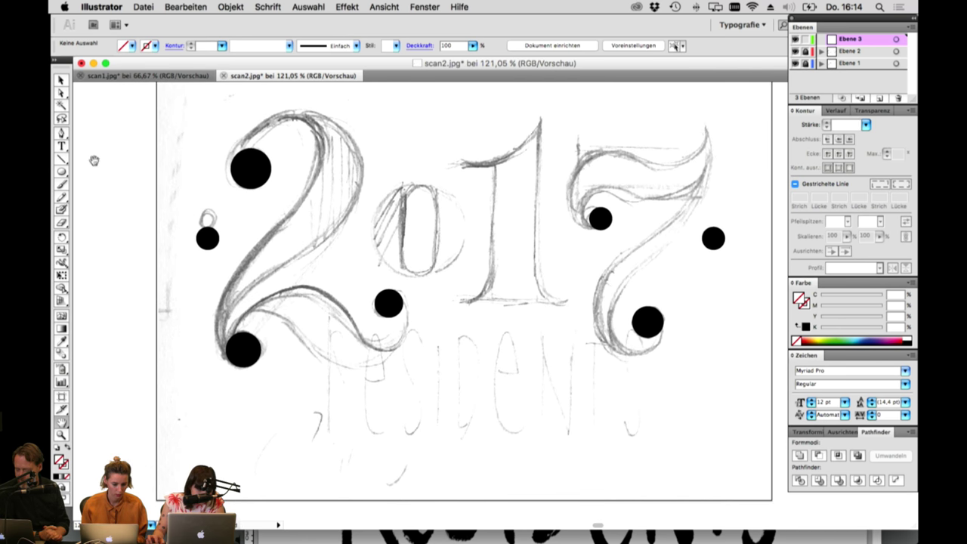
{"action": "left_click", "coordinate": [63, 134]}
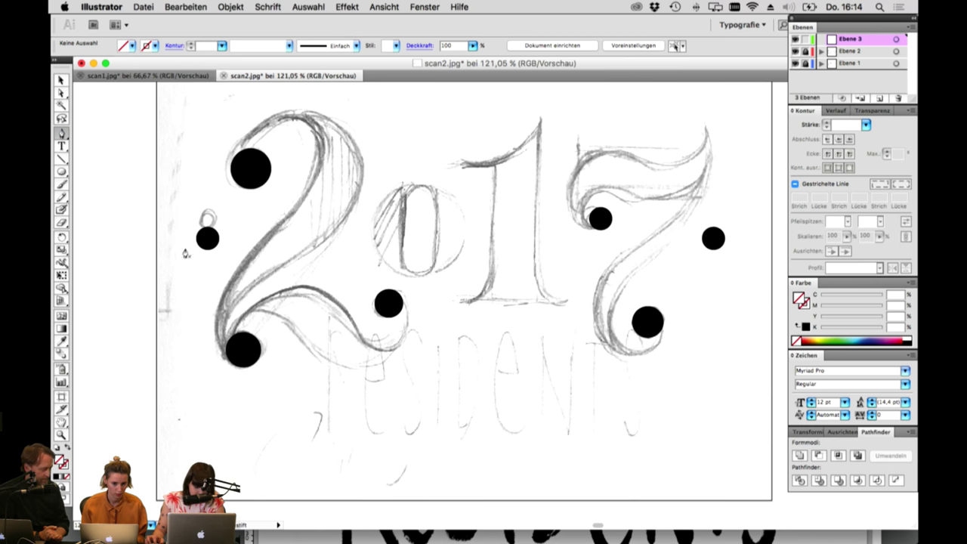
{"action": "left_click", "coordinate": [64, 433]}
{"action": "left_click_drag", "start_coordinate": [169, 102], "coordinate": [474, 336]}
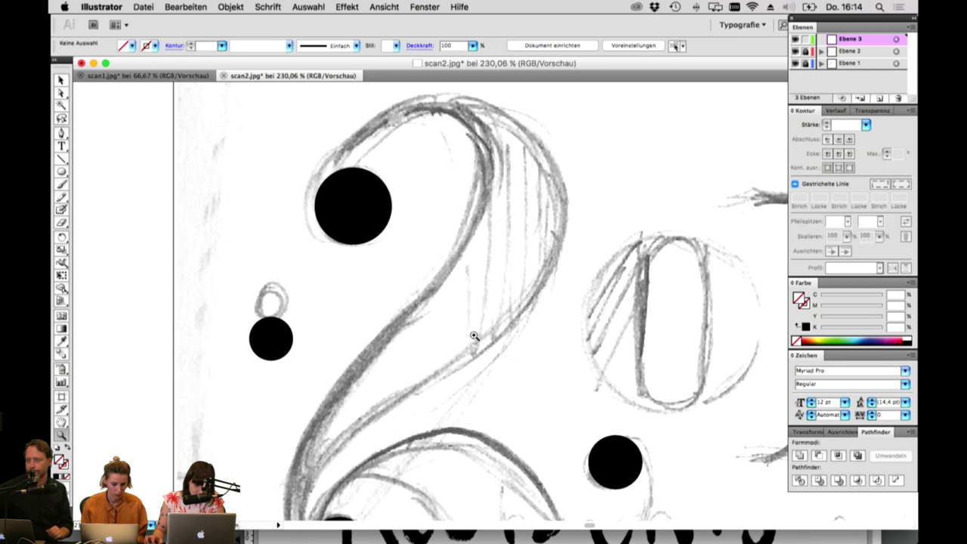
{"action": "left_click", "coordinate": [63, 134]}
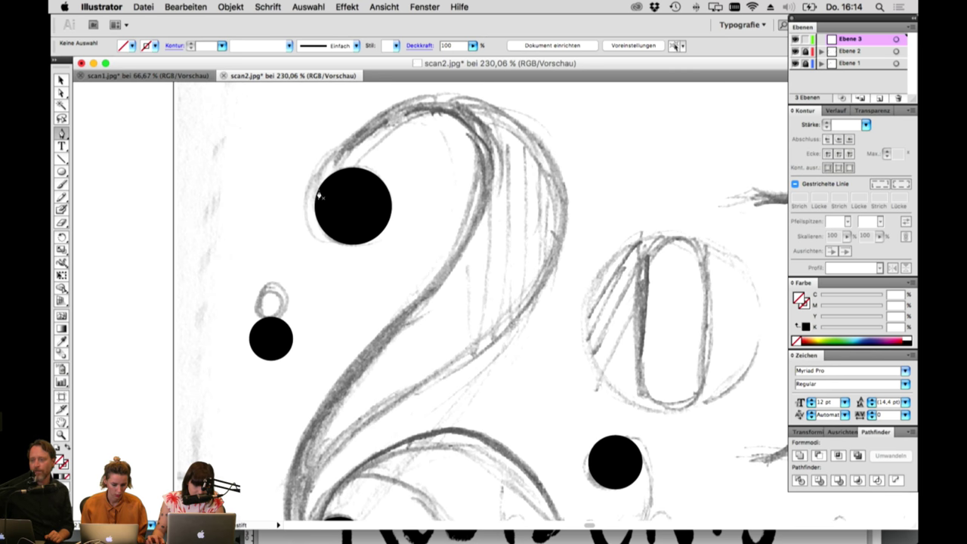
{"action": "left_click_drag", "start_coordinate": [317, 198], "coordinate": [322, 171]}
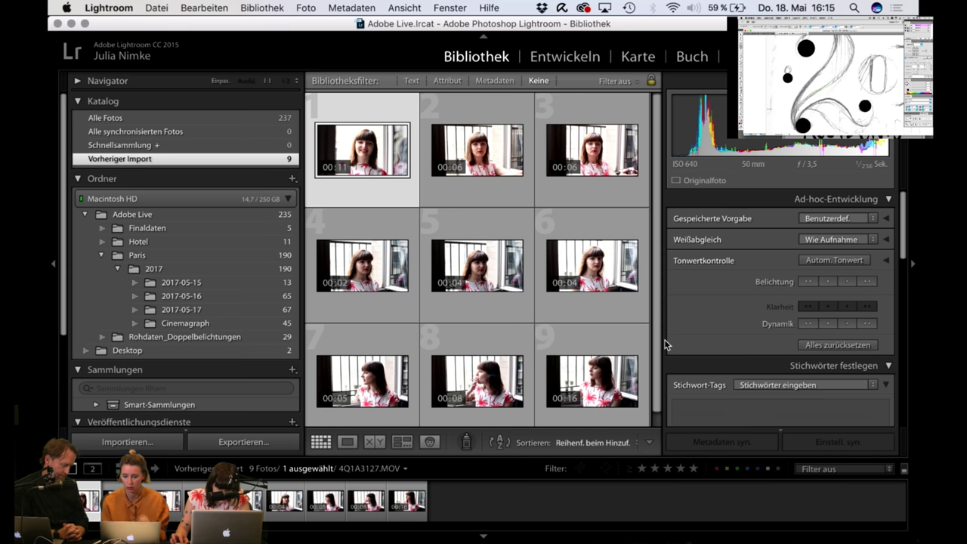
Step: In Lightroom, open the ninth clip of the previous import, 4Q1A3137.MOV, in the single-image Loupe view
{"action": "left_click_drag", "start_coordinate": [656, 340], "coordinate": [655, 390]}
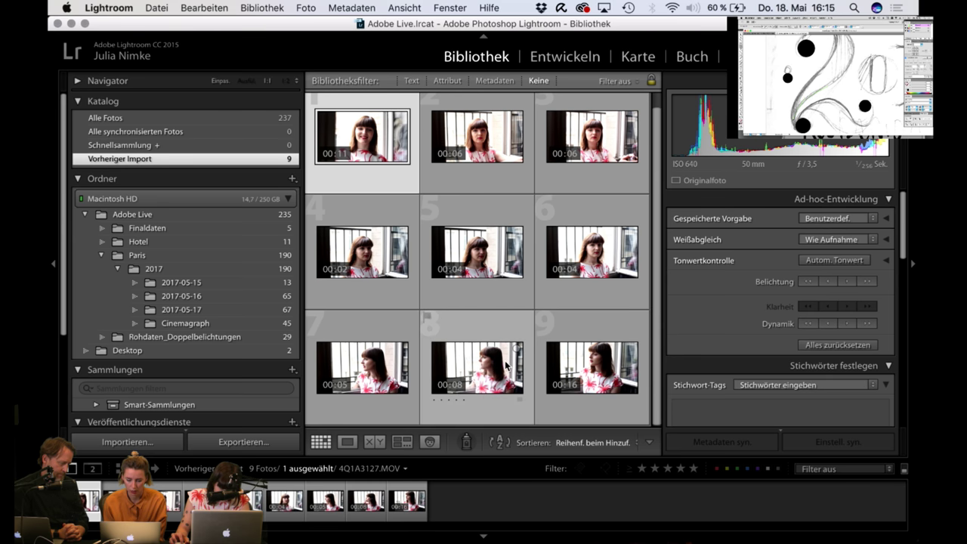
{"action": "left_click", "coordinate": [593, 376]}
{"action": "double_click", "coordinate": [593, 375]}
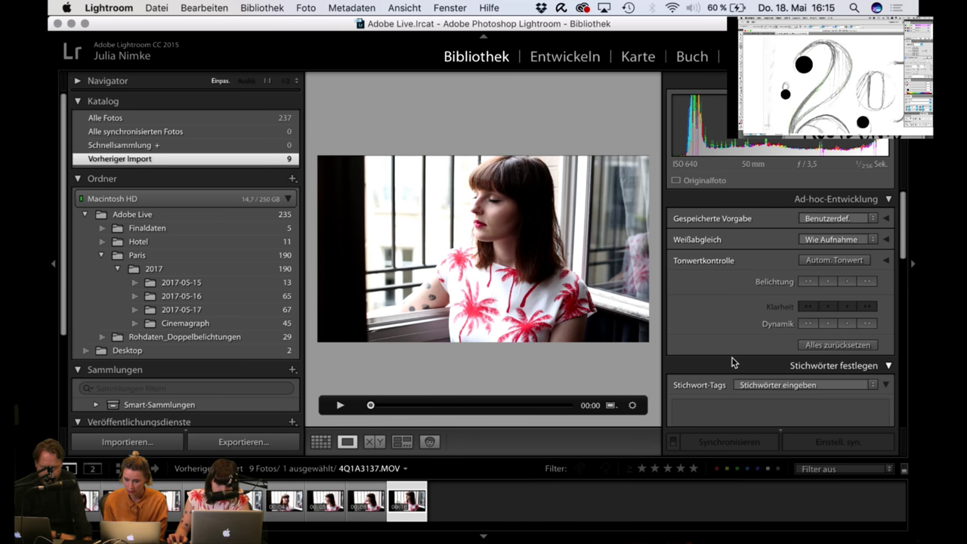
Step: Apply the user preset Standart_lights_low to the clip 4Q1A3137.MOV
{"action": "scroll", "coordinate": [731, 363], "scroll_direction": "down", "scroll_amount": 1}
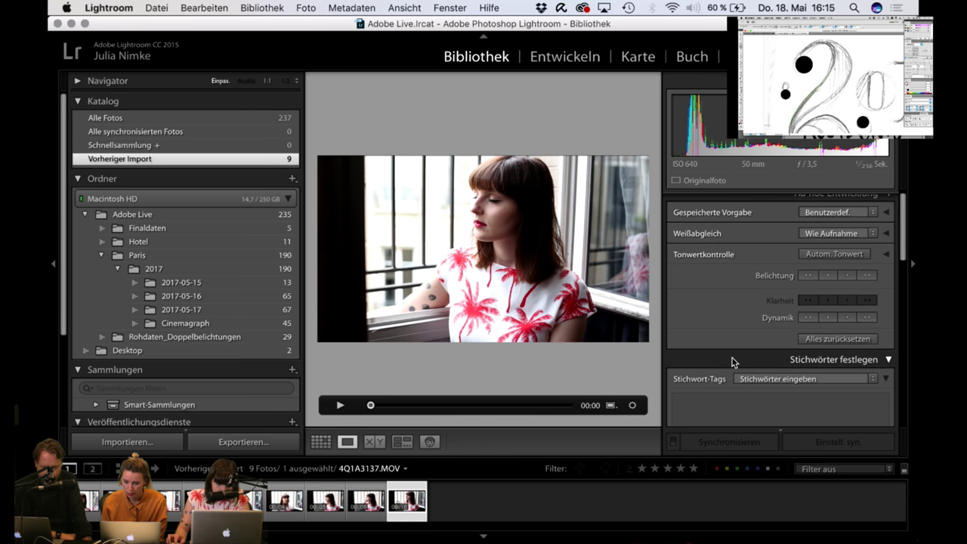
{"action": "scroll", "coordinate": [748, 306], "scroll_direction": "up", "scroll_amount": 1}
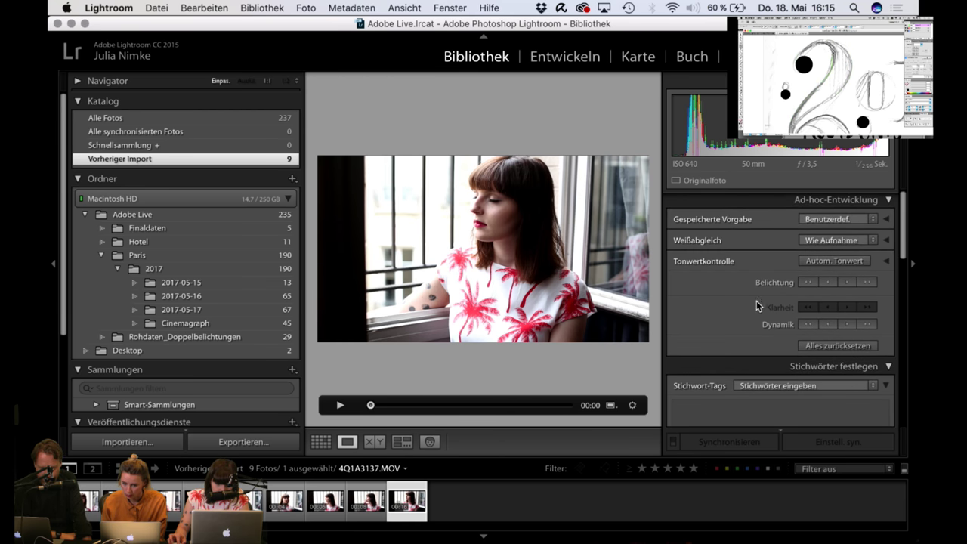
{"action": "left_click", "coordinate": [861, 219]}
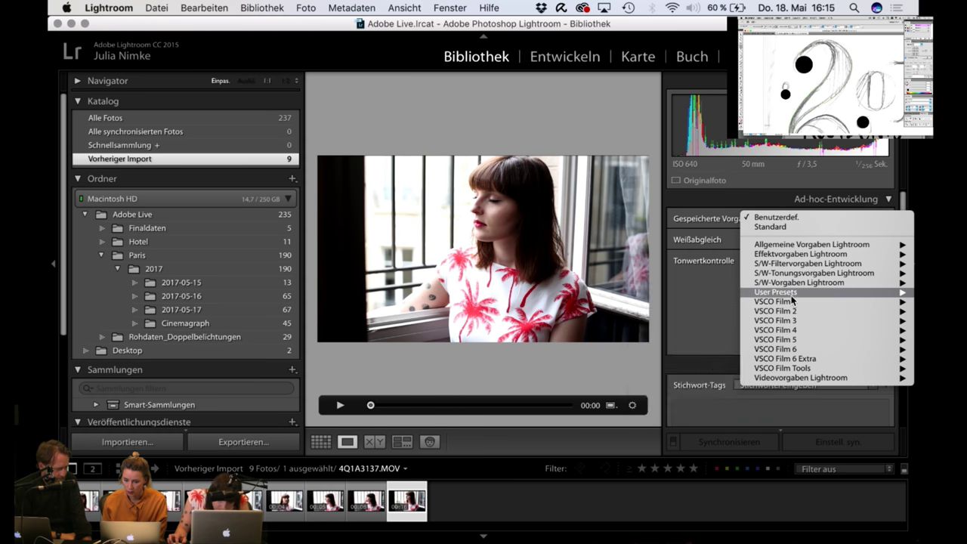
{"action": "mouse_move", "coordinate": [795, 298]}
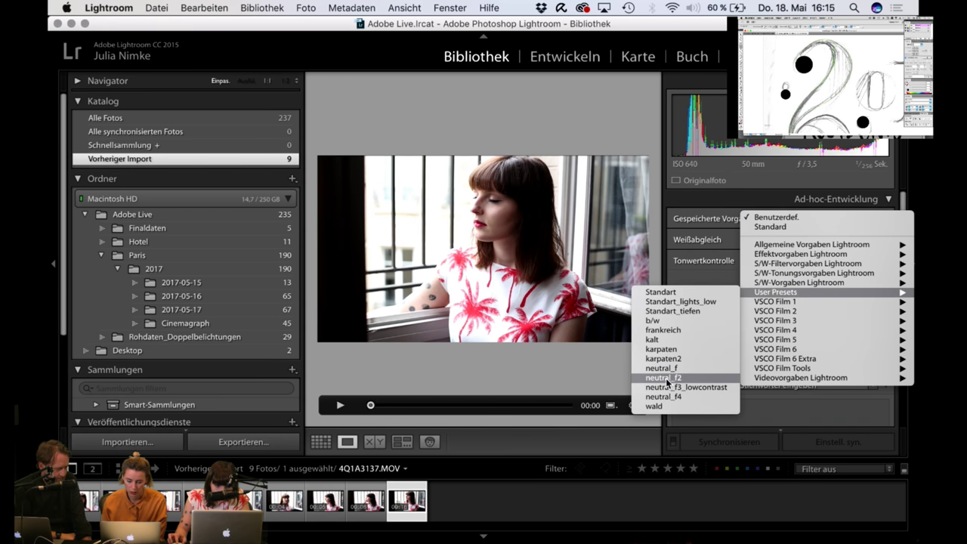
{"action": "left_click", "coordinate": [681, 302]}
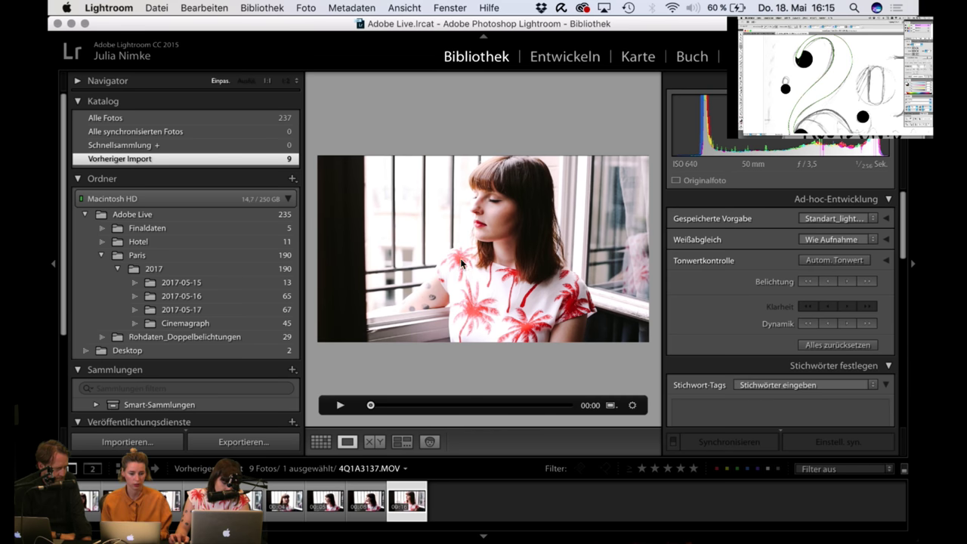
Step: Export the clip 4Q1A3137 to the desktop folder as H.264 video at Max quality
{"action": "left_click", "coordinate": [156, 9]}
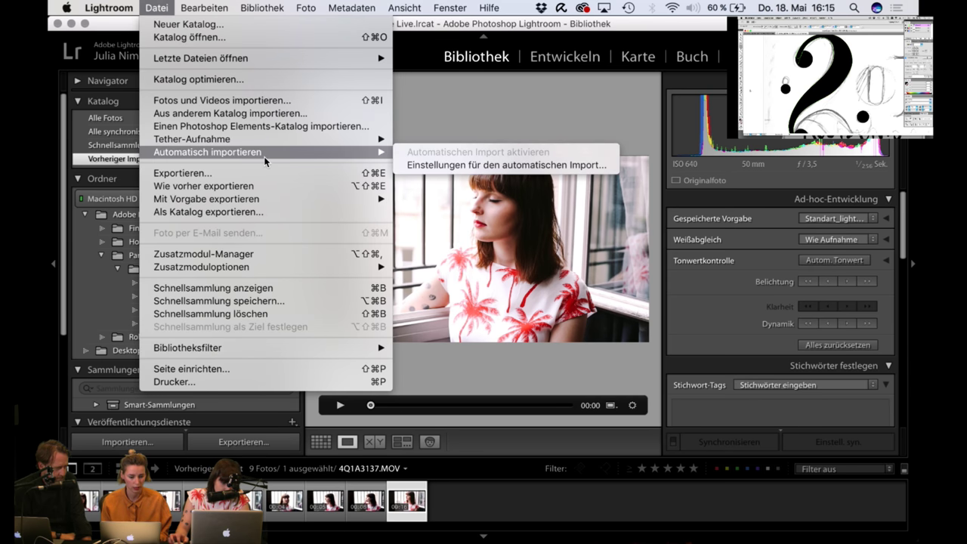
{"action": "left_click", "coordinate": [284, 177]}
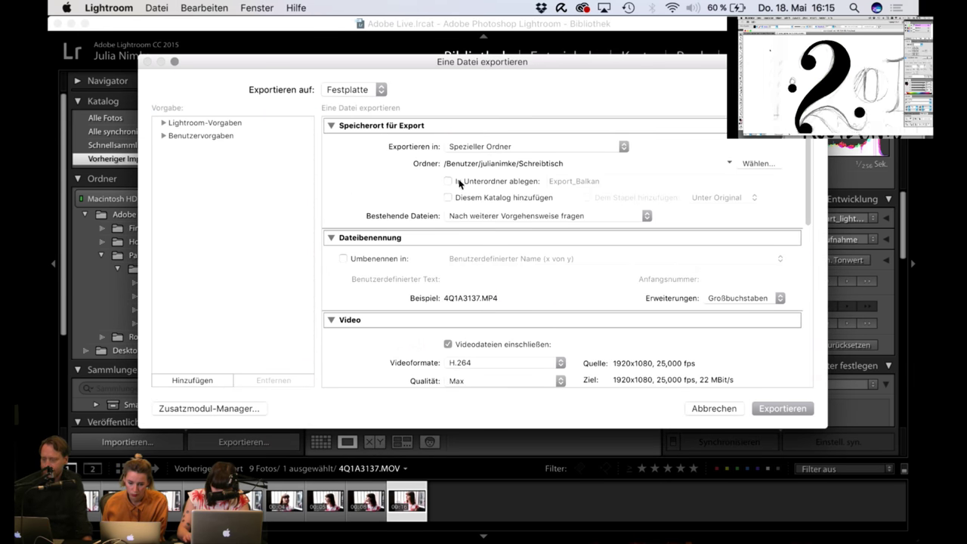
{"action": "scroll", "coordinate": [675, 232], "scroll_direction": "down", "scroll_amount": 3}
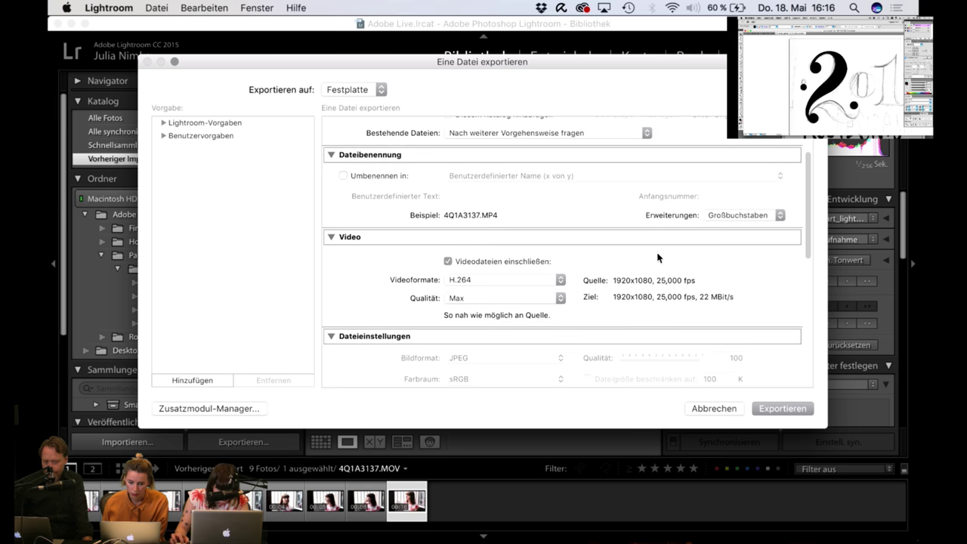
{"action": "scroll", "coordinate": [340, 311], "scroll_direction": "down", "scroll_amount": 7}
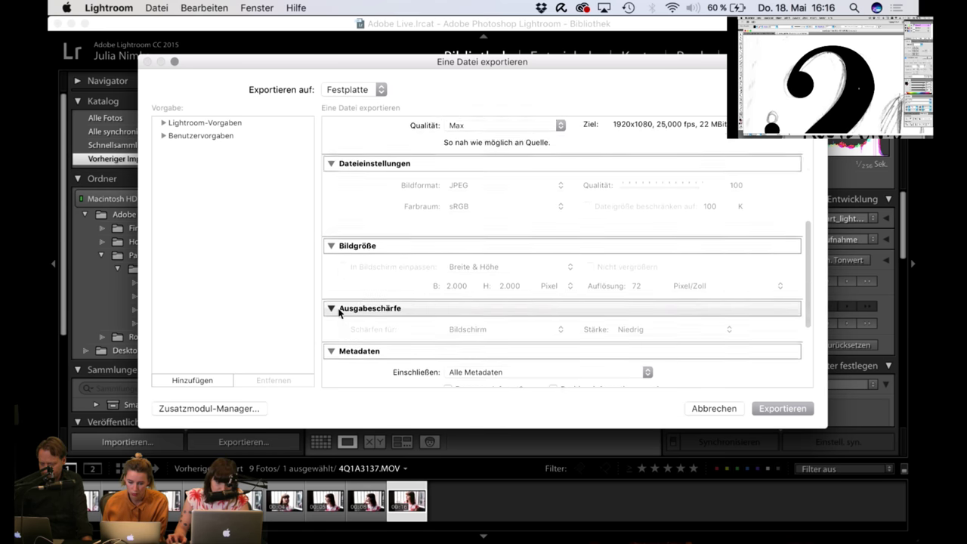
{"action": "scroll", "coordinate": [339, 314], "scroll_direction": "up", "scroll_amount": 6}
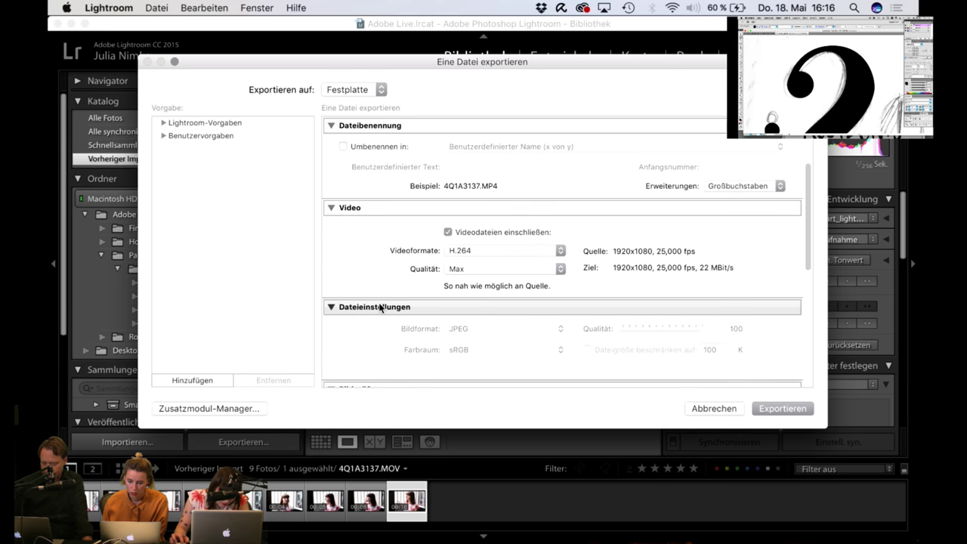
{"action": "left_click", "coordinate": [769, 409]}
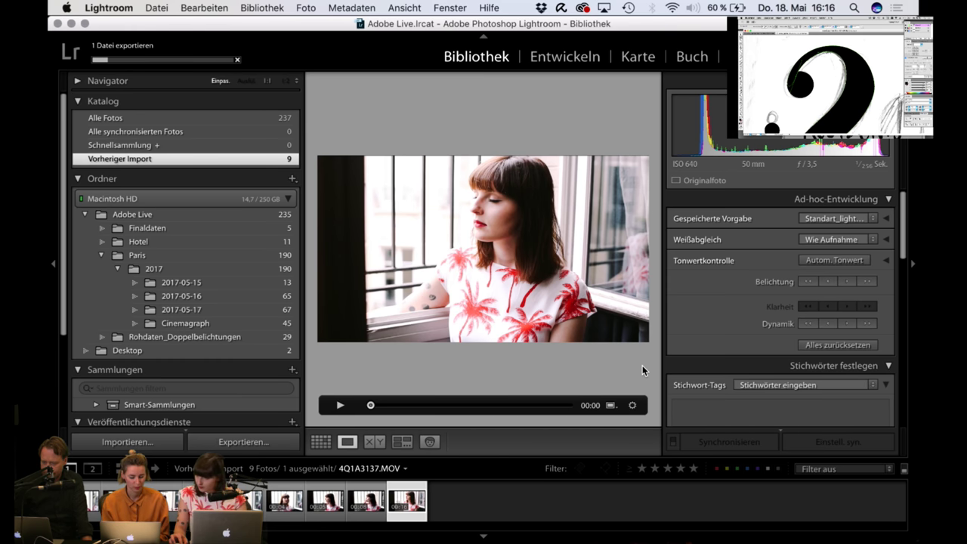
Step: View the clip with the applied preset full screen, and return to the library view
{"action": "key", "text": "f"}
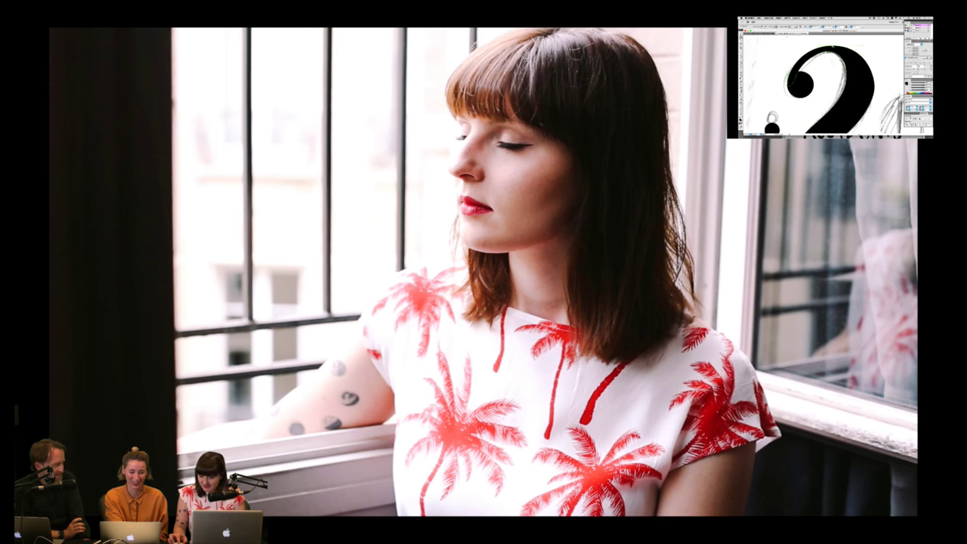
{"action": "key", "text": "Escape"}
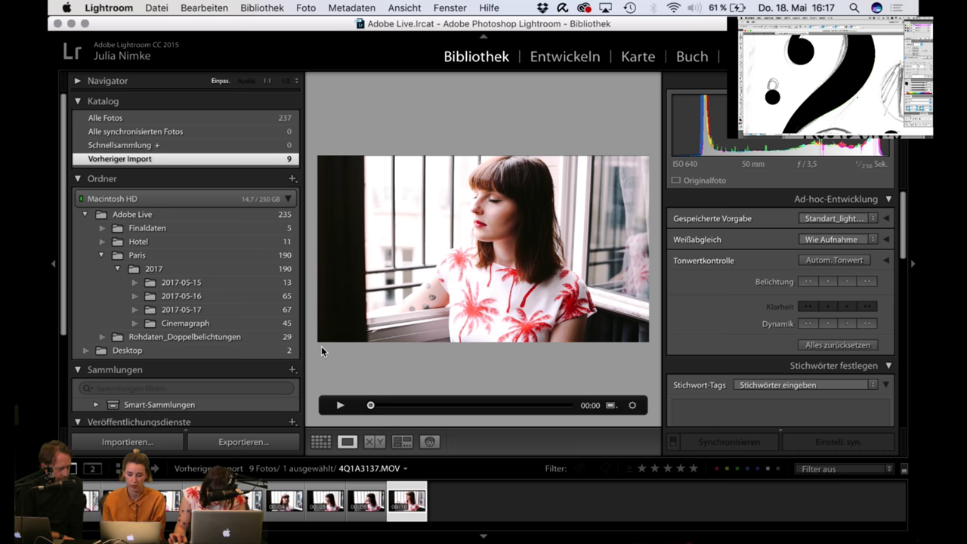
Step: Show the desktop and preview the exported 4Q1A3137.mp4, scrubbing back from its end, and close the preview
{"action": "mouse_move", "coordinate": [504, 528]}
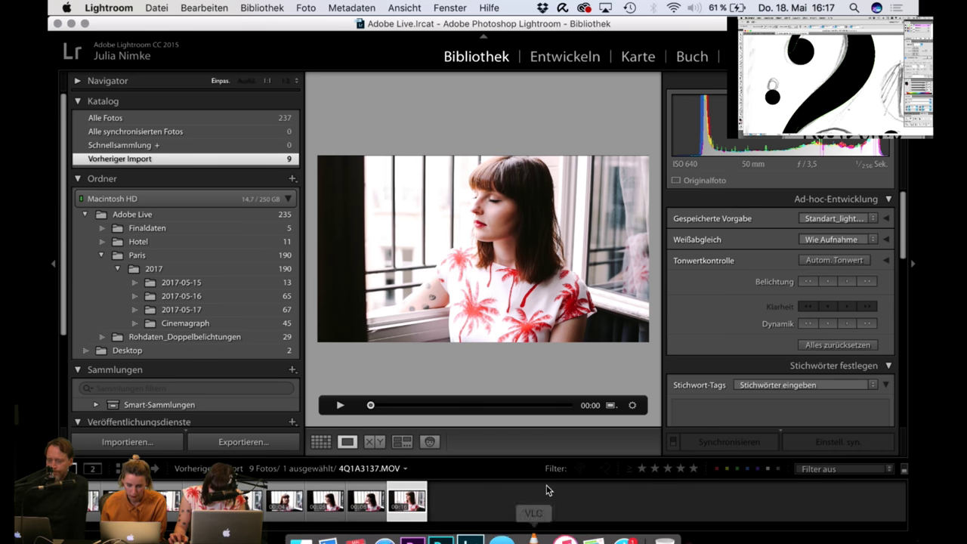
{"action": "key", "text": "F11"}
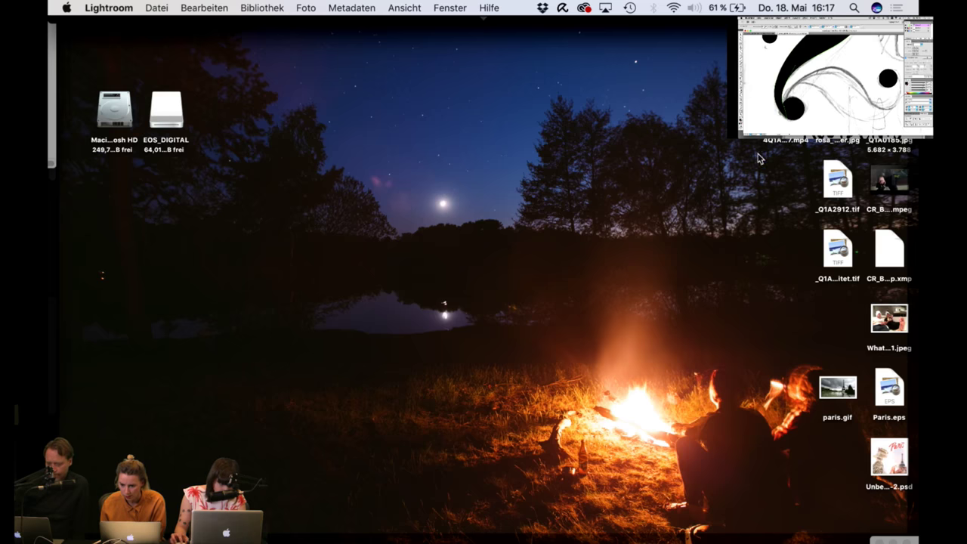
{"action": "key", "text": "F11"}
{"action": "key", "text": "F11"}
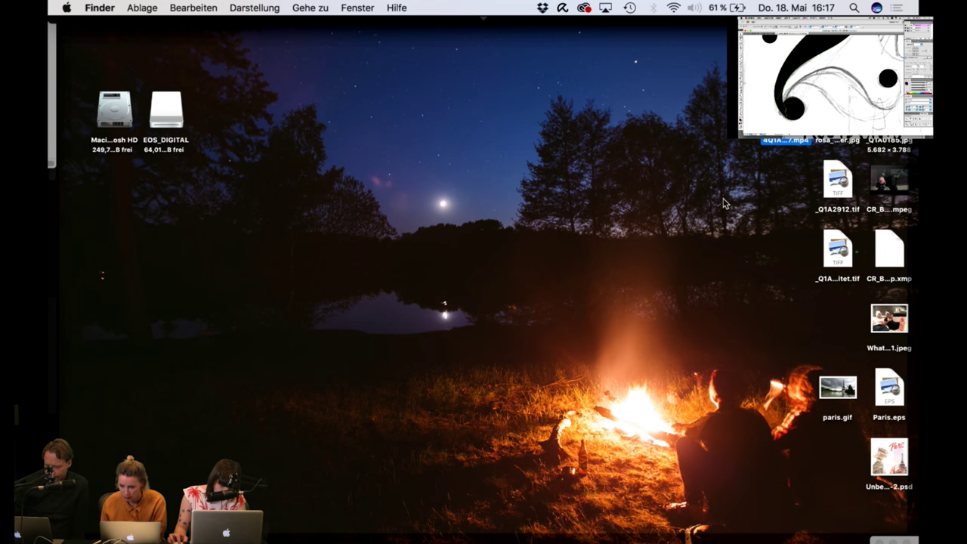
{"action": "key", "text": "space"}
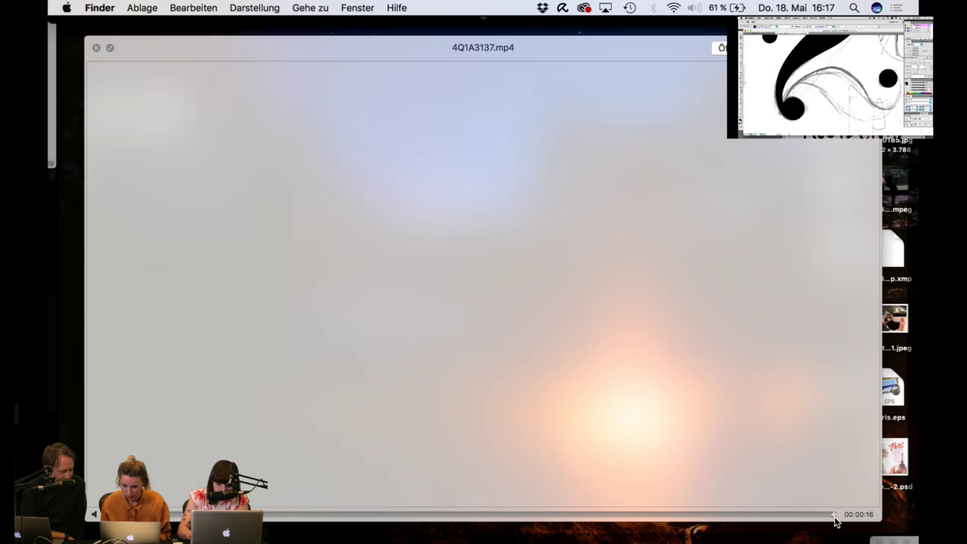
{"action": "left_click_drag", "start_coordinate": [835, 520], "coordinate": [717, 532]}
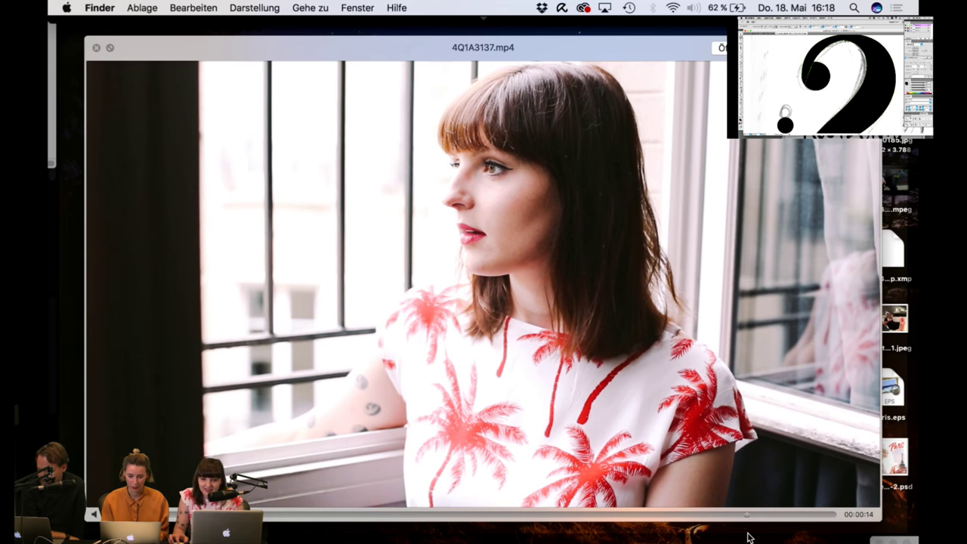
{"action": "key", "text": "space"}
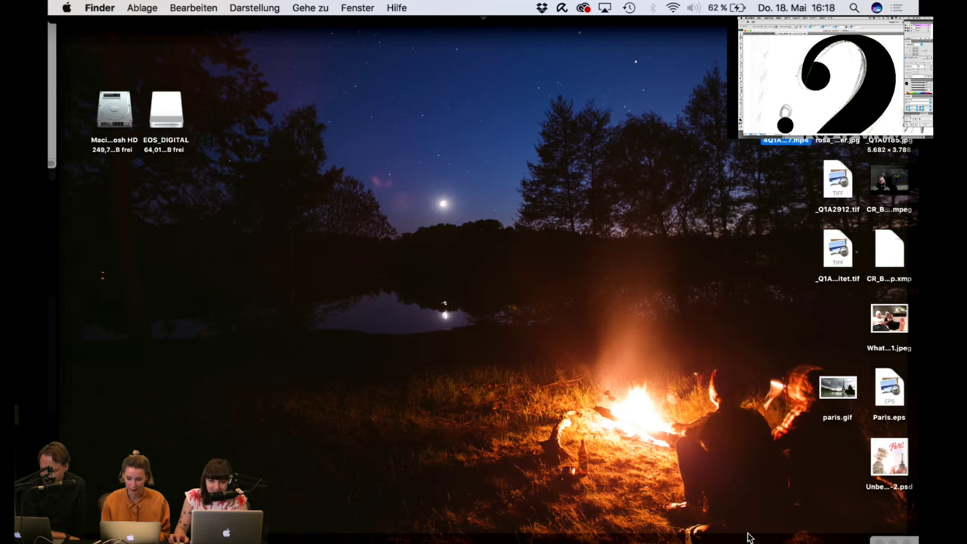
{"action": "left_click", "coordinate": [751, 538]}
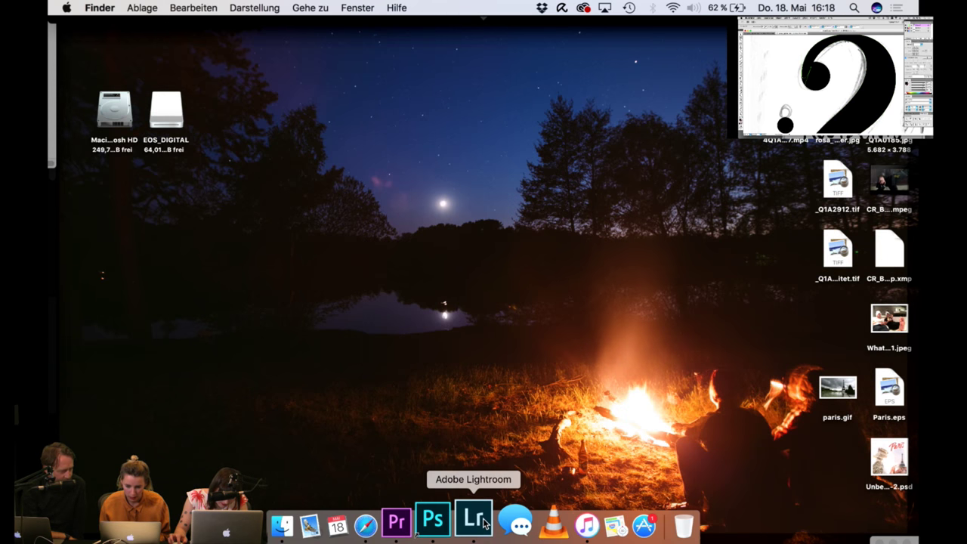
Step: Switch back to Lightroom, browse the earlier clips of the previous import, and select 4Q1A3132.MOV
{"action": "left_click", "coordinate": [483, 519]}
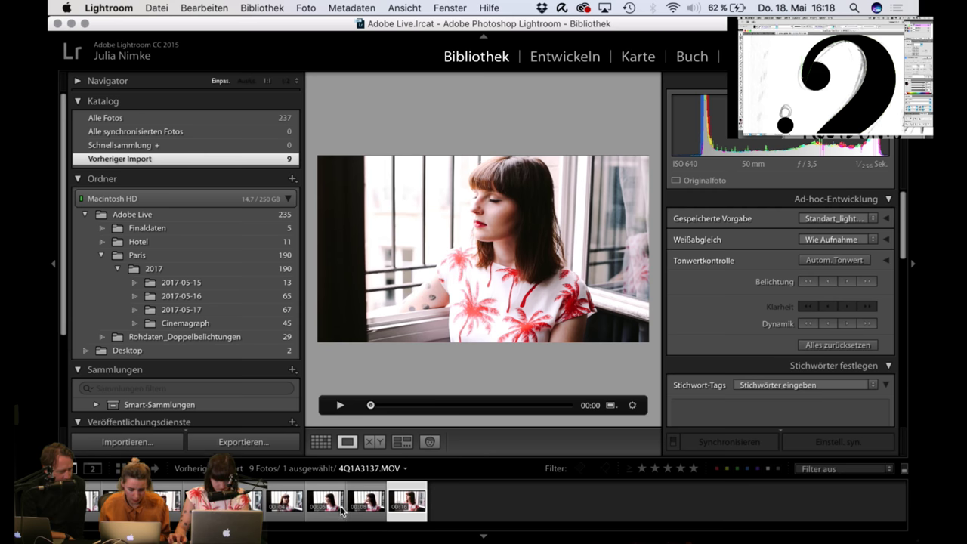
{"action": "key", "text": "Left"}
{"action": "key", "text": "Left"}
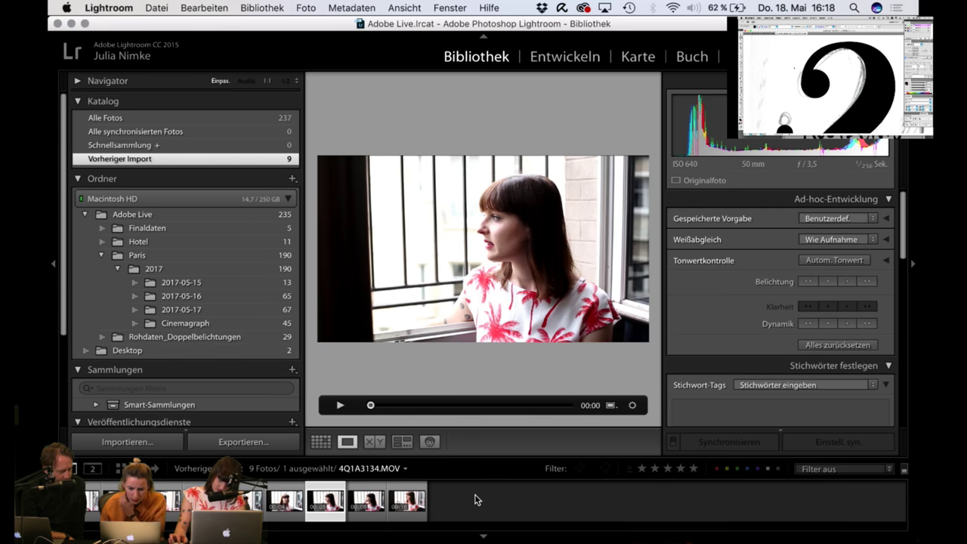
{"action": "left_click", "coordinate": [285, 500]}
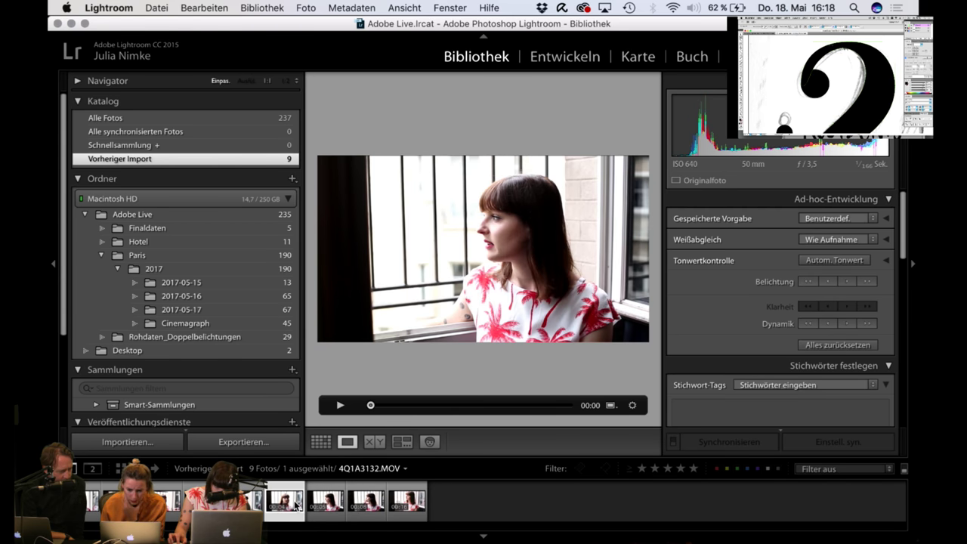
{"action": "key", "text": "Left"}
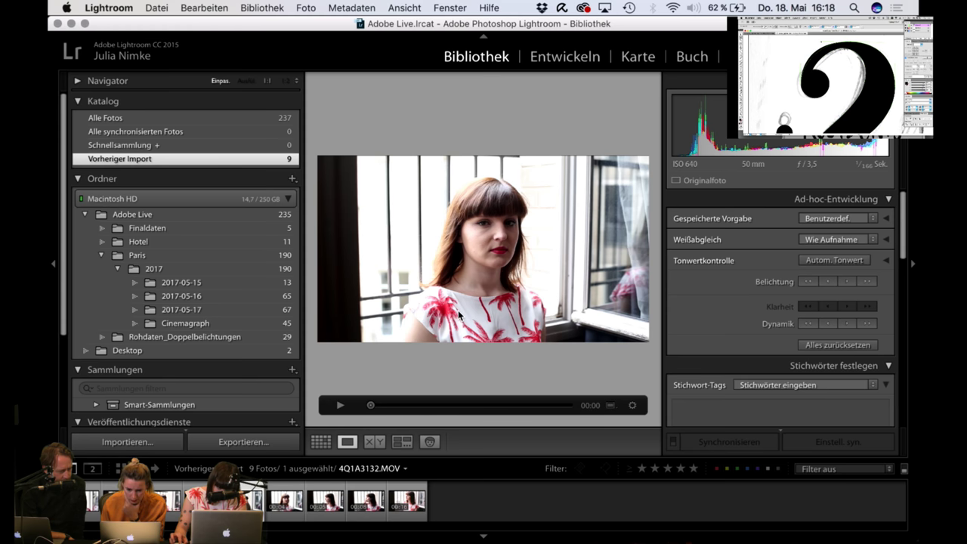
{"action": "key", "text": "Right"}
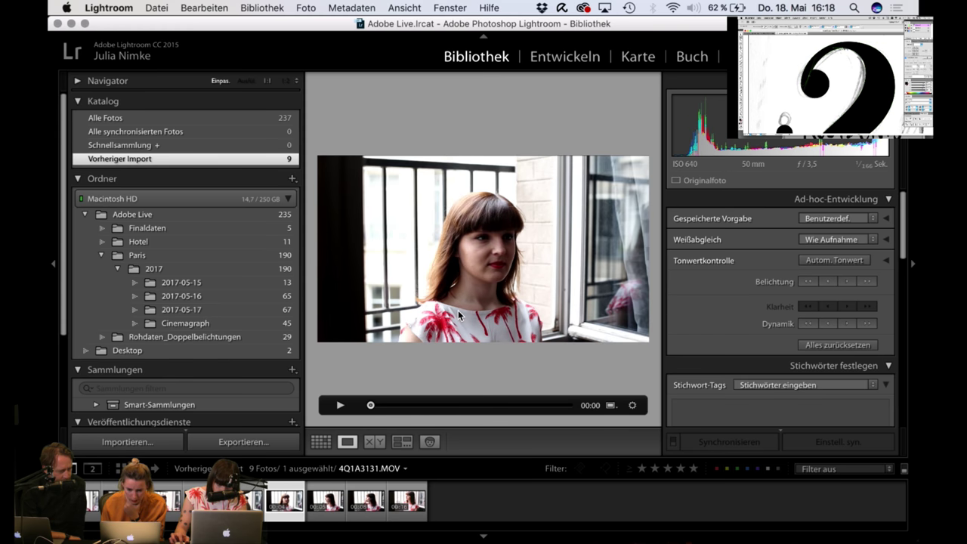
Step: Try the Standard setting and the user preset Standart on the clip 4Q1A3132.MOV, and check the white balance options
{"action": "left_click", "coordinate": [844, 219]}
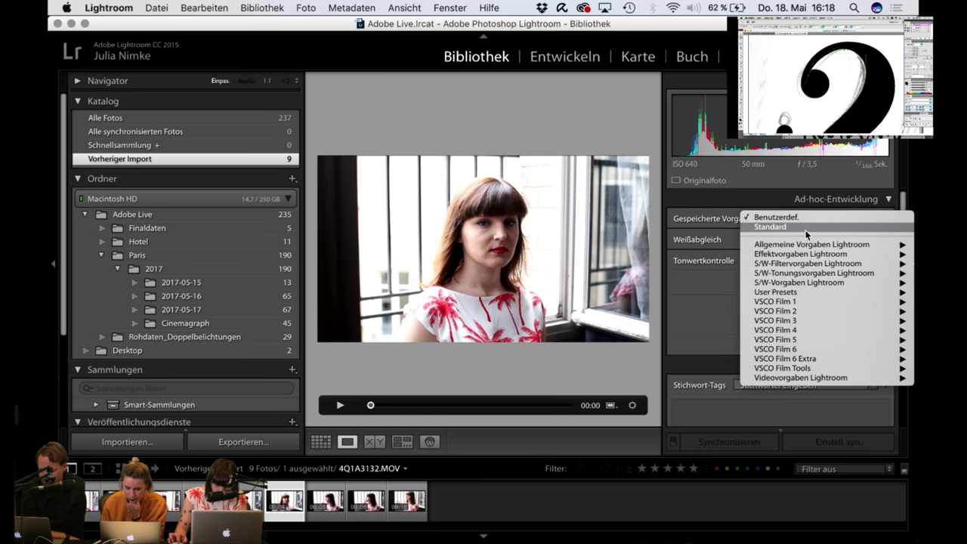
{"action": "left_click", "coordinate": [805, 228]}
{"action": "left_click", "coordinate": [813, 220]}
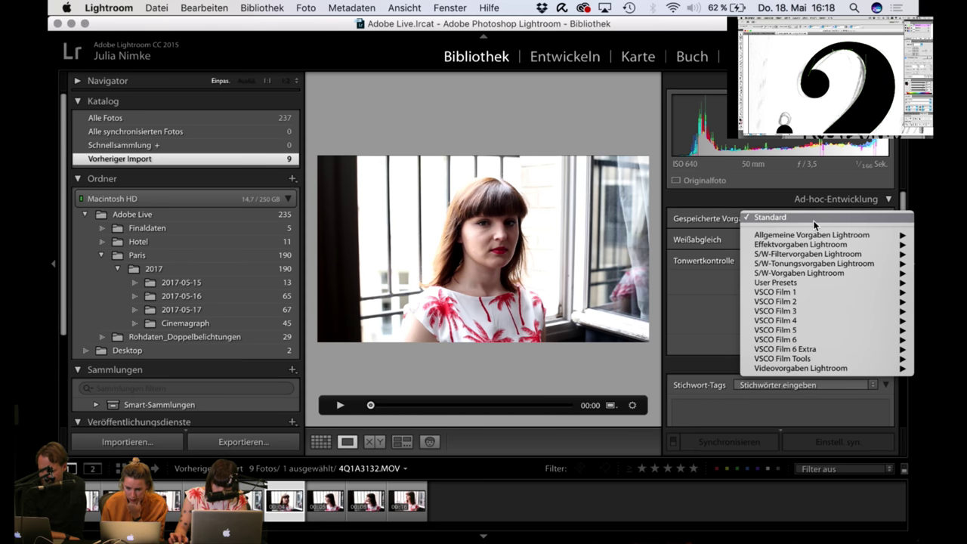
{"action": "mouse_move", "coordinate": [803, 275]}
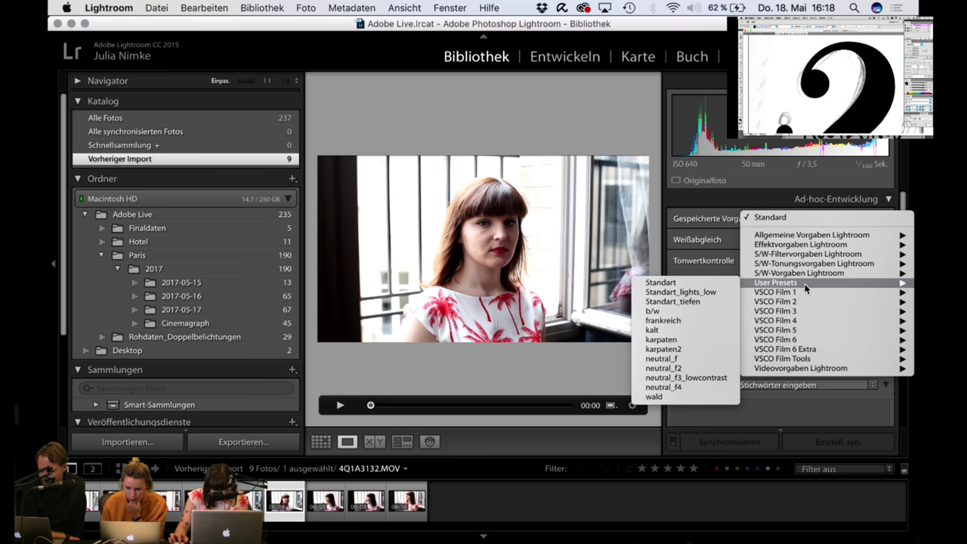
{"action": "left_click", "coordinate": [694, 283]}
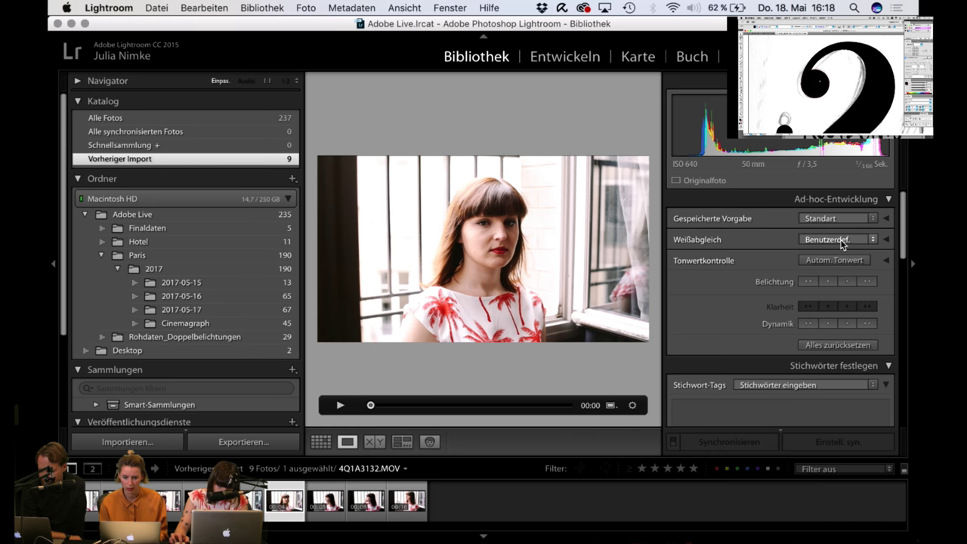
{"action": "left_click", "coordinate": [841, 241]}
{"action": "left_click", "coordinate": [757, 254]}
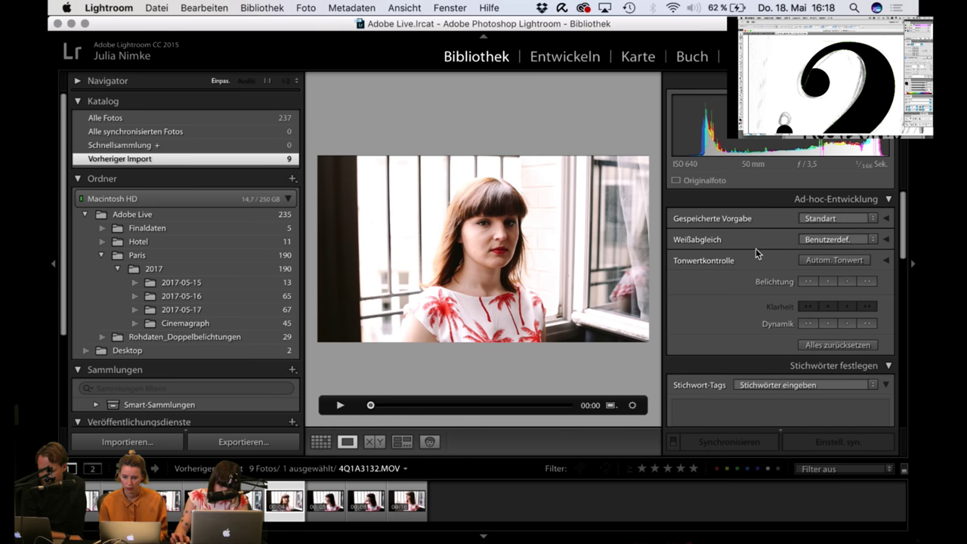
{"action": "left_click", "coordinate": [836, 240]}
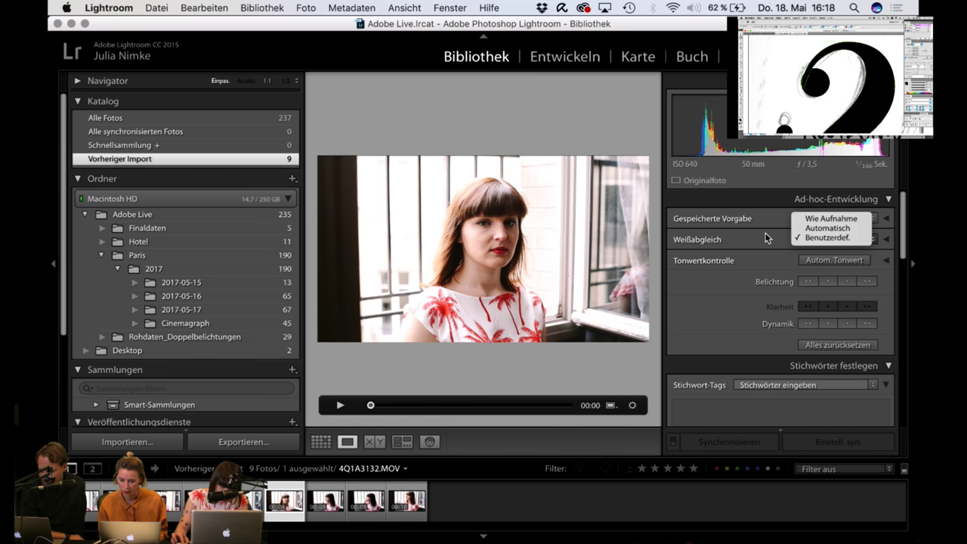
{"action": "left_click", "coordinate": [756, 239]}
Step: Apply the user preset Standart_lights_low to the clip 4Q1A3132.MOV
{"action": "left_click", "coordinate": [830, 220]}
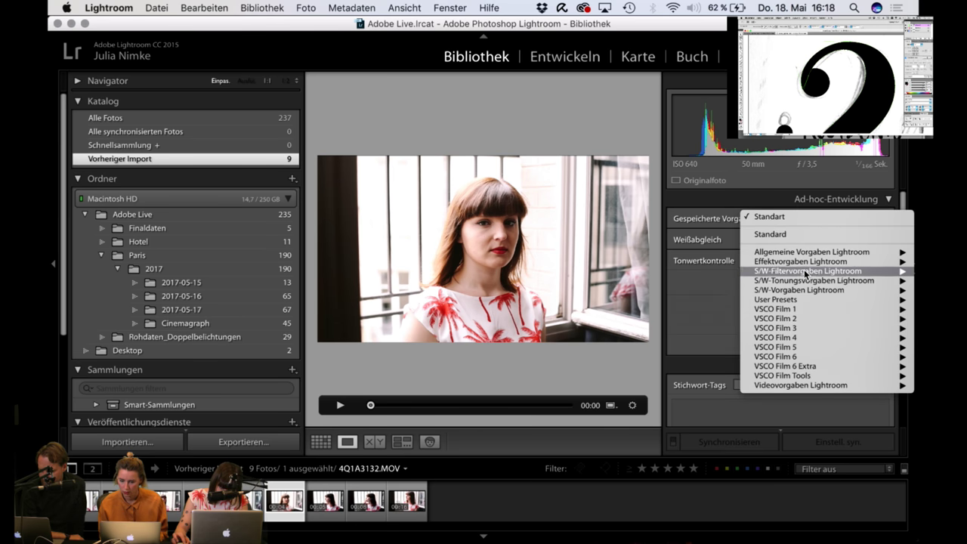
{"action": "mouse_move", "coordinate": [803, 299]}
{"action": "left_click", "coordinate": [712, 310]}
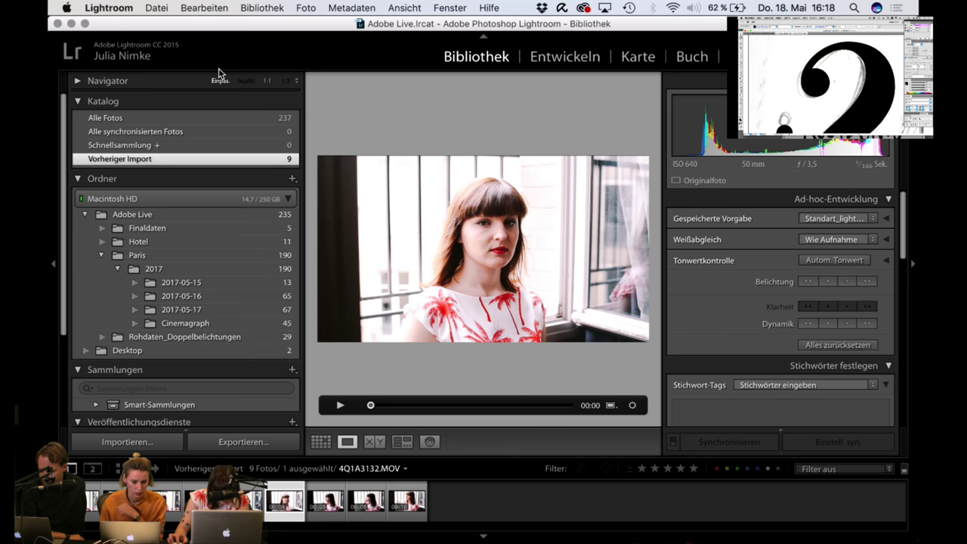
Step: Export the clip 4Q1A3132 to the desktop folder as H.264 video at Max quality
{"action": "key", "text": "super+shift+e"}
{"action": "key", "text": "super+shift+e"}
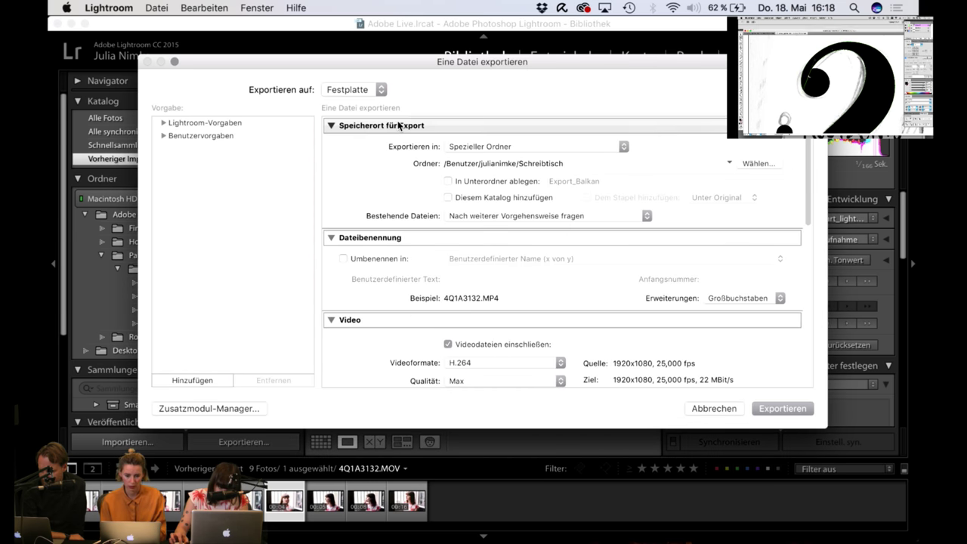
{"action": "left_click", "coordinate": [780, 409]}
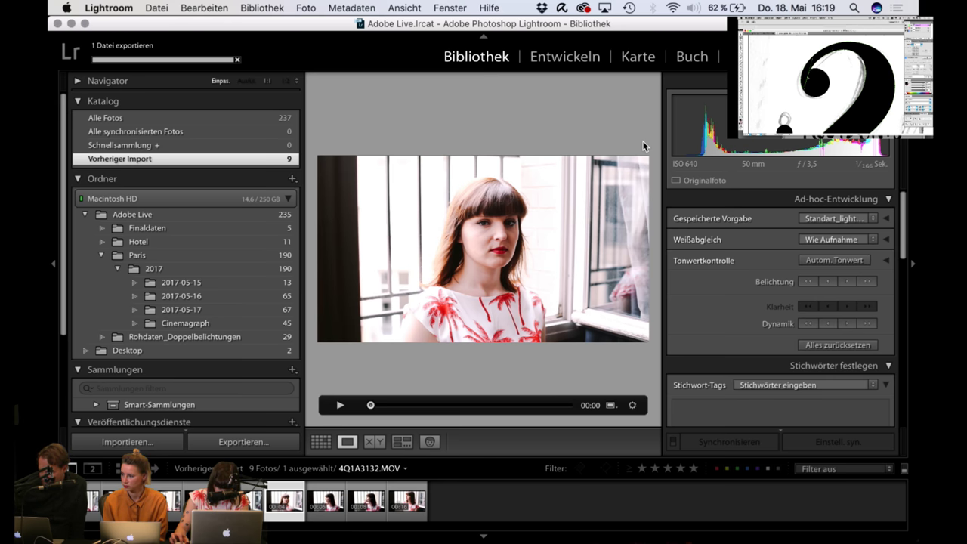
Step: Show the desktop, preview the exported 4Q1A3132.mp4, and close the preview
{"action": "key", "text": "F11"}
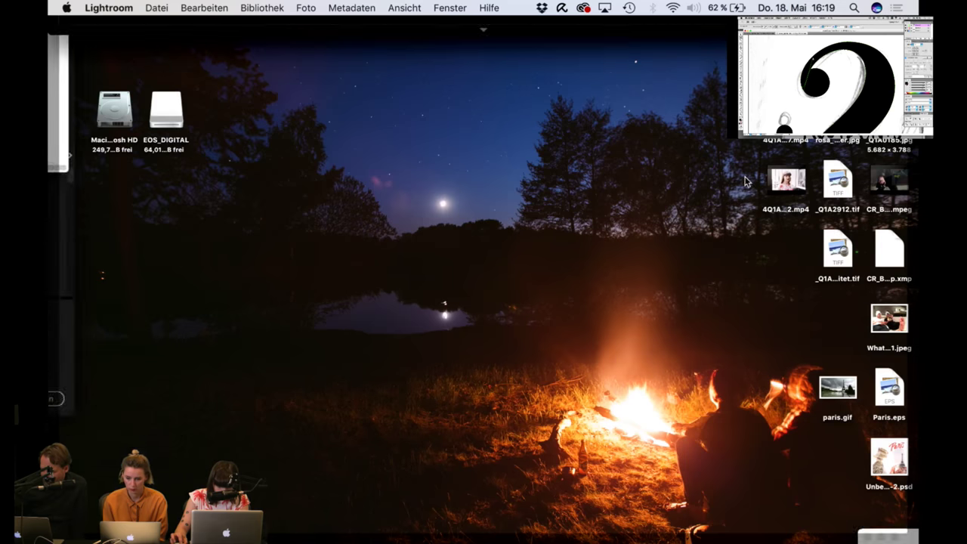
{"action": "left_click", "coordinate": [781, 188]}
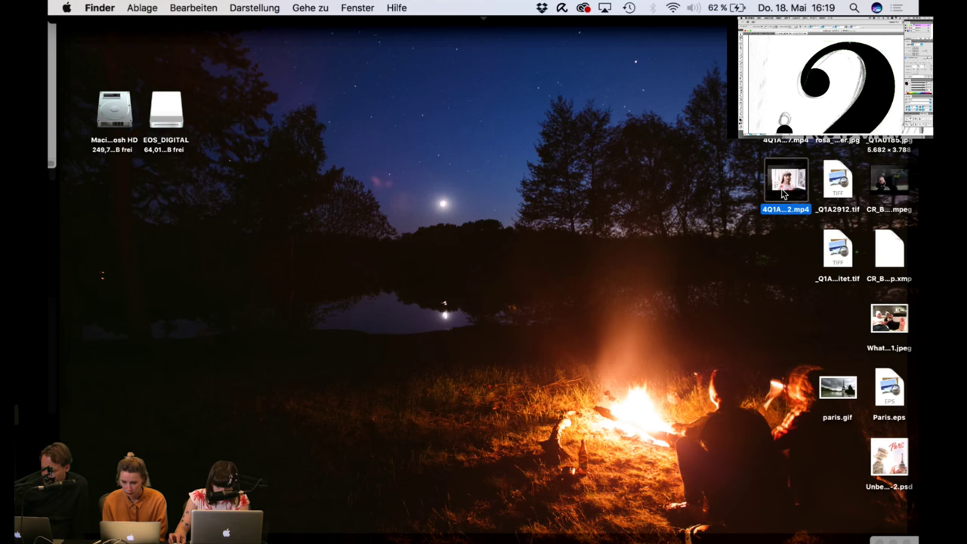
{"action": "key", "text": "space"}
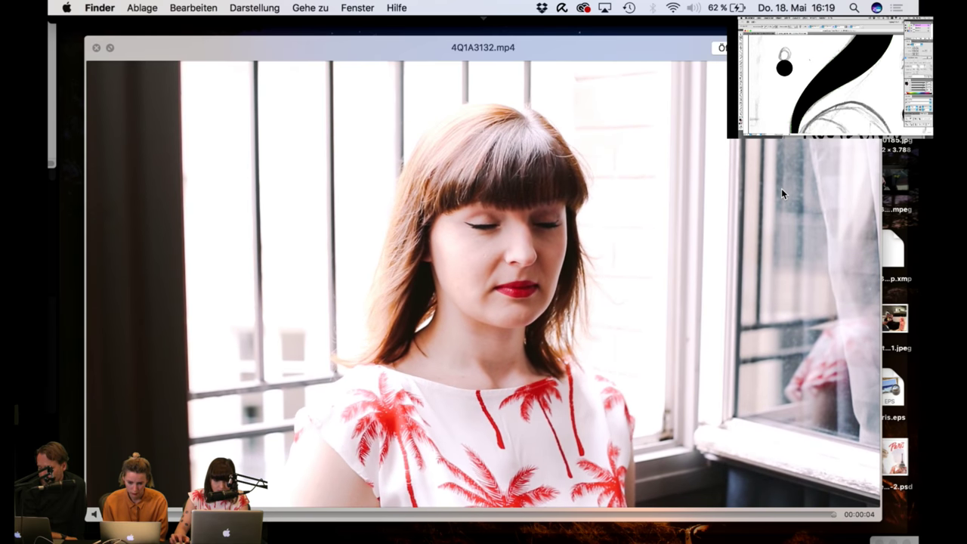
{"action": "key", "text": "space"}
{"action": "left_click", "coordinate": [731, 257]}
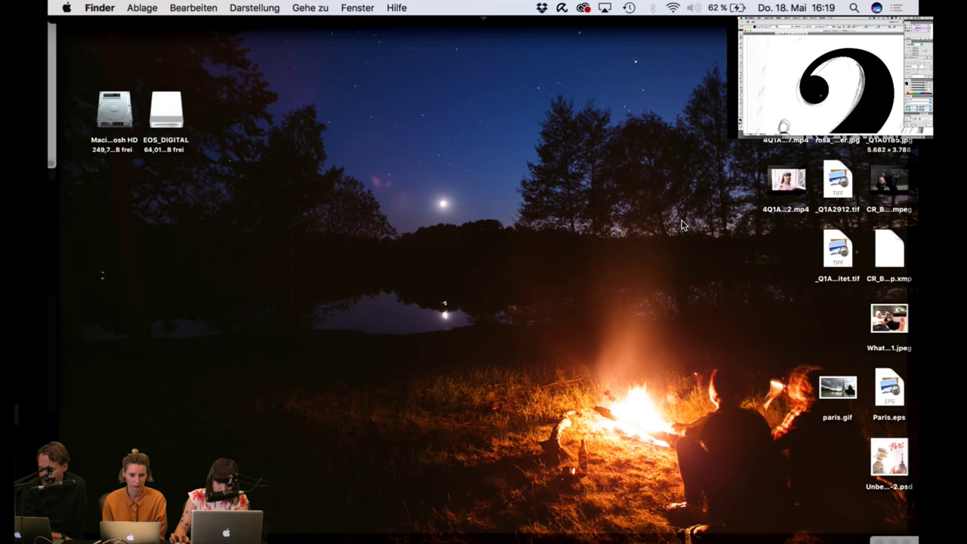
Step: Replay the preview of 4Q1A3132.mp4 several times to examine the subject's expression and movement, and deselect the file
{"action": "left_click", "coordinate": [787, 179]}
{"action": "key", "text": "space"}
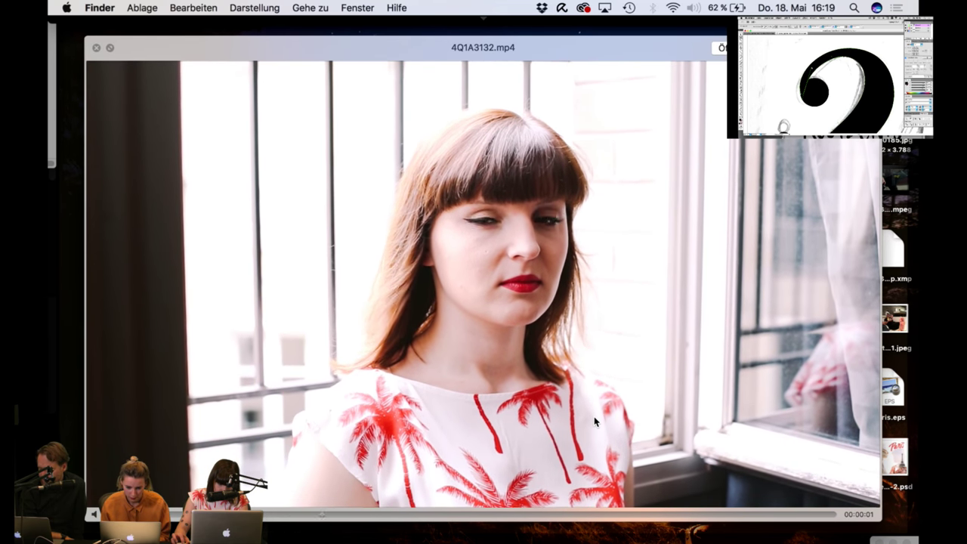
{"action": "key", "text": "space"}
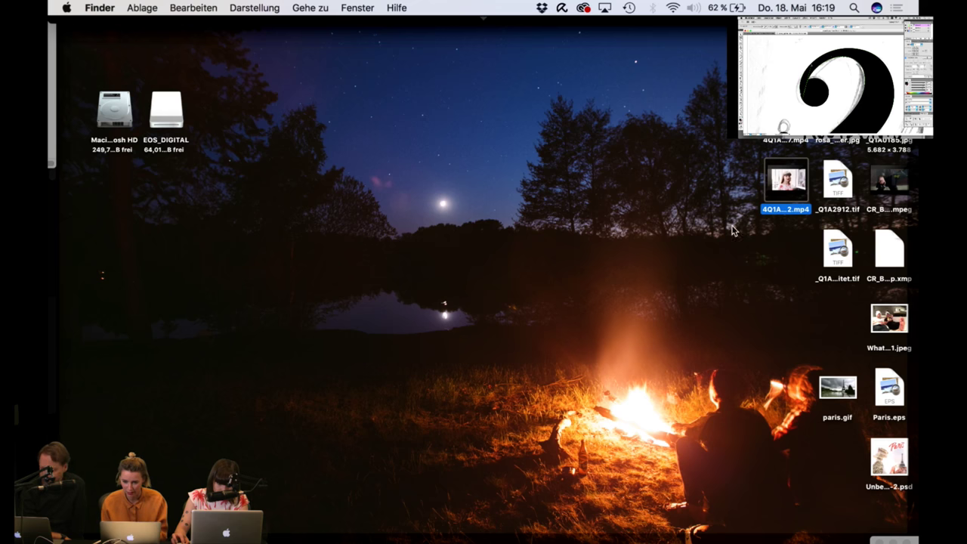
{"action": "left_click", "coordinate": [711, 200]}
{"action": "left_click", "coordinate": [797, 181]}
{"action": "key", "text": "space"}
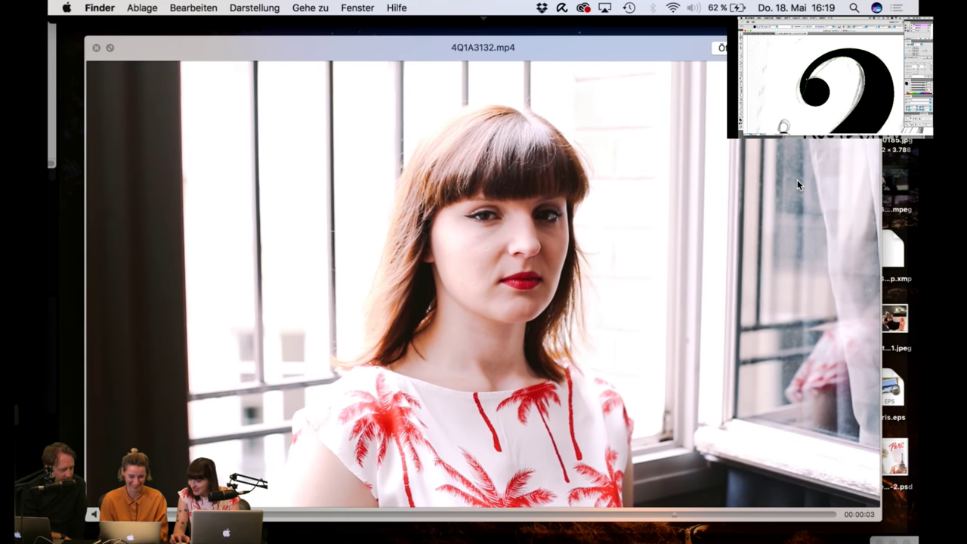
{"action": "key", "text": "space"}
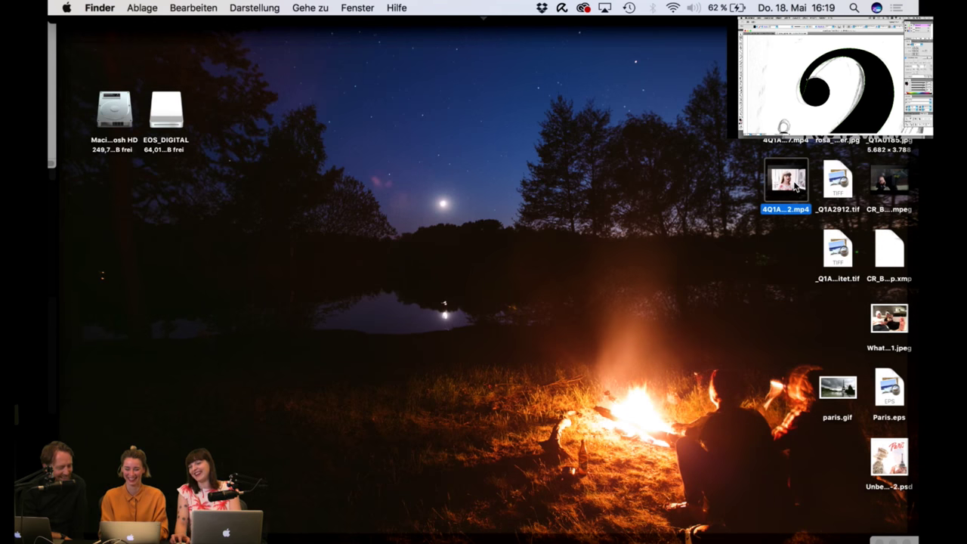
{"action": "left_click", "coordinate": [738, 257]}
{"action": "key", "text": "Down"}
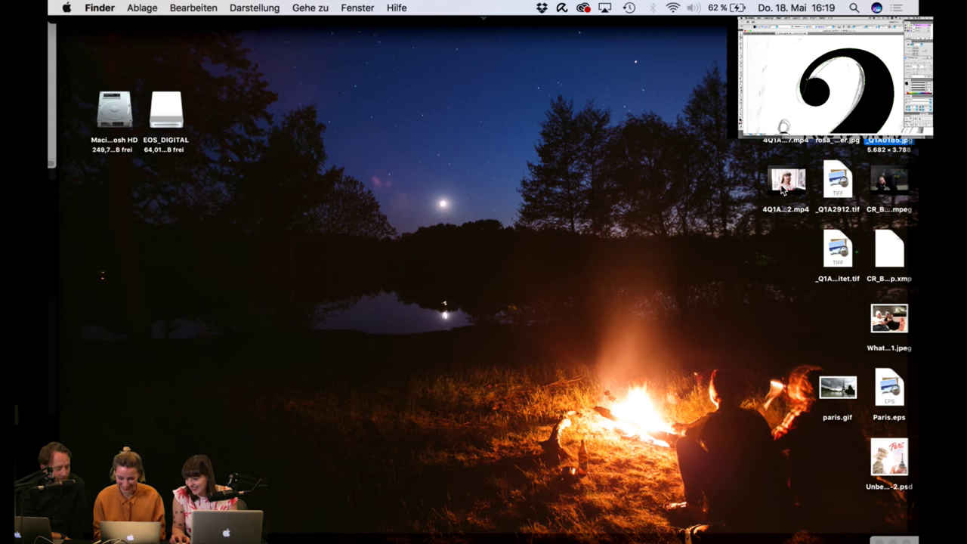
{"action": "left_click", "coordinate": [783, 190]}
{"action": "key", "text": "space"}
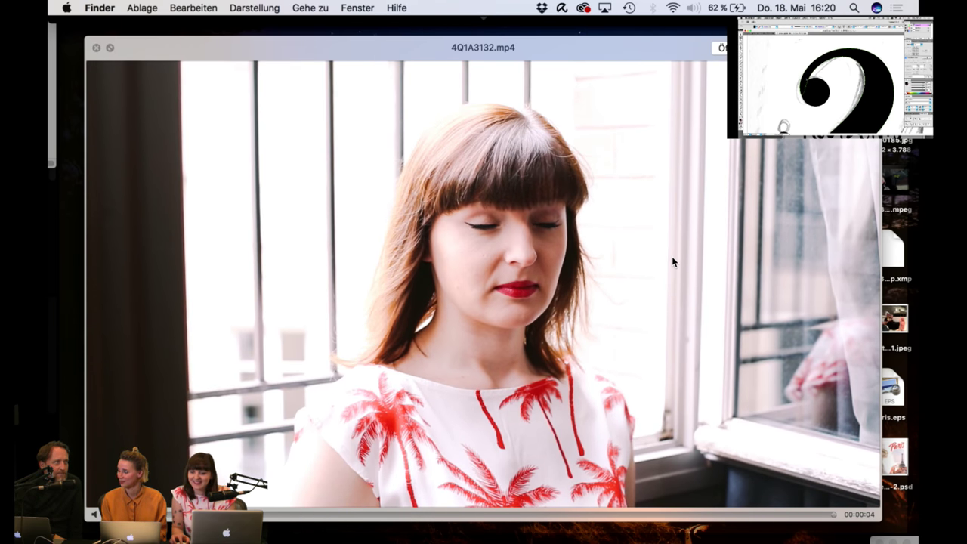
{"action": "key", "text": "space"}
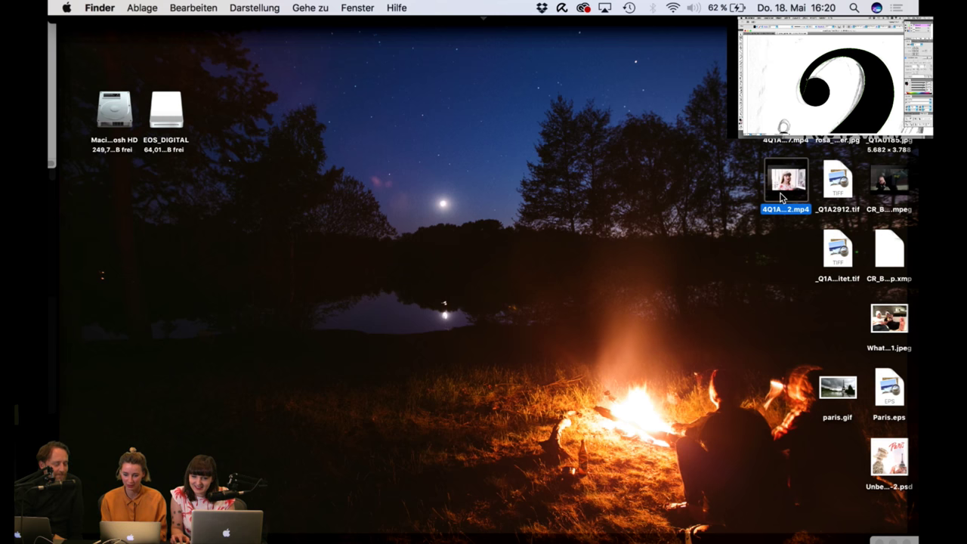
{"action": "key", "text": "space"}
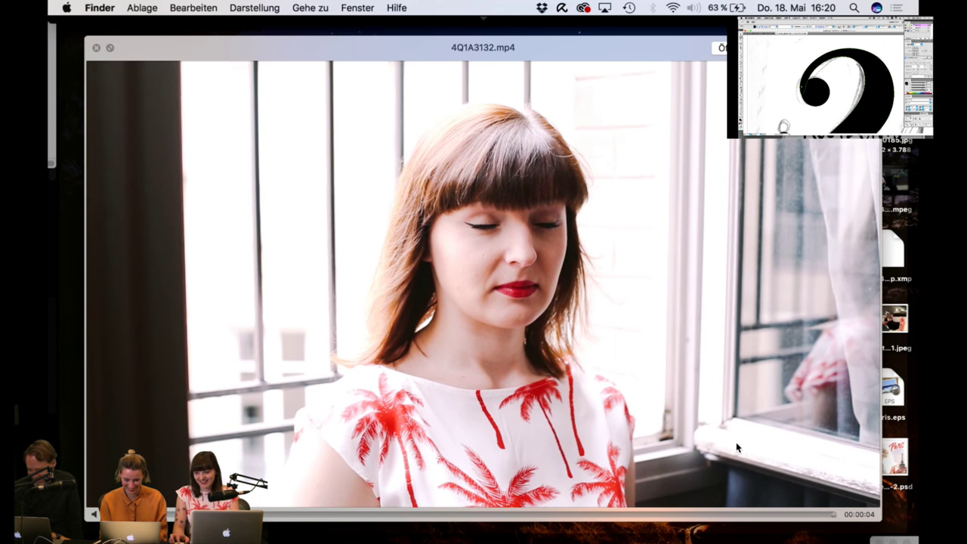
{"action": "key", "text": "space"}
{"action": "left_click", "coordinate": [783, 363]}
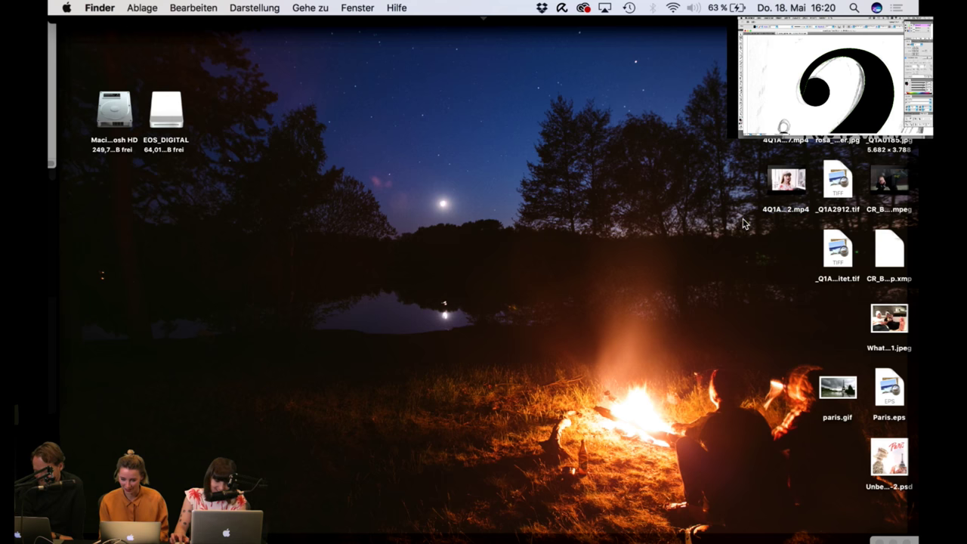
{"action": "left_click", "coordinate": [802, 196]}
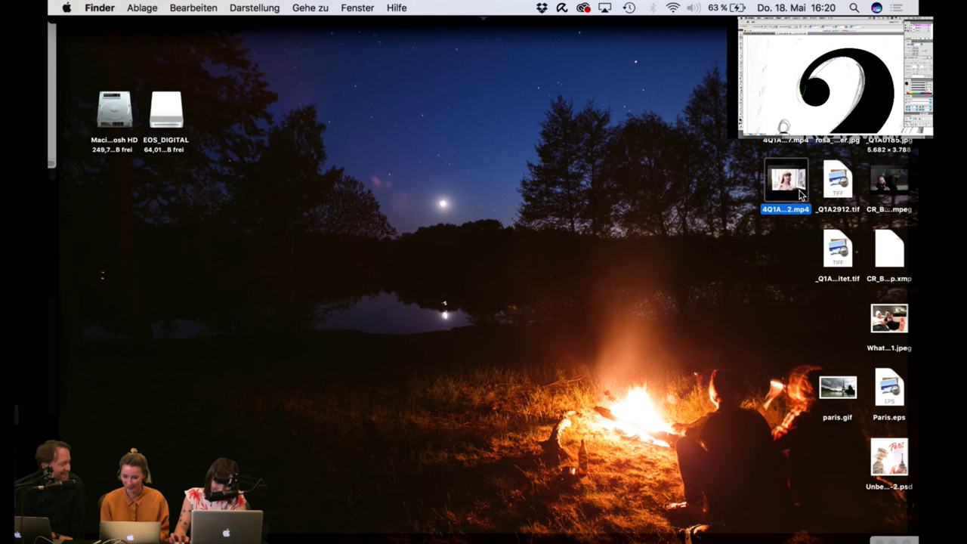
{"action": "left_click", "coordinate": [784, 234]}
{"action": "left_click", "coordinate": [797, 192]}
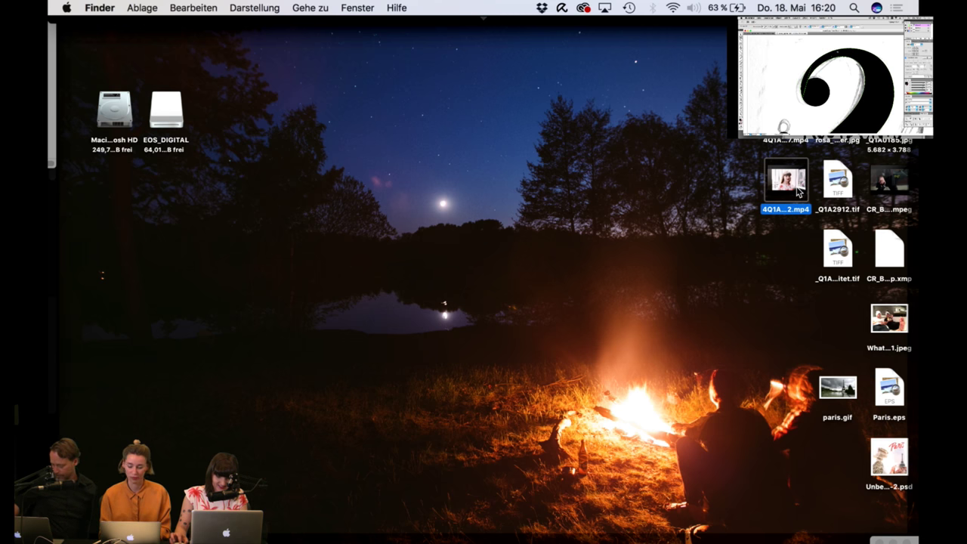
{"action": "key", "text": "space"}
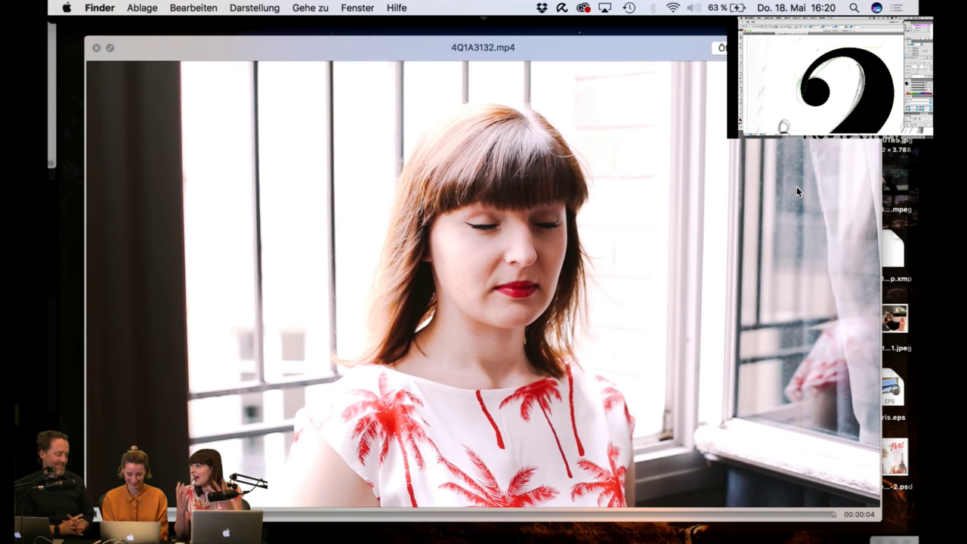
{"action": "key", "text": "space"}
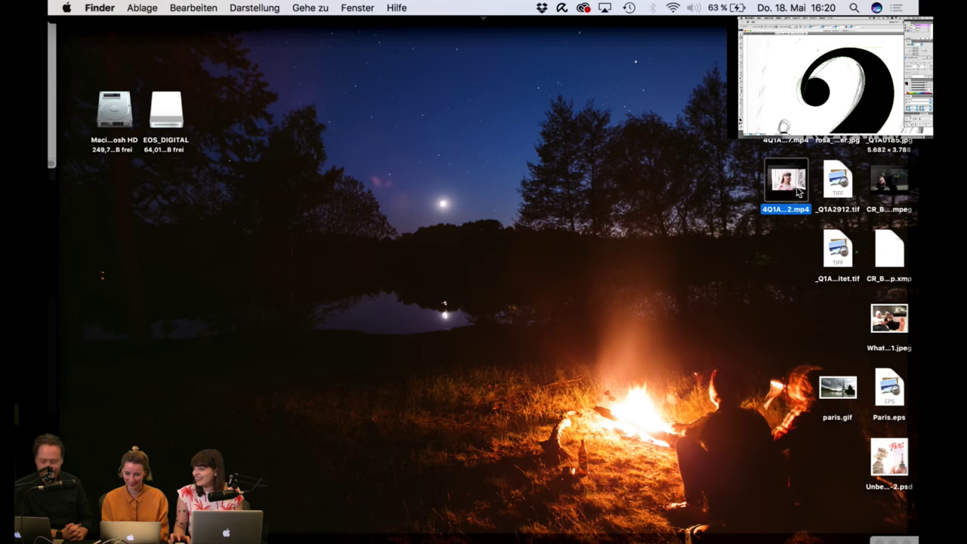
{"action": "left_click", "coordinate": [779, 254]}
Step: Switch to Lightroom and try to quit Photoshop CC 2017 normally
{"action": "mouse_move", "coordinate": [584, 521]}
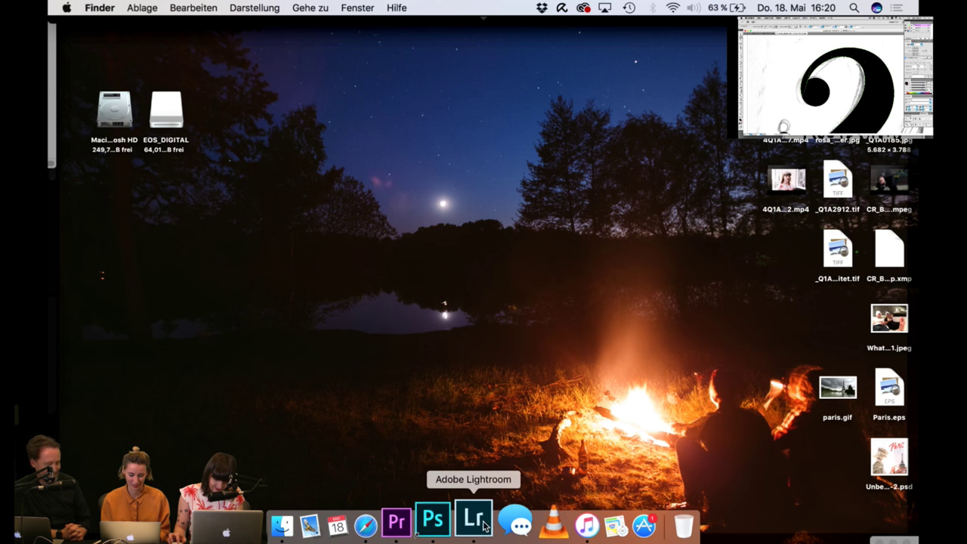
{"action": "left_click", "coordinate": [487, 520]}
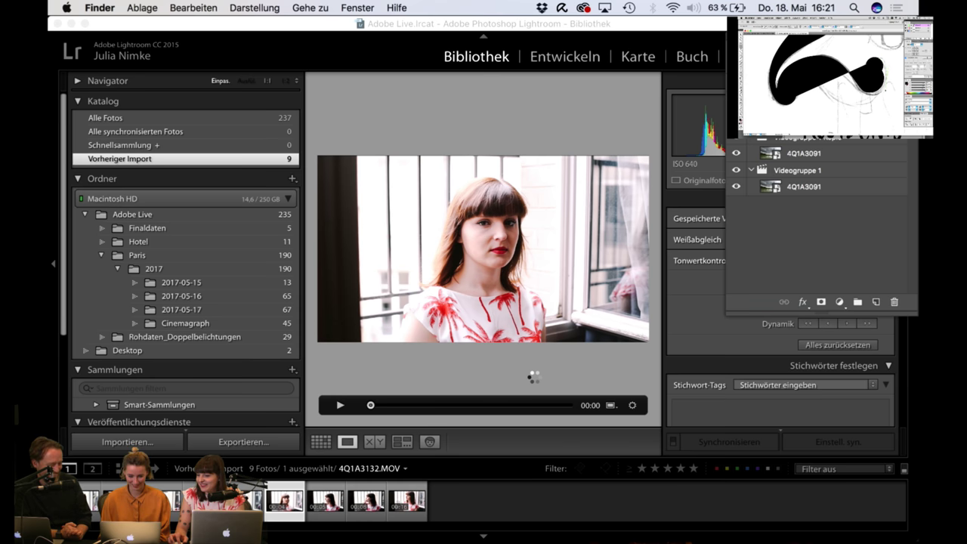
{"action": "mouse_move", "coordinate": [455, 538]}
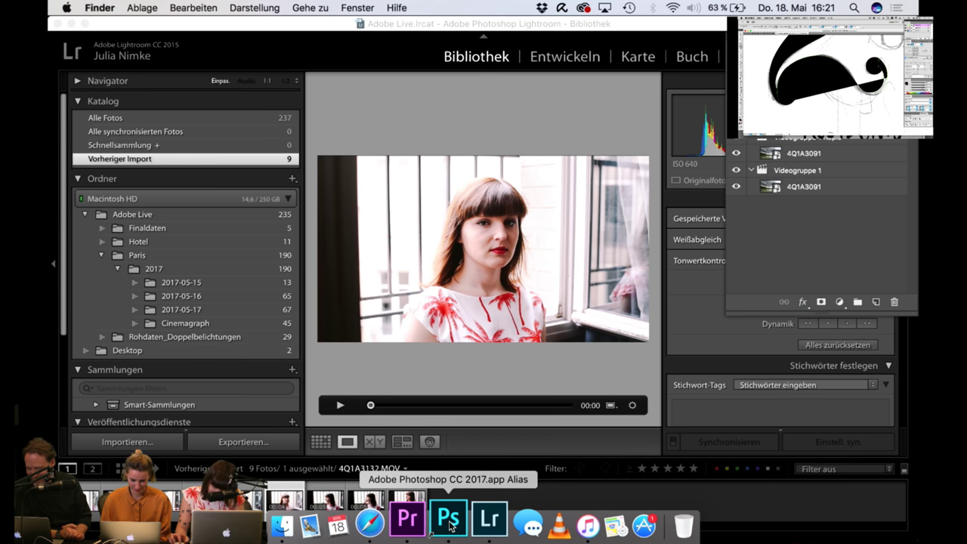
{"action": "right_click", "coordinate": [451, 524]}
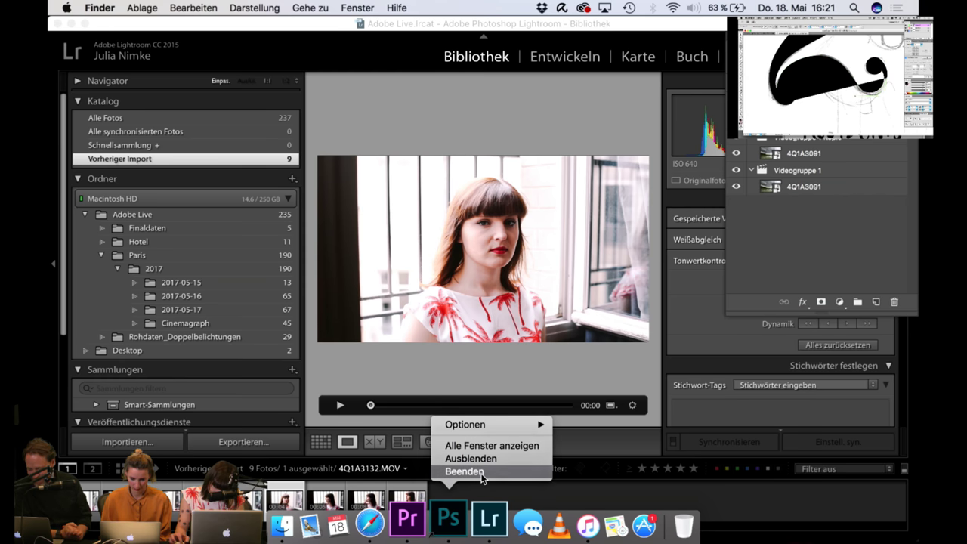
{"action": "left_click", "coordinate": [480, 467]}
{"action": "mouse_move", "coordinate": [486, 534]}
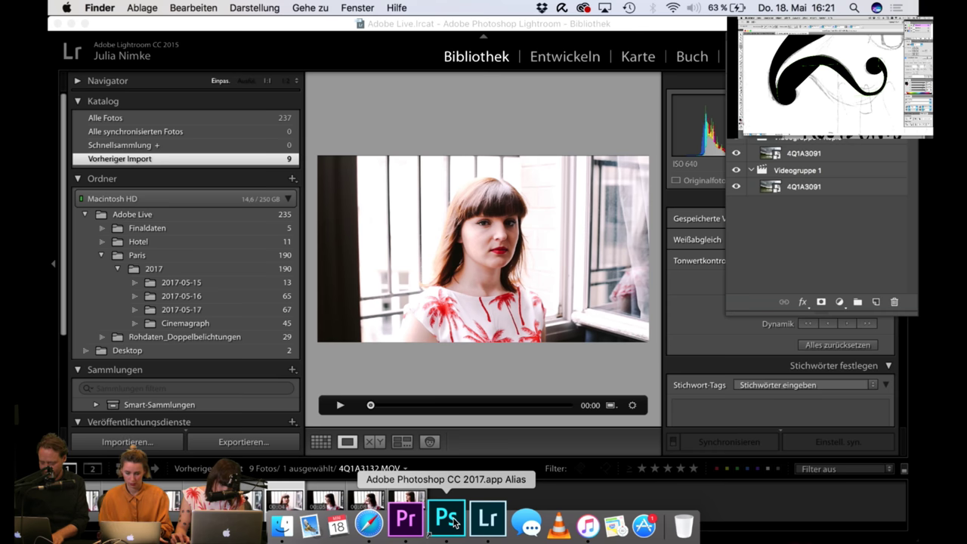
Step: Force-quit Photoshop CC and switch to the Finder
{"action": "key", "text": "super+alt+Escape"}
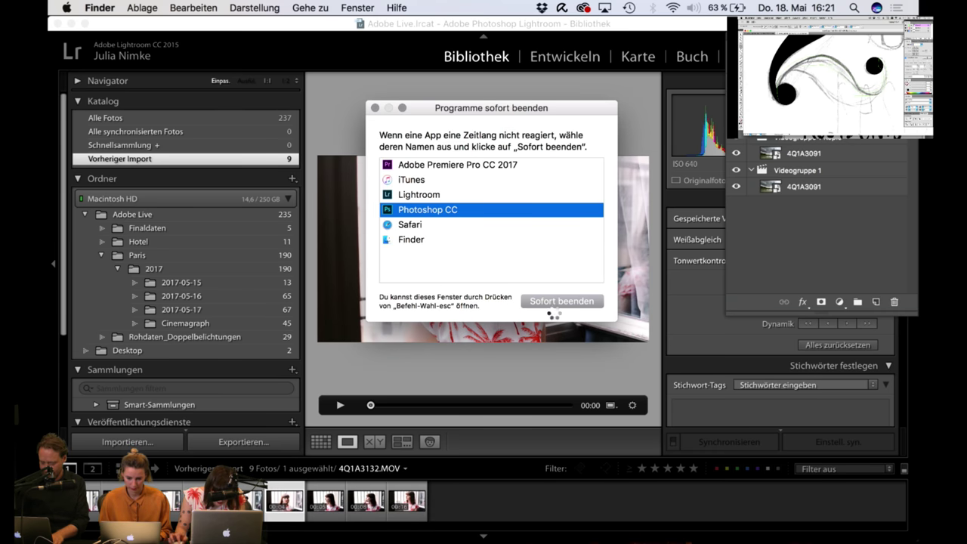
{"action": "left_click", "coordinate": [556, 301]}
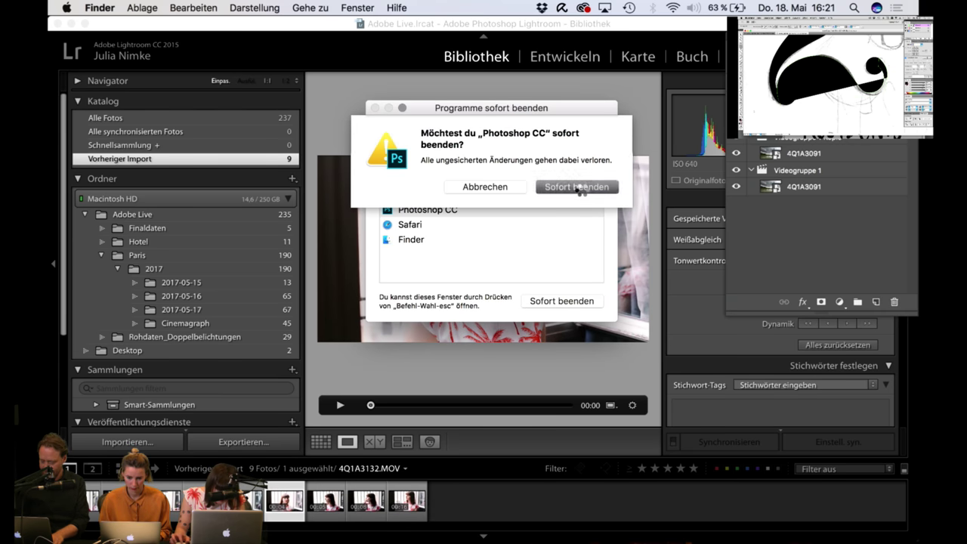
{"action": "left_click", "coordinate": [578, 187]}
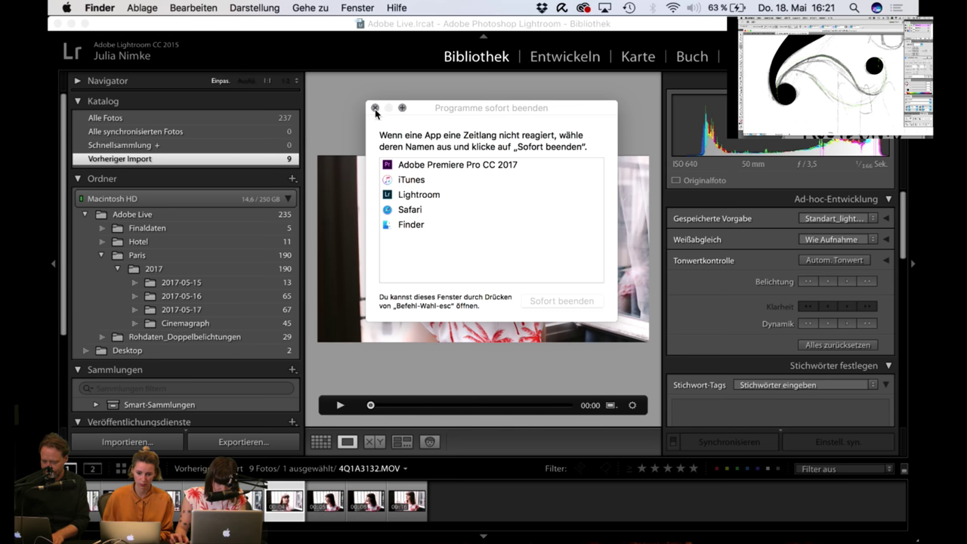
{"action": "left_click", "coordinate": [375, 108]}
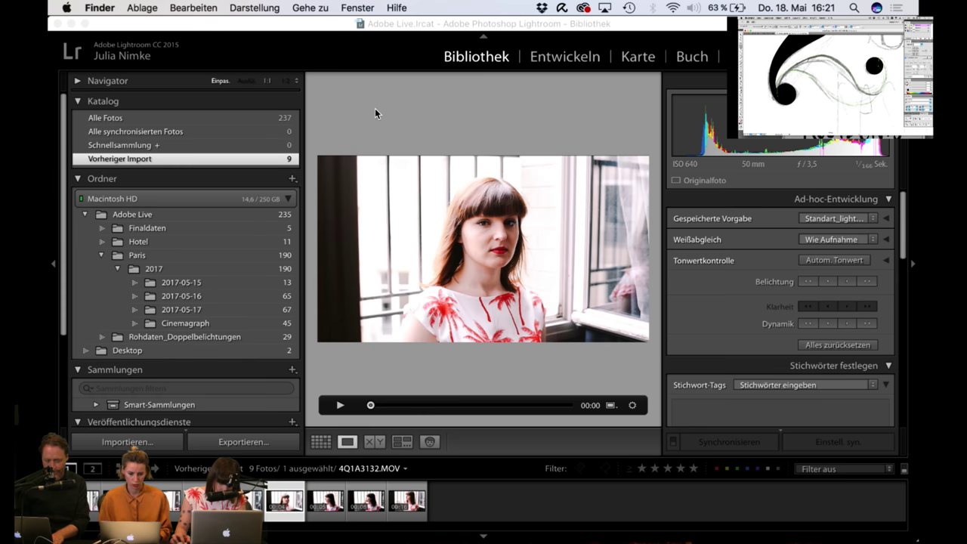
{"action": "mouse_move", "coordinate": [310, 537]}
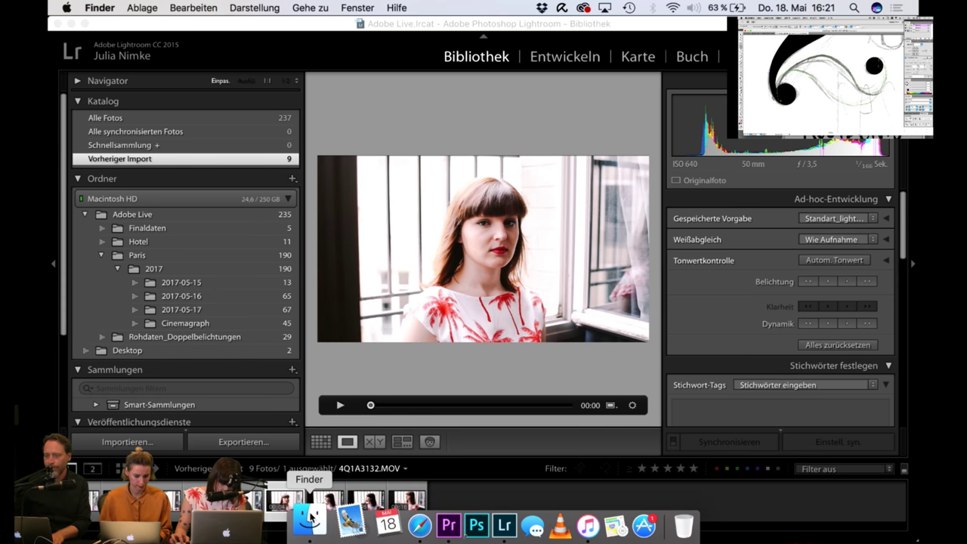
{"action": "left_click", "coordinate": [310, 519]}
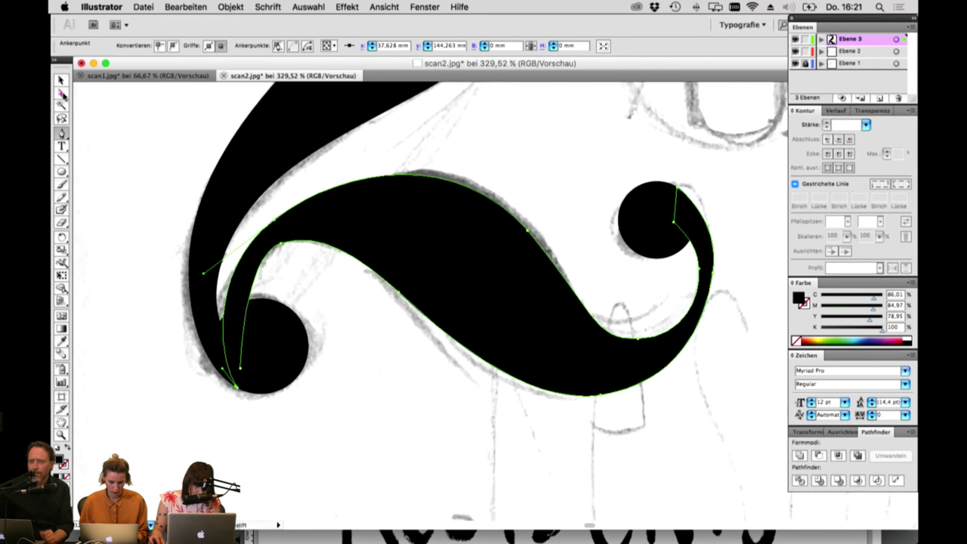
Step: Reshape the thin left end of the wave-shaped stroke in scan2.jpg by adjusting its outer curve, tip anchor and inner arch
{"action": "left_click_drag", "start_coordinate": [299, 219], "coordinate": [348, 166]}
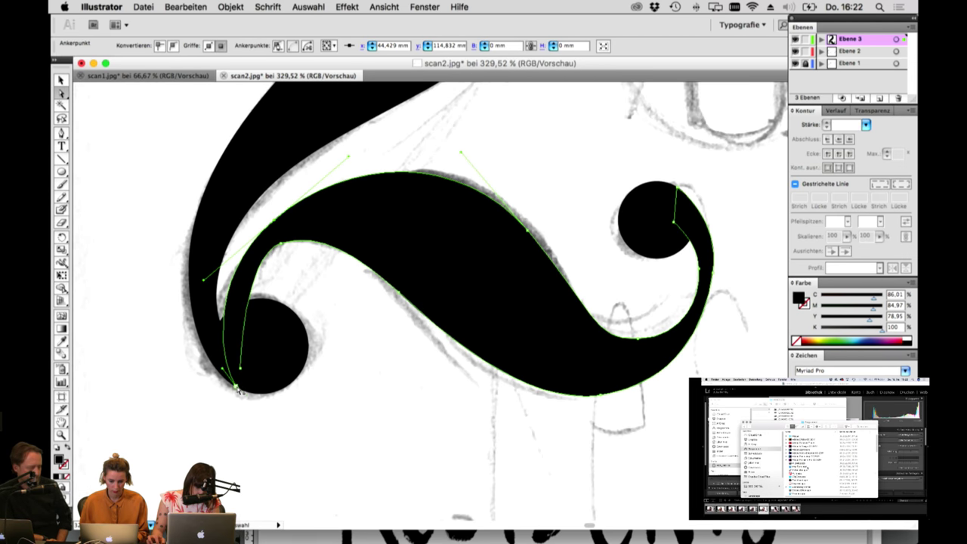
{"action": "left_click", "coordinate": [236, 389]}
{"action": "left_click_drag", "start_coordinate": [235, 386], "coordinate": [228, 379]}
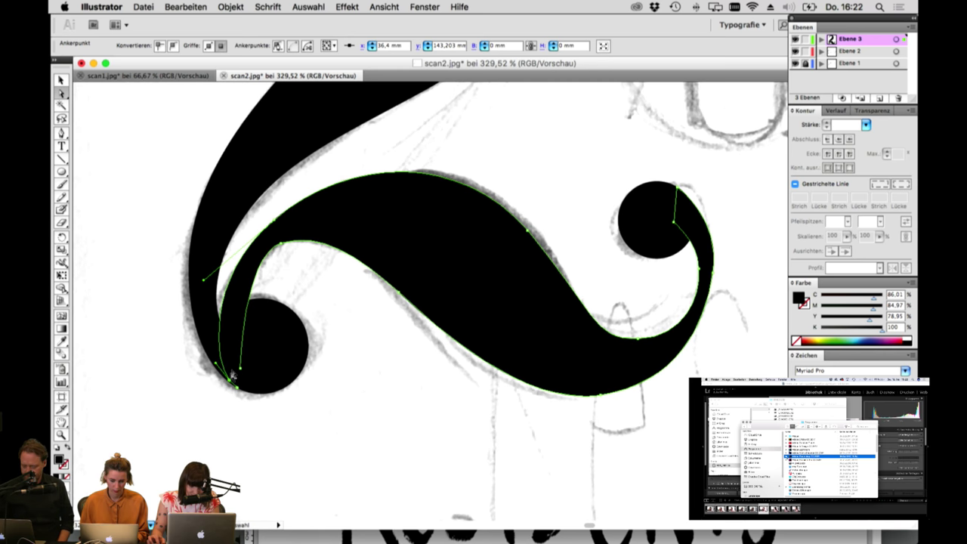
{"action": "left_click", "coordinate": [265, 247]}
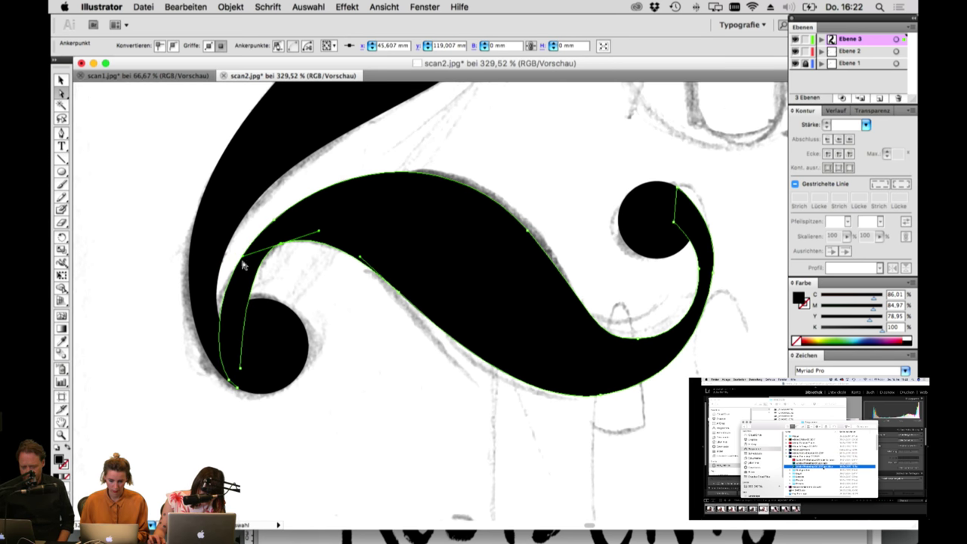
{"action": "left_click_drag", "start_coordinate": [243, 258], "coordinate": [222, 268]}
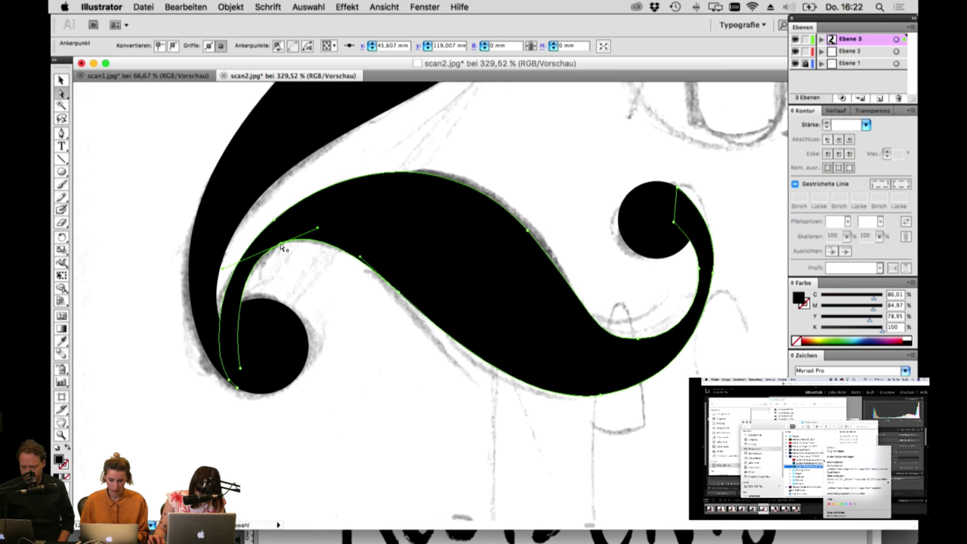
{"action": "left_click_drag", "start_coordinate": [281, 246], "coordinate": [287, 243]}
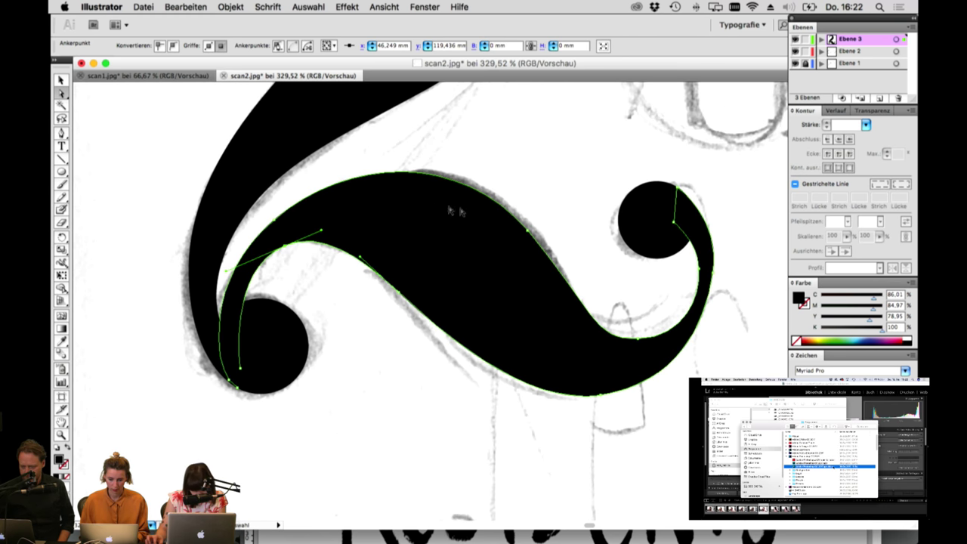
Step: Refine the wave stroke's upper arch by nudging its two outer anchors slightly and shortening the left anchor's curve handle
{"action": "left_click", "coordinate": [528, 233]}
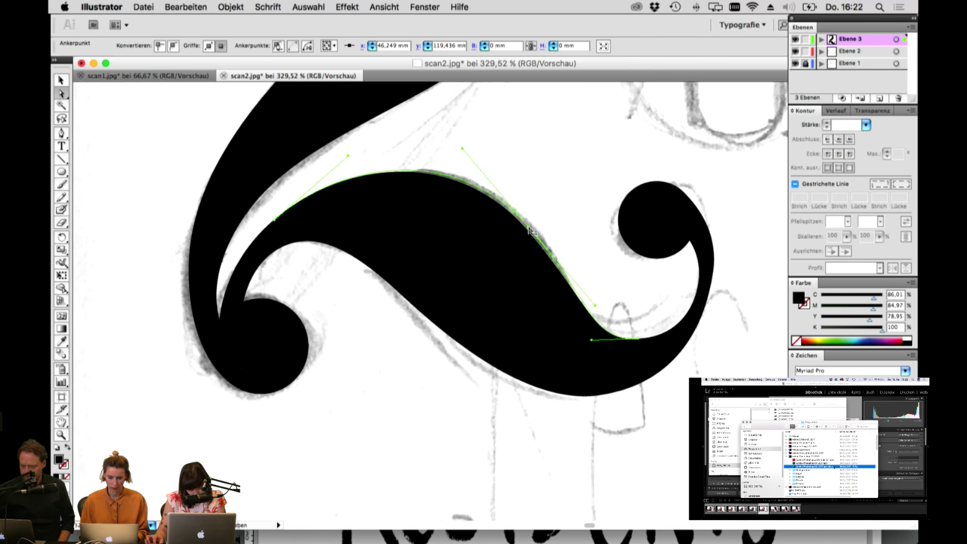
{"action": "left_click", "coordinate": [267, 223]}
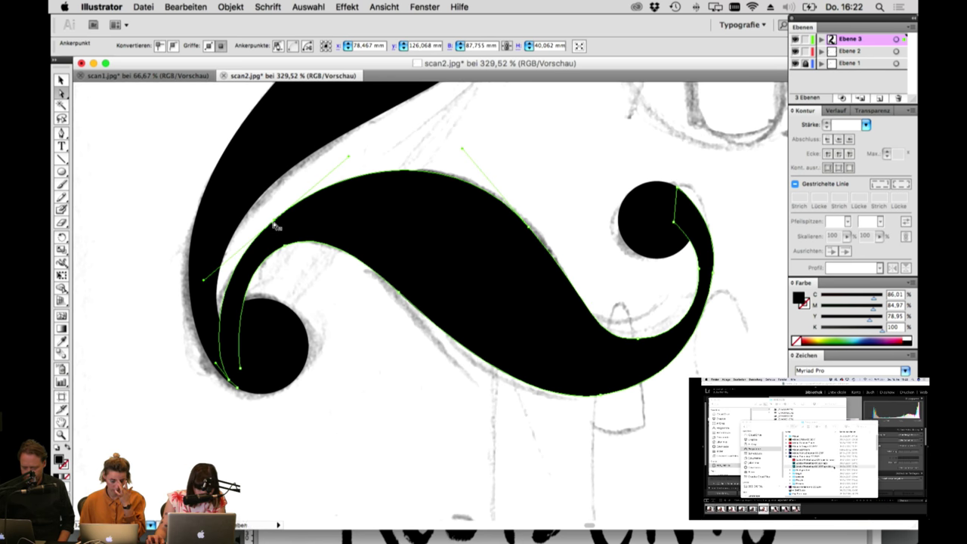
{"action": "left_click_drag", "start_coordinate": [341, 160], "coordinate": [338, 162]}
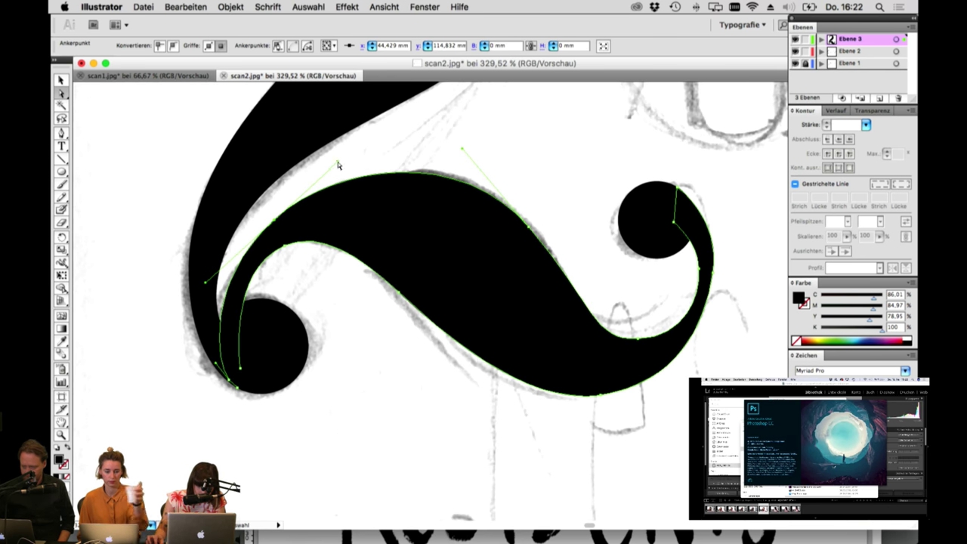
{"action": "left_click_drag", "start_coordinate": [276, 220], "coordinate": [275, 216]}
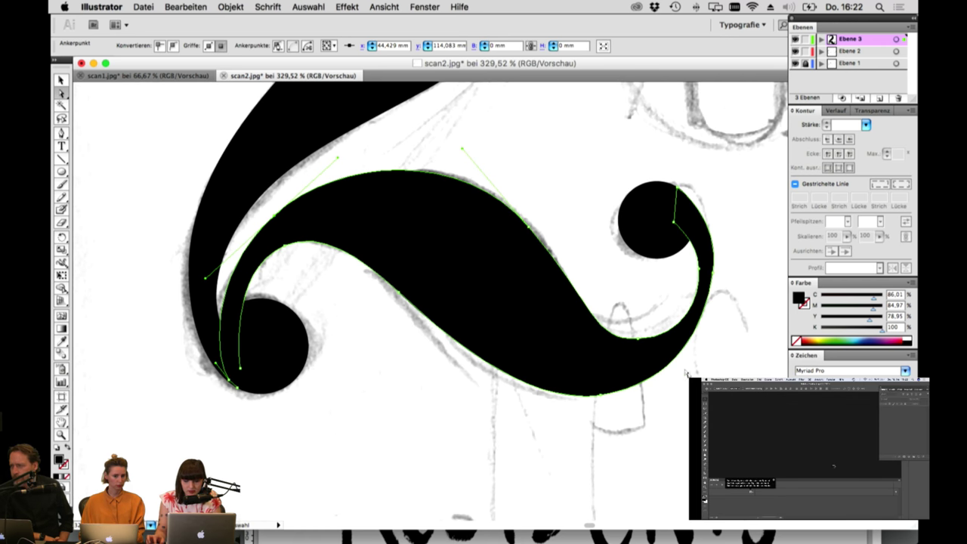
Step: Tilt the curve handles of the inner anchor at the base of the stroke's right bend and shift that anchor slightly up and left
{"action": "left_click_drag", "start_coordinate": [690, 370], "coordinate": [651, 369]}
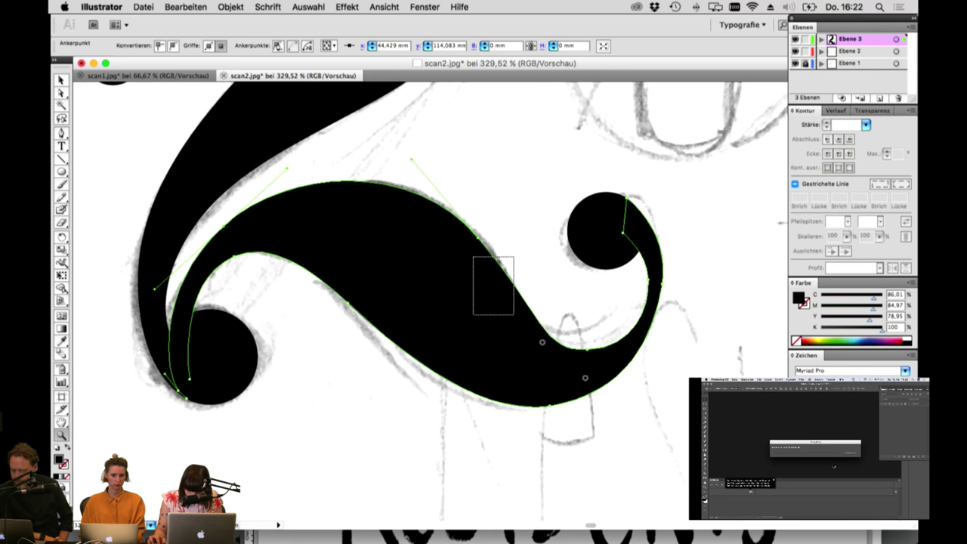
{"action": "left_click_drag", "start_coordinate": [514, 314], "coordinate": [736, 472]}
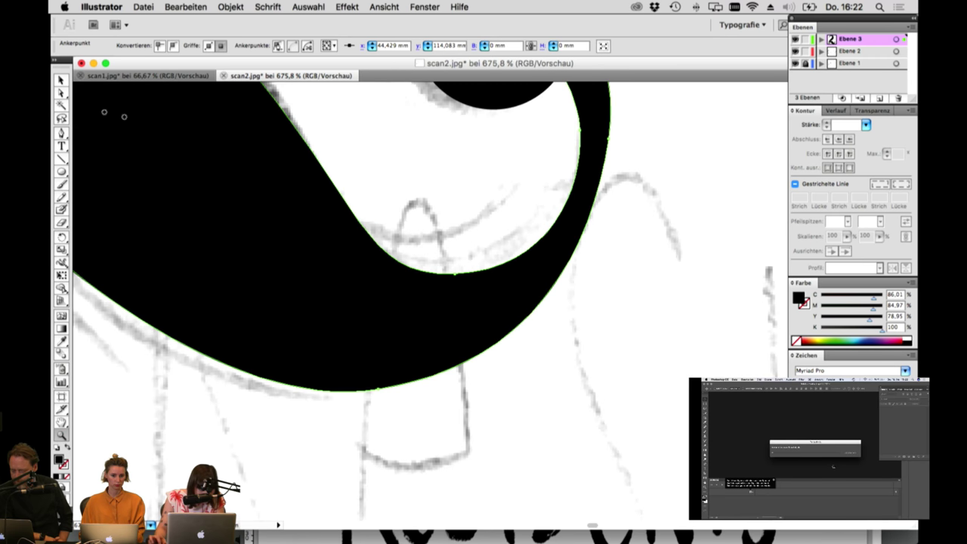
{"action": "left_click", "coordinate": [456, 277]}
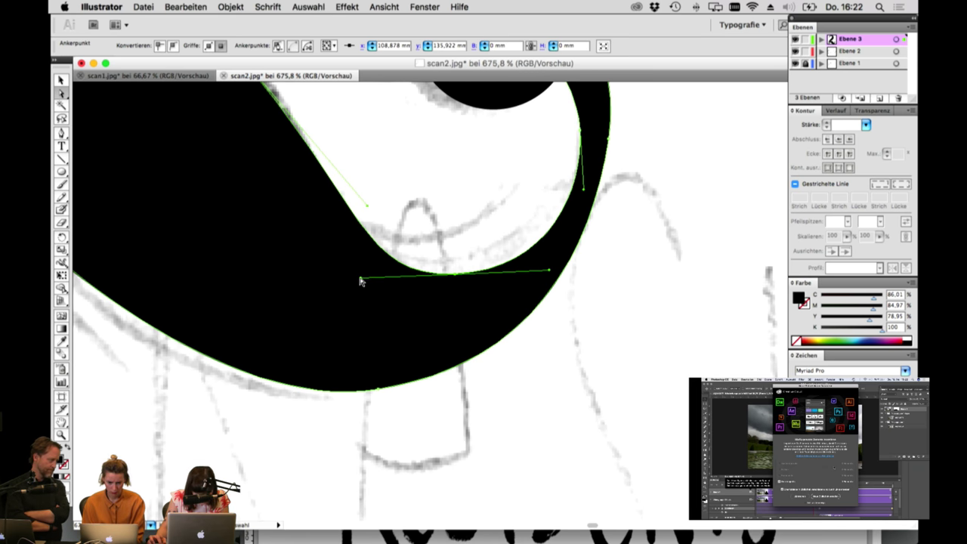
{"action": "left_click_drag", "start_coordinate": [361, 280], "coordinate": [354, 256]}
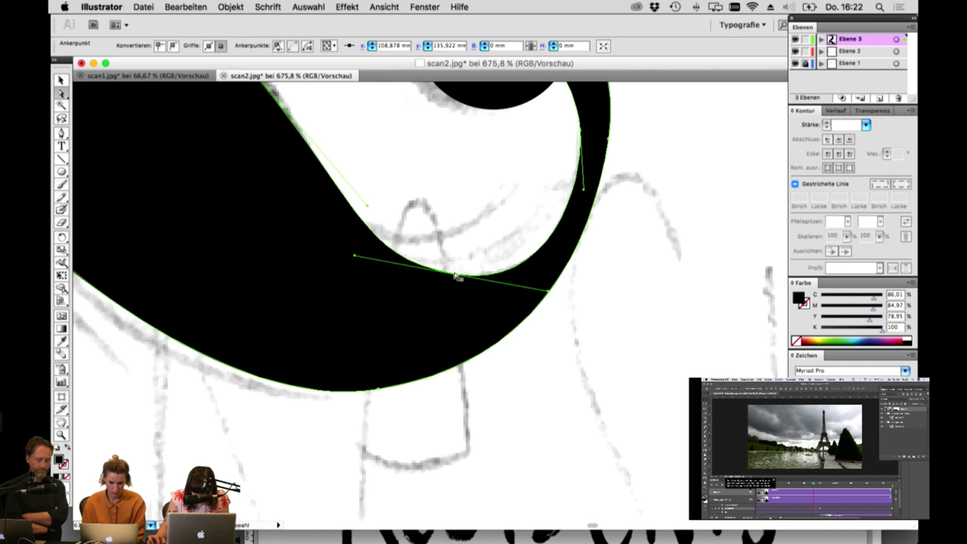
{"action": "mouse_move", "coordinate": [456, 279]}
{"action": "left_mouse_down"}
{"action": "mouse_move", "coordinate": [452, 265]}
{"action": "mouse_move", "coordinate": [446, 273]}
{"action": "left_mouse_up"}
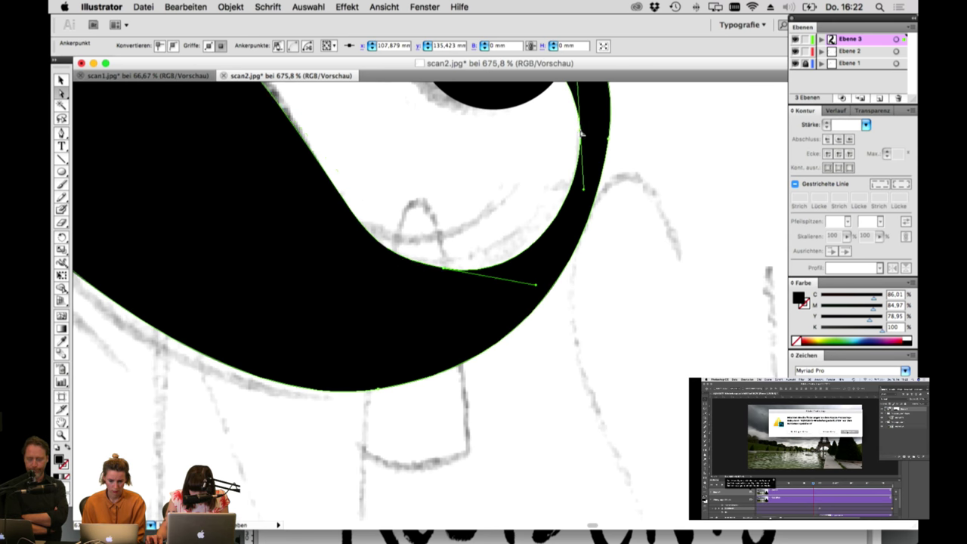
Step: Move the inner anchor beside the right-hand ball slightly left and straighten its lower handle to thicken the thin stroke
{"action": "left_click_drag", "start_coordinate": [581, 133], "coordinate": [576, 130]}
{"action": "left_click_drag", "start_coordinate": [580, 187], "coordinate": [578, 186]}
{"action": "left_click", "coordinate": [622, 191]}
{"action": "left_click", "coordinate": [582, 193]}
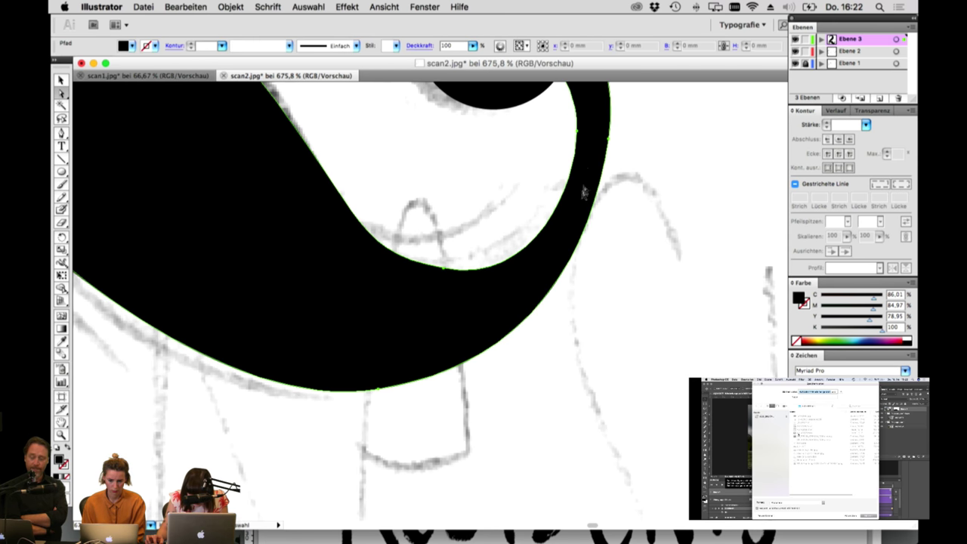
Step: Smooth the outer edge of the right bend by leveling the bottom anchor's handles, lengthening the left one and lowering the anchor onto the sketch
{"action": "left_click", "coordinate": [607, 142]}
{"action": "left_click_drag", "start_coordinate": [593, 250], "coordinate": [594, 247]}
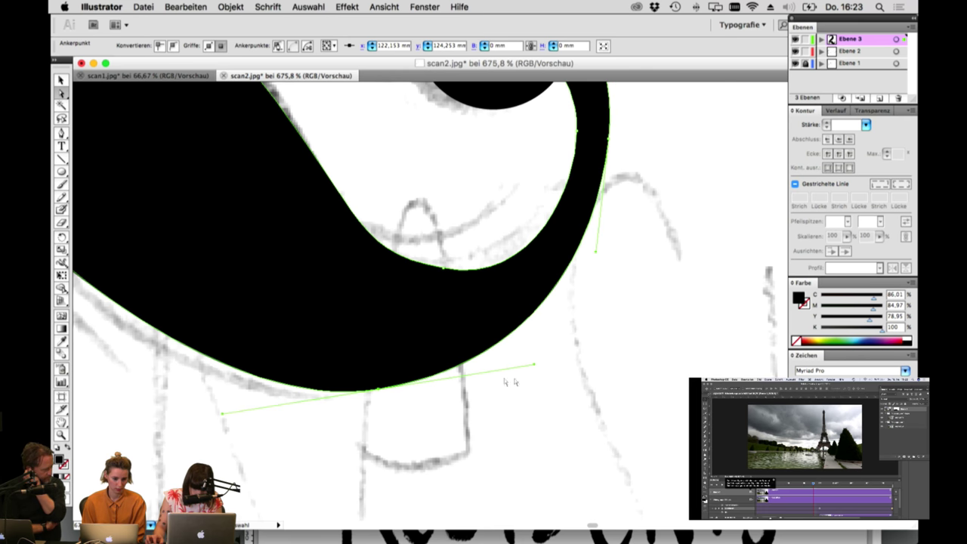
{"action": "left_click_drag", "start_coordinate": [533, 367], "coordinate": [536, 389]}
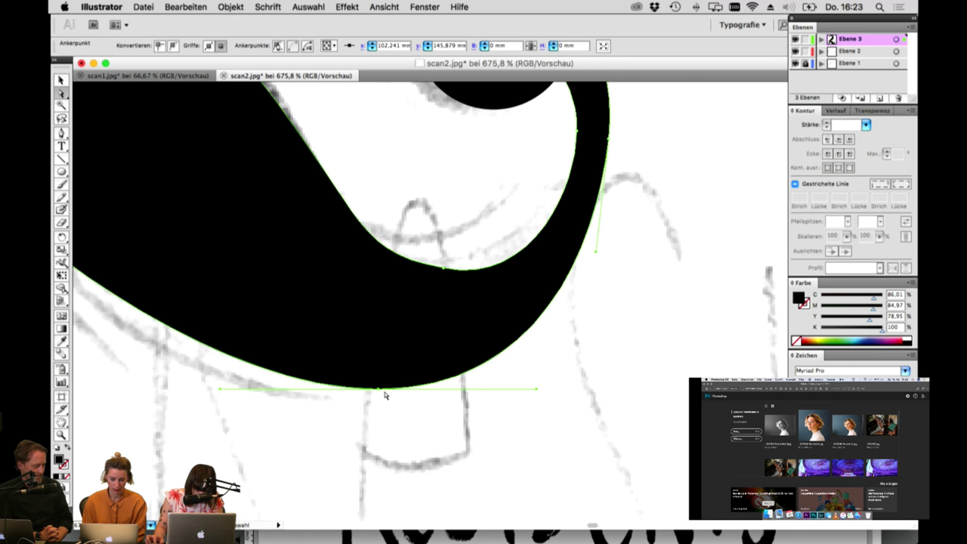
{"action": "left_click_drag", "start_coordinate": [219, 390], "coordinate": [165, 390]}
{"action": "left_click_drag", "start_coordinate": [382, 395], "coordinate": [377, 404]}
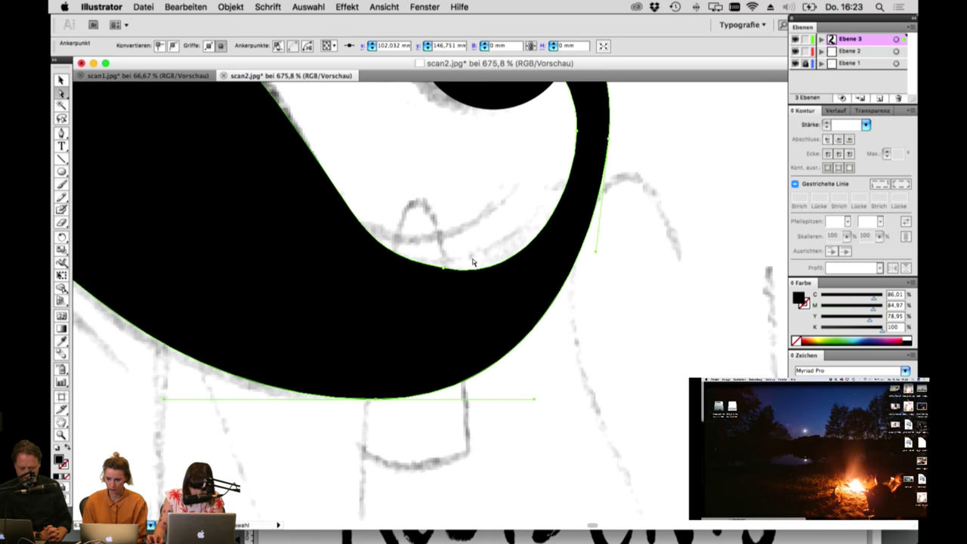
Step: Make the handles of the right bend's inner bottom anchor horizontal and raise the anchor to thicken the stroke
{"action": "left_click", "coordinate": [444, 269]}
{"action": "left_click_drag", "start_coordinate": [344, 253], "coordinate": [356, 259]}
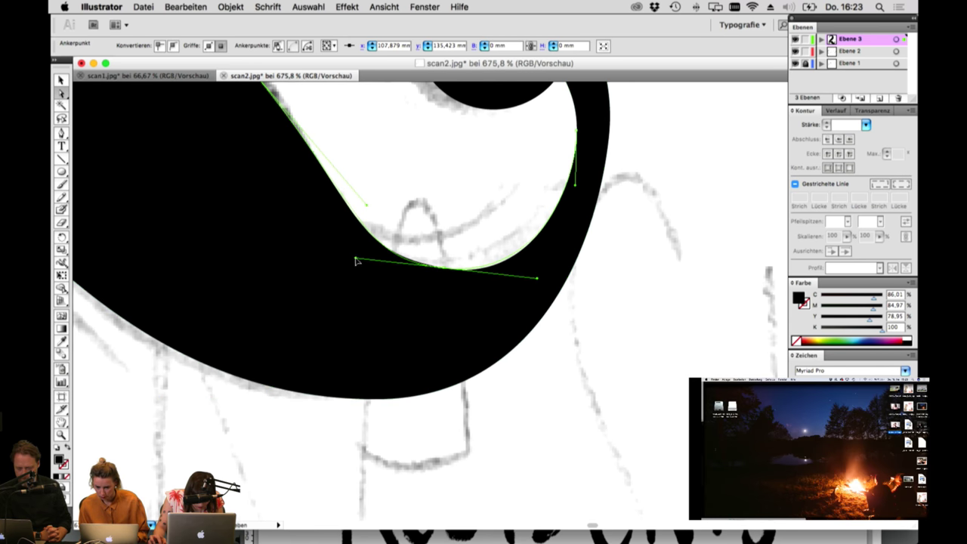
{"action": "left_click_drag", "start_coordinate": [535, 281], "coordinate": [533, 268]}
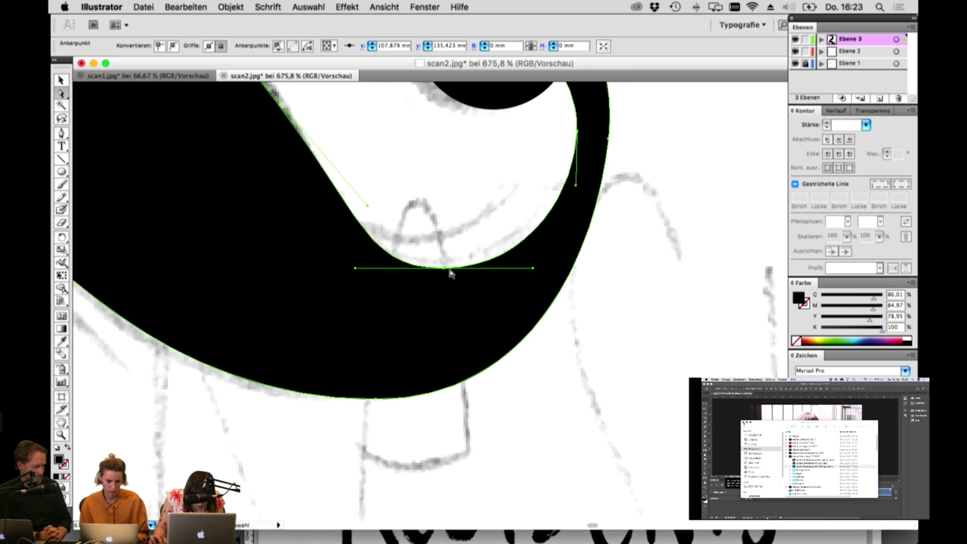
{"action": "left_click_drag", "start_coordinate": [449, 270], "coordinate": [453, 261]}
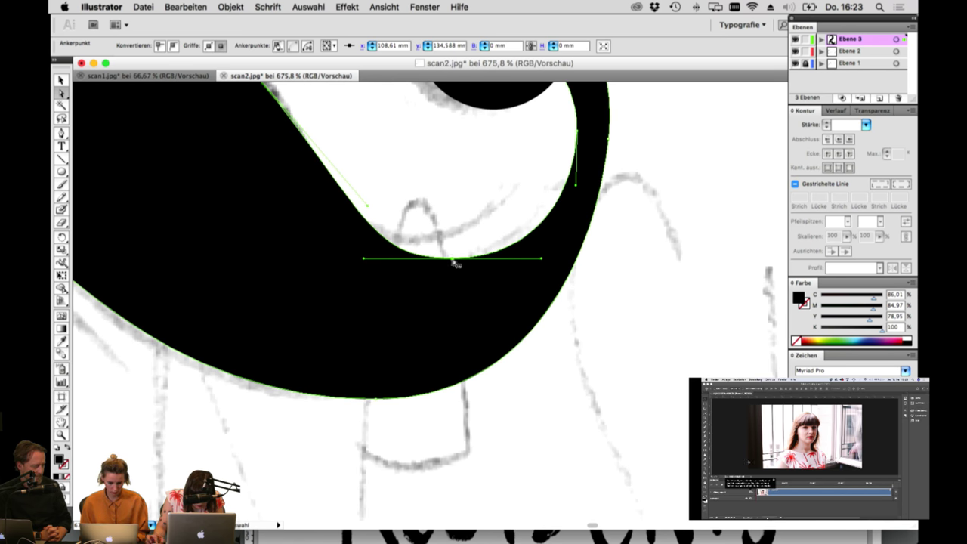
Step: Fine-tune the right bend's inner bottom anchor by shifting it slightly right and up and shortening its right handle
{"action": "left_click_drag", "start_coordinate": [362, 258], "coordinate": [369, 259]}
{"action": "key", "text": "super+z"}
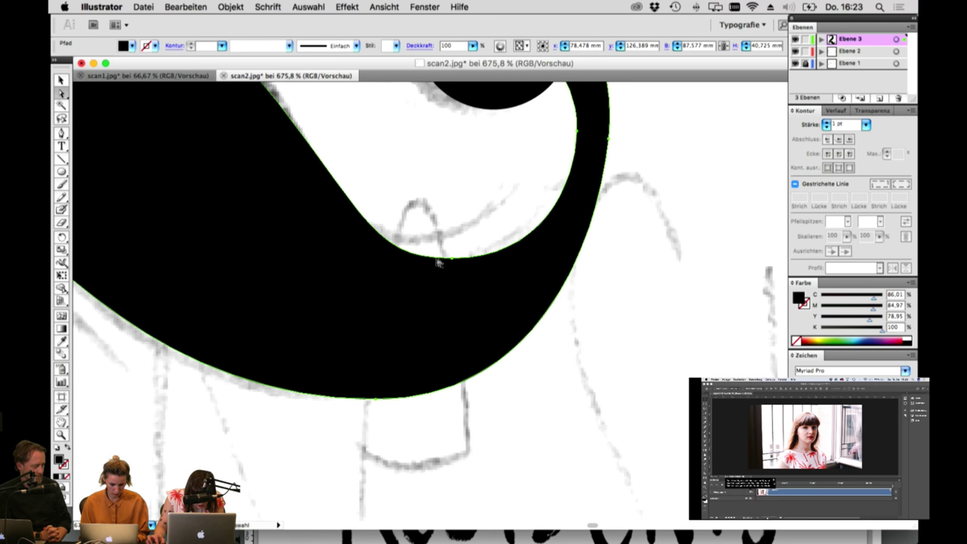
{"action": "left_click", "coordinate": [451, 259]}
{"action": "left_click_drag", "start_coordinate": [451, 260], "coordinate": [459, 259]}
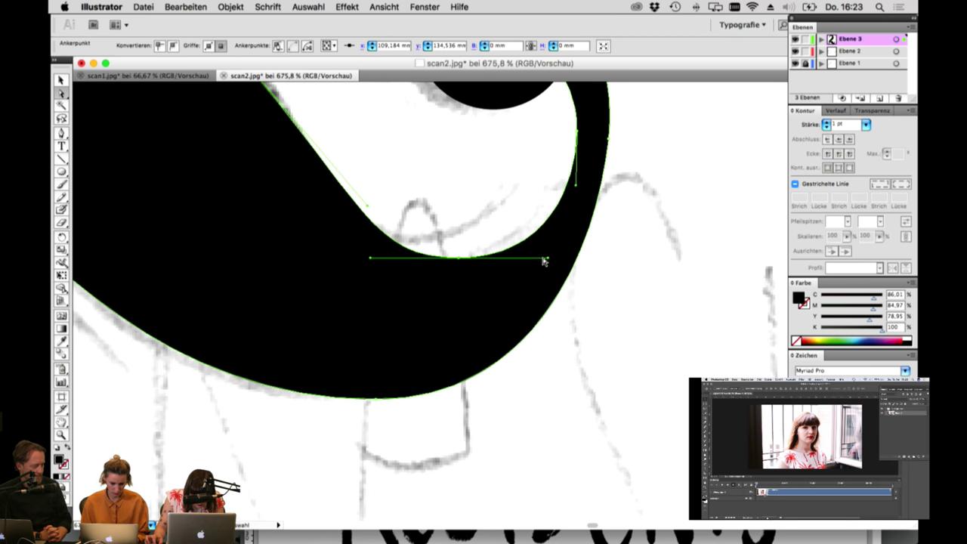
{"action": "left_click_drag", "start_coordinate": [546, 258], "coordinate": [527, 257]}
{"action": "key", "text": "super+h"}
{"action": "left_click", "coordinate": [459, 259]}
{"action": "left_click_drag", "start_coordinate": [459, 259], "coordinate": [463, 256]}
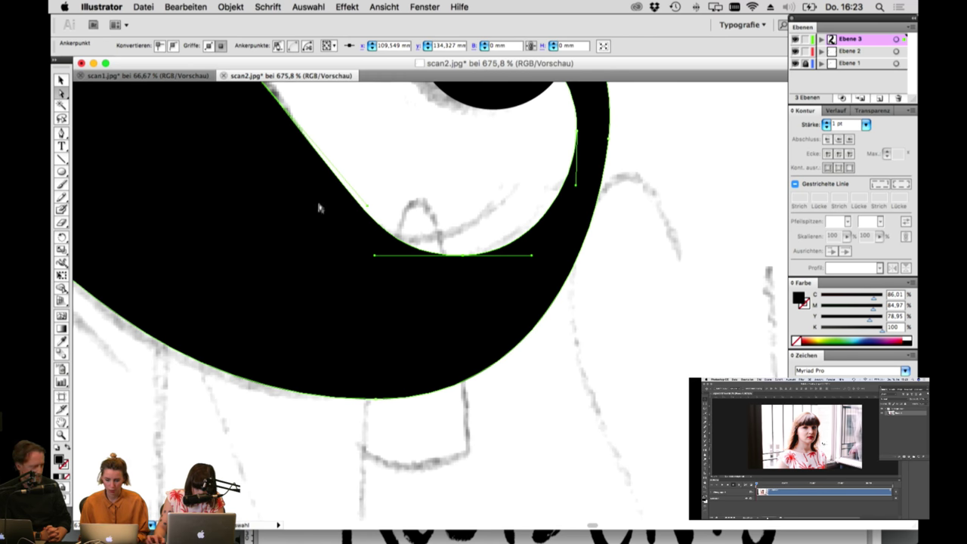
{"action": "left_click_drag", "start_coordinate": [332, 219], "coordinate": [404, 256]}
{"action": "left_click_drag", "start_coordinate": [367, 188], "coordinate": [433, 220]}
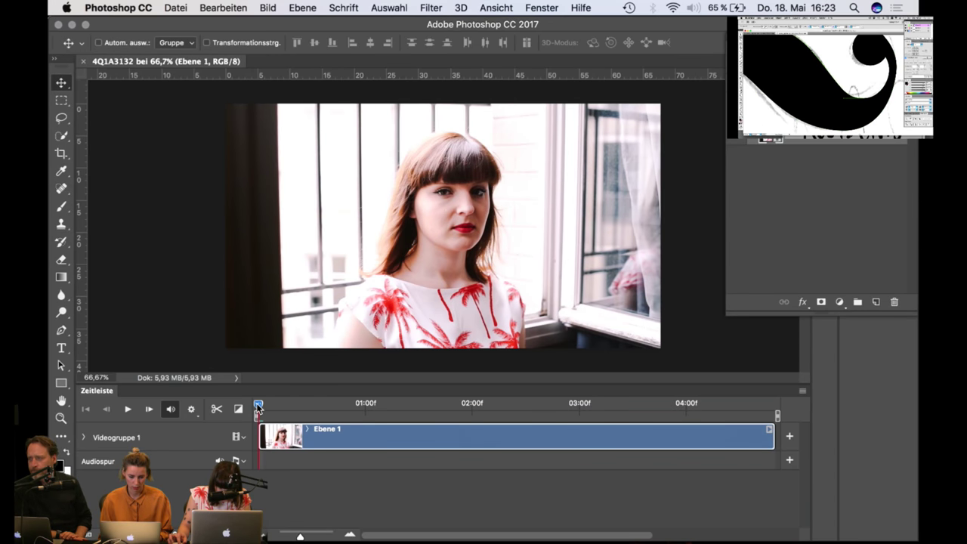
Step: Switch to the portrait clip in Photoshop and preview its middle section for a still moment
{"action": "left_click_drag", "start_coordinate": [257, 408], "coordinate": [438, 433]}
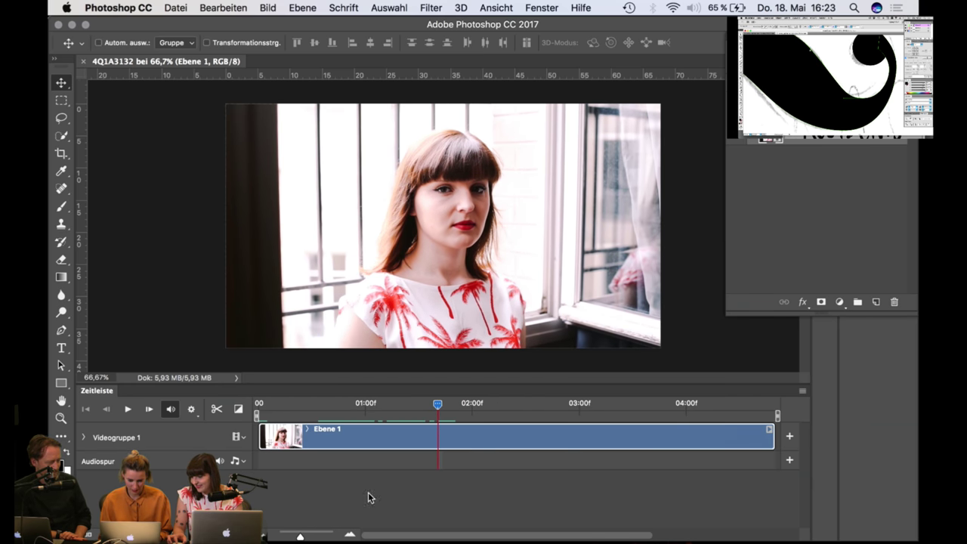
{"action": "left_click_drag", "start_coordinate": [300, 538], "coordinate": [317, 537]}
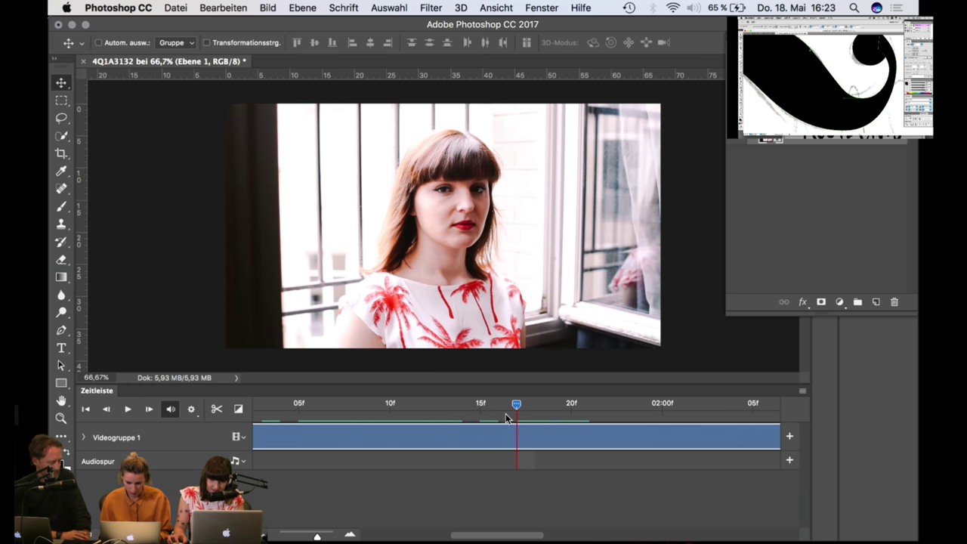
{"action": "left_click_drag", "start_coordinate": [495, 409], "coordinate": [348, 424]}
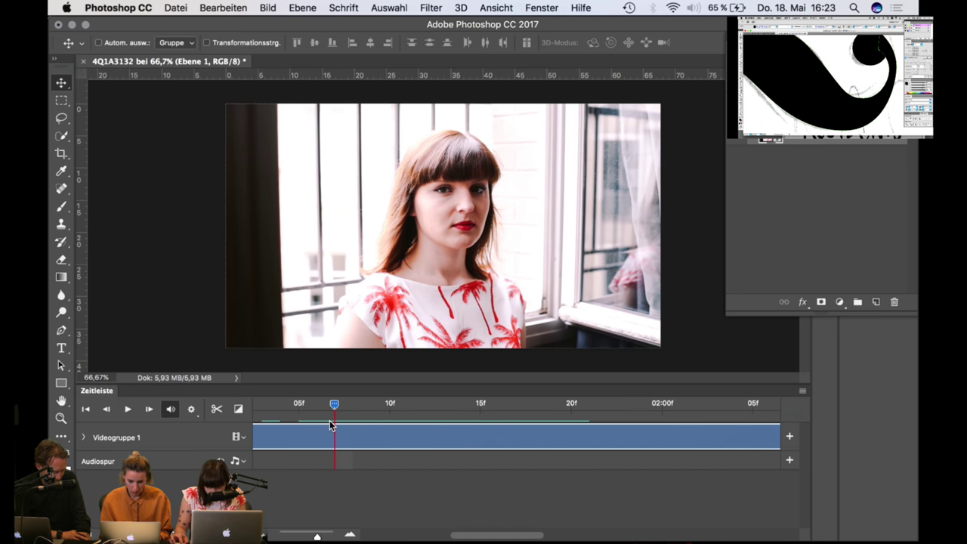
{"action": "key", "text": "space"}
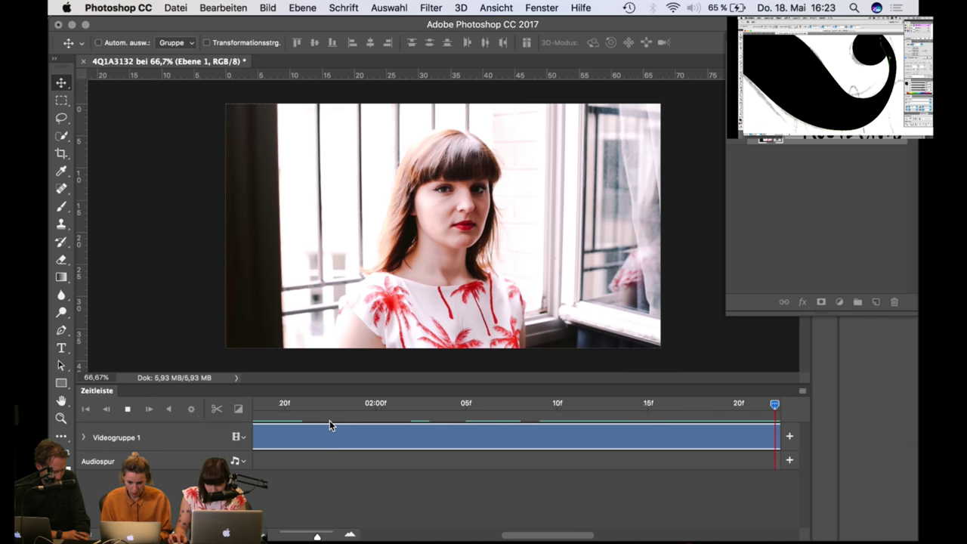
{"action": "key", "text": "space"}
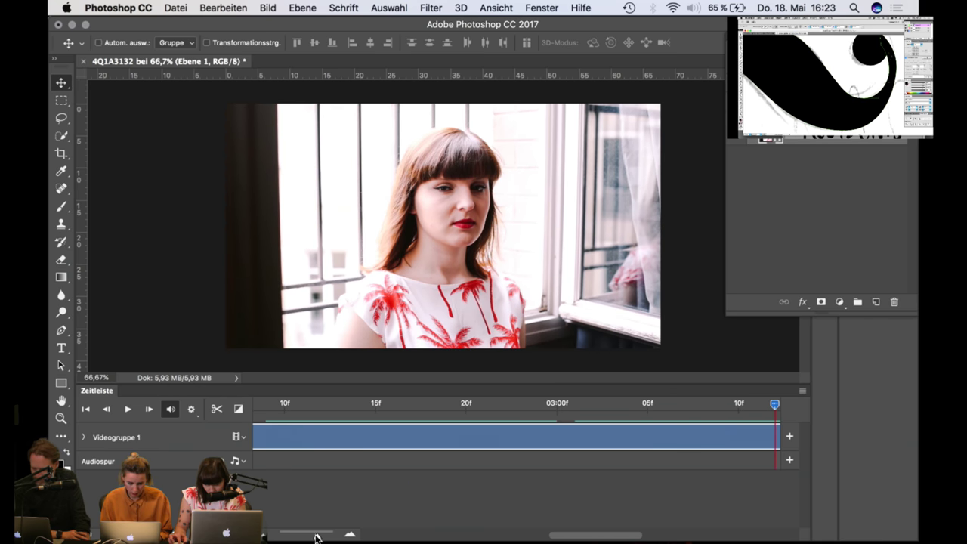
Step: Find the loop's starting frame at about 02:09f and trim the start of the Ebene 1 clip to it
{"action": "left_click_drag", "start_coordinate": [317, 536], "coordinate": [305, 534]}
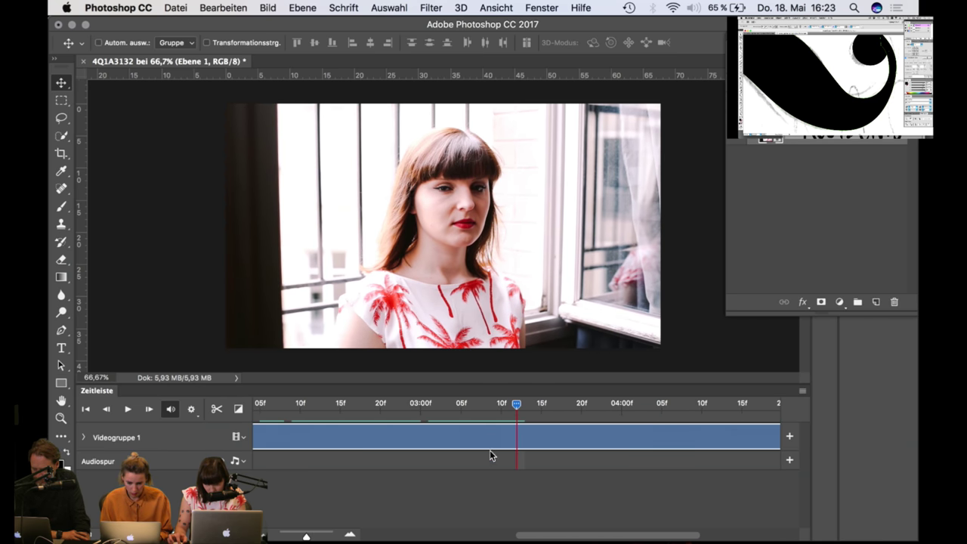
{"action": "left_click_drag", "start_coordinate": [518, 409], "coordinate": [351, 429]}
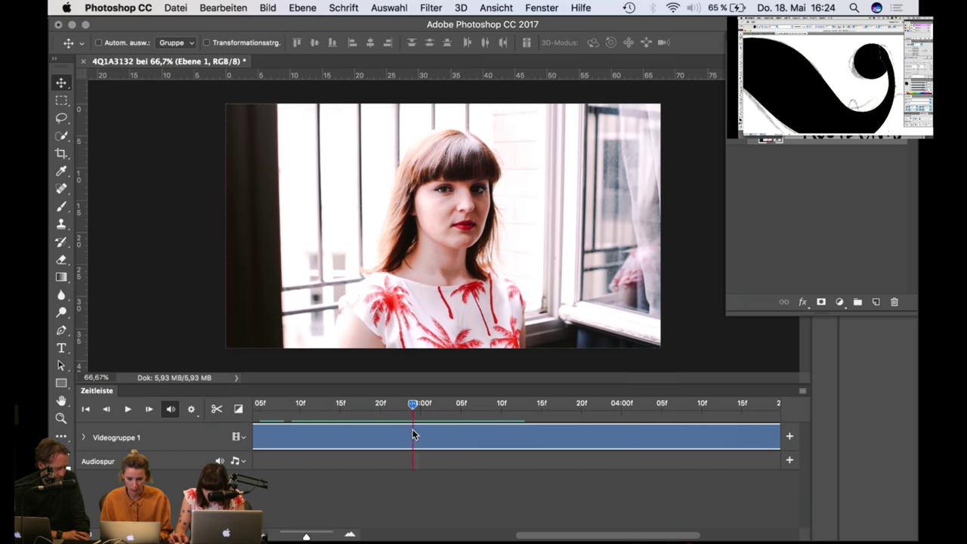
{"action": "left_click_drag", "start_coordinate": [414, 435], "coordinate": [338, 420]}
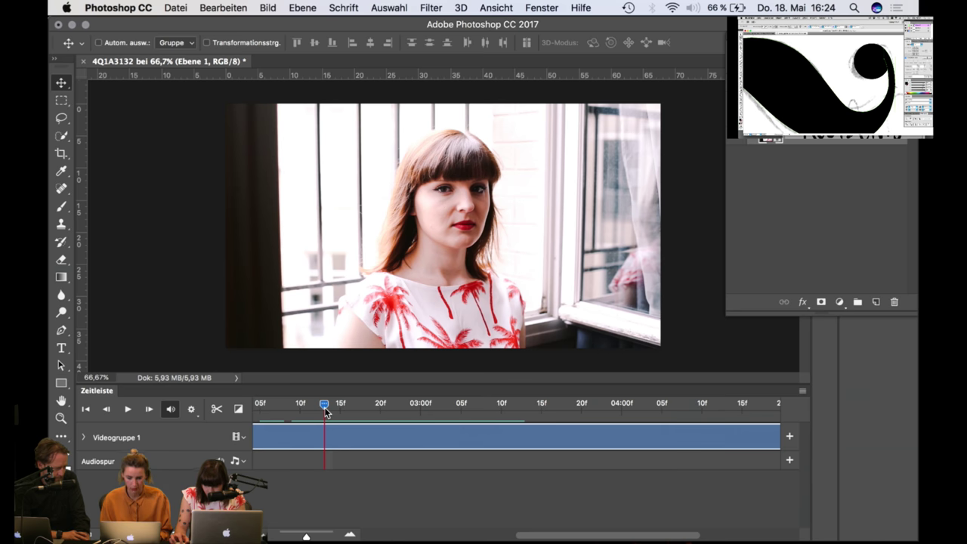
{"action": "mouse_move", "coordinate": [327, 412]}
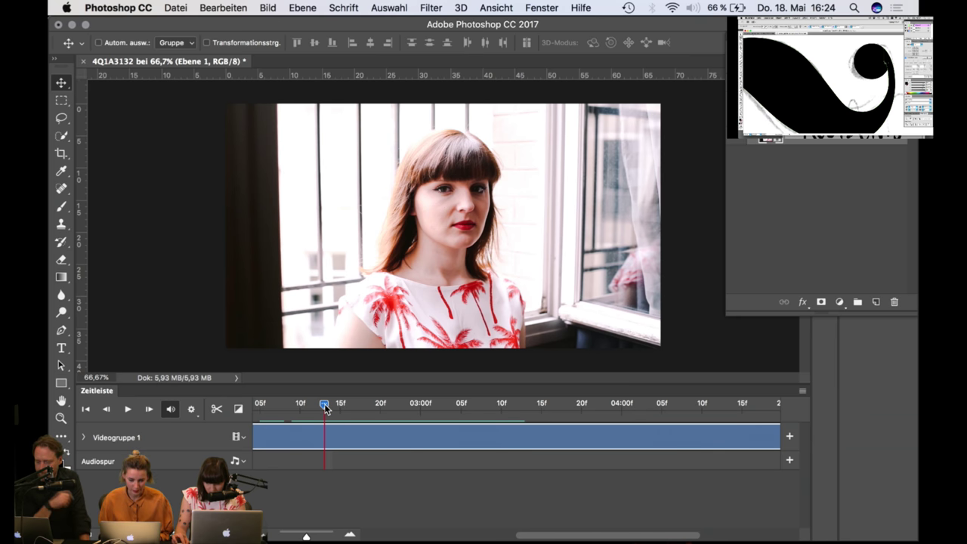
{"action": "left_click_drag", "start_coordinate": [326, 408], "coordinate": [283, 410]}
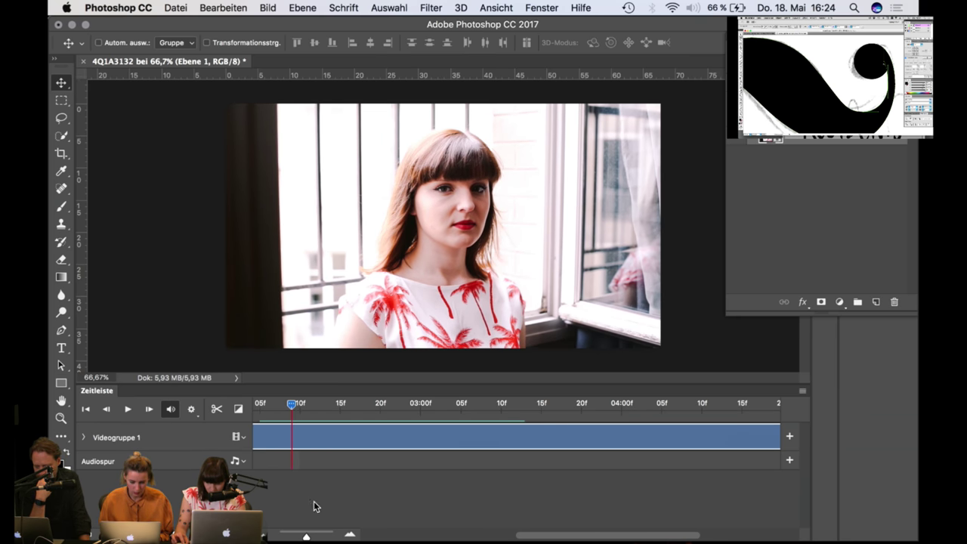
{"action": "left_click_drag", "start_coordinate": [306, 537], "coordinate": [298, 538]}
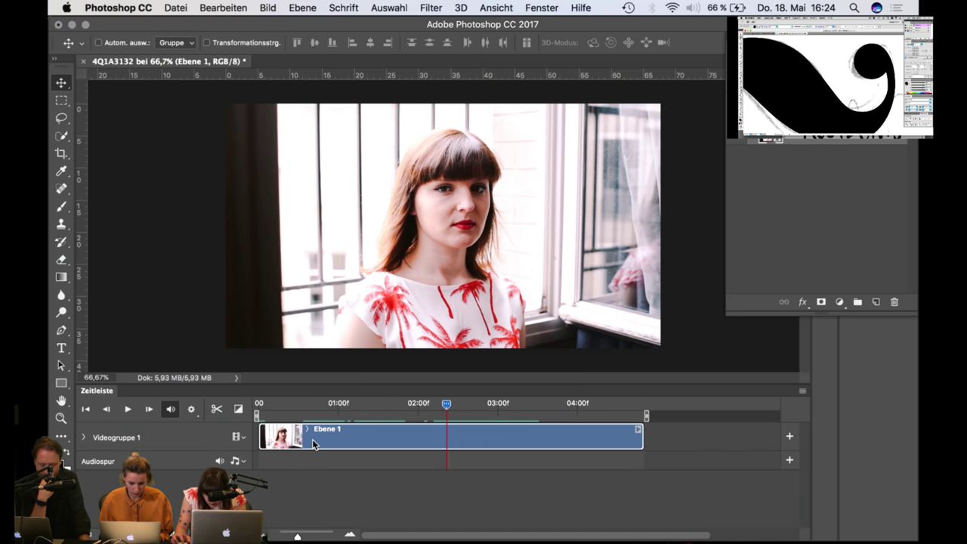
{"action": "left_click_drag", "start_coordinate": [261, 436], "coordinate": [446, 440]}
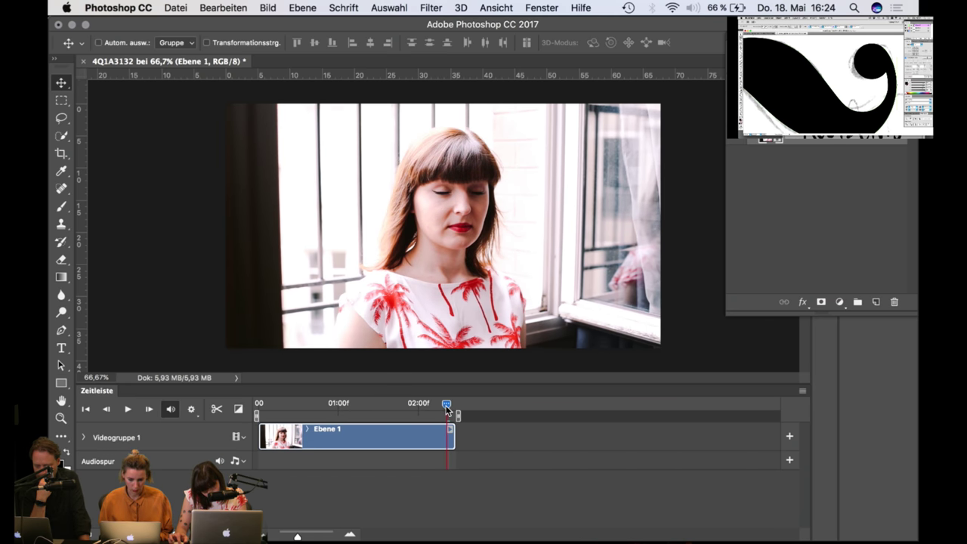
Step: Play the trimmed clip from its first frame to check the woman's movement
{"action": "left_click_drag", "start_coordinate": [268, 408], "coordinate": [239, 410]}
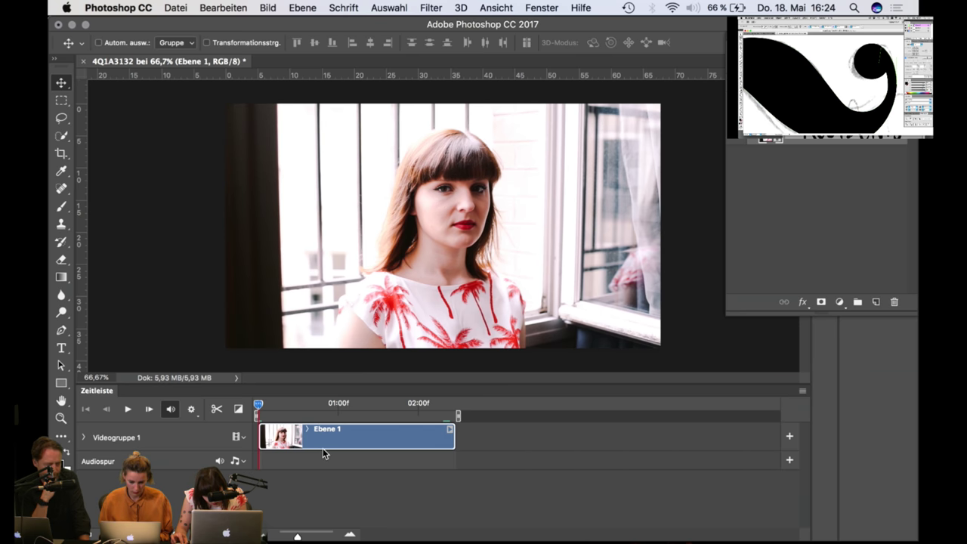
{"action": "left_click_drag", "start_coordinate": [298, 536], "coordinate": [318, 537]}
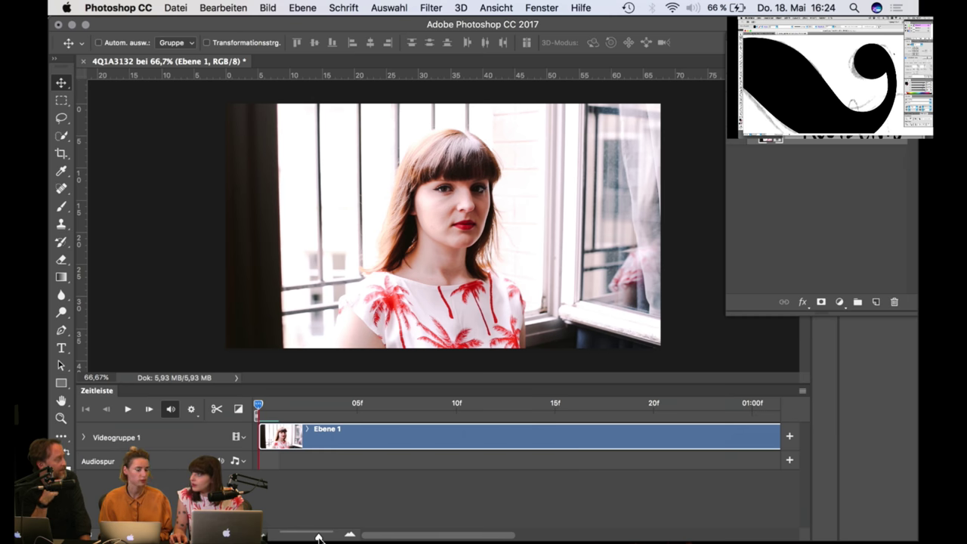
{"action": "key", "text": "space"}
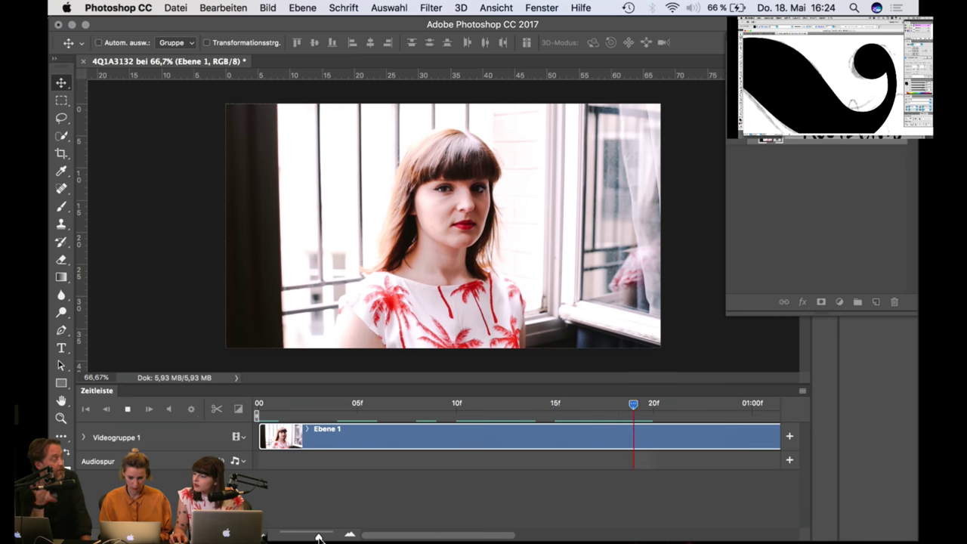
{"action": "key", "text": "space"}
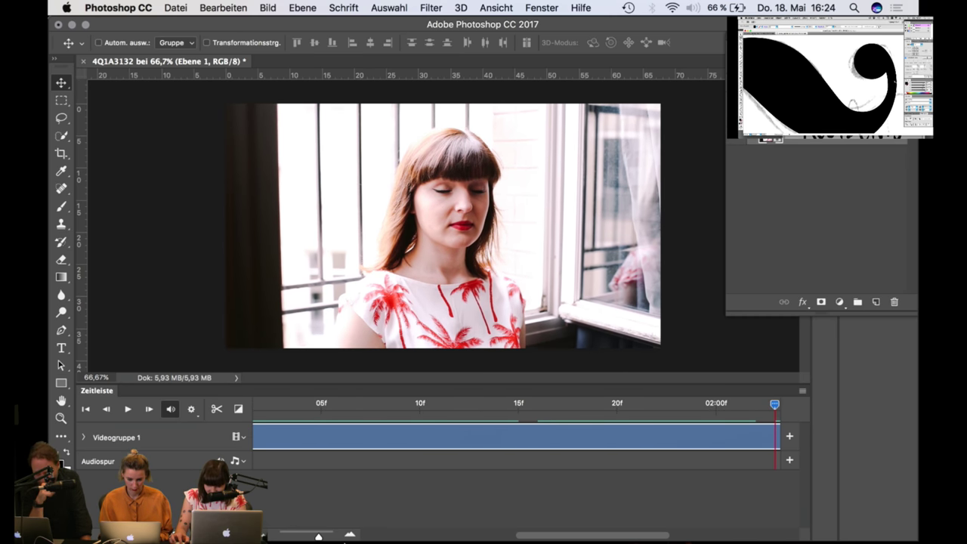
Step: Find the last still frame before the blink and trim the end of the Ebene 1 clip there, leaving about 21 frames
{"action": "left_click_drag", "start_coordinate": [316, 536], "coordinate": [303, 537]}
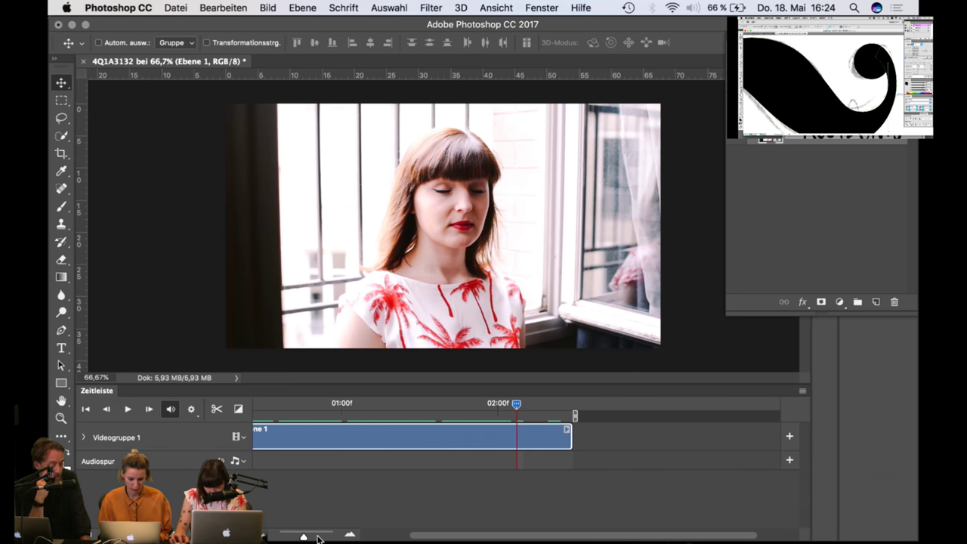
{"action": "left_click_drag", "start_coordinate": [303, 537], "coordinate": [299, 538]}
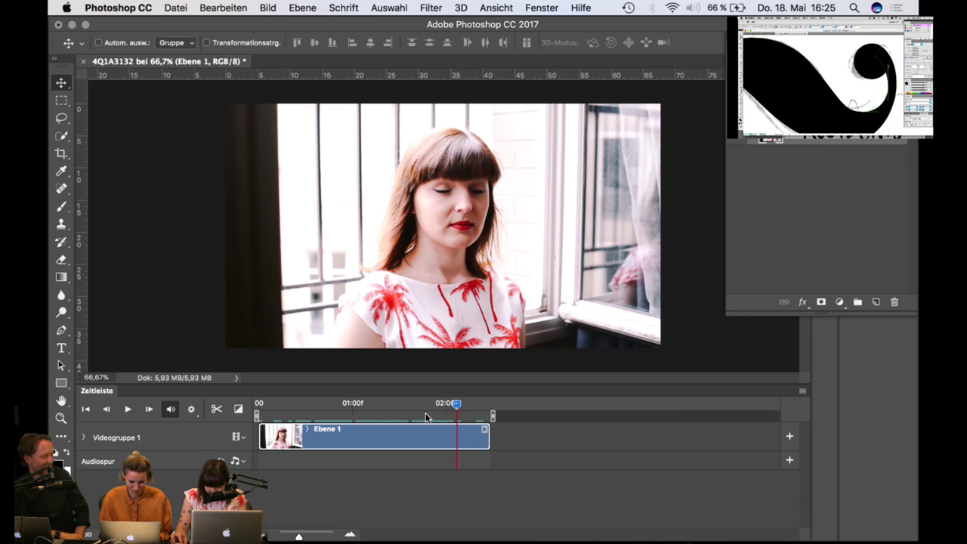
{"action": "left_click_drag", "start_coordinate": [454, 409], "coordinate": [355, 429]}
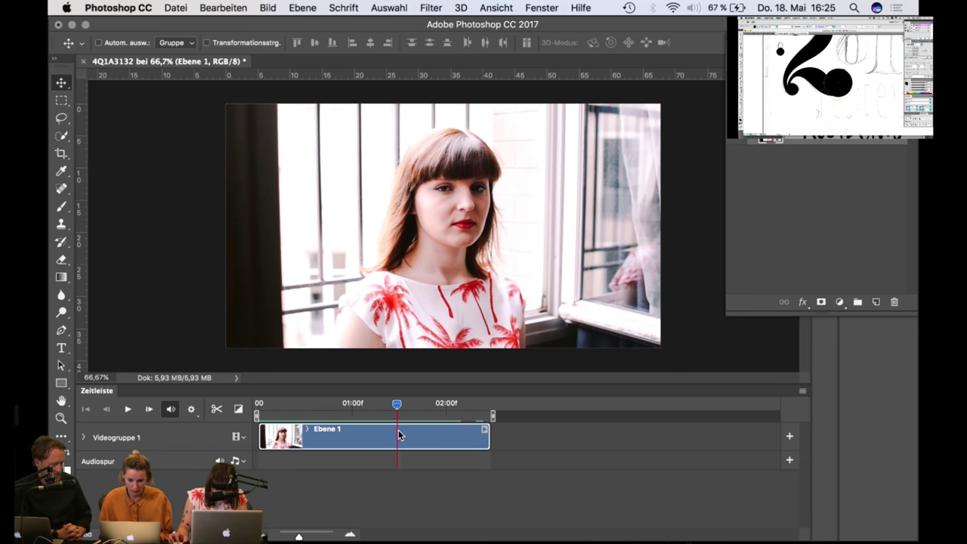
{"action": "left_click_drag", "start_coordinate": [414, 436], "coordinate": [339, 457]}
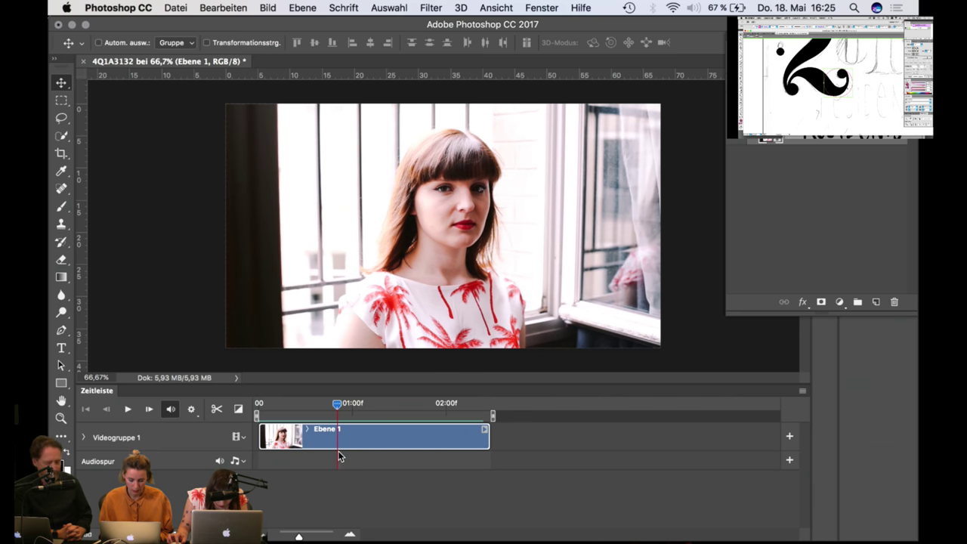
{"action": "left_click_drag", "start_coordinate": [488, 436], "coordinate": [337, 435]}
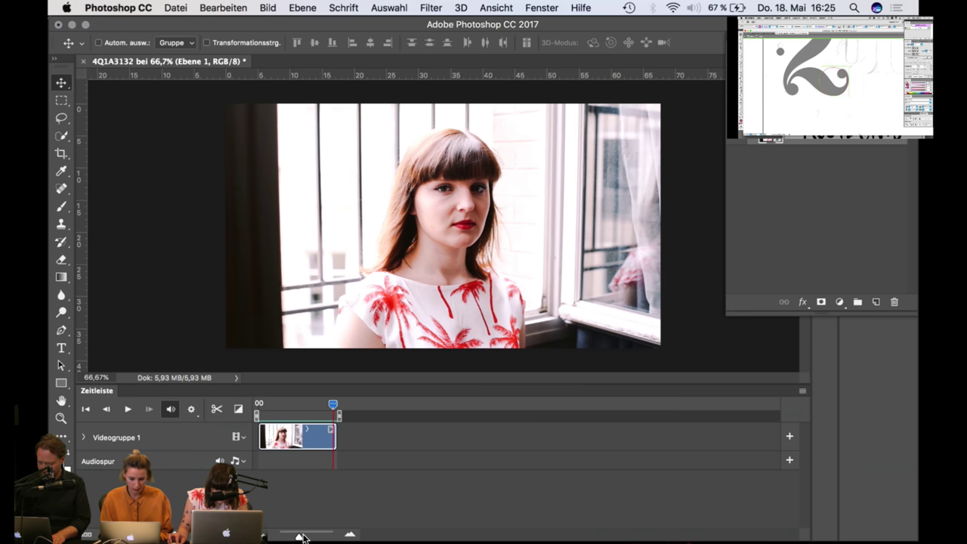
Step: Enlarge the timeline around the shortened clip and review it from the first to the last frame
{"action": "left_click_drag", "start_coordinate": [299, 538], "coordinate": [314, 537]}
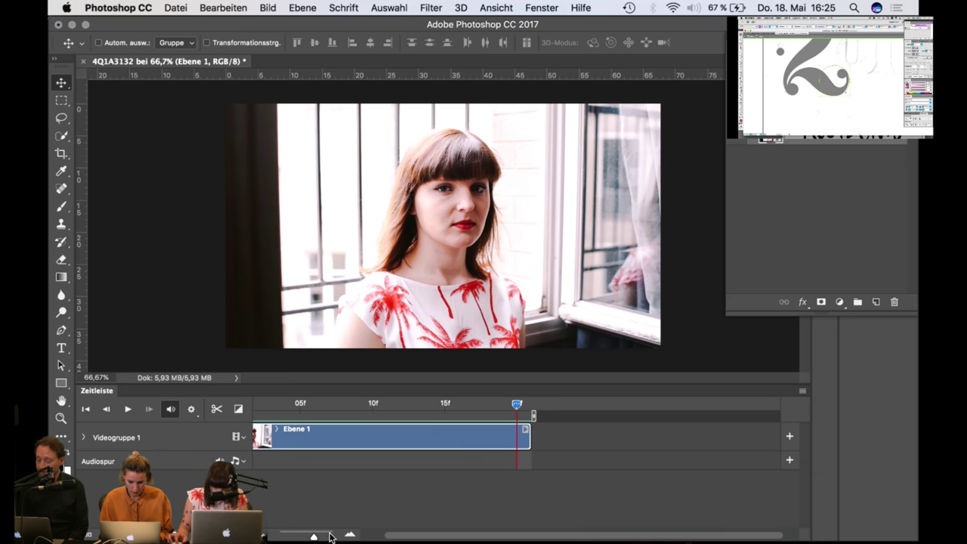
{"action": "left_click_drag", "start_coordinate": [452, 539], "coordinate": [429, 539]}
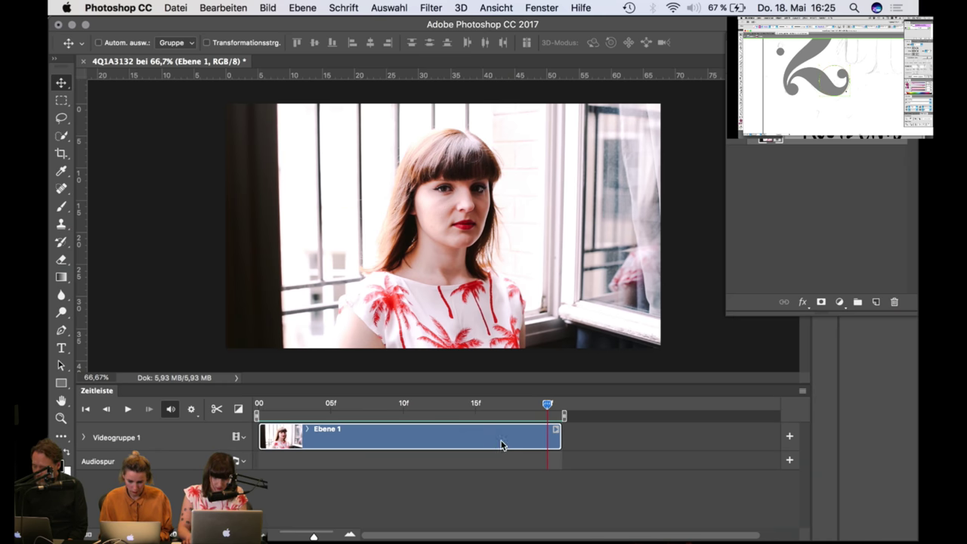
{"action": "left_click_drag", "start_coordinate": [325, 403], "coordinate": [243, 413]}
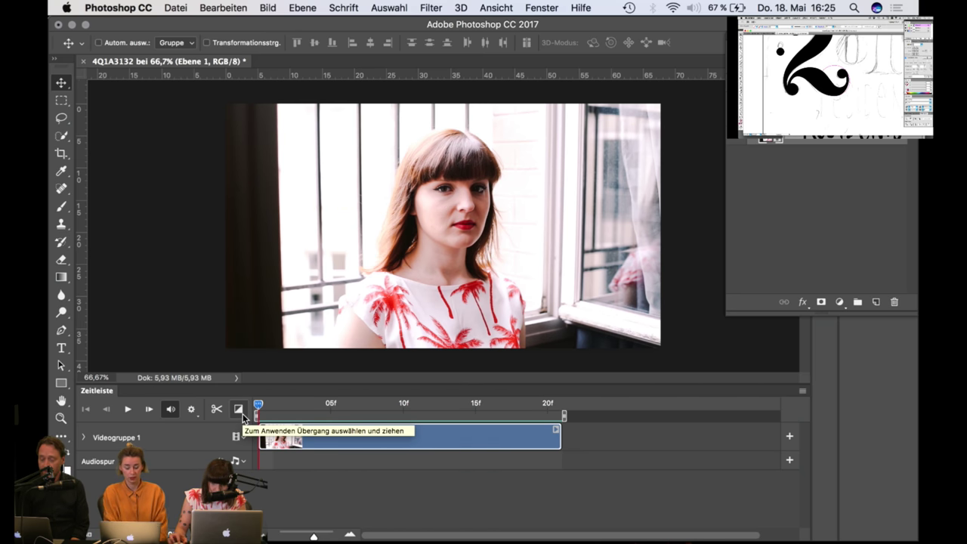
{"action": "key", "text": "space"}
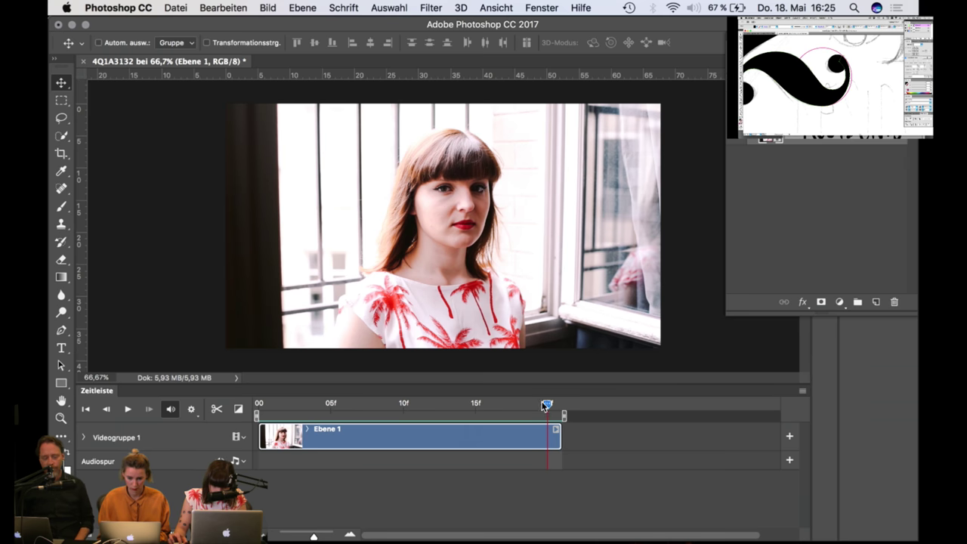
{"action": "left_click_drag", "start_coordinate": [545, 406], "coordinate": [256, 408]}
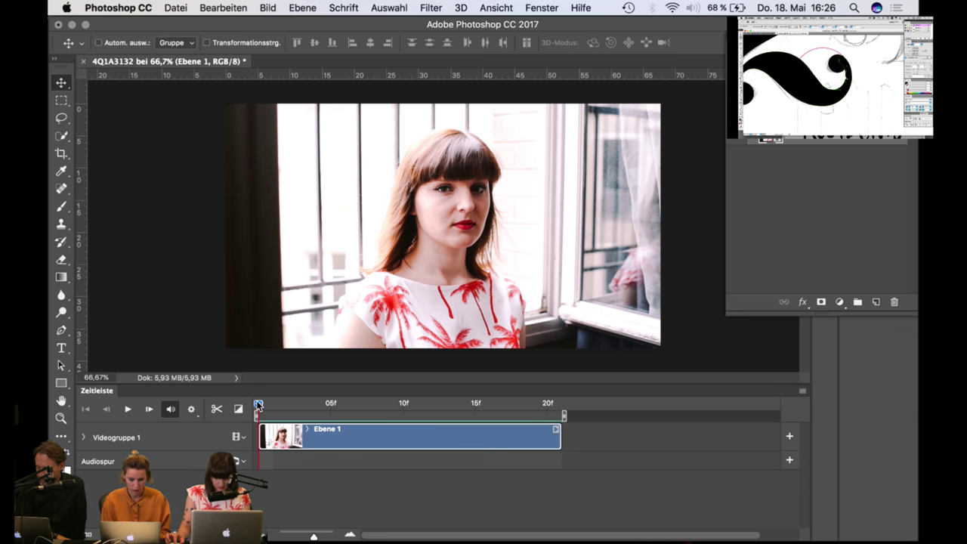
Step: Return to the first frame and turn on looped playback in the timeline, keeping the resolution at 50%
{"action": "mouse_move", "coordinate": [257, 406]}
{"action": "left_mouse_down"}
{"action": "mouse_move", "coordinate": [561, 399]}
{"action": "mouse_move", "coordinate": [287, 399]}
{"action": "mouse_move", "coordinate": [243, 409]}
{"action": "left_mouse_up"}
{"action": "left_click", "coordinate": [192, 409]}
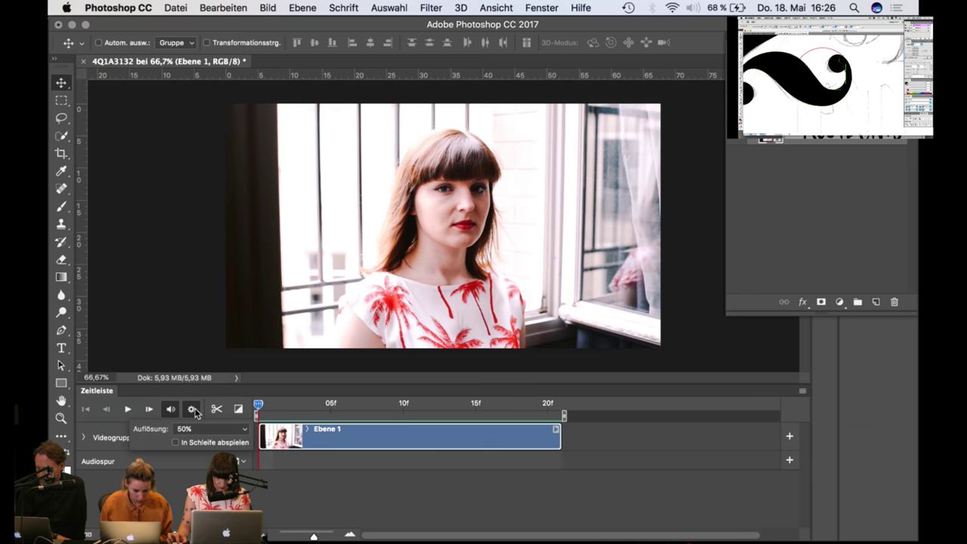
{"action": "left_click", "coordinate": [176, 443]}
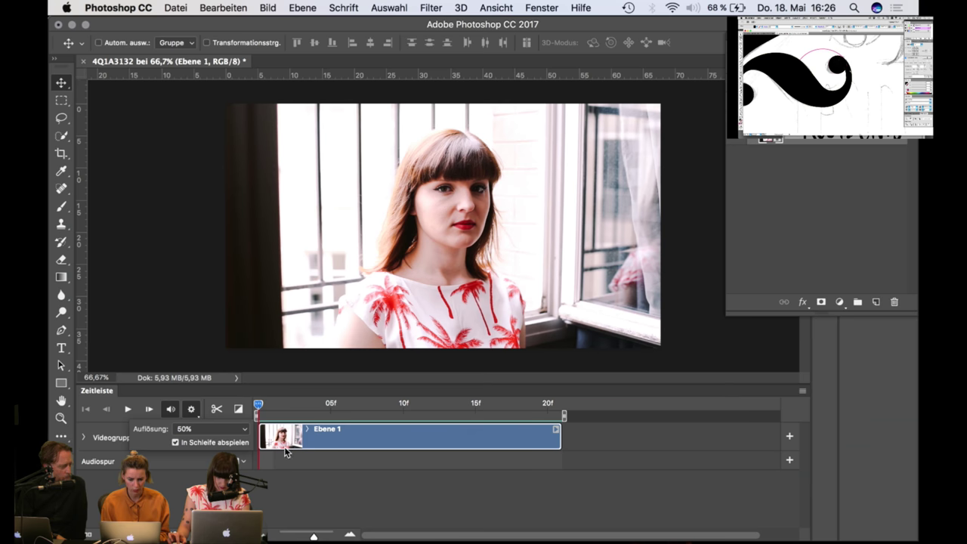
{"action": "left_click", "coordinate": [312, 490]}
Step: Check the looped playback from the first frame and select the Ebene 1 clip again
{"action": "key", "text": "space"}
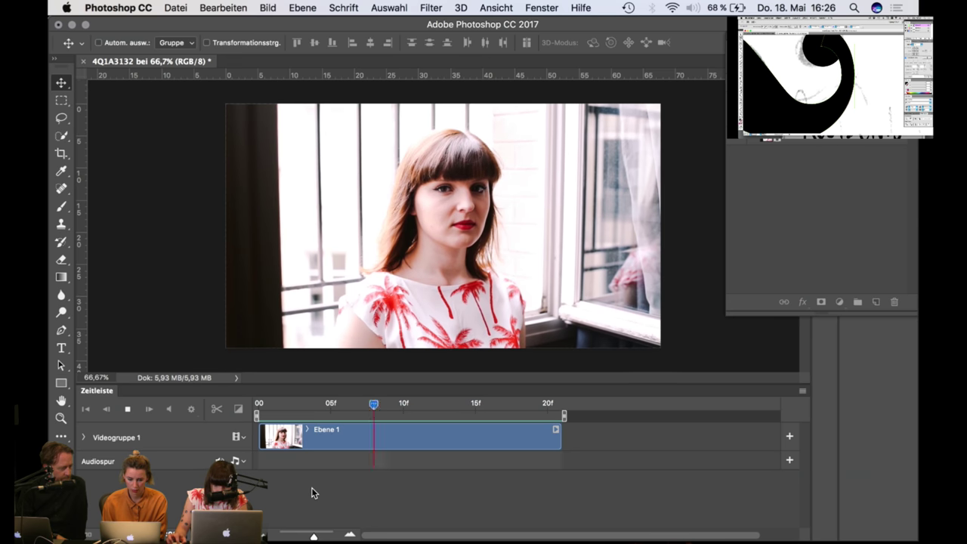
{"action": "key", "text": "space"}
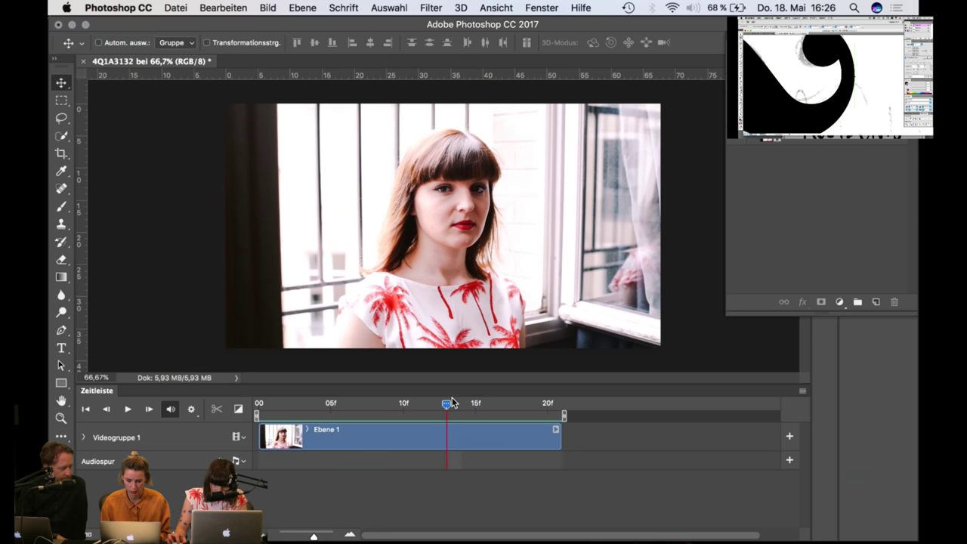
{"action": "left_click_drag", "start_coordinate": [447, 408], "coordinate": [253, 423]}
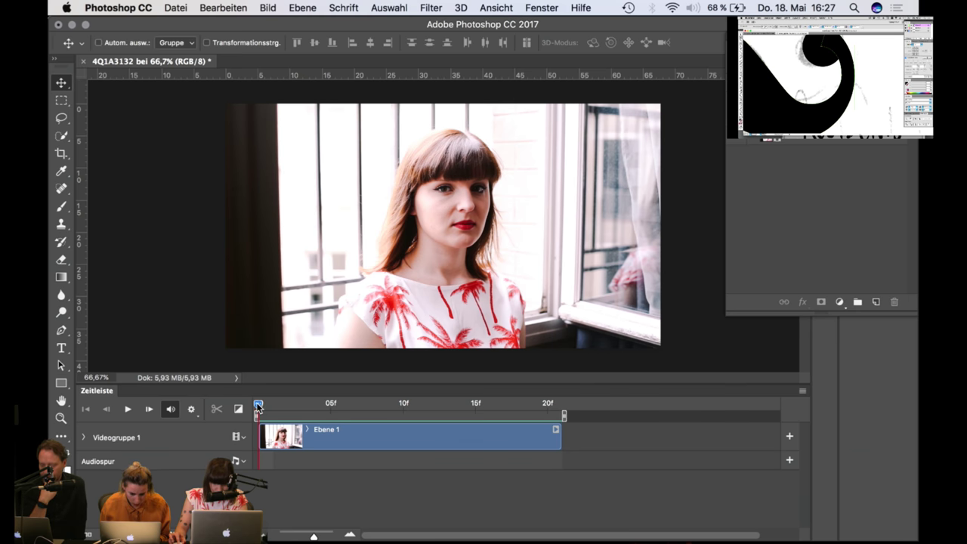
{"action": "key", "text": "space"}
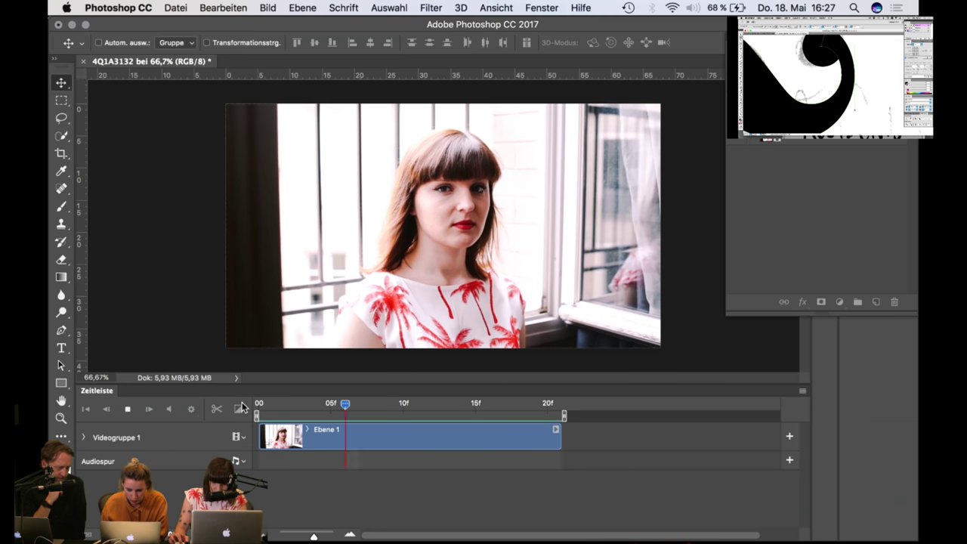
{"action": "key", "text": "space"}
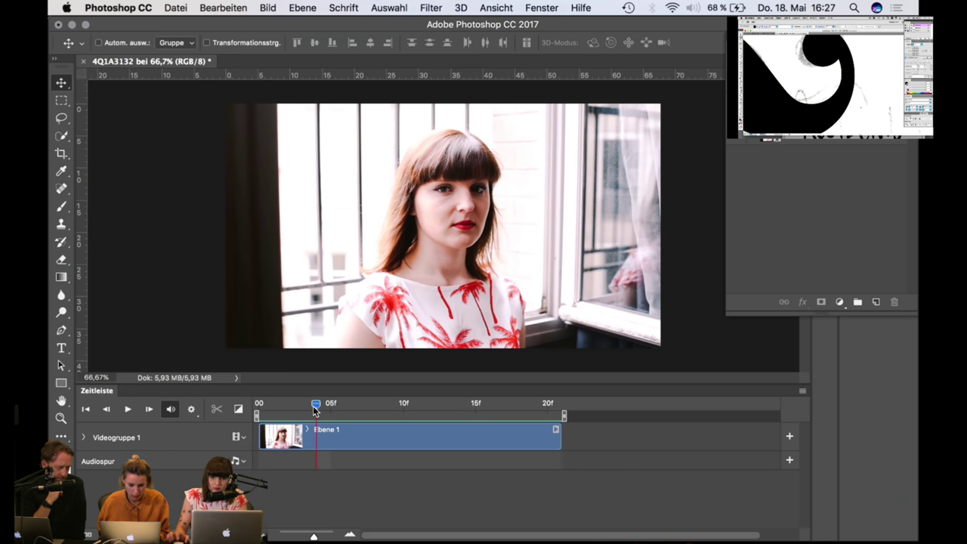
{"action": "left_click_drag", "start_coordinate": [316, 408], "coordinate": [241, 408]}
{"action": "left_click", "coordinate": [446, 434]}
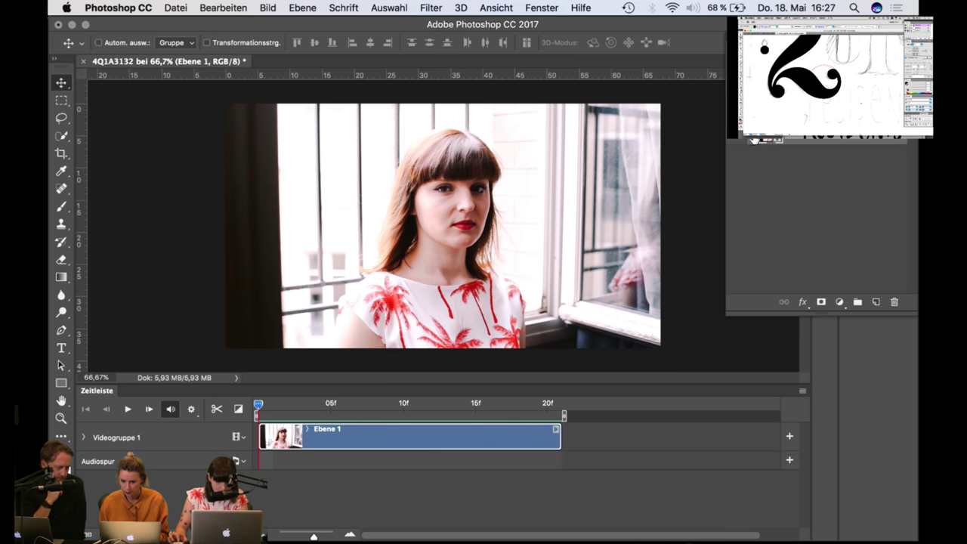
Step: Duplicate Videogruppe 1 and shift the lower track's clip so that it starts where the upper clip ends
{"action": "left_click", "coordinate": [754, 117]}
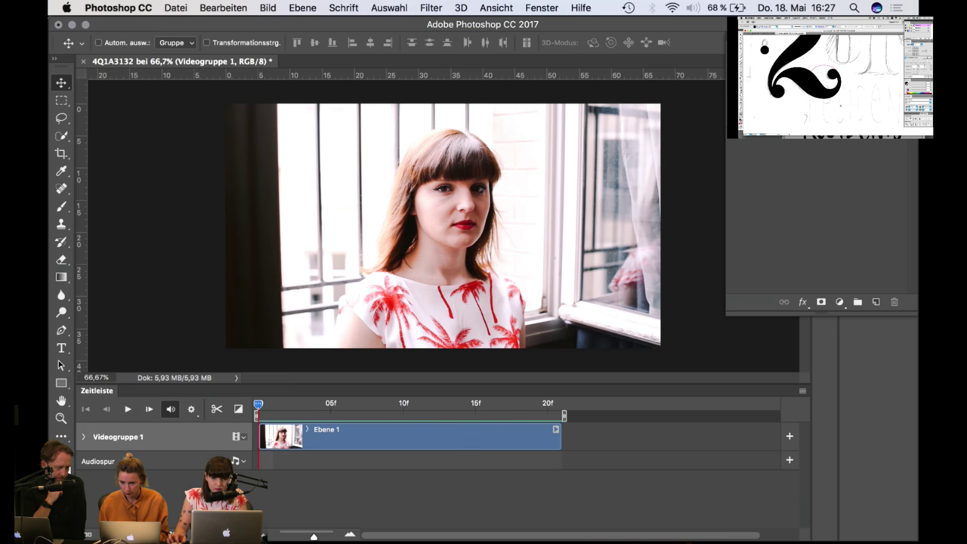
{"action": "left_click_drag", "start_coordinate": [828, 142], "coordinate": [874, 302]}
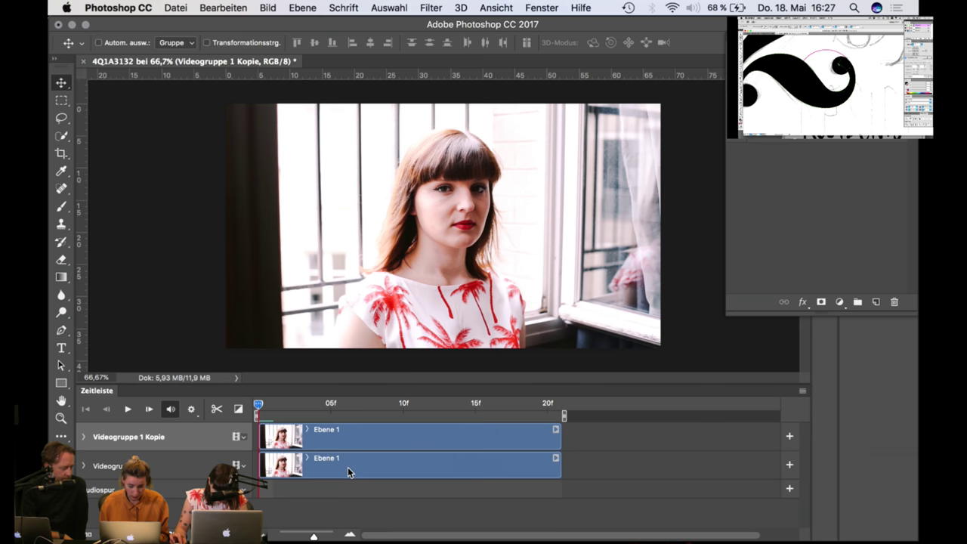
{"action": "left_click_drag", "start_coordinate": [348, 472], "coordinate": [644, 466]}
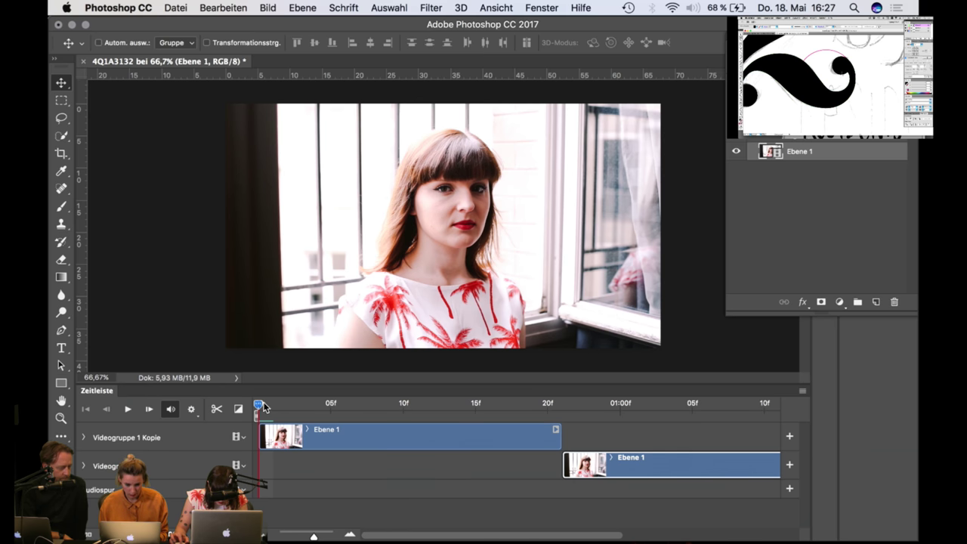
Step: Extend the lower clip's start back to about frame 11 and trim its end flush with the upper clip's end
{"action": "left_click_drag", "start_coordinate": [269, 408], "coordinate": [562, 443]}
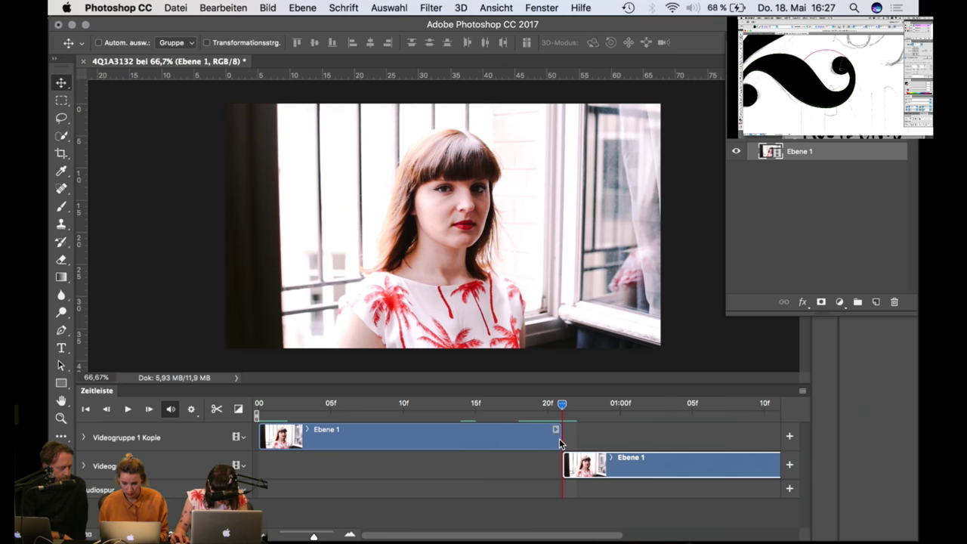
{"action": "left_click_drag", "start_coordinate": [311, 537], "coordinate": [306, 538]}
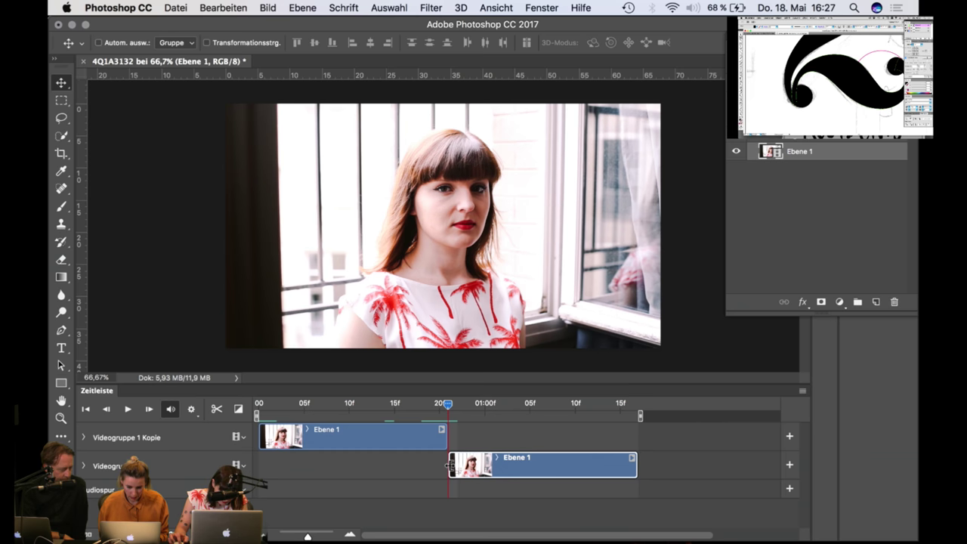
{"action": "left_click_drag", "start_coordinate": [448, 466], "coordinate": [358, 466]}
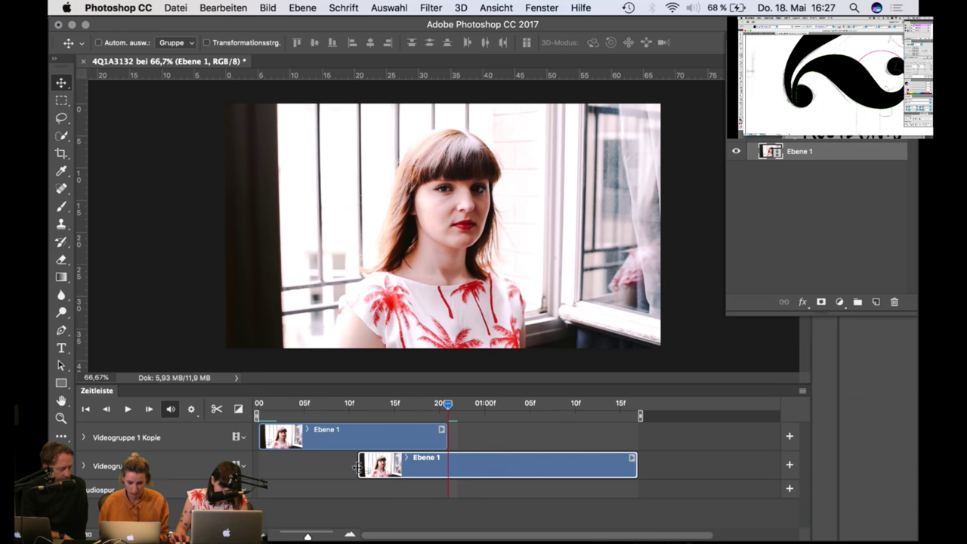
{"action": "left_click", "coordinate": [521, 507]}
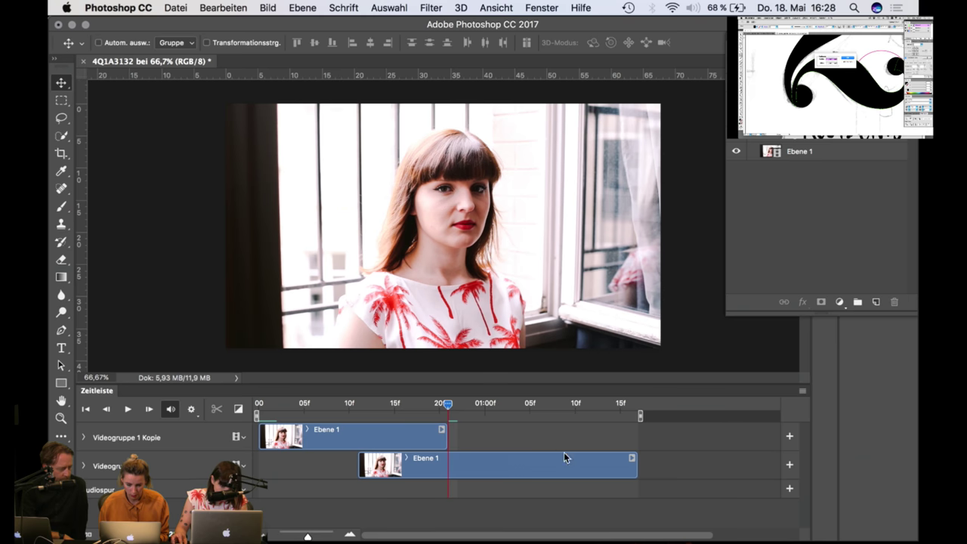
{"action": "left_click", "coordinate": [417, 440]}
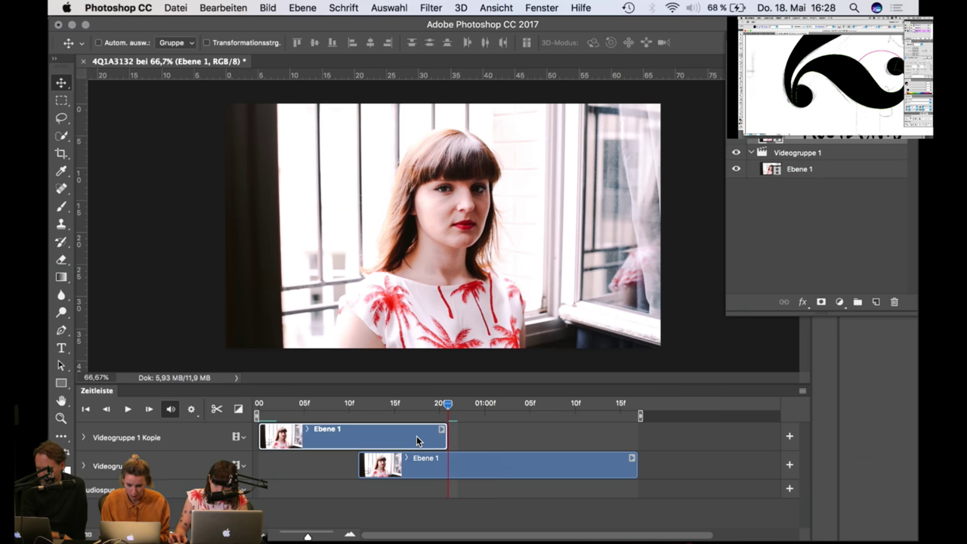
{"action": "left_click", "coordinate": [597, 462]}
{"action": "left_click_drag", "start_coordinate": [632, 462], "coordinate": [447, 465]}
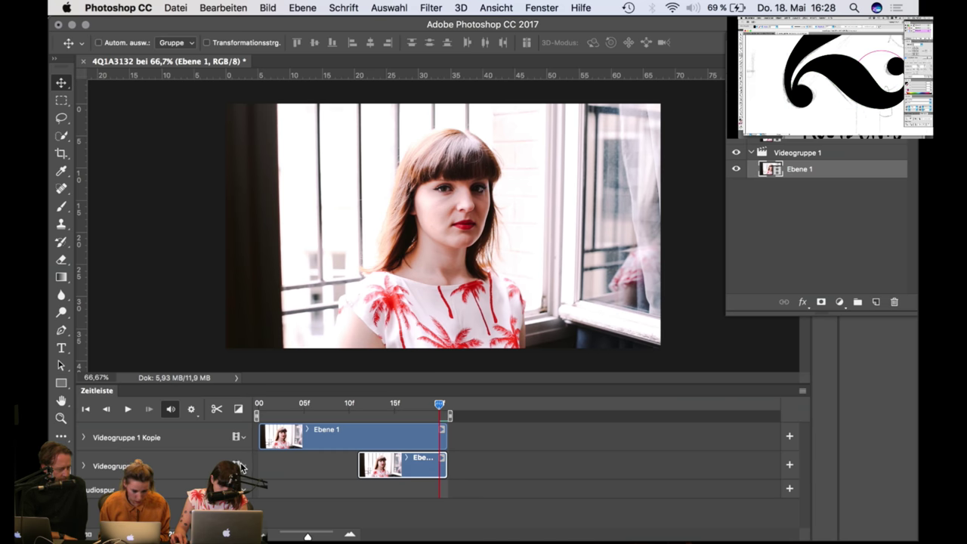
Step: Expand the properties of Videogruppe 1 and move the opacity keyframe to the lower clip's first frame, about frame 11
{"action": "left_click", "coordinate": [86, 468]}
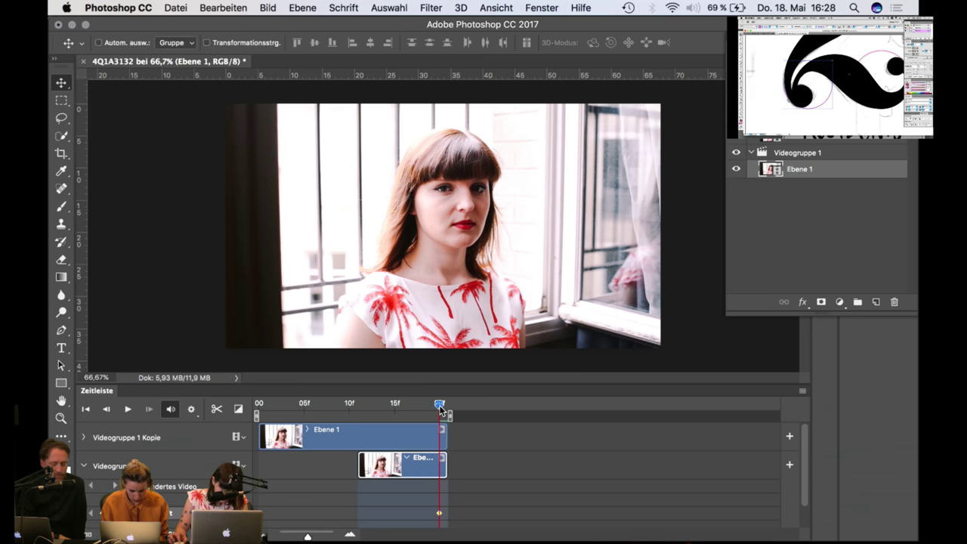
{"action": "left_click", "coordinate": [358, 413]}
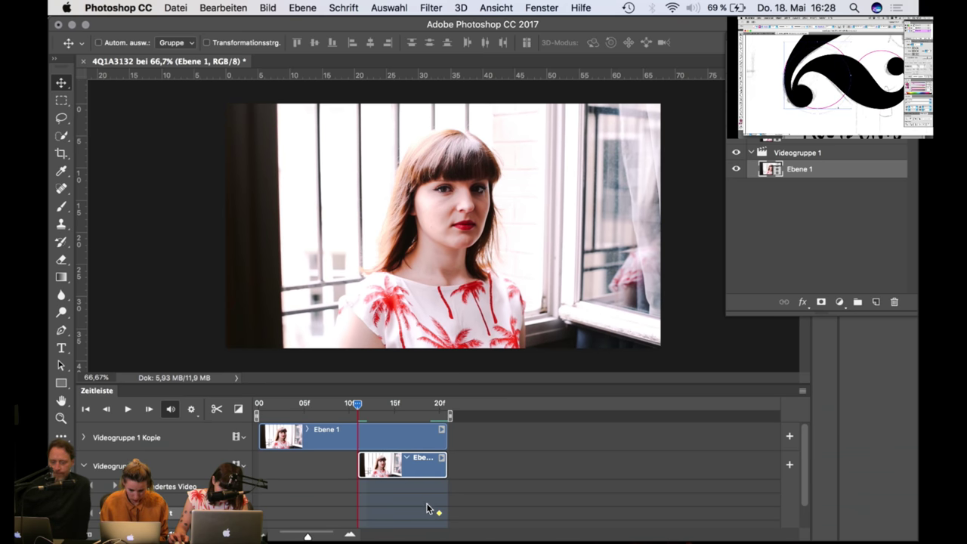
{"action": "left_click_drag", "start_coordinate": [440, 516], "coordinate": [358, 517]}
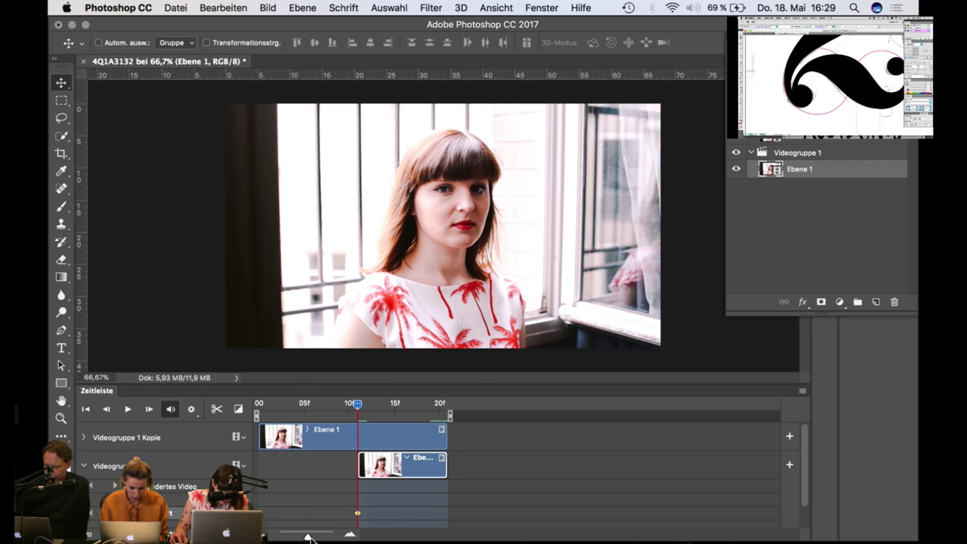
Step: Select the lower Ebene 1 clip and its opacity keyframe, and add a second opacity keyframe at frame 16
{"action": "mouse_move", "coordinate": [307, 536]}
{"action": "left_mouse_down"}
{"action": "mouse_move", "coordinate": [326, 535]}
{"action": "mouse_move", "coordinate": [318, 537]}
{"action": "left_mouse_up"}
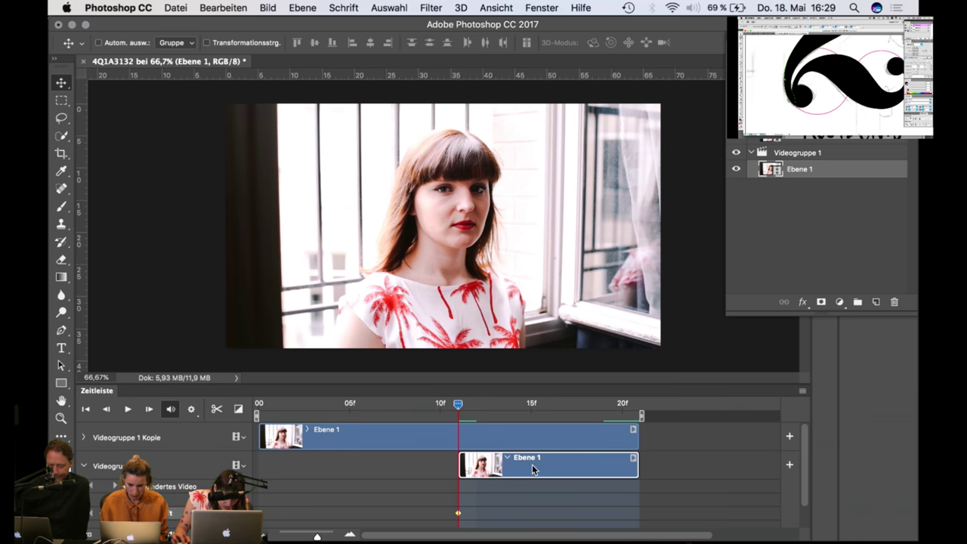
{"action": "left_click", "coordinate": [444, 442]}
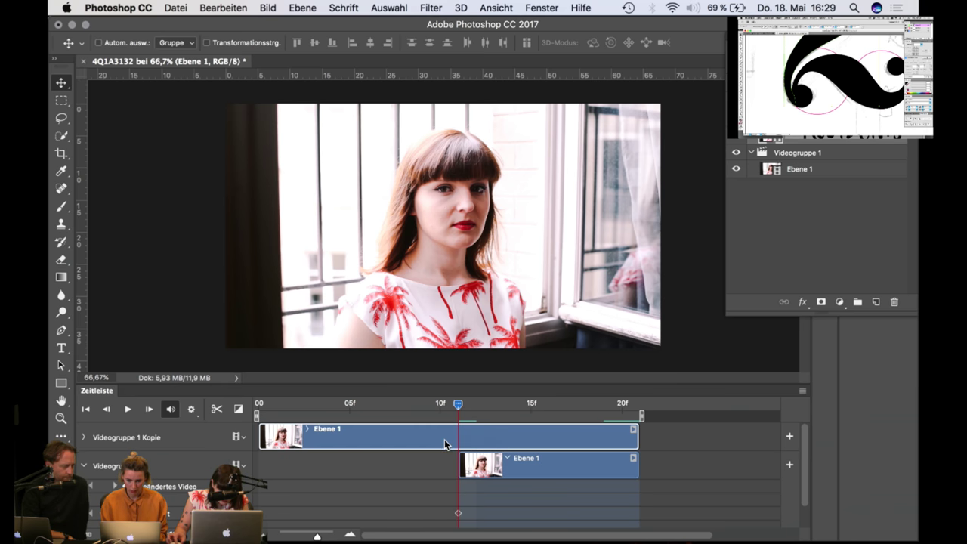
{"action": "left_click", "coordinate": [457, 514]}
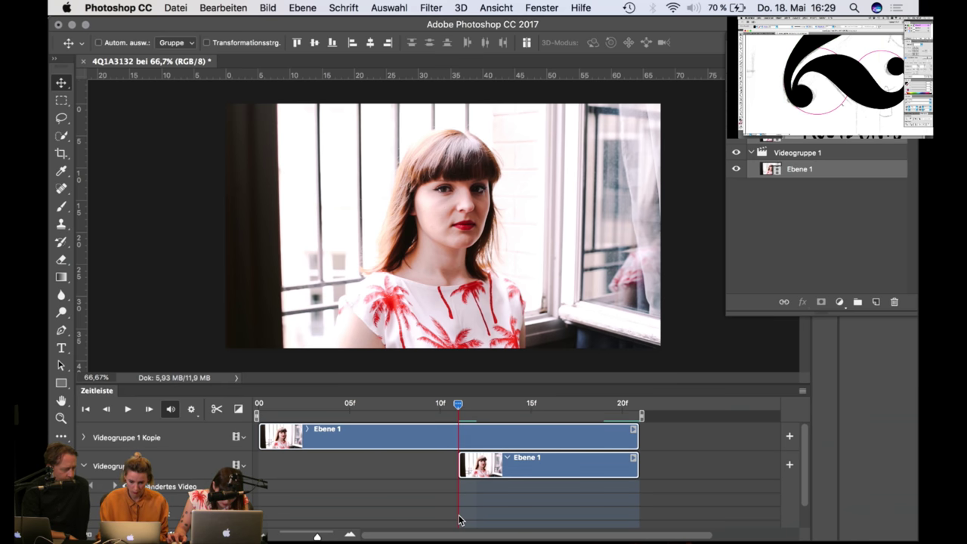
{"action": "left_click", "coordinate": [431, 471]}
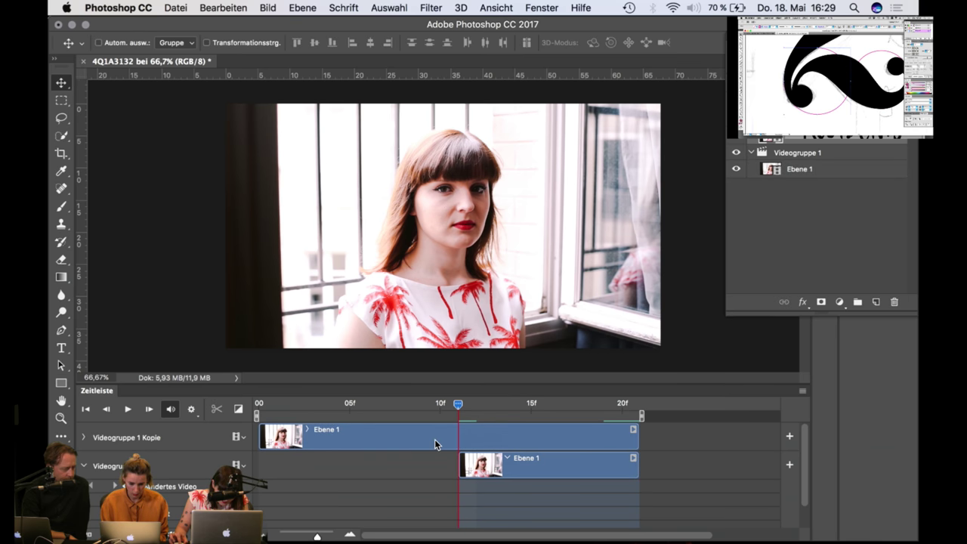
{"action": "left_click", "coordinate": [435, 439]}
{"action": "left_click", "coordinate": [458, 512]}
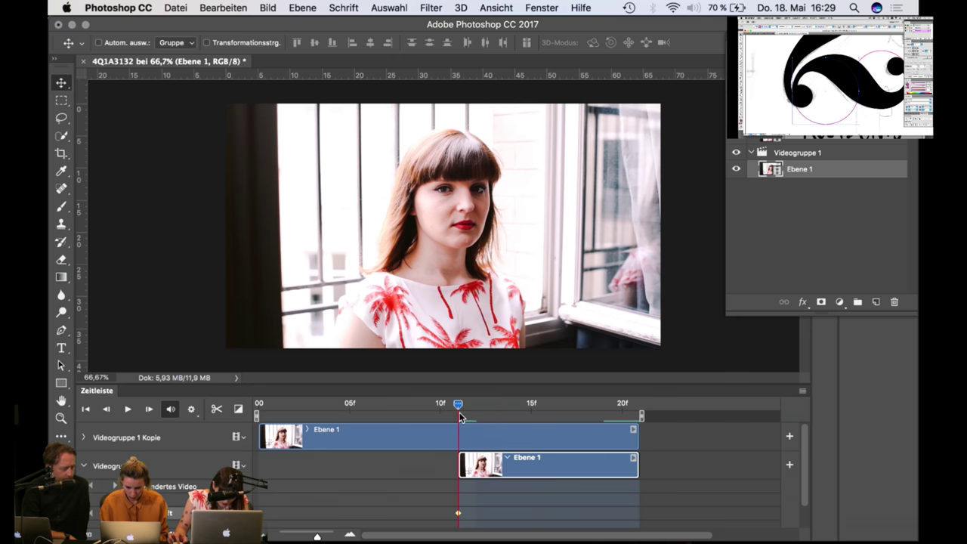
{"action": "left_click", "coordinate": [551, 416]}
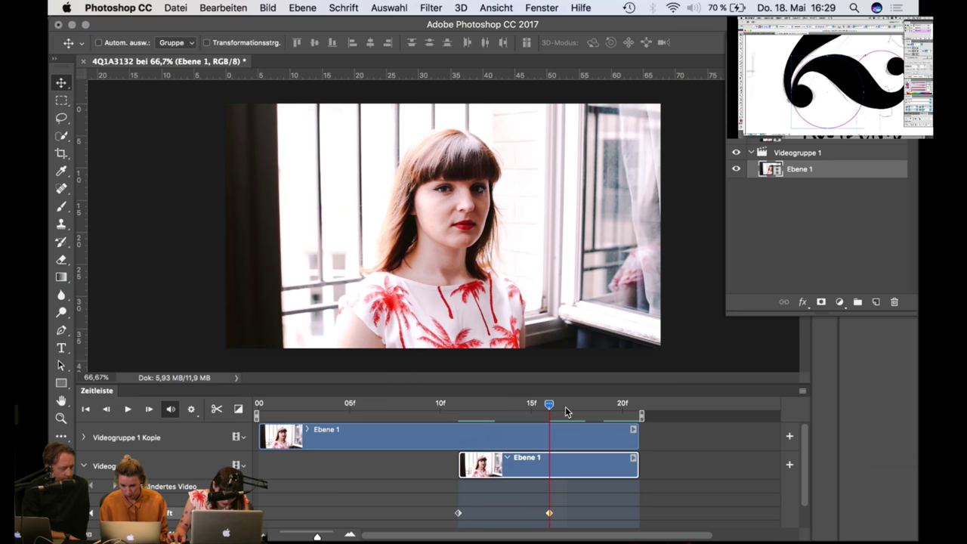
Step: Compare the frames around the opacity keyframe at frame 16 with the last frame of the clips
{"action": "left_click", "coordinate": [629, 418]}
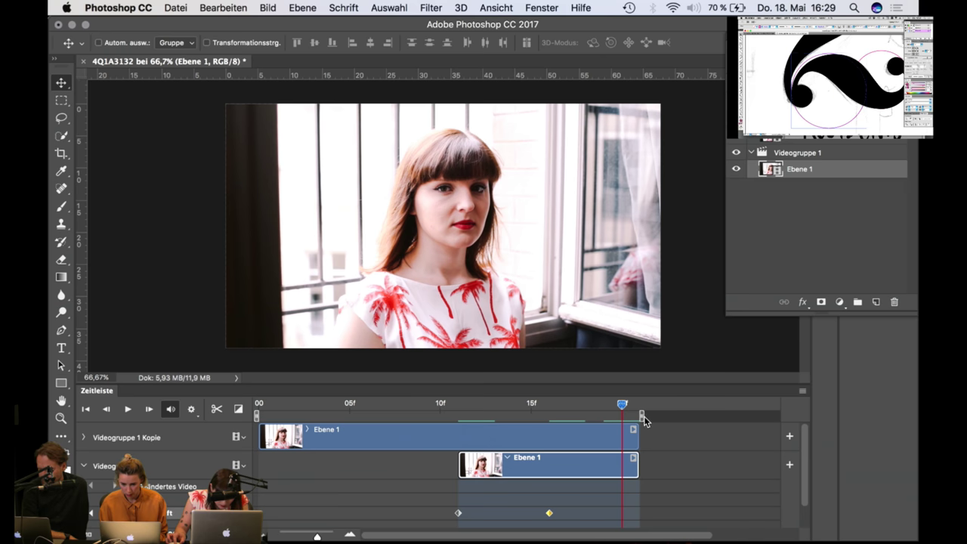
{"action": "left_click", "coordinate": [620, 406]}
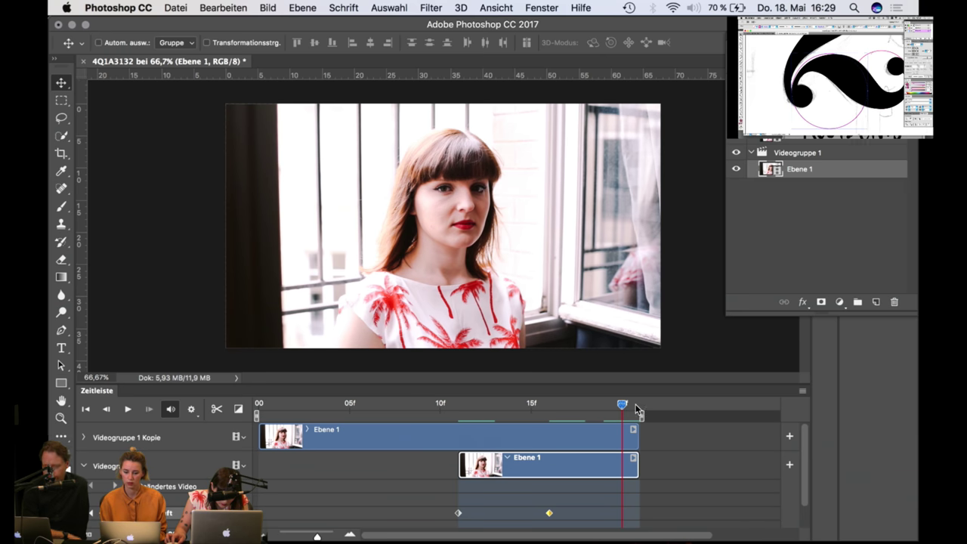
{"action": "key", "text": "Left"}
{"action": "left_click", "coordinate": [532, 404]}
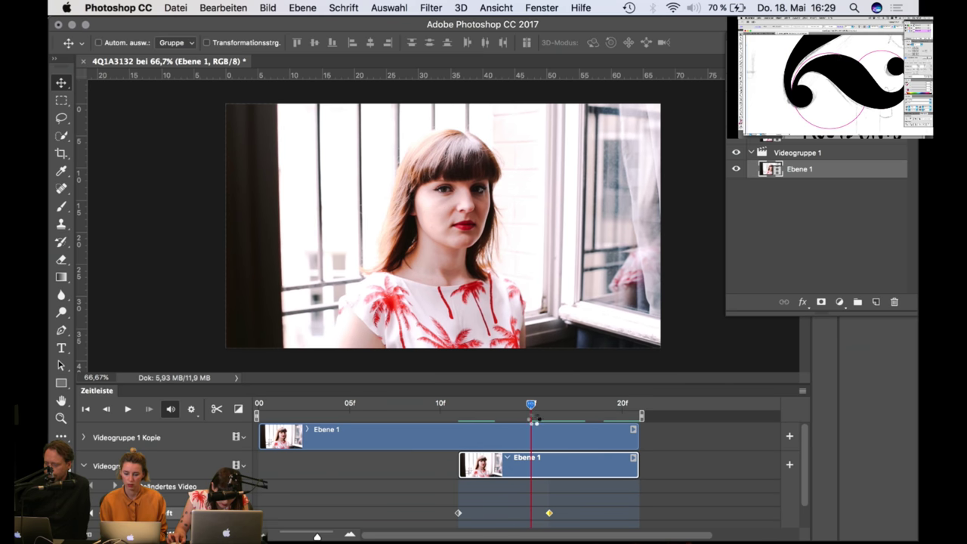
{"action": "left_click", "coordinate": [550, 404]}
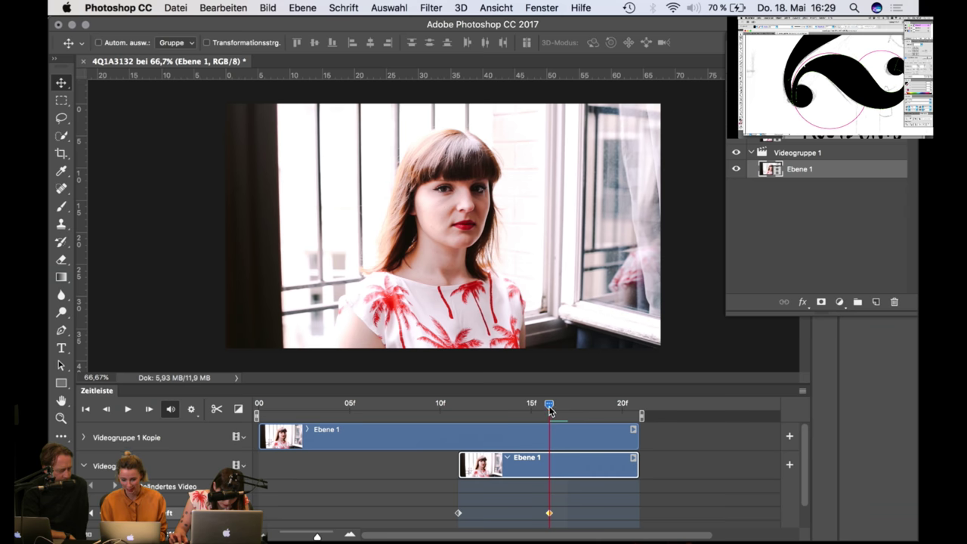
{"action": "left_click_drag", "start_coordinate": [549, 410], "coordinate": [657, 412]}
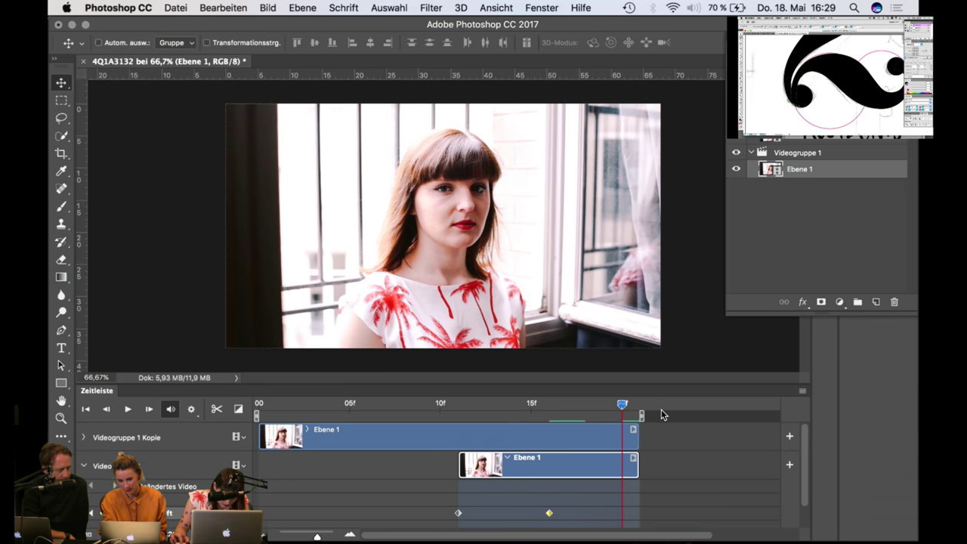
{"action": "left_click", "coordinate": [624, 410]}
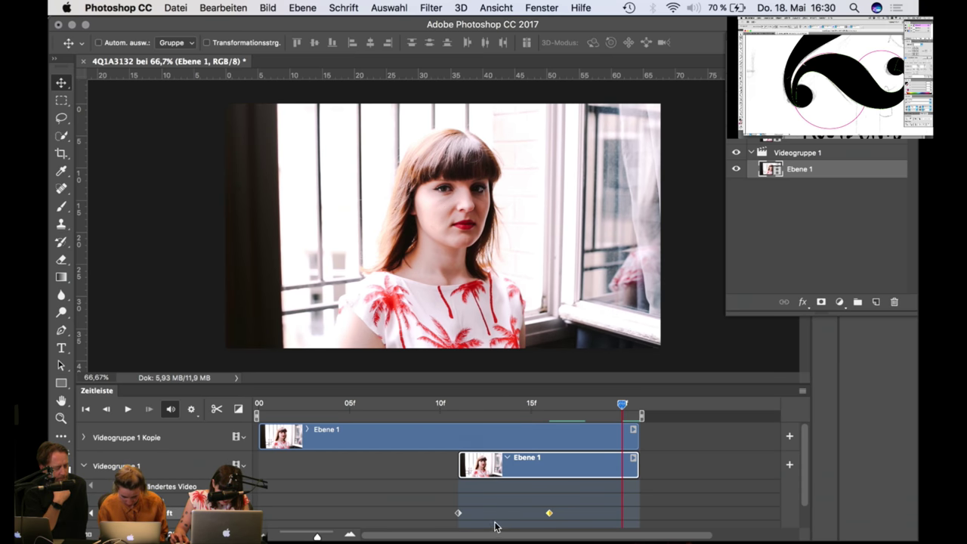
Step: Play the timeline from about frame 8 to check the transition into the lower clip
{"action": "left_click_drag", "start_coordinate": [317, 536], "coordinate": [312, 537]}
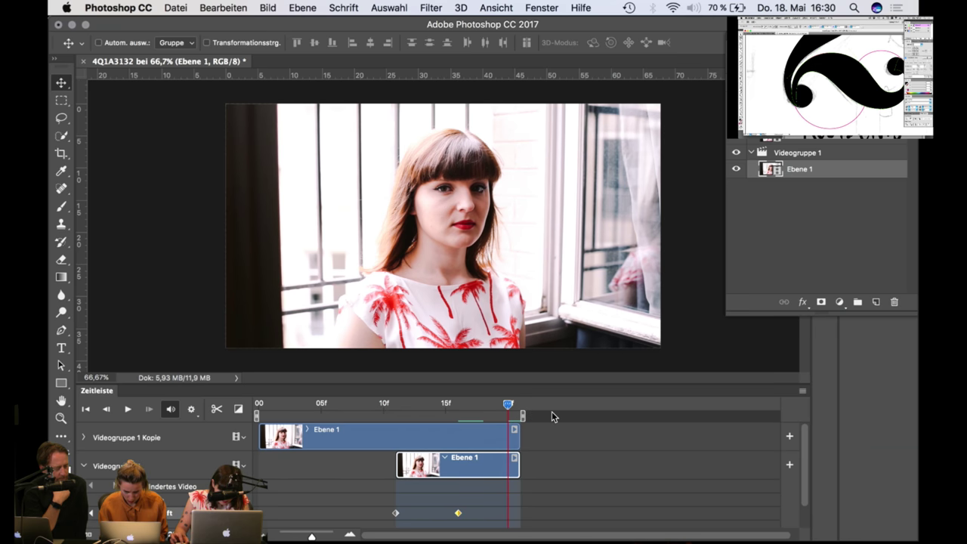
{"action": "left_click", "coordinate": [358, 414]}
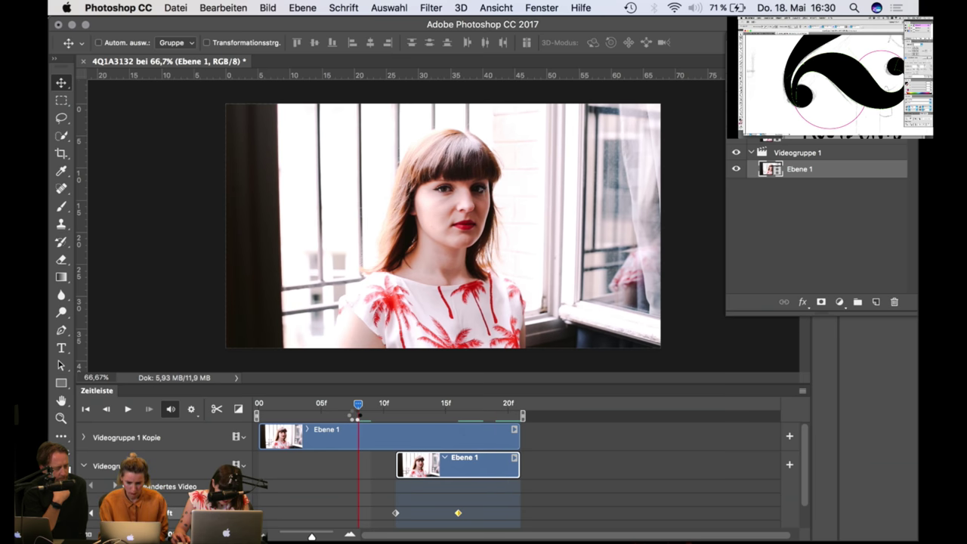
{"action": "key", "text": "space"}
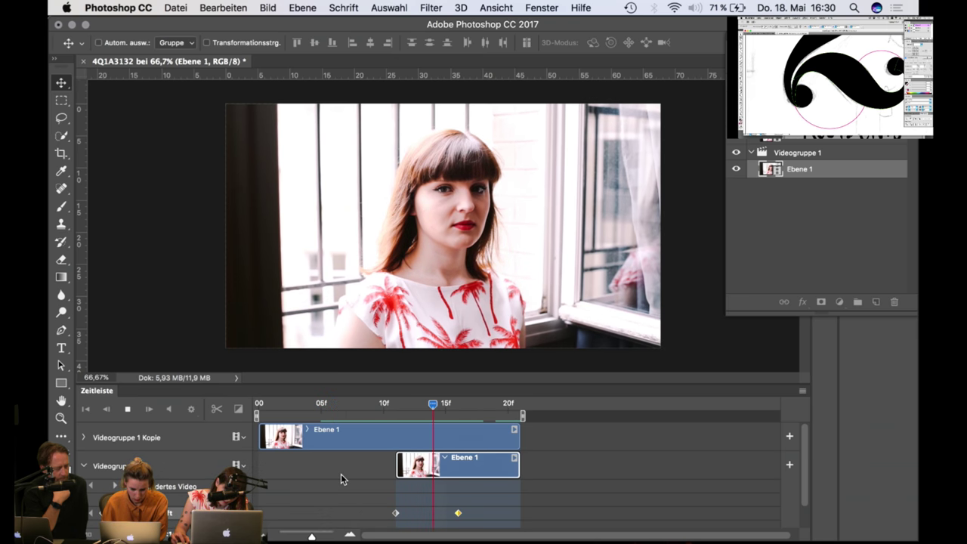
{"action": "key", "text": "space"}
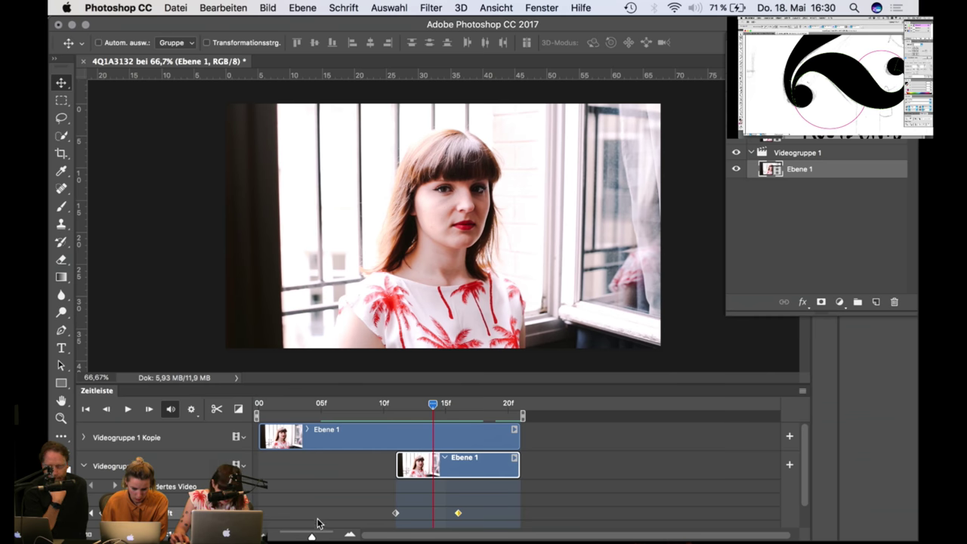
Step: Review the whole loop from the first frame and check the positions of the two opacity keyframes
{"action": "left_click_drag", "start_coordinate": [311, 535], "coordinate": [303, 535]}
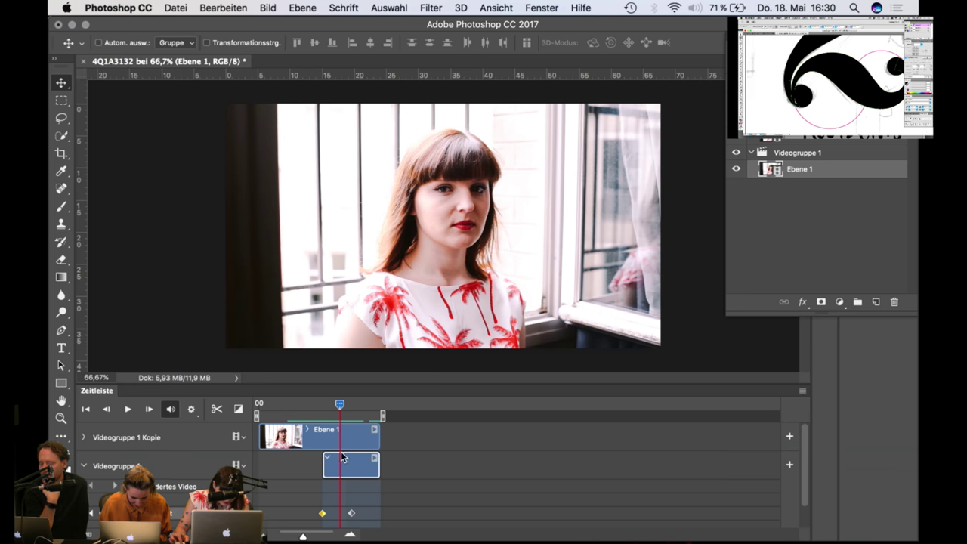
{"action": "left_click_drag", "start_coordinate": [342, 403], "coordinate": [396, 402]}
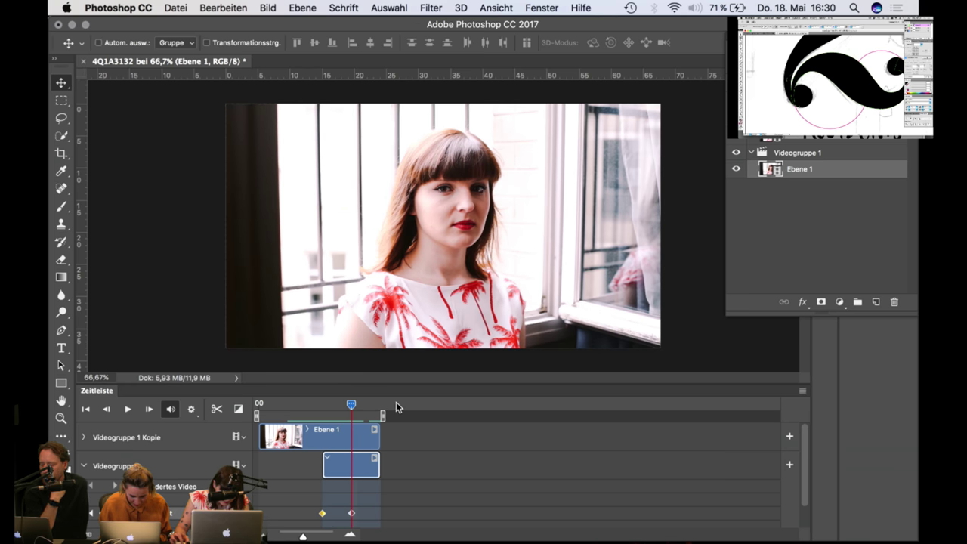
{"action": "left_click", "coordinate": [436, 408]}
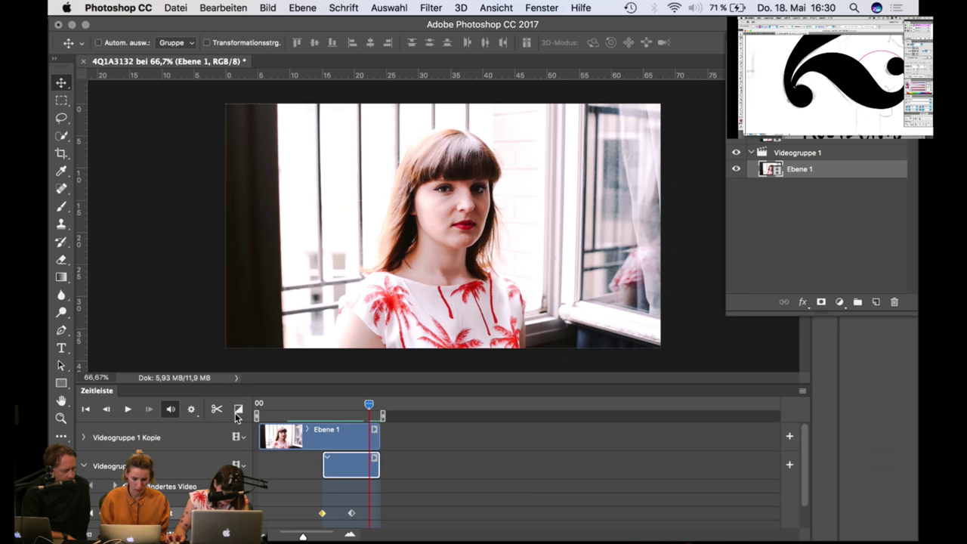
{"action": "left_click_drag", "start_coordinate": [373, 409], "coordinate": [235, 412]}
{"action": "key", "text": "space"}
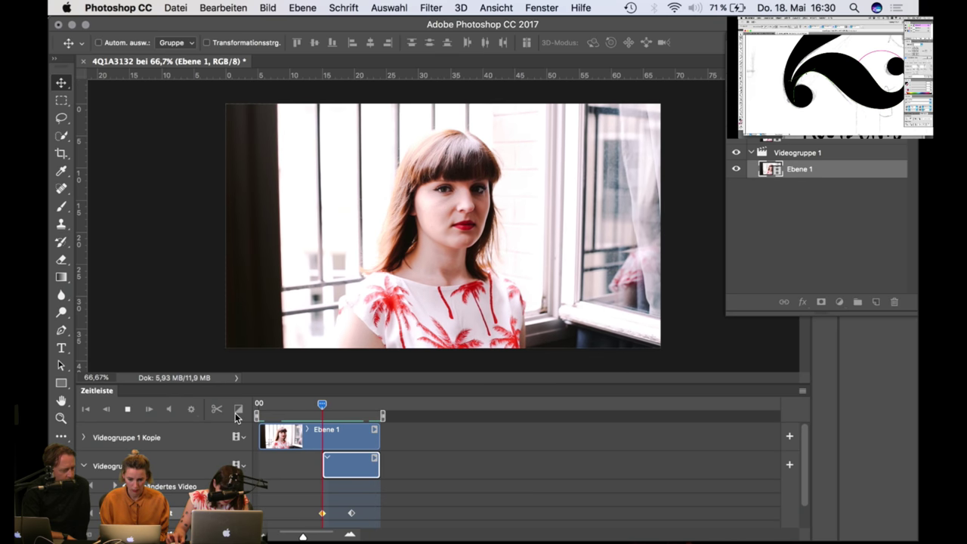
{"action": "key", "text": "space"}
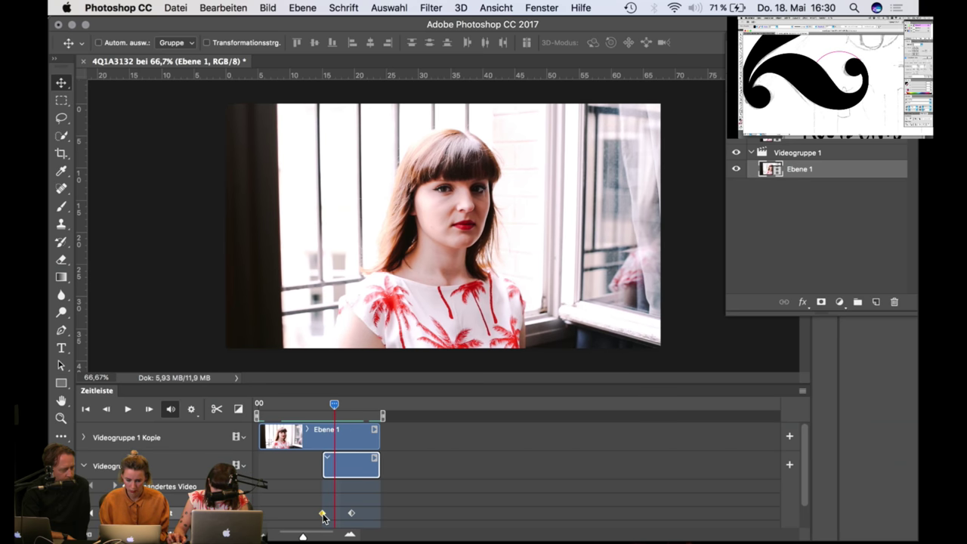
{"action": "left_click", "coordinate": [350, 514]}
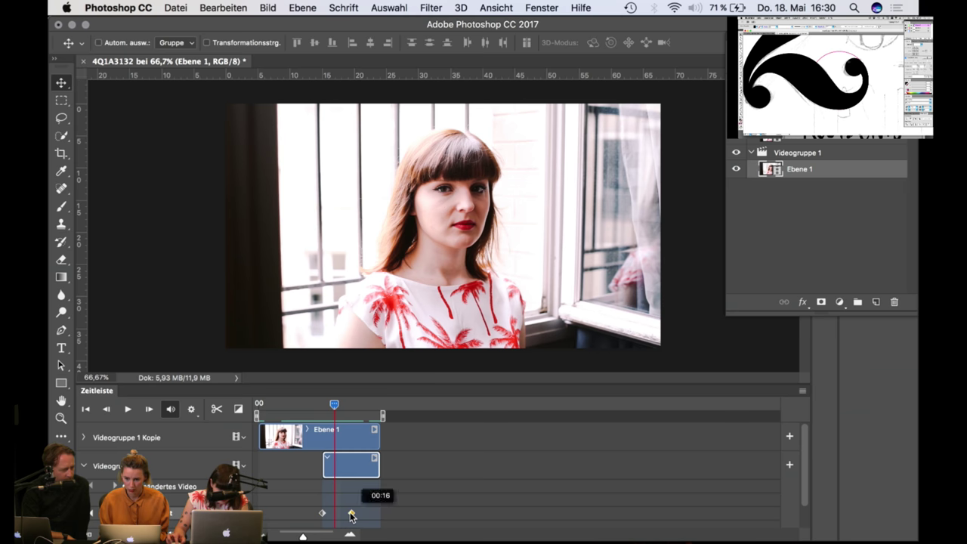
{"action": "left_click", "coordinate": [322, 513]}
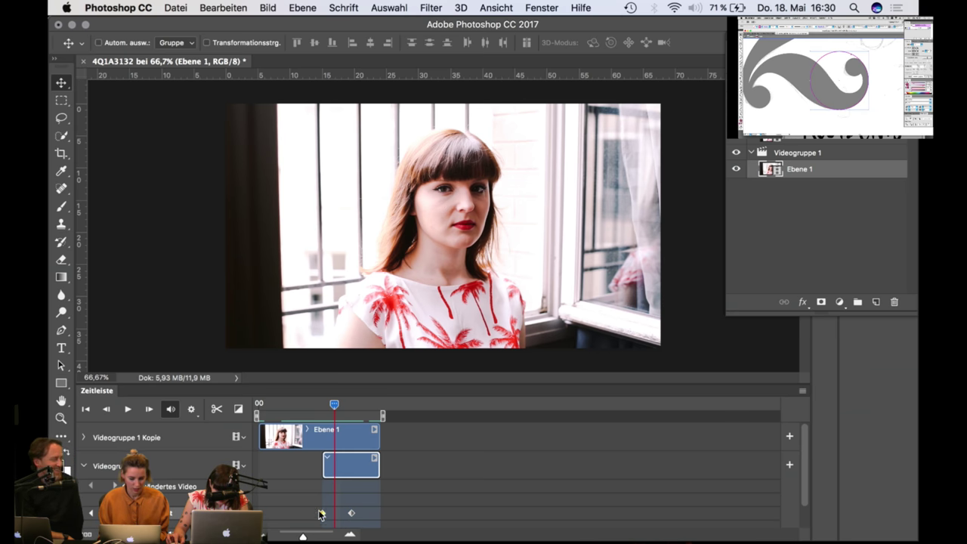
Step: Save the portrait loop on the desktop as the Photoshop file 4Q1A3132.psd, keeping layers and maximizing compatibility
{"action": "key", "text": "super+shift+s"}
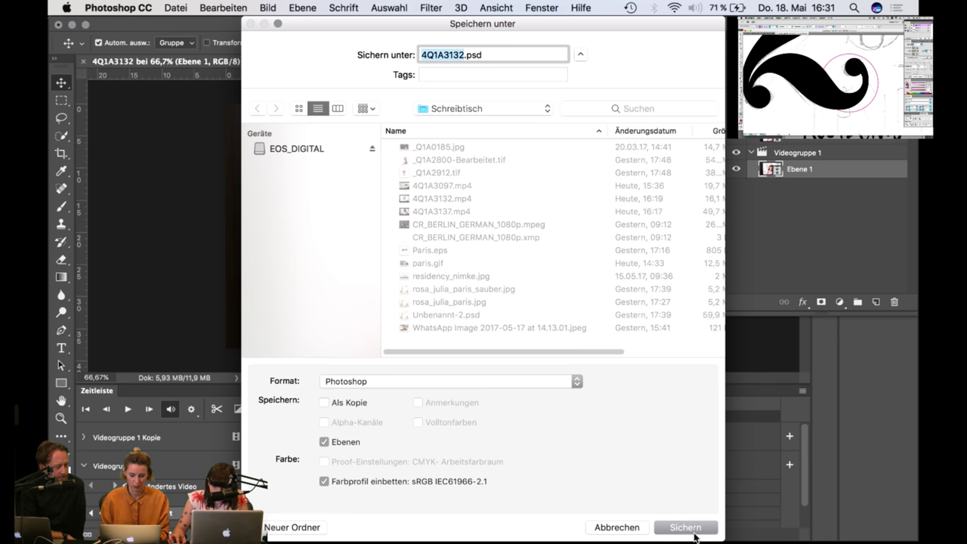
{"action": "left_click", "coordinate": [694, 534]}
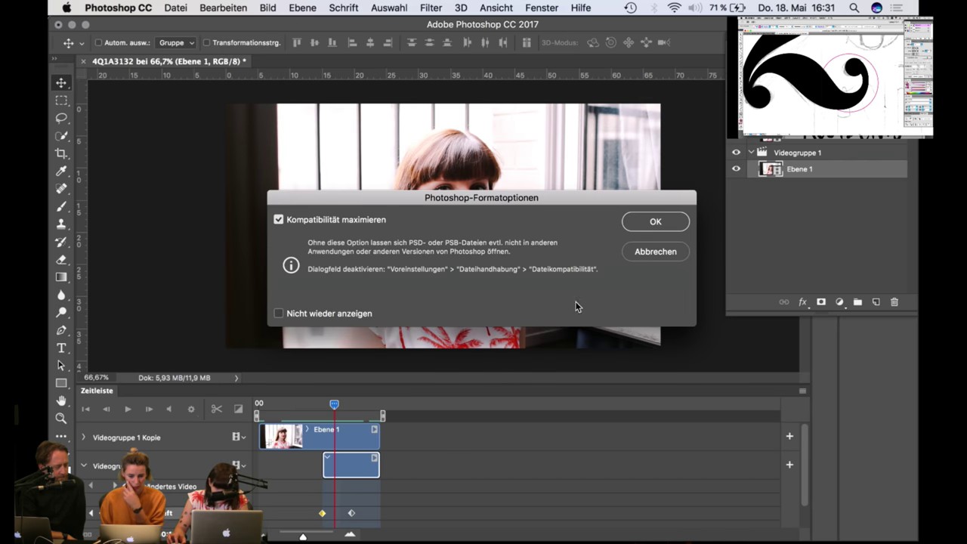
{"action": "left_click", "coordinate": [649, 223]}
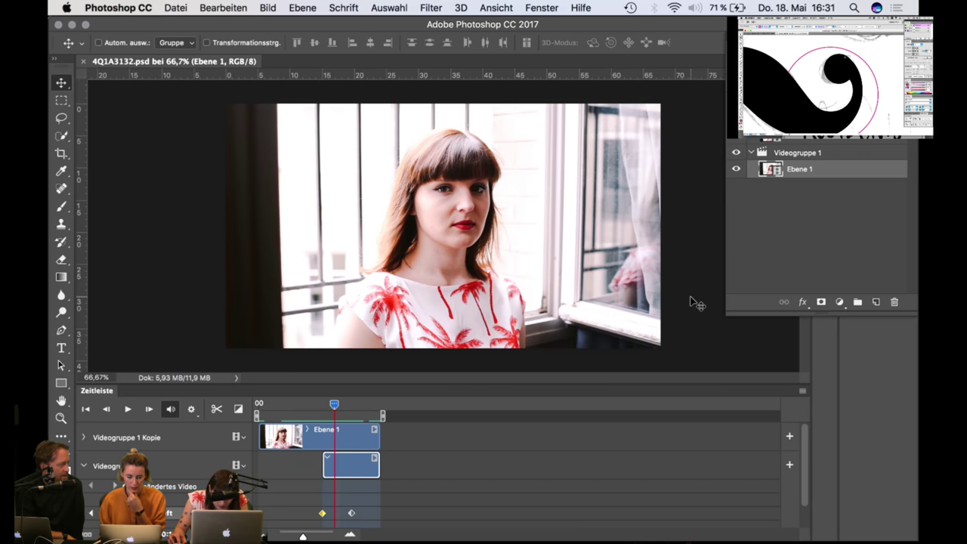
Step: Look at the desktop files, including the saved PSD, and return to the video document
{"action": "key", "text": "F11"}
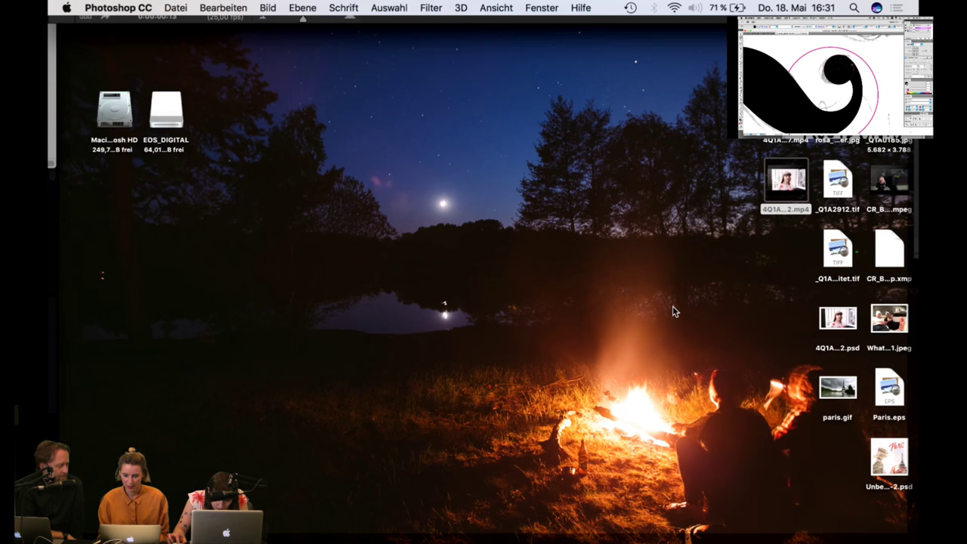
{"action": "key", "text": "super+Tab"}
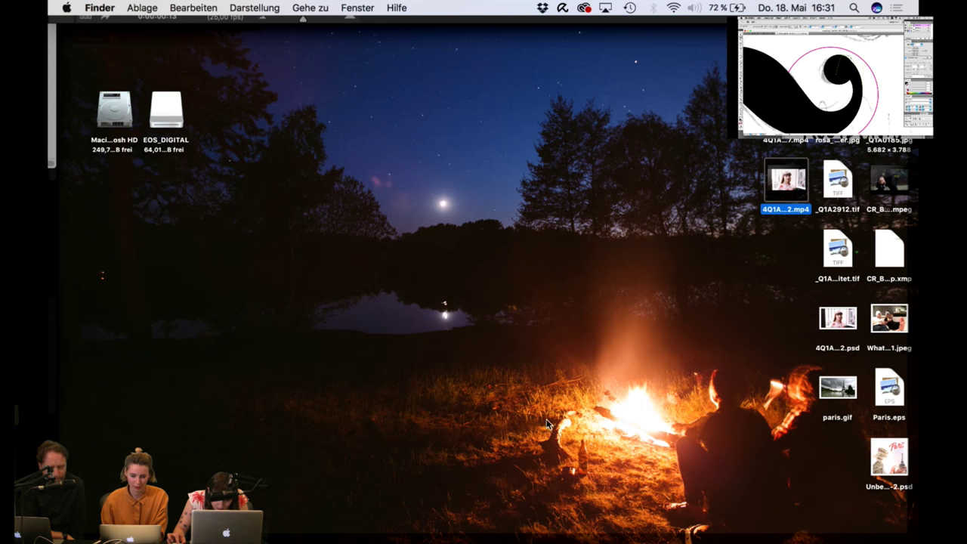
{"action": "key", "text": "F11"}
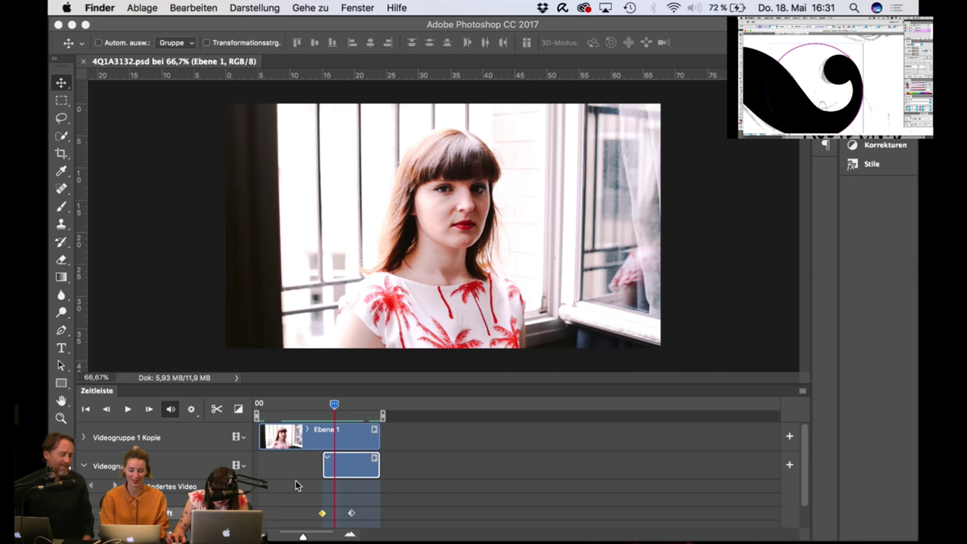
{"action": "key", "text": "super+z"}
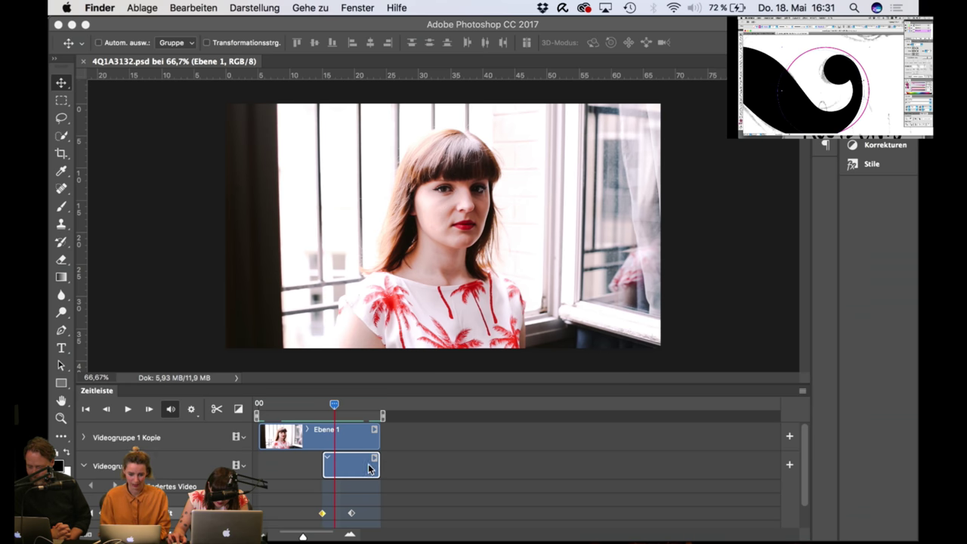
Step: Move the timeline playhead back to the first frame of the clips
{"action": "left_click", "coordinate": [333, 407]}
{"action": "left_click_drag", "start_coordinate": [334, 404], "coordinate": [262, 403]}
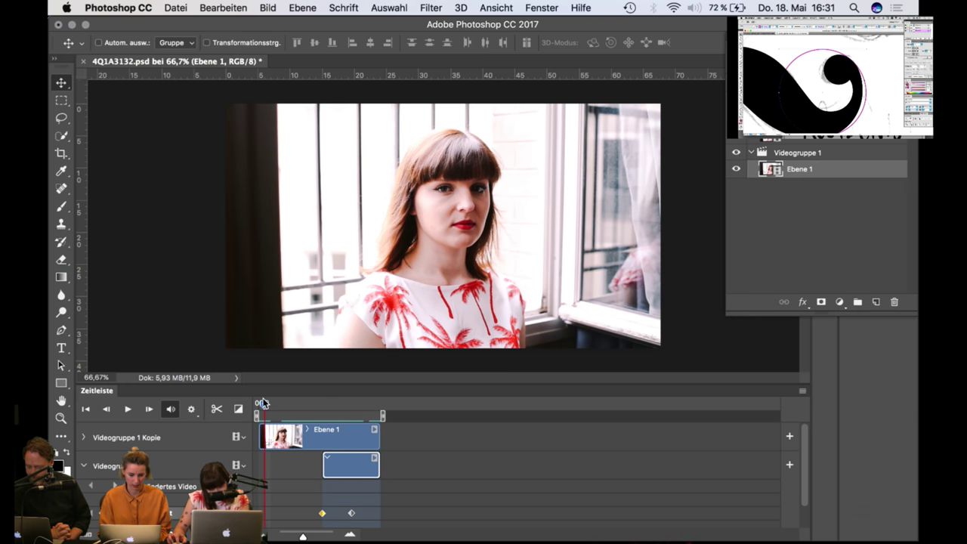
{"action": "left_click", "coordinate": [262, 402]}
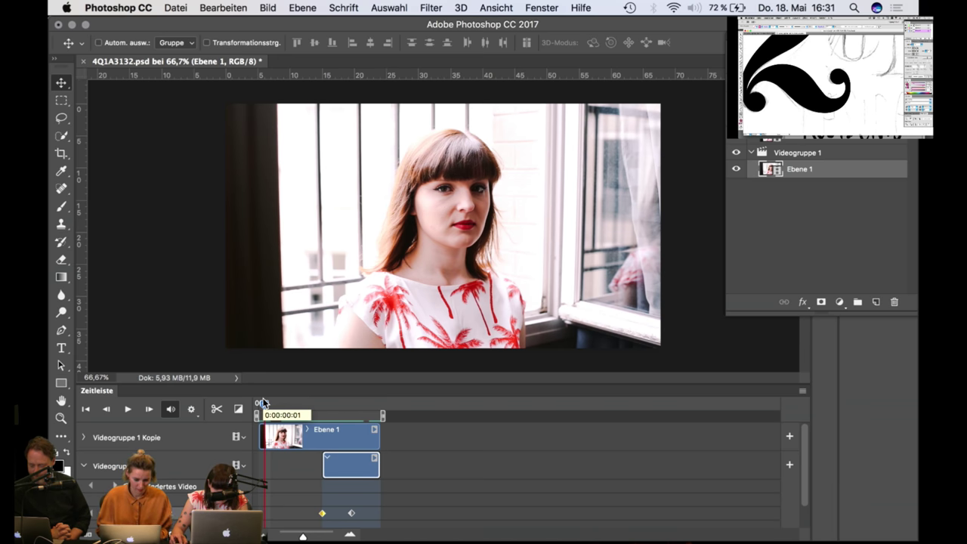
{"action": "left_click_drag", "start_coordinate": [263, 403], "coordinate": [244, 405]}
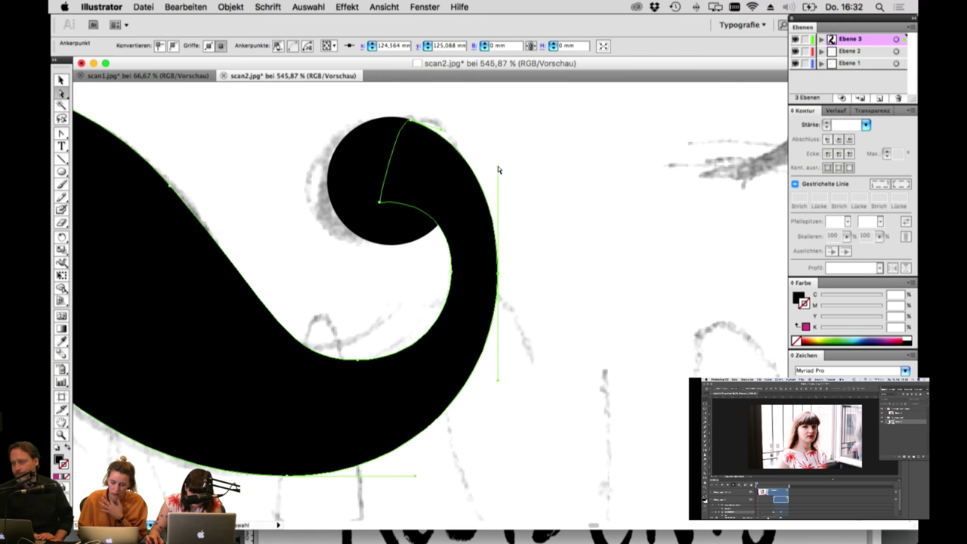
Step: In Illustrator, refine the outer curve's handle on the 2's tail and shift the inner curve's anchor point slightly outward
{"action": "left_click_drag", "start_coordinate": [498, 166], "coordinate": [498, 160]}
{"action": "left_click", "coordinate": [452, 275]}
{"action": "left_click_drag", "start_coordinate": [452, 273], "coordinate": [457, 272]}
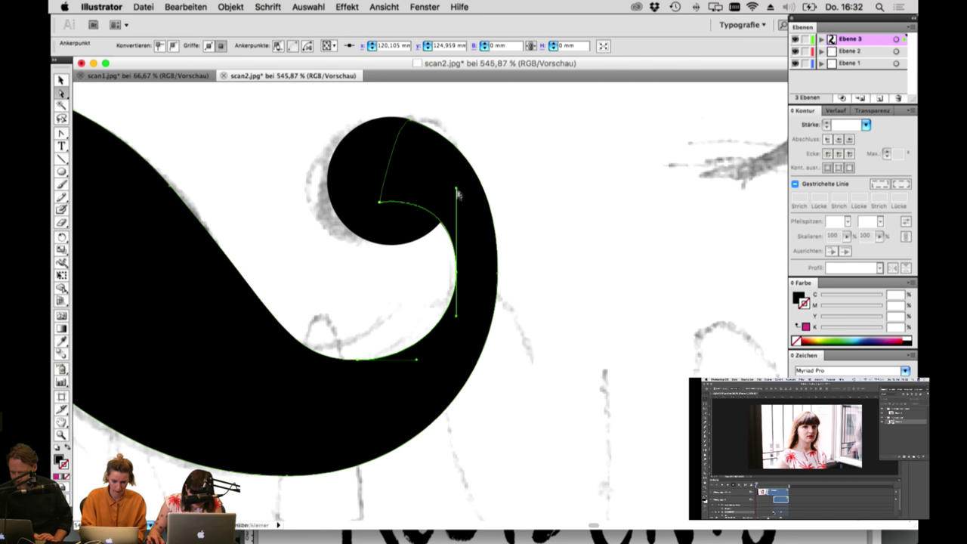
{"action": "left_click", "coordinate": [537, 216]}
{"action": "left_click", "coordinate": [473, 220]}
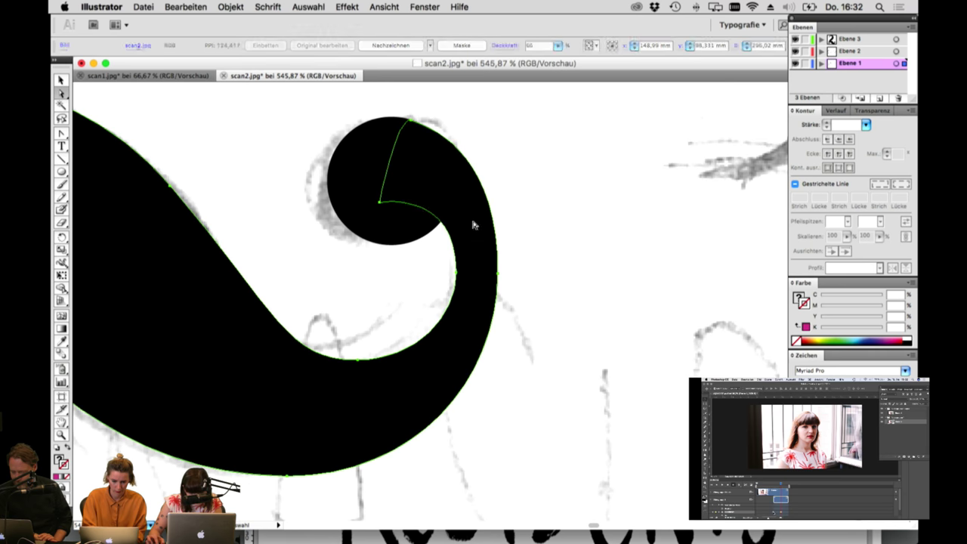
Step: Move the tail's inner end point deeper into the ball and align its outer end point and handle with the ball's upper edge
{"action": "left_click", "coordinate": [382, 206]}
{"action": "left_click_drag", "start_coordinate": [381, 206], "coordinate": [392, 177]}
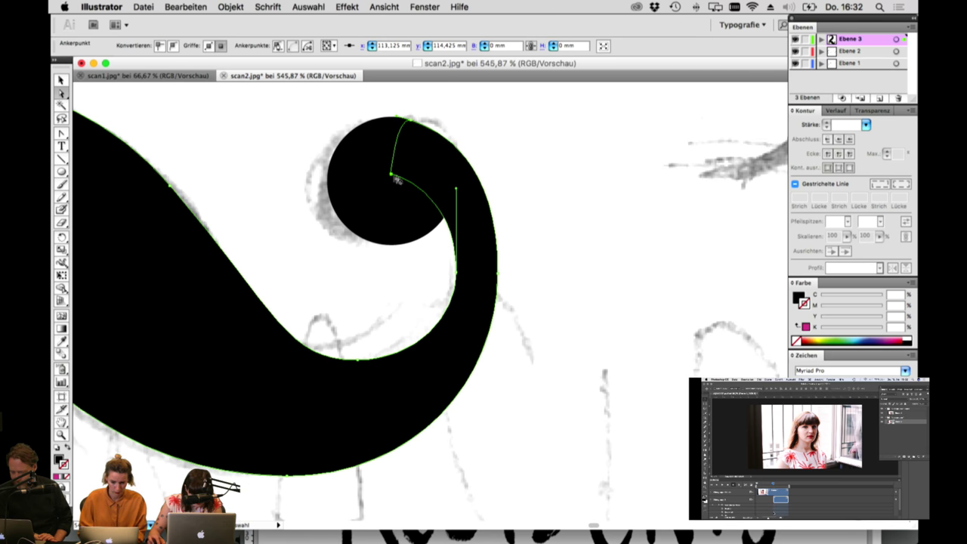
{"action": "left_click", "coordinate": [454, 123]}
{"action": "left_click", "coordinate": [406, 123]}
{"action": "left_click", "coordinate": [412, 123]}
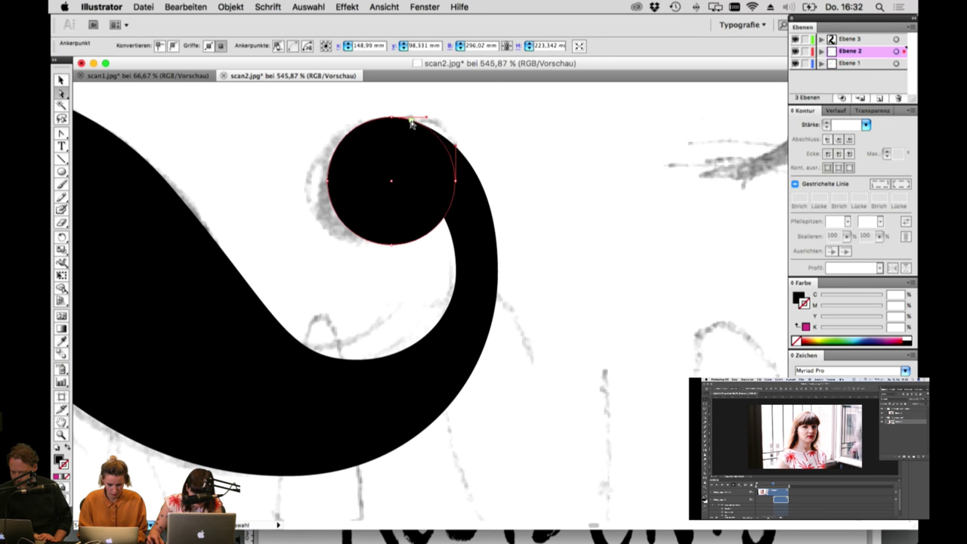
{"action": "left_click", "coordinate": [441, 135]}
{"action": "left_click_drag", "start_coordinate": [411, 121], "coordinate": [441, 119]}
{"action": "left_click", "coordinate": [463, 123]}
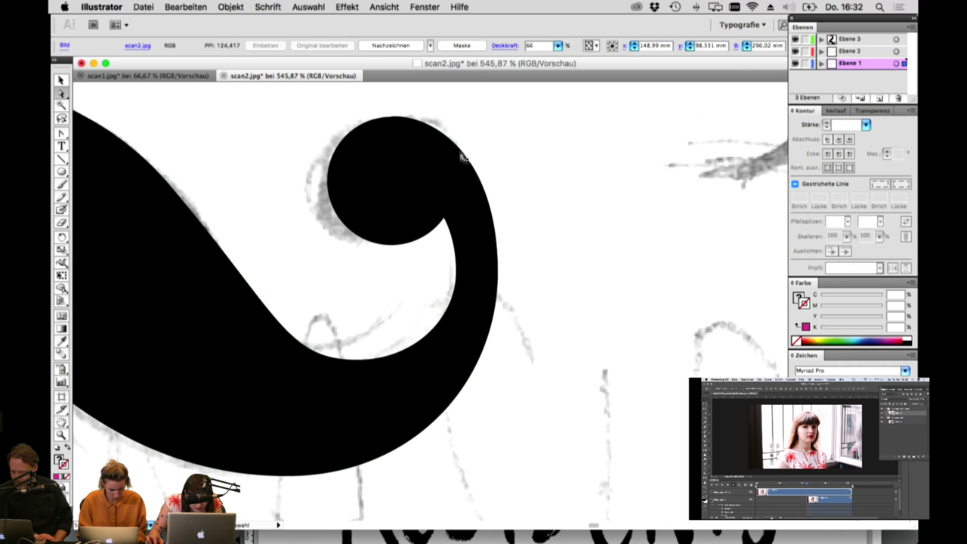
Step: Try shifting the inner and outer side anchor points of the 2's tail slightly outward together
{"action": "left_click", "coordinate": [461, 162]}
{"action": "left_click", "coordinate": [497, 273]}
{"action": "left_click", "coordinate": [458, 272], "text": "shift"}
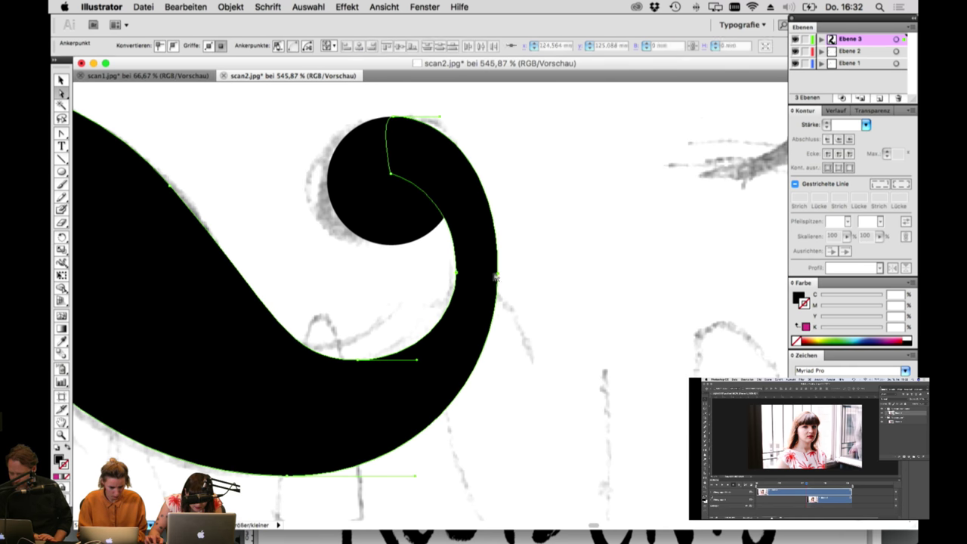
{"action": "left_click_drag", "start_coordinate": [497, 273], "coordinate": [503, 275]}
{"action": "left_click", "coordinate": [506, 277]}
{"action": "left_click", "coordinate": [501, 273]}
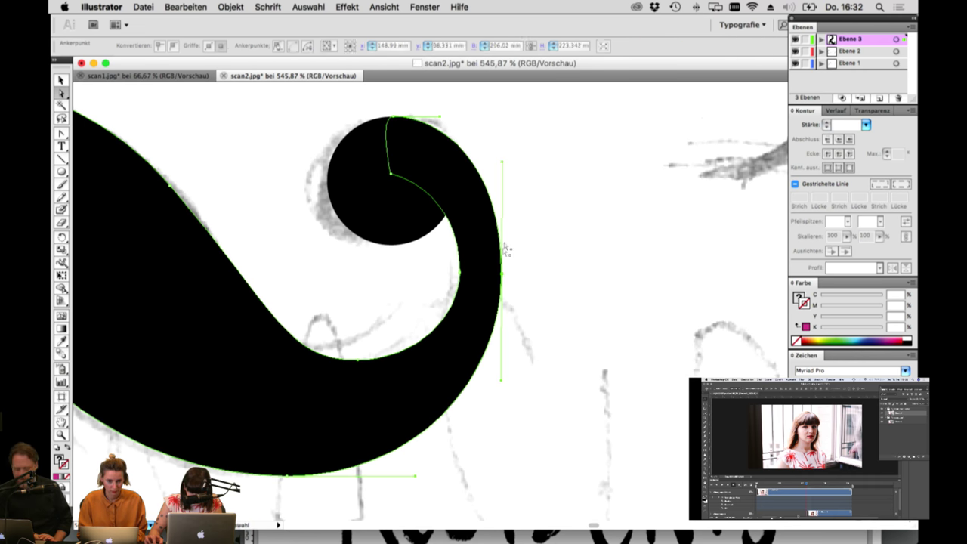
{"action": "left_click_drag", "start_coordinate": [502, 164], "coordinate": [503, 167]}
{"action": "left_click", "coordinate": [517, 290]}
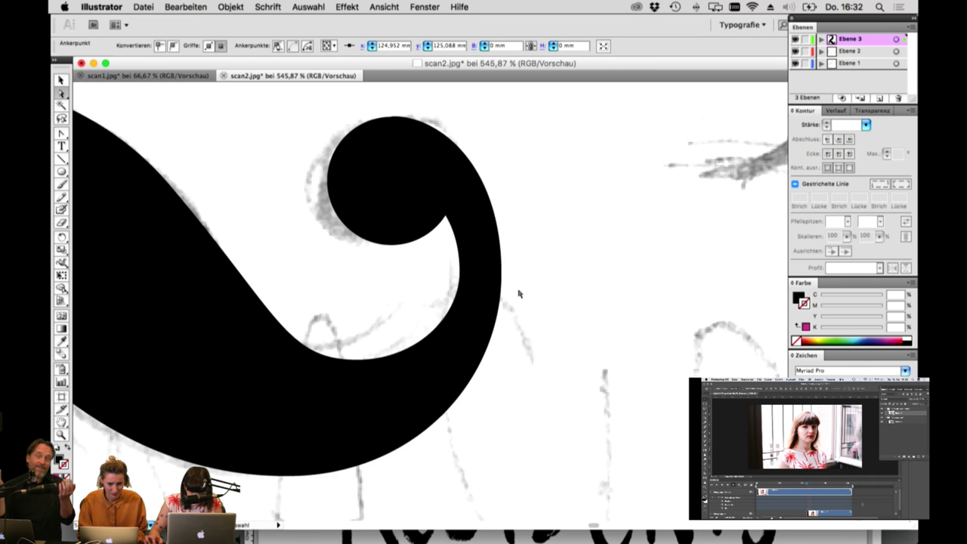
Step: Undo the last anchor point and handle adjustments on the 2's tail
{"action": "left_click", "coordinate": [499, 287]}
{"action": "key", "text": "super+z"}
{"action": "key", "text": "super+z"}
{"action": "key", "text": "super+z"}
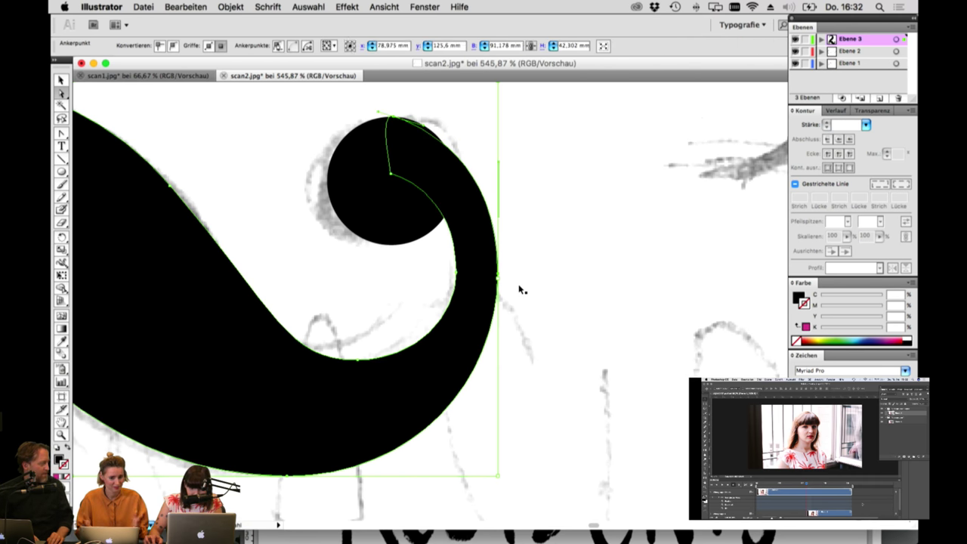
{"action": "key", "text": "super+z"}
Step: Lock the sketch layer Ebene 1 and make Ebene 3 the active layer
{"action": "left_click", "coordinate": [529, 290]}
{"action": "key", "text": "super+1"}
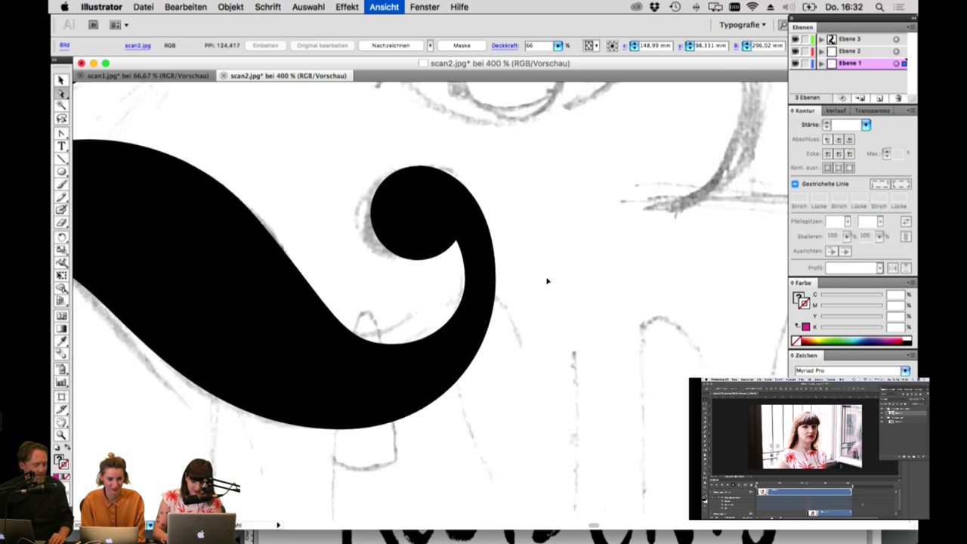
{"action": "key", "text": "super+minus"}
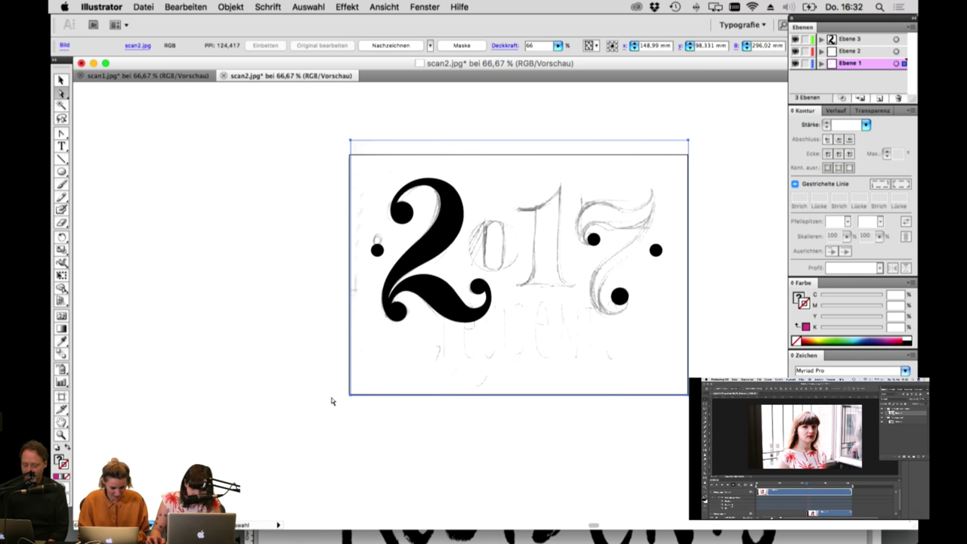
{"action": "left_click", "coordinate": [810, 63]}
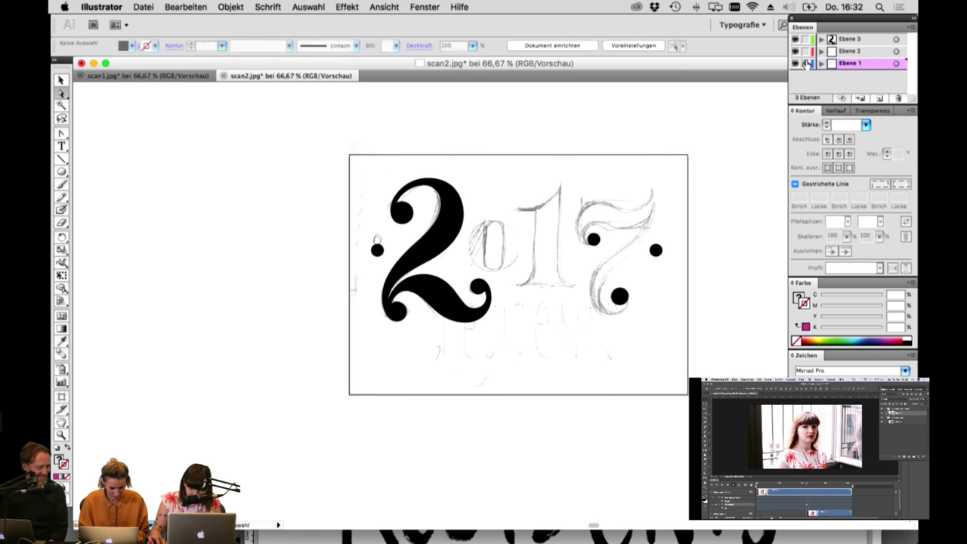
{"action": "left_click", "coordinate": [870, 41]}
Step: Draw a circle about 49 mm in diameter over the sketched 0 and remove its fill
{"action": "left_click", "coordinate": [63, 435]}
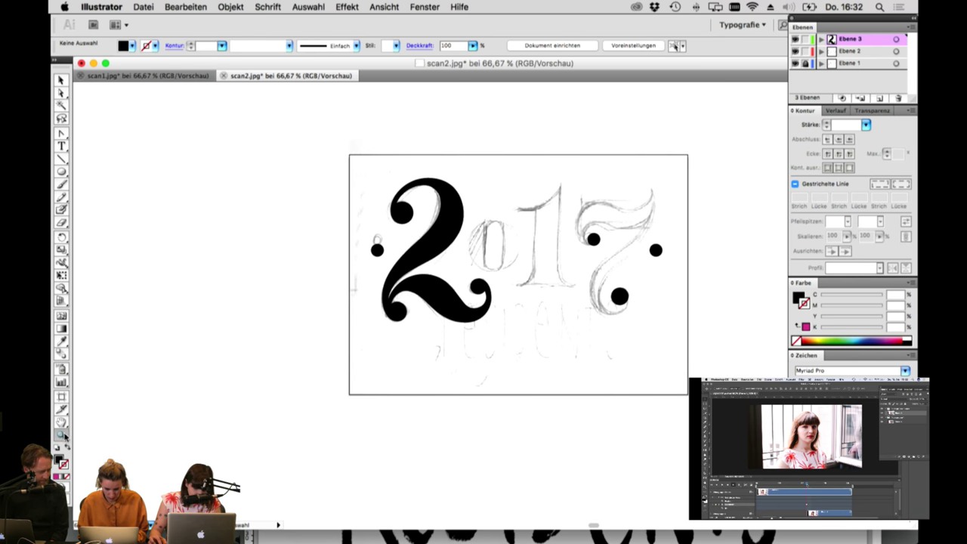
{"action": "left_click_drag", "start_coordinate": [332, 153], "coordinate": [697, 417]}
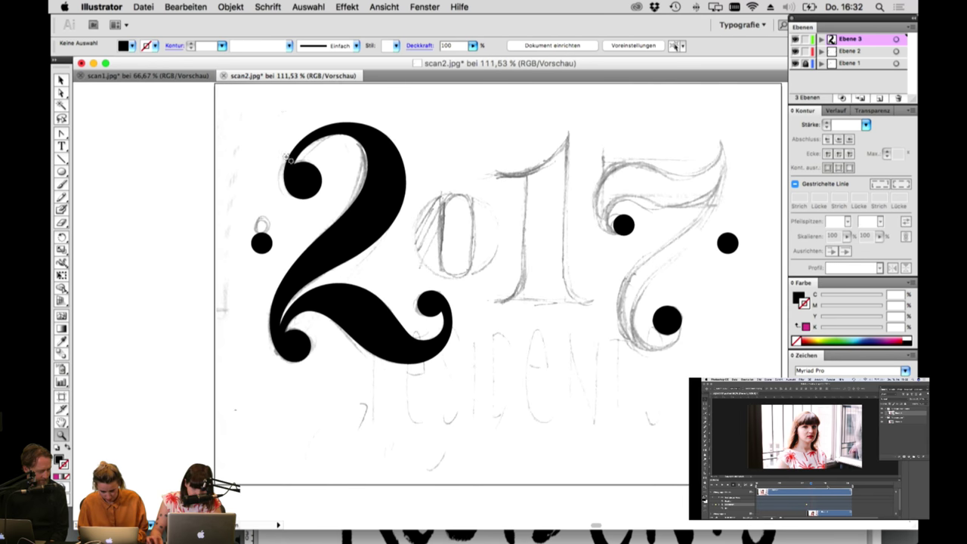
{"action": "left_click_drag", "start_coordinate": [257, 104], "coordinate": [651, 416]}
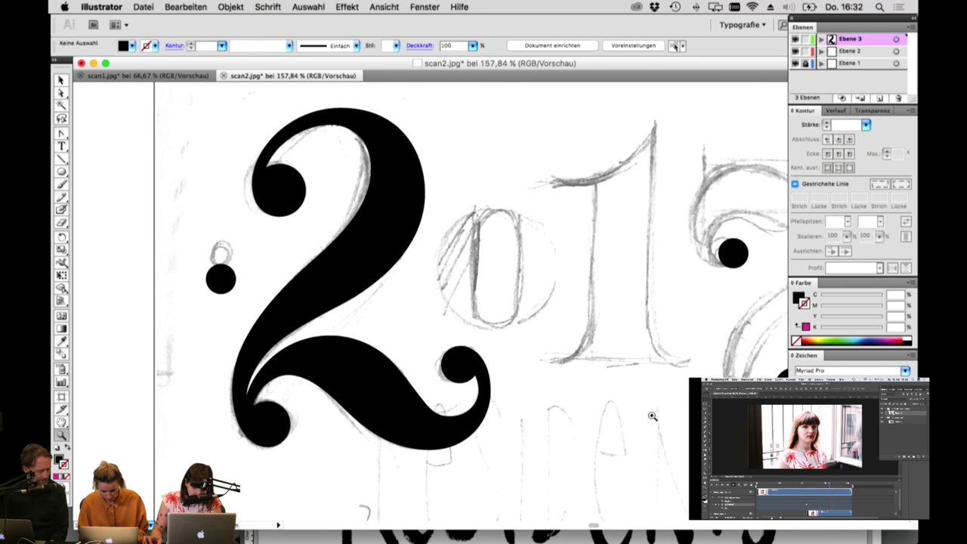
{"action": "left_click", "coordinate": [63, 172]}
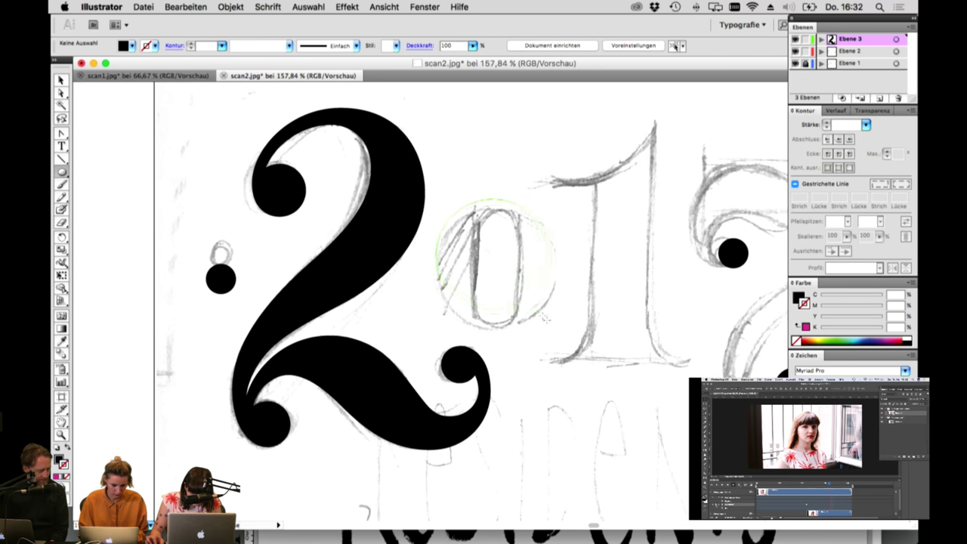
{"action": "mouse_move", "coordinate": [544, 318]}
{"action": "left_mouse_down"}
{"action": "mouse_move", "coordinate": [563, 332]}
{"action": "mouse_move", "coordinate": [546, 333]}
{"action": "left_mouse_up"}
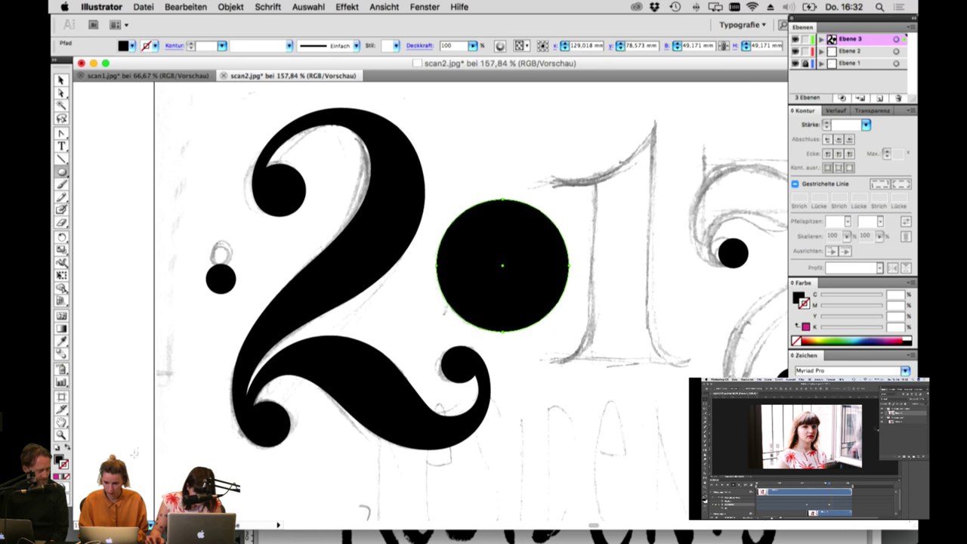
{"action": "left_click", "coordinate": [66, 476]}
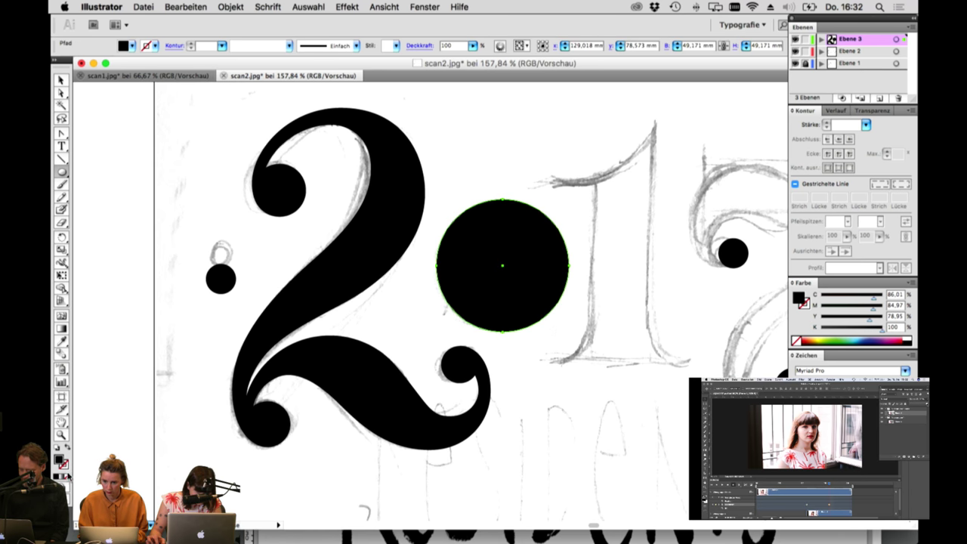
{"action": "left_click", "coordinate": [68, 477]}
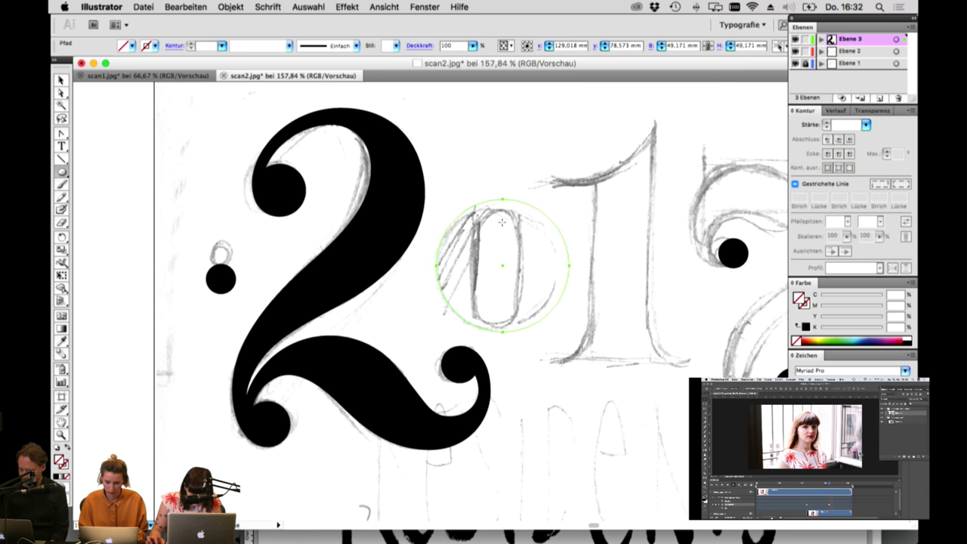
Step: Draw an ellipse for the 0's counter and fit it to the sketched inner outline, about 16.5 mm wide and 41 mm tall
{"action": "left_click_drag", "start_coordinate": [480, 213], "coordinate": [522, 324]}
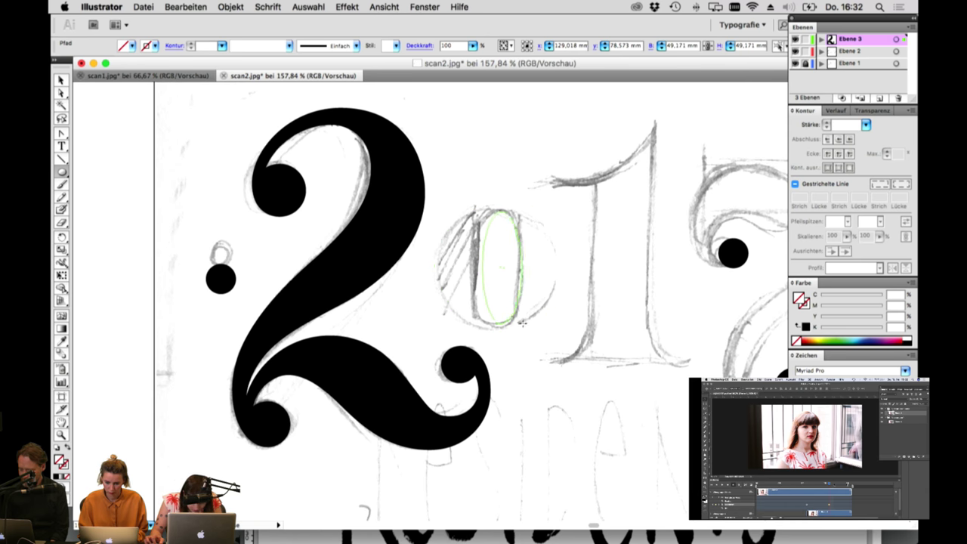
{"action": "left_click", "coordinate": [63, 434]}
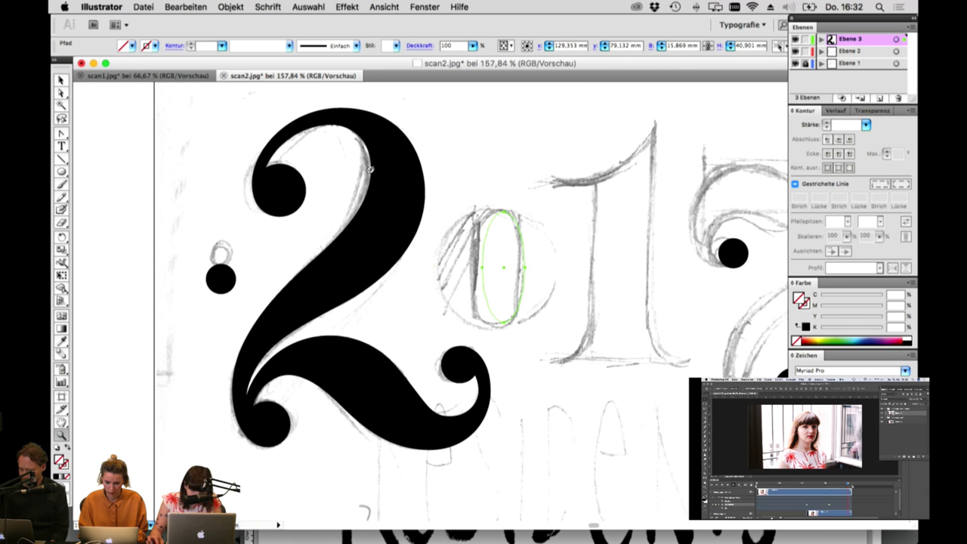
{"action": "left_click_drag", "start_coordinate": [371, 169], "coordinate": [622, 393]}
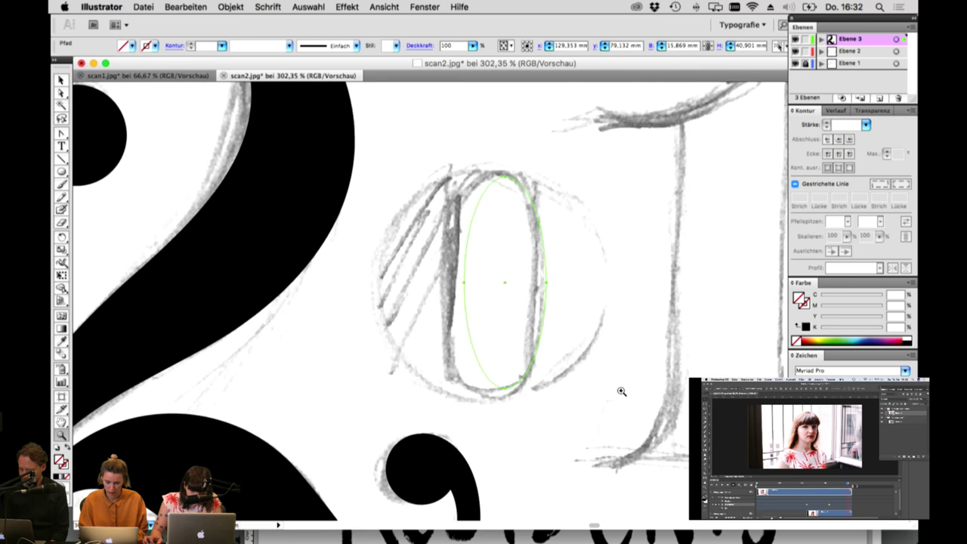
{"action": "left_click", "coordinate": [62, 93]}
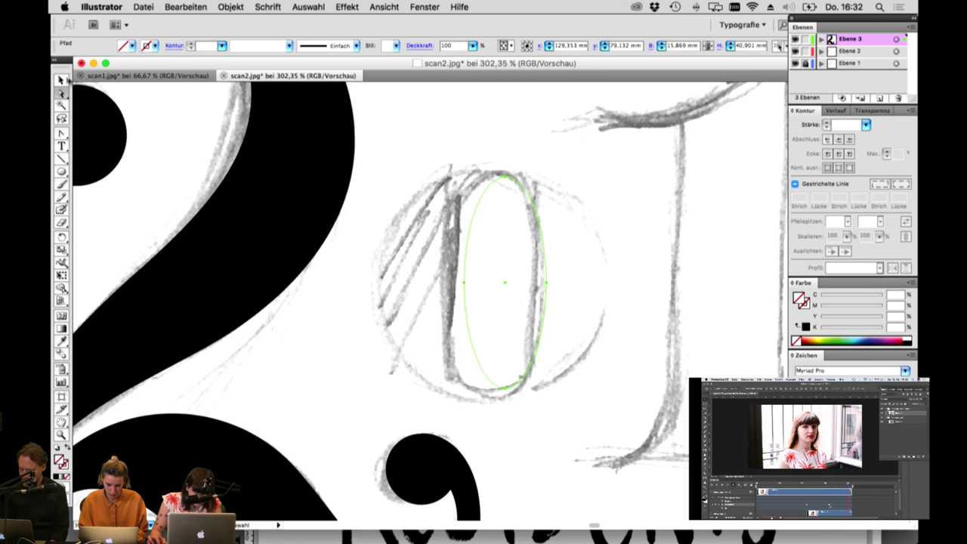
{"action": "left_click", "coordinate": [61, 79]}
{"action": "left_click_drag", "start_coordinate": [480, 200], "coordinate": [465, 195]}
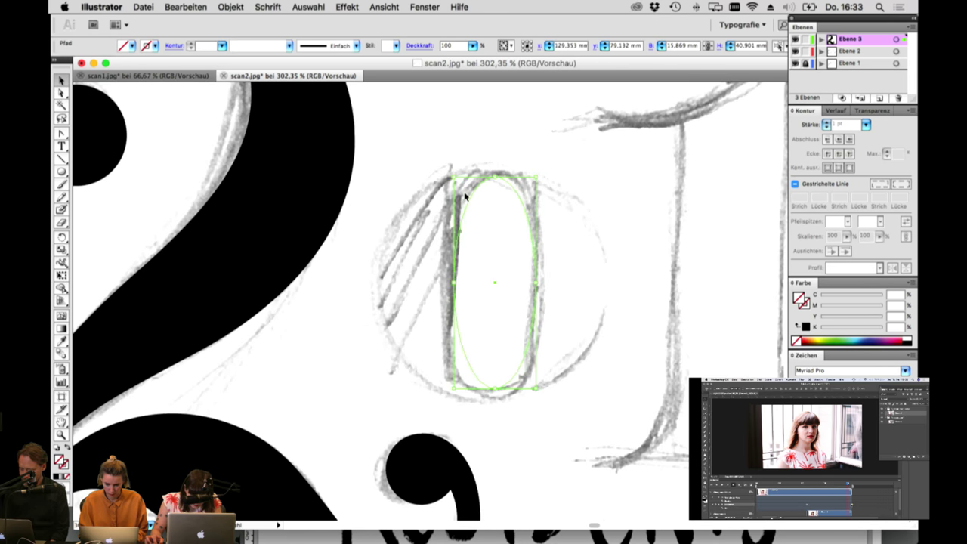
{"action": "left_click_drag", "start_coordinate": [535, 283], "coordinate": [540, 283]}
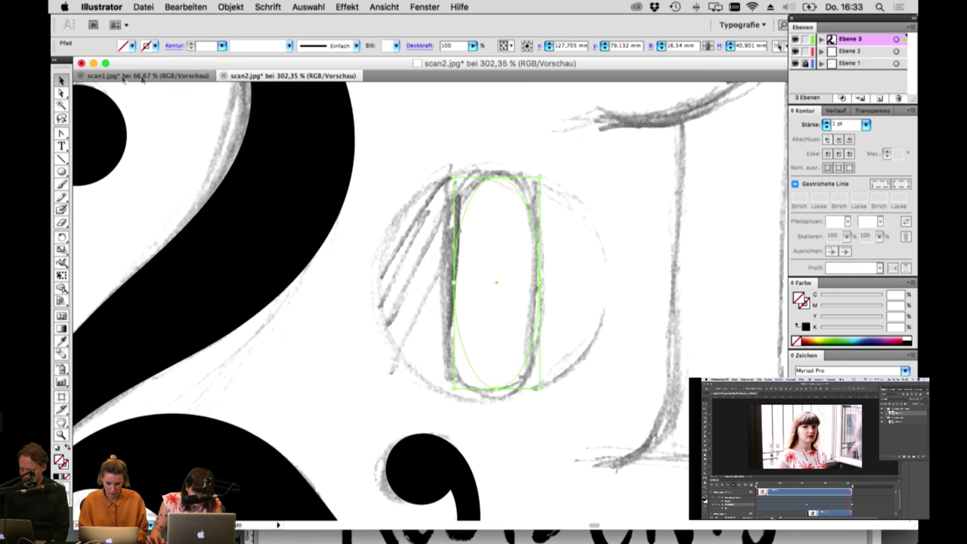
Step: Lengthen the horizontal handles at the top and bottom anchors of the 0's counter to match the sketch's rounder ends
{"action": "left_click", "coordinate": [61, 92]}
{"action": "left_click", "coordinate": [497, 176]}
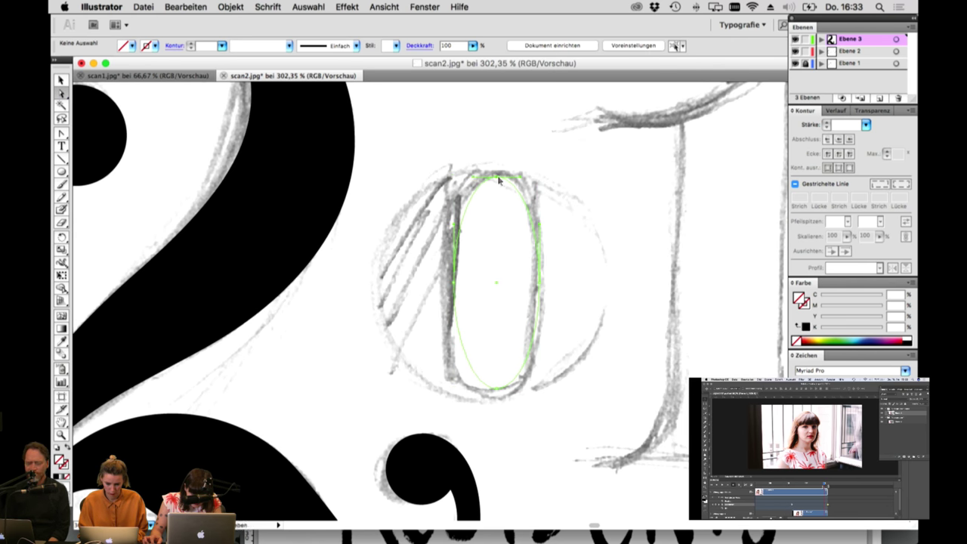
{"action": "left_click_drag", "start_coordinate": [473, 177], "coordinate": [530, 179]}
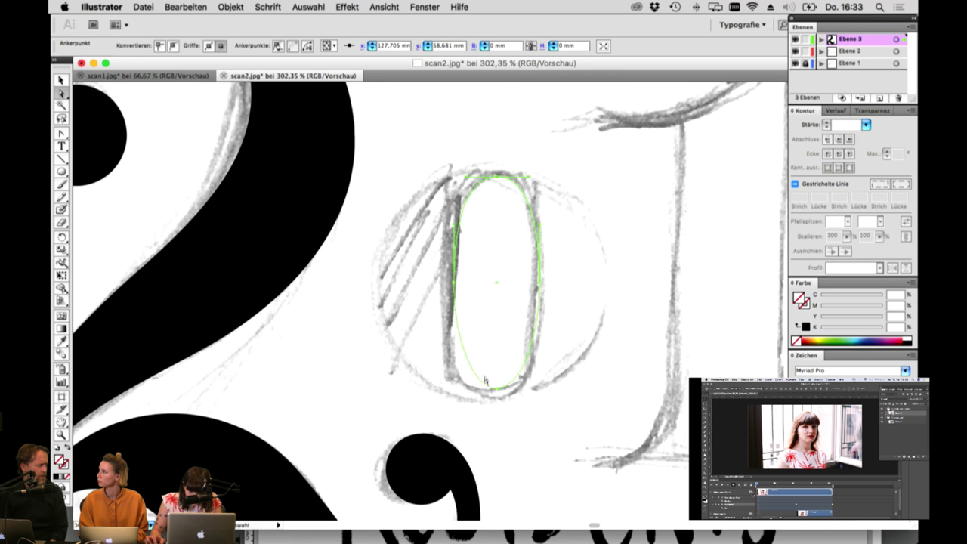
{"action": "key", "text": "Delete"}
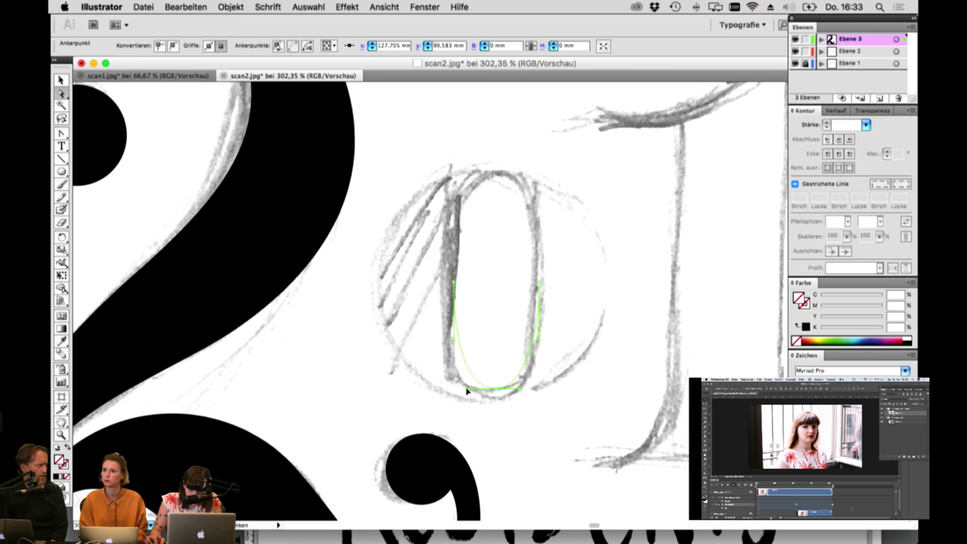
{"action": "key", "text": "super+z"}
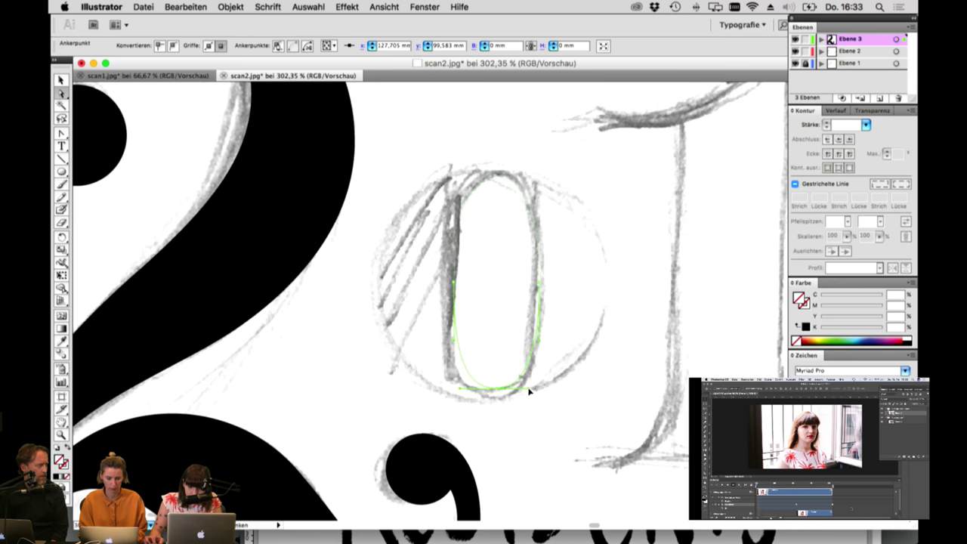
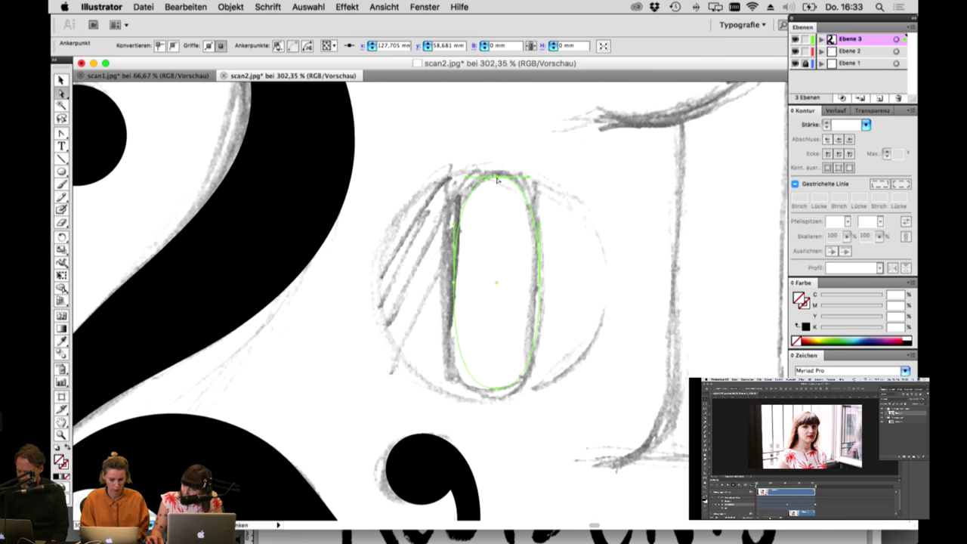
{"action": "left_click_drag", "start_coordinate": [496, 179], "coordinate": [497, 180]}
{"action": "key", "text": "super+z"}
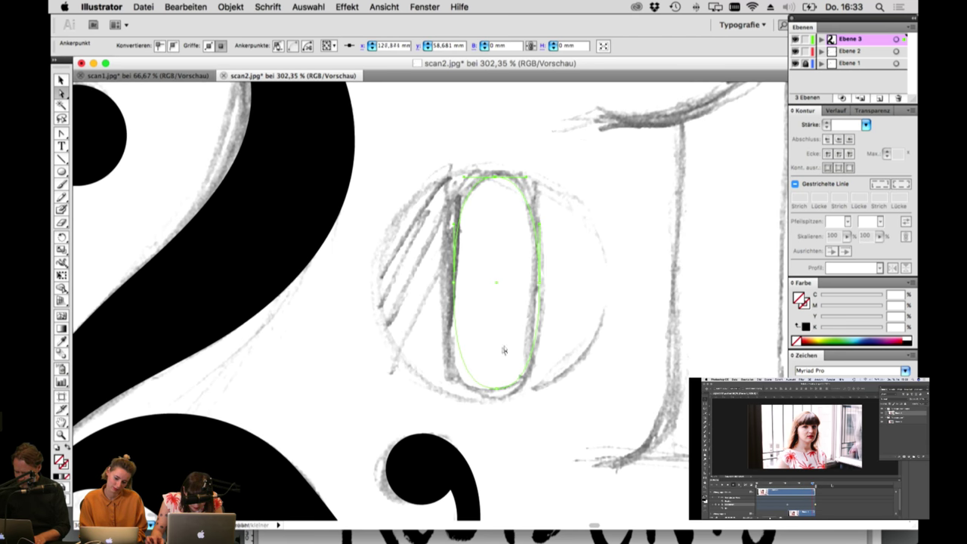
{"action": "left_click_drag", "start_coordinate": [461, 389], "coordinate": [456, 390]}
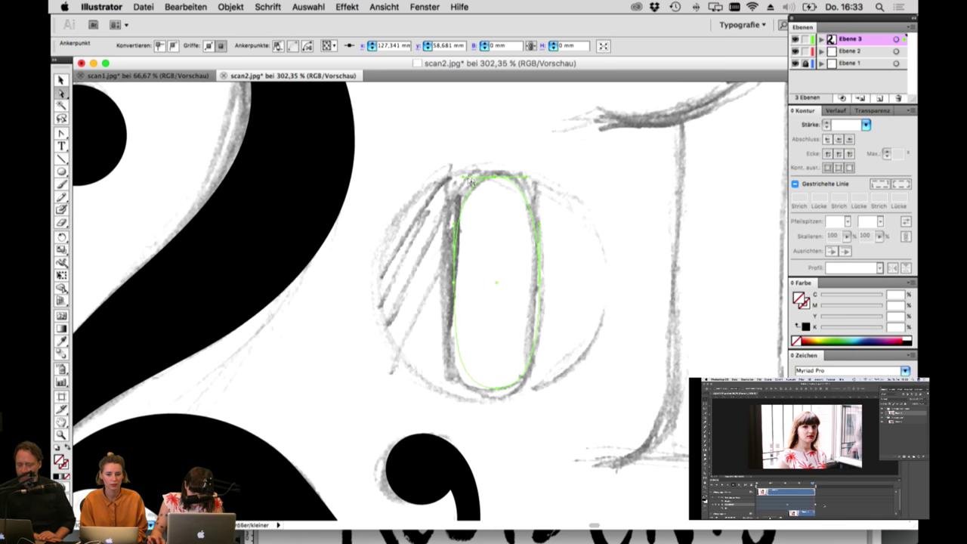
{"action": "key", "text": "Delete"}
{"action": "key", "text": "super+z"}
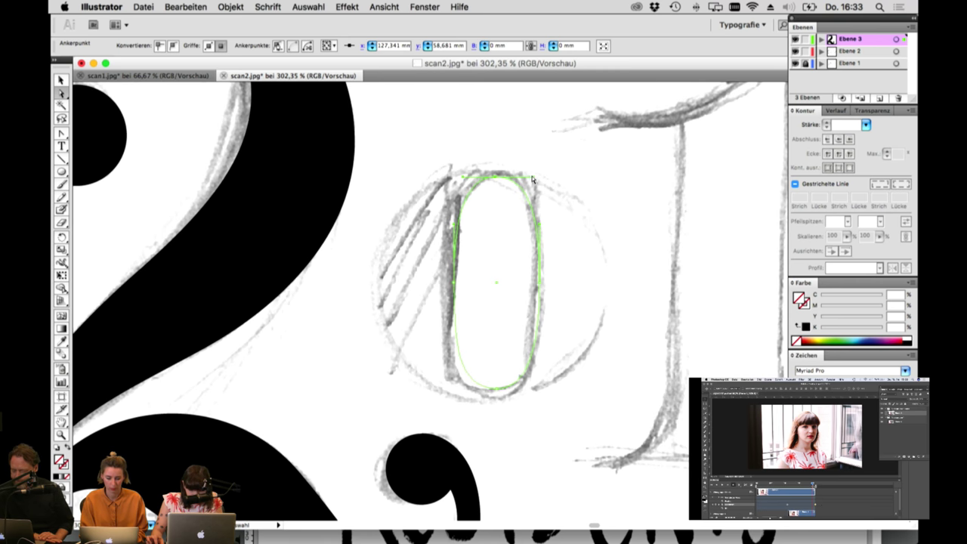
Step: Delete the extra circle on Ebene 2 that lies around the 0's outer outline
{"action": "scroll", "coordinate": [532, 179], "scroll_direction": "down", "scroll_amount": 1}
{"action": "left_click", "coordinate": [61, 80]}
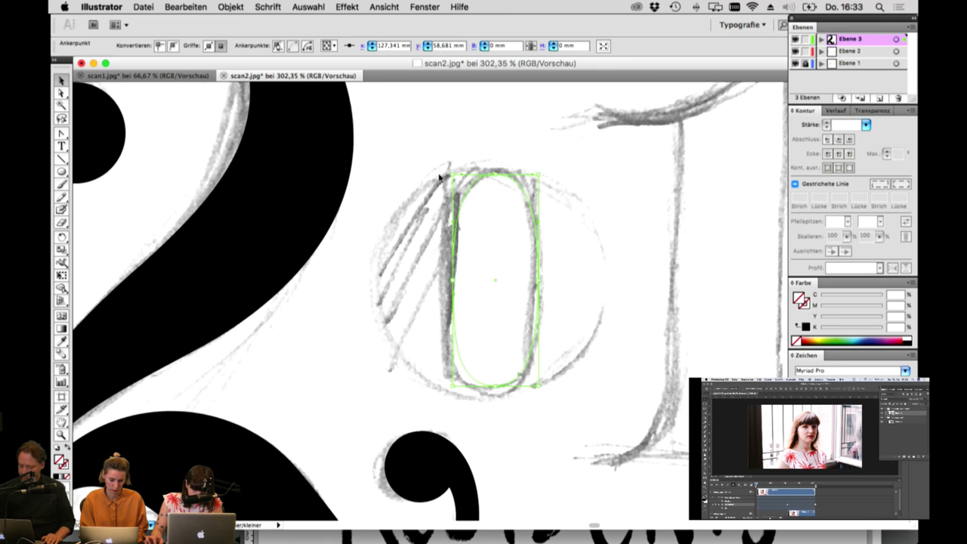
{"action": "left_click_drag", "start_coordinate": [418, 166], "coordinate": [488, 210]}
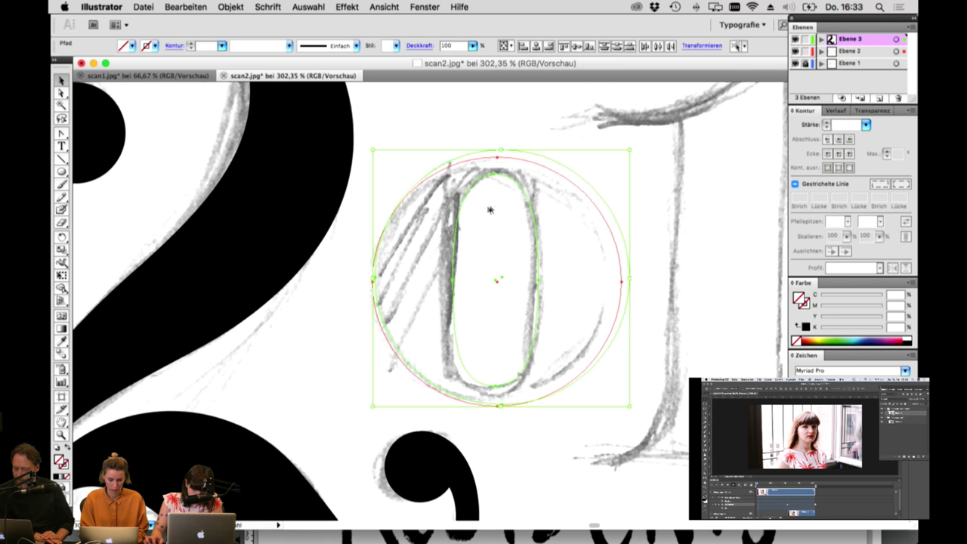
{"action": "left_click", "coordinate": [527, 134]}
{"action": "left_click", "coordinate": [528, 162]}
{"action": "key", "text": "Delete"}
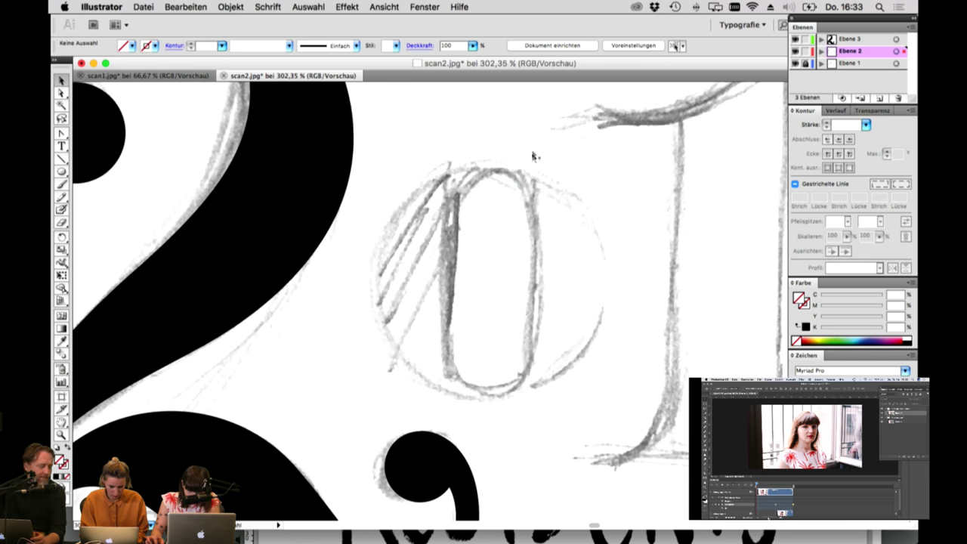
Step: Select the 0's outer circle and counter and align their centres horizontally and vertically
{"action": "left_click_drag", "start_coordinate": [533, 156], "coordinate": [557, 201]}
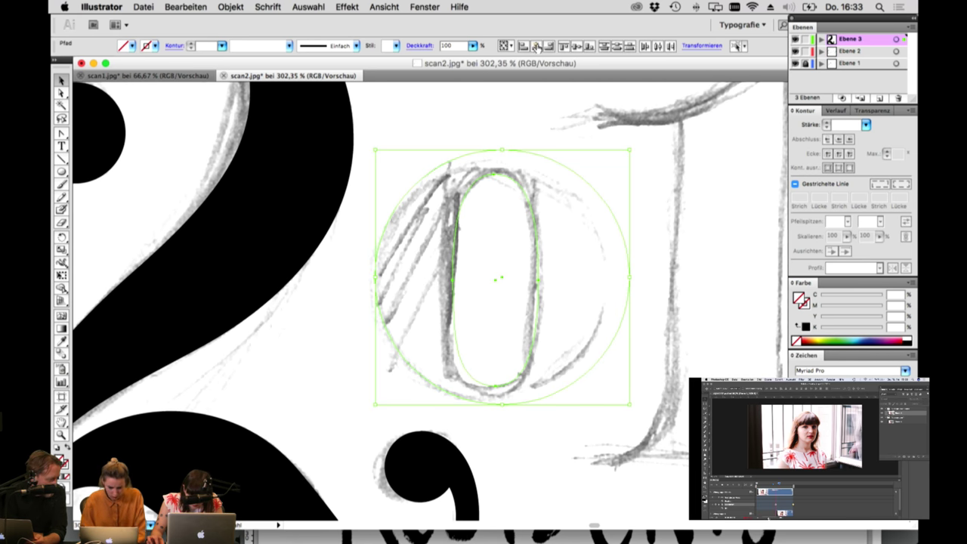
{"action": "left_click", "coordinate": [536, 45]}
{"action": "left_click", "coordinate": [577, 46]}
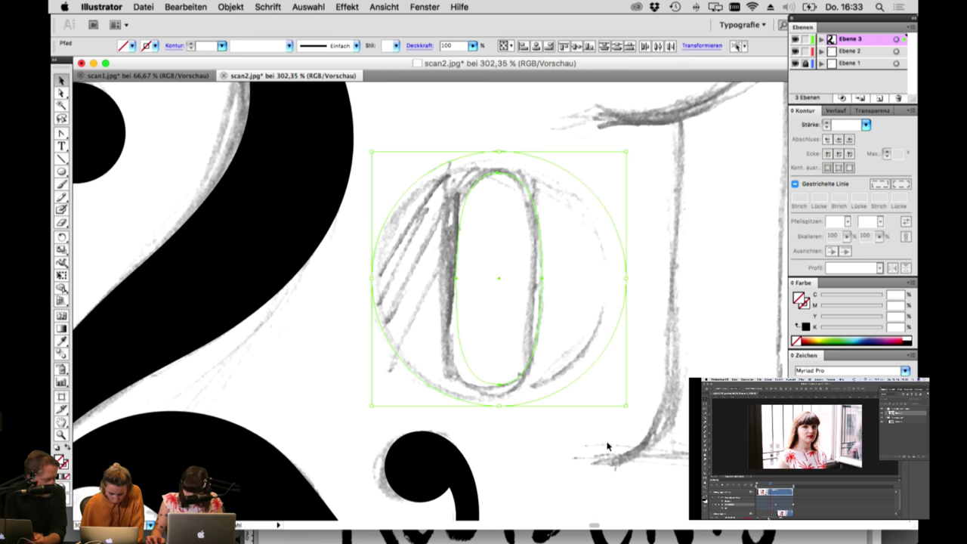
Step: Combine the 0's circle and counter into a compound path and fill it black
{"action": "key", "text": "super+8"}
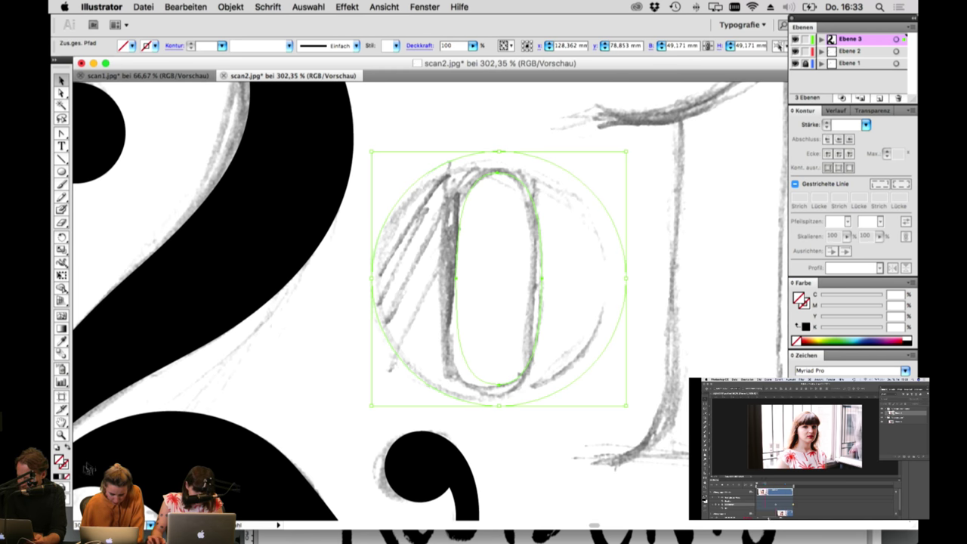
{"action": "key", "text": "comma"}
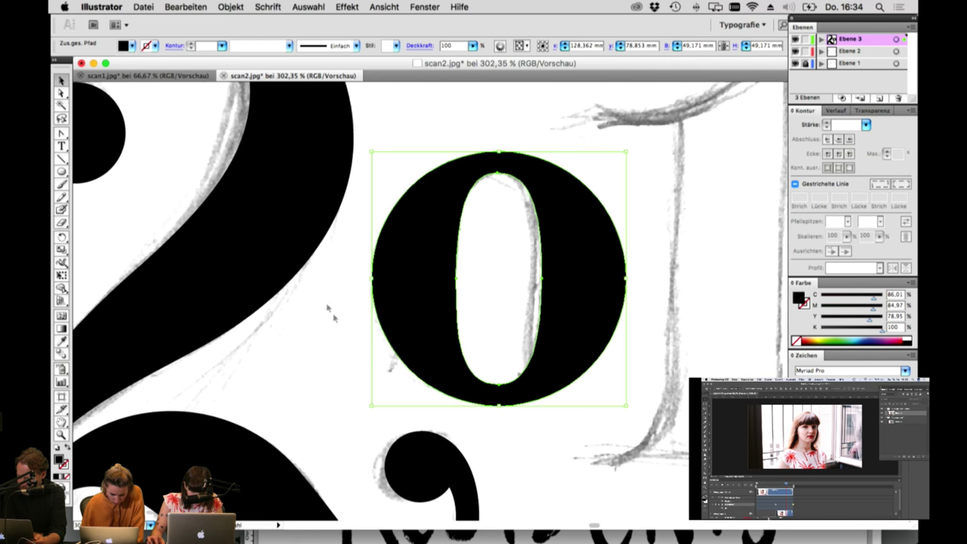
{"action": "left_click", "coordinate": [339, 363]}
Step: Move the counter's top and bottom anchors slightly outward to make the 0's opening taller
{"action": "left_click", "coordinate": [60, 93]}
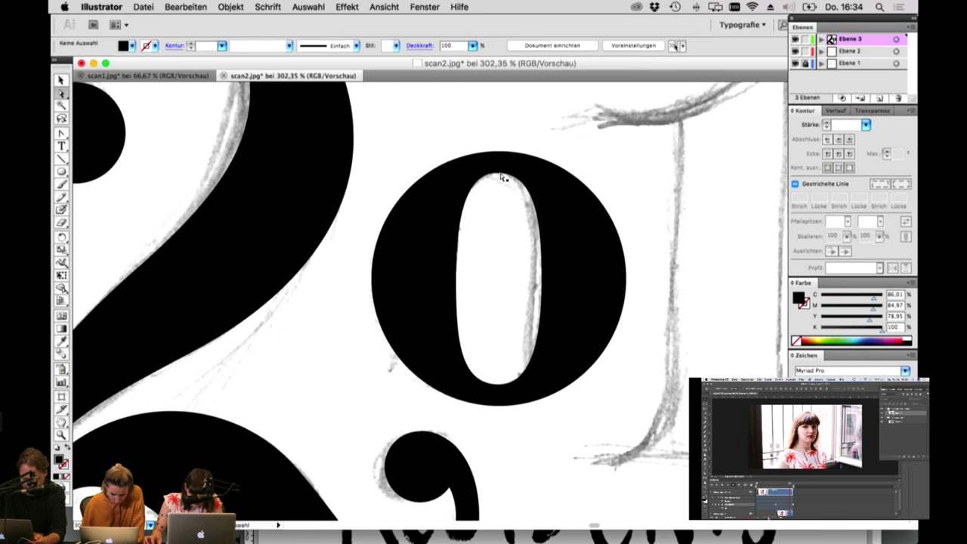
{"action": "left_click", "coordinate": [501, 177]}
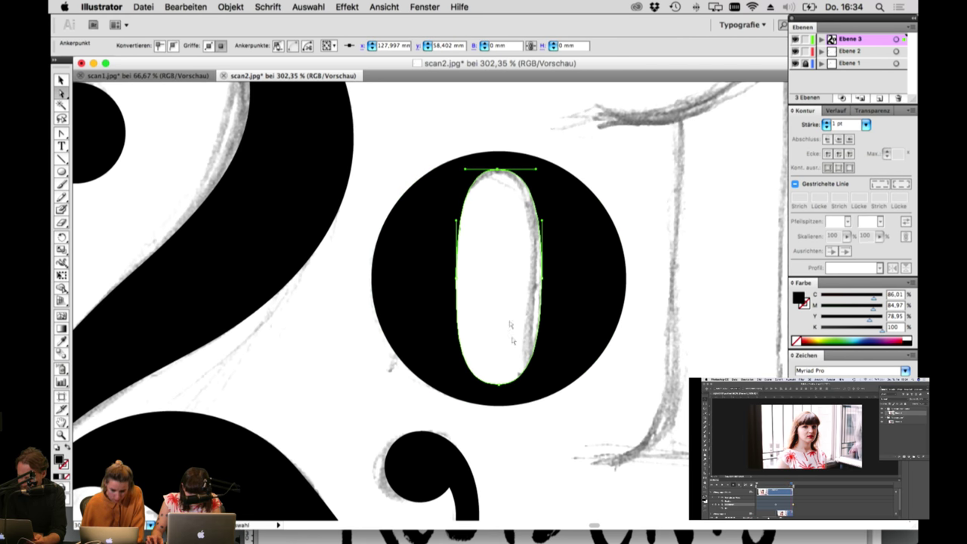
{"action": "left_click", "coordinate": [498, 264]}
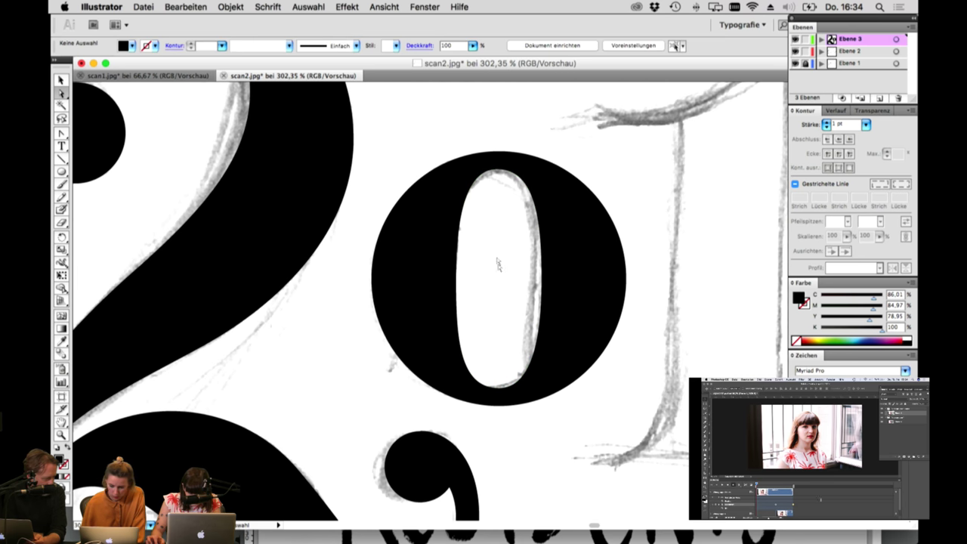
Step: Lengthen the vertical handles of the counter's left and right anchors evenly to straighten the 0's inner sides
{"action": "left_click", "coordinate": [458, 283]}
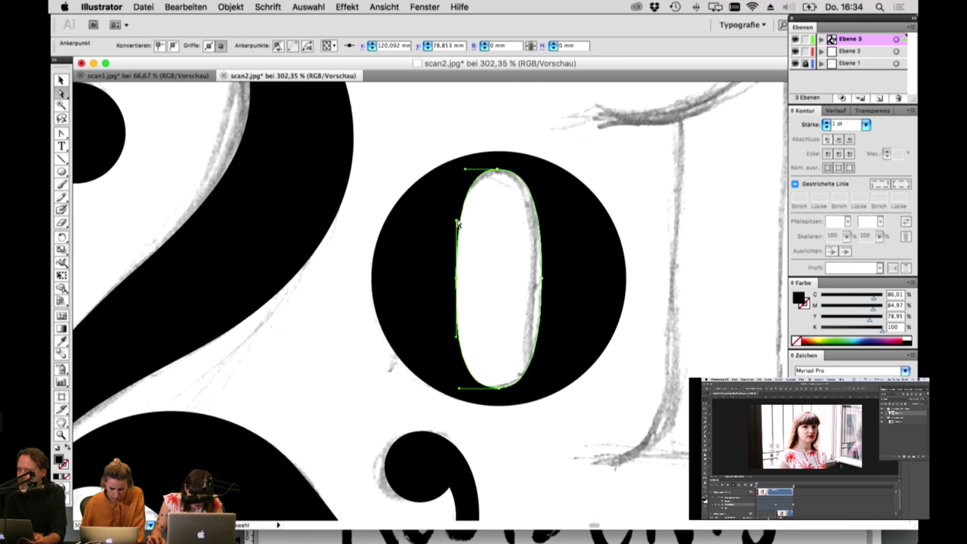
{"action": "left_click_drag", "start_coordinate": [457, 216], "coordinate": [456, 209]}
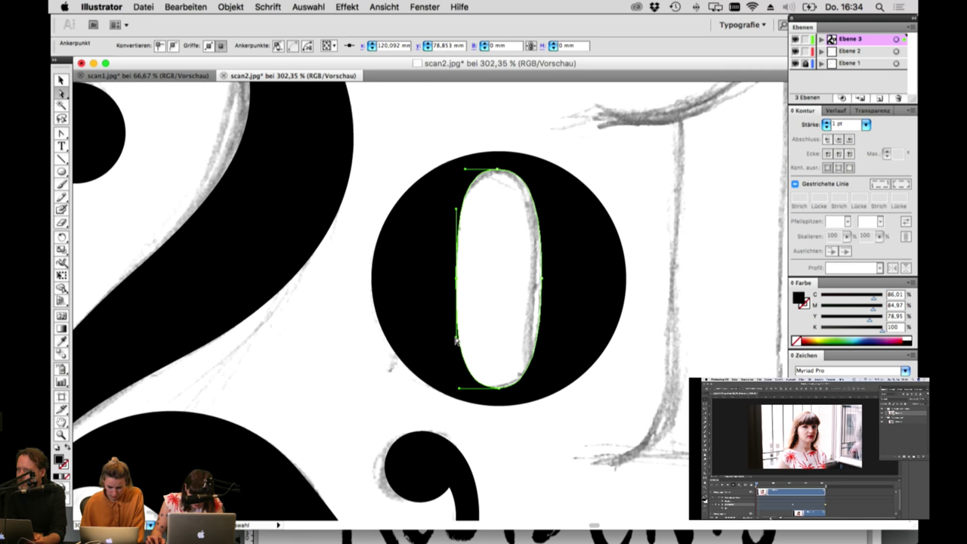
{"action": "left_click_drag", "start_coordinate": [456, 337], "coordinate": [456, 346]}
{"action": "left_click", "coordinate": [541, 281]}
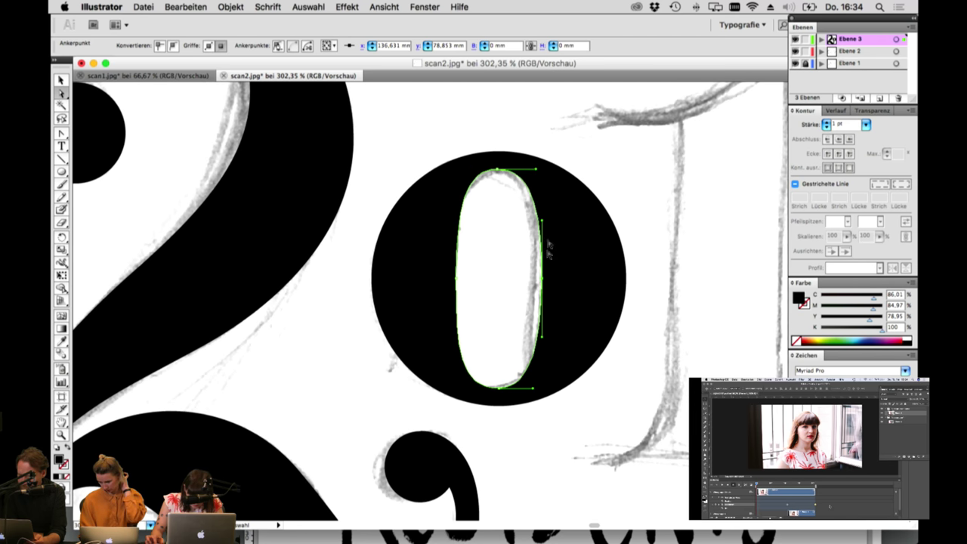
{"action": "left_click_drag", "start_coordinate": [543, 221], "coordinate": [541, 209]}
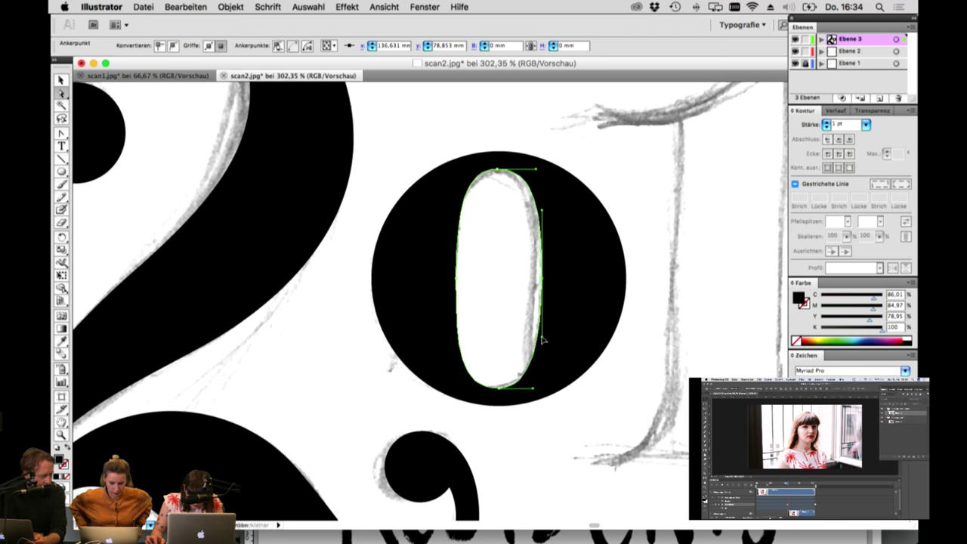
{"action": "left_click_drag", "start_coordinate": [541, 337], "coordinate": [542, 344]}
{"action": "left_click", "coordinate": [531, 310]}
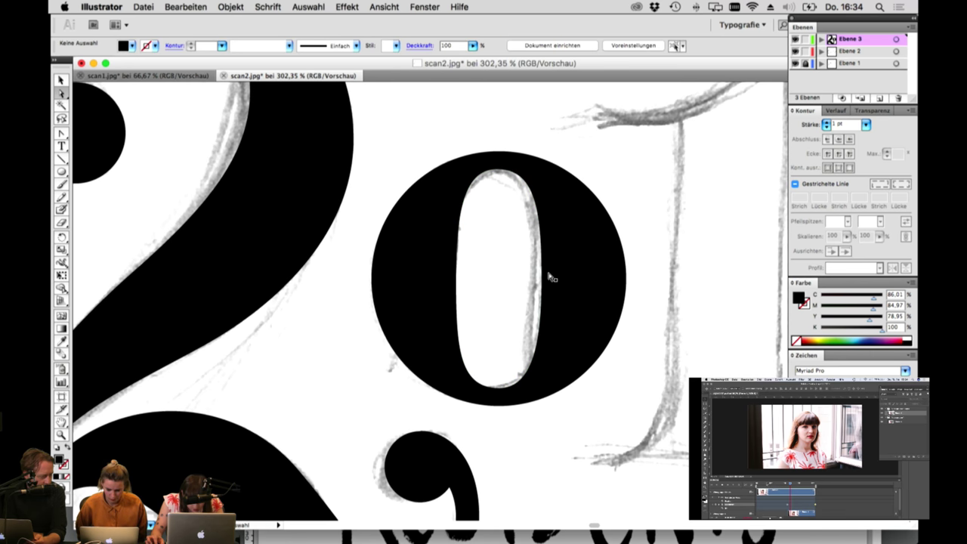
{"action": "left_click", "coordinate": [549, 277]}
{"action": "key", "text": "super+1"}
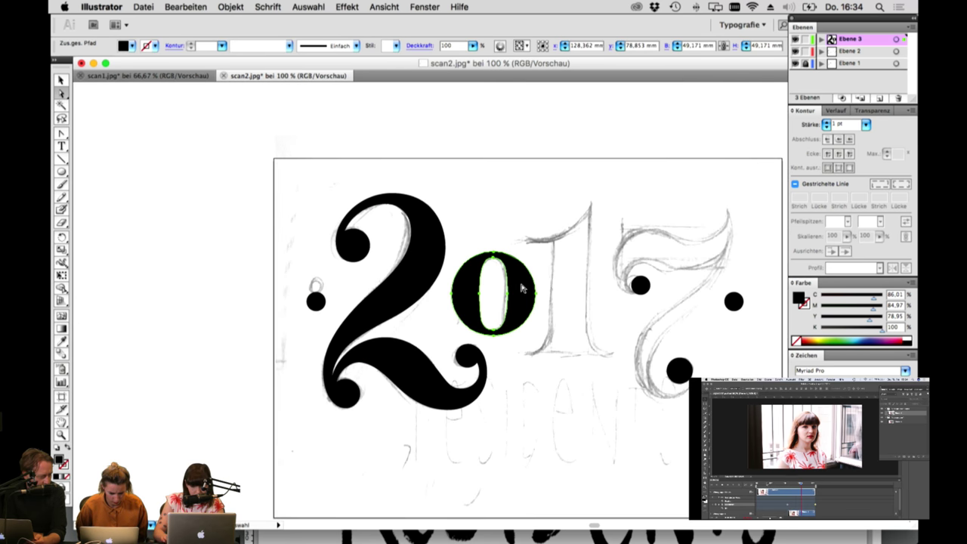
{"action": "left_click", "coordinate": [535, 363]}
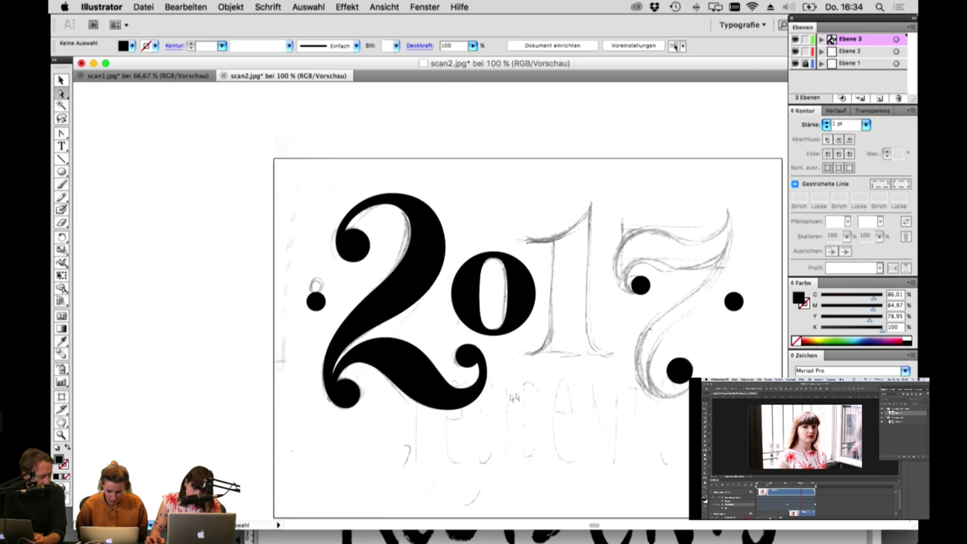
Step: Nudge the outer anchor of the 2's tail curl up slightly and shift the tail's lowest anchor left to about X 100 mm
{"action": "left_click", "coordinate": [61, 435]}
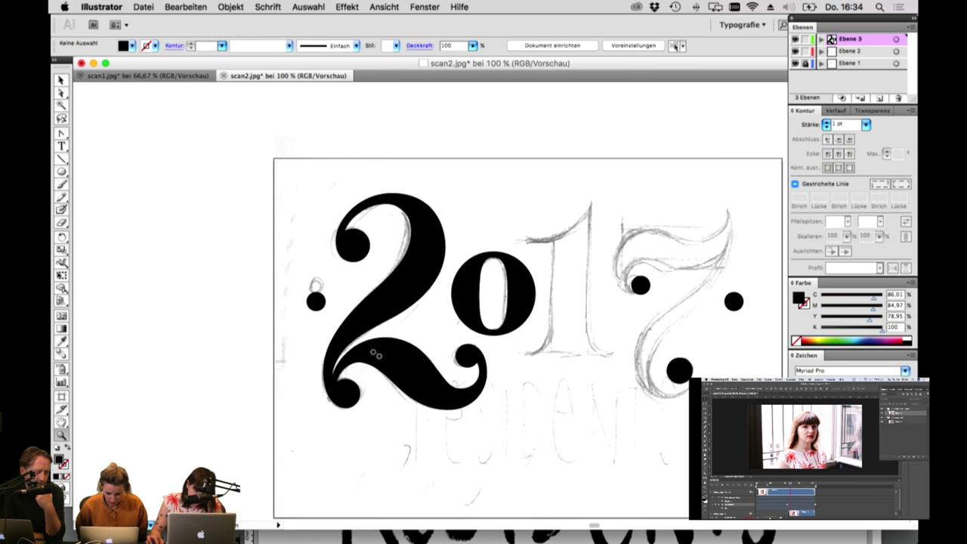
{"action": "mouse_move", "coordinate": [349, 326]}
{"action": "left_mouse_down"}
{"action": "mouse_move", "coordinate": [636, 518]}
{"action": "mouse_move", "coordinate": [629, 511]}
{"action": "left_mouse_up"}
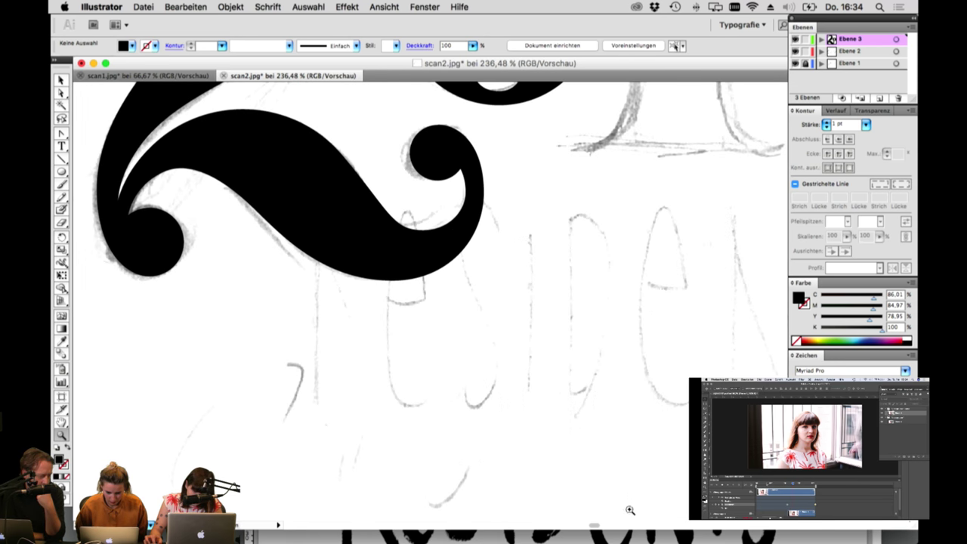
{"action": "left_click", "coordinate": [64, 94]}
{"action": "left_click", "coordinate": [486, 195]}
{"action": "left_click", "coordinate": [484, 194]}
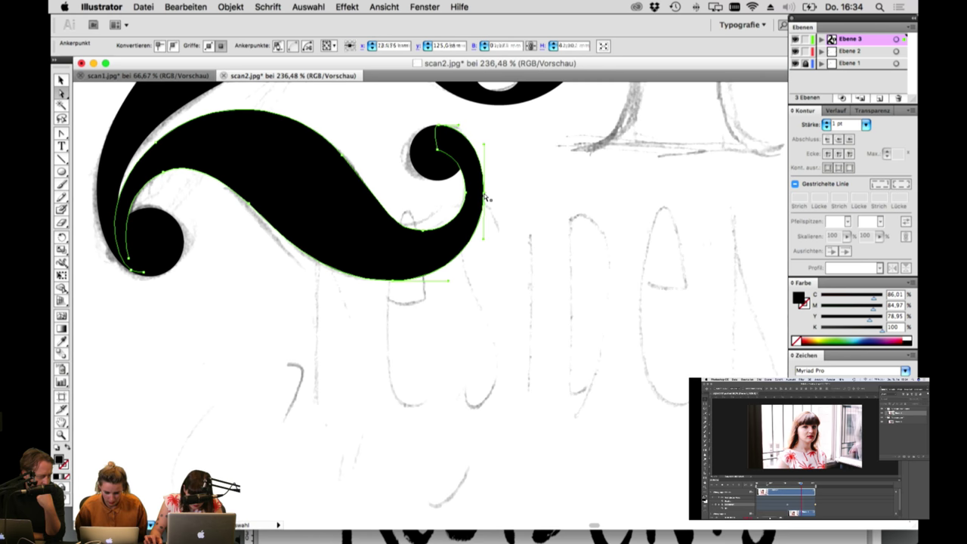
{"action": "left_click_drag", "start_coordinate": [484, 195], "coordinate": [484, 193]}
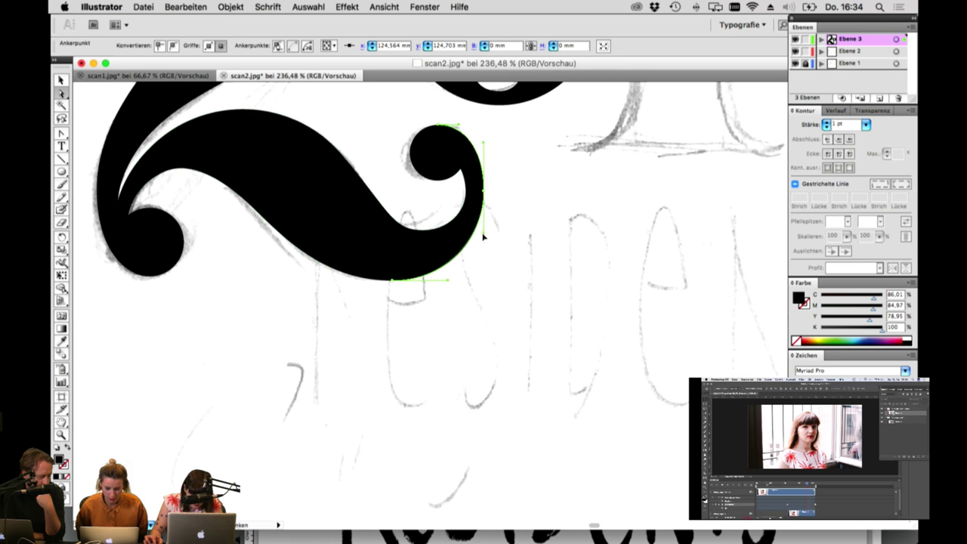
{"action": "left_click_drag", "start_coordinate": [393, 281], "coordinate": [384, 281]}
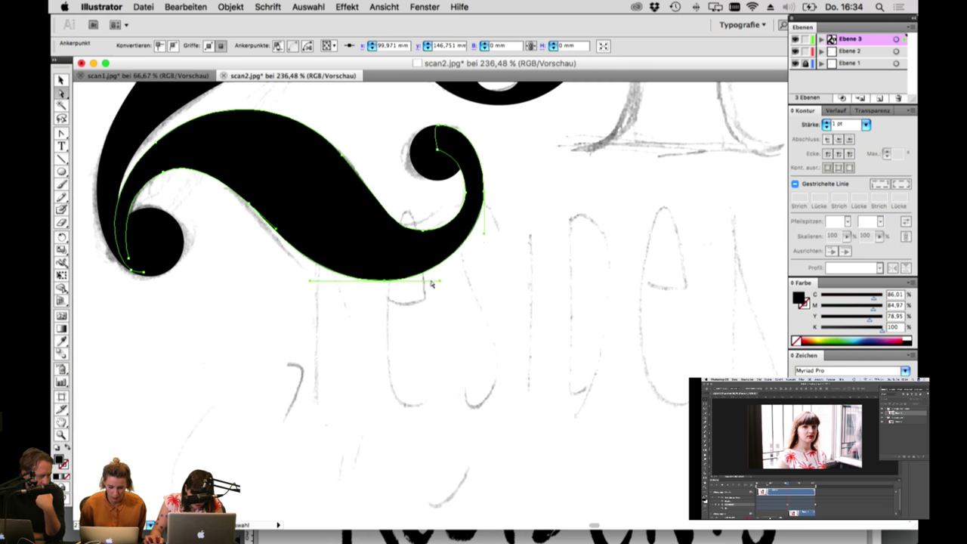
{"action": "left_click", "coordinate": [455, 285]}
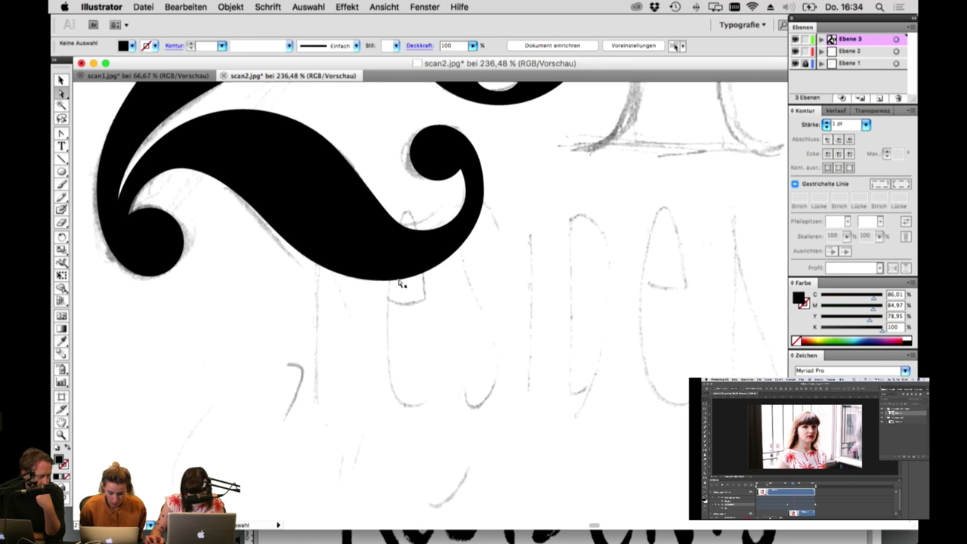
Step: Slightly lengthen the upper vertical handles of the outer and inner anchors on the 2's tail curl
{"action": "left_click", "coordinate": [476, 194]}
{"action": "left_click", "coordinate": [484, 194]}
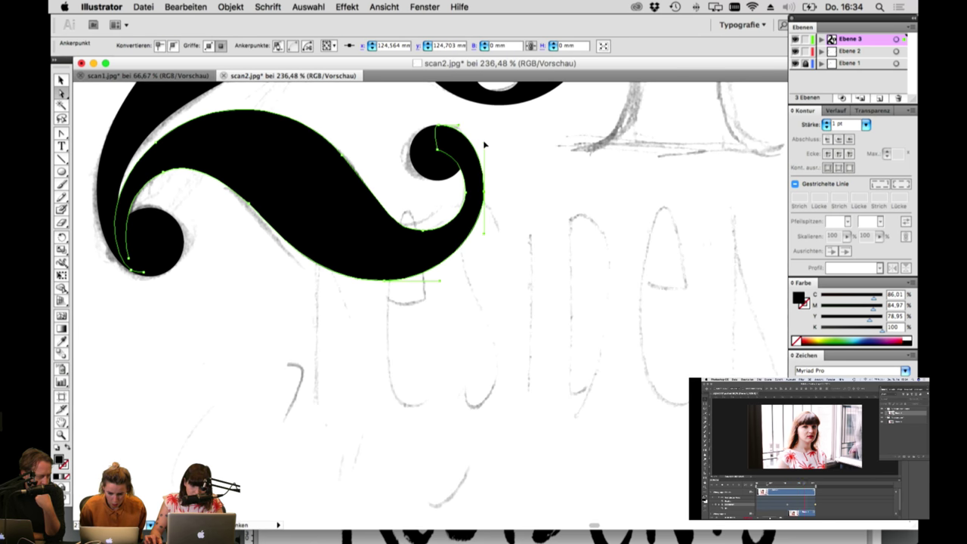
{"action": "left_click", "coordinate": [468, 195]}
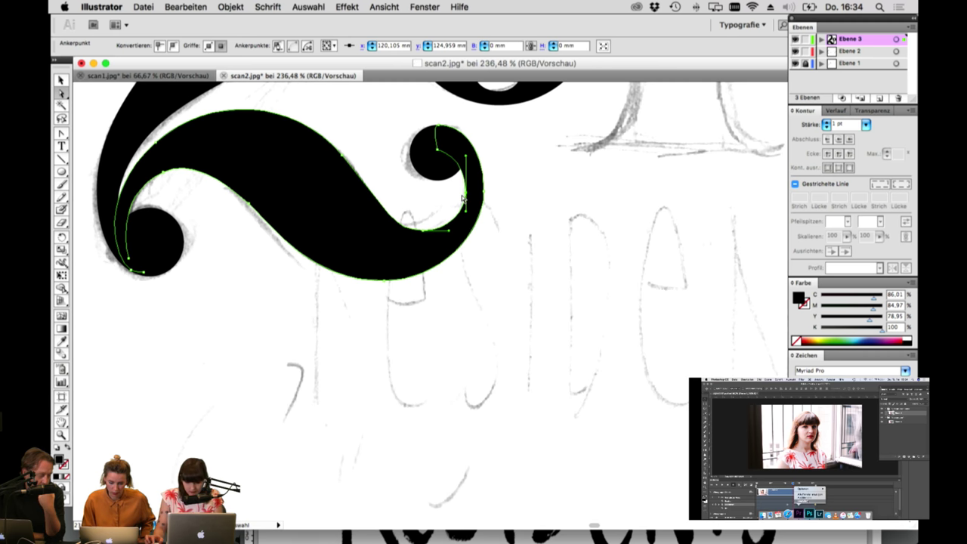
{"action": "left_click", "coordinate": [483, 192]}
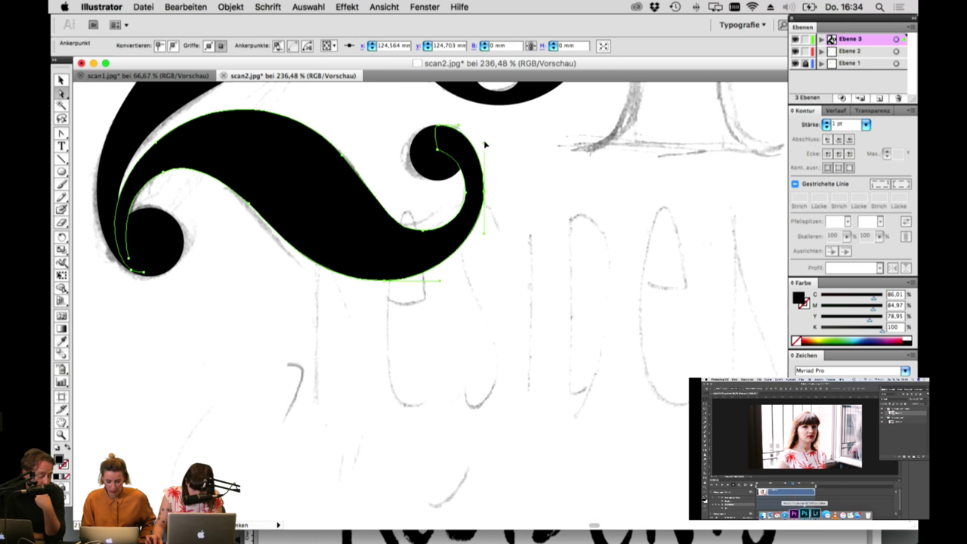
{"action": "left_click_drag", "start_coordinate": [485, 143], "coordinate": [484, 140]}
{"action": "left_click", "coordinate": [466, 193]}
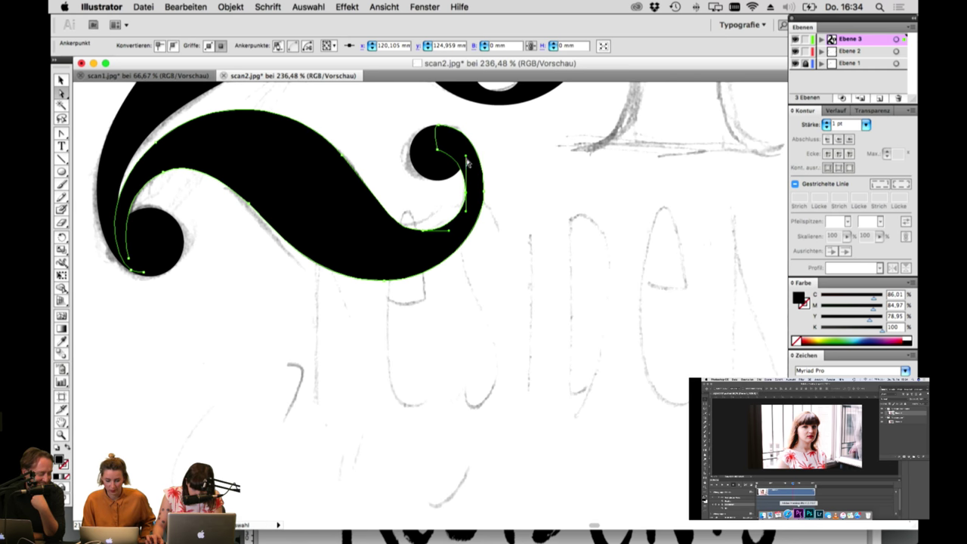
{"action": "left_click", "coordinate": [462, 172]}
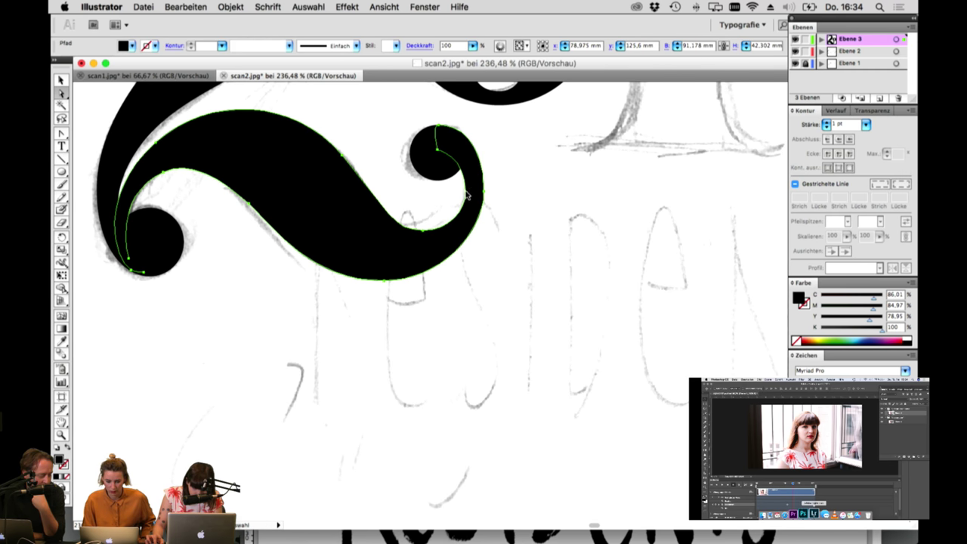
{"action": "left_click", "coordinate": [465, 192]}
{"action": "left_click", "coordinate": [512, 185]}
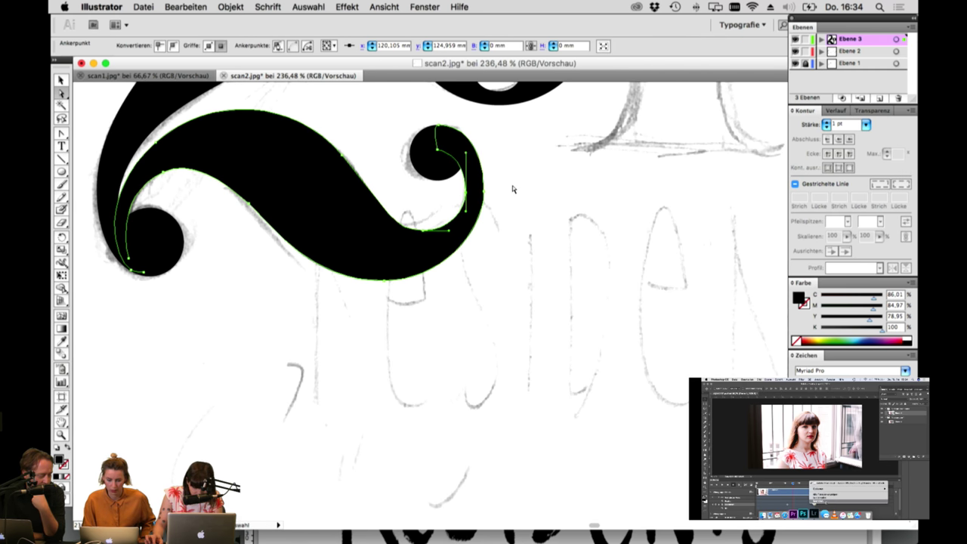
Step: Tilt the handles of the tail curl's outer anchor slightly so the lower one leans inward
{"action": "left_click", "coordinate": [484, 190]}
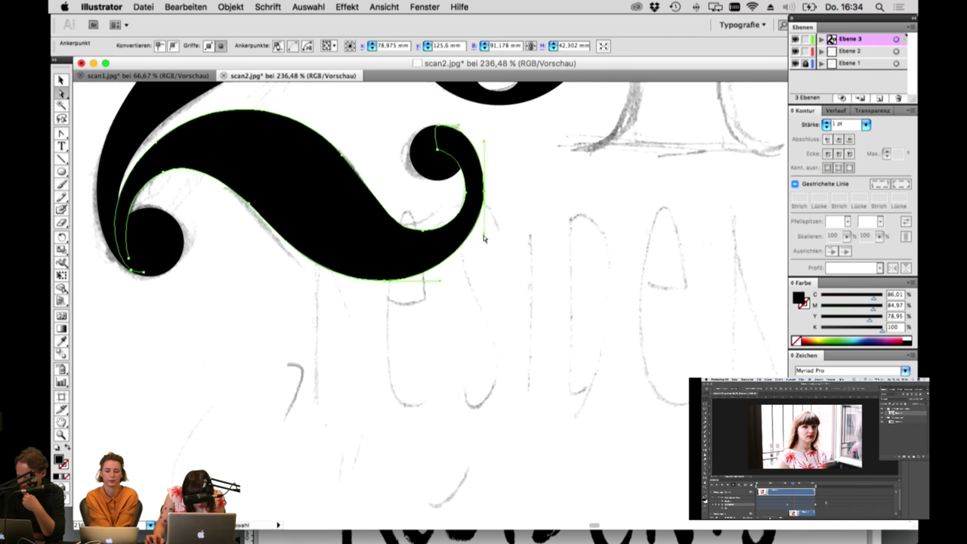
{"action": "left_click_drag", "start_coordinate": [486, 235], "coordinate": [483, 239]}
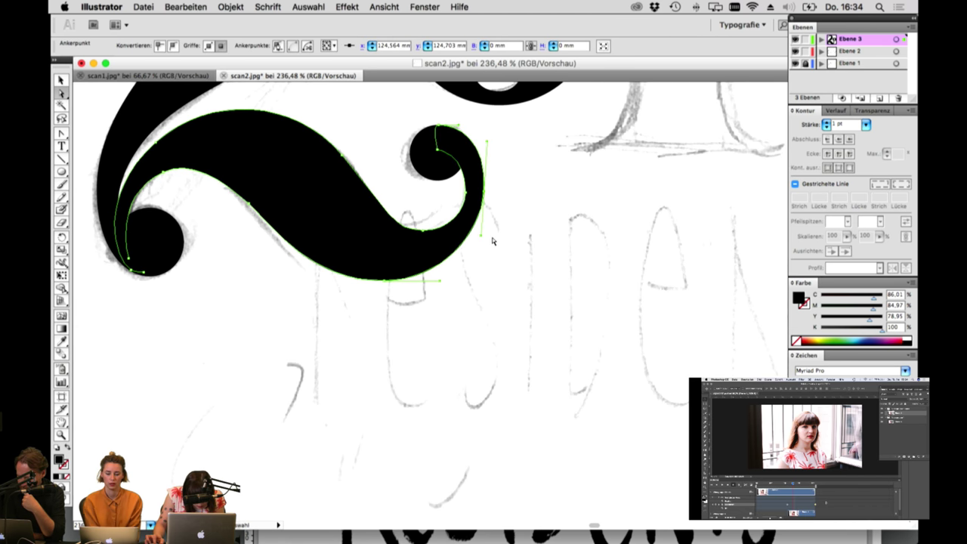
{"action": "left_click", "coordinate": [493, 240]}
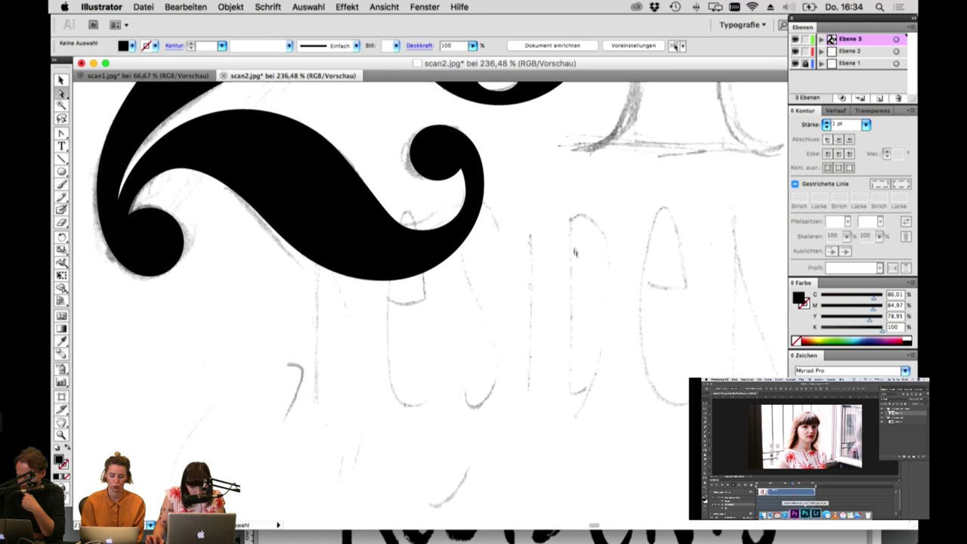
Step: Nudge the circle forming the 2's lower-left ball terminal slightly up and to the left
{"action": "left_click_drag", "start_coordinate": [573, 244], "coordinate": [620, 270]}
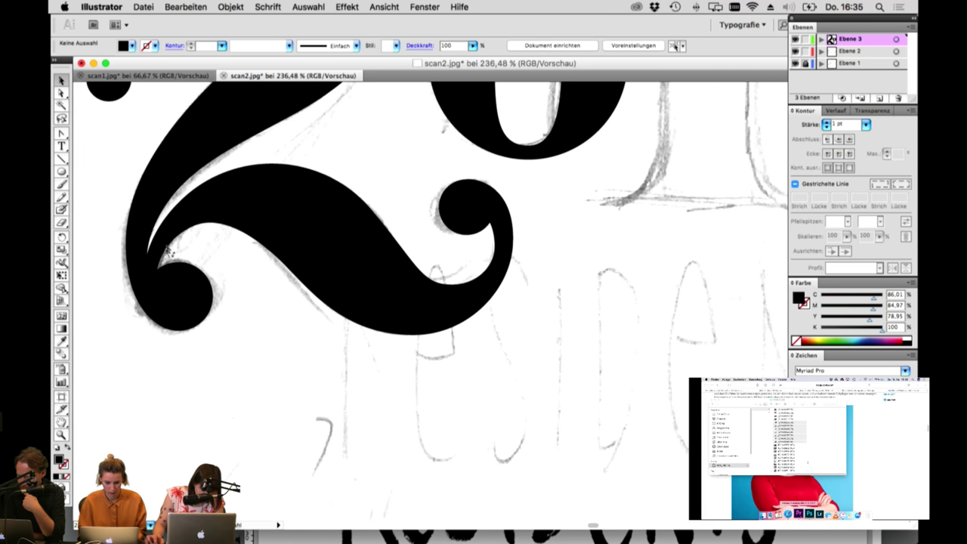
{"action": "left_click", "coordinate": [173, 285]}
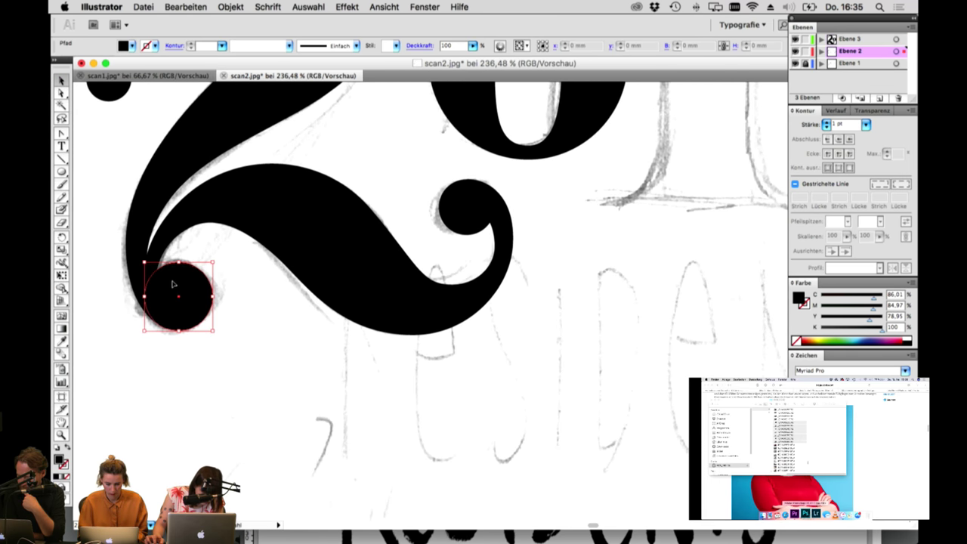
{"action": "left_click", "coordinate": [237, 300]}
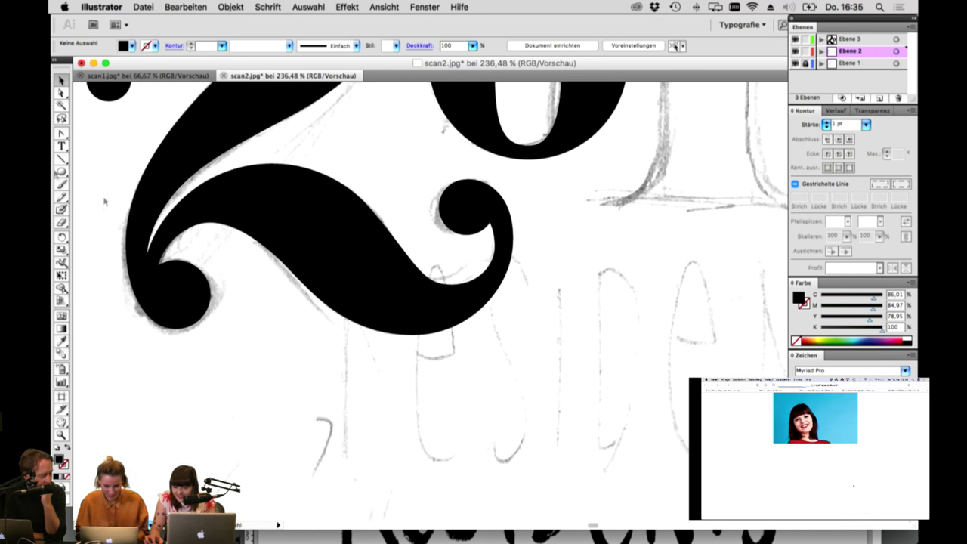
Step: Move the left anchor of the lower-left ball terminal inward to about X 33.9 mm, Y 138.1 mm
{"action": "left_click", "coordinate": [62, 92]}
{"action": "left_click", "coordinate": [176, 280]}
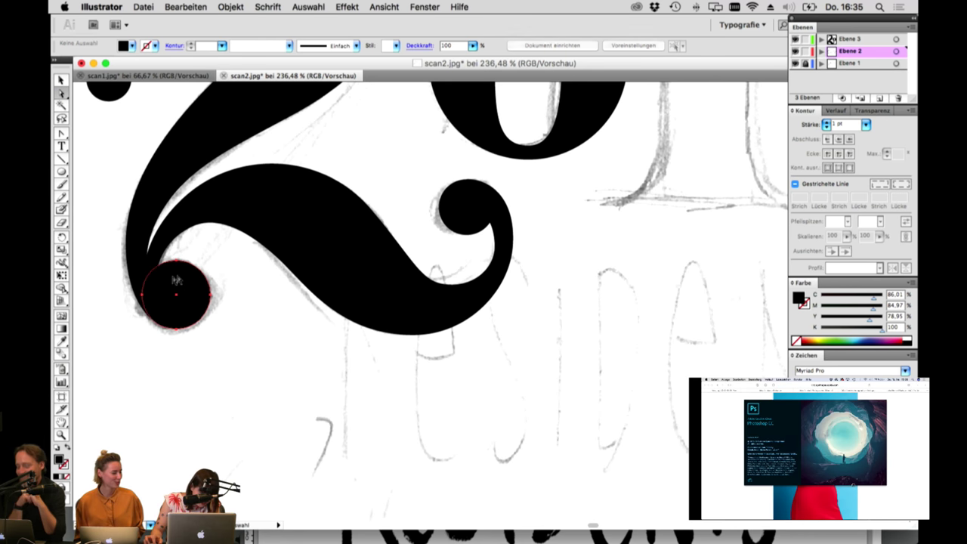
{"action": "left_click", "coordinate": [144, 299]}
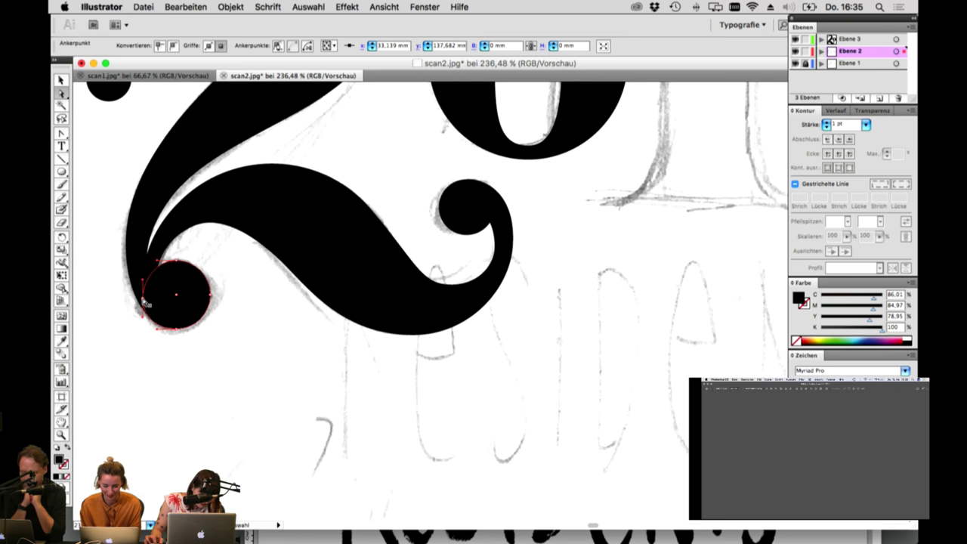
{"action": "left_click_drag", "start_coordinate": [144, 301], "coordinate": [148, 303]}
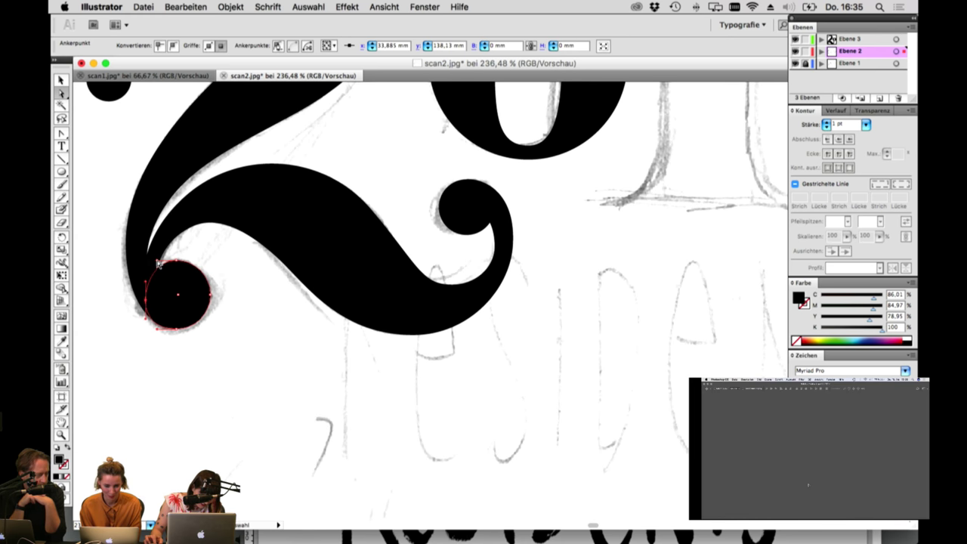
Step: Shift the ball terminal's top anchor right to about X 42.2 mm and fine-tune its left handle
{"action": "left_click_drag", "start_coordinate": [158, 262], "coordinate": [160, 261]}
{"action": "left_click", "coordinate": [190, 249]}
{"action": "left_click", "coordinate": [178, 262]}
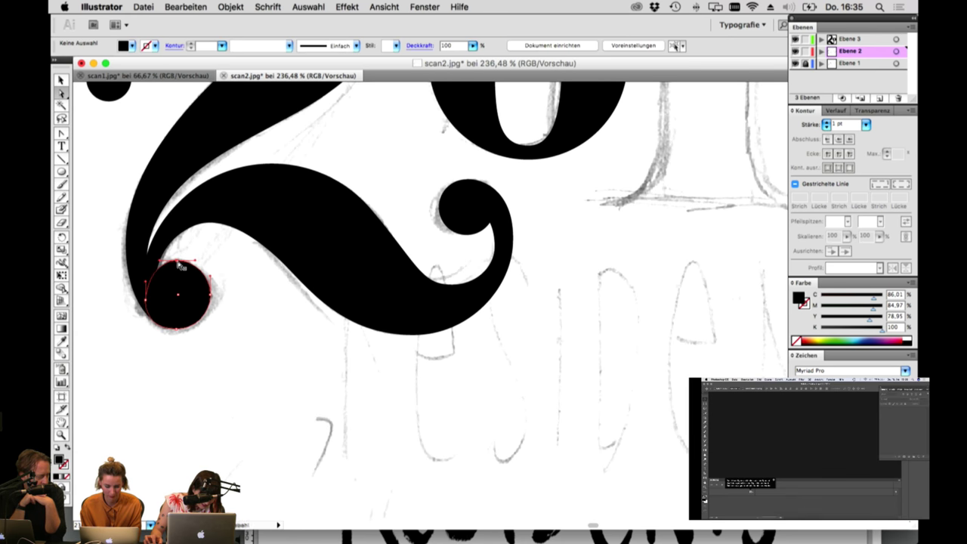
{"action": "left_click", "coordinate": [178, 262]}
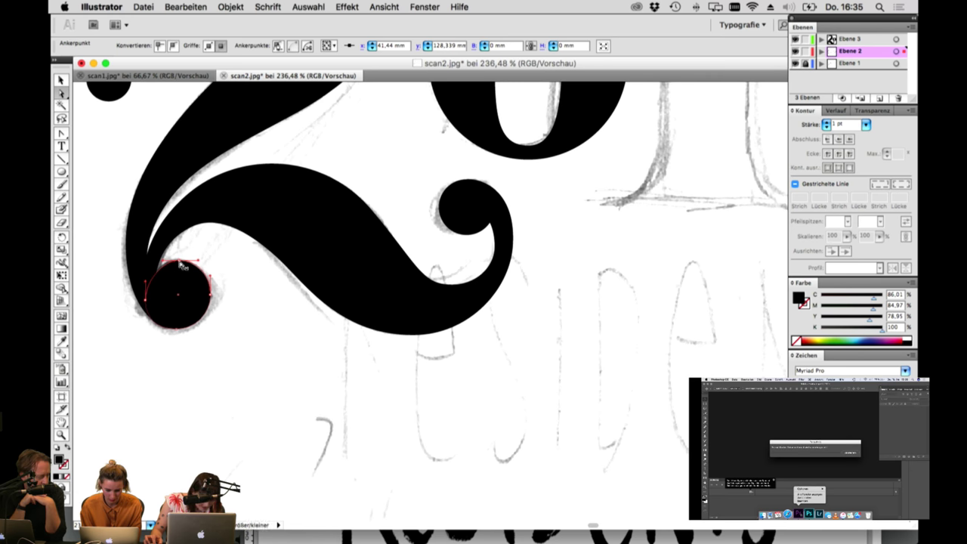
{"action": "left_click_drag", "start_coordinate": [179, 262], "coordinate": [157, 260]}
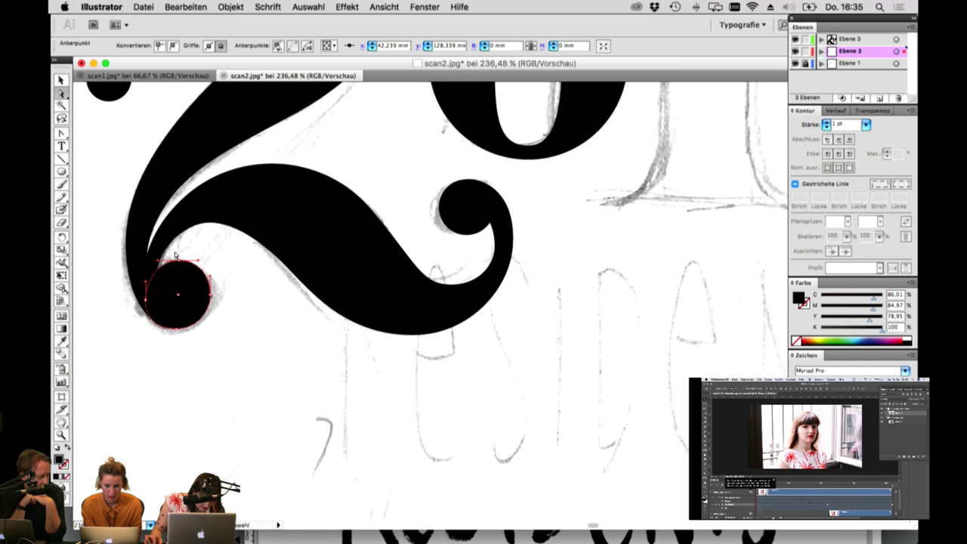
{"action": "left_click", "coordinate": [185, 250]}
Step: Draw a black rectangle about 19.8 by 65.8 mm over the sketched 1 as its stem
{"action": "key", "text": "space"}
{"action": "left_click_drag", "start_coordinate": [338, 327], "coordinate": [223, 383]}
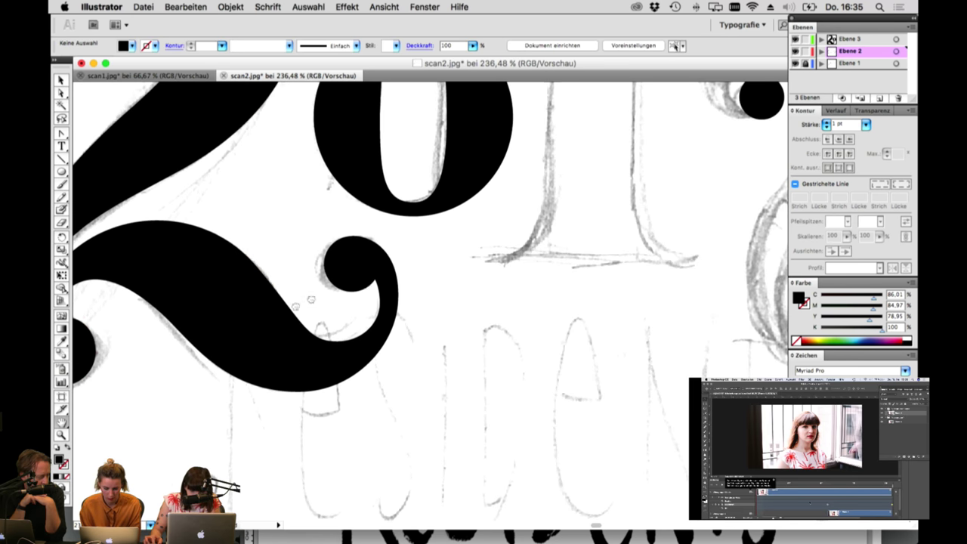
{"action": "scroll", "coordinate": [311, 299], "scroll_direction": "right", "scroll_amount": 5}
{"action": "scroll", "coordinate": [310, 299], "scroll_direction": "up", "scroll_amount": 5}
{"action": "scroll", "coordinate": [328, 291], "scroll_direction": "left", "scroll_amount": 2}
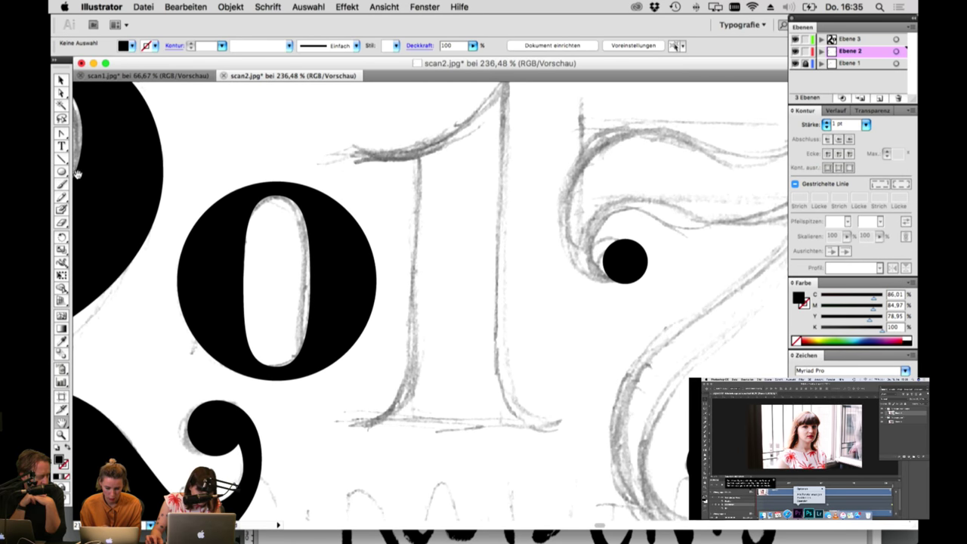
{"action": "left_click_drag", "start_coordinate": [62, 172], "coordinate": [136, 174]}
{"action": "mouse_move", "coordinate": [417, 152]}
{"action": "left_mouse_down"}
{"action": "mouse_move", "coordinate": [611, 341]}
{"action": "mouse_move", "coordinate": [491, 386]}
{"action": "mouse_move", "coordinate": [497, 419]}
{"action": "left_mouse_up"}
{"action": "left_click", "coordinate": [59, 80]}
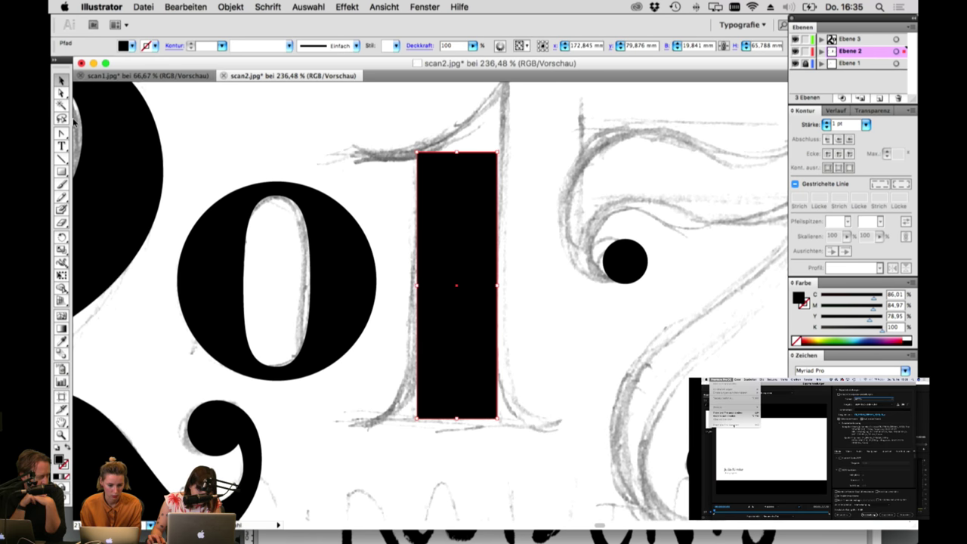
Step: Draw a closed Pen path for the 1's left foot serif, curving from the baseline up into the stem
{"action": "left_click_drag", "start_coordinate": [62, 133], "coordinate": [99, 138]}
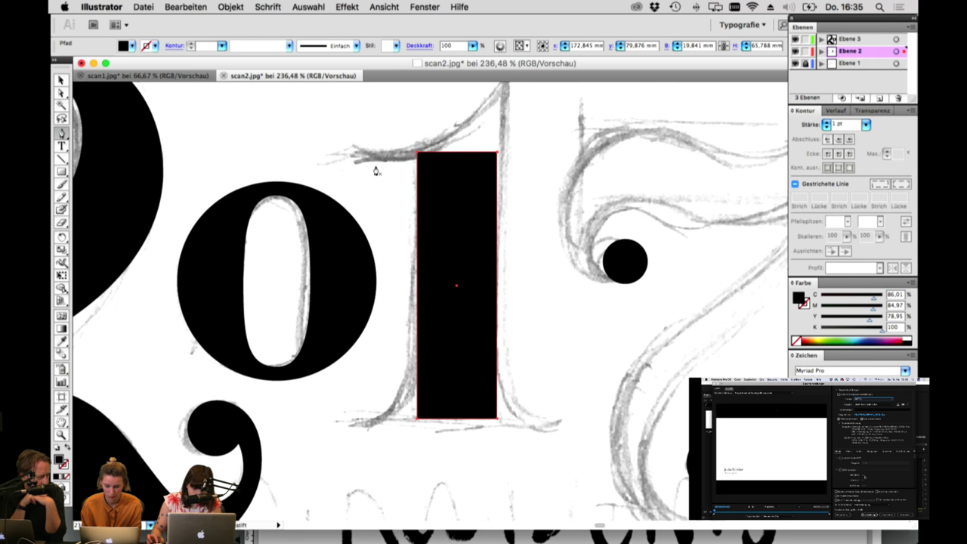
{"action": "left_click", "coordinate": [433, 425]}
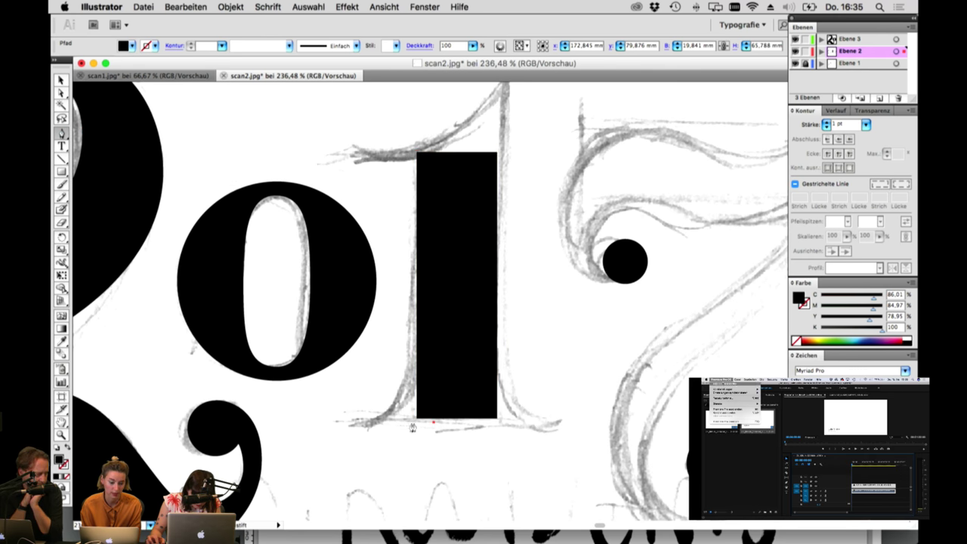
{"action": "left_click", "coordinate": [365, 418]}
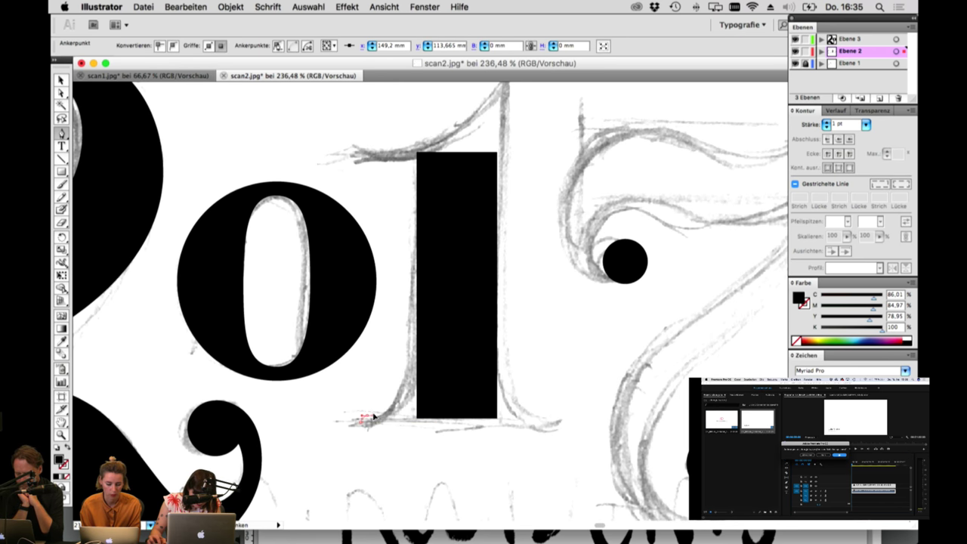
{"action": "left_click_drag", "start_coordinate": [373, 415], "coordinate": [381, 415]}
{"action": "left_click_drag", "start_coordinate": [404, 379], "coordinate": [412, 343]}
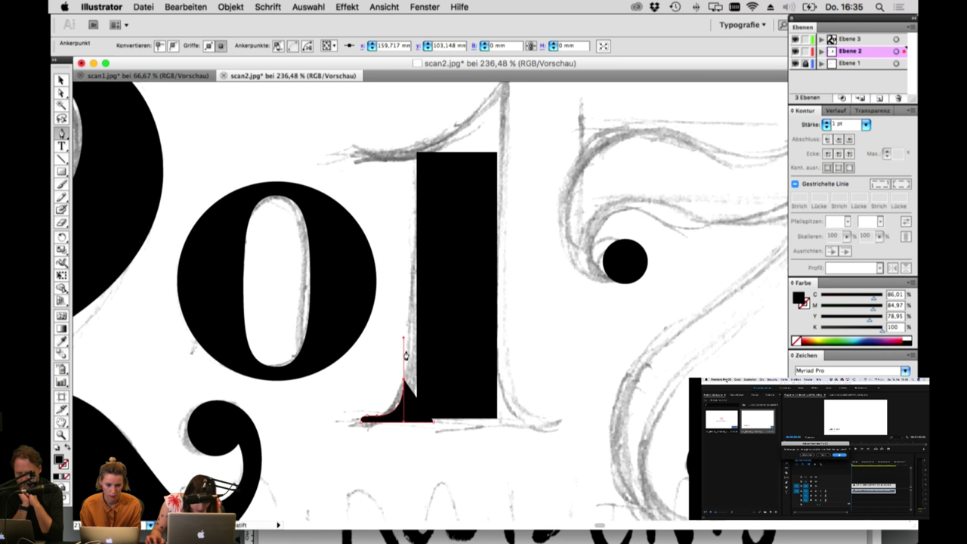
{"action": "left_click", "coordinate": [430, 323]}
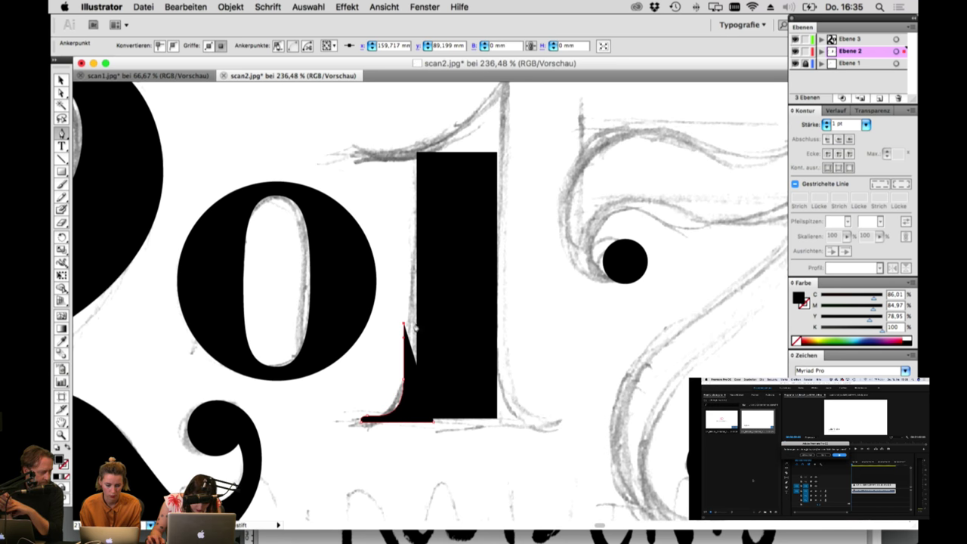
{"action": "left_click", "coordinate": [434, 422]}
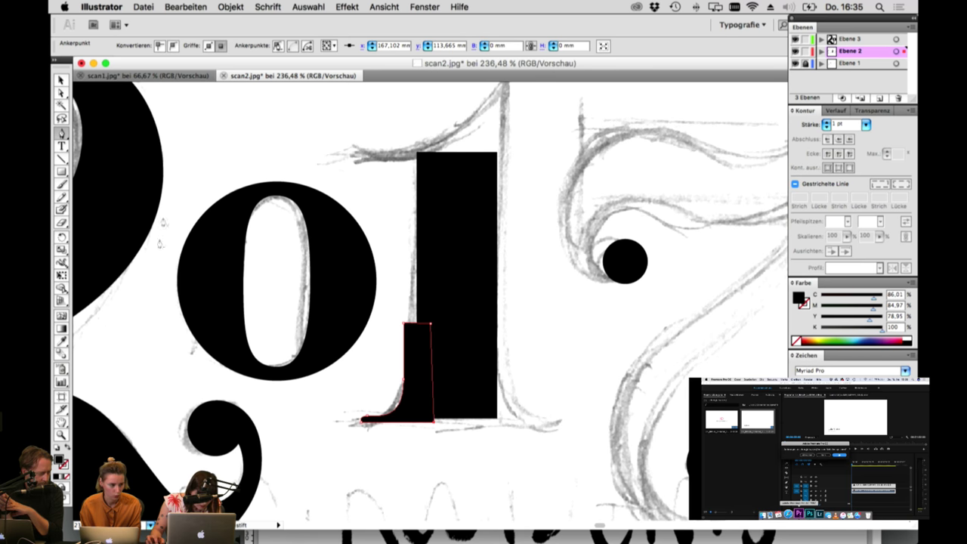
Step: Align the serif shape's upper-right corner with its other corners to make its top and right edges straight
{"action": "left_click_drag", "start_coordinate": [336, 295], "coordinate": [499, 467]}
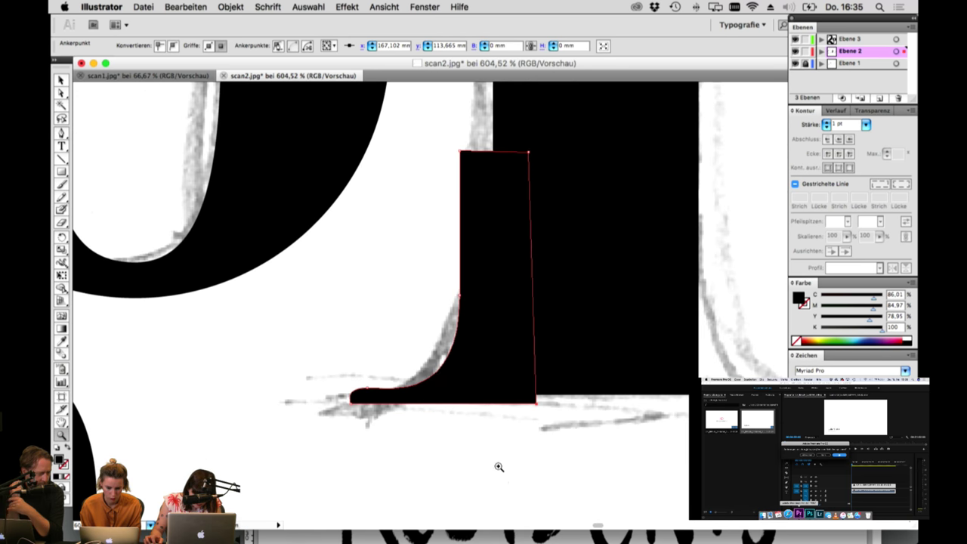
{"action": "key", "text": "a"}
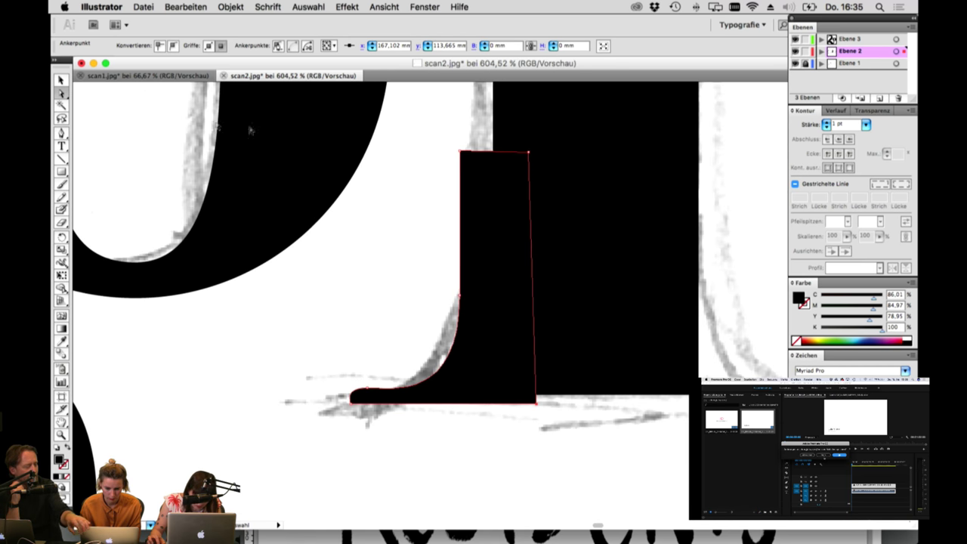
{"action": "left_click", "coordinate": [461, 153]}
{"action": "left_click_drag", "start_coordinate": [528, 153], "coordinate": [536, 153]}
Step: Add an anchor point near the upper end of the left foot serif's curve
{"action": "left_click", "coordinate": [370, 392]}
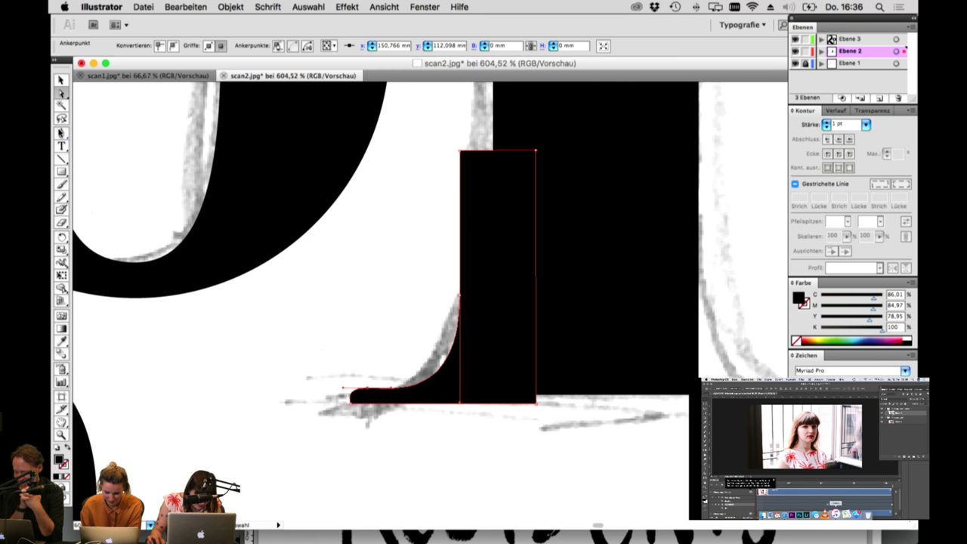
{"action": "key", "text": "p"}
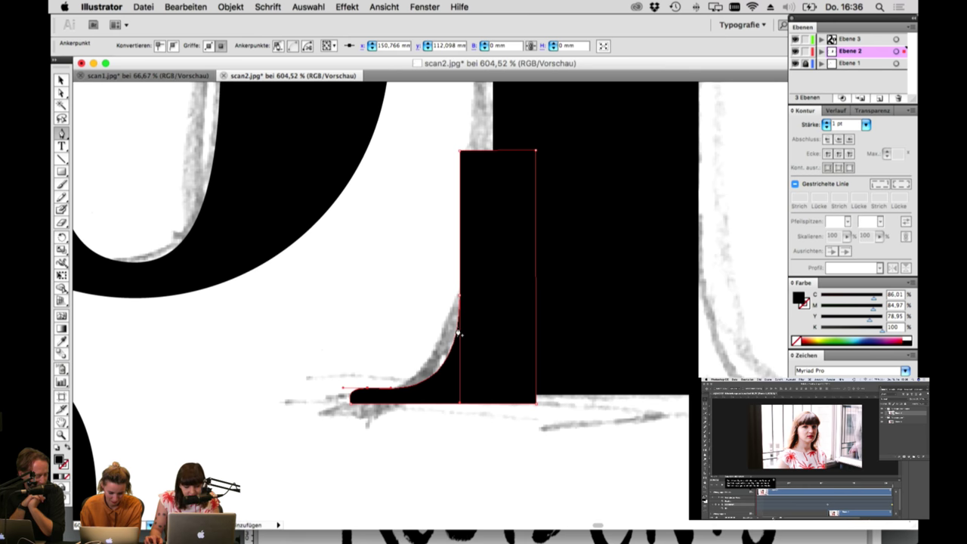
{"action": "left_click", "coordinate": [458, 332]}
{"action": "key", "text": "a"}
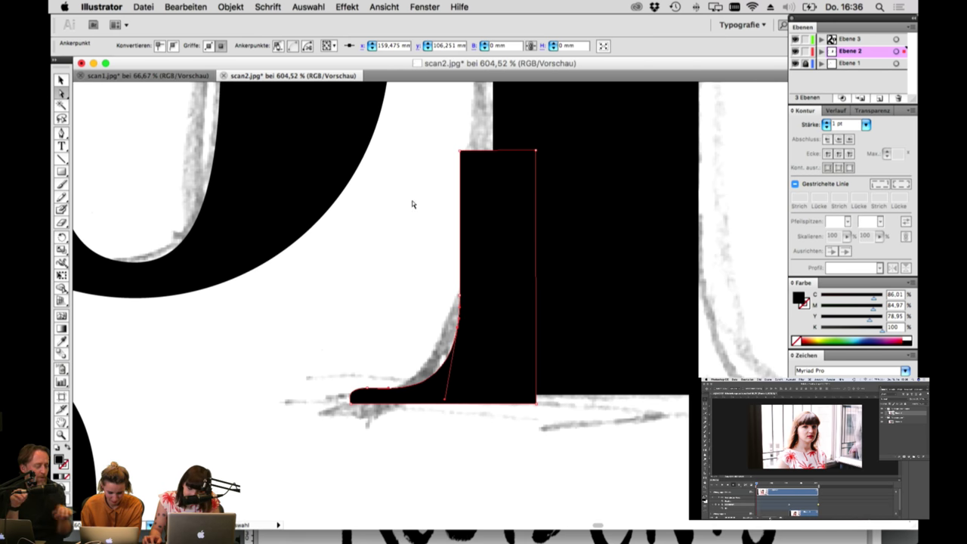
{"action": "left_click", "coordinate": [434, 331]}
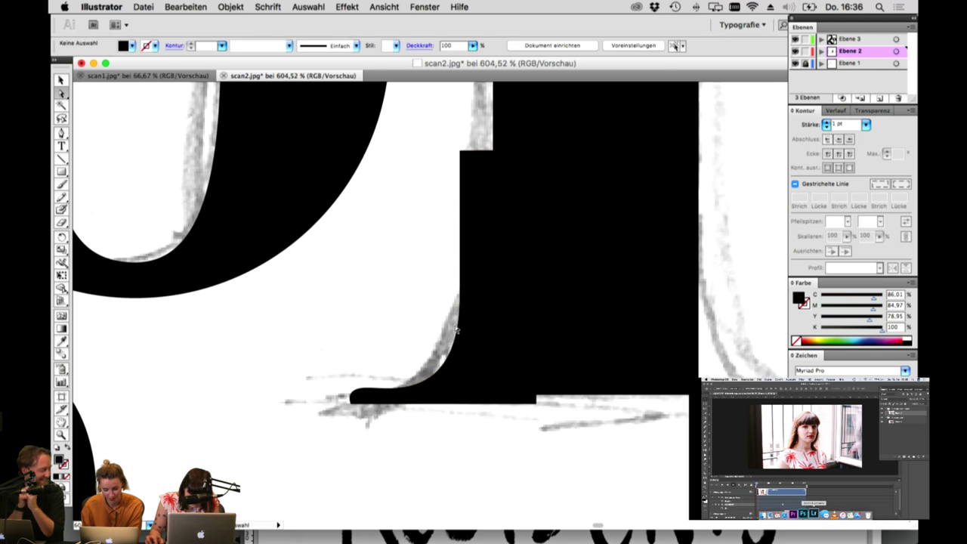
Step: Move the serif's added curve anchor to about X 159.8 mm, Y 106.1 mm and make its lower handle vertical
{"action": "left_click", "coordinate": [458, 324]}
{"action": "left_click", "coordinate": [457, 330]}
{"action": "left_click_drag", "start_coordinate": [457, 331], "coordinate": [460, 332]}
{"action": "left_click_drag", "start_coordinate": [447, 405], "coordinate": [459, 370]}
{"action": "left_click", "coordinate": [461, 329]}
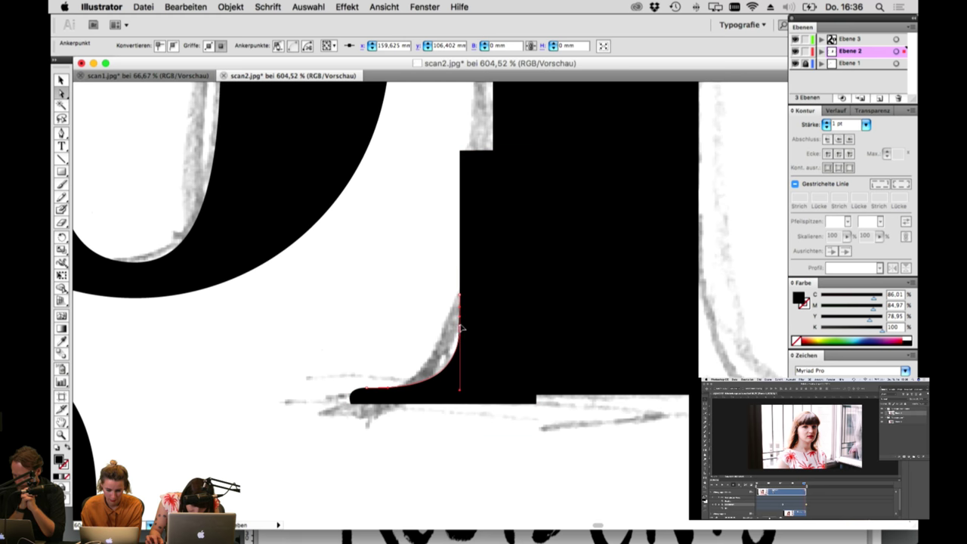
{"action": "left_click", "coordinate": [464, 372], "text": "shift"}
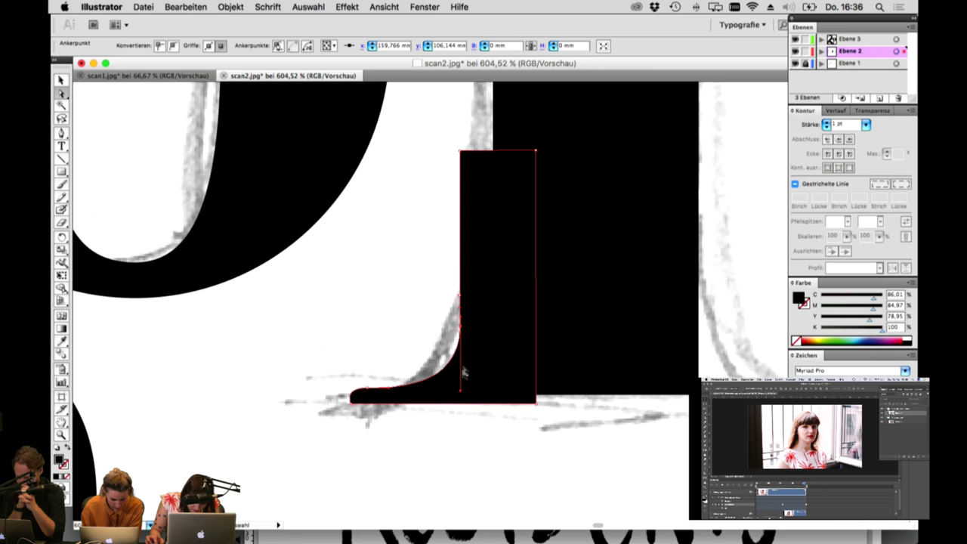
Step: Adjust the horizontal handles of the anchor at about X 150.8 mm, Y 112.1 mm to smooth the curve toward the serif's tip
{"action": "left_click_drag", "start_coordinate": [389, 387], "coordinate": [404, 387]}
{"action": "left_click", "coordinate": [386, 378]}
{"action": "left_click", "coordinate": [364, 389]}
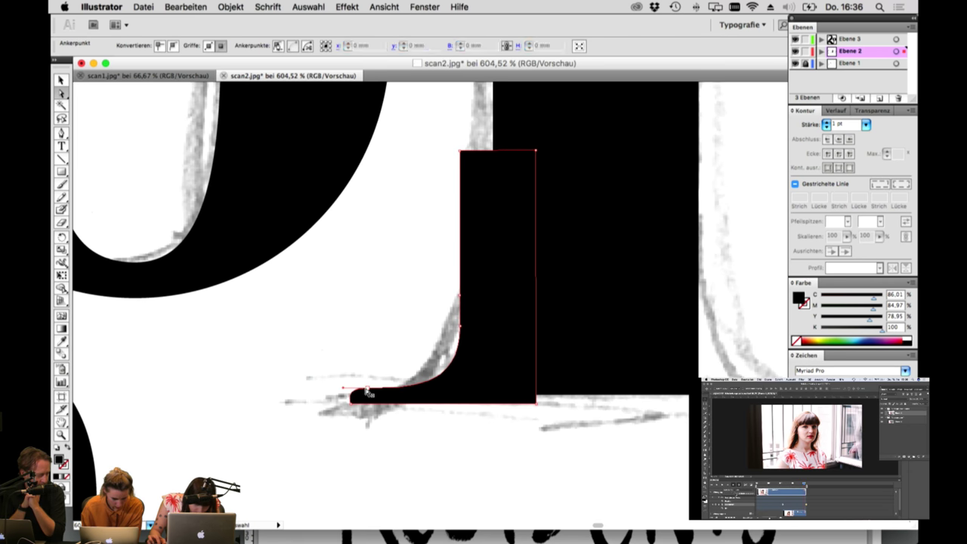
{"action": "left_click", "coordinate": [356, 390]}
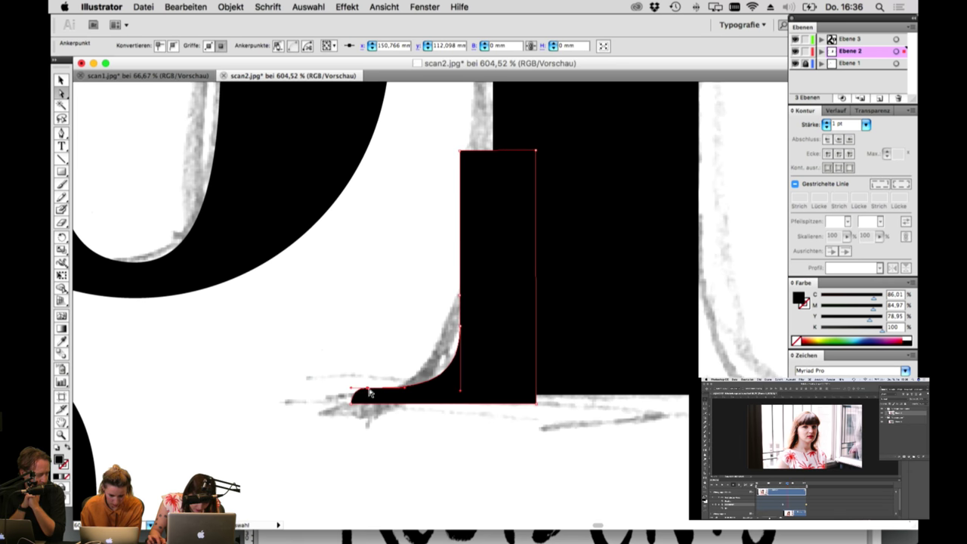
{"action": "left_click_drag", "start_coordinate": [366, 389], "coordinate": [403, 387]}
{"action": "left_click", "coordinate": [401, 378]}
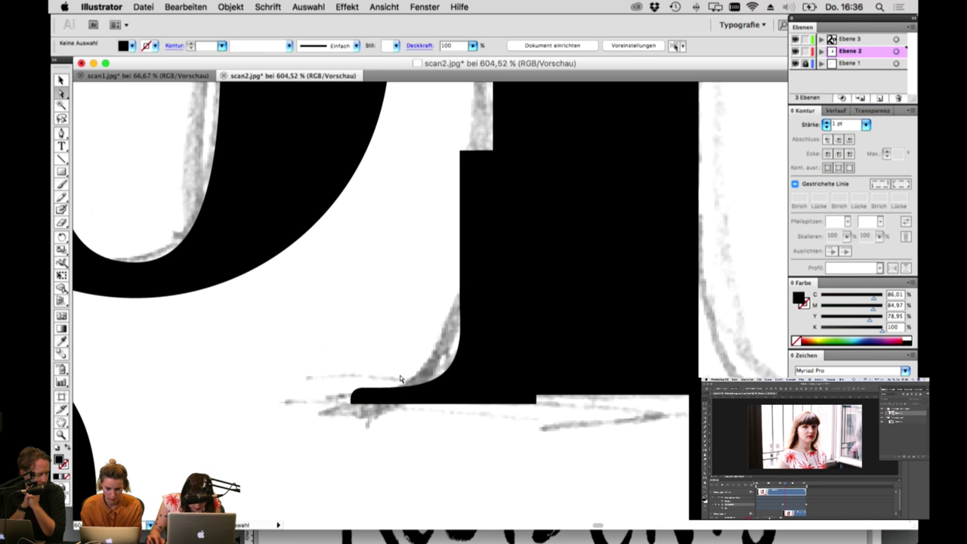
Step: Add anchor points on both sides of the serif tip's lower-left corner, one on the base and one on the short side
{"action": "left_click", "coordinate": [63, 435]}
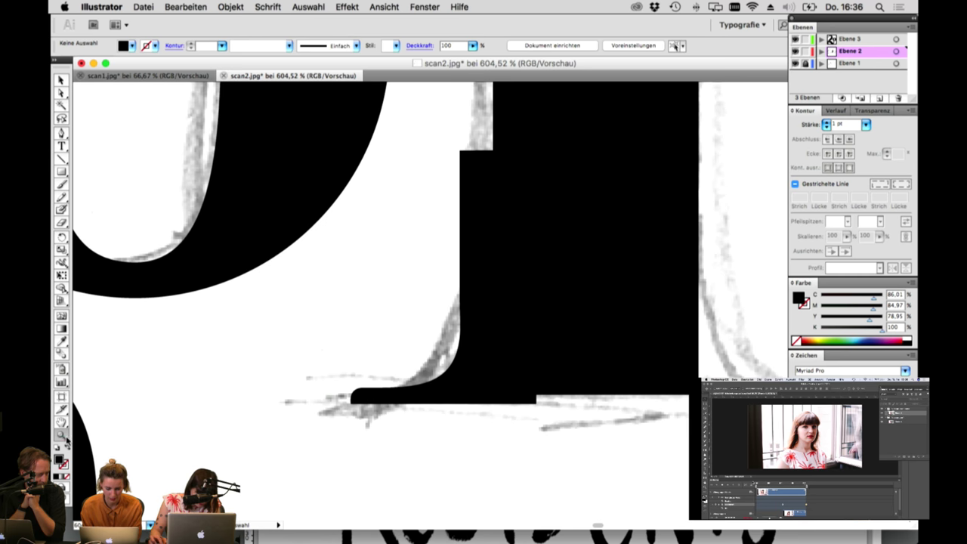
{"action": "left_click_drag", "start_coordinate": [318, 375], "coordinate": [440, 447]}
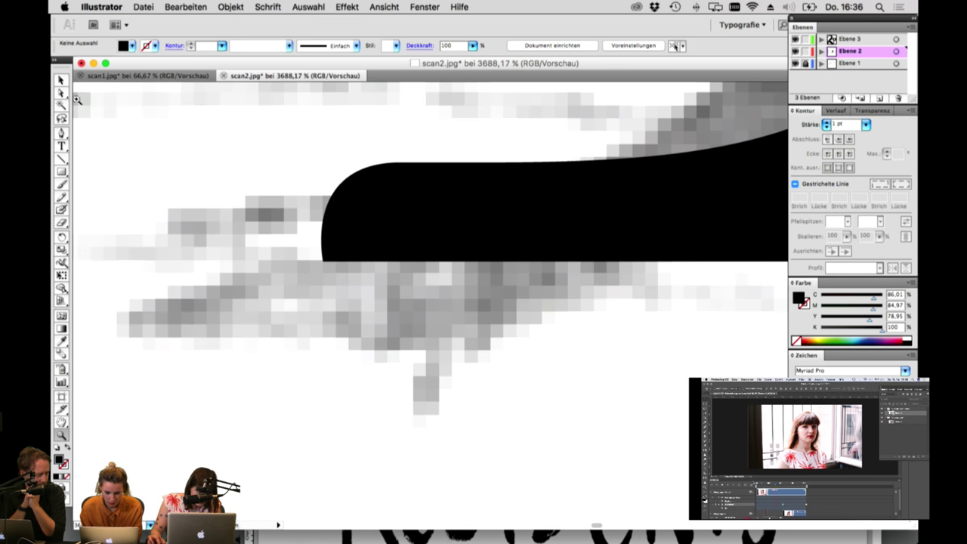
{"action": "left_click", "coordinate": [61, 93]}
{"action": "left_click", "coordinate": [322, 257]}
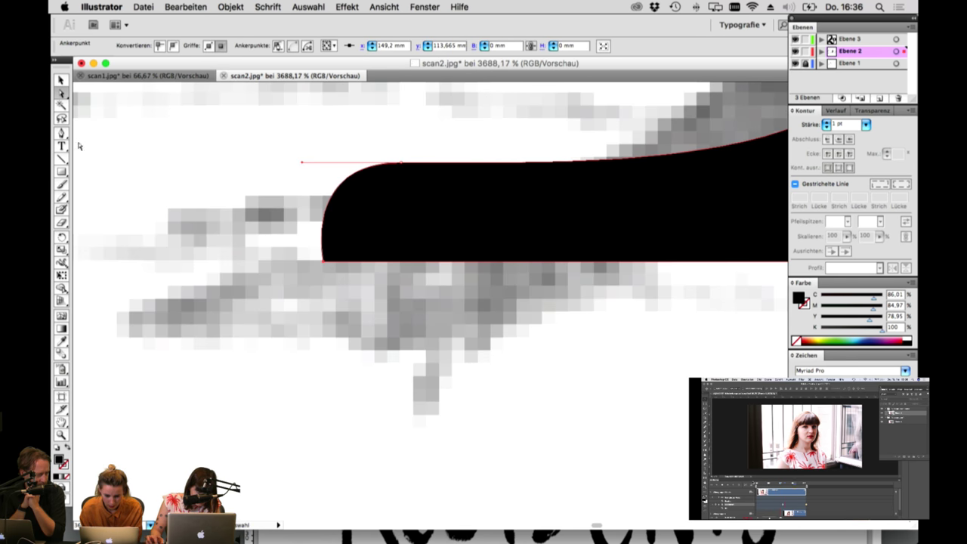
{"action": "left_click", "coordinate": [61, 133]}
{"action": "left_click", "coordinate": [342, 262]}
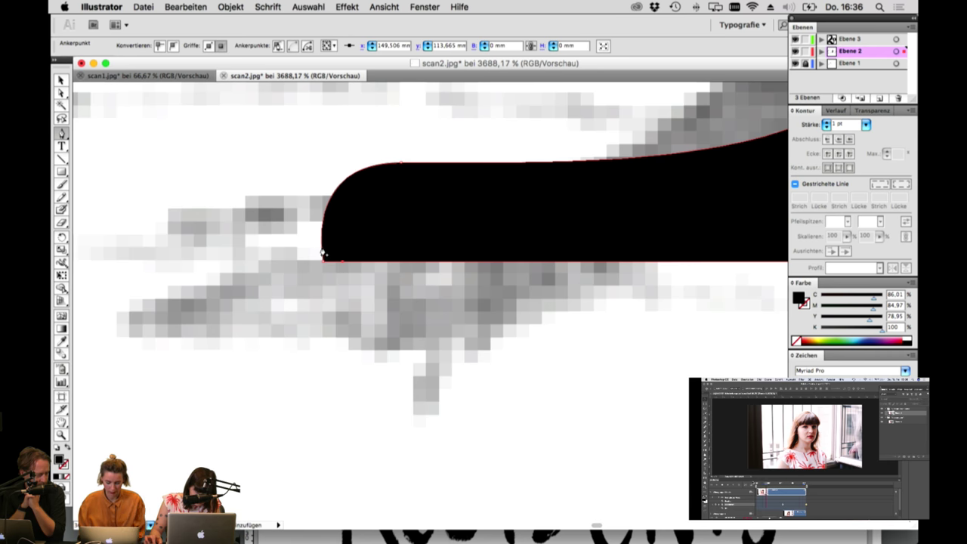
{"action": "left_click", "coordinate": [321, 246]}
Step: Reshape the anchors at the serif tip's lower-left corner into a small rounded corner
{"action": "left_click", "coordinate": [62, 92]}
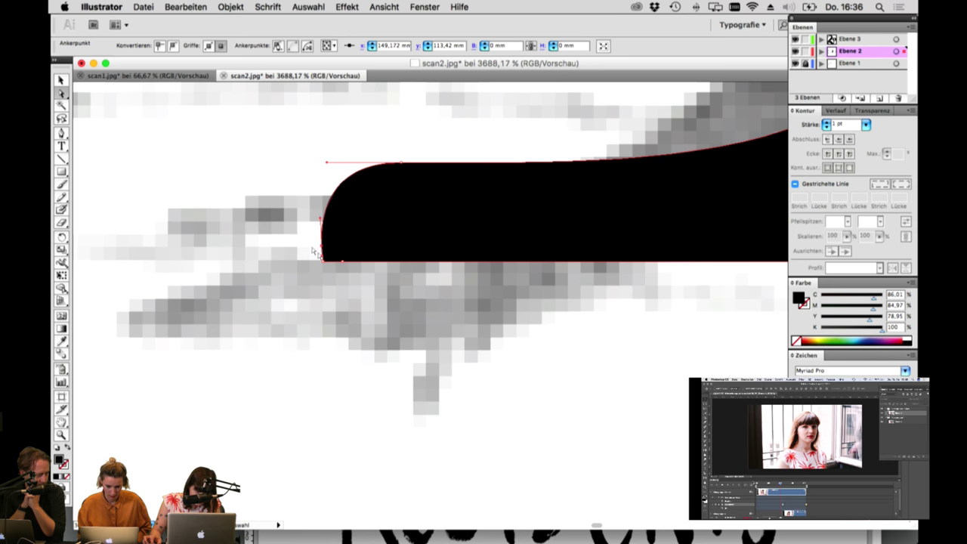
{"action": "left_click", "coordinate": [325, 263]}
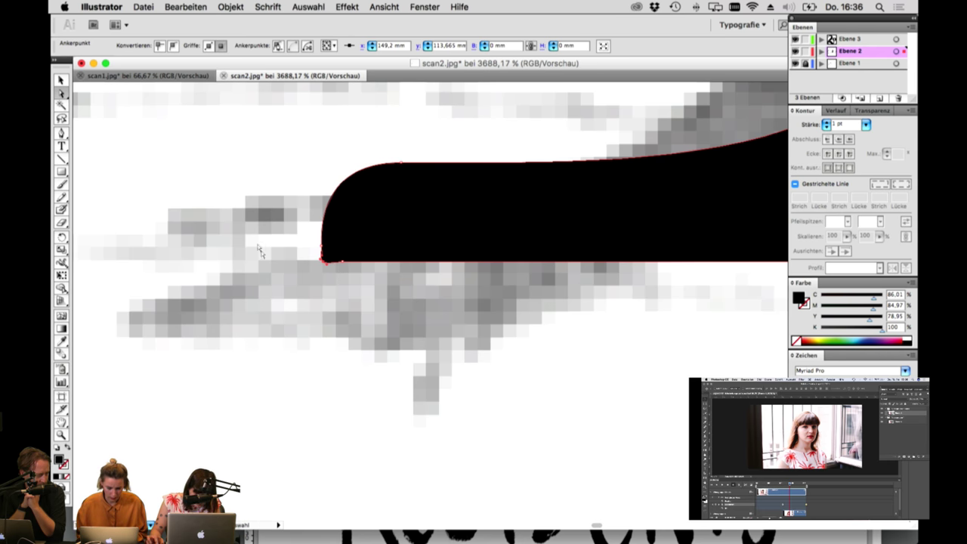
{"action": "left_click", "coordinate": [351, 283]}
{"action": "left_click", "coordinate": [343, 262]}
{"action": "mouse_move", "coordinate": [342, 262]}
{"action": "left_mouse_down"}
{"action": "mouse_move", "coordinate": [352, 263]}
{"action": "mouse_move", "coordinate": [325, 263]}
{"action": "left_mouse_up"}
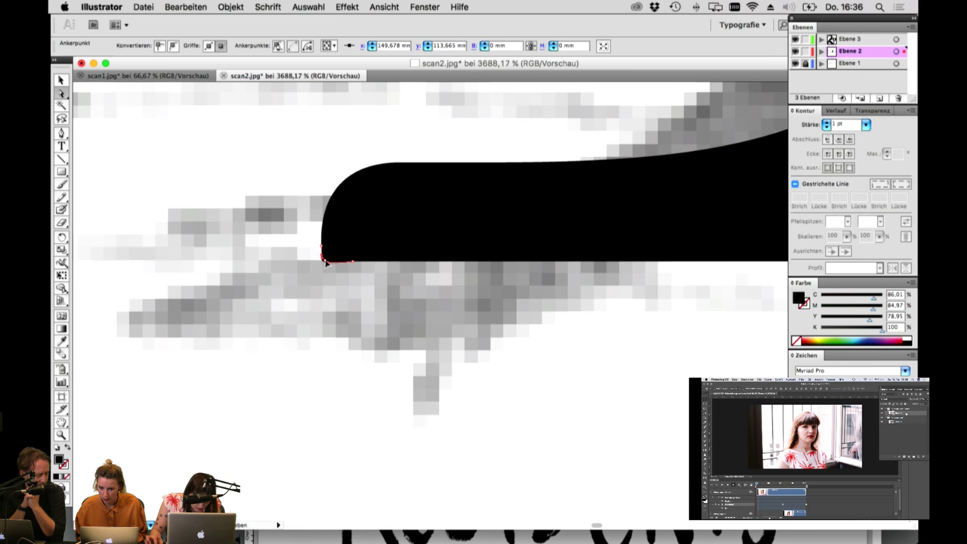
{"action": "left_click", "coordinate": [326, 268]}
{"action": "left_click", "coordinate": [329, 260]}
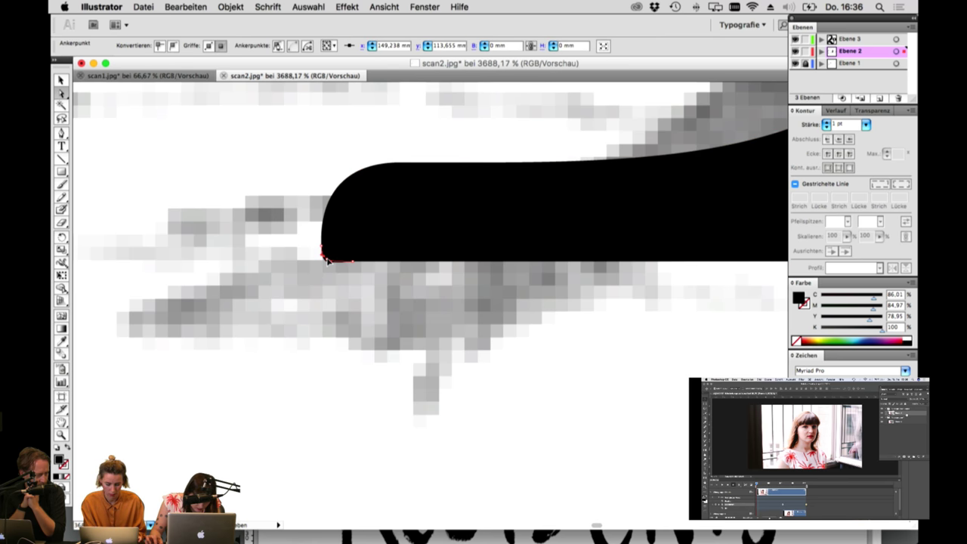
{"action": "left_click", "coordinate": [345, 281]}
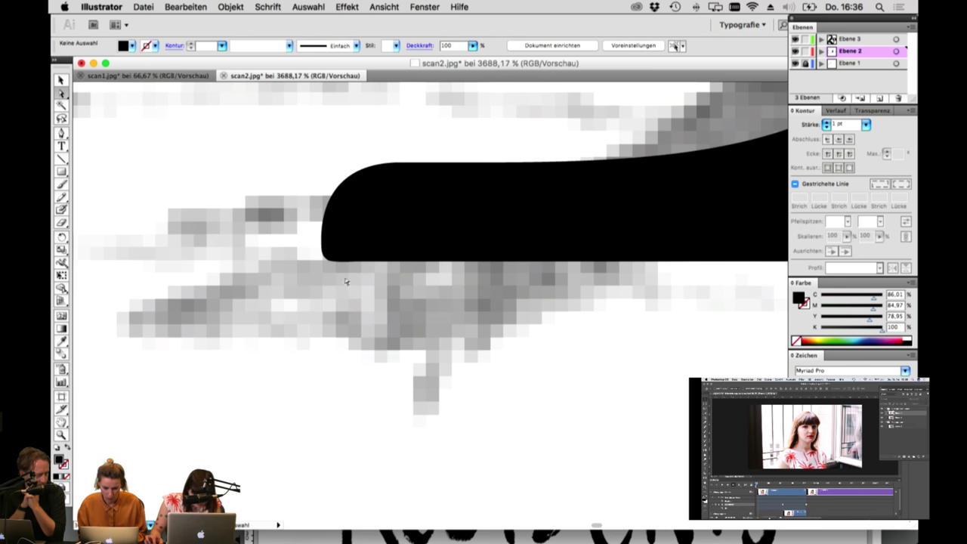
Step: Move the serif tip's top anchor to about X 150.2 mm, Y 112.1 mm and adjust the side anchor's vertical handle to round the upper corner
{"action": "left_click", "coordinate": [352, 183]}
{"action": "left_click", "coordinate": [402, 164]}
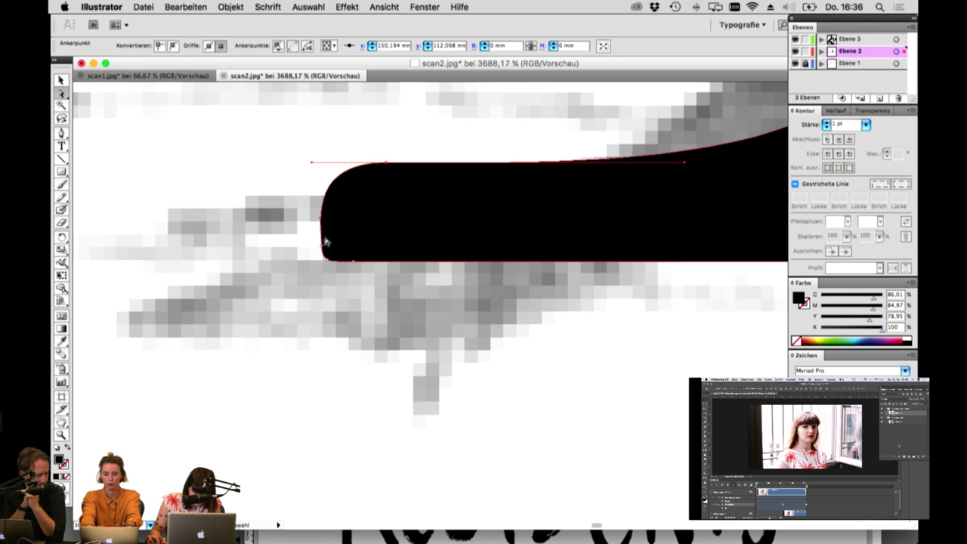
{"action": "left_click", "coordinate": [323, 205]}
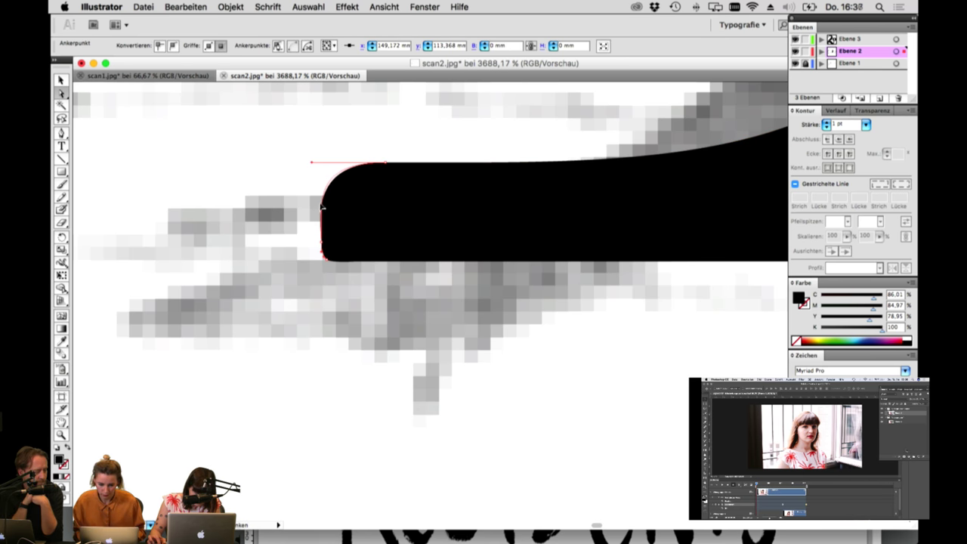
{"action": "left_click", "coordinate": [314, 242]}
Step: Move the serif shape to about X 161.4 mm, Y 100.5 mm, flush with the 1 stem's left edge and base
{"action": "key", "text": "super+minus"}
{"action": "key", "text": "super+minus"}
{"action": "key", "text": "super+minus"}
{"action": "key", "text": "super+minus"}
{"action": "key", "text": "super+minus"}
{"action": "key", "text": "super+minus"}
{"action": "key", "text": "super+minus"}
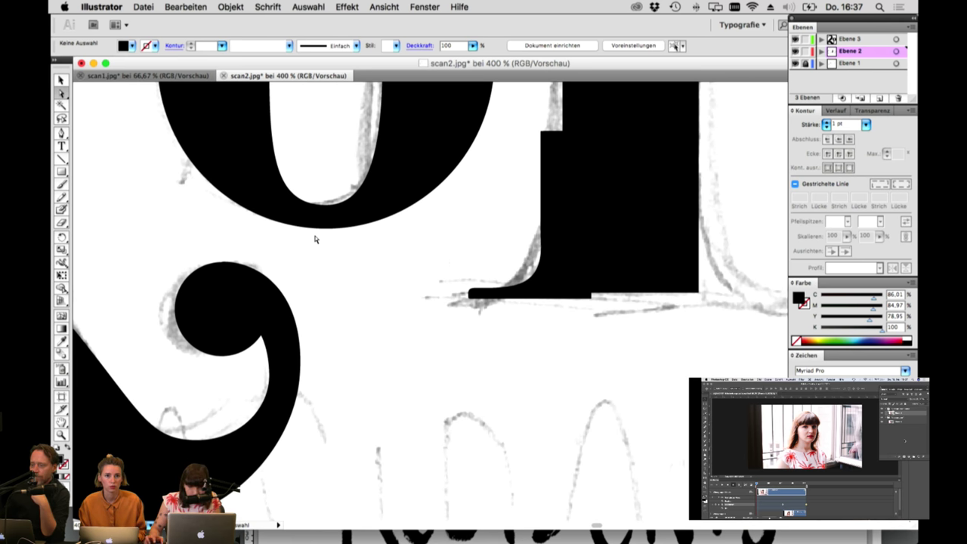
{"action": "left_click", "coordinate": [570, 268]}
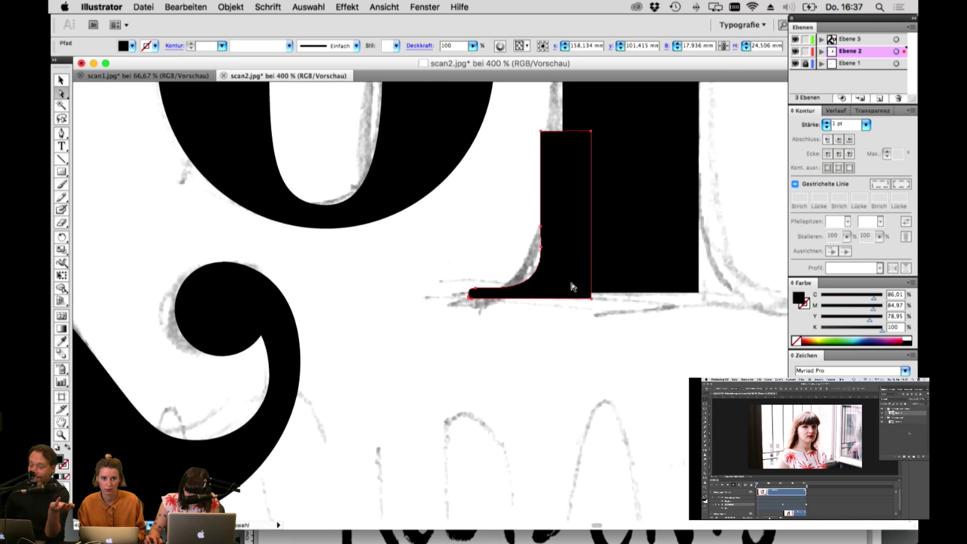
{"action": "left_click_drag", "start_coordinate": [571, 286], "coordinate": [597, 276]}
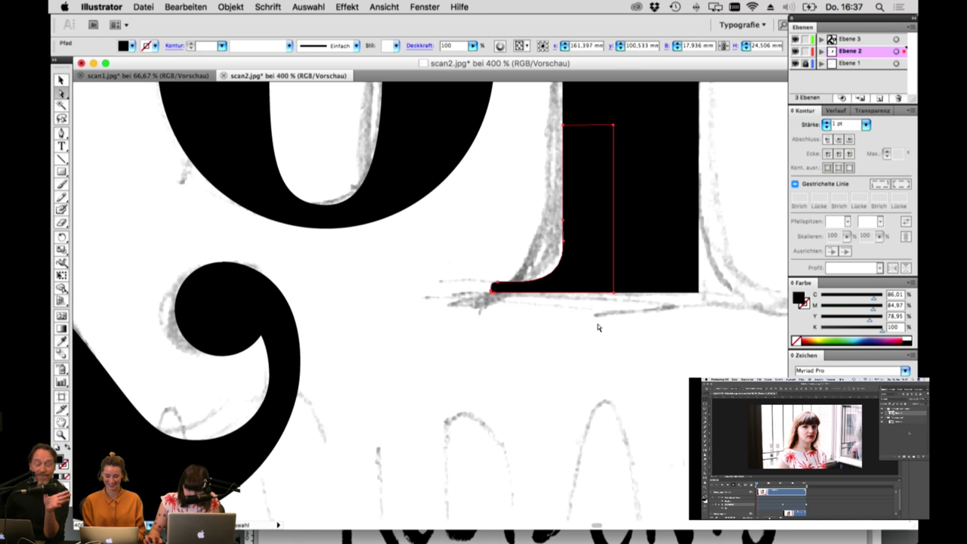
{"action": "left_click", "coordinate": [566, 246]}
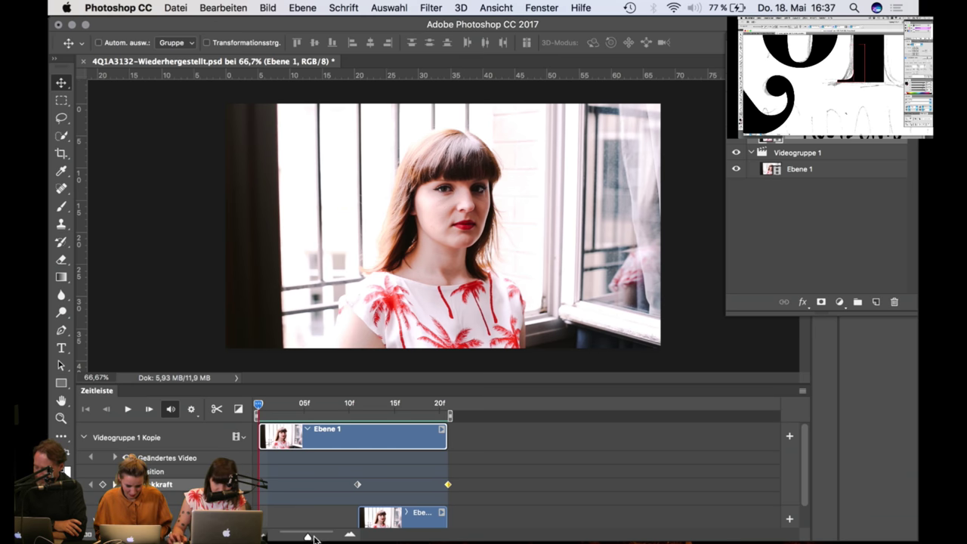
Step: In Photoshop, paste the copied portrait image as a new layer and bring it above the copied video group
{"action": "left_click_drag", "start_coordinate": [307, 538], "coordinate": [306, 538]}
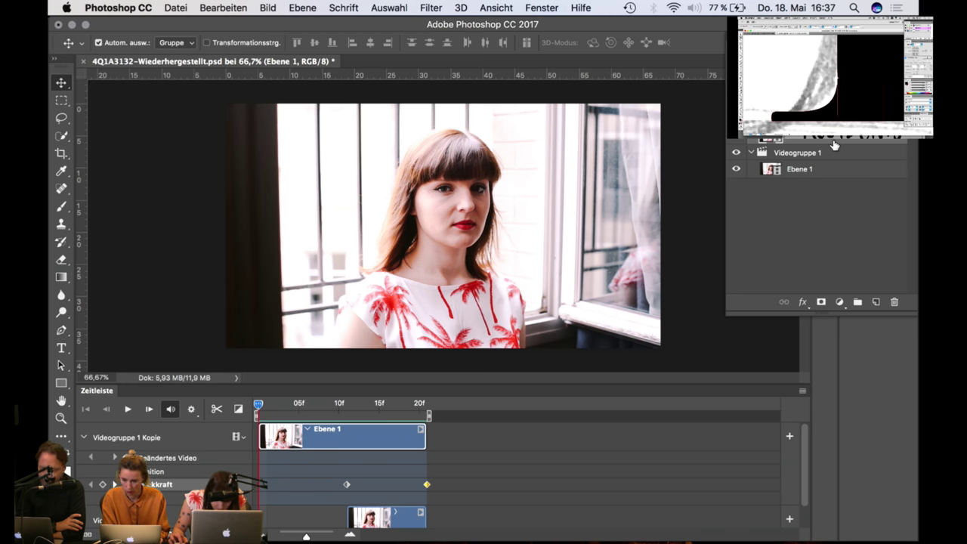
{"action": "key", "text": "super"}
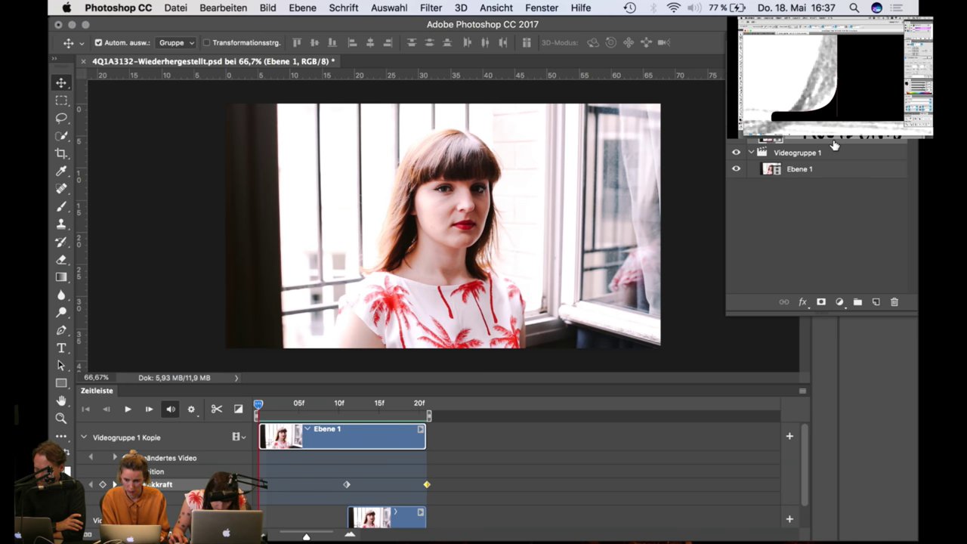
{"action": "key", "text": "super+v"}
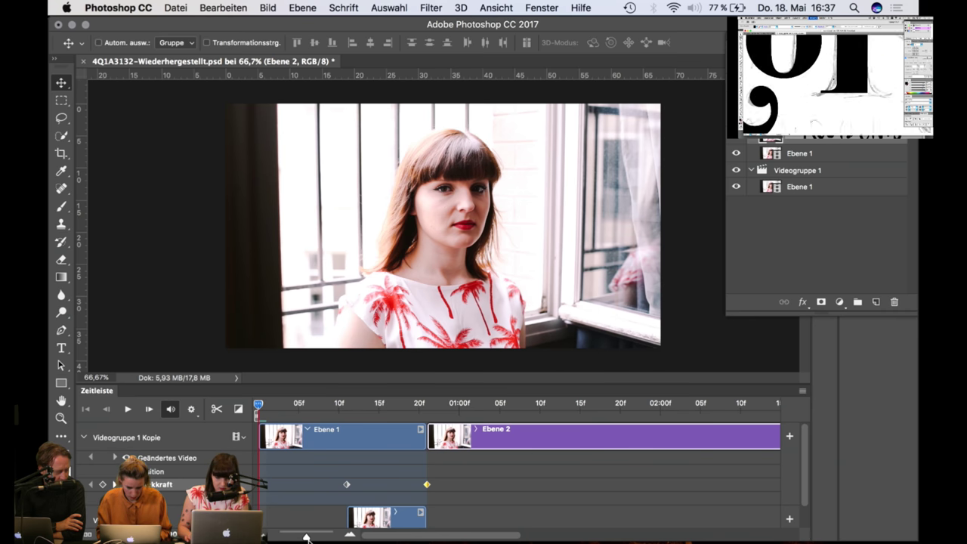
{"action": "left_click_drag", "start_coordinate": [306, 537], "coordinate": [302, 537]}
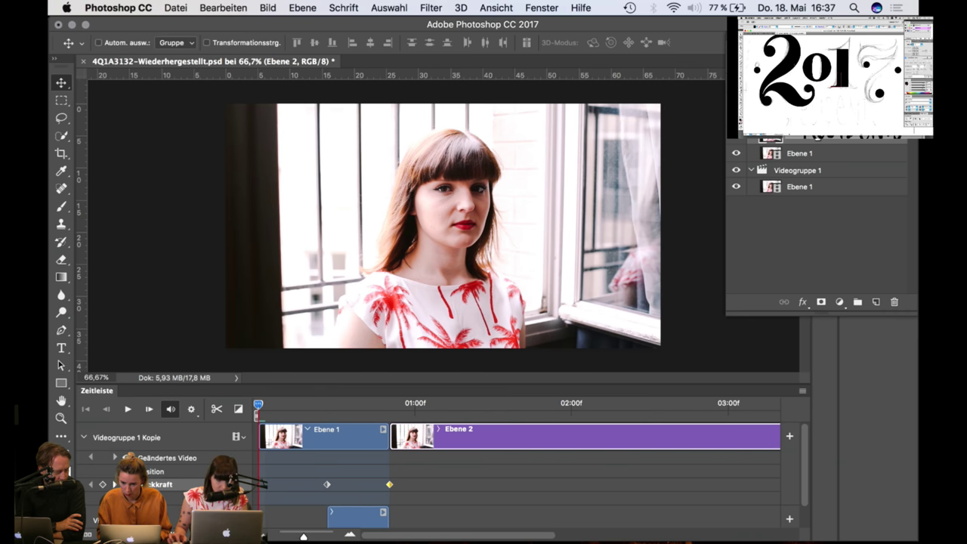
{"action": "key", "text": "super+]"}
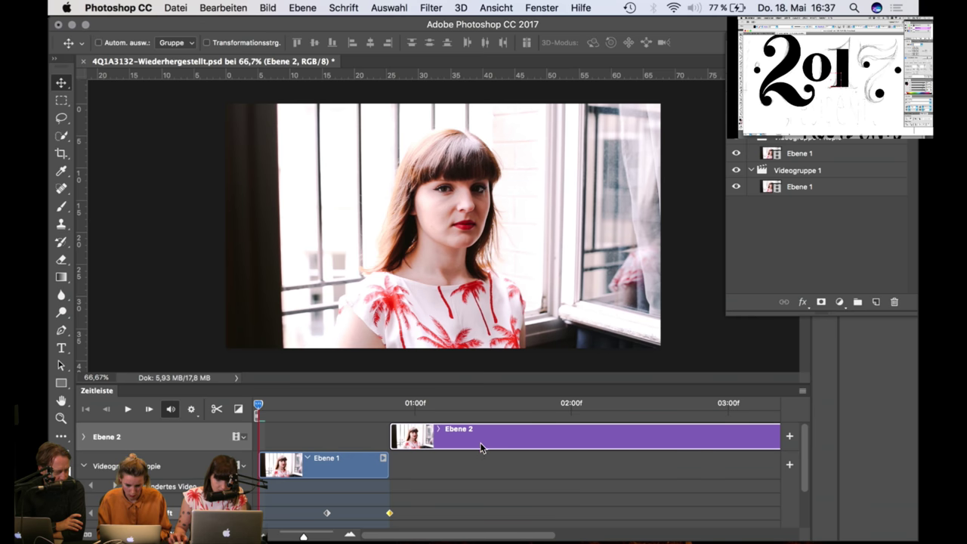
Step: Move the Ebene 2 clip to the start of the timeline and trim its end to match the Ebene 1 clip
{"action": "left_click_drag", "start_coordinate": [486, 442], "coordinate": [317, 441]}
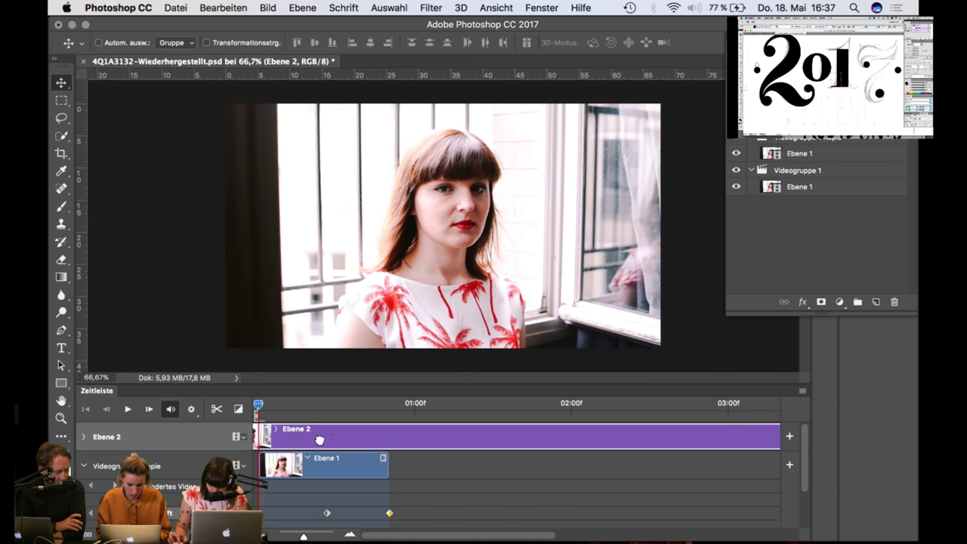
{"action": "left_click_drag", "start_coordinate": [303, 537], "coordinate": [298, 537]}
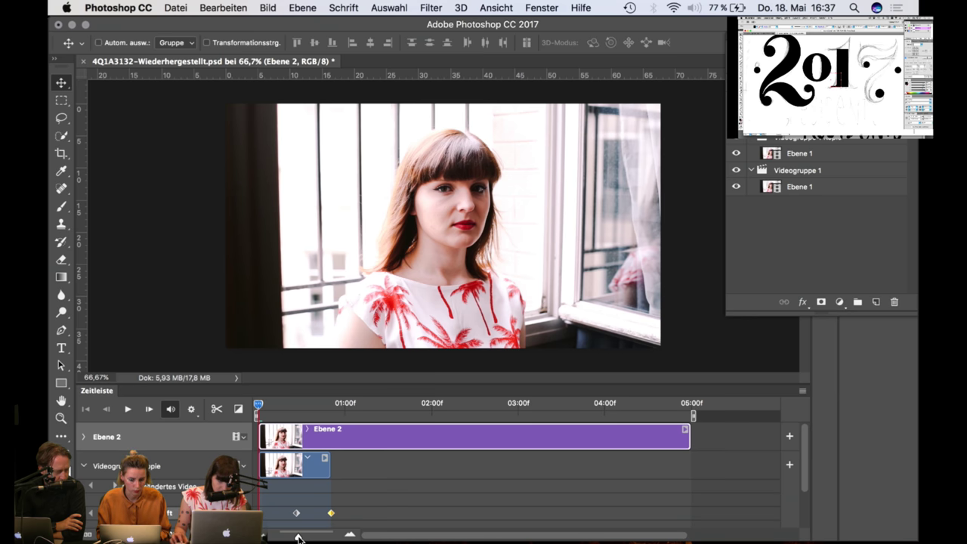
{"action": "mouse_move", "coordinate": [356, 440]}
{"action": "left_mouse_down"}
{"action": "mouse_move", "coordinate": [347, 439]}
{"action": "mouse_move", "coordinate": [356, 440]}
{"action": "left_mouse_up"}
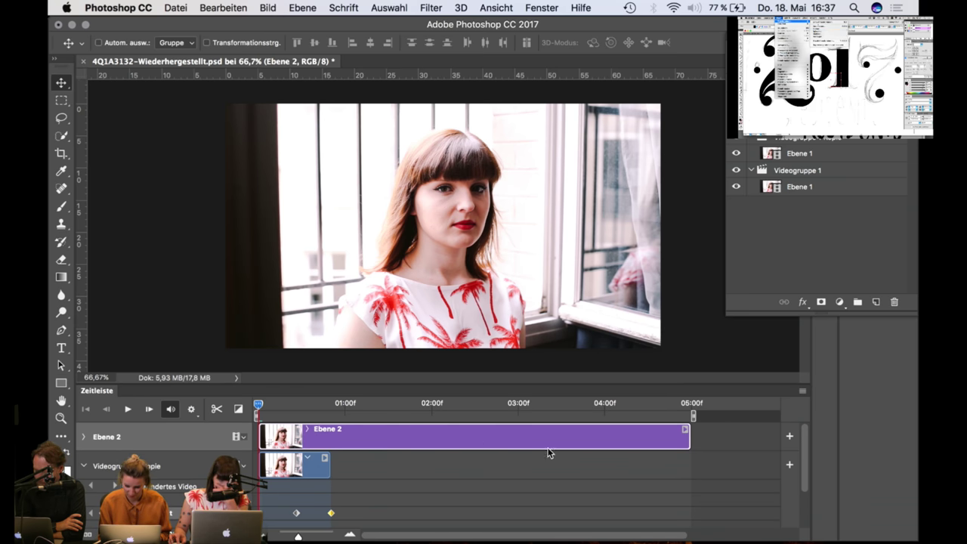
{"action": "left_click_drag", "start_coordinate": [683, 440], "coordinate": [329, 447]}
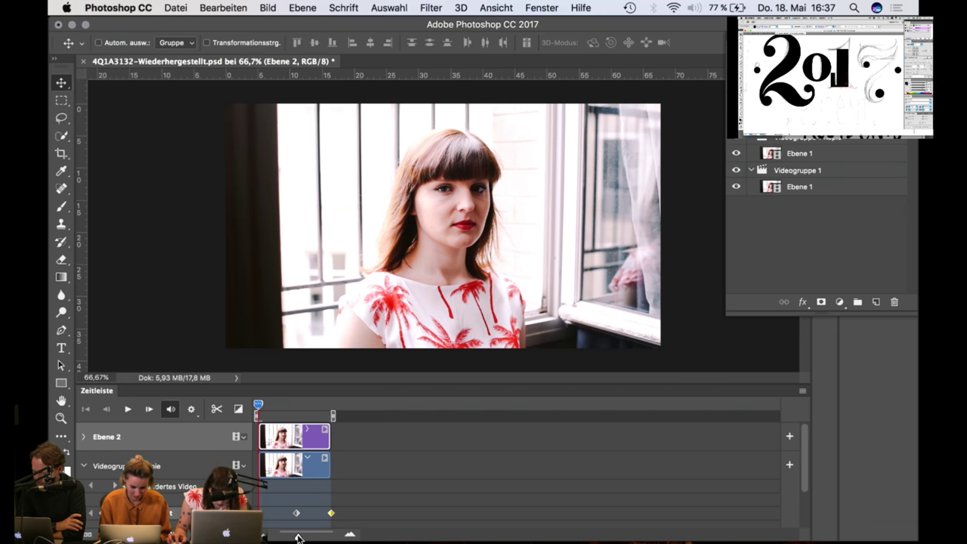
Step: Add a layer mask to Ebene 2, enlarge the canvas area above the timeline and view the portrait at 100%
{"action": "left_click_drag", "start_coordinate": [298, 537], "coordinate": [333, 537]}
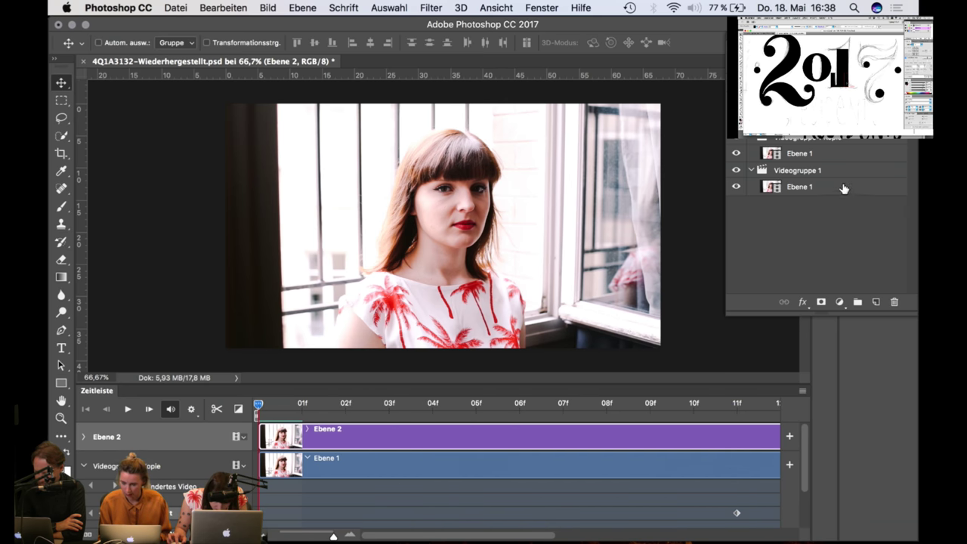
{"action": "left_click", "coordinate": [821, 302]}
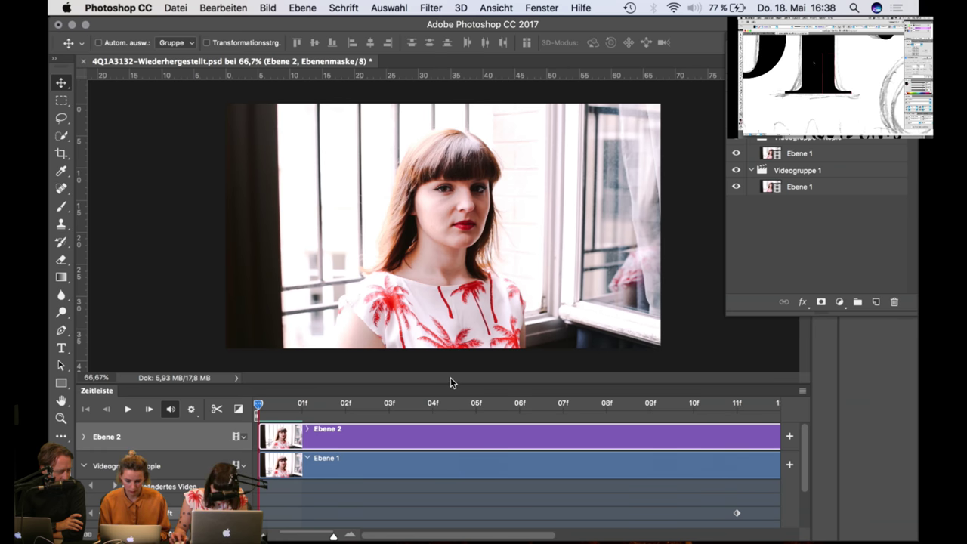
{"action": "left_click_drag", "start_coordinate": [450, 385], "coordinate": [462, 439]}
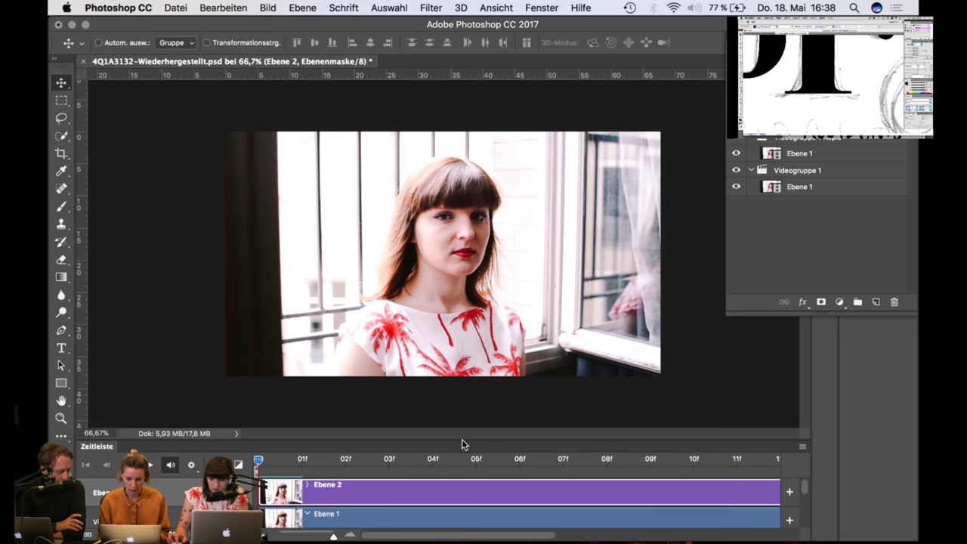
{"action": "key", "text": "super+1"}
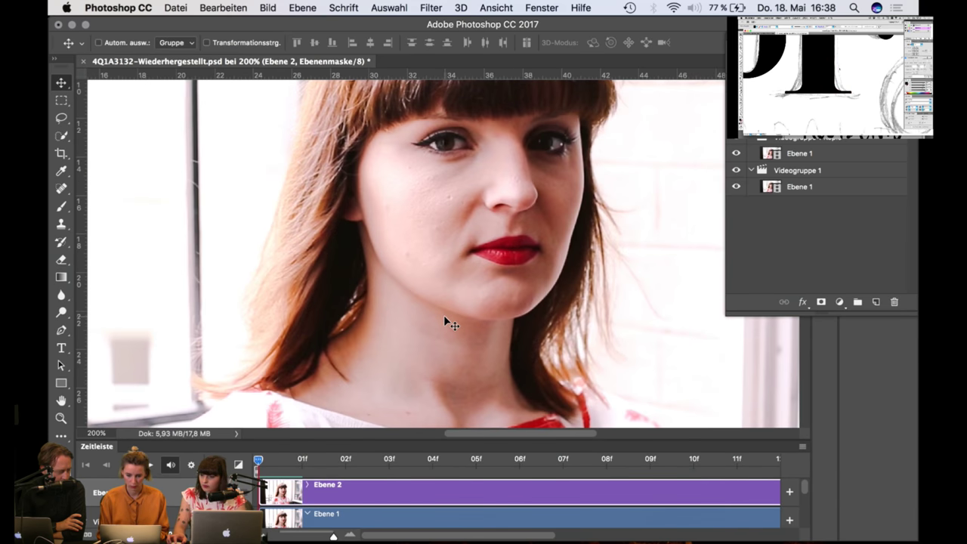
{"action": "key", "text": "super+minus"}
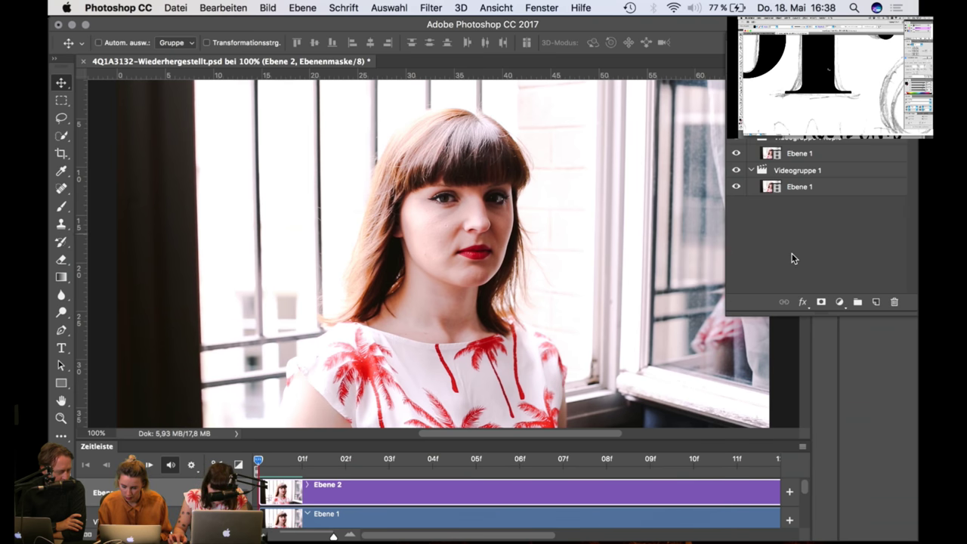
Step: Set up the Brush tool with a 54 px size and 2% hardness
{"action": "key", "text": "b"}
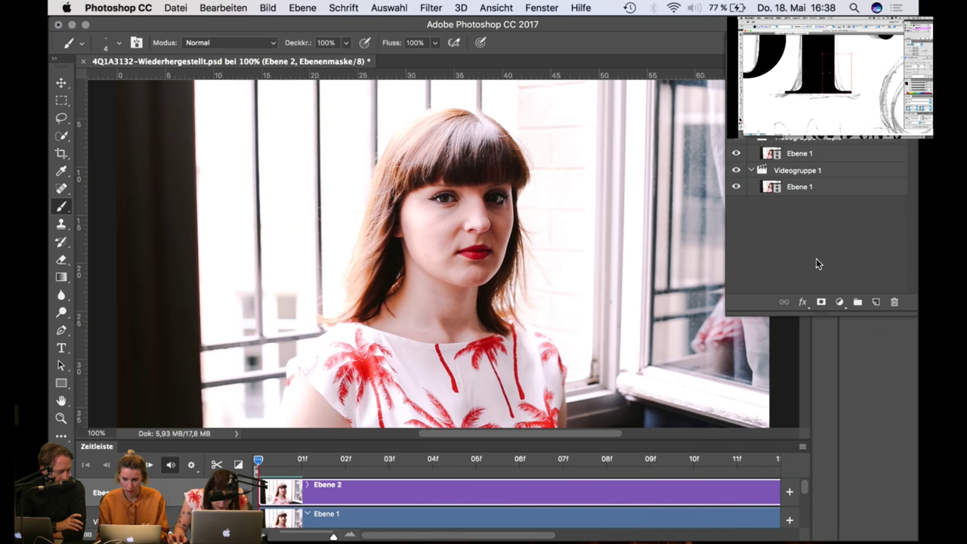
{"action": "right_click", "coordinate": [483, 229]}
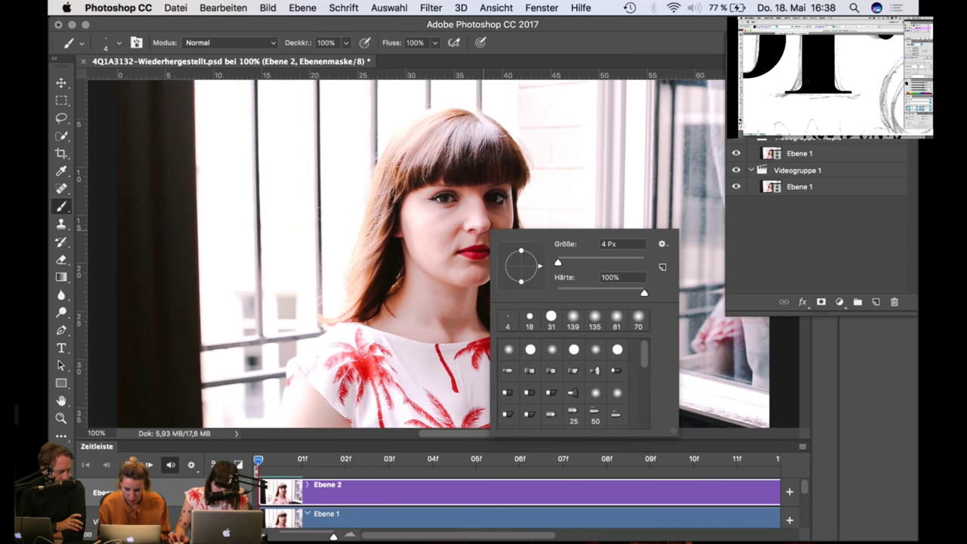
{"action": "left_click_drag", "start_coordinate": [560, 260], "coordinate": [570, 262]}
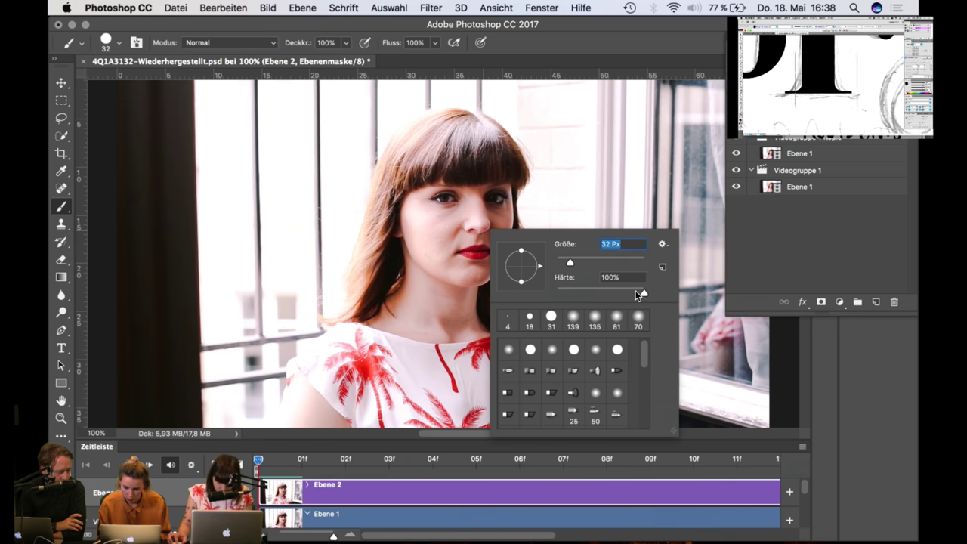
{"action": "mouse_move", "coordinate": [644, 293]}
{"action": "left_mouse_down"}
{"action": "mouse_move", "coordinate": [561, 296]}
{"action": "mouse_move", "coordinate": [569, 265]}
{"action": "mouse_move", "coordinate": [581, 264]}
{"action": "left_mouse_up"}
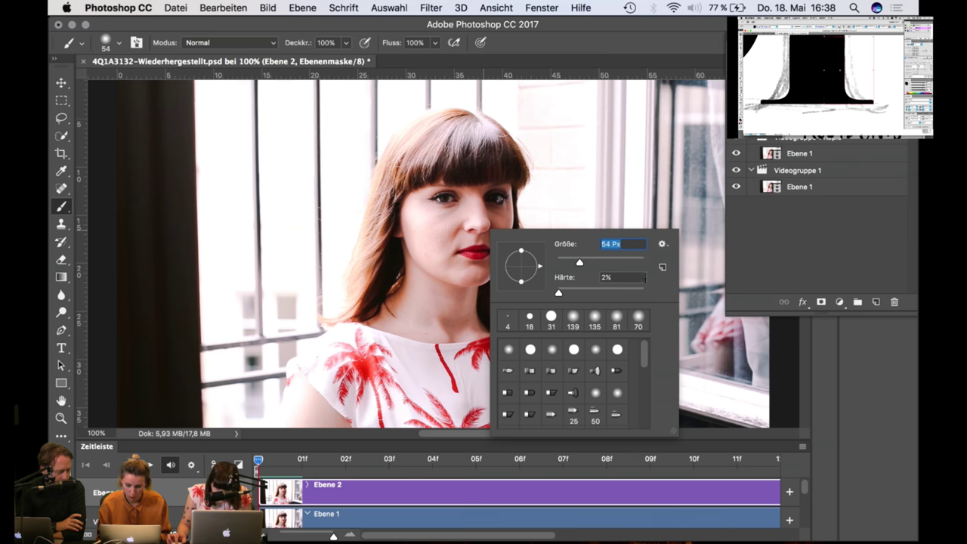
{"action": "left_click", "coordinate": [766, 224]}
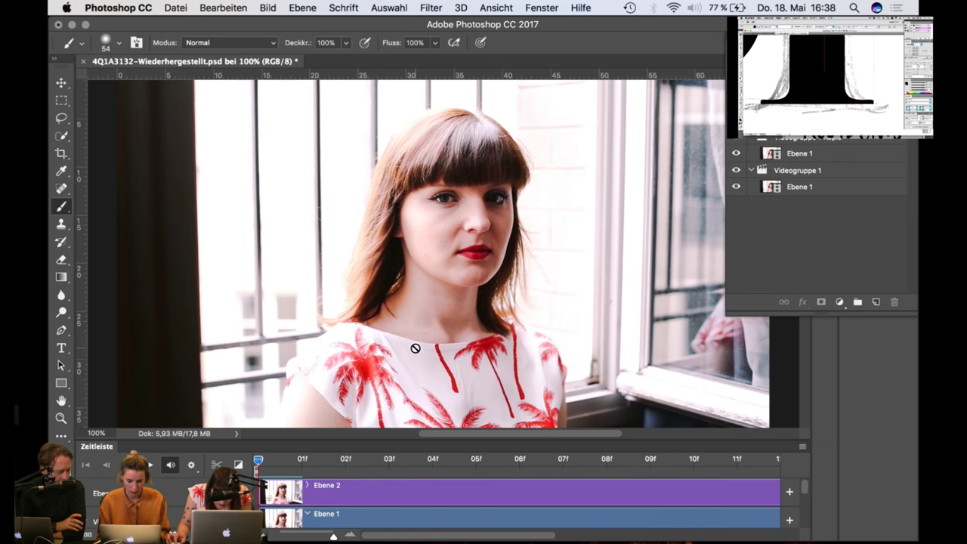
Step: Play the timeline to check the motion and stop playback at about frame 9
{"action": "key", "text": "space"}
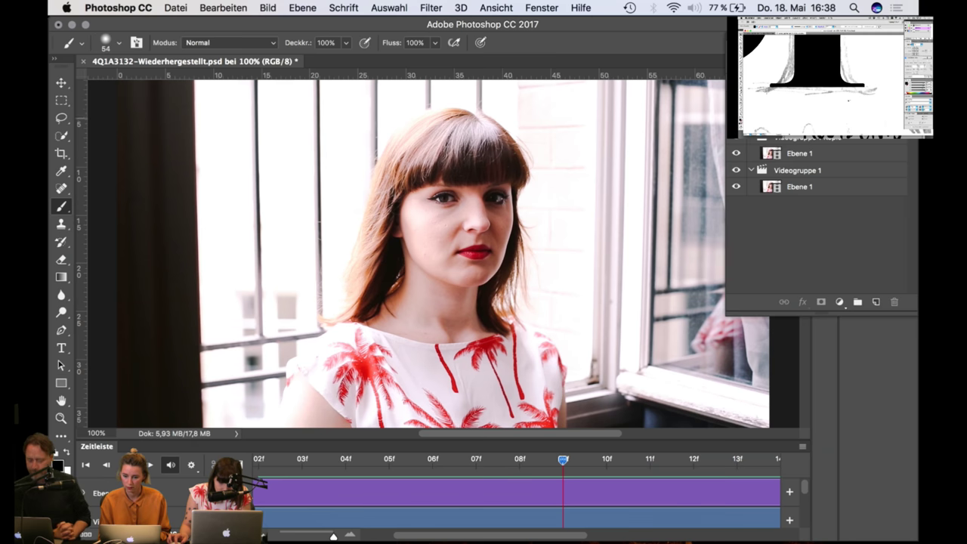
{"action": "key", "text": "space"}
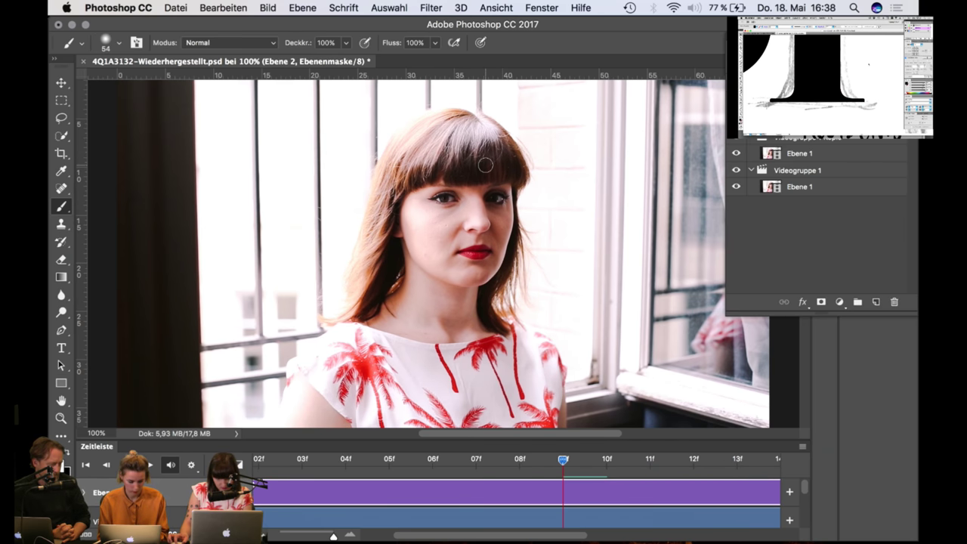
Step: Paint over the woman's fringe on Ebene 2's layer mask with the soft 54 px brush
{"action": "key", "text": "super+plus"}
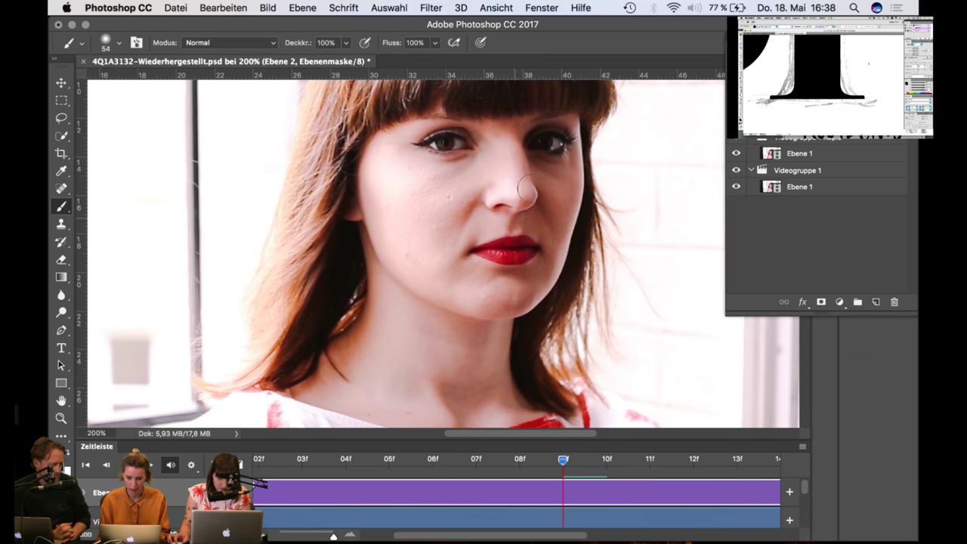
{"action": "left_click_drag", "start_coordinate": [531, 181], "coordinate": [490, 332]}
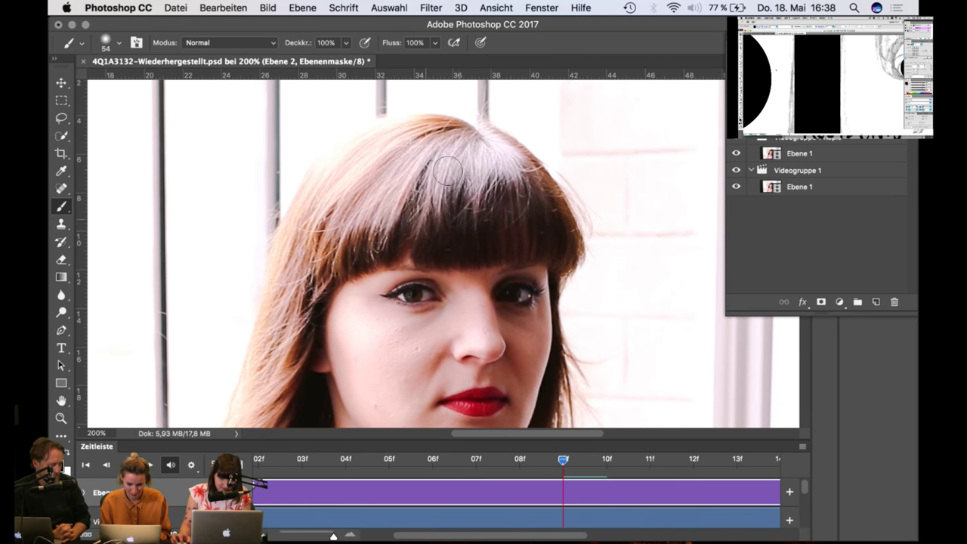
{"action": "mouse_move", "coordinate": [499, 222]}
{"action": "left_mouse_down"}
{"action": "mouse_move", "coordinate": [489, 179]}
{"action": "mouse_move", "coordinate": [477, 195]}
{"action": "mouse_move", "coordinate": [514, 198]}
{"action": "left_mouse_up"}
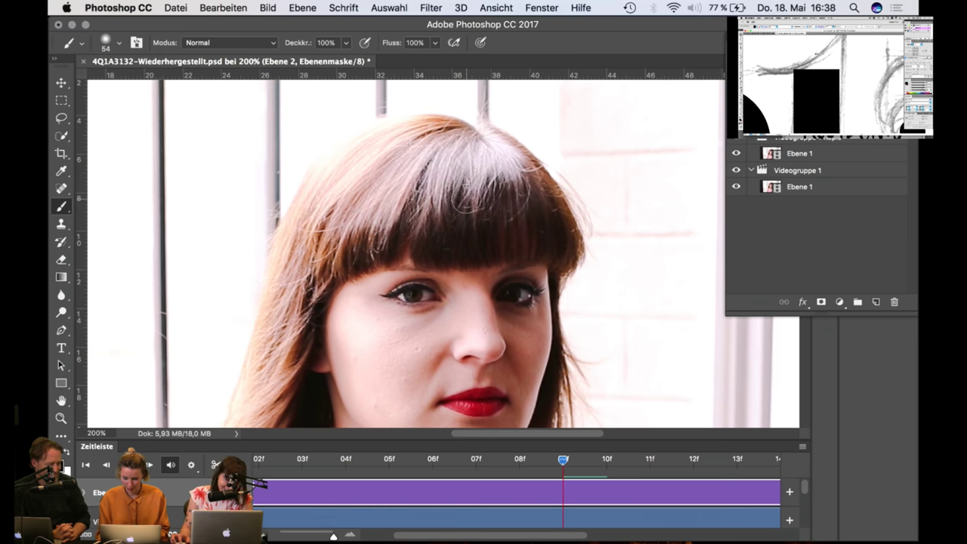
{"action": "scroll", "coordinate": [467, 198], "scroll_direction": "up", "scroll_amount": 1}
{"action": "key", "text": "q"}
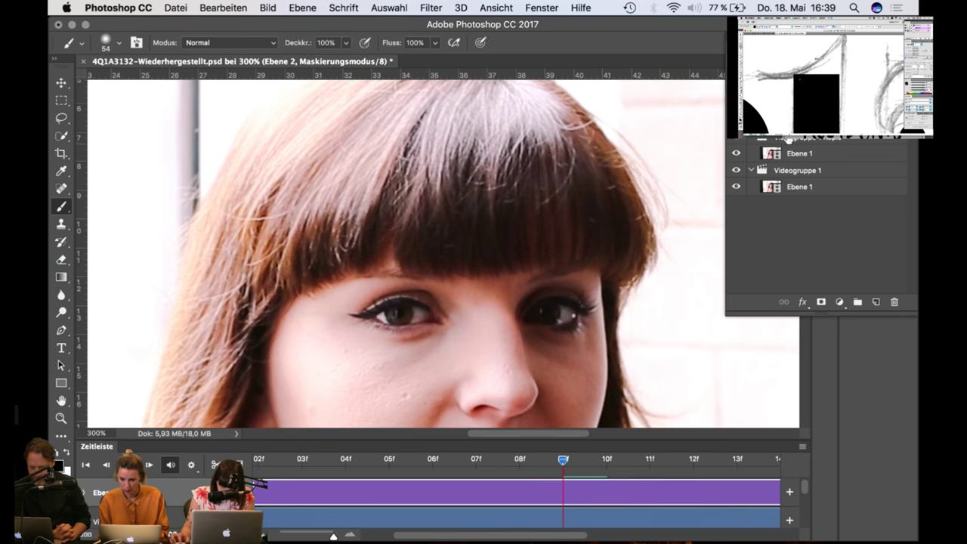
{"action": "key", "text": "q"}
{"action": "left_click_drag", "start_coordinate": [463, 182], "coordinate": [427, 186]}
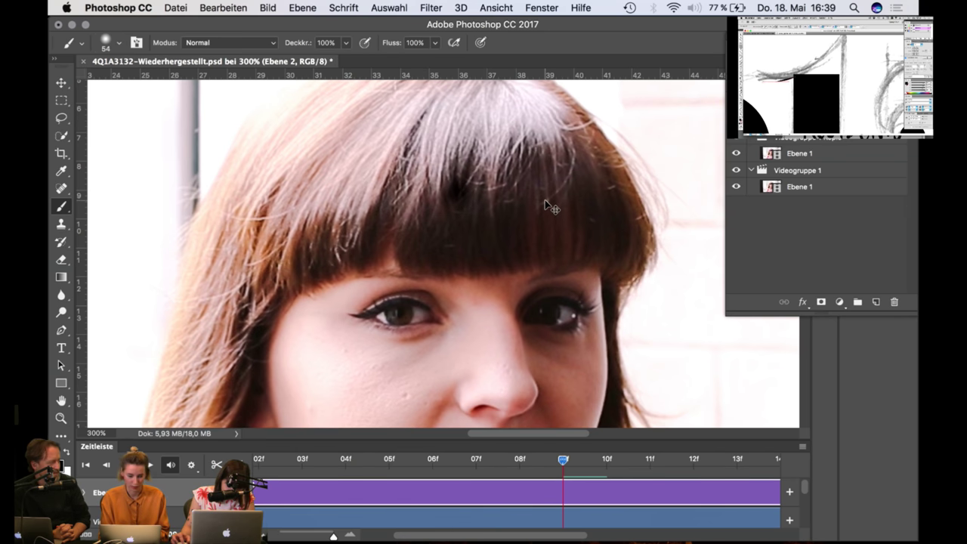
{"action": "key", "text": "super+z"}
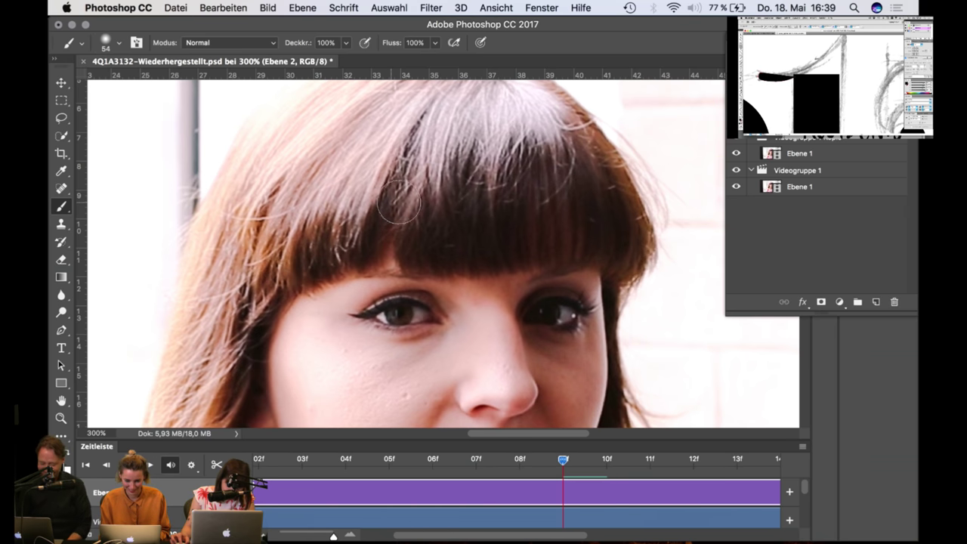
{"action": "left_click_drag", "start_coordinate": [441, 200], "coordinate": [521, 201]}
{"action": "key", "text": "super+z"}
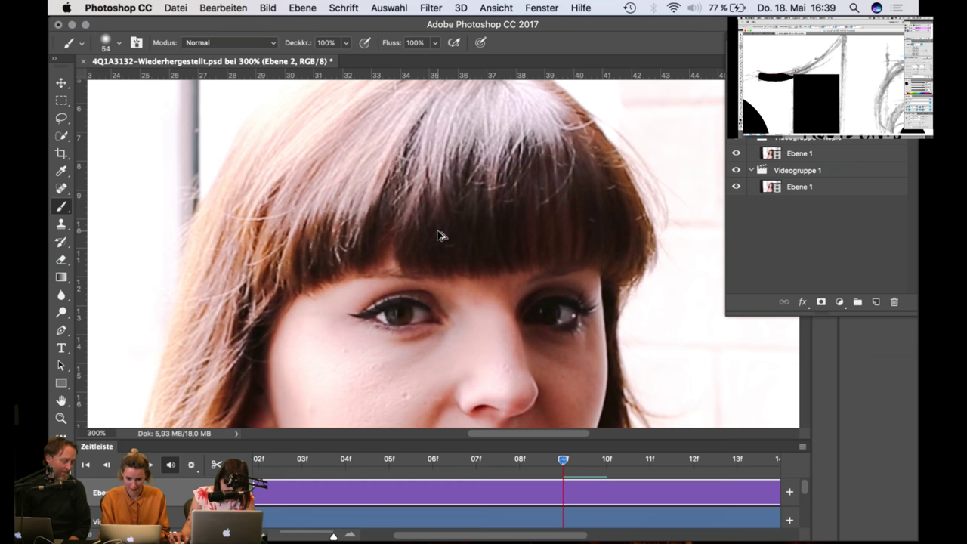
{"action": "key", "text": "alt+super+z"}
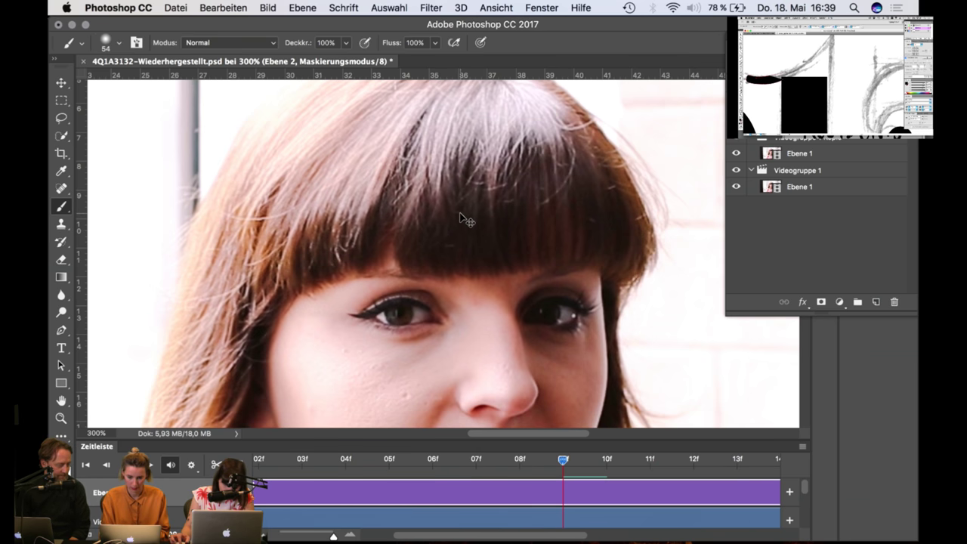
{"action": "key", "text": "super+z"}
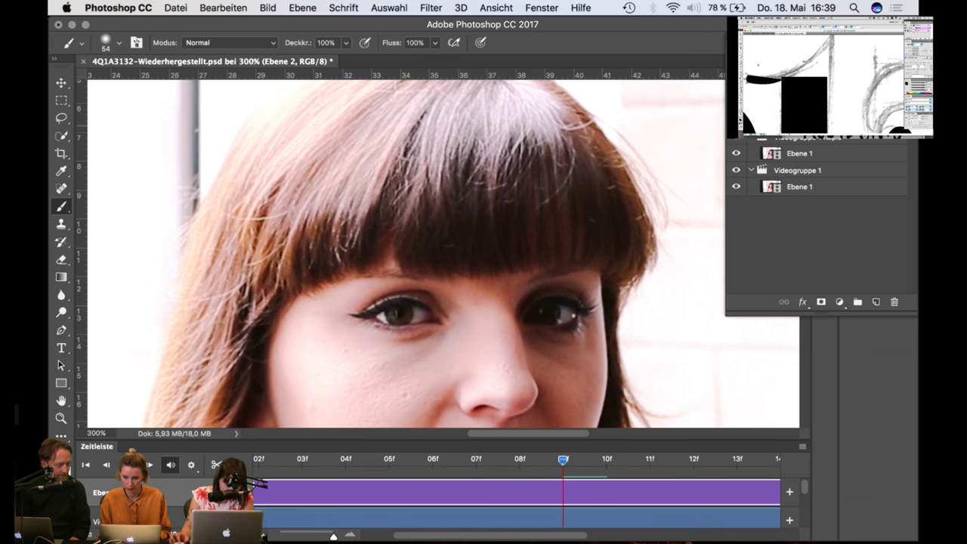
Step: Make Ebene 2's layer mask the painting target and brush over the hair around the fringe
{"action": "key", "text": "super+backslash"}
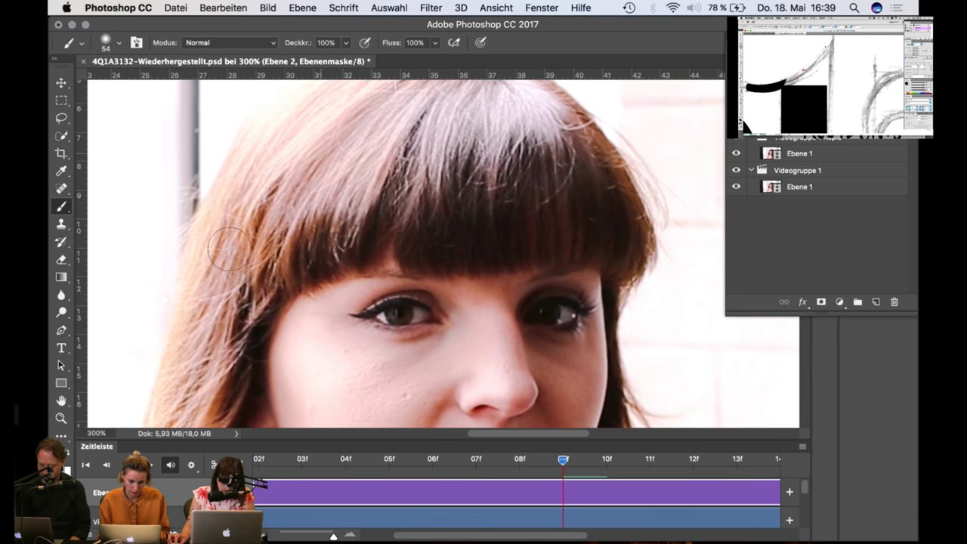
{"action": "key", "text": "super+minus"}
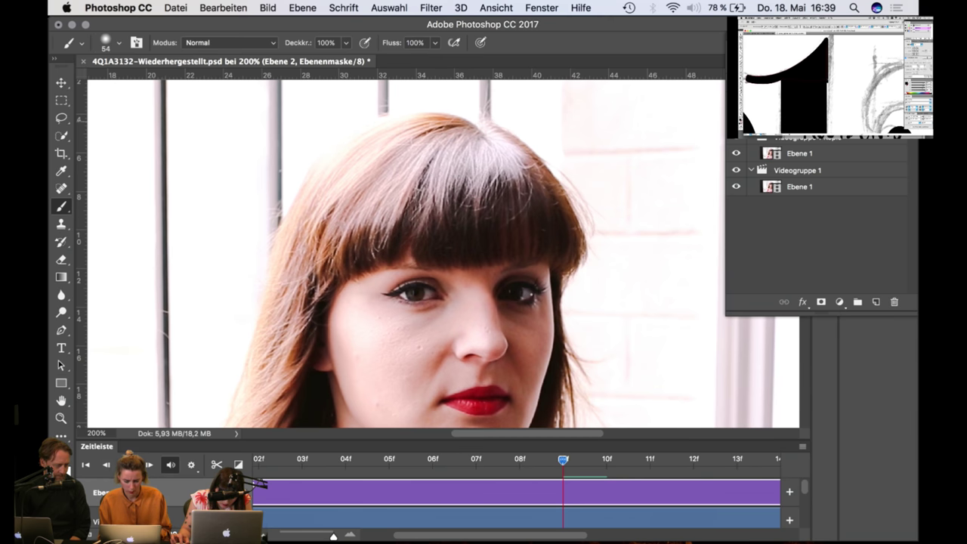
{"action": "key", "text": "q"}
{"action": "key", "text": "q"}
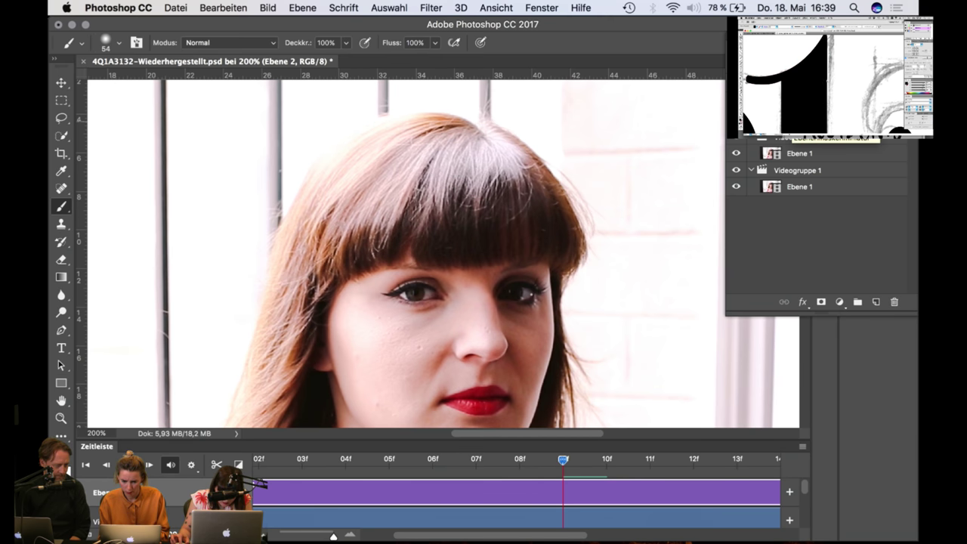
{"action": "left_click", "coordinate": [796, 121]}
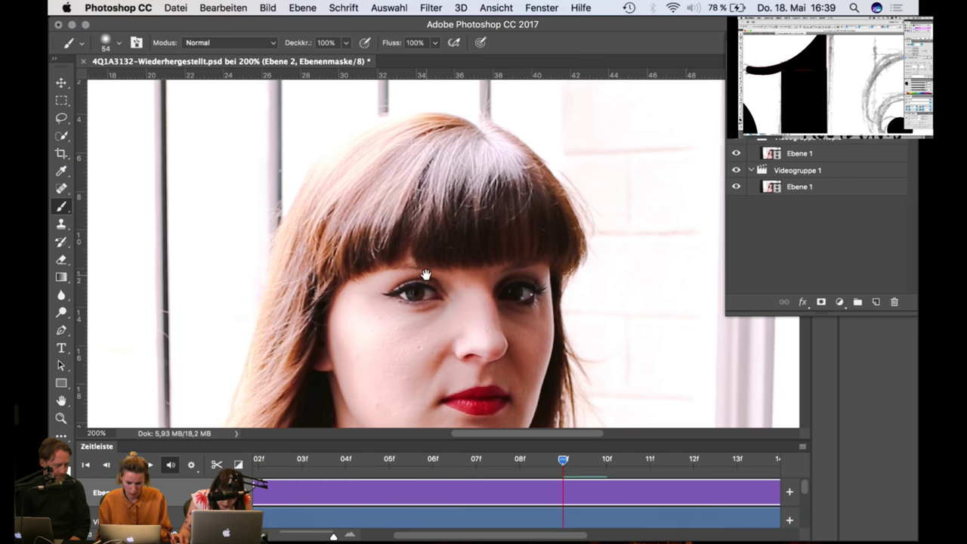
Step: Brush along the hair strands beside the face and down to the shoulders on Ebene 2's layer mask with the 54 px brush
{"action": "left_click_drag", "start_coordinate": [425, 271], "coordinate": [512, 152]}
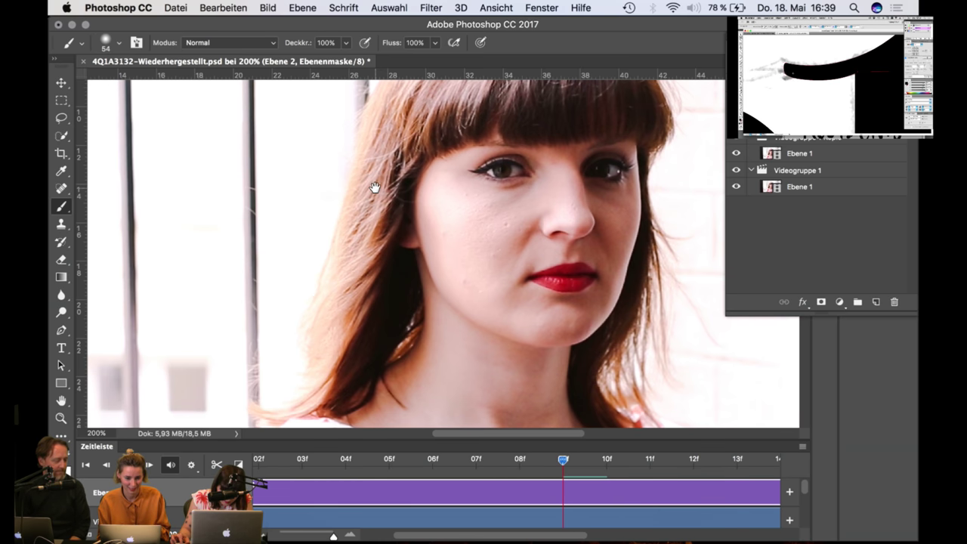
{"action": "left_click_drag", "start_coordinate": [375, 186], "coordinate": [377, 254]}
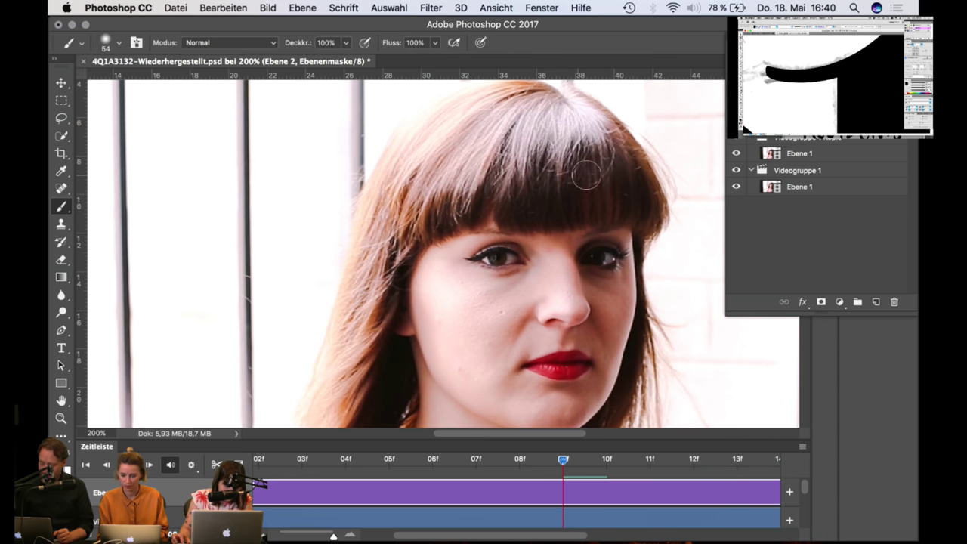
{"action": "left_click_drag", "start_coordinate": [570, 280], "coordinate": [484, 187]}
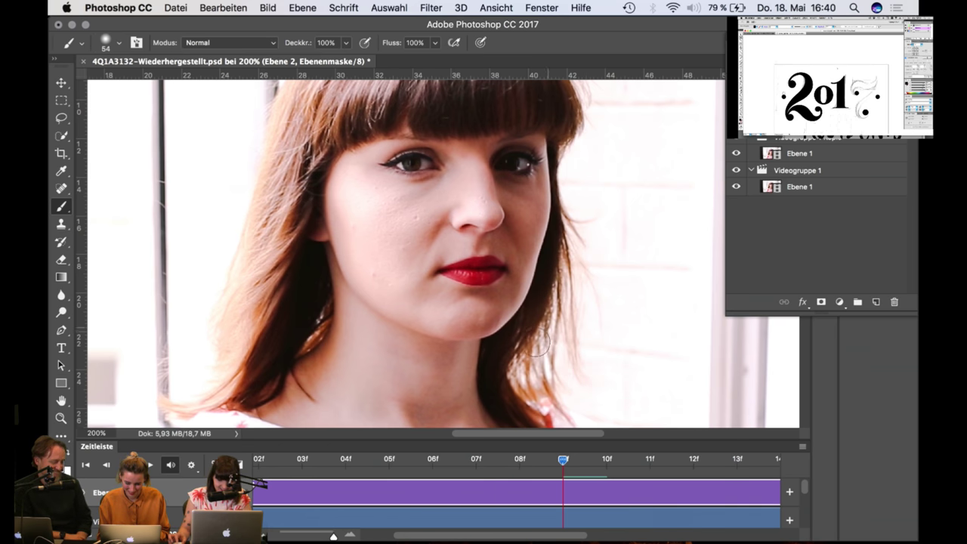
{"action": "mouse_move", "coordinate": [538, 343]}
{"action": "left_mouse_down"}
{"action": "mouse_move", "coordinate": [518, 368]}
{"action": "mouse_move", "coordinate": [461, 284]}
{"action": "left_mouse_up"}
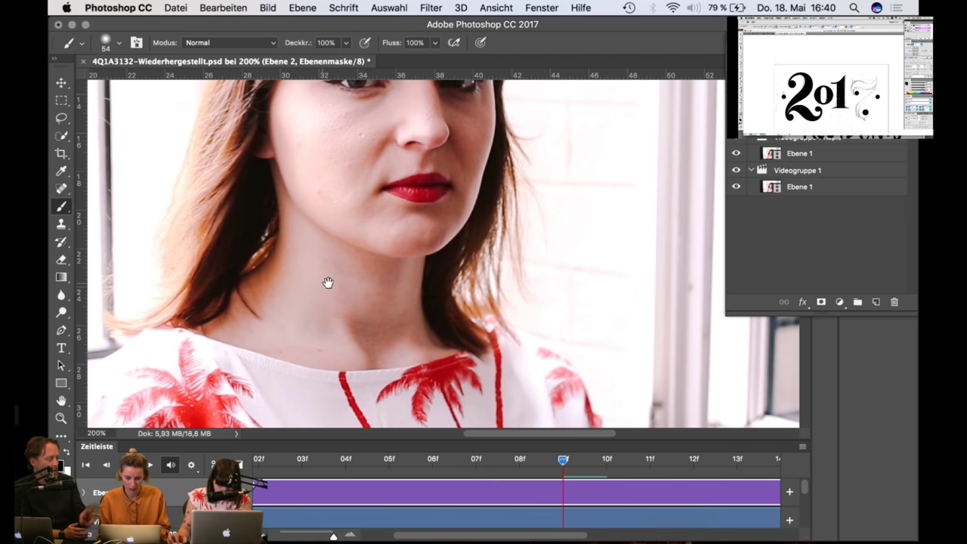
{"action": "left_click_drag", "start_coordinate": [328, 283], "coordinate": [481, 320]}
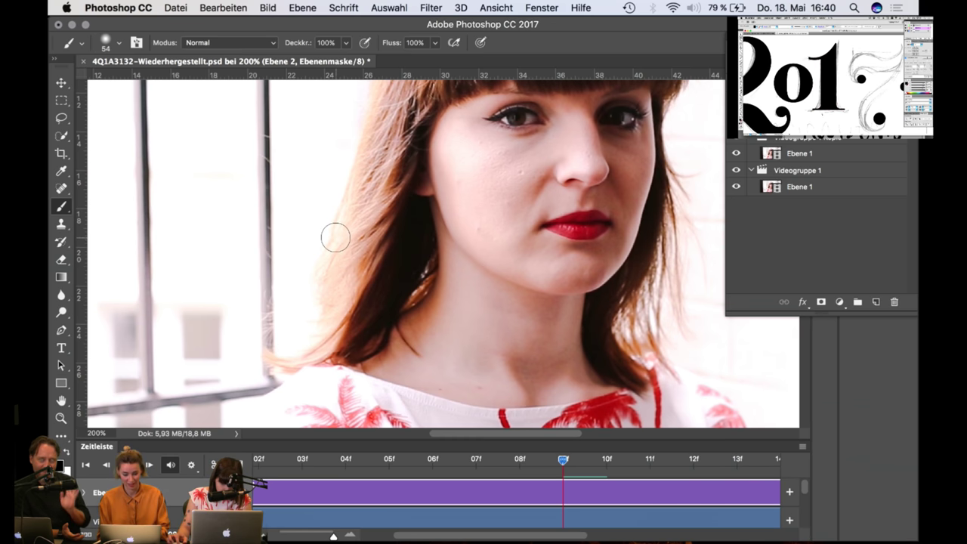
{"action": "scroll", "coordinate": [371, 262], "scroll_direction": "up", "scroll_amount": 3}
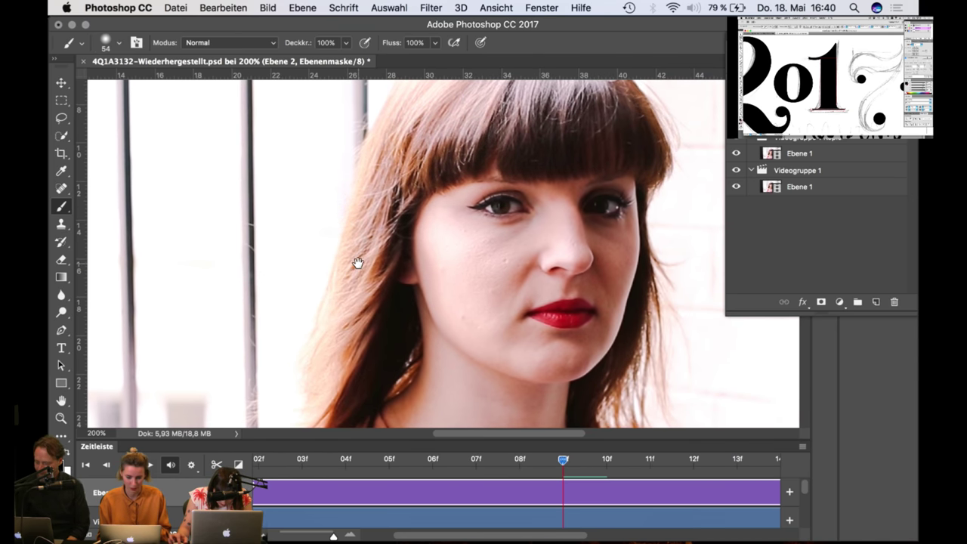
{"action": "mouse_move", "coordinate": [358, 262]}
{"action": "left_mouse_down"}
{"action": "mouse_move", "coordinate": [312, 355]}
{"action": "mouse_move", "coordinate": [315, 333]}
{"action": "left_mouse_up"}
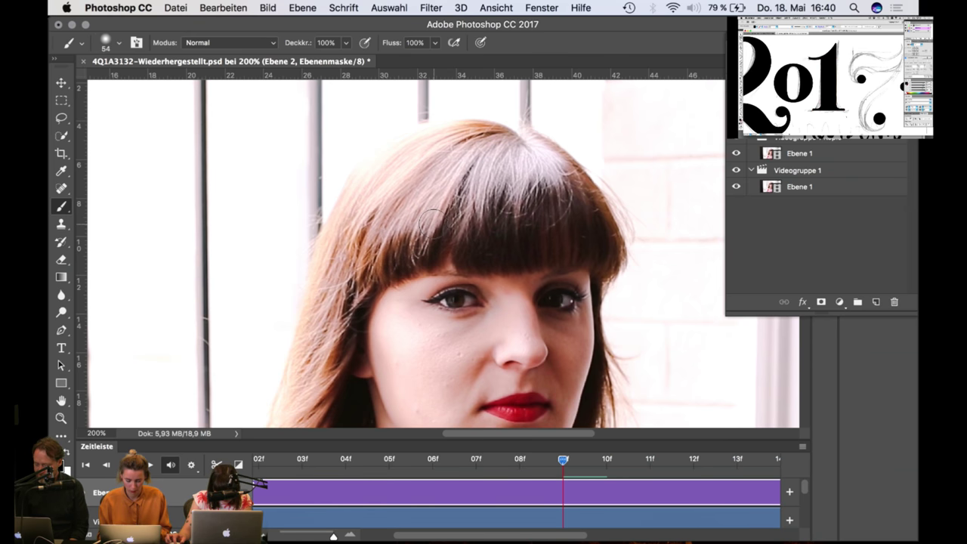
Step: Show the whole clip in the timeline and play it from the first frame to check the masked hair motion
{"action": "key", "text": "super+minus"}
{"action": "key", "text": "super+minus"}
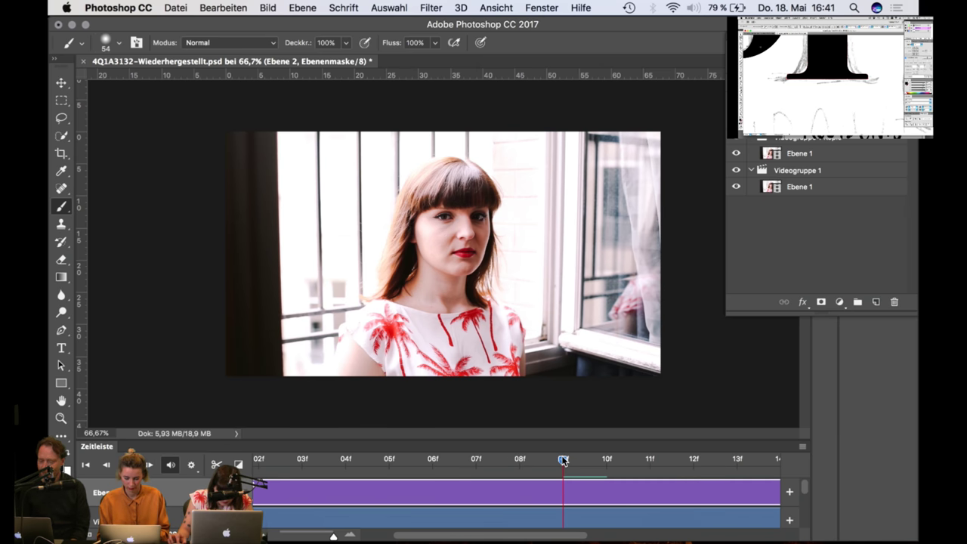
{"action": "key", "text": "super+minus"}
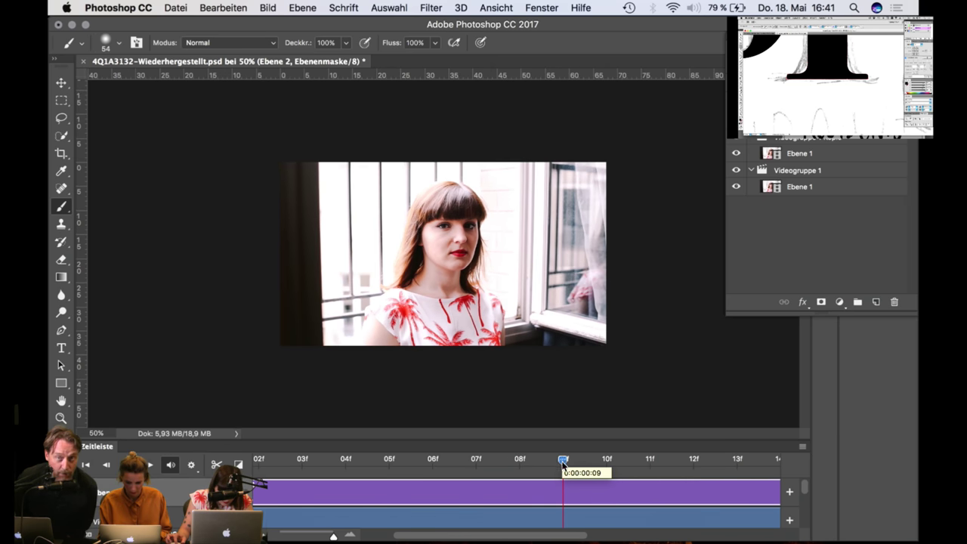
{"action": "left_click_drag", "start_coordinate": [334, 536], "coordinate": [306, 537]}
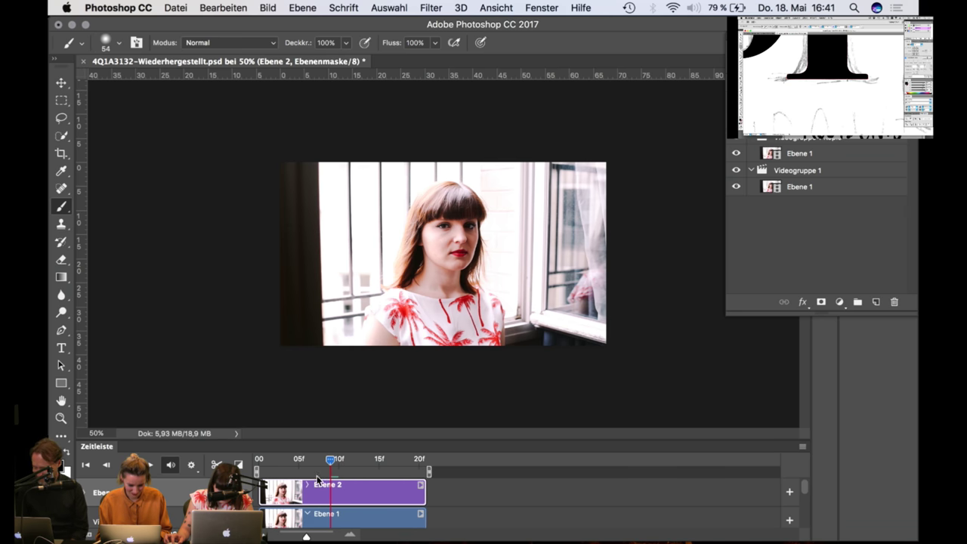
{"action": "left_click_drag", "start_coordinate": [330, 461], "coordinate": [265, 461]}
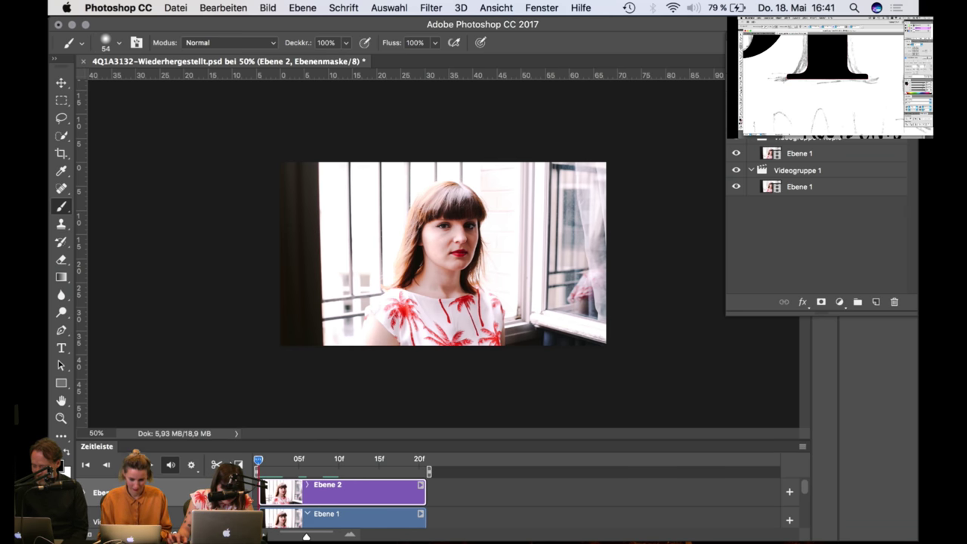
{"action": "key", "text": "space"}
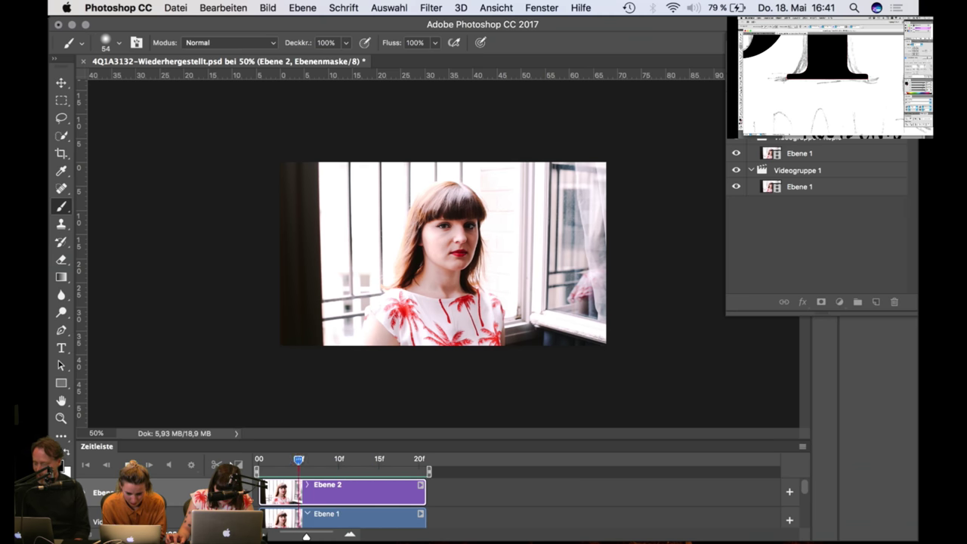
{"action": "key", "text": "space"}
{"action": "key", "text": "space"}
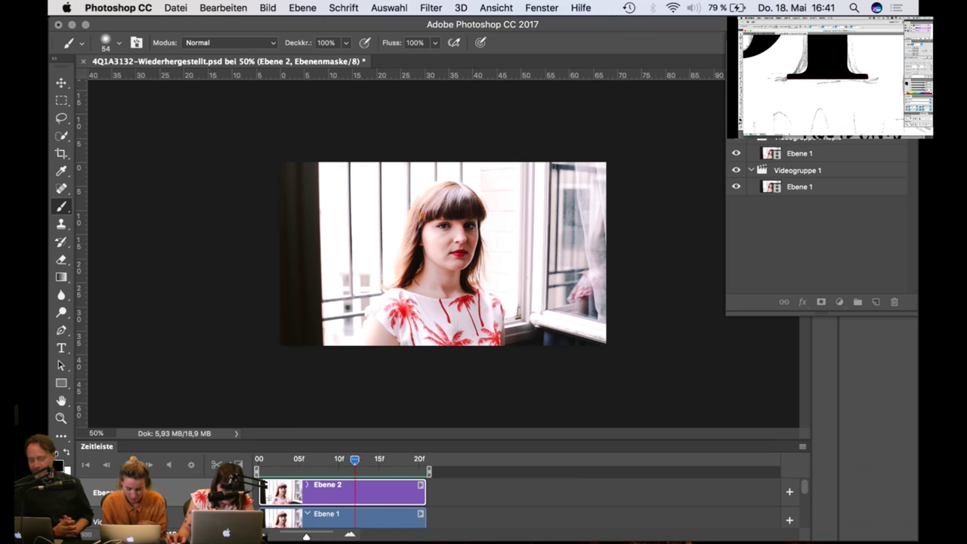
Step: Enlarge the soft brush to 154 px for painting the hair on Ebene 2's layer mask
{"action": "key", "text": "super+plus"}
{"action": "key", "text": "super+plus"}
{"action": "key", "text": "super+plus"}
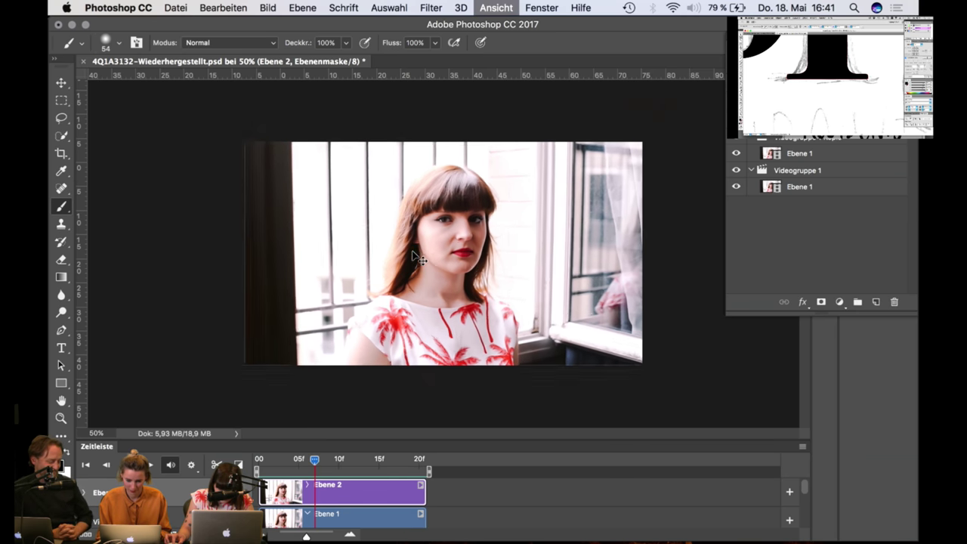
{"action": "key", "text": "space"}
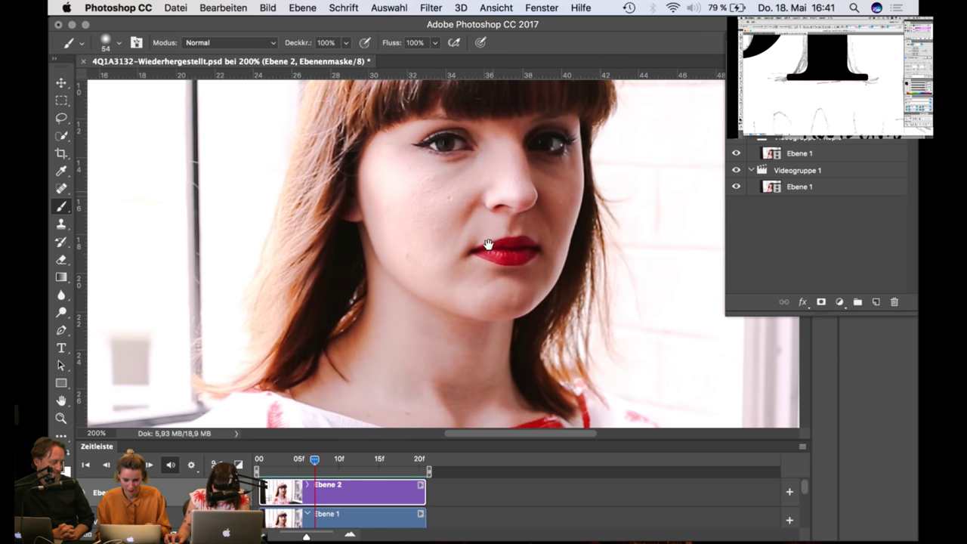
{"action": "left_click_drag", "start_coordinate": [491, 190], "coordinate": [467, 312]}
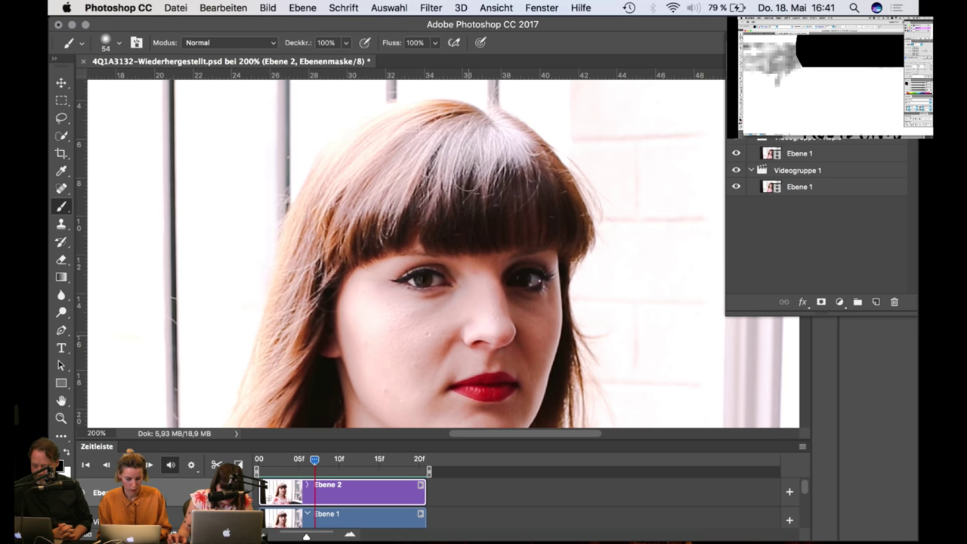
{"action": "right_click", "coordinate": [473, 176]}
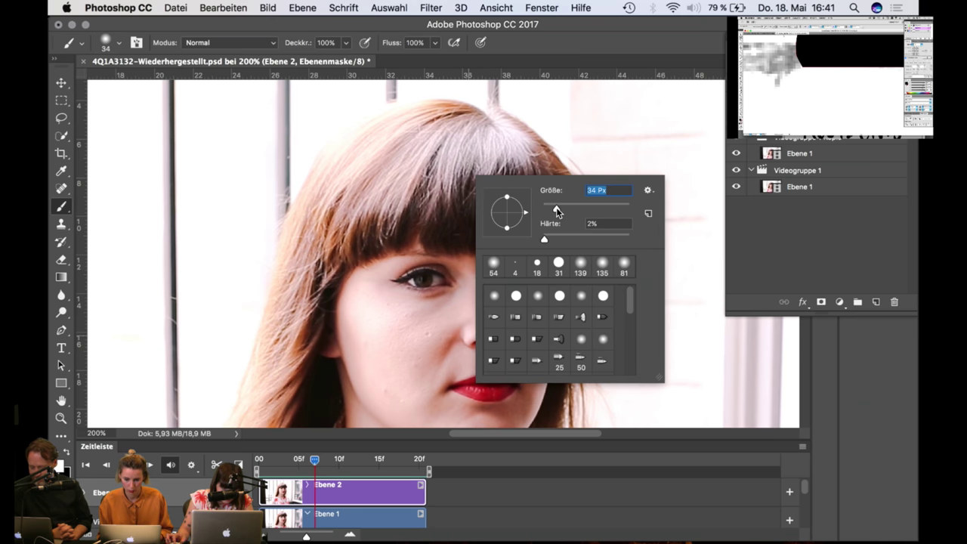
{"action": "left_click_drag", "start_coordinate": [593, 213], "coordinate": [598, 212]}
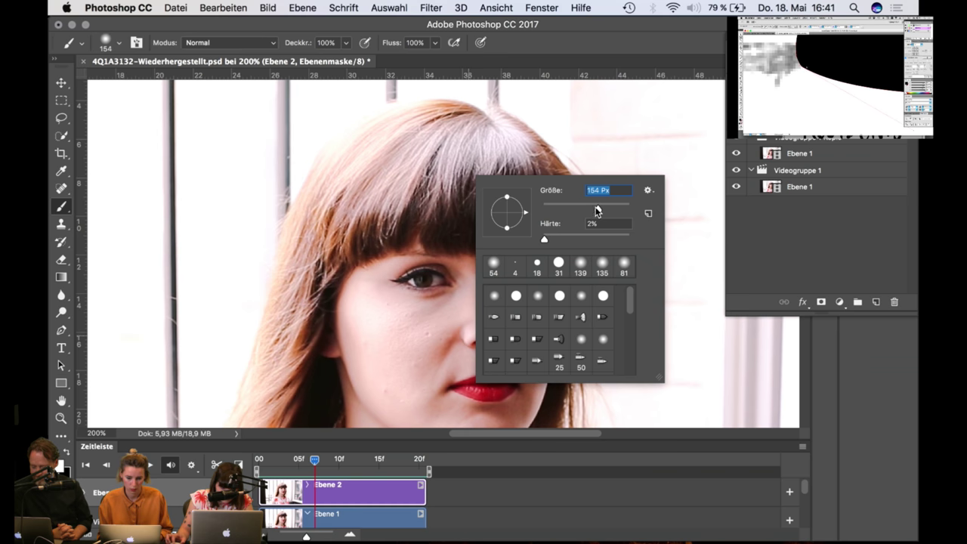
{"action": "left_click", "coordinate": [385, 162]}
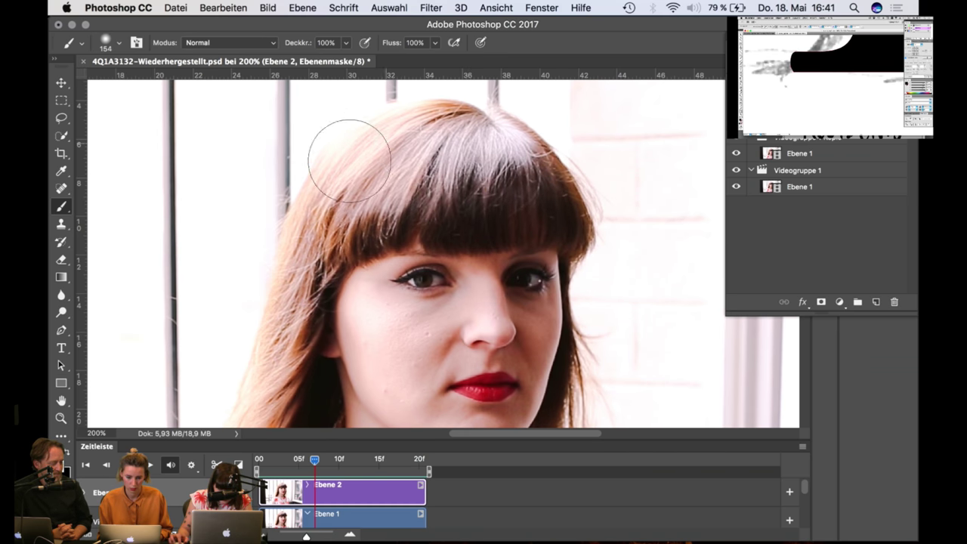
Step: Replay the clip from near its start with the whole picture in view to check the hair movement
{"action": "key", "text": "super+minus"}
{"action": "key", "text": "super+minus"}
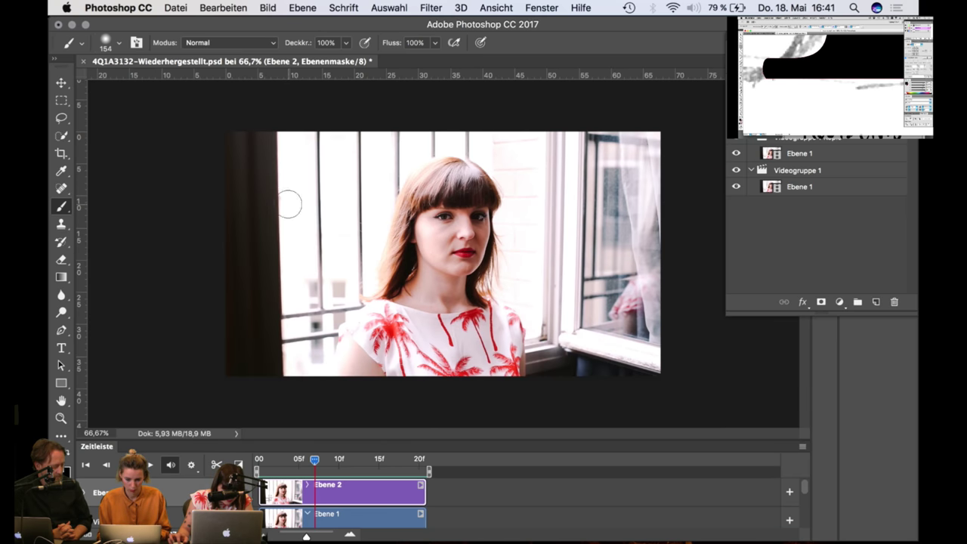
{"action": "left_click_drag", "start_coordinate": [314, 462], "coordinate": [266, 461]}
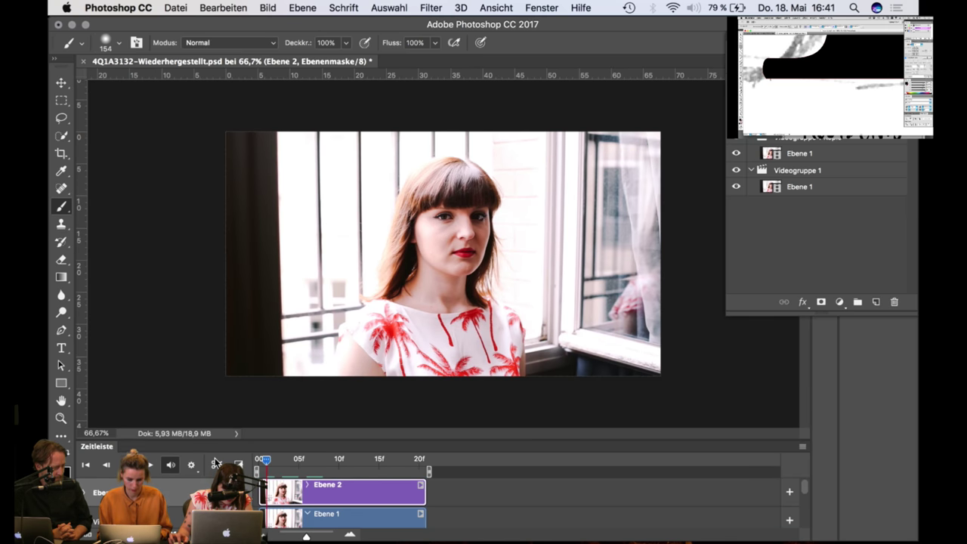
{"action": "key", "text": "space"}
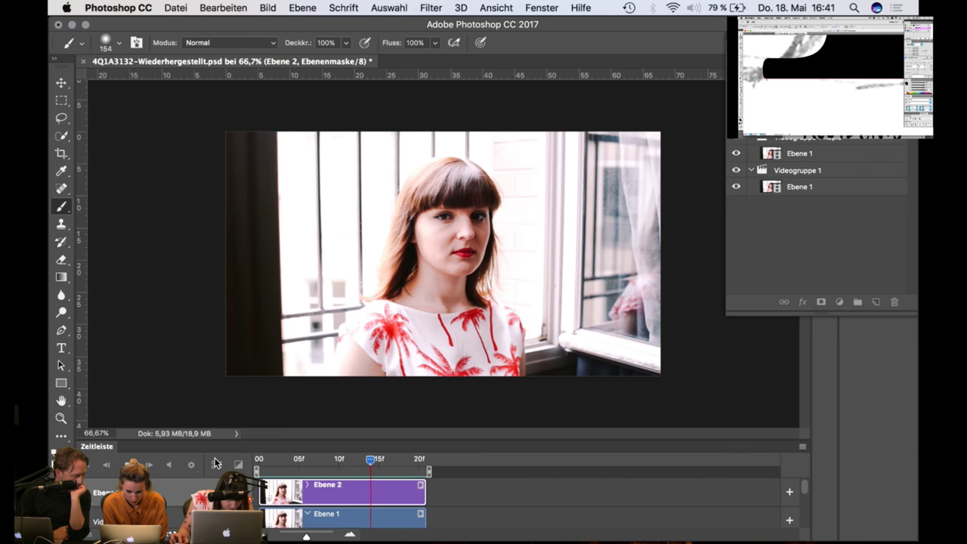
Step: Stop the playback and lower the brush opacity to 43% for softer painting on Ebene 2's layer mask
{"action": "key", "text": "space"}
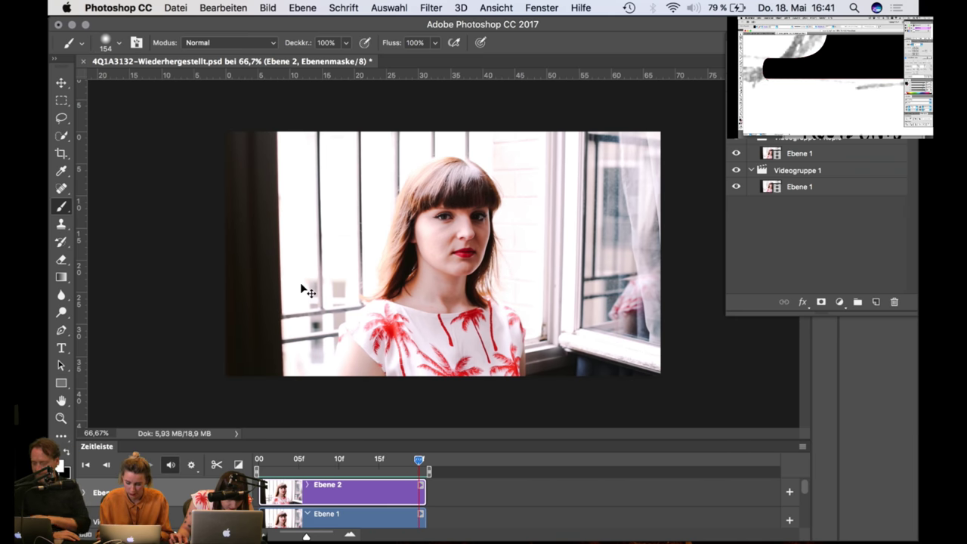
{"action": "key", "text": "super+plus"}
{"action": "key", "text": "super+plus"}
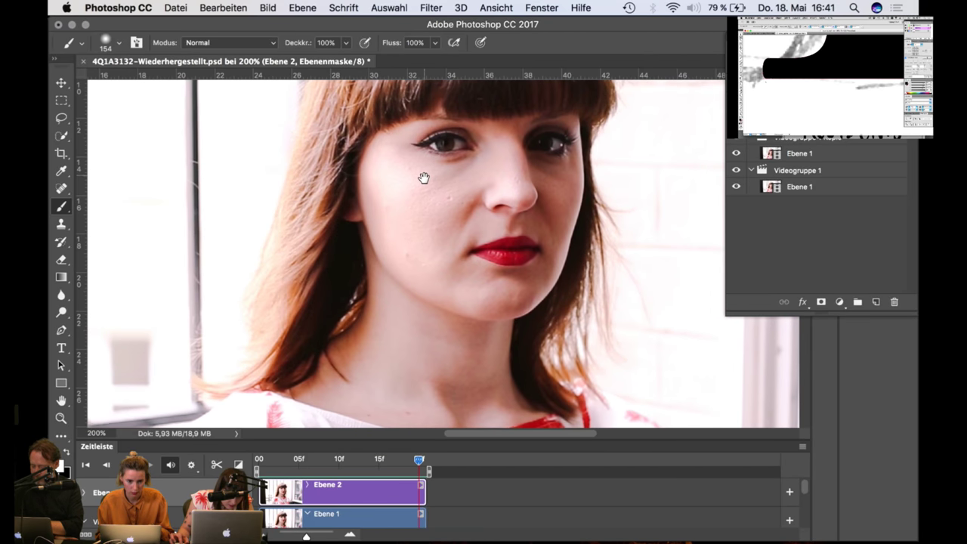
{"action": "left_click_drag", "start_coordinate": [425, 177], "coordinate": [434, 294]}
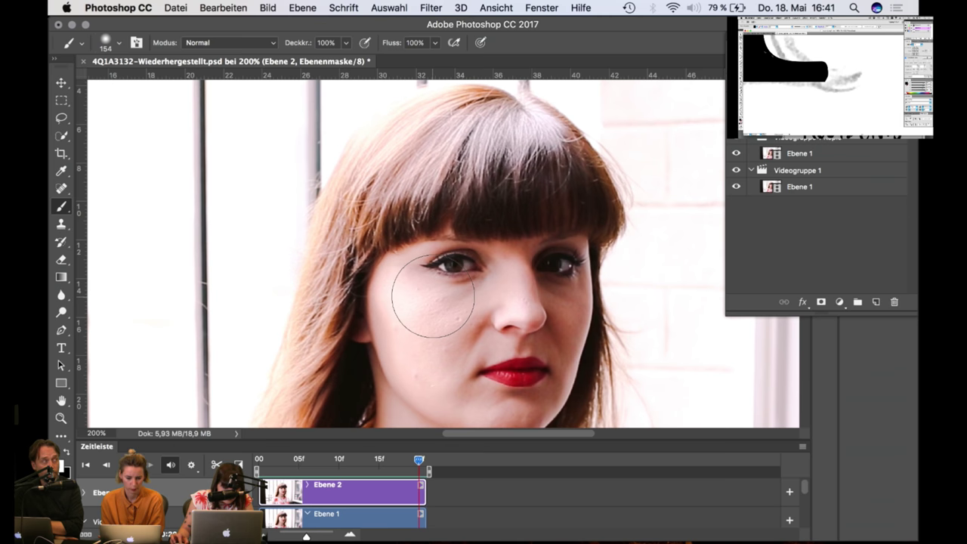
{"action": "right_click", "coordinate": [455, 159]}
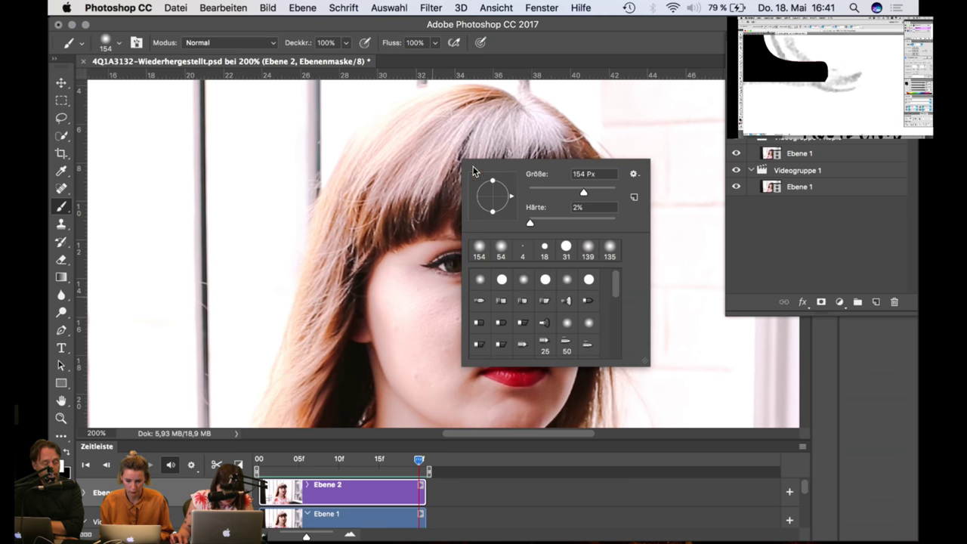
{"action": "left_click", "coordinate": [346, 44]}
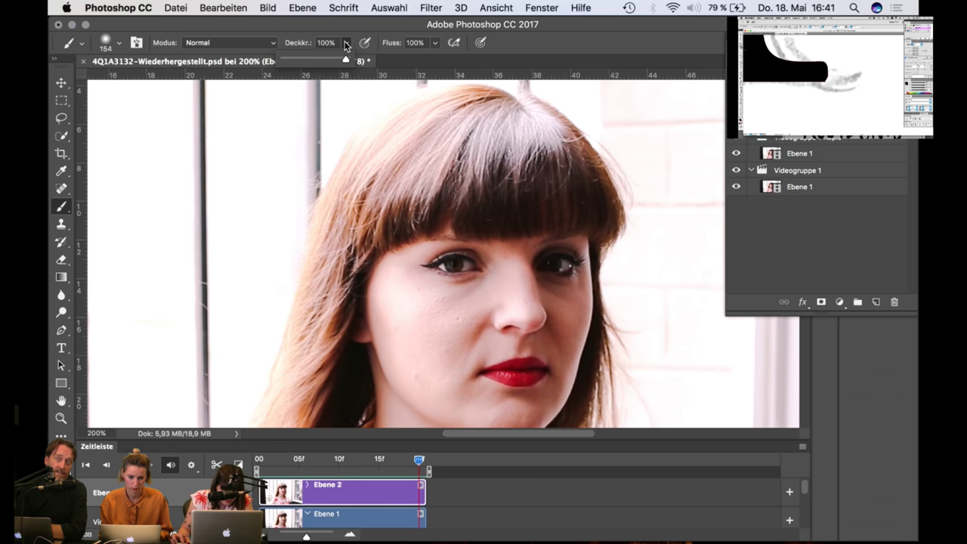
{"action": "left_click", "coordinate": [418, 160]}
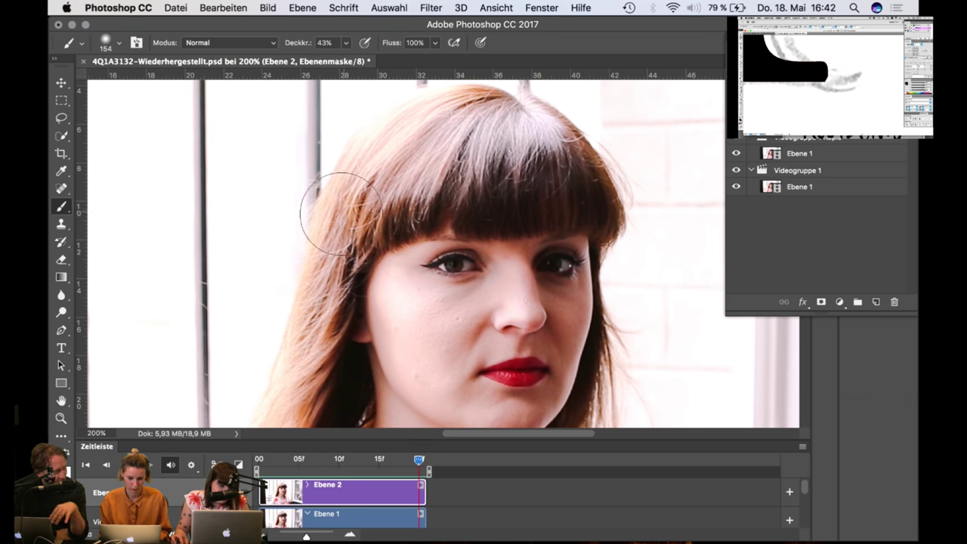
Step: Play the clip from the first frame with the whole picture in view to check the hair motion
{"action": "key", "text": "super+minus"}
{"action": "key", "text": "super+minus"}
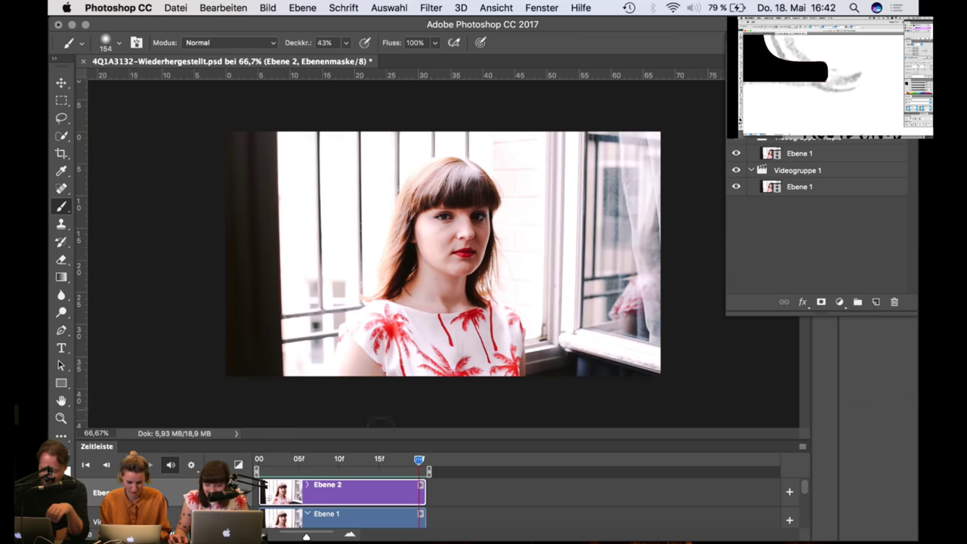
{"action": "left_click_drag", "start_coordinate": [414, 459], "coordinate": [227, 463]}
{"action": "key", "text": "space"}
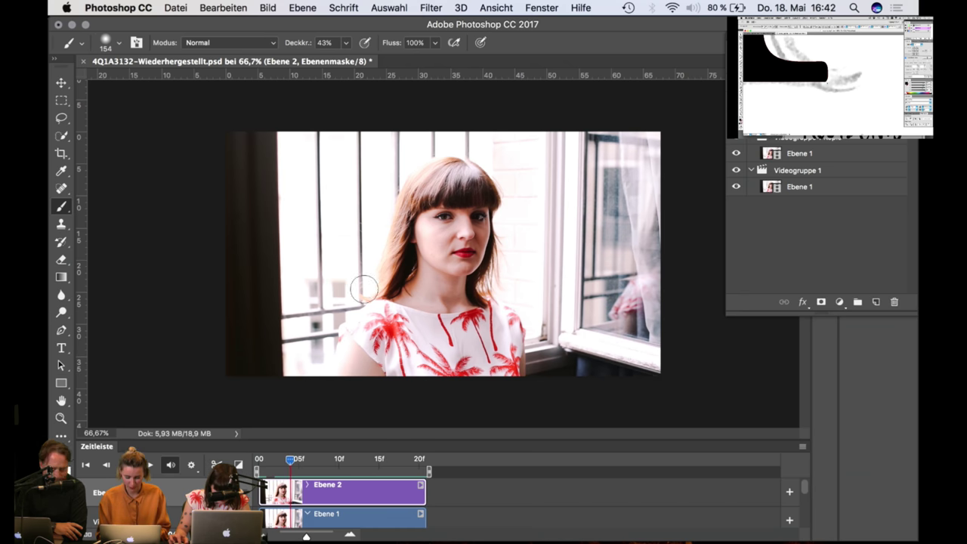
Step: Brush across the fringe and upper hair on Ebene 2's layer mask with the 154 px brush at 43% opacity
{"action": "key", "text": "super+plus"}
{"action": "key", "text": "super+plus"}
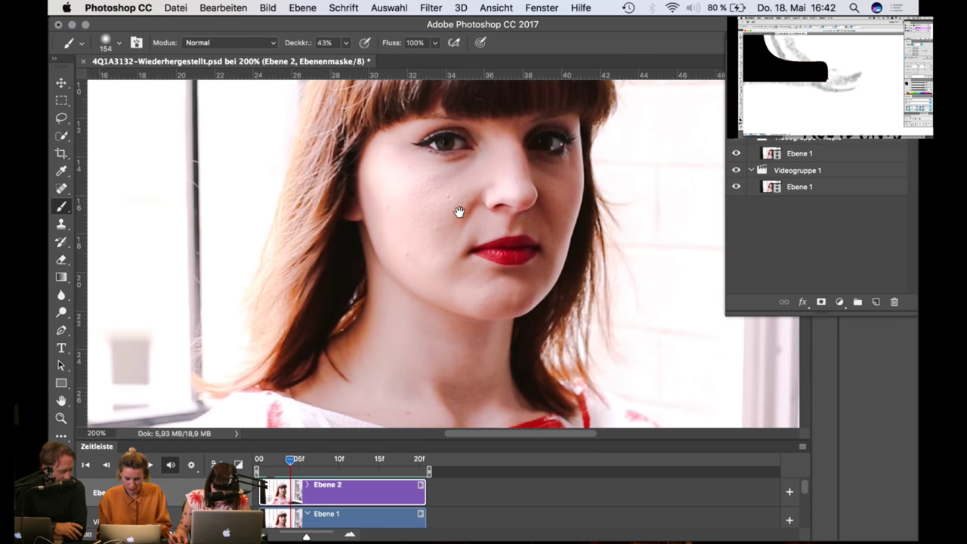
{"action": "scroll", "coordinate": [420, 344], "scroll_direction": "up", "scroll_amount": 5}
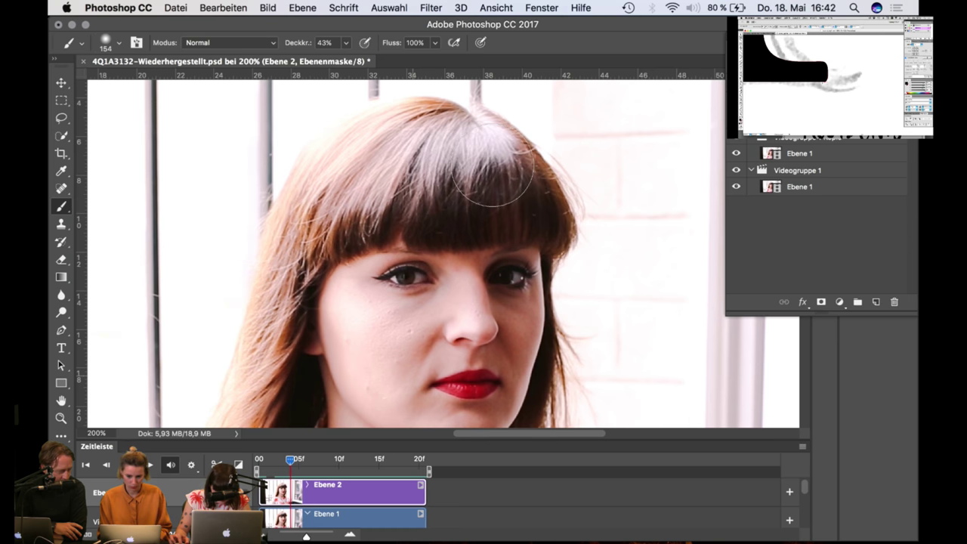
{"action": "left_click_drag", "start_coordinate": [491, 170], "coordinate": [336, 180]}
{"action": "mouse_move", "coordinate": [470, 175]}
{"action": "left_mouse_down"}
{"action": "mouse_move", "coordinate": [521, 178]}
{"action": "mouse_move", "coordinate": [351, 159]}
{"action": "left_mouse_up"}
{"action": "mouse_move", "coordinate": [423, 189]}
{"action": "left_mouse_down"}
{"action": "mouse_move", "coordinate": [549, 179]}
{"action": "mouse_move", "coordinate": [592, 198]}
{"action": "mouse_move", "coordinate": [546, 180]}
{"action": "mouse_move", "coordinate": [393, 178]}
{"action": "mouse_move", "coordinate": [503, 192]}
{"action": "mouse_move", "coordinate": [349, 198]}
{"action": "mouse_move", "coordinate": [259, 216]}
{"action": "mouse_move", "coordinate": [544, 170]}
{"action": "left_mouse_up"}
Step: Replay the whole clip to check the repainted fringe, and return the playhead to the first frame
{"action": "key", "text": "super+minus"}
{"action": "key", "text": "super+minus"}
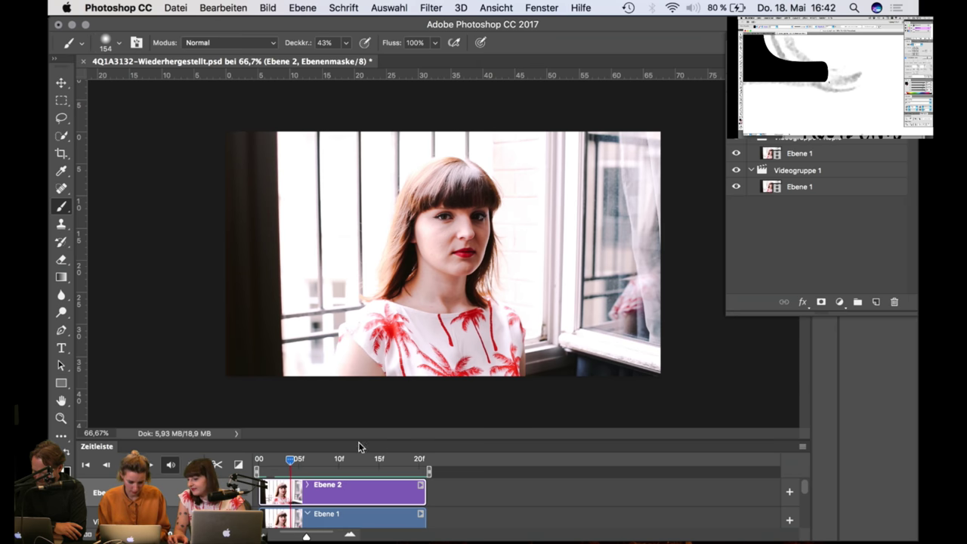
{"action": "left_click_drag", "start_coordinate": [291, 460], "coordinate": [216, 469]}
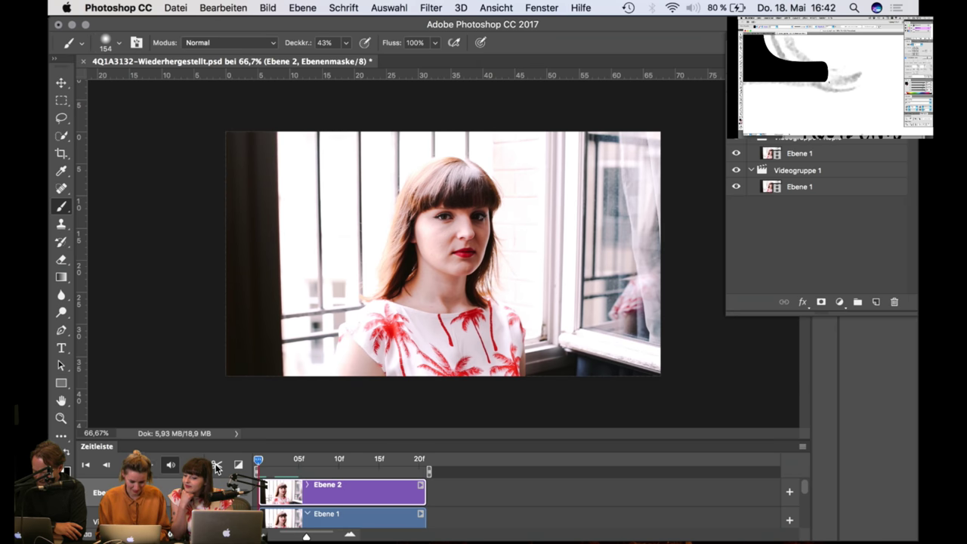
{"action": "key", "text": "space"}
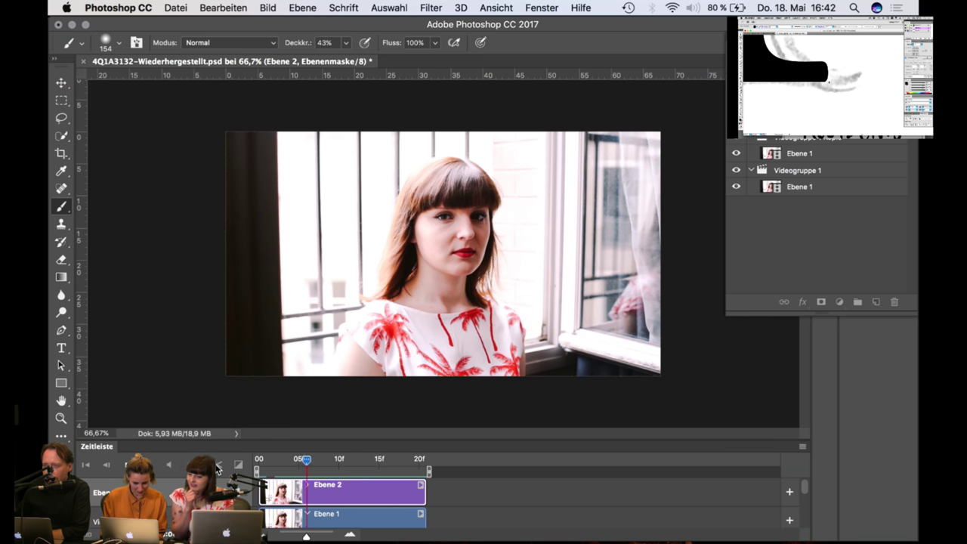
{"action": "key", "text": "space"}
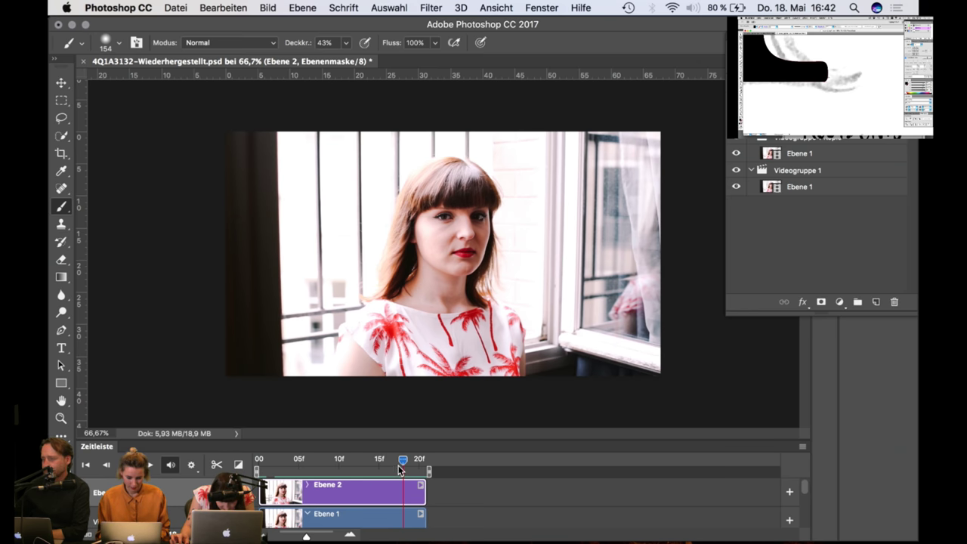
{"action": "left_click_drag", "start_coordinate": [401, 468], "coordinate": [242, 476]}
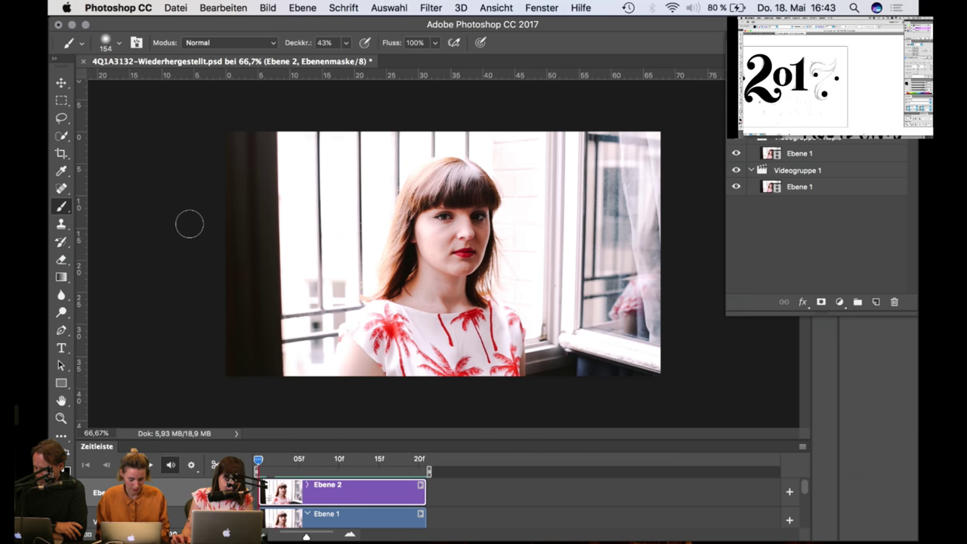
{"action": "left_click", "coordinate": [175, 9]}
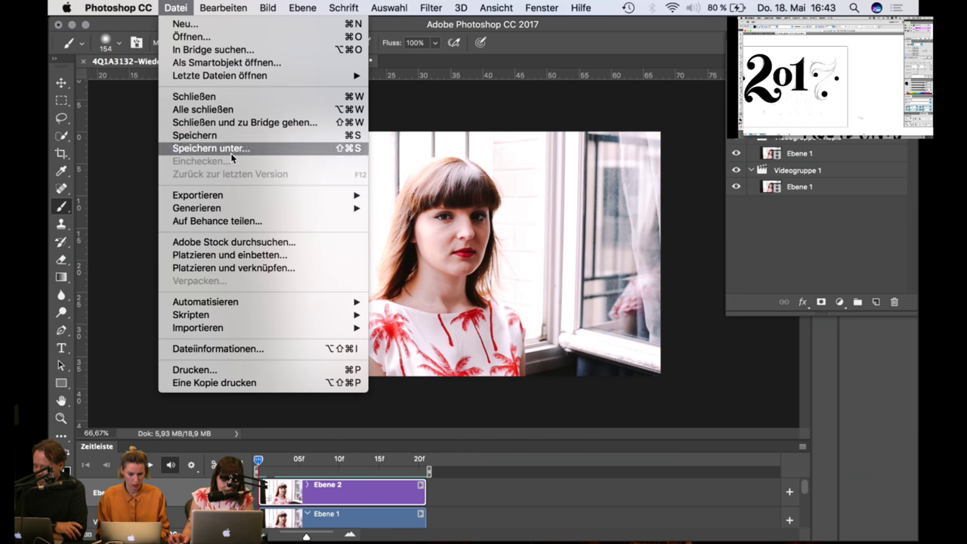
{"action": "mouse_move", "coordinate": [241, 192]}
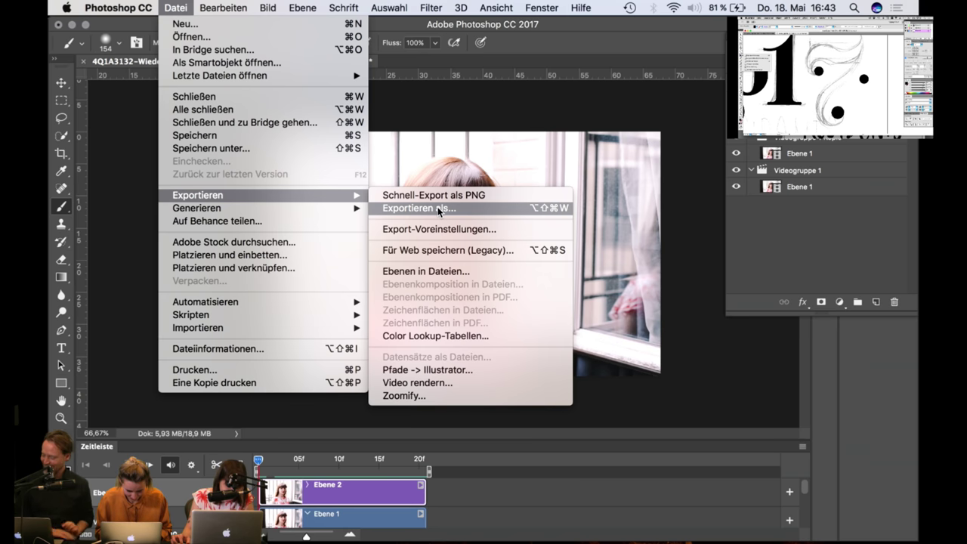
{"action": "left_click", "coordinate": [464, 123]}
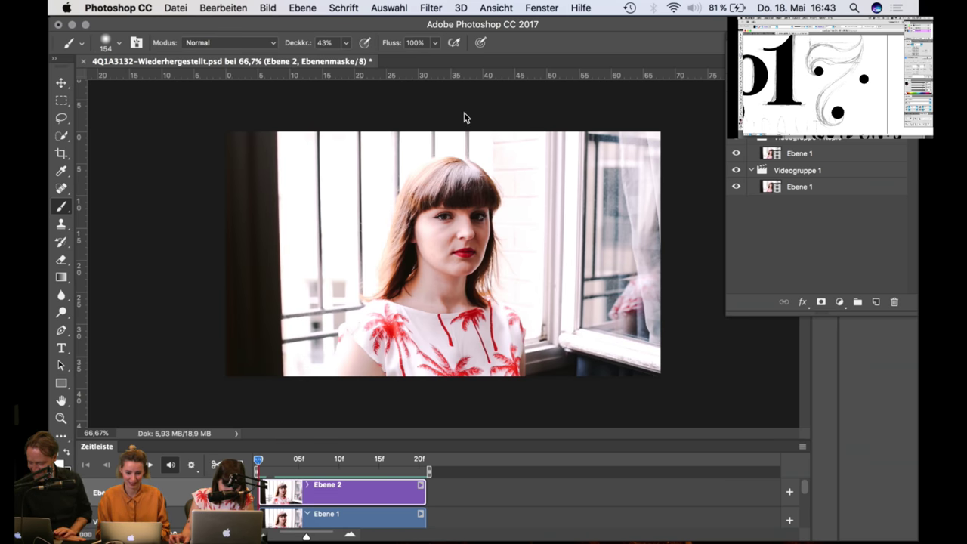
Step: Switch to the Move tool, open the Save for Web (Legacy) export with GIF as the format, and fit the whole picture in the preview
{"action": "left_click", "coordinate": [62, 83]}
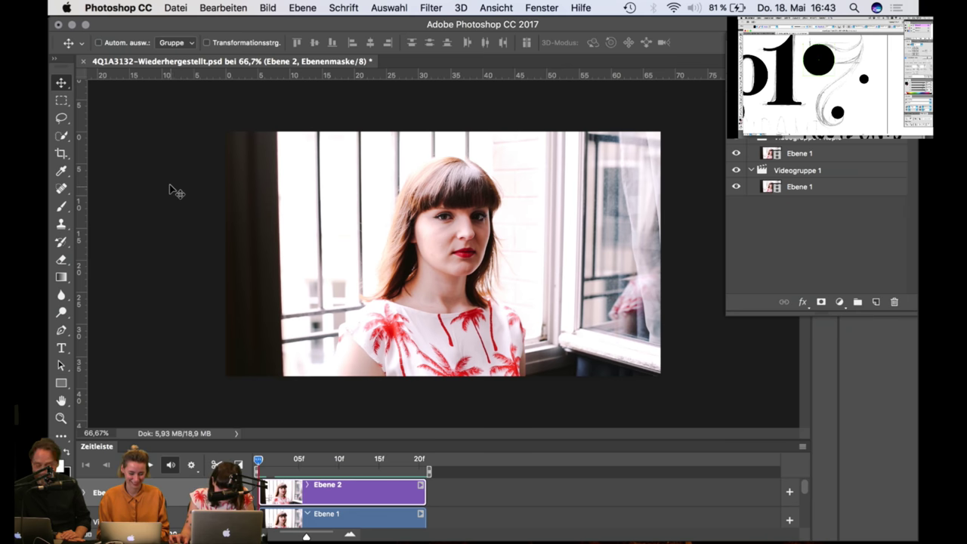
{"action": "left_click", "coordinate": [181, 13]}
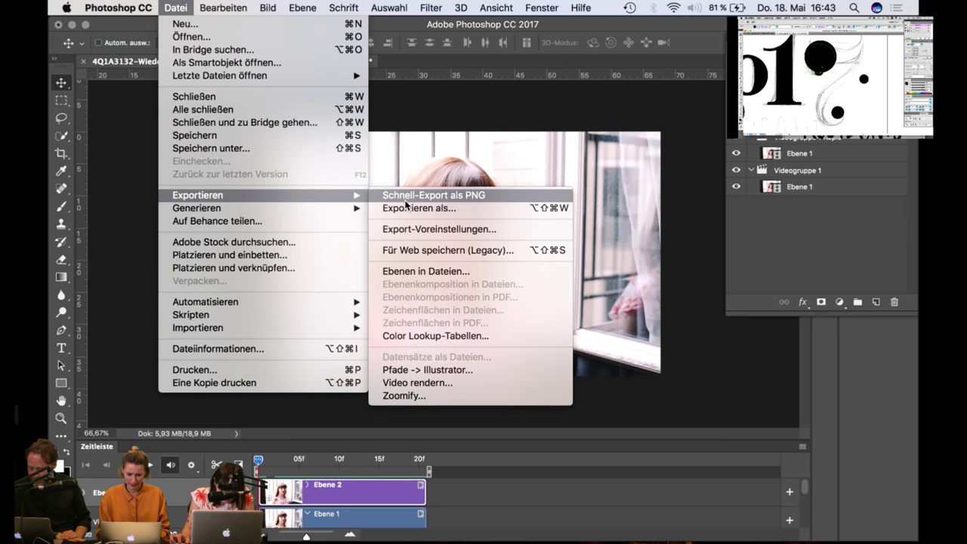
{"action": "left_click", "coordinate": [460, 251]}
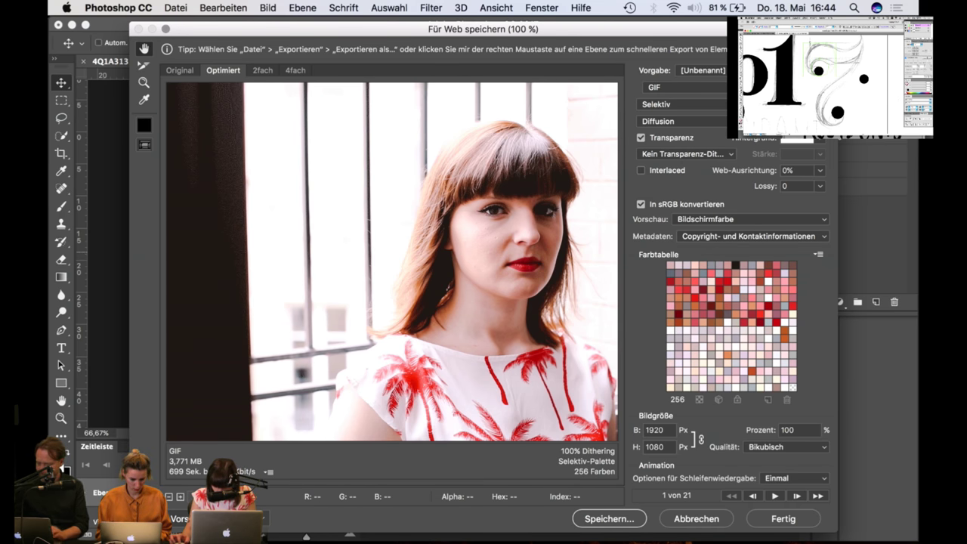
{"action": "left_click", "coordinate": [243, 496]}
{"action": "left_click", "coordinate": [288, 515]}
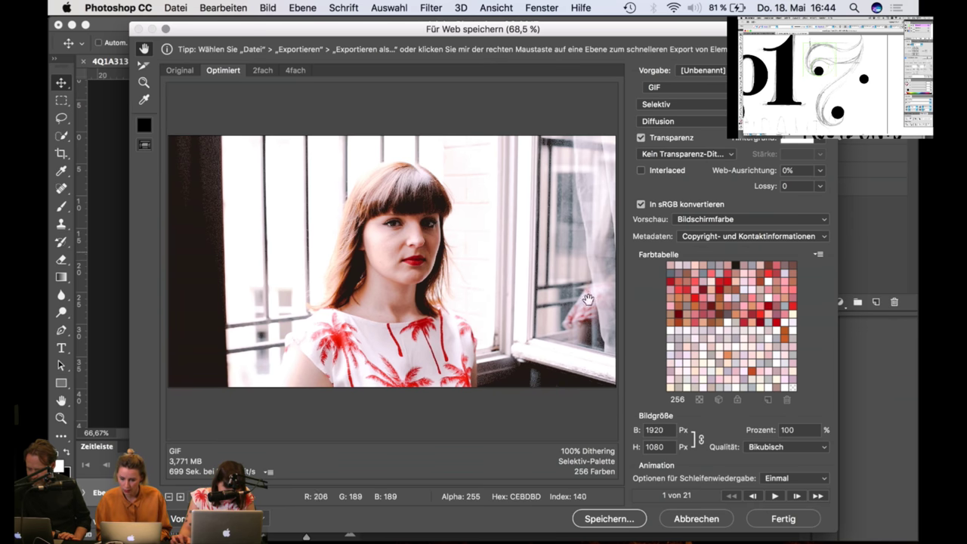
{"action": "left_click", "coordinate": [723, 87]}
{"action": "left_click", "coordinate": [711, 86]}
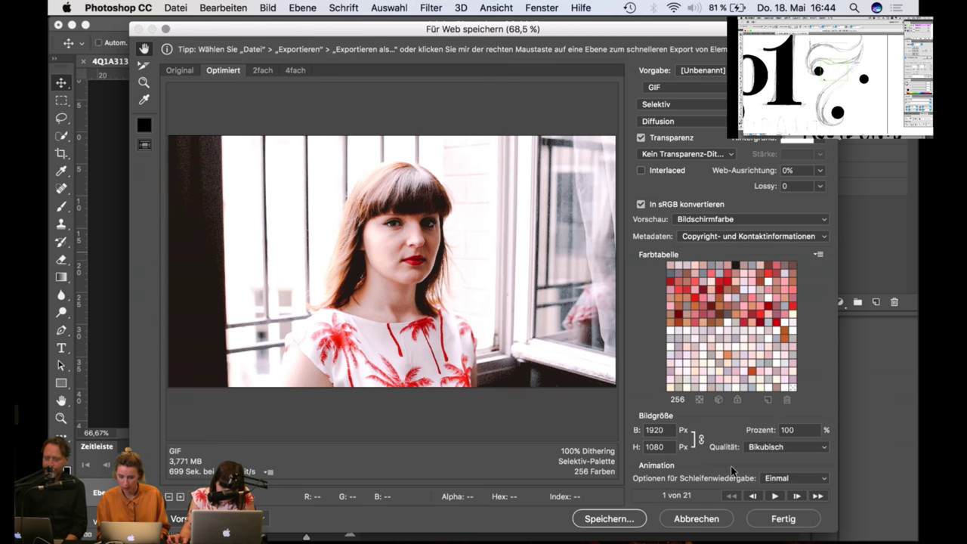
Step: Set the GIF's loop playback to Unbegrenzt and preview the animation briefly
{"action": "left_click", "coordinate": [783, 478]}
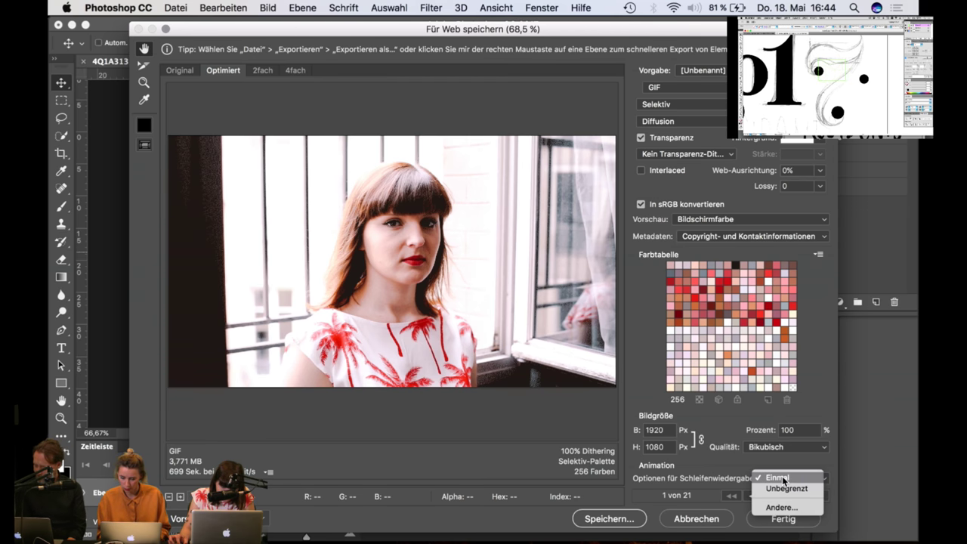
{"action": "left_click", "coordinate": [782, 478]}
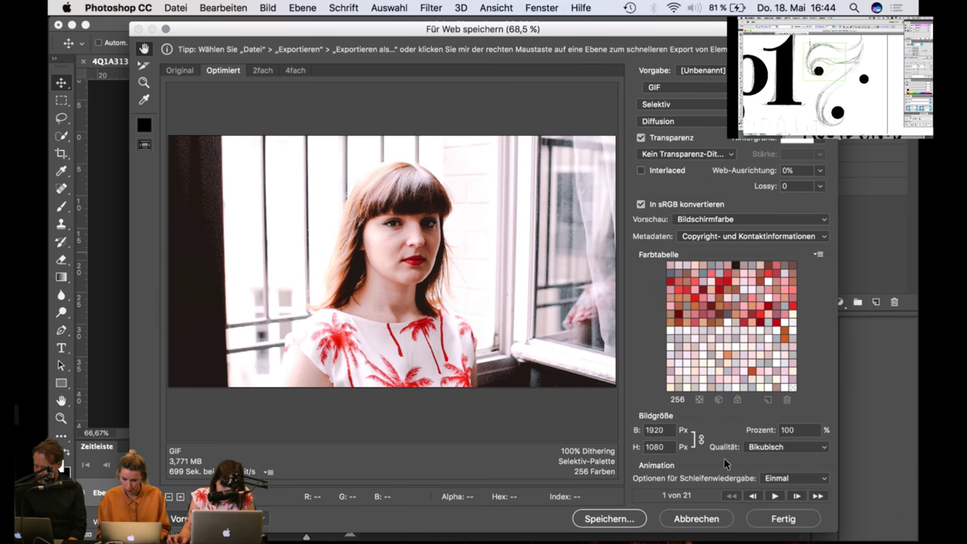
{"action": "left_click", "coordinate": [781, 478]}
{"action": "left_click", "coordinate": [783, 487]}
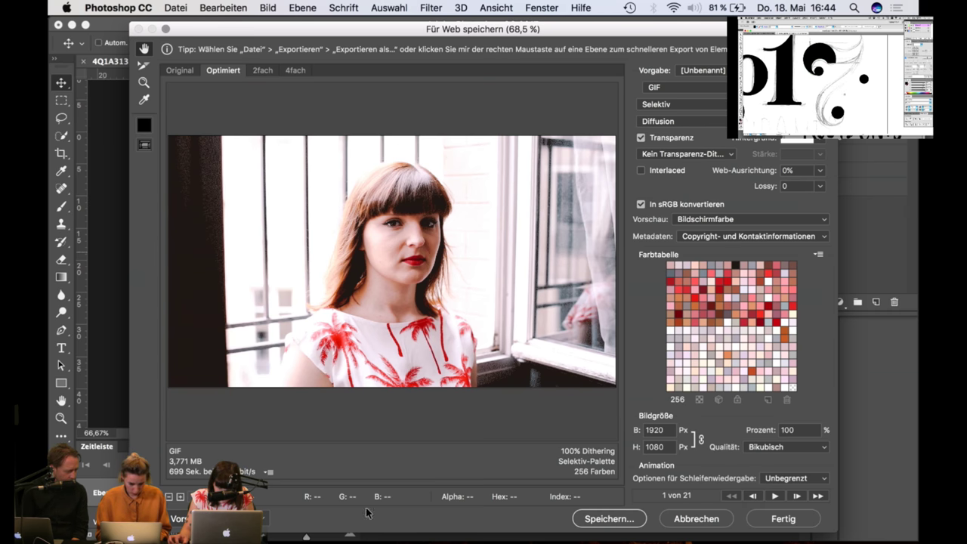
{"action": "left_click", "coordinate": [780, 496]}
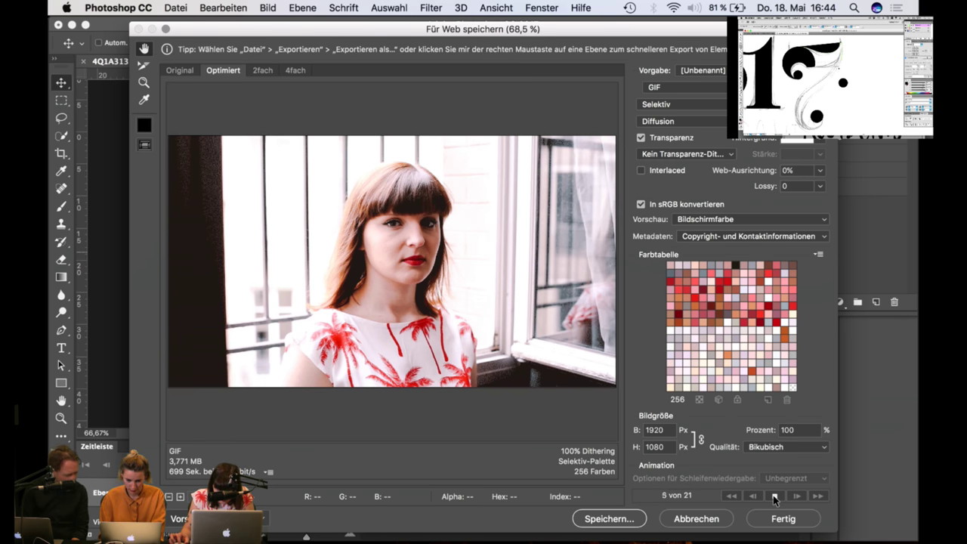
{"action": "left_click", "coordinate": [775, 497]}
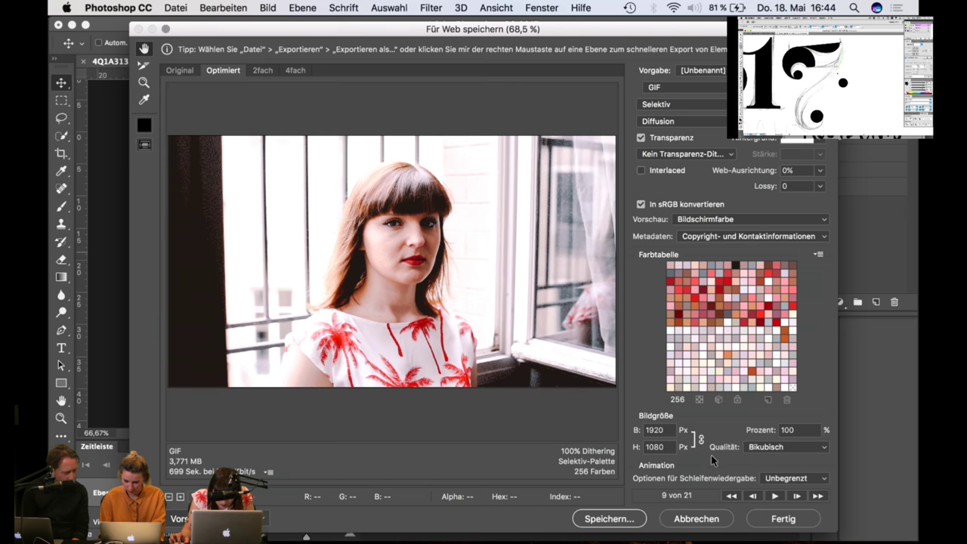
{"action": "key", "text": "Return"}
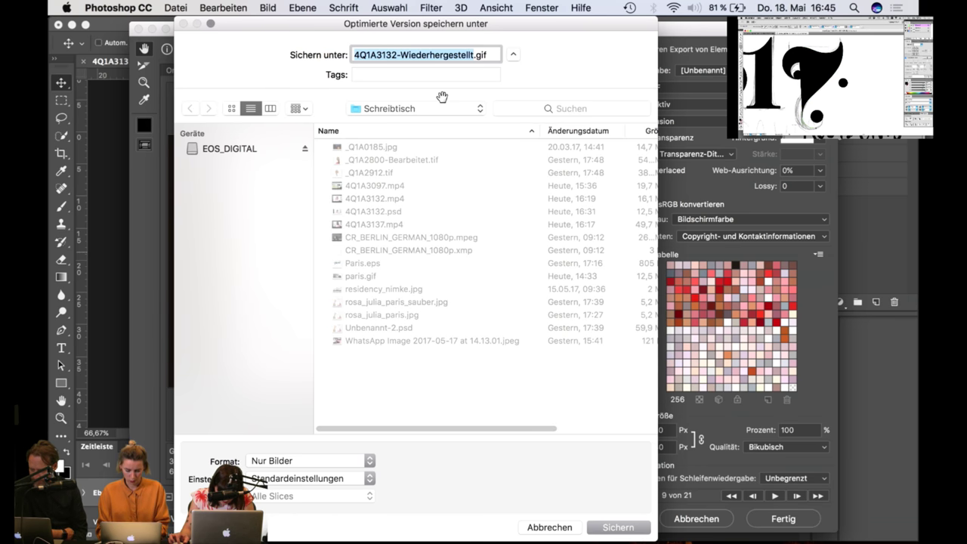
{"action": "type", "text": "rosa_"}
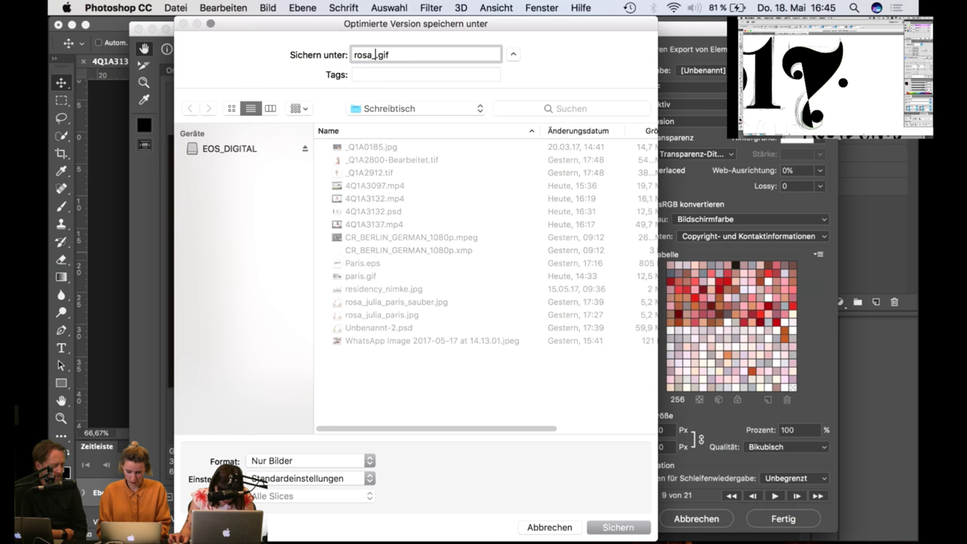
{"action": "left_click", "coordinate": [549, 528]}
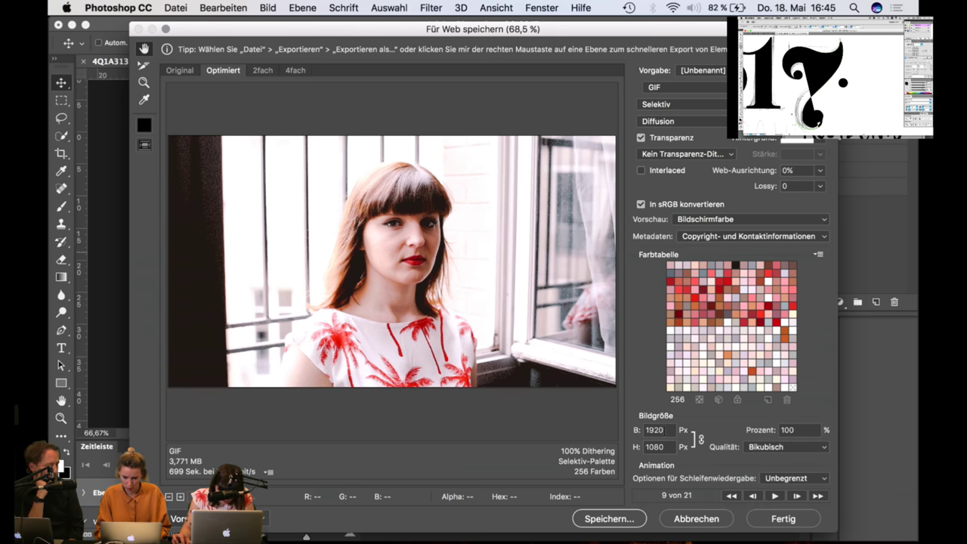
Step: Set the exported GIF's width to 1000 px with width and height kept in proportion
{"action": "left_click", "coordinate": [701, 438]}
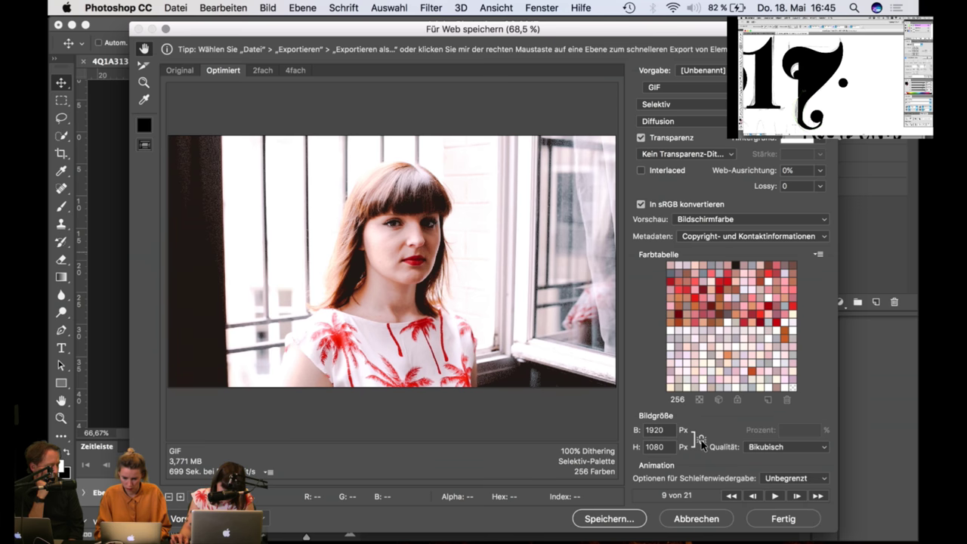
{"action": "left_click", "coordinate": [701, 440]}
{"action": "key", "text": "BackSpace"}
{"action": "key", "text": "BackSpace"}
{"action": "key", "text": "BackSpace"}
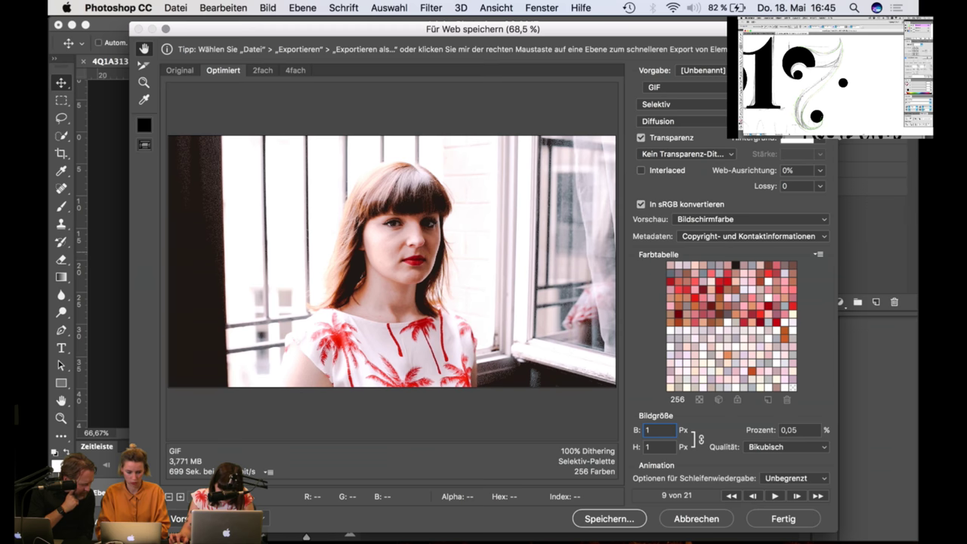
{"action": "type", "text": "0"}
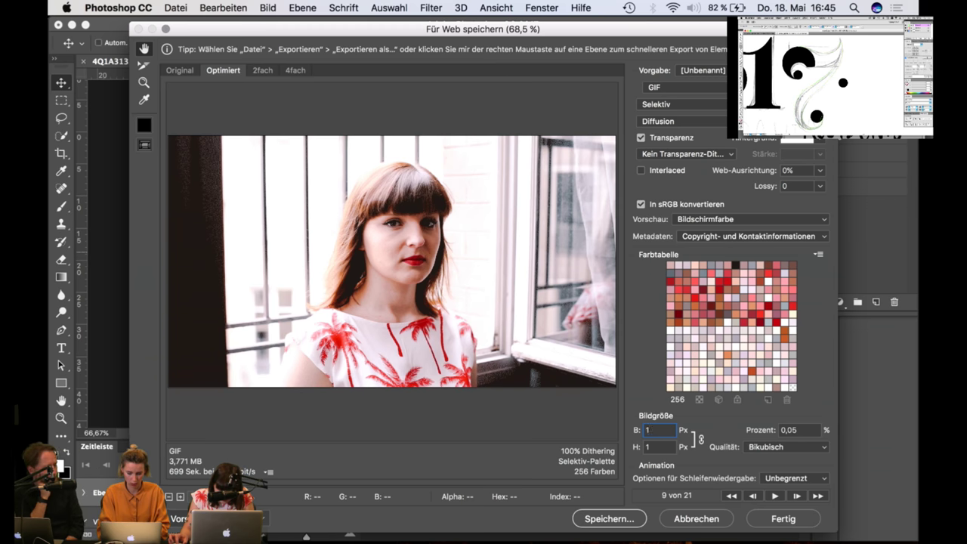
{"action": "type", "text": "00"}
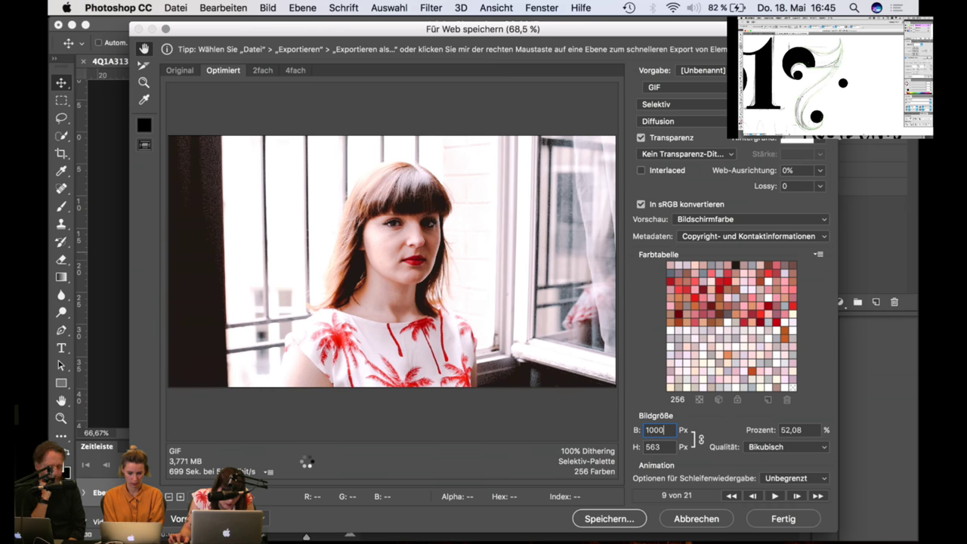
Step: Save the 1000 px wide GIF to the Schreibtisch folder as rosa_wehendes_haar.gif
{"action": "key", "text": "Tab"}
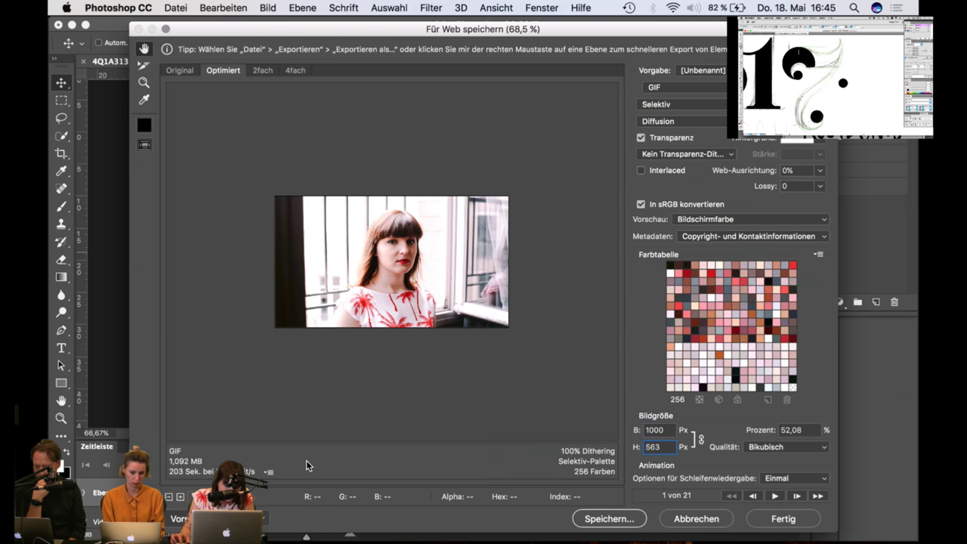
{"action": "left_click", "coordinate": [608, 519]}
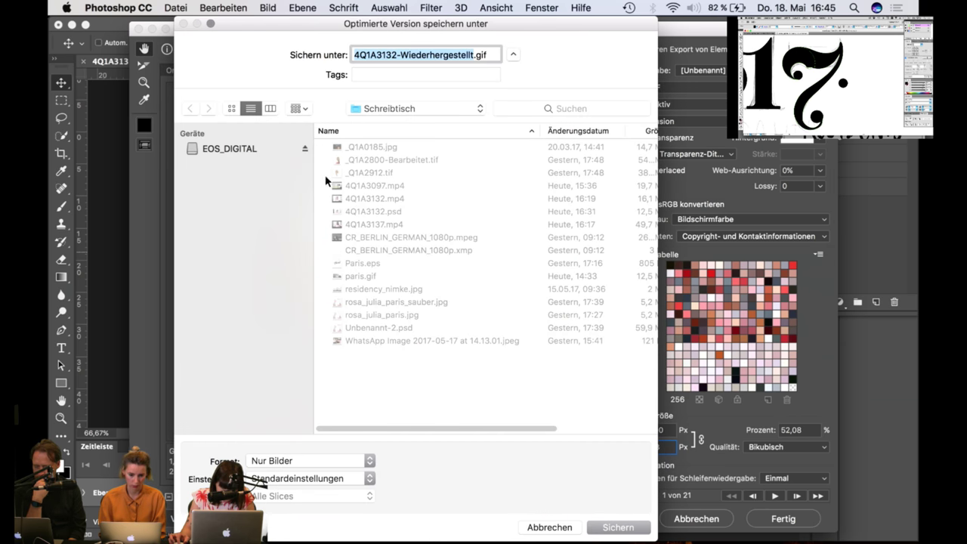
{"action": "key", "text": "BackSpace"}
{"action": "type", "text": "rosa"}
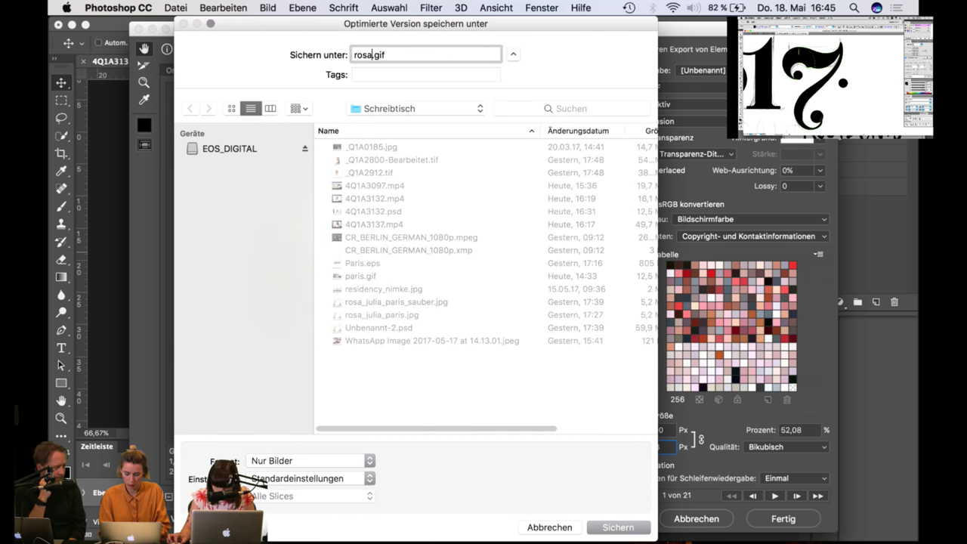
{"action": "type", "text": "_wehendes_ha"}
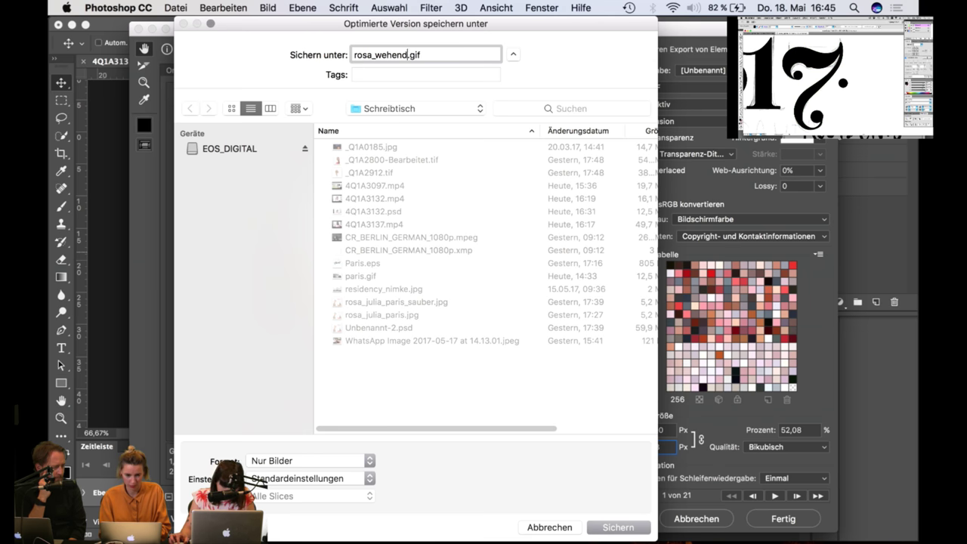
{"action": "type", "text": "ar"}
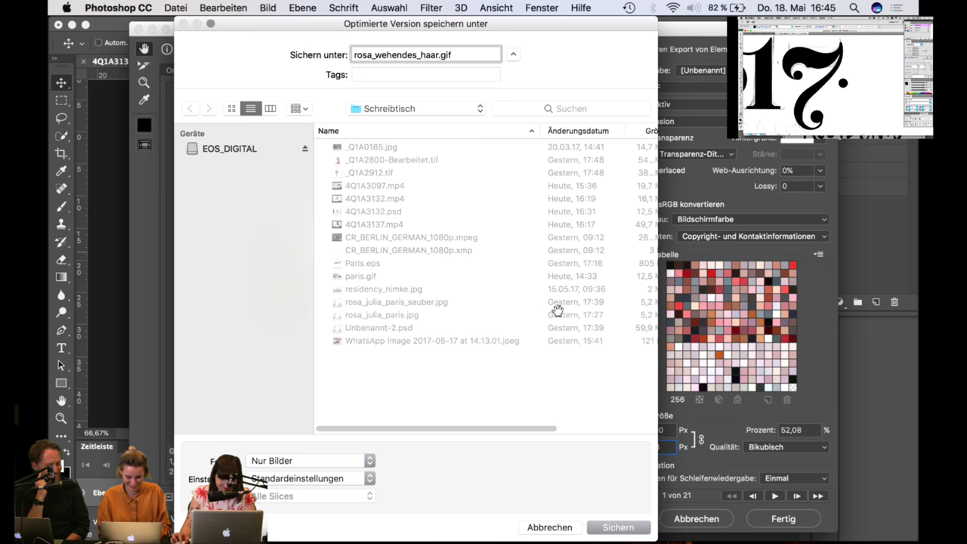
{"action": "left_click", "coordinate": [612, 528]}
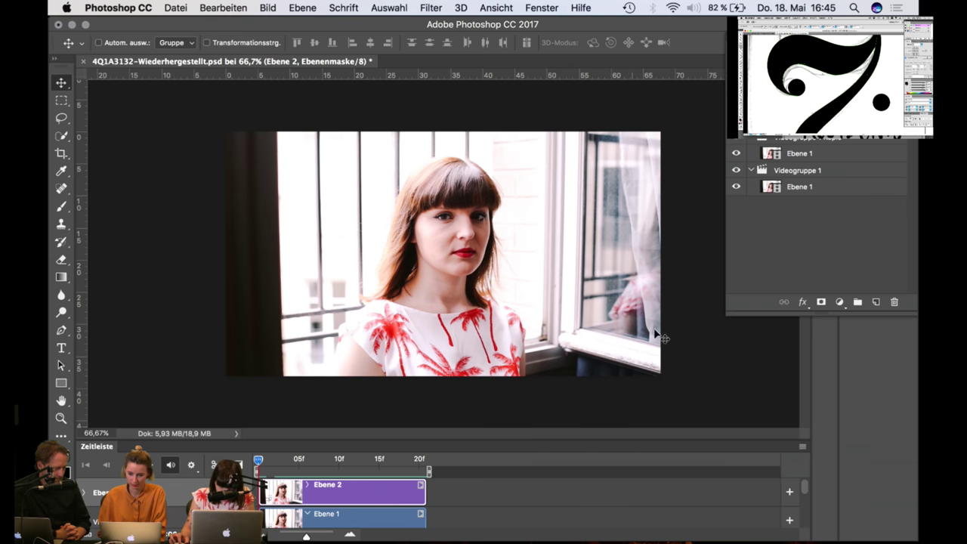
Step: Show the desktop and open a quick preview of rosa_wehendes_haar.gif to check the animation, and close the preview
{"action": "key", "text": "F11"}
{"action": "left_click", "coordinate": [676, 328]}
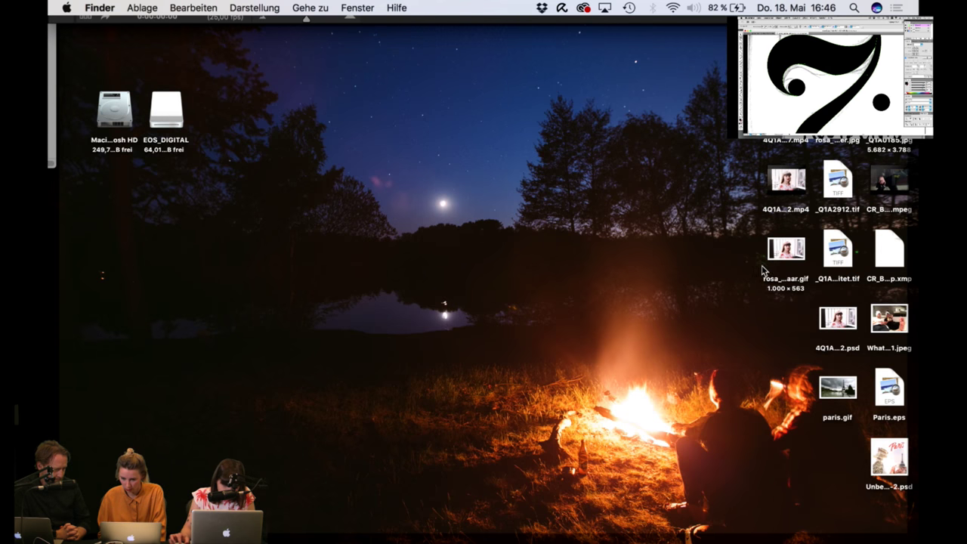
{"action": "left_click", "coordinate": [784, 252]}
{"action": "key", "text": "space"}
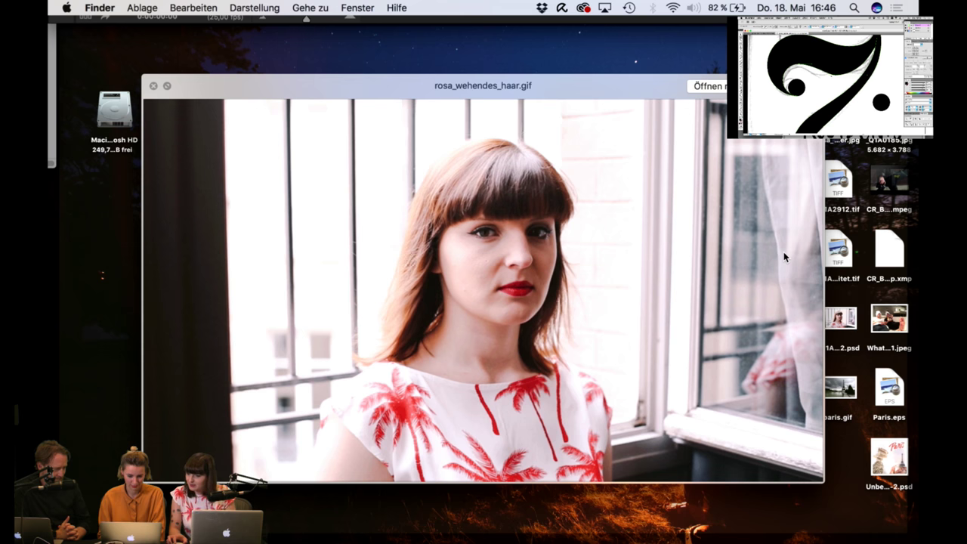
{"action": "key", "text": "space"}
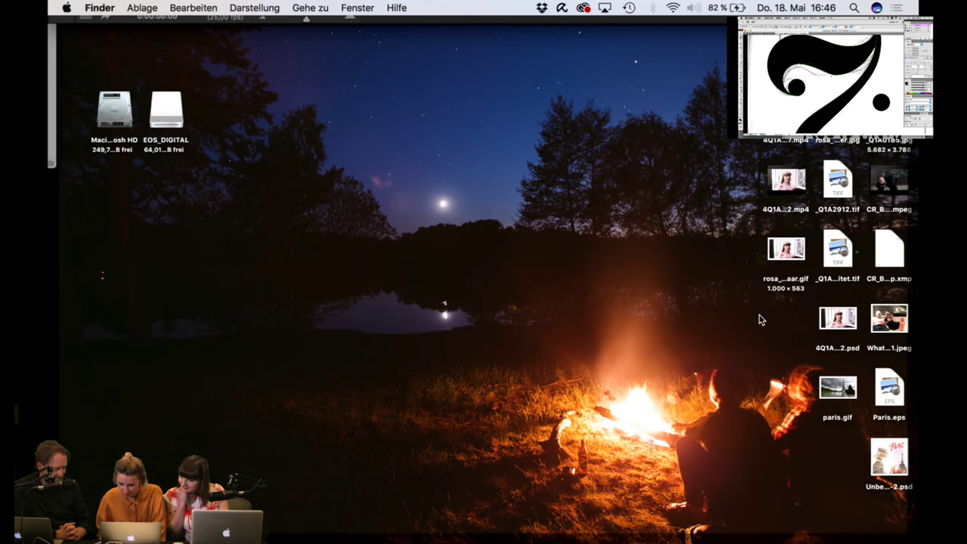
Step: Select rosa_wehendes_haar.gif on the desktop again, replay its quick preview, and close it
{"action": "left_click", "coordinate": [788, 251]}
{"action": "left_click", "coordinate": [552, 409]}
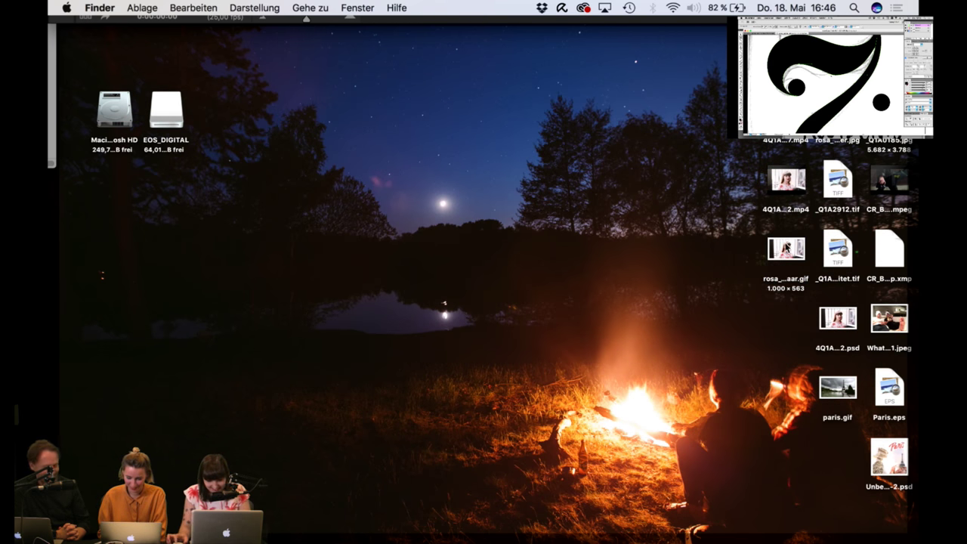
{"action": "left_click", "coordinate": [787, 246]}
{"action": "left_click", "coordinate": [541, 387]}
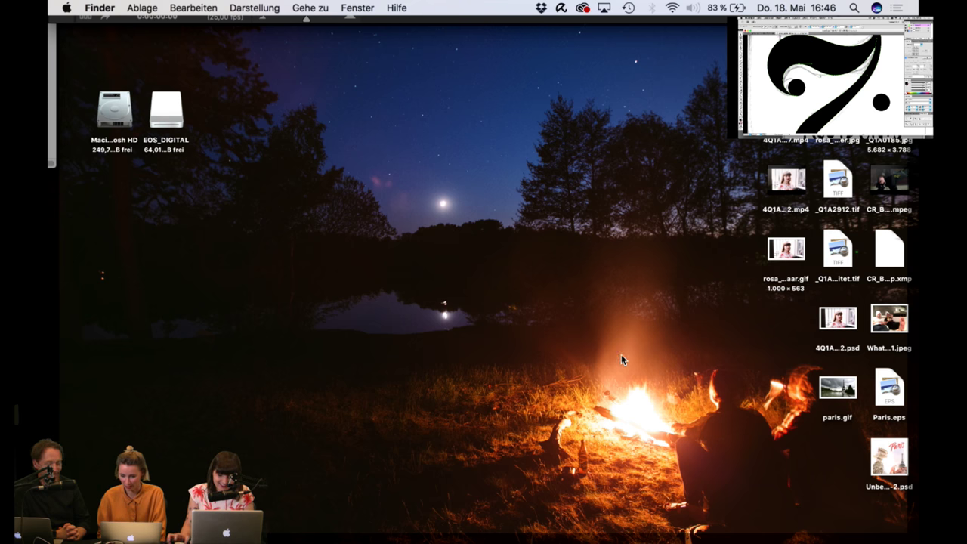
{"action": "left_click", "coordinate": [778, 255]}
{"action": "key", "text": "space"}
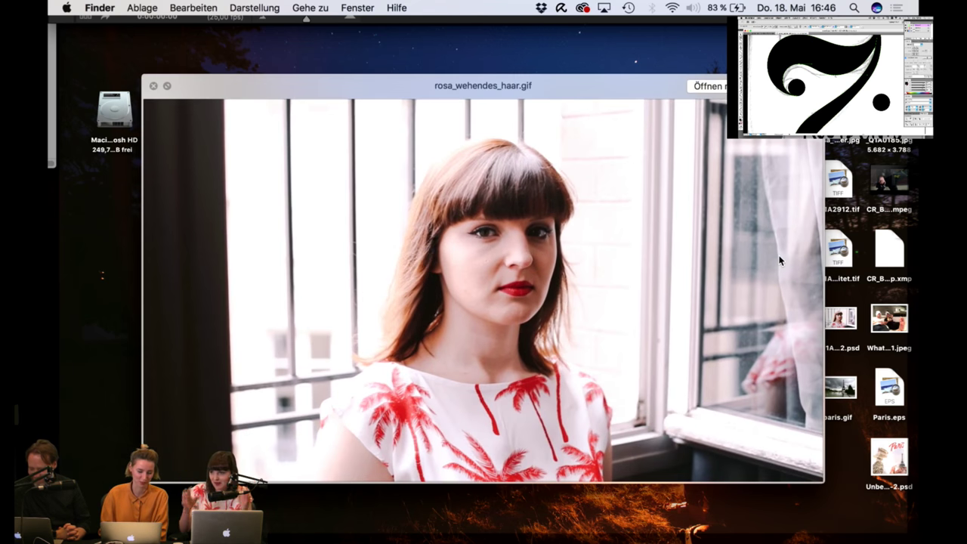
{"action": "key", "text": "space"}
{"action": "left_click", "coordinate": [751, 363]}
Step: In Illustrator's scan2.jpg document, move the round ball at the 7's upper stroke slightly left onto the stroke end, and deselect it
{"action": "mouse_move", "coordinate": [423, 540]}
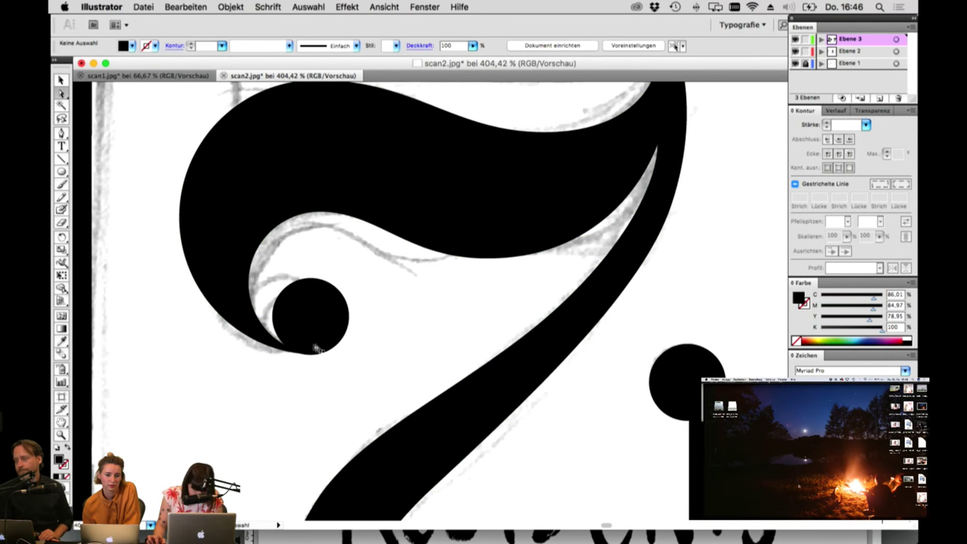
{"action": "left_click", "coordinate": [300, 340]}
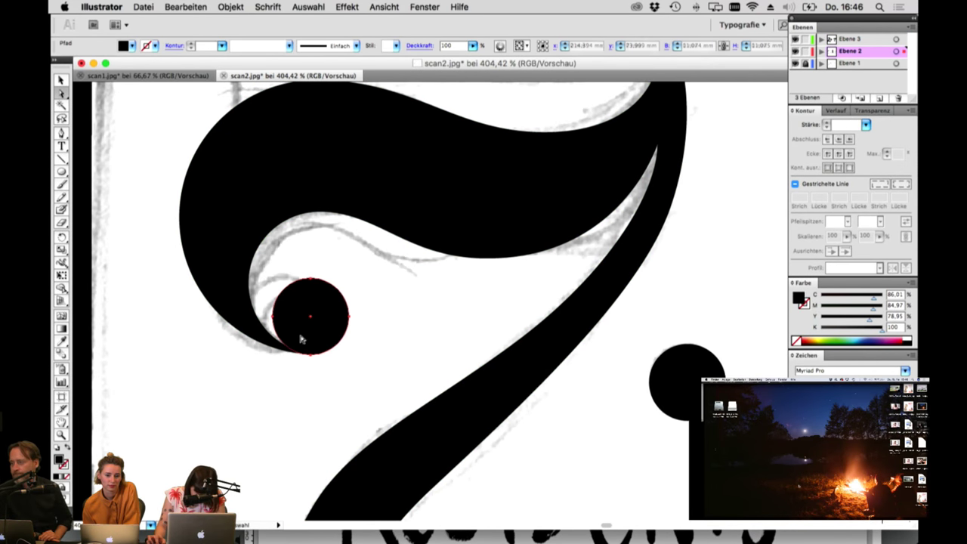
{"action": "left_click_drag", "start_coordinate": [301, 340], "coordinate": [293, 339]}
{"action": "left_click", "coordinate": [340, 335]}
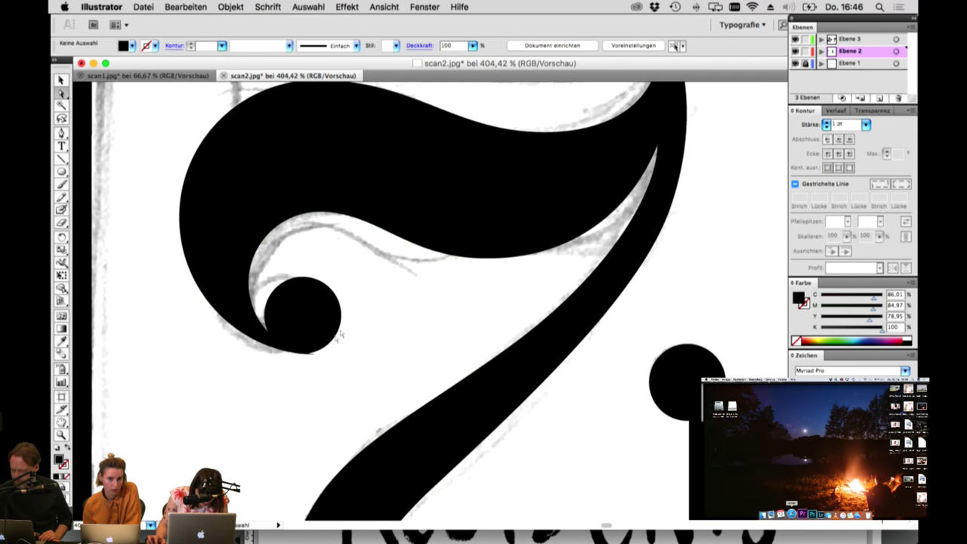
Step: Lengthen the left handle of the 7's anchor beneath the upper ball, and check the whole 2017 lettering at 100 %
{"action": "left_click", "coordinate": [313, 354]}
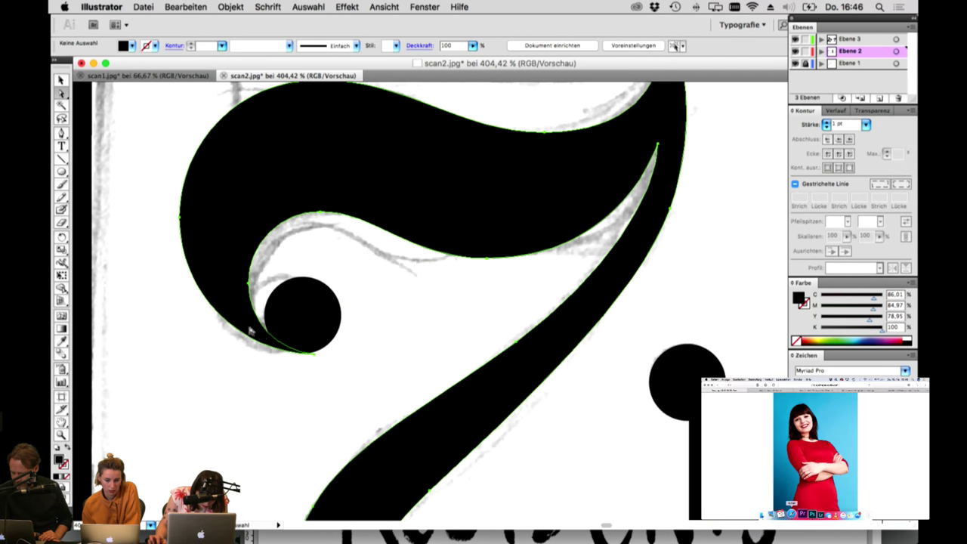
{"action": "left_click", "coordinate": [313, 355]}
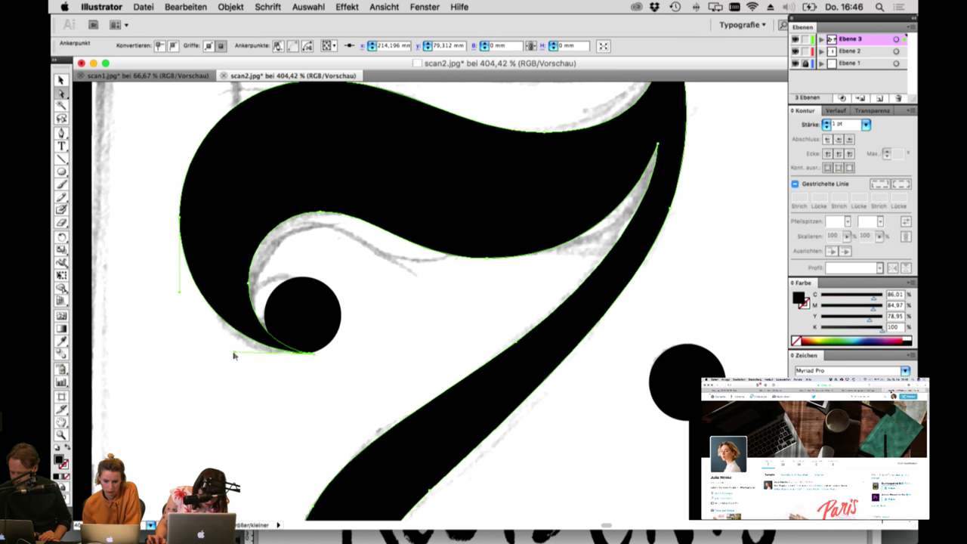
{"action": "left_click_drag", "start_coordinate": [234, 352], "coordinate": [227, 352]}
{"action": "key", "text": "super+minus"}
{"action": "key", "text": "super+minus"}
{"action": "key", "text": "super+minus"}
{"action": "key", "text": "super+minus"}
{"action": "key", "text": "super+minus"}
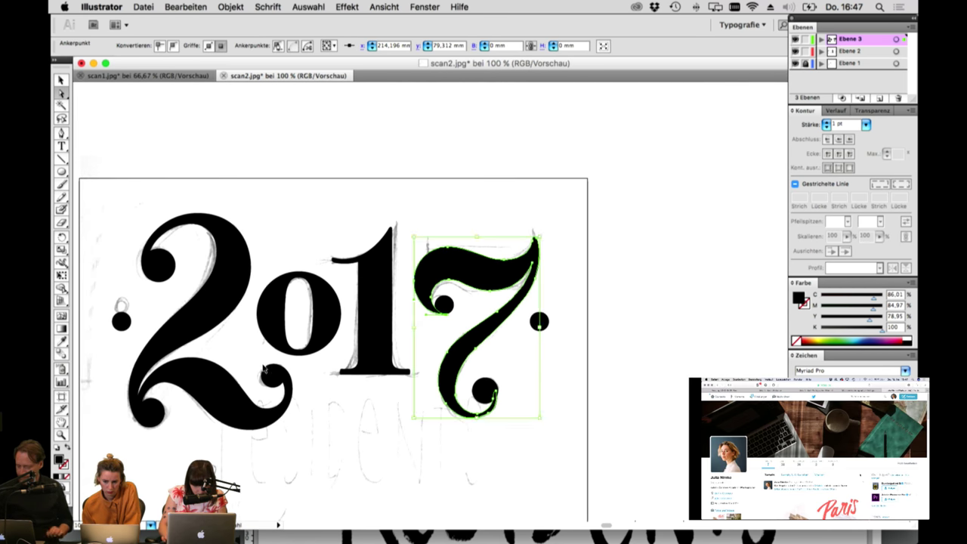
{"action": "key", "text": "p"}
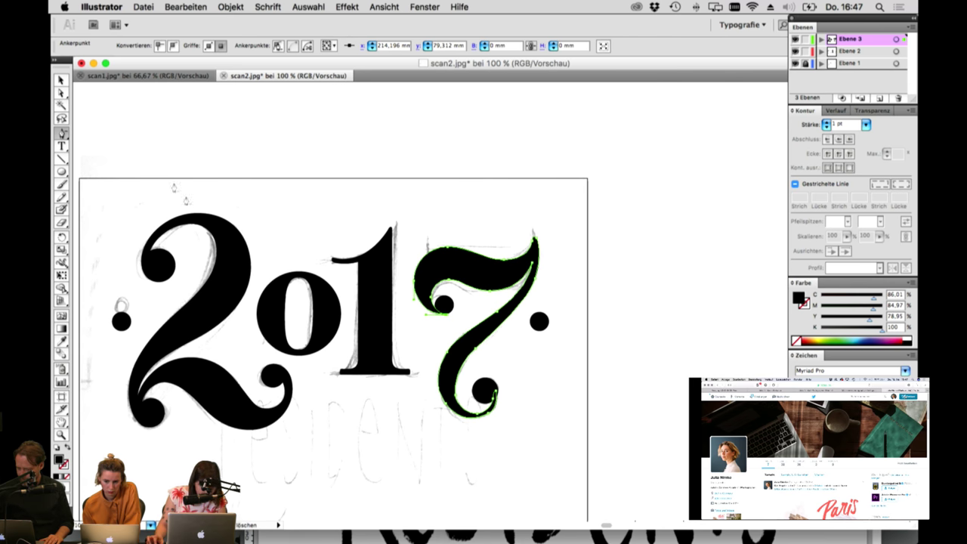
{"action": "left_click", "coordinate": [61, 92]}
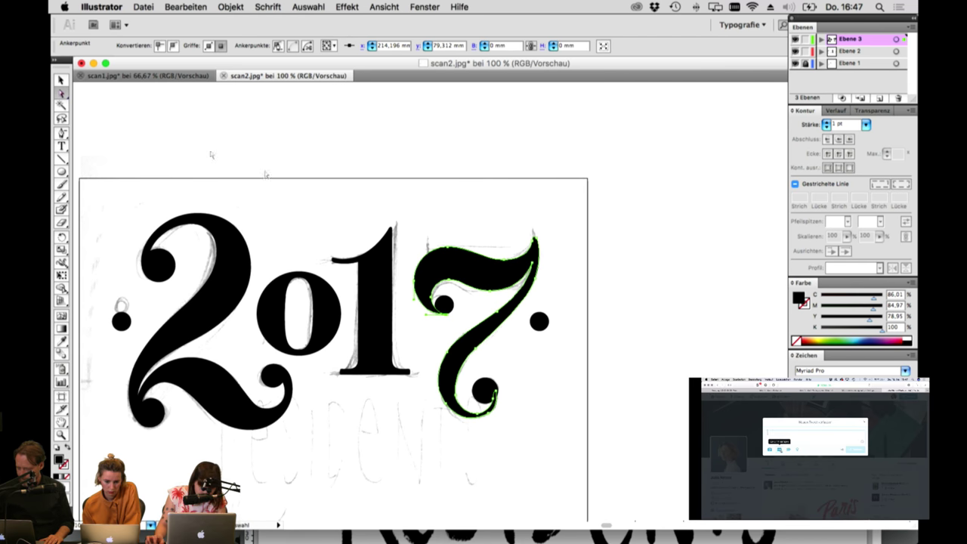
{"action": "left_click", "coordinate": [458, 210]}
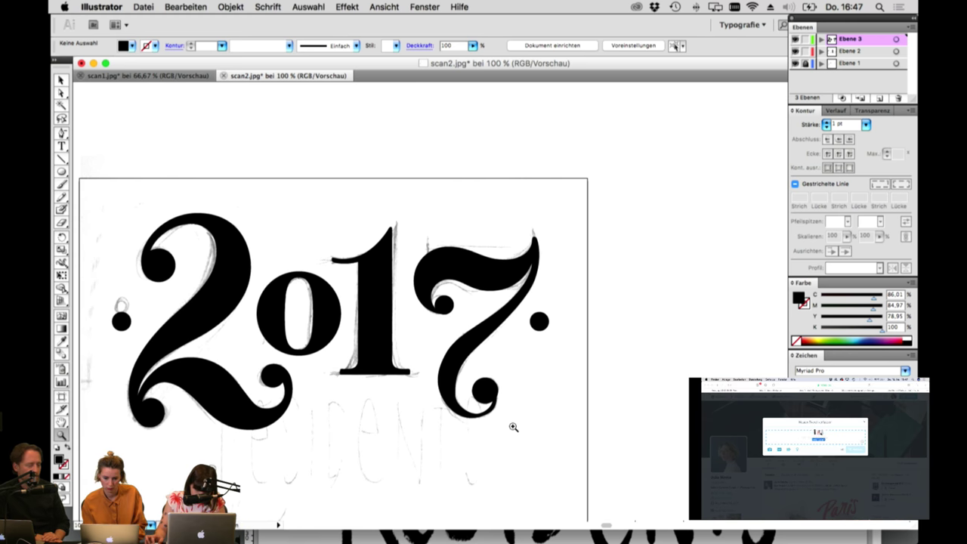
Step: Raise the inner bottom anchor of the 7's lower curl slightly to thicken the stroke there
{"action": "left_click_drag", "start_coordinate": [395, 332], "coordinate": [591, 461]}
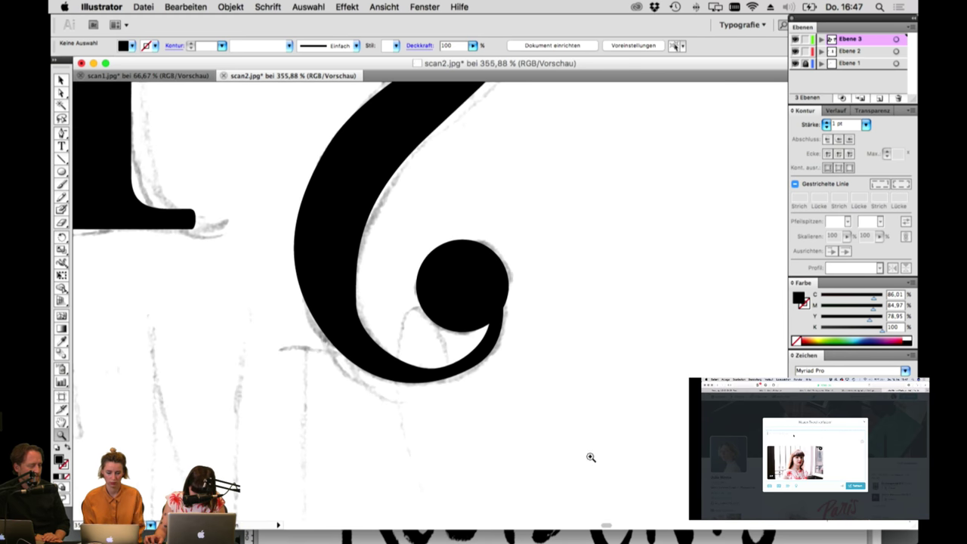
{"action": "left_click", "coordinate": [62, 93]}
{"action": "left_click", "coordinate": [387, 358]}
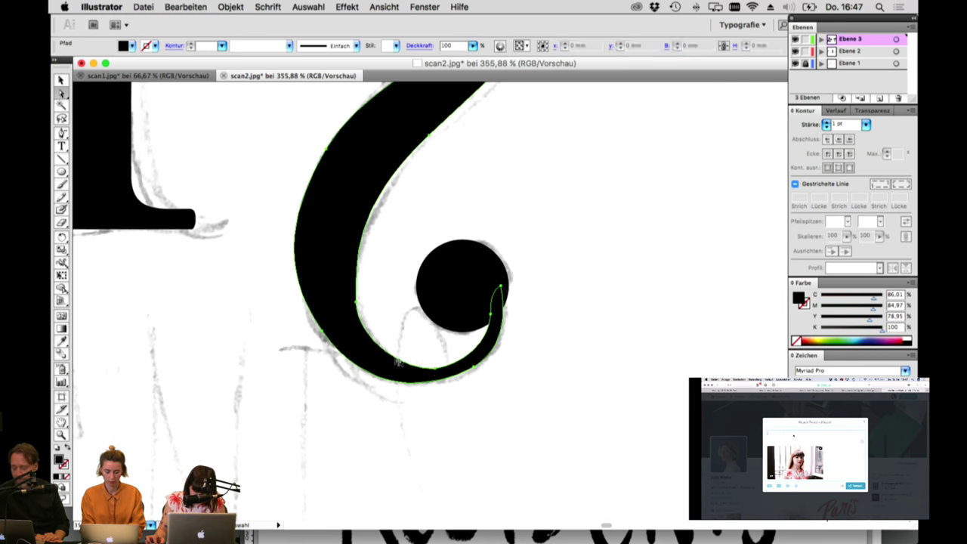
{"action": "left_click", "coordinate": [435, 369]}
{"action": "left_click", "coordinate": [356, 302]}
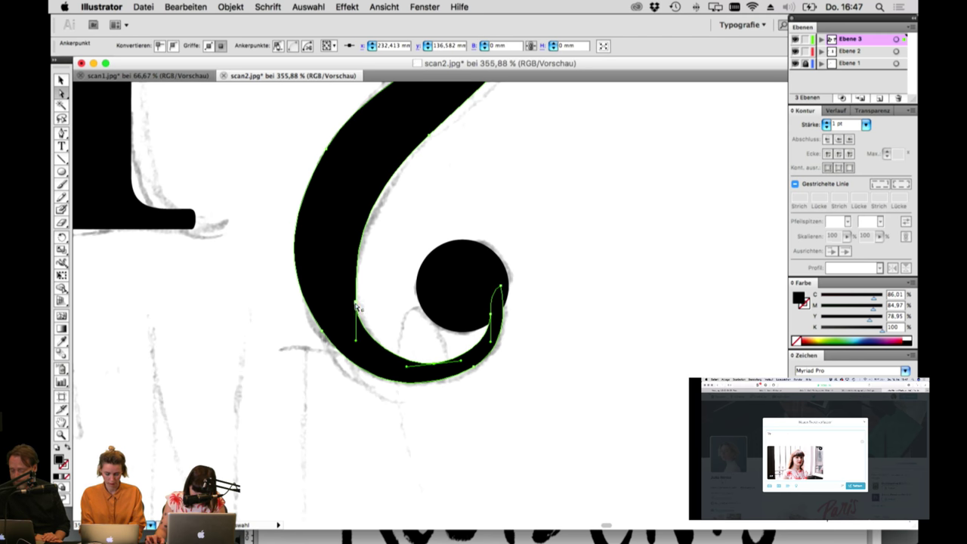
Step: Reshape the outer edge of the 7's lower curl through its left and lower-right anchors, and fit the stroke end to the ball
{"action": "left_click", "coordinate": [325, 335]}
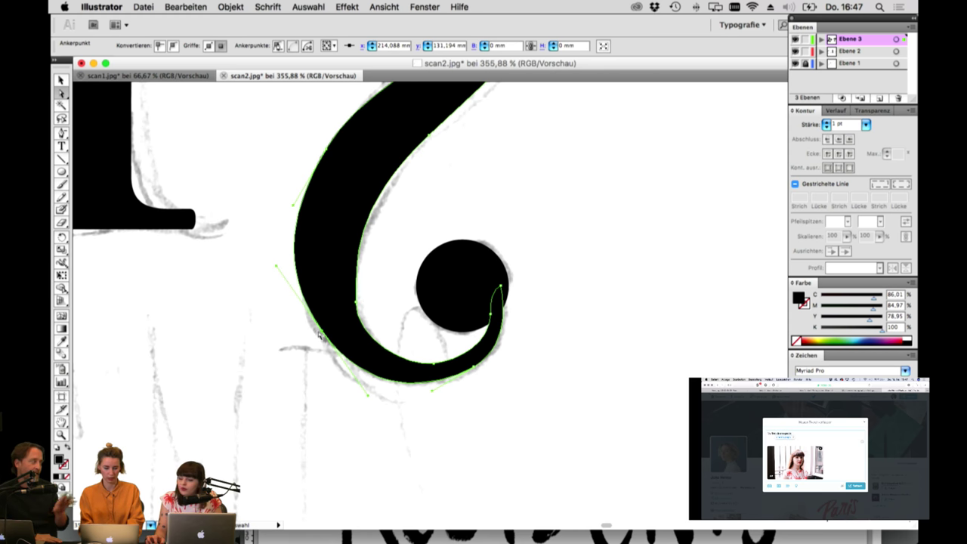
{"action": "left_click_drag", "start_coordinate": [276, 266], "coordinate": [289, 283]}
{"action": "left_click_drag", "start_coordinate": [323, 331], "coordinate": [321, 339]}
{"action": "key", "text": "super+z"}
{"action": "left_click", "coordinate": [323, 333]}
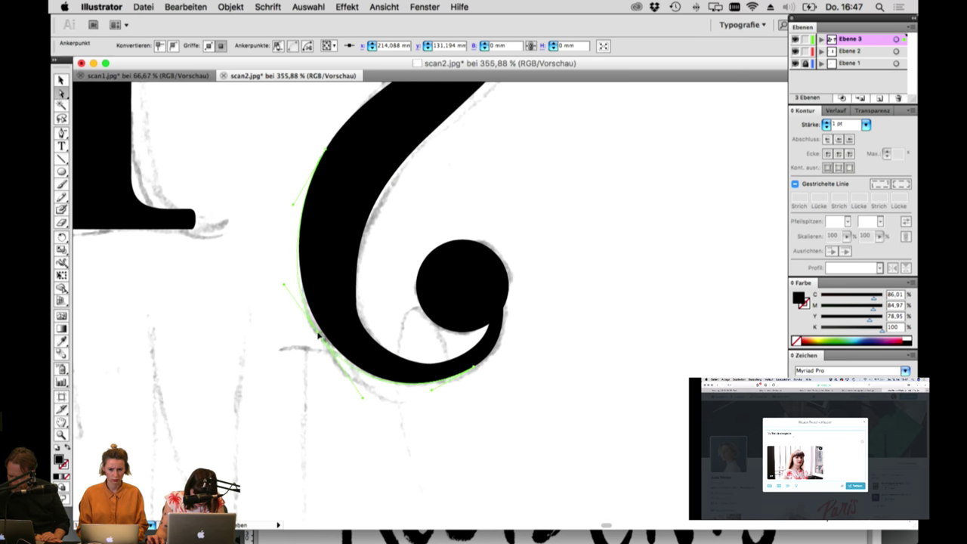
{"action": "left_click_drag", "start_coordinate": [474, 369], "coordinate": [518, 344]}
{"action": "mouse_move", "coordinate": [498, 293]}
{"action": "left_mouse_down"}
{"action": "mouse_move", "coordinate": [507, 282]}
{"action": "mouse_move", "coordinate": [488, 309]}
{"action": "left_mouse_up"}
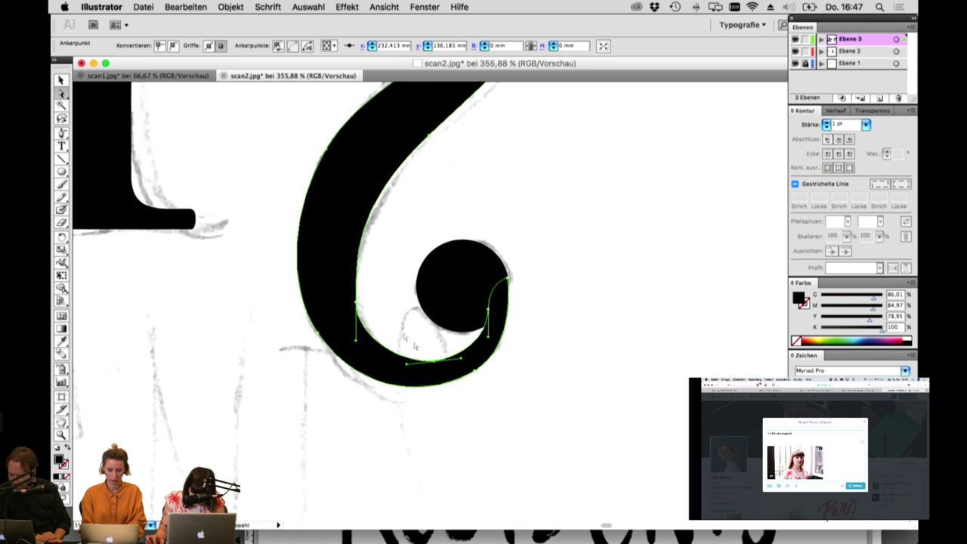
Step: Smooth the inner edge of the 7's lower curl by shifting the inner left anchor upward and extending the bottom anchor's left handle
{"action": "left_click", "coordinate": [357, 303]}
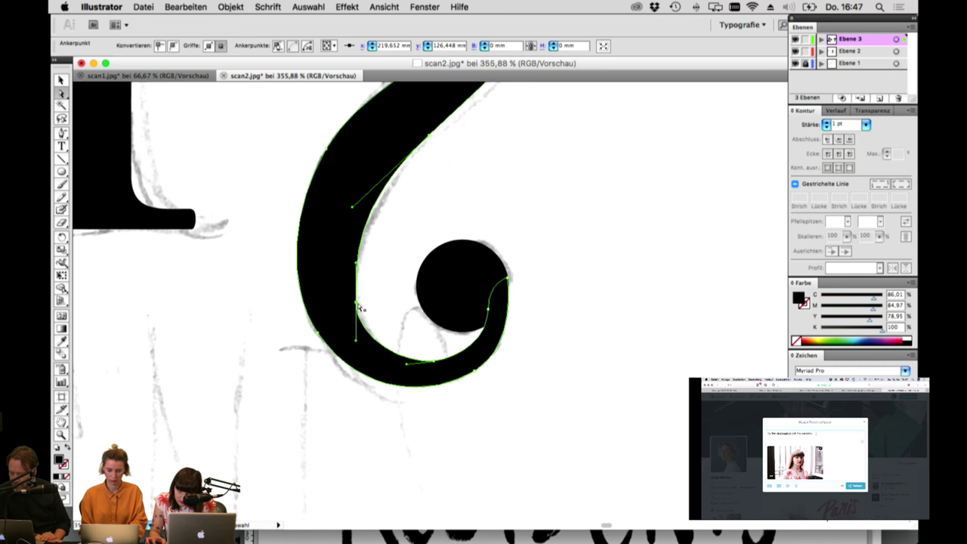
{"action": "left_click_drag", "start_coordinate": [357, 303], "coordinate": [364, 292]}
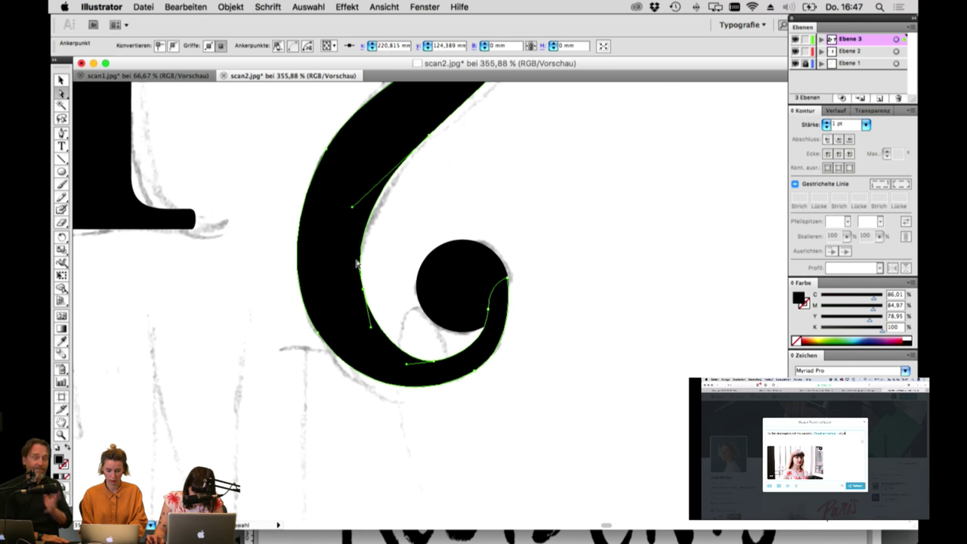
{"action": "left_click", "coordinate": [361, 302]}
{"action": "left_click", "coordinate": [361, 302]}
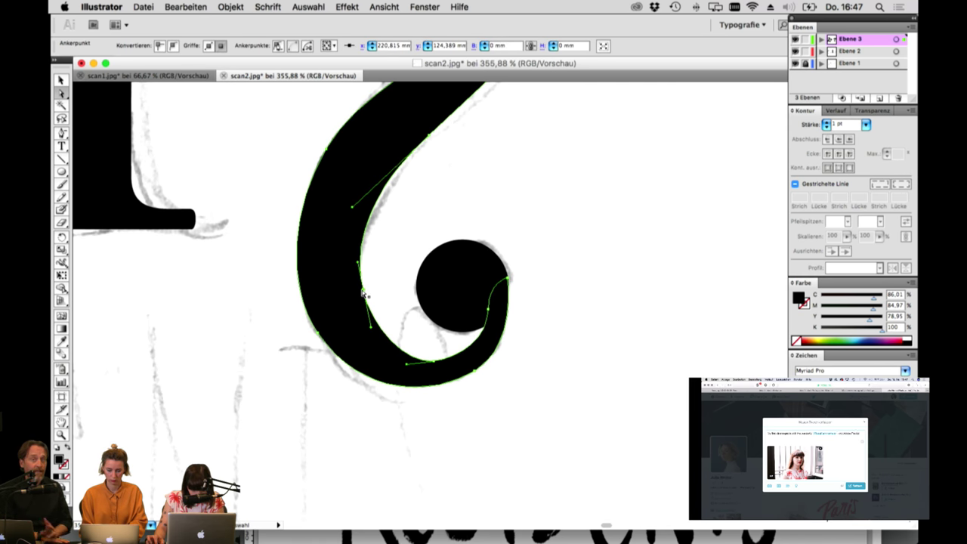
{"action": "left_click", "coordinate": [360, 293]}
{"action": "left_click_drag", "start_coordinate": [360, 291], "coordinate": [358, 295]}
{"action": "left_click", "coordinate": [434, 362]}
{"action": "left_click_drag", "start_coordinate": [407, 364], "coordinate": [403, 361]}
Step: Move the outer lower-right anchor of the 7's curl slightly down and left, and lengthen its upper handle
{"action": "left_click", "coordinate": [476, 385]}
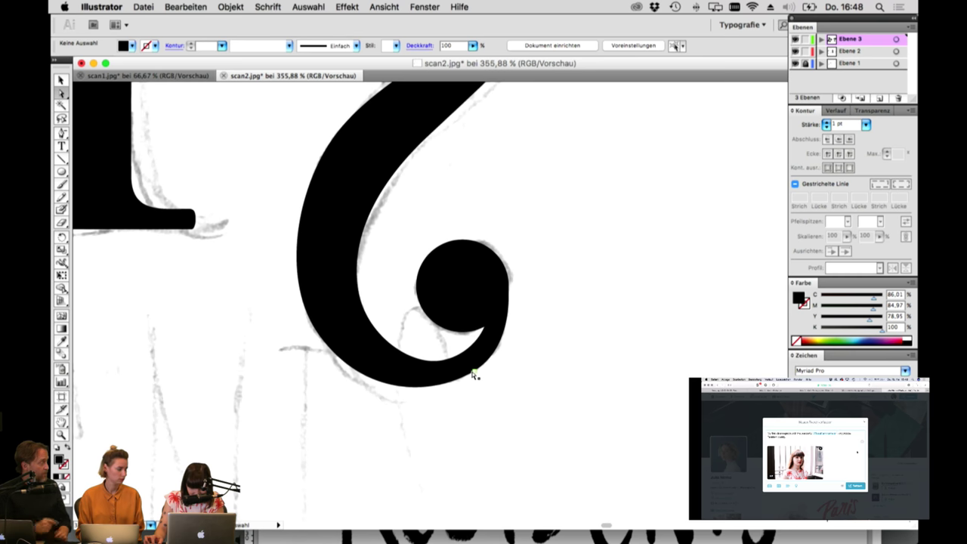
{"action": "left_click", "coordinate": [473, 375]}
{"action": "left_click", "coordinate": [476, 375]}
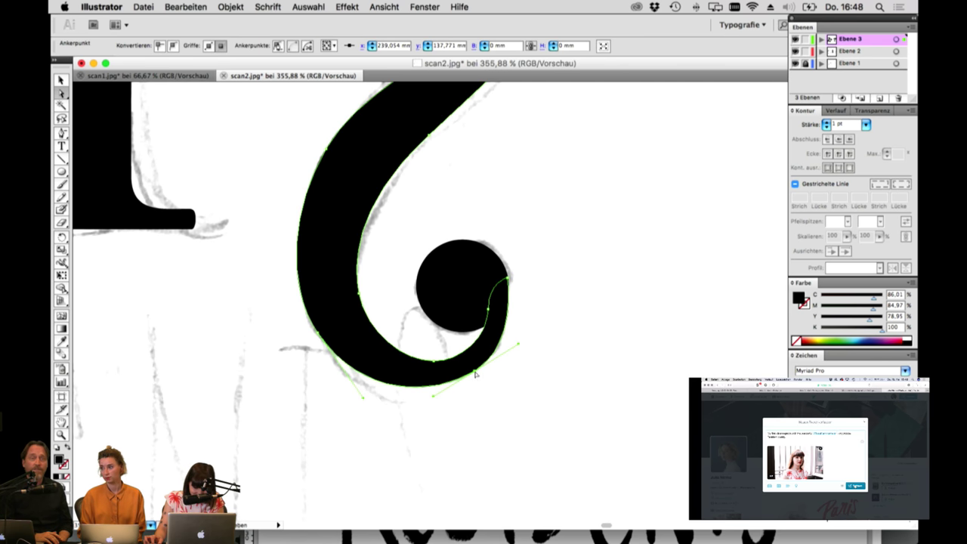
{"action": "left_click_drag", "start_coordinate": [474, 371], "coordinate": [472, 374]}
{"action": "left_click_drag", "start_coordinate": [516, 346], "coordinate": [518, 340]}
{"action": "left_click", "coordinate": [524, 333]}
Step: Convert the curl's end anchor at the ball's right edge to a smooth point and angle its outer handle downward
{"action": "left_click", "coordinate": [506, 304]}
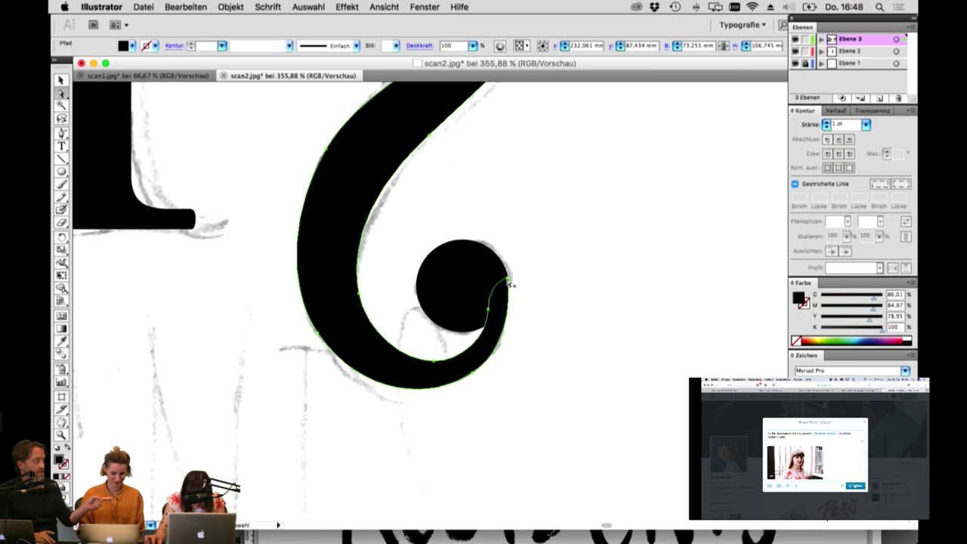
{"action": "left_click", "coordinate": [508, 281]}
{"action": "left_click", "coordinate": [173, 46]}
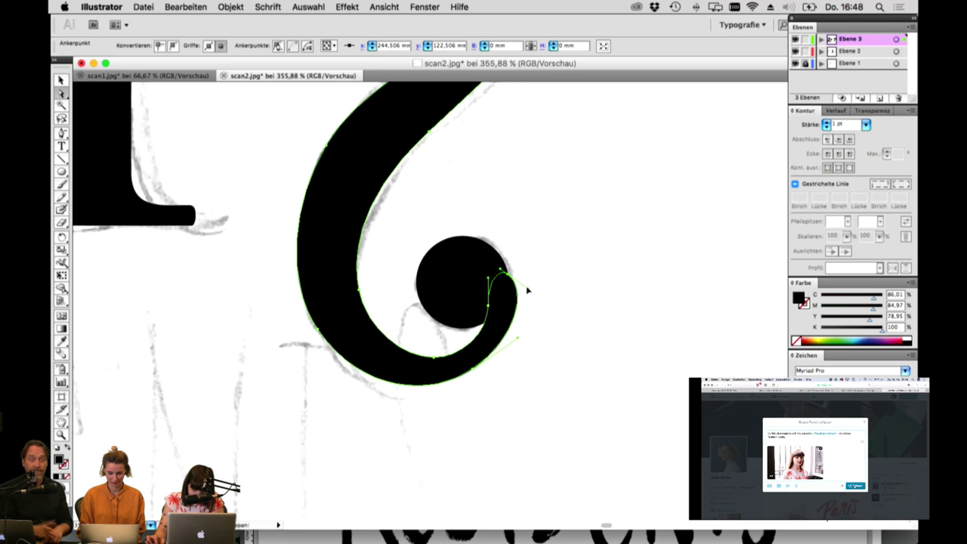
{"action": "left_click_drag", "start_coordinate": [527, 289], "coordinate": [522, 296]}
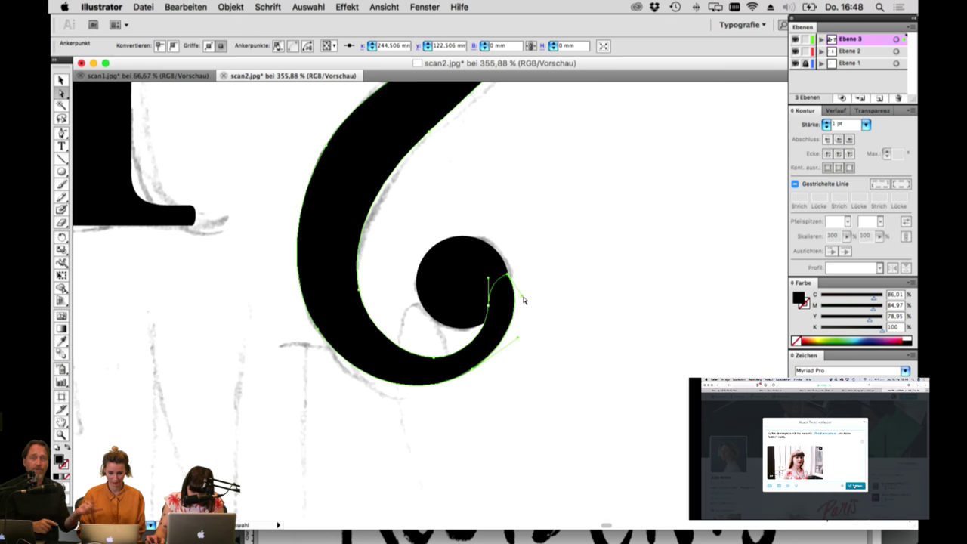
Step: Move the lower curl's ball slightly right, and shift the stroke's end anchor up along the ball's right edge
{"action": "left_click", "coordinate": [452, 279]}
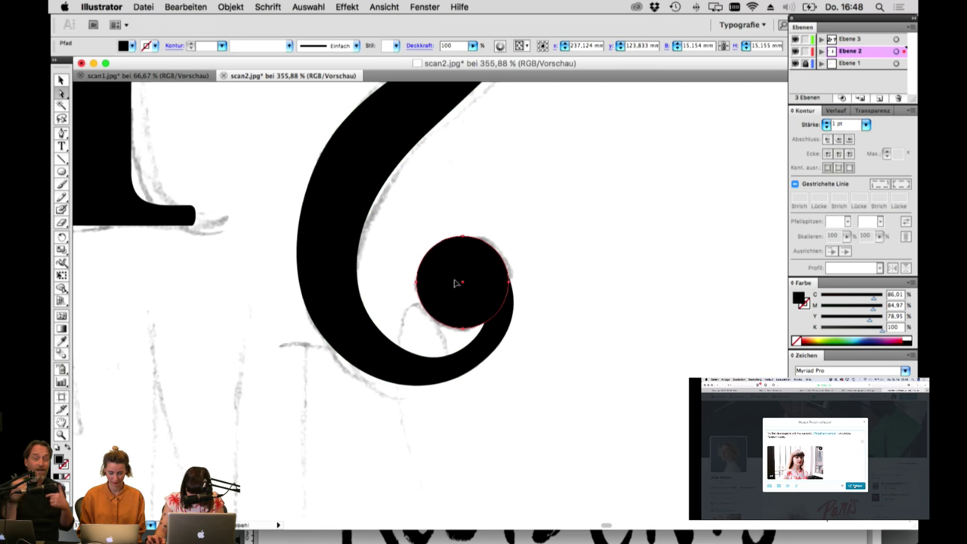
{"action": "left_click_drag", "start_coordinate": [454, 284], "coordinate": [511, 273]}
{"action": "left_click", "coordinate": [508, 312]}
{"action": "left_click", "coordinate": [509, 279]}
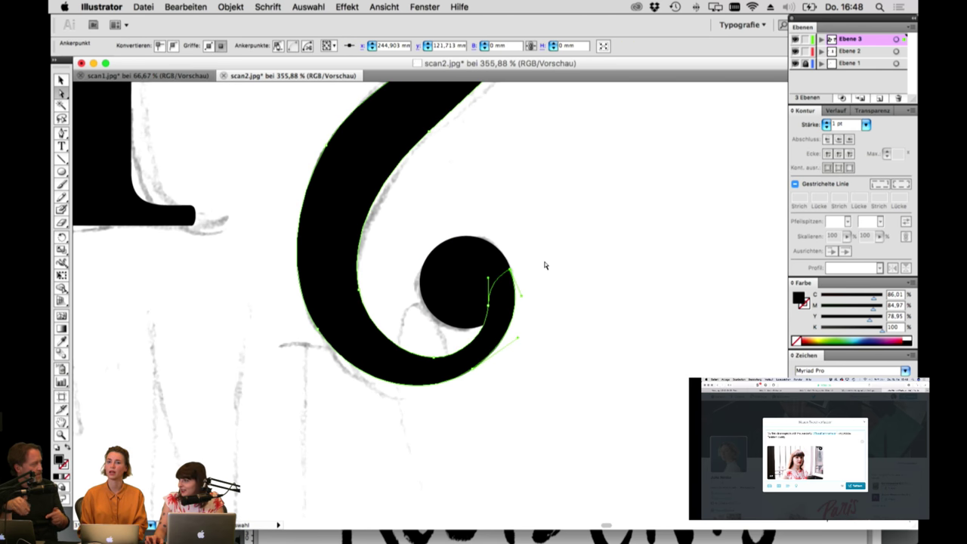
{"action": "left_click", "coordinate": [546, 262]}
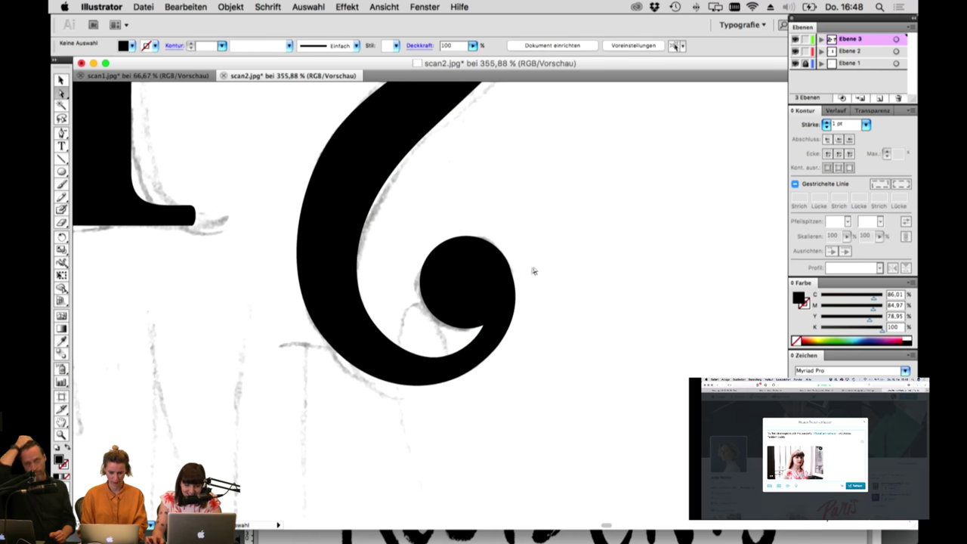
{"action": "left_click", "coordinate": [506, 286]}
{"action": "left_click", "coordinate": [512, 269]}
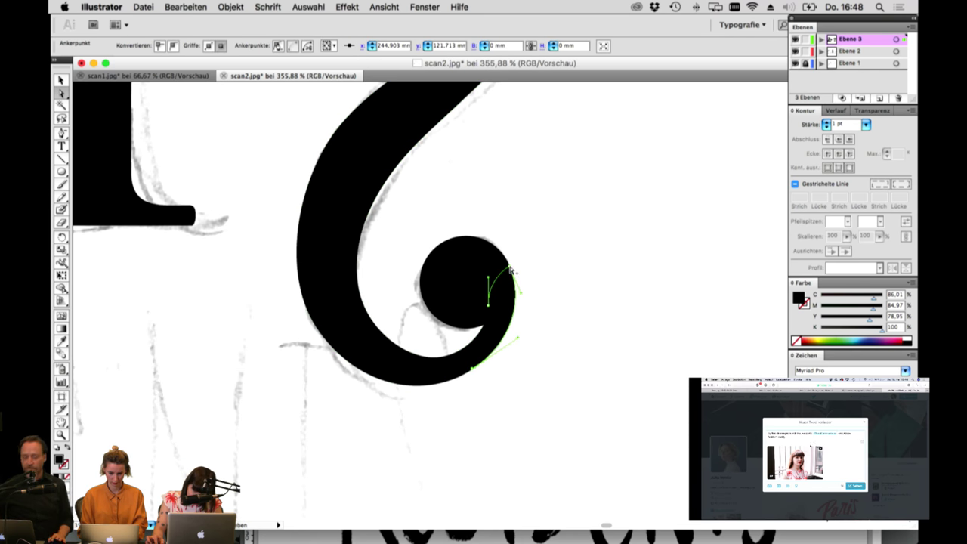
{"action": "left_click", "coordinate": [535, 294]}
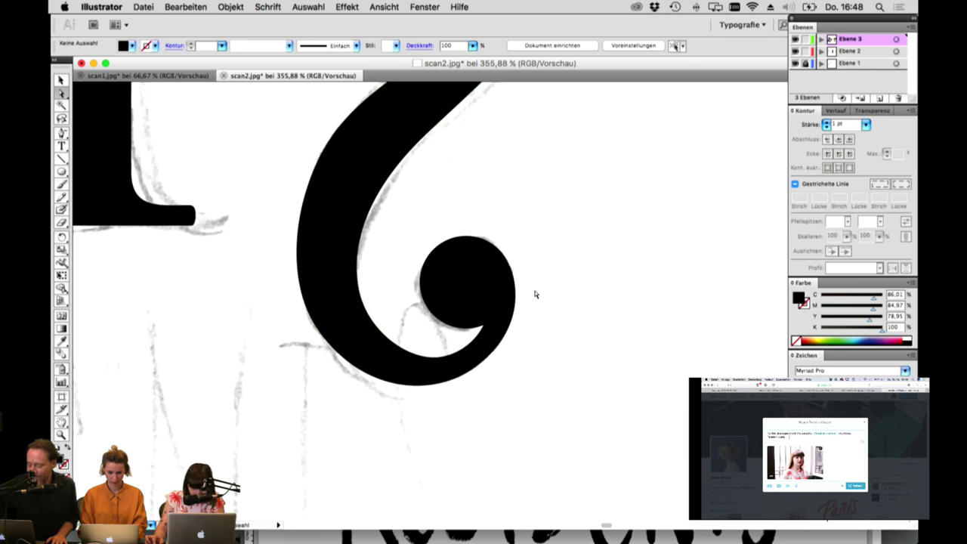
Step: Move the inner anchor of the 7's lower curl inside the ball slightly right and up
{"action": "left_click", "coordinate": [503, 331]}
{"action": "left_click", "coordinate": [487, 306]}
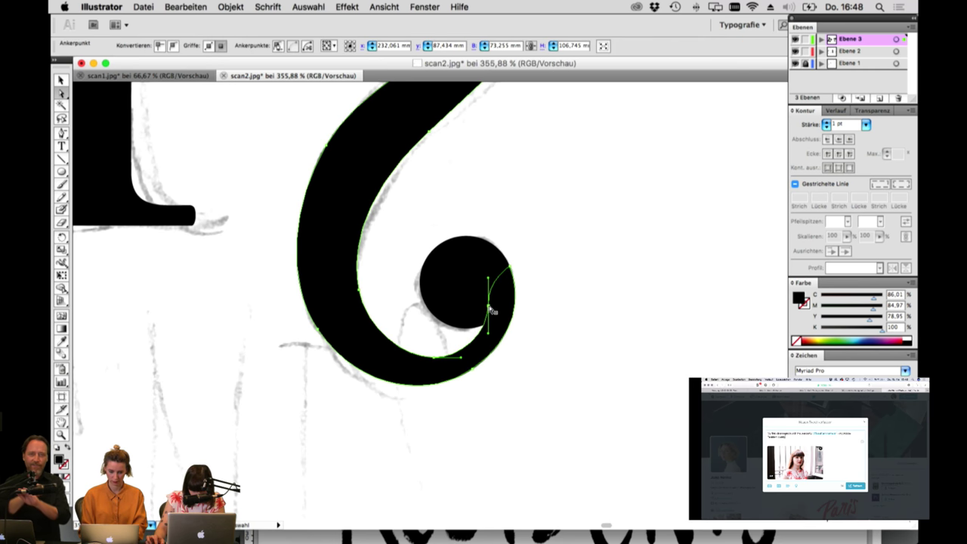
{"action": "left_click_drag", "start_coordinate": [488, 306], "coordinate": [491, 304]}
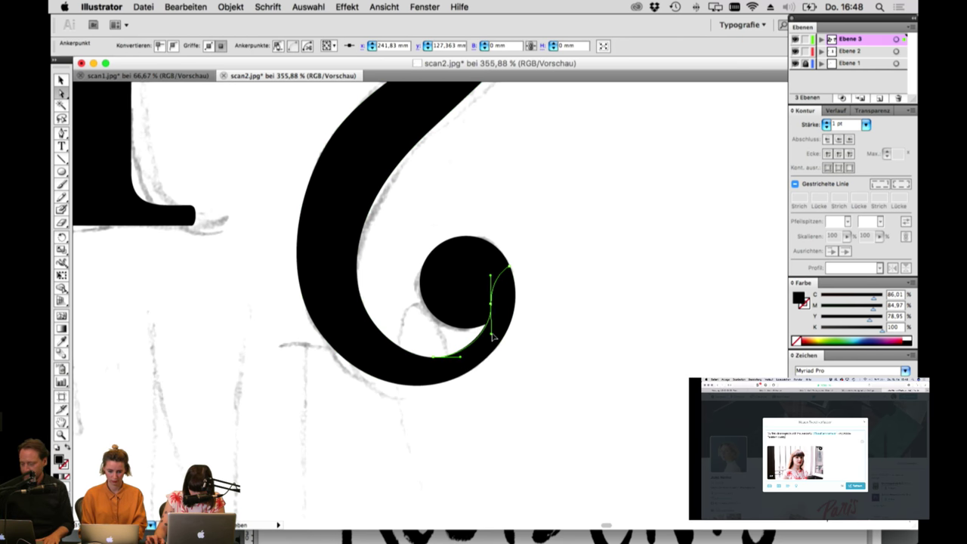
Step: Shorten both handles of the outer lower-right anchor on the 7's lower curl to tighten its outer edge
{"action": "left_click", "coordinate": [471, 369]}
{"action": "left_click", "coordinate": [471, 370]}
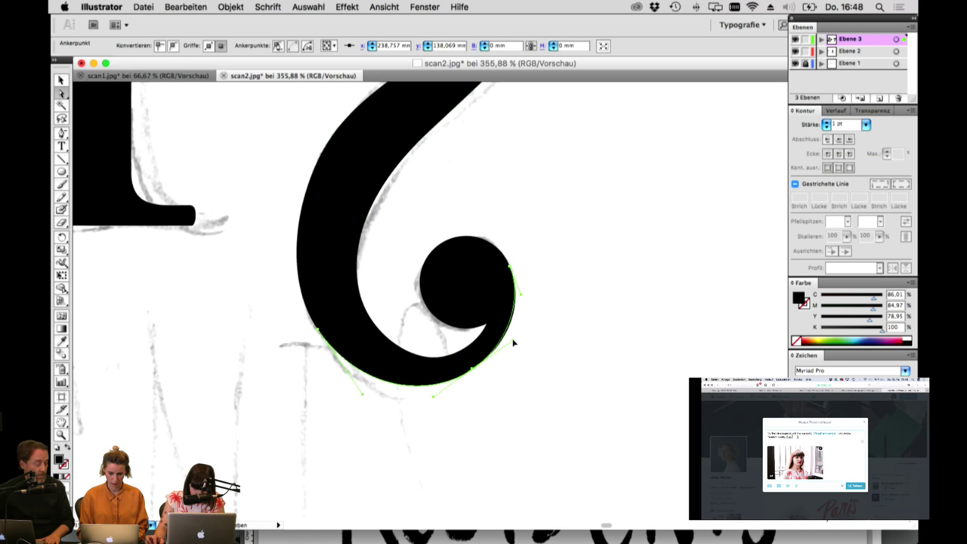
{"action": "left_click", "coordinate": [506, 360]}
{"action": "left_click", "coordinate": [476, 371]}
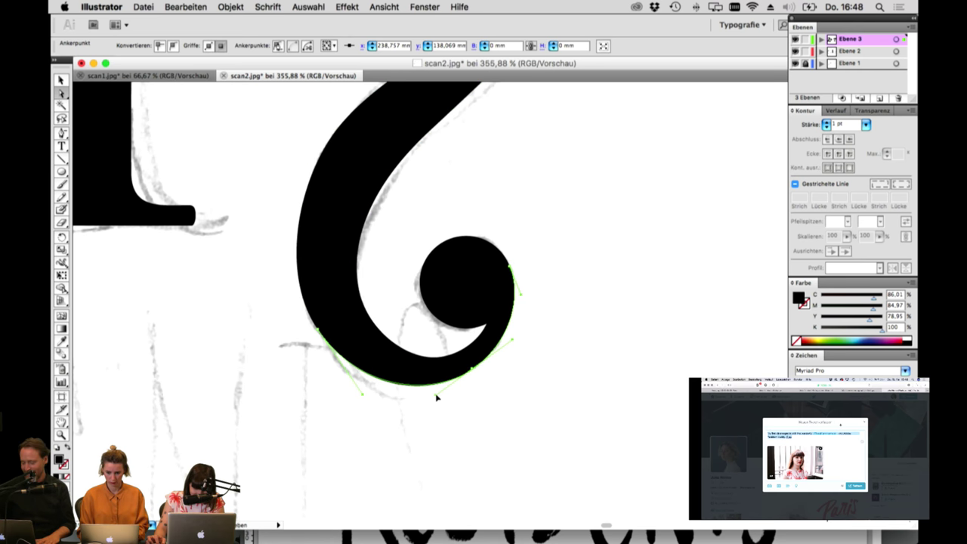
{"action": "left_click", "coordinate": [512, 386]}
Step: Shorten the lower handle of the ball's right anchor and shift the ball's bottom anchor slightly left
{"action": "left_click", "coordinate": [476, 325]}
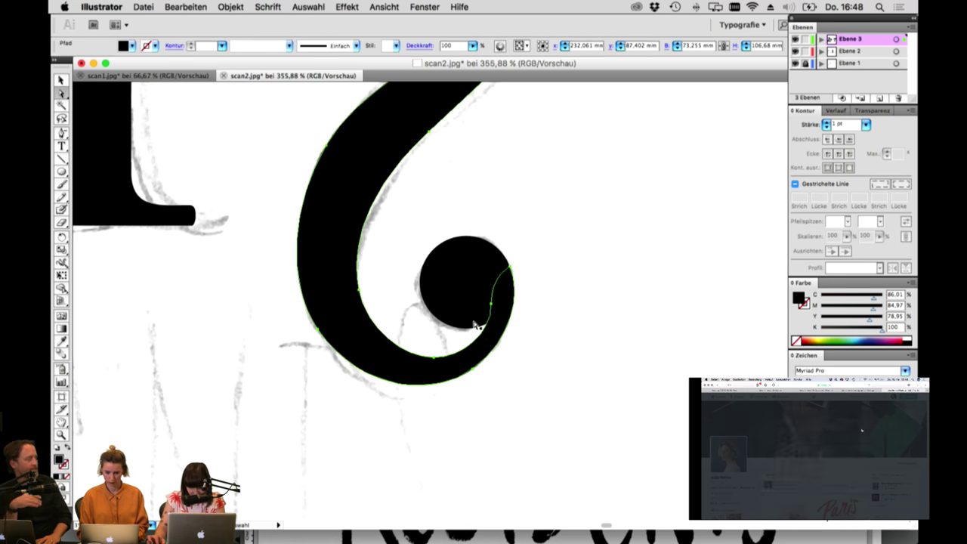
{"action": "left_click", "coordinate": [512, 291]}
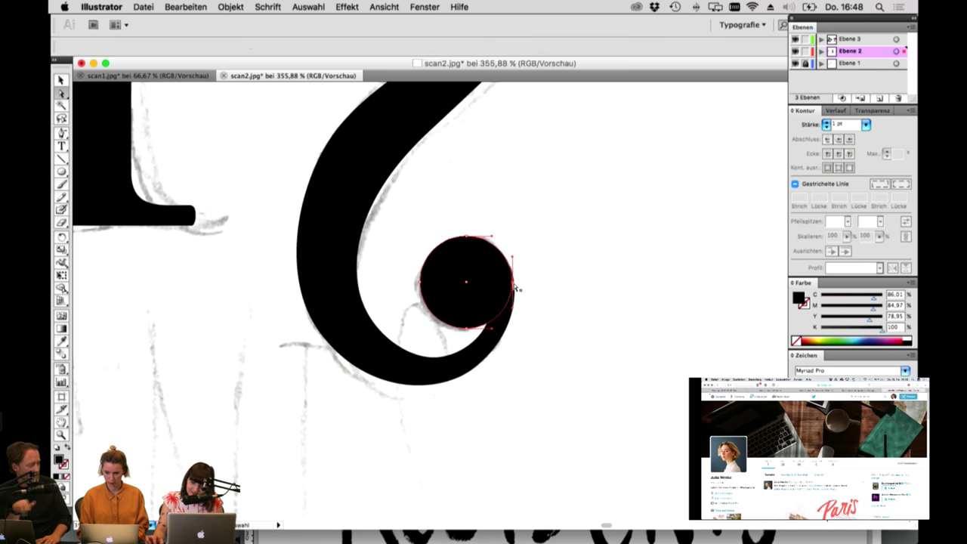
{"action": "left_click", "coordinate": [467, 328]}
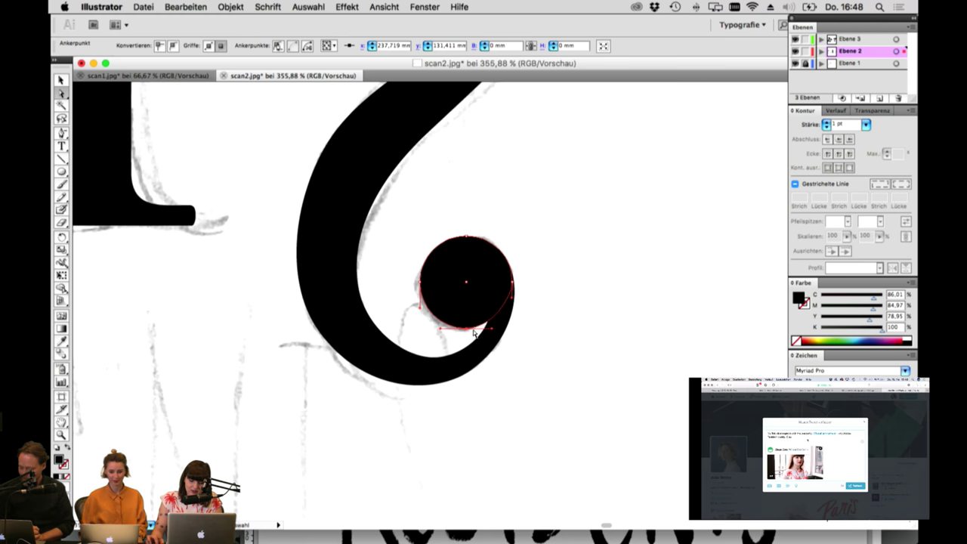
{"action": "left_click", "coordinate": [465, 330]}
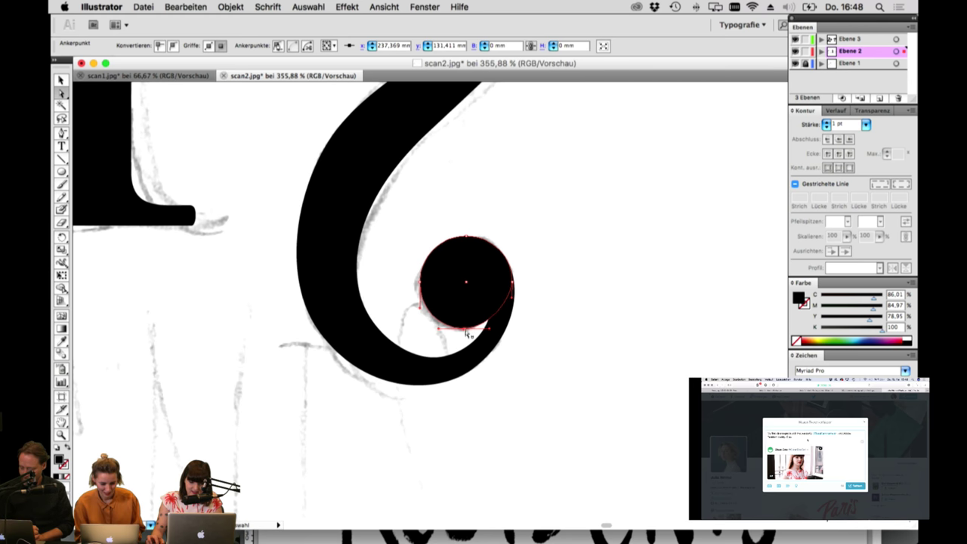
{"action": "left_click", "coordinate": [466, 331]}
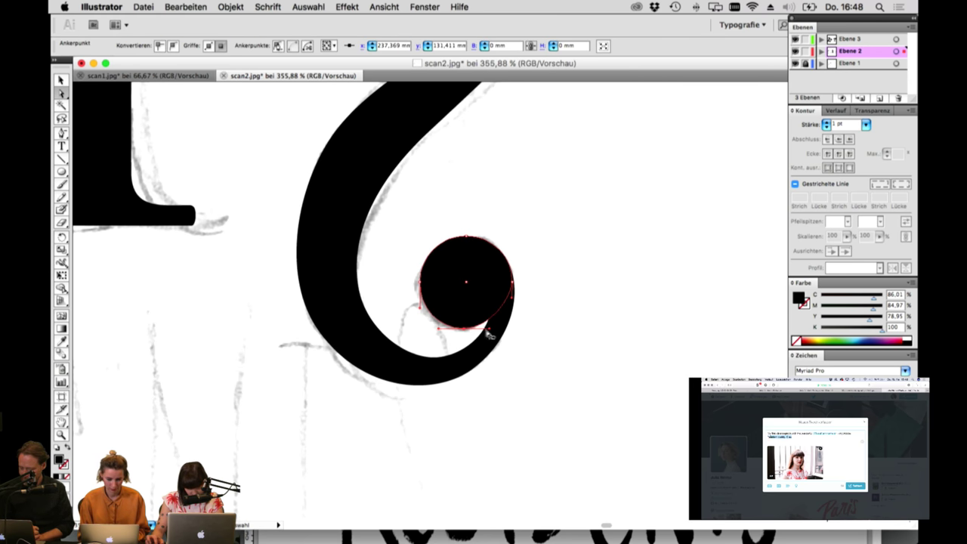
{"action": "left_click", "coordinate": [508, 285]}
{"action": "left_click_drag", "start_coordinate": [508, 284], "coordinate": [510, 286]}
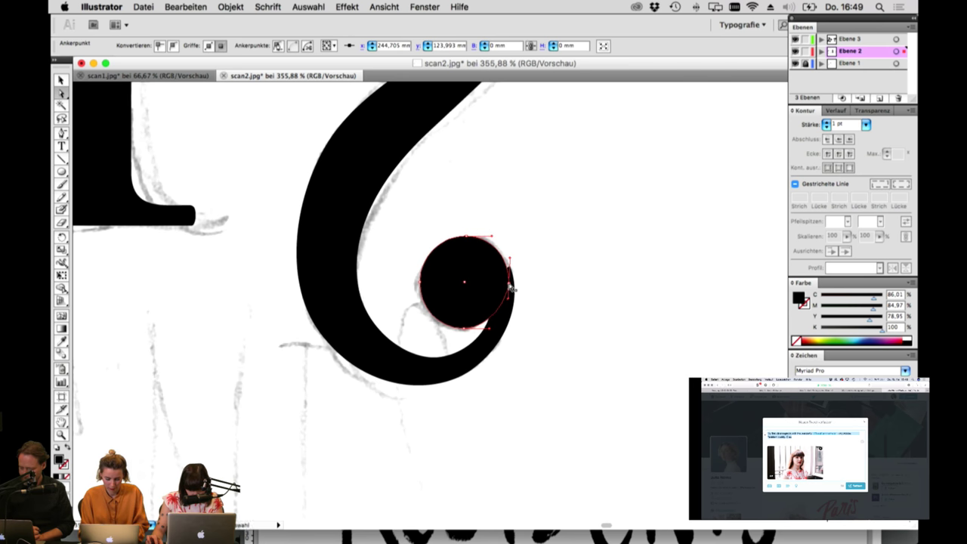
{"action": "key", "text": "super+z"}
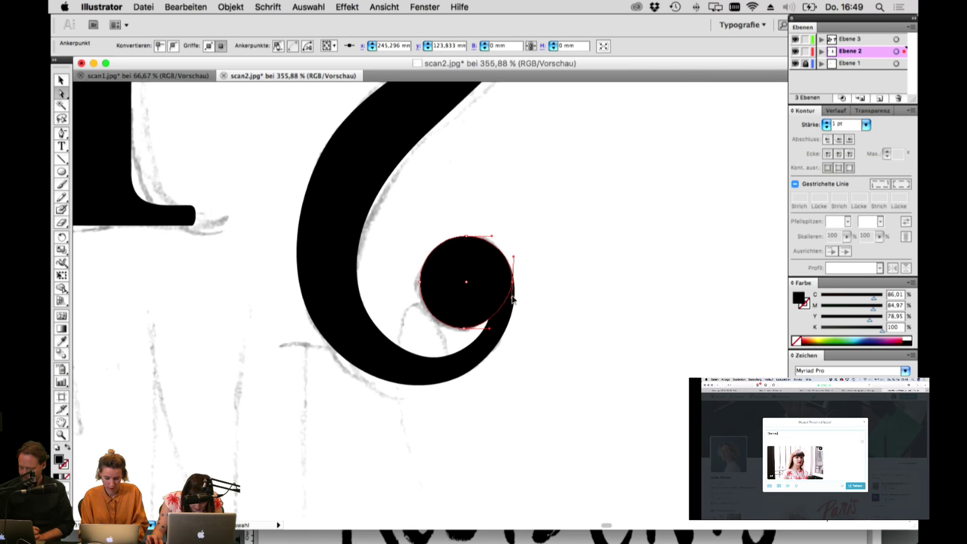
Step: Tilt the handles of the lower ball's bottom anchor slightly so its underside flows smoothly into the curl
{"action": "left_click_drag", "start_coordinate": [488, 327], "coordinate": [491, 328]}
{"action": "left_click", "coordinate": [472, 337]}
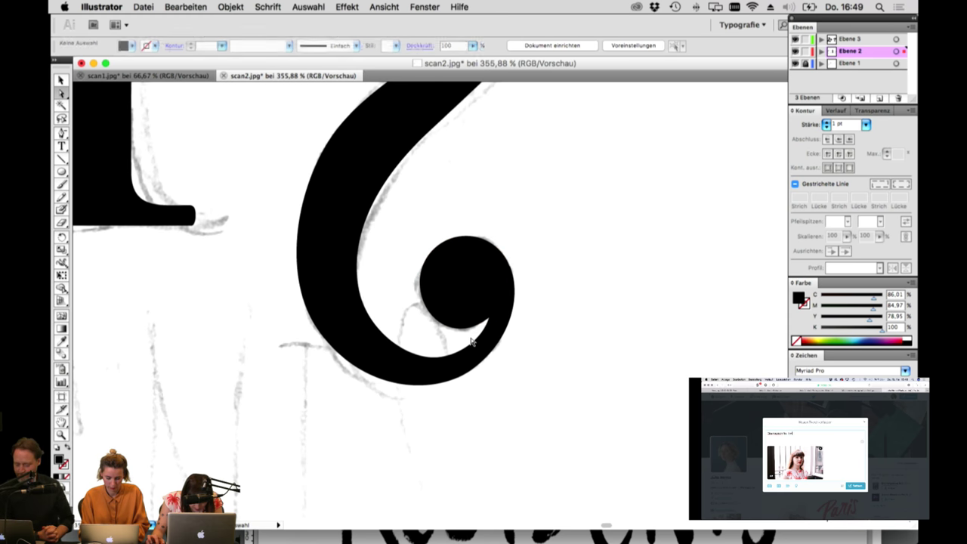
{"action": "left_click", "coordinate": [441, 333]}
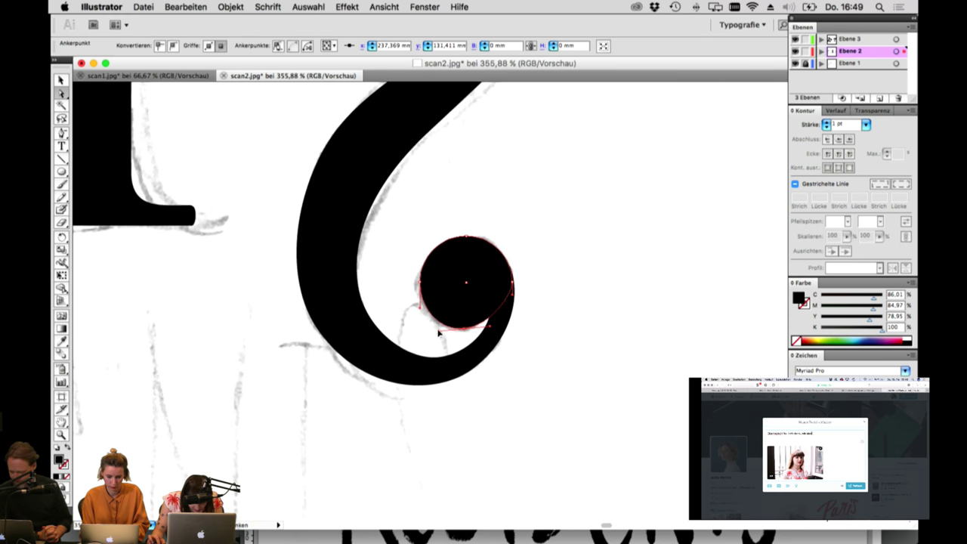
{"action": "left_click_drag", "start_coordinate": [439, 331], "coordinate": [439, 330]}
{"action": "left_click", "coordinate": [447, 339]}
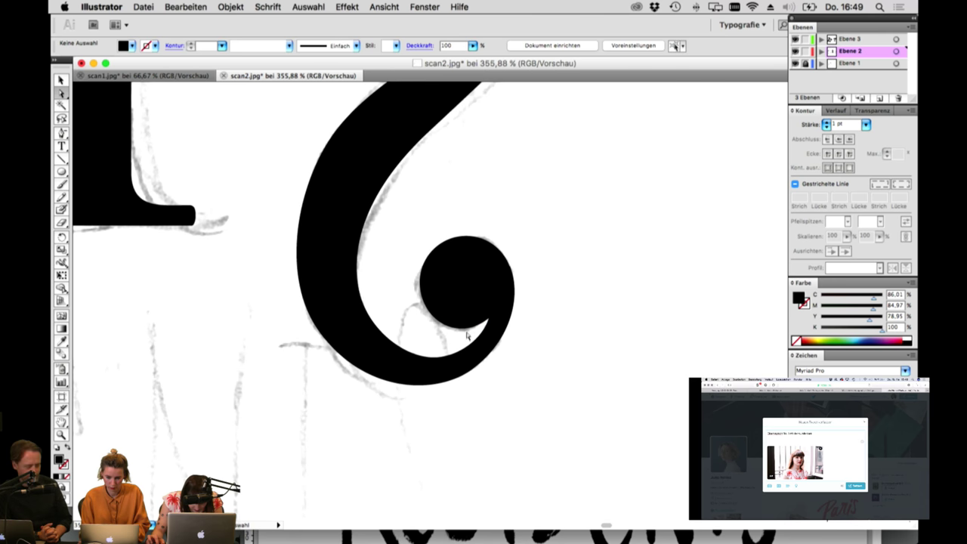
{"action": "left_click", "coordinate": [467, 330]}
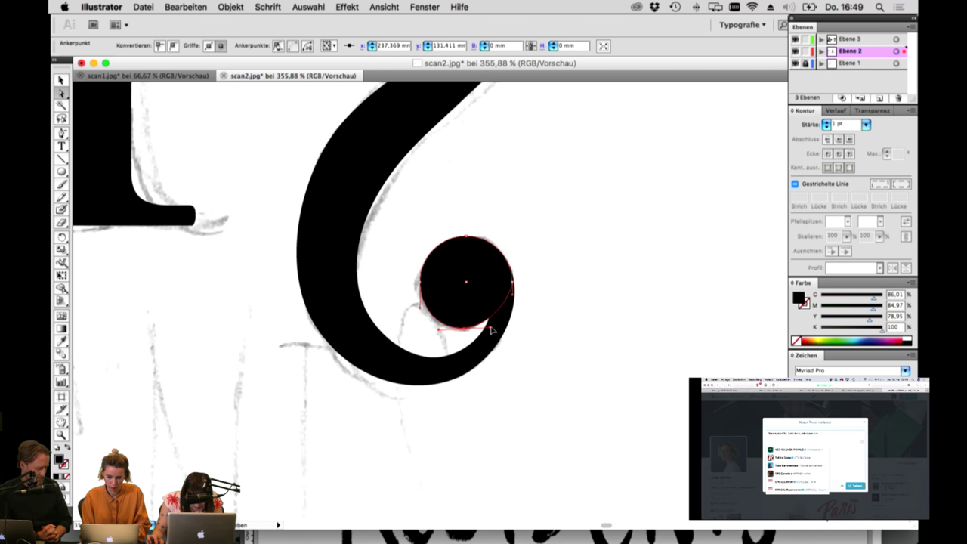
{"action": "left_click", "coordinate": [489, 330]}
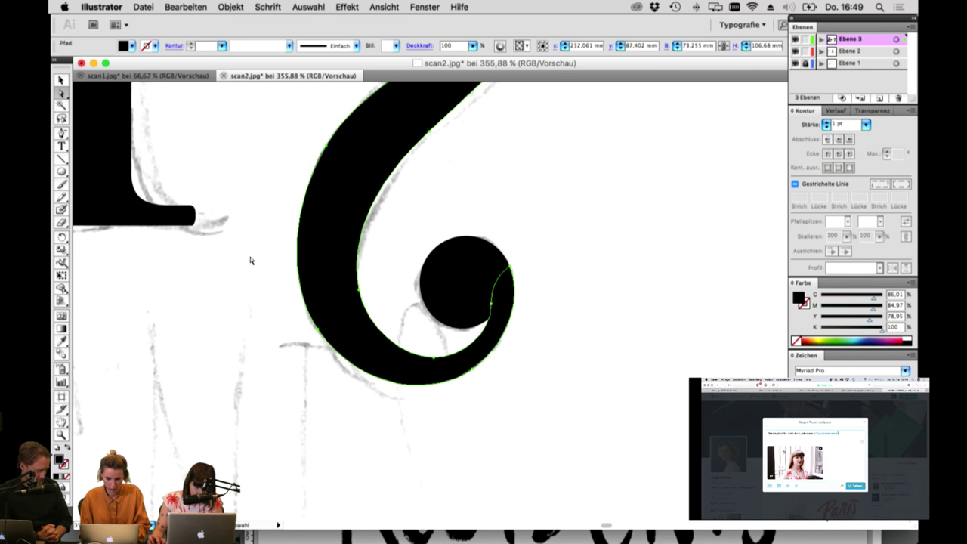
Step: Shift the outer end anchor of the 7's upper curl left along the ball's bottom edge and adjust its left handle
{"action": "key", "text": "super+0"}
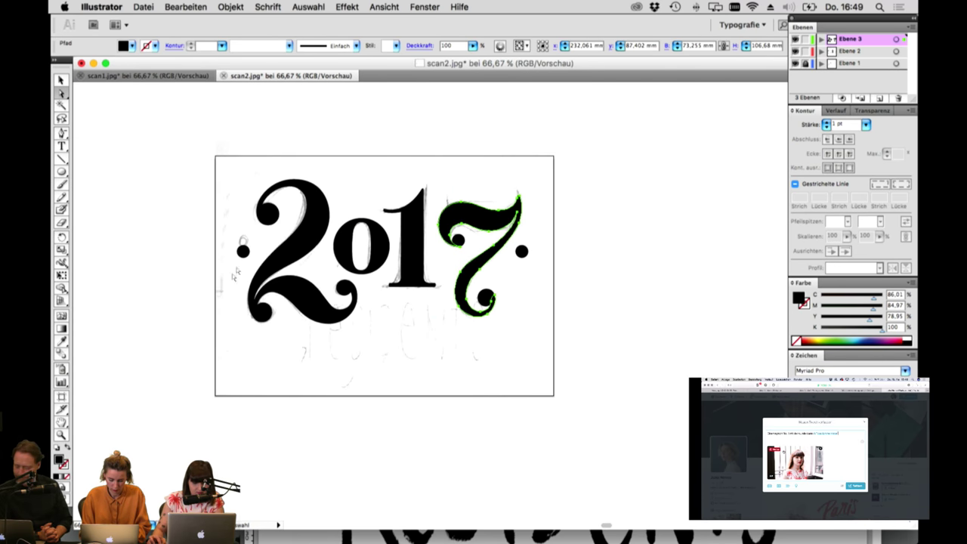
{"action": "left_click", "coordinate": [229, 308]}
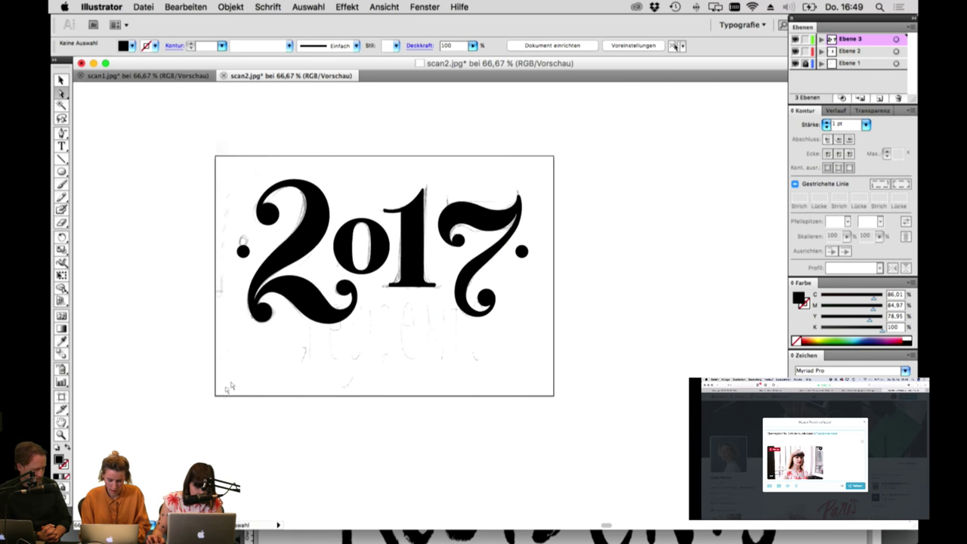
{"action": "left_click", "coordinate": [60, 436]}
{"action": "left_click_drag", "start_coordinate": [406, 166], "coordinate": [624, 337]}
{"action": "left_click_drag", "start_coordinate": [278, 113], "coordinate": [593, 345]}
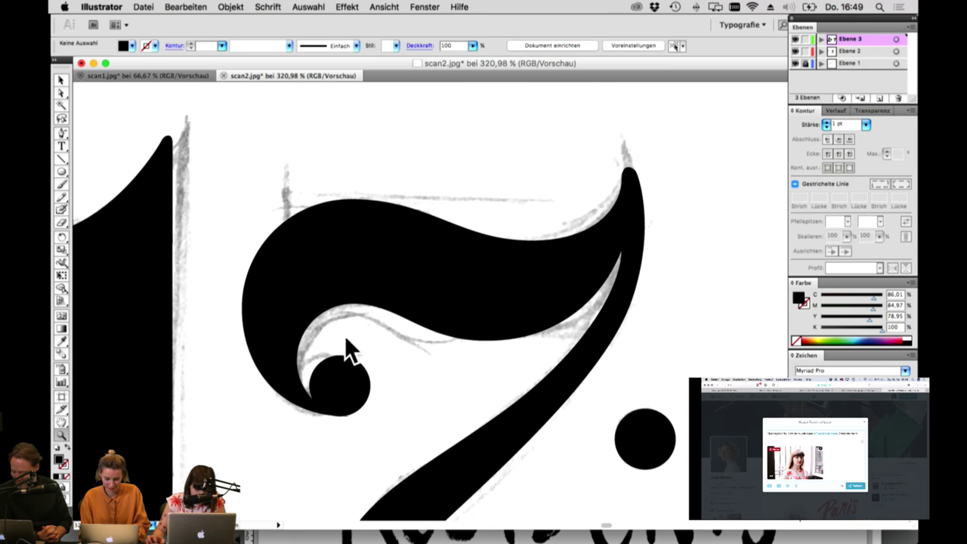
{"action": "left_click_drag", "start_coordinate": [380, 378], "coordinate": [382, 291]}
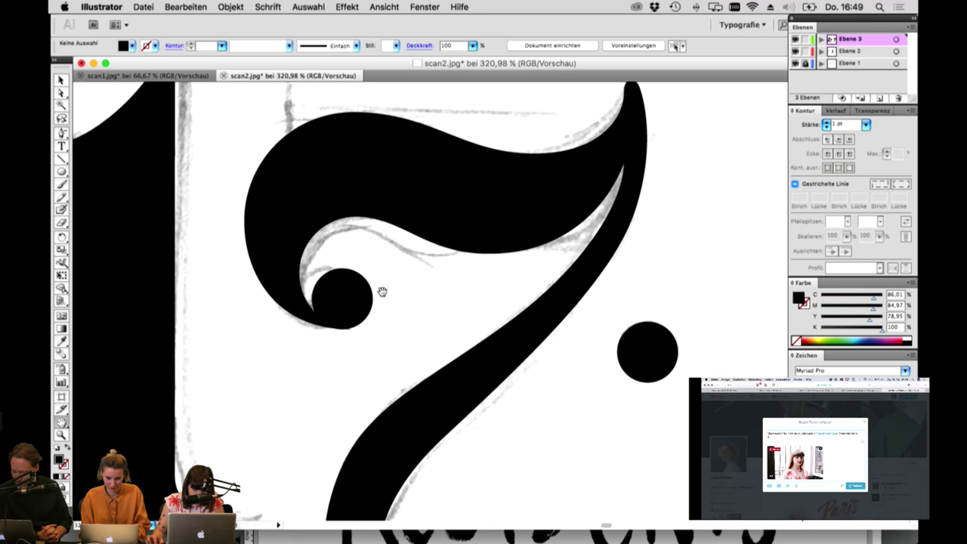
{"action": "left_click", "coordinate": [317, 292]}
{"action": "mouse_move", "coordinate": [350, 329]}
{"action": "left_mouse_down"}
{"action": "mouse_move", "coordinate": [350, 318]}
{"action": "mouse_move", "coordinate": [344, 331]}
{"action": "left_mouse_up"}
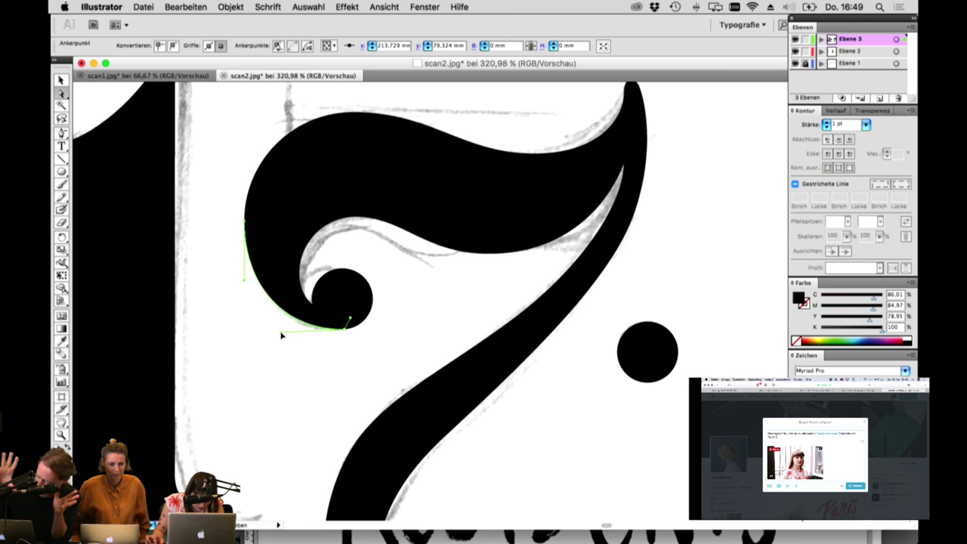
{"action": "left_click", "coordinate": [296, 361]}
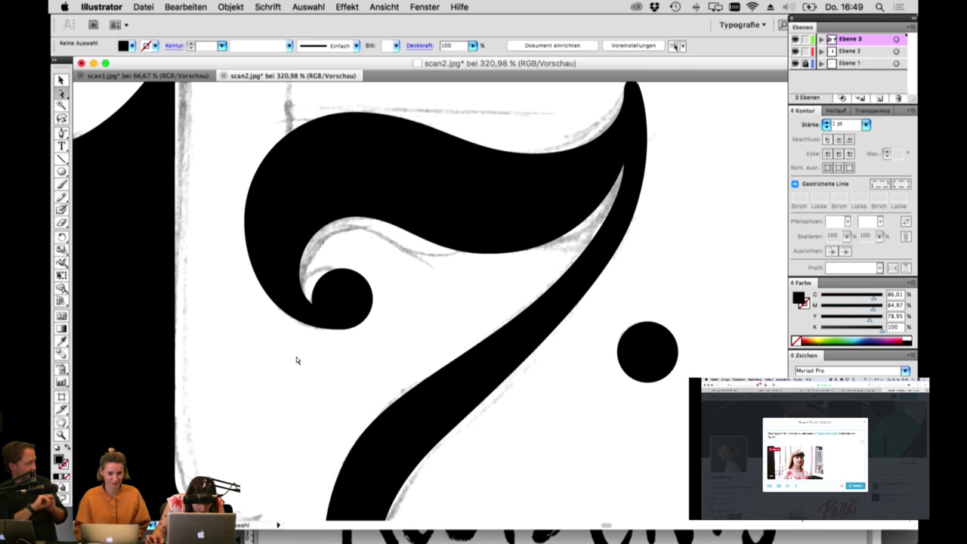
Step: Fine-tune the stroke end of the 7's upper curl at its inner and outer end anchors on the ball
{"action": "left_click", "coordinate": [320, 325]}
{"action": "left_click", "coordinate": [350, 322]}
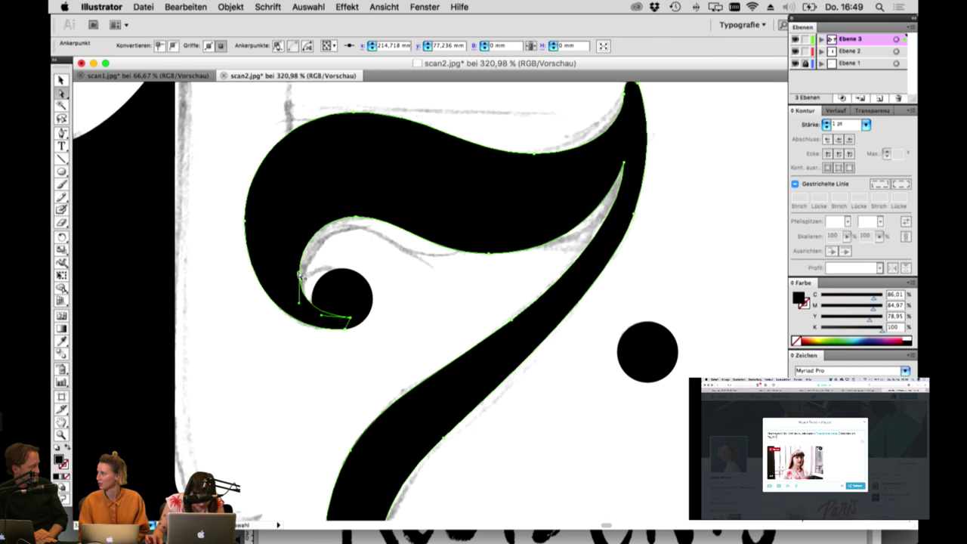
{"action": "left_click_drag", "start_coordinate": [322, 316], "coordinate": [284, 339]}
{"action": "left_click", "coordinate": [346, 329]}
{"action": "left_click", "coordinate": [310, 345]}
{"action": "left_click", "coordinate": [323, 325]}
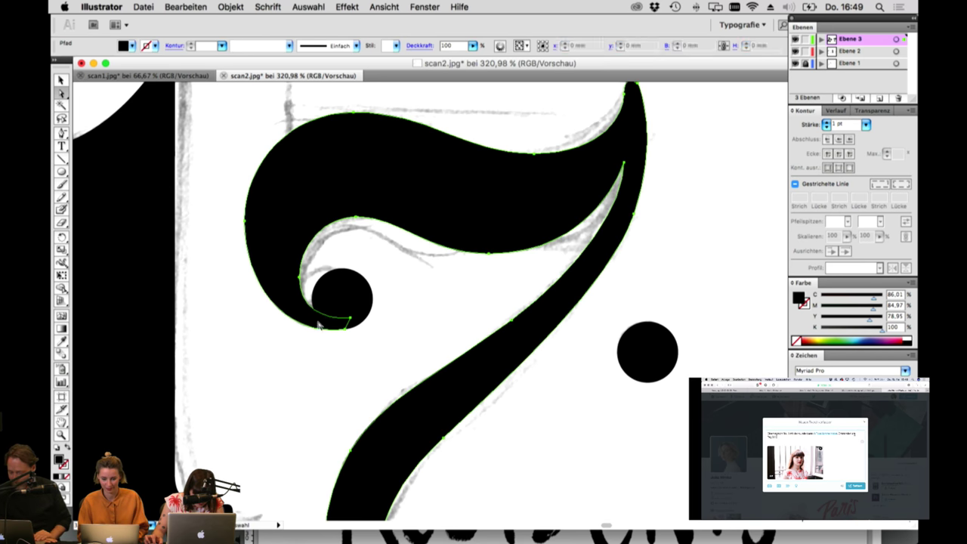
Step: Tilt the handles of the upper ball's left anchor and nudge the anchor slightly right and up beside the stroke
{"action": "left_click", "coordinate": [320, 322]}
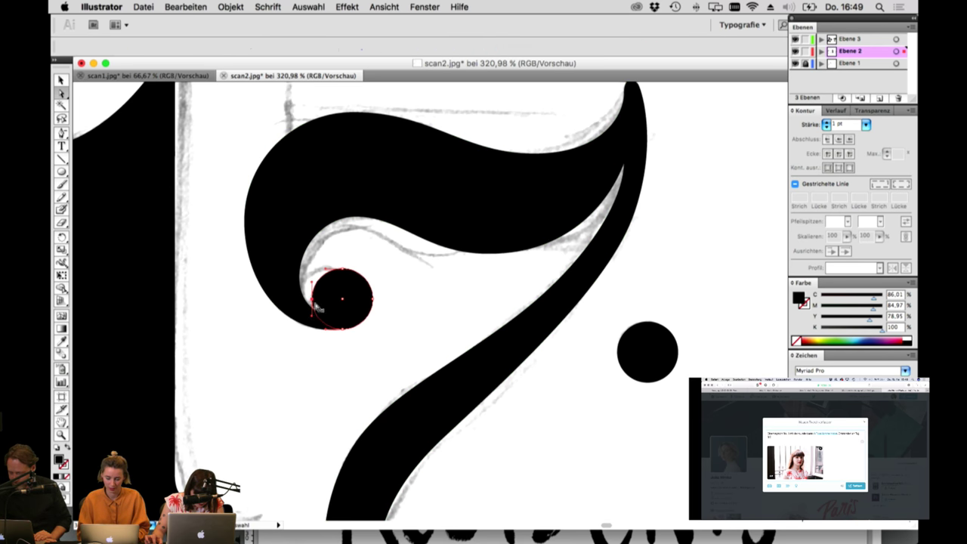
{"action": "left_click", "coordinate": [313, 319]}
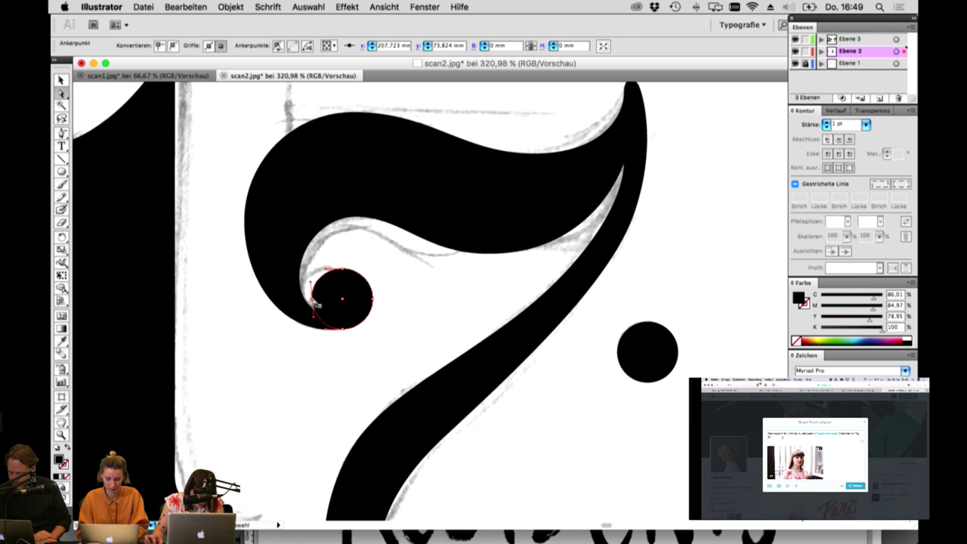
{"action": "left_click", "coordinate": [314, 301]}
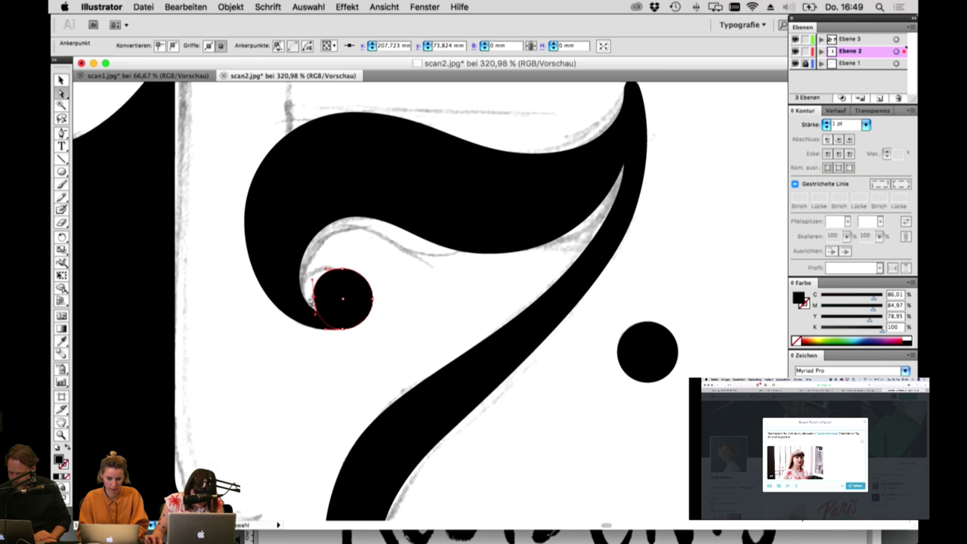
{"action": "left_click", "coordinate": [316, 301]}
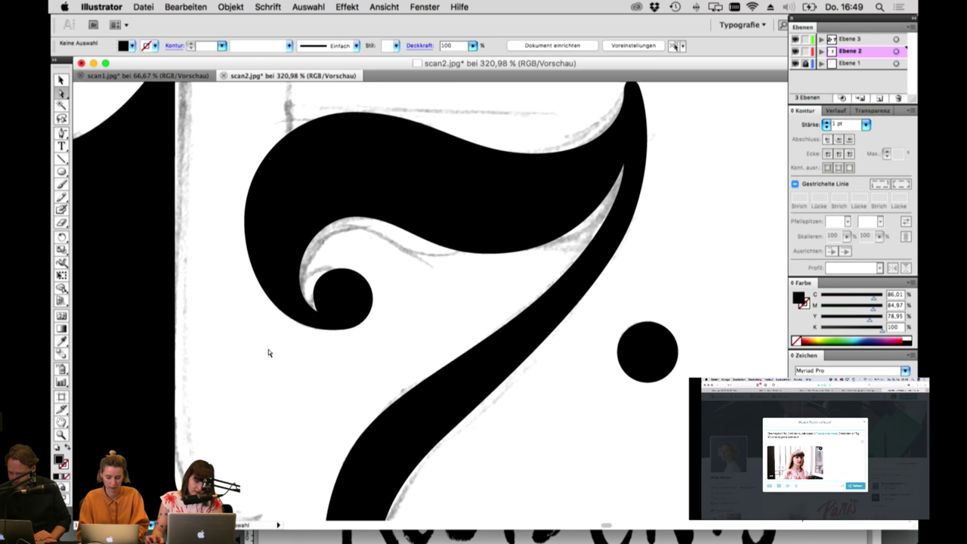
{"action": "left_click", "coordinate": [317, 301]}
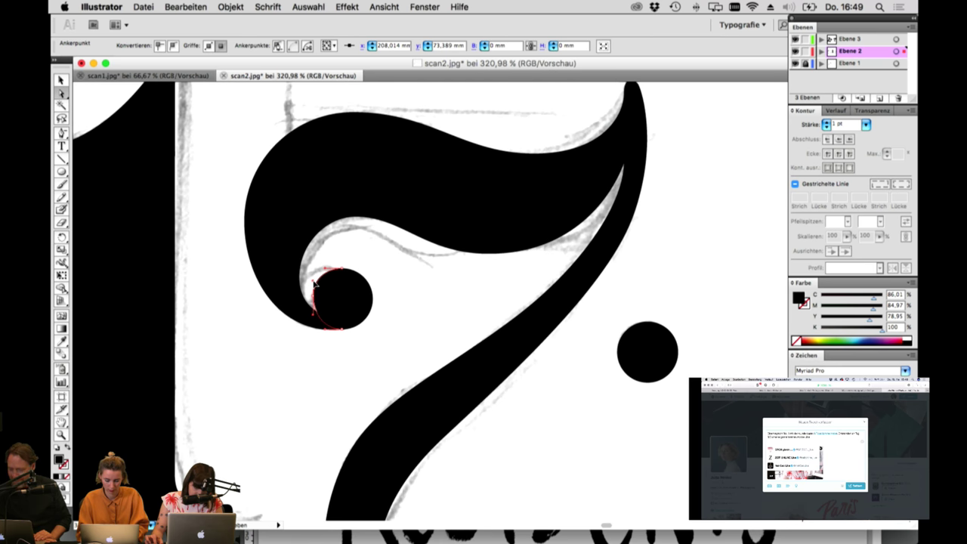
{"action": "left_click", "coordinate": [312, 283]}
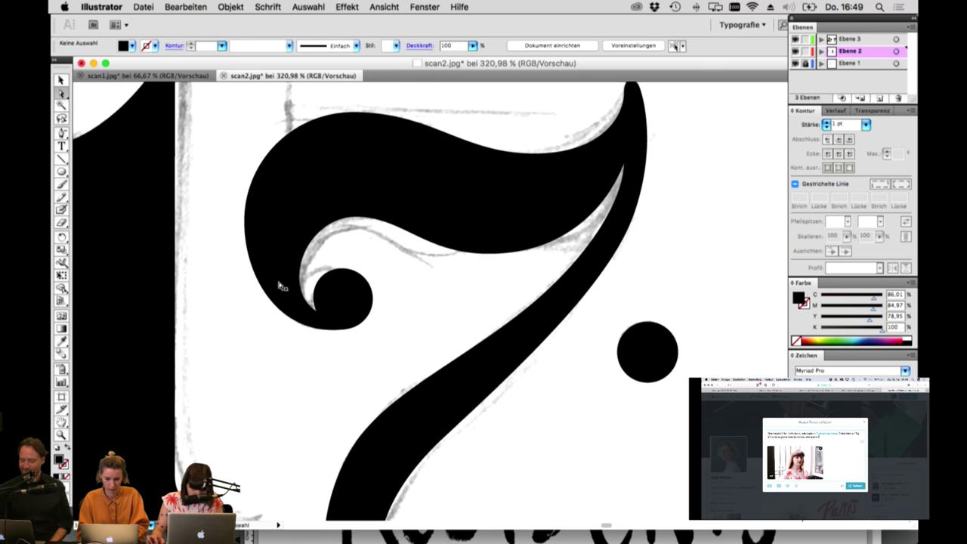
Step: Shift the outer end anchor of the 7's upper curl slightly right along the ball's bottom edge
{"action": "left_click", "coordinate": [341, 325]}
{"action": "left_click", "coordinate": [348, 329]}
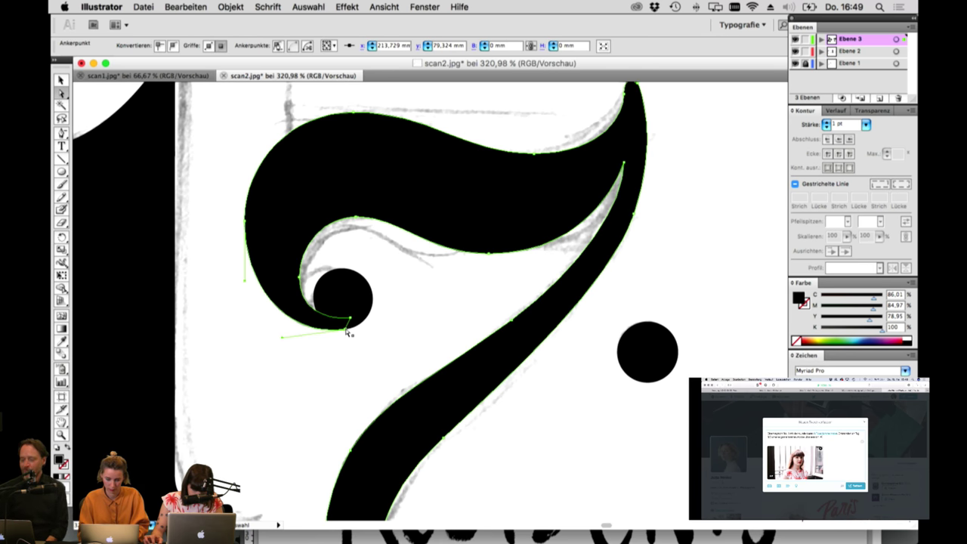
{"action": "left_click_drag", "start_coordinate": [346, 329], "coordinate": [350, 328]}
{"action": "left_click", "coordinate": [343, 364]}
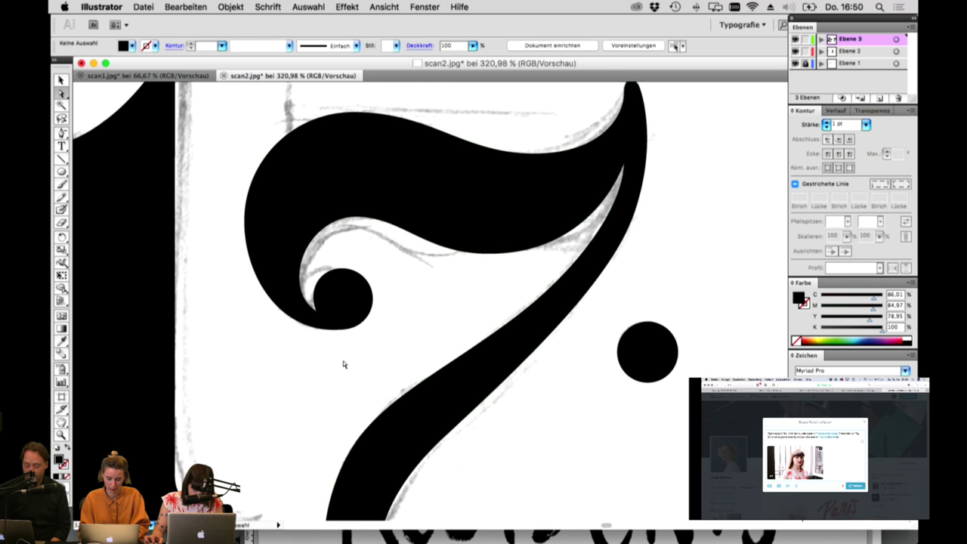
Step: Lengthen the lower handle of the upper curl's outermost left anchor and nudge that anchor slightly down
{"action": "left_click", "coordinate": [307, 329]}
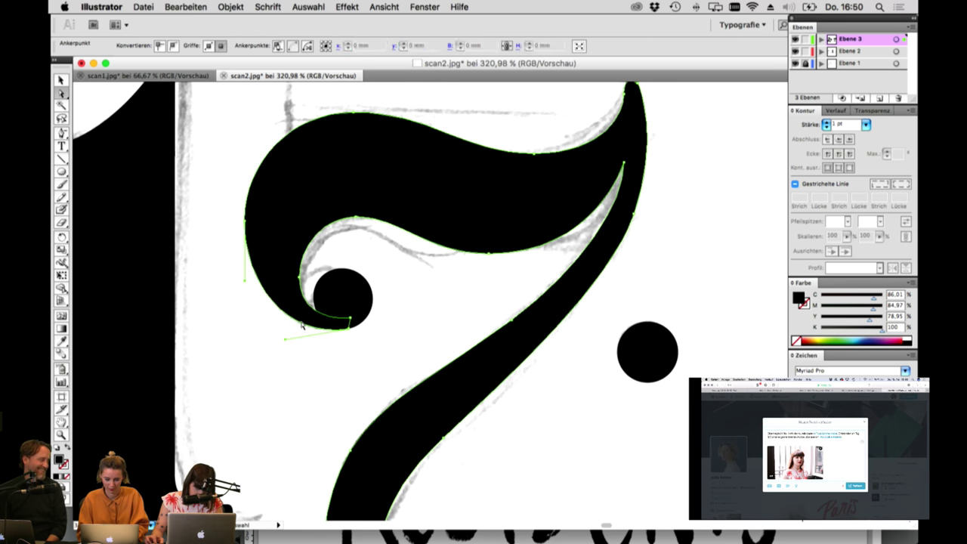
{"action": "left_click", "coordinate": [244, 224]}
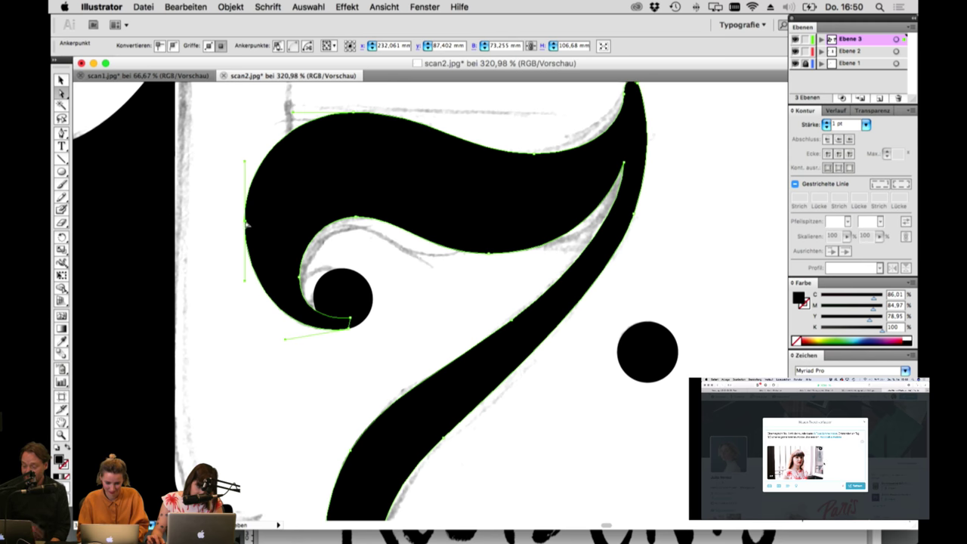
{"action": "left_click", "coordinate": [247, 313]}
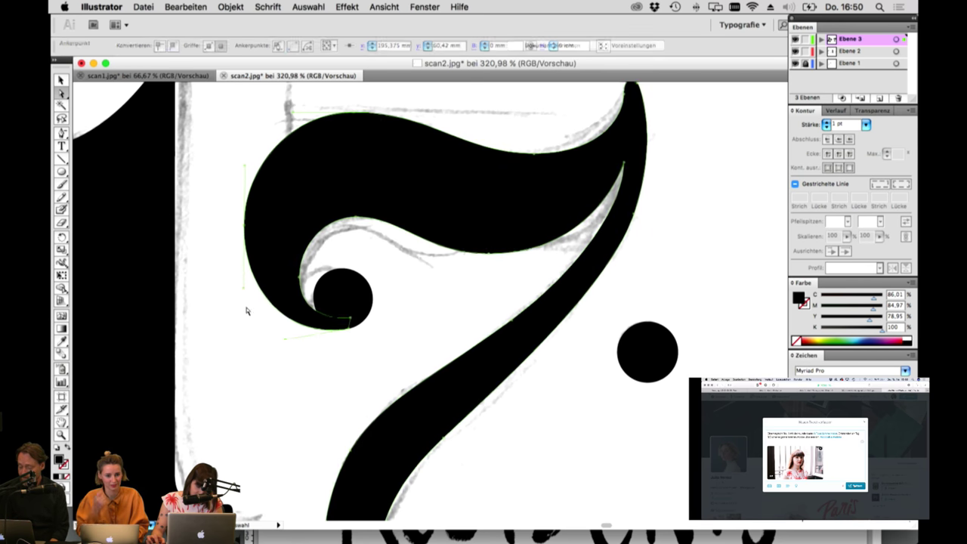
{"action": "left_click", "coordinate": [337, 328]}
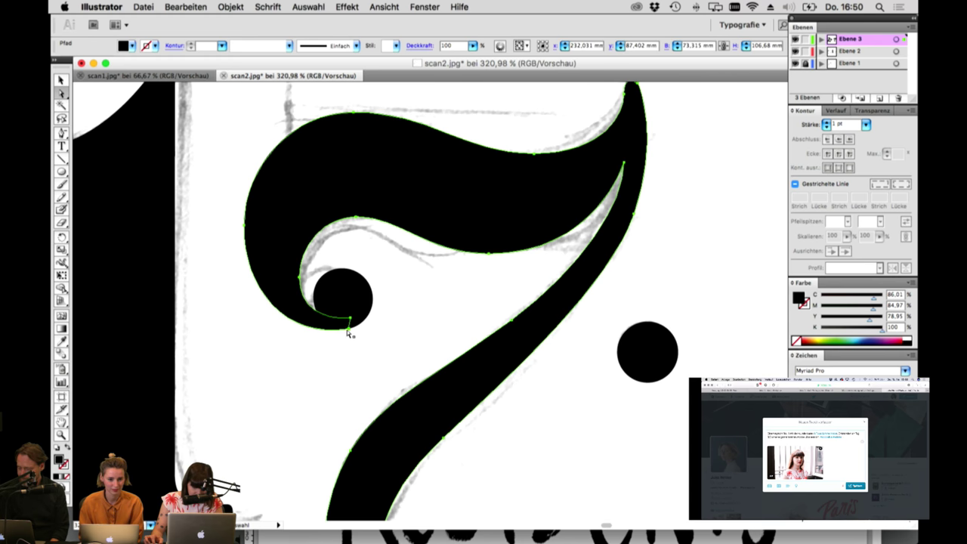
{"action": "left_click", "coordinate": [348, 329]}
{"action": "left_click", "coordinate": [348, 330]}
Step: Unlock and activate the sketch layer Ebene 1, and lock the lettering layers Ebene 3 and Ebene 2
{"action": "left_click", "coordinate": [63, 172]}
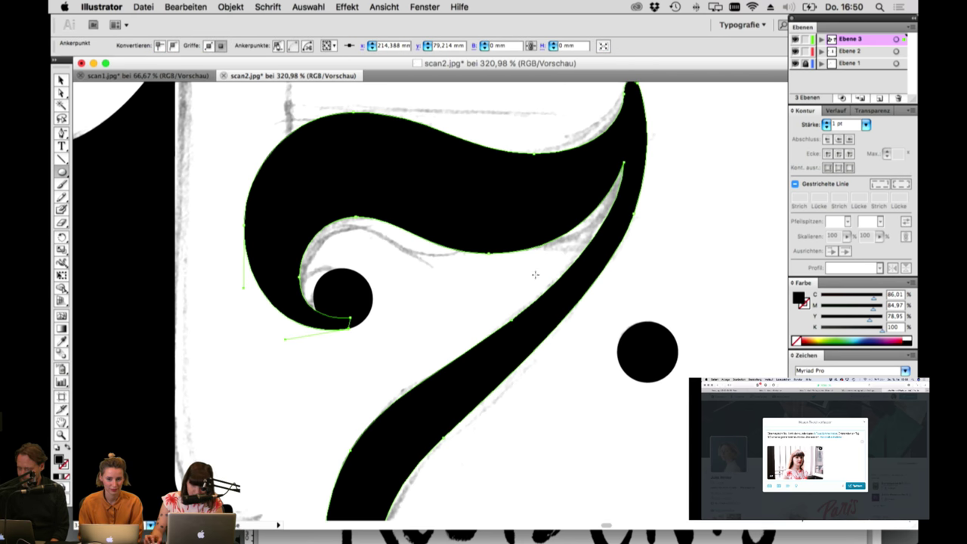
{"action": "left_click", "coordinate": [844, 64]}
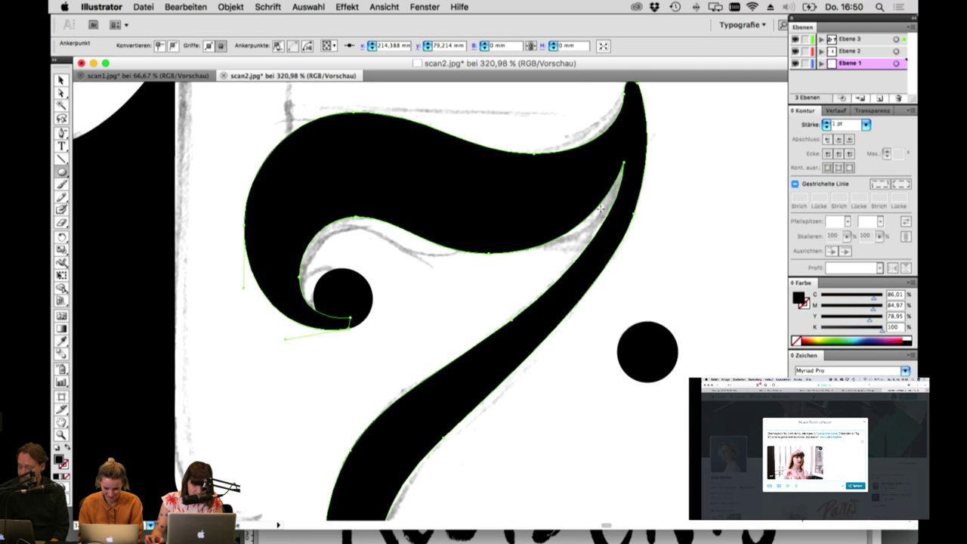
{"action": "left_click", "coordinate": [67, 448]}
{"action": "key", "text": "super+z"}
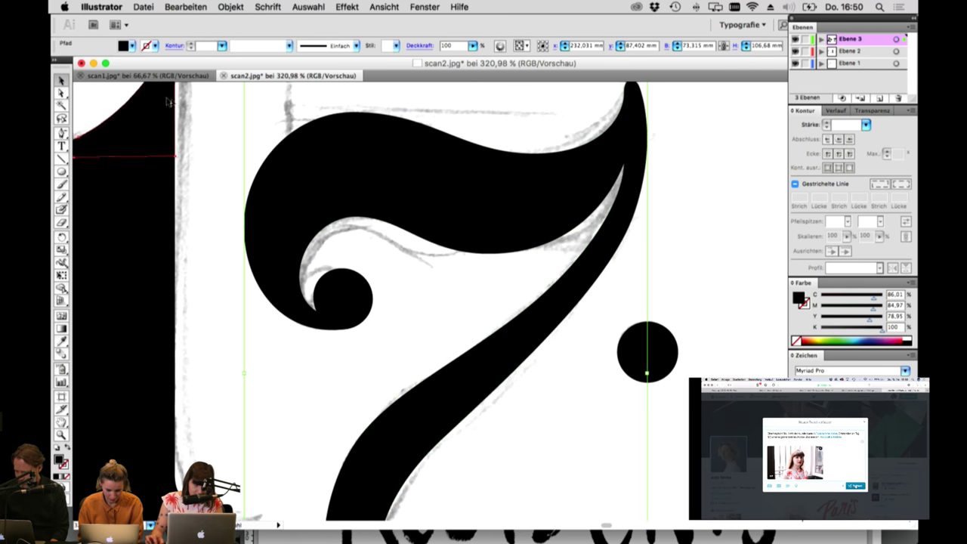
{"action": "left_click", "coordinate": [745, 118]}
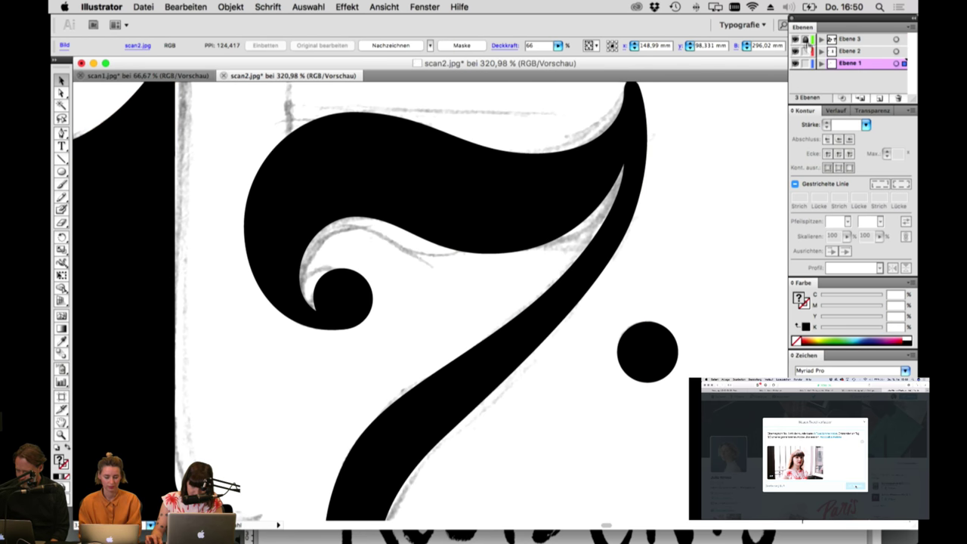
Step: Draw a circle about 46 mm in diameter over the 7's upper curl on Ebene 1
{"action": "left_click", "coordinate": [62, 172]}
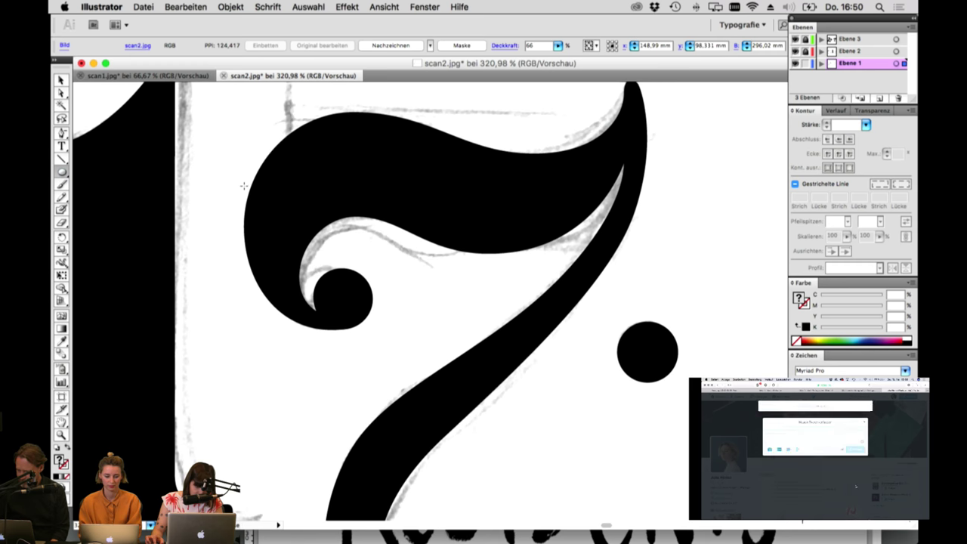
{"action": "scroll", "coordinate": [253, 105], "scroll_direction": "up", "scroll_amount": 1}
{"action": "left_click_drag", "start_coordinate": [250, 94], "coordinate": [415, 331]}
{"action": "left_click_drag", "start_coordinate": [474, 317], "coordinate": [502, 348]}
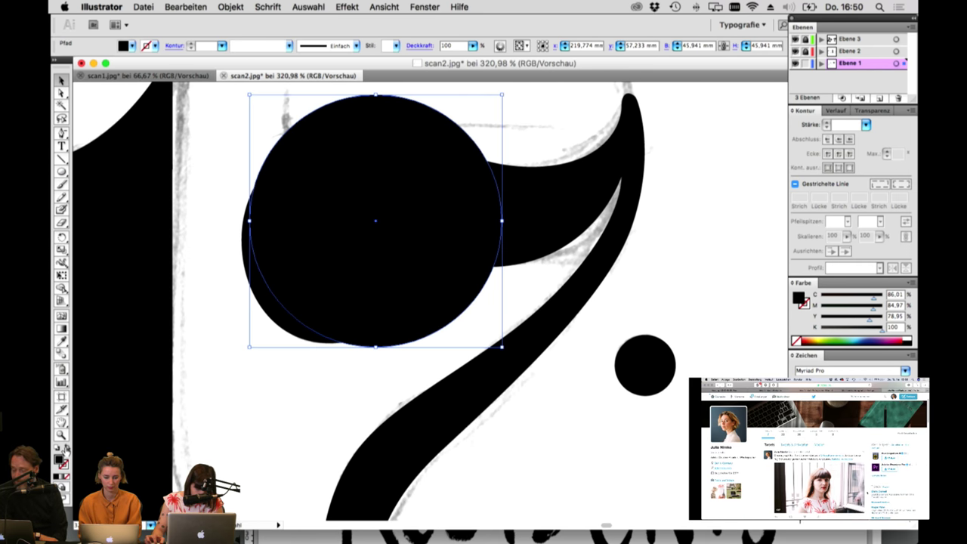
Step: Turn the circle's fill into a 1 pt outline without fill and colour the outline light pink
{"action": "key", "text": "shift+x"}
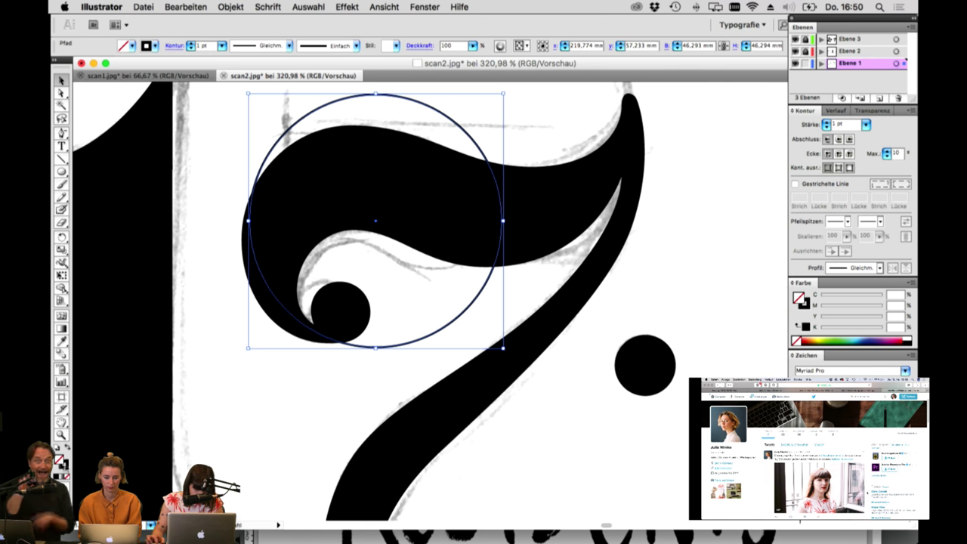
{"action": "key", "text": "x"}
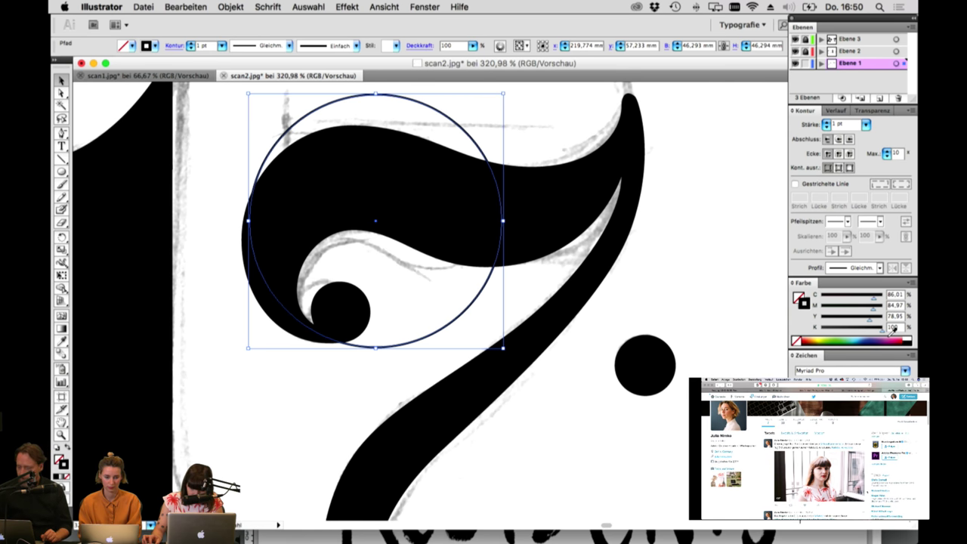
{"action": "left_click", "coordinate": [894, 337]}
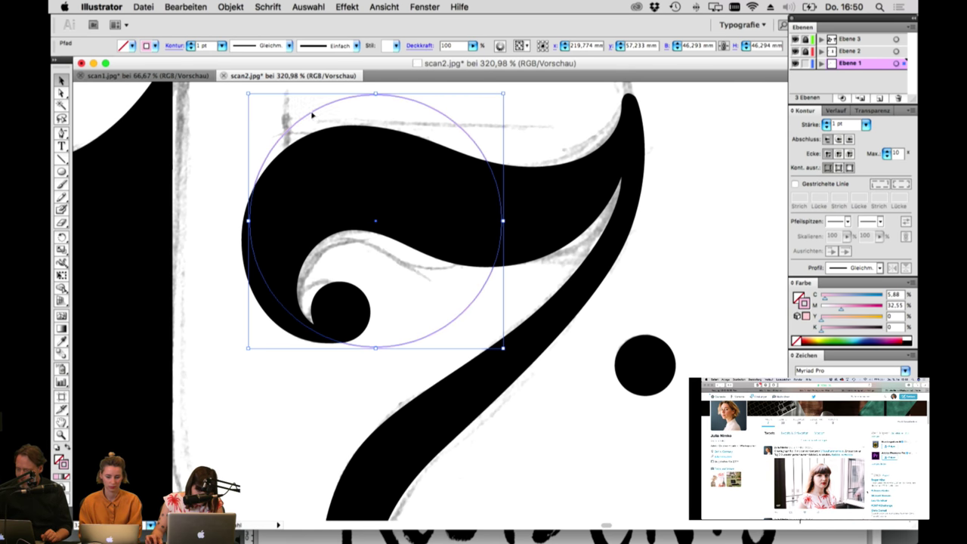
Step: Scale the guide circle down to about 37 mm and position it along the curl's lower left contour and the ball's underside
{"action": "left_click_drag", "start_coordinate": [312, 114], "coordinate": [294, 118]}
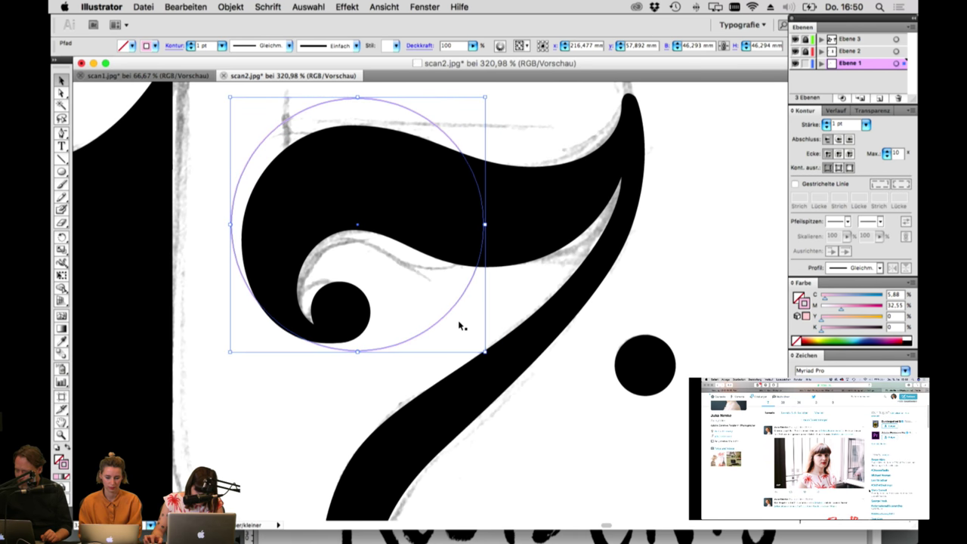
{"action": "left_click_drag", "start_coordinate": [485, 350], "coordinate": [441, 307]}
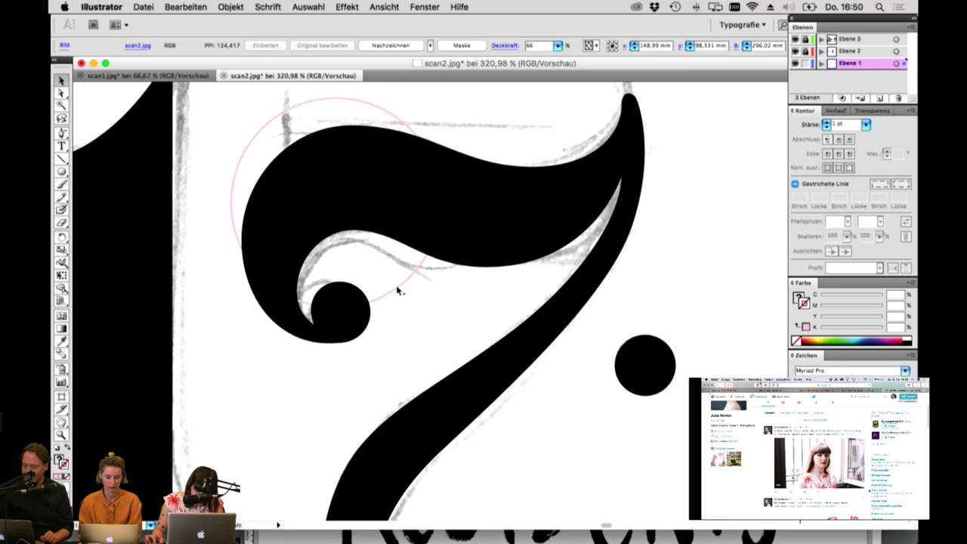
{"action": "left_click_drag", "start_coordinate": [398, 290], "coordinate": [410, 329]}
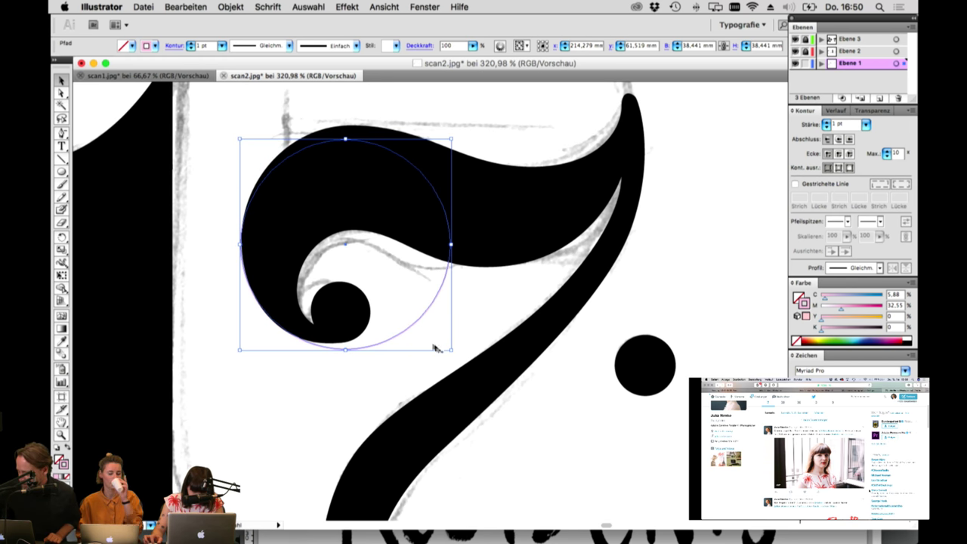
{"action": "left_click_drag", "start_coordinate": [449, 348], "coordinate": [386, 332]}
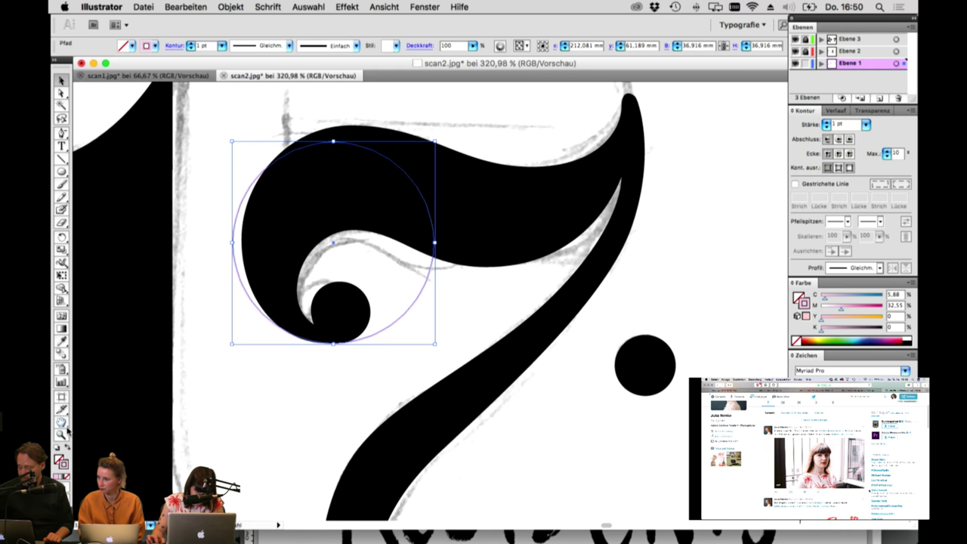
Step: Lock Ebene 1, unlock and activate Ebene 3, and move the curl's left anchor outward onto the pink guide circle
{"action": "left_click", "coordinate": [807, 64]}
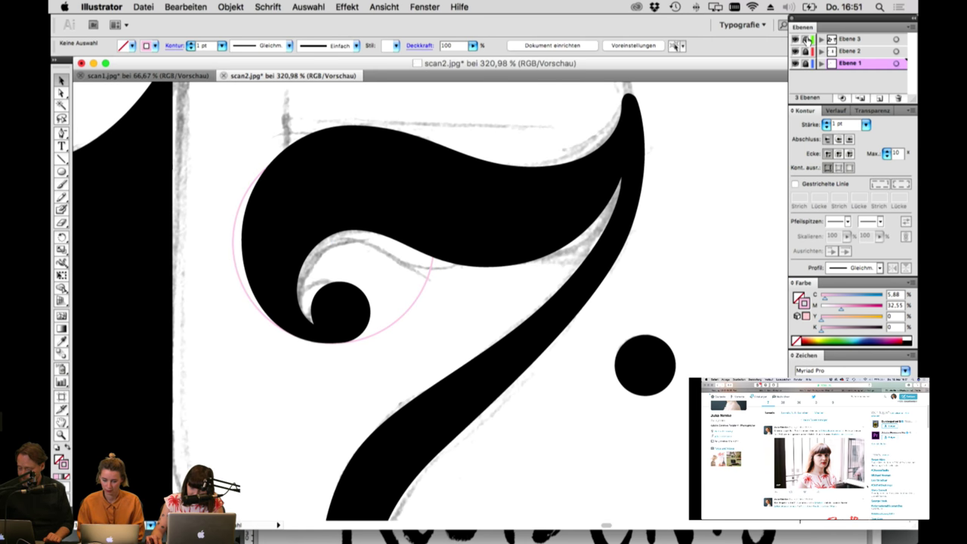
{"action": "left_click", "coordinate": [850, 39]}
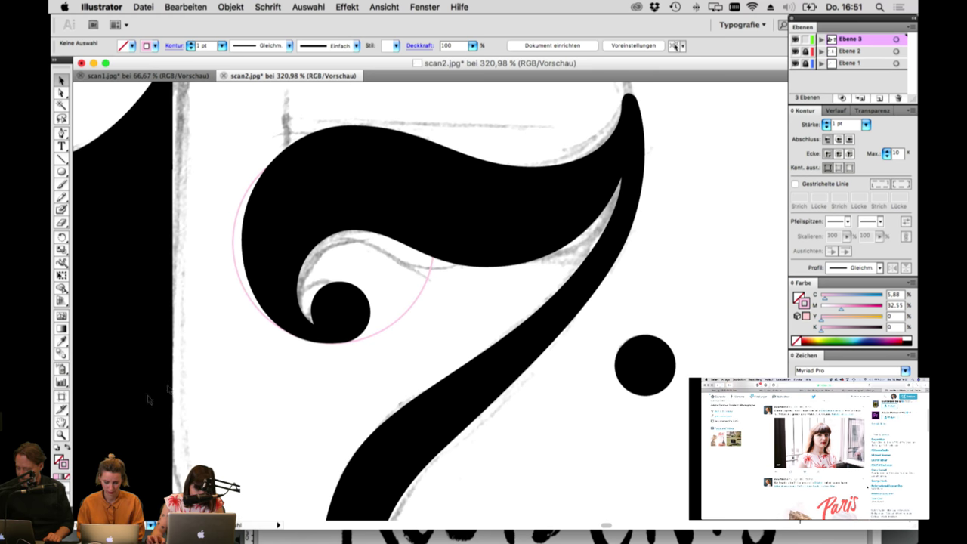
{"action": "left_click_drag", "start_coordinate": [214, 115], "coordinate": [484, 430]}
{"action": "left_click", "coordinate": [406, 244]}
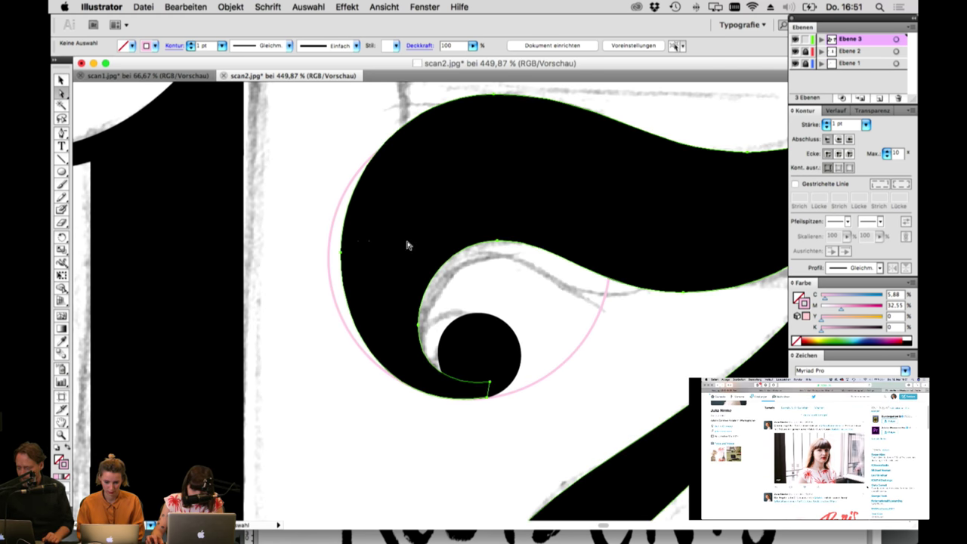
{"action": "left_click", "coordinate": [337, 255]}
{"action": "left_click_drag", "start_coordinate": [338, 255], "coordinate": [329, 257]}
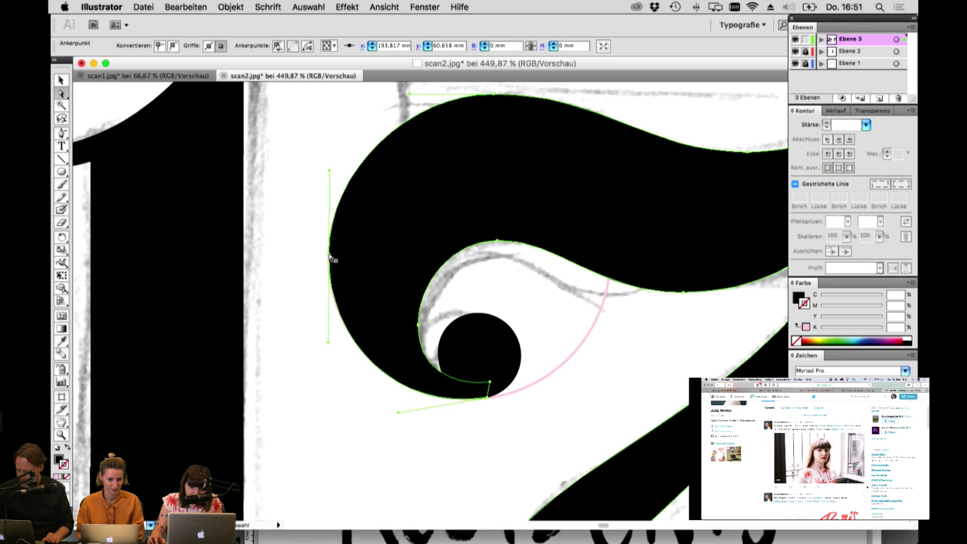
Step: Lower the top anchor of the 7's upper curl so the contour follows the guide circle
{"action": "left_click", "coordinate": [494, 97]}
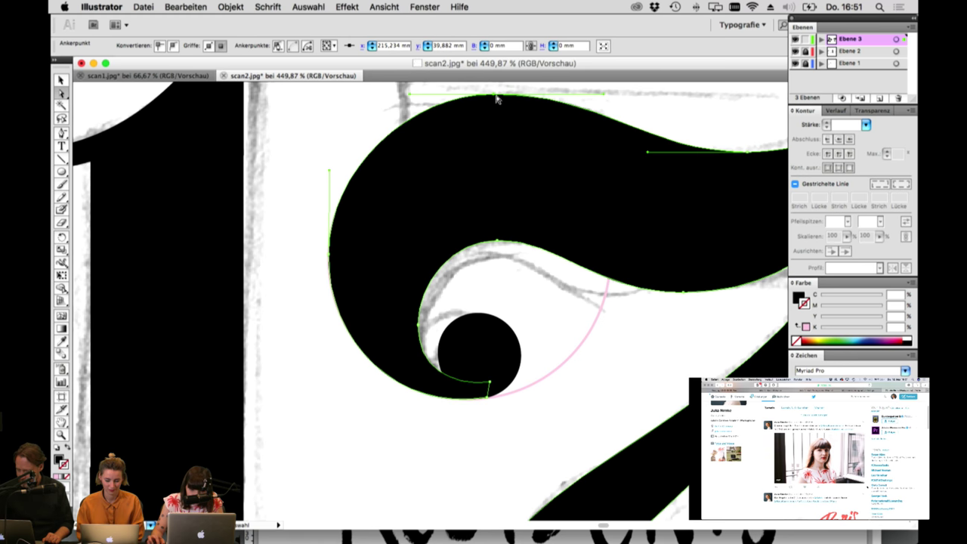
{"action": "mouse_move", "coordinate": [494, 98]}
{"action": "left_mouse_down"}
{"action": "mouse_move", "coordinate": [505, 110]}
{"action": "mouse_move", "coordinate": [495, 112]}
{"action": "left_mouse_up"}
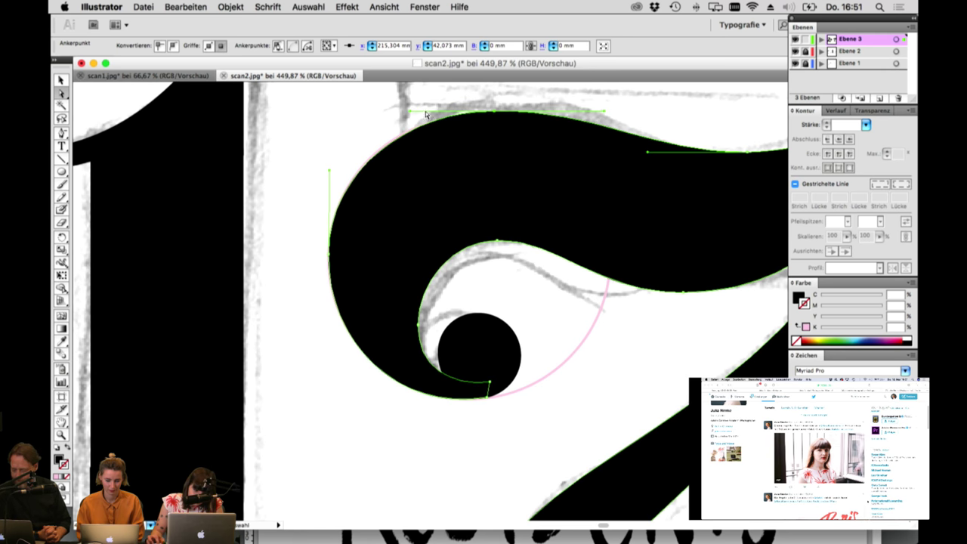
{"action": "left_click", "coordinate": [493, 270]}
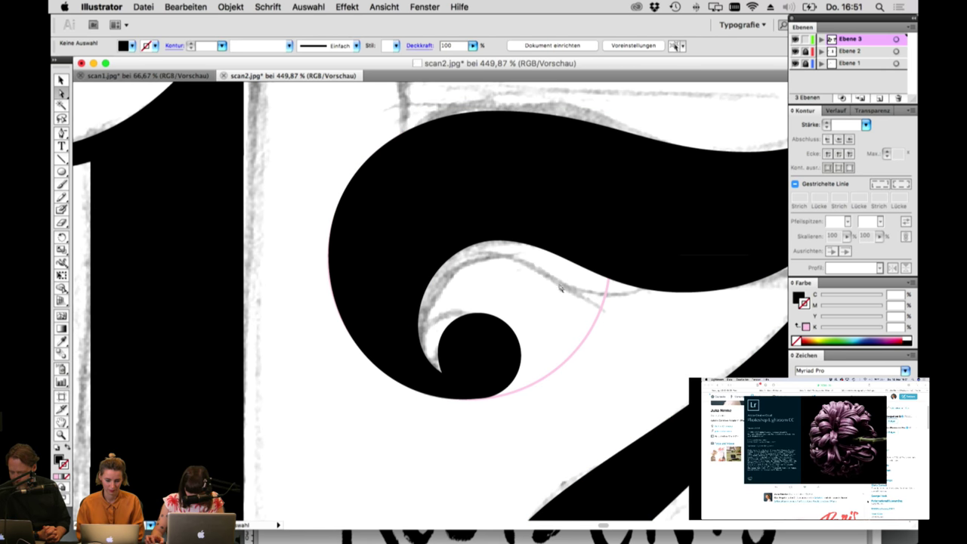
Step: Steepen the outer end anchor's handle under the ball and lengthen the left anchor's lower handle to match the guide circle
{"action": "left_click_drag", "start_coordinate": [570, 325], "coordinate": [501, 315]}
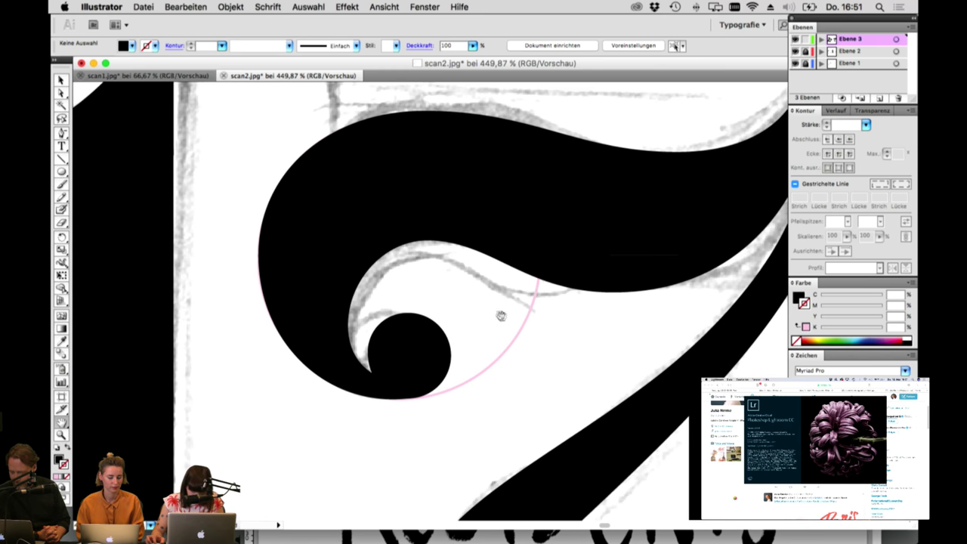
{"action": "left_click", "coordinate": [62, 93]}
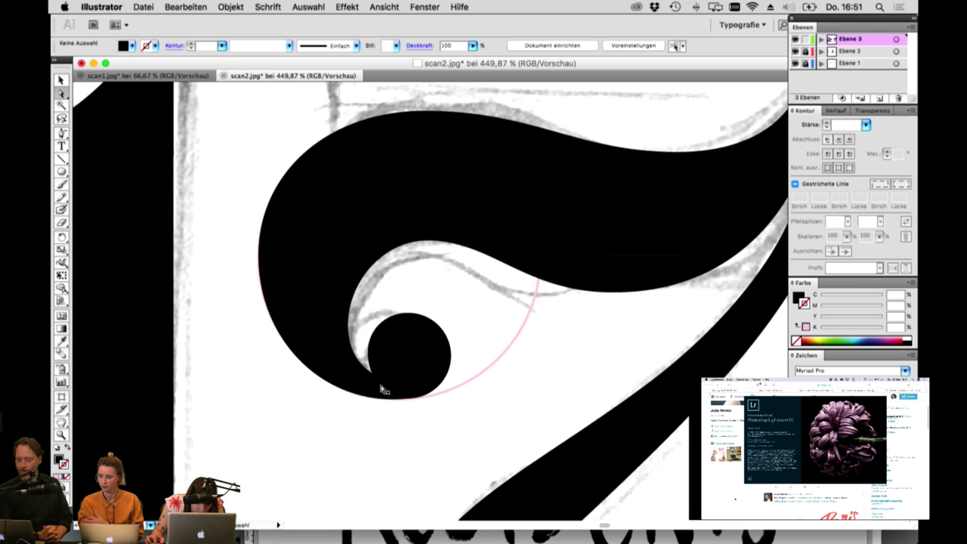
{"action": "left_click", "coordinate": [418, 397]}
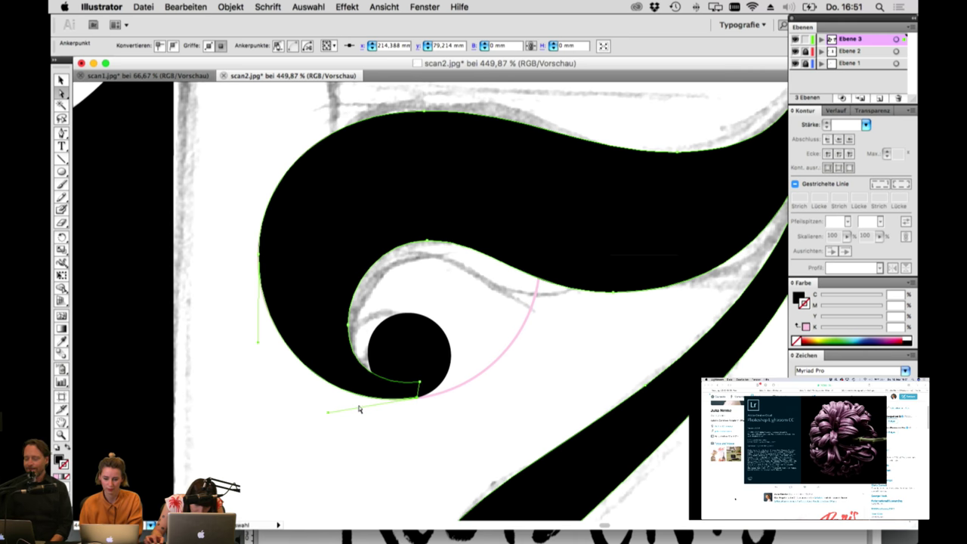
{"action": "left_click_drag", "start_coordinate": [327, 412], "coordinate": [338, 418]}
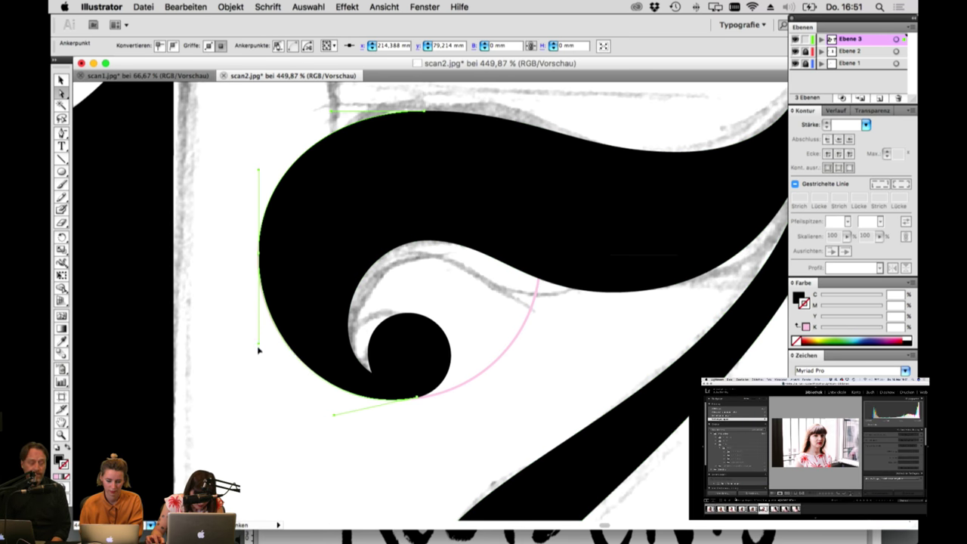
Step: Nudge the curl's left anchor slightly left and down, and raise its top anchor closer to the sketch outline
{"action": "left_click", "coordinate": [259, 260]}
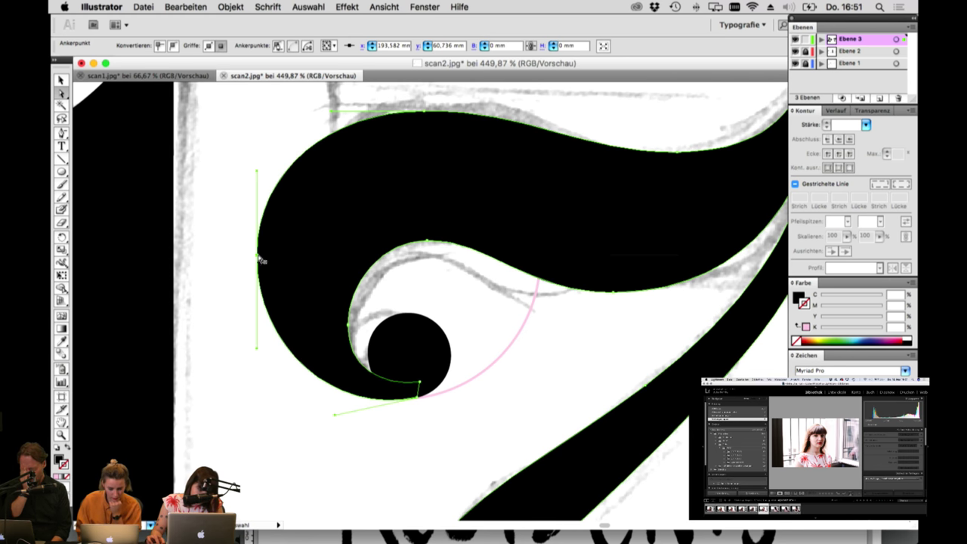
{"action": "key", "text": "Down"}
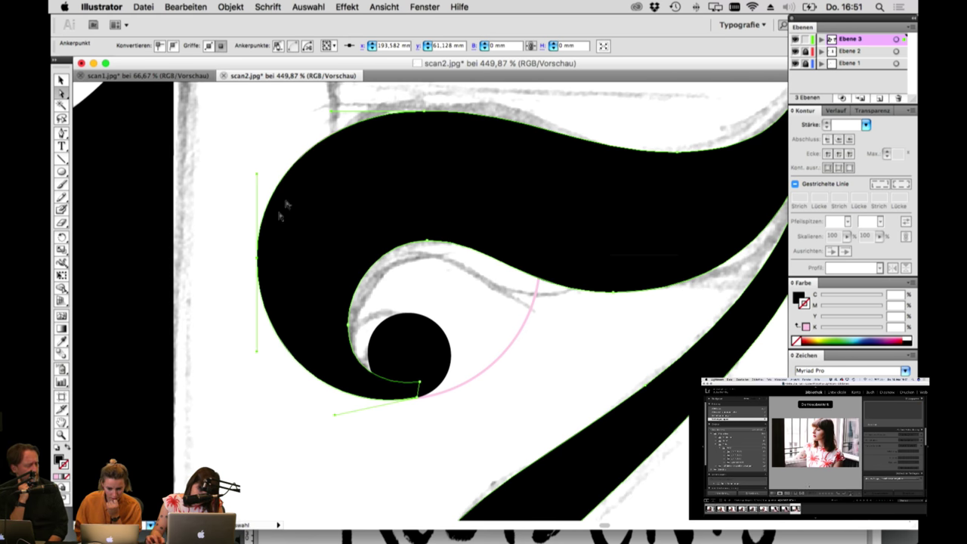
{"action": "left_click_drag", "start_coordinate": [426, 113], "coordinate": [428, 104]}
{"action": "left_click", "coordinate": [434, 293]}
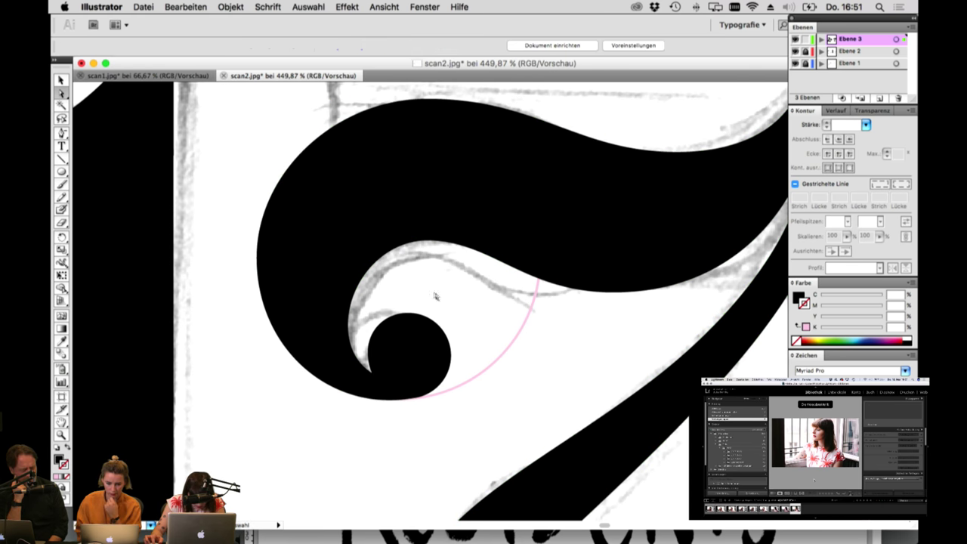
{"action": "left_click", "coordinate": [420, 392]}
{"action": "left_click", "coordinate": [420, 398]}
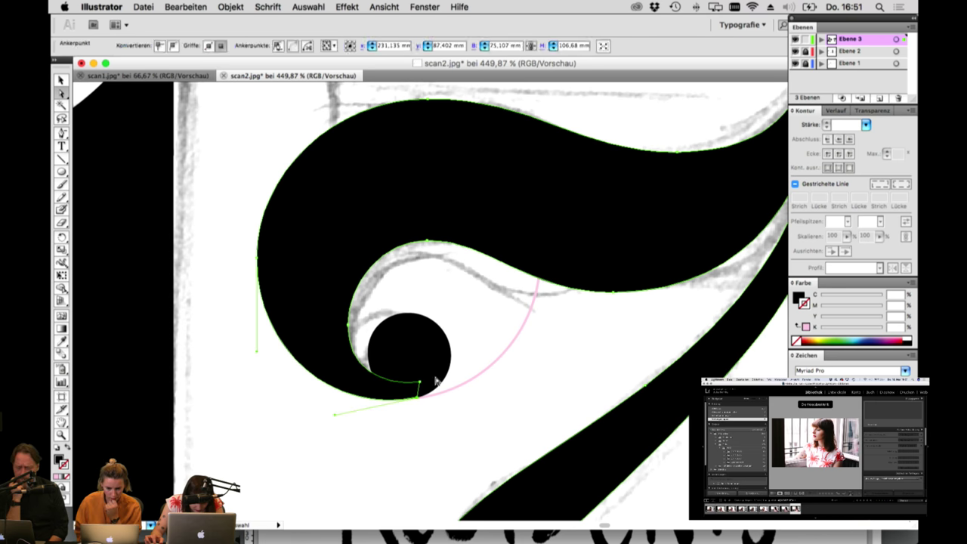
{"action": "key", "text": "super+shift+a"}
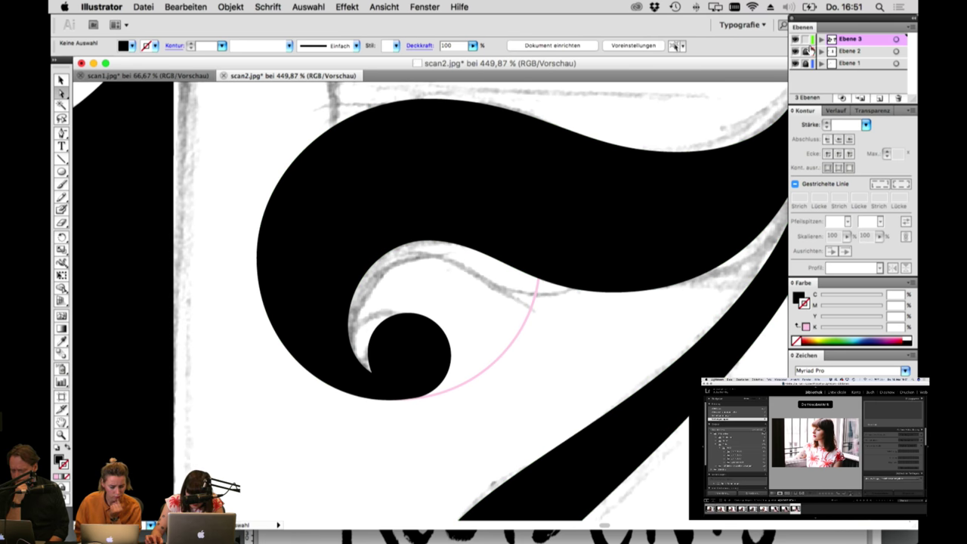
Step: Shift the black ball at the end of the 7's curl slightly left to sit flush with the outer contour
{"action": "left_click", "coordinate": [417, 349]}
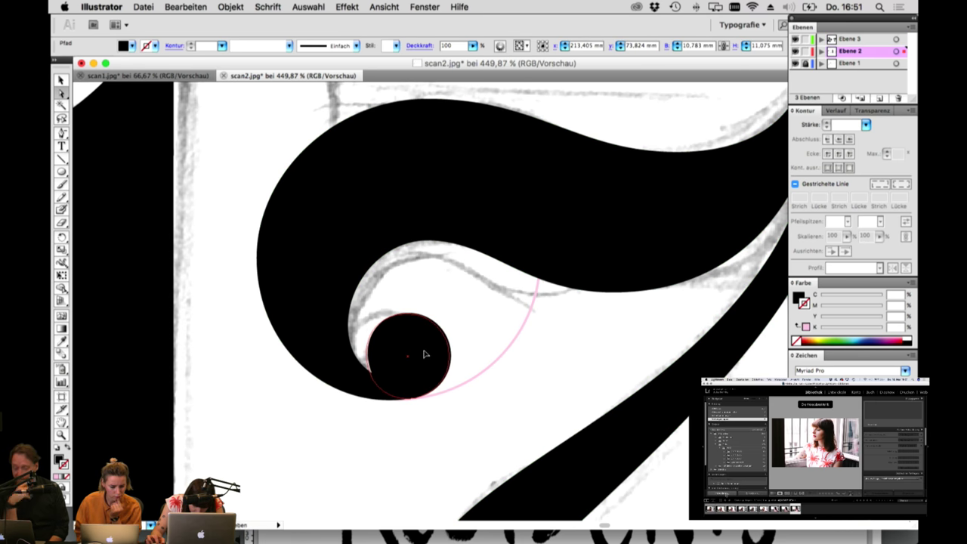
{"action": "left_click_drag", "start_coordinate": [424, 351], "coordinate": [418, 350]}
{"action": "left_click", "coordinate": [493, 354]}
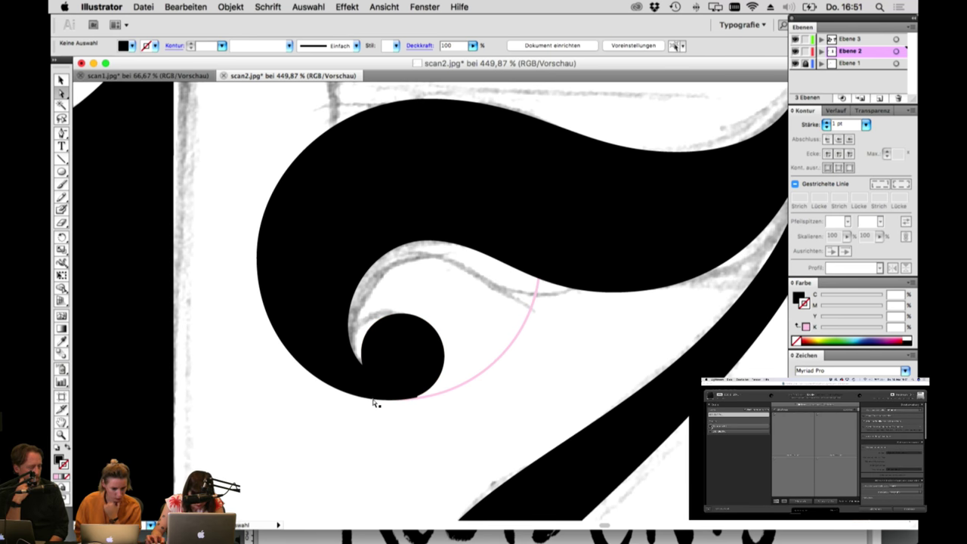
{"action": "left_click", "coordinate": [421, 376]}
{"action": "left_click_drag", "start_coordinate": [422, 376], "coordinate": [423, 376]}
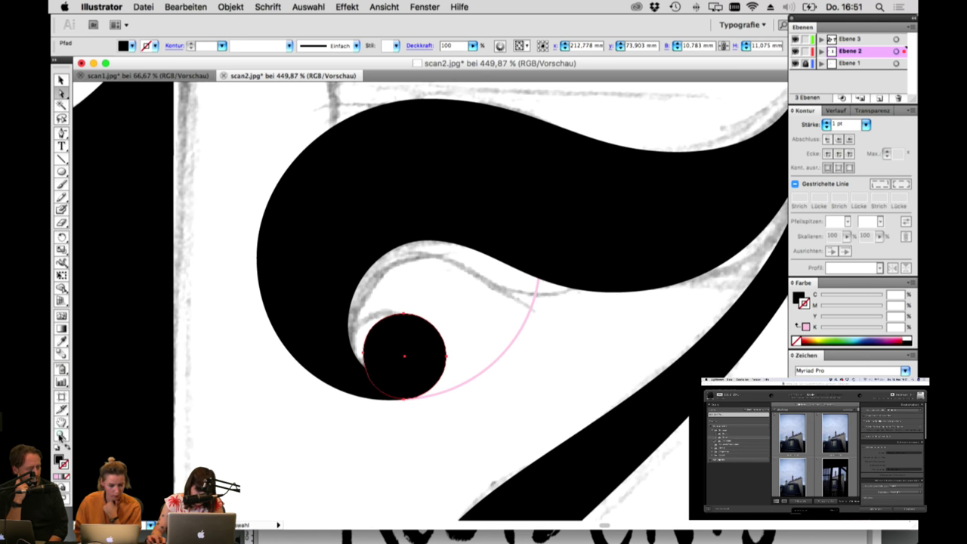
Step: Move the inner curl's end anchor under the ball slightly left and its left anchor outward, thinning the stroke along the sketch
{"action": "key", "text": "z"}
{"action": "left_click_drag", "start_coordinate": [237, 216], "coordinate": [501, 499]}
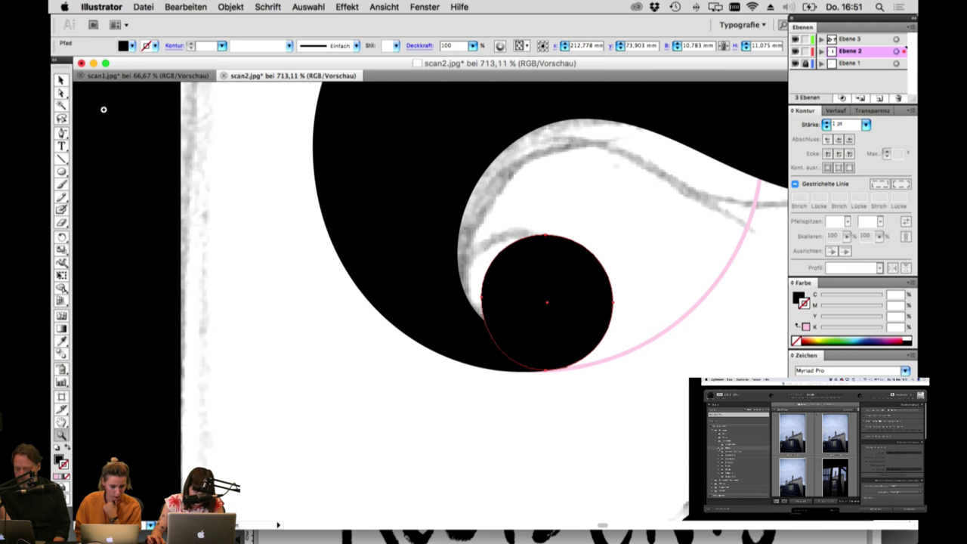
{"action": "key", "text": "a"}
{"action": "left_click", "coordinate": [435, 316]}
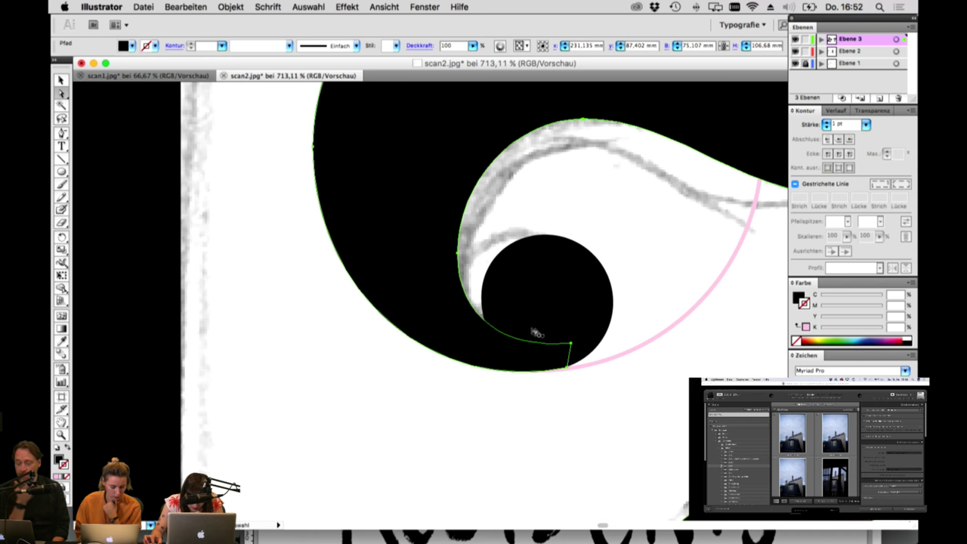
{"action": "left_click", "coordinate": [570, 346]}
{"action": "left_click", "coordinate": [457, 256]}
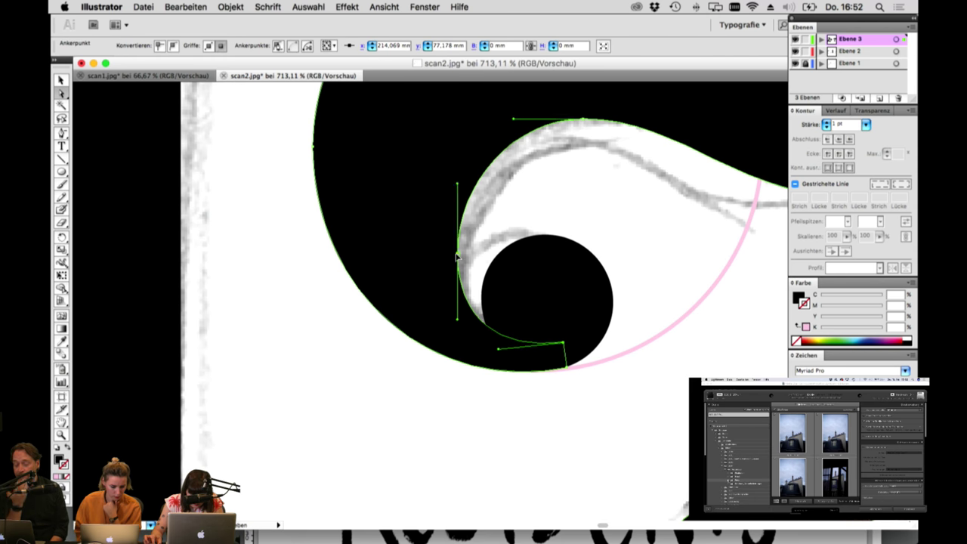
{"action": "left_click_drag", "start_coordinate": [457, 256], "coordinate": [451, 261]}
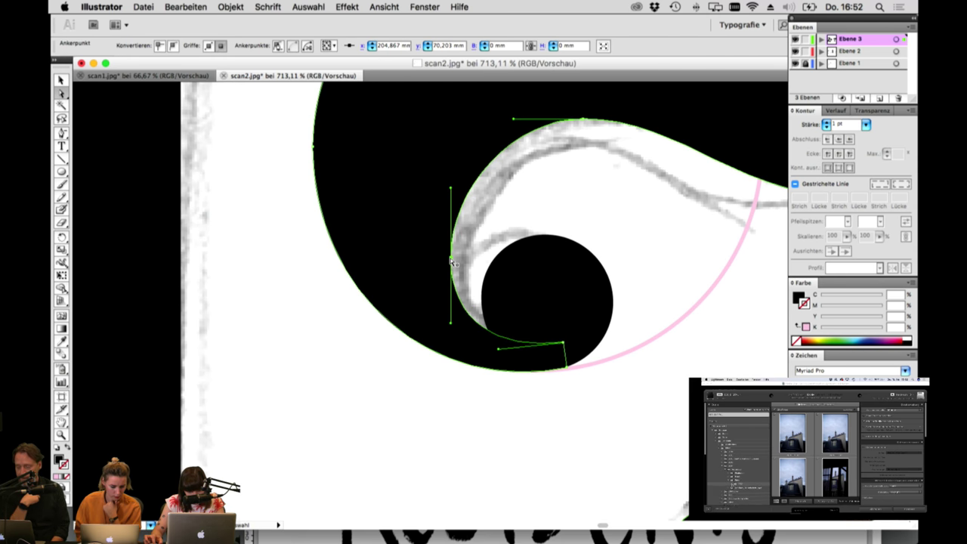
{"action": "left_click", "coordinate": [582, 118]}
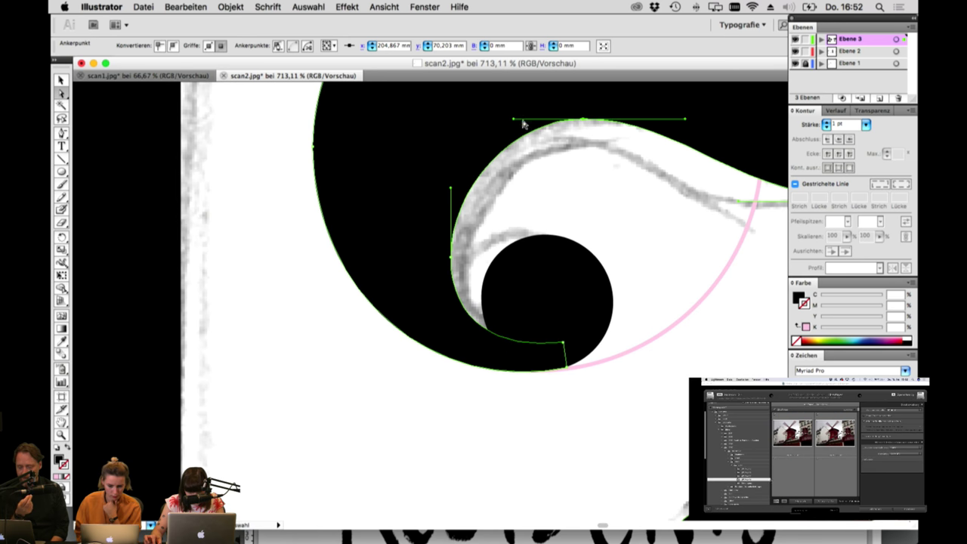
{"action": "left_click", "coordinate": [539, 175]}
{"action": "key", "text": "g"}
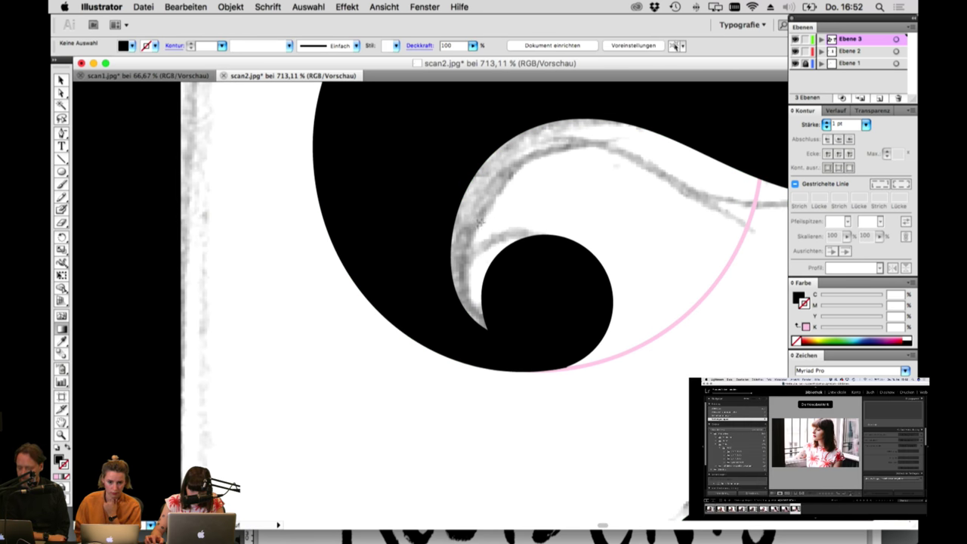
Step: Unlock and activate Ebene 1, lock Ebene 2 and Ebene 3, and select the pink guide circle
{"action": "left_click", "coordinate": [805, 64]}
{"action": "left_click", "coordinate": [806, 50]}
{"action": "left_click", "coordinate": [805, 39]}
{"action": "left_click", "coordinate": [844, 63]}
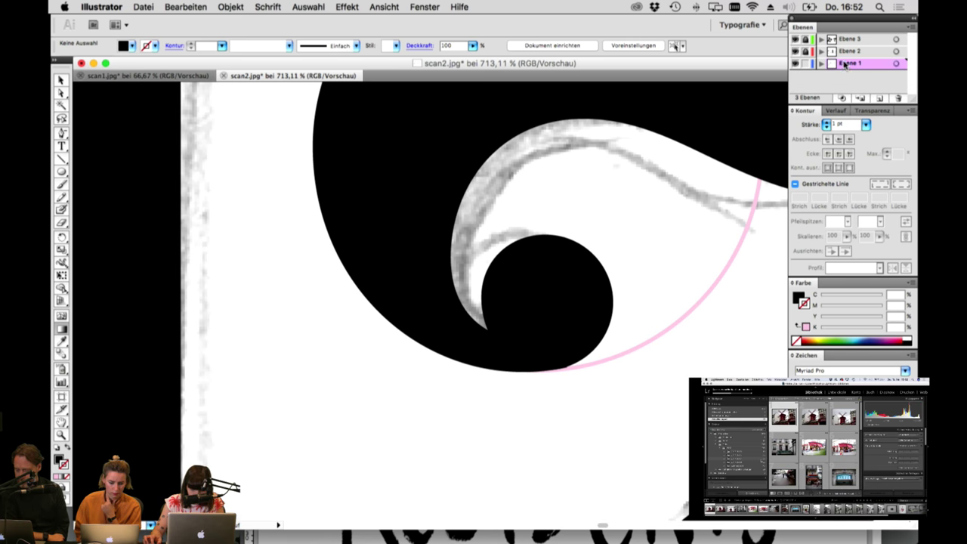
{"action": "left_click", "coordinate": [717, 290]}
Step: Scale the guide circle down proportionally to 19.689 mm and fit it against the inside of the 7's curl
{"action": "key", "text": "super+h"}
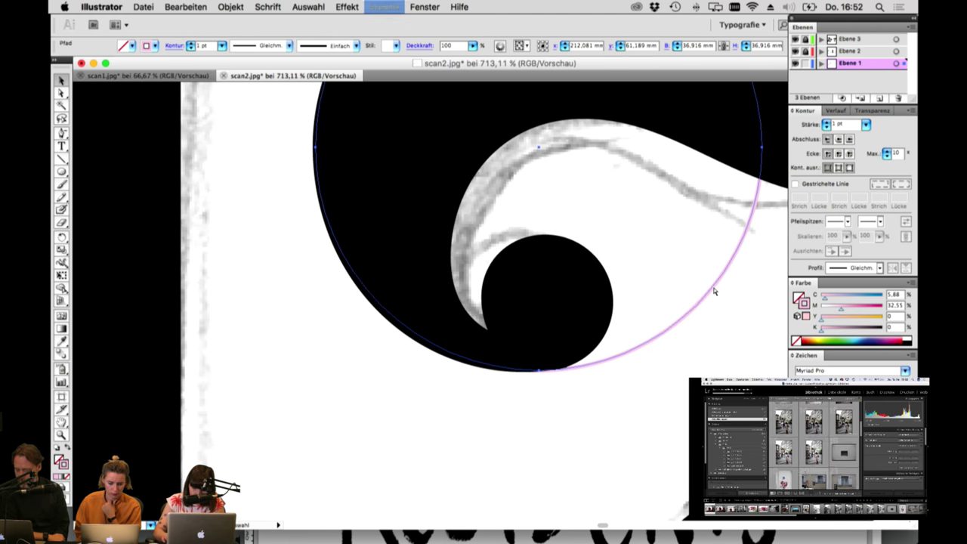
{"action": "key", "text": "super+minus"}
{"action": "key", "text": "super+minus"}
{"action": "key", "text": "super+minus"}
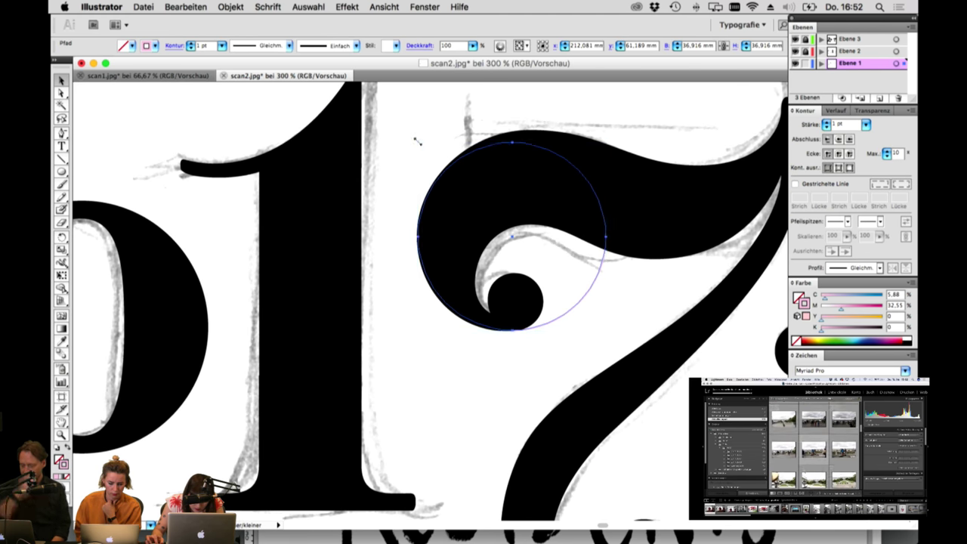
{"action": "left_click_drag", "start_coordinate": [417, 140], "coordinate": [498, 223]}
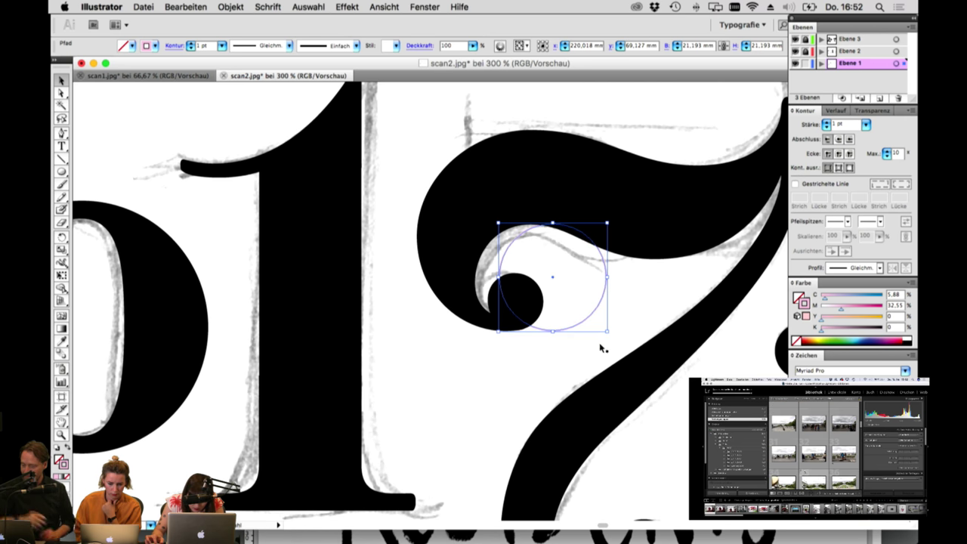
{"action": "left_click_drag", "start_coordinate": [582, 325], "coordinate": [552, 322]}
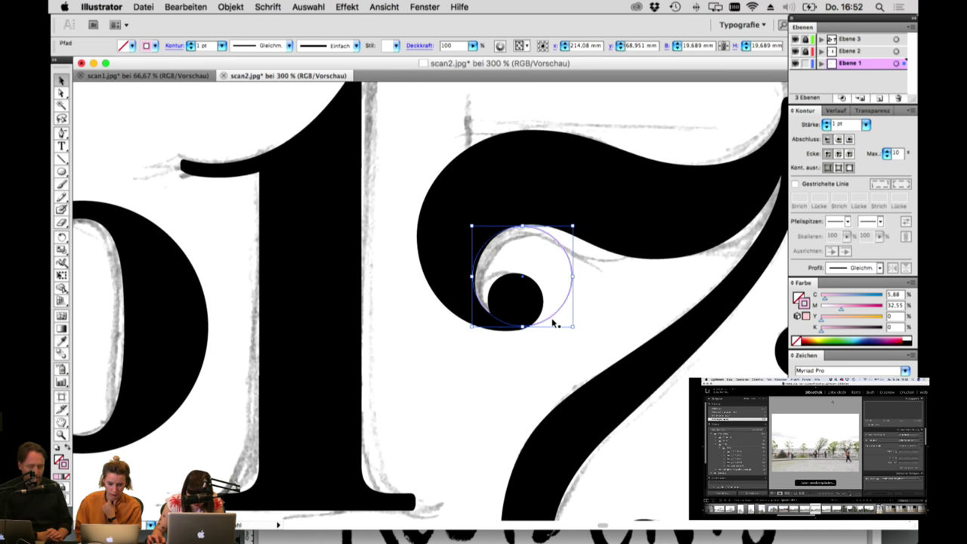
{"action": "left_click", "coordinate": [655, 239]}
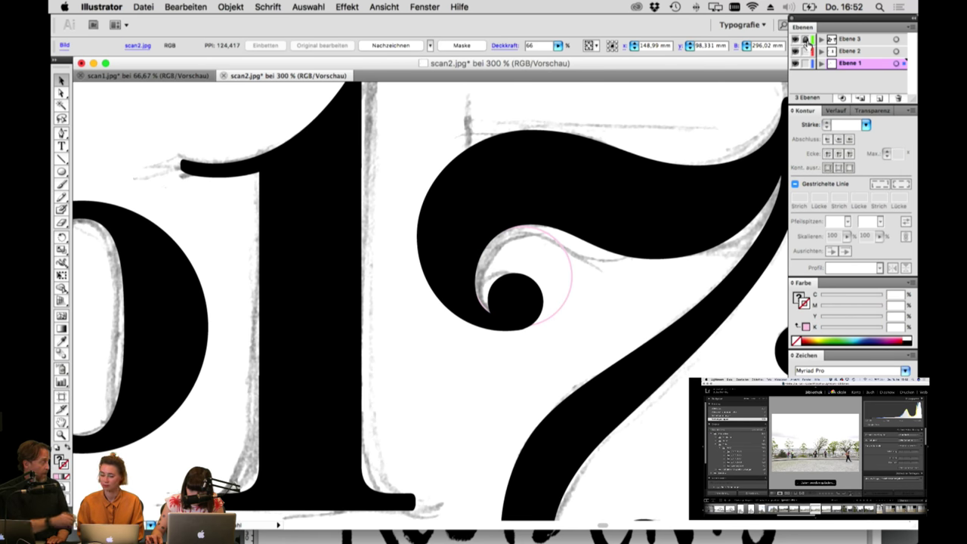
Step: Unlock Ebene 3 and remove the 7's fill to expose the sketch and guide circle beneath
{"action": "left_click", "coordinate": [806, 39]}
{"action": "left_click", "coordinate": [627, 211]}
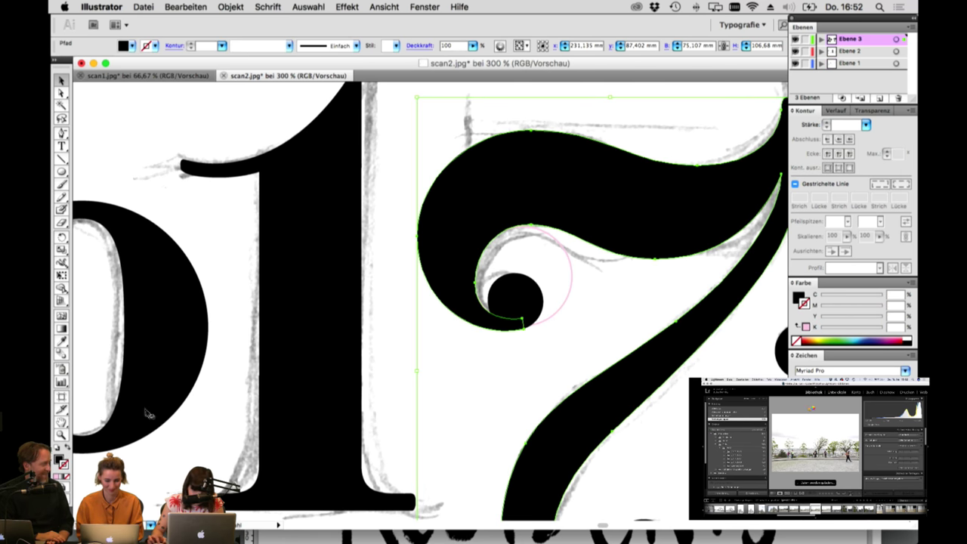
{"action": "left_click", "coordinate": [58, 459]}
{"action": "left_click", "coordinate": [67, 477]}
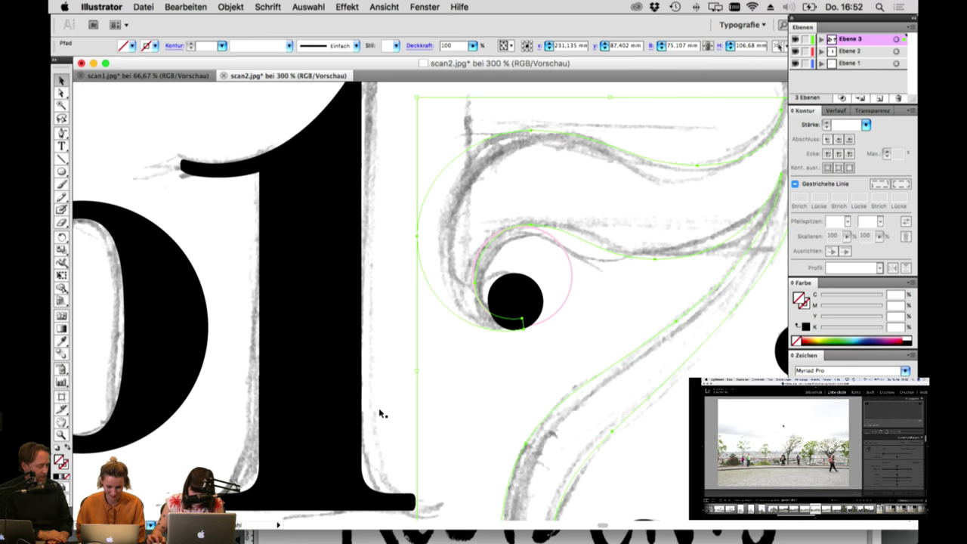
{"action": "left_click", "coordinate": [552, 350]}
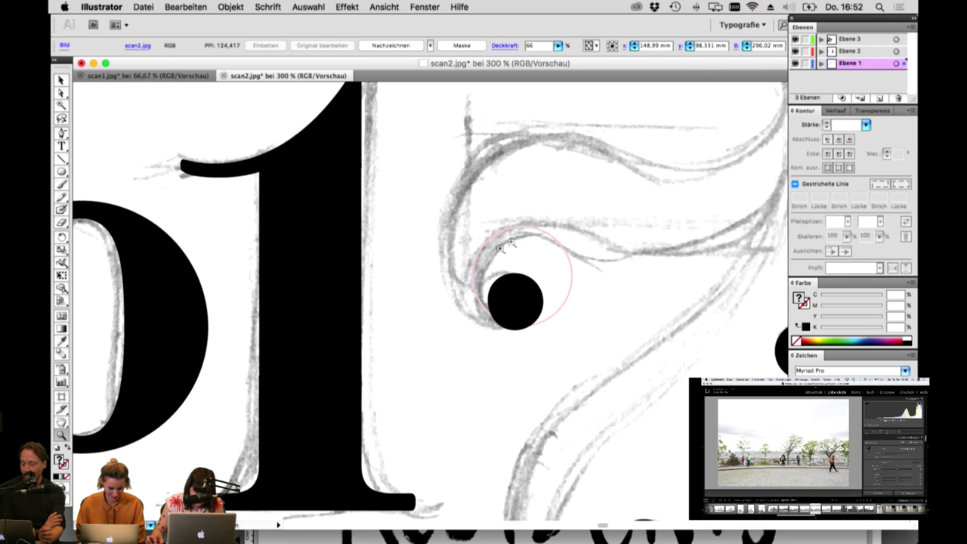
Step: Lock Ebene 1 and Ebene 2 and select the unfilled 7's outline for anchor editing around the inner curl
{"action": "left_click_drag", "start_coordinate": [463, 282], "coordinate": [731, 459]}
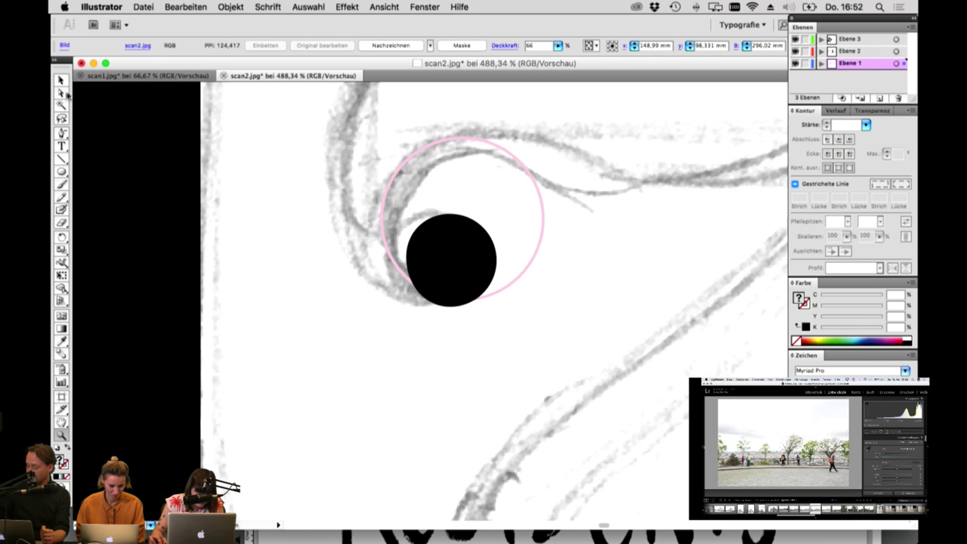
{"action": "left_click", "coordinate": [393, 176]}
{"action": "left_click", "coordinate": [338, 145]}
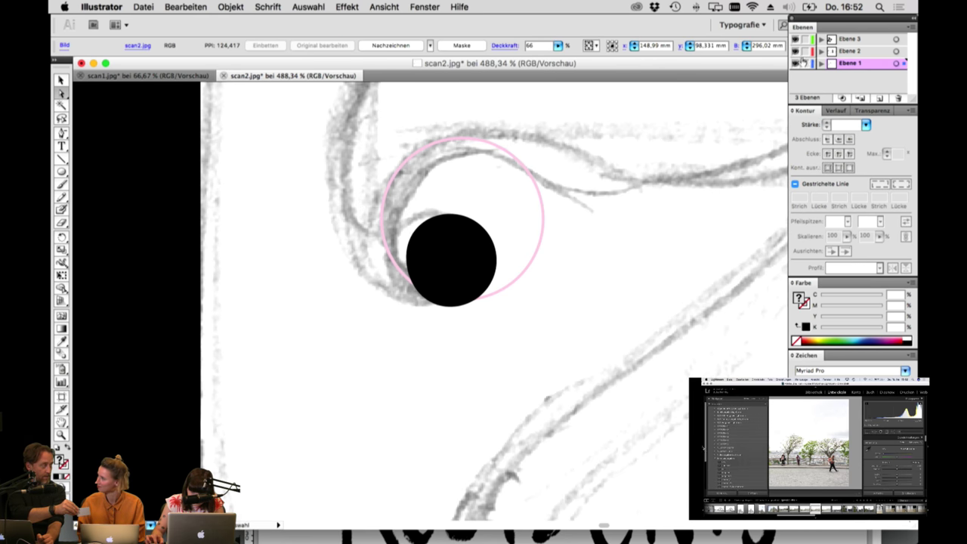
{"action": "left_click", "coordinate": [804, 62]}
{"action": "left_click", "coordinate": [805, 51]}
{"action": "left_click", "coordinate": [380, 183]}
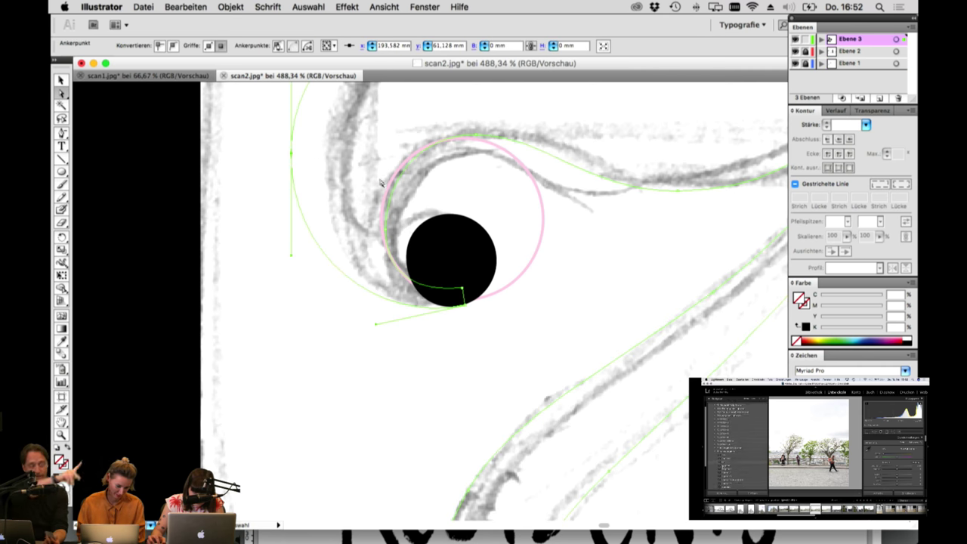
Step: Move the inner curl's left anchor onto the small guide circle and its end anchor down and right under the ball
{"action": "left_click", "coordinate": [475, 137]}
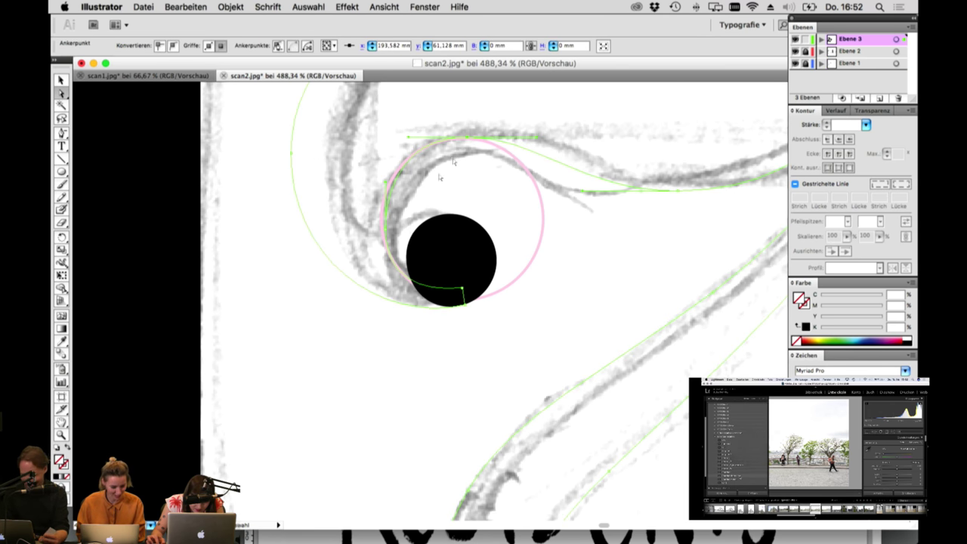
{"action": "left_click", "coordinate": [384, 226]}
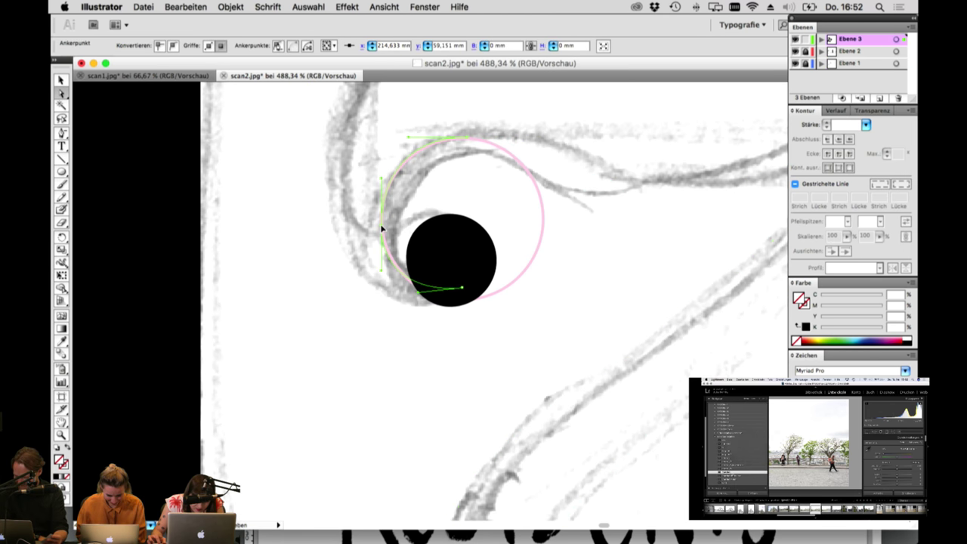
{"action": "left_click", "coordinate": [384, 229]}
{"action": "left_click", "coordinate": [462, 292]}
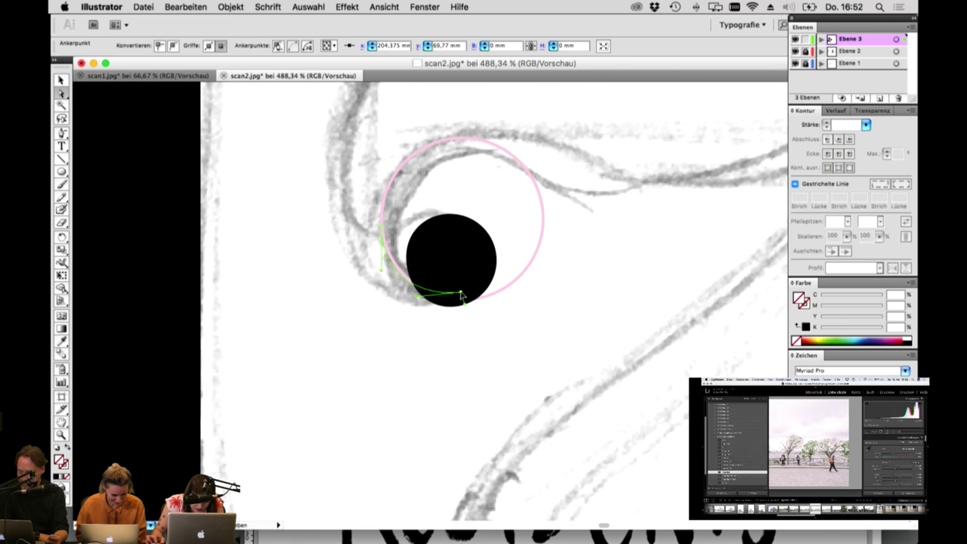
{"action": "left_click", "coordinate": [468, 298]}
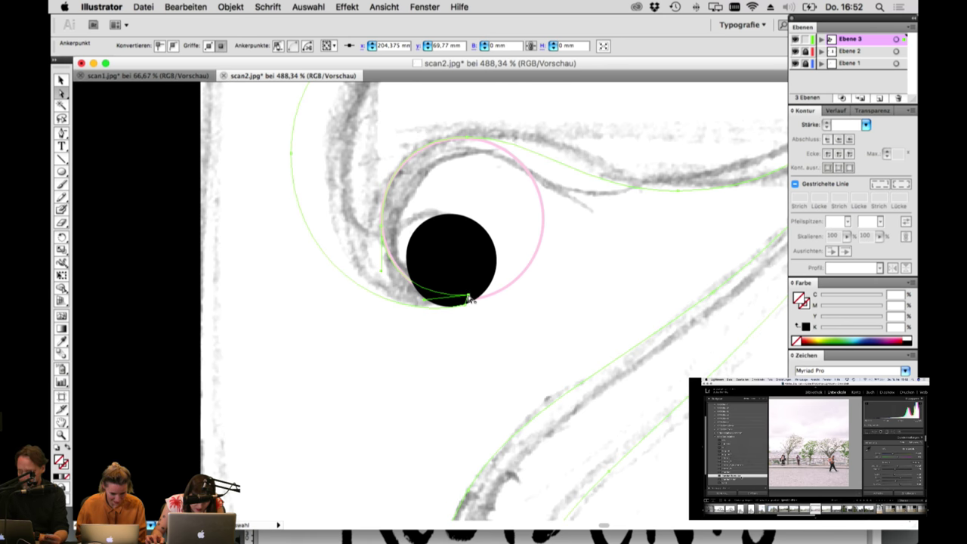
Step: Raise the inner curl's left anchor slightly along the guide circle and shorten the top anchor's right handle a little
{"action": "left_click", "coordinate": [383, 227]}
{"action": "left_click", "coordinate": [381, 226]}
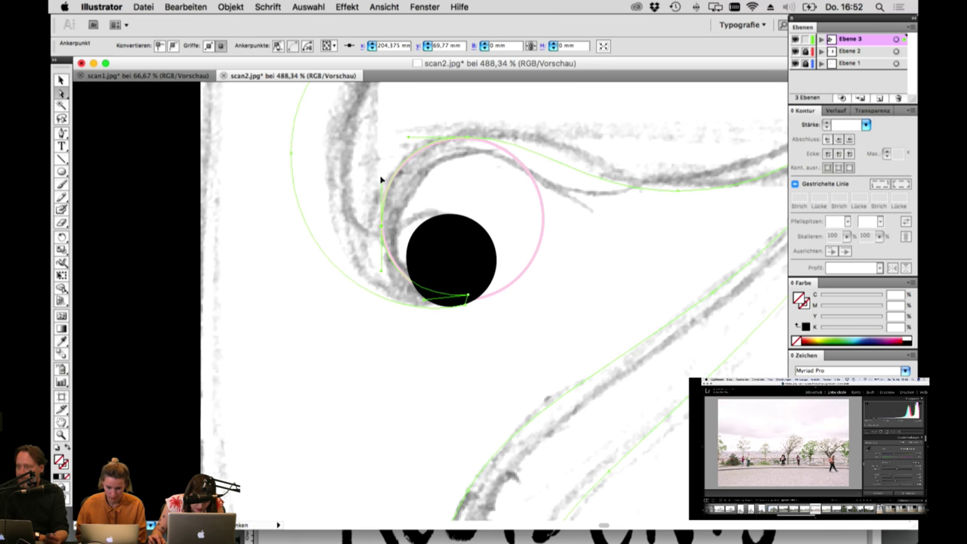
{"action": "left_click", "coordinate": [382, 225]}
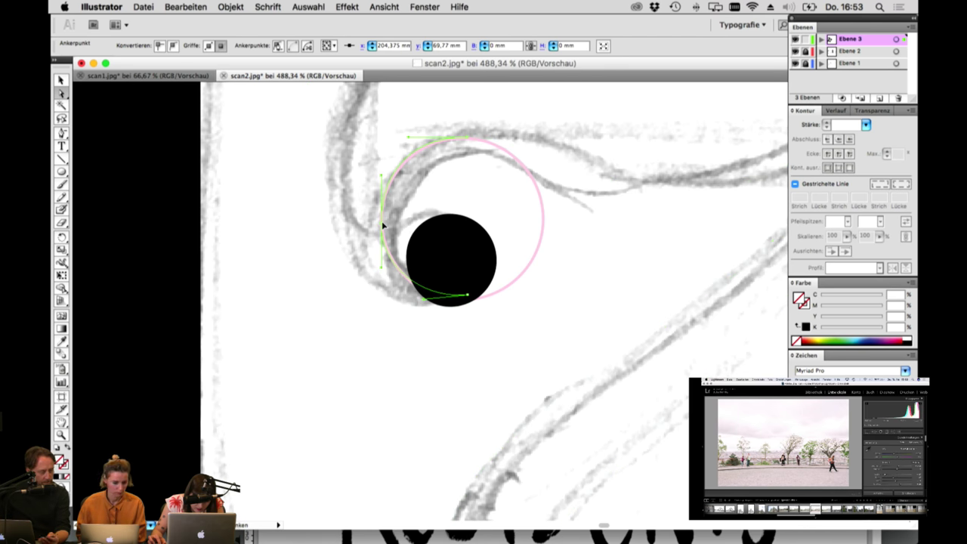
{"action": "left_click", "coordinate": [483, 139]}
{"action": "left_click", "coordinate": [467, 138]}
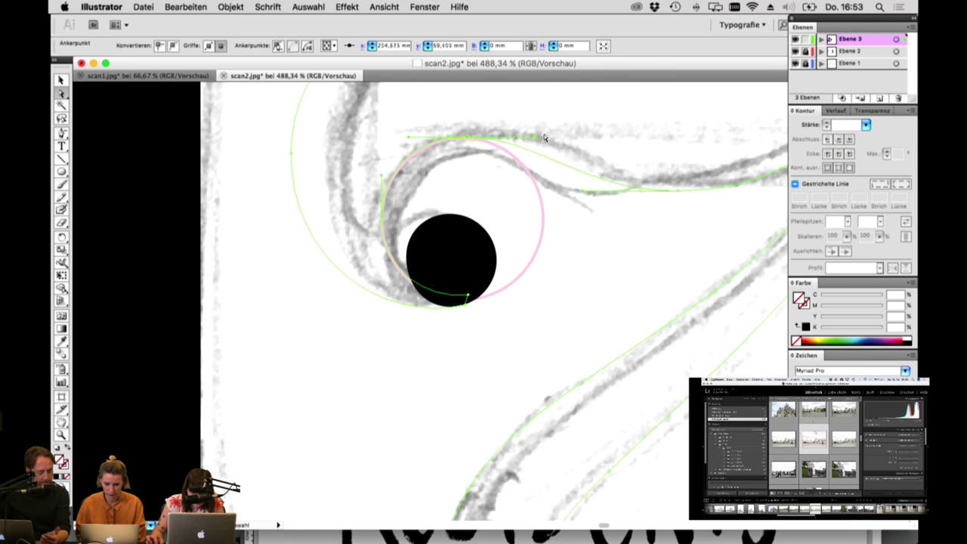
{"action": "left_click_drag", "start_coordinate": [536, 136], "coordinate": [535, 137]}
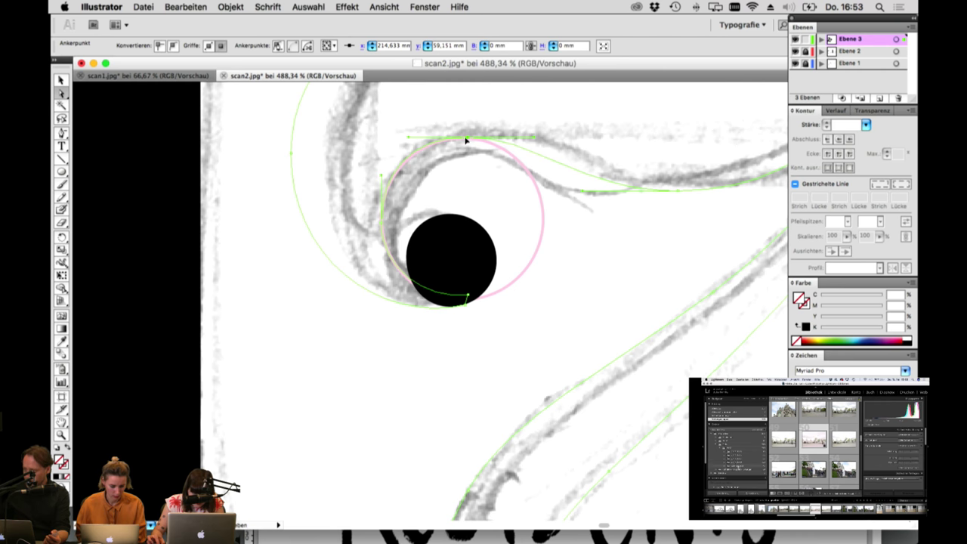
{"action": "left_click", "coordinate": [465, 140]}
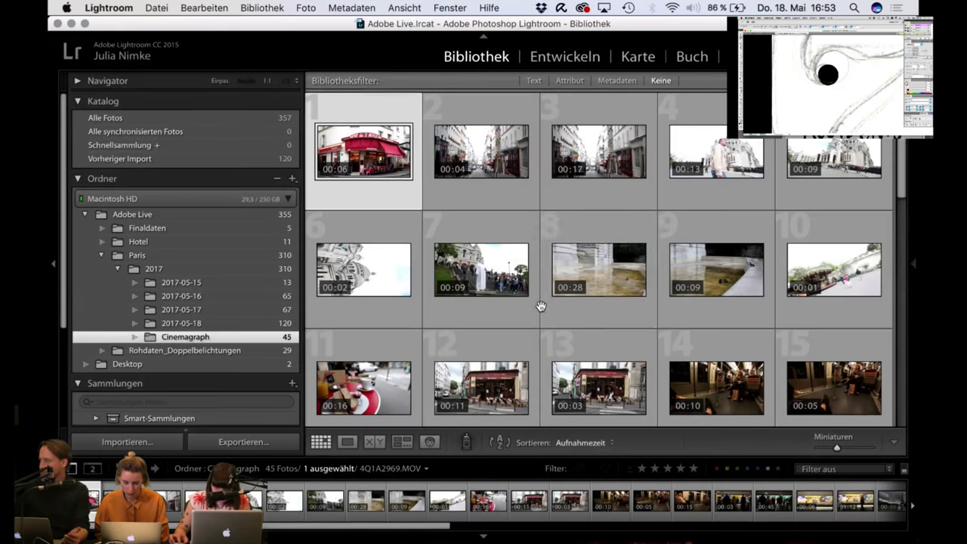
Step: Look through the clips in the Cinemagraph folder for footage suited to another cinemagraph
{"action": "scroll", "coordinate": [573, 338], "scroll_direction": "down", "scroll_amount": 2}
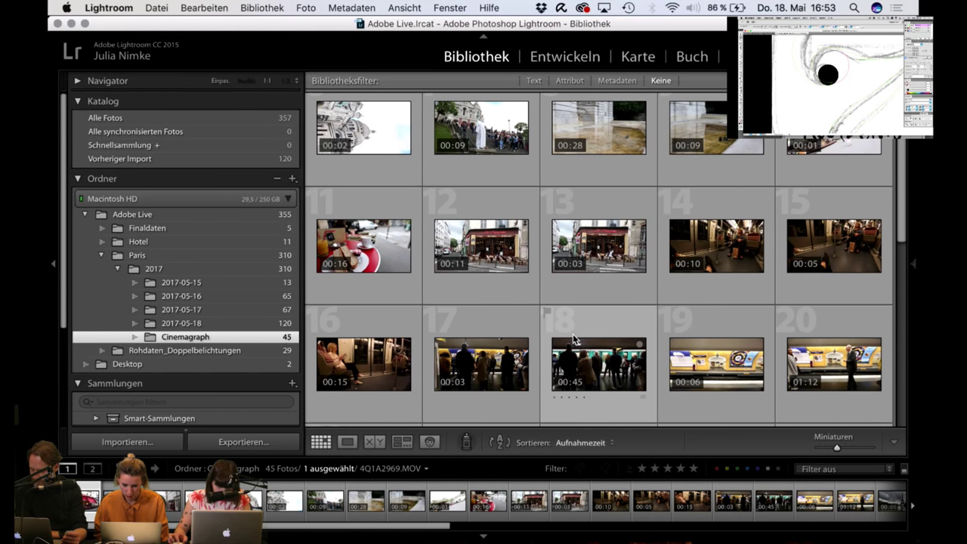
{"action": "scroll", "coordinate": [573, 339], "scroll_direction": "down", "scroll_amount": 2}
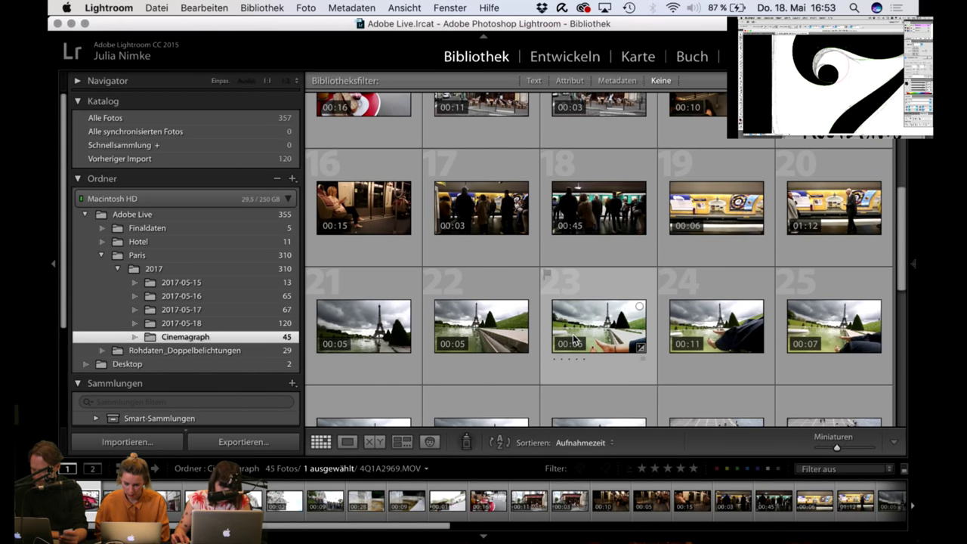
{"action": "scroll", "coordinate": [507, 335], "scroll_direction": "down", "scroll_amount": 3}
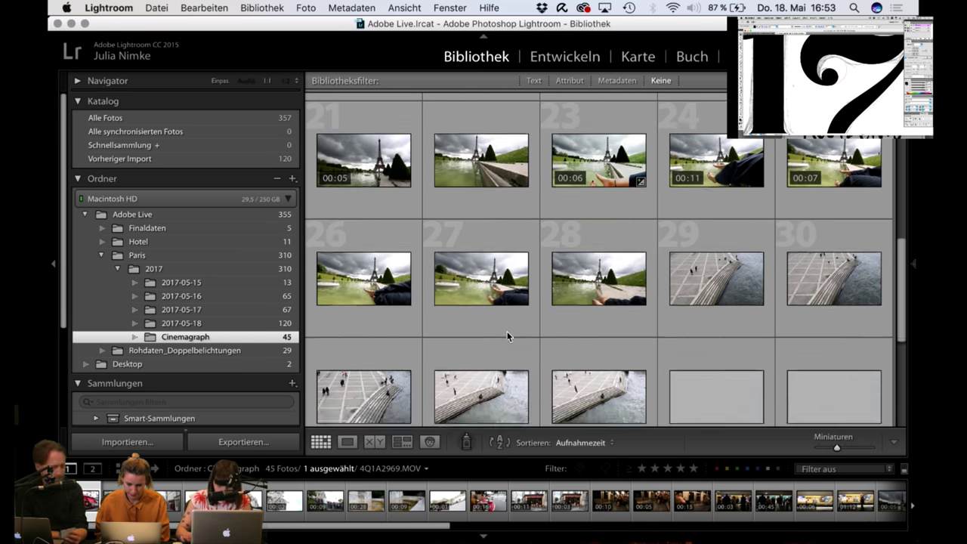
{"action": "scroll", "coordinate": [507, 332], "scroll_direction": "down", "scroll_amount": 3}
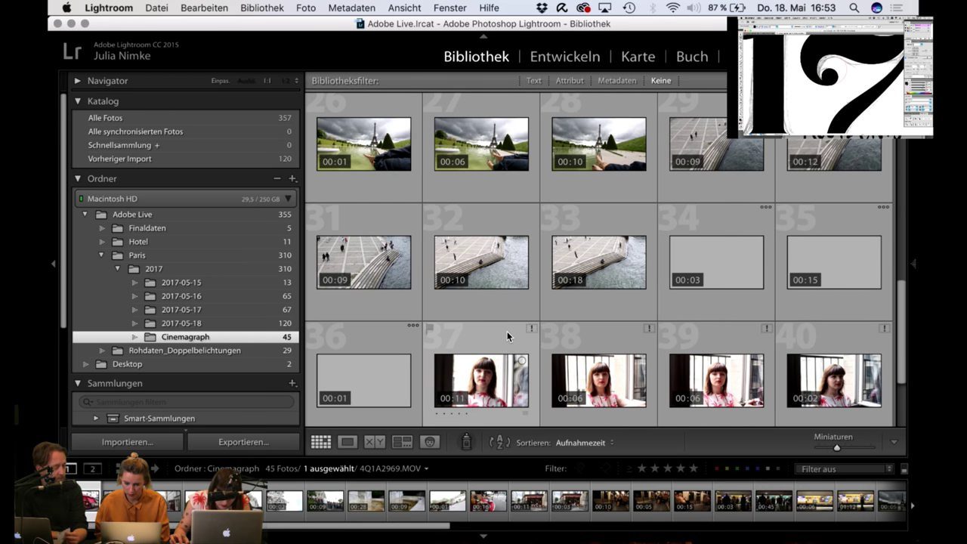
{"action": "scroll", "coordinate": [507, 331], "scroll_direction": "up", "scroll_amount": 1}
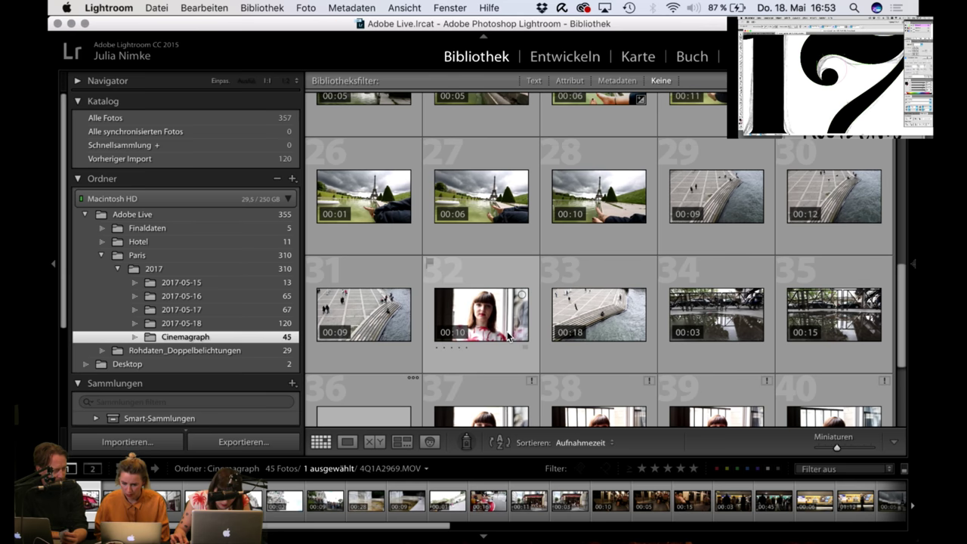
{"action": "scroll", "coordinate": [507, 331], "scroll_direction": "down", "scroll_amount": 1}
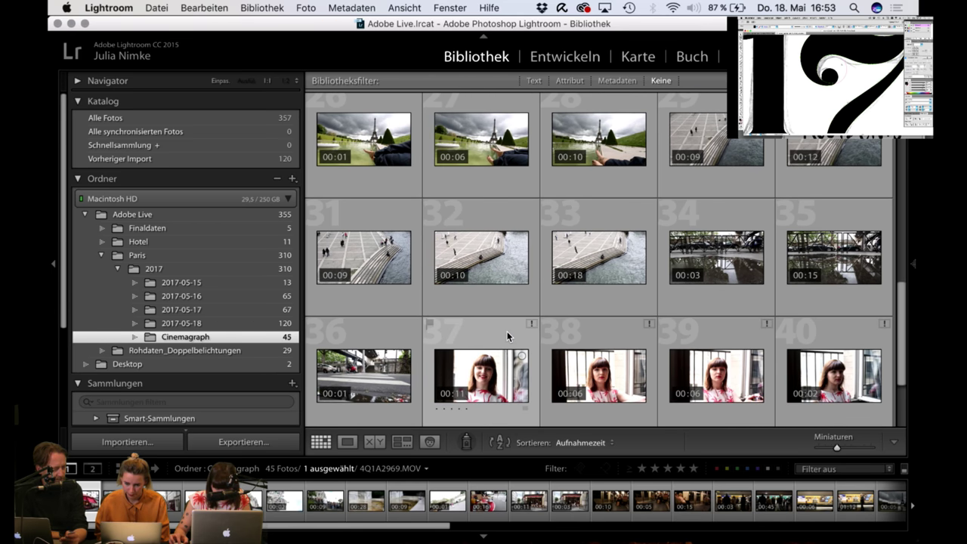
{"action": "scroll", "coordinate": [507, 331], "scroll_direction": "up", "scroll_amount": 2}
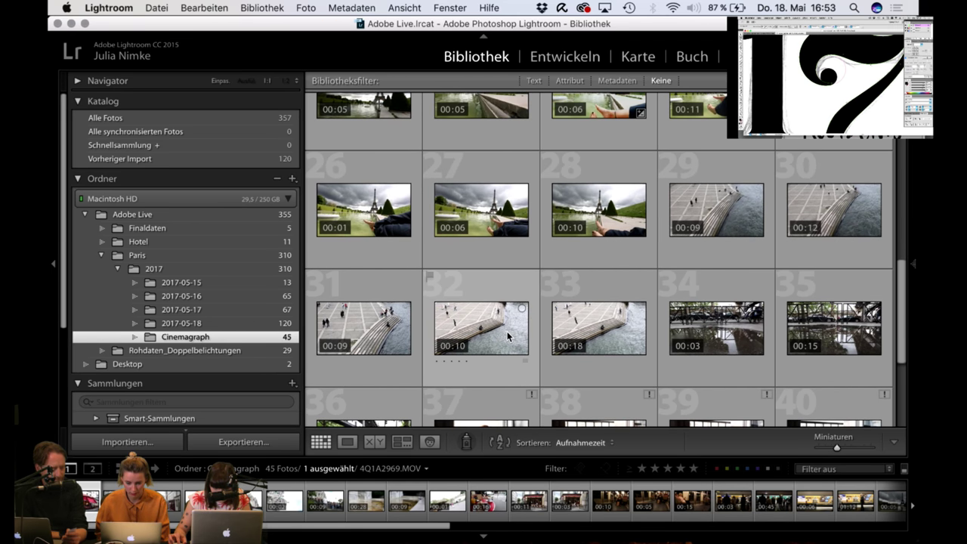
Step: Open and play clip 4Q1A3101 of the feet by the Eiffel Tower pool and compare it with the neighbouring clips up to 4Q1A3100
{"action": "double_click", "coordinate": [497, 217]}
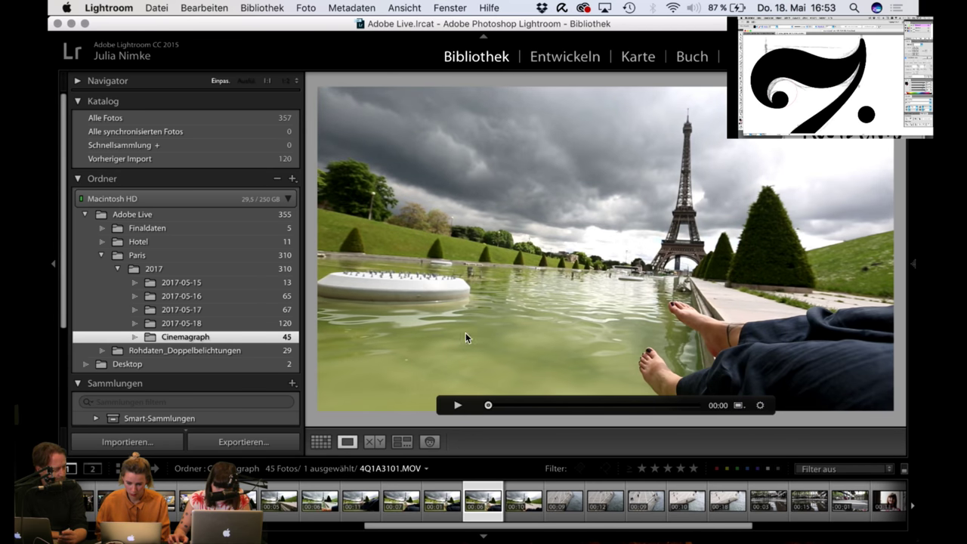
{"action": "left_click", "coordinate": [457, 405]}
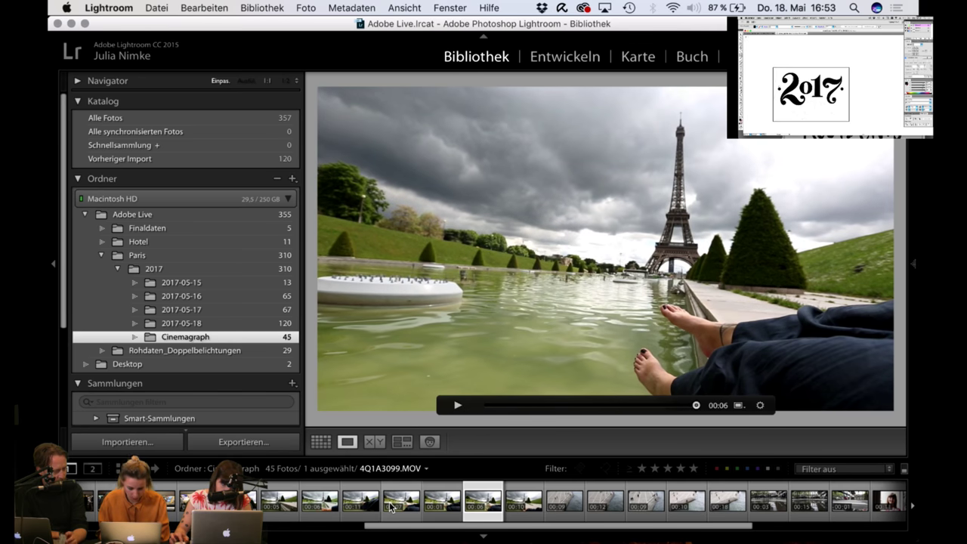
{"action": "left_click", "coordinate": [362, 502]}
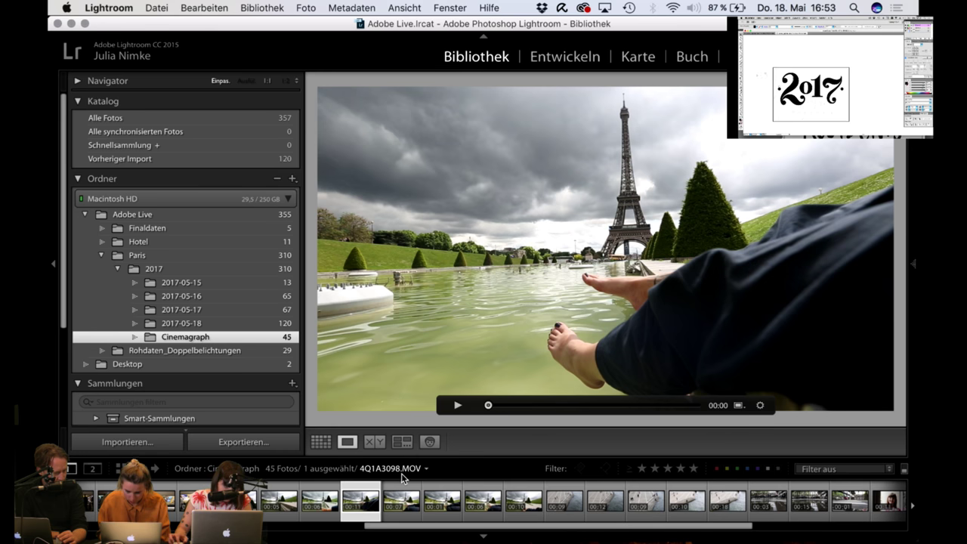
{"action": "left_click", "coordinate": [401, 487]}
{"action": "key", "text": "Right"}
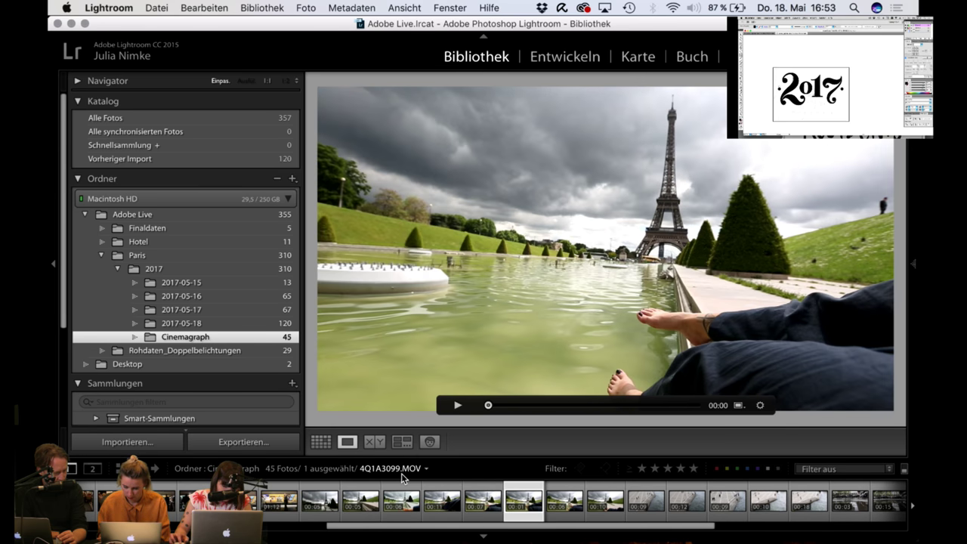
{"action": "key", "text": "Right"}
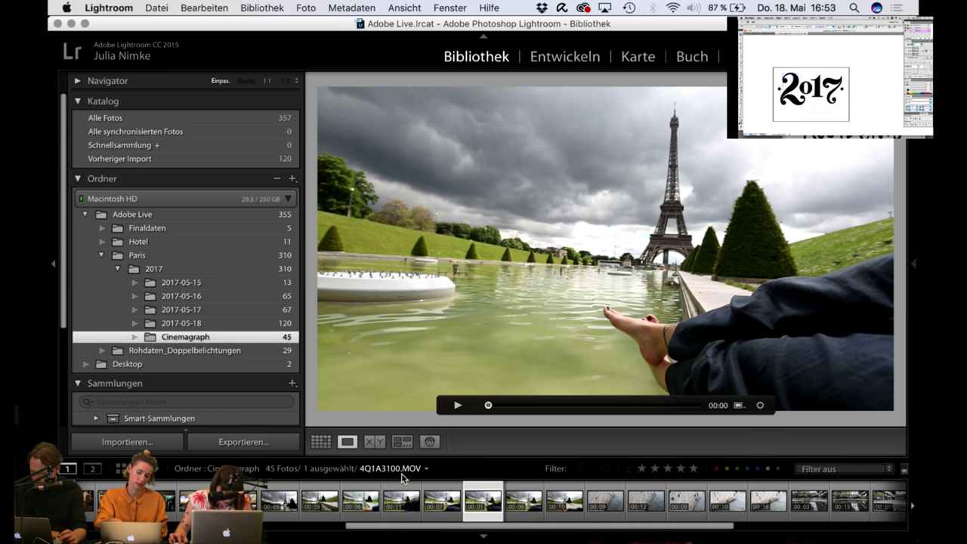
Step: Go through the Eiffel Tower pool clips one by one, from the first without feet up to 4Q1A3100
{"action": "left_click", "coordinate": [289, 505]}
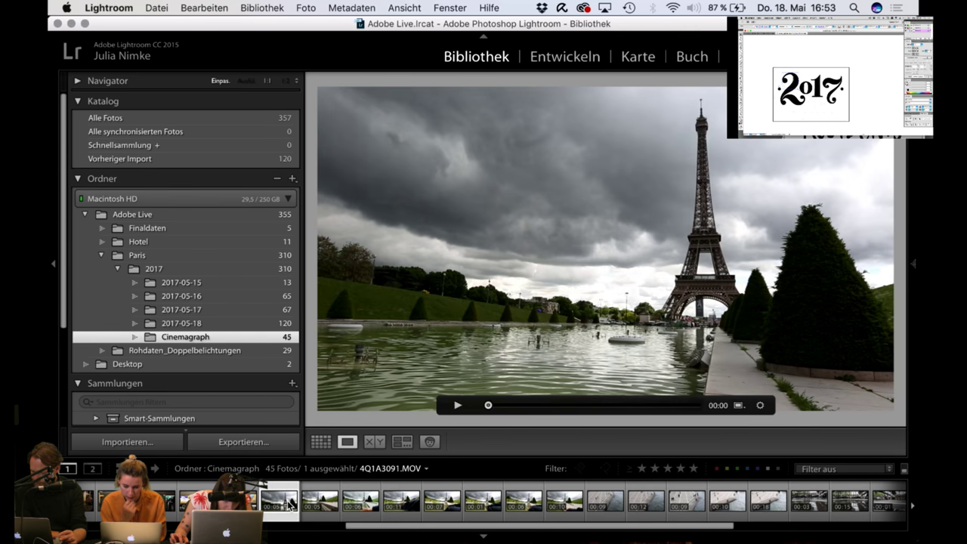
{"action": "key", "text": "Right"}
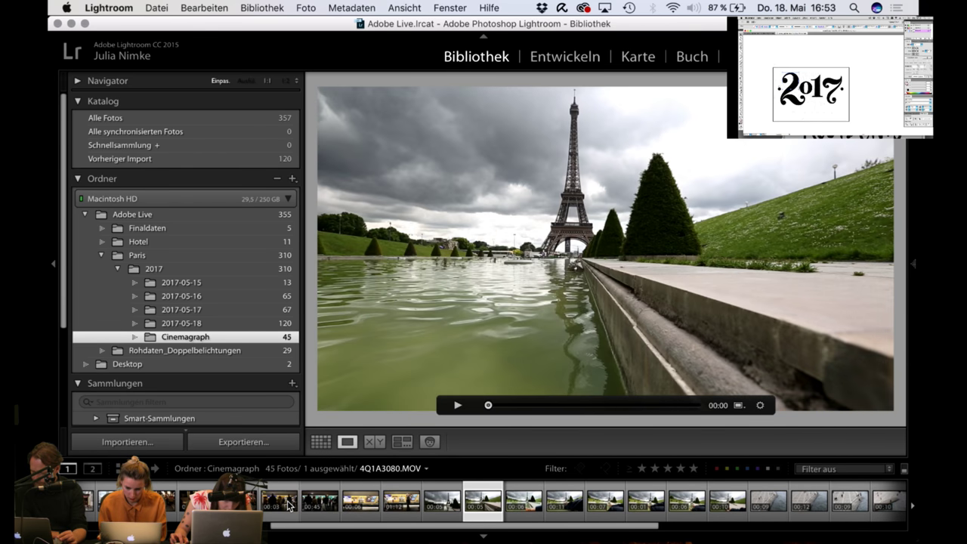
{"action": "key", "text": "Right"}
{"action": "key", "text": "Right"}
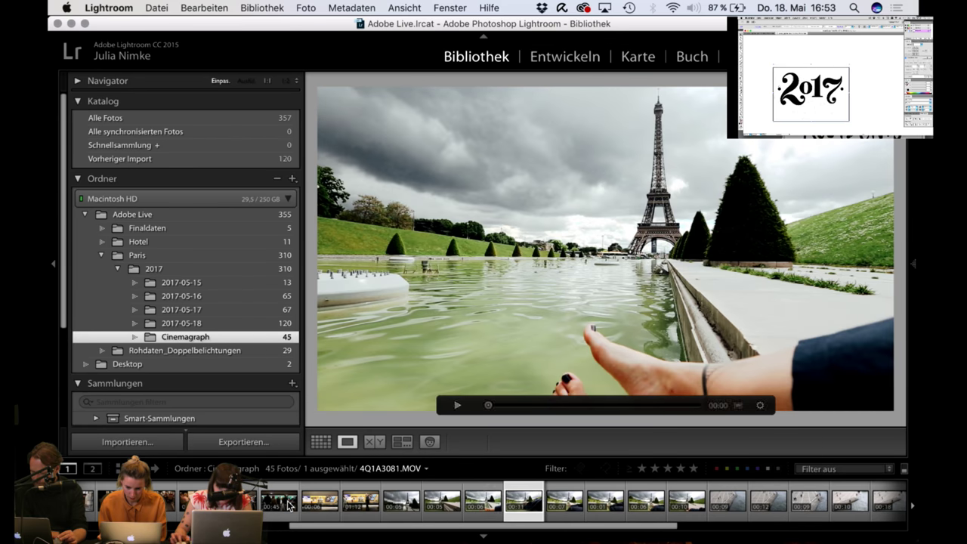
{"action": "key", "text": "Right"}
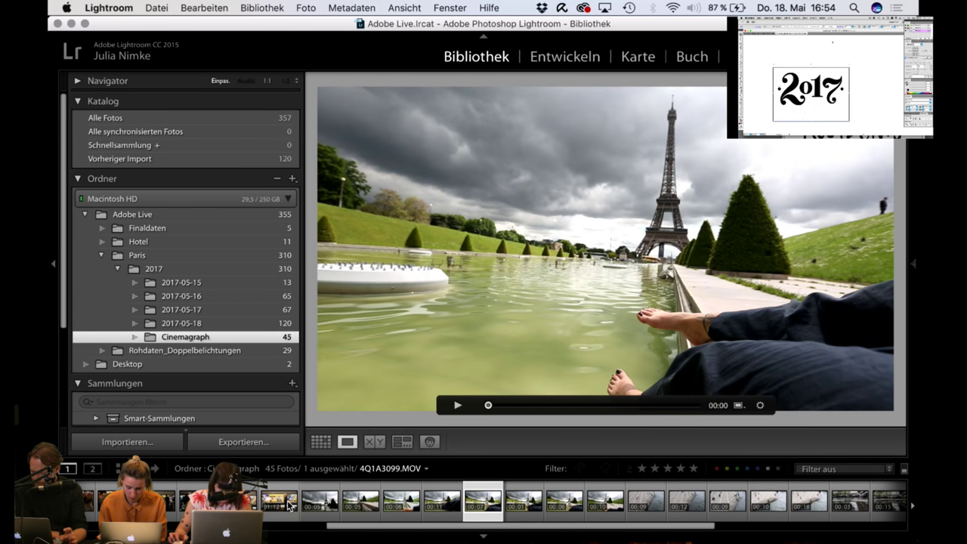
{"action": "key", "text": "Right"}
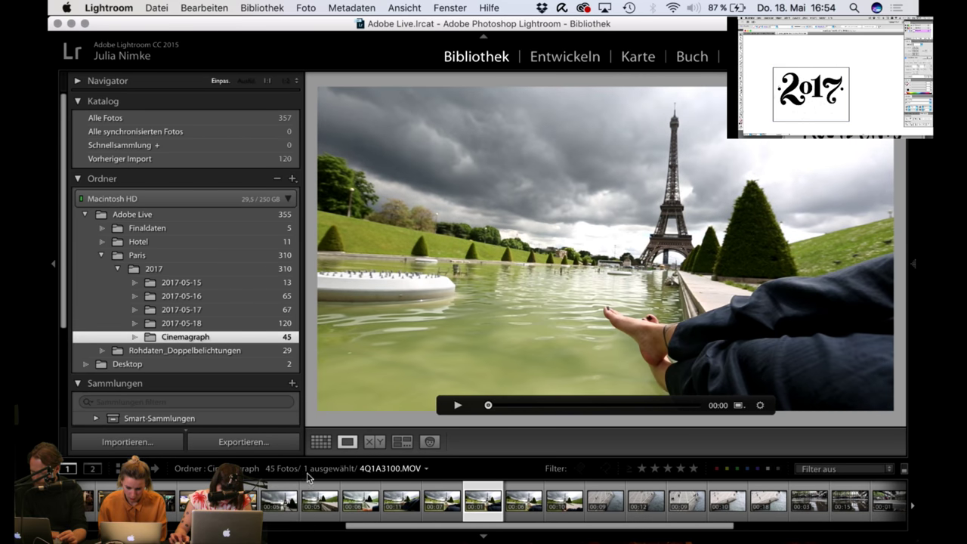
Step: Play clip 4Q1A3100 several times and watch the following clip 4Q1A3101 for usable water movement
{"action": "left_click", "coordinate": [455, 408]}
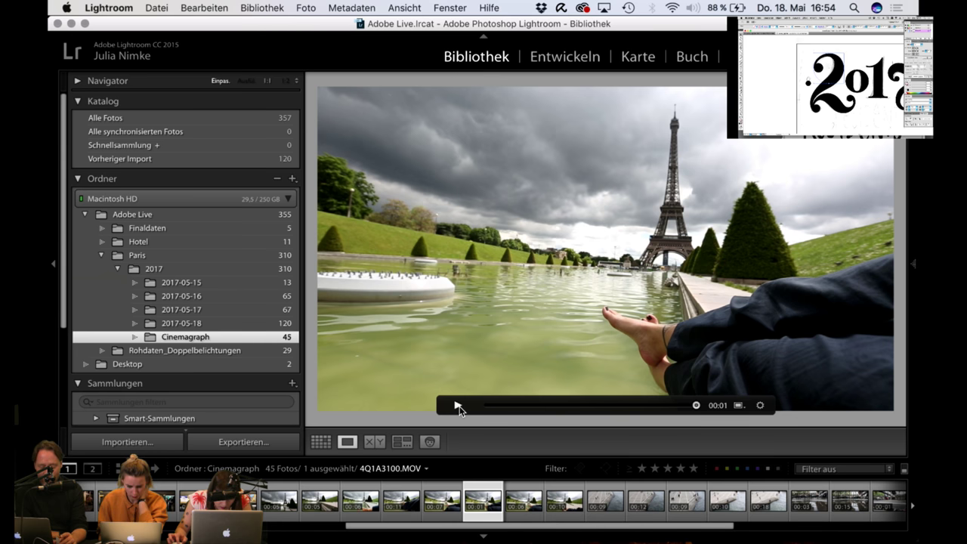
{"action": "left_click", "coordinate": [457, 406]}
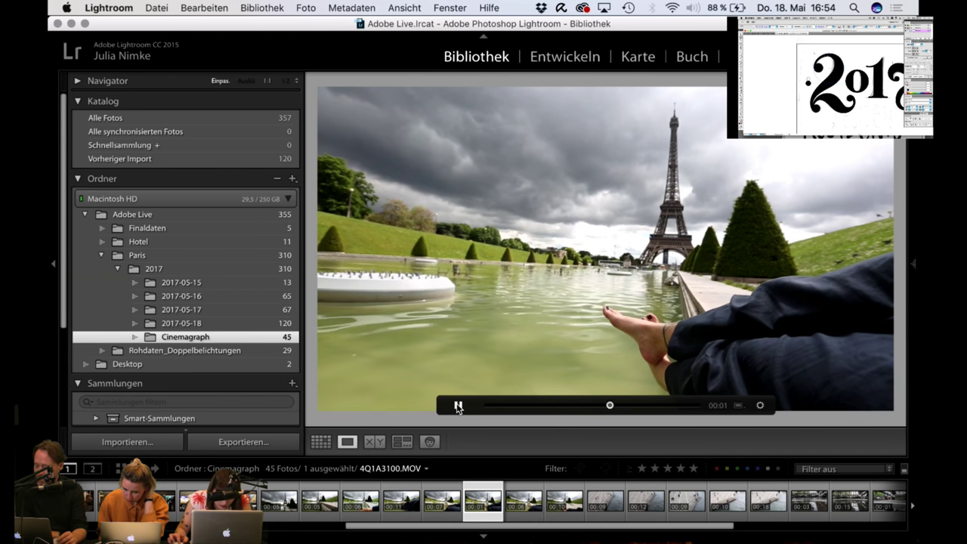
{"action": "left_click", "coordinate": [457, 405]}
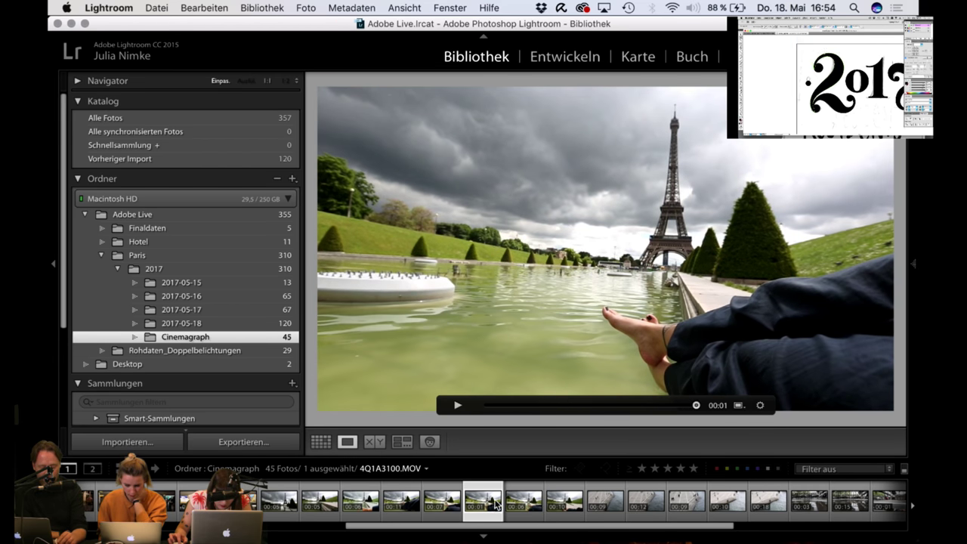
{"action": "left_click", "coordinate": [528, 502]}
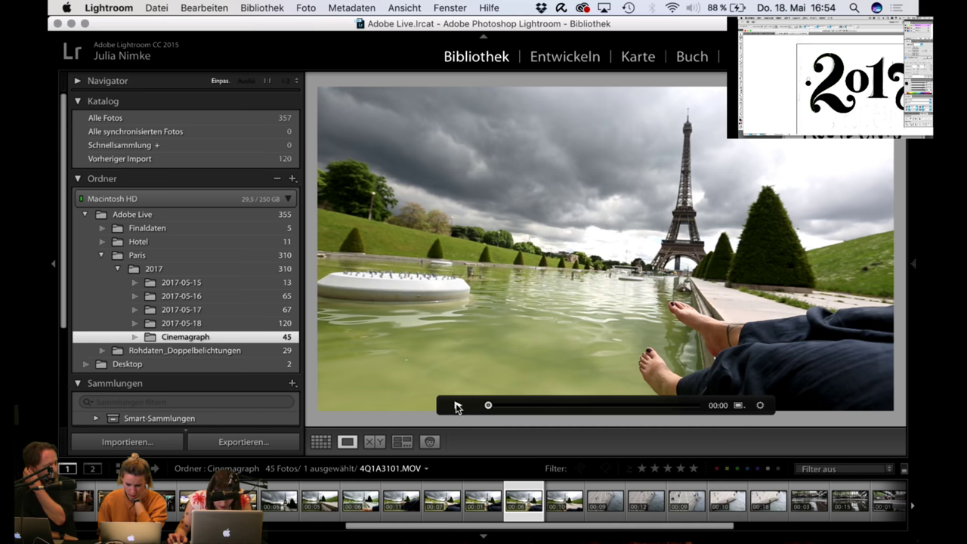
{"action": "left_click", "coordinate": [457, 405]}
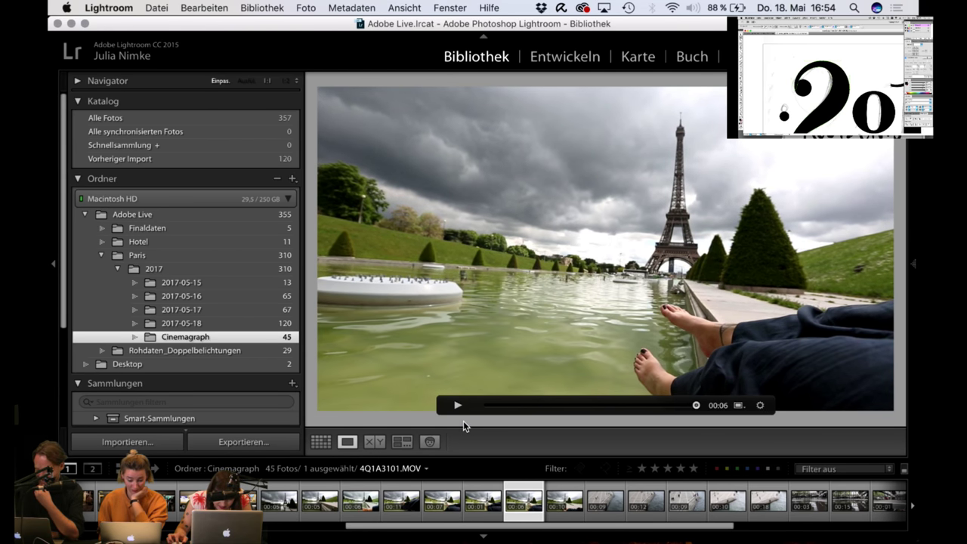
Step: Play the riverside steps clip 4Q1A3105 and rewind it to watch the water and the two people again
{"action": "left_click", "coordinate": [614, 508]}
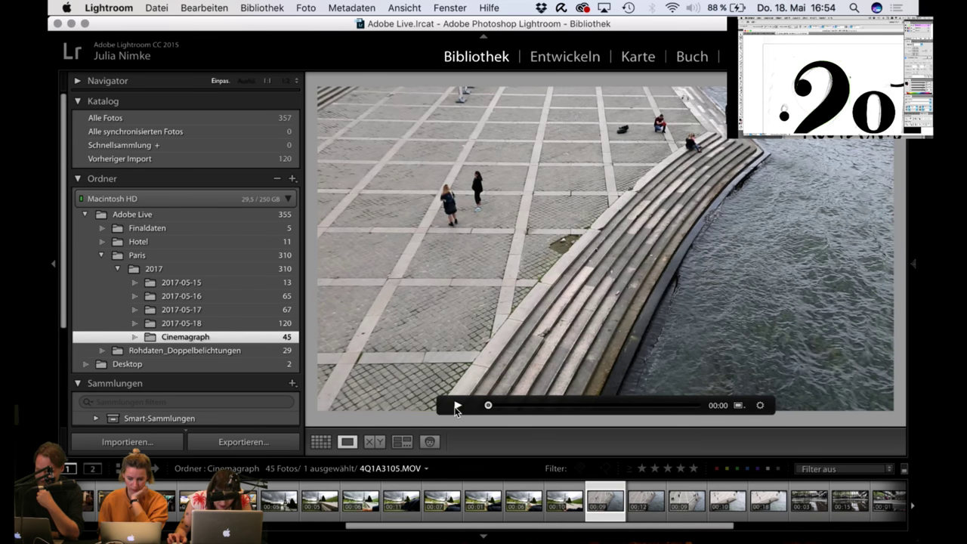
{"action": "left_click", "coordinate": [457, 406]}
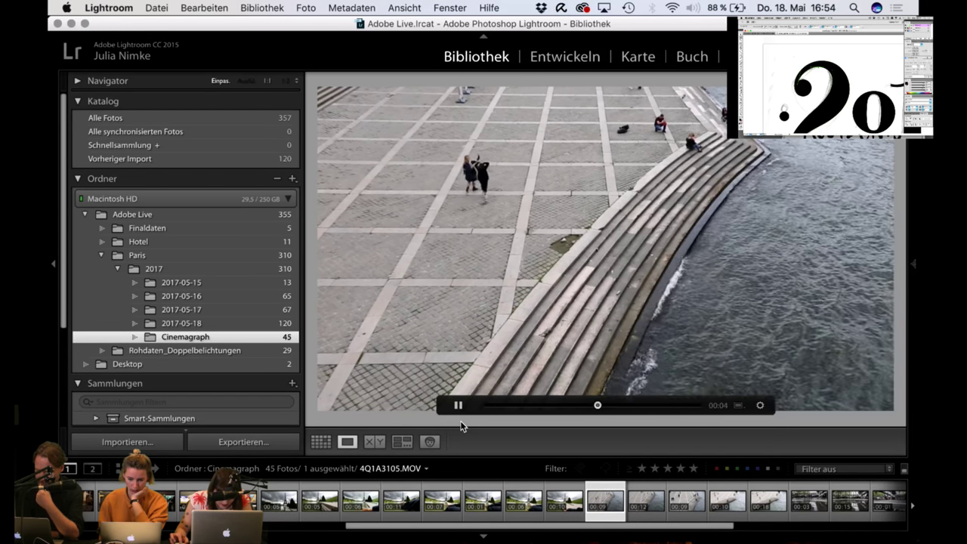
{"action": "left_click", "coordinate": [457, 405]}
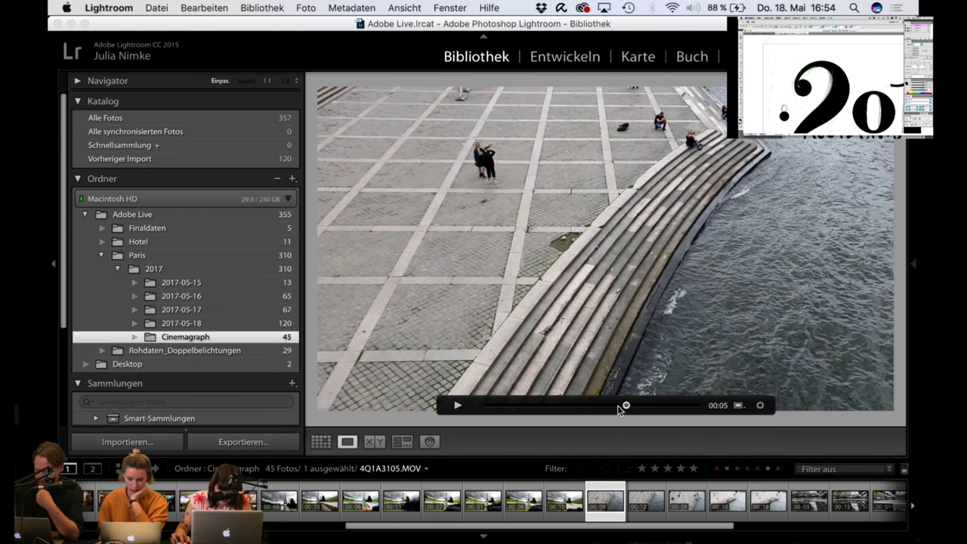
{"action": "left_click_drag", "start_coordinate": [618, 409], "coordinate": [455, 411]}
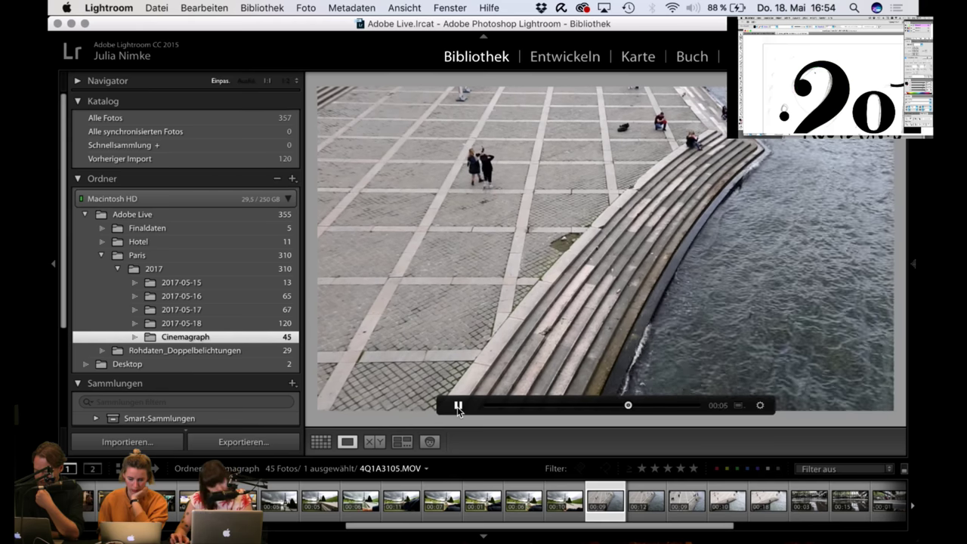
{"action": "left_click", "coordinate": [457, 406]}
Step: Watch the riverside steps clips 4Q1A3106 and 4Q1A3107
{"action": "left_click", "coordinate": [640, 498]}
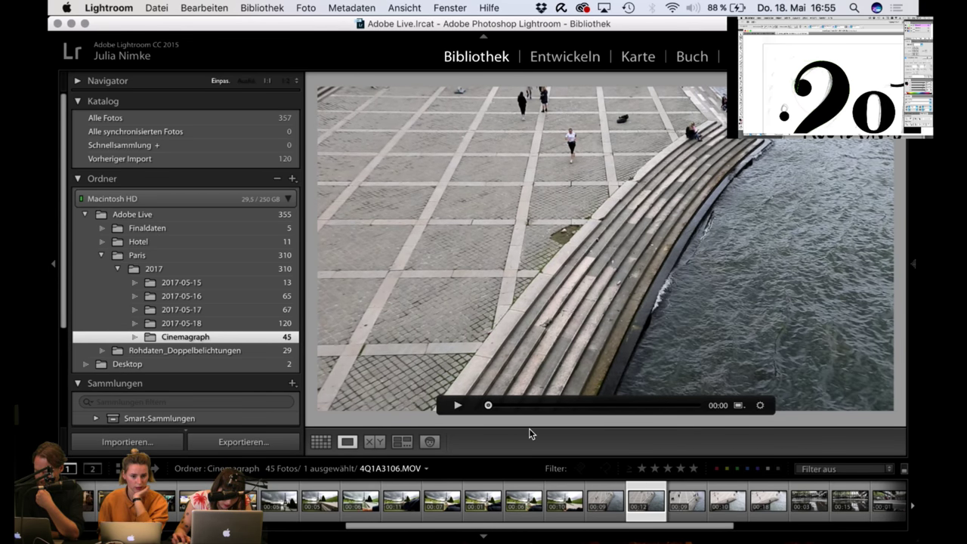
{"action": "left_click", "coordinate": [457, 406]}
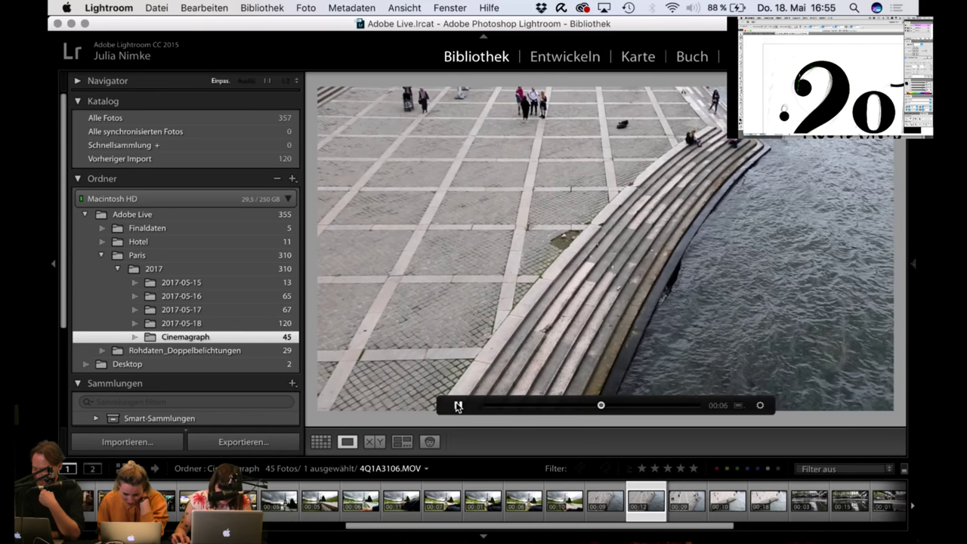
{"action": "left_click", "coordinate": [457, 407]}
{"action": "left_click", "coordinate": [696, 503]}
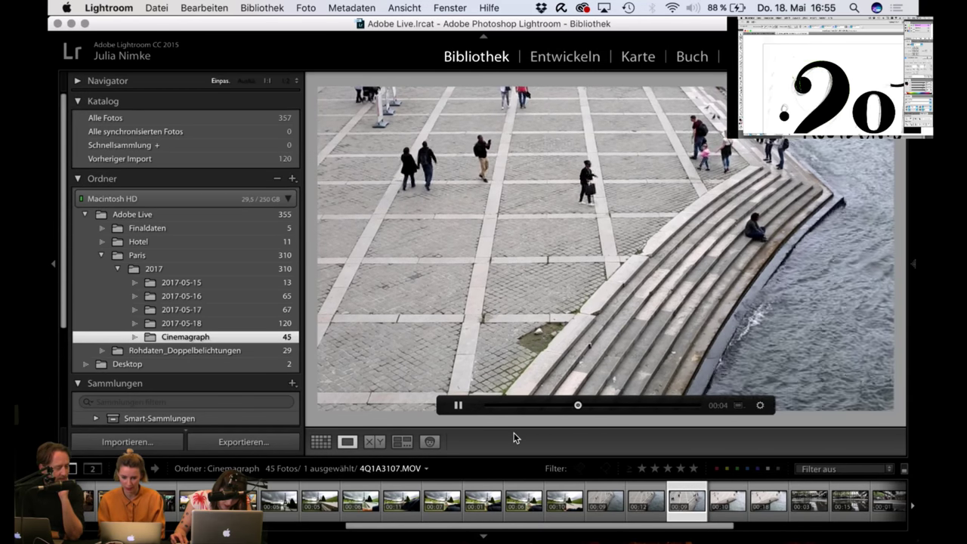
Step: Play riverside clip 4Q1A3108, park it on the person's mid-air jump at 00:05 and collapse the folder list to enlarge the preview
{"action": "left_click", "coordinate": [737, 504]}
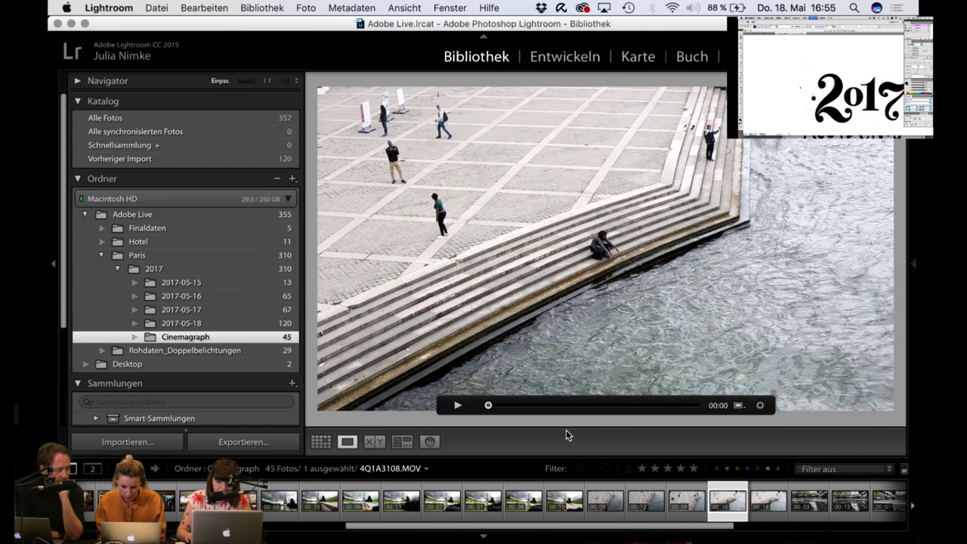
{"action": "left_click", "coordinate": [456, 407]}
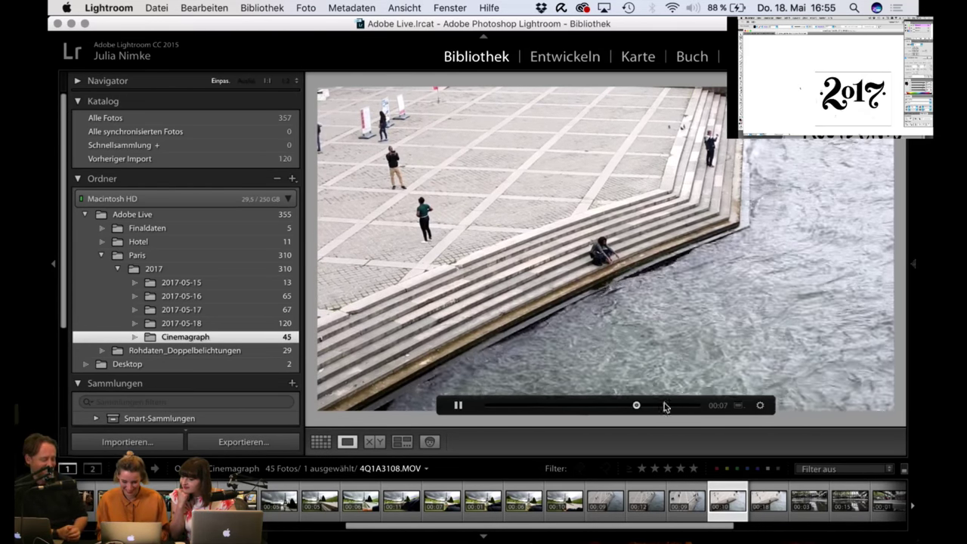
{"action": "left_click_drag", "start_coordinate": [627, 406], "coordinate": [549, 409]}
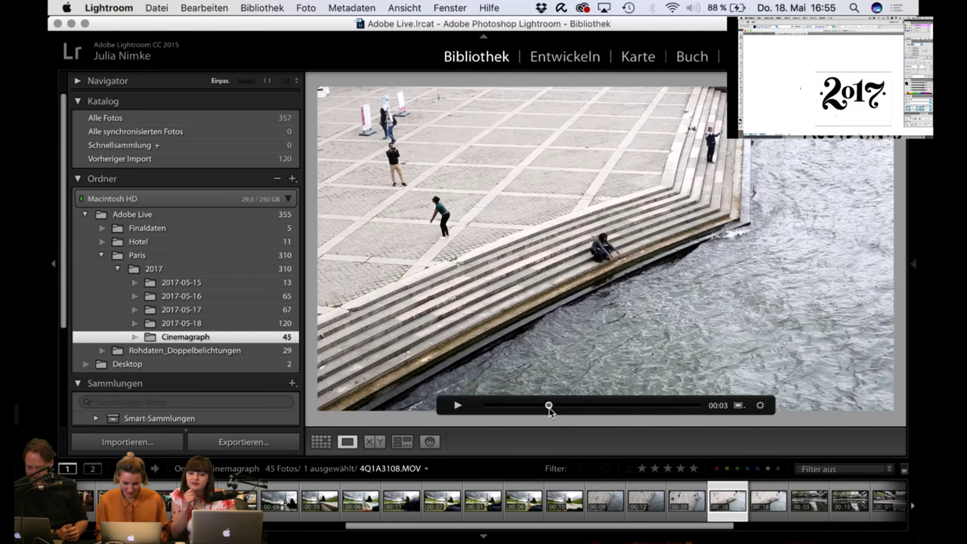
{"action": "left_click", "coordinate": [458, 406]}
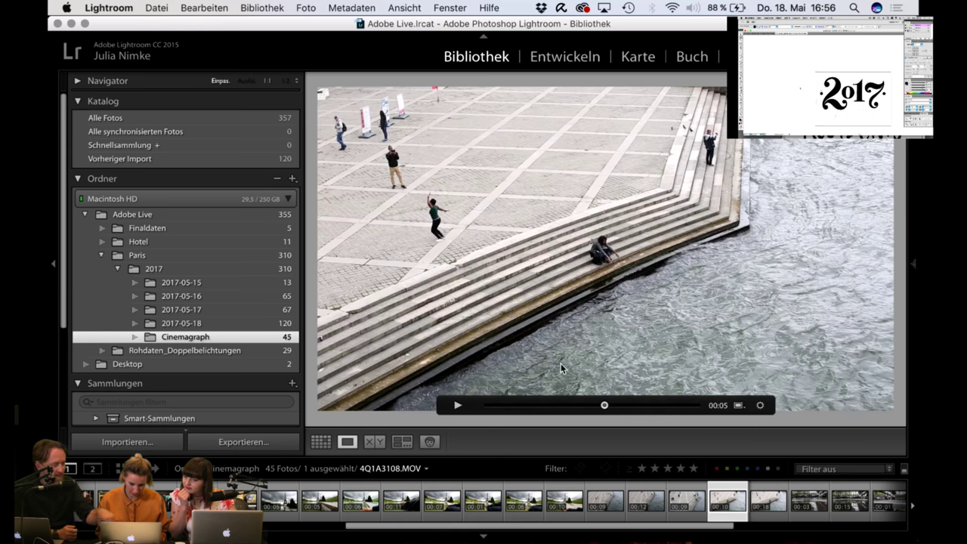
{"action": "mouse_move", "coordinate": [603, 405]}
{"action": "left_mouse_down"}
{"action": "mouse_move", "coordinate": [582, 404]}
{"action": "mouse_move", "coordinate": [599, 409]}
{"action": "left_mouse_up"}
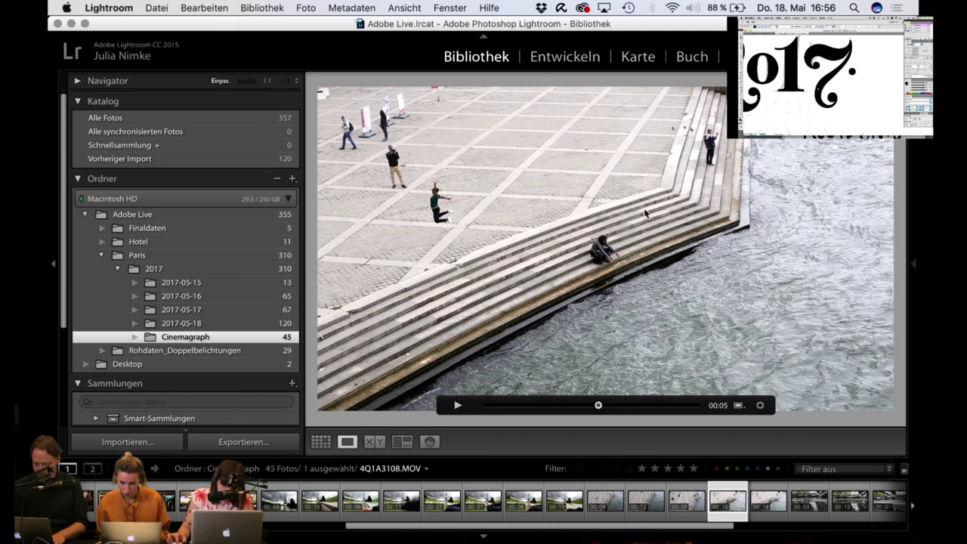
{"action": "left_click", "coordinate": [53, 268]}
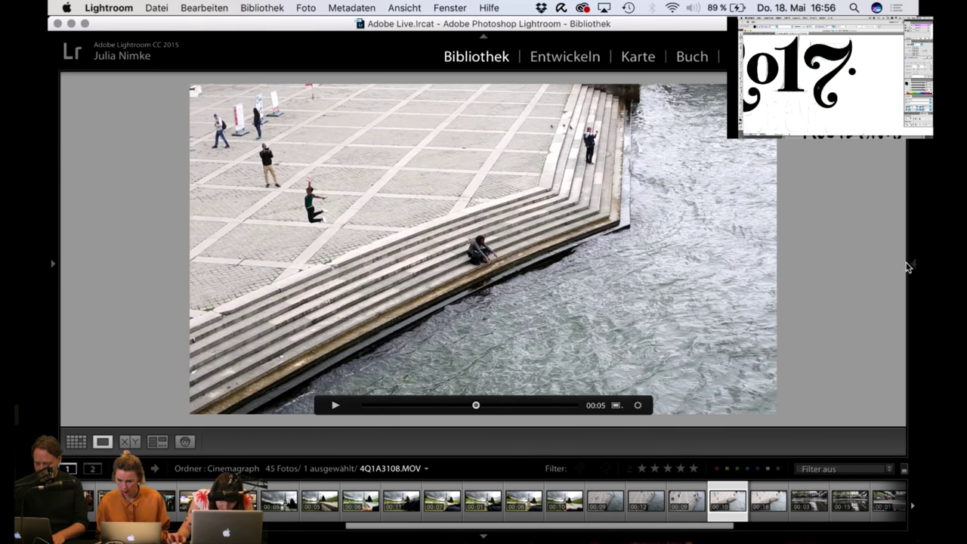
Step: Show the quick develop settings beside the preview, replay clip 4Q1A3108 and rewind it to 00:00
{"action": "left_click", "coordinate": [909, 266]}
{"action": "scroll", "coordinate": [771, 338], "scroll_direction": "down", "scroll_amount": 2}
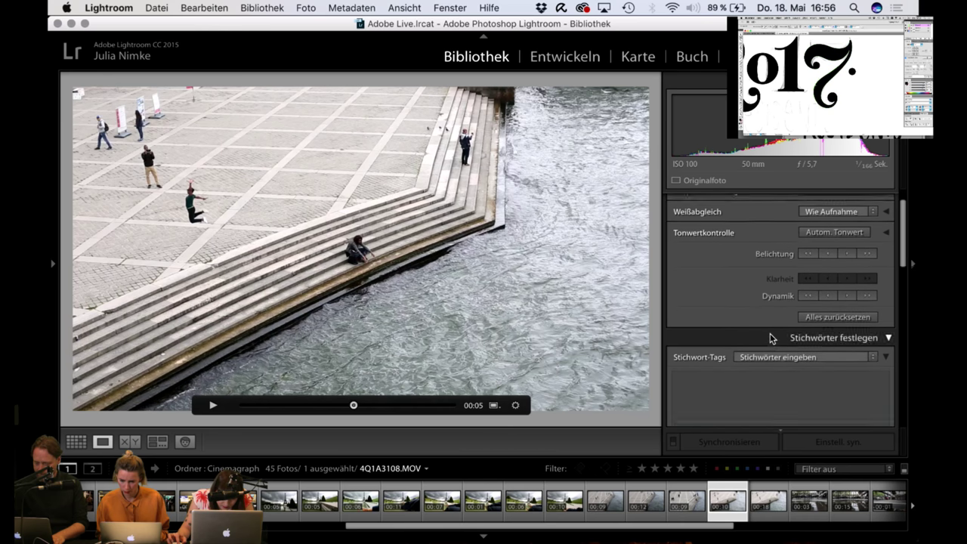
{"action": "scroll", "coordinate": [771, 338], "scroll_direction": "up", "scroll_amount": 2}
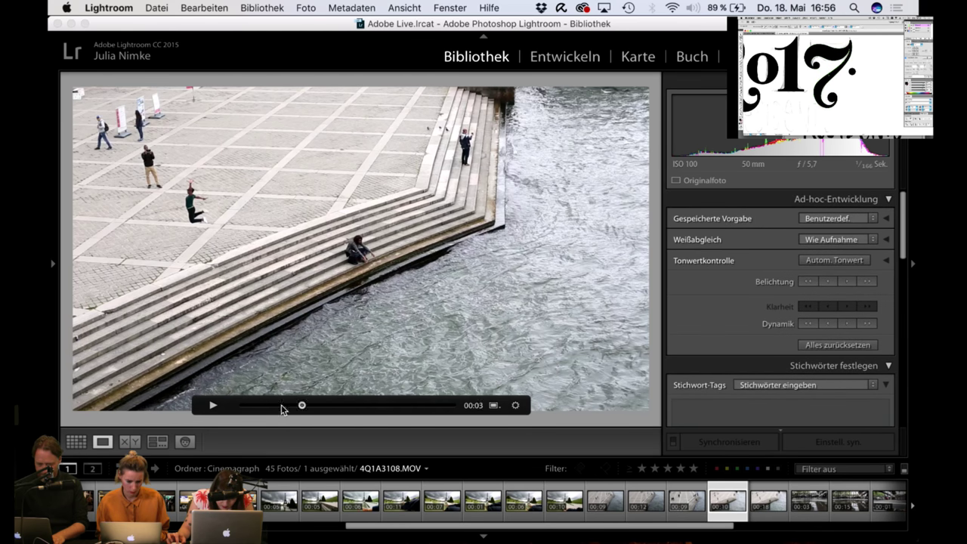
{"action": "left_click_drag", "start_coordinate": [282, 406], "coordinate": [221, 409]}
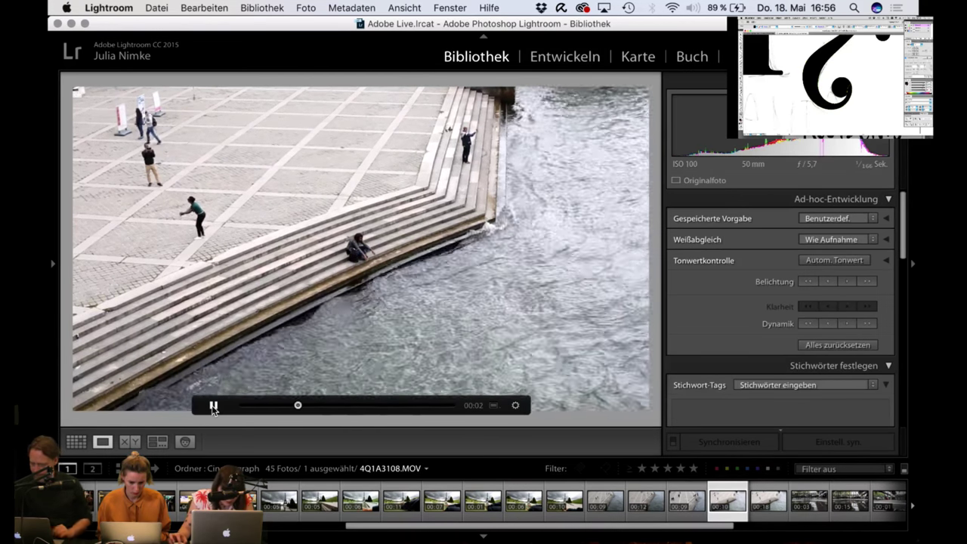
{"action": "left_click", "coordinate": [213, 406]}
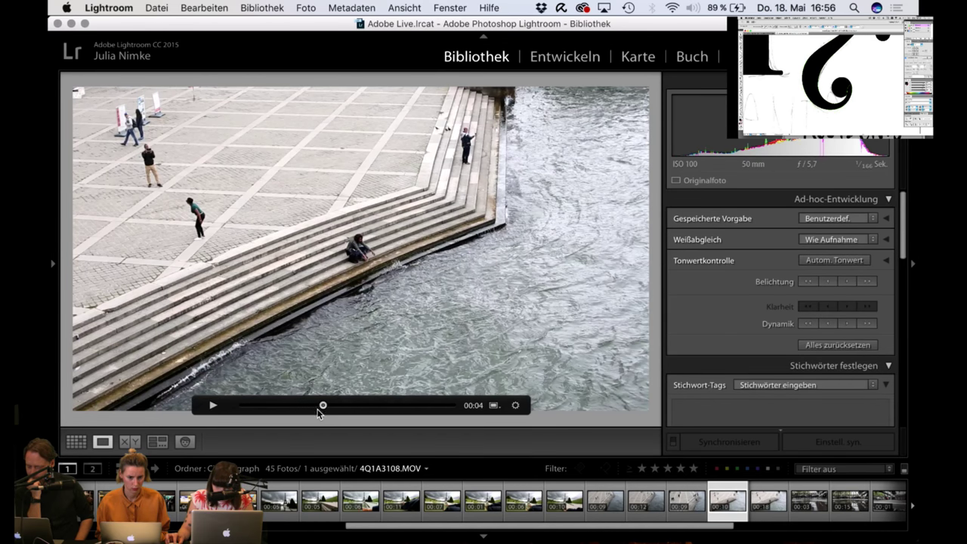
{"action": "left_click_drag", "start_coordinate": [322, 408], "coordinate": [210, 412]}
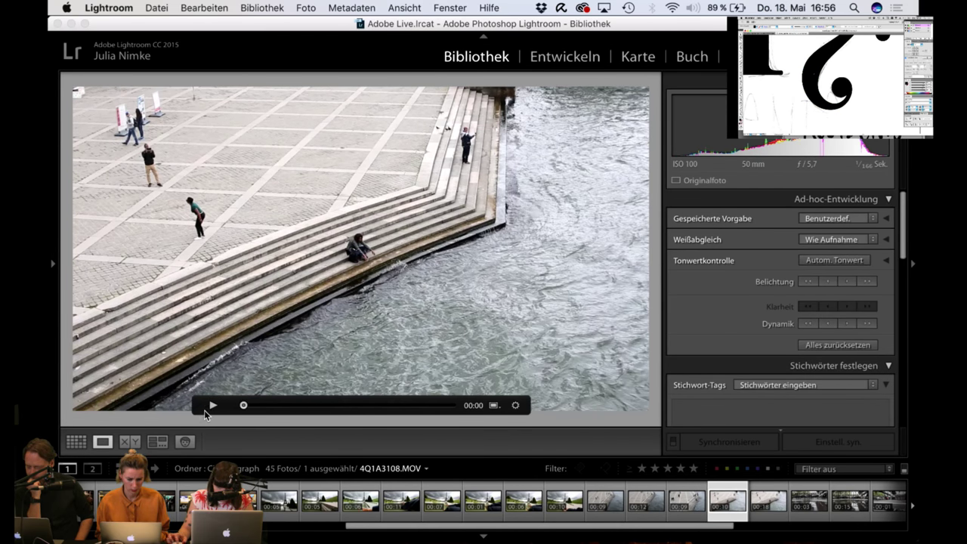
Step: Try the user presets Standart_tiefen and Standart_lights_low on clip 4Q1A3108
{"action": "left_click", "coordinate": [830, 222]}
{"action": "mouse_move", "coordinate": [793, 293]}
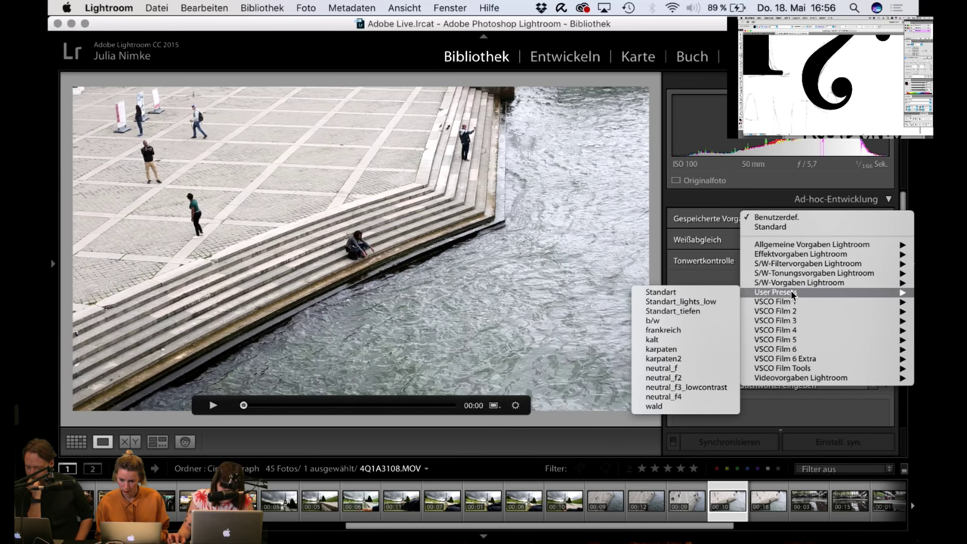
{"action": "left_click", "coordinate": [698, 310]}
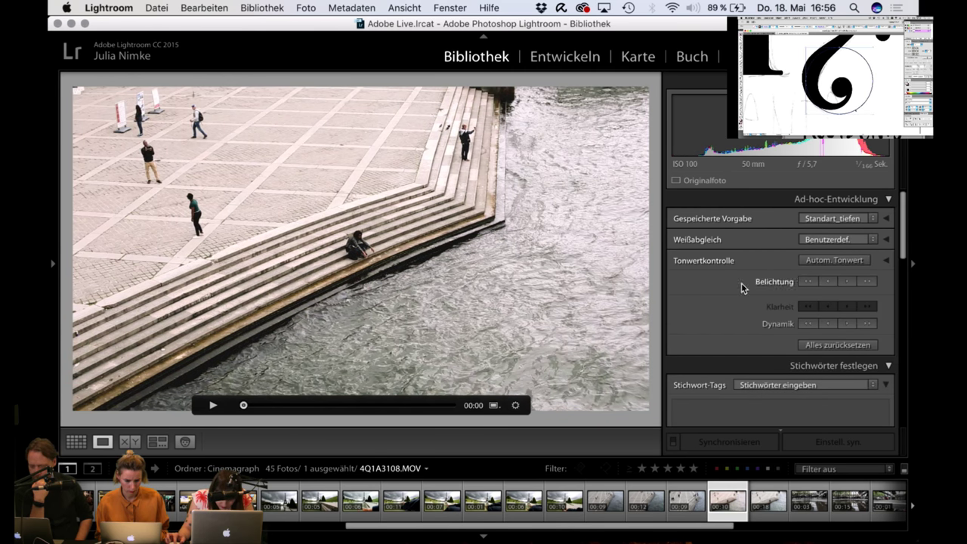
{"action": "left_click", "coordinate": [828, 219]}
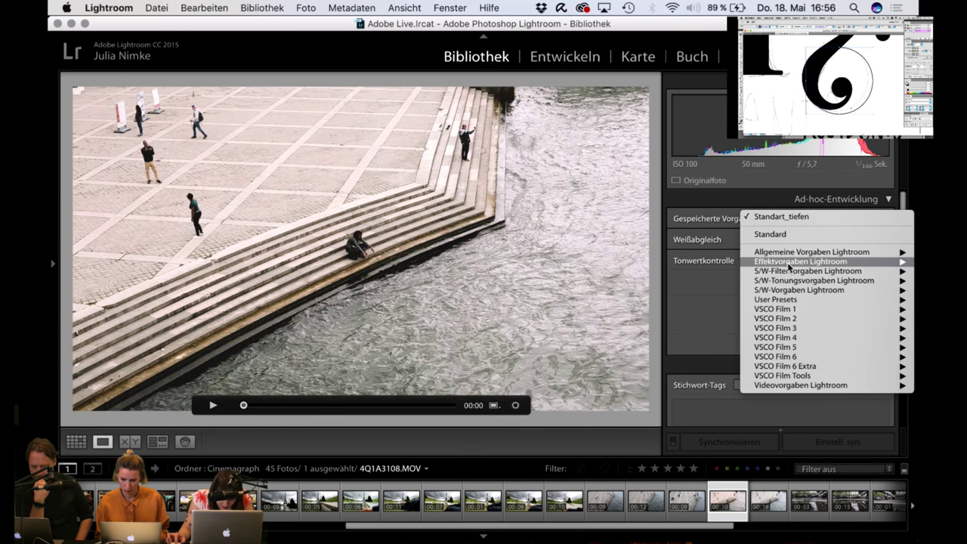
{"action": "mouse_move", "coordinate": [786, 296]}
{"action": "left_click", "coordinate": [702, 318]}
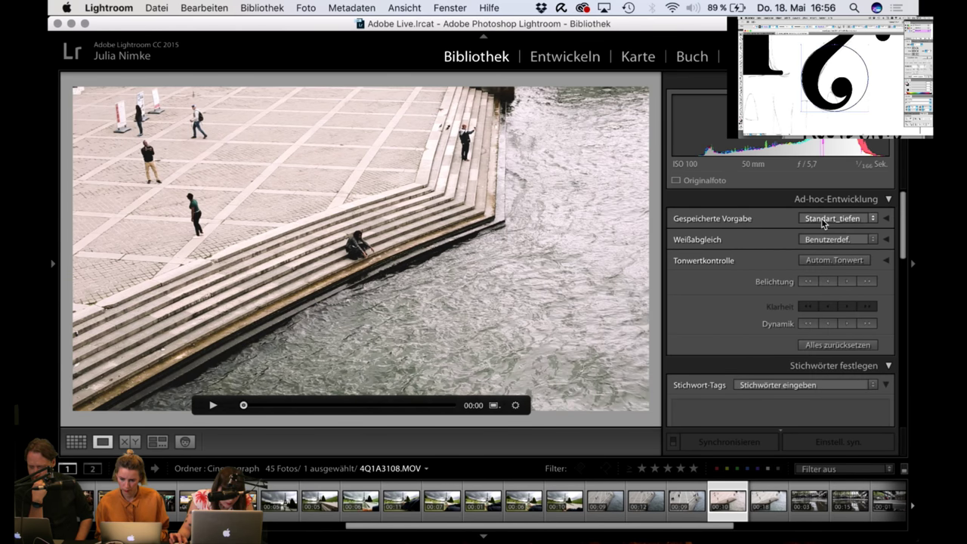
{"action": "left_click", "coordinate": [825, 219]}
{"action": "mouse_move", "coordinate": [790, 300]}
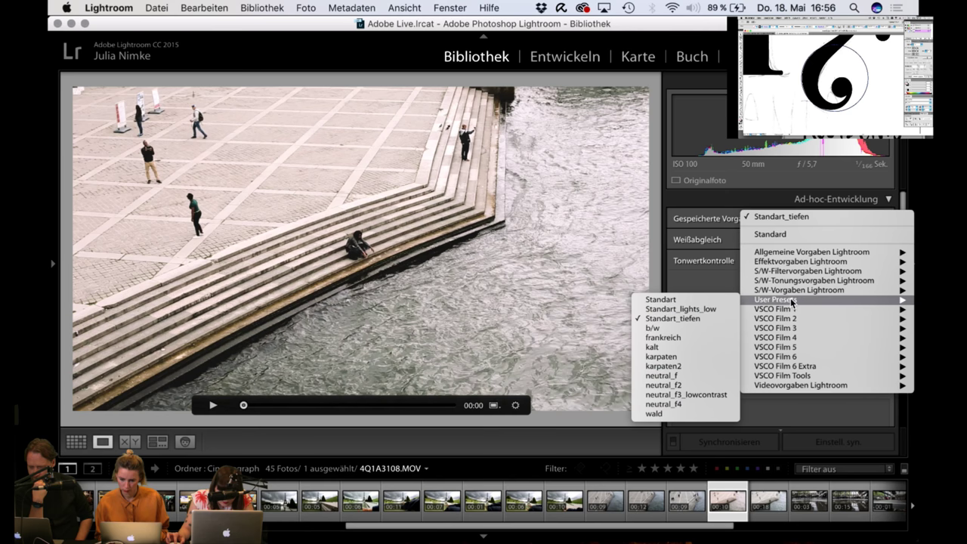
{"action": "left_click", "coordinate": [715, 310]}
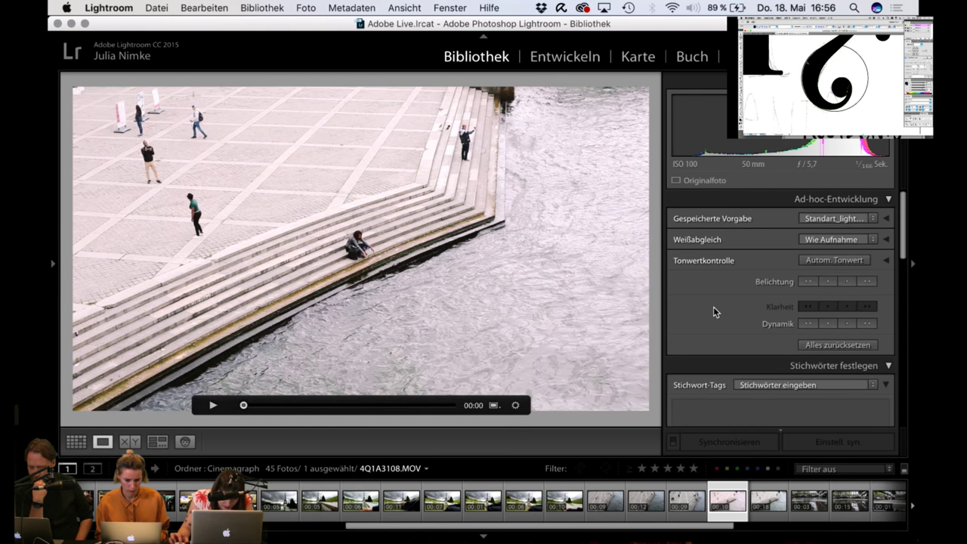
Step: Try the user presets frankreich, neutral_f3_lowcontrast and neutral_f2 on clip 4Q1A3108
{"action": "left_click", "coordinate": [825, 219]}
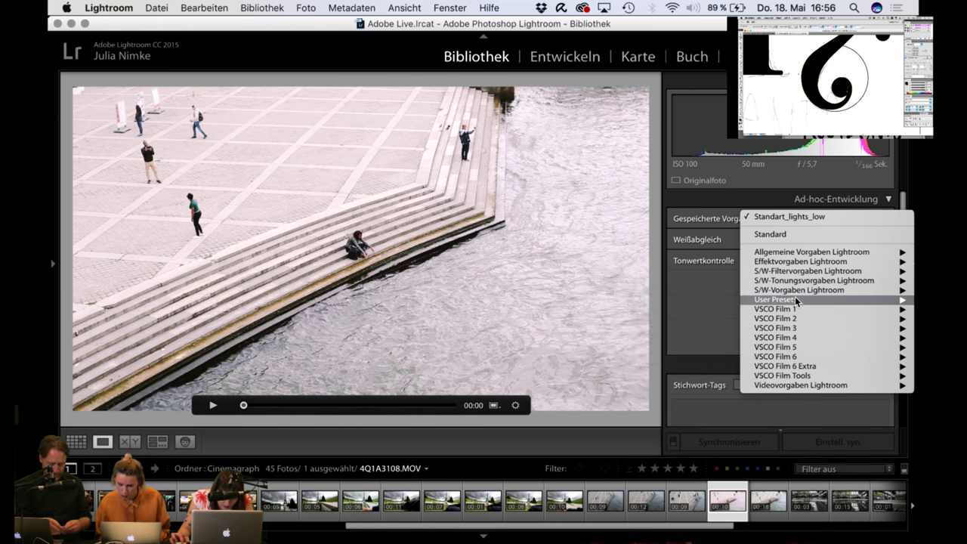
{"action": "mouse_move", "coordinate": [797, 304]}
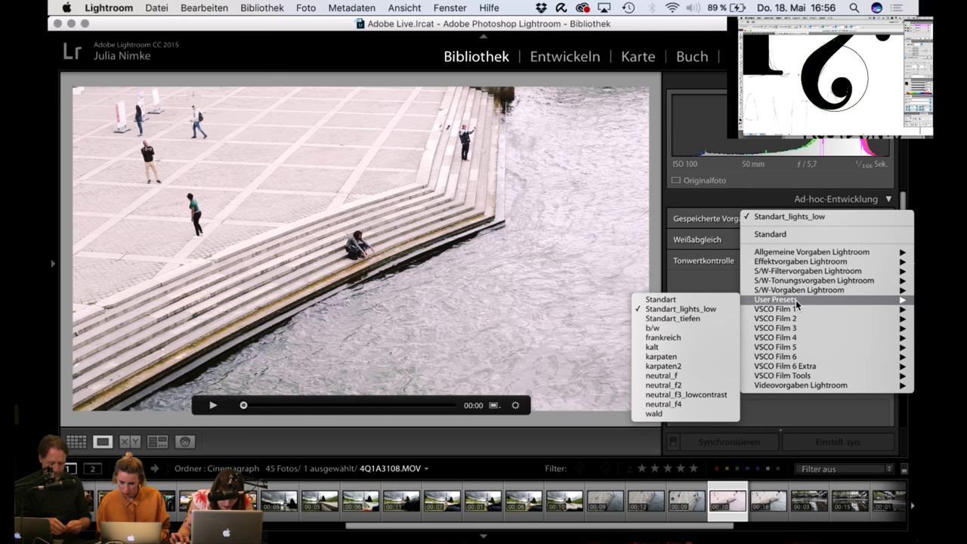
{"action": "left_click", "coordinate": [683, 339]}
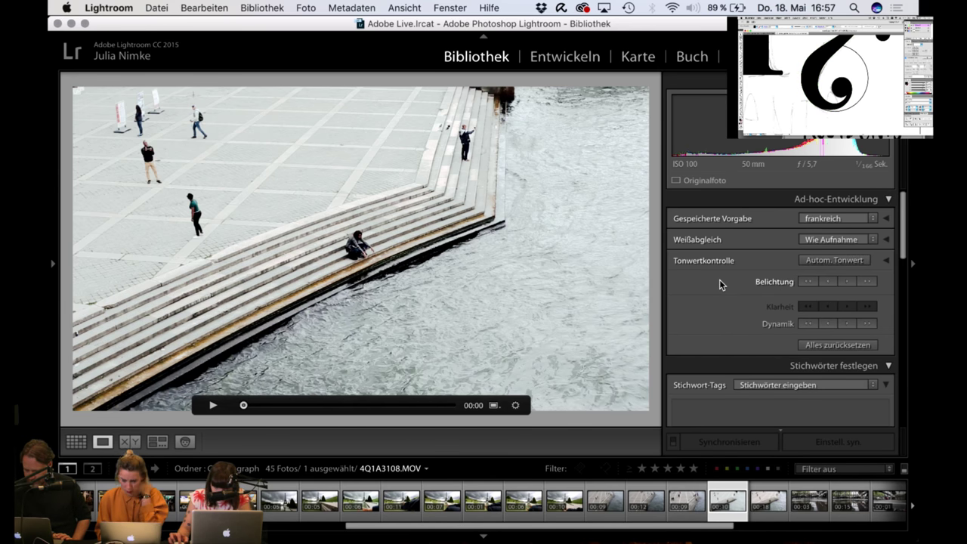
{"action": "left_click", "coordinate": [823, 219]}
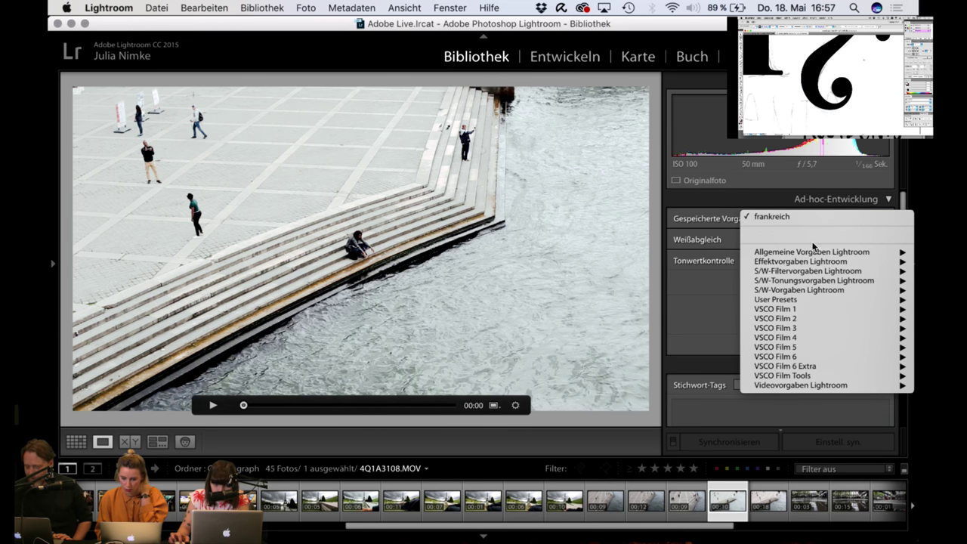
{"action": "mouse_move", "coordinate": [799, 302]}
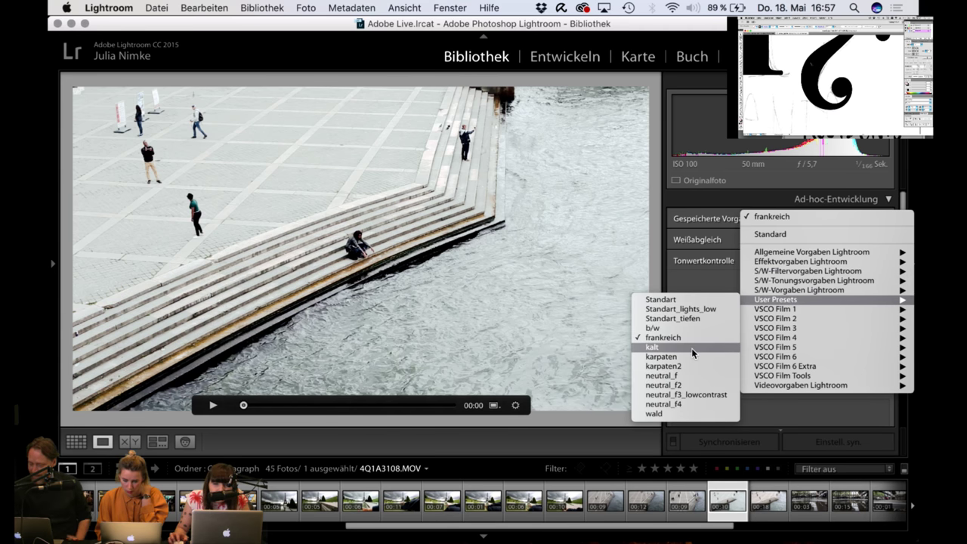
{"action": "left_click", "coordinate": [687, 393]}
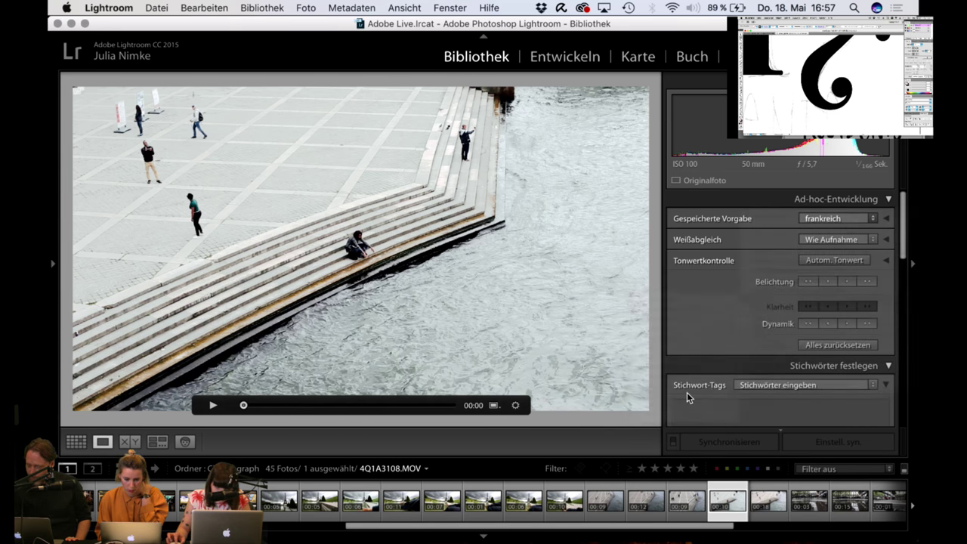
{"action": "left_click", "coordinate": [836, 221]}
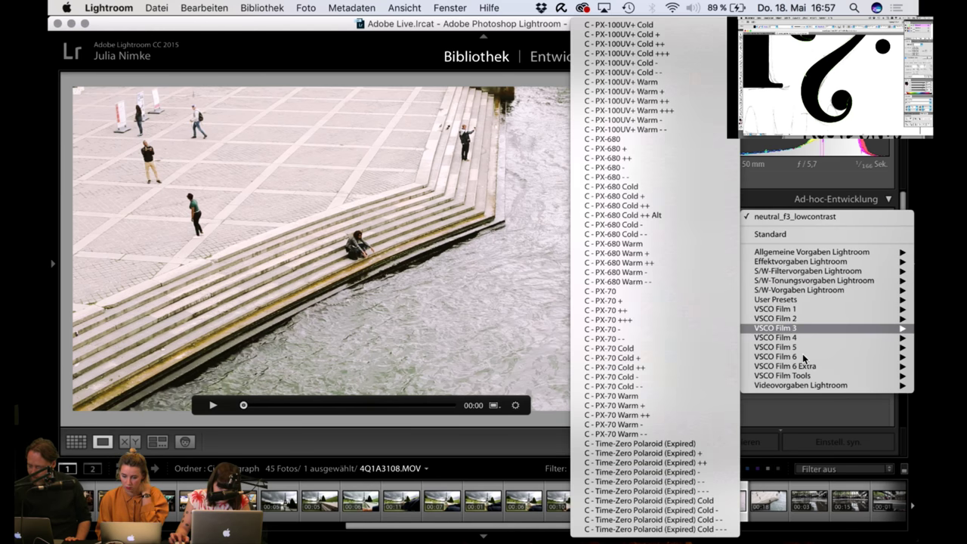
{"action": "mouse_move", "coordinate": [798, 302]}
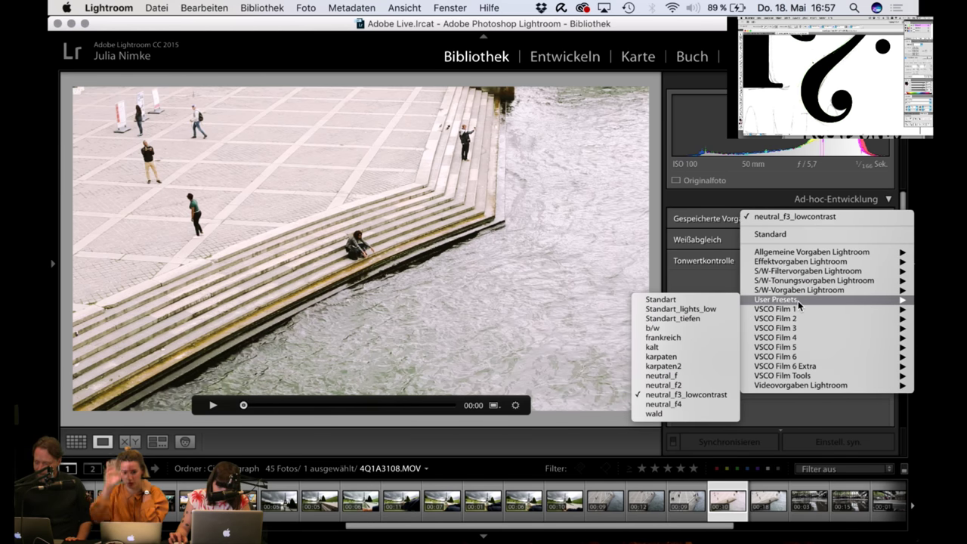
{"action": "left_click", "coordinate": [673, 386]}
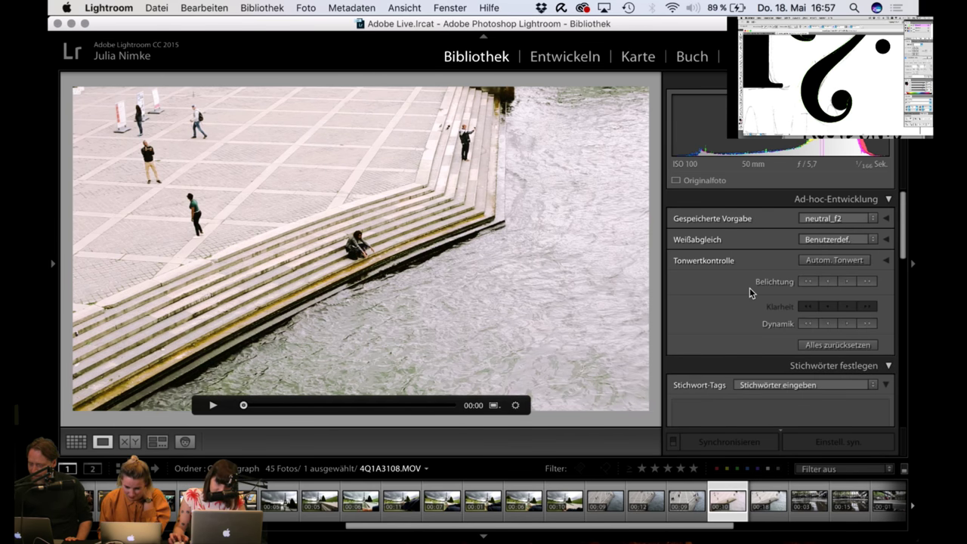
Step: Apply the user preset neutral_f4 to clip 4Q1A3108
{"action": "left_click", "coordinate": [824, 220]}
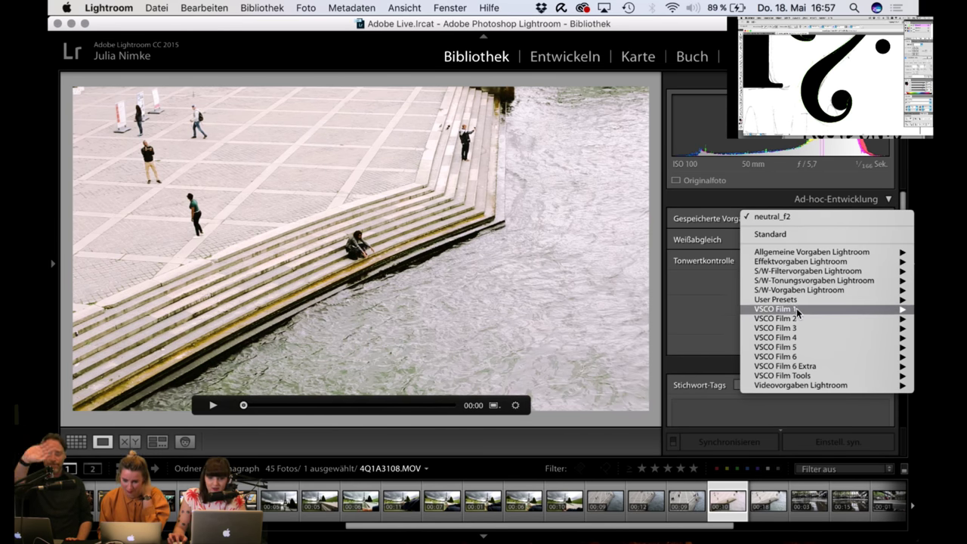
{"action": "mouse_move", "coordinate": [796, 303]}
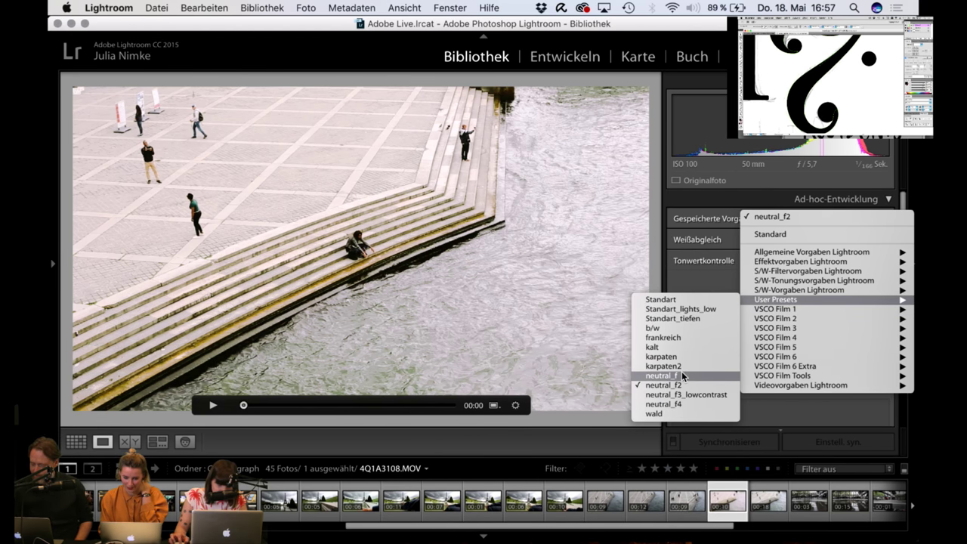
{"action": "left_click", "coordinate": [682, 404]}
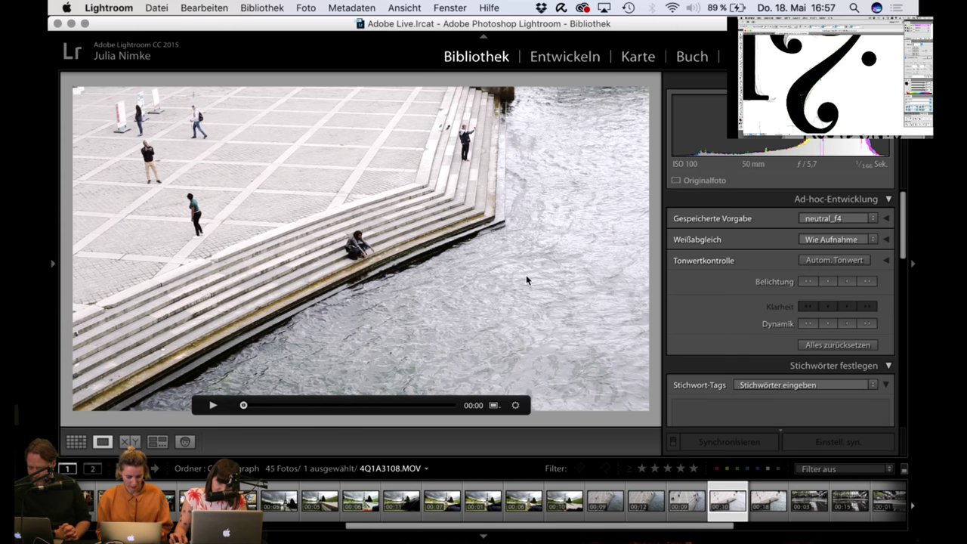
Step: Export clip 4Q1A3108 to the desktop as an H.264 video at Max quality
{"action": "key", "text": "super+shift+e"}
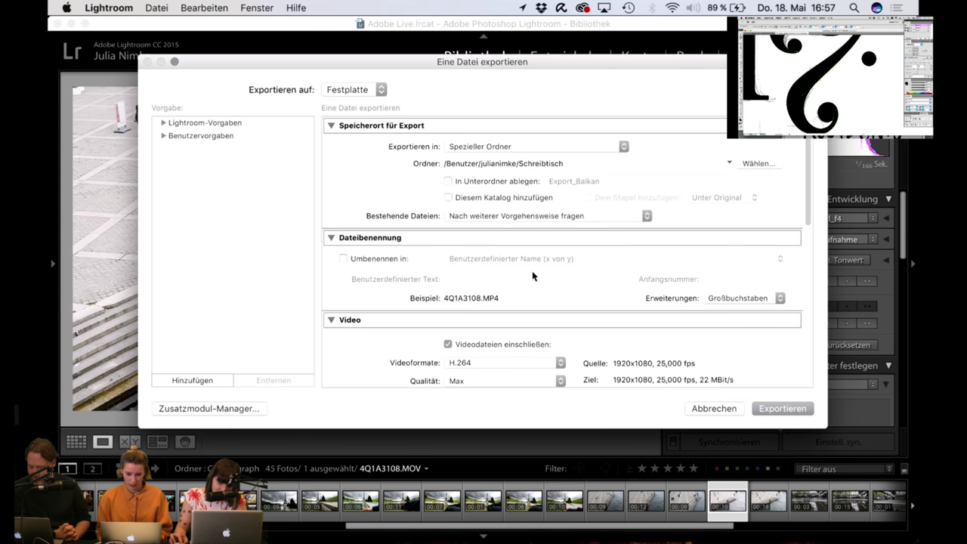
{"action": "scroll", "coordinate": [613, 284], "scroll_direction": "down", "scroll_amount": 5}
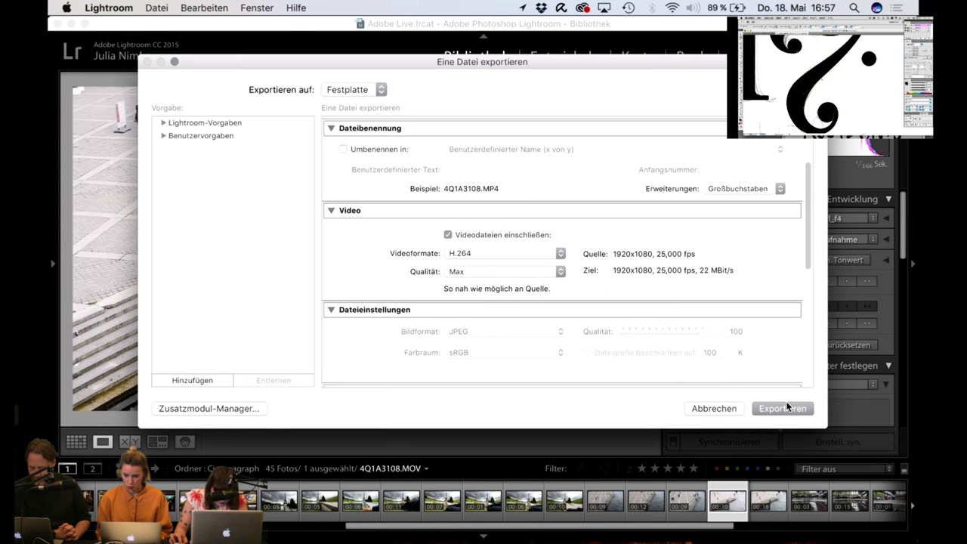
{"action": "left_click", "coordinate": [783, 409]}
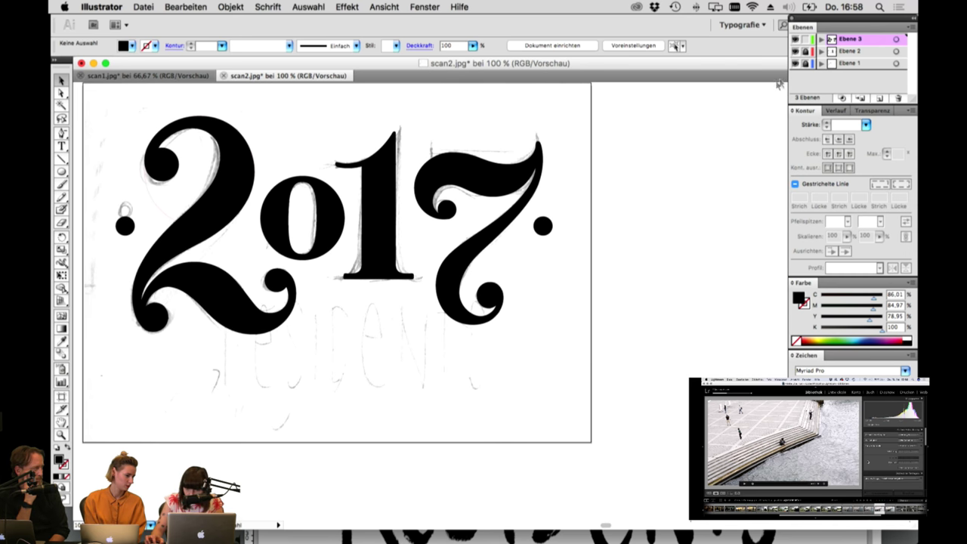
Step: In Illustrator's scan2.jpg, hide the sketch layer Ebene 1 and unlock Ebene 2 for work on the lower-left ball terminal of the 2
{"action": "left_click", "coordinate": [795, 64]}
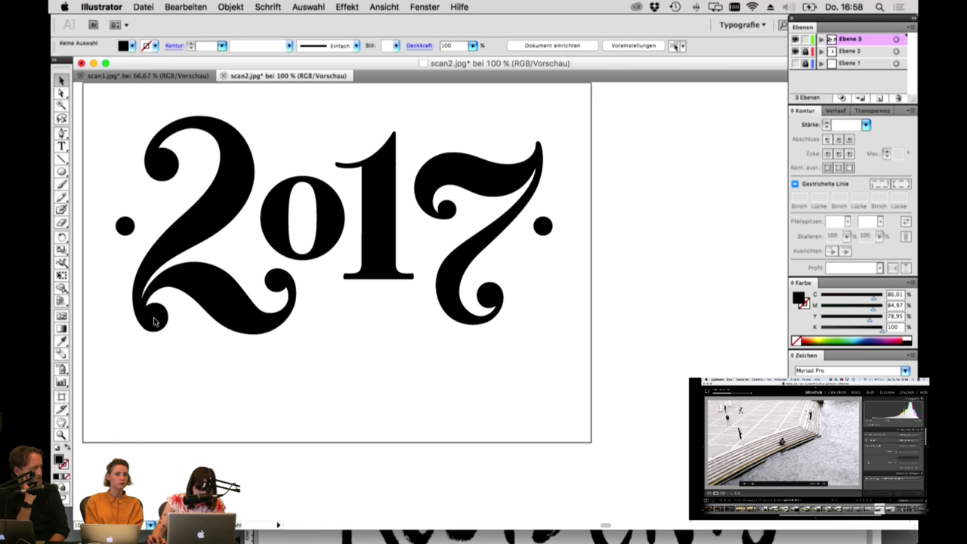
{"action": "key", "text": "z"}
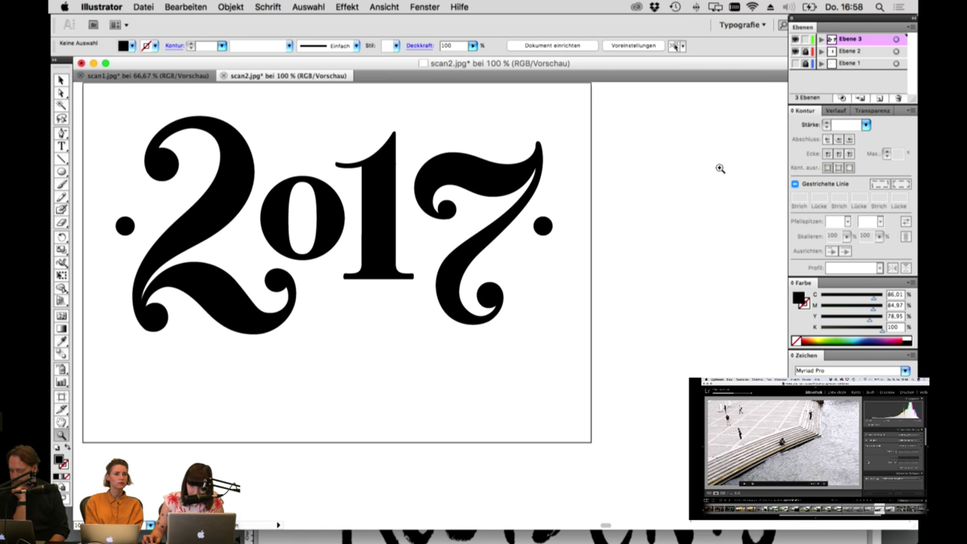
{"action": "left_click_drag", "start_coordinate": [99, 247], "coordinate": [302, 398]}
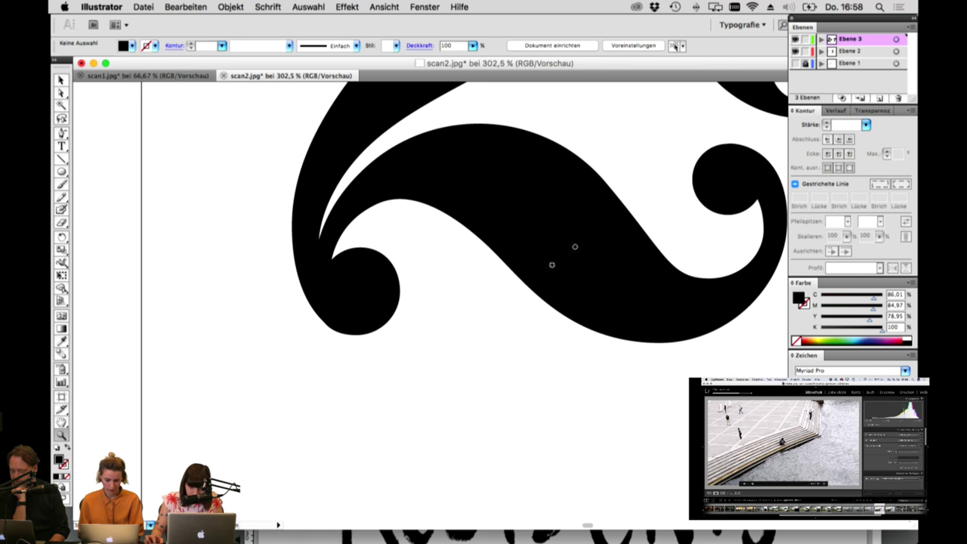
{"action": "left_click", "coordinate": [62, 92]}
{"action": "left_click", "coordinate": [344, 325]}
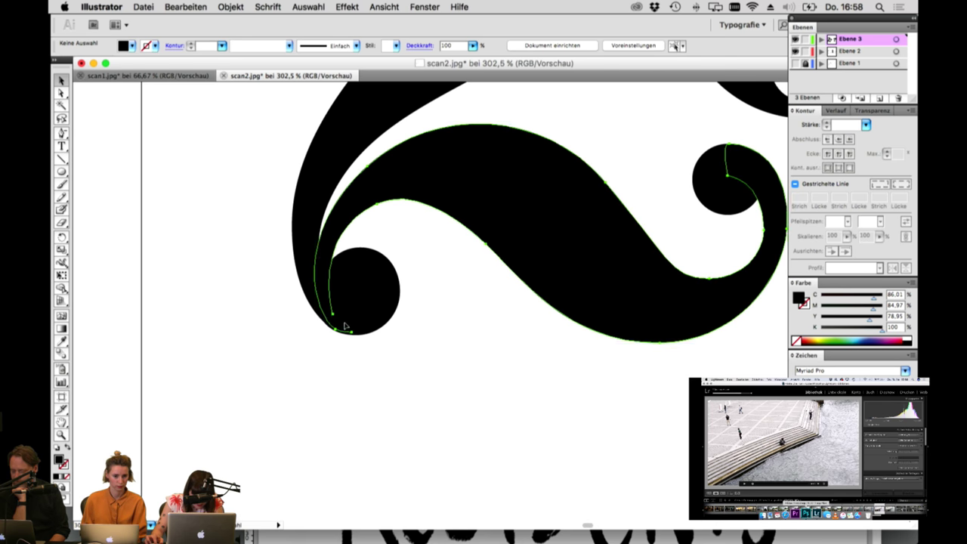
{"action": "left_click", "coordinate": [294, 333]}
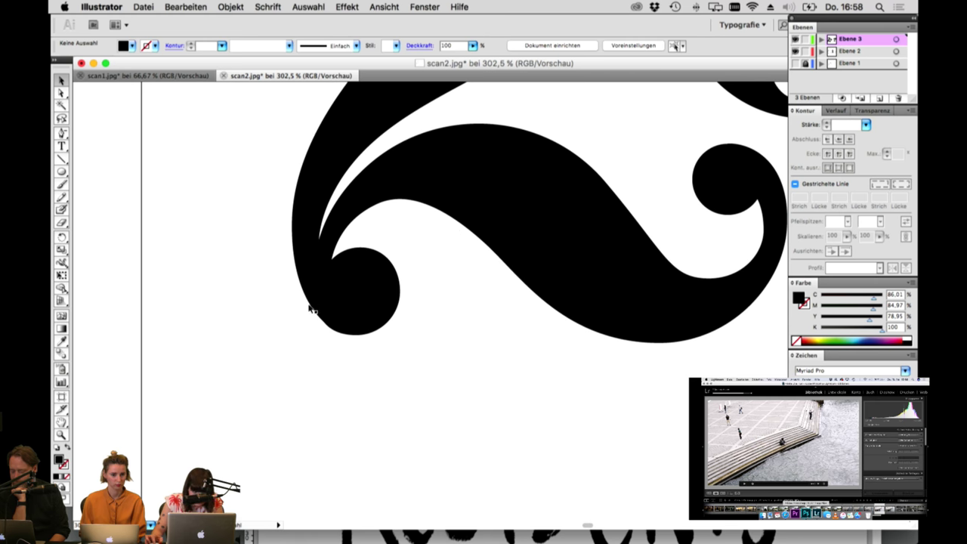
Step: Nudge the lower-left ball terminal of the 2 on Ebene 2 slightly upward and delete it
{"action": "left_click", "coordinate": [850, 53]}
{"action": "left_click", "coordinate": [377, 284]}
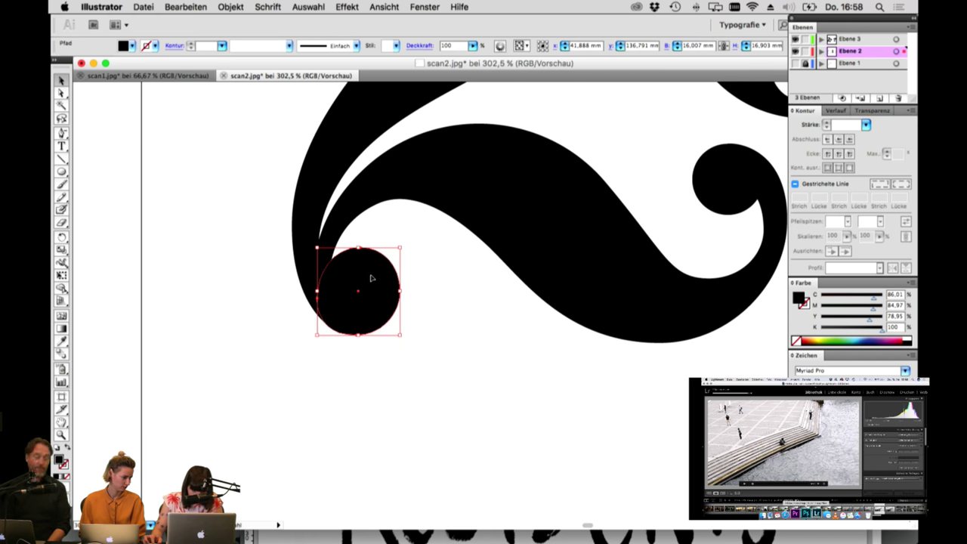
{"action": "key", "text": "Up"}
{"action": "key", "text": "Up"}
{"action": "key", "text": "Up"}
{"action": "key", "text": "Up"}
{"action": "key", "text": "Down"}
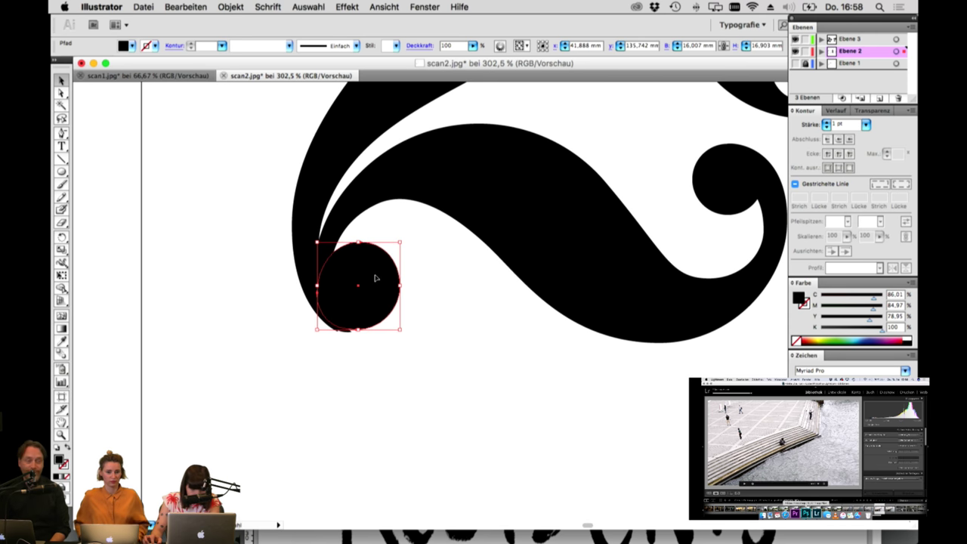
{"action": "key", "text": "Delete"}
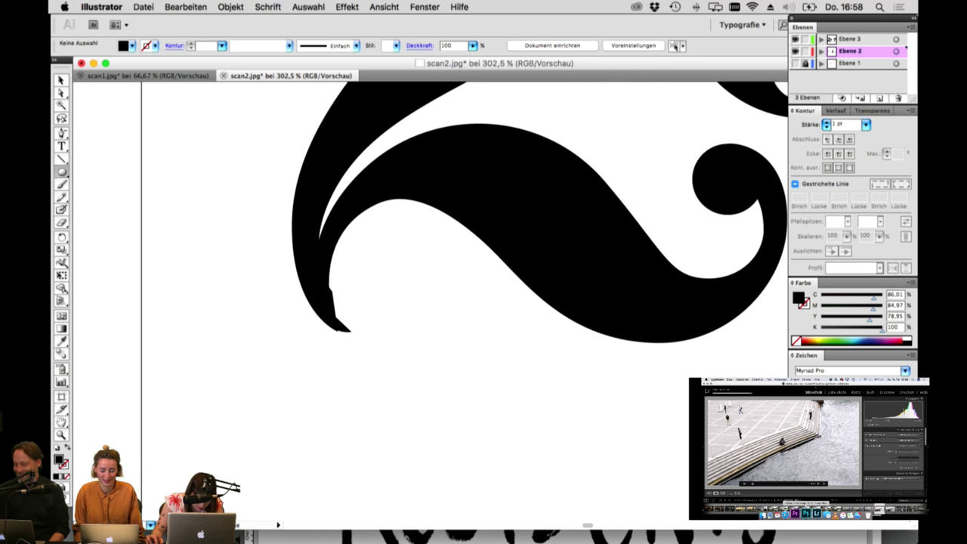
Step: Draw a black circle about 13 mm in diameter on Ebene 2 as the lower-left ball terminal of the 2
{"action": "mouse_move", "coordinate": [315, 270]}
{"action": "left_mouse_down"}
{"action": "mouse_move", "coordinate": [380, 335]}
{"action": "mouse_move", "coordinate": [371, 301]}
{"action": "left_mouse_up"}
{"action": "key", "text": "v"}
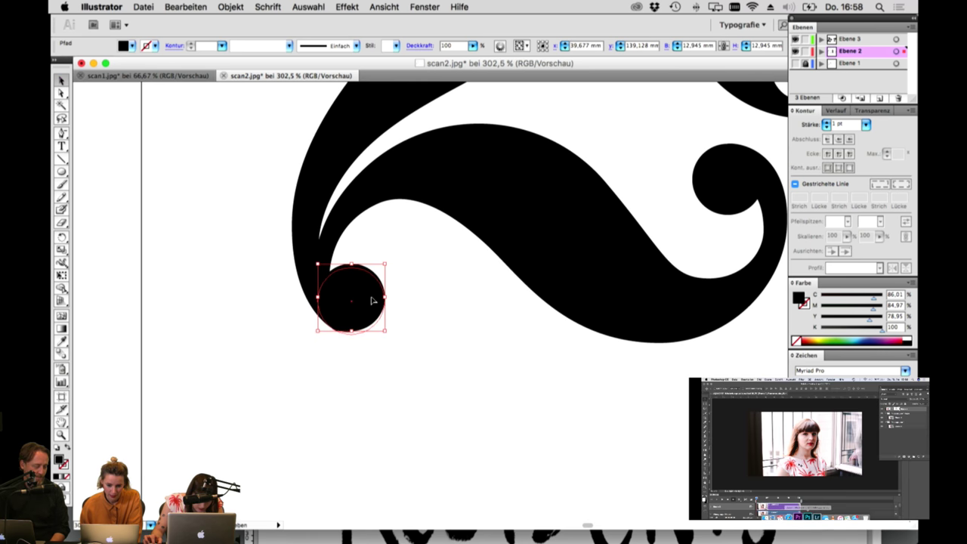
{"action": "left_click", "coordinate": [411, 288]}
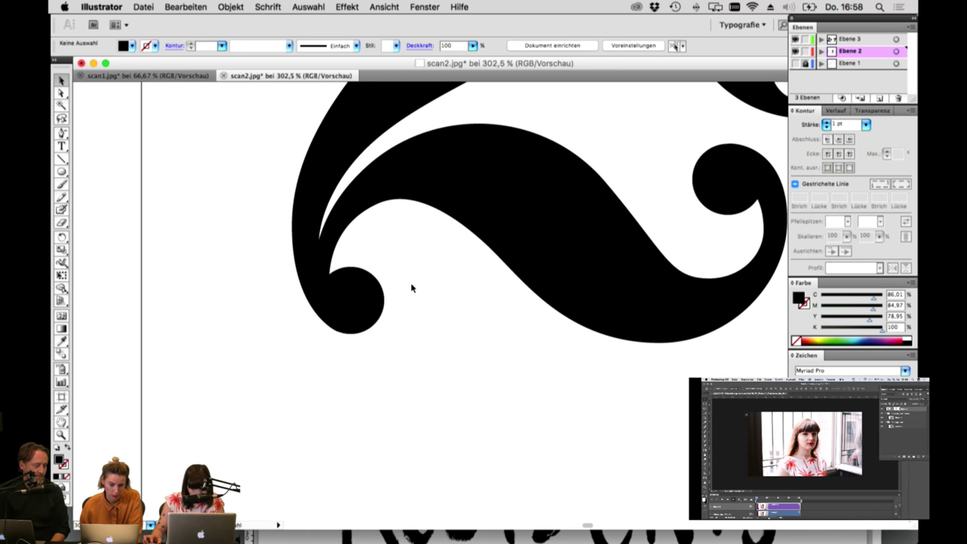
Step: Nudge the new lower-left ball terminal slightly up and left so it sits against the stroke end of the 2
{"action": "left_click", "coordinate": [372, 302]}
{"action": "key", "text": "Up"}
{"action": "key", "text": "Up"}
{"action": "key", "text": "Up"}
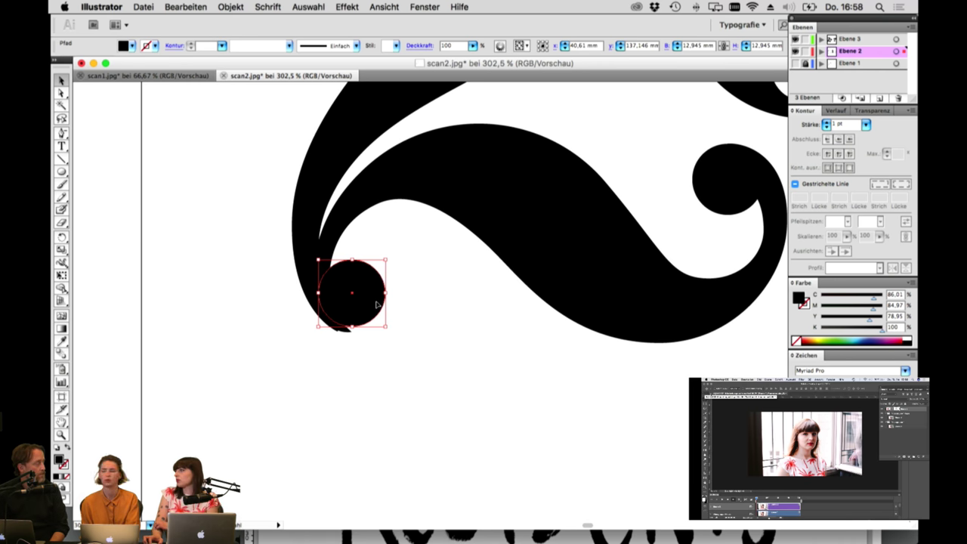
{"action": "left_click", "coordinate": [396, 308]}
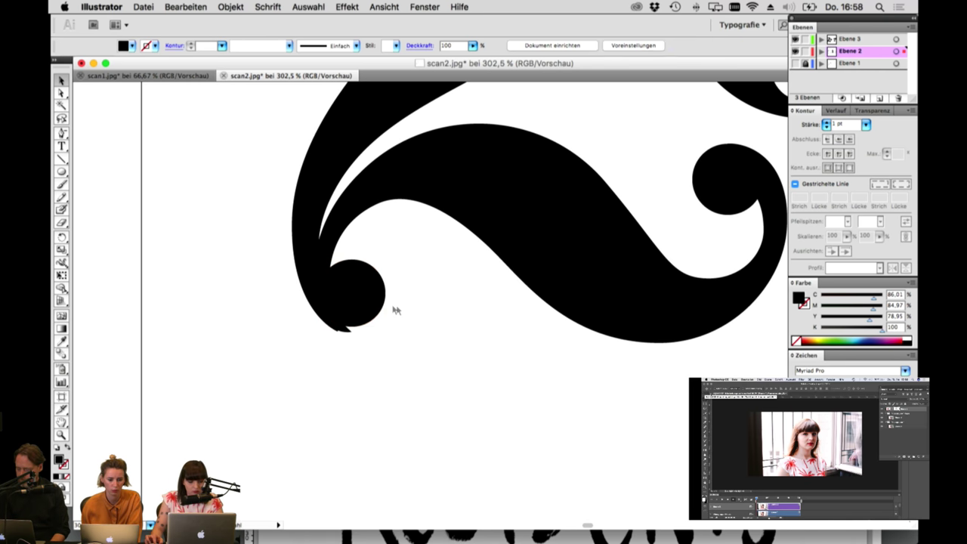
{"action": "left_click", "coordinate": [370, 309]}
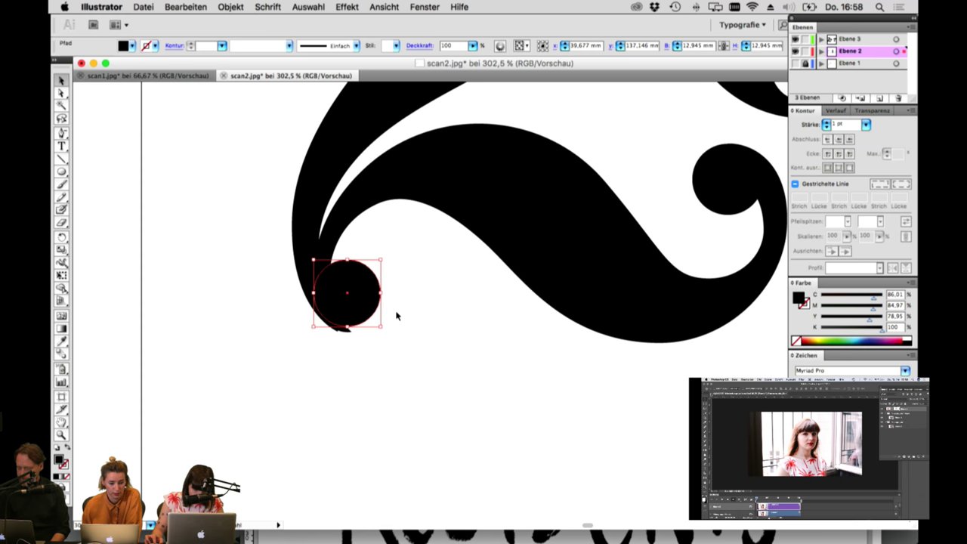
{"action": "left_click", "coordinate": [395, 315]}
{"action": "left_click", "coordinate": [363, 313]}
{"action": "double_click", "coordinate": [368, 314]}
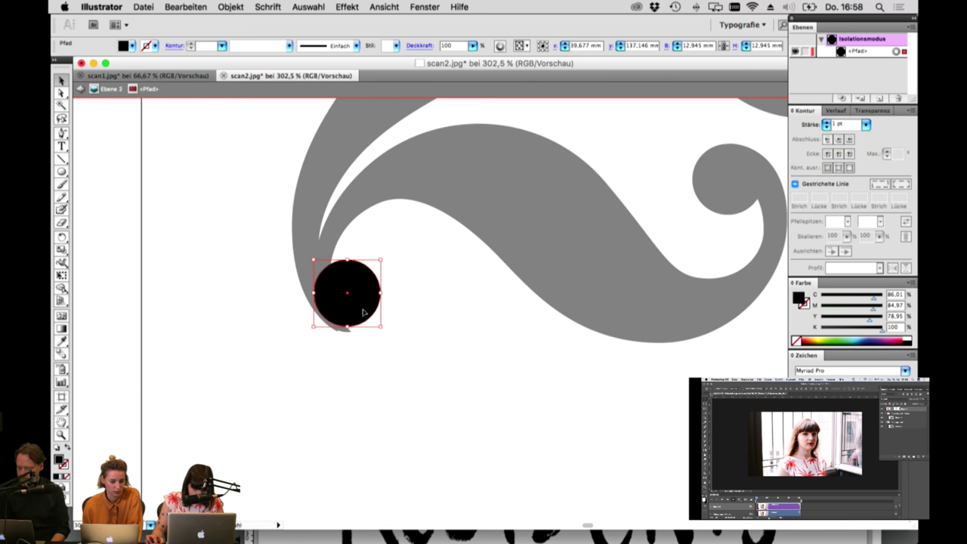
{"action": "double_click", "coordinate": [411, 314]}
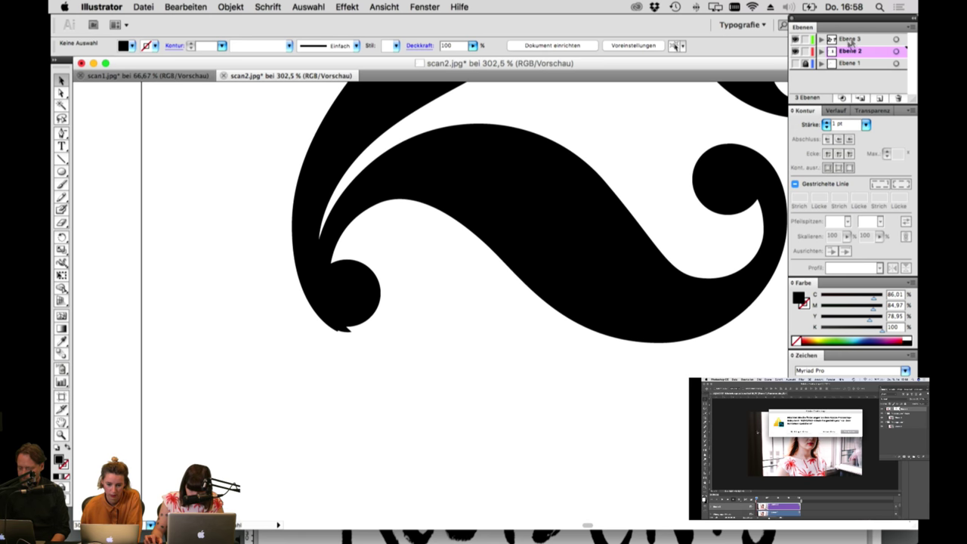
Step: Move the end anchor points of the 2's swash and diagonal stroke on Ebene 3 inward so their tips hide behind the lower-left ball
{"action": "key", "text": "a"}
{"action": "left_click", "coordinate": [305, 272]}
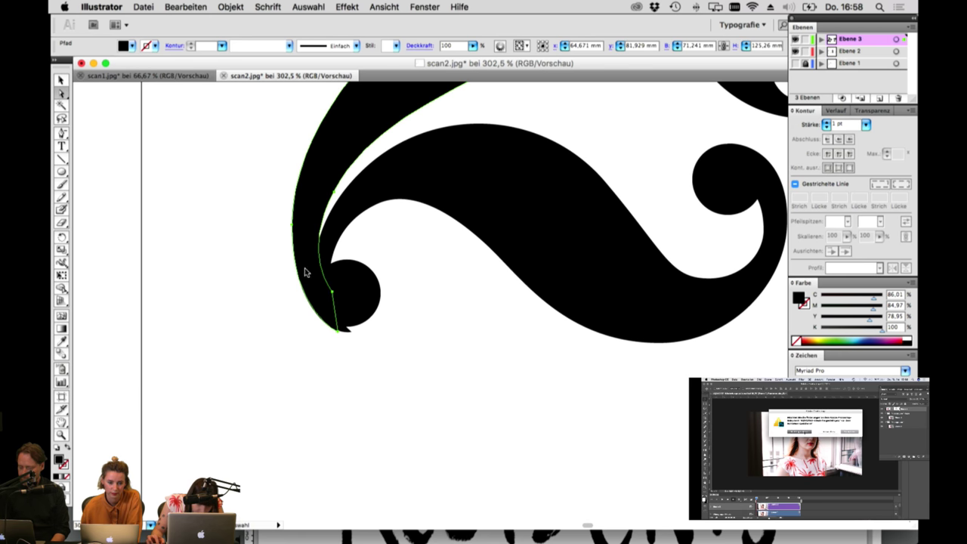
{"action": "left_click", "coordinate": [340, 333]}
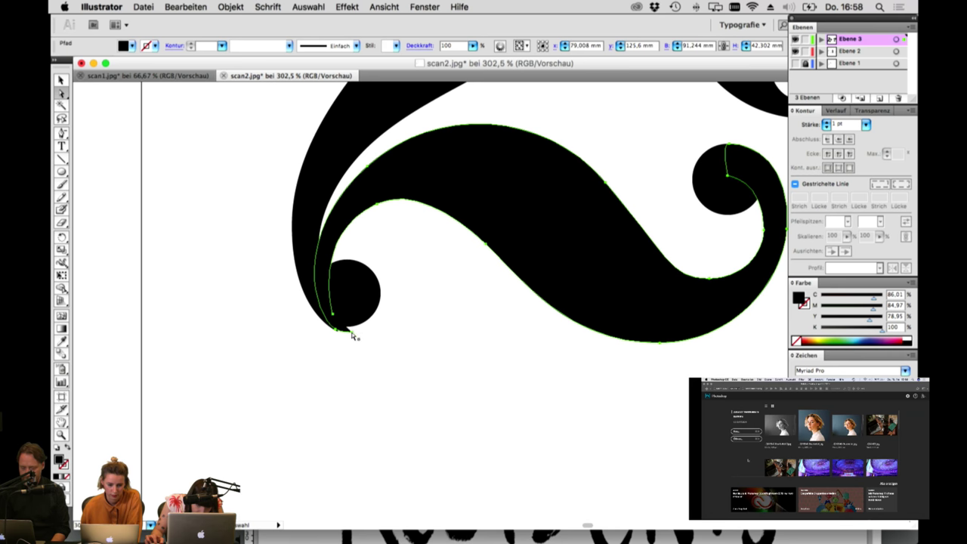
{"action": "left_click", "coordinate": [349, 332]}
{"action": "key", "text": "super+z"}
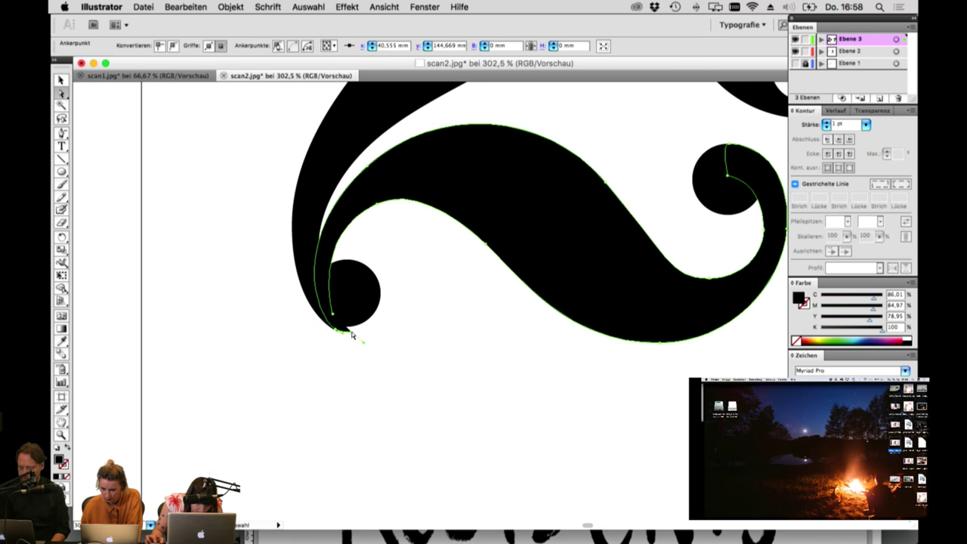
{"action": "left_click_drag", "start_coordinate": [349, 330], "coordinate": [339, 307]}
{"action": "left_click", "coordinate": [337, 324]}
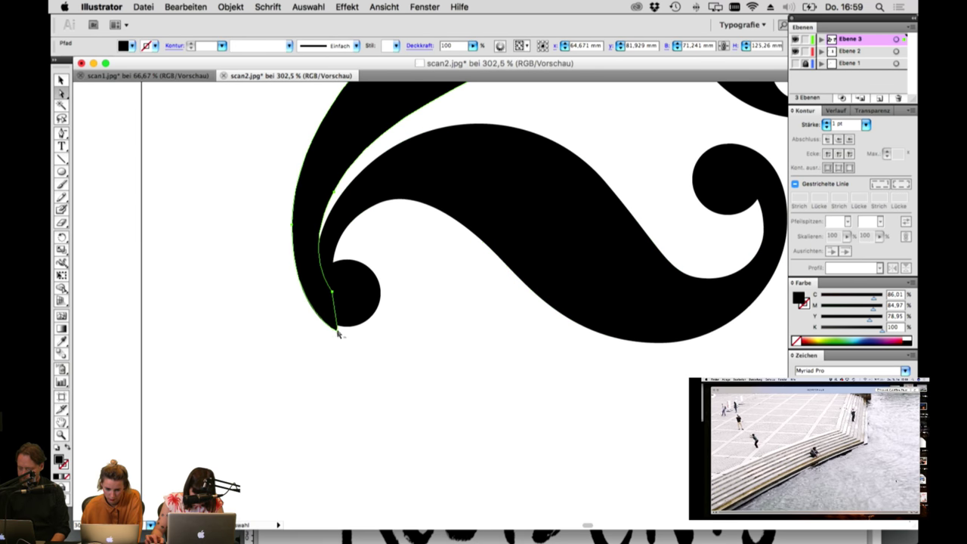
{"action": "left_click", "coordinate": [338, 325]}
{"action": "left_click", "coordinate": [342, 337]}
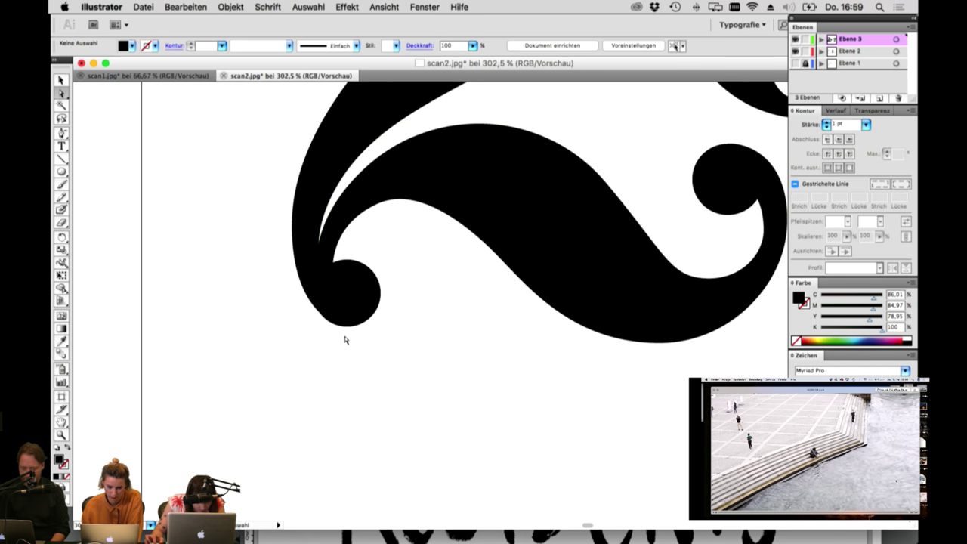
Step: Shift the lower-left ball slightly up and right, and adjust the outer stroke's end anchor and curve handle to flow into it
{"action": "left_click", "coordinate": [61, 436]}
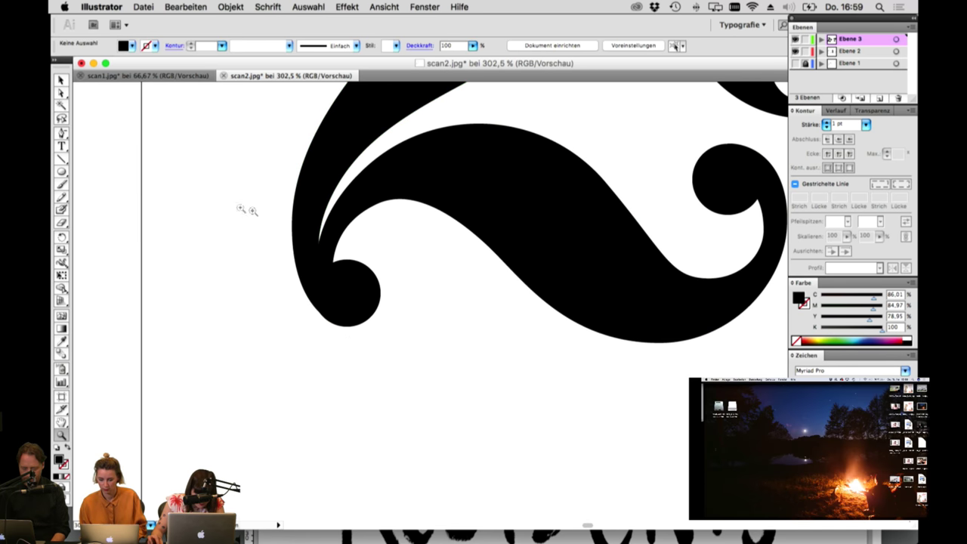
{"action": "left_click_drag", "start_coordinate": [240, 209], "coordinate": [435, 499]}
{"action": "left_click", "coordinate": [61, 94]}
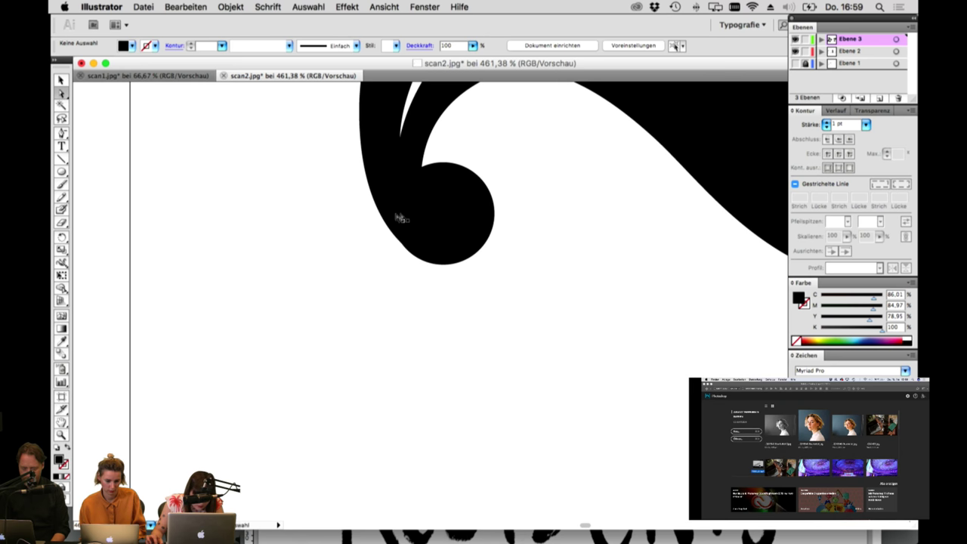
{"action": "left_click", "coordinate": [487, 218]}
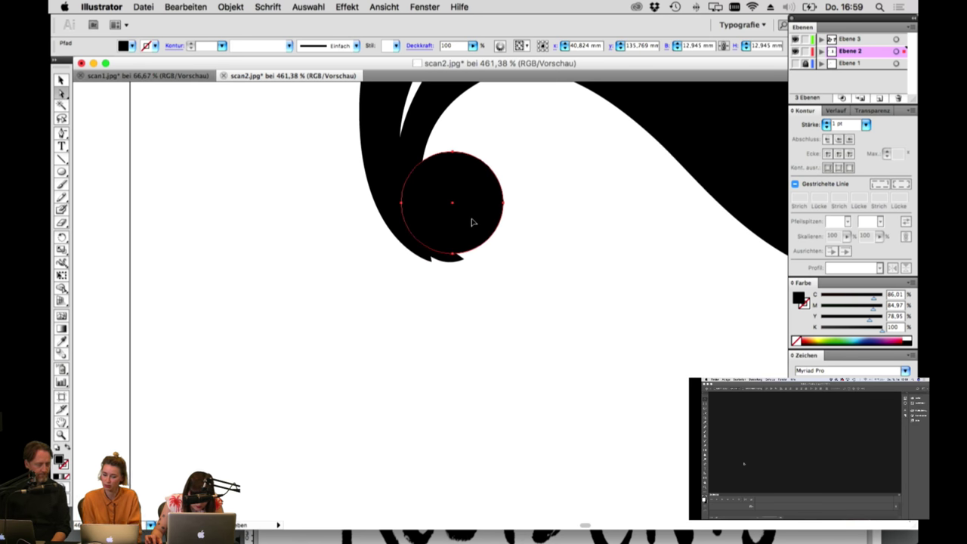
{"action": "left_click", "coordinate": [432, 256]}
{"action": "left_click", "coordinate": [438, 258]}
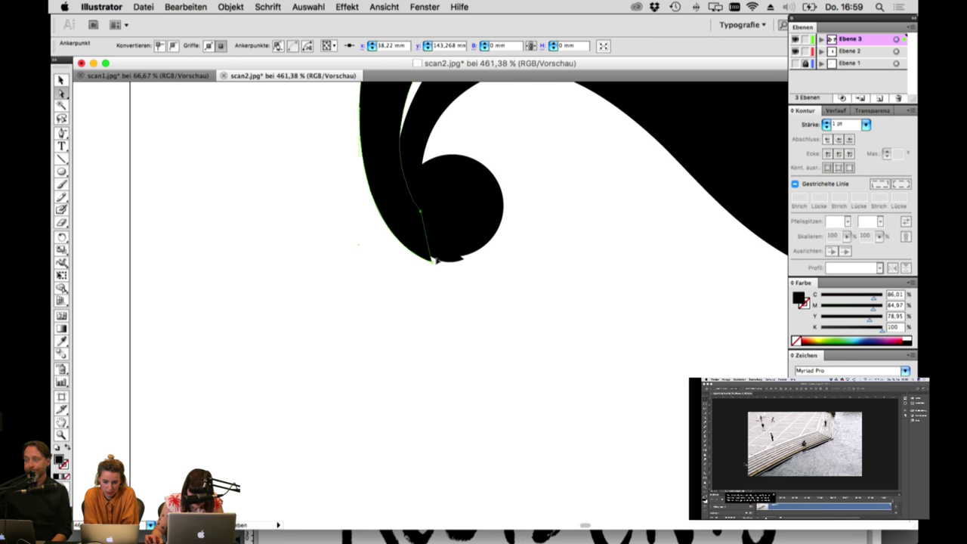
{"action": "left_click_drag", "start_coordinate": [439, 256], "coordinate": [439, 255]}
{"action": "left_click_drag", "start_coordinate": [359, 248], "coordinate": [364, 239]}
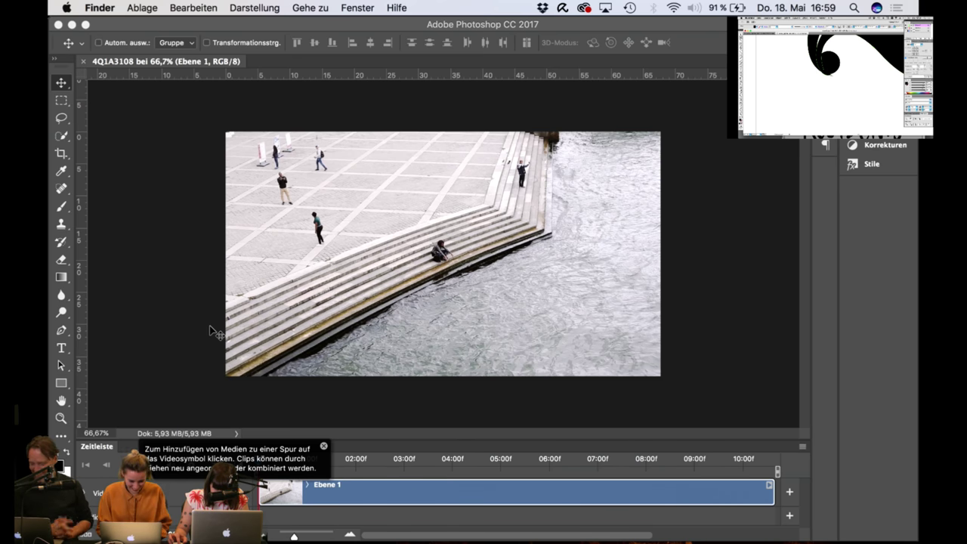
Step: In Photoshop's 4Q1A3108 timeline, locate the man's jump shortly before 06:00f and trim the start of Ebene 1 to that moment
{"action": "left_click", "coordinate": [325, 447]}
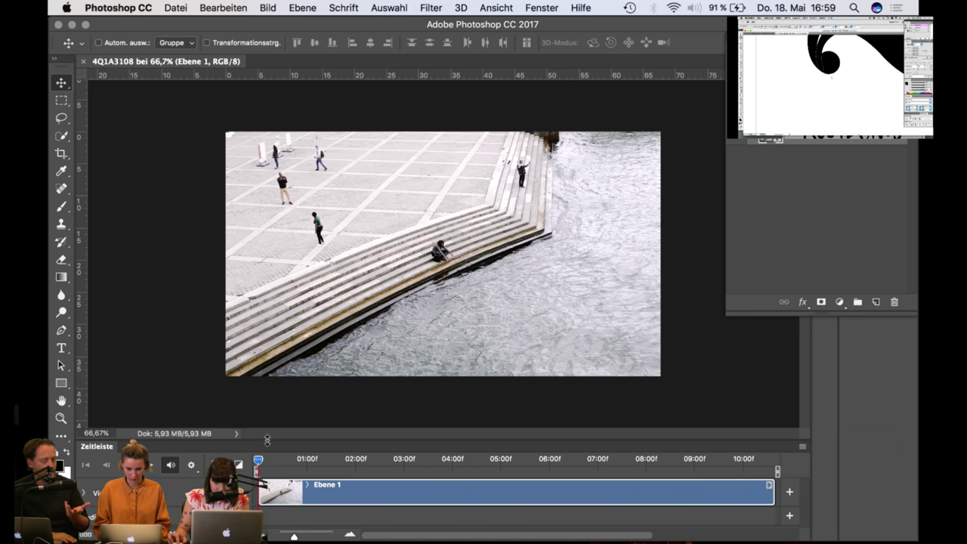
{"action": "left_click_drag", "start_coordinate": [264, 433], "coordinate": [259, 401]}
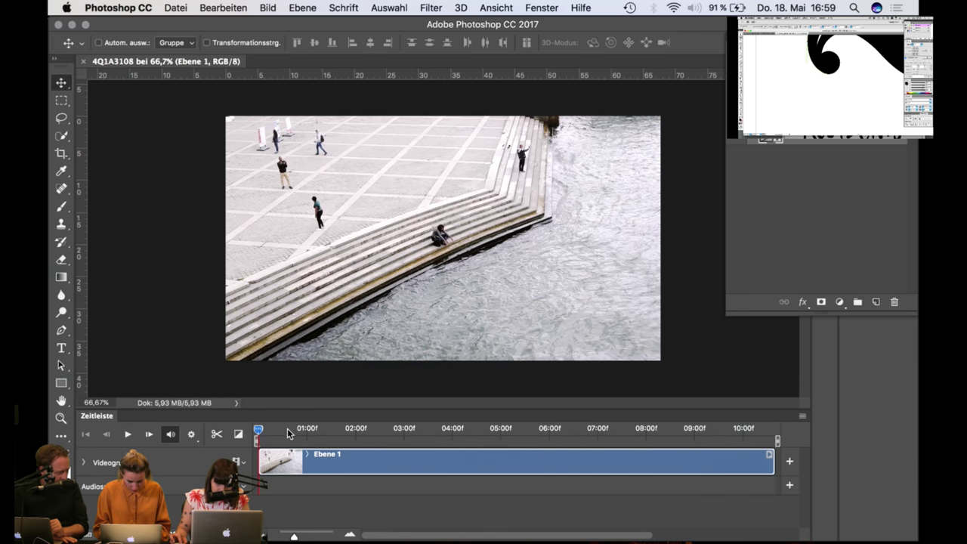
{"action": "left_click", "coordinate": [335, 429]}
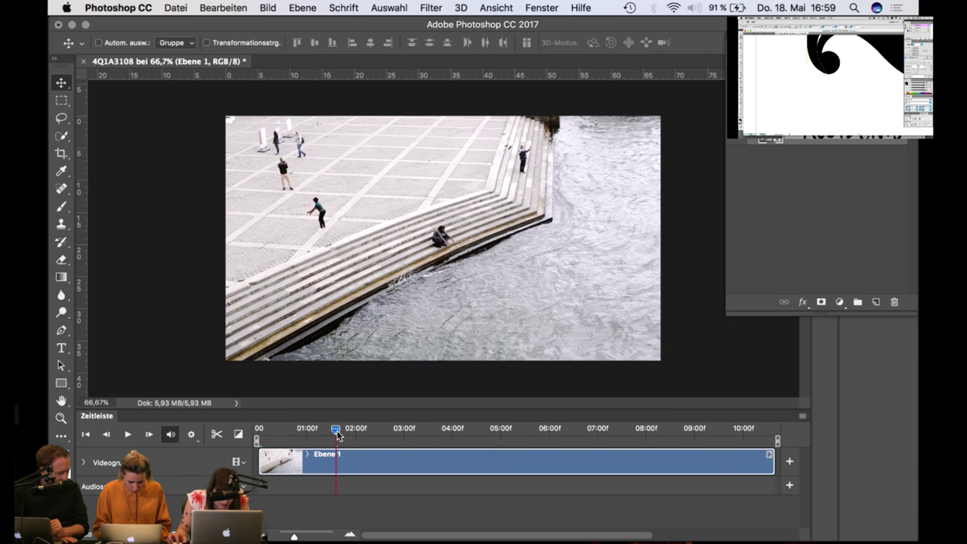
{"action": "left_click_drag", "start_coordinate": [338, 435], "coordinate": [537, 449]}
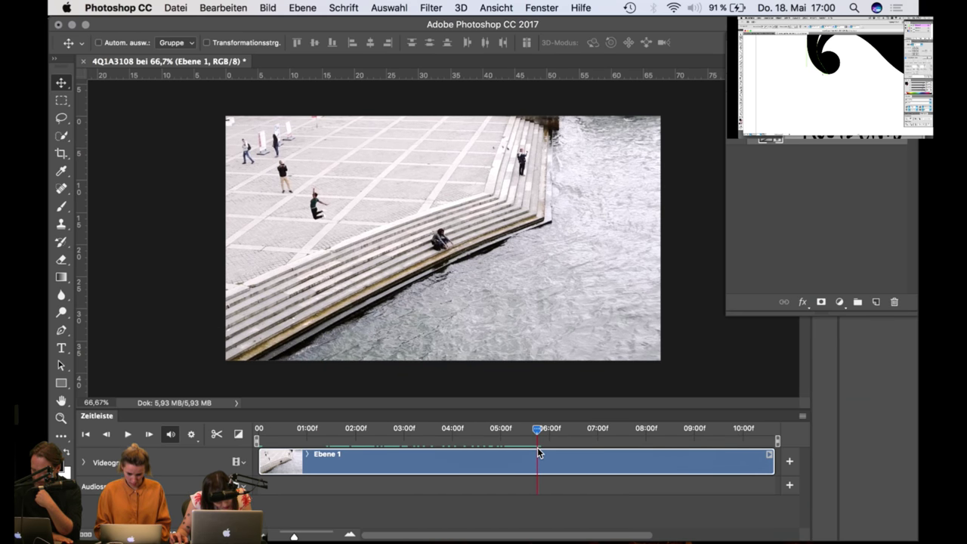
{"action": "left_click_drag", "start_coordinate": [259, 451], "coordinate": [533, 457]}
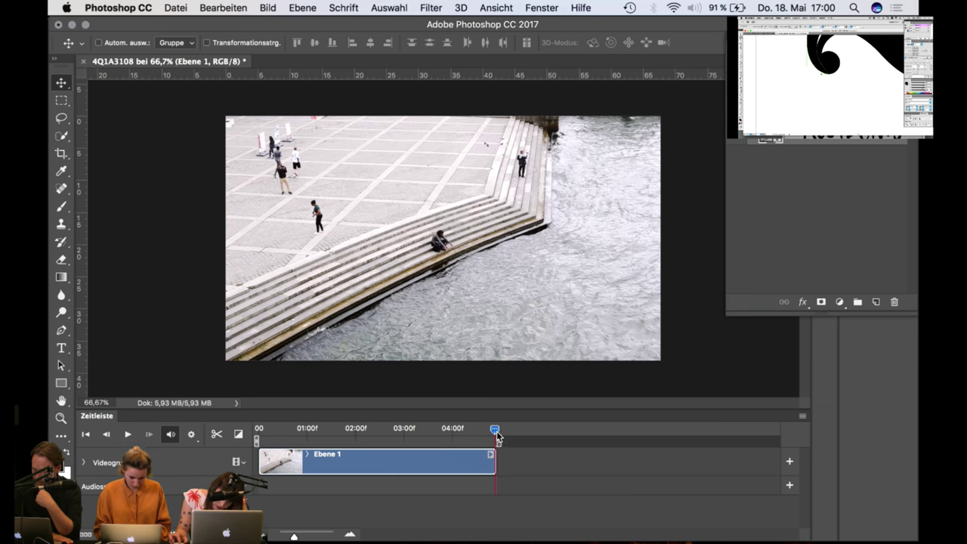
{"action": "left_click_drag", "start_coordinate": [496, 431], "coordinate": [248, 436]}
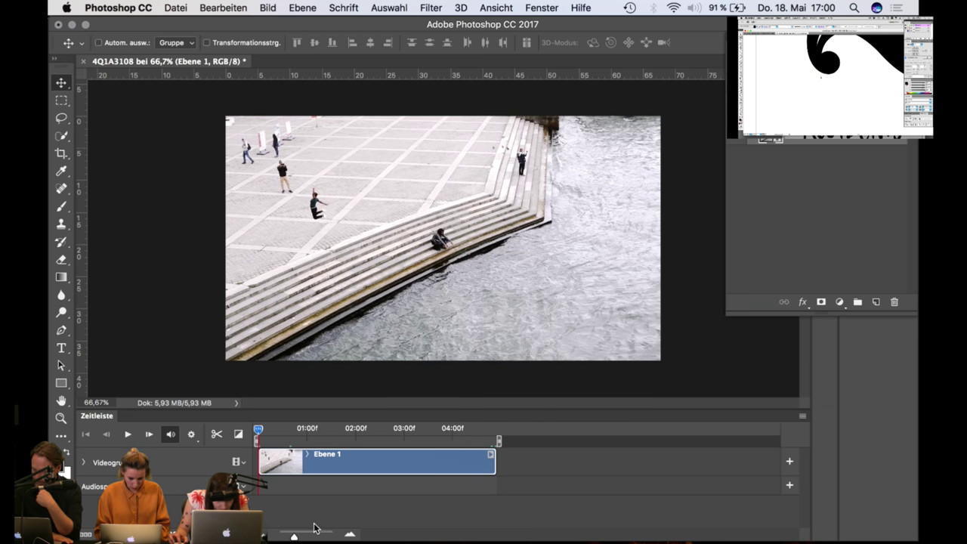
Step: Trim the end of the Ebene 1 clip to about 1.4 seconds and return the playhead to the start
{"action": "left_click_drag", "start_coordinate": [294, 537], "coordinate": [301, 536]}
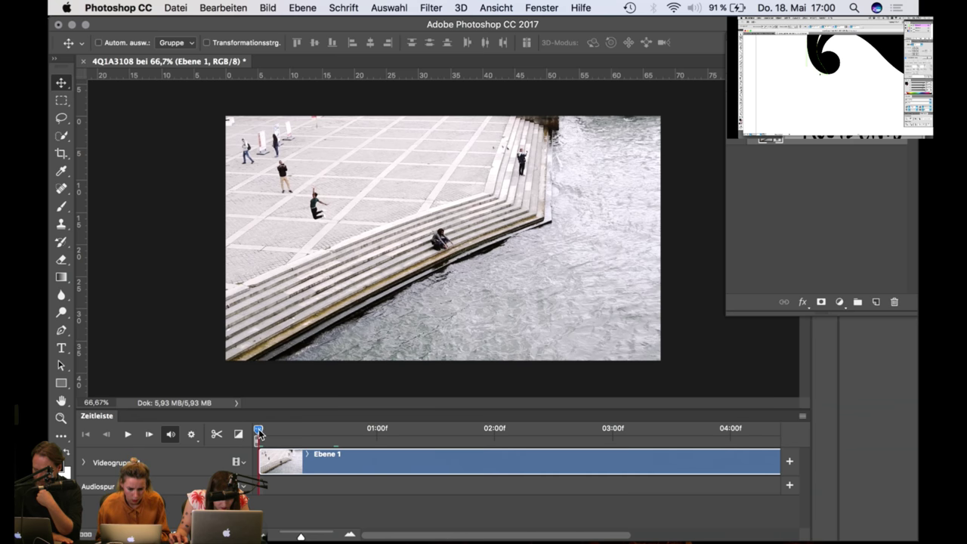
{"action": "left_click_drag", "start_coordinate": [259, 432], "coordinate": [236, 456]}
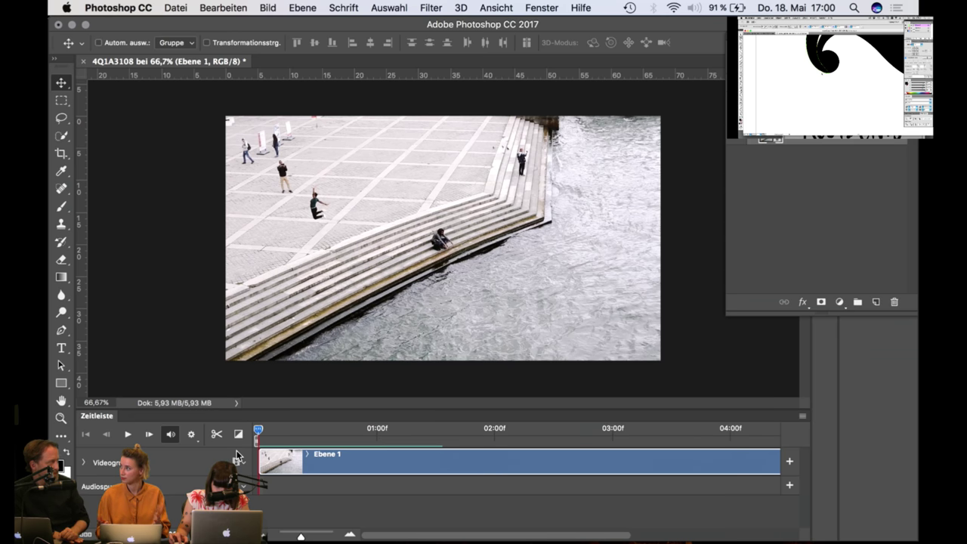
{"action": "left_click", "coordinate": [284, 499]}
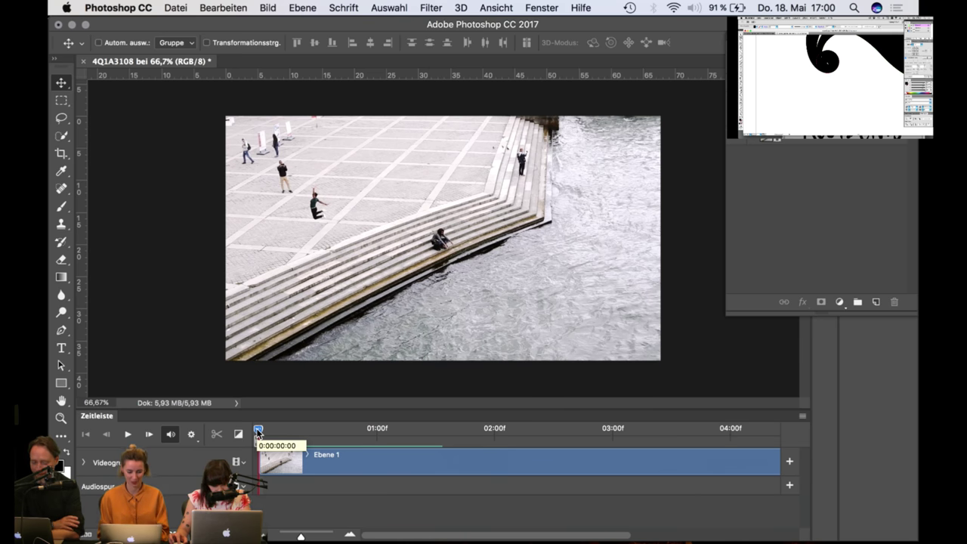
{"action": "left_click_drag", "start_coordinate": [258, 432], "coordinate": [426, 445]}
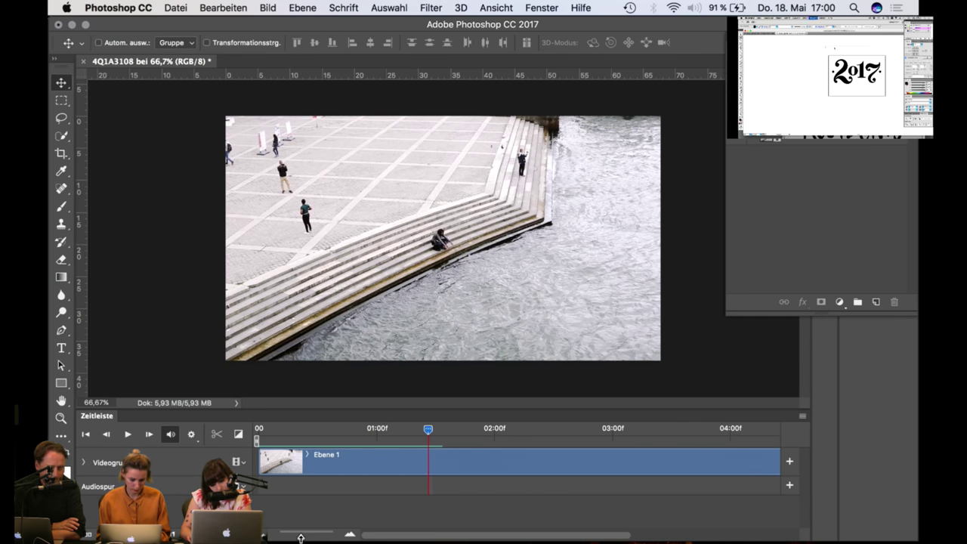
{"action": "left_click_drag", "start_coordinate": [300, 538], "coordinate": [295, 537]}
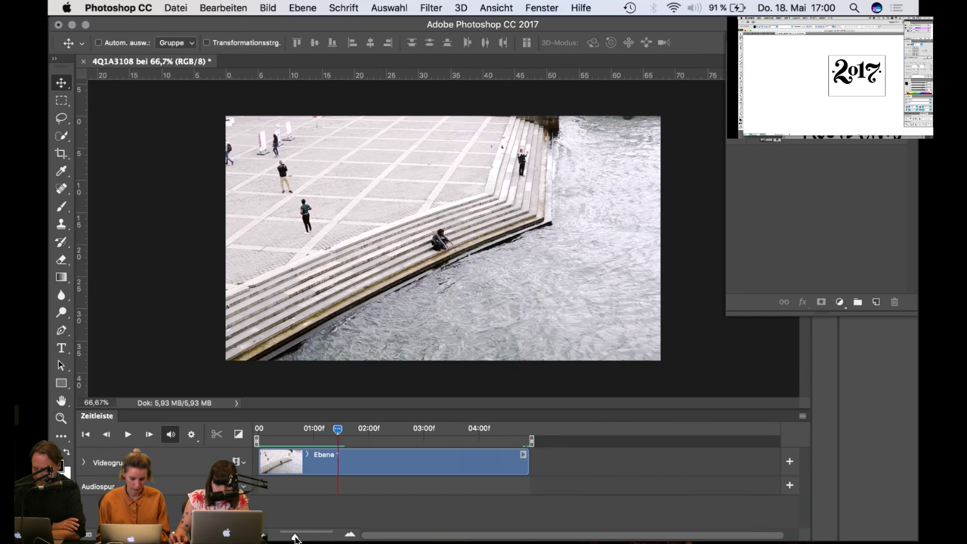
{"action": "left_click", "coordinate": [486, 472]}
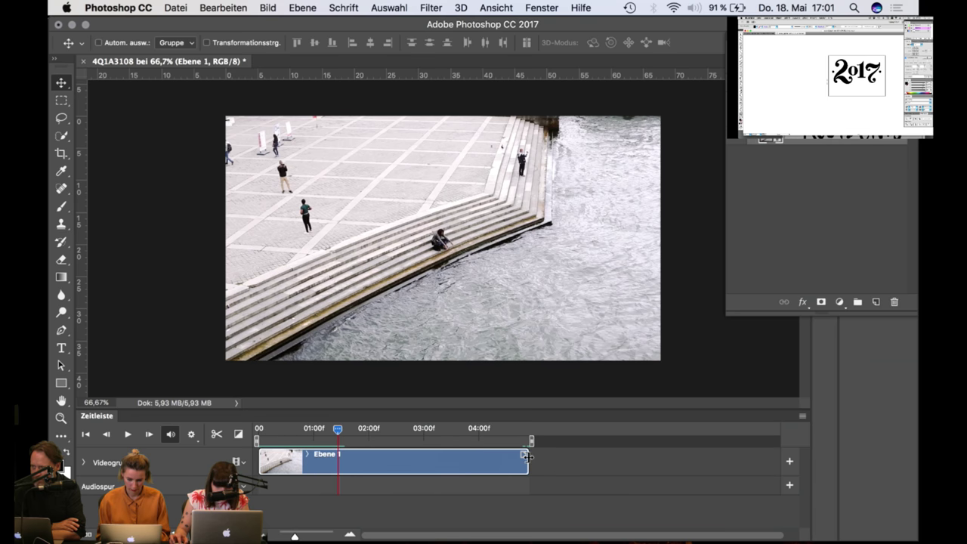
{"action": "left_click_drag", "start_coordinate": [527, 461], "coordinate": [339, 467]}
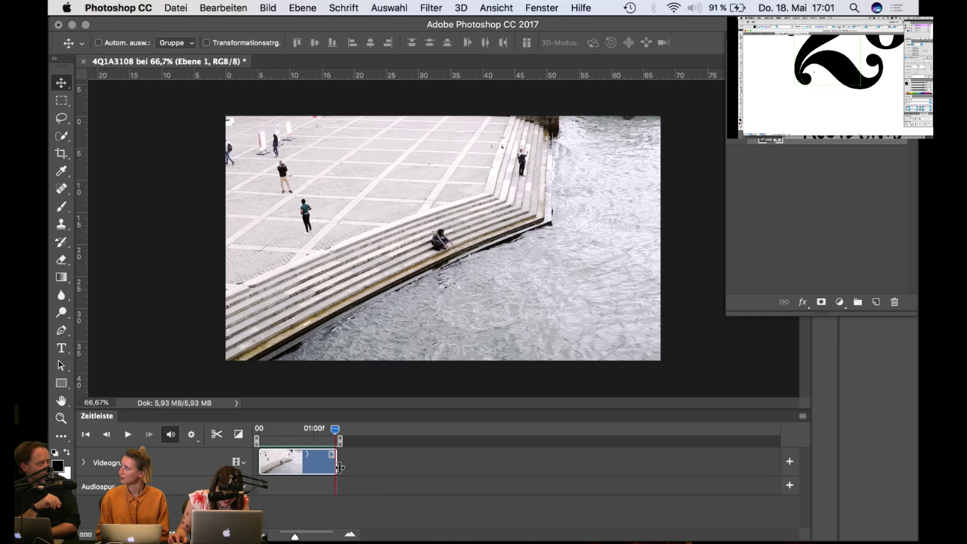
{"action": "left_click", "coordinate": [359, 513]}
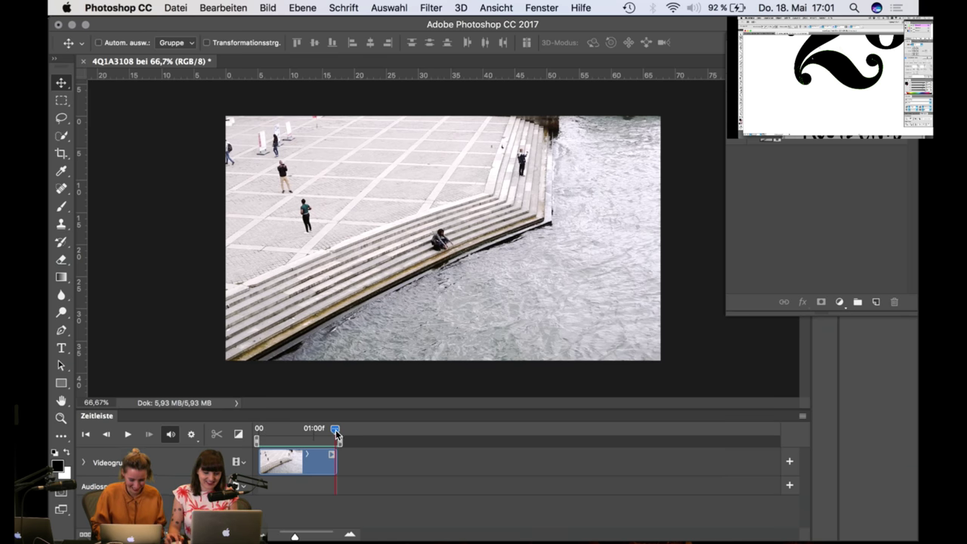
{"action": "left_click_drag", "start_coordinate": [335, 430], "coordinate": [248, 434]}
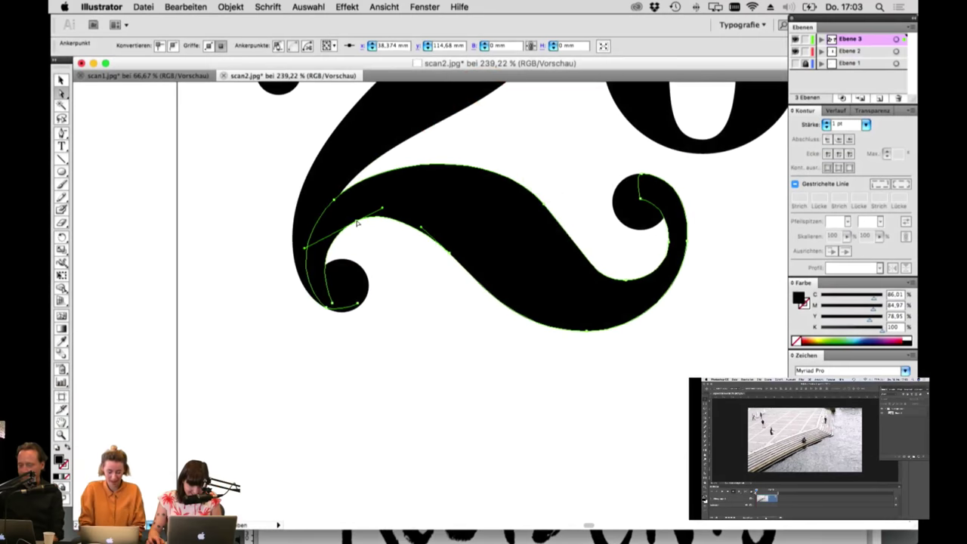
Step: Shift the swash's inner-curve anchor left and pull a curve handle out of its end anchor hidden in the lower-left ball
{"action": "left_click_drag", "start_coordinate": [357, 223], "coordinate": [346, 220]}
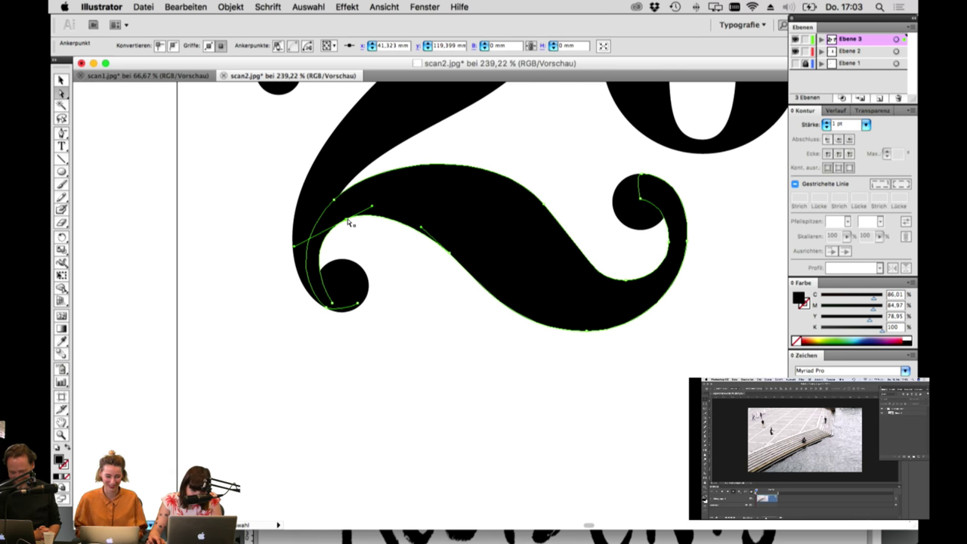
{"action": "left_click", "coordinate": [352, 268]}
{"action": "left_click", "coordinate": [331, 305]}
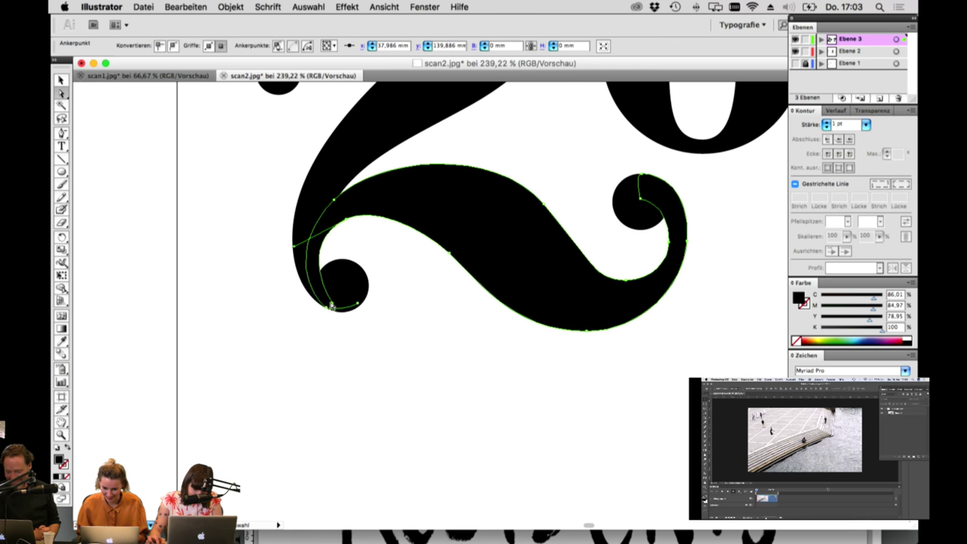
{"action": "left_click_drag", "start_coordinate": [61, 133], "coordinate": [113, 162]}
{"action": "left_click", "coordinate": [320, 302]}
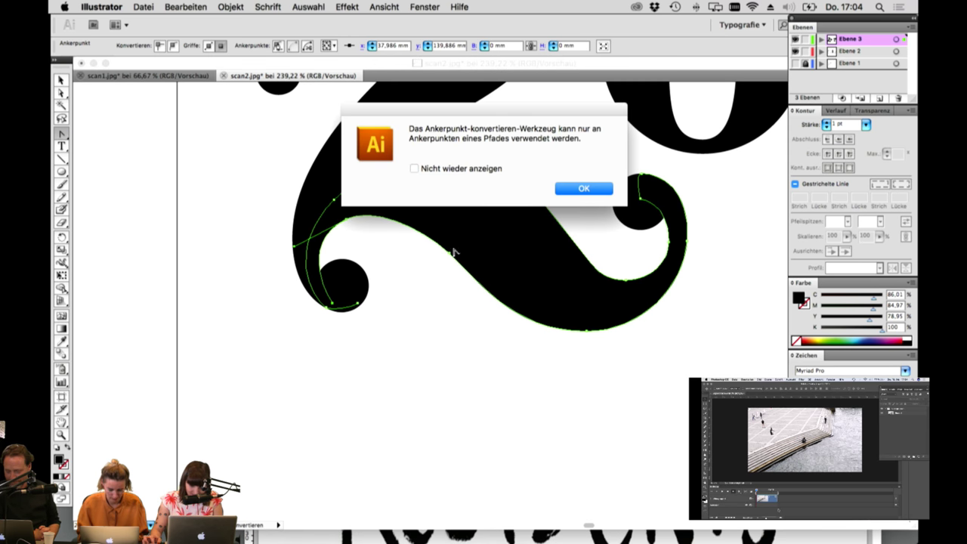
{"action": "left_click", "coordinate": [583, 188]}
{"action": "left_click_drag", "start_coordinate": [330, 305], "coordinate": [342, 307]}
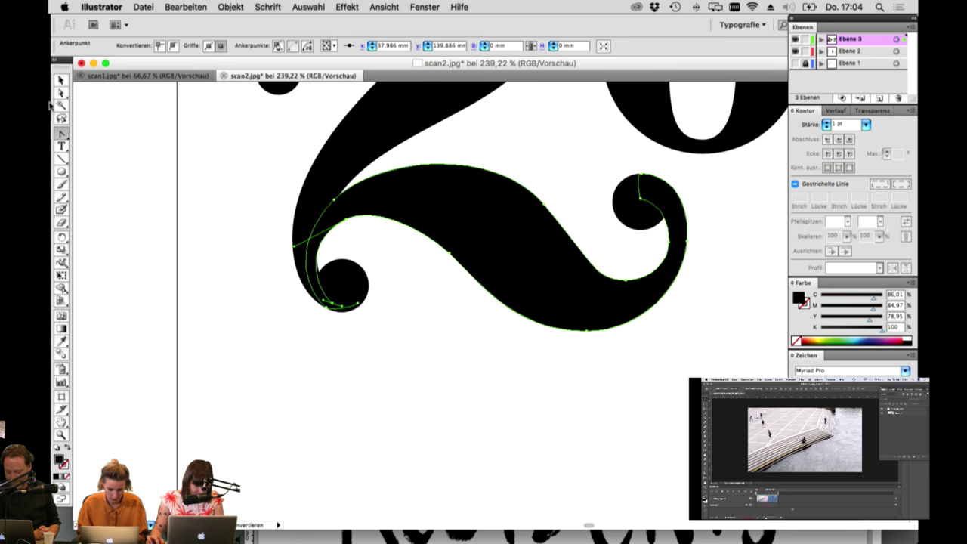
Step: Nudge the anchor on the inner edge of the 2's diagonal stroke slightly left, near its junction with the swash
{"action": "left_click", "coordinate": [61, 92]}
{"action": "left_click", "coordinate": [196, 268]}
{"action": "left_click", "coordinate": [323, 270]}
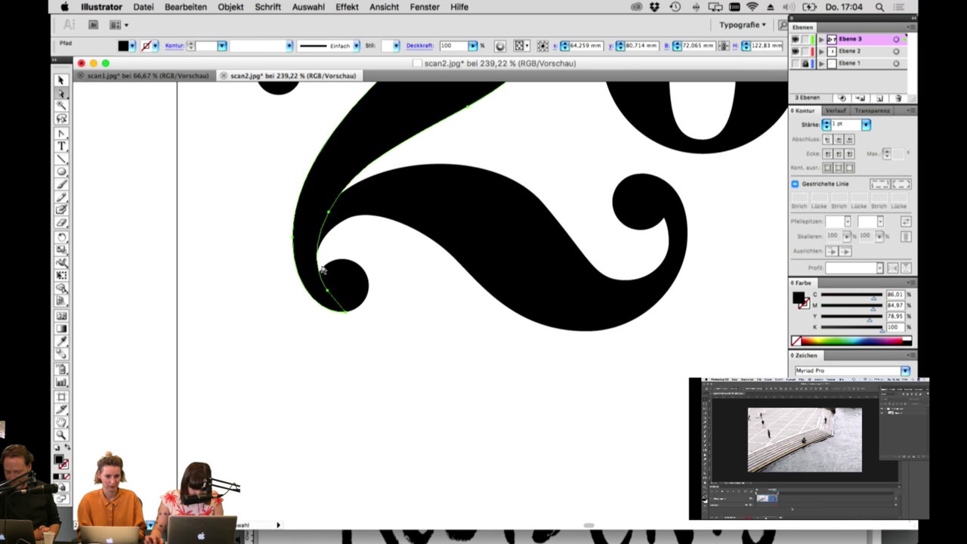
{"action": "left_click", "coordinate": [329, 215]}
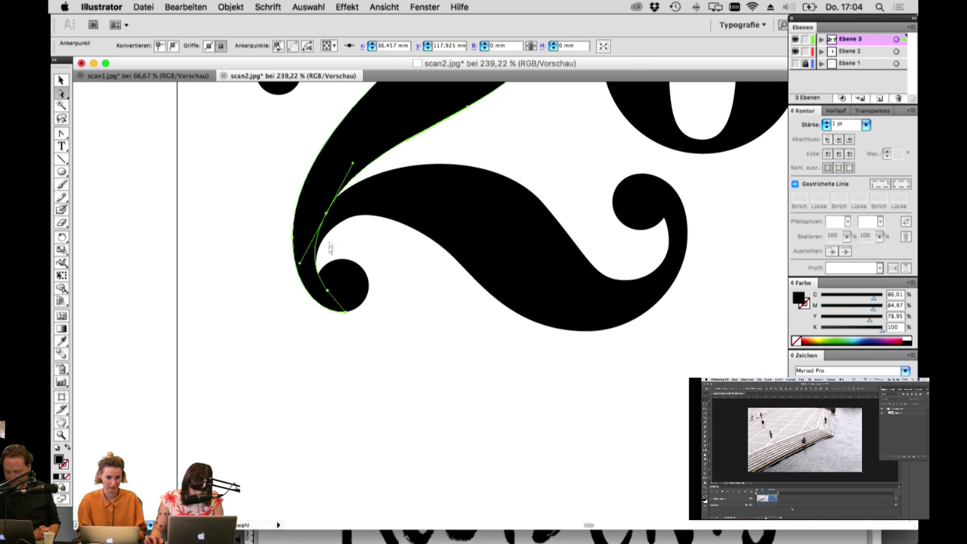
Step: Move the swash's inner-curve anchor slightly down and right, and shorten its lower curve handle to refine the curve beside the ball
{"action": "left_click", "coordinate": [355, 220]}
{"action": "left_click", "coordinate": [347, 221]}
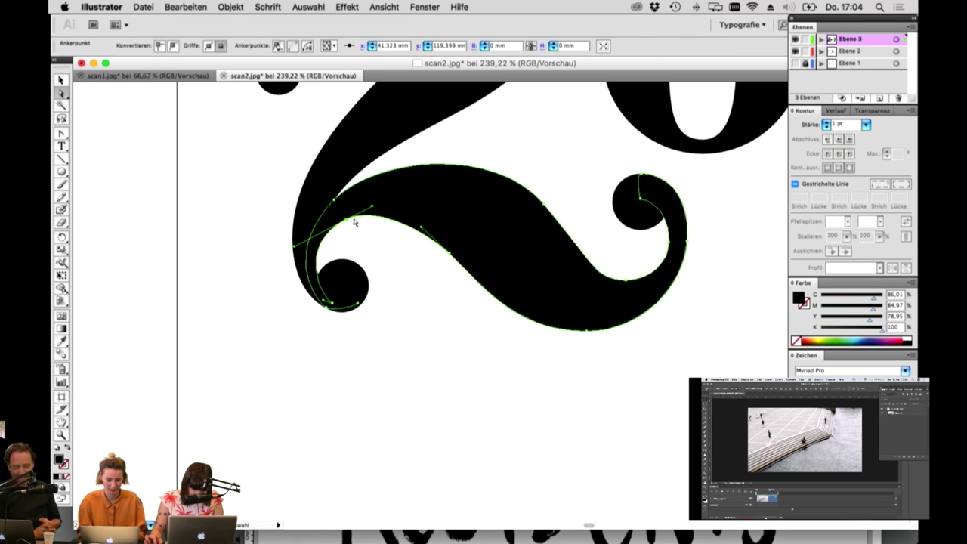
{"action": "left_click_drag", "start_coordinate": [346, 220], "coordinate": [348, 223]}
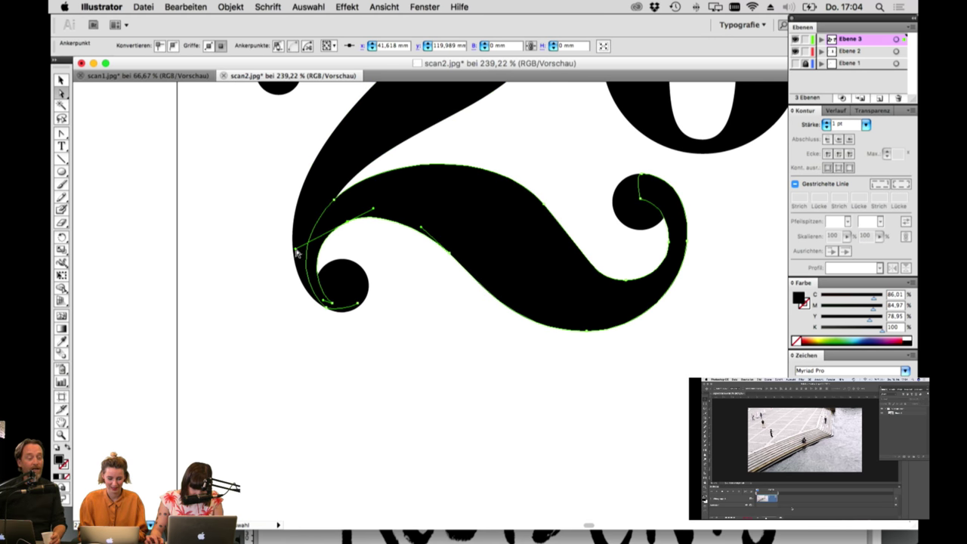
{"action": "left_click_drag", "start_coordinate": [296, 249], "coordinate": [300, 247]}
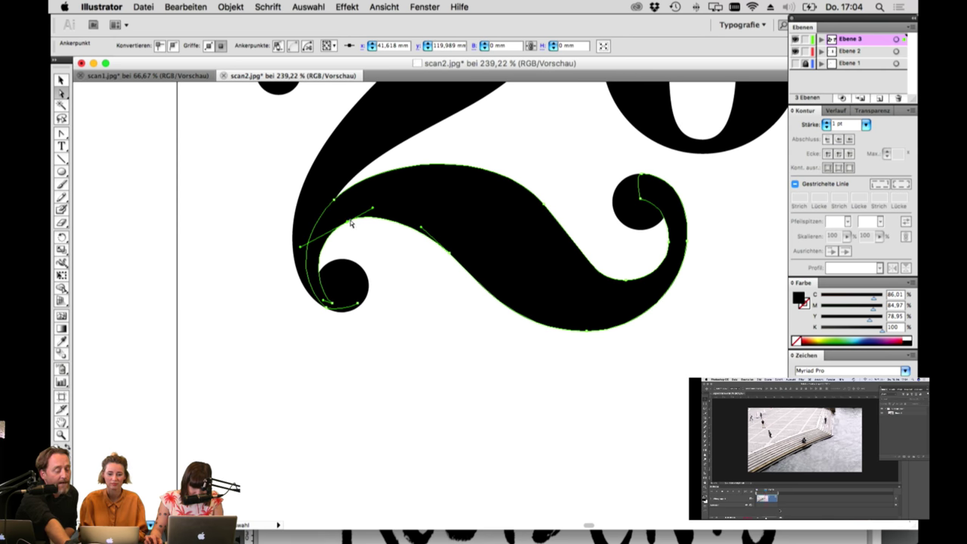
{"action": "left_click", "coordinate": [379, 241]}
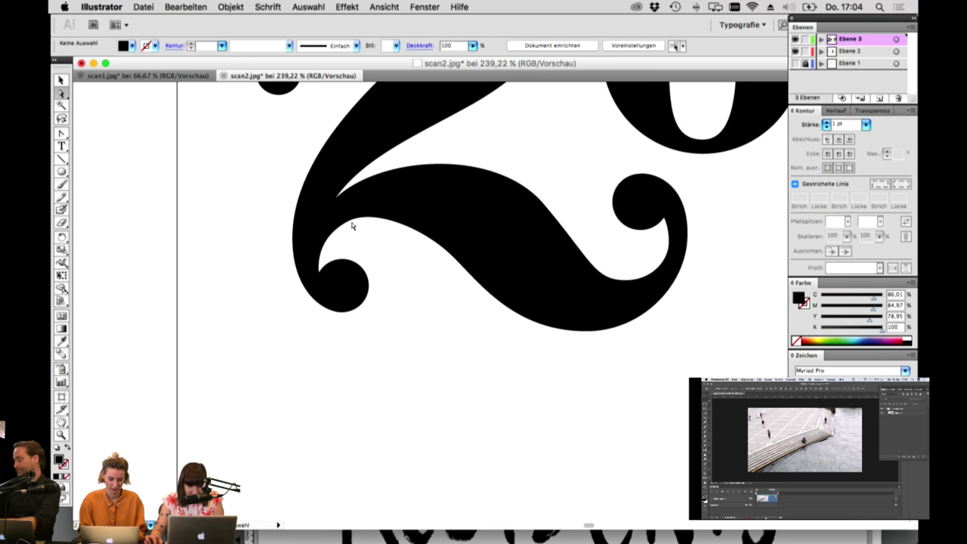
Step: Raise the swash's upper anchor at the diagonal stroke slightly and lengthen its upper curve handle to make the top arc fuller
{"action": "left_click", "coordinate": [347, 221]}
{"action": "left_click_drag", "start_coordinate": [347, 221], "coordinate": [382, 149]}
{"action": "left_click", "coordinate": [331, 190]}
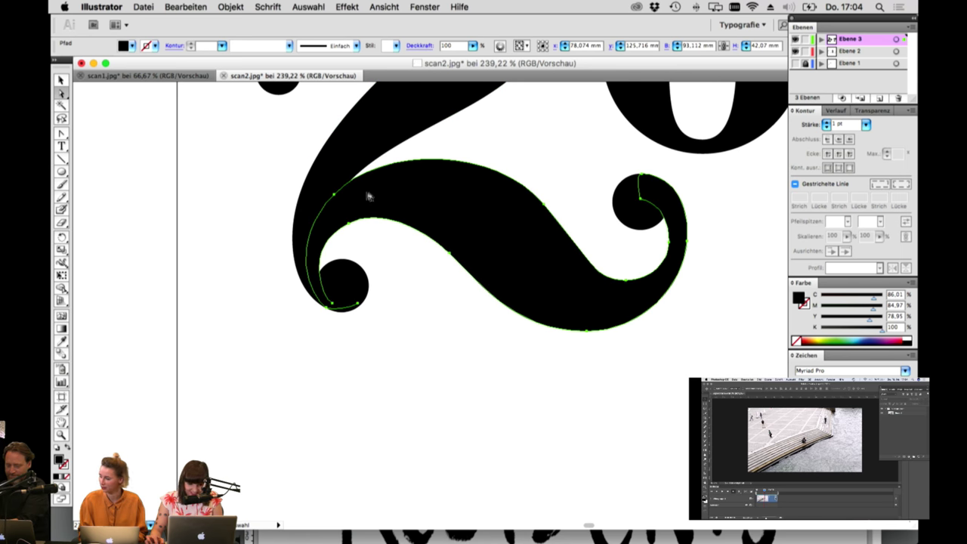
{"action": "left_click", "coordinate": [335, 197]}
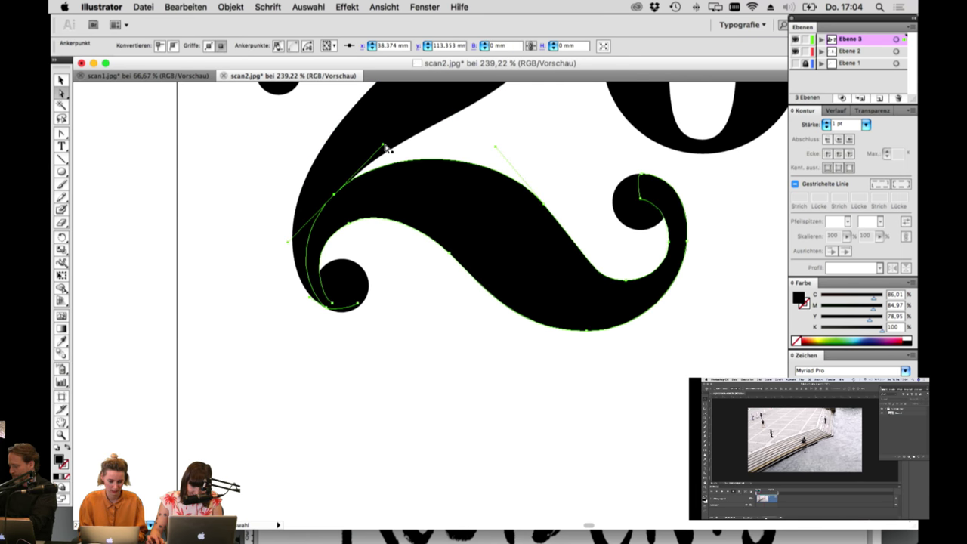
{"action": "left_click_drag", "start_coordinate": [386, 144], "coordinate": [388, 145]}
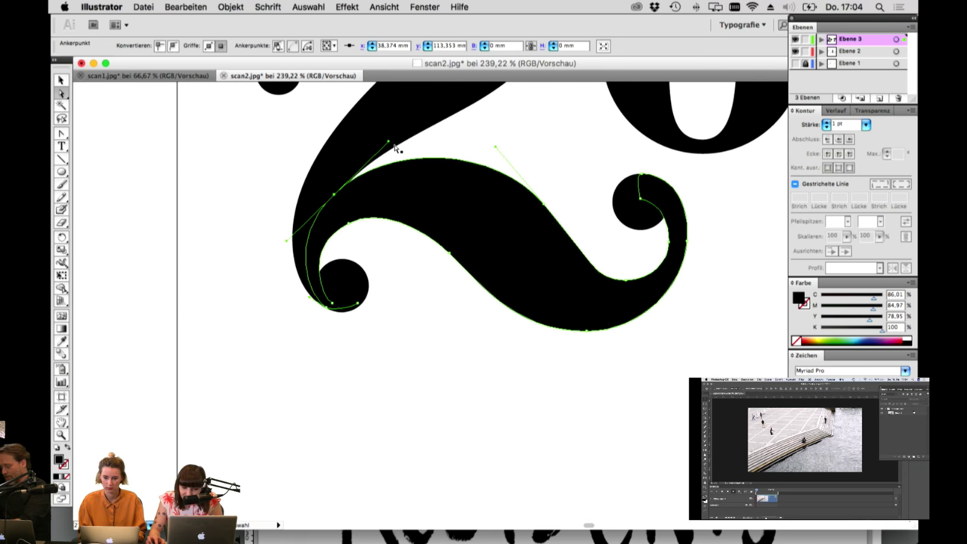
{"action": "scroll", "coordinate": [418, 145], "scroll_direction": "right", "scroll_amount": 1}
{"action": "scroll", "coordinate": [419, 148], "scroll_direction": "right", "scroll_amount": 5}
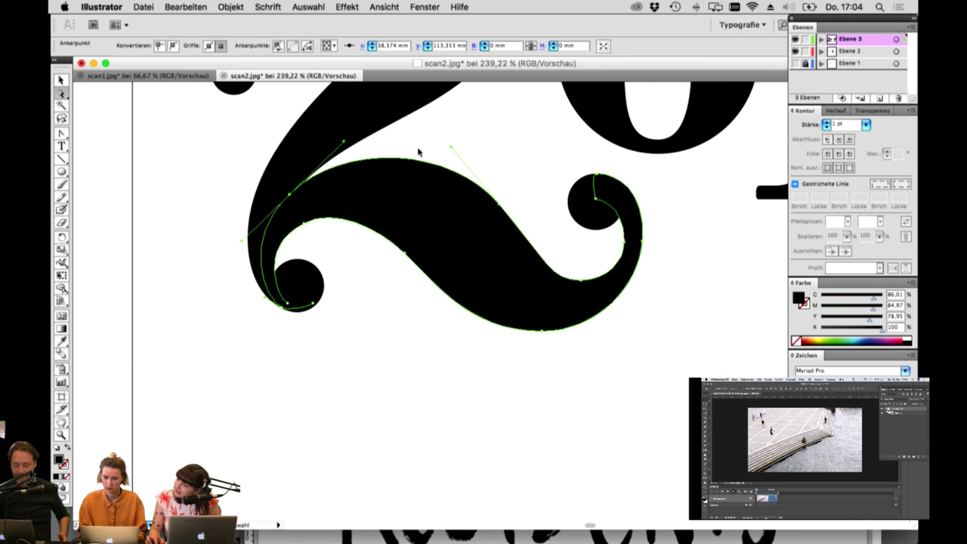
{"action": "left_click", "coordinate": [426, 144]}
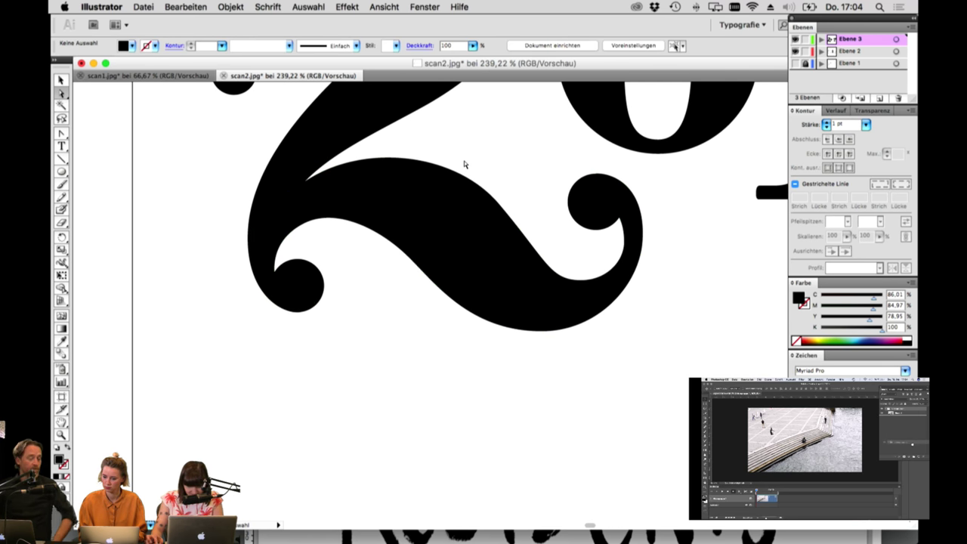
Step: Move the inner anchor of the swash's right hook slightly up and right, and shift its end anchor left inside the ball
{"action": "left_click", "coordinate": [621, 219]}
{"action": "left_click", "coordinate": [626, 245]}
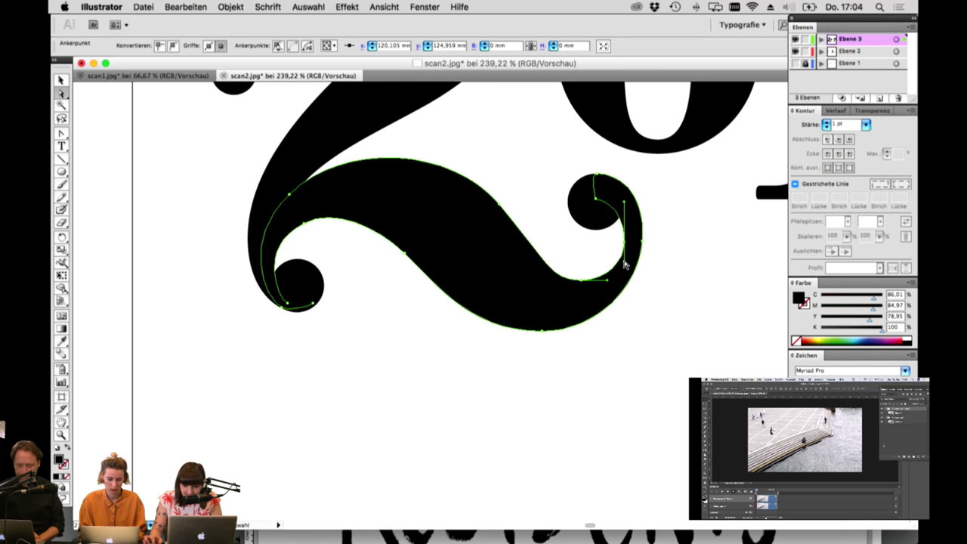
{"action": "left_click_drag", "start_coordinate": [624, 262], "coordinate": [626, 241]}
{"action": "left_click", "coordinate": [610, 248]}
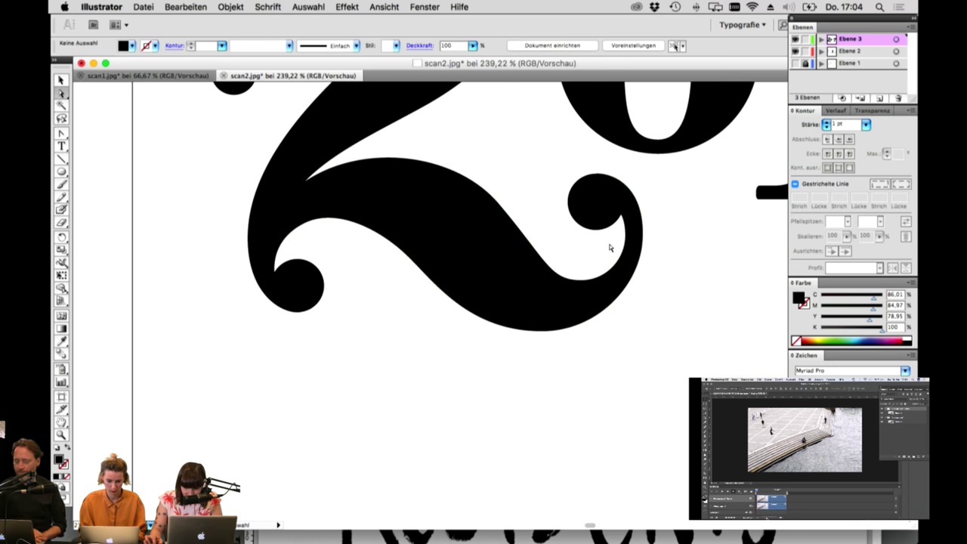
{"action": "left_click", "coordinate": [627, 240]}
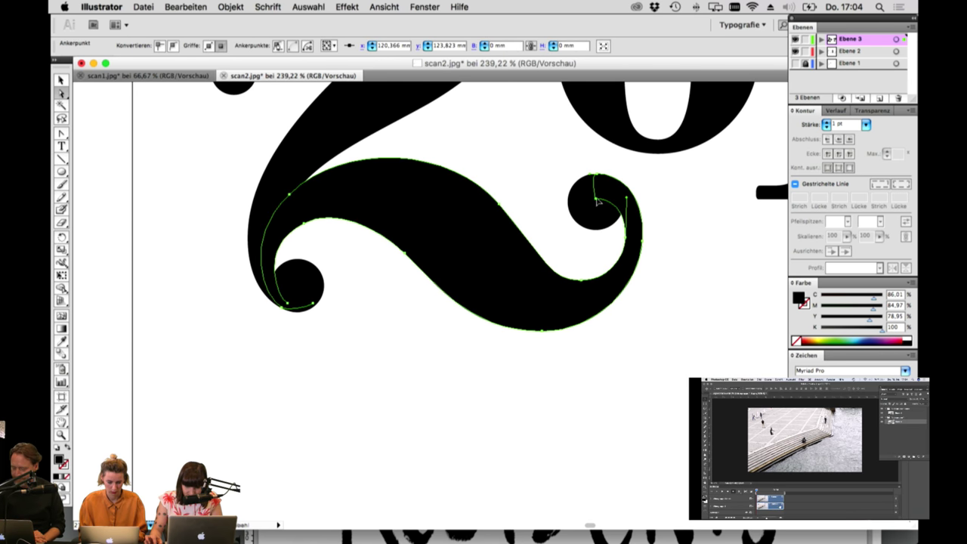
{"action": "left_click_drag", "start_coordinate": [596, 204], "coordinate": [590, 207]}
{"action": "left_click", "coordinate": [597, 249]}
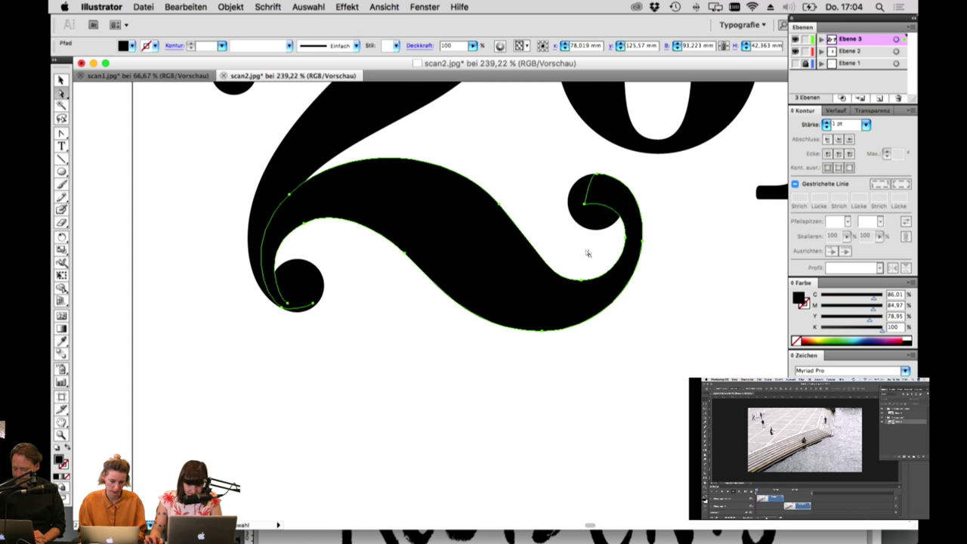
{"action": "left_click", "coordinate": [450, 406]}
{"action": "key", "text": "super+0"}
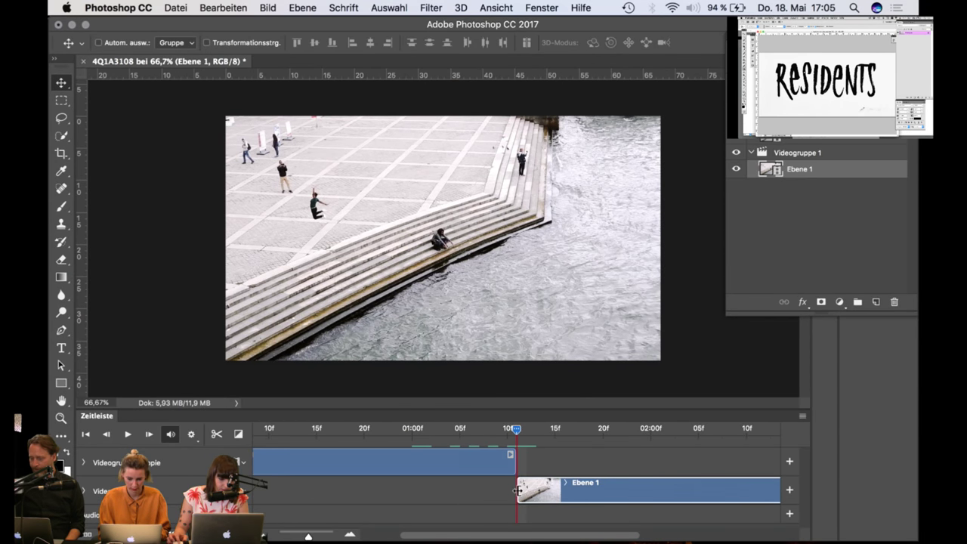
Step: In Photoshop, extend the start of the lower Ebene 1 clip back to about 15f and trim its end to match the upper clip
{"action": "left_click_drag", "start_coordinate": [519, 490], "coordinate": [372, 487]}
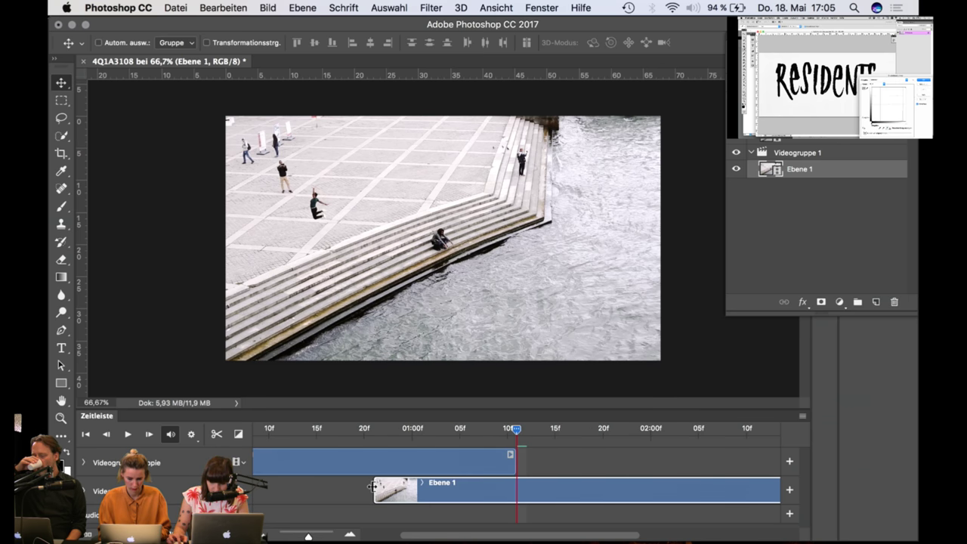
{"action": "left_click_drag", "start_coordinate": [310, 536], "coordinate": [302, 538]}
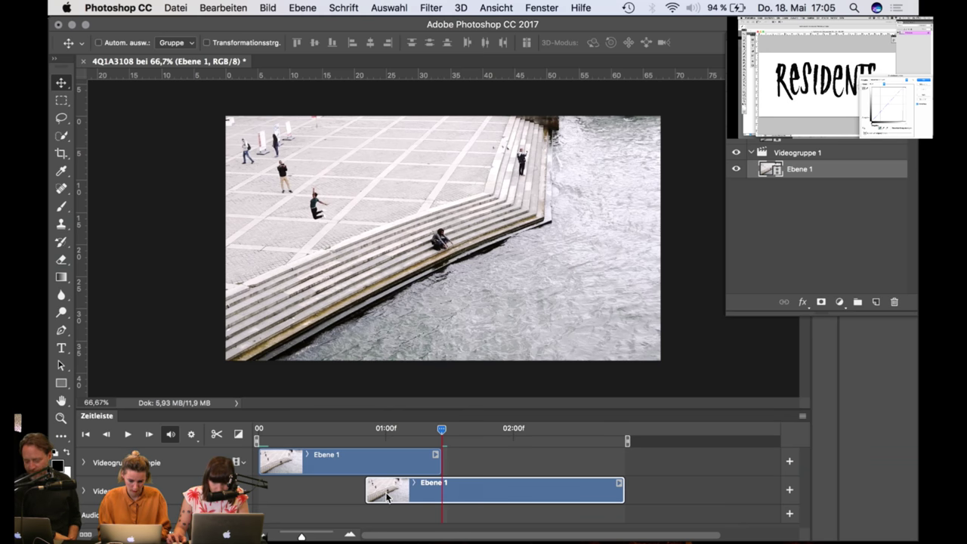
{"action": "left_click_drag", "start_coordinate": [366, 488], "coordinate": [334, 489]}
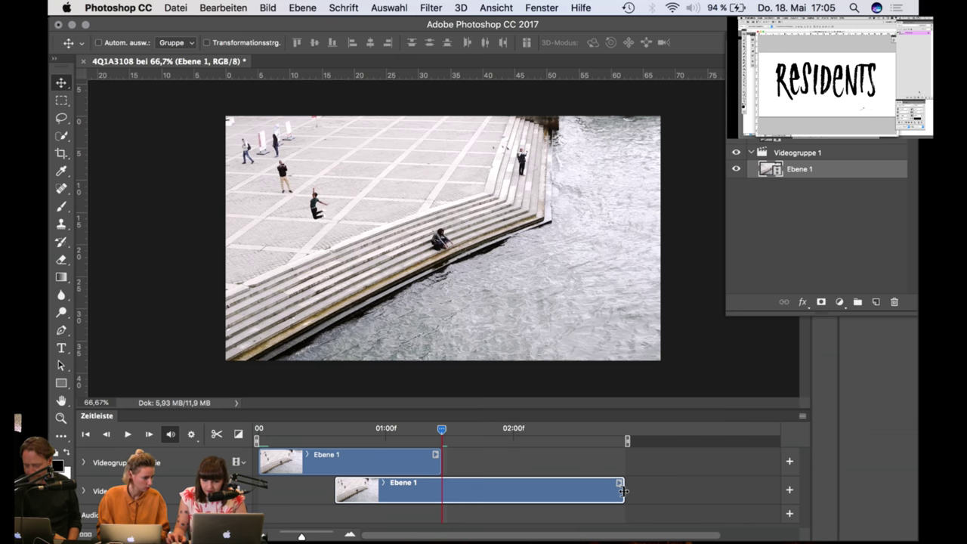
{"action": "left_click_drag", "start_coordinate": [624, 491], "coordinate": [444, 489]}
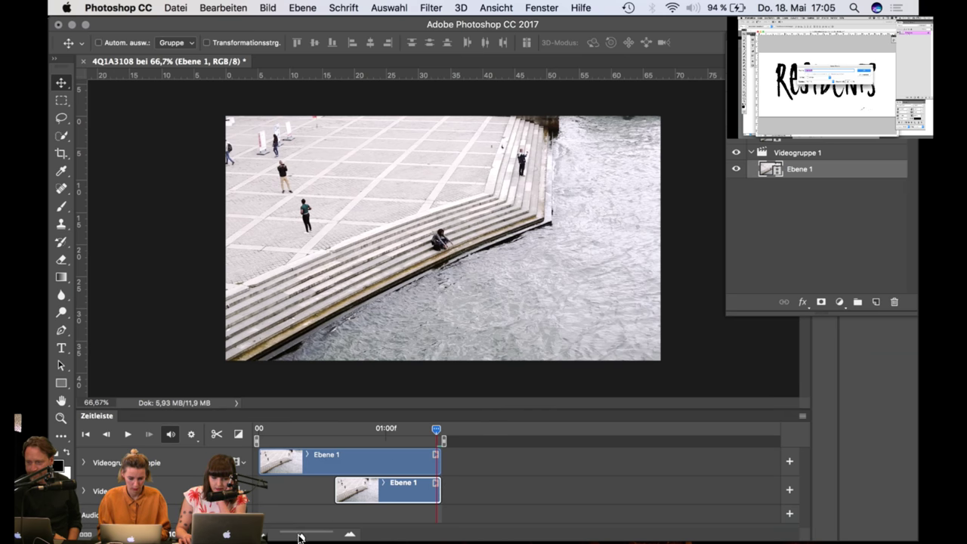
{"action": "left_click_drag", "start_coordinate": [300, 538], "coordinate": [302, 537]}
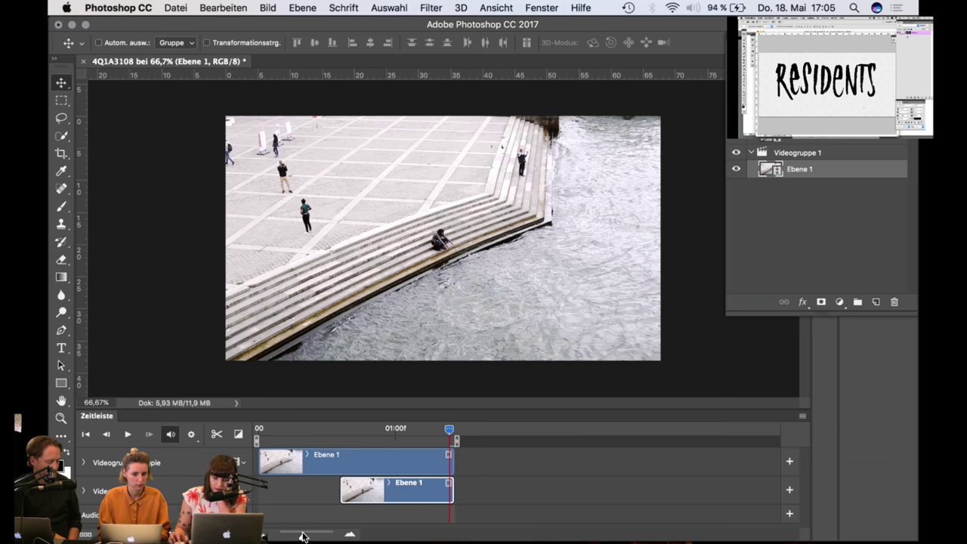
Step: Select the upper Ebene 1 clip and expand the keyframe properties of the Videogruppe 1 Kopie track
{"action": "left_click", "coordinate": [389, 459]}
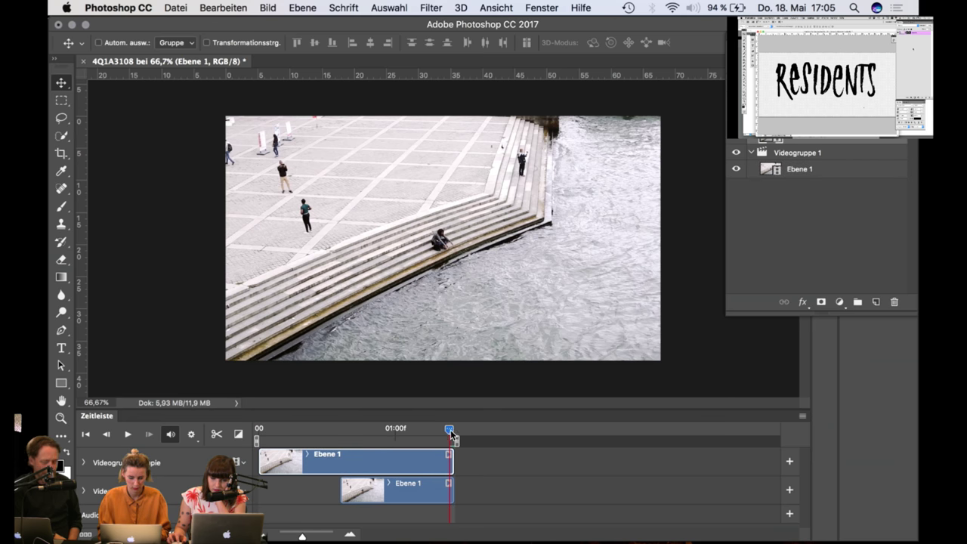
{"action": "mouse_move", "coordinate": [449, 432]}
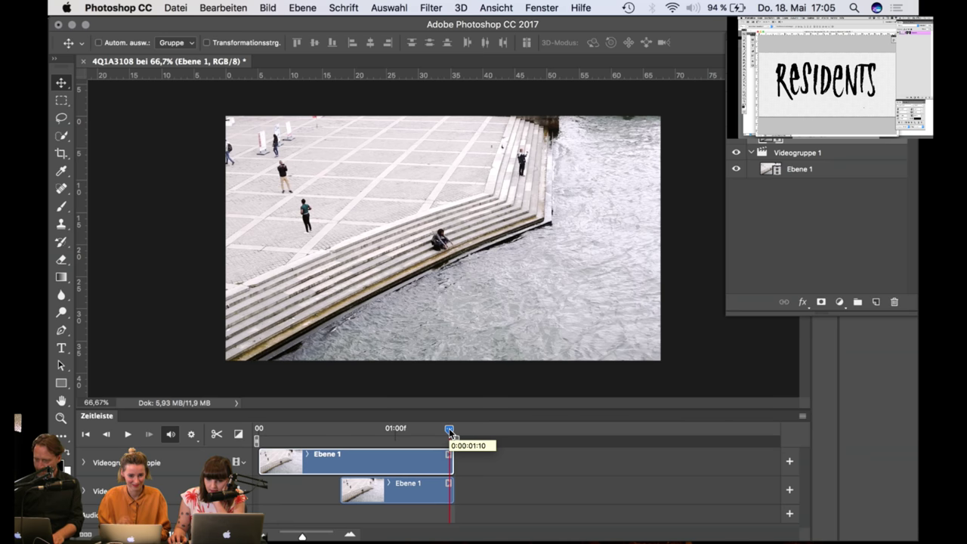
{"action": "left_click", "coordinate": [242, 463]}
{"action": "left_click", "coordinate": [148, 463]}
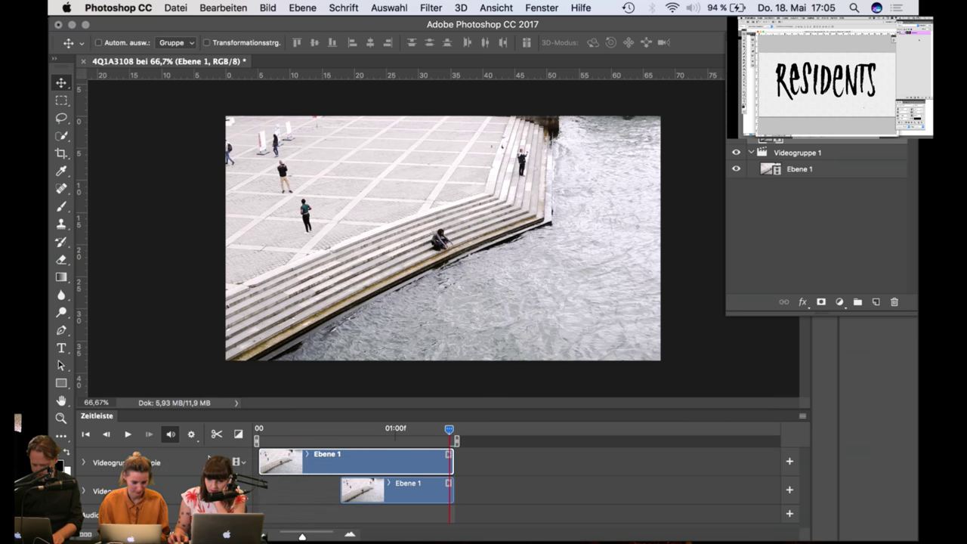
{"action": "left_click", "coordinate": [85, 463]}
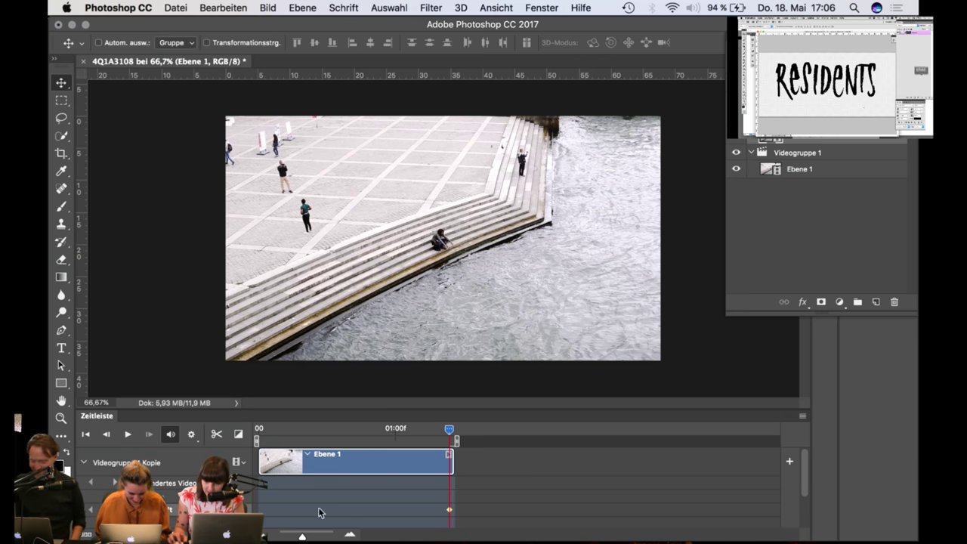
Step: Set an opacity (Deckkraft) keyframe for the upper clip at 15f, where the lower Ebene 1 clip begins
{"action": "left_click_drag", "start_coordinate": [302, 535], "coordinate": [299, 537]}
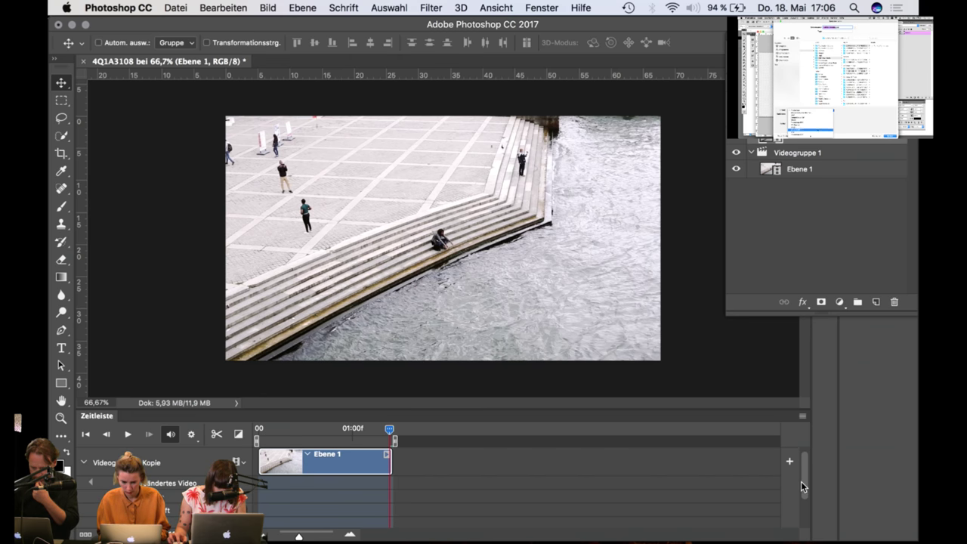
{"action": "left_click_drag", "start_coordinate": [801, 481], "coordinate": [803, 496]}
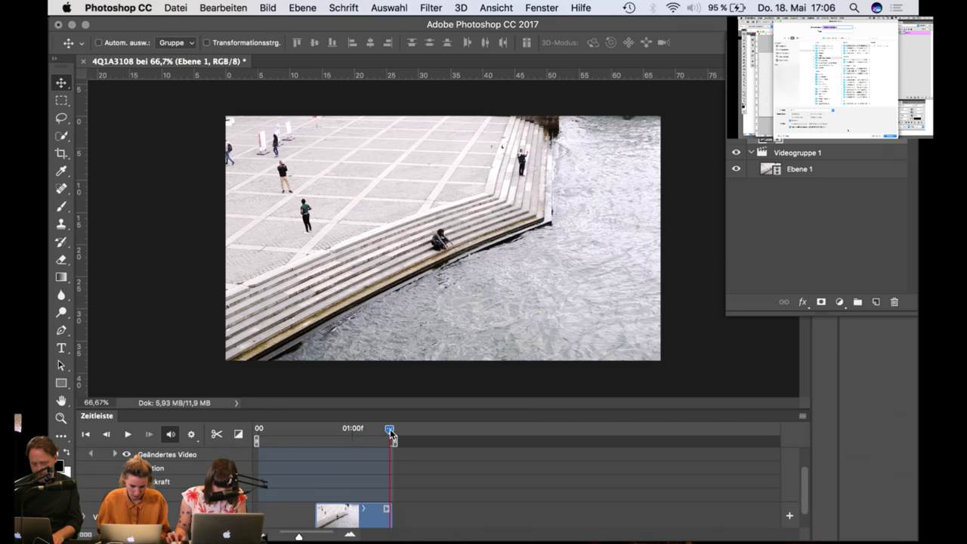
{"action": "left_click", "coordinate": [319, 435]}
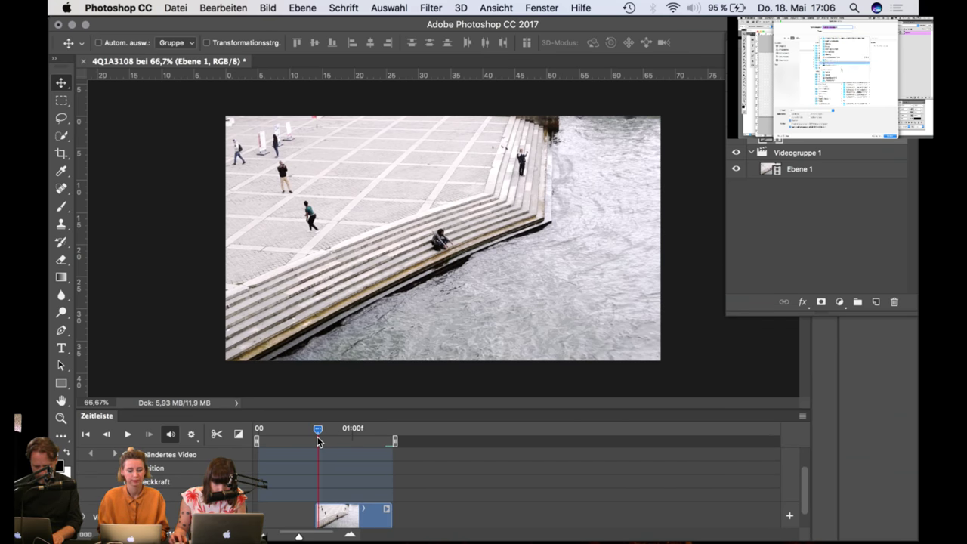
{"action": "left_click_drag", "start_coordinate": [298, 537], "coordinate": [305, 538]}
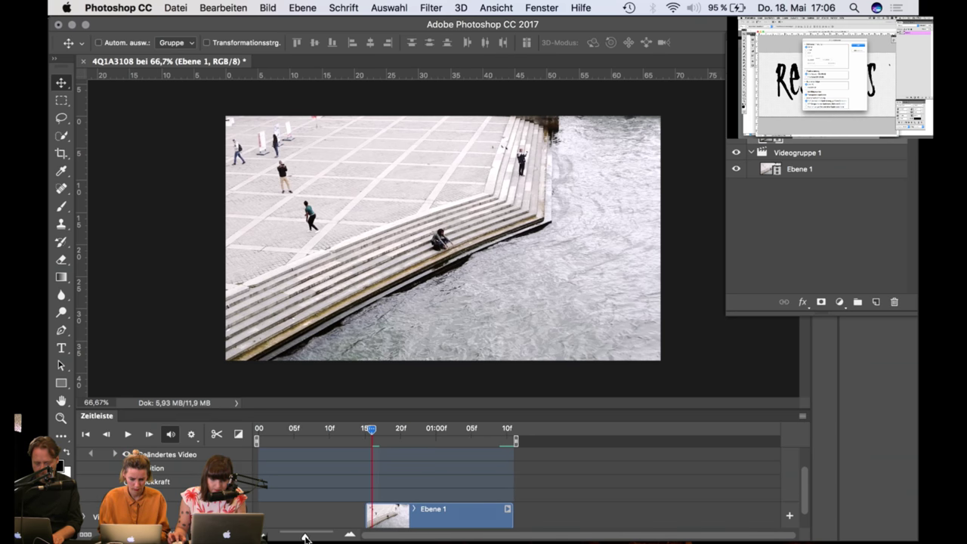
{"action": "left_click_drag", "start_coordinate": [370, 431], "coordinate": [364, 432]}
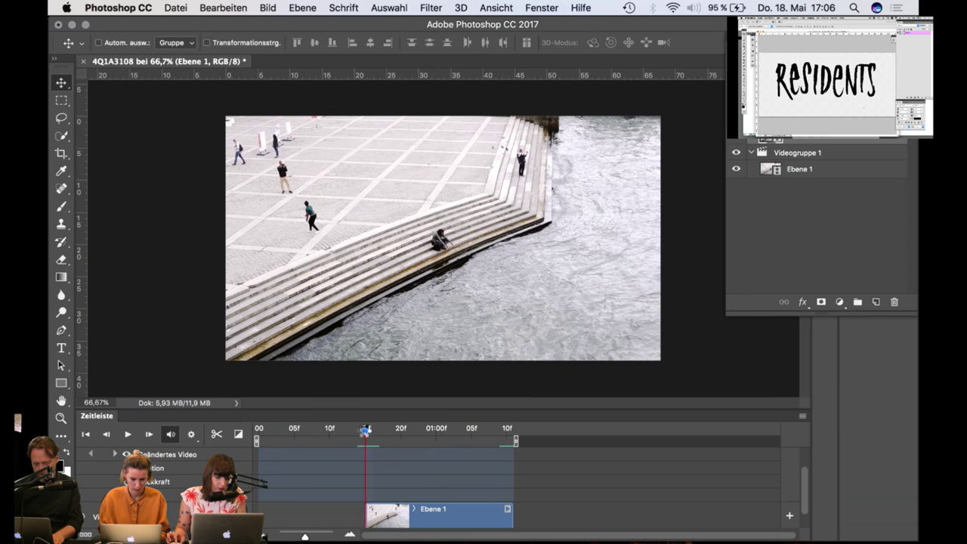
{"action": "left_click", "coordinate": [126, 481]}
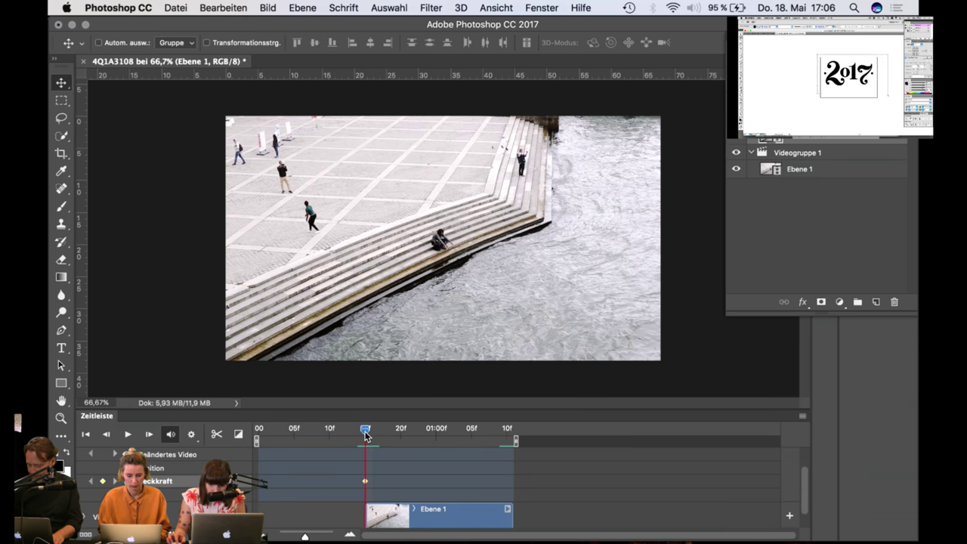
Step: Add a second opacity (Deckkraft) keyframe at 01:01 that fades the upper clip out into the lower Ebene 1 clip
{"action": "left_click_drag", "start_coordinate": [365, 432], "coordinate": [507, 429]}
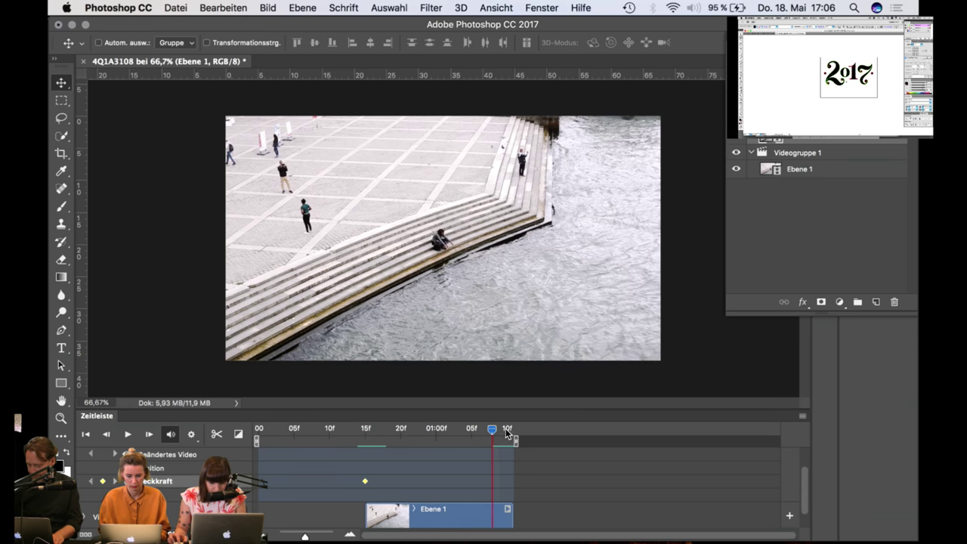
{"action": "left_click", "coordinate": [442, 437]}
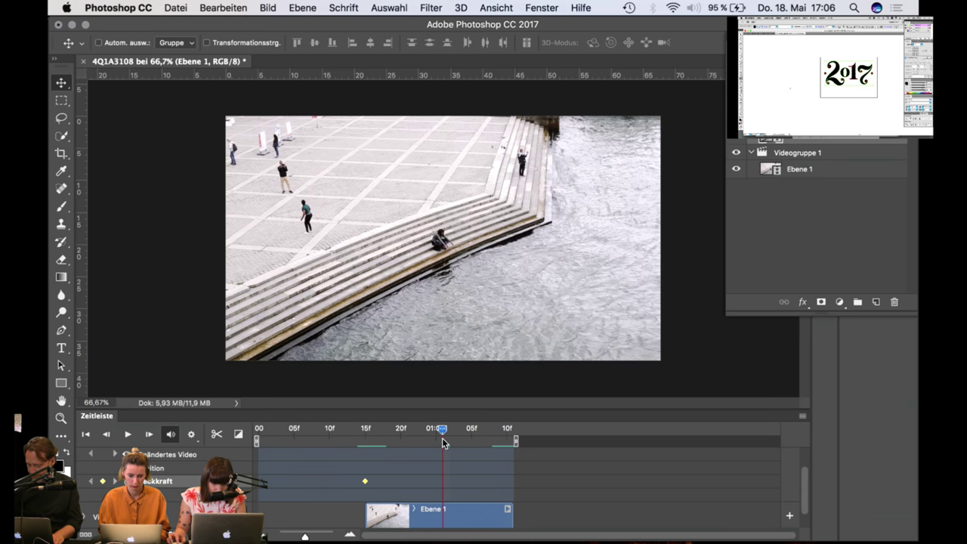
{"action": "left_click", "coordinate": [103, 483]}
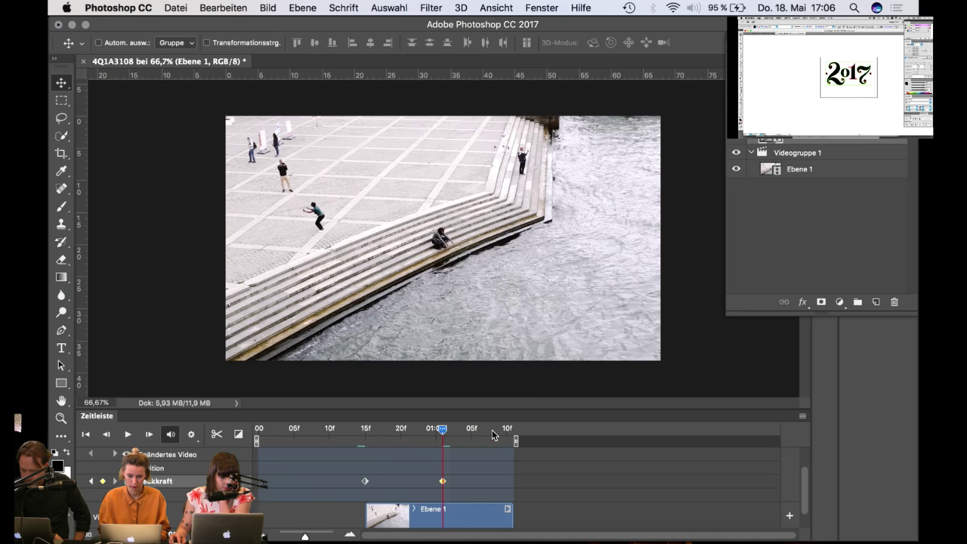
Step: Check the cross-fade at the clips' end and midway, and move the second opacity keyframe to the end of the clips
{"action": "left_click", "coordinate": [515, 434]}
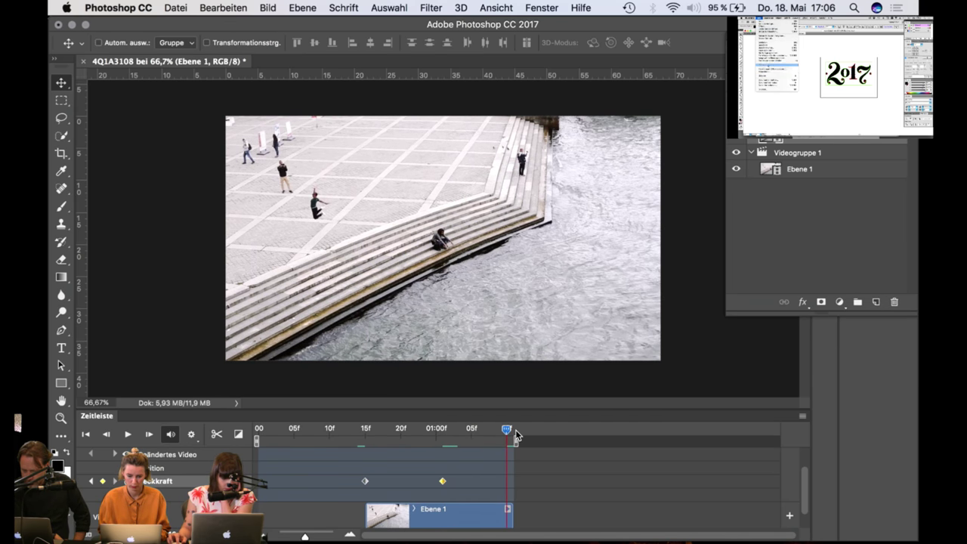
{"action": "left_click", "coordinate": [411, 436]}
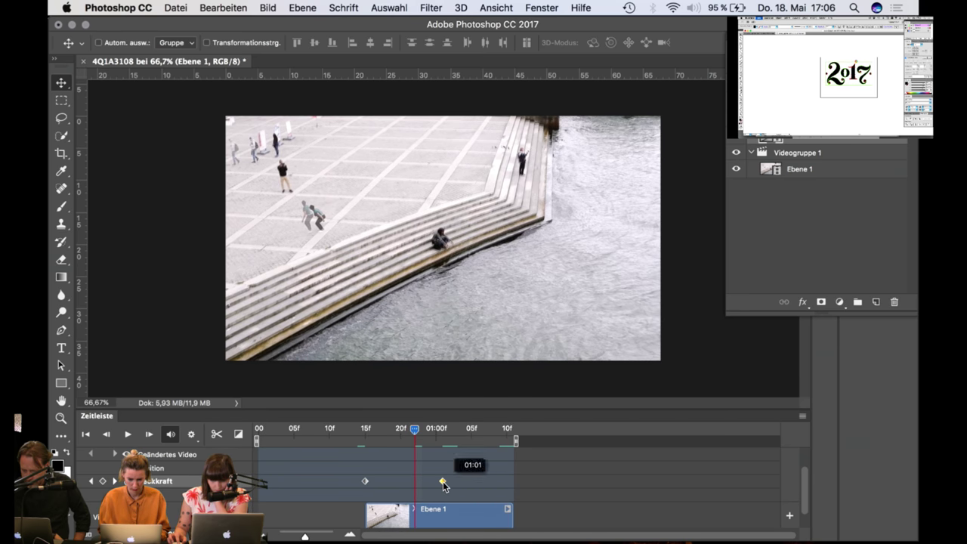
{"action": "left_click_drag", "start_coordinate": [442, 481], "coordinate": [510, 484]}
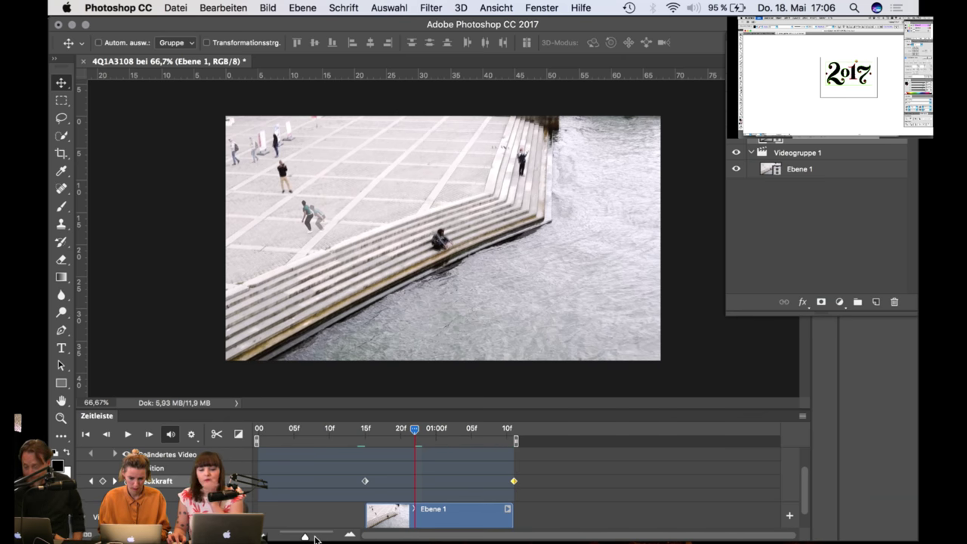
Step: Play the crossfade in the timeline to check it, and return the playhead to the start
{"action": "left_click_drag", "start_coordinate": [306, 537], "coordinate": [302, 537]}
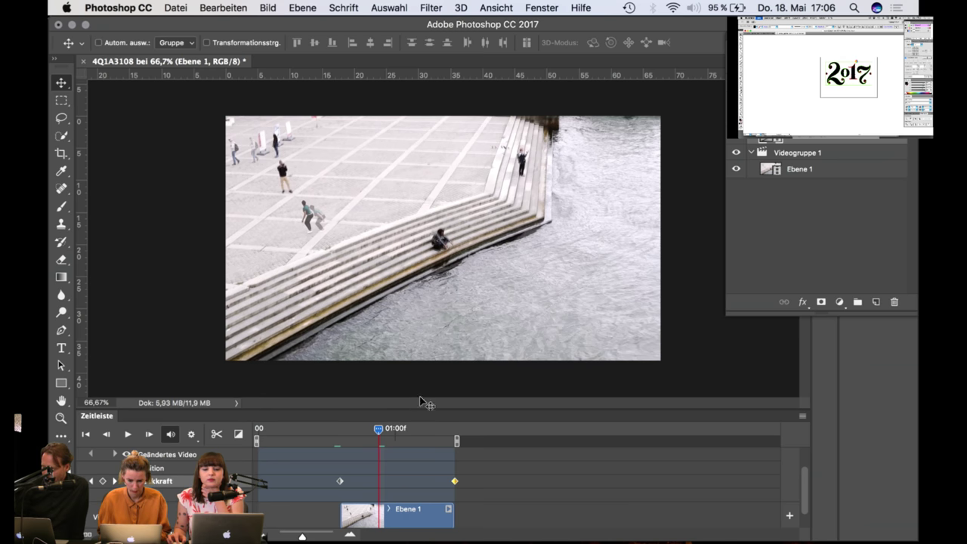
{"action": "left_click_drag", "start_coordinate": [419, 408], "coordinate": [429, 323]}
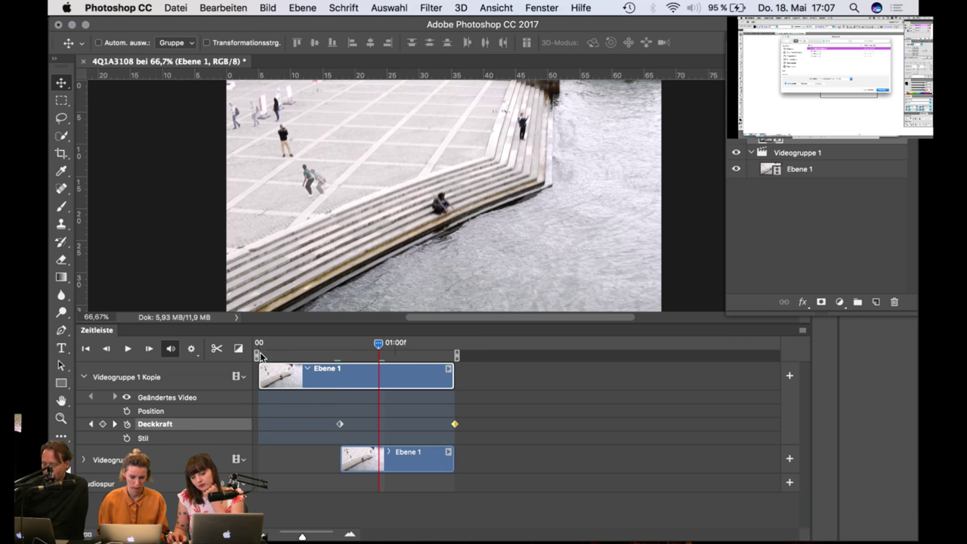
{"action": "left_click_drag", "start_coordinate": [378, 347], "coordinate": [258, 347]}
{"action": "key", "text": "space"}
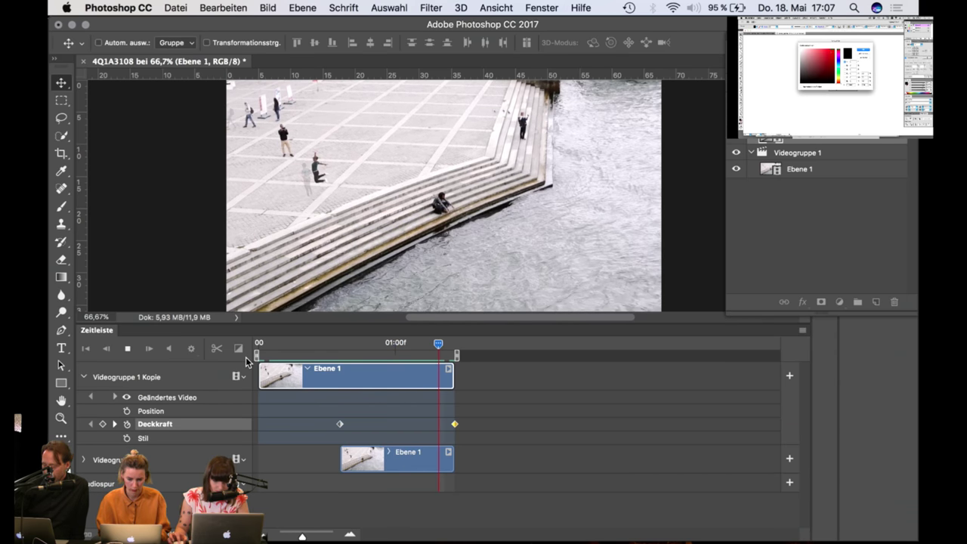
{"action": "key", "text": "space"}
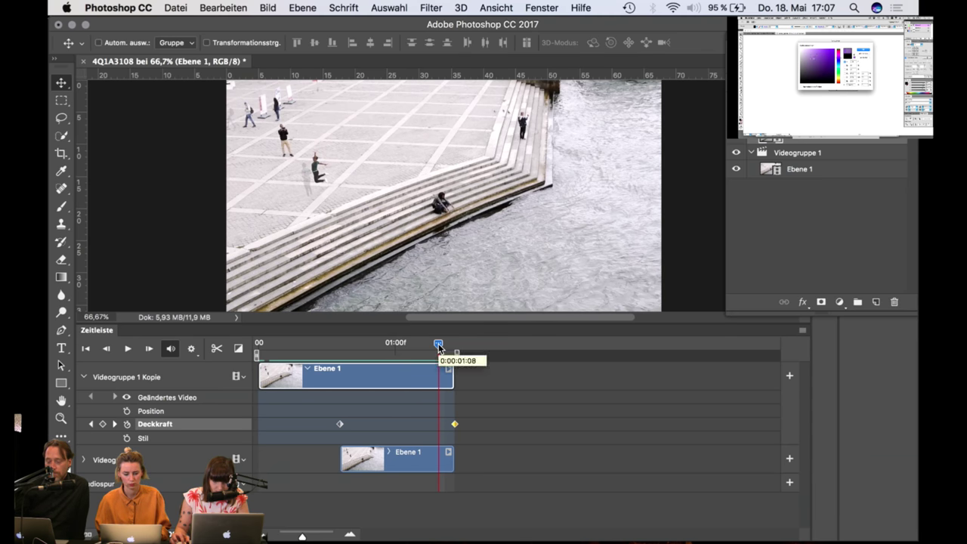
{"action": "left_click", "coordinate": [281, 353]}
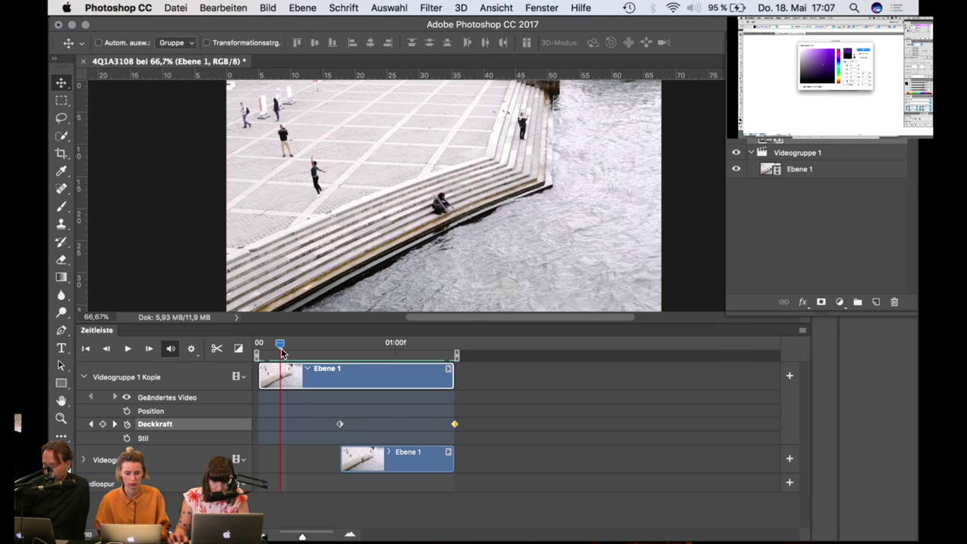
{"action": "left_click", "coordinate": [256, 353]}
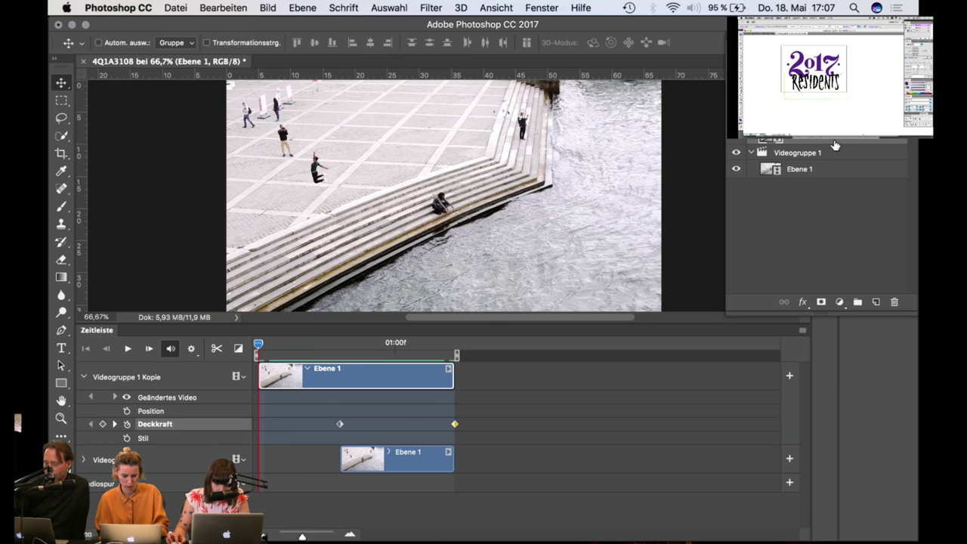
Step: Paste the first frame as still layer Ebene 2 and place it on its own track above Videogruppe 1 Kopie, starting at the beginning
{"action": "key", "text": "super+shift+g"}
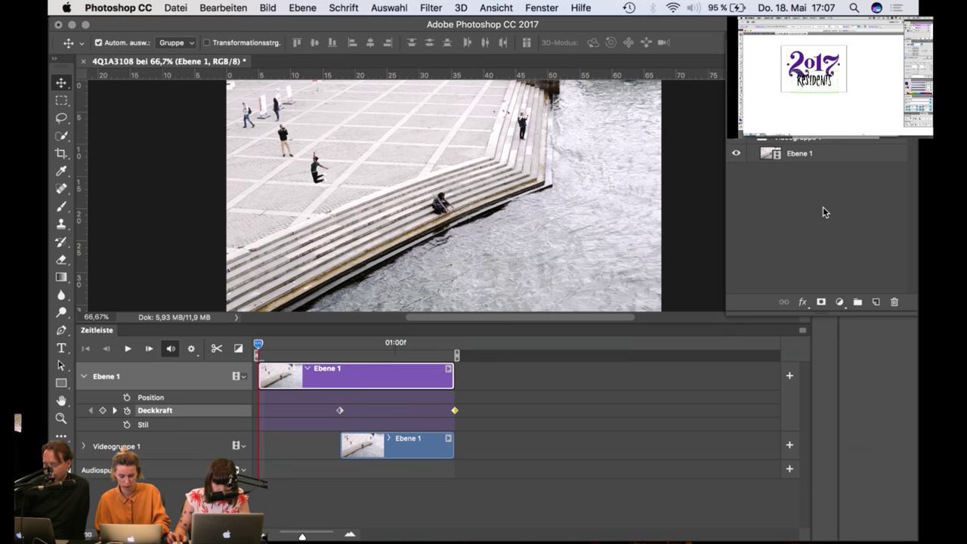
{"action": "key", "text": "super+z"}
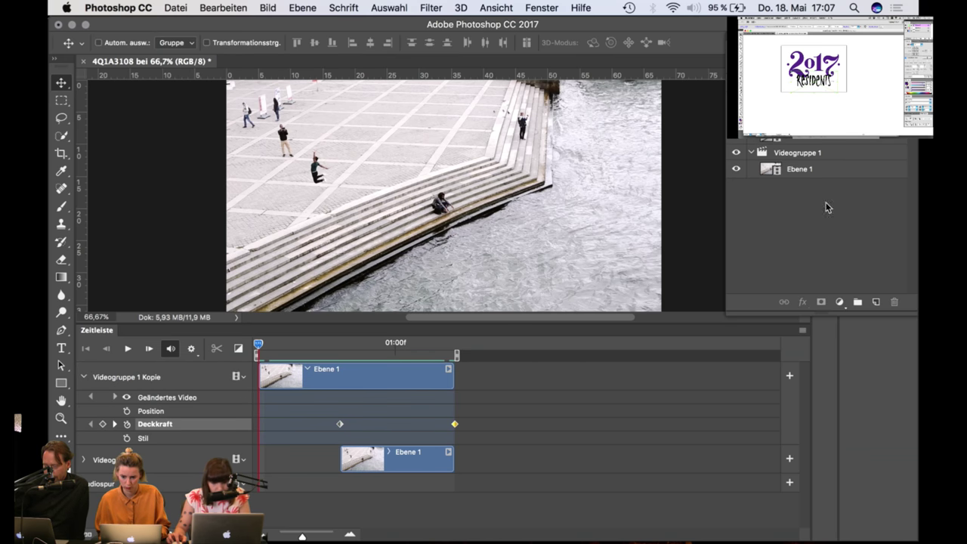
{"action": "left_click", "coordinate": [828, 140]}
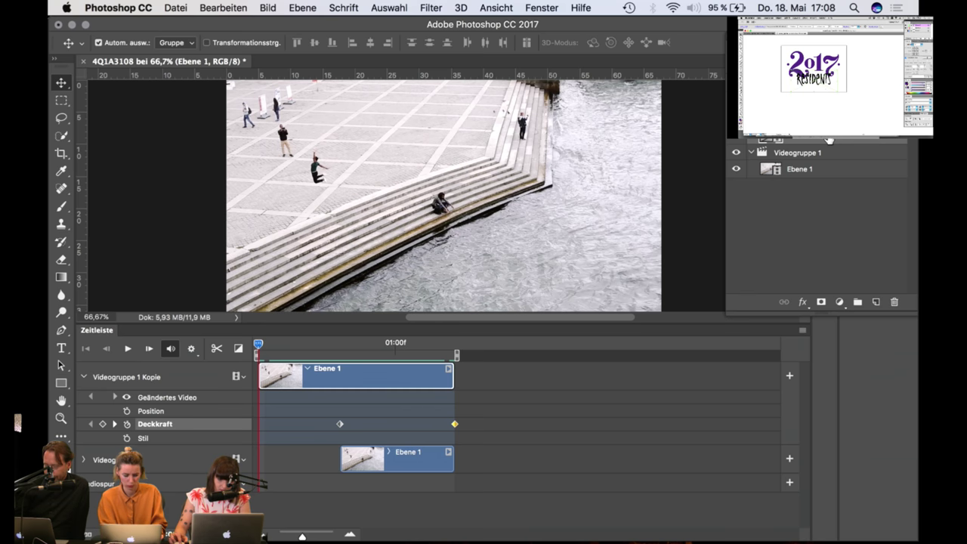
{"action": "key", "text": "super+v"}
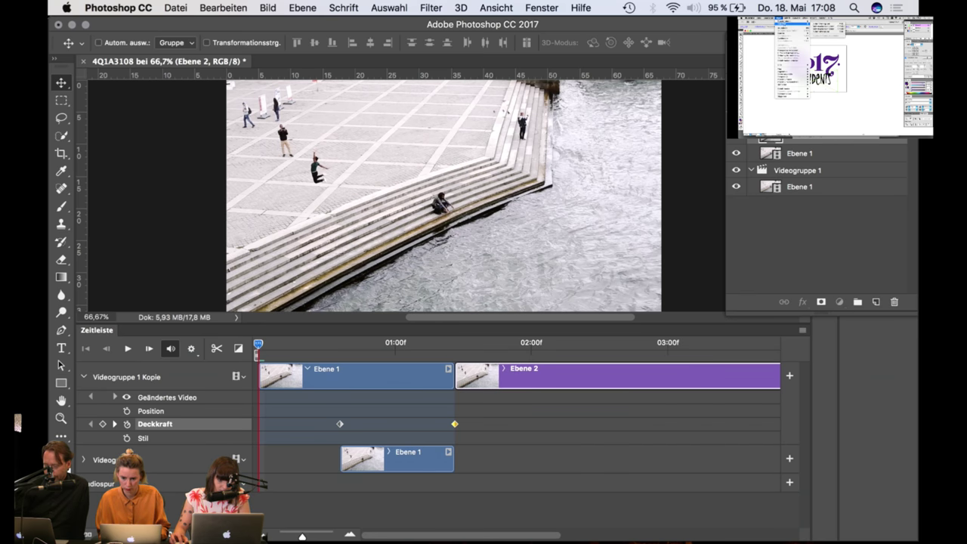
{"action": "left_click_drag", "start_coordinate": [564, 377], "coordinate": [363, 369]}
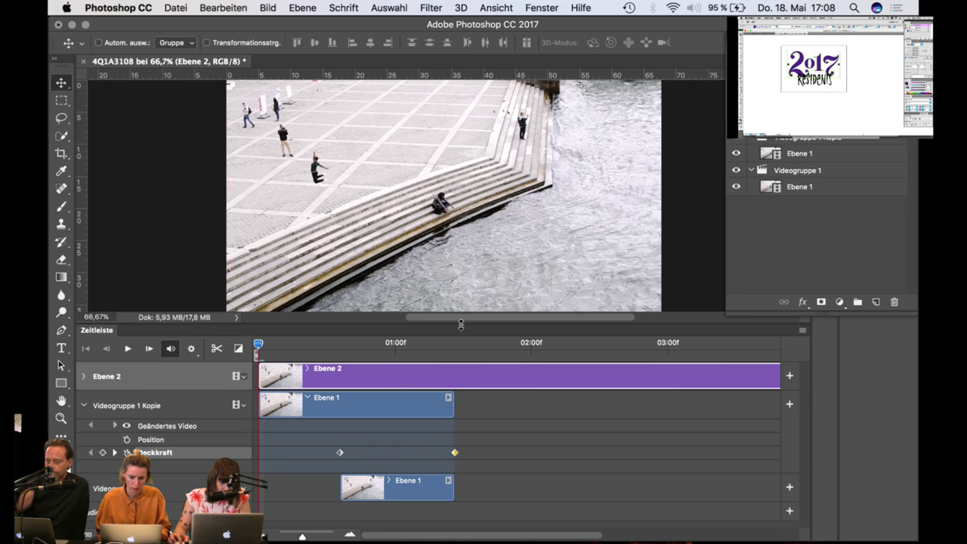
Step: Trim the Ebene 2 still clip so it ends together with the Ebene 1 video clip beneath it
{"action": "left_click_drag", "start_coordinate": [463, 332], "coordinate": [473, 381]}
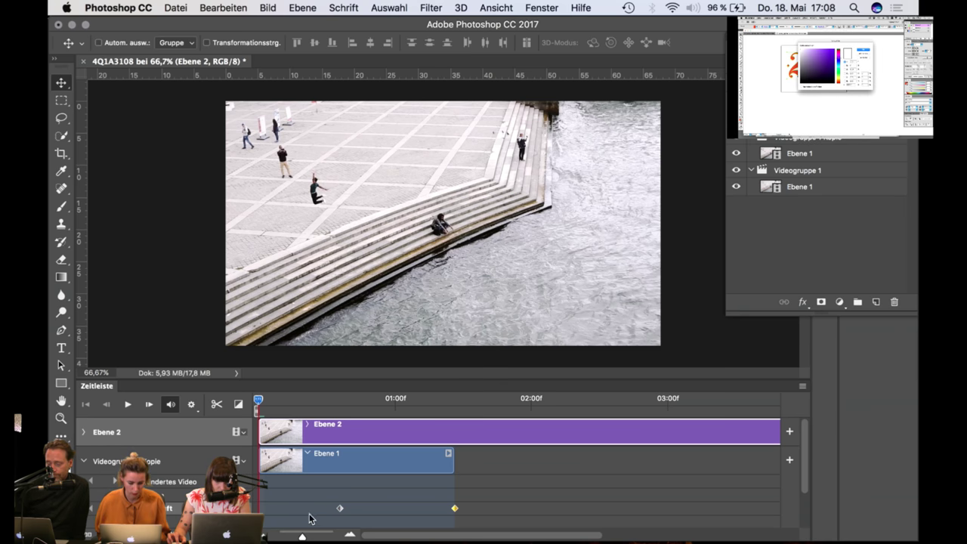
{"action": "left_click_drag", "start_coordinate": [303, 538], "coordinate": [298, 537]}
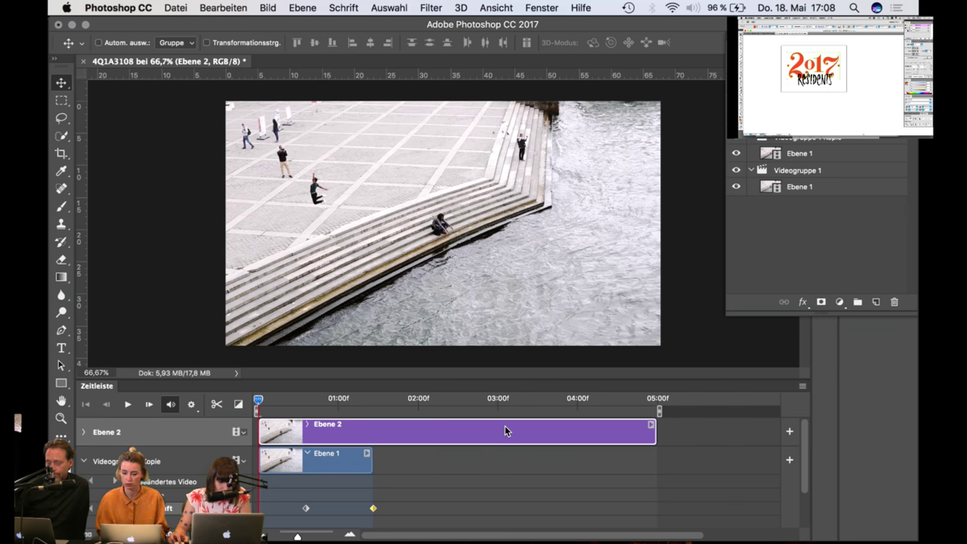
{"action": "left_click_drag", "start_coordinate": [654, 434], "coordinate": [366, 444]}
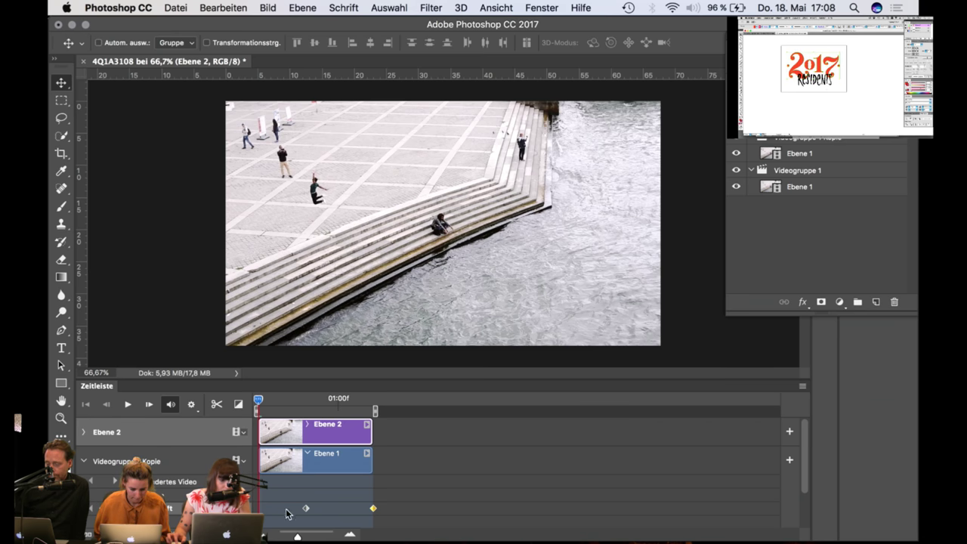
{"action": "left_click_drag", "start_coordinate": [296, 537], "coordinate": [311, 538]}
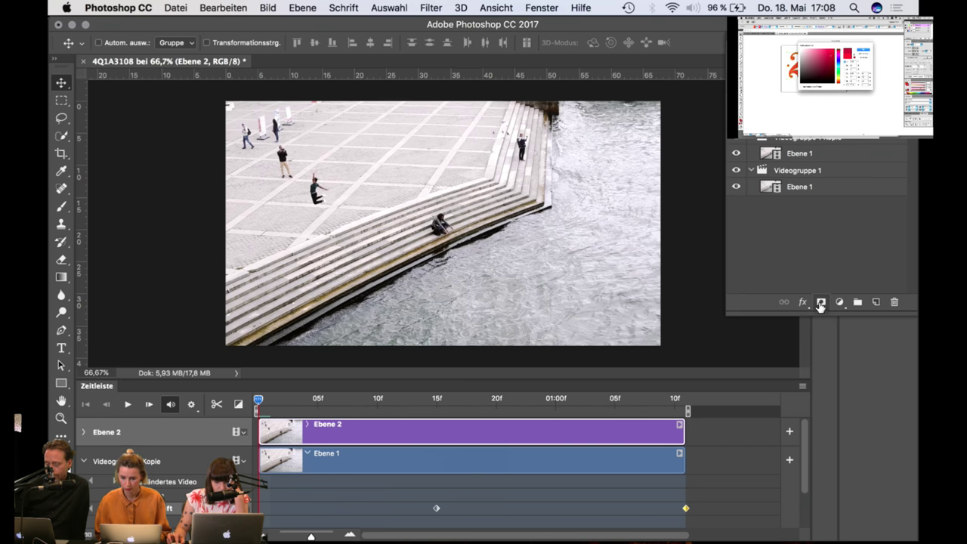
Step: Add a layer mask to Ebene 2 and paint out the plaza and steps, raising the brush opacity to 100%
{"action": "left_click", "coordinate": [820, 303]}
{"action": "key", "text": "b"}
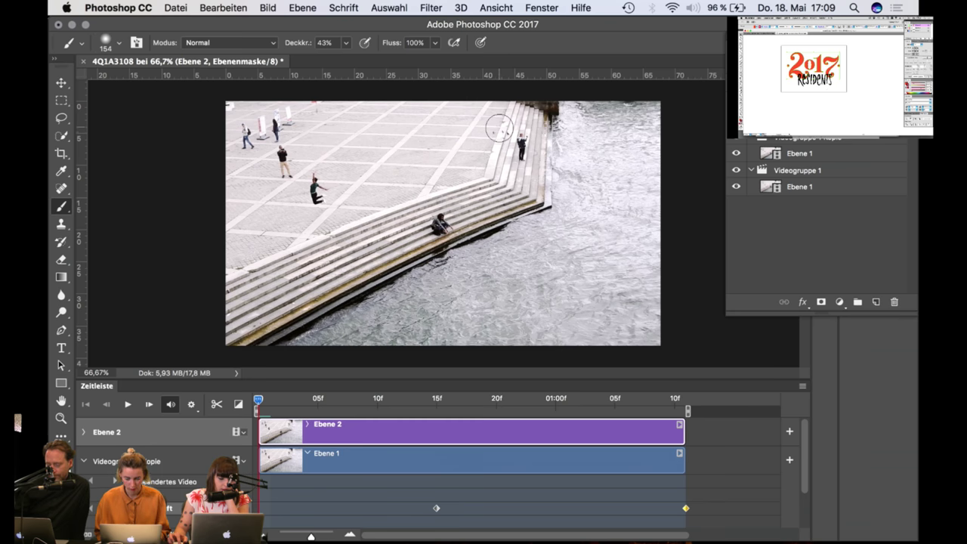
{"action": "left_click_drag", "start_coordinate": [506, 120], "coordinate": [542, 103]}
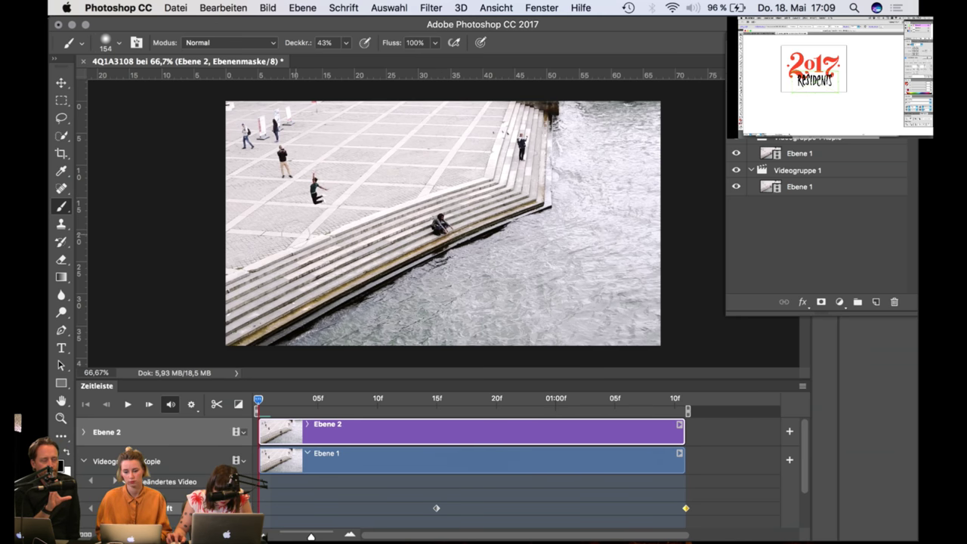
{"action": "left_click", "coordinate": [295, 233]}
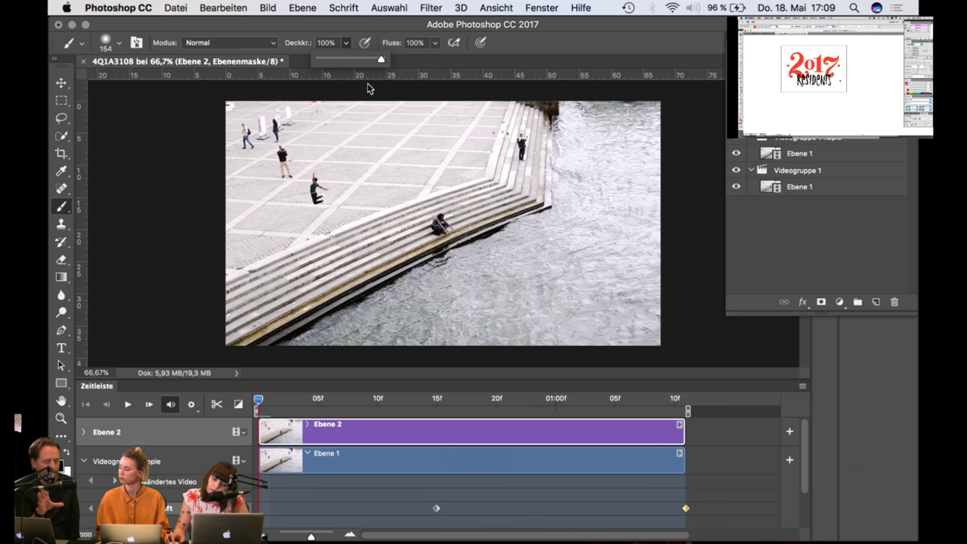
{"action": "left_click", "coordinate": [264, 212]}
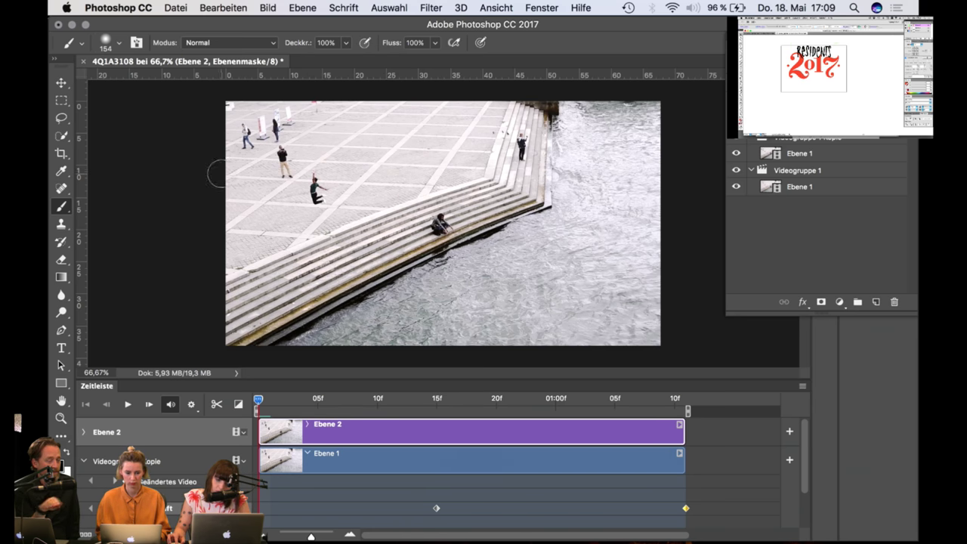
Step: Enlarge the brush to 266 px and paint out the remaining plaza area on the Ebene 2 mask
{"action": "right_click", "coordinate": [330, 204]}
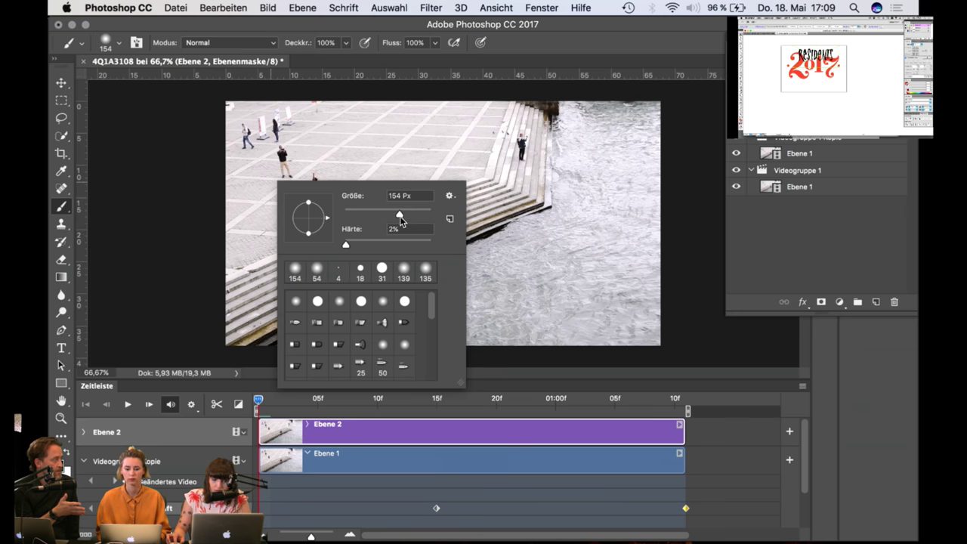
{"action": "left_click_drag", "start_coordinate": [400, 217], "coordinate": [408, 219]}
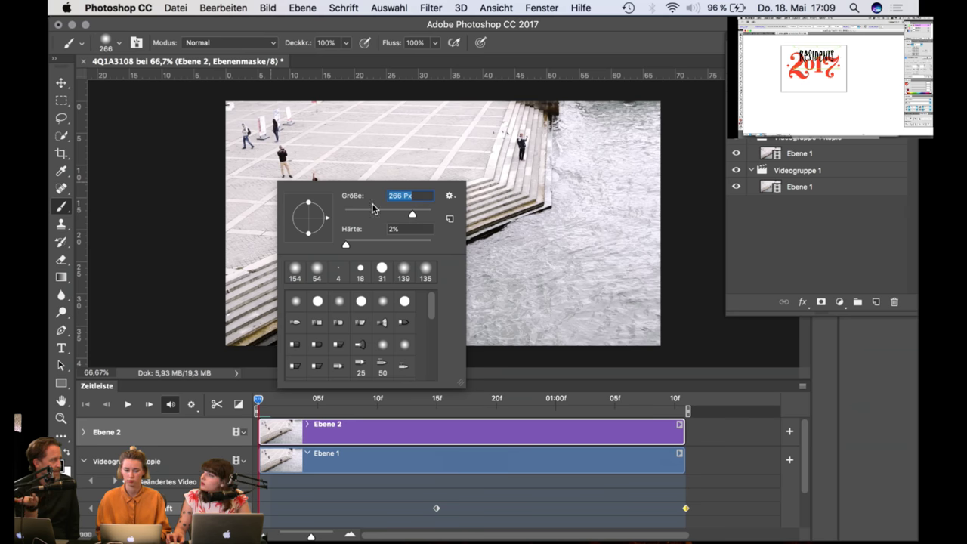
{"action": "left_click", "coordinate": [257, 147]}
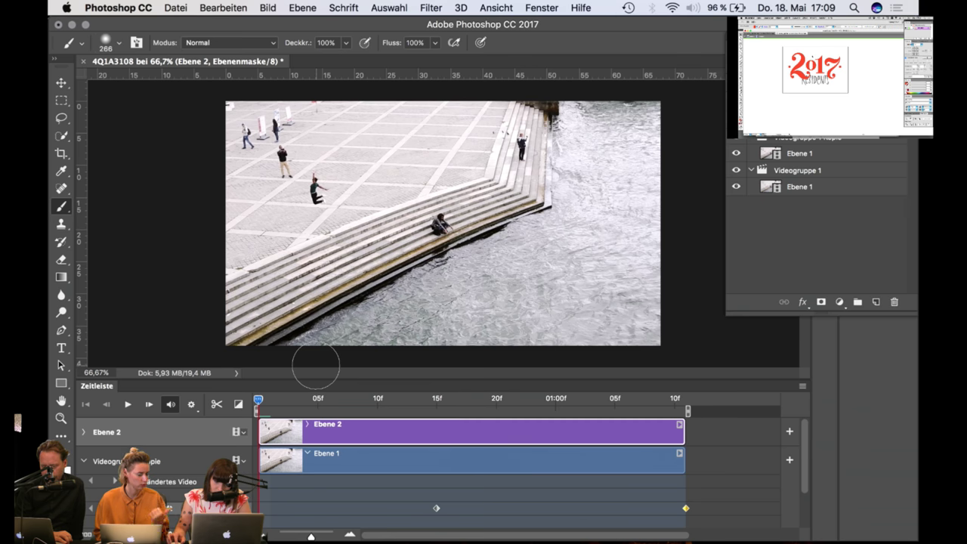
Step: Check the playback options, and play the masked composition before returning the playhead to the start
{"action": "left_click", "coordinate": [192, 405]}
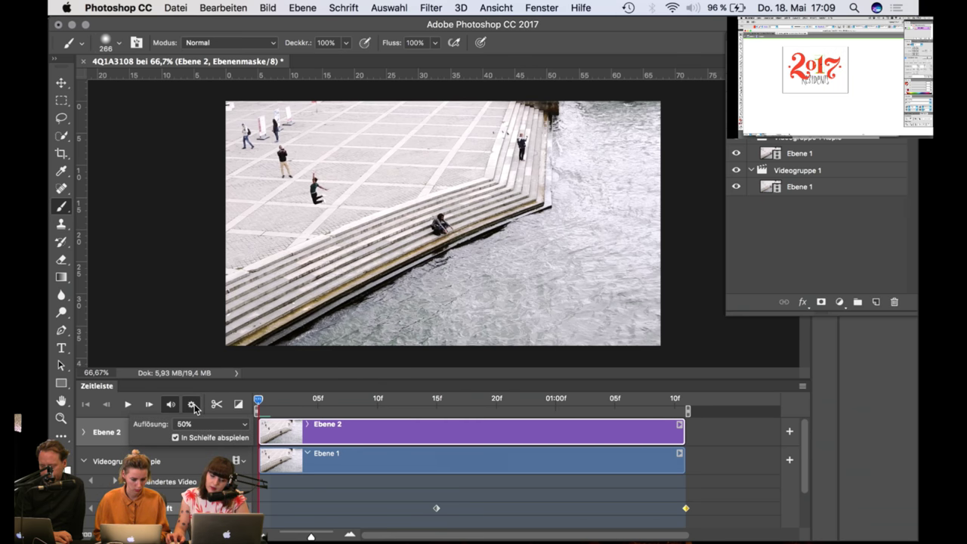
{"action": "left_click", "coordinate": [193, 405]}
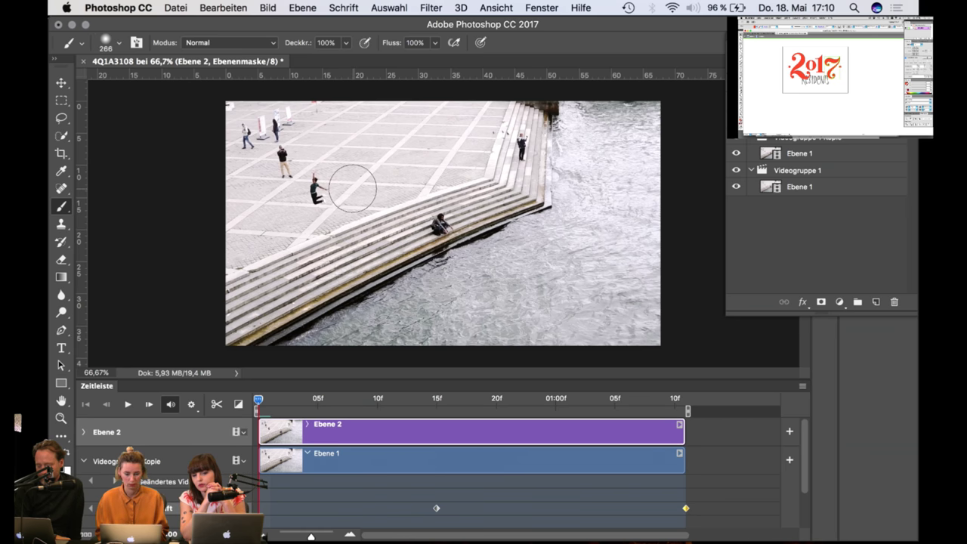
{"action": "key", "text": "space"}
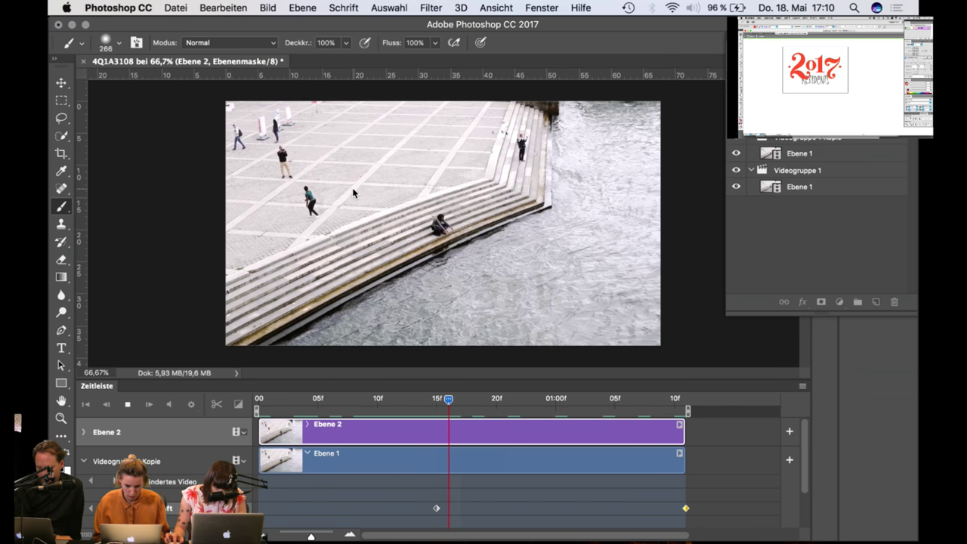
{"action": "key", "text": "space"}
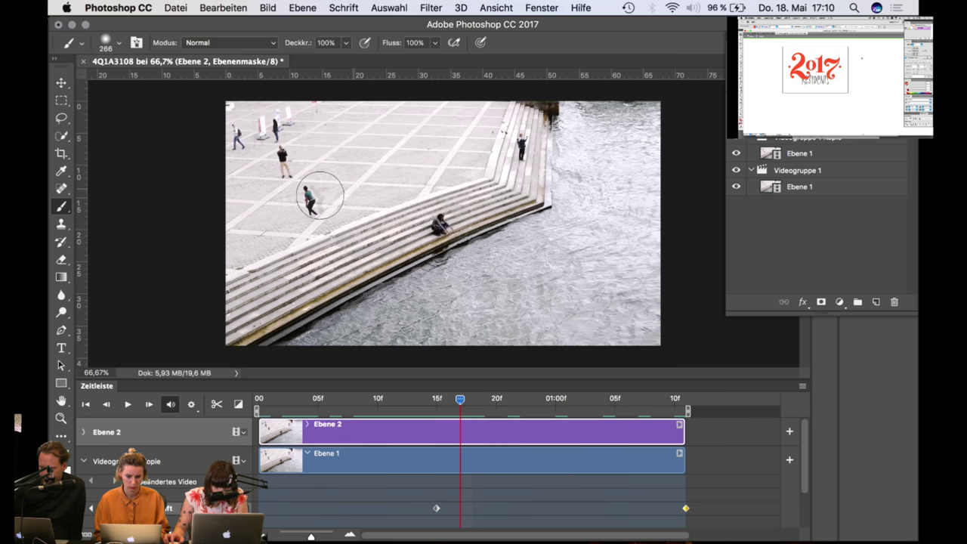
{"action": "left_click_drag", "start_coordinate": [461, 403], "coordinate": [238, 408]}
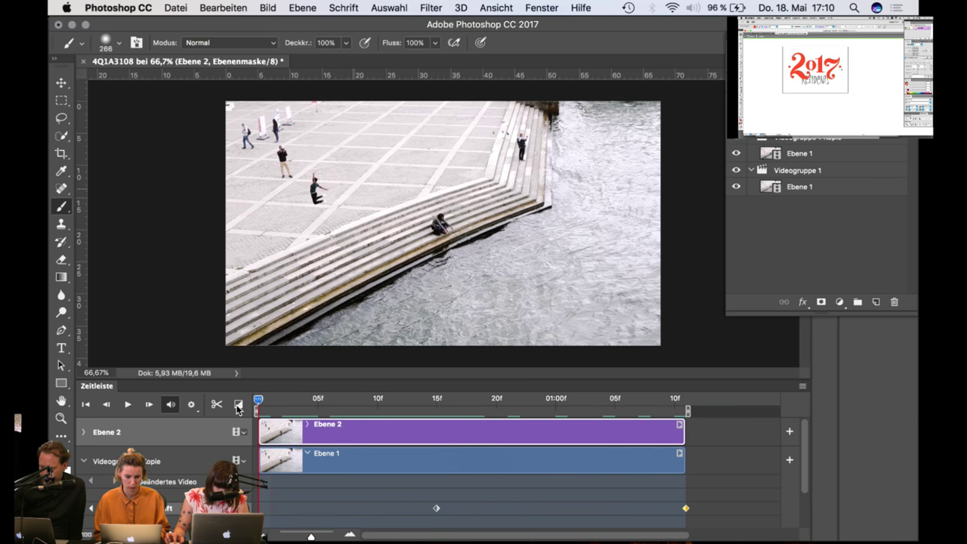
Step: Try deleting both opacity keyframes of the Ebene 1 clip in Videogruppe 1 Kopie, and undo the deletions
{"action": "left_click", "coordinate": [509, 462]}
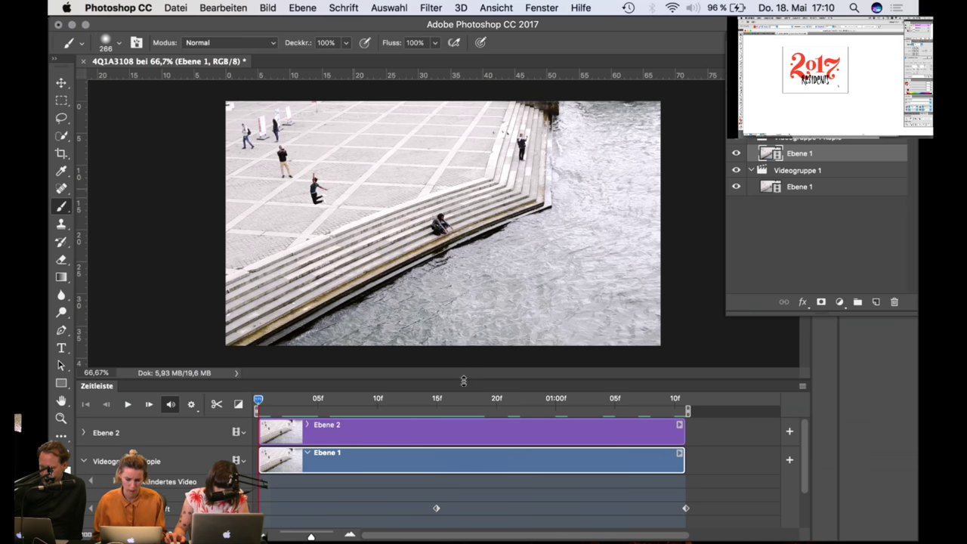
{"action": "left_click_drag", "start_coordinate": [464, 373], "coordinate": [458, 323]}
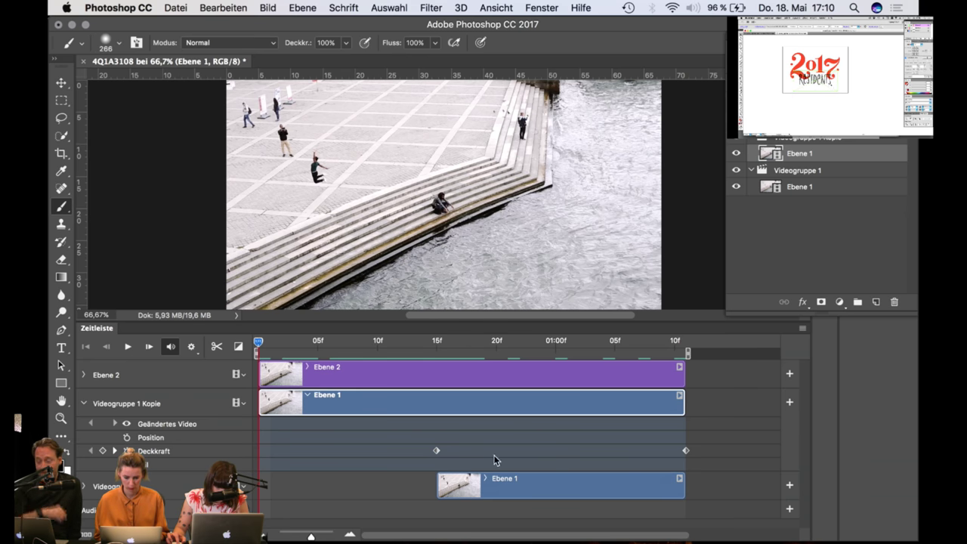
{"action": "left_click", "coordinate": [436, 451]}
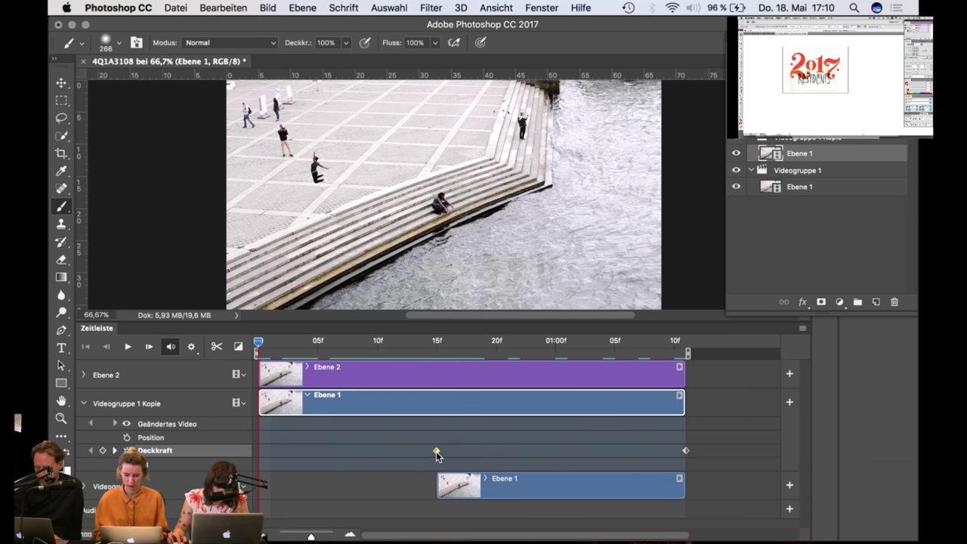
{"action": "key", "text": "Delete"}
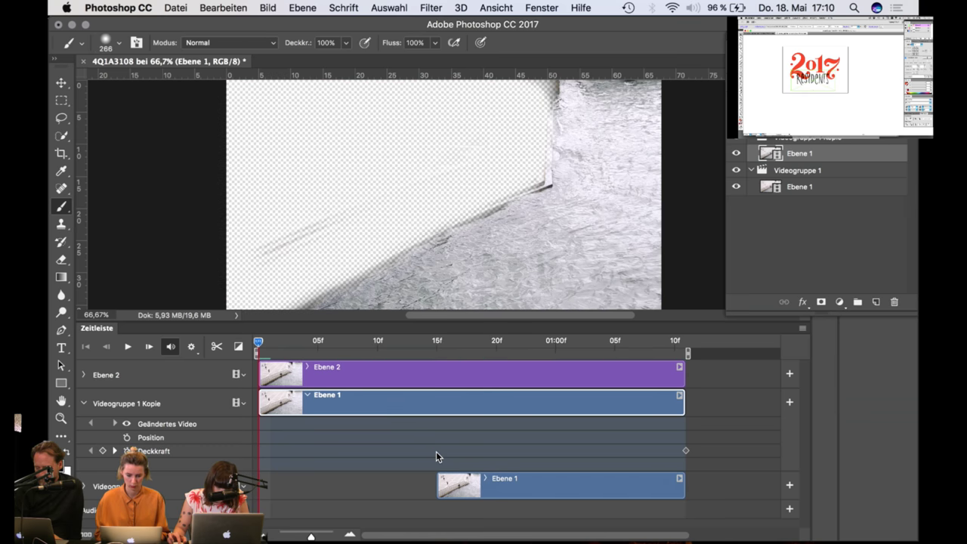
{"action": "left_click", "coordinate": [685, 452]}
{"action": "key", "text": "Delete"}
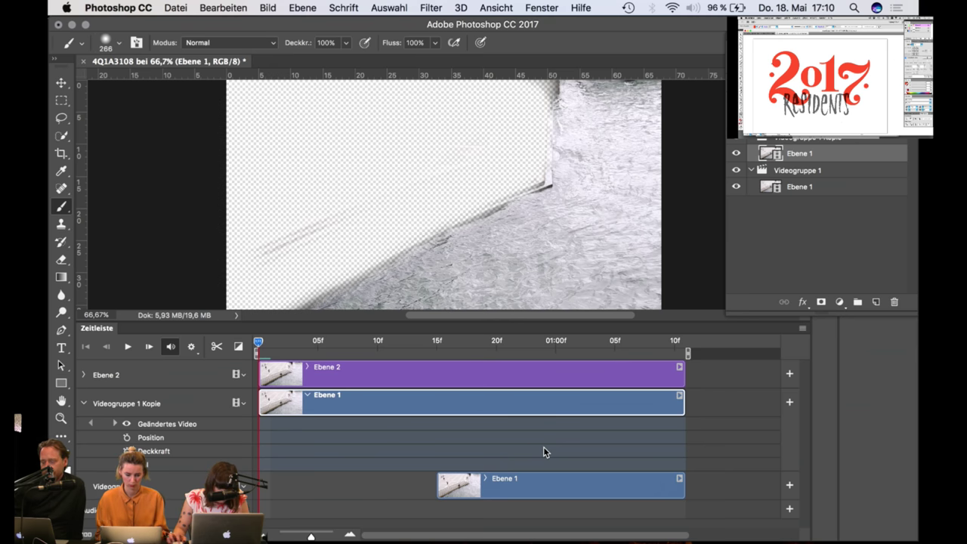
{"action": "key", "text": "super+z"}
{"action": "key", "text": "alt+super+z"}
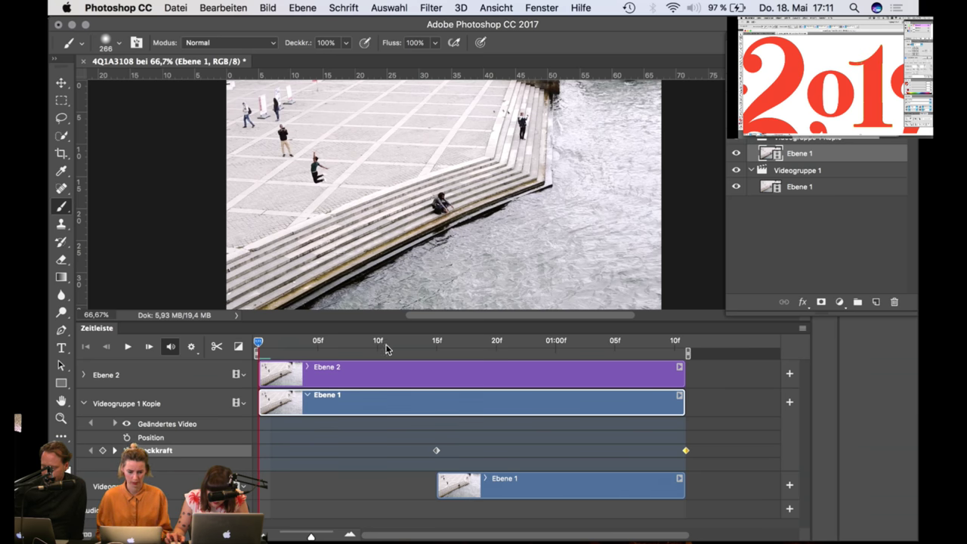
Step: Paint a single black brush dab on Ebene 1 below the jumping person, and undo it
{"action": "left_click", "coordinate": [330, 204]}
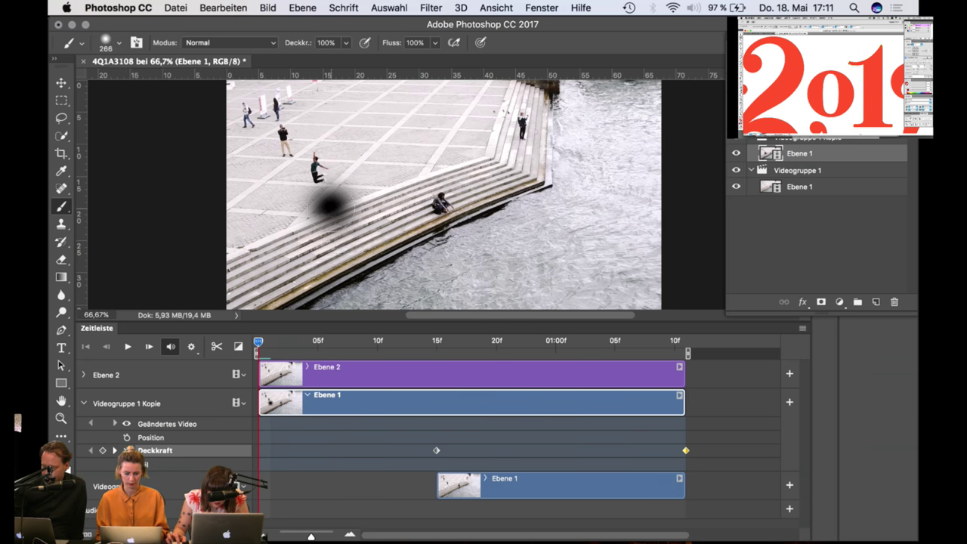
{"action": "key", "text": "super+z"}
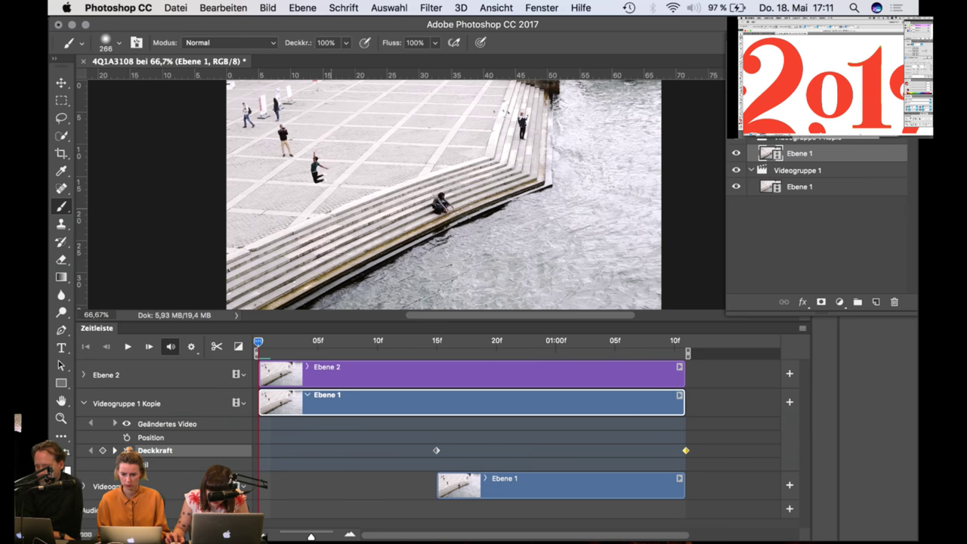
Step: Target the layer mask of Ebene 2, and shrink the timeline area to give the canvas more height
{"action": "left_click", "coordinate": [793, 121]}
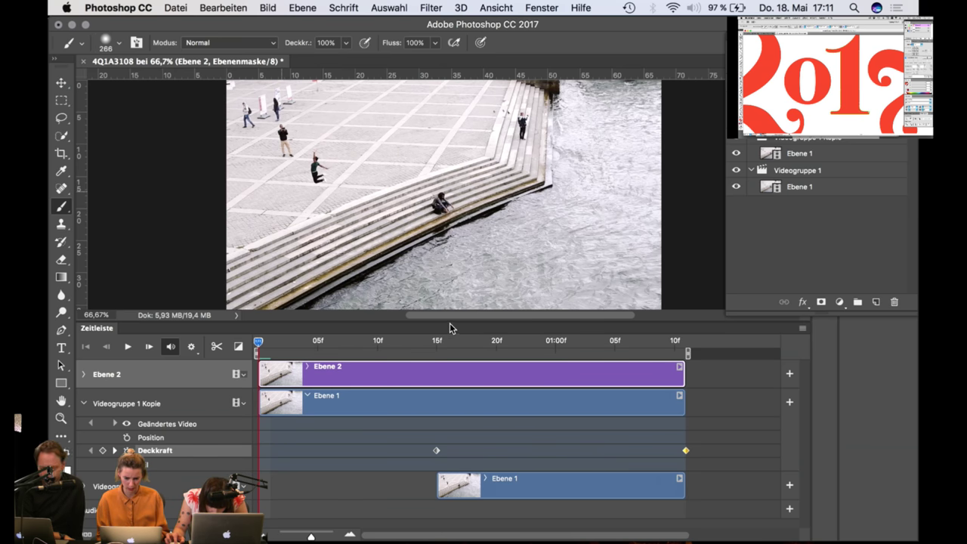
{"action": "left_click_drag", "start_coordinate": [450, 323], "coordinate": [451, 346]}
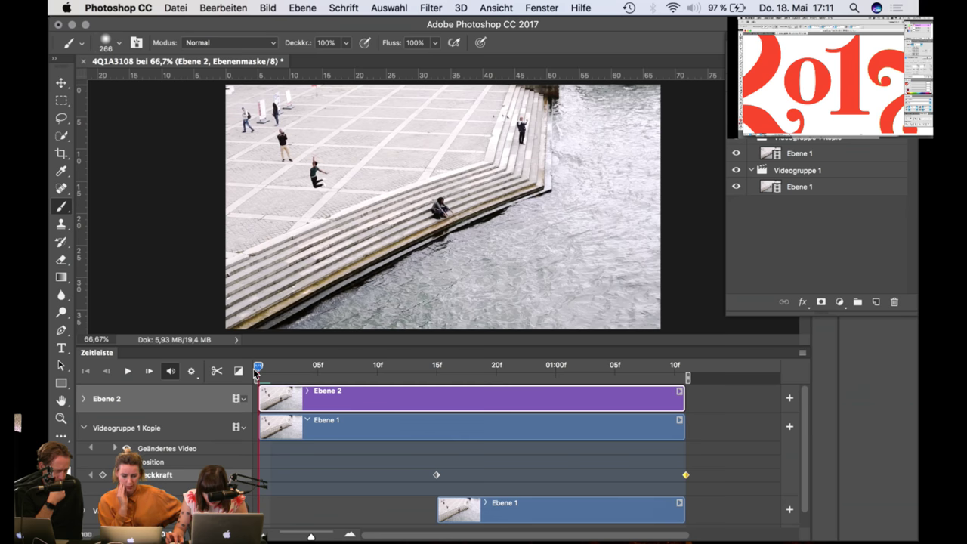
Step: Play the composition several times from the start to check the masked plaza and the moving water
{"action": "key", "text": "space"}
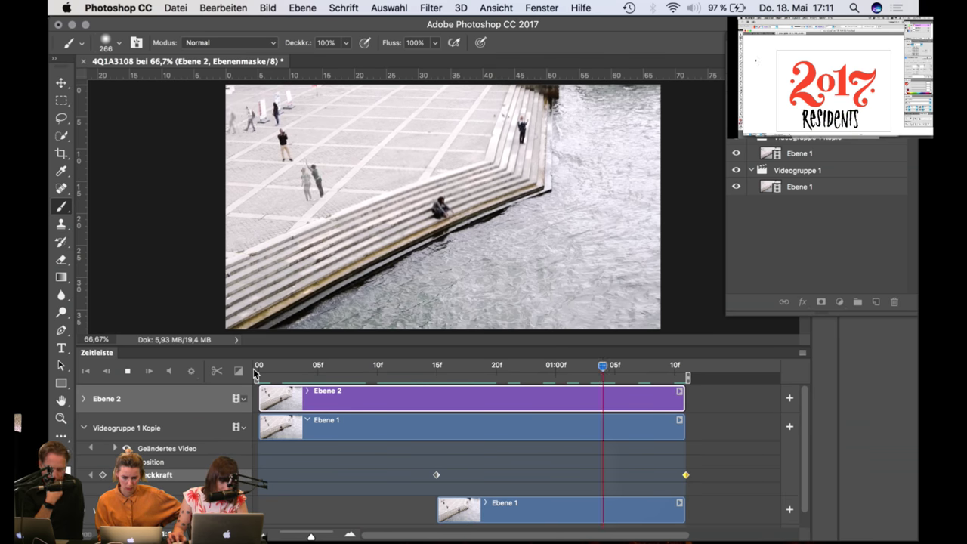
{"action": "key", "text": "space"}
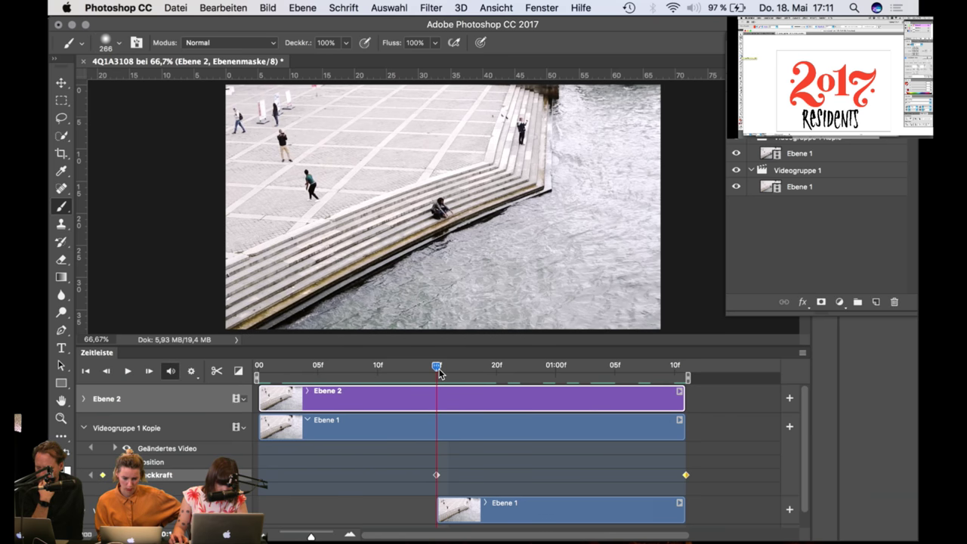
{"action": "left_click_drag", "start_coordinate": [440, 374], "coordinate": [257, 366]}
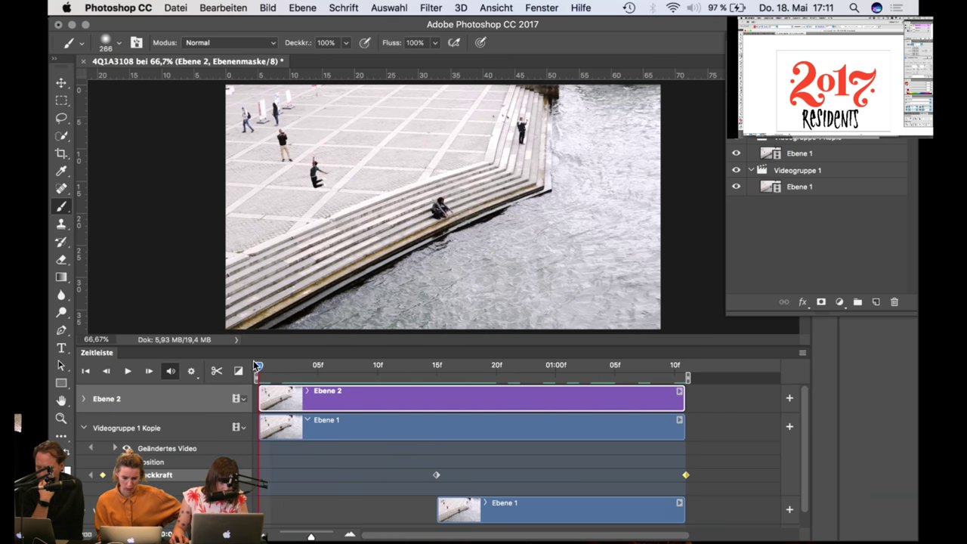
{"action": "key", "text": "space"}
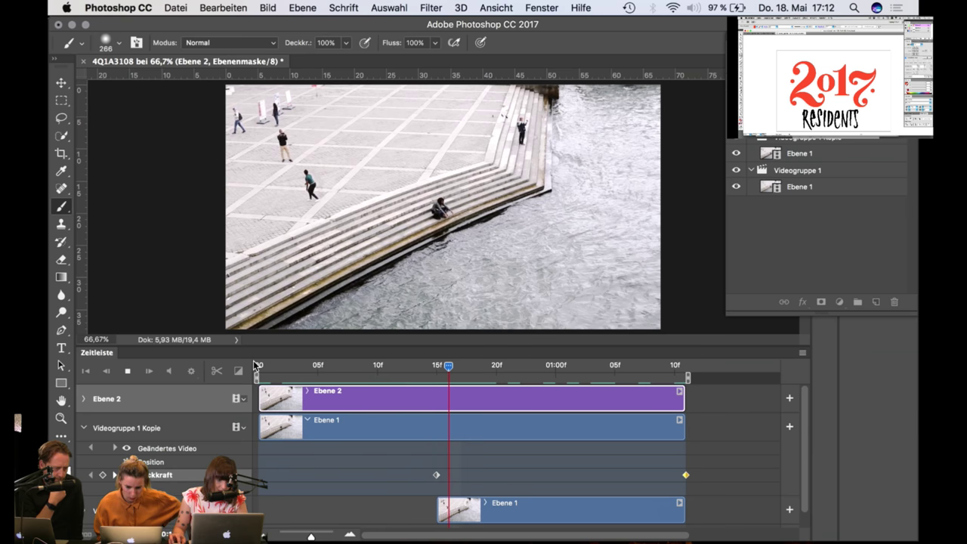
{"action": "key", "text": "space"}
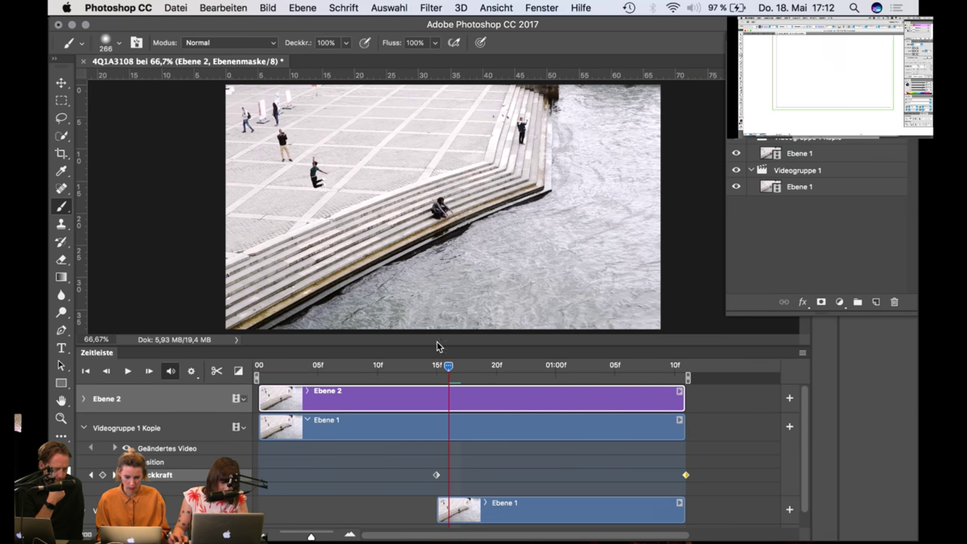
{"action": "left_click_drag", "start_coordinate": [448, 367], "coordinate": [239, 370]}
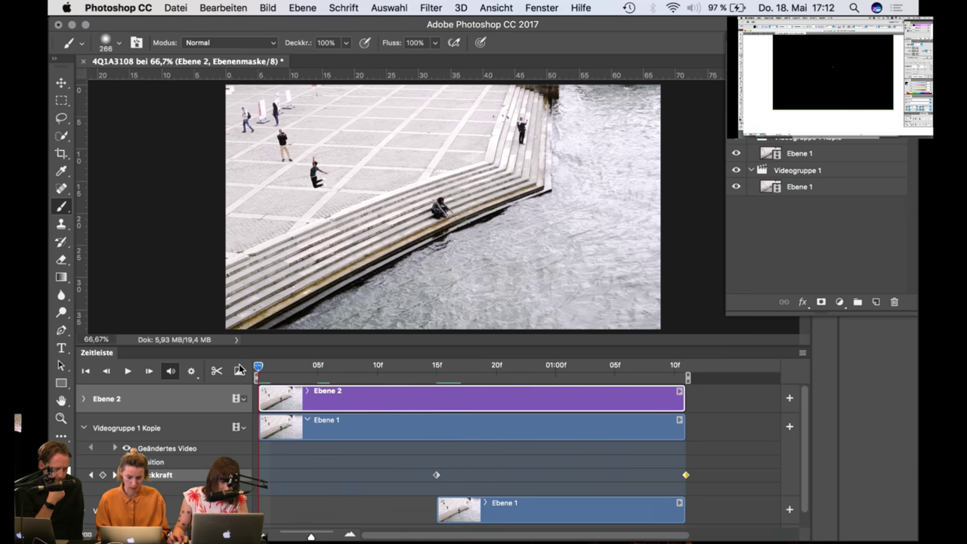
{"action": "key", "text": "space"}
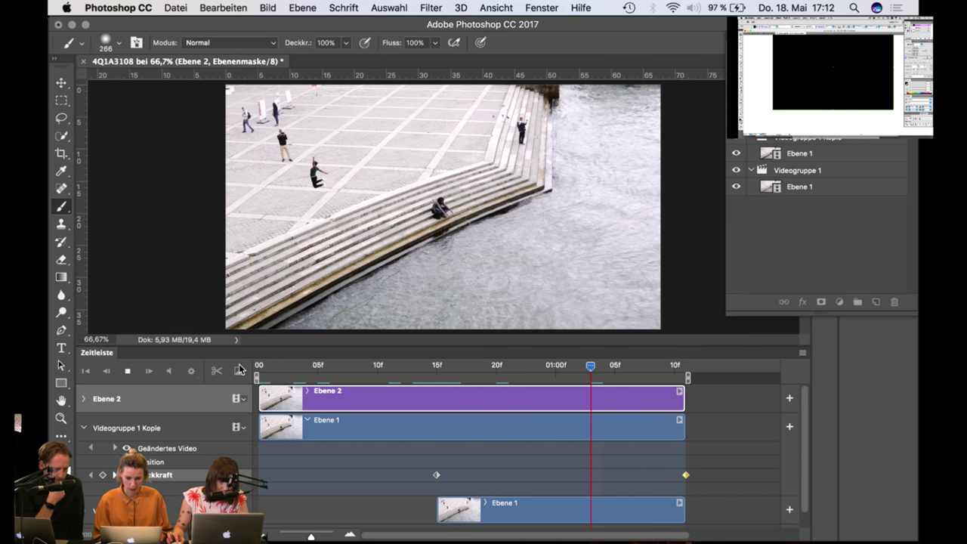
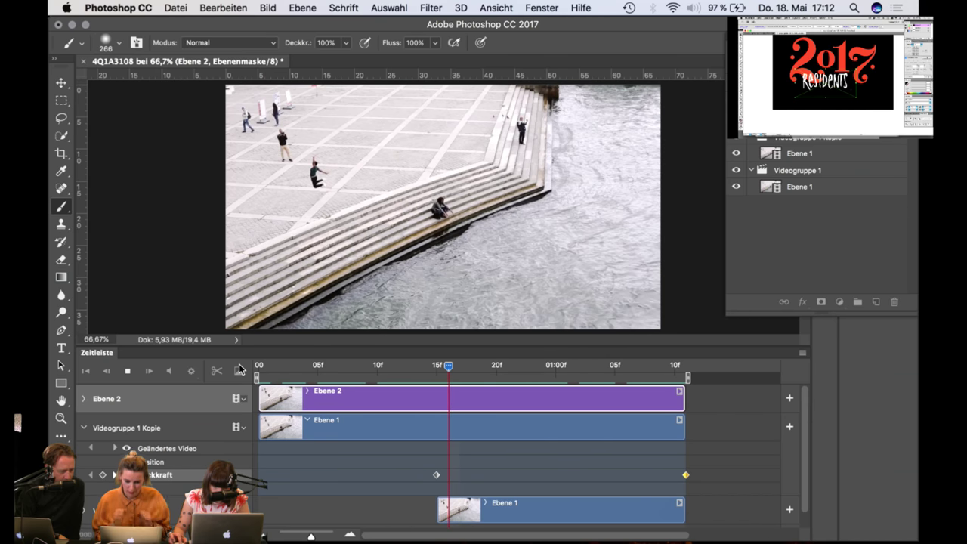
{"action": "key", "text": "space"}
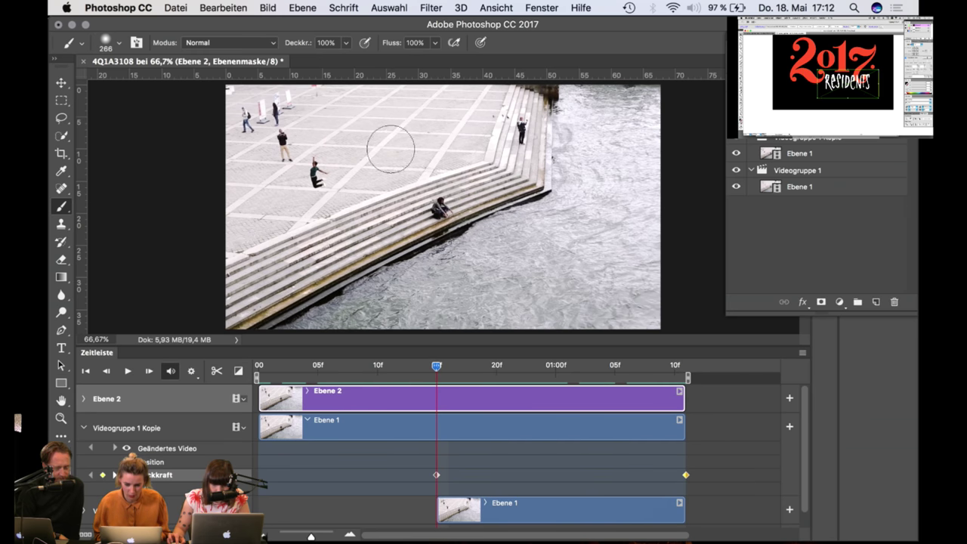
Step: Reduce the brush to 91 px and touch up the Ebene 2 mask at the far end of the steps beside the water
{"action": "key", "text": "super+1"}
{"action": "key", "text": "super+plus"}
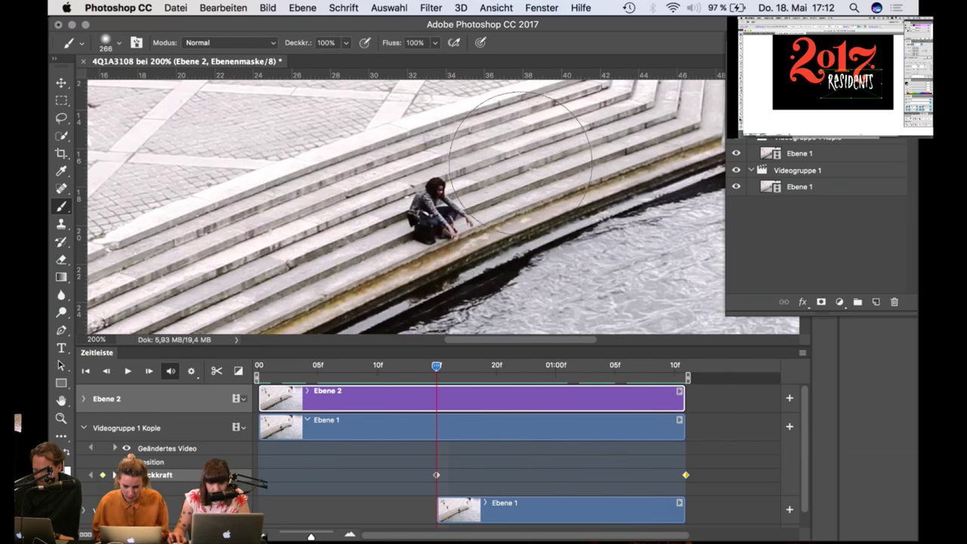
{"action": "left_click_drag", "start_coordinate": [536, 174], "coordinate": [423, 272]}
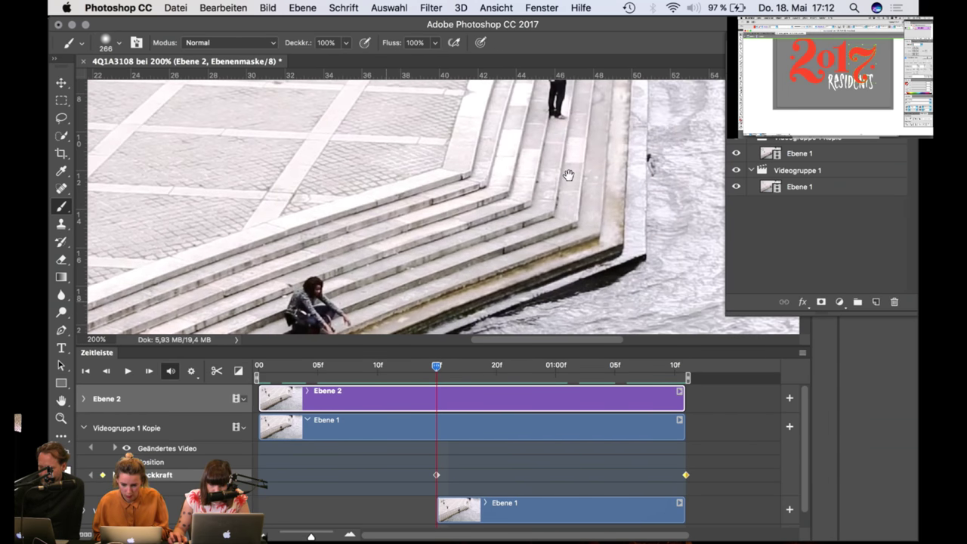
{"action": "left_click_drag", "start_coordinate": [569, 173], "coordinate": [552, 220]}
{"action": "left_click_drag", "start_coordinate": [616, 138], "coordinate": [581, 168]}
{"action": "scroll", "coordinate": [580, 169], "scroll_direction": "up", "scroll_amount": 5}
{"action": "scroll", "coordinate": [580, 169], "scroll_direction": "right", "scroll_amount": 1}
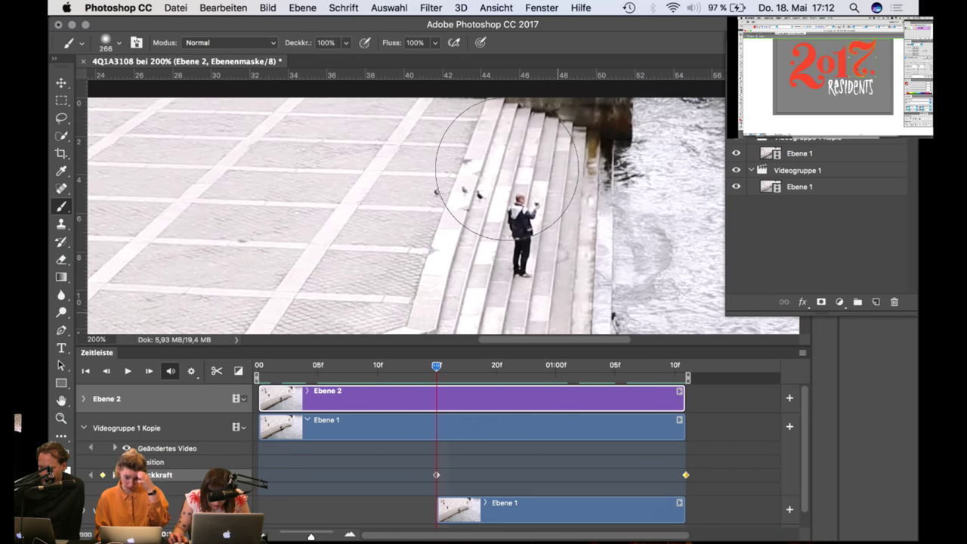
{"action": "right_click", "coordinate": [507, 168]}
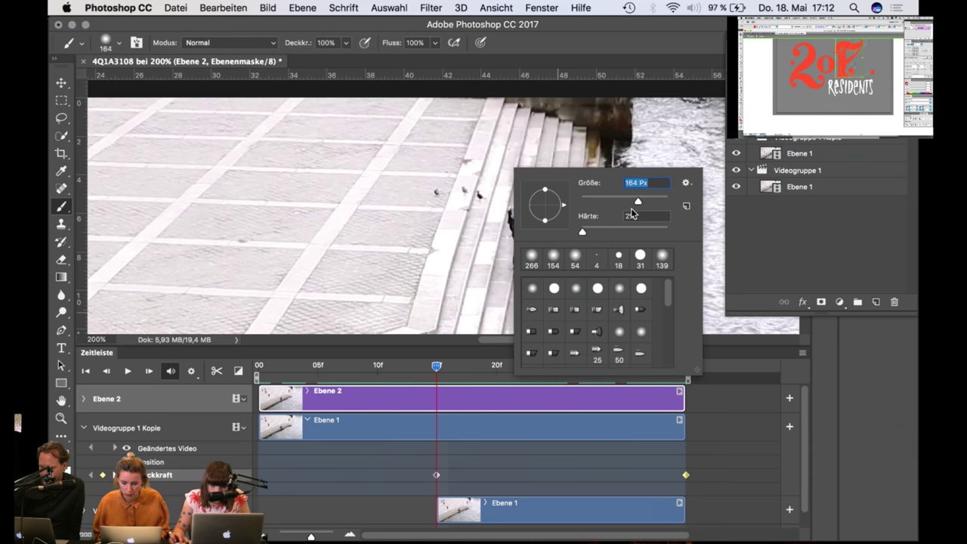
{"action": "left_click_drag", "start_coordinate": [635, 204], "coordinate": [625, 204]}
{"action": "left_click", "coordinate": [552, 136]}
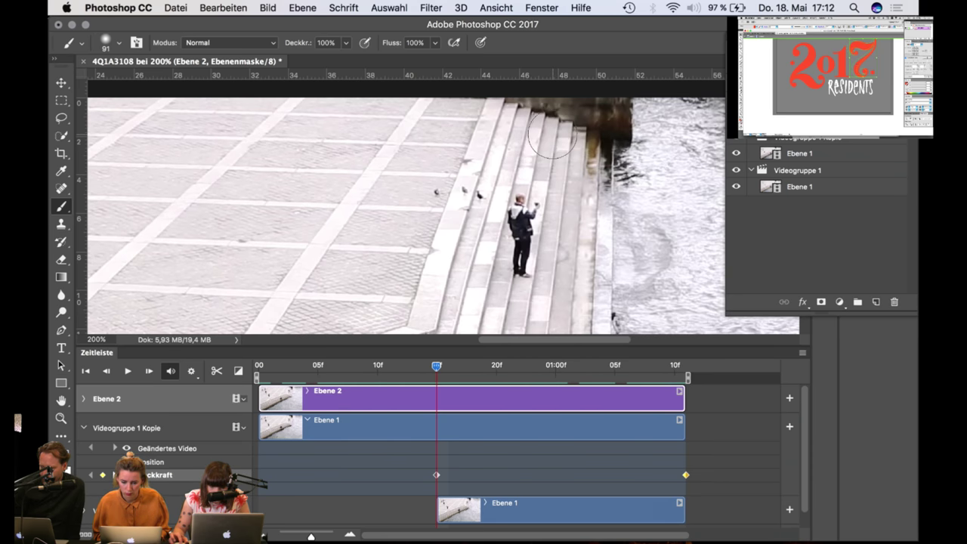
{"action": "left_click_drag", "start_coordinate": [565, 120], "coordinate": [595, 117]}
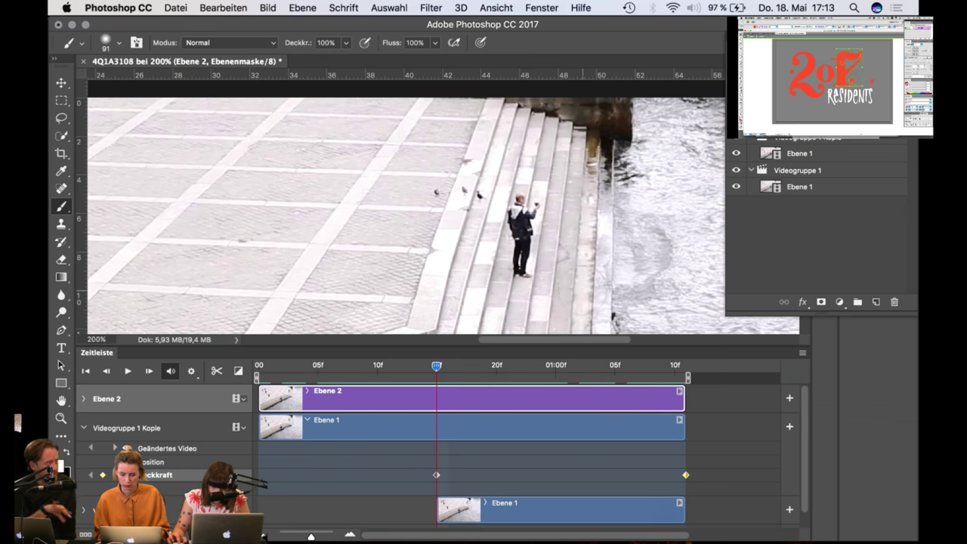
Step: Try Quick Mask mode on Ebene 2 along the water's edge, and return to the layer mask
{"action": "left_click_drag", "start_coordinate": [586, 256], "coordinate": [592, 173]}
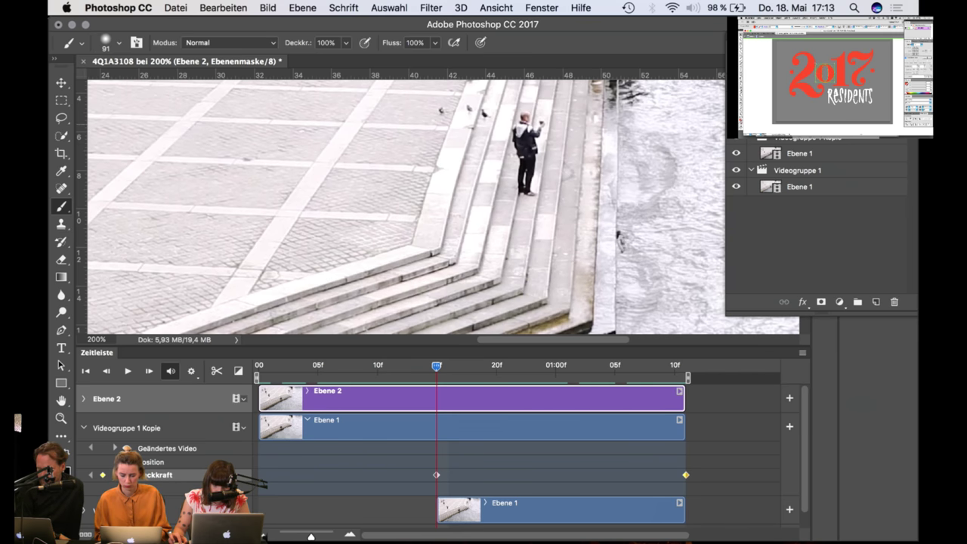
{"action": "key", "text": "q"}
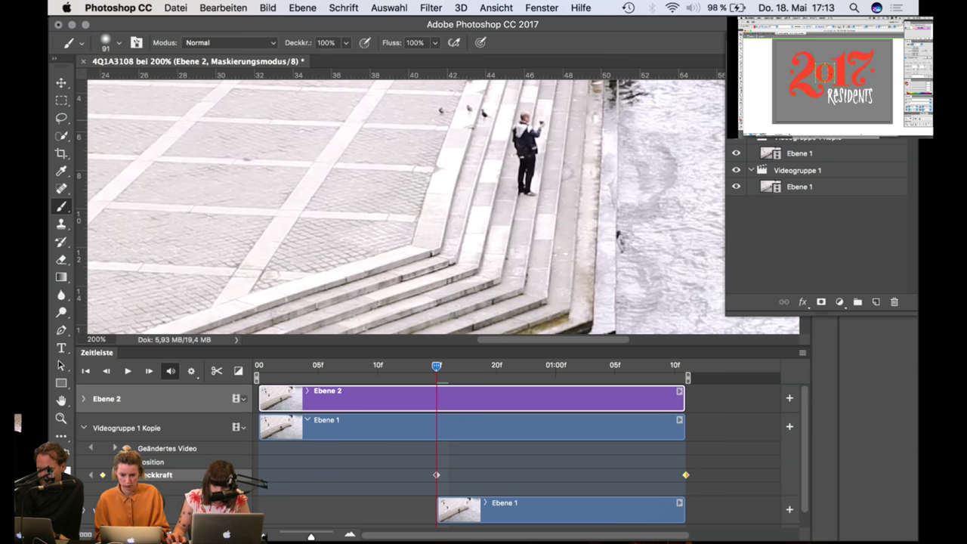
{"action": "key", "text": "q"}
{"action": "key", "text": "super+backslash"}
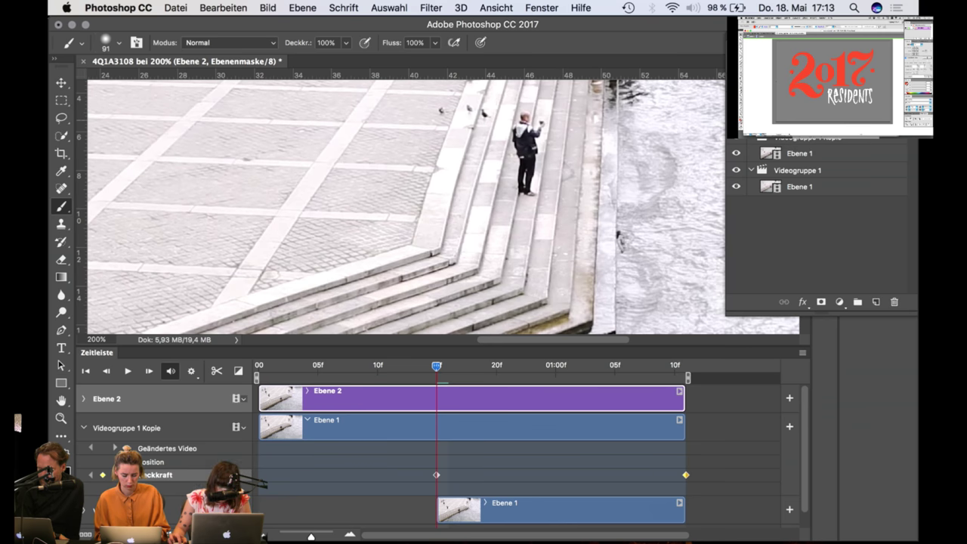
Step: Examine the mask transition between the stone steps and the water along the whole length of the quay
{"action": "key", "text": "z"}
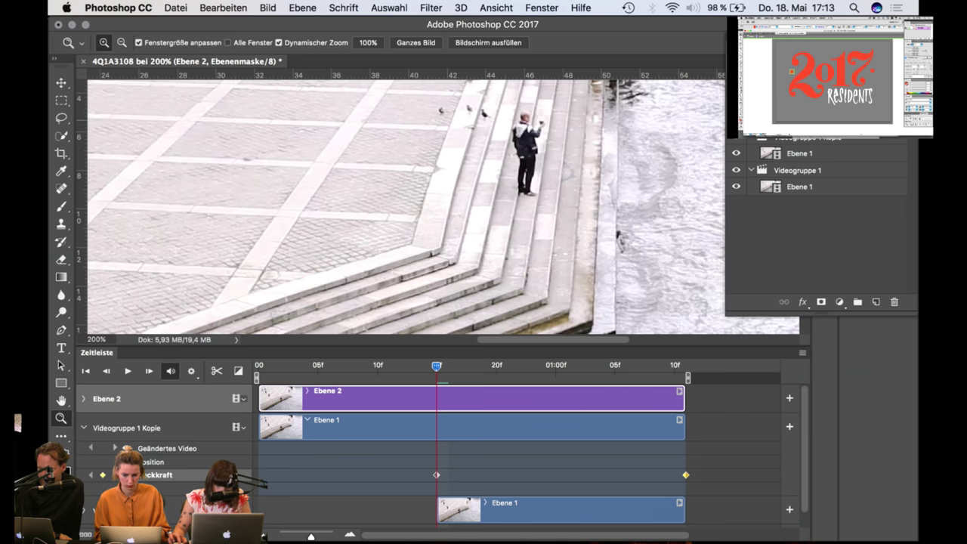
{"action": "left_click", "coordinate": [521, 179]}
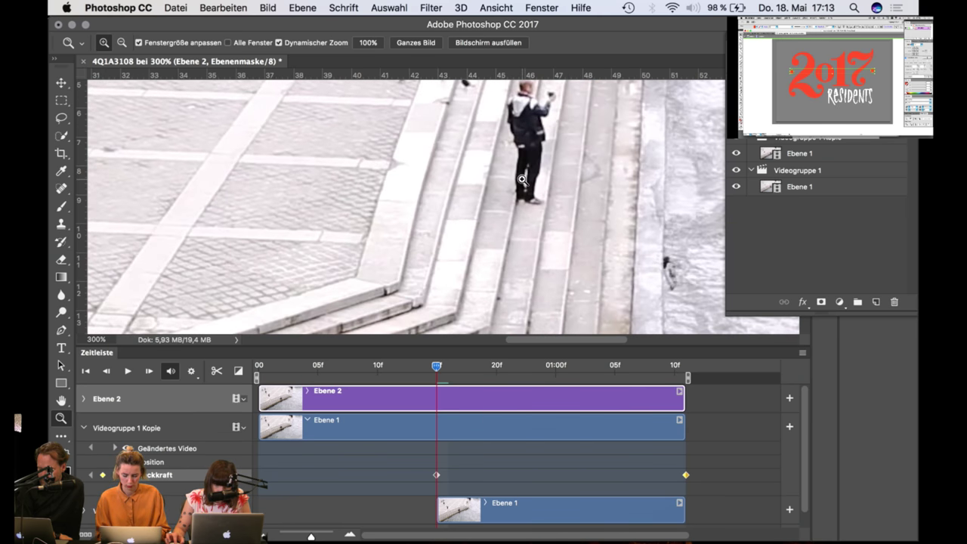
{"action": "key", "text": "super+minus"}
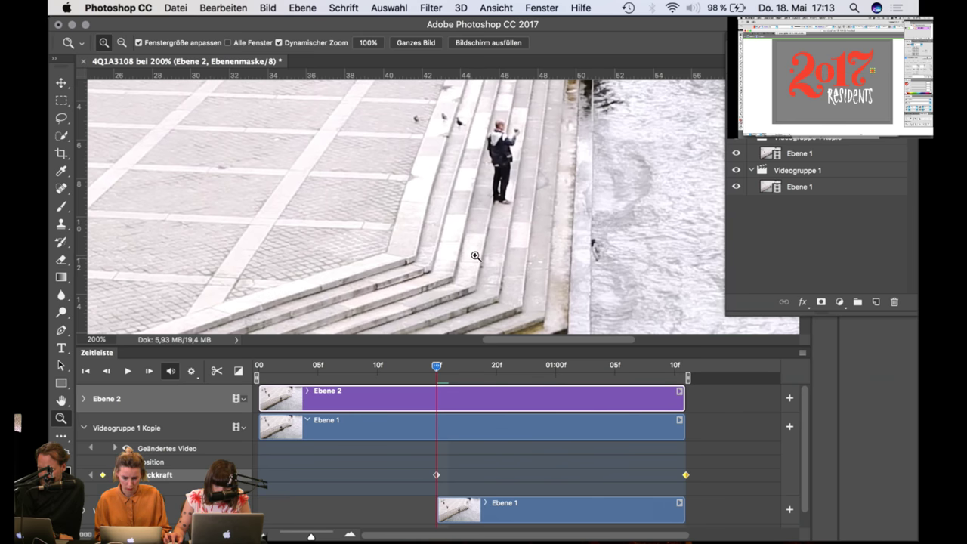
{"action": "key", "text": "b"}
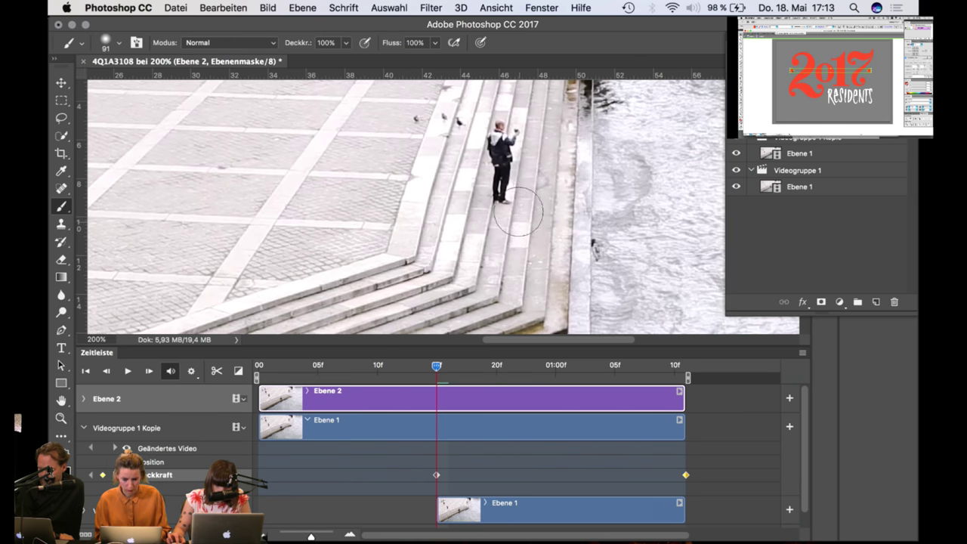
{"action": "left_click_drag", "start_coordinate": [458, 258], "coordinate": [540, 187]}
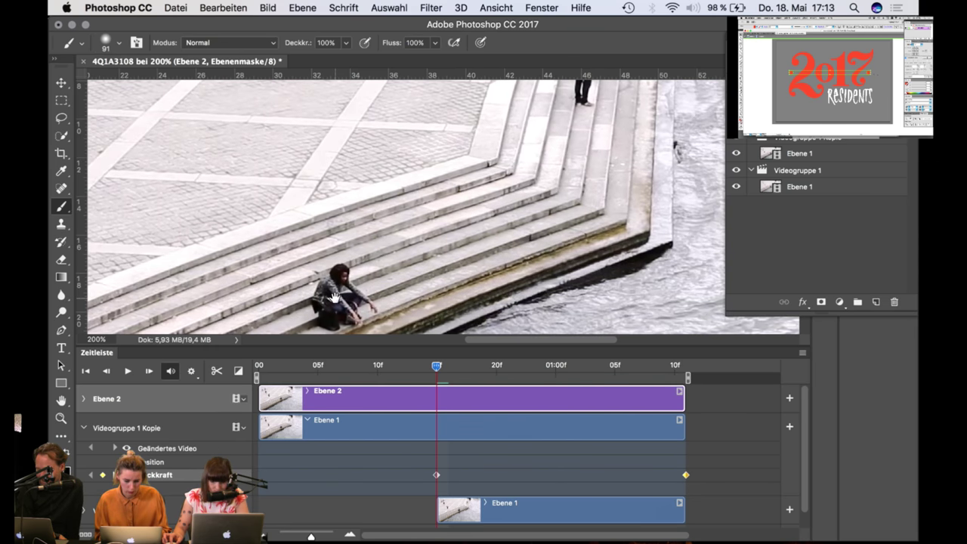
{"action": "left_click_drag", "start_coordinate": [374, 261], "coordinate": [564, 162]}
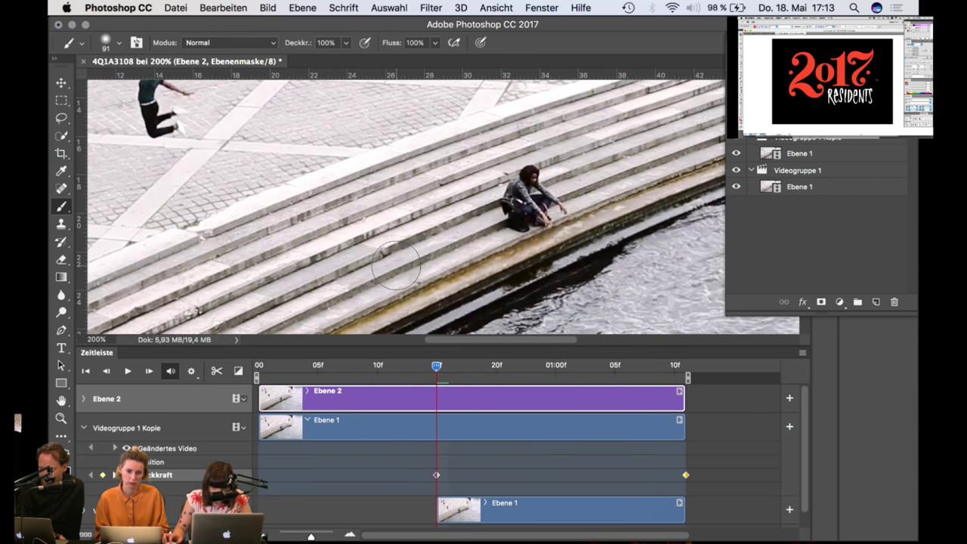
{"action": "left_click_drag", "start_coordinate": [395, 264], "coordinate": [461, 210]}
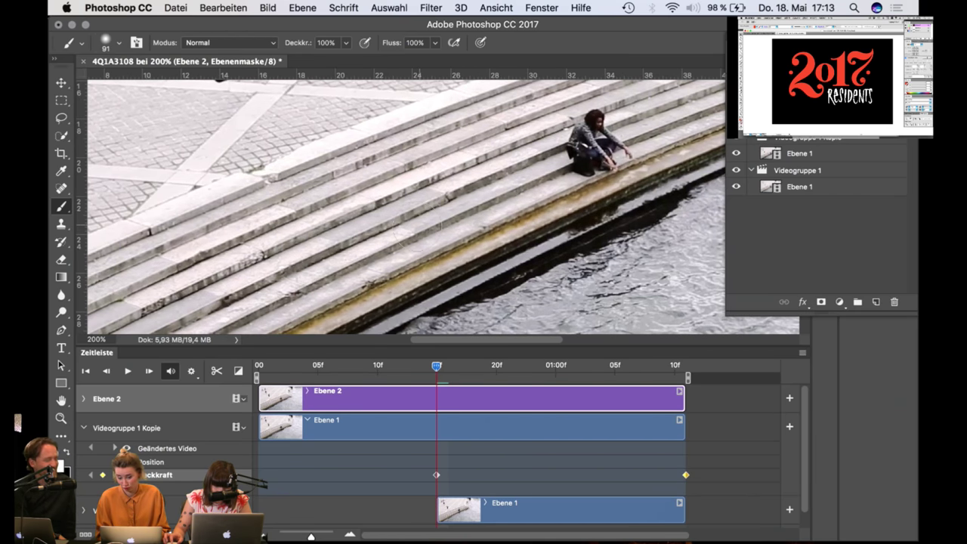
{"action": "key", "text": "super+minus"}
{"action": "key", "text": "super+minus"}
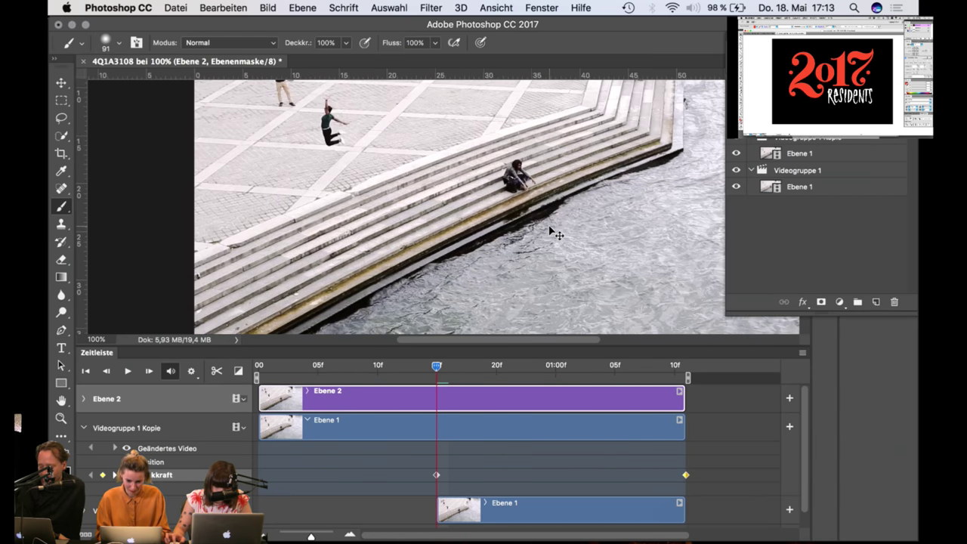
Step: Scrub through the timeline to its end and back, and play the whole composition to check the loop
{"action": "left_click_drag", "start_coordinate": [437, 366], "coordinate": [582, 380]}
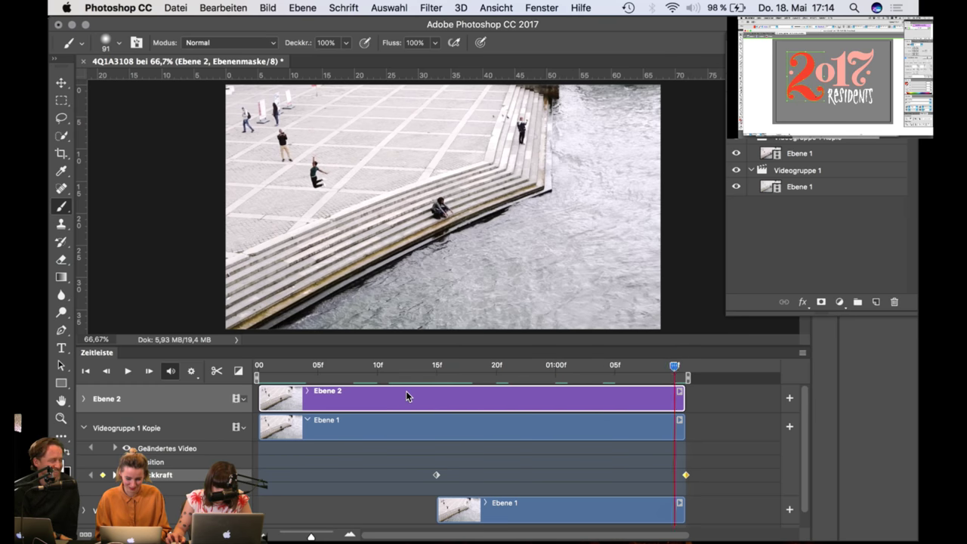
{"action": "left_click_drag", "start_coordinate": [407, 391], "coordinate": [256, 391]}
{"action": "key", "text": "space"}
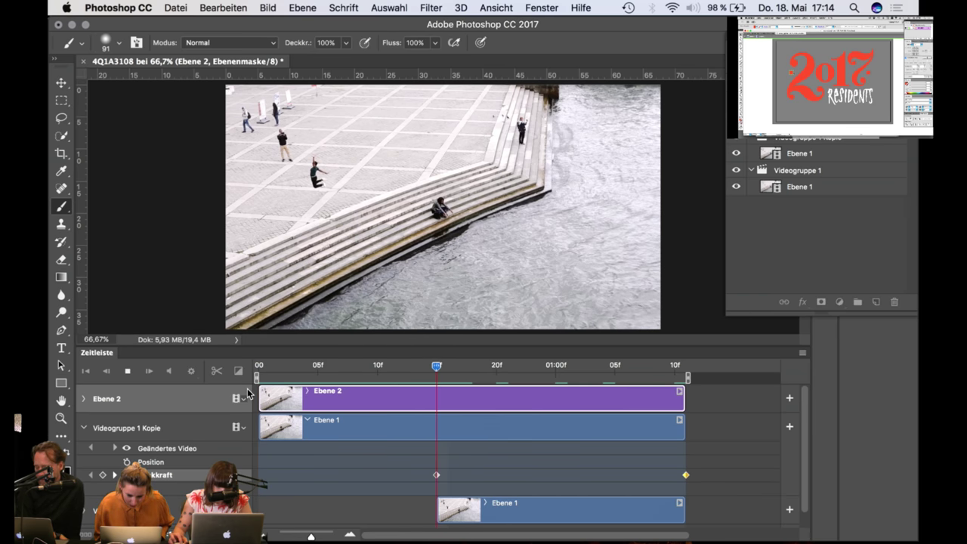
{"action": "key", "text": "space"}
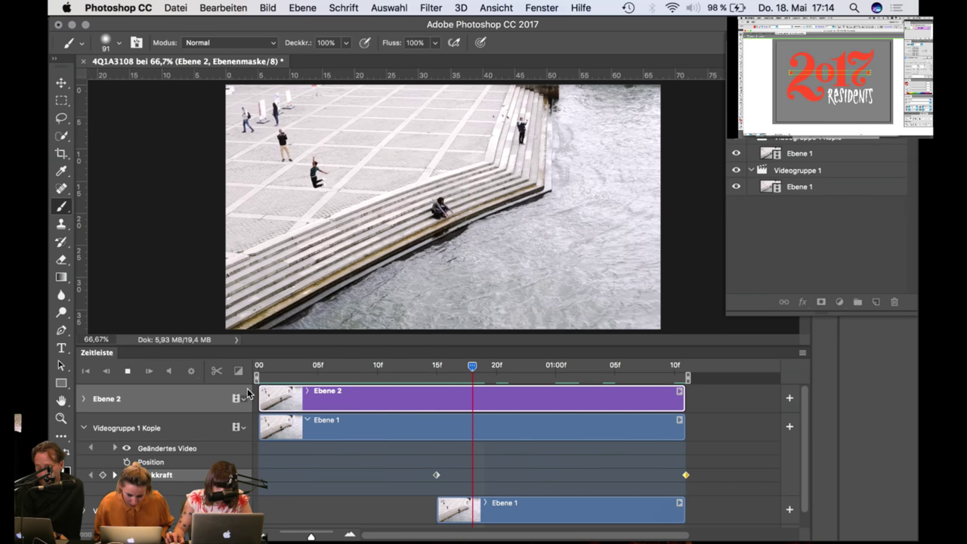
Step: Play the loop at 300% around the crouching person to inspect the water's edge below the steps
{"action": "scroll", "coordinate": [446, 213], "scroll_direction": "up", "scroll_amount": 5}
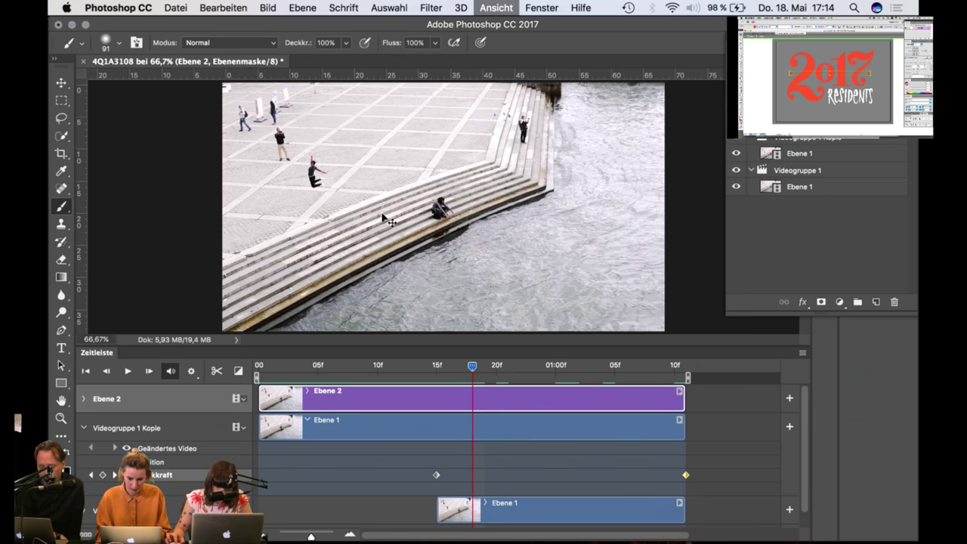
{"action": "scroll", "coordinate": [472, 244], "scroll_direction": "down", "scroll_amount": 3}
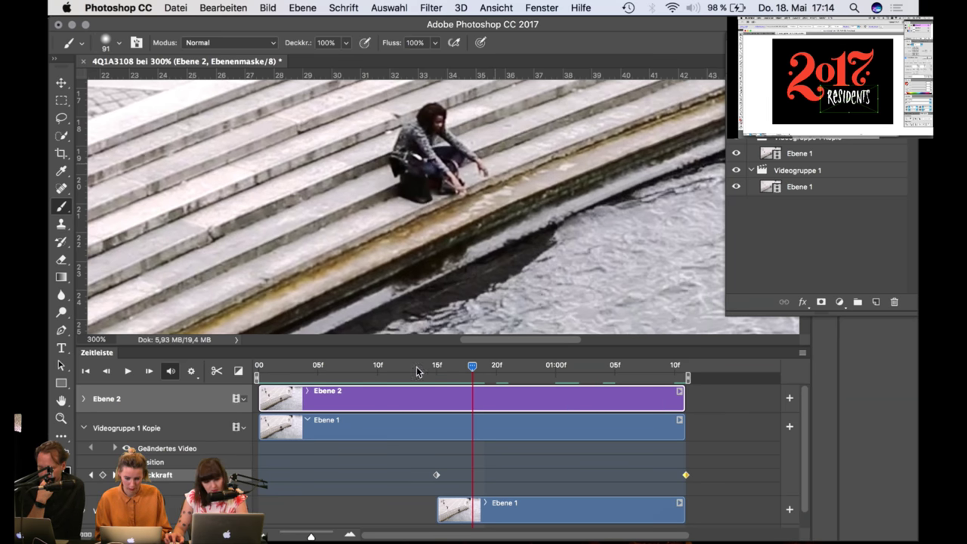
{"action": "left_click_drag", "start_coordinate": [468, 365], "coordinate": [336, 381]}
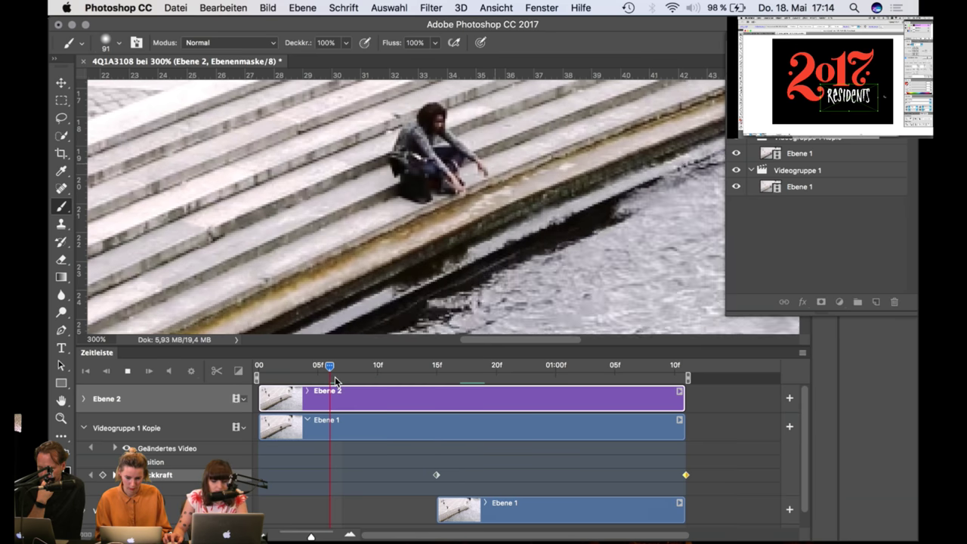
{"action": "key", "text": "space"}
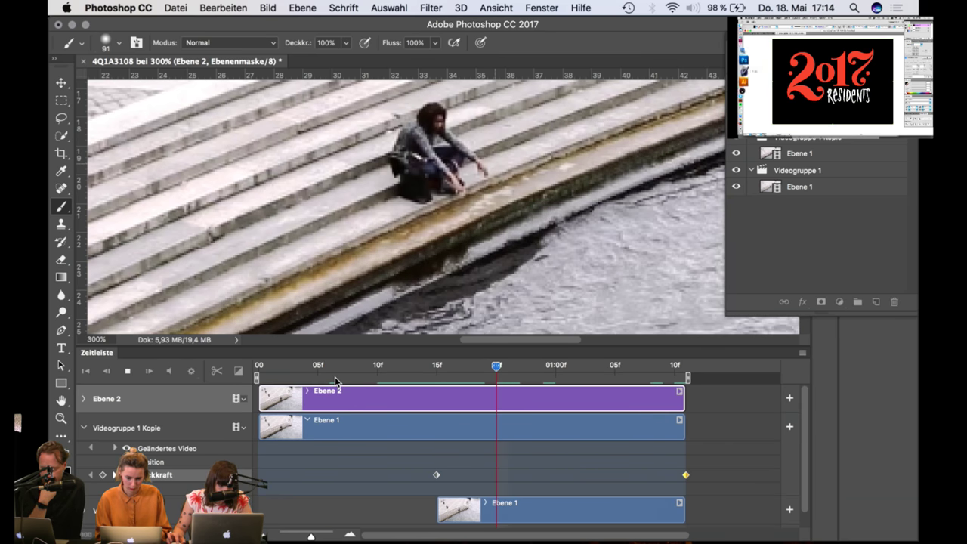
Step: Play the whole loop with the full image in view at 50% to check the movement of the water
{"action": "key", "text": "space"}
{"action": "key", "text": "super+minus"}
{"action": "key", "text": "super+minus"}
{"action": "key", "text": "super+minus"}
{"action": "key", "text": "super+minus"}
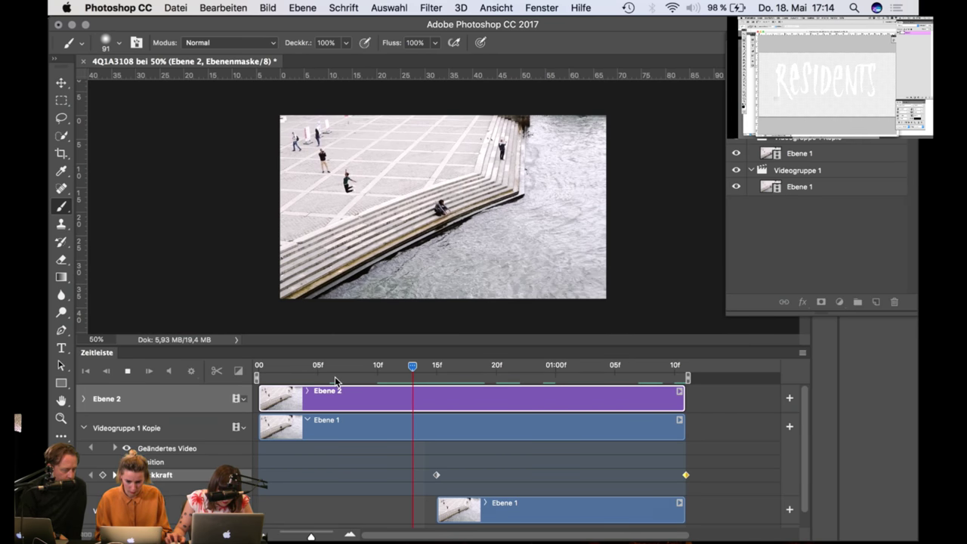
{"action": "key", "text": "space"}
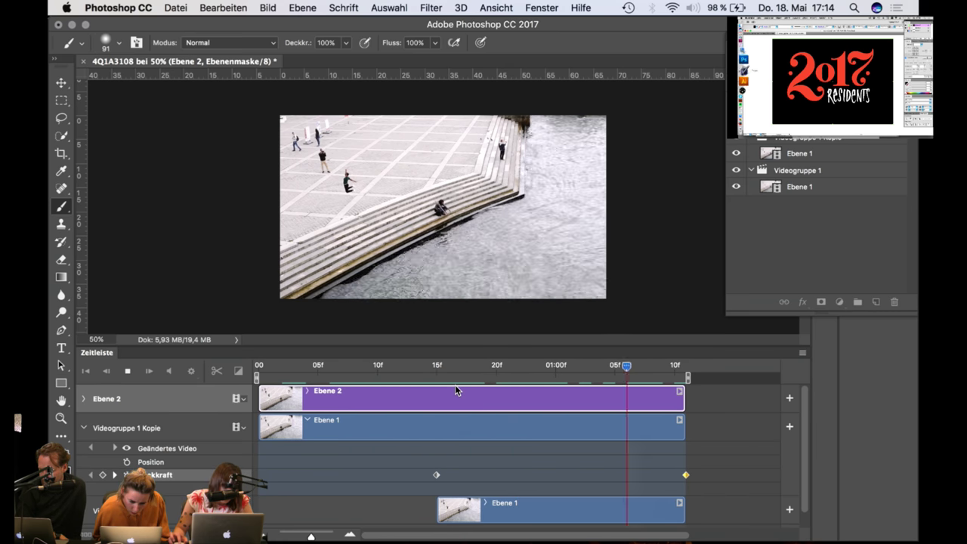
{"action": "key", "text": "space"}
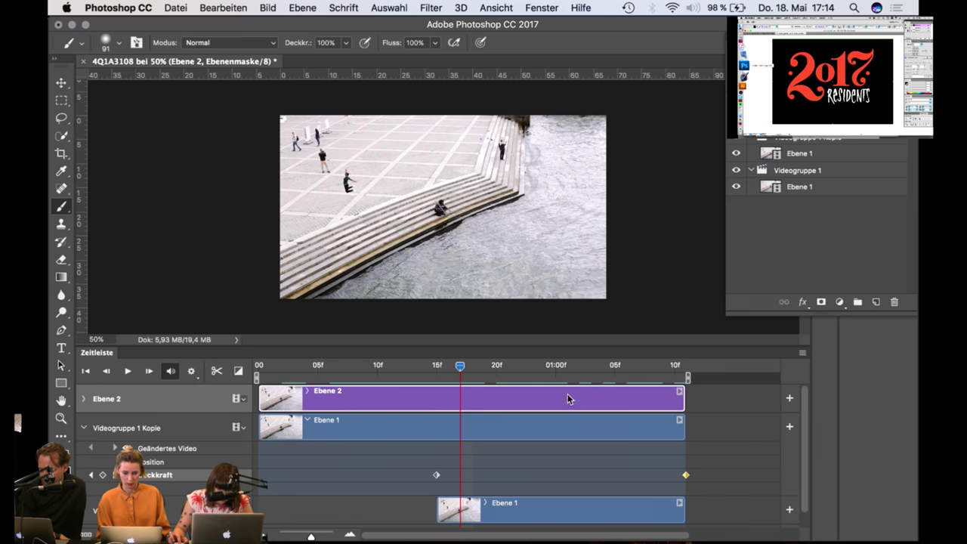
Step: Replay the composition from its first frame and return the playhead to the start of the timeline
{"action": "left_click_drag", "start_coordinate": [451, 371], "coordinate": [253, 370]}
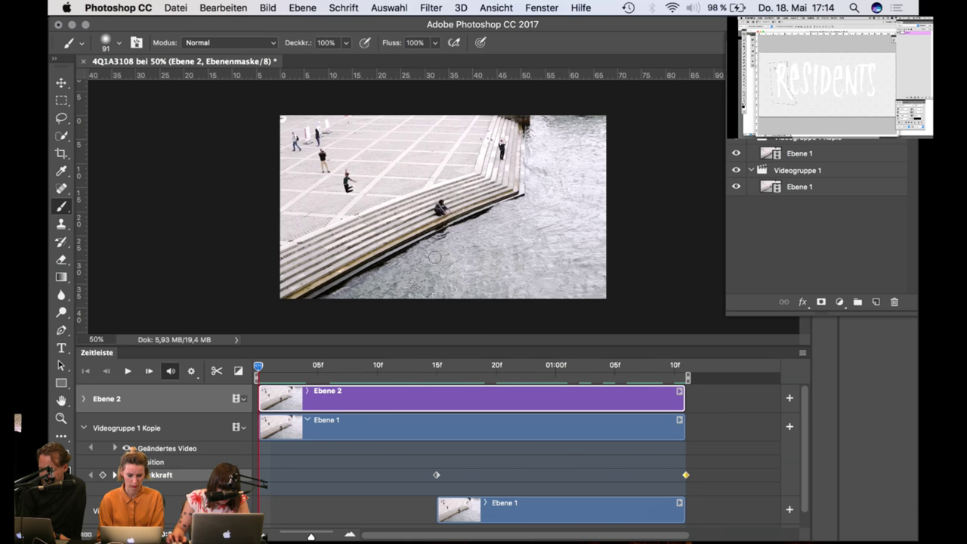
{"action": "key", "text": "space"}
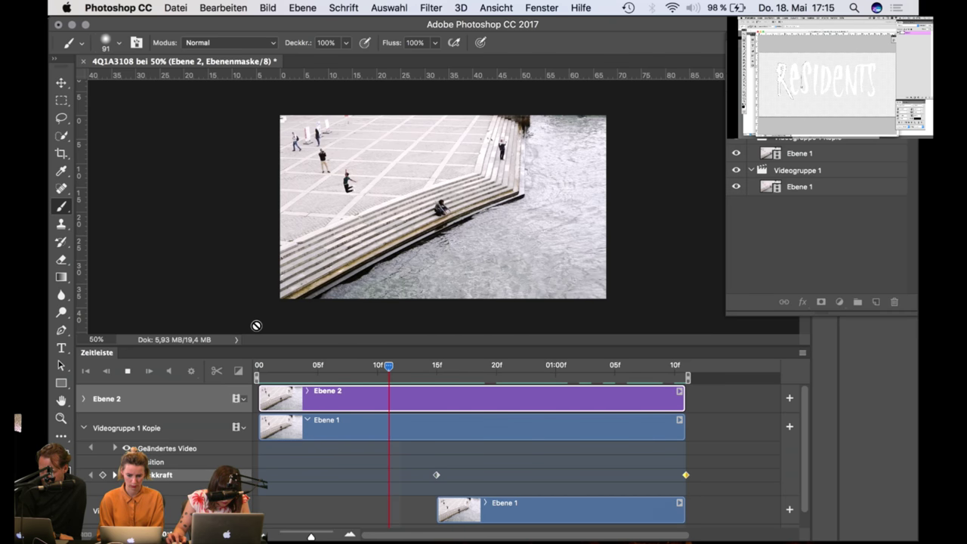
{"action": "key", "text": "space"}
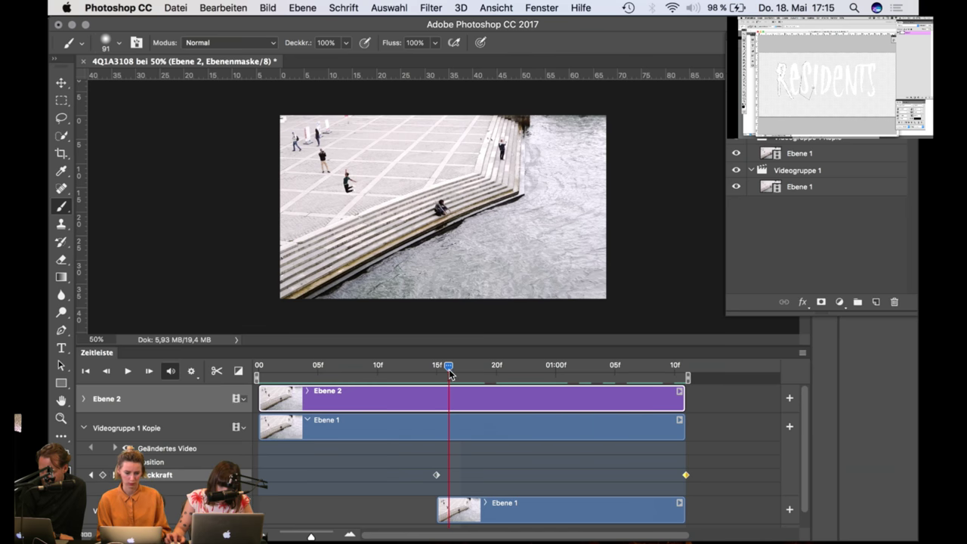
{"action": "left_click_drag", "start_coordinate": [449, 368], "coordinate": [236, 363]}
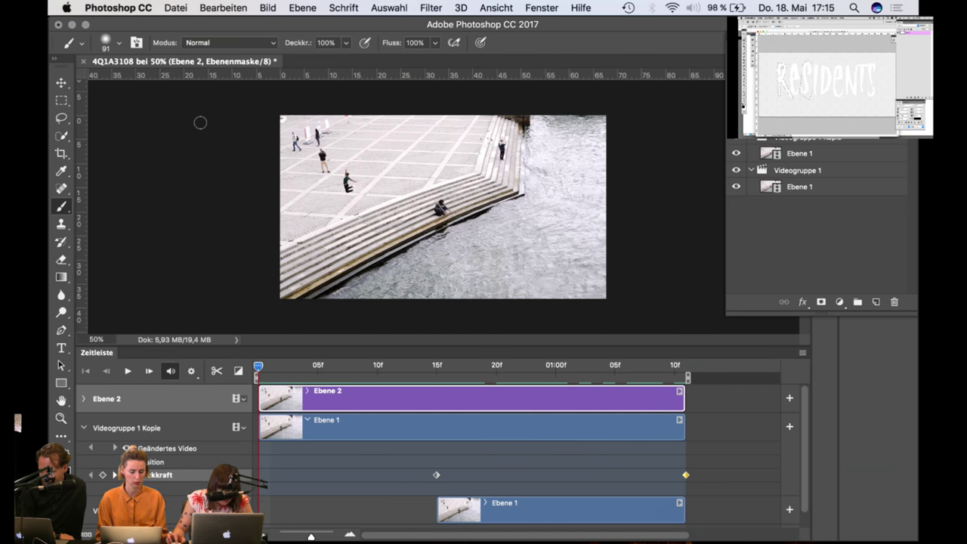
Step: Open the Save for Web (Legacy) export for the composition and bring up the preview's zoom levels
{"action": "left_click", "coordinate": [175, 7]}
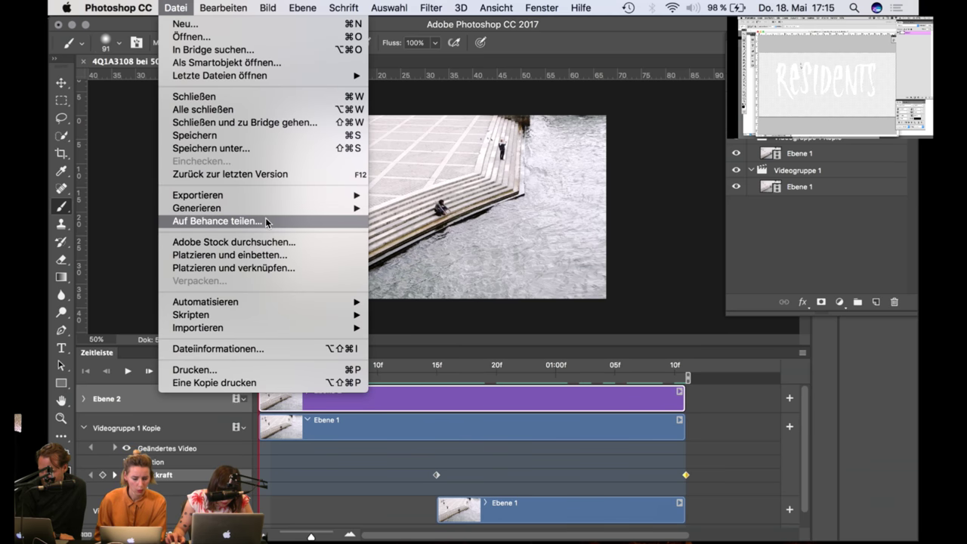
{"action": "mouse_move", "coordinate": [346, 197]}
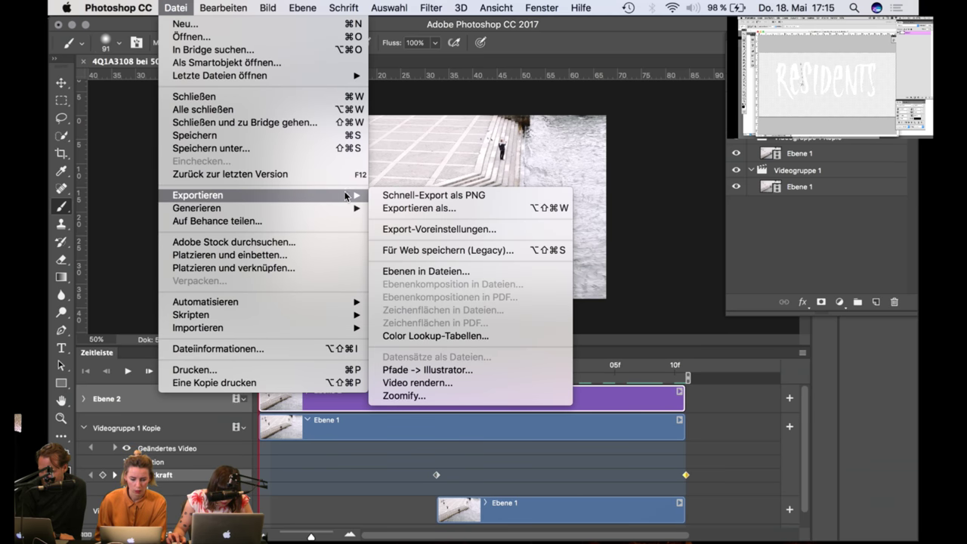
{"action": "left_click", "coordinate": [444, 250]}
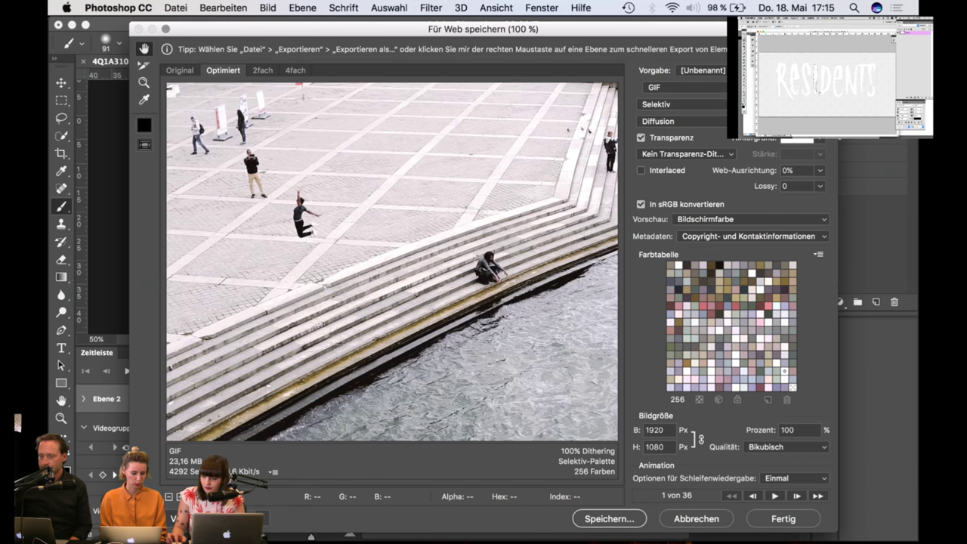
{"action": "left_click", "coordinate": [265, 496]}
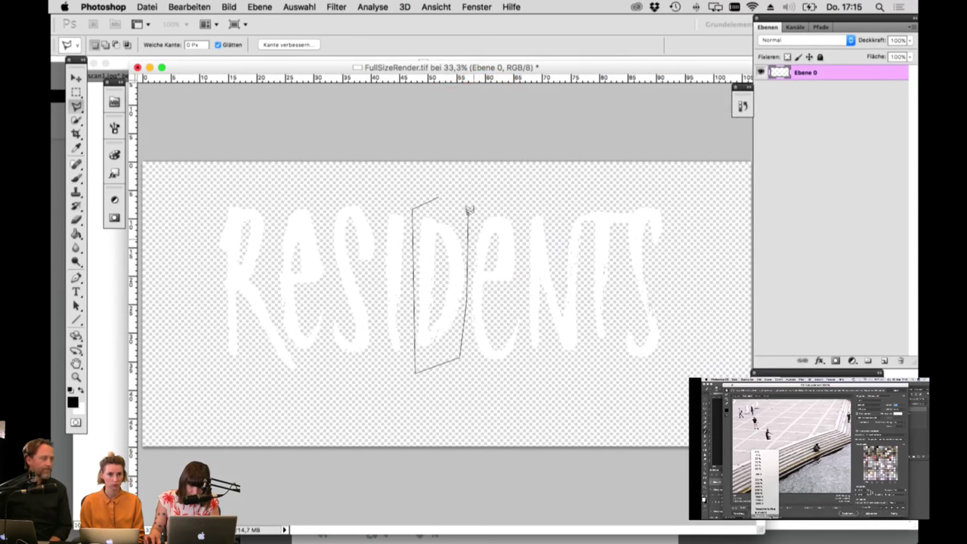
Step: In FullSizeRender.tif, lasso the D of RESIDENTS, stretch its height to about 106%, rotate it about -2.9° and shift it slightly down and left
{"action": "double_click", "coordinate": [466, 211]}
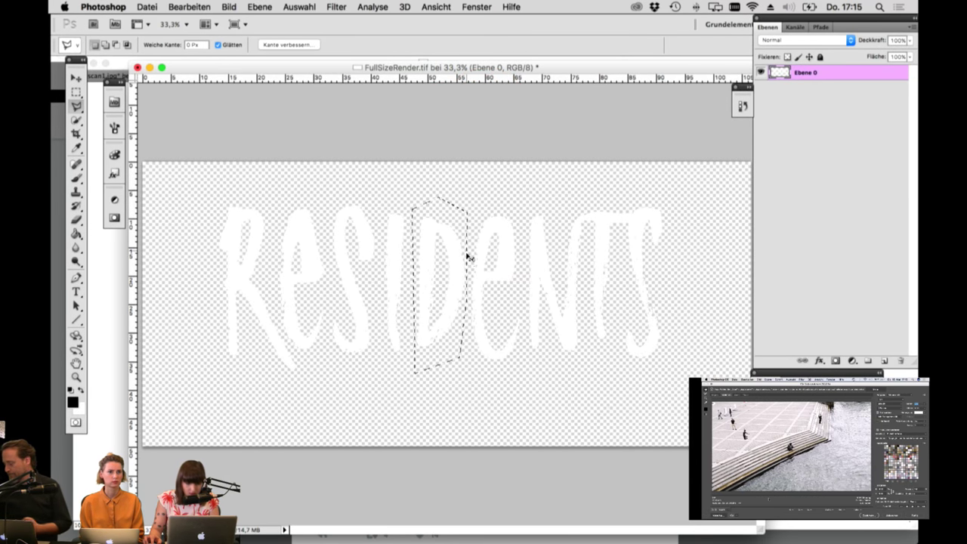
{"action": "key", "text": "super+t"}
{"action": "left_click_drag", "start_coordinate": [439, 200], "coordinate": [439, 186]}
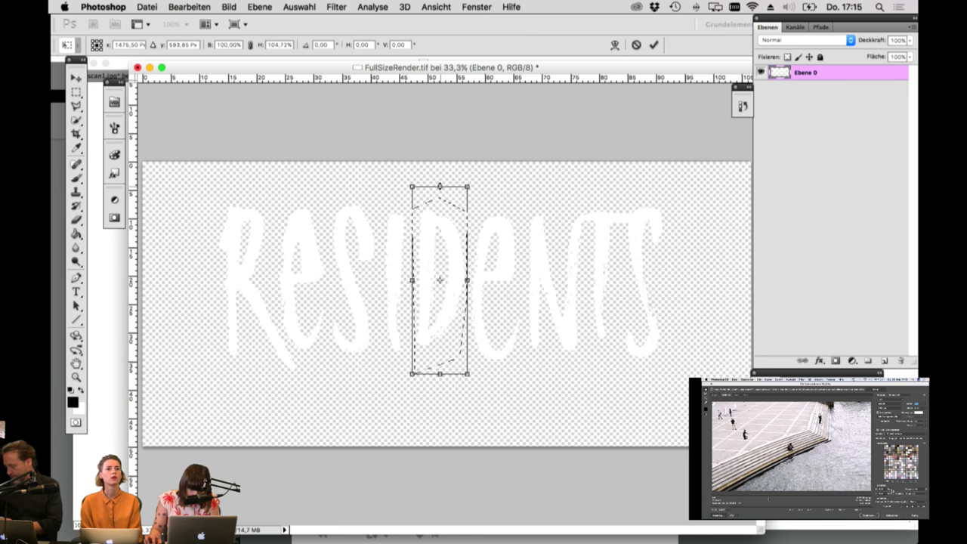
{"action": "left_click_drag", "start_coordinate": [483, 397], "coordinate": [488, 397]}
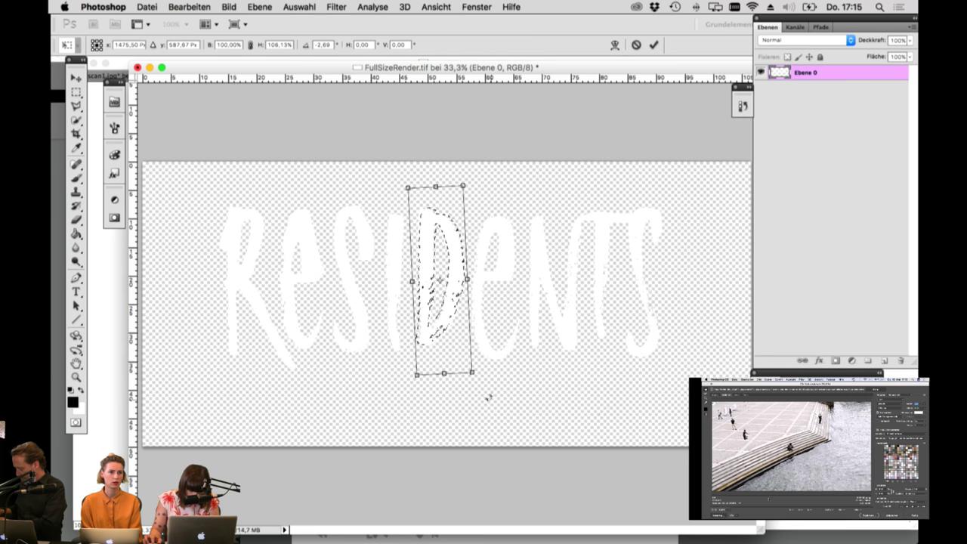
{"action": "left_click_drag", "start_coordinate": [449, 325], "coordinate": [447, 329]}
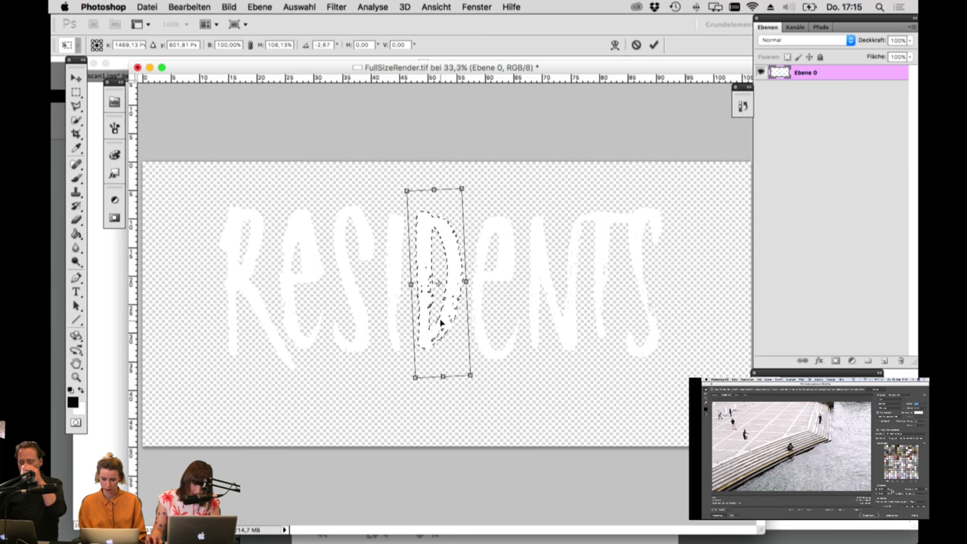
{"action": "key", "text": "Return"}
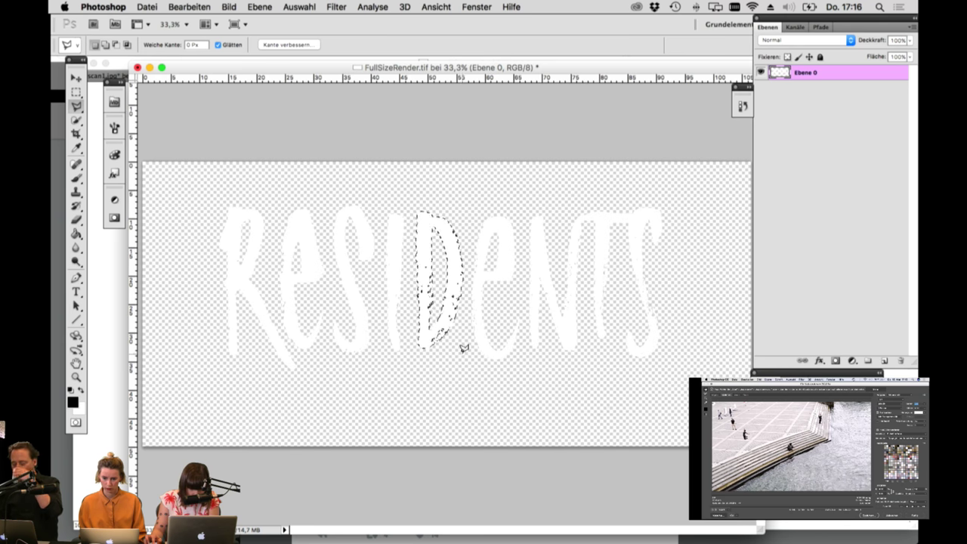
Step: Select the second e of RESIDENTS with the Polygonal Lasso, nudge it slightly up and scale it to 97.85%
{"action": "left_click", "coordinate": [489, 192]}
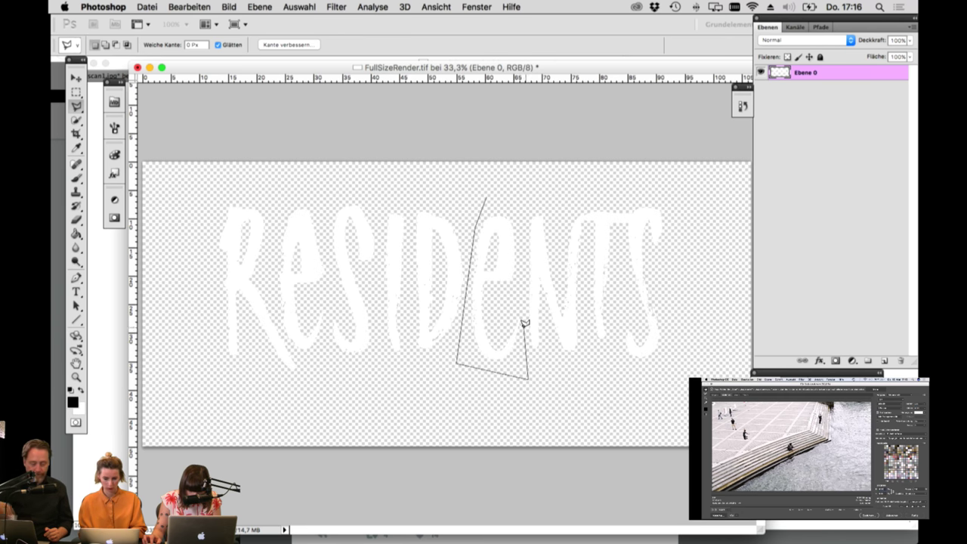
{"action": "double_click", "coordinate": [521, 214]}
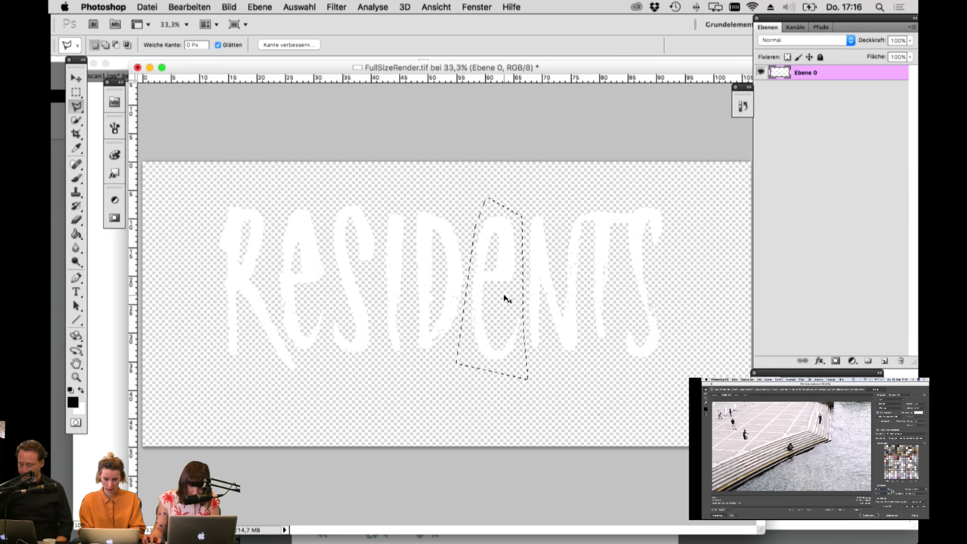
{"action": "key", "text": "super+t"}
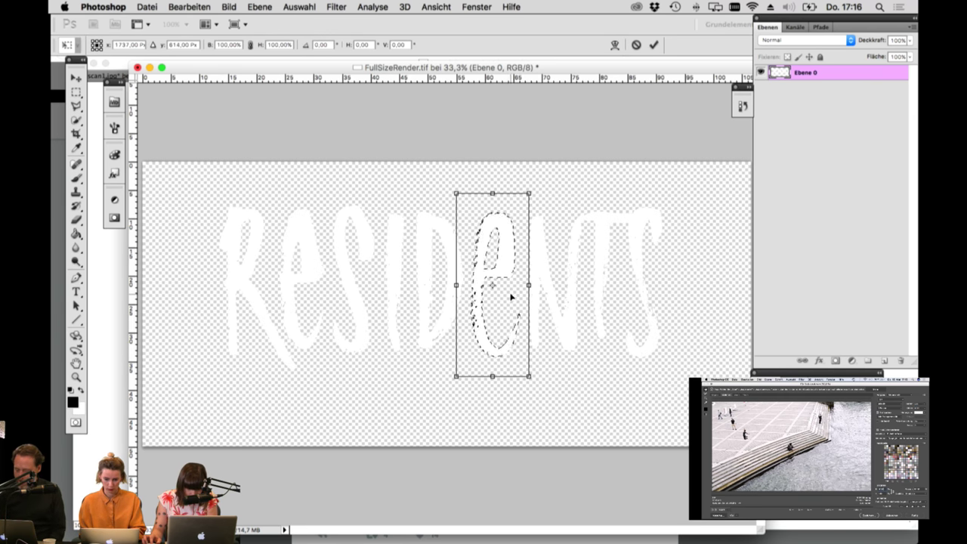
{"action": "key", "text": "Up"}
{"action": "key", "text": "Up"}
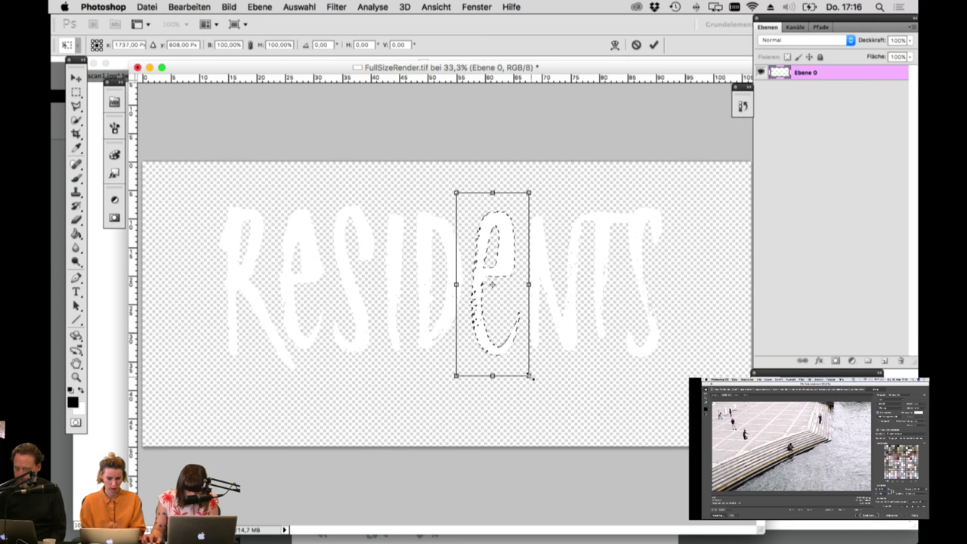
{"action": "left_click_drag", "start_coordinate": [529, 375], "coordinate": [527, 372]}
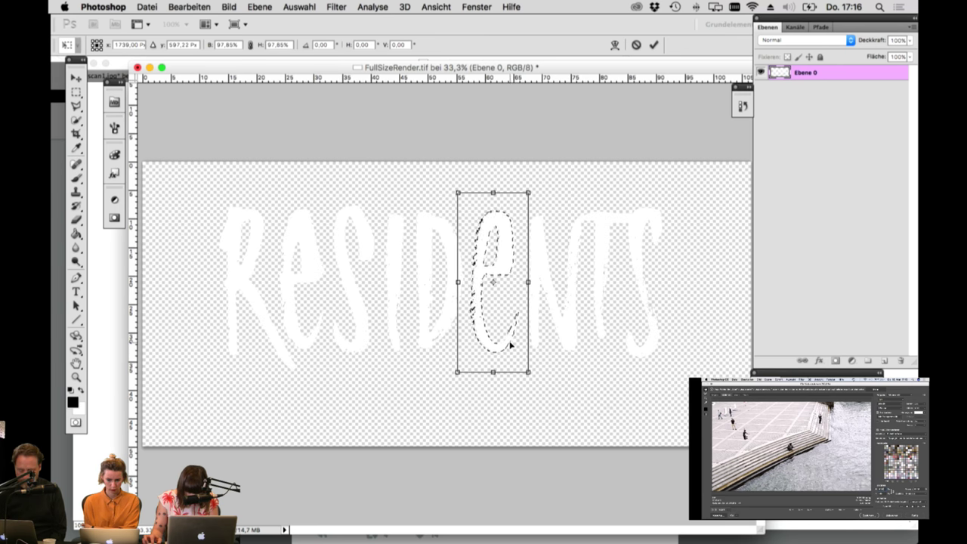
{"action": "key", "text": "Return"}
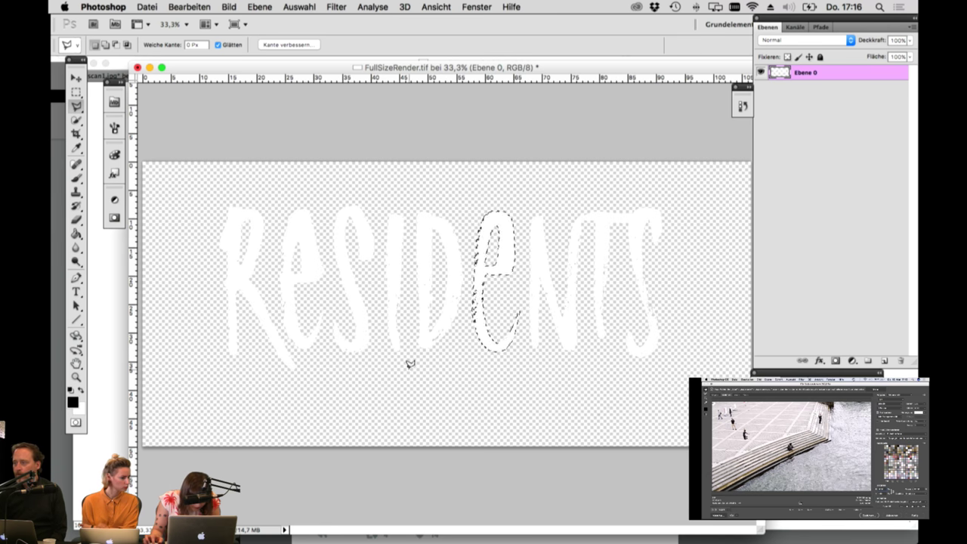
Step: Select the R and first e of RESIDENTS together with the Polygonal Lasso and apply a Free Transform to them
{"action": "left_click", "coordinate": [317, 363]}
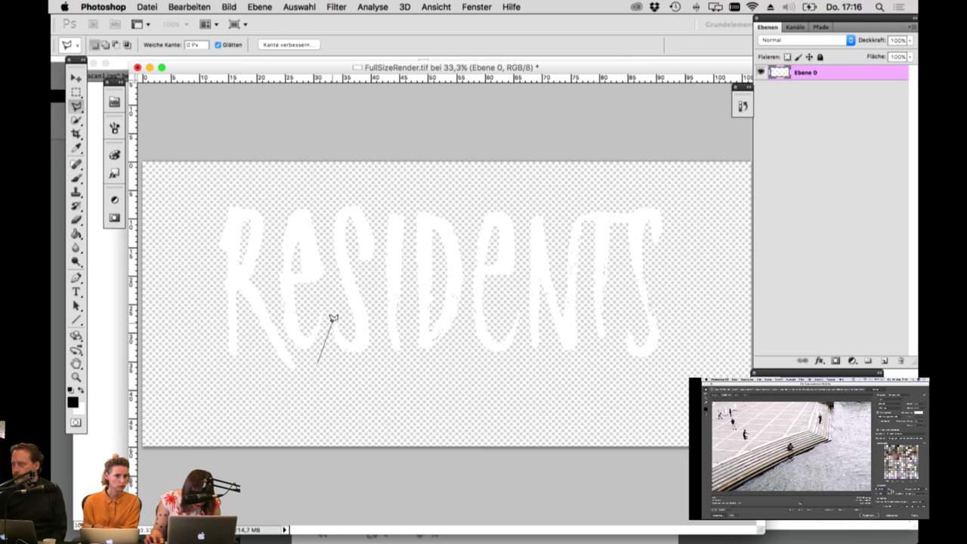
{"action": "left_click", "coordinate": [329, 197]}
{"action": "left_click", "coordinate": [214, 196]}
{"action": "left_click", "coordinate": [156, 389]}
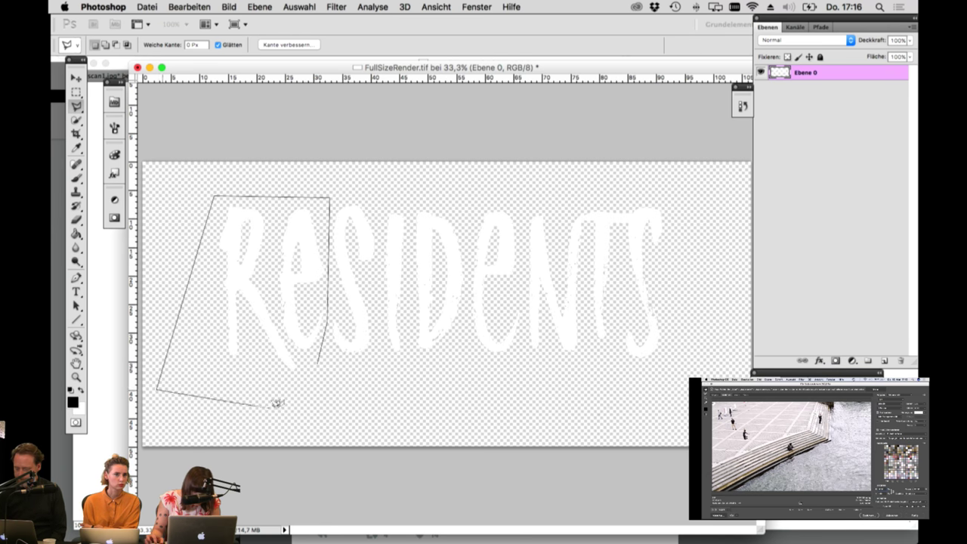
{"action": "left_click", "coordinate": [325, 394]}
{"action": "key", "text": "ctrl+t"}
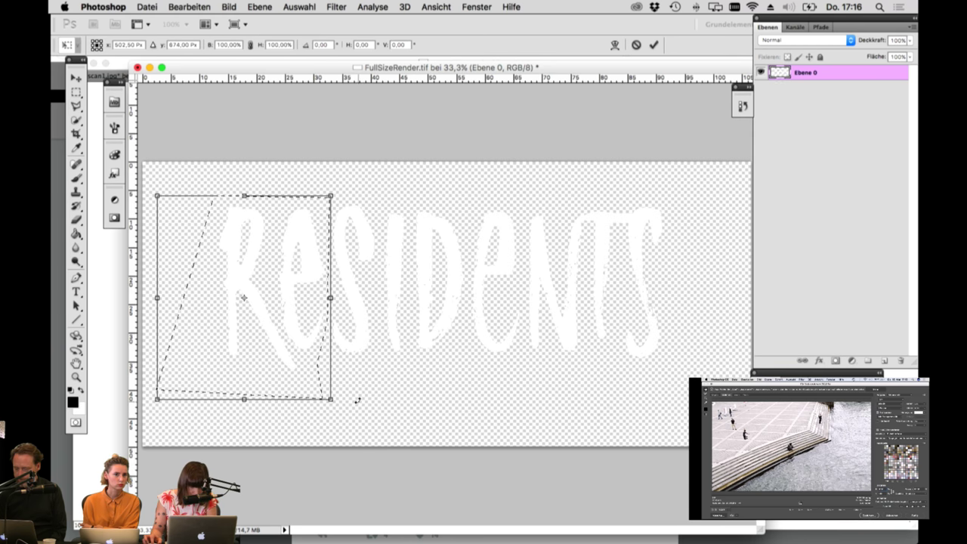
{"action": "key", "text": "Return"}
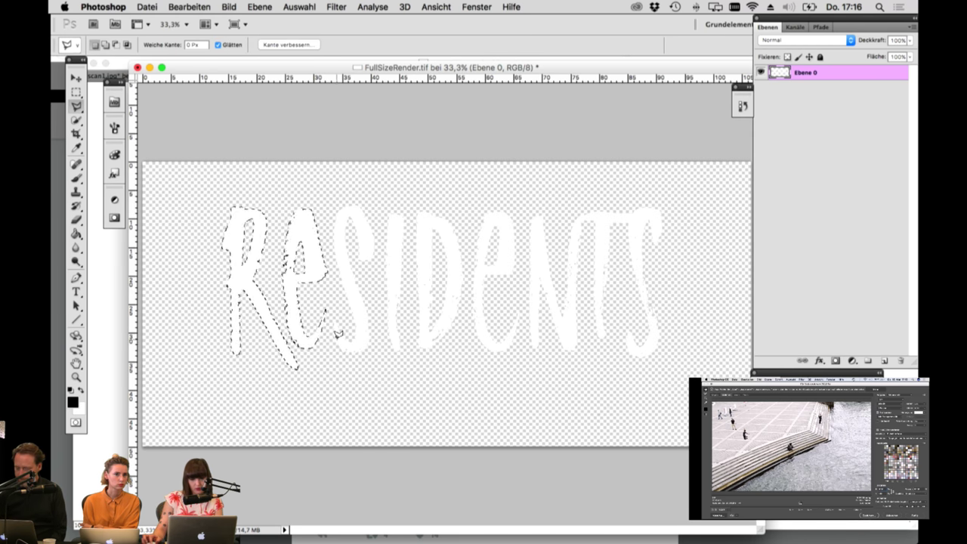
Step: Save FullSizeRender.tif, switch to Illustrator and update the changed linked image in scan2.jpg
{"action": "key", "text": "v"}
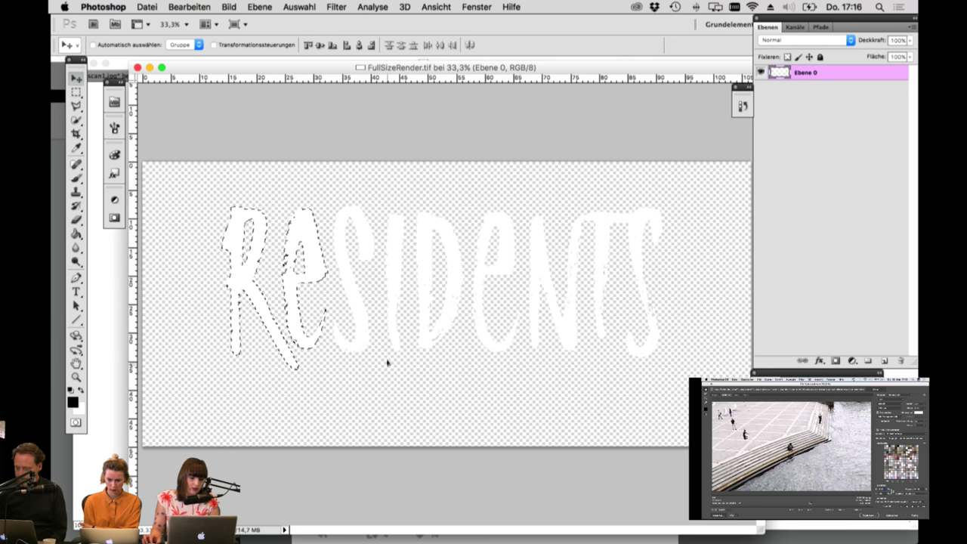
{"action": "left_click", "coordinate": [116, 339]}
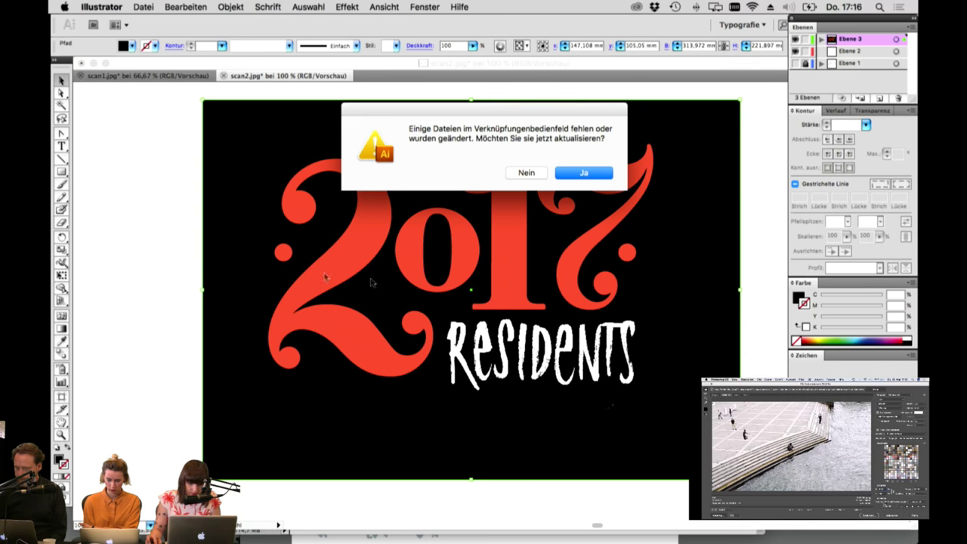
{"action": "left_click", "coordinate": [577, 172]}
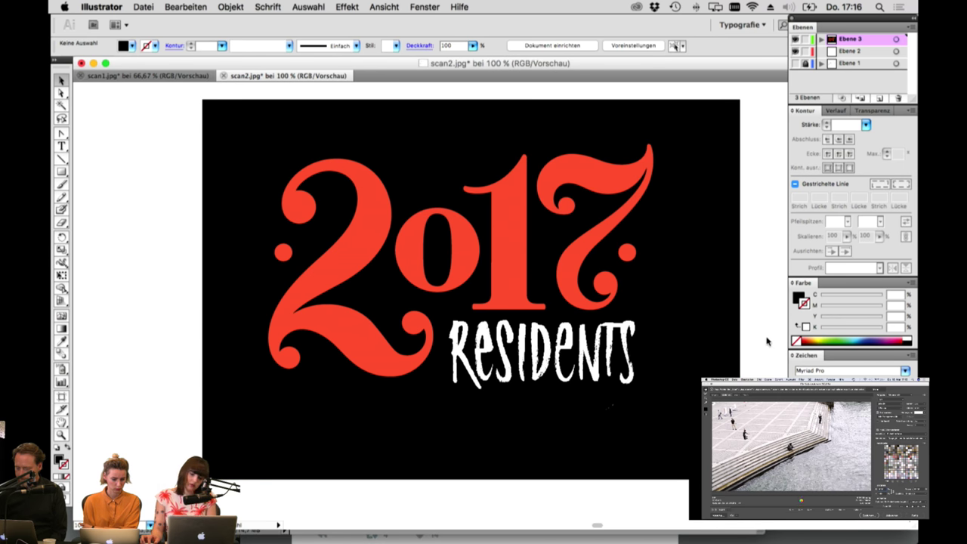
Step: Nudge the linked RESIDENTS lettering slightly up and left beneath the red 2017, and deselect it
{"action": "left_click", "coordinate": [614, 378]}
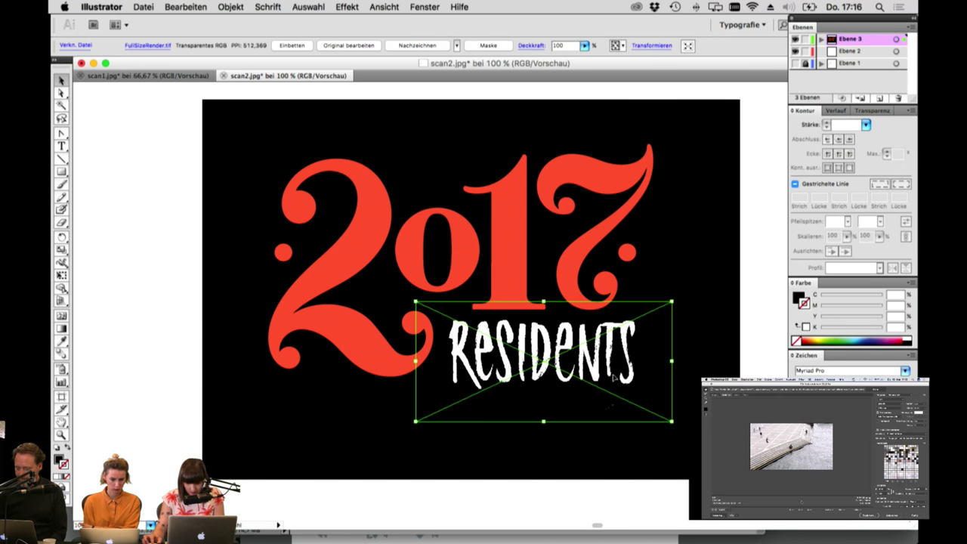
{"action": "key", "text": "shift+super+a"}
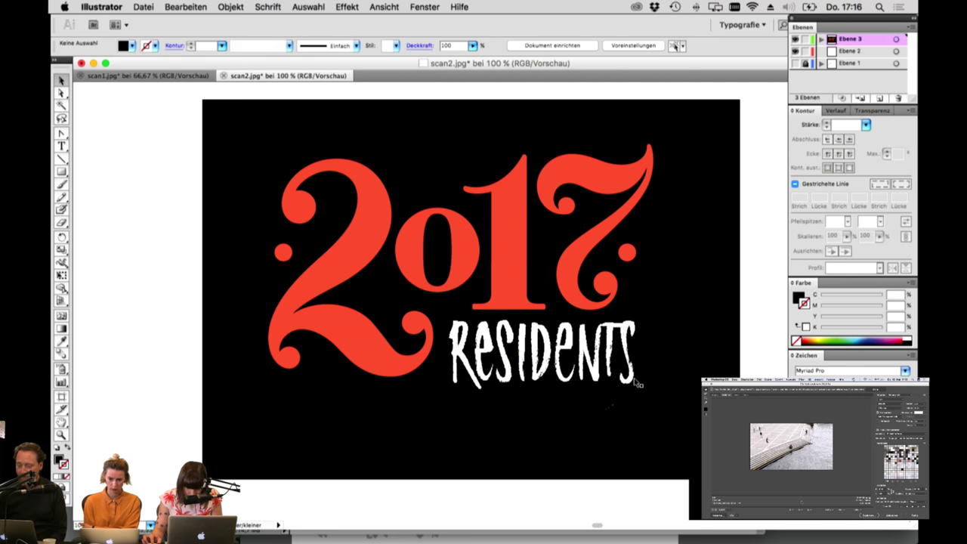
{"action": "left_click", "coordinate": [635, 381]}
{"action": "key", "text": "Up"}
{"action": "key", "text": "Up"}
{"action": "key", "text": "Up"}
{"action": "key", "text": "Left"}
{"action": "key", "text": "Left"}
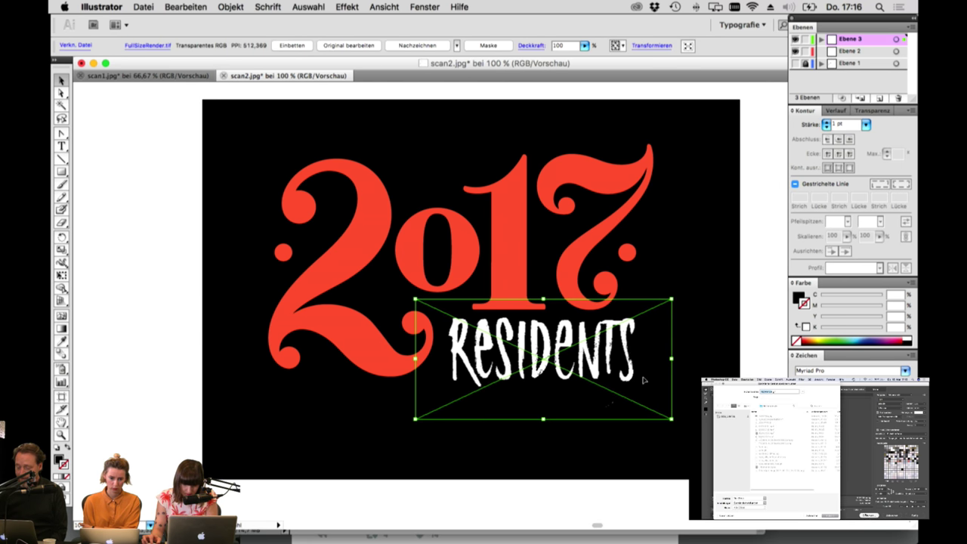
{"action": "left_click", "coordinate": [609, 405]}
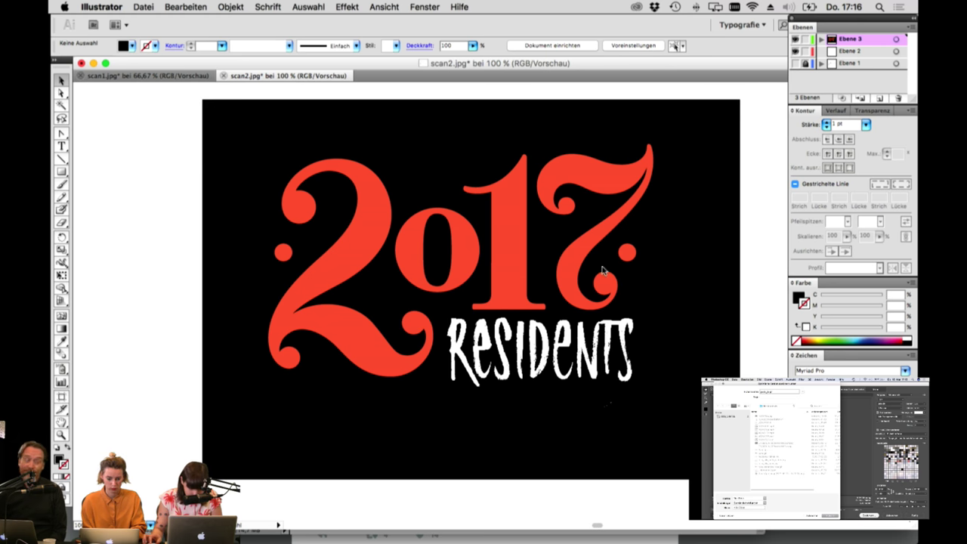
Step: Duplicate the red 2017 group in place and nudge the copy slightly right and down
{"action": "left_click", "coordinate": [579, 282]}
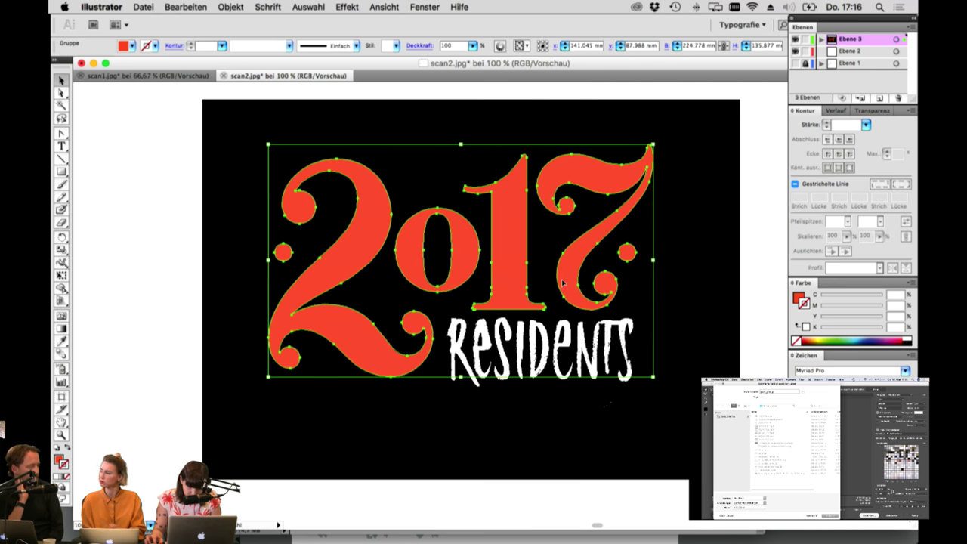
{"action": "left_click", "coordinate": [460, 257]}
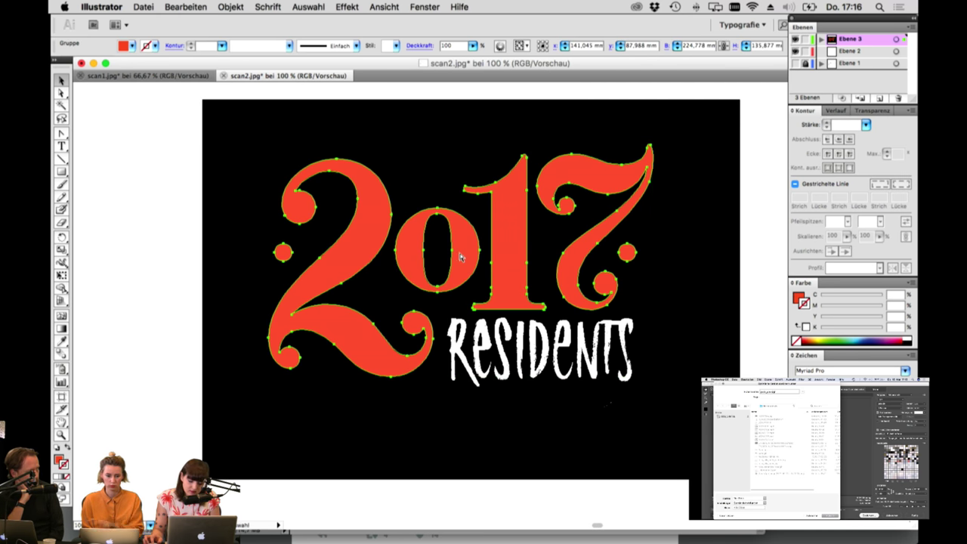
{"action": "key", "text": "v"}
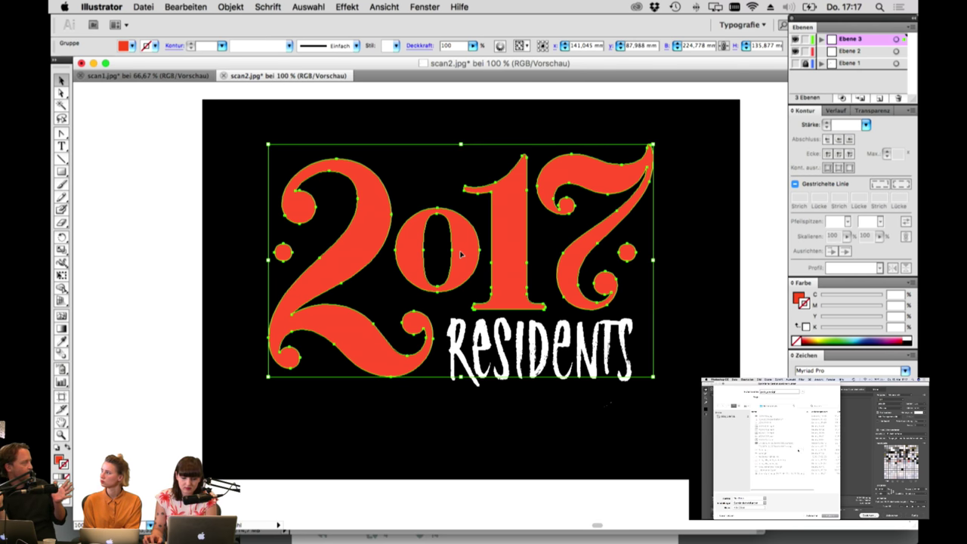
{"action": "key", "text": "Right"}
{"action": "key", "text": "Right"}
{"action": "key", "text": "Right"}
{"action": "key", "text": "Up"}
{"action": "key", "text": "Up"}
{"action": "key", "text": "Up"}
{"action": "key", "text": "Down"}
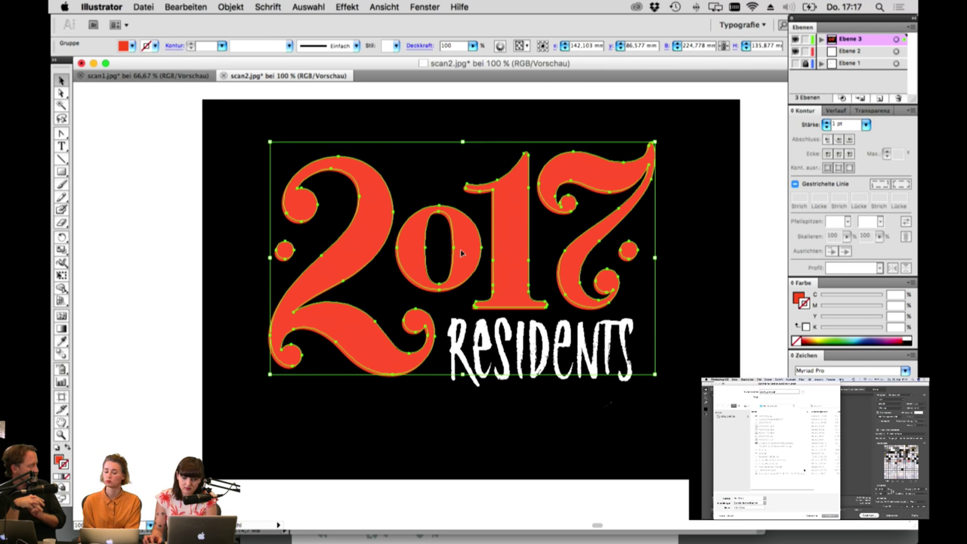
{"action": "key", "text": "Up"}
{"action": "key", "text": "Down"}
{"action": "key", "text": "Down"}
{"action": "key", "text": "super+z"}
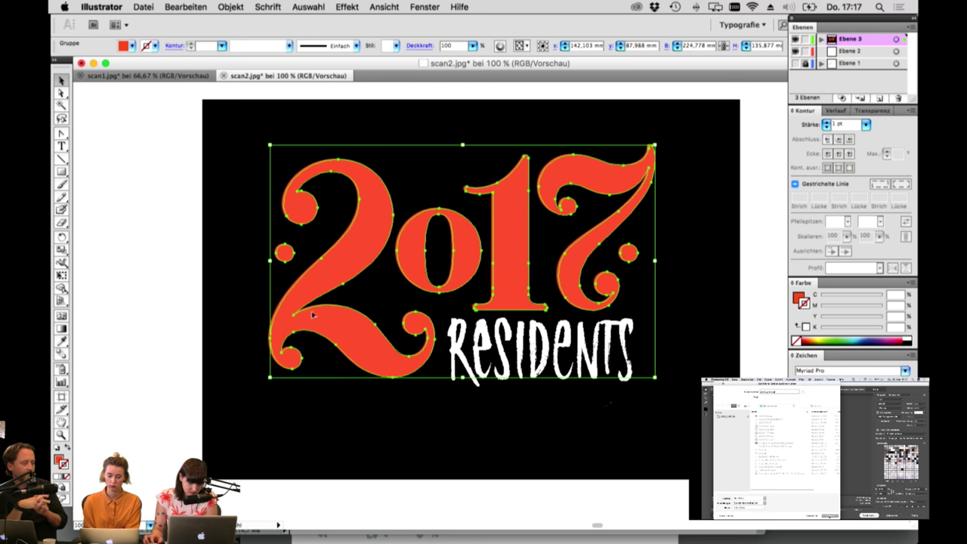
Step: Fill the copied 2017 group with white (FFFFFF)
{"action": "double_click", "coordinate": [59, 459]}
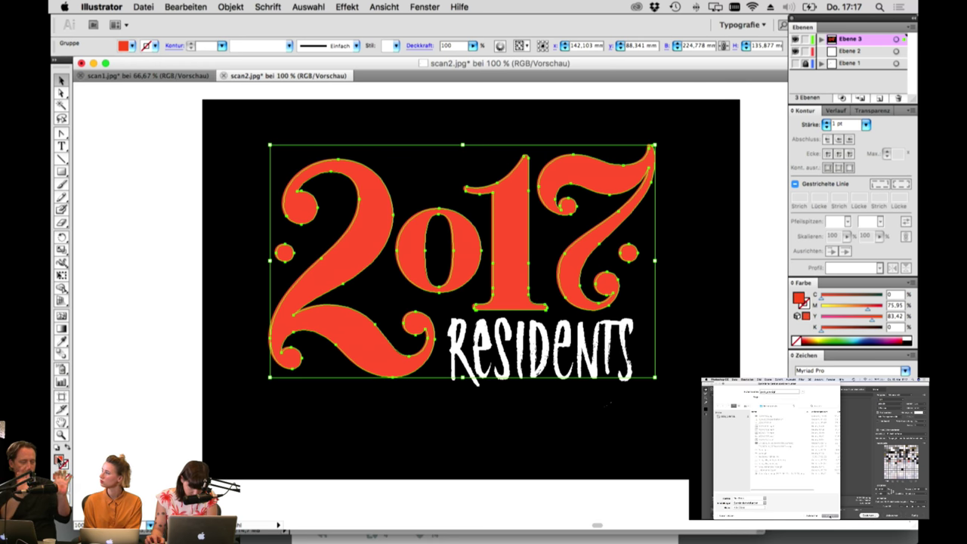
{"action": "left_click_drag", "start_coordinate": [406, 229], "coordinate": [322, 133]}
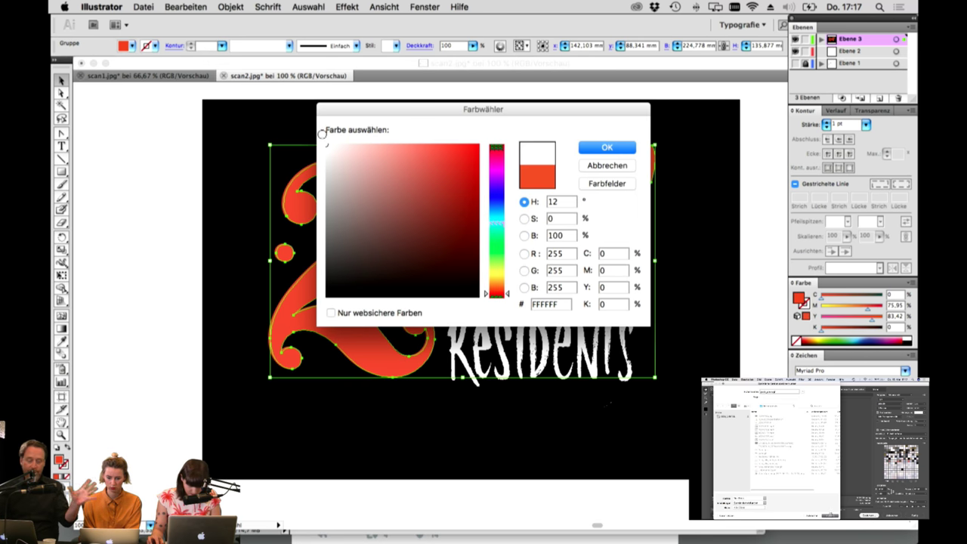
{"action": "left_click", "coordinate": [590, 147]}
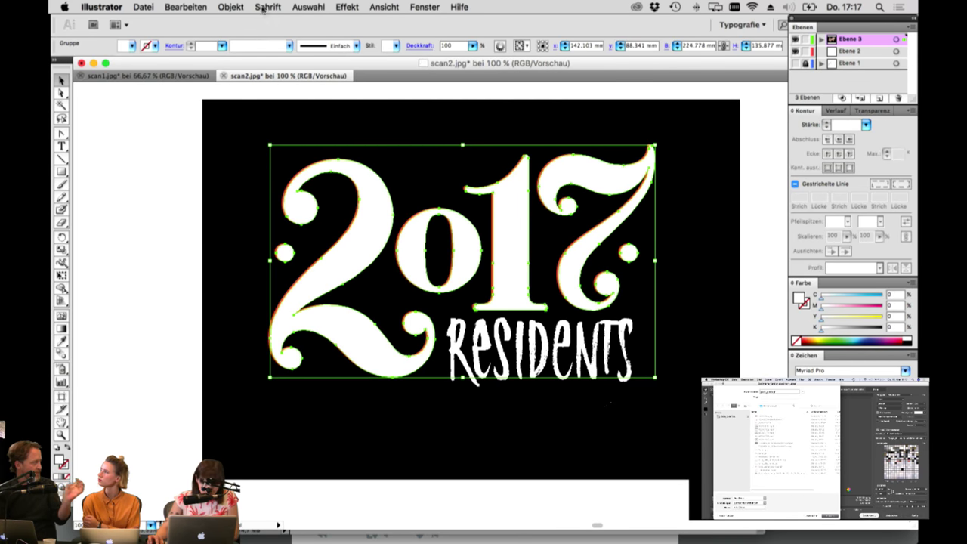
Step: Arrange the white 2017 copy behind the red original but in front of the black background, and deselect it
{"action": "left_click", "coordinate": [238, 6]}
{"action": "mouse_move", "coordinate": [249, 33]}
{"action": "left_click", "coordinate": [412, 58]}
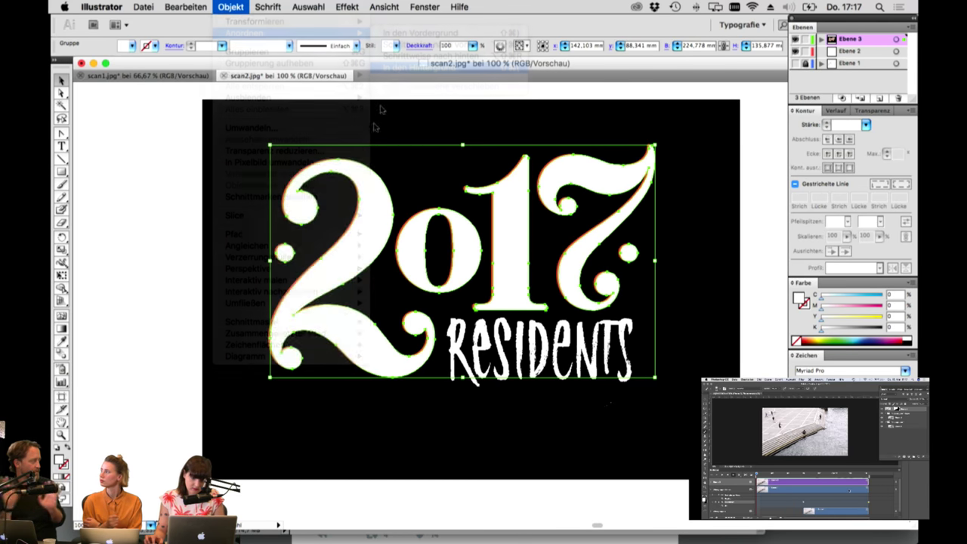
{"action": "left_click", "coordinate": [231, 7]}
{"action": "mouse_move", "coordinate": [242, 34]}
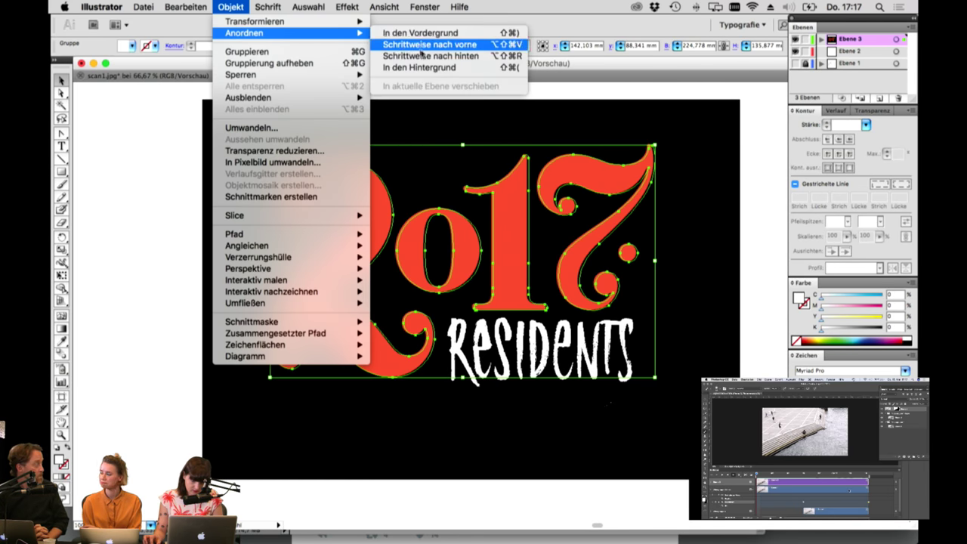
{"action": "left_click", "coordinate": [425, 44]}
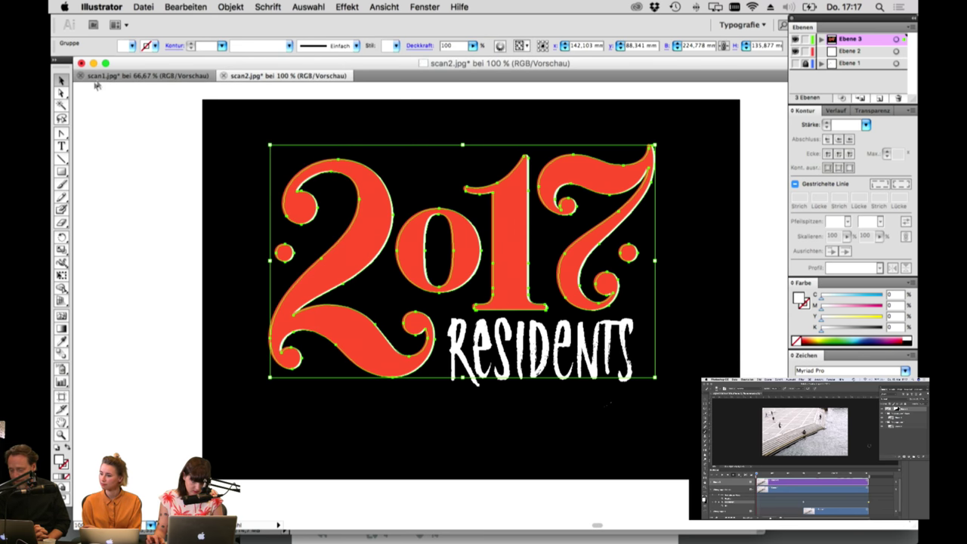
{"action": "left_click", "coordinate": [149, 139]}
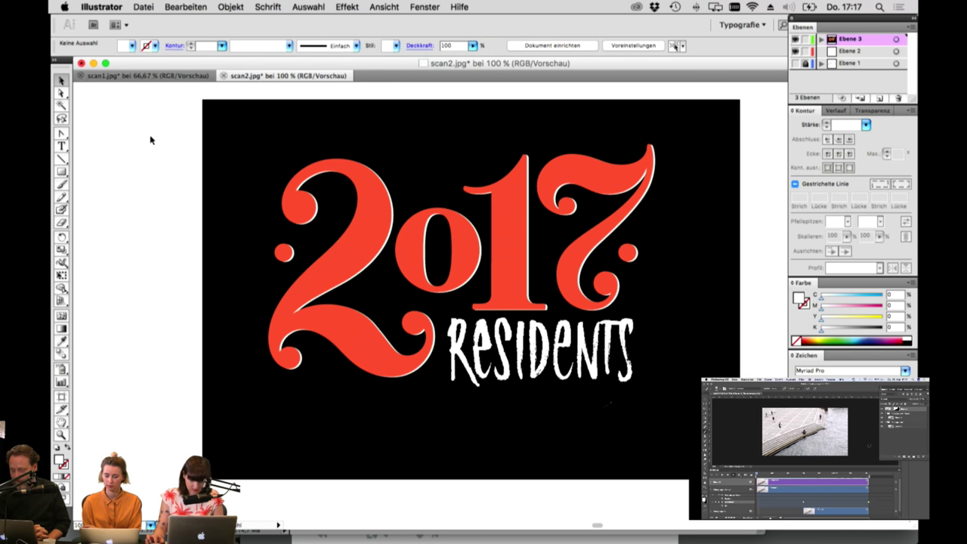
Step: Nudge the white copy up and right to about X 143.87 mm, Y 85.17 mm as an offset edge behind the red 2017
{"action": "left_click", "coordinate": [618, 228]}
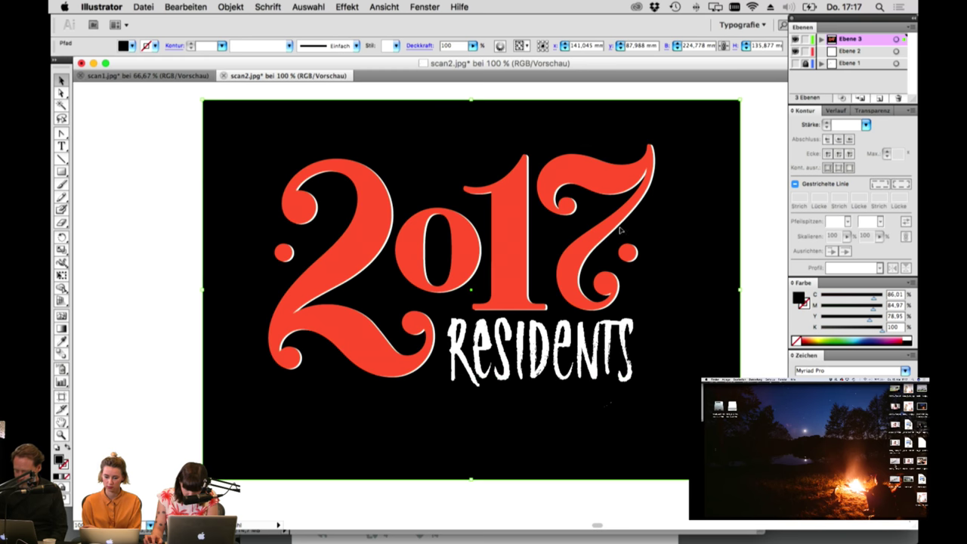
{"action": "key", "text": "Right"}
{"action": "key", "text": "Right"}
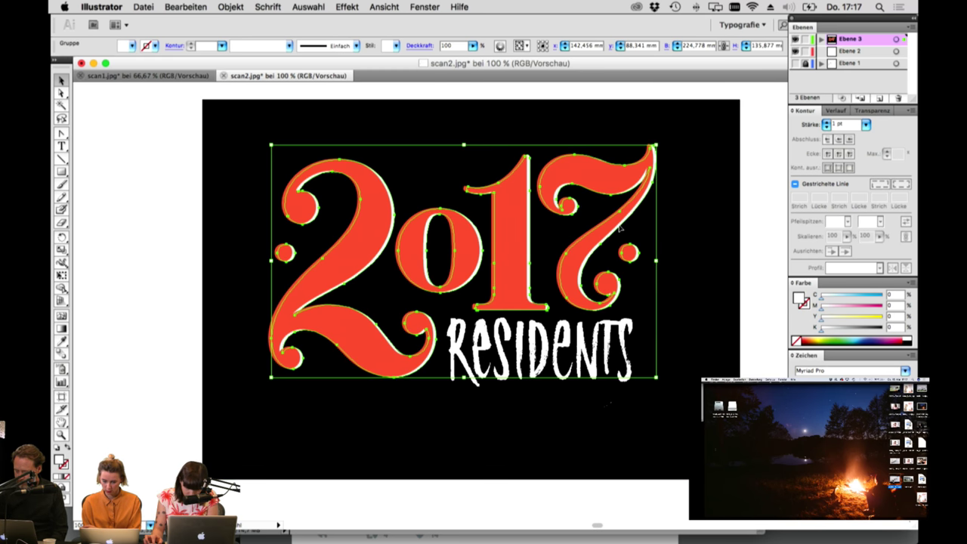
{"action": "key", "text": "Up"}
{"action": "key", "text": "Up"}
{"action": "key", "text": "Up"}
{"action": "key", "text": "Up"}
{"action": "key", "text": "Up"}
{"action": "key", "text": "Up"}
{"action": "key", "text": "Up"}
{"action": "key", "text": "Up"}
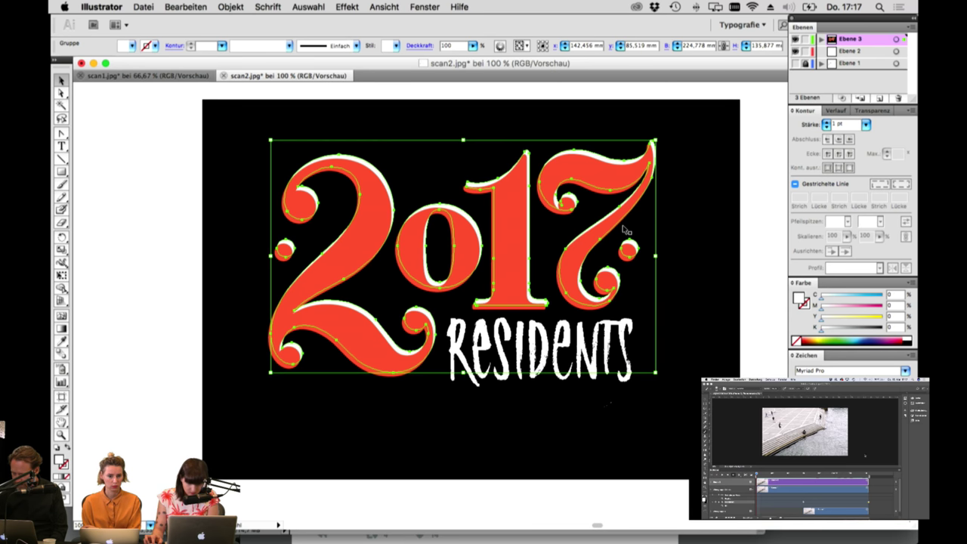
{"action": "left_click", "coordinate": [703, 219]}
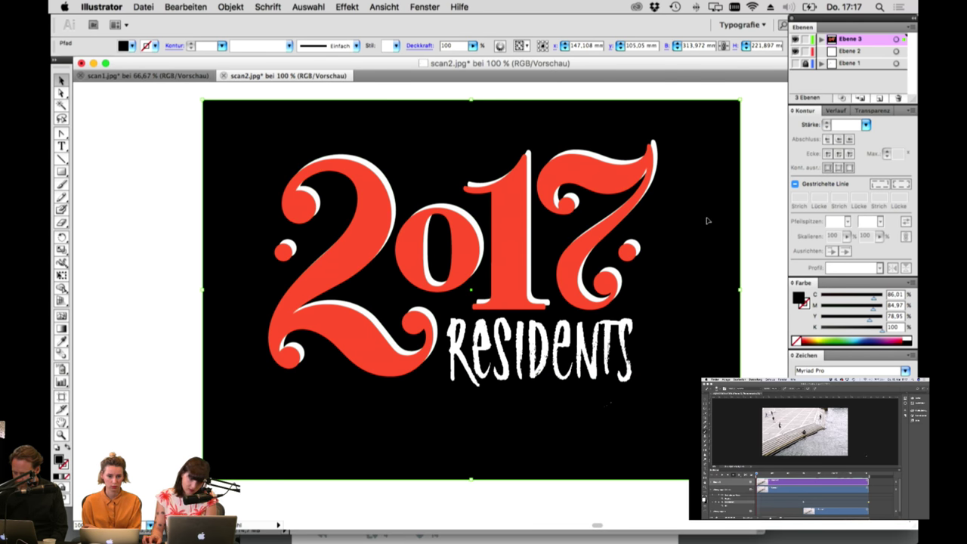
{"action": "left_click", "coordinate": [631, 168]}
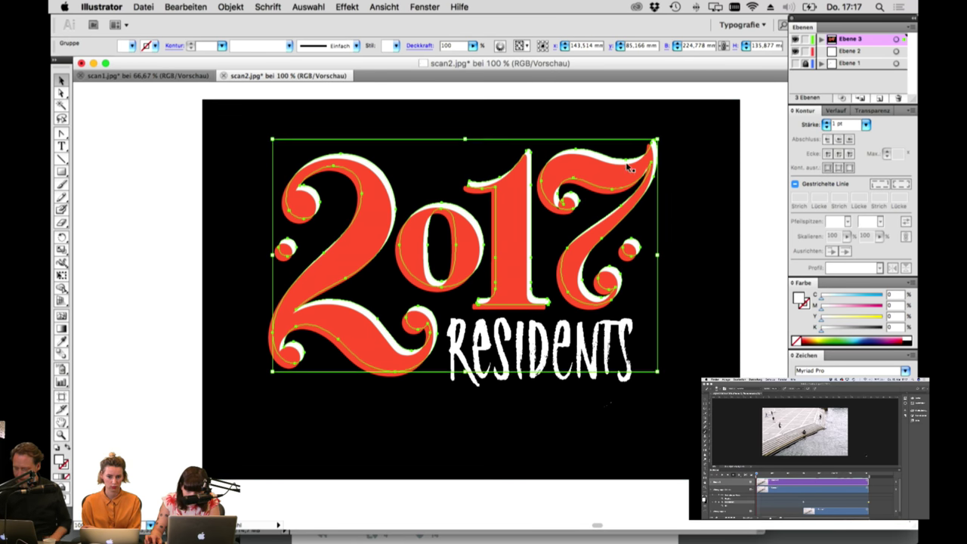
{"action": "key", "text": "Right"}
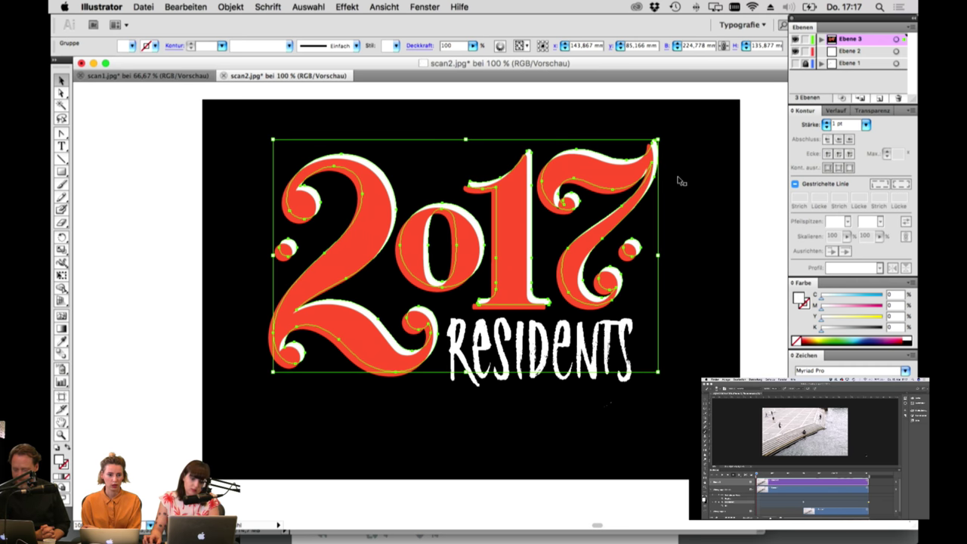
{"action": "left_click", "coordinate": [680, 181]}
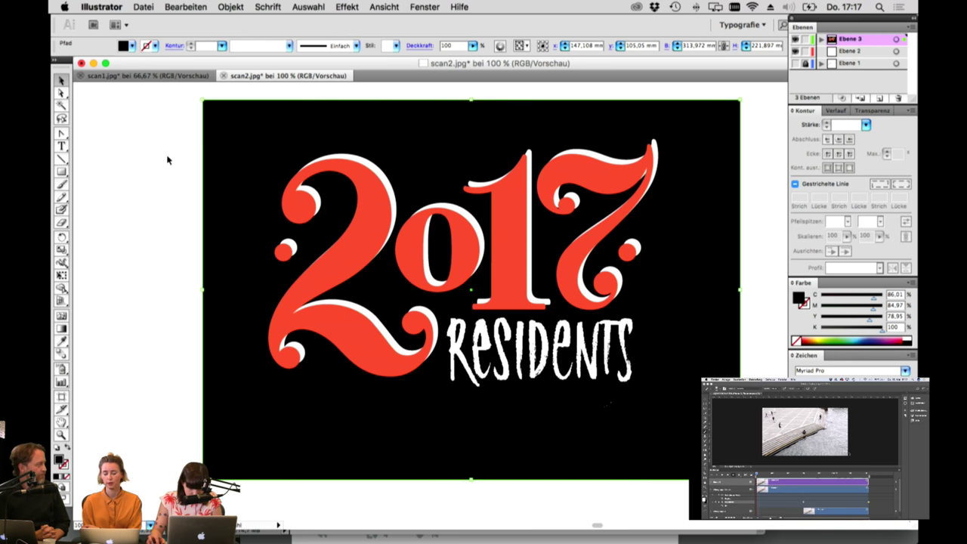
Step: Scale the linked RESIDENTS lettering down slightly, keeping its right edge roughly in place beneath the 2017
{"action": "left_click", "coordinate": [554, 355]}
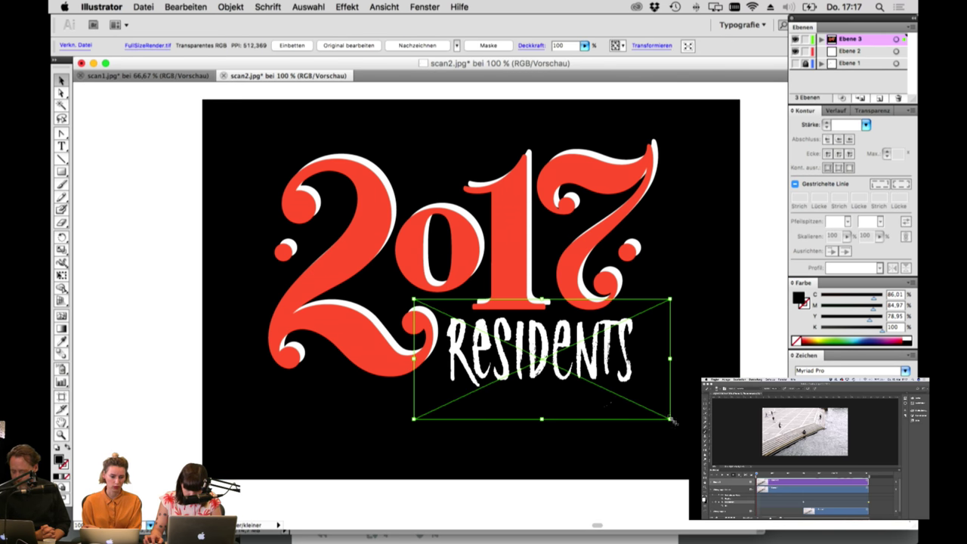
{"action": "left_click_drag", "start_coordinate": [672, 420], "coordinate": [649, 391]}
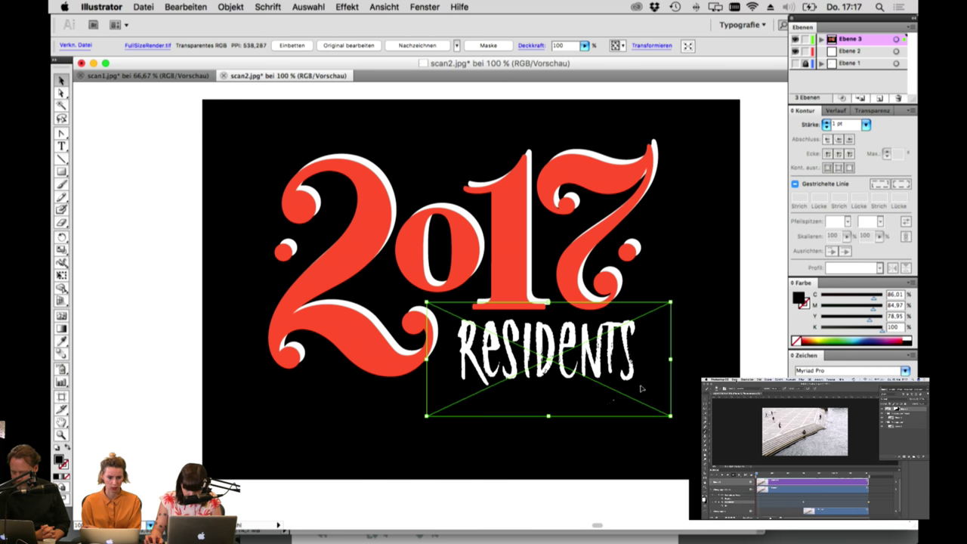
{"action": "left_click", "coordinate": [663, 257]}
Step: Sample the red onto the white 2017 copy with the Eyedropper, and change its fill to the paler salmon E89885
{"action": "left_click", "coordinate": [636, 246]}
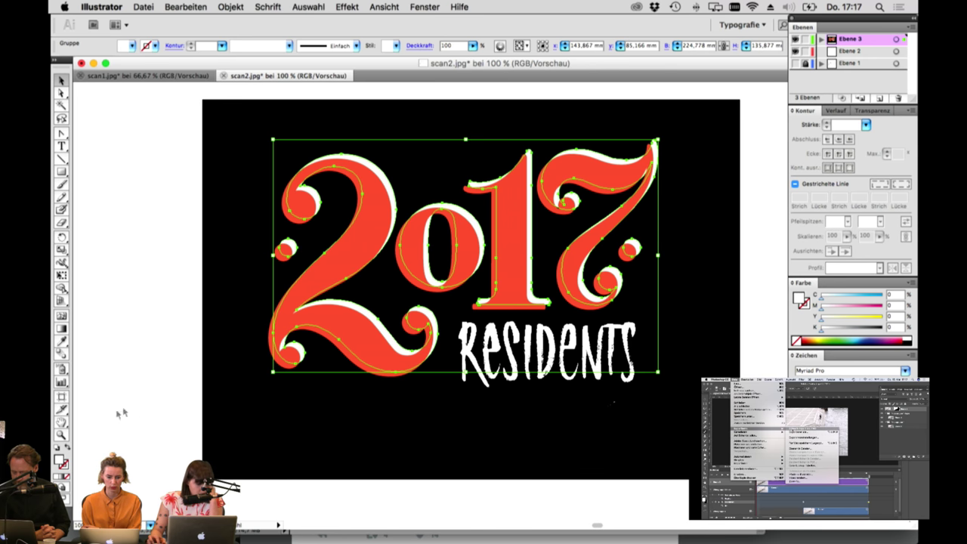
{"action": "left_click", "coordinate": [63, 341]}
{"action": "left_click", "coordinate": [317, 285]}
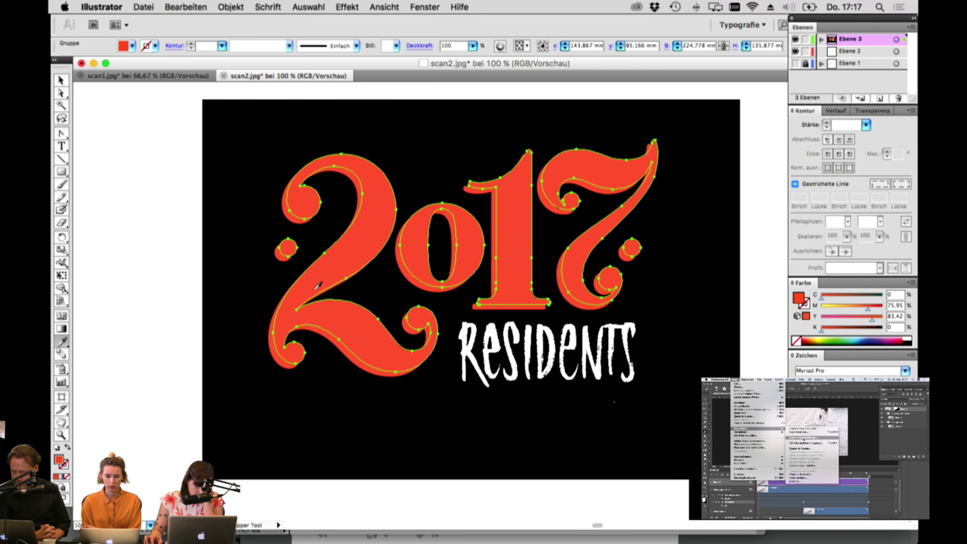
{"action": "double_click", "coordinate": [59, 459]}
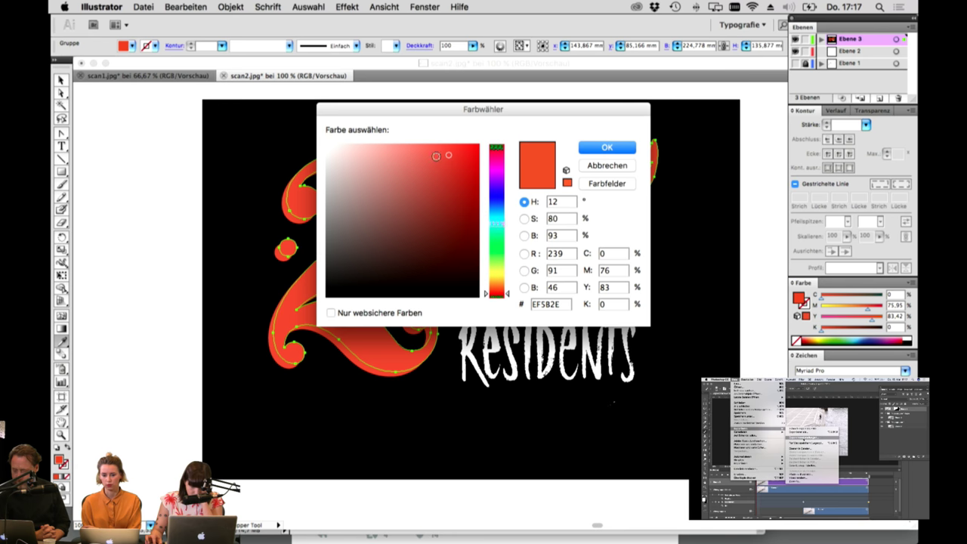
{"action": "left_click_drag", "start_coordinate": [431, 157], "coordinate": [401, 156]}
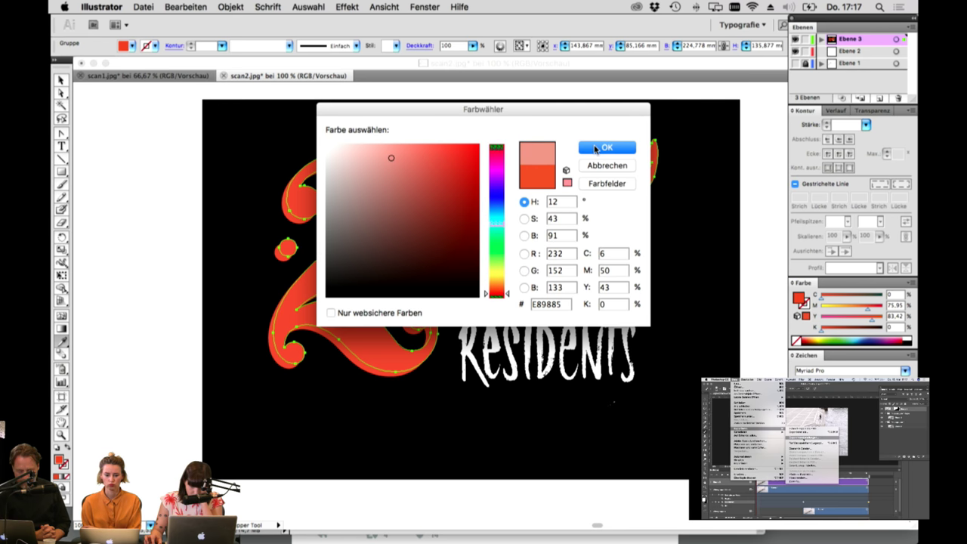
{"action": "left_click", "coordinate": [597, 148]}
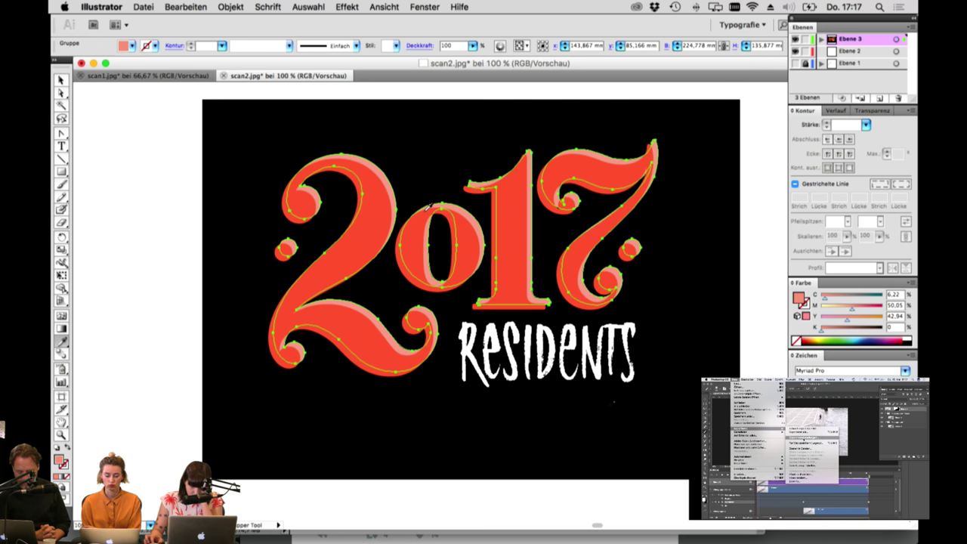
Step: Lighten the 2017 copy's fill to a pink of about 41% magenta and 31% yellow
{"action": "double_click", "coordinate": [60, 460]}
{"action": "left_click_drag", "start_coordinate": [378, 154], "coordinate": [382, 145]}
{"action": "left_click", "coordinate": [606, 146]}
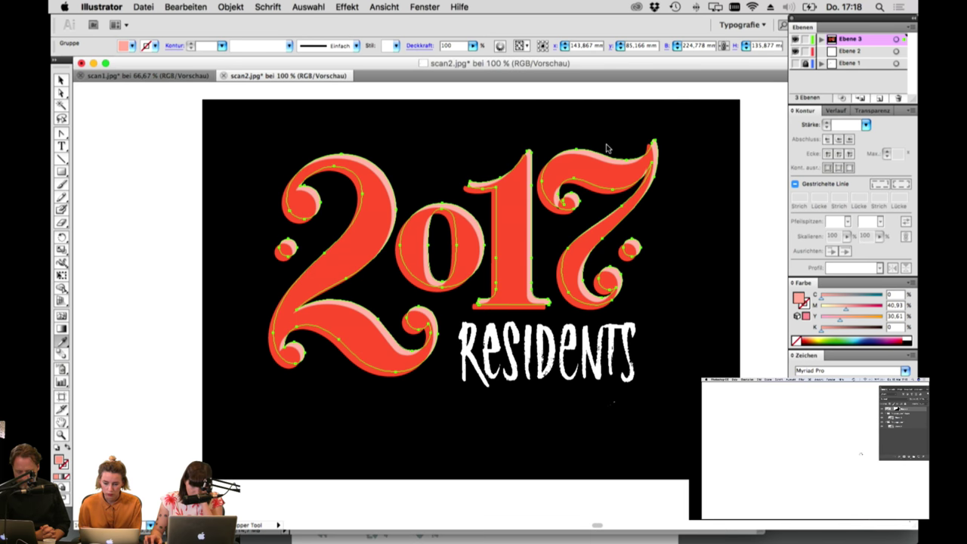
Step: Set the 2017 copy's fill to a peach of 0% cyan, 37% magenta, 42% yellow and 0% black, and deselect it
{"action": "double_click", "coordinate": [59, 462]}
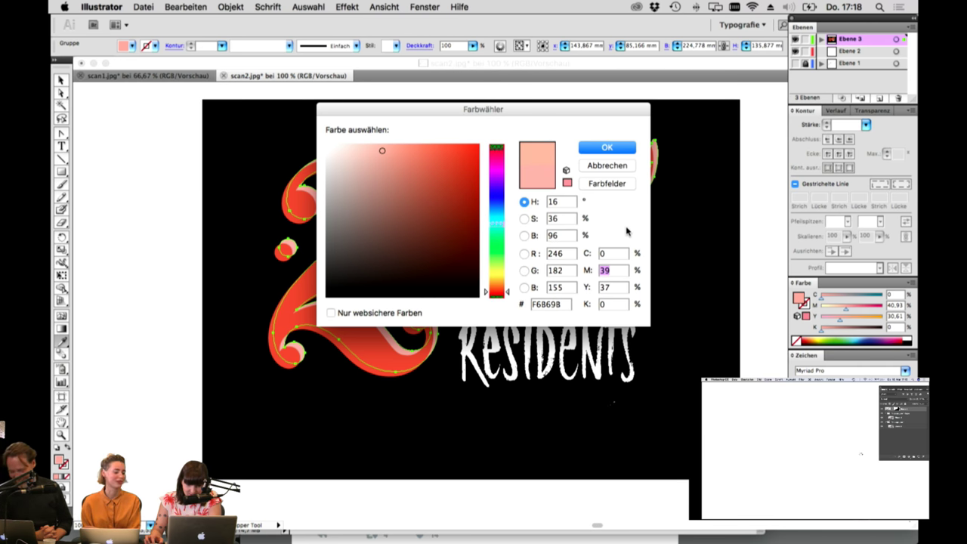
{"action": "key", "text": "Up"}
{"action": "key", "text": "Up"}
{"action": "key", "text": "Up"}
{"action": "key", "text": "Up"}
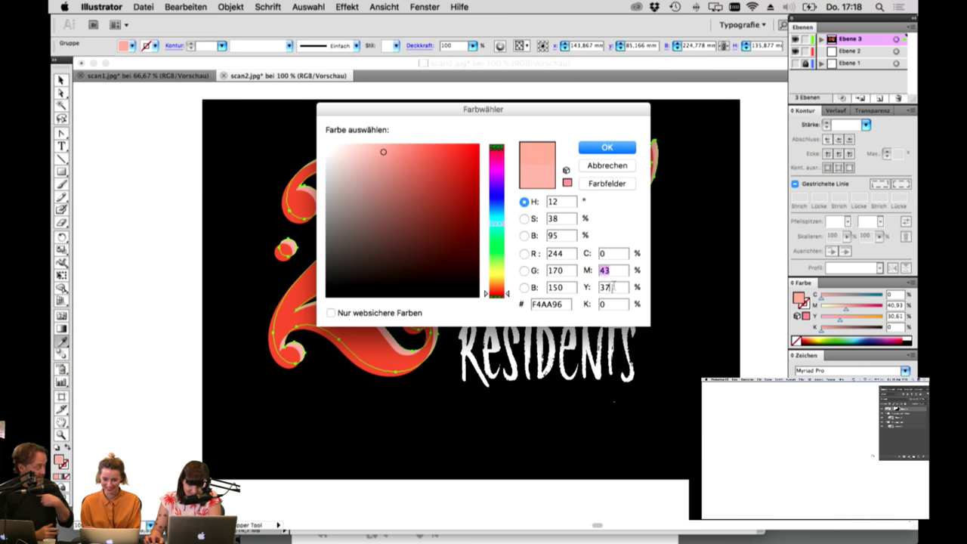
{"action": "key", "text": "Up"}
{"action": "key", "text": "Up"}
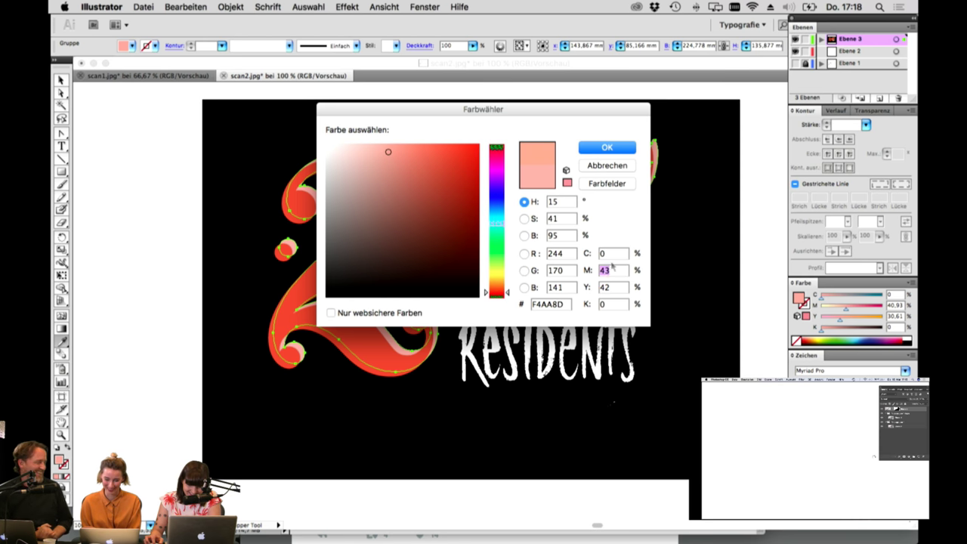
{"action": "left_click", "coordinate": [606, 147]}
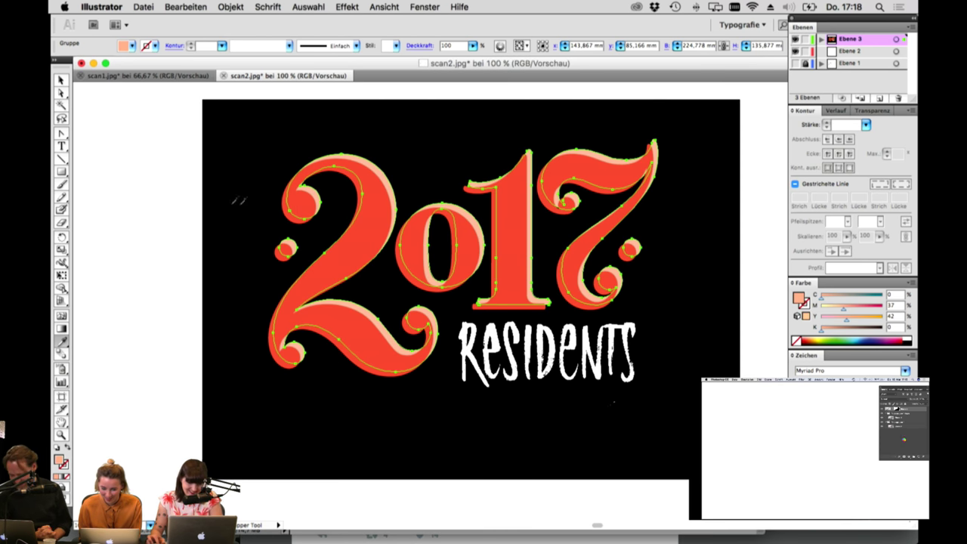
{"action": "left_click", "coordinate": [61, 80]}
{"action": "left_click", "coordinate": [176, 201]}
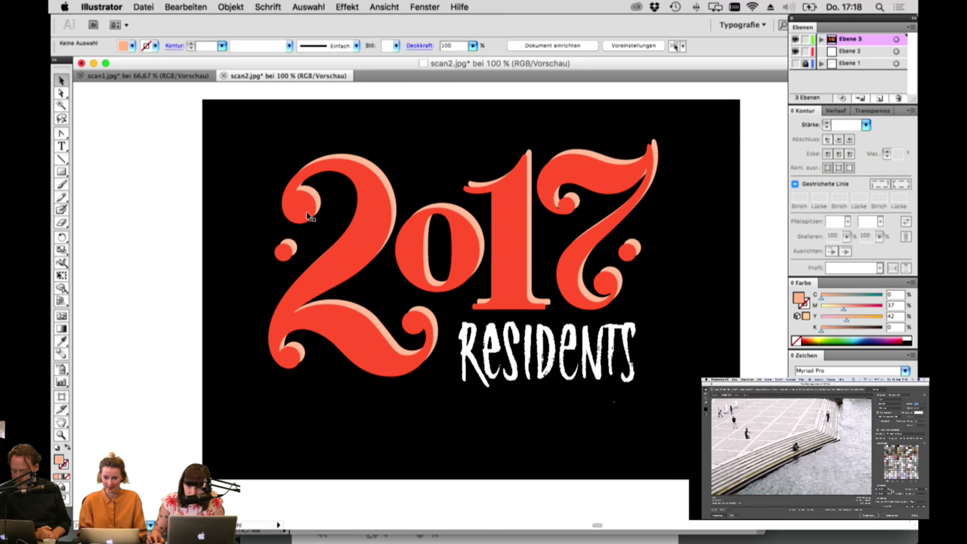
Step: Remove the peach 2017 copy from behind the red numerals and create a new layer above Ebene 3
{"action": "left_click", "coordinate": [596, 156]}
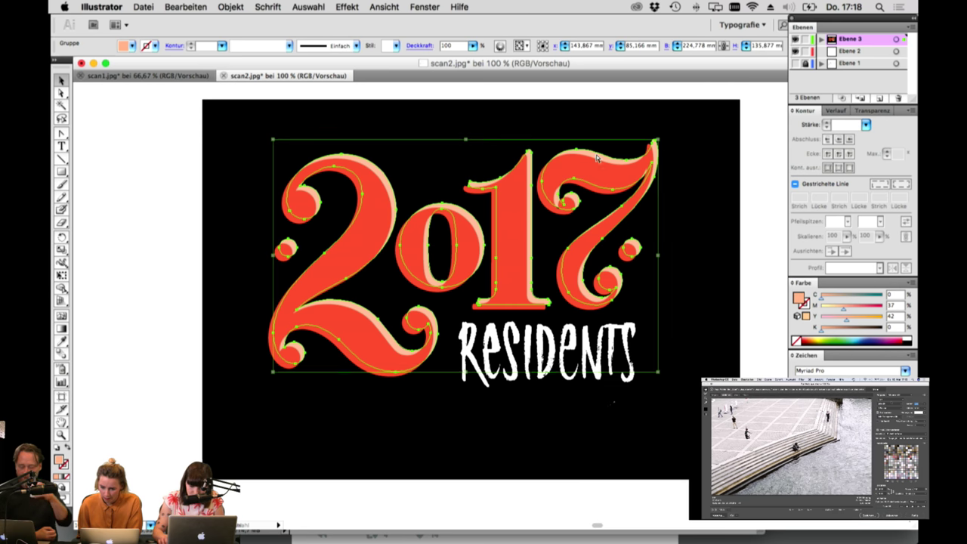
{"action": "key", "text": "Delete"}
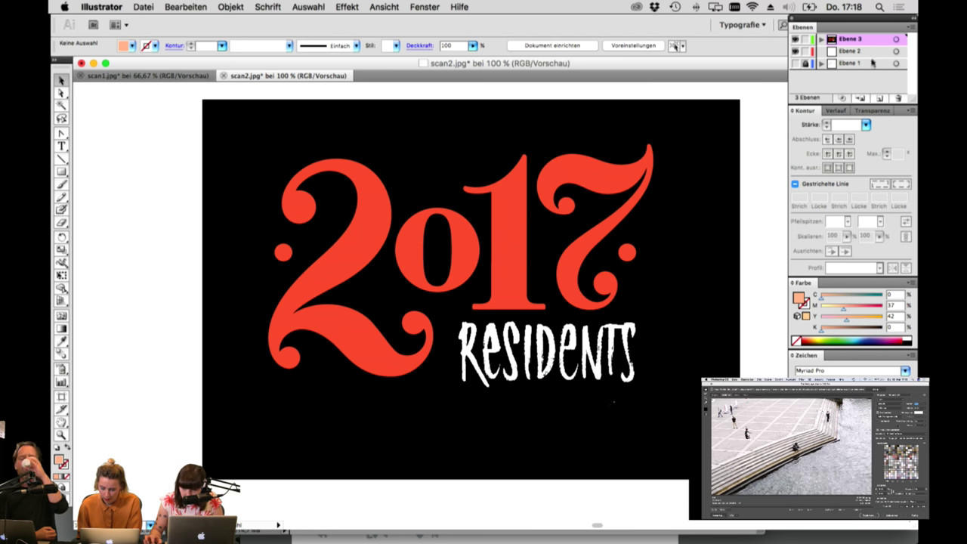
{"action": "left_click", "coordinate": [879, 98]}
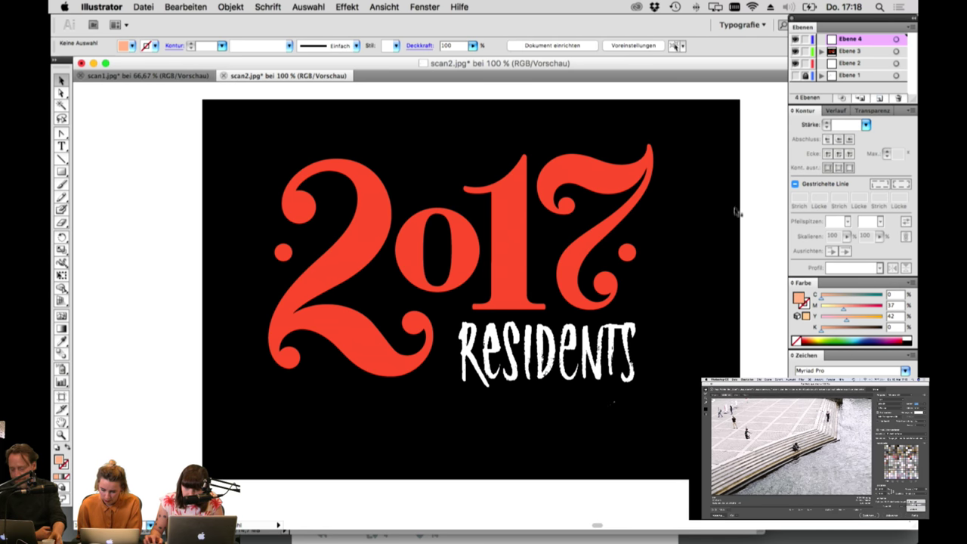
Step: Bring the peach 2017 copy back on Ebene 3 in front of the red numerals, with nothing selected
{"action": "left_click", "coordinate": [732, 219]}
{"action": "key", "text": "super+f"}
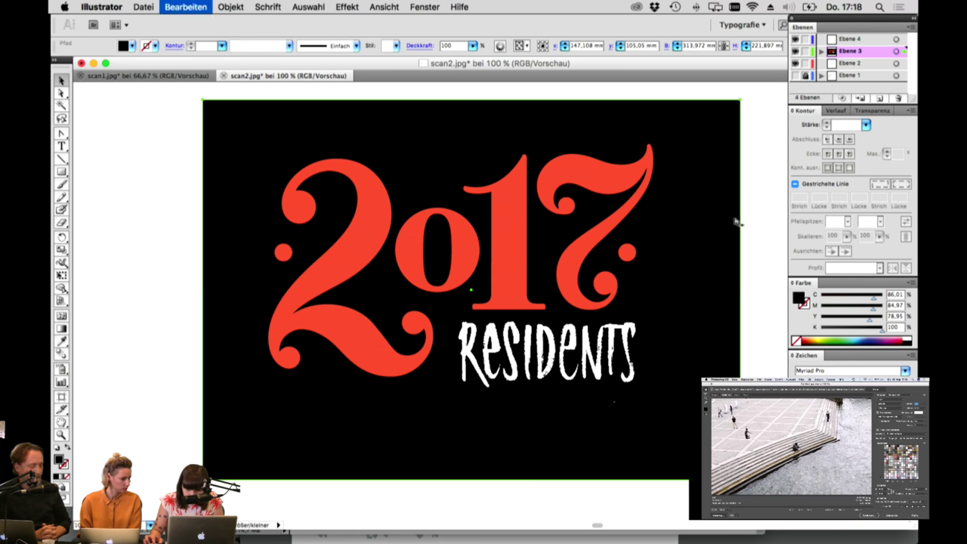
{"action": "key", "text": "super+shift+a"}
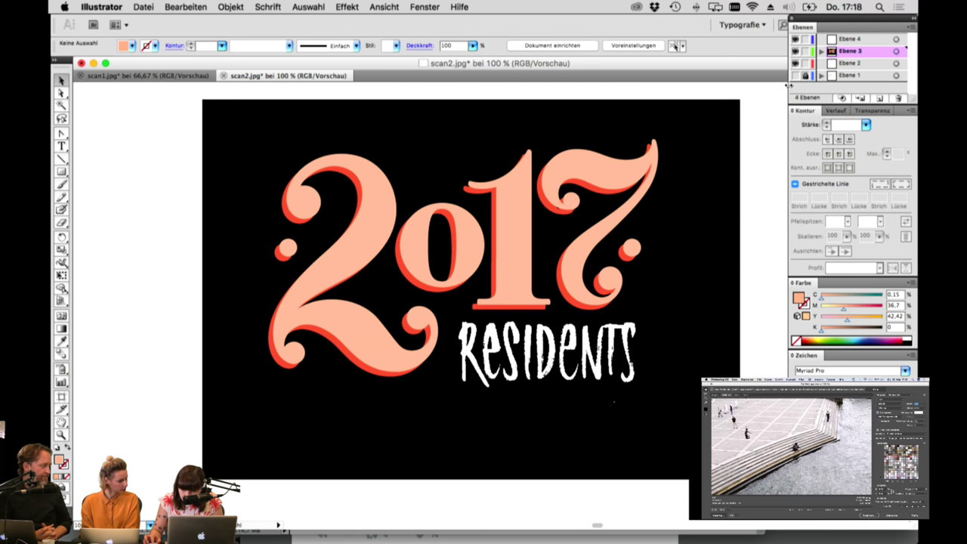
Step: Select the red 2017 numerals behind the peach copy and create a new layer above Ebene 3
{"action": "left_click", "coordinate": [609, 193]}
{"action": "key", "text": "super+x"}
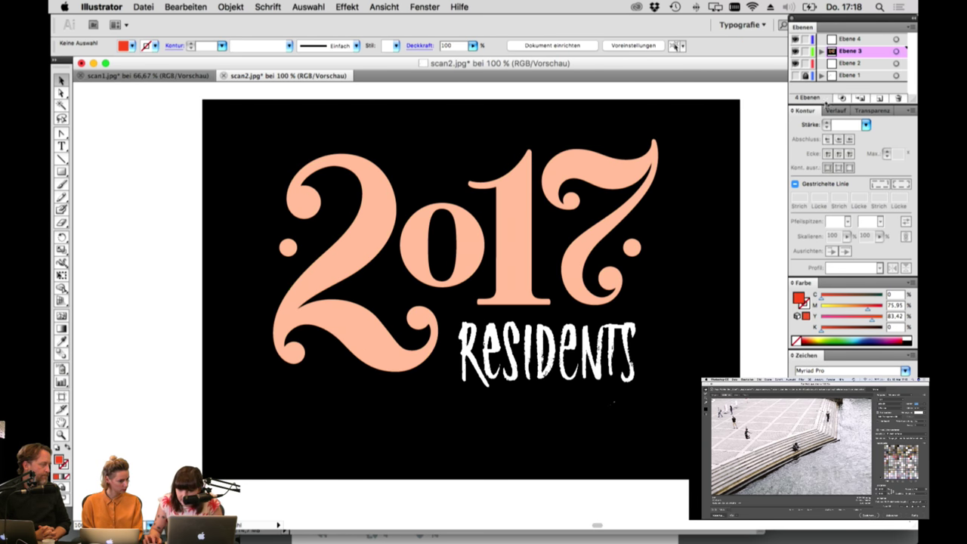
{"action": "key", "text": "super+b"}
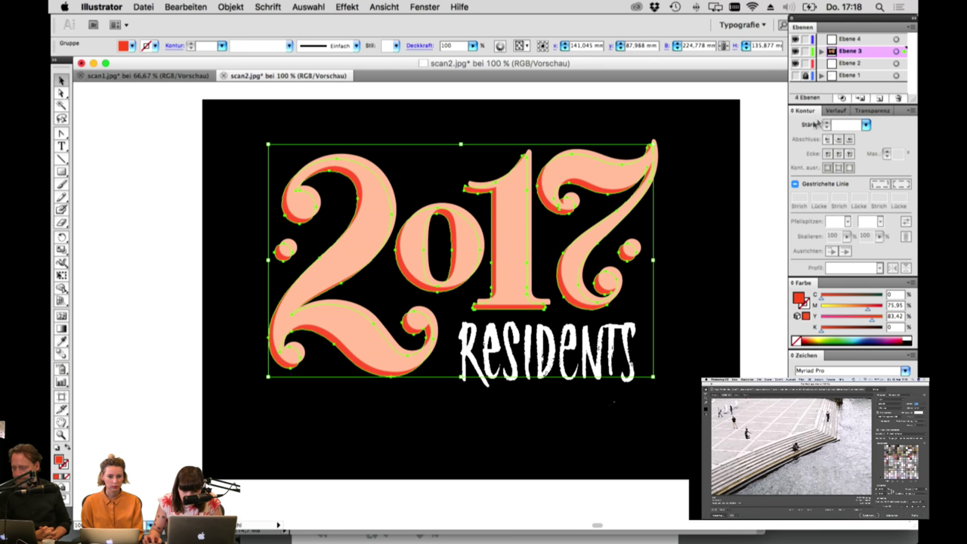
{"action": "left_click", "coordinate": [880, 99]}
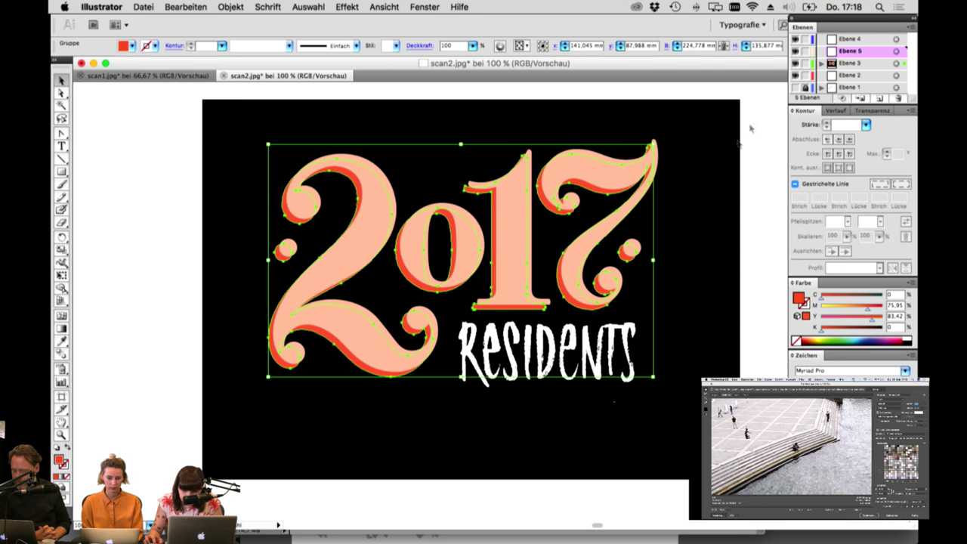
Step: Move the red 2017 numerals onto Ebene 5 in place, and cut the peach copy from Ebene 3
{"action": "key", "text": "super+x"}
{"action": "key", "text": "super+f"}
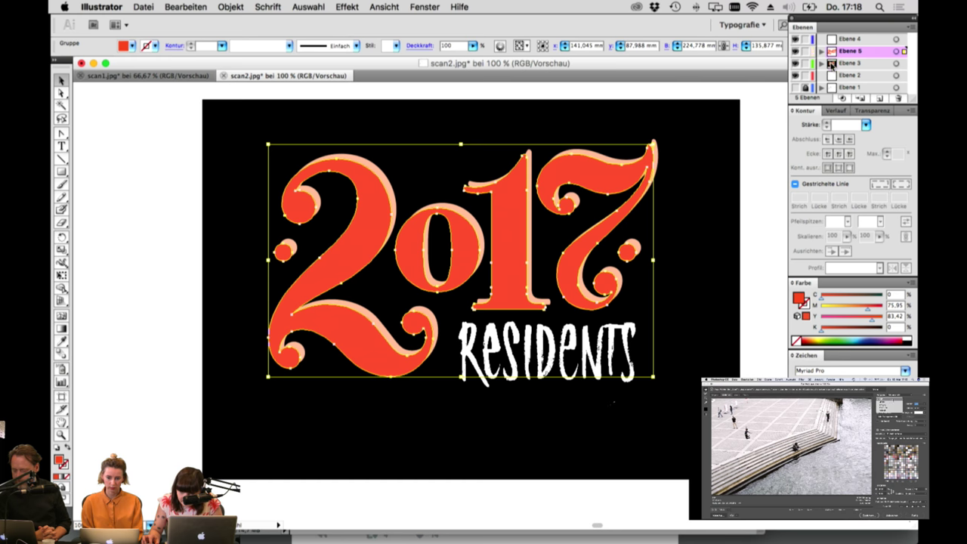
{"action": "left_click", "coordinate": [833, 64]}
{"action": "left_click", "coordinate": [655, 153]}
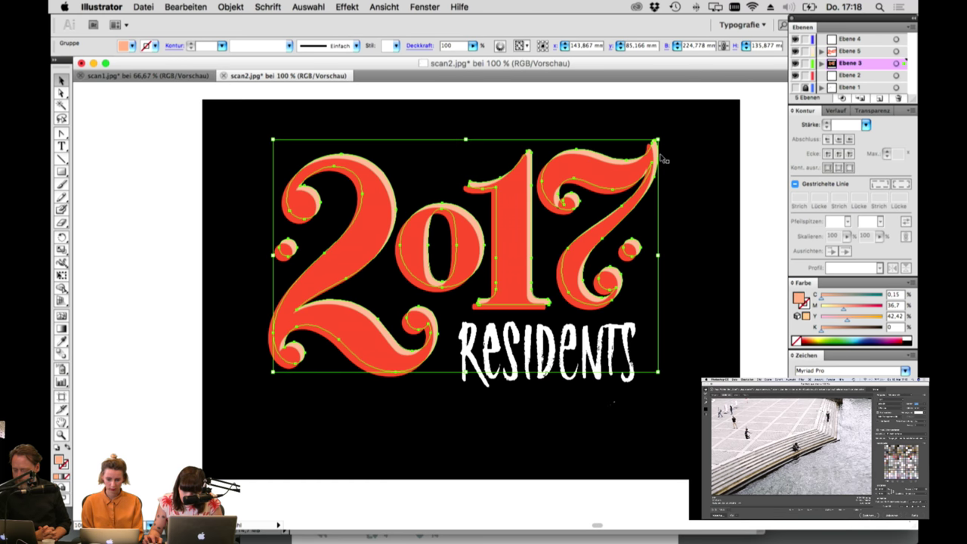
{"action": "key", "text": "super+3"}
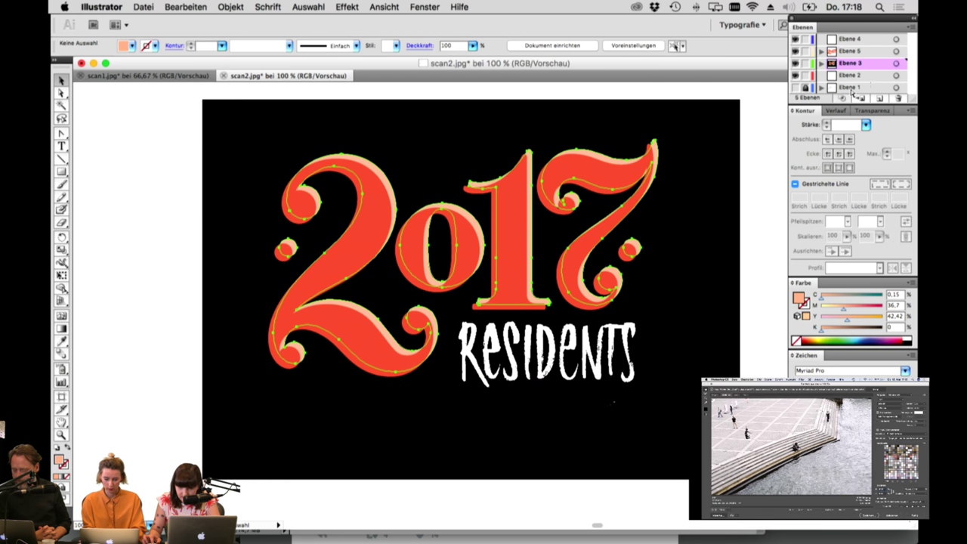
Step: Try to move Ebene 4 beneath Ebene 5, and undo back to the red numerals being on Ebene 3
{"action": "left_click", "coordinate": [850, 39]}
{"action": "left_click_drag", "start_coordinate": [846, 53], "coordinate": [842, 65]}
{"action": "key", "text": "super+z"}
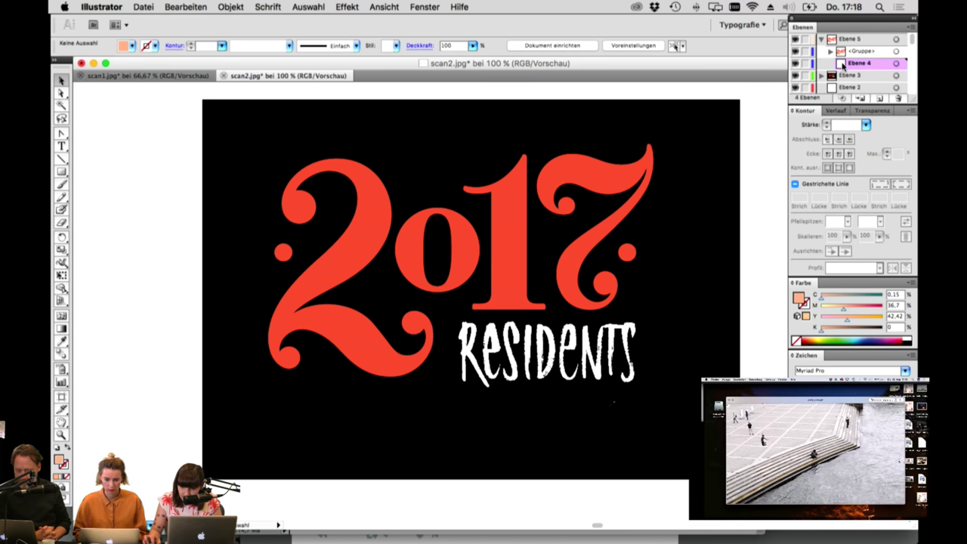
{"action": "key", "text": "super+z"}
{"action": "key", "text": "super+z"}
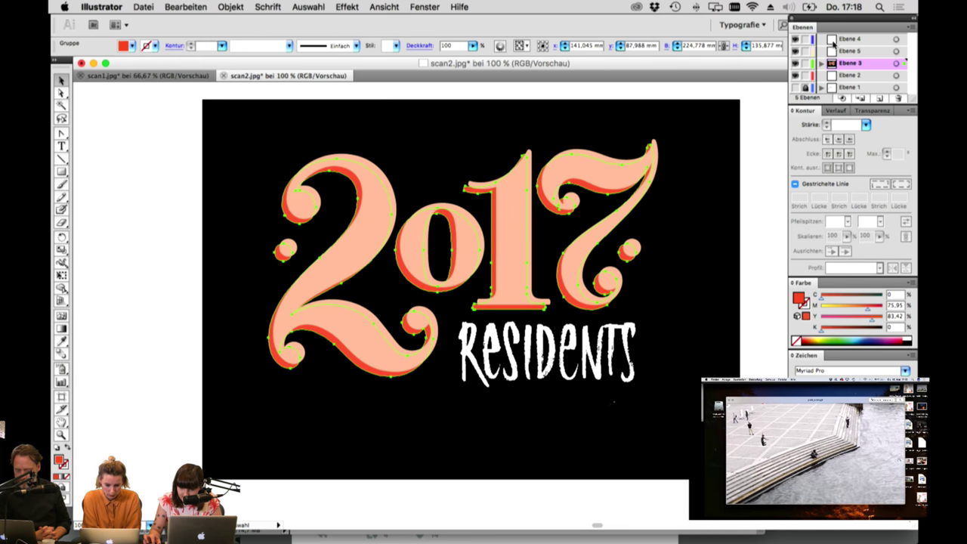
Step: Reorder the layers so that Ebene 4 sits between Ebene 5 and Ebene 3
{"action": "left_click", "coordinate": [831, 40]}
{"action": "left_click_drag", "start_coordinate": [831, 42], "coordinate": [831, 67]}
{"action": "left_click", "coordinate": [832, 53]}
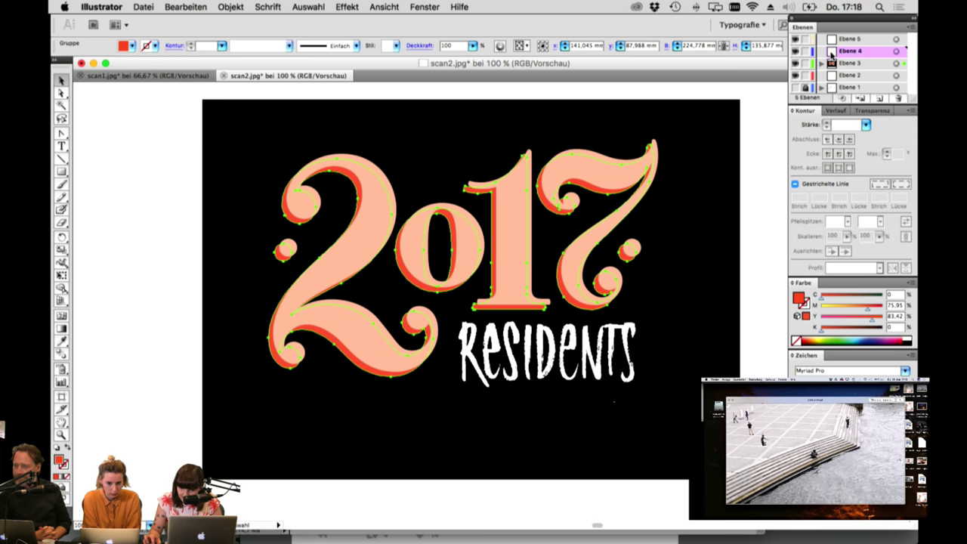
Step: Move the red 2017 numerals from Ebene 3 to Ebene 5 in place, in front of the peach copy
{"action": "left_click", "coordinate": [731, 191]}
{"action": "left_click", "coordinate": [558, 215]}
{"action": "key", "text": "super+x"}
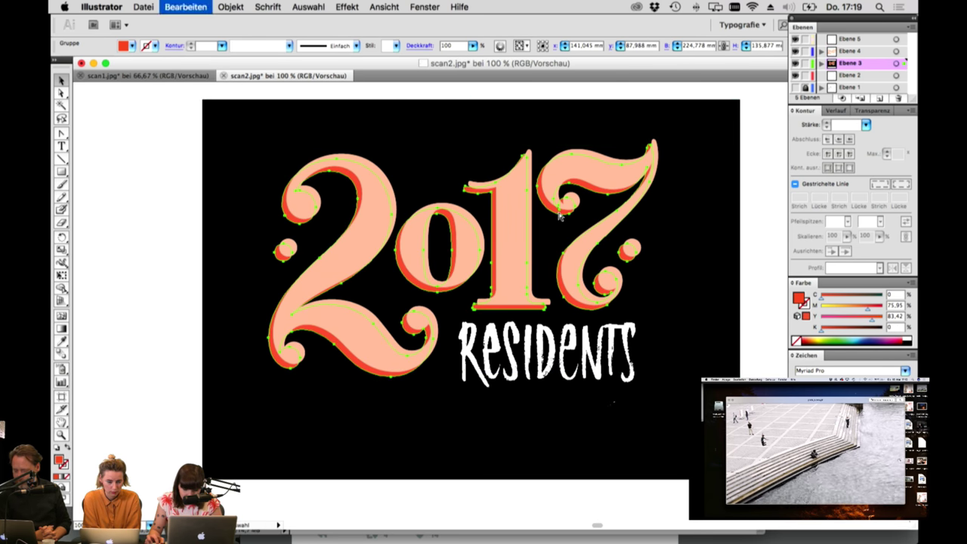
{"action": "left_click", "coordinate": [848, 39]}
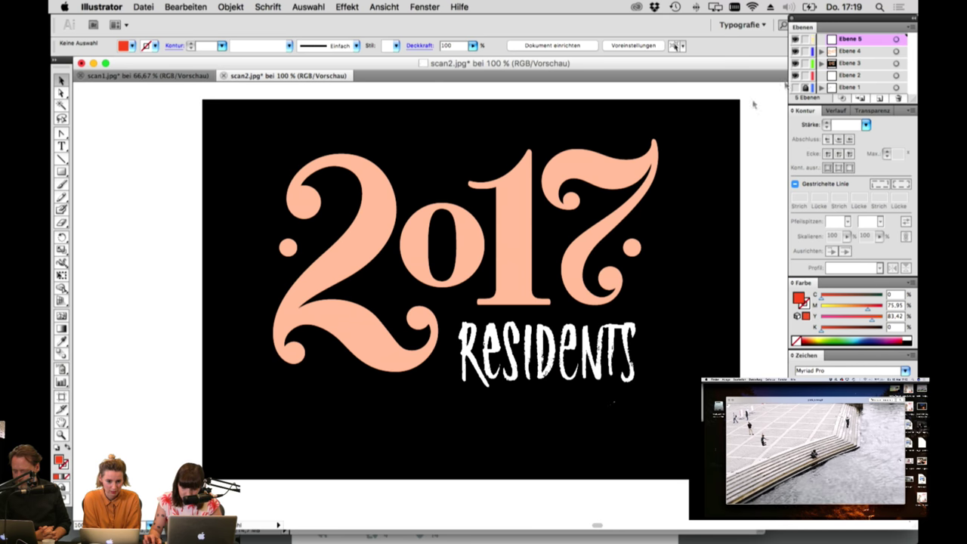
{"action": "key", "text": "super+f"}
{"action": "left_click", "coordinate": [757, 201]}
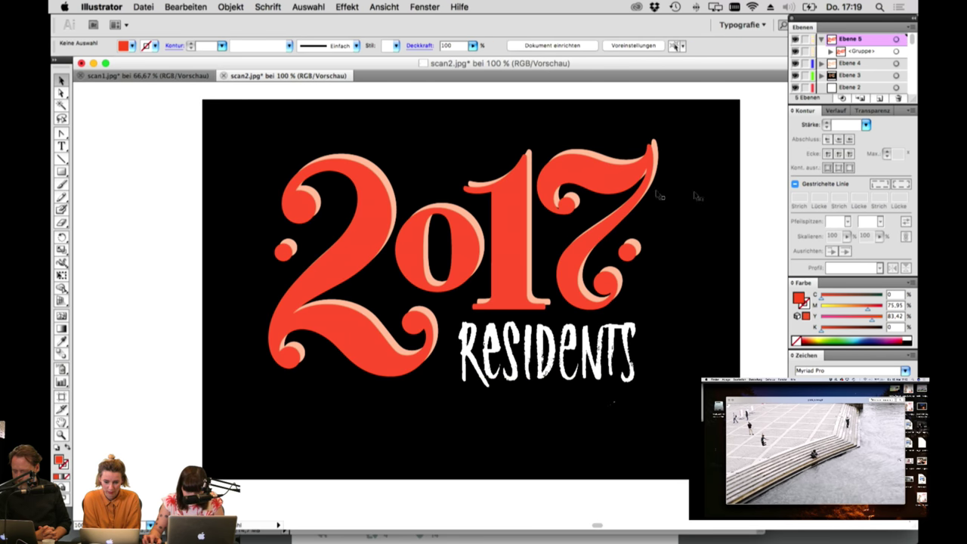
Step: Collapse the contents of Ebene 5 and delete the duplicate peach 2017 group from Ebene 4
{"action": "left_click", "coordinate": [594, 162]}
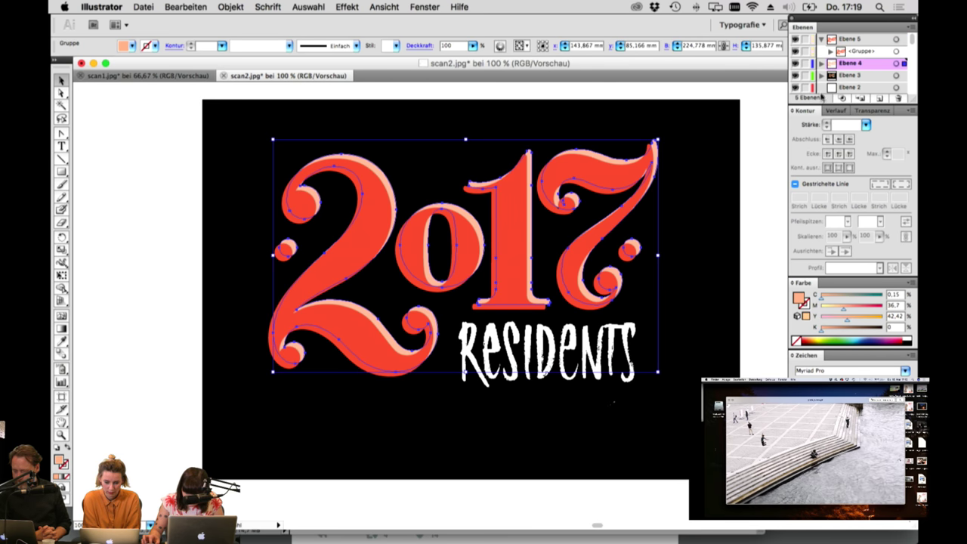
{"action": "left_click", "coordinate": [760, 121]}
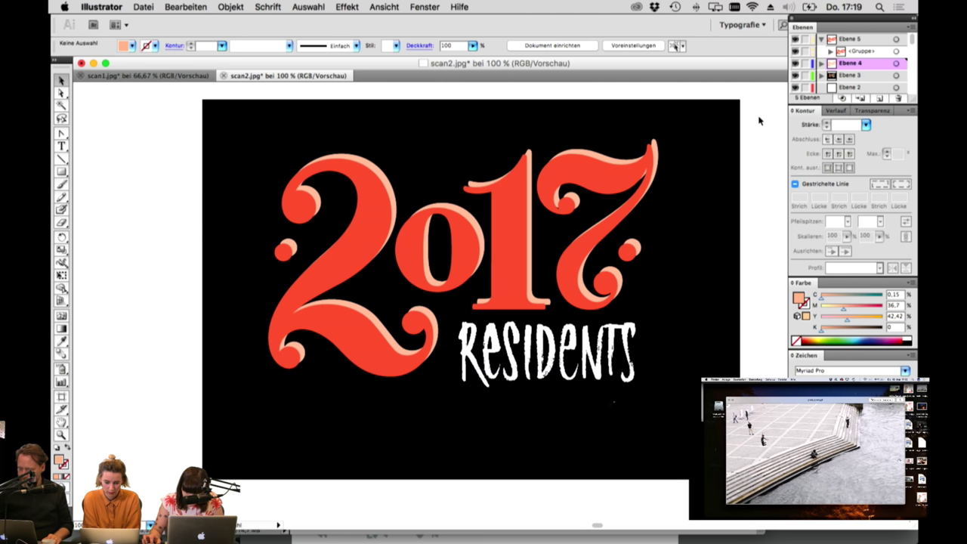
{"action": "left_click", "coordinate": [821, 39]}
{"action": "left_click", "coordinate": [656, 168]}
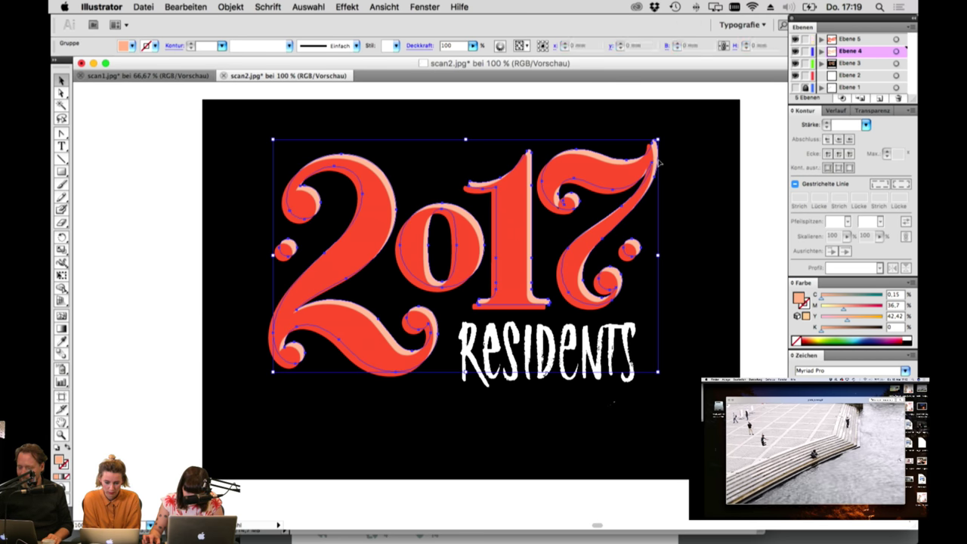
{"action": "left_click_drag", "start_coordinate": [658, 168], "coordinate": [656, 172]}
{"action": "key", "text": "BackSpace"}
{"action": "left_click", "coordinate": [652, 162]}
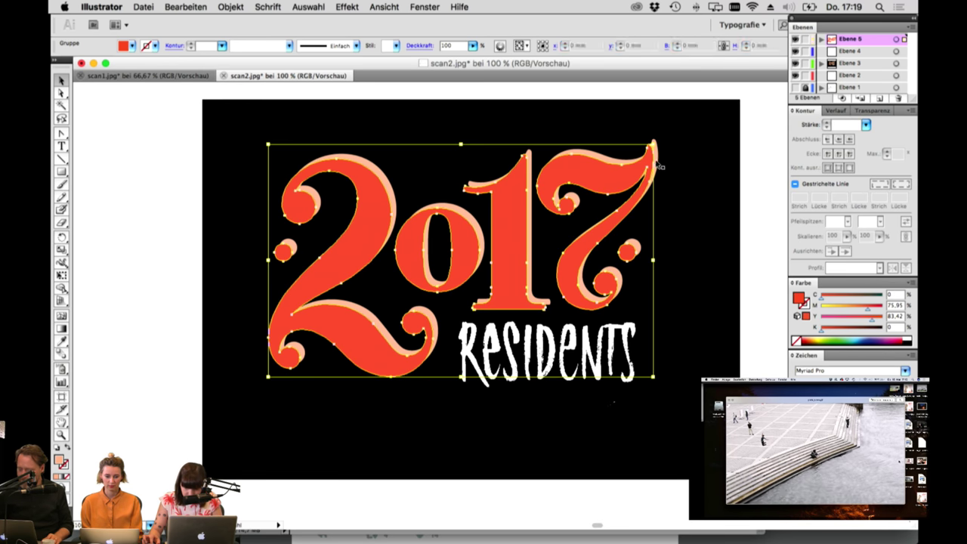
Step: Move the remaining peach 2017 group from Ebene 3 to Ebene 4 in place, and lock Ebene 2, Ebene 3 and Ebene 5
{"action": "left_click", "coordinate": [657, 158]}
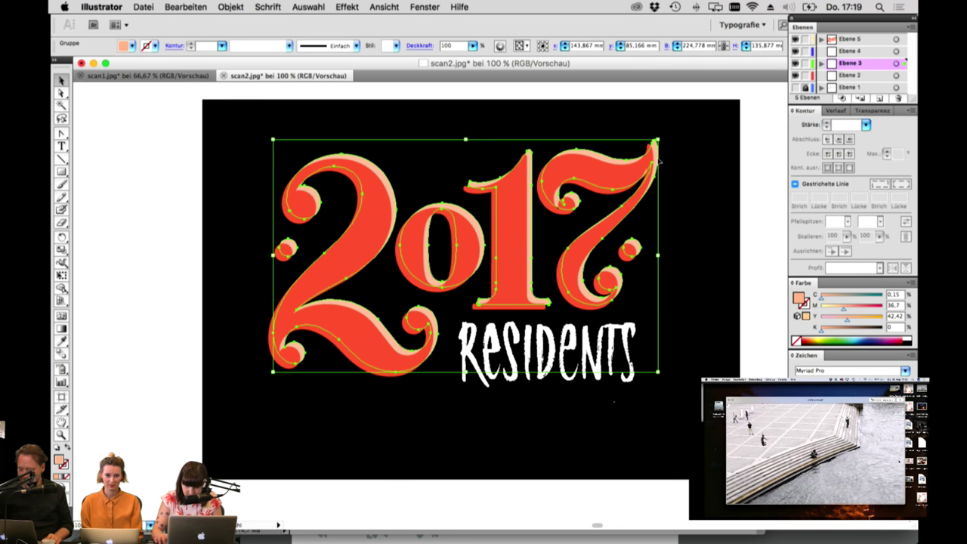
{"action": "left_click", "coordinate": [661, 161]}
{"action": "left_click", "coordinate": [836, 52]}
{"action": "key", "text": "super+f"}
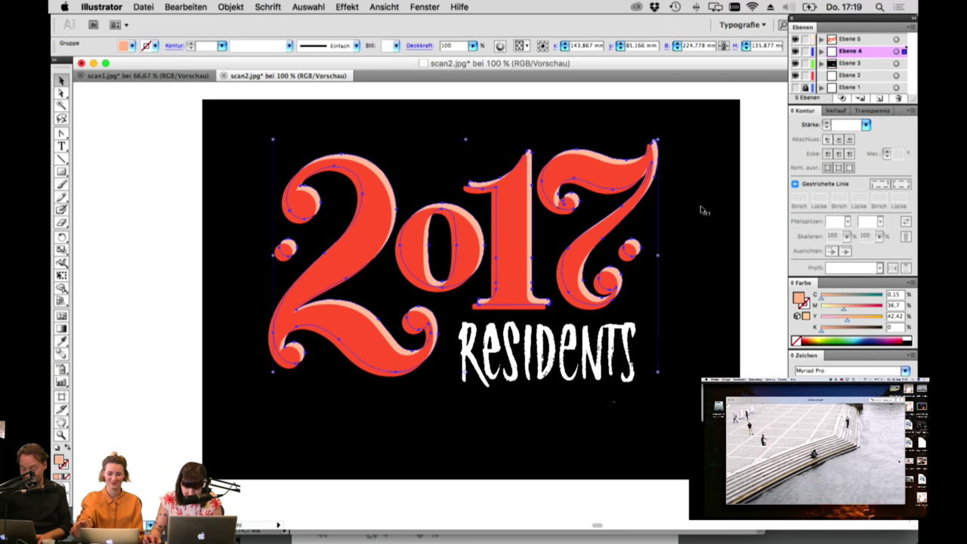
{"action": "left_click", "coordinate": [693, 162]}
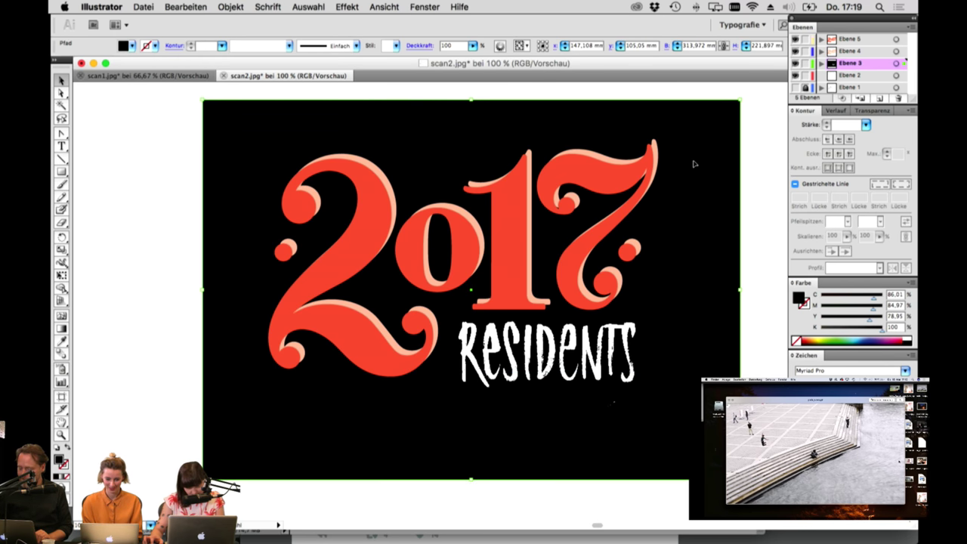
{"action": "left_click", "coordinate": [805, 75]}
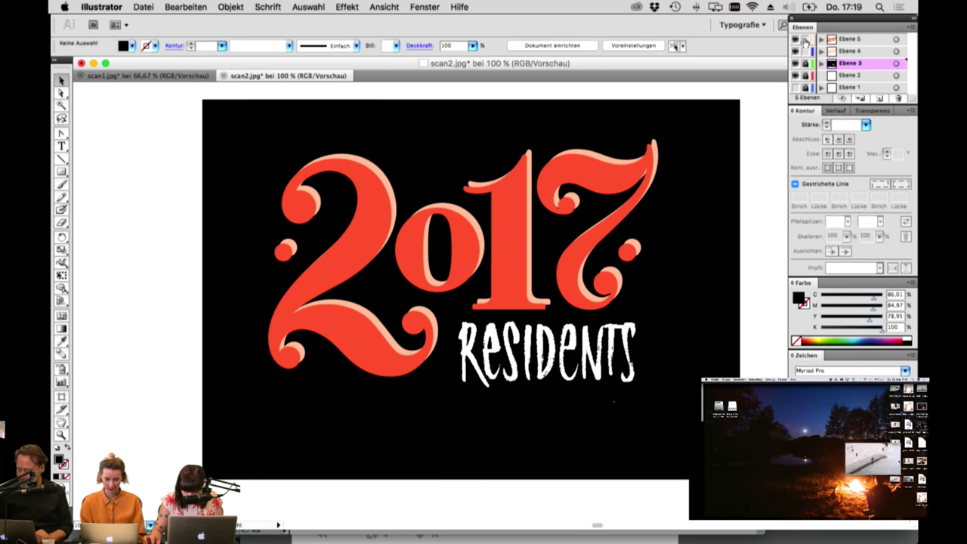
Step: Shift the bottom anchor of the peach 2's upper curl onto the lower edge of the red curl
{"action": "left_click", "coordinate": [61, 435]}
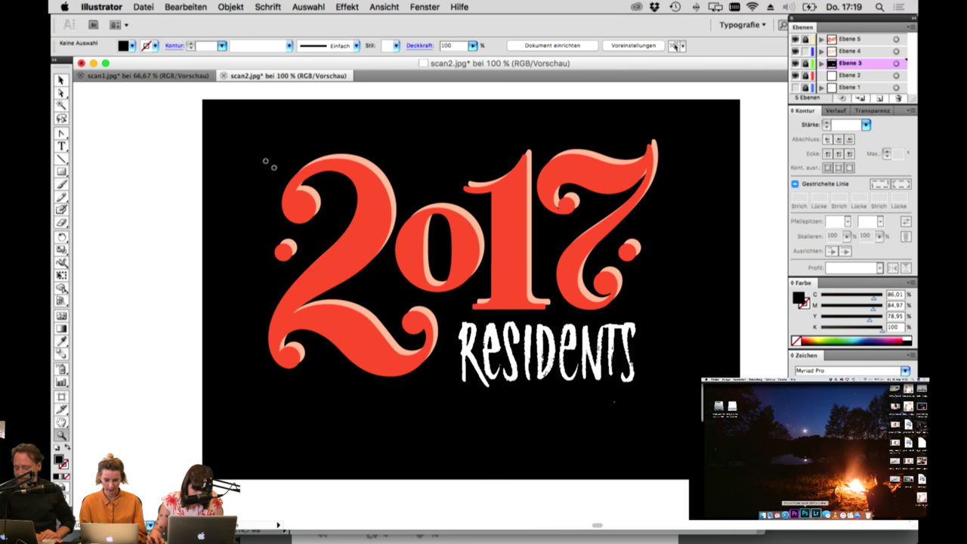
{"action": "left_click_drag", "start_coordinate": [240, 137], "coordinate": [531, 353]}
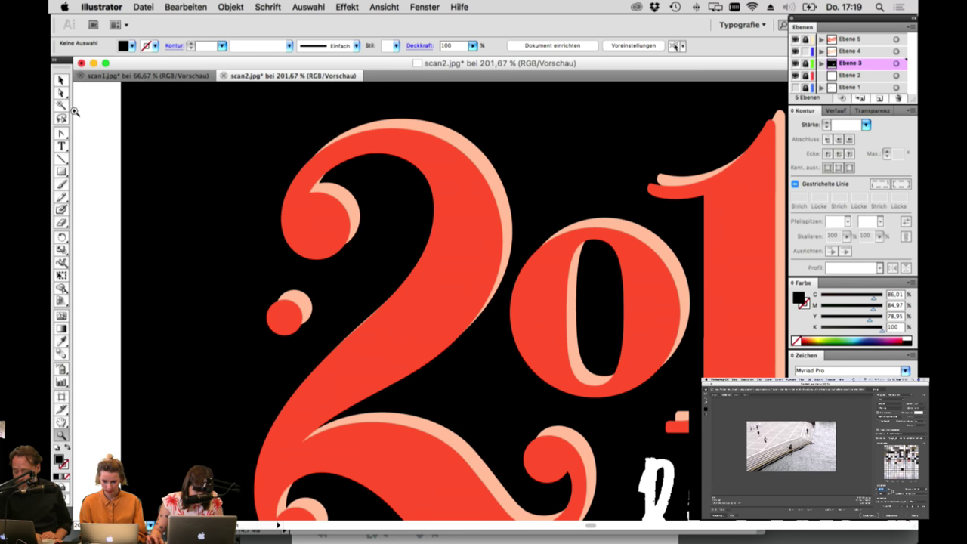
{"action": "left_click", "coordinate": [344, 240]}
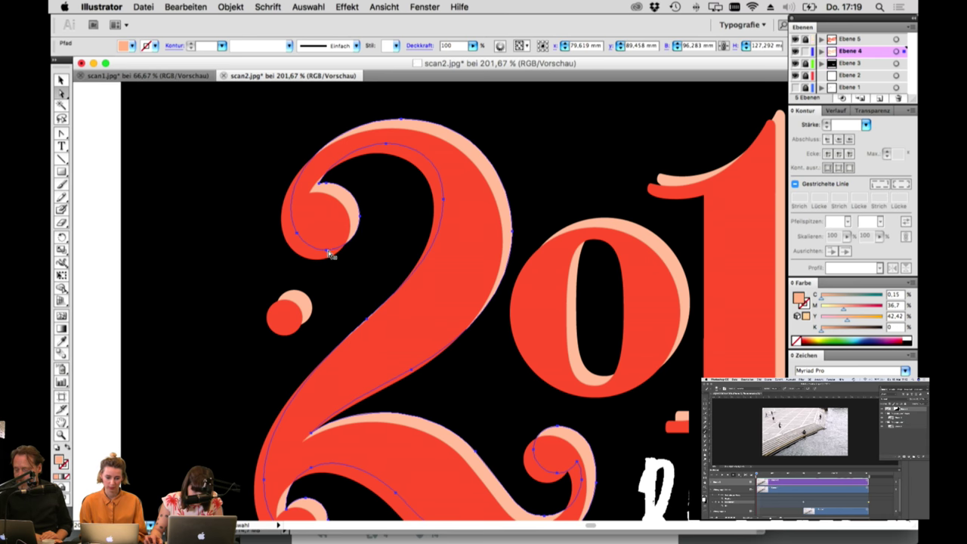
{"action": "left_click", "coordinate": [326, 253]}
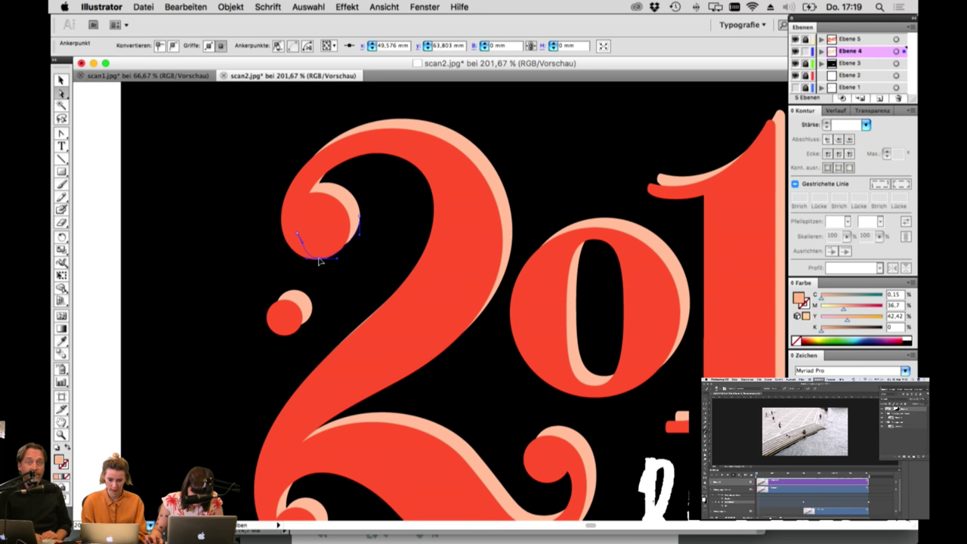
{"action": "key", "text": "l"}
Step: Stretch the peach dot beside the 2 so its lower and left anchors meet the red dot's edge
{"action": "mouse_move", "coordinate": [277, 291]}
{"action": "left_mouse_down"}
{"action": "mouse_move", "coordinate": [308, 320]}
{"action": "mouse_move", "coordinate": [290, 333]}
{"action": "left_mouse_up"}
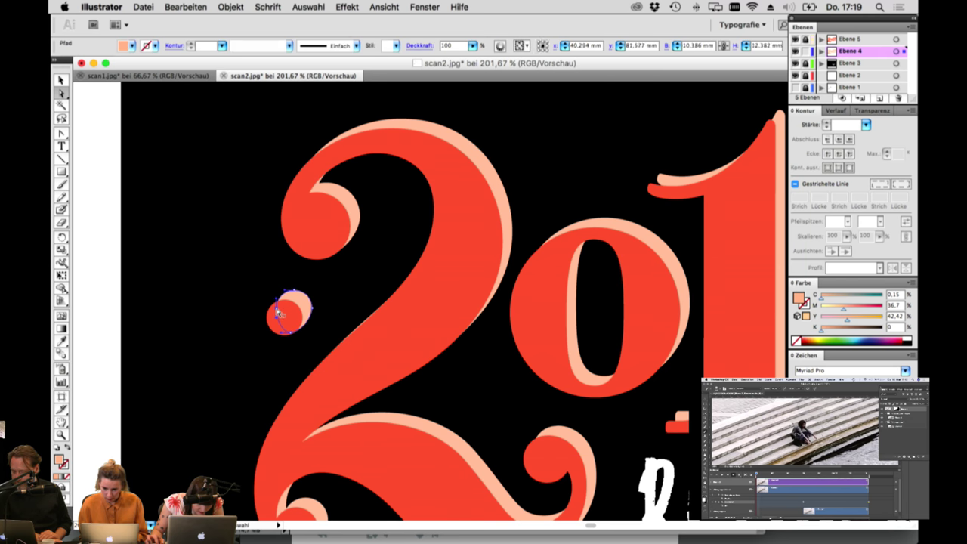
{"action": "left_click", "coordinate": [269, 313]}
{"action": "left_click", "coordinate": [250, 310]}
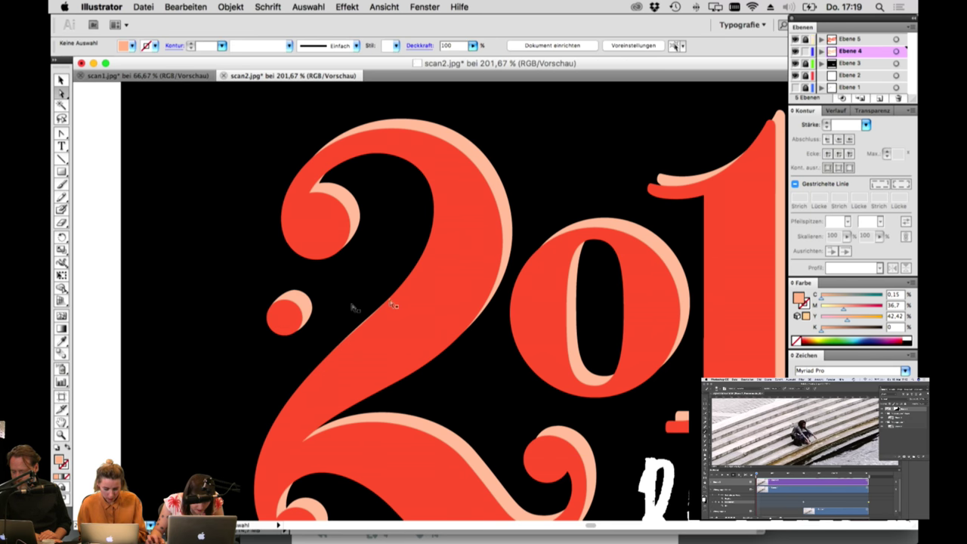
Step: Shift the anchor on the inner upper curve of the peach 2 slightly outward to the right
{"action": "left_click", "coordinate": [314, 191]}
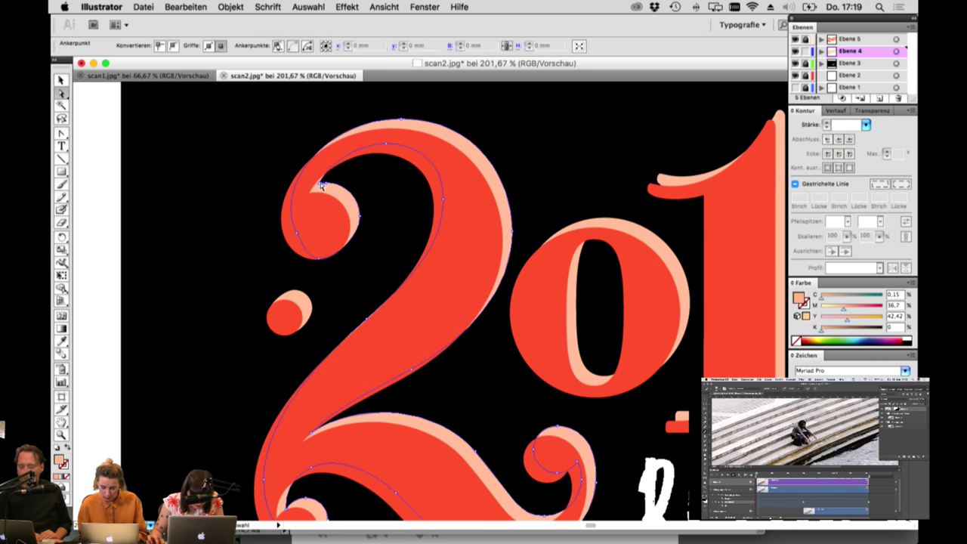
{"action": "left_click", "coordinate": [382, 146]}
{"action": "left_click_drag", "start_coordinate": [387, 145], "coordinate": [402, 148]}
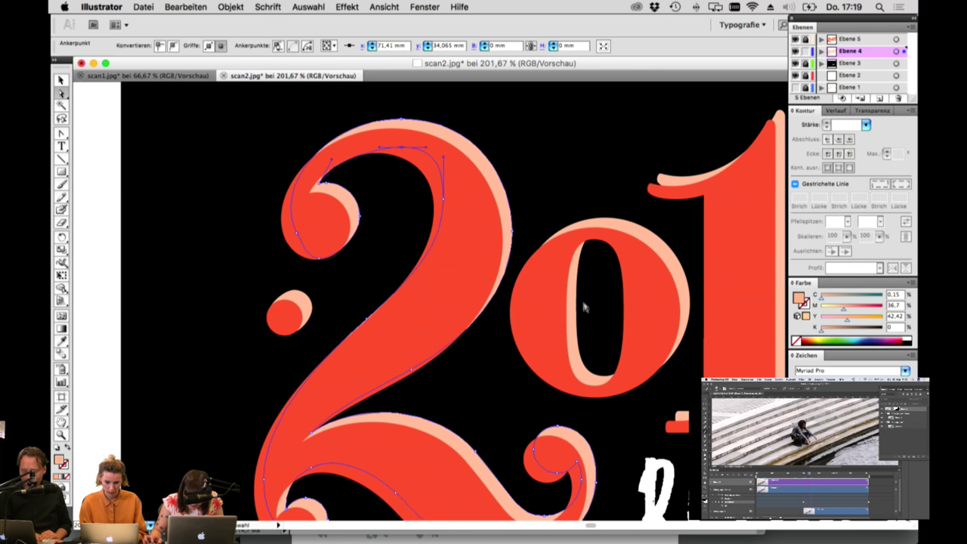
Step: Shift the bottom and left anchors of the peach 0's outer contour toward the edge of the red 0
{"action": "left_click", "coordinate": [677, 334]}
{"action": "left_click", "coordinate": [605, 393]}
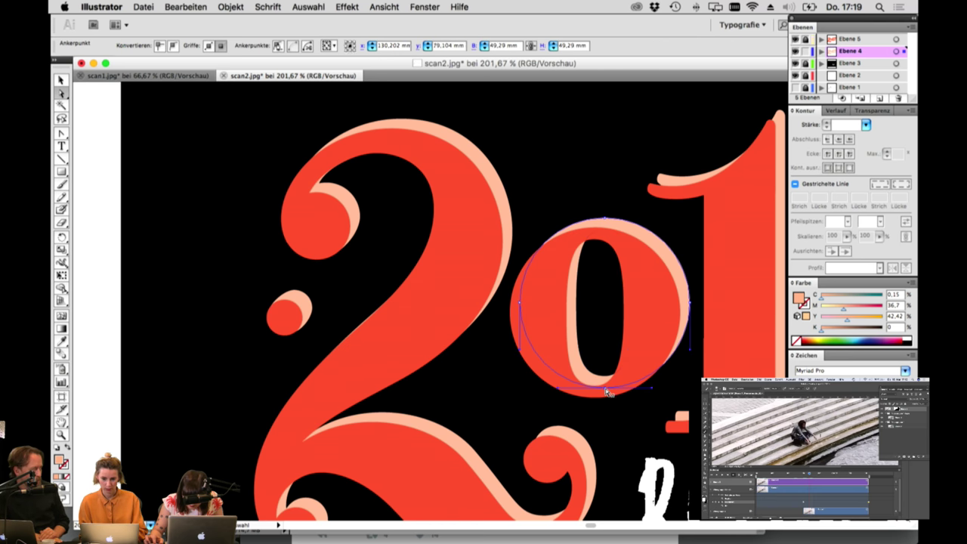
{"action": "left_click_drag", "start_coordinate": [603, 395], "coordinate": [602, 394]}
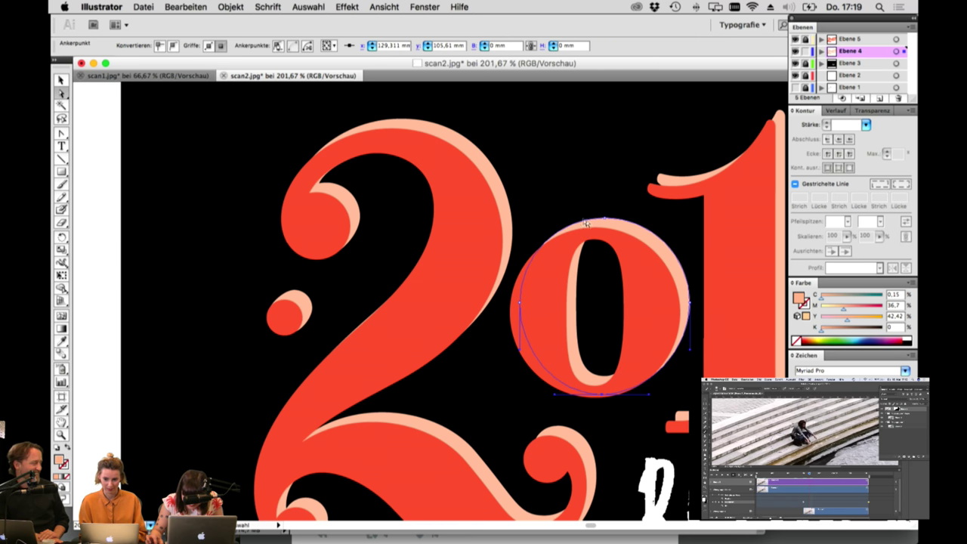
{"action": "left_click_drag", "start_coordinate": [521, 303], "coordinate": [515, 302]}
{"action": "left_click", "coordinate": [541, 208]}
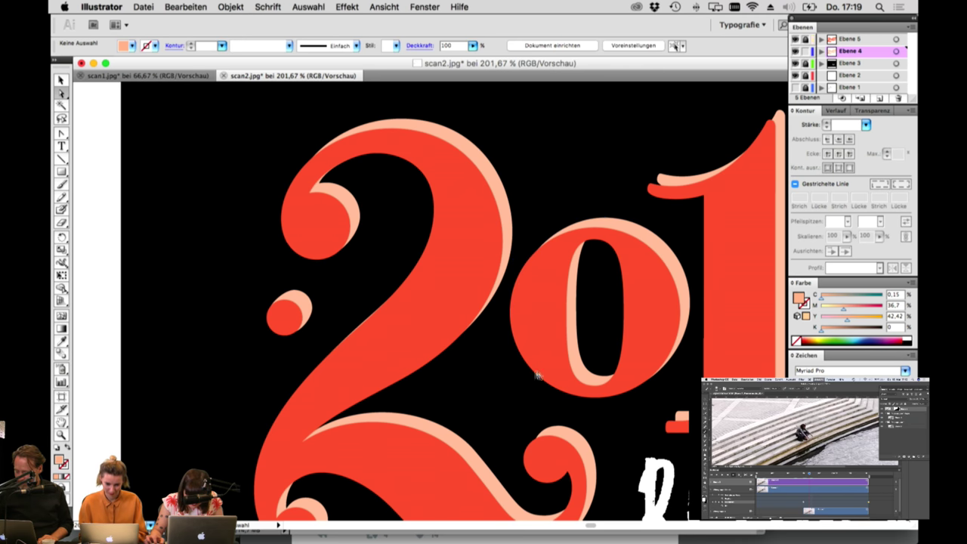
Step: Shift the peach 2's lower-left curl bottom anchor and its right curl's left and top anchors toward the red edges
{"action": "left_click_drag", "start_coordinate": [534, 369], "coordinate": [430, 215]}
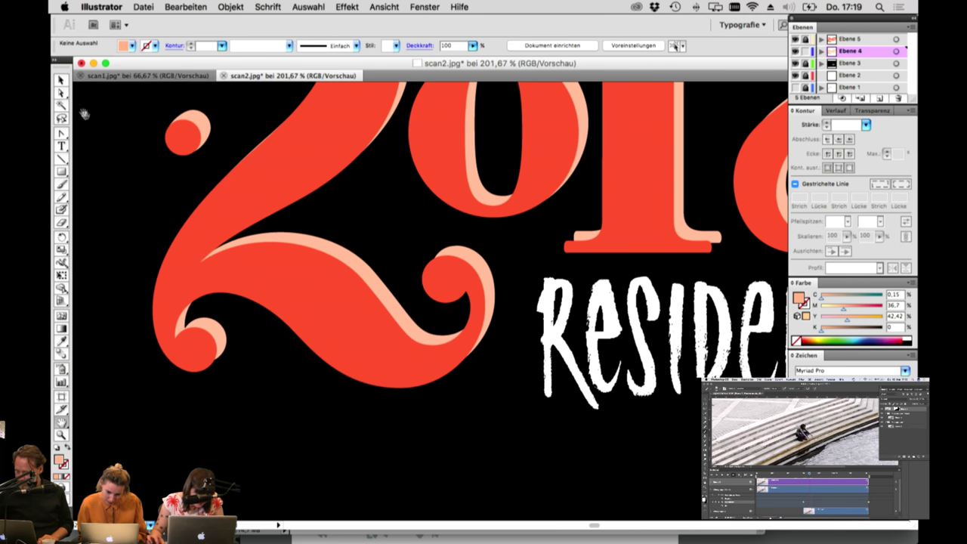
{"action": "left_click", "coordinate": [62, 93]}
{"action": "left_click", "coordinate": [208, 366]}
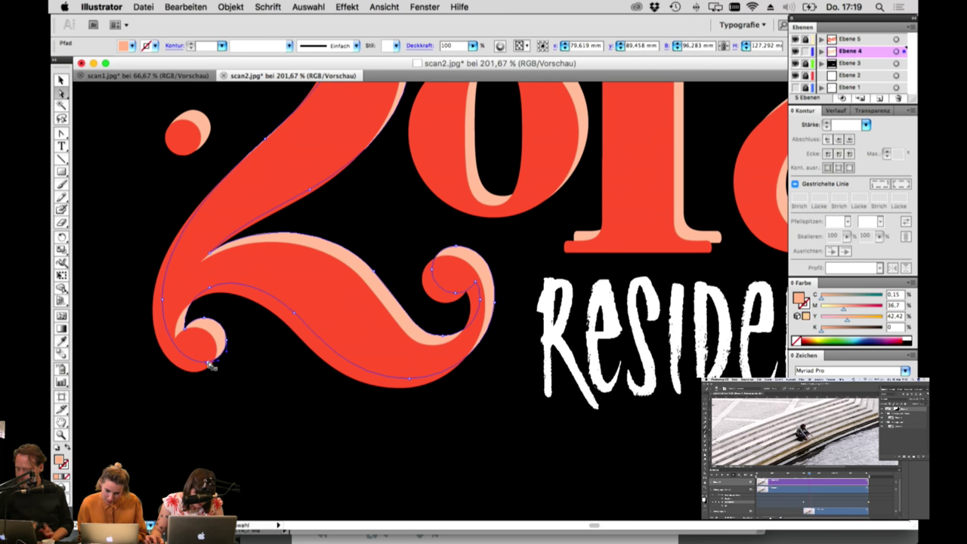
{"action": "left_click", "coordinate": [205, 369]}
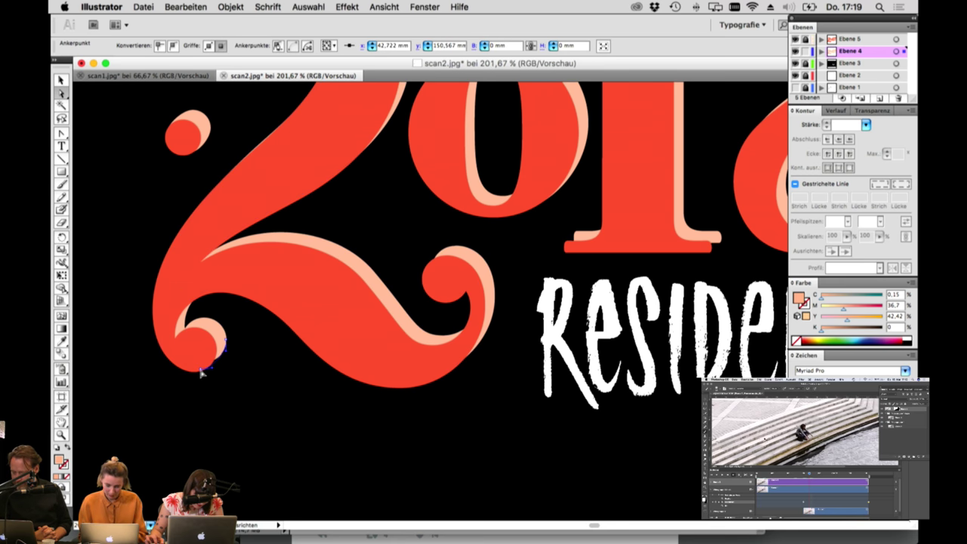
{"action": "left_click", "coordinate": [238, 374]}
{"action": "left_click", "coordinate": [422, 278]}
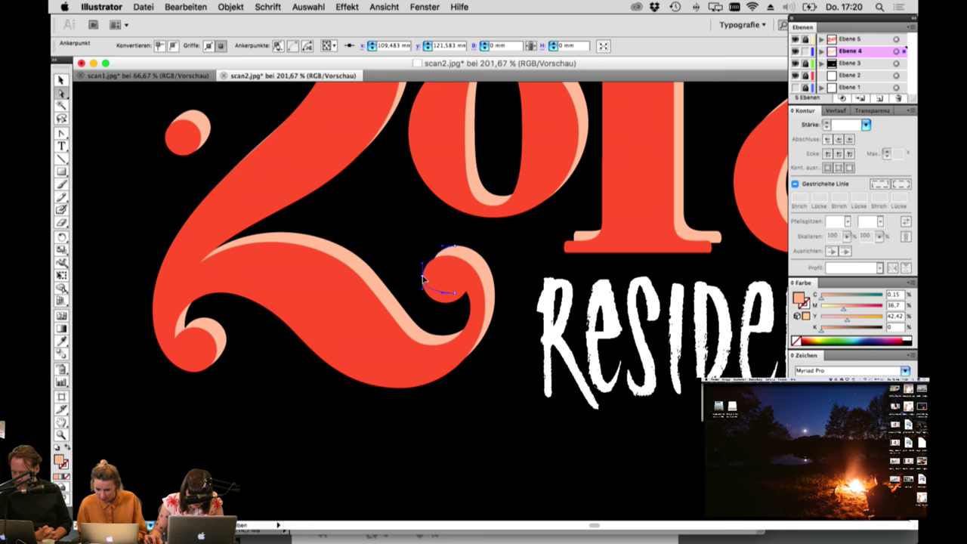
{"action": "left_click", "coordinate": [456, 248]}
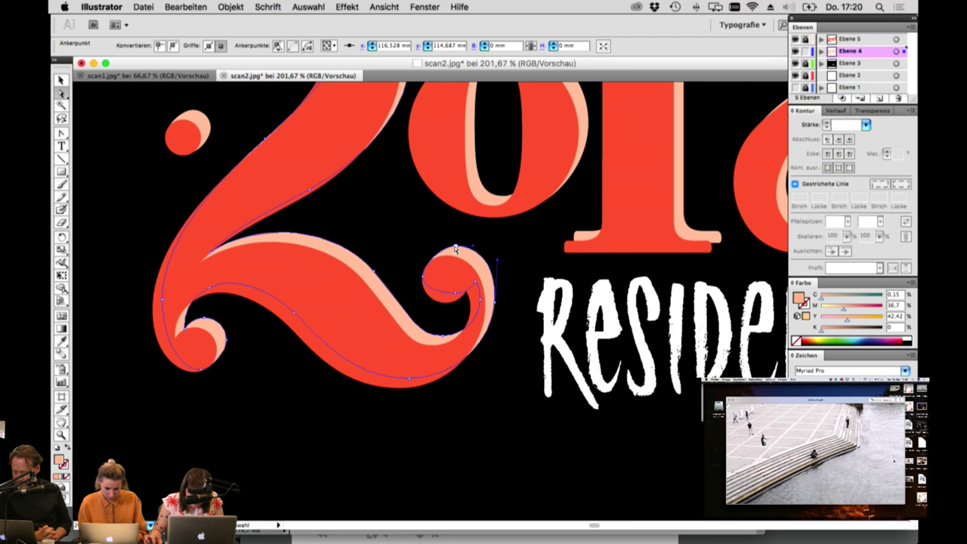
Step: Pull the lower-left anchor of the peach 1's base serif out to the left end of the red serif
{"action": "left_click", "coordinate": [589, 235]}
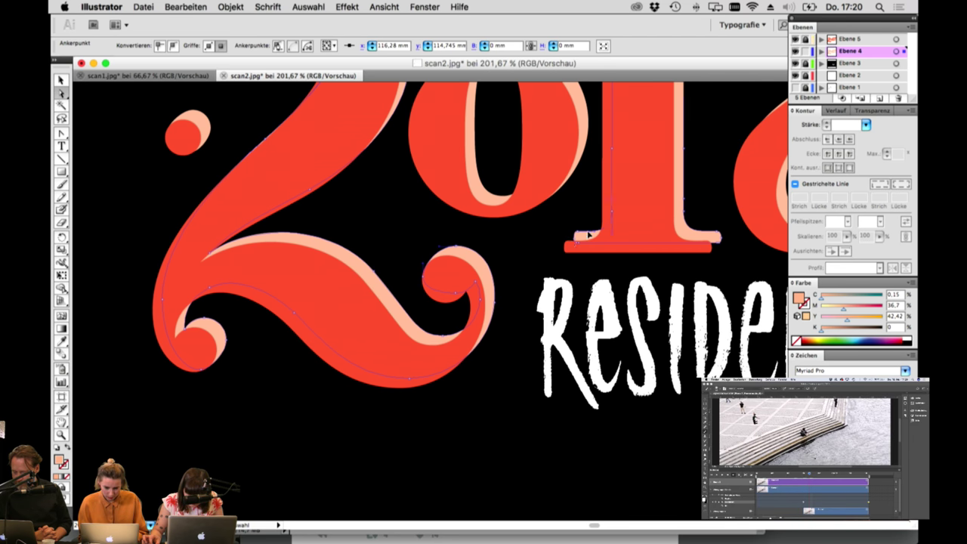
{"action": "left_click", "coordinate": [565, 244]}
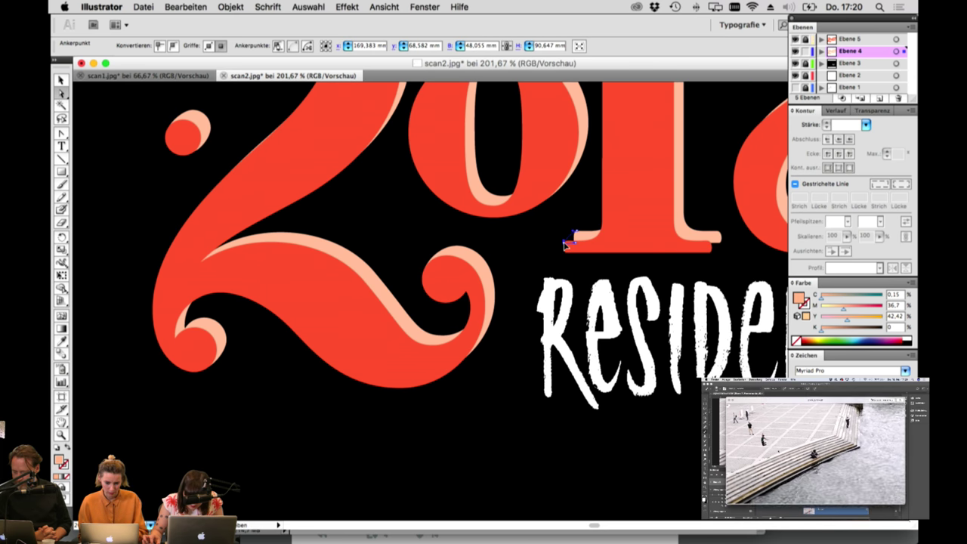
{"action": "left_click", "coordinate": [550, 250]}
Step: Move the lower-right anchor of the peach 1's base onto the red base's bottom-right corner and adjust the neighbouring serif anchor
{"action": "key", "text": "space"}
{"action": "left_click_drag", "start_coordinate": [686, 260], "coordinate": [534, 287]}
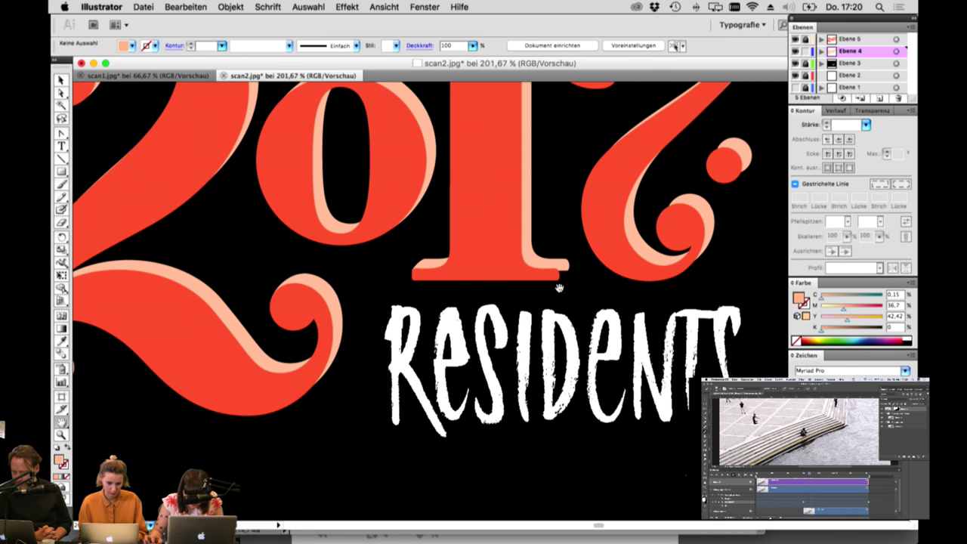
{"action": "left_click", "coordinate": [61, 435]}
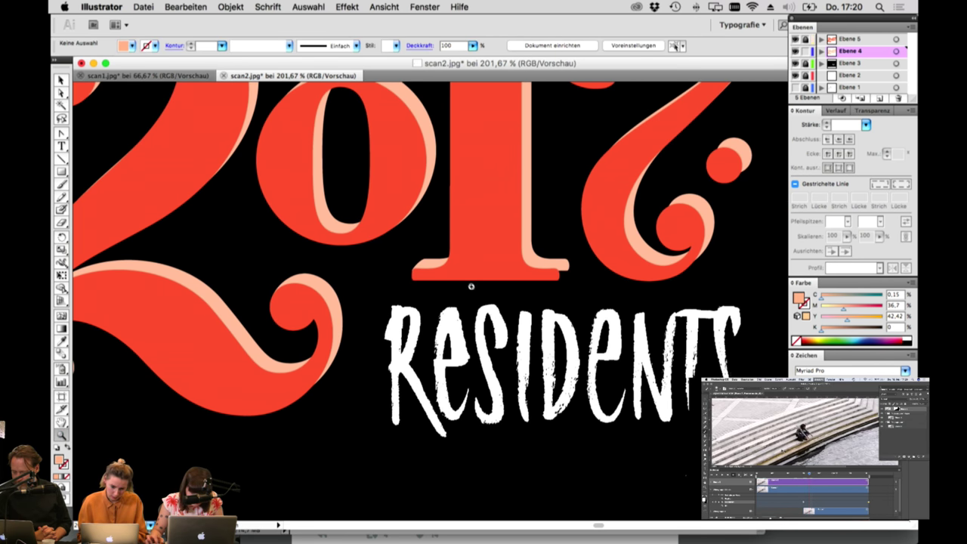
{"action": "left_click_drag", "start_coordinate": [415, 221], "coordinate": [616, 347]}
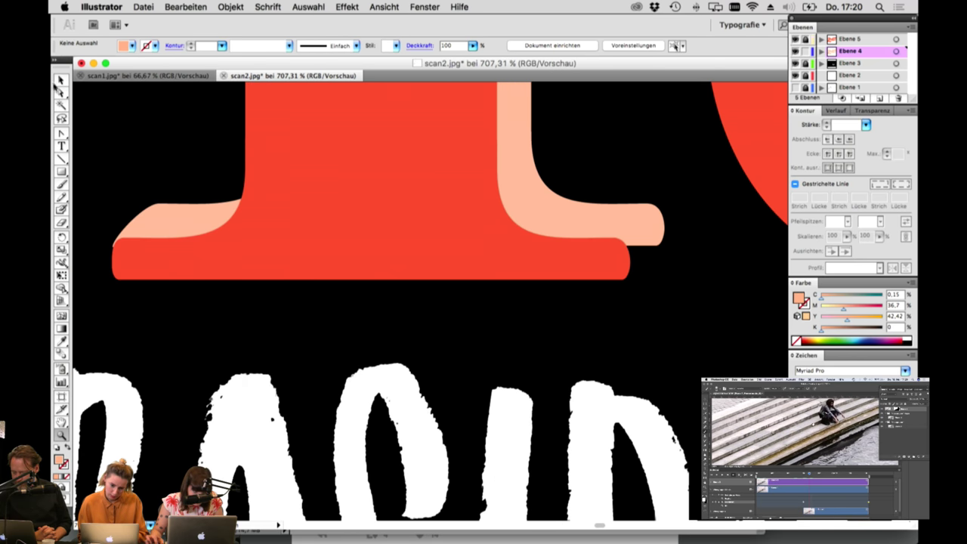
{"action": "key", "text": "a"}
{"action": "left_click", "coordinate": [650, 246]}
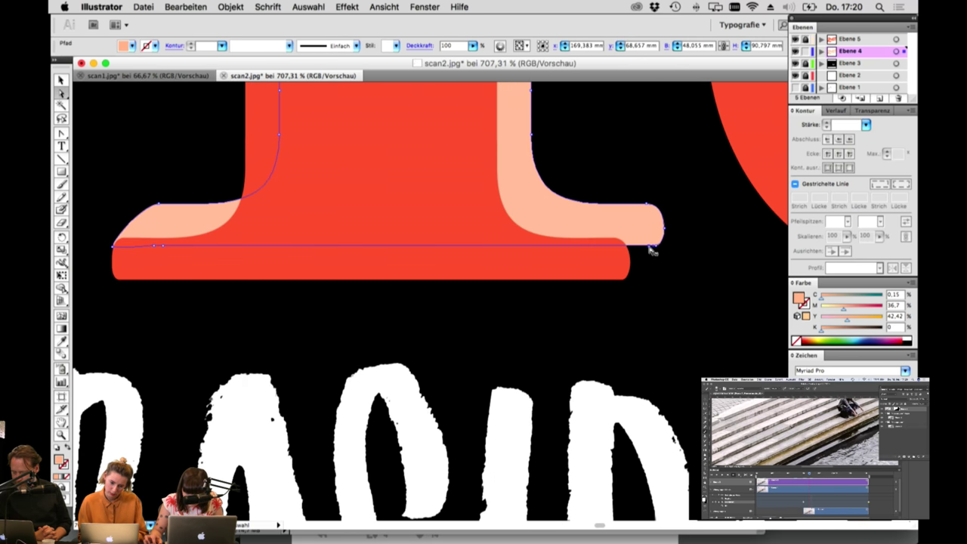
{"action": "left_click_drag", "start_coordinate": [649, 246], "coordinate": [626, 279]}
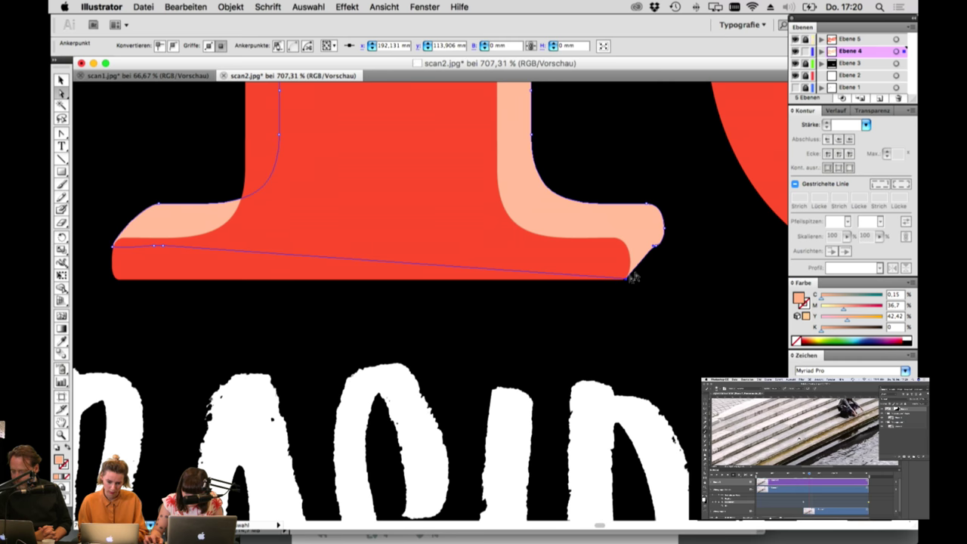
{"action": "left_click", "coordinate": [657, 246]}
{"action": "left_click", "coordinate": [657, 250]}
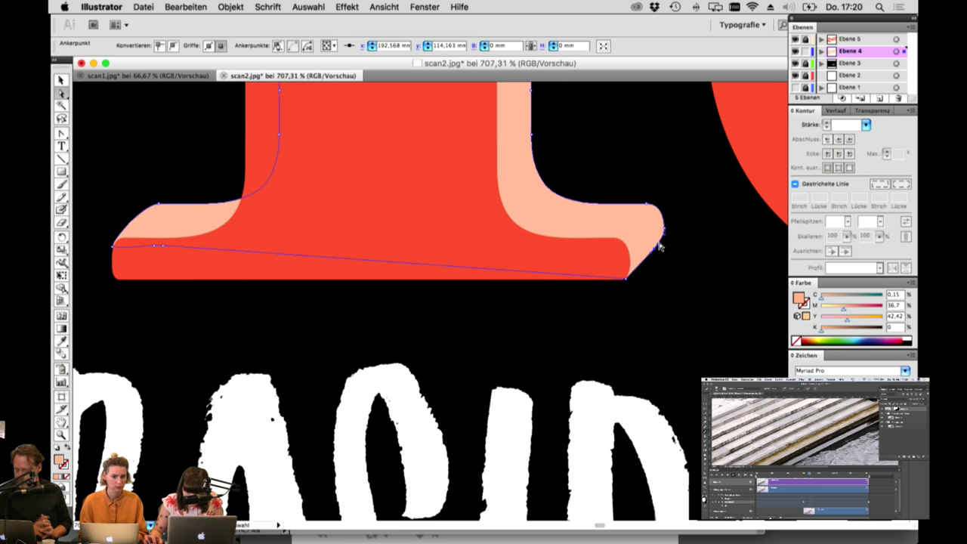
{"action": "left_click", "coordinate": [661, 249]}
Step: Pull the lower-left anchor of the peach 1's upper flag onto the left end of the red flag
{"action": "key", "text": "super+minus"}
{"action": "key", "text": "super+minus"}
{"action": "key", "text": "super+minus"}
{"action": "key", "text": "super+minus"}
{"action": "key", "text": "super+minus"}
{"action": "key", "text": "super+minus"}
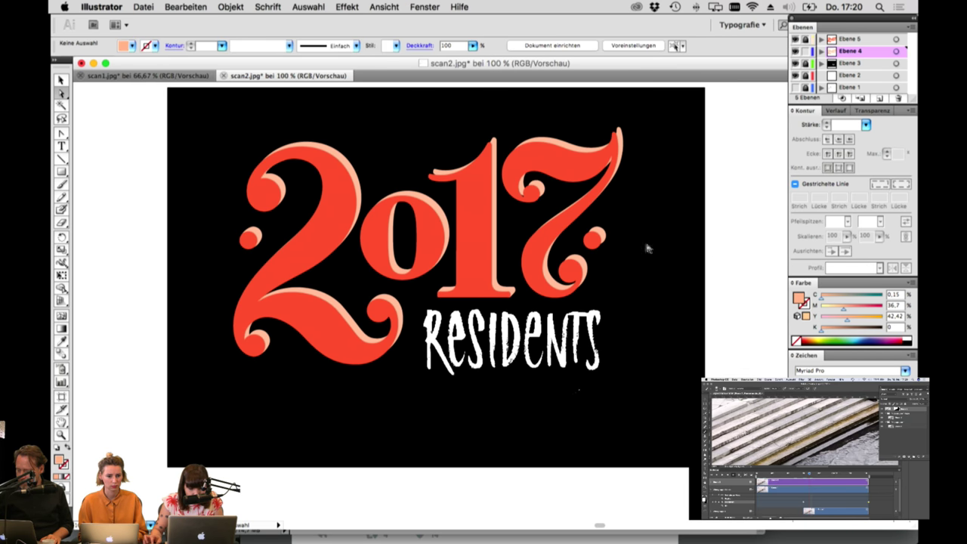
{"action": "left_click", "coordinate": [62, 436]}
{"action": "left_click_drag", "start_coordinate": [369, 104], "coordinate": [638, 333]}
{"action": "left_click", "coordinate": [62, 92]}
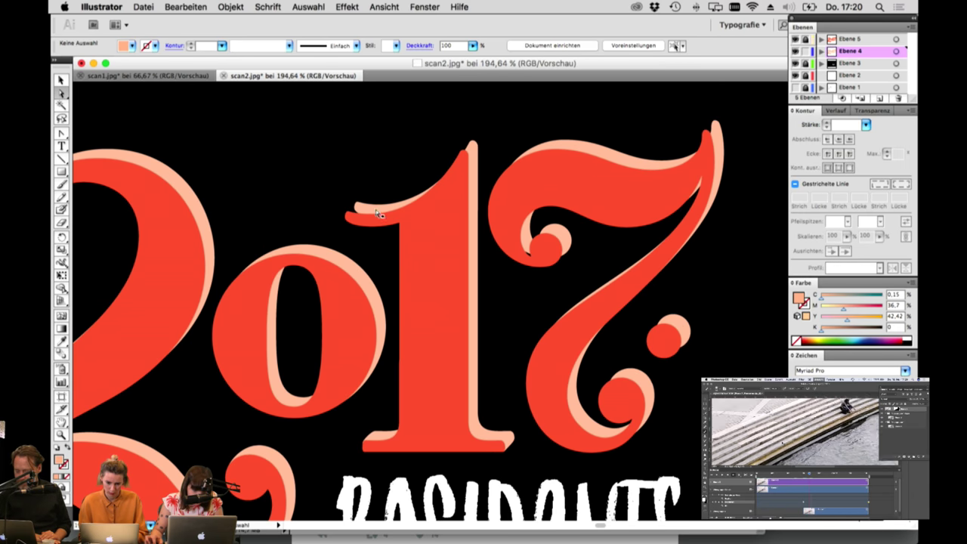
{"action": "left_click", "coordinate": [356, 210]}
{"action": "left_click_drag", "start_coordinate": [356, 210], "coordinate": [345, 213]}
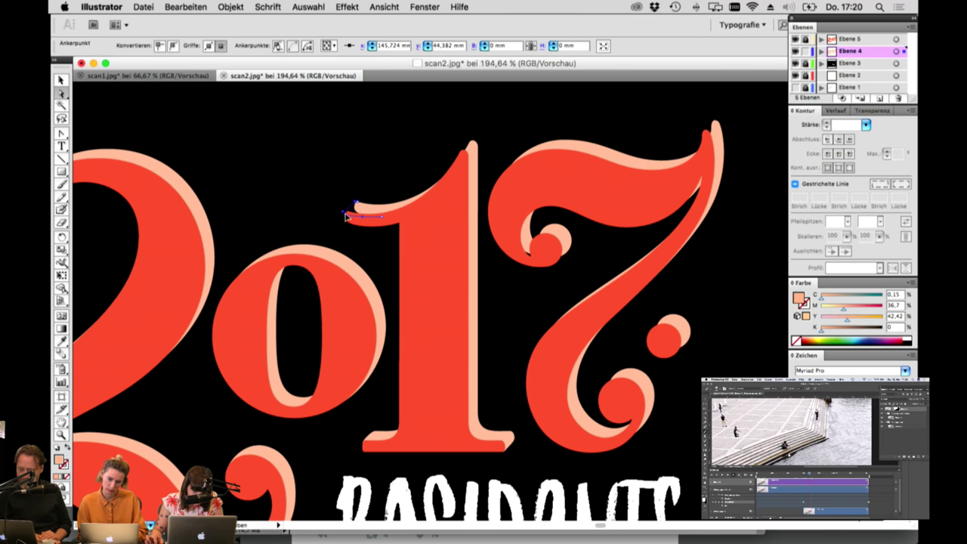
Step: Shift the anchor at the peach 1's top tip toward the red tip and adjust the curve anchor below it
{"action": "left_click", "coordinate": [346, 215]}
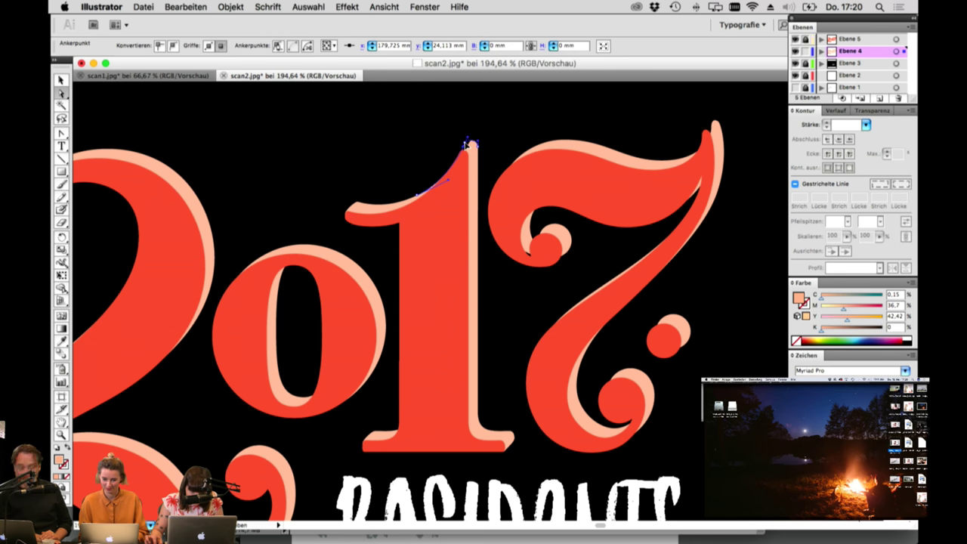
{"action": "left_click", "coordinate": [495, 138]}
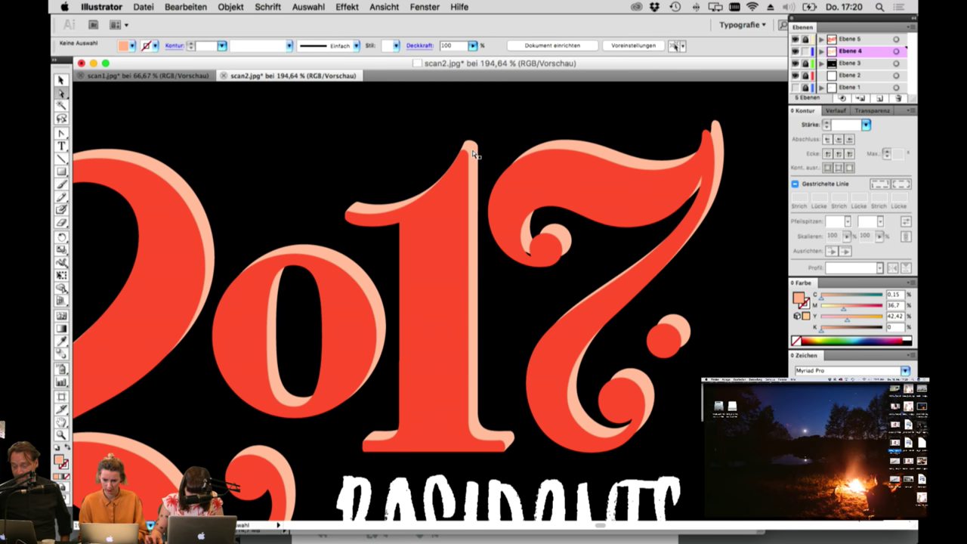
{"action": "left_click", "coordinate": [451, 169]}
{"action": "left_click", "coordinate": [420, 199]}
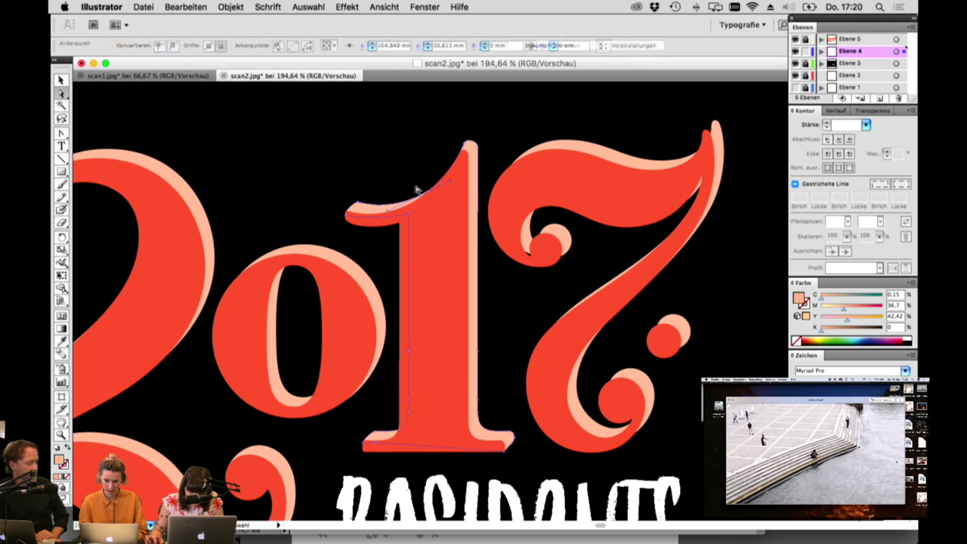
Step: Move the left anchor of the peach 7's upper-right tip onto the left edge of the red tip
{"action": "left_click", "coordinate": [559, 149]}
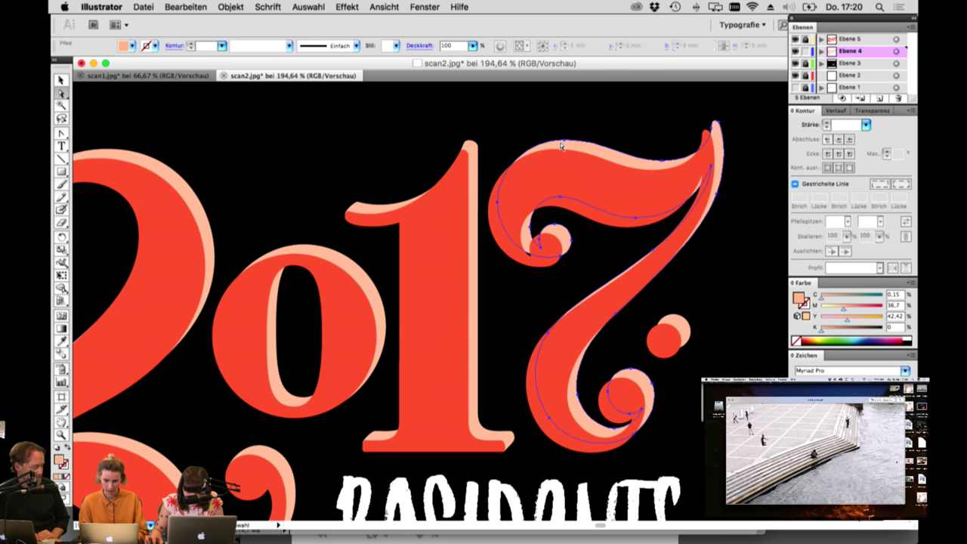
{"action": "left_click", "coordinate": [705, 135]}
{"action": "left_click", "coordinate": [705, 136]}
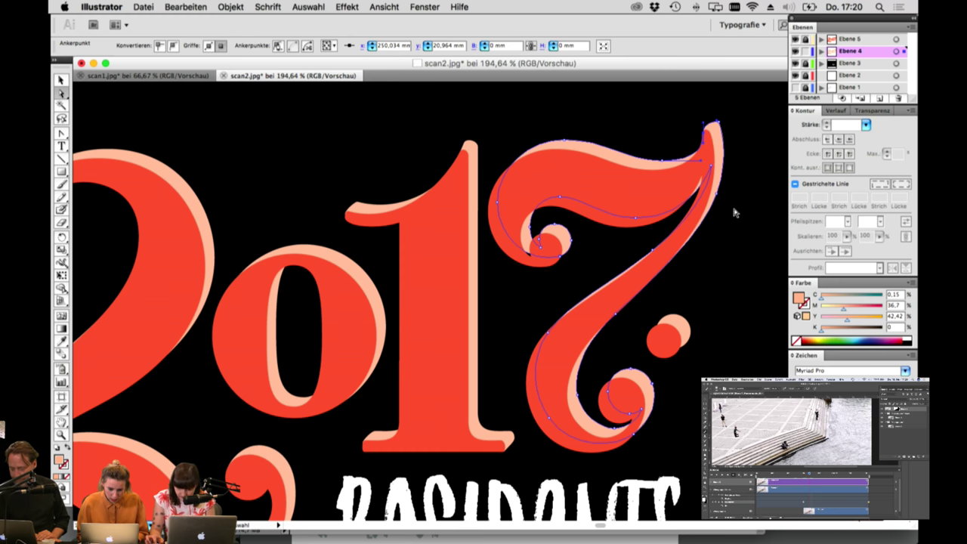
Step: Shift the peach 7's inner corner anchor, where the bar meets the diagonal stem, upward behind the red shape
{"action": "left_click", "coordinate": [723, 252]}
{"action": "left_click", "coordinate": [705, 181]}
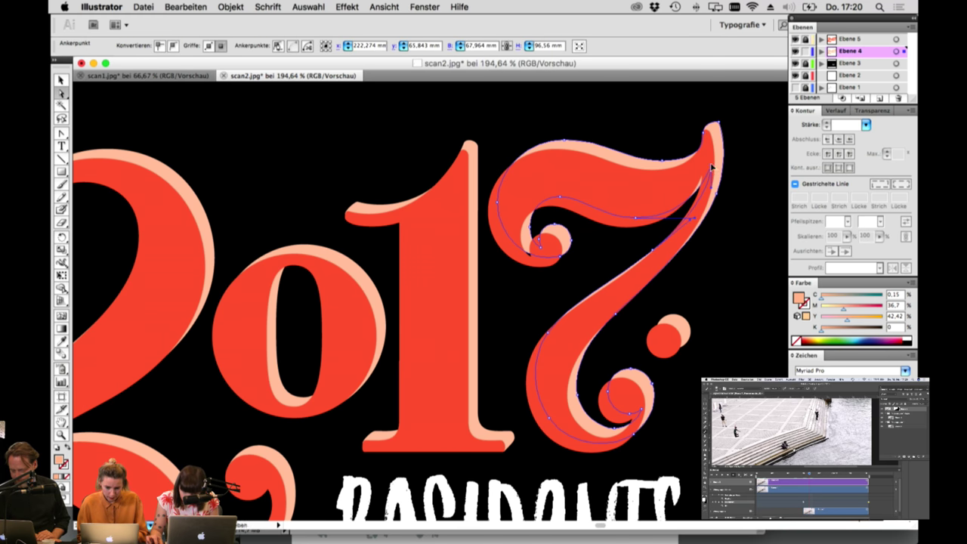
{"action": "left_click", "coordinate": [710, 172]}
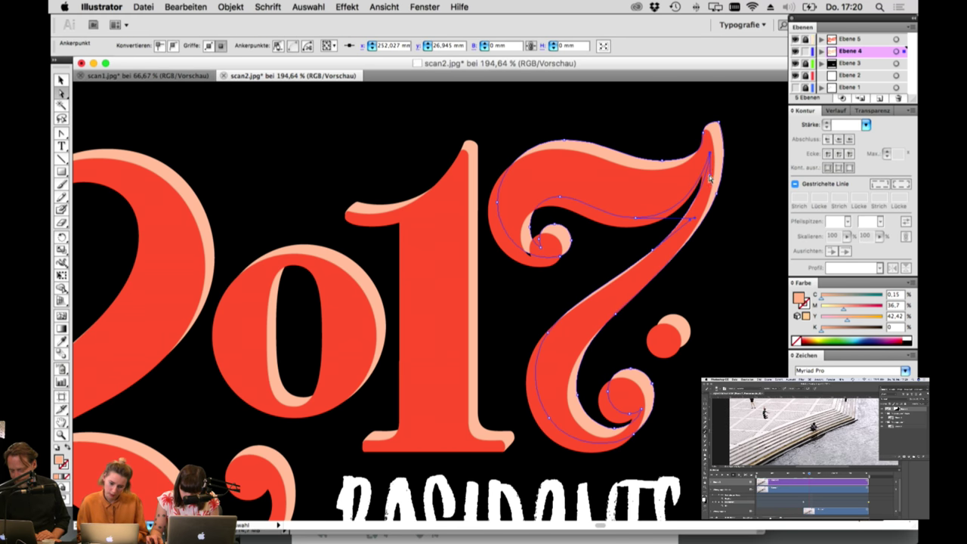
{"action": "left_click", "coordinate": [724, 207]}
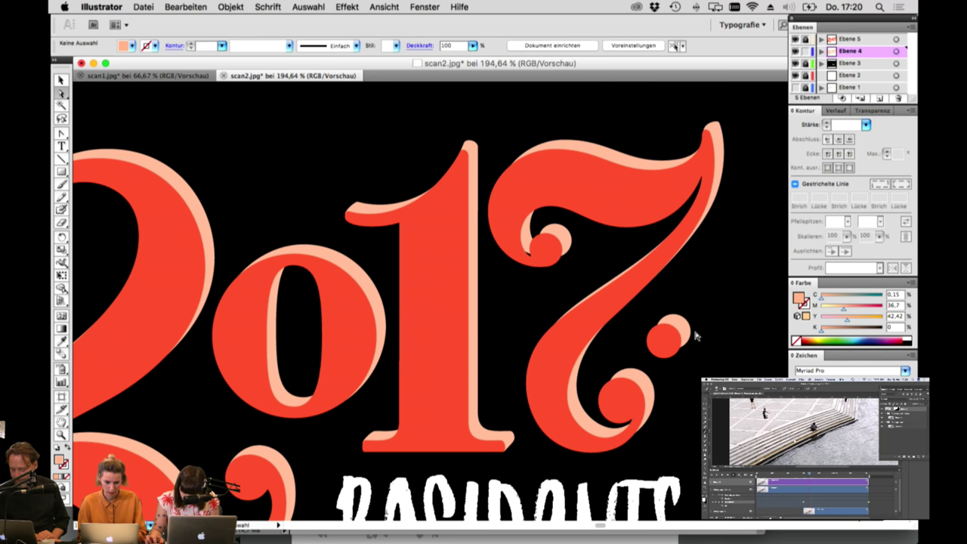
Step: Adjust the bottom and inner left anchors of the peach 7's upper-left curl to meet the red curl's edge
{"action": "left_click", "coordinate": [559, 261]}
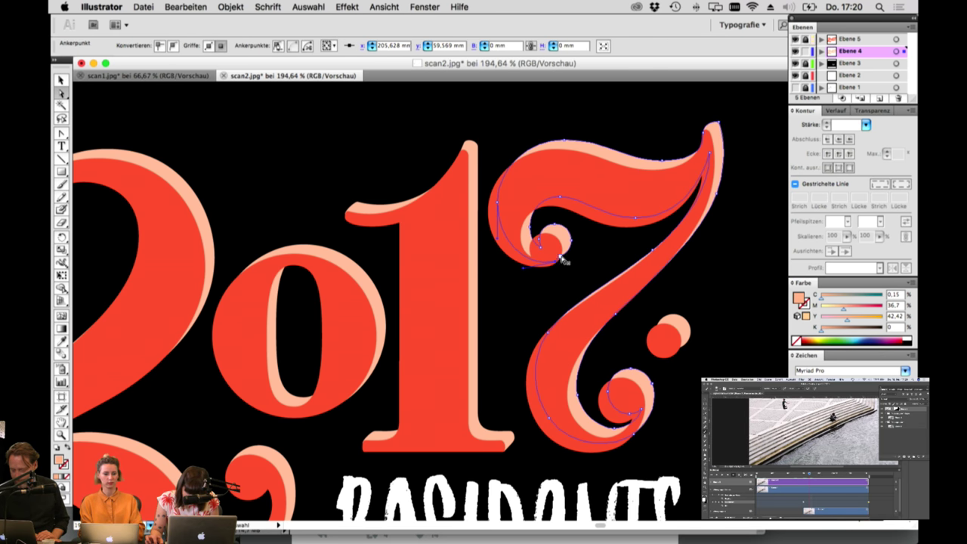
{"action": "left_click", "coordinate": [572, 264]}
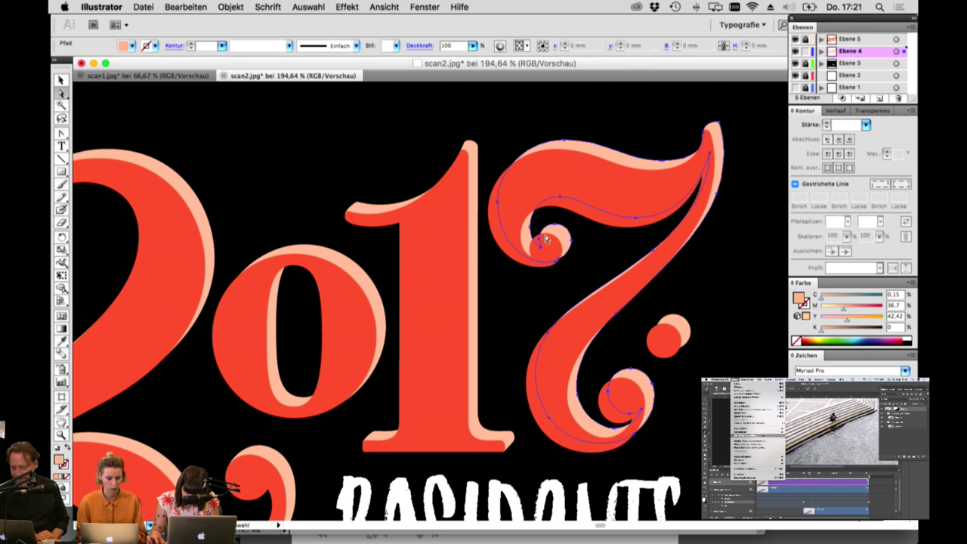
{"action": "left_click", "coordinate": [536, 243]}
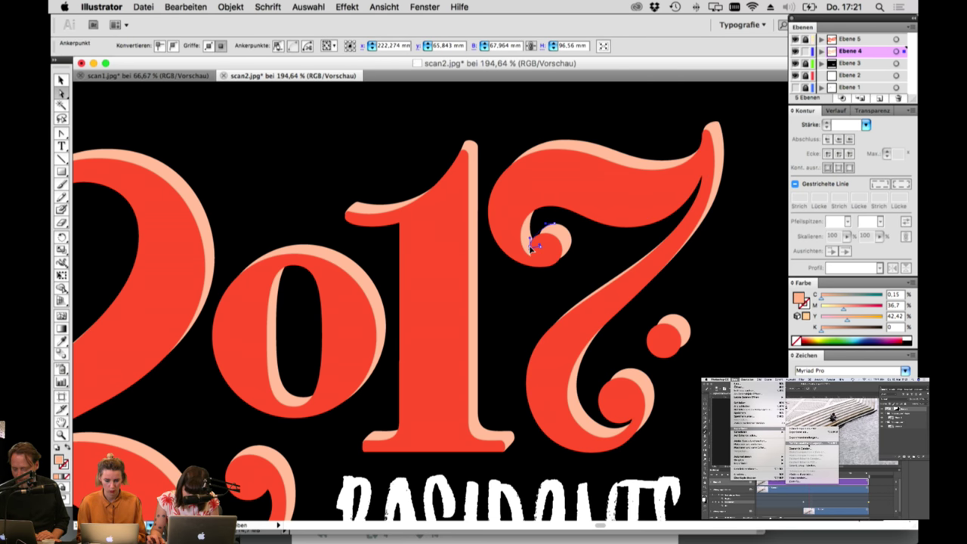
{"action": "left_click", "coordinate": [586, 246]}
Step: Reposition the anchors on the left edge of the peach 7's diagonal stem and shift its upper right-edge anchor slightly outward
{"action": "left_click", "coordinate": [601, 286]}
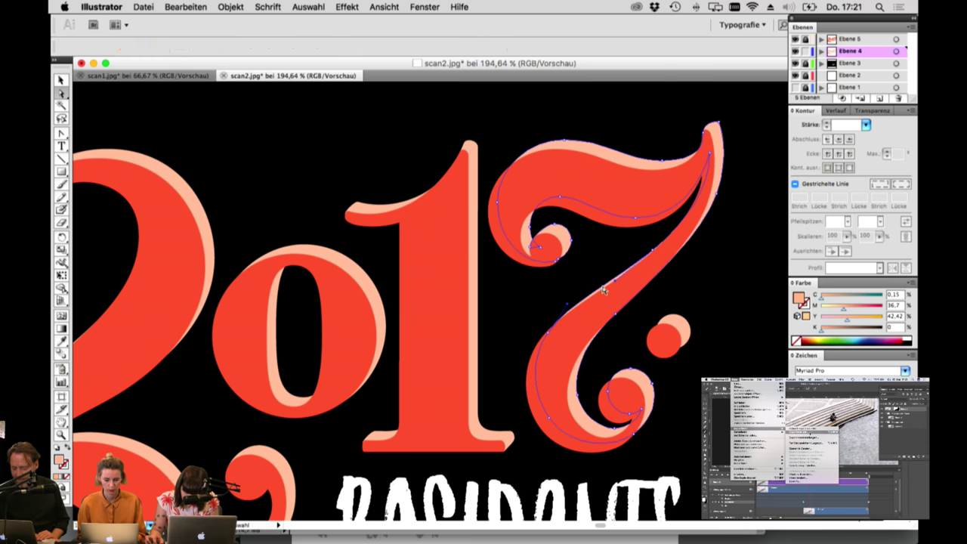
{"action": "left_click", "coordinate": [562, 330]}
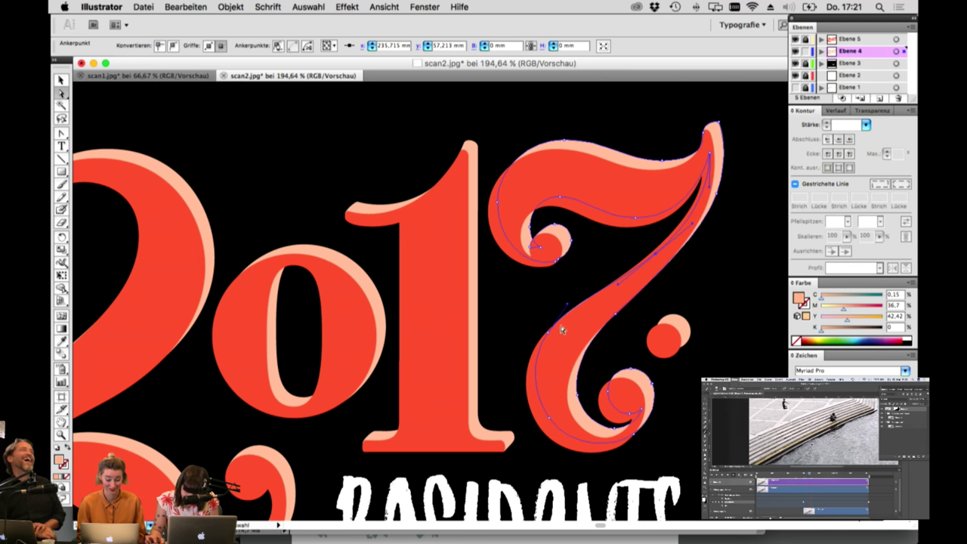
{"action": "left_click", "coordinate": [715, 194]}
{"action": "left_click_drag", "start_coordinate": [714, 194], "coordinate": [719, 196]}
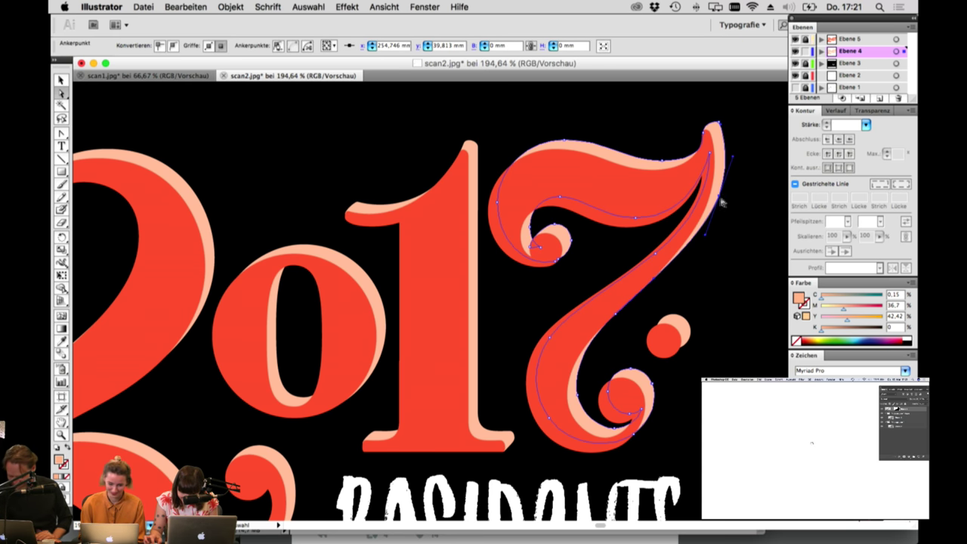
{"action": "left_click", "coordinate": [721, 275]}
Step: Stretch the peach dot beside the 7 so its bottom and left anchors meet the red dot's edge
{"action": "key", "text": "space"}
{"action": "left_click_drag", "start_coordinate": [747, 419], "coordinate": [618, 319]}
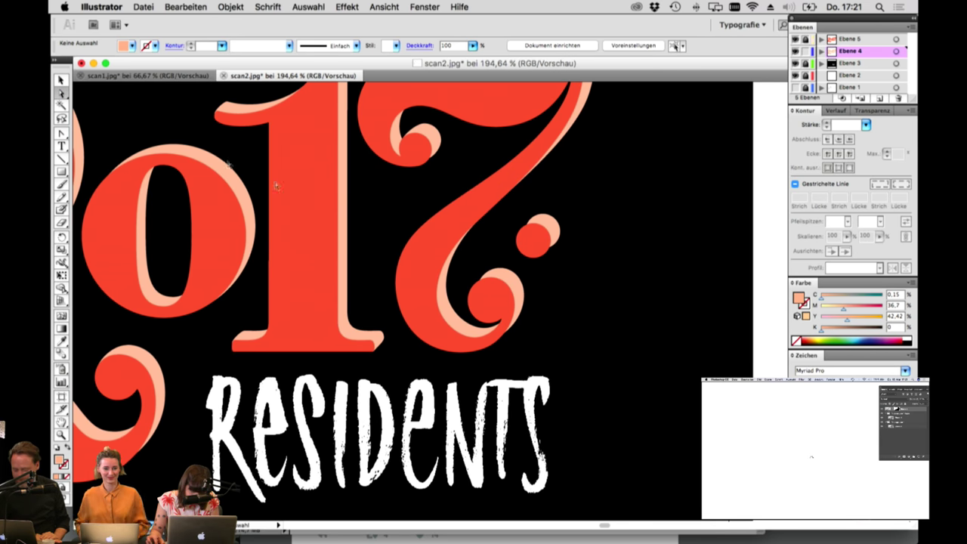
{"action": "left_click", "coordinate": [552, 242]}
{"action": "left_click", "coordinate": [537, 258]}
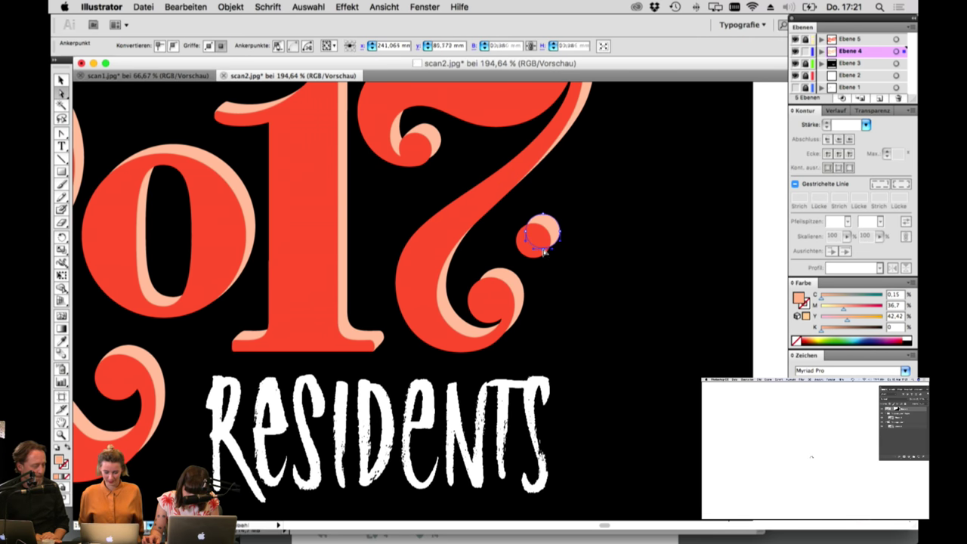
{"action": "left_click_drag", "start_coordinate": [536, 257], "coordinate": [520, 239]}
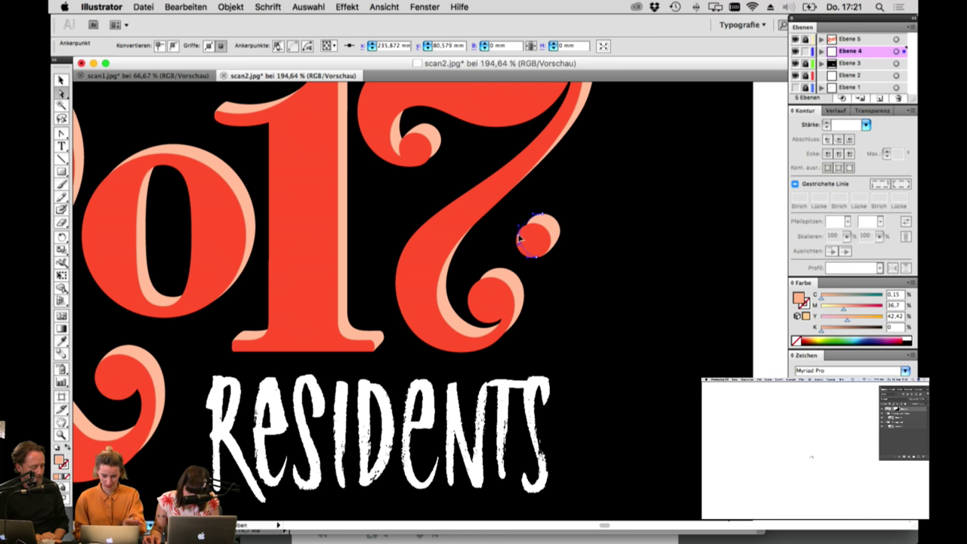
Step: Move the outermost left anchor of the peach 7's lower curl outward to meet the red curl's left edge
{"action": "left_click", "coordinate": [499, 275]}
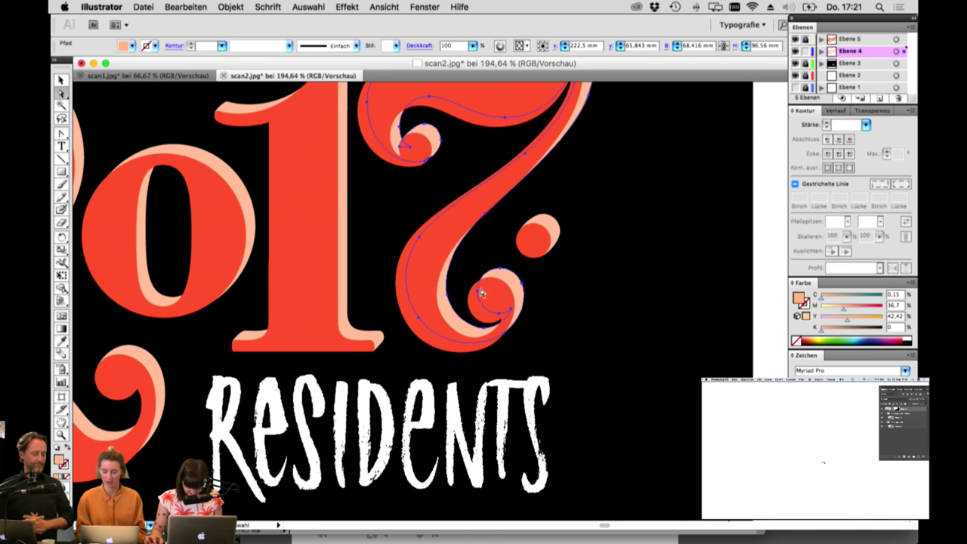
{"action": "left_click", "coordinate": [477, 292]}
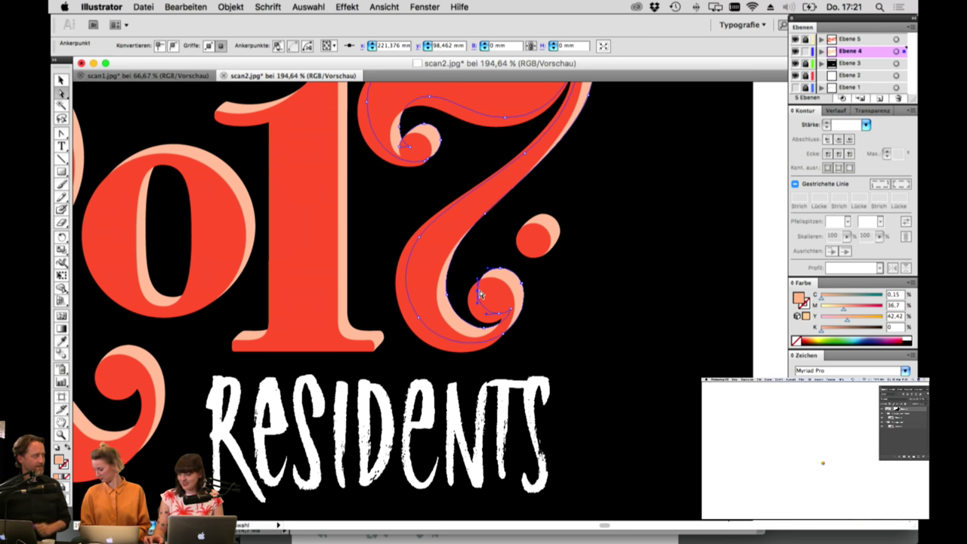
{"action": "left_click", "coordinate": [474, 296]}
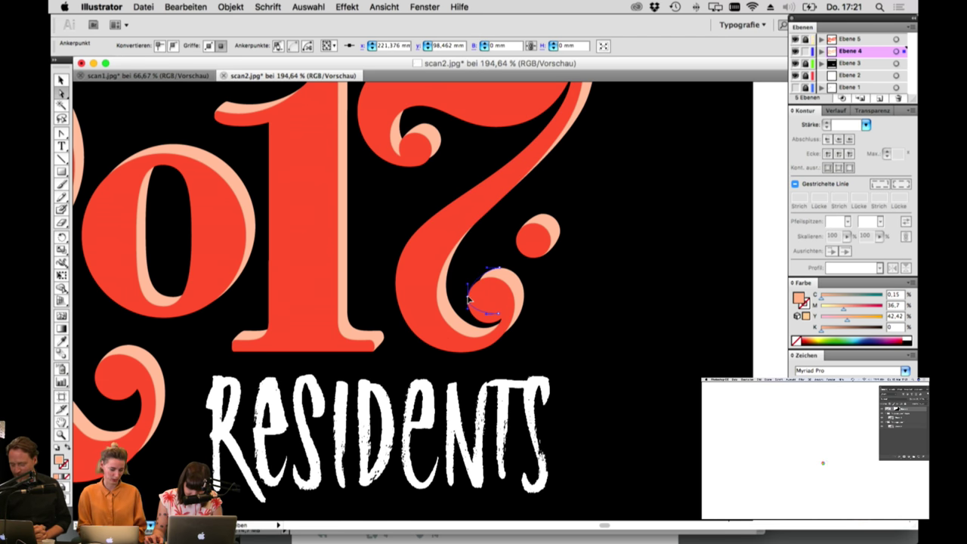
{"action": "left_click", "coordinate": [476, 301]}
{"action": "left_click", "coordinate": [544, 325]}
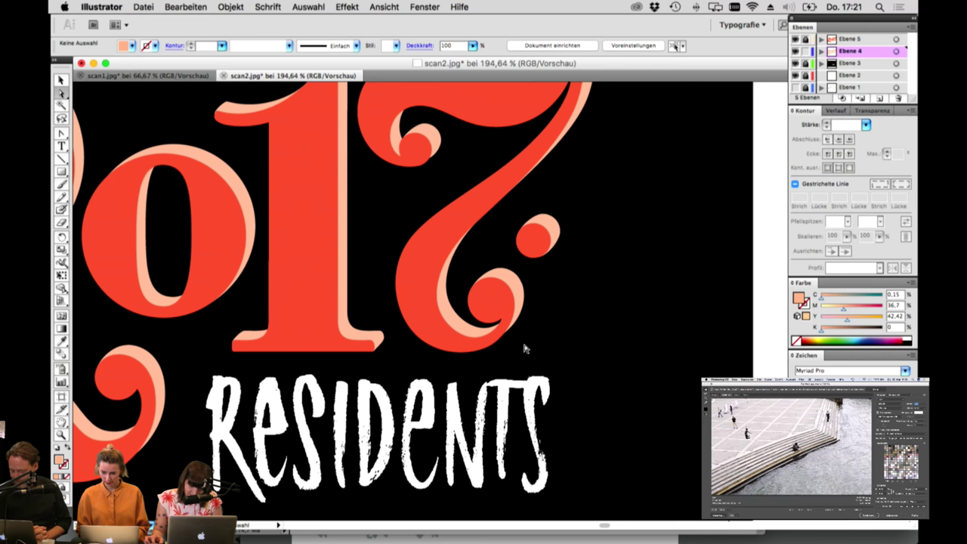
Step: Unlock the artwork layers and move the RESIDENTS lettering off the black background's layer onto a new layer, keeping its place
{"action": "key", "text": "super+0"}
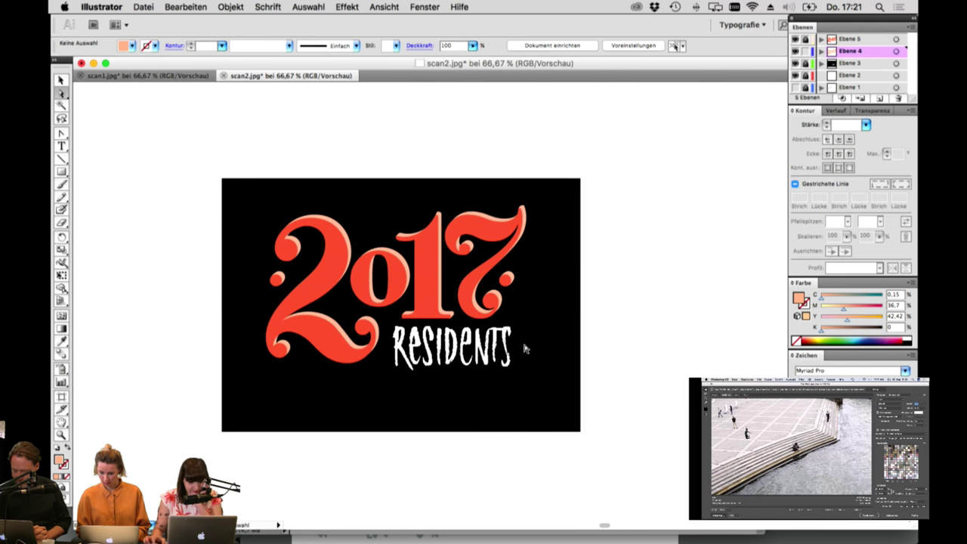
{"action": "key", "text": "v"}
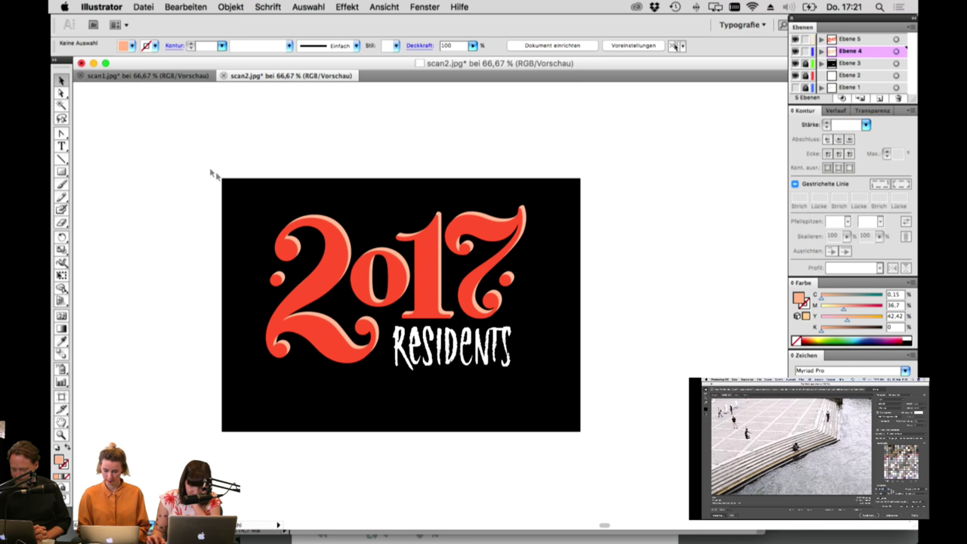
{"action": "left_click_drag", "start_coordinate": [175, 158], "coordinate": [577, 438]}
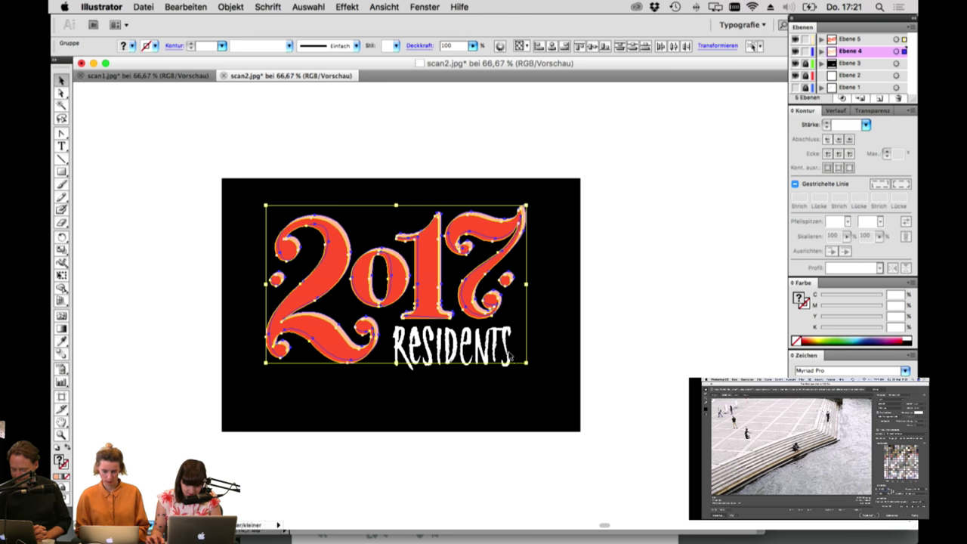
{"action": "left_click", "coordinate": [645, 300]}
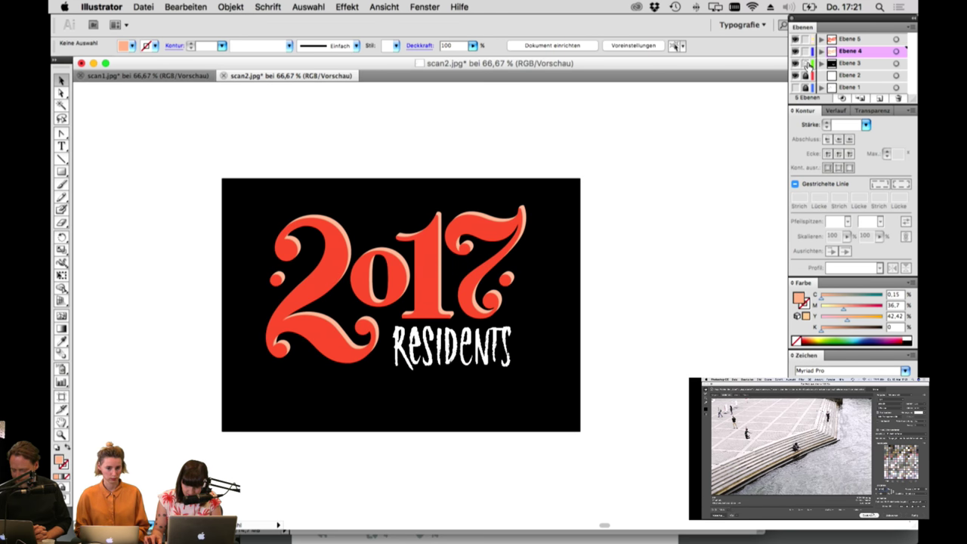
{"action": "left_click", "coordinate": [513, 364]}
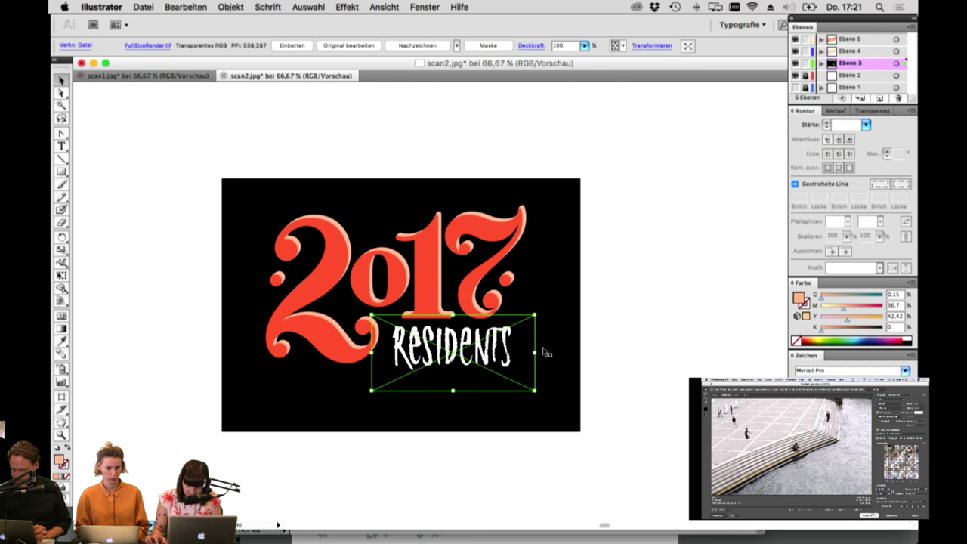
{"action": "key", "text": "Delete"}
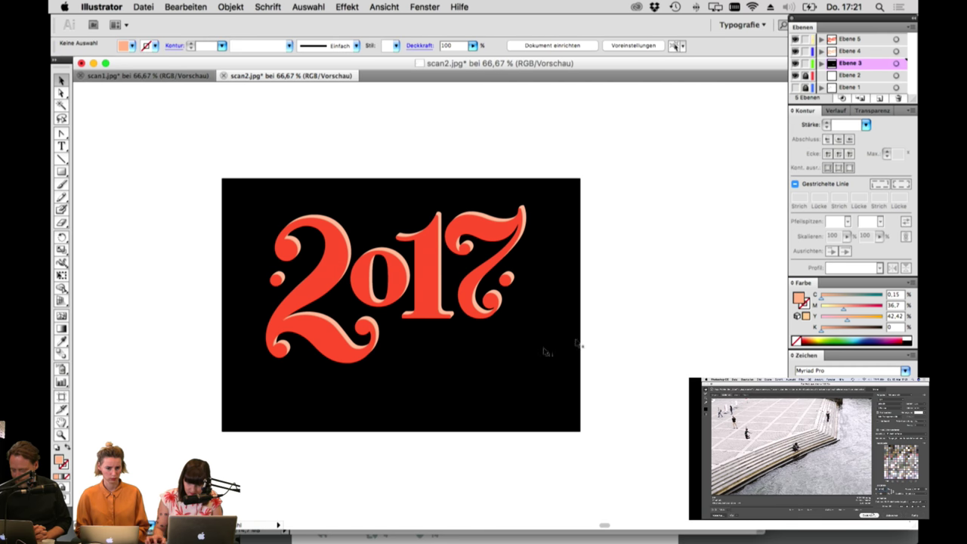
{"action": "left_click", "coordinate": [880, 101]}
{"action": "key", "text": "super+f"}
{"action": "left_click", "coordinate": [639, 277]}
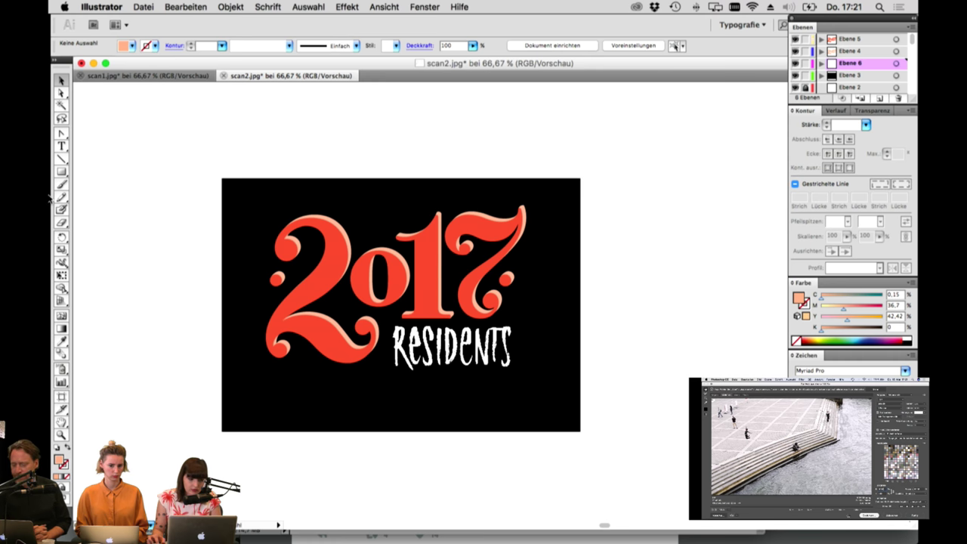
Step: Switch to Finder and preview the scan files and FullSizeRender.tif in the TAG3 folder
{"action": "left_click", "coordinate": [65, 111]}
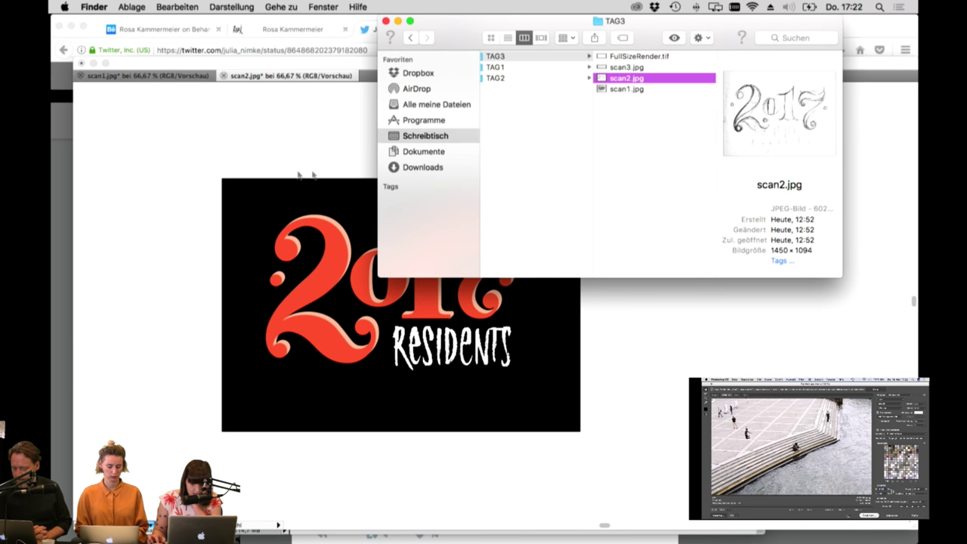
{"action": "key", "text": "Up"}
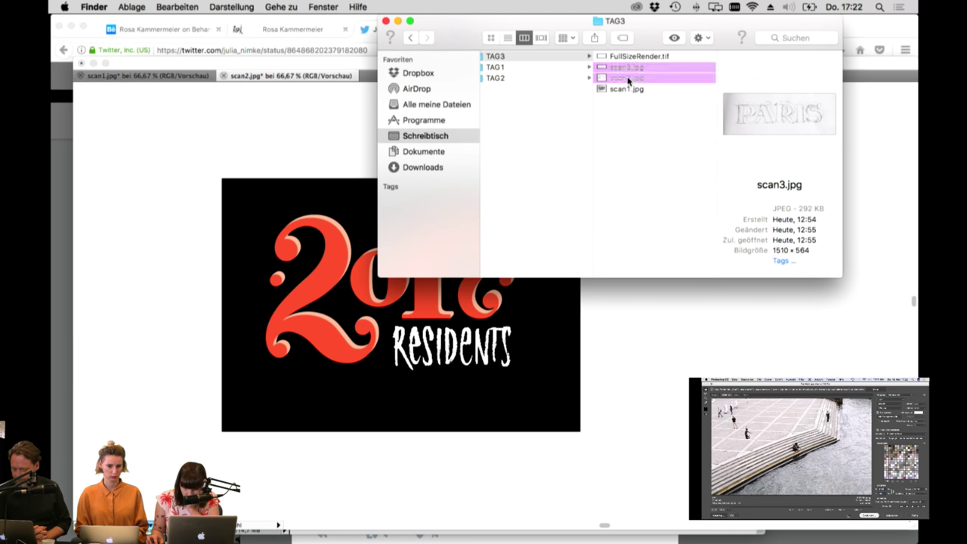
{"action": "key", "text": "Down"}
{"action": "key", "text": "Up"}
{"action": "key", "text": "Up"}
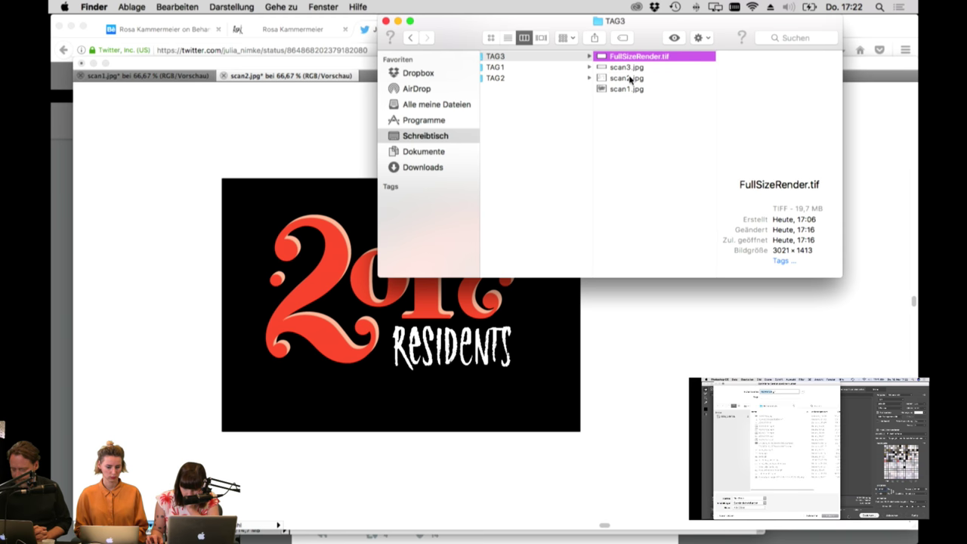
{"action": "left_click", "coordinate": [628, 89]}
{"action": "left_click", "coordinate": [629, 78]}
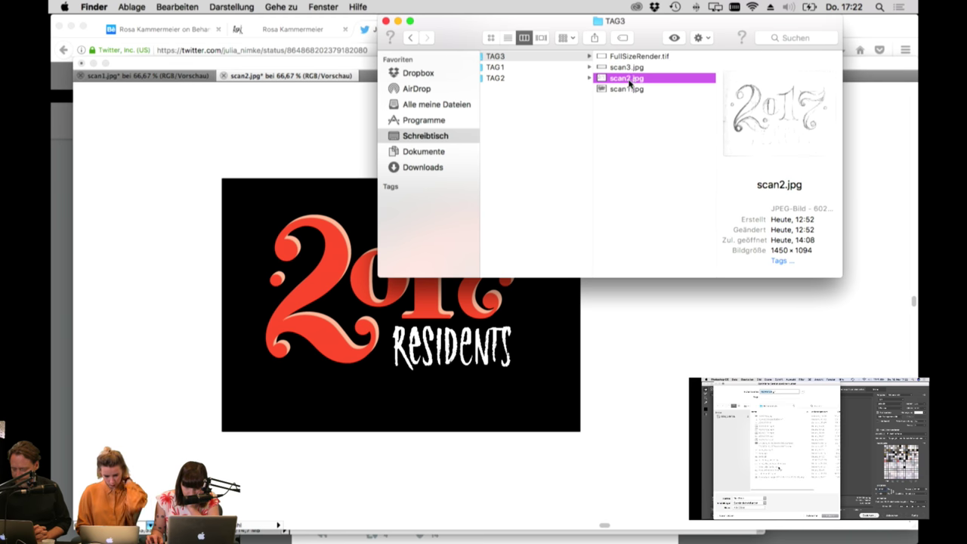
{"action": "left_click", "coordinate": [631, 68]}
{"action": "left_click", "coordinate": [633, 58]}
Step: Return to Illustrator and lighten the peach shadow's fill to about C 0, M 25, Y 26, K 0
{"action": "left_click", "coordinate": [337, 116]}
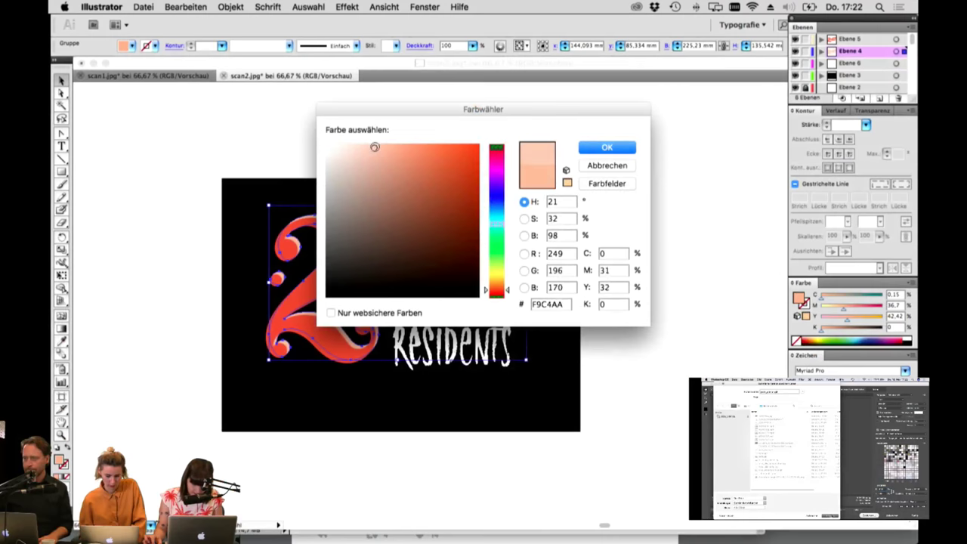
{"action": "left_click", "coordinate": [369, 145]}
{"action": "left_click", "coordinate": [606, 146]}
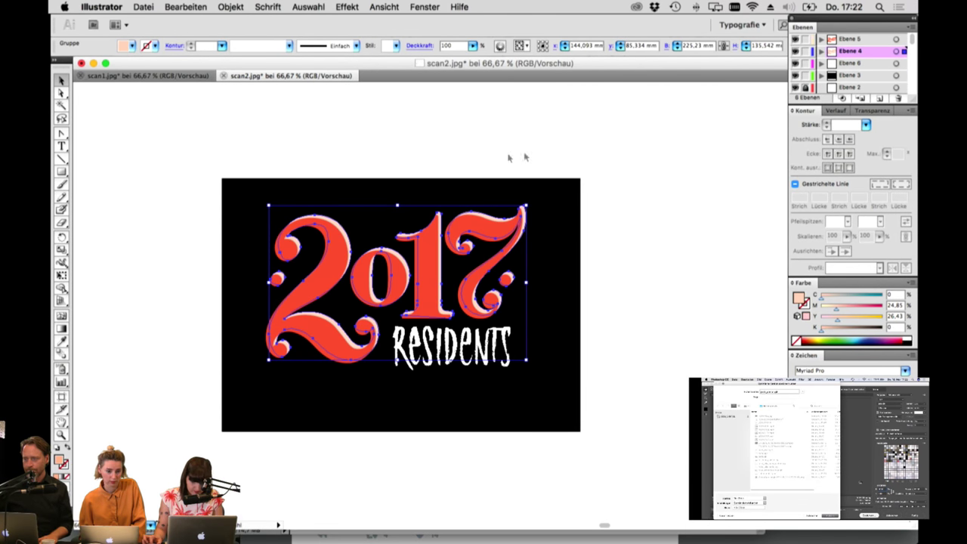
{"action": "left_click", "coordinate": [265, 152]}
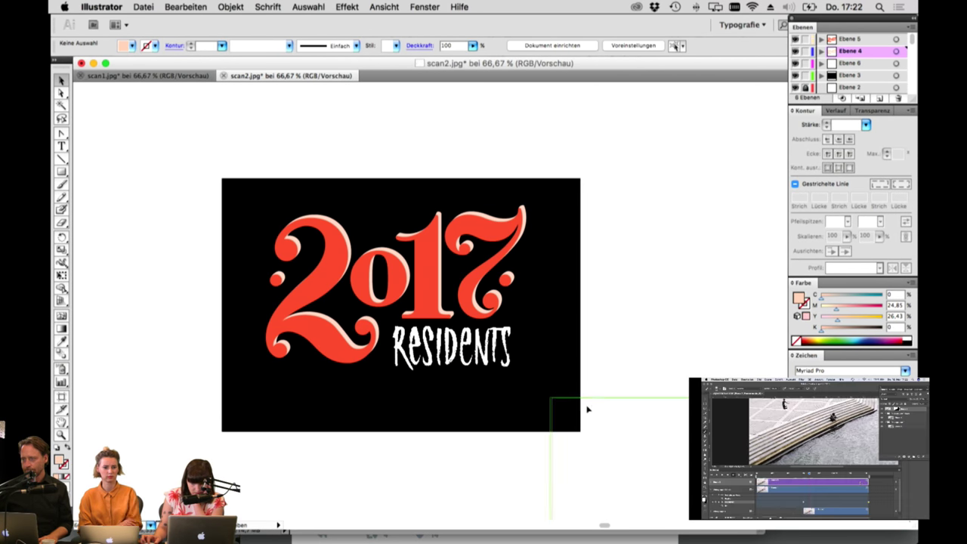
{"action": "left_click_drag", "start_coordinate": [586, 403], "coordinate": [585, 402]}
{"action": "key", "text": "shift+Tab"}
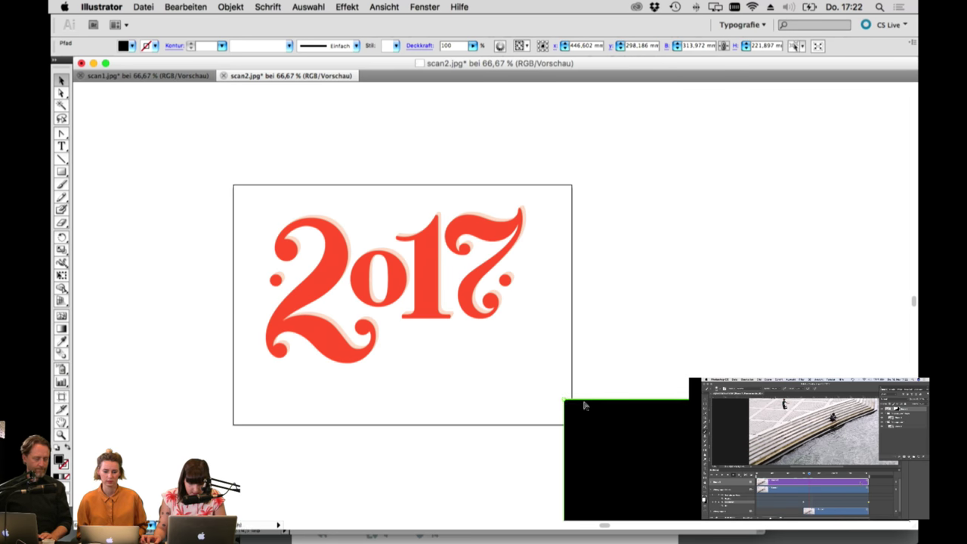
{"action": "key", "text": "super+z"}
{"action": "left_click", "coordinate": [640, 316]}
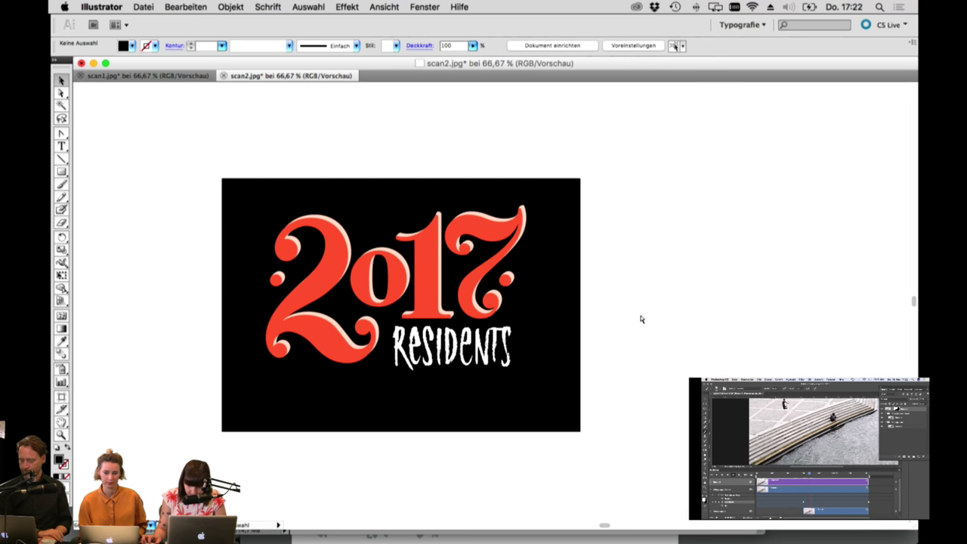
Step: Lock the black background's layer and move the 2017 numerals, their shadow and RESIDENTS together slightly down and right on the background
{"action": "key", "text": "Tab"}
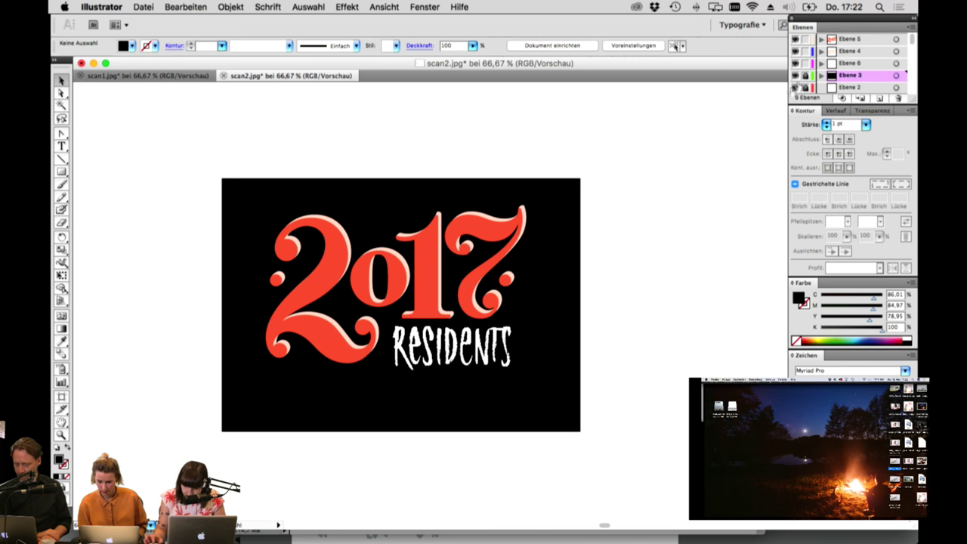
{"action": "left_click_drag", "start_coordinate": [156, 178], "coordinate": [523, 321]}
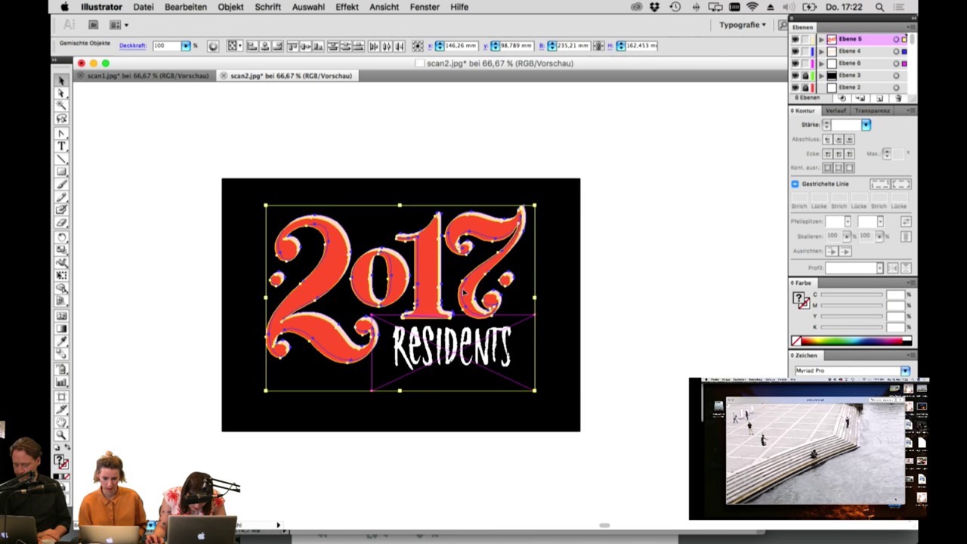
{"action": "left_click_drag", "start_coordinate": [466, 289], "coordinate": [473, 299]}
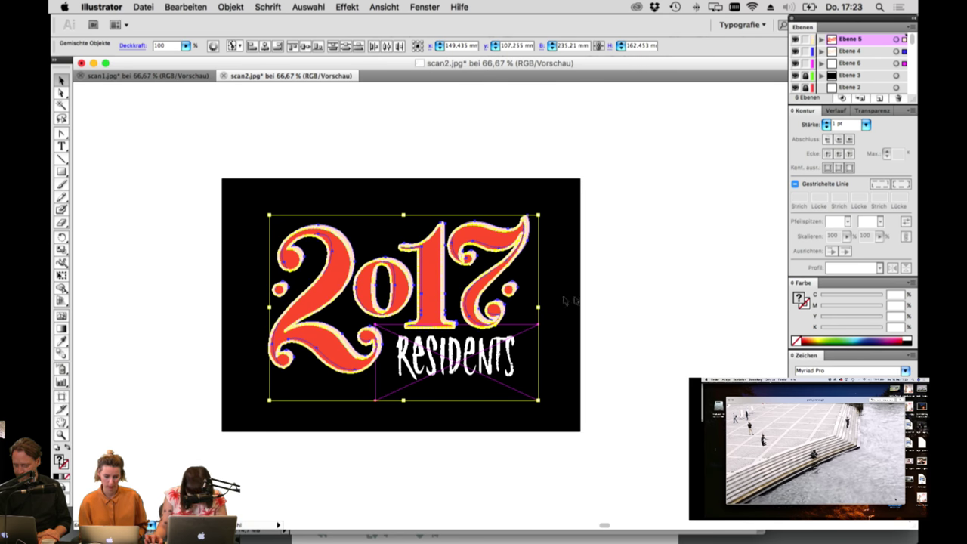
{"action": "left_click", "coordinate": [617, 302]}
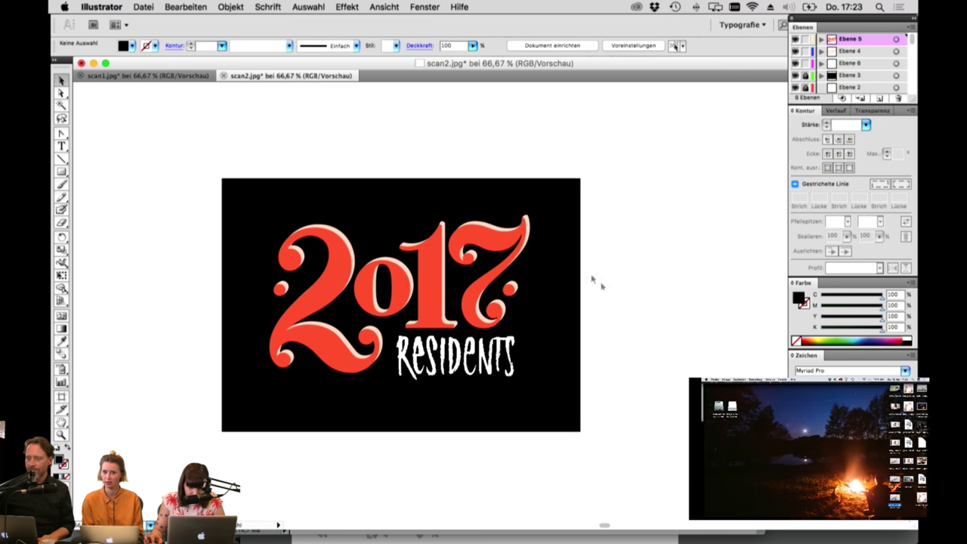
Step: Close the quick preview of paris_wasser.gif on the desktop
{"action": "left_click", "coordinate": [497, 232]}
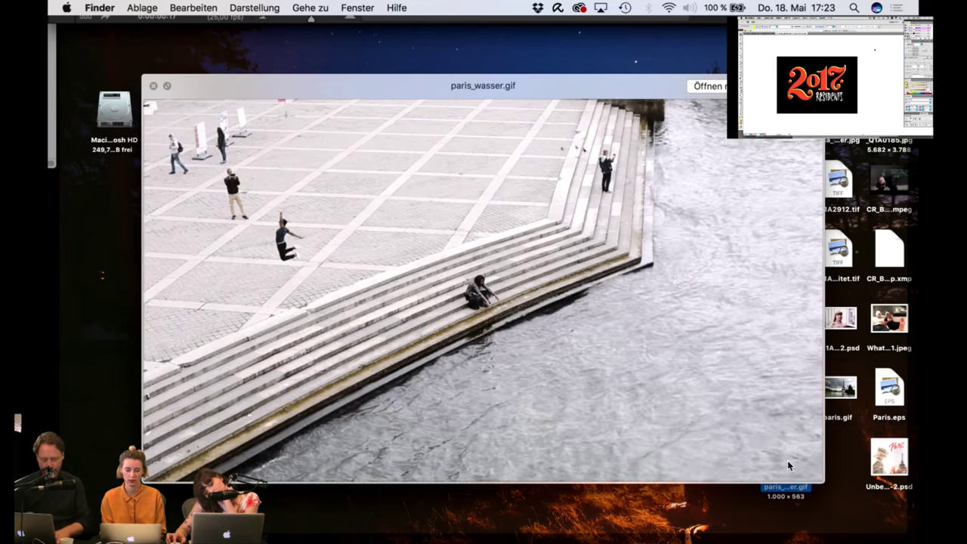
{"action": "key", "text": "space"}
{"action": "left_click", "coordinate": [654, 427]}
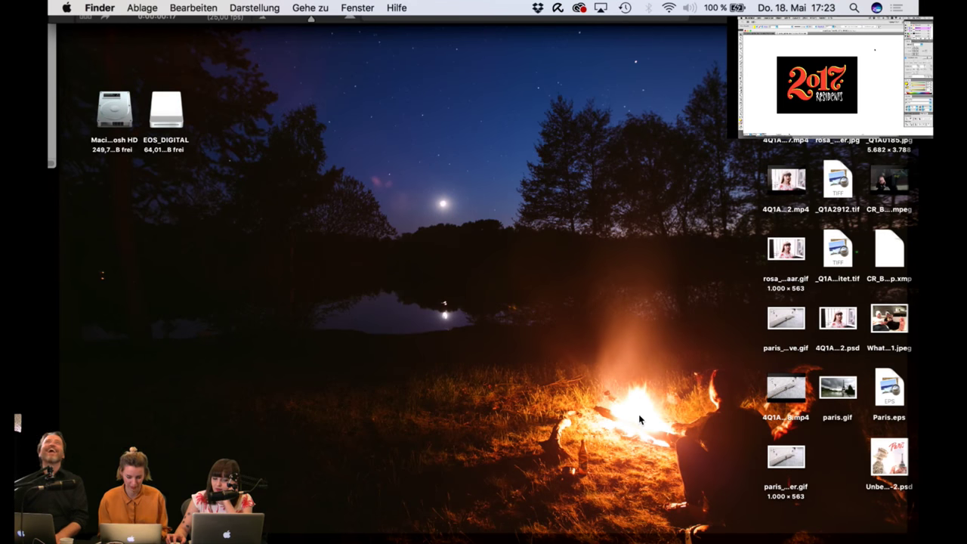
Step: Switch to the Twitter profile in Safari, look over its latest tweets and start composing a new tweet
{"action": "left_click", "coordinate": [395, 521]}
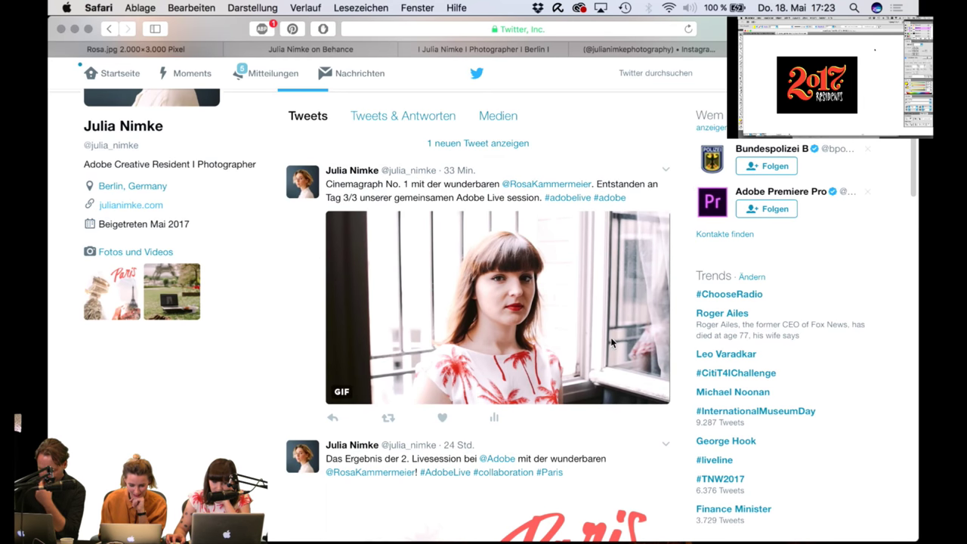
{"action": "scroll", "coordinate": [610, 337], "scroll_direction": "up", "scroll_amount": 2}
{"action": "scroll", "coordinate": [624, 398], "scroll_direction": "up", "scroll_amount": 4}
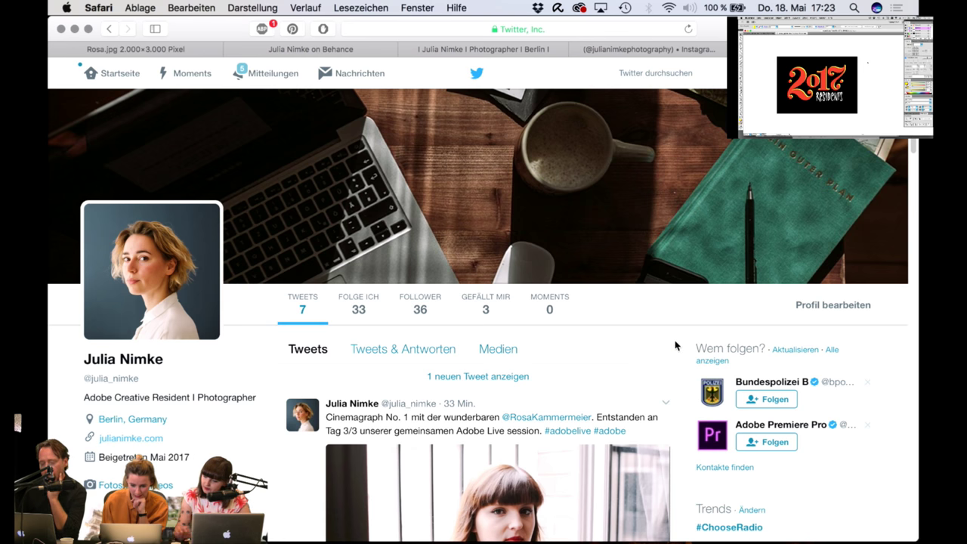
{"action": "scroll", "coordinate": [678, 436], "scroll_direction": "down", "scroll_amount": 3}
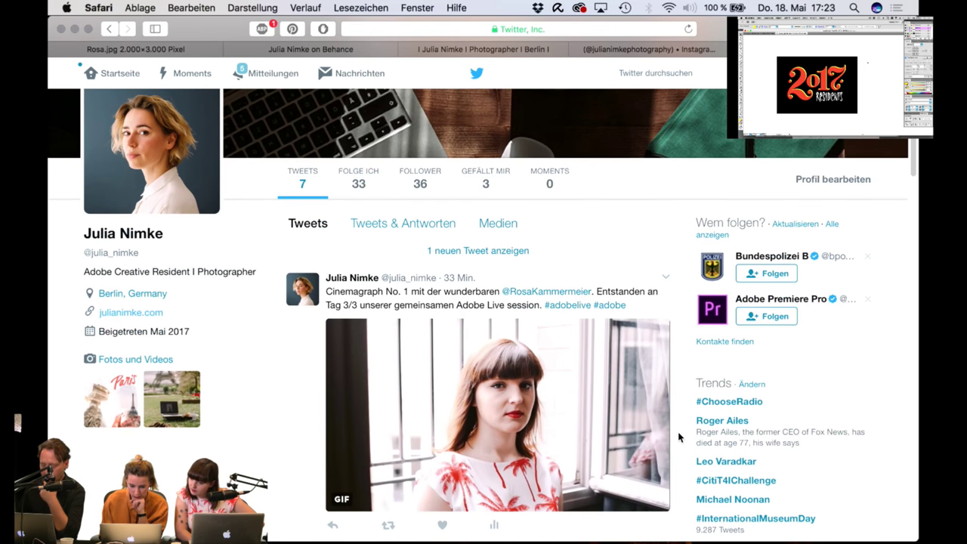
{"action": "scroll", "coordinate": [679, 436], "scroll_direction": "down", "scroll_amount": 1}
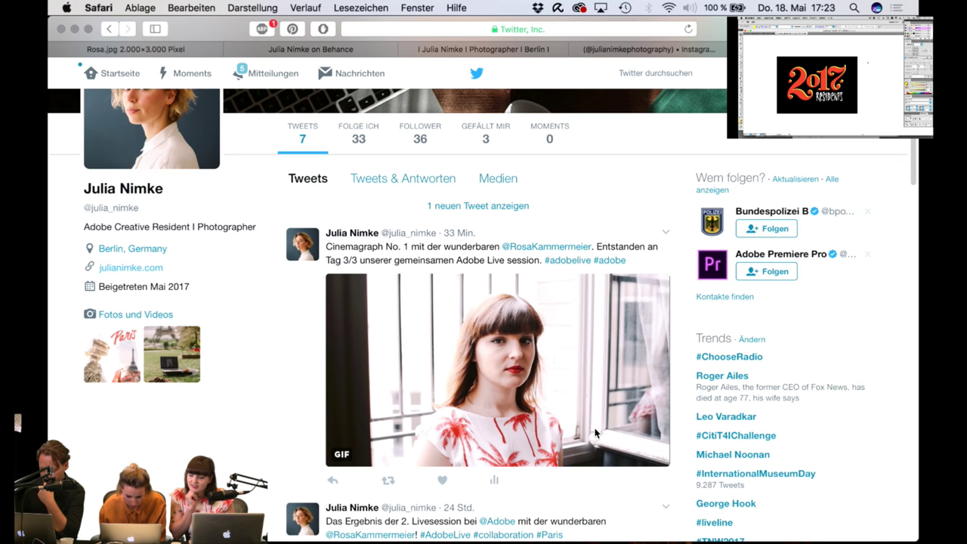
{"action": "scroll", "coordinate": [595, 432], "scroll_direction": "up", "scroll_amount": 5}
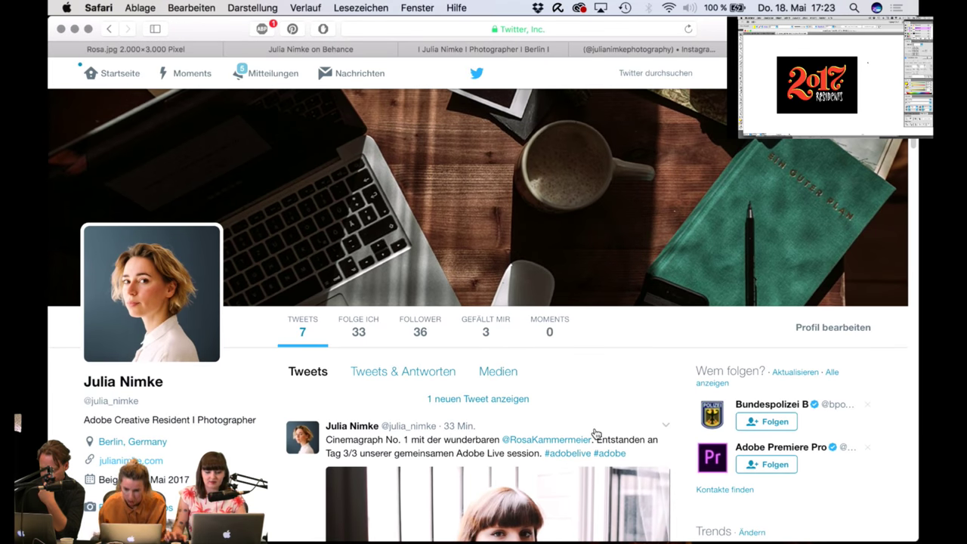
{"action": "key", "text": "n"}
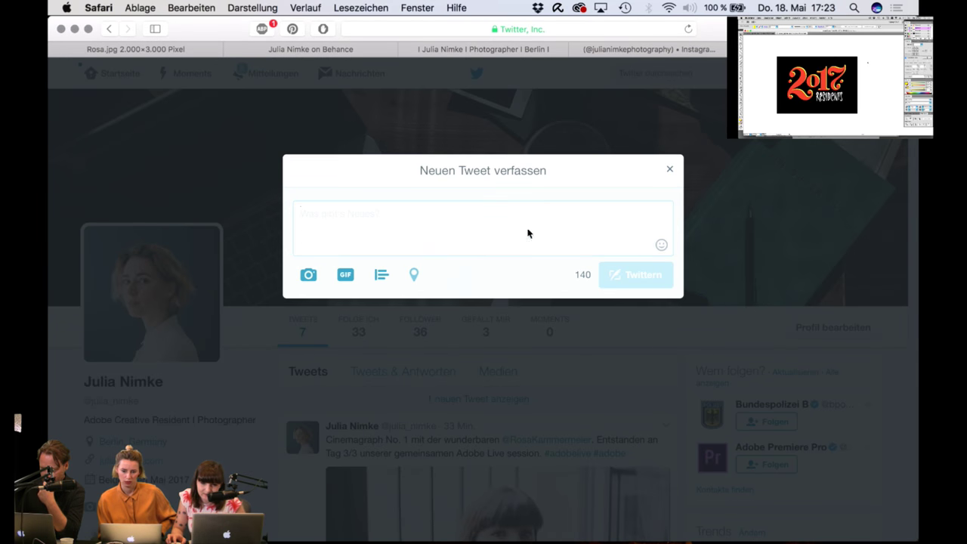
Step: Attach paris_wasser.gif from the desktop to the new tweet and place the cursor in its text field
{"action": "key", "text": "F11"}
{"action": "left_click", "coordinate": [689, 337]}
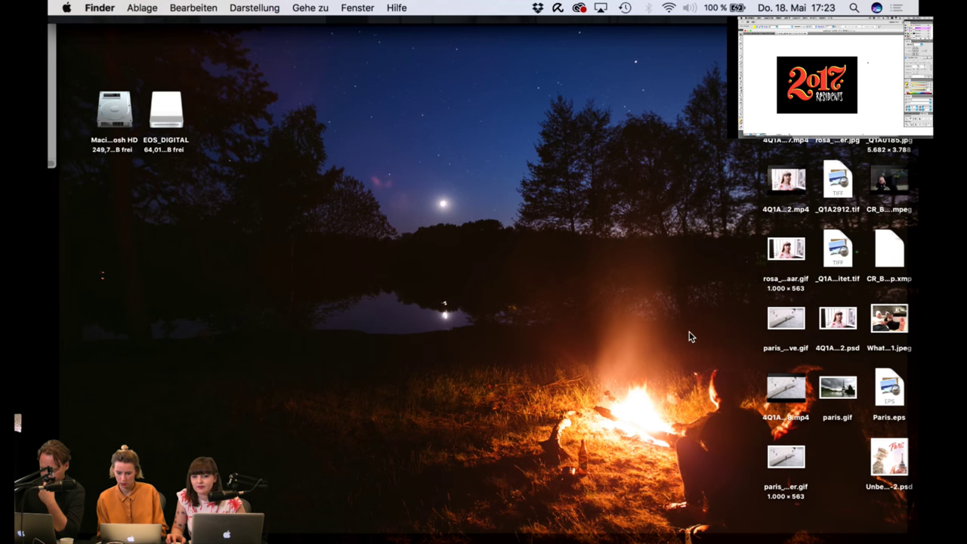
{"action": "left_click_drag", "start_coordinate": [793, 468], "coordinate": [494, 244]}
{"action": "key", "text": "F11"}
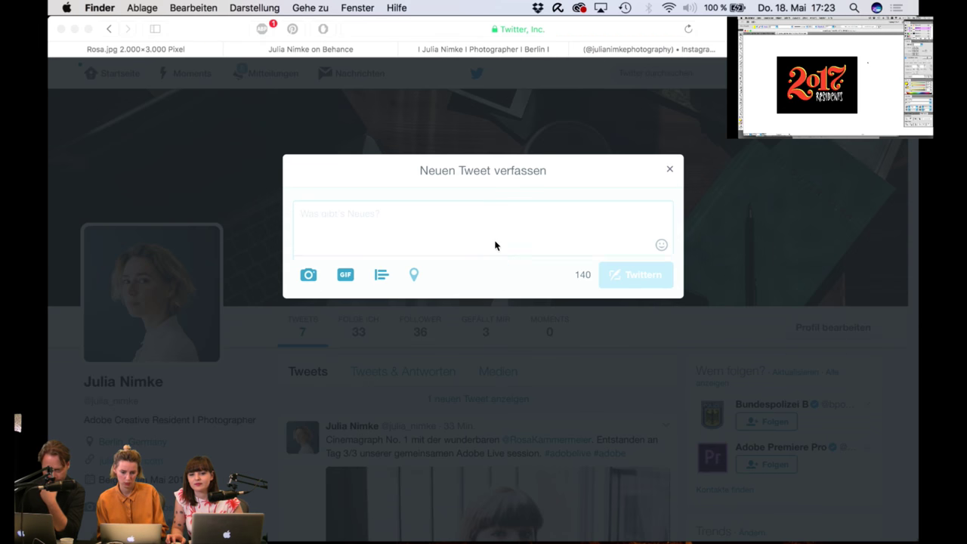
{"action": "left_click", "coordinate": [390, 223]}
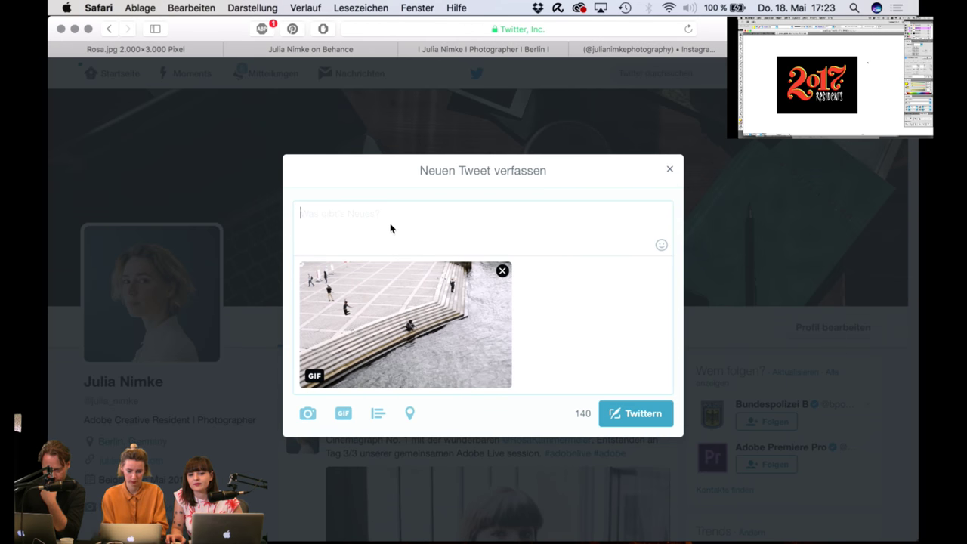
Step: Write the tweet text "Cinemagraph No. 2 der heutige Adobe Live Session. #adobelive"
{"action": "type", "text": "Pari"}
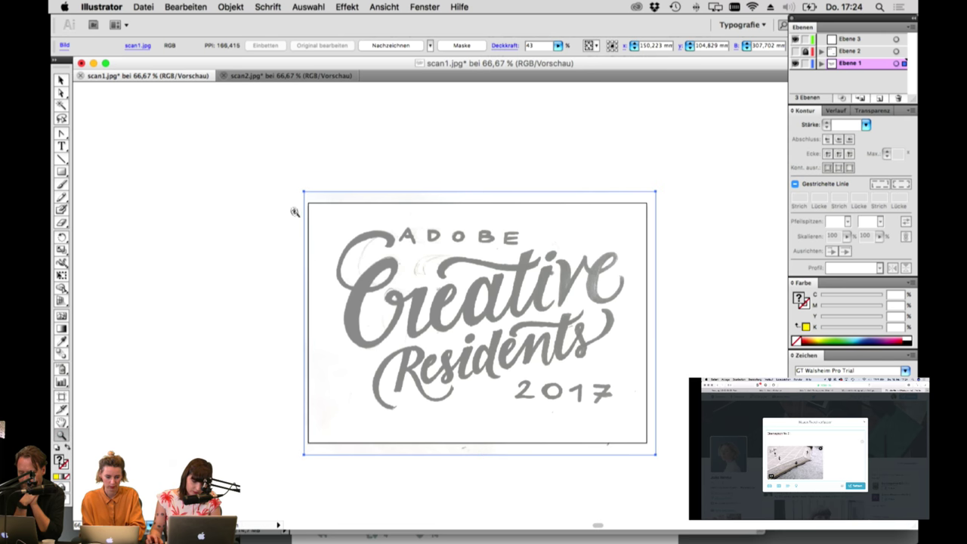
Step: Switch to scan1.jpg in Illustrator, lock the sketch layer Ebene 1 and ready the Pen tool on Ebene 3 at the C of Creative
{"action": "left_click_drag", "start_coordinate": [294, 212], "coordinate": [746, 486]}
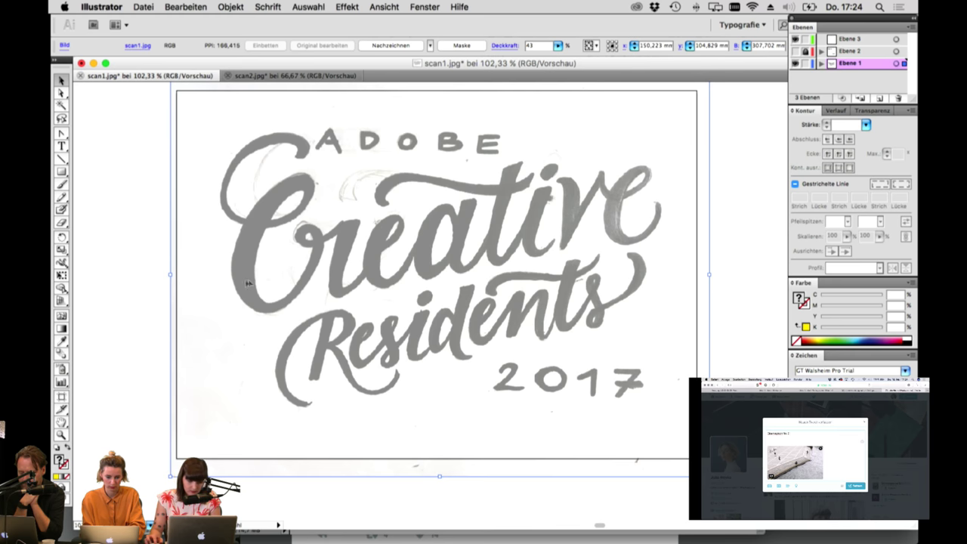
{"action": "left_click_drag", "start_coordinate": [248, 282], "coordinate": [325, 306]}
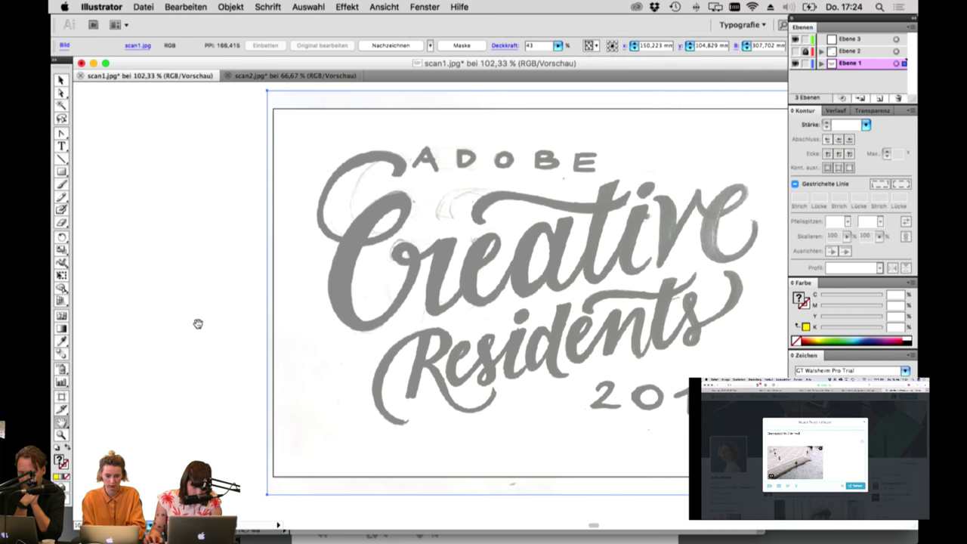
{"action": "left_click_drag", "start_coordinate": [64, 135], "coordinate": [91, 132]}
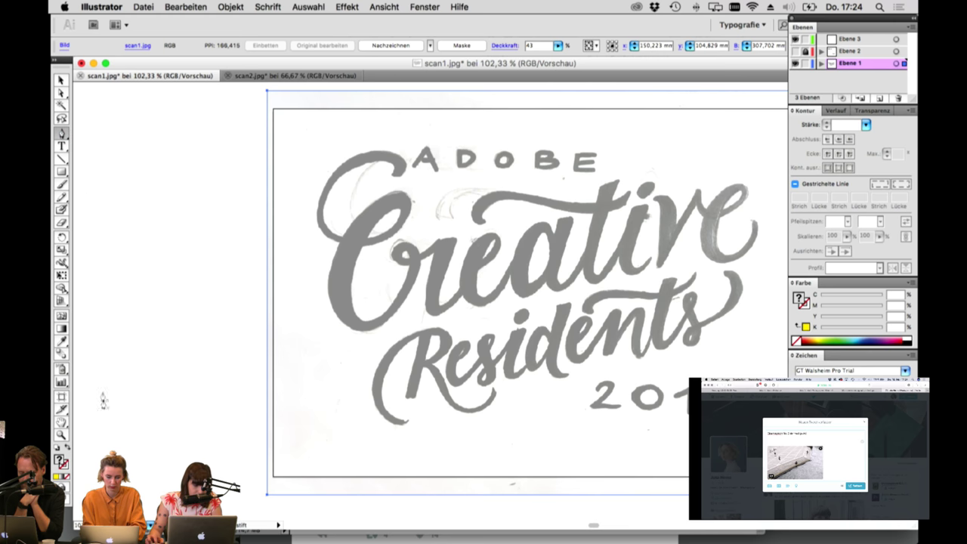
{"action": "left_click", "coordinate": [60, 436]}
{"action": "left_click_drag", "start_coordinate": [279, 145], "coordinate": [802, 415]}
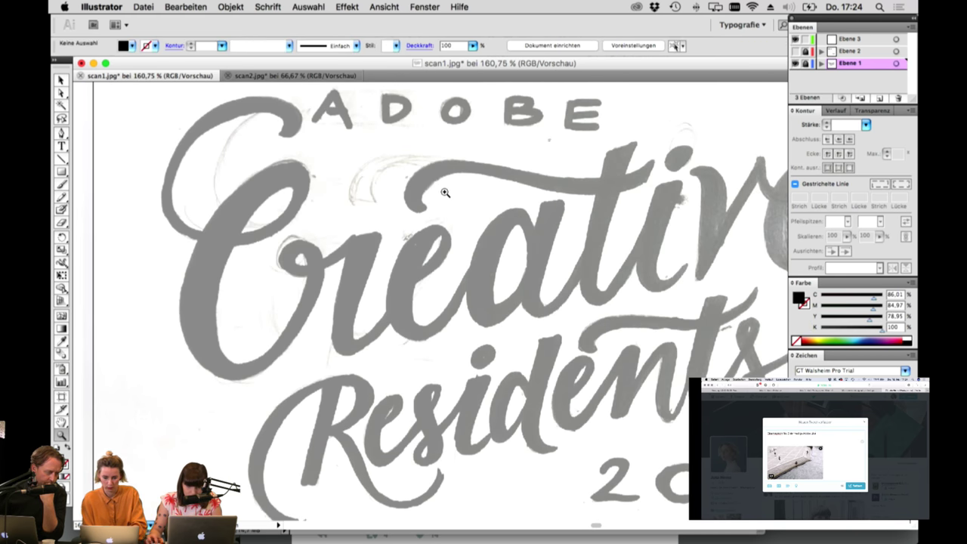
{"action": "key", "text": "space"}
{"action": "left_click_drag", "start_coordinate": [302, 302], "coordinate": [473, 355]}
{"action": "left_click_drag", "start_coordinate": [233, 153], "coordinate": [605, 394]}
{"action": "left_click", "coordinate": [62, 133]}
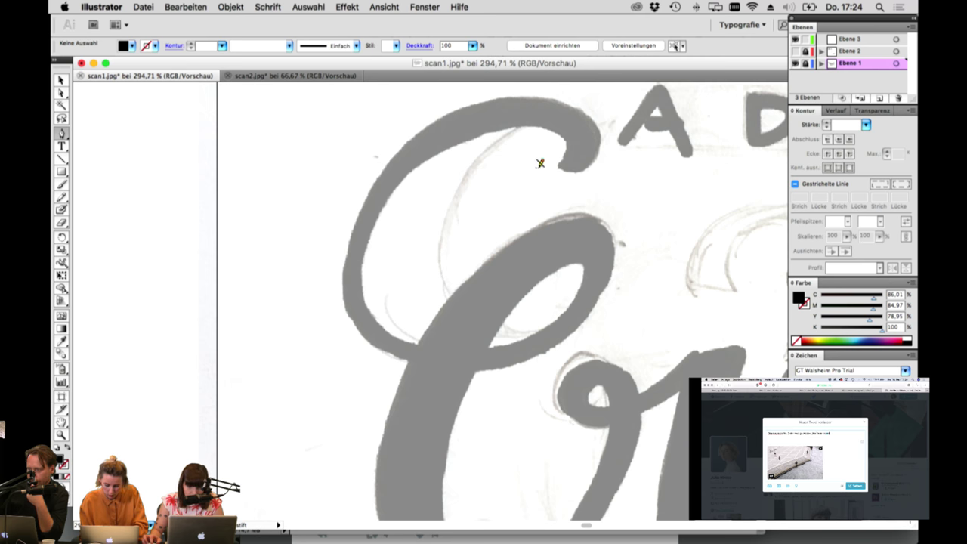
{"action": "left_click", "coordinate": [854, 39]}
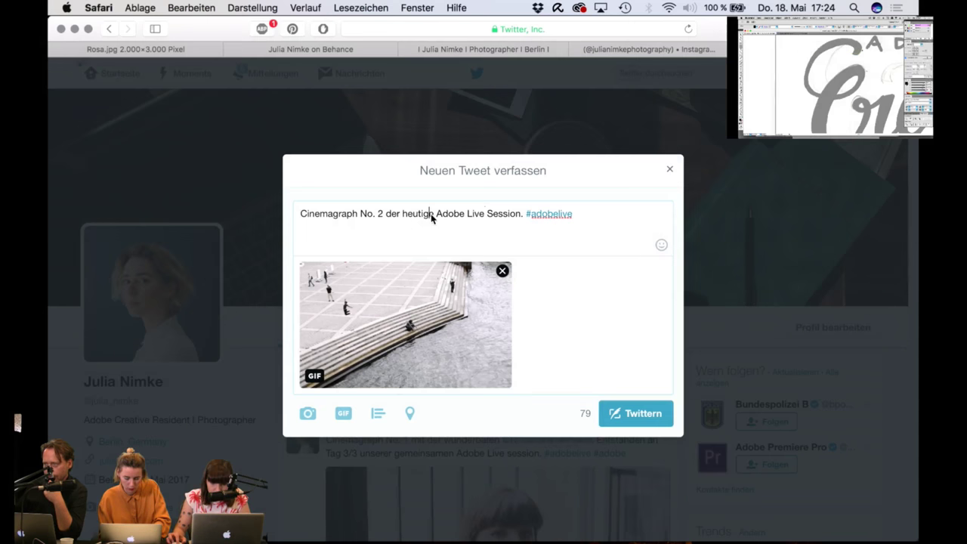
Step: In the Safari tweet, correct "heutige" to "heutigen" and add "in Paris mit" after "Session"
{"action": "type", "text": "n"}
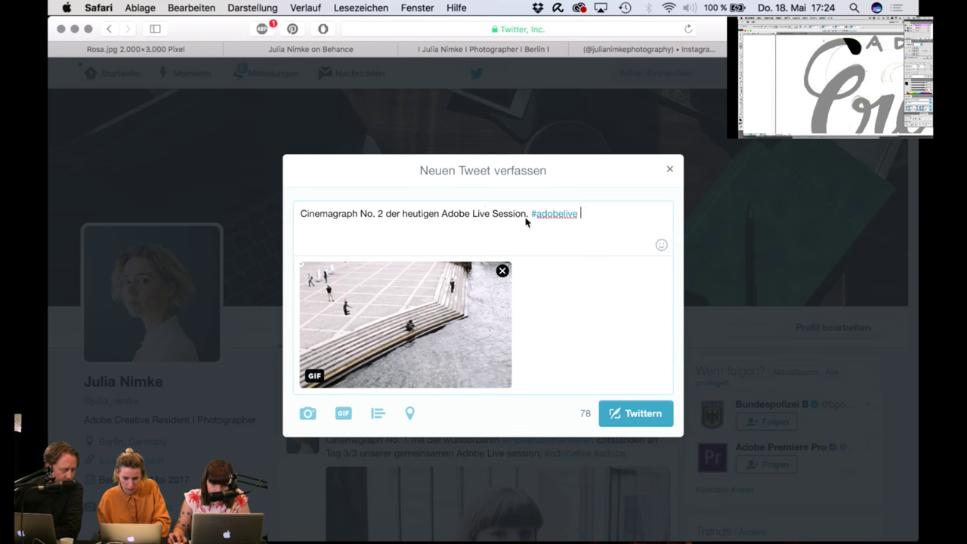
{"action": "type", "text": " in Paris"}
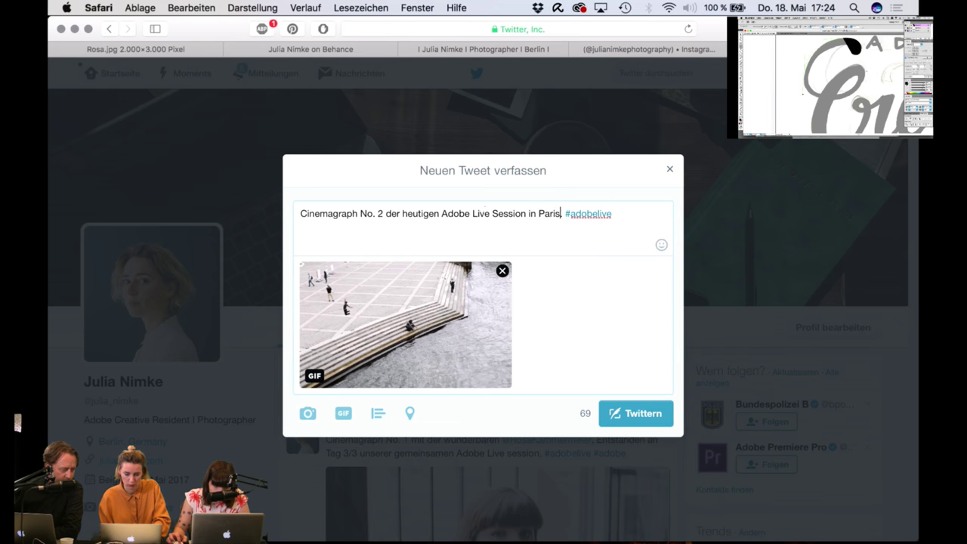
{"action": "key", "text": "BackSpace"}
{"action": "type", "text": "mit  "}
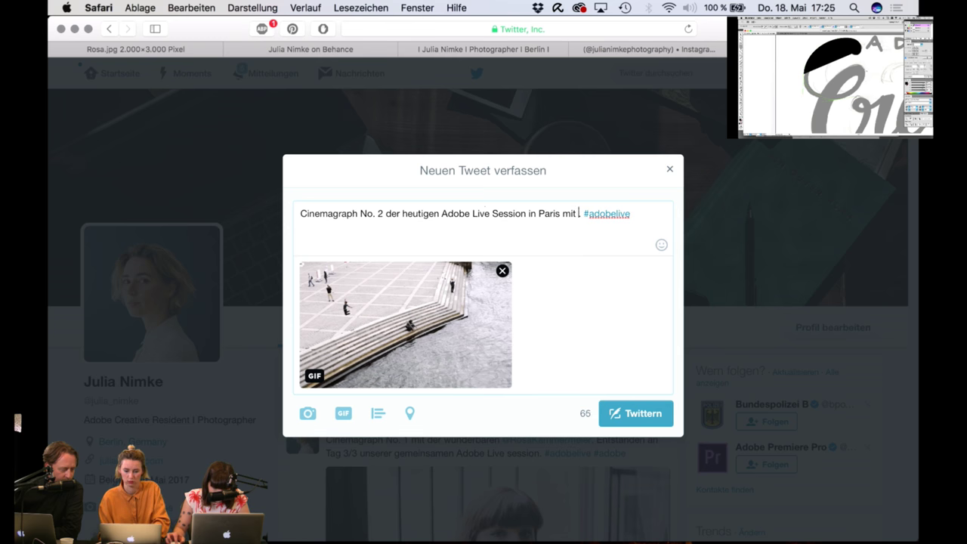
Step: Mention the two session partners' suggested accounts joined by "und" before the hashtag and publish the tweet
{"action": "type", "text": "@r"}
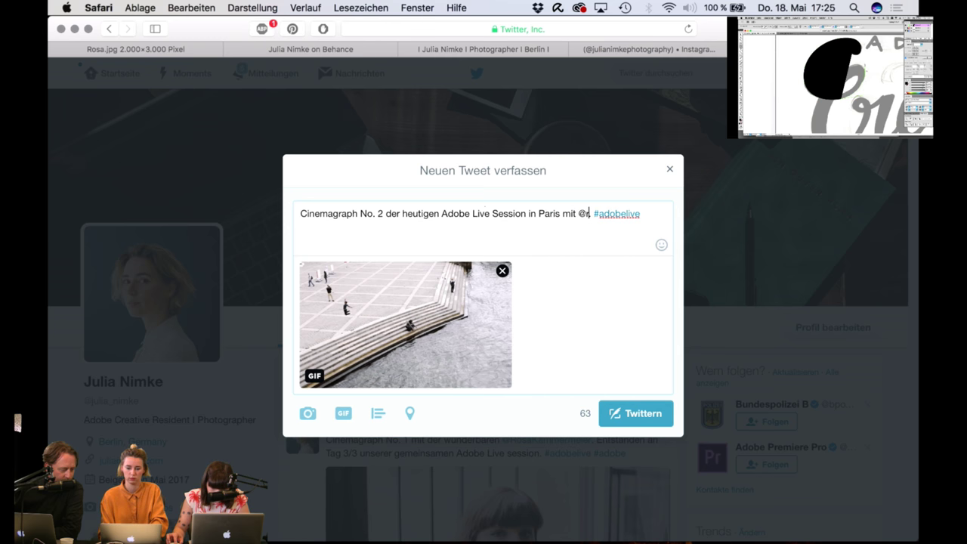
{"action": "type", "text": "osa."}
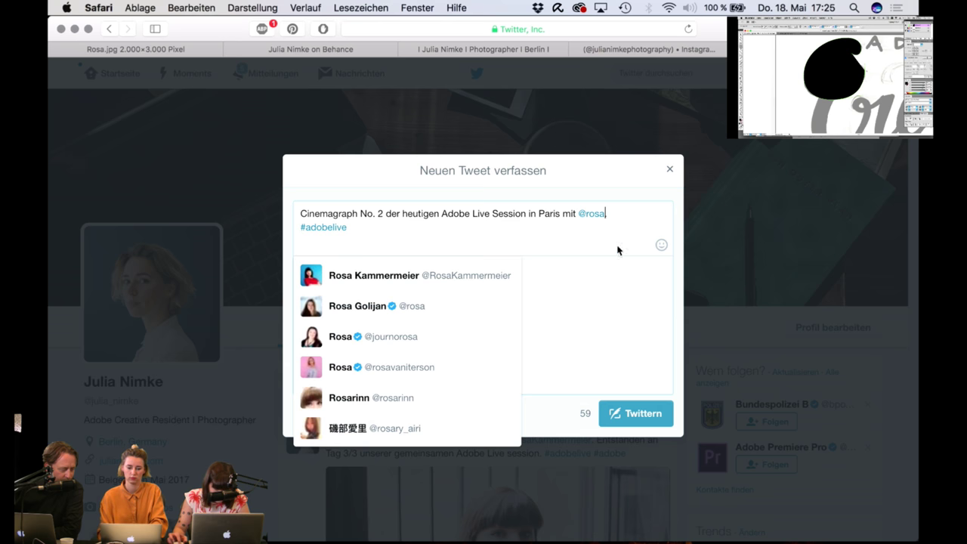
{"action": "left_click", "coordinate": [465, 284]}
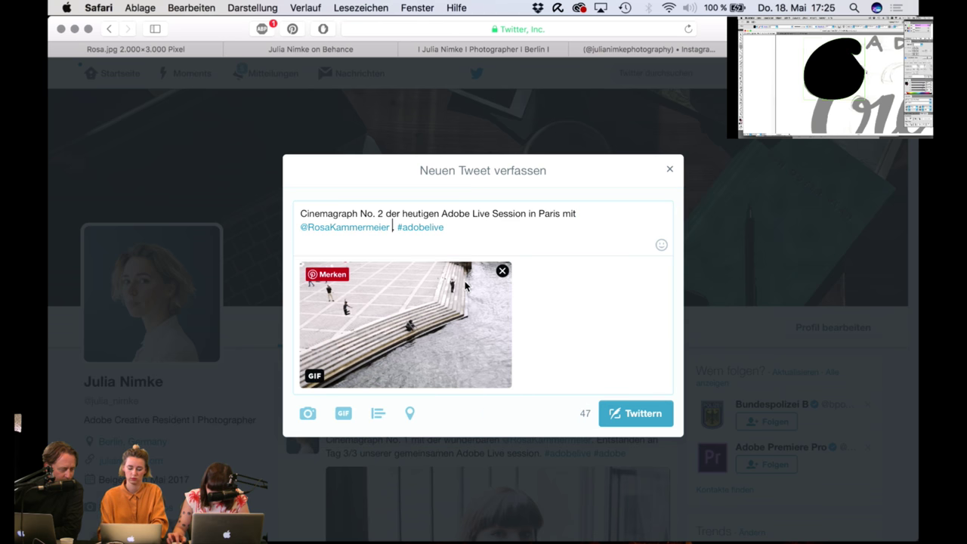
{"action": "type", "text": "und @ruf."}
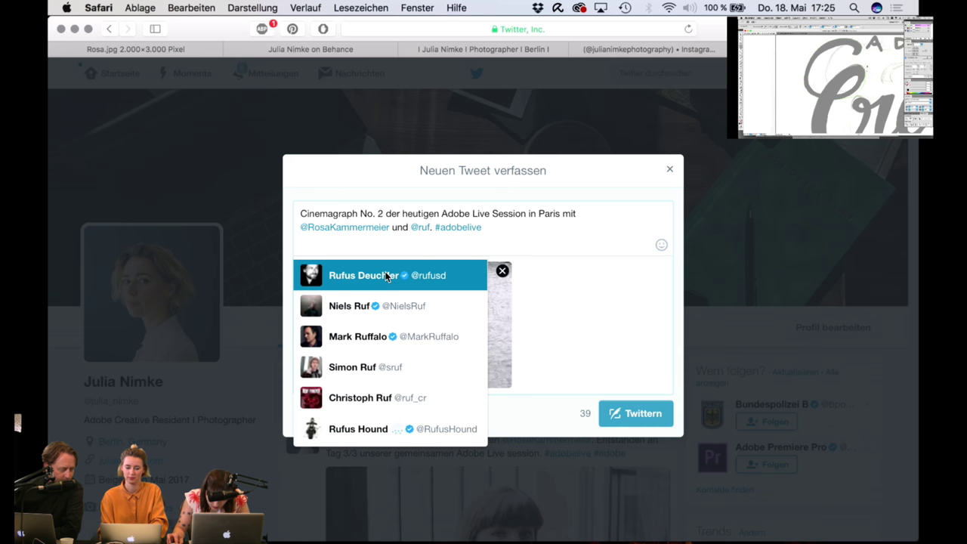
{"action": "left_click", "coordinate": [345, 276]}
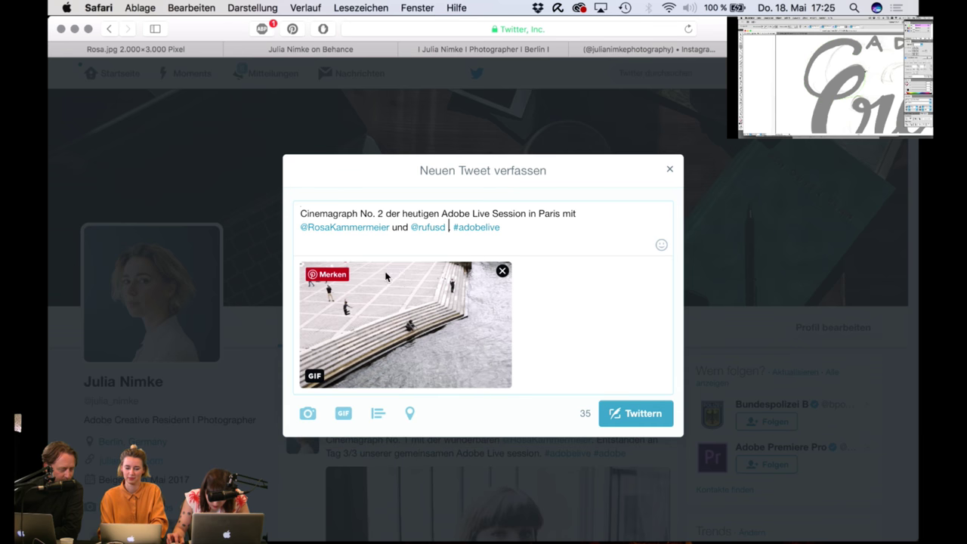
{"action": "left_click", "coordinate": [620, 412]}
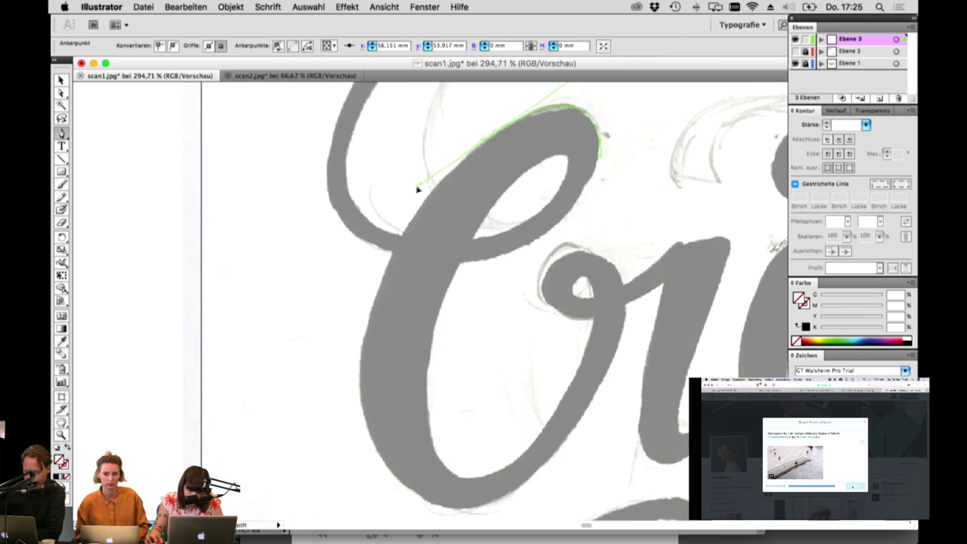
Step: Back in Illustrator, trace the C's outer edge down its left side, around the base and up towards the r's loop
{"action": "left_click_drag", "start_coordinate": [416, 188], "coordinate": [405, 195]}
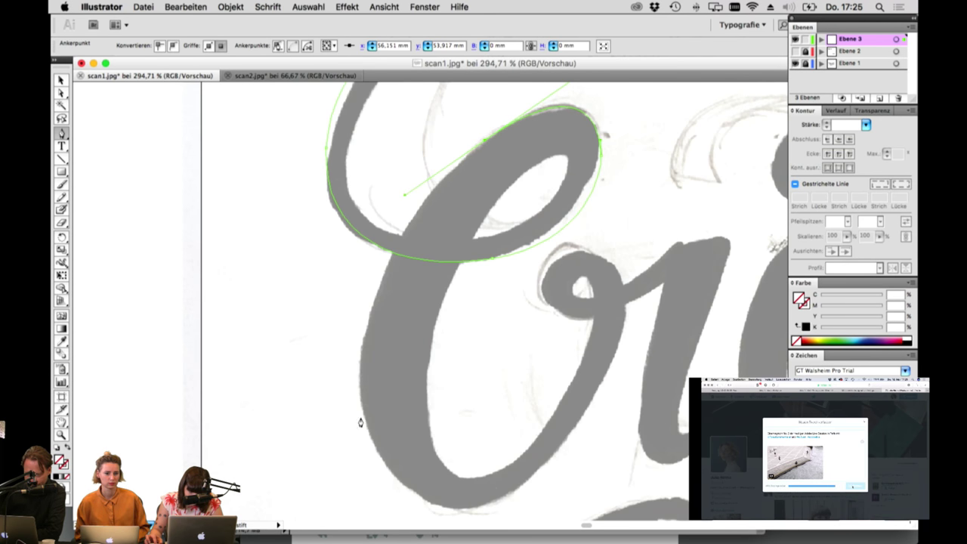
{"action": "left_click_drag", "start_coordinate": [362, 408], "coordinate": [376, 493]}
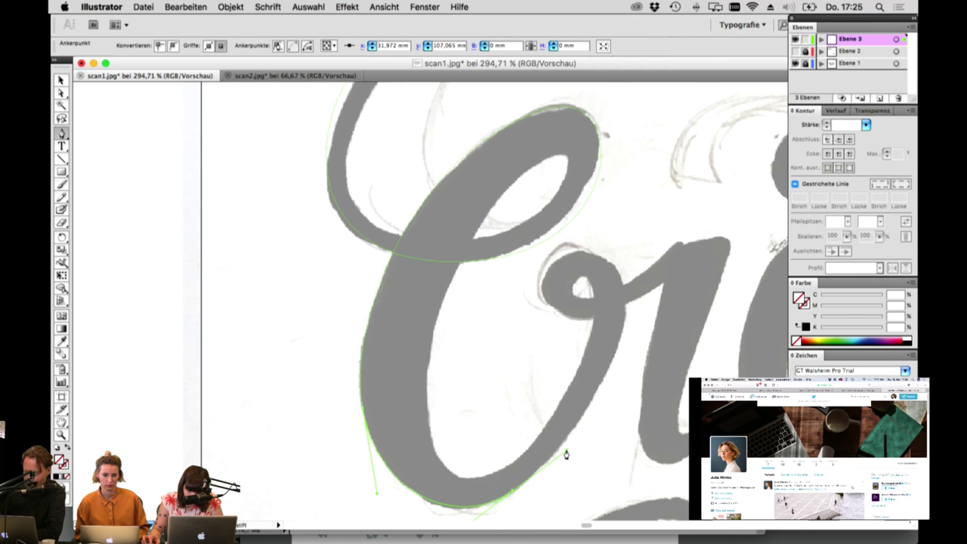
{"action": "mouse_move", "coordinate": [565, 454]}
{"action": "left_mouse_down"}
{"action": "mouse_move", "coordinate": [619, 356]}
{"action": "mouse_move", "coordinate": [620, 336]}
{"action": "left_mouse_up"}
{"action": "left_click", "coordinate": [626, 306]}
{"action": "key", "text": "super+z"}
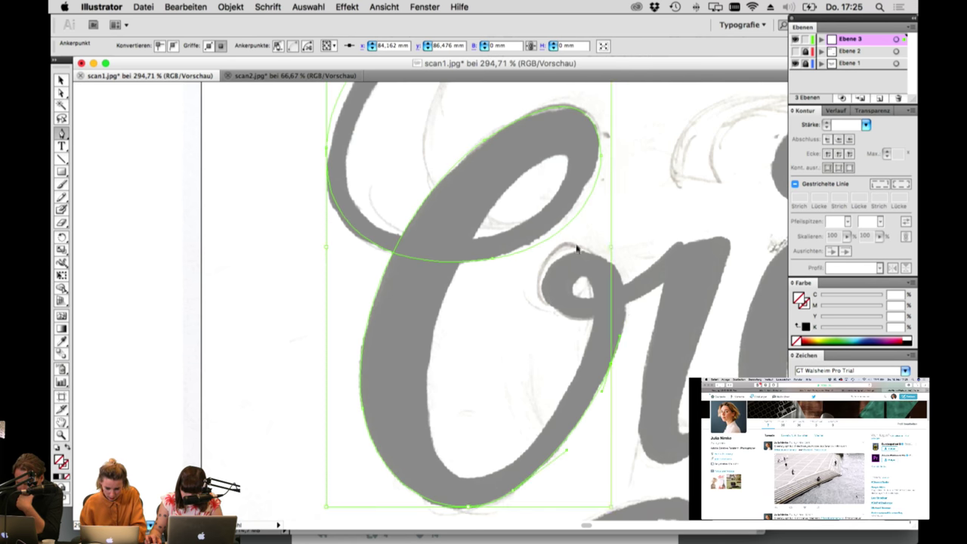
Step: Trace the r's small loop, its connecting stroke and the left edge of its stem down to the base
{"action": "left_click_drag", "start_coordinate": [584, 250], "coordinate": [527, 255]}
{"action": "left_click_drag", "start_coordinate": [582, 317], "coordinate": [626, 314]}
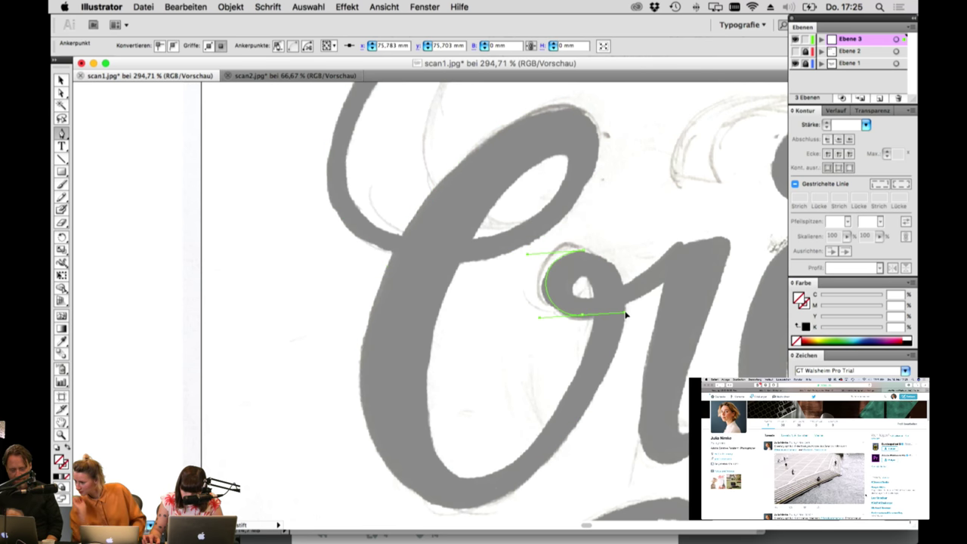
{"action": "left_click", "coordinate": [666, 278]}
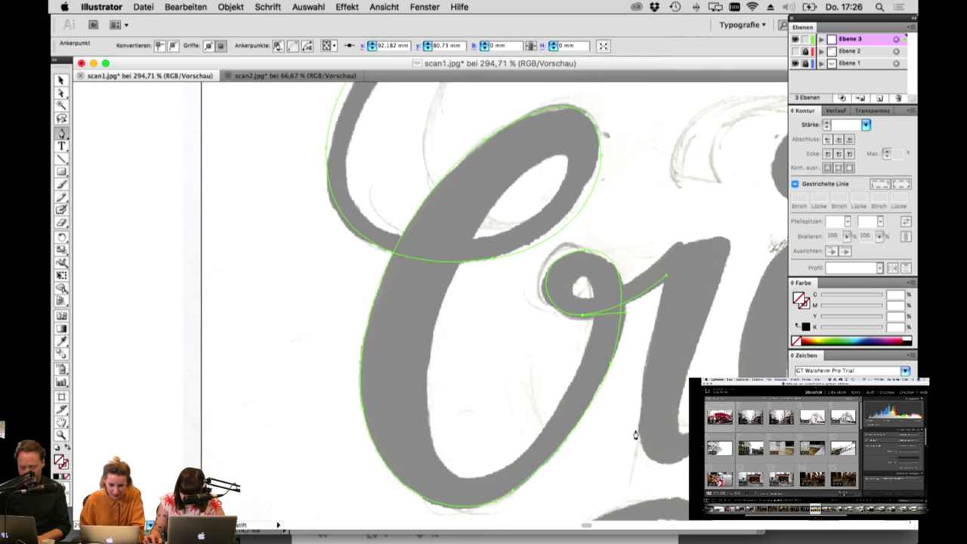
{"action": "left_click_drag", "start_coordinate": [637, 432], "coordinate": [707, 440]}
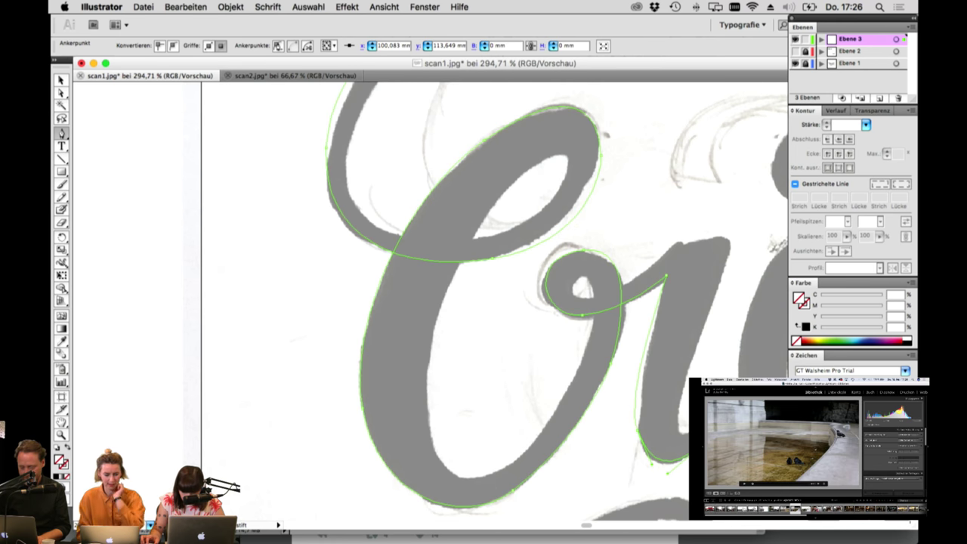
Step: Continue the outline around the r's base and along the e's lower edge up to the junction with the a
{"action": "scroll", "coordinate": [483, 303], "scroll_direction": "right", "scroll_amount": 3}
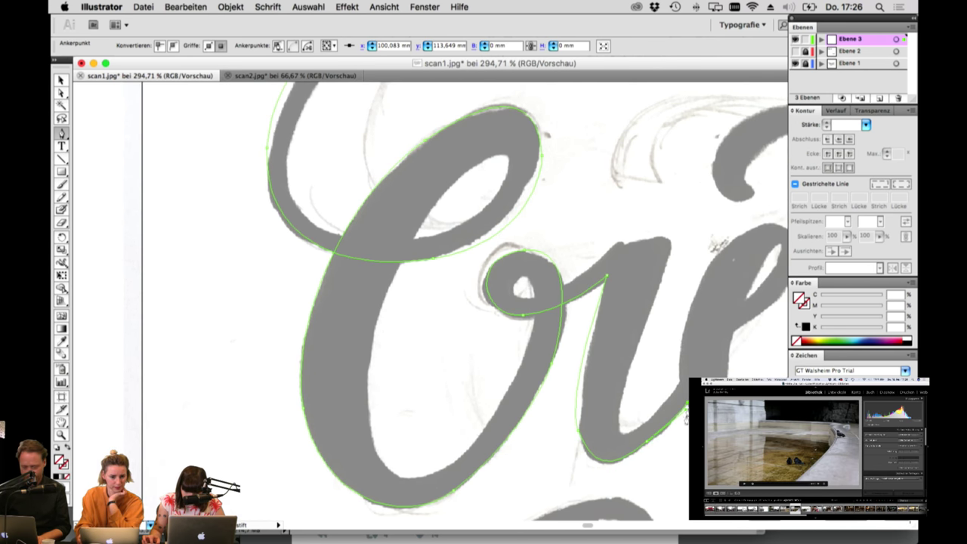
{"action": "scroll", "coordinate": [682, 442], "scroll_direction": "right", "scroll_amount": 5}
{"action": "scroll", "coordinate": [682, 443], "scroll_direction": "down", "scroll_amount": 2}
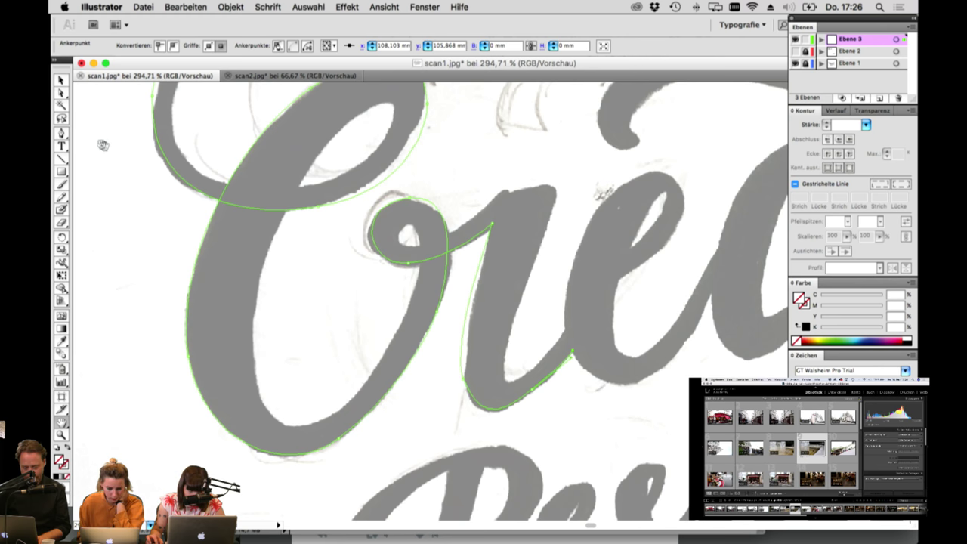
{"action": "left_click", "coordinate": [572, 351]}
{"action": "left_click_drag", "start_coordinate": [630, 383], "coordinate": [670, 374]}
{"action": "left_click", "coordinate": [713, 291]}
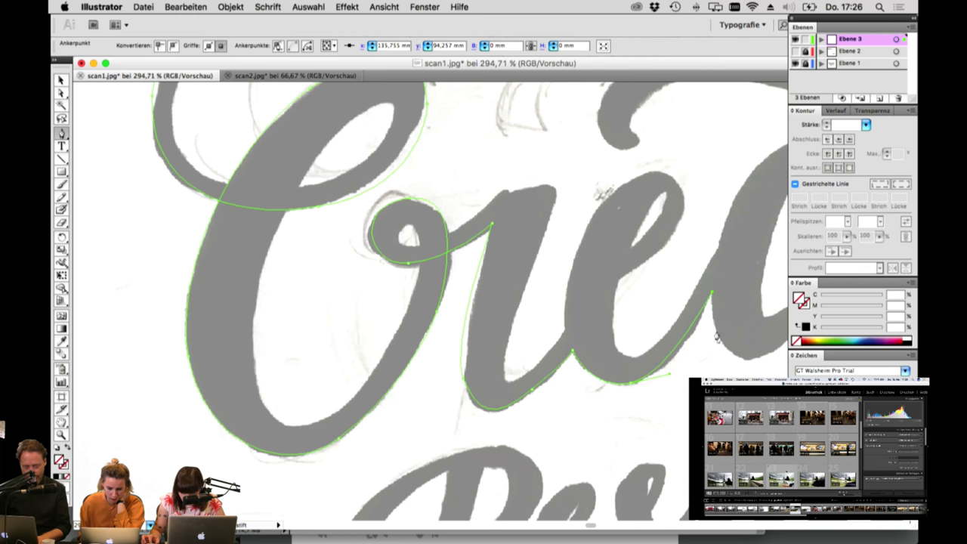
Step: Trace the lower edges of the a, t and first i of Creative, ending at the tip of the i's exit stroke
{"action": "key", "text": "space"}
{"action": "left_click_drag", "start_coordinate": [745, 361], "coordinate": [475, 395]}
{"action": "key", "text": "super+minus"}
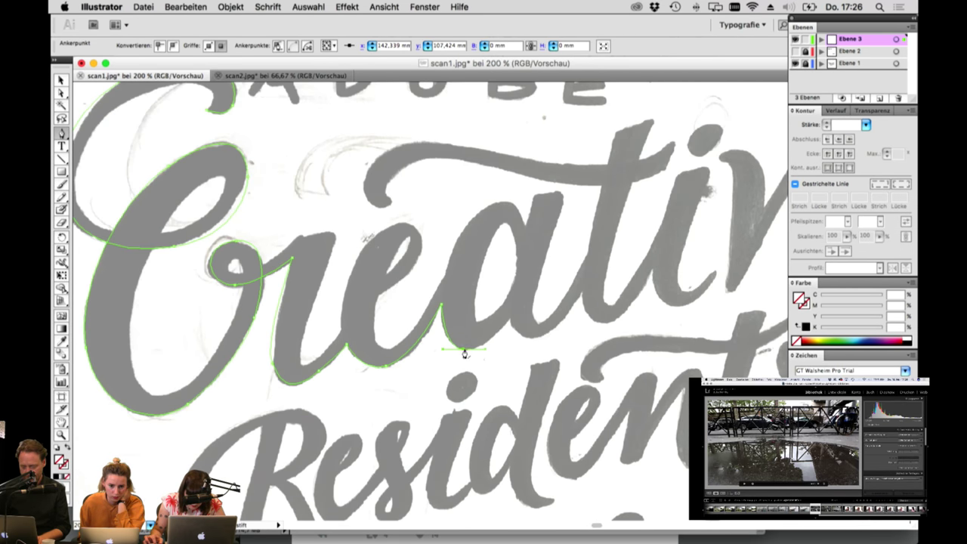
{"action": "left_click_drag", "start_coordinate": [464, 353], "coordinate": [622, 326]}
{"action": "left_click", "coordinate": [509, 318]}
{"action": "left_click", "coordinate": [583, 290]}
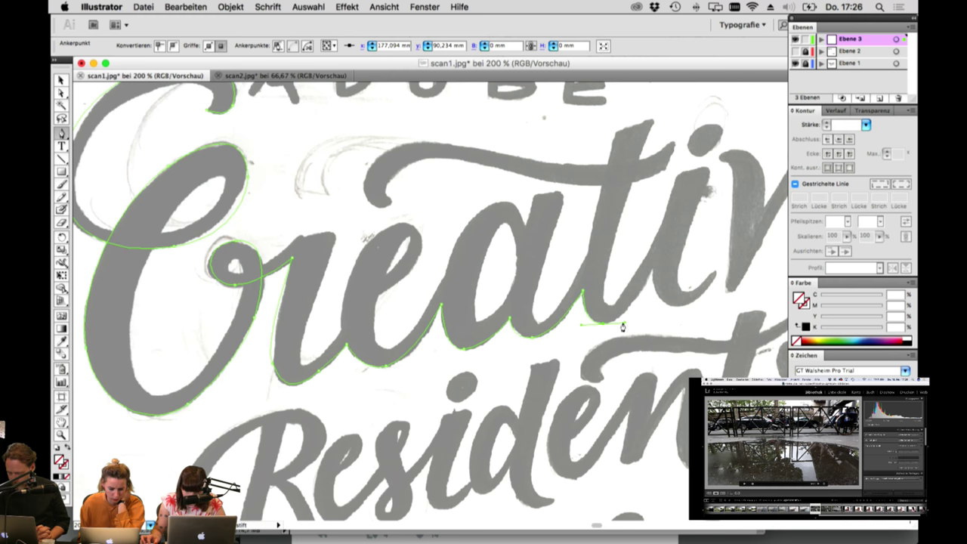
{"action": "left_click", "coordinate": [654, 269]}
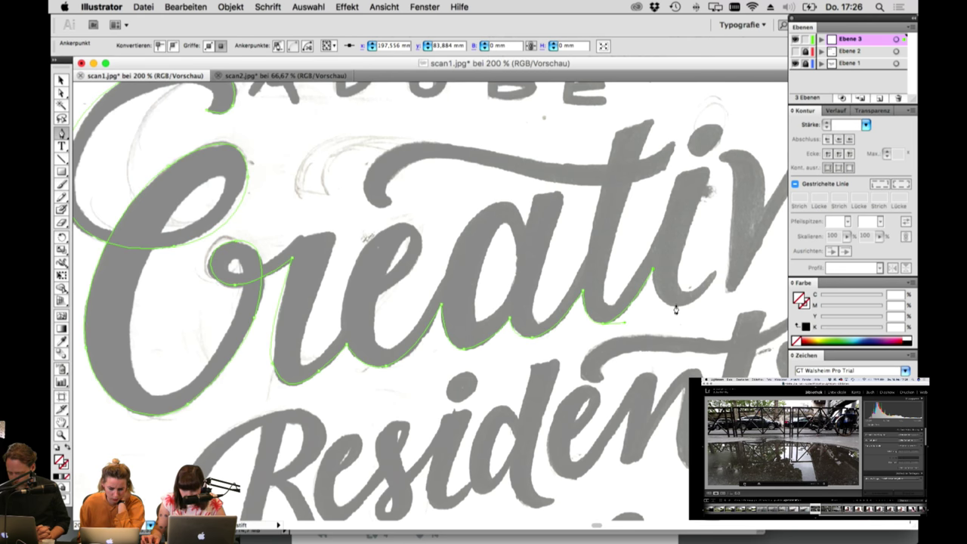
{"action": "left_click_drag", "start_coordinate": [676, 305], "coordinate": [720, 276]}
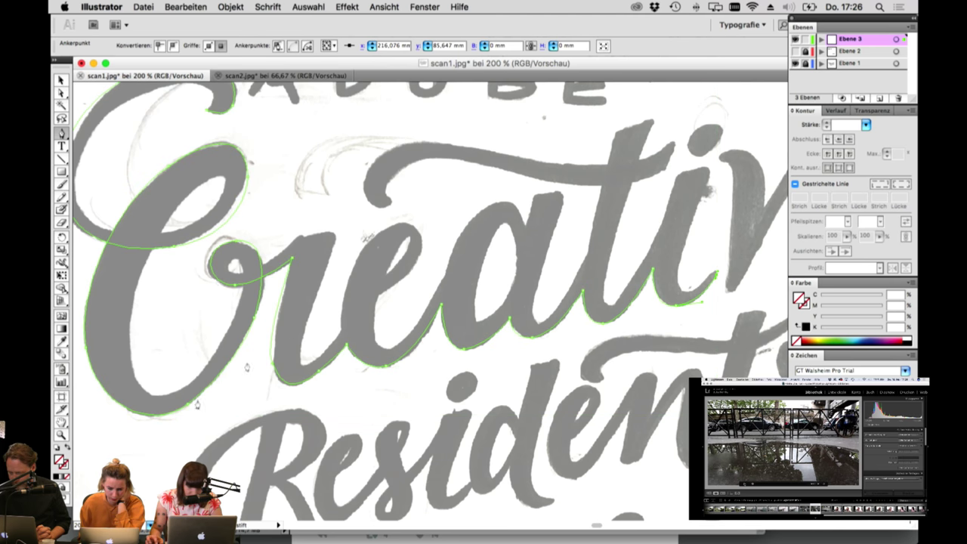
Step: Trace the inner edge of the first i's exit stroke in Creative, from its tip back to the base of the stem
{"action": "key", "text": "z"}
{"action": "left_click_drag", "start_coordinate": [416, 163], "coordinate": [743, 457]}
{"action": "scroll", "coordinate": [430, 302], "scroll_direction": "up", "scroll_amount": 3}
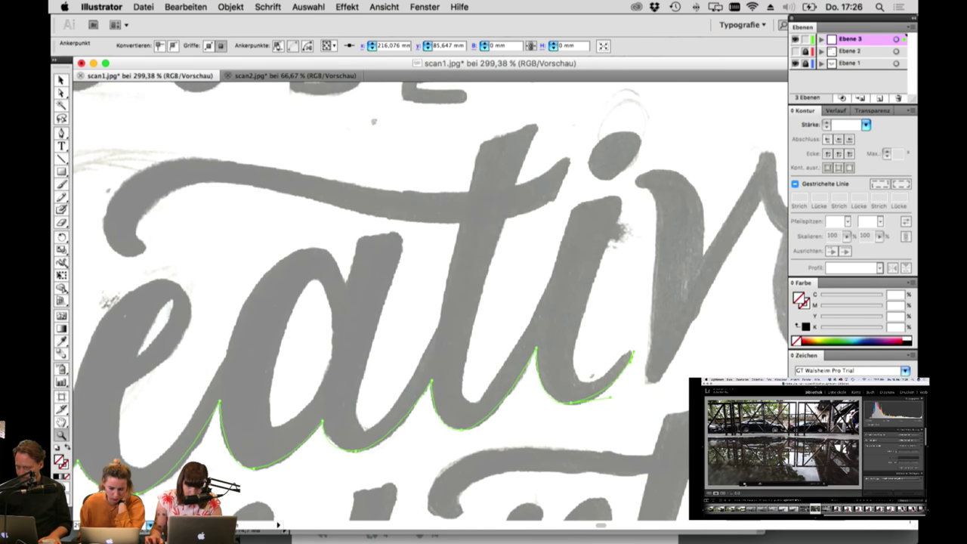
{"action": "left_click", "coordinate": [61, 135]}
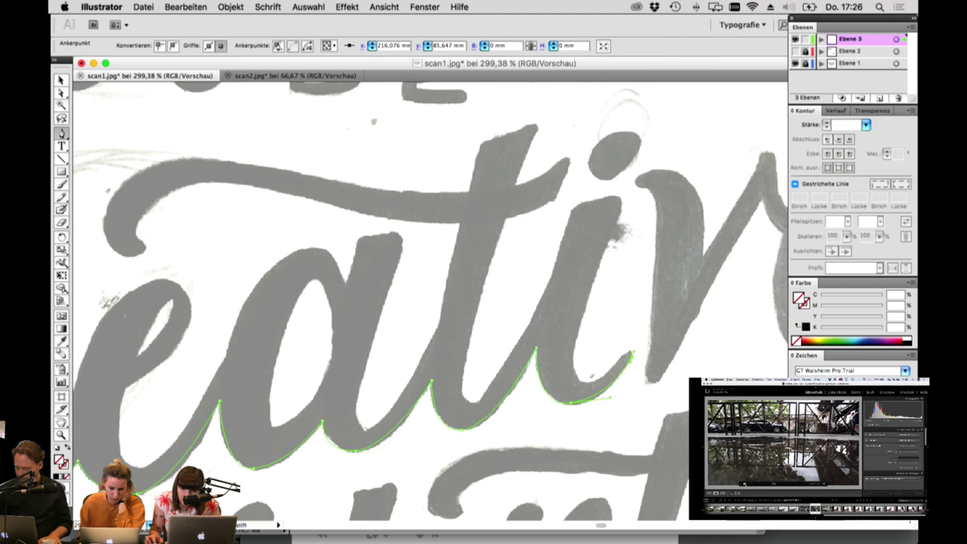
{"action": "mouse_move", "coordinate": [631, 361]}
{"action": "left_mouse_down"}
{"action": "mouse_move", "coordinate": [633, 350]}
{"action": "mouse_move", "coordinate": [614, 375]}
{"action": "mouse_move", "coordinate": [563, 388]}
{"action": "left_mouse_up"}
{"action": "scroll", "coordinate": [631, 355], "scroll_direction": "up", "scroll_amount": 1}
{"action": "left_click", "coordinate": [563, 386]}
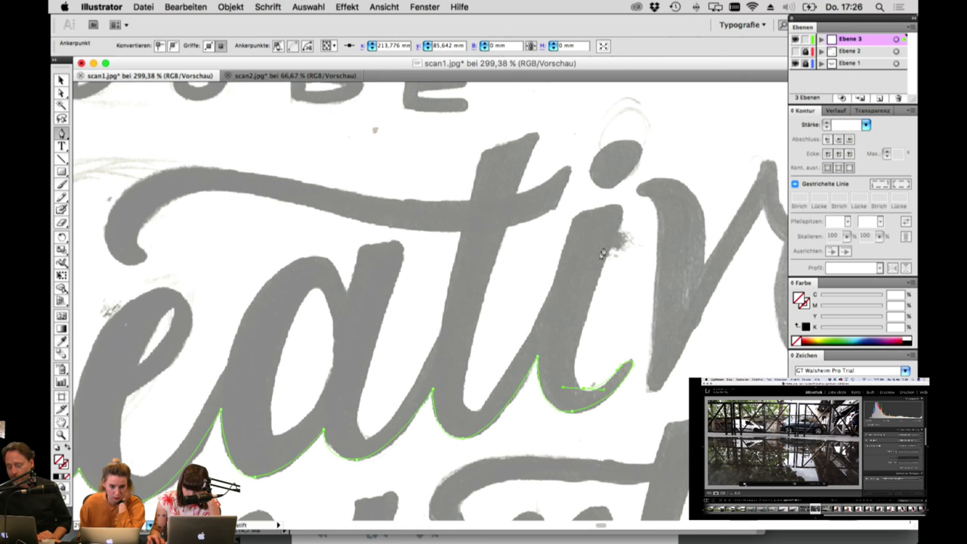
Step: Continue the outline up the right edge of the i's stem, across its top and down its left edge towards the t
{"action": "left_click", "coordinate": [623, 211]}
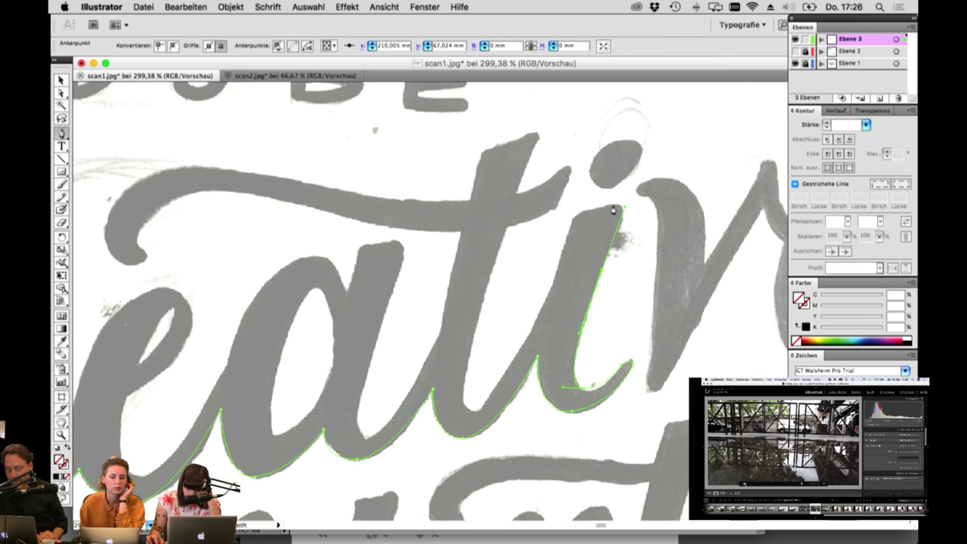
{"action": "left_click", "coordinate": [612, 206]}
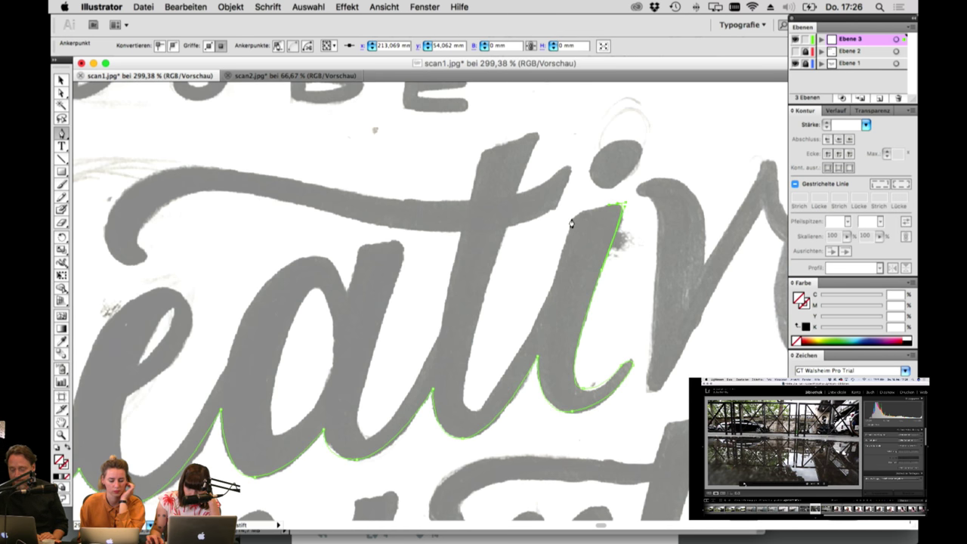
{"action": "left_click", "coordinate": [574, 209]}
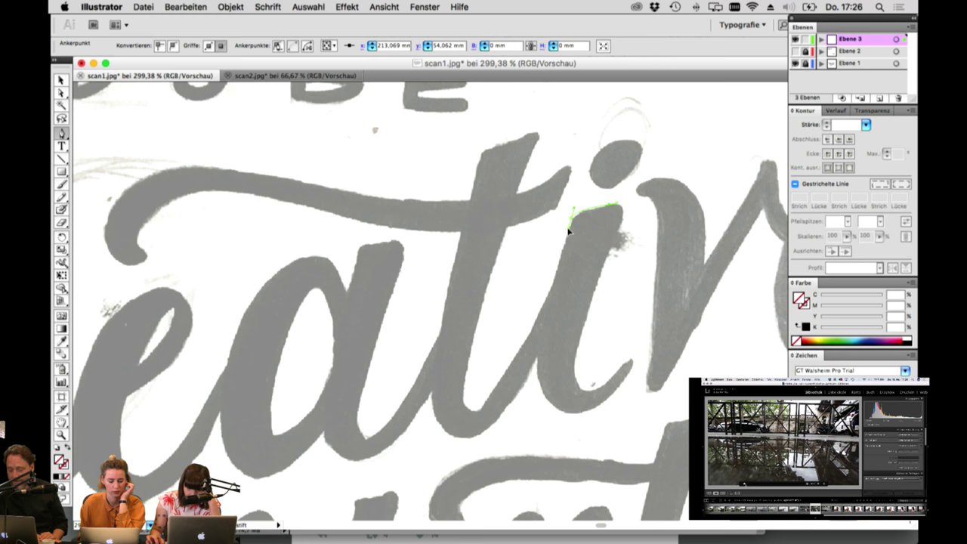
{"action": "left_click", "coordinate": [546, 301]}
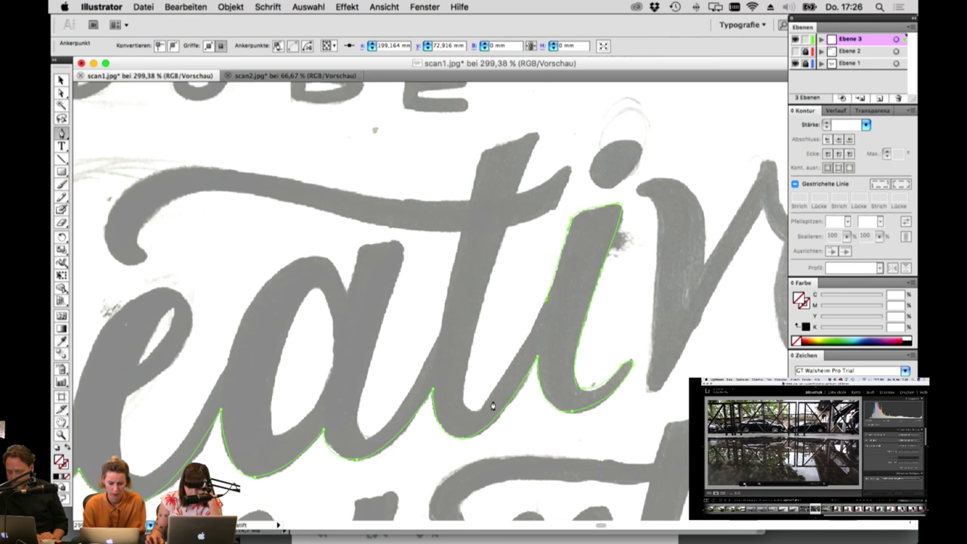
{"action": "key", "text": "super+z"}
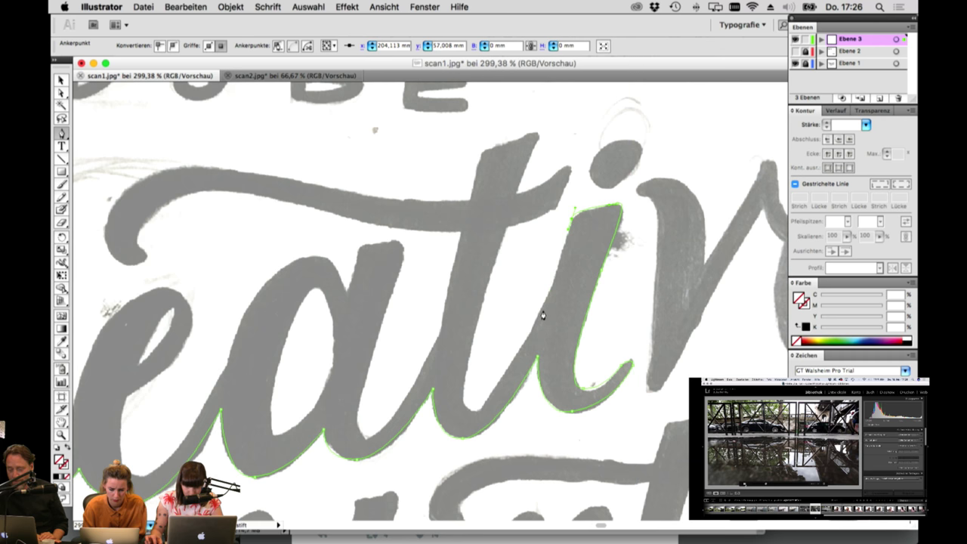
{"action": "key", "text": "super+shift+z"}
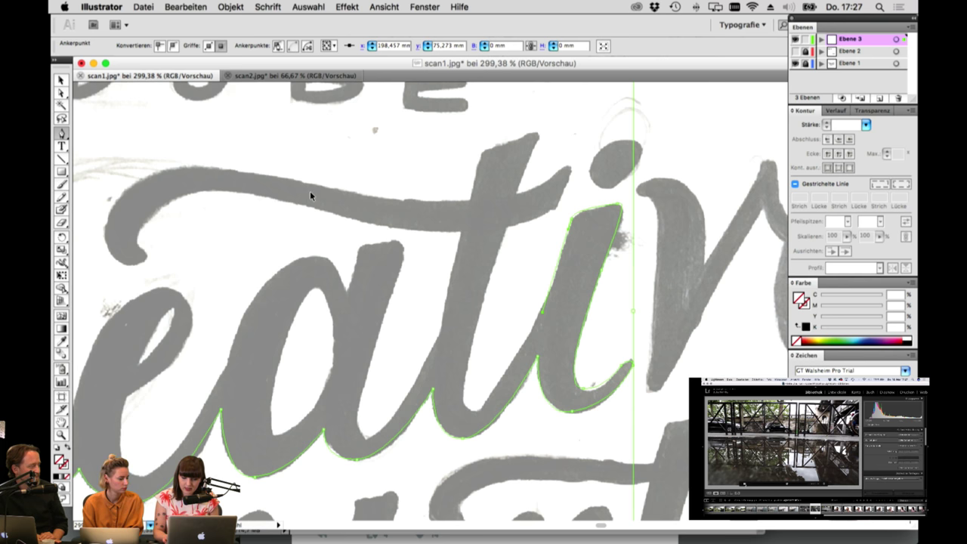
Step: Switch to the scan2.jpg document and hide the artwork layers to view the 2017 pencil sketch, showing the artwork again at the end
{"action": "key", "text": "super+1"}
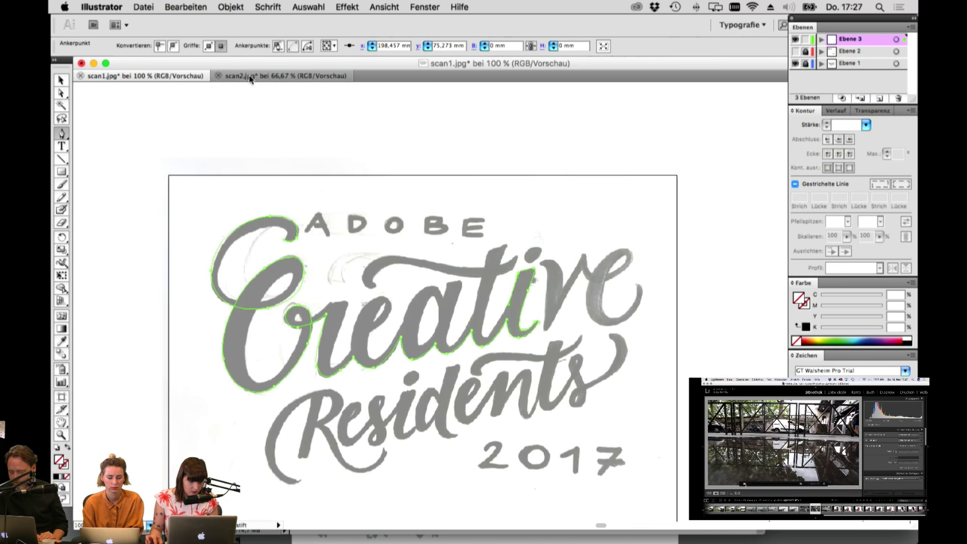
{"action": "left_click", "coordinate": [283, 76]}
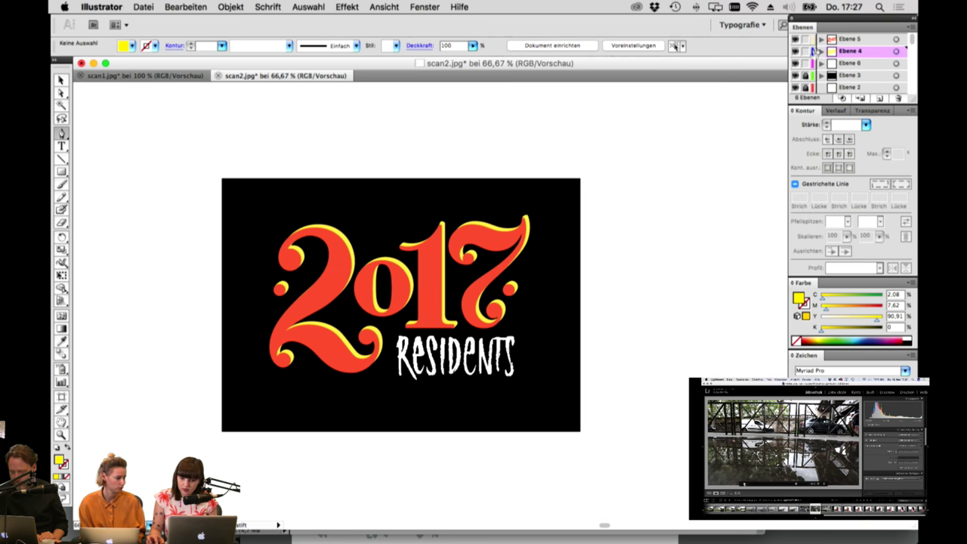
{"action": "scroll", "coordinate": [805, 65], "scroll_direction": "down", "scroll_amount": 1}
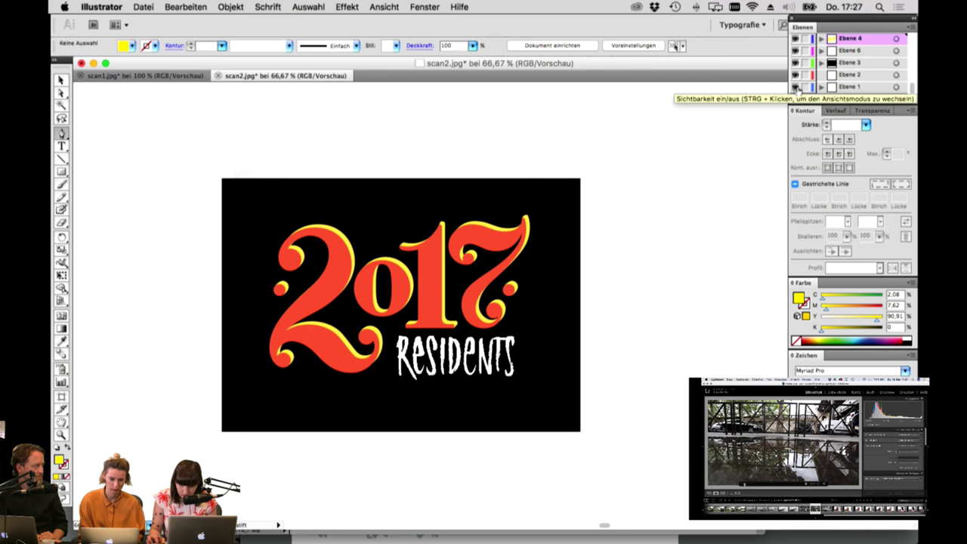
{"action": "left_click_drag", "start_coordinate": [795, 75], "coordinate": [797, 35]}
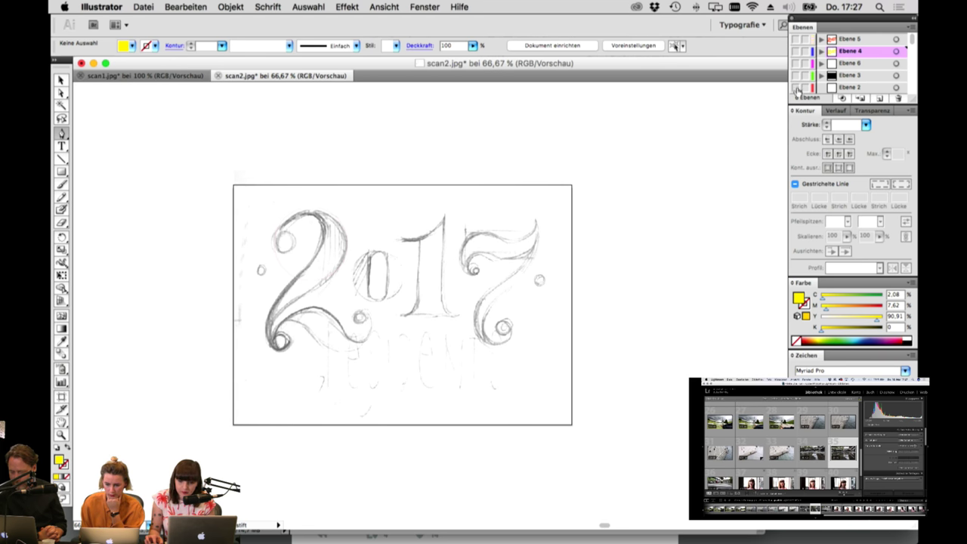
{"action": "left_click", "coordinate": [795, 50]}
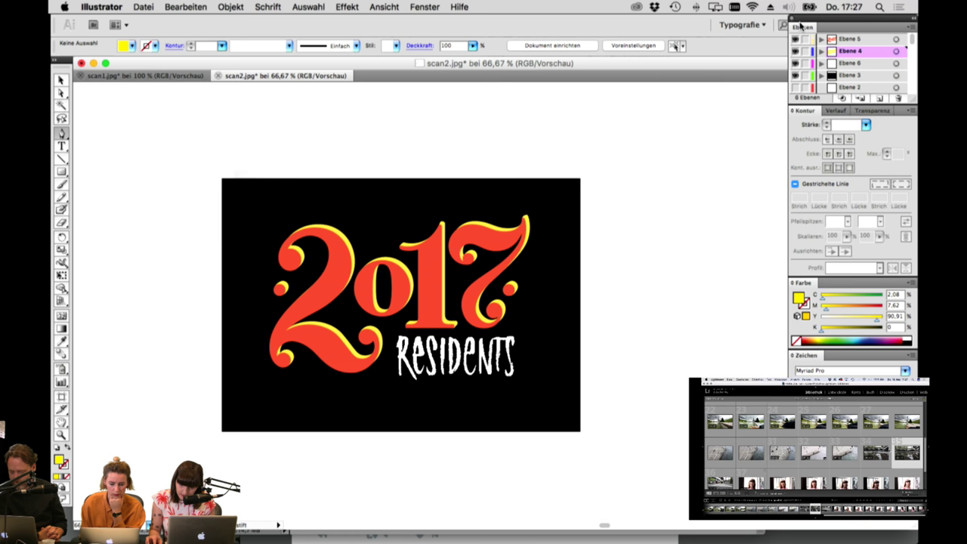
Step: Recolour the yellow shadow shapes behind the red 2017 numerals to white (FFFFFF)
{"action": "left_click", "coordinate": [624, 202]}
{"action": "left_click", "coordinate": [61, 80]}
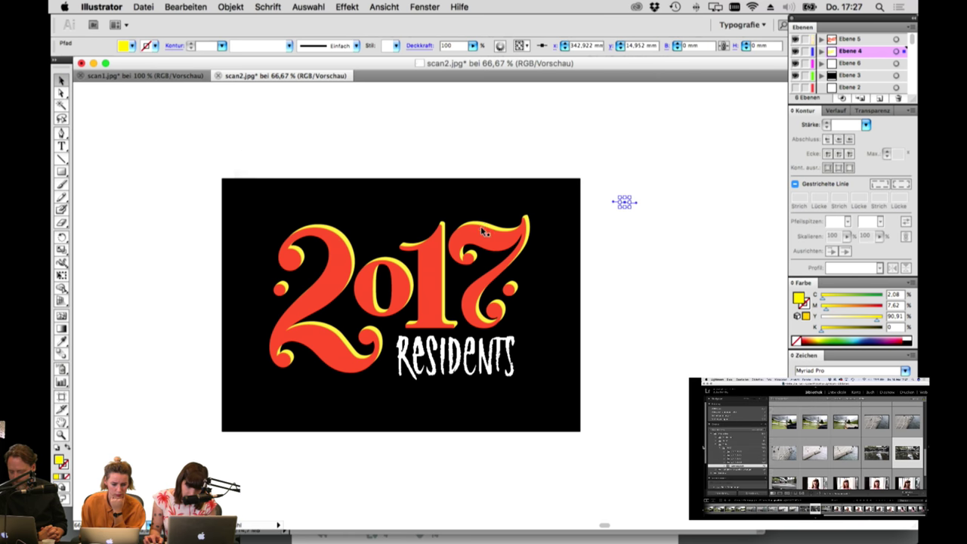
{"action": "left_click", "coordinate": [446, 244]}
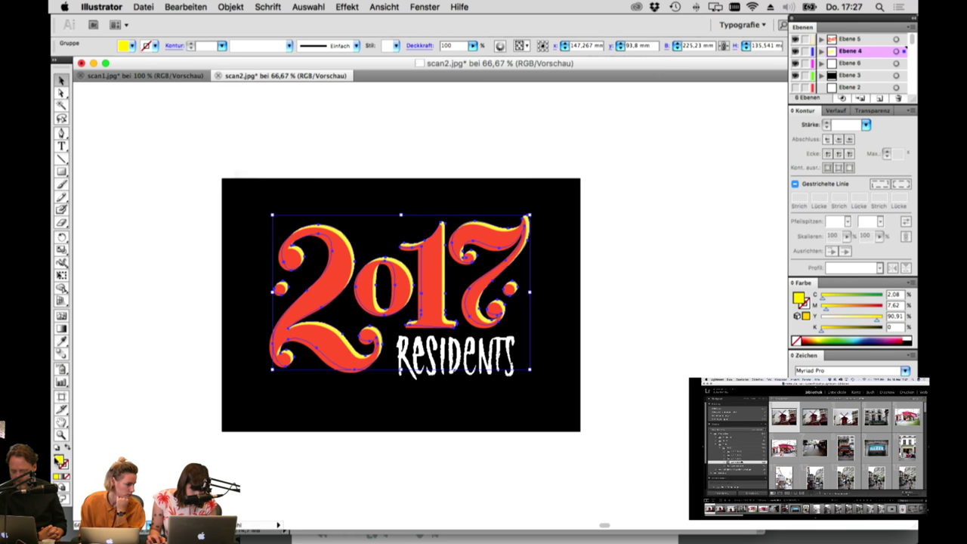
{"action": "double_click", "coordinate": [59, 458]}
{"action": "left_click", "coordinate": [327, 143]}
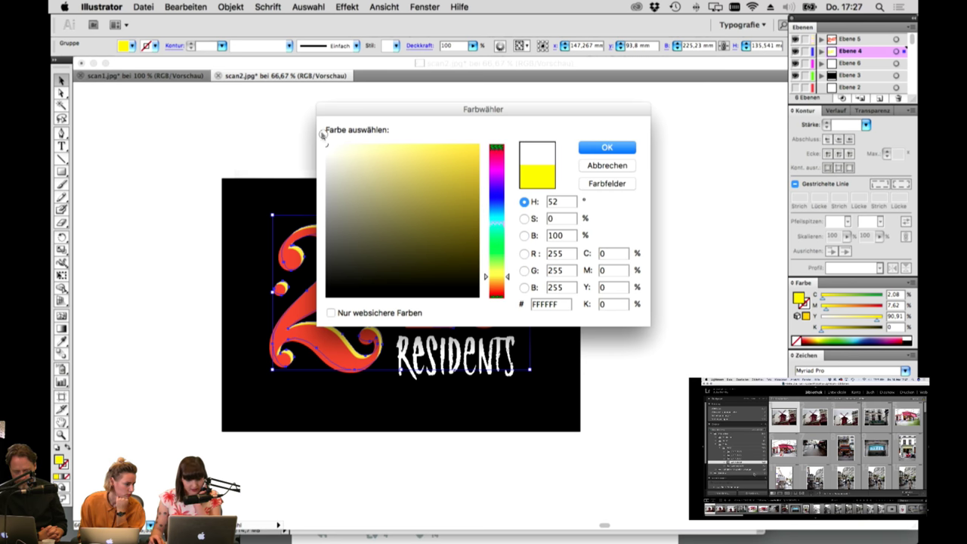
{"action": "left_click", "coordinate": [607, 147]}
{"action": "left_click", "coordinate": [677, 158]}
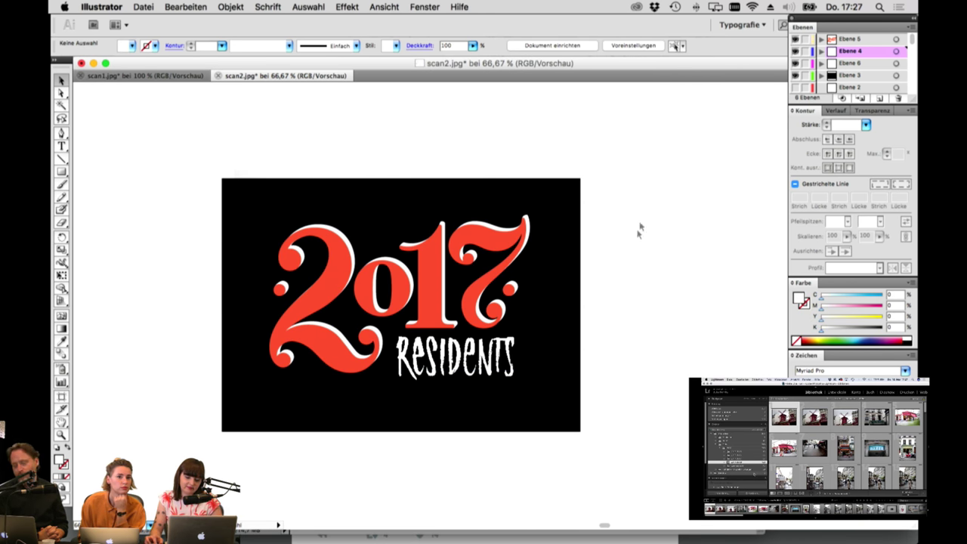
{"action": "left_click", "coordinate": [510, 189]}
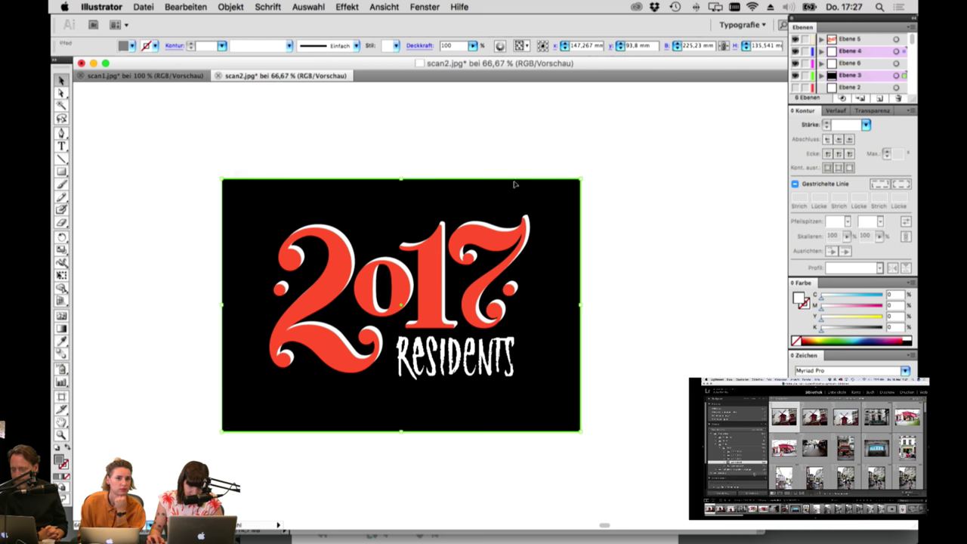
Step: Return to scan1.jpg and trace the t's inner base curve and the right edge of its stem up to the crossbar
{"action": "left_click", "coordinate": [149, 76]}
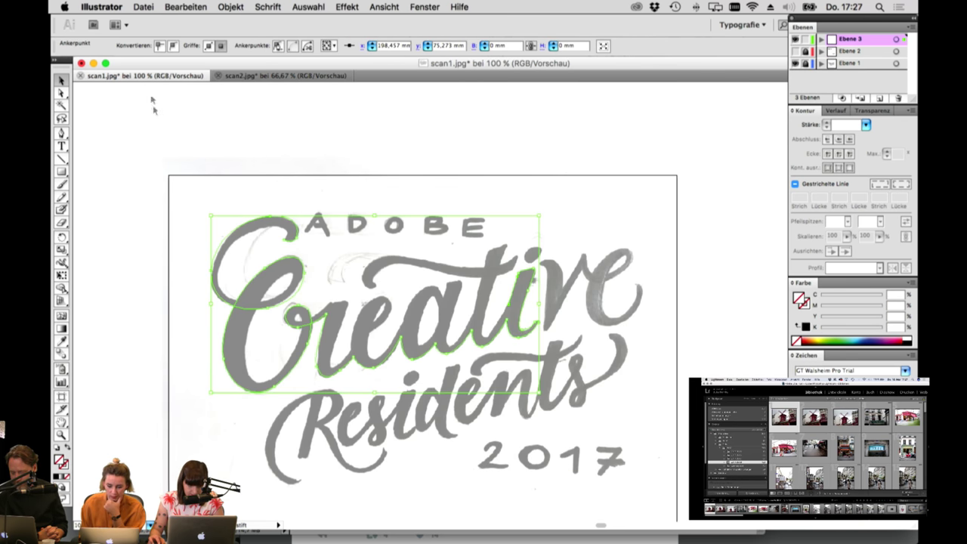
{"action": "key", "text": "space"}
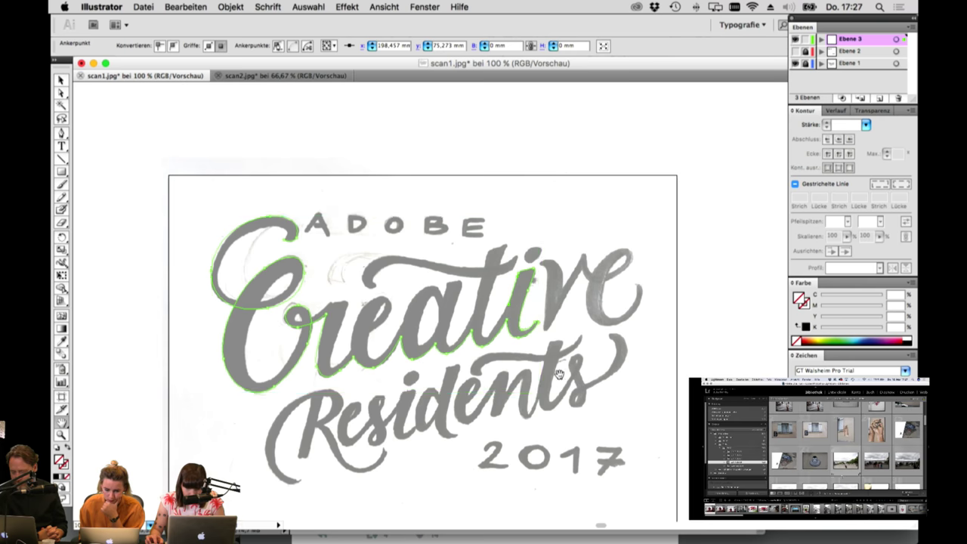
{"action": "left_click_drag", "start_coordinate": [559, 374], "coordinate": [594, 337]}
{"action": "left_click", "coordinate": [62, 435]}
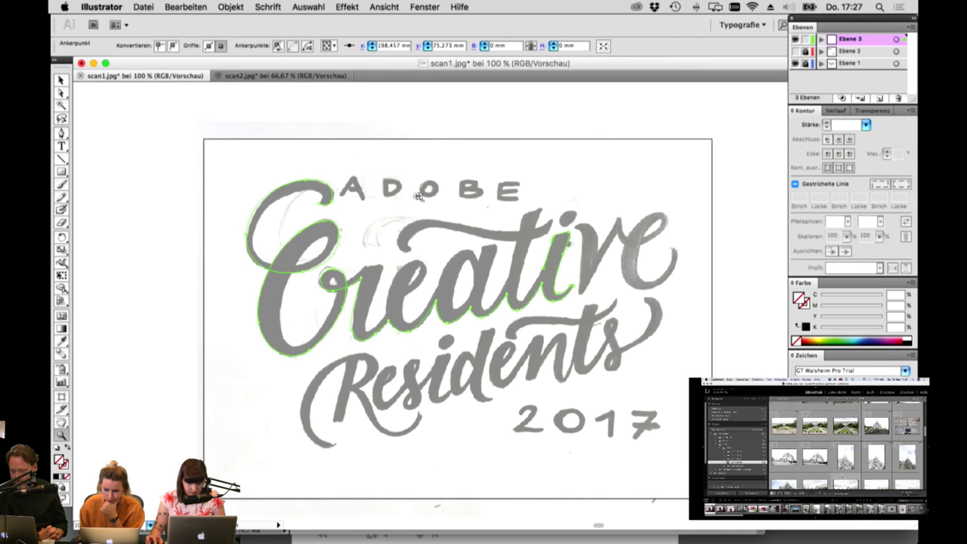
{"action": "left_click_drag", "start_coordinate": [231, 175], "coordinate": [641, 439]}
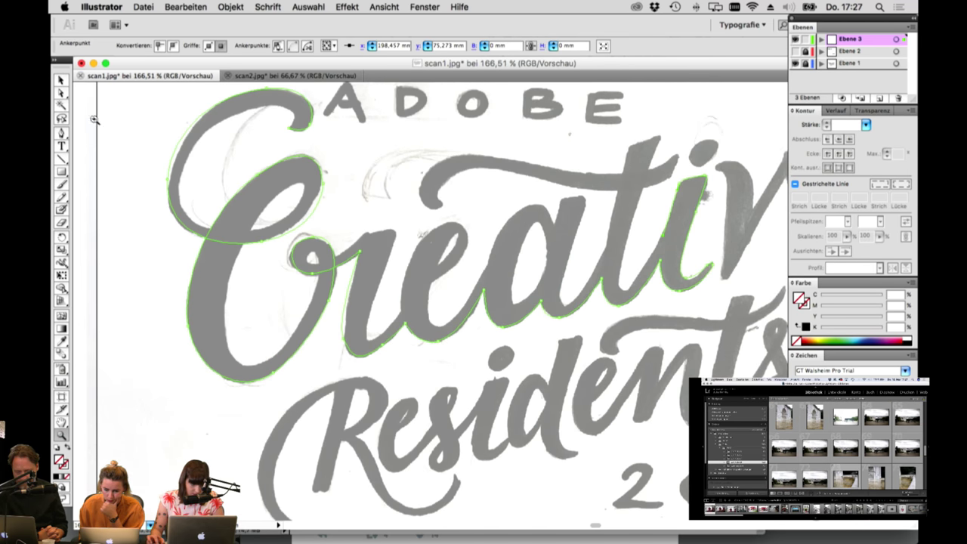
{"action": "left_click", "coordinate": [61, 133]}
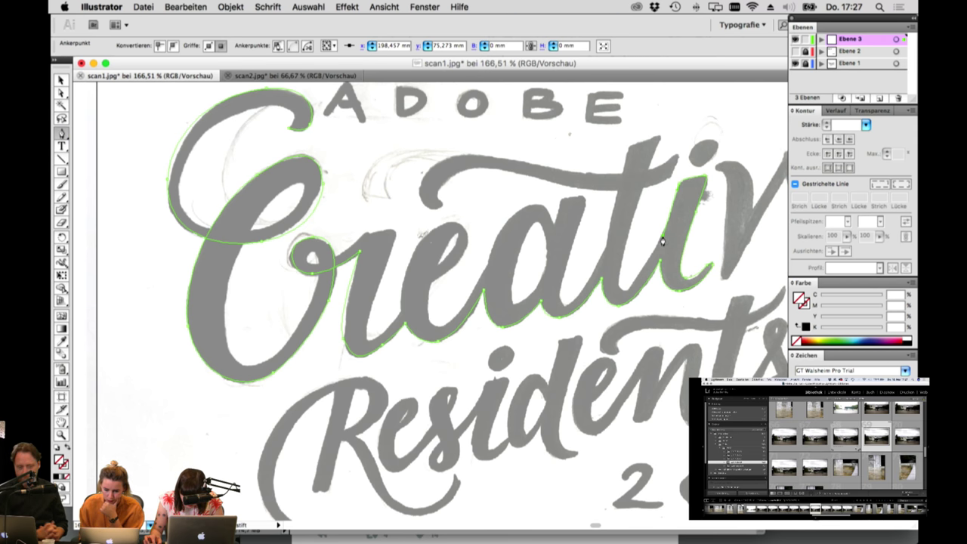
{"action": "left_click_drag", "start_coordinate": [626, 290], "coordinate": [611, 293]}
{"action": "left_click_drag", "start_coordinate": [630, 230], "coordinate": [634, 220]}
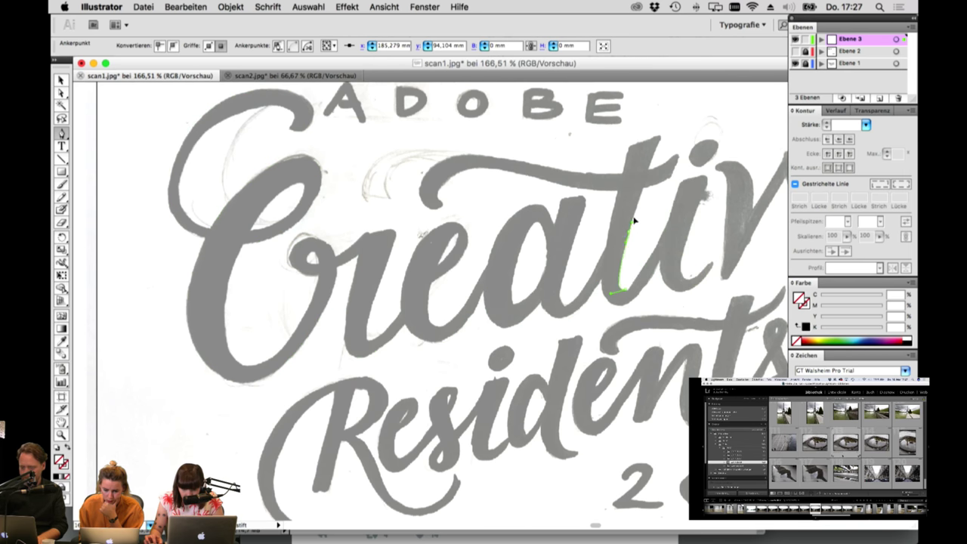
{"action": "scroll", "coordinate": [642, 192], "scroll_direction": "down", "scroll_amount": 3}
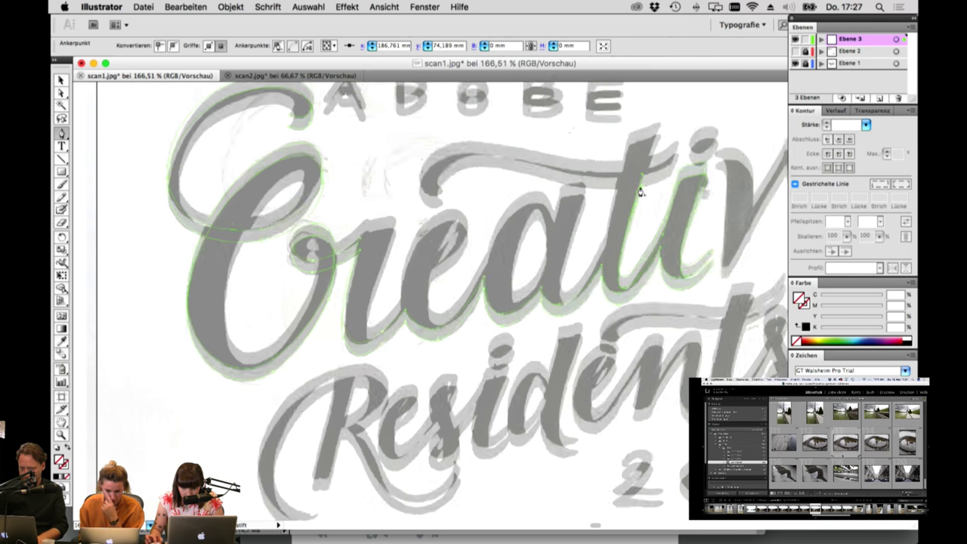
{"action": "scroll", "coordinate": [661, 174], "scroll_direction": "up", "scroll_amount": 2}
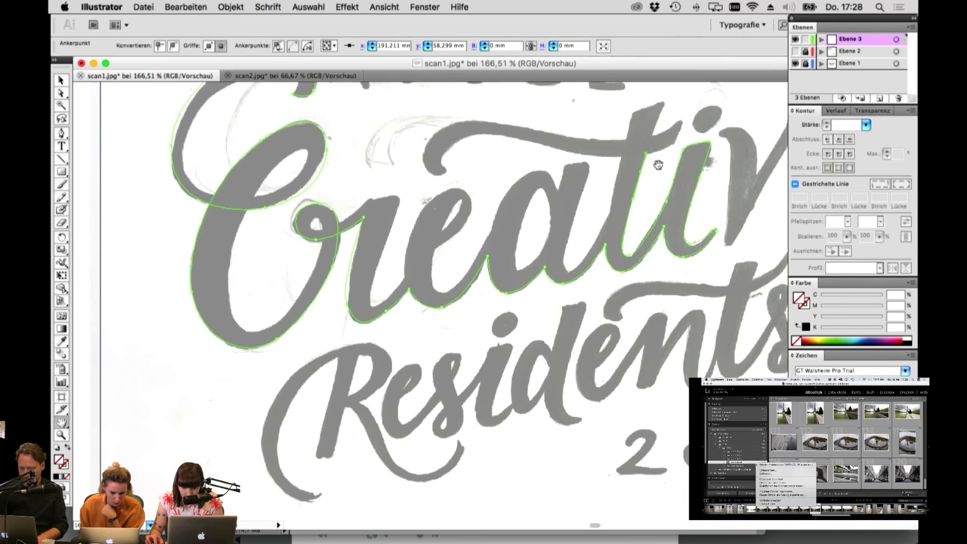
Step: Trace the right end of the t's crossbar around its tip and up the stem's right edge to the top corner
{"action": "left_click", "coordinate": [61, 133]}
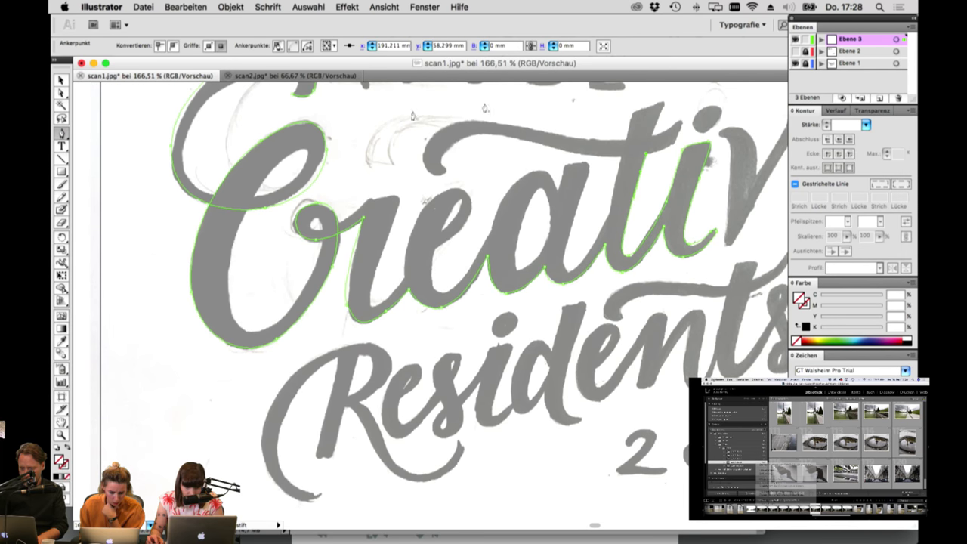
{"action": "left_click", "coordinate": [646, 157]}
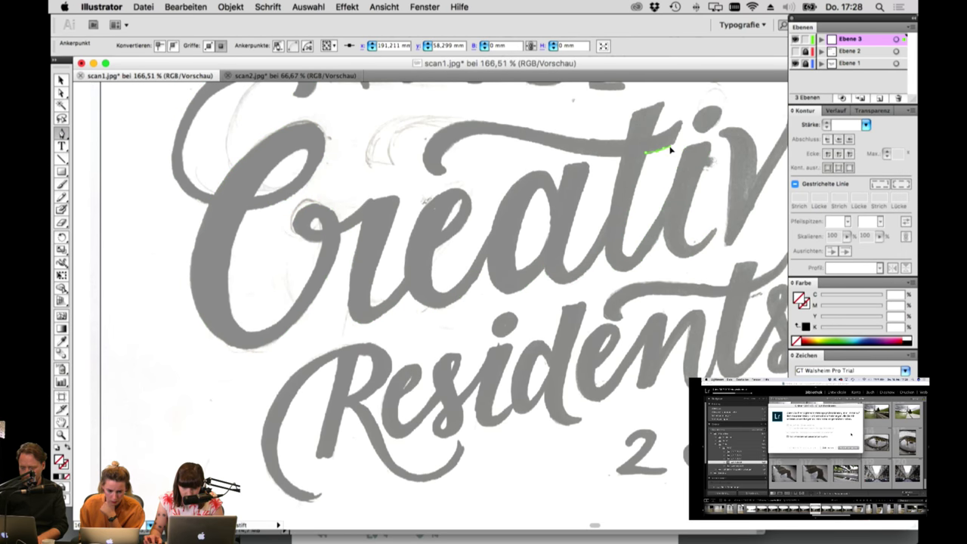
{"action": "left_click", "coordinate": [674, 148]}
{"action": "left_click", "coordinate": [662, 136]}
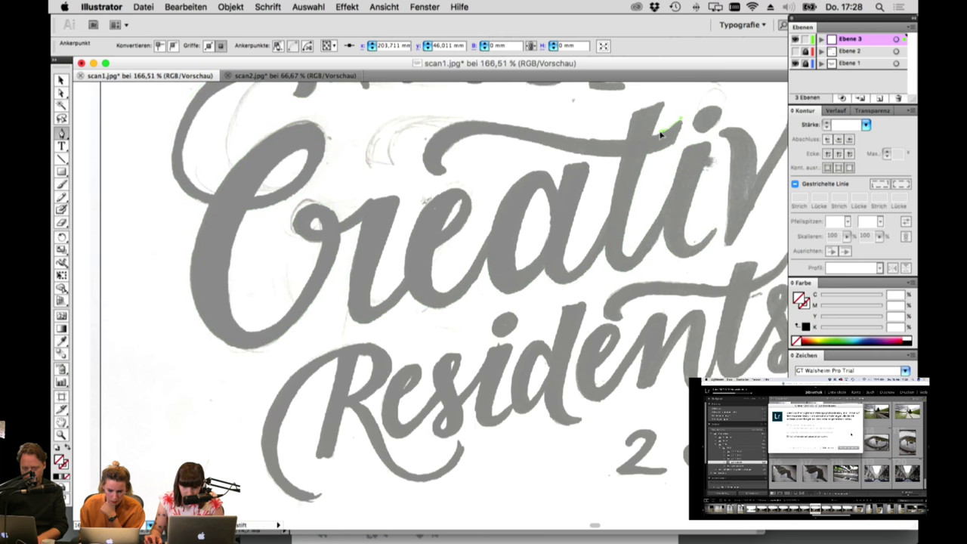
{"action": "left_click", "coordinate": [654, 136]}
{"action": "left_click", "coordinate": [659, 112]}
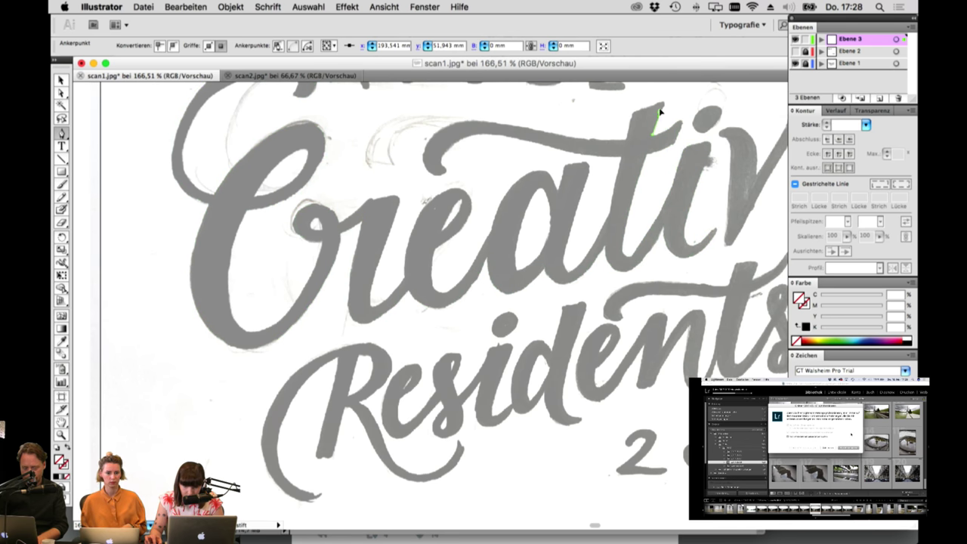
{"action": "left_click", "coordinate": [661, 103]}
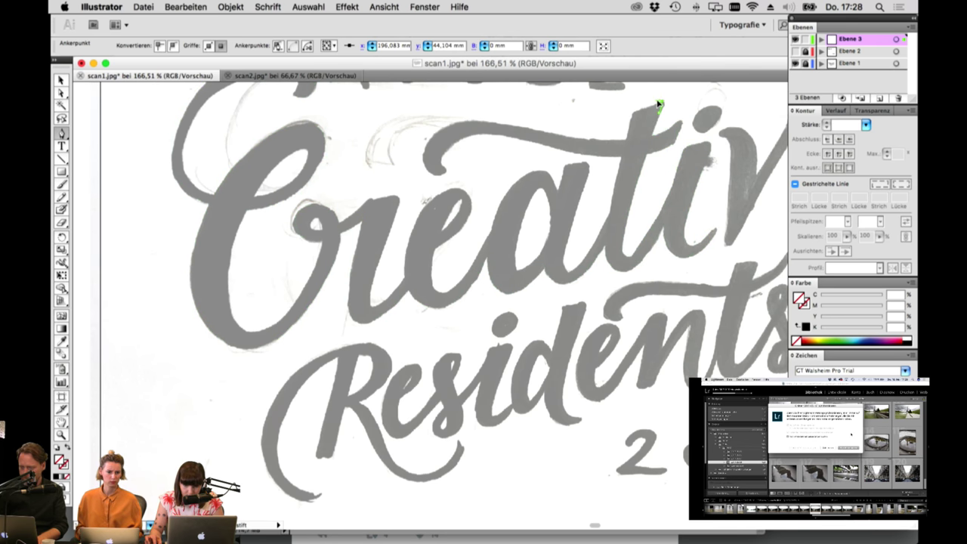
Step: Trace the t's upper stem down its left edge and along the crossbar's upper edge to the curl at its left end
{"action": "left_click", "coordinate": [631, 140]}
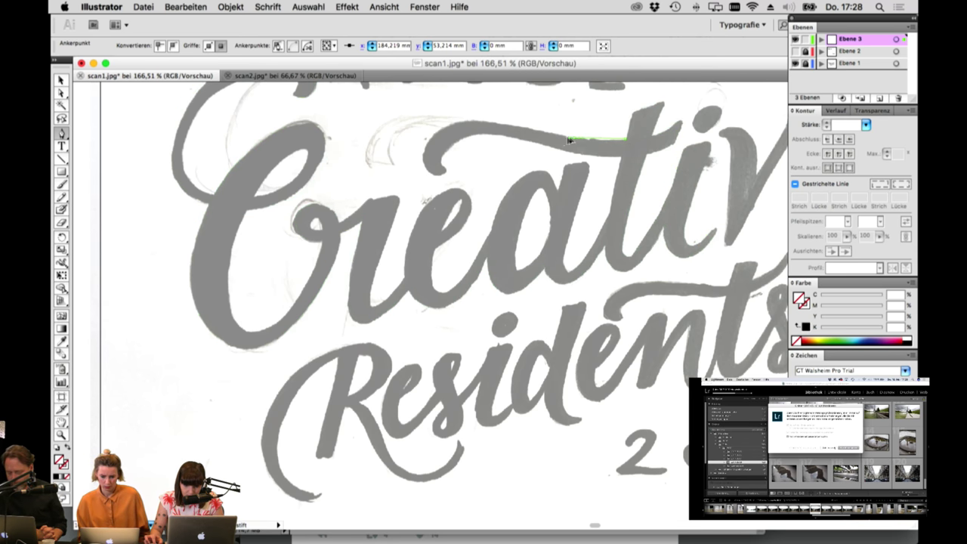
{"action": "left_click_drag", "start_coordinate": [446, 128], "coordinate": [419, 148]}
{"action": "left_click", "coordinate": [418, 147]}
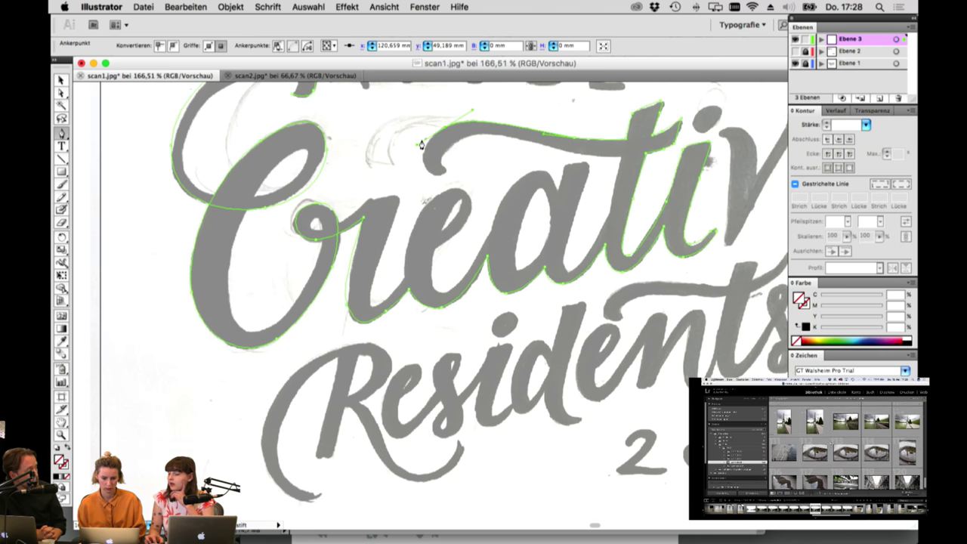
{"action": "key", "text": "v"}
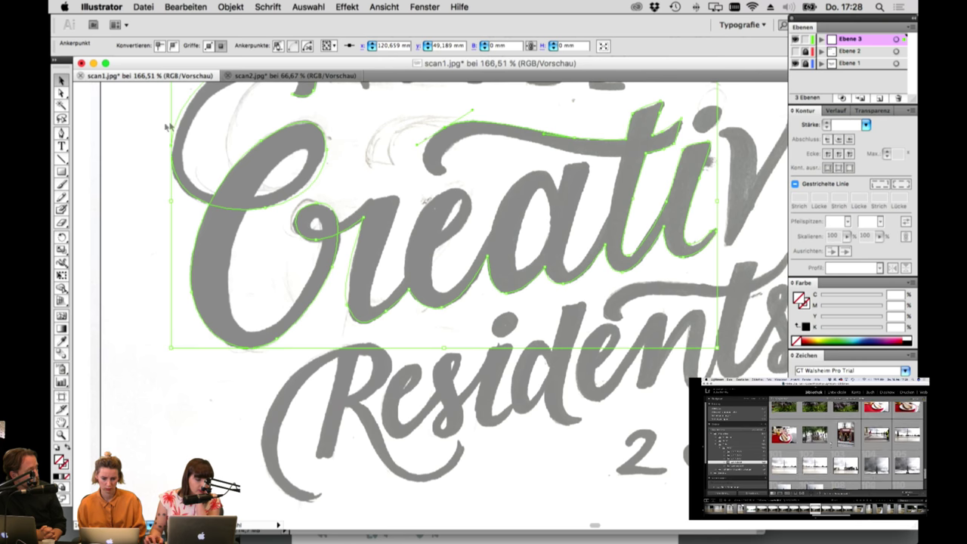
Step: Switch to FullSizeRender.tif in Photoshop, deselect the letters and add a new layer beneath the RESIDENTS lettering
{"action": "left_click", "coordinate": [61, 226]}
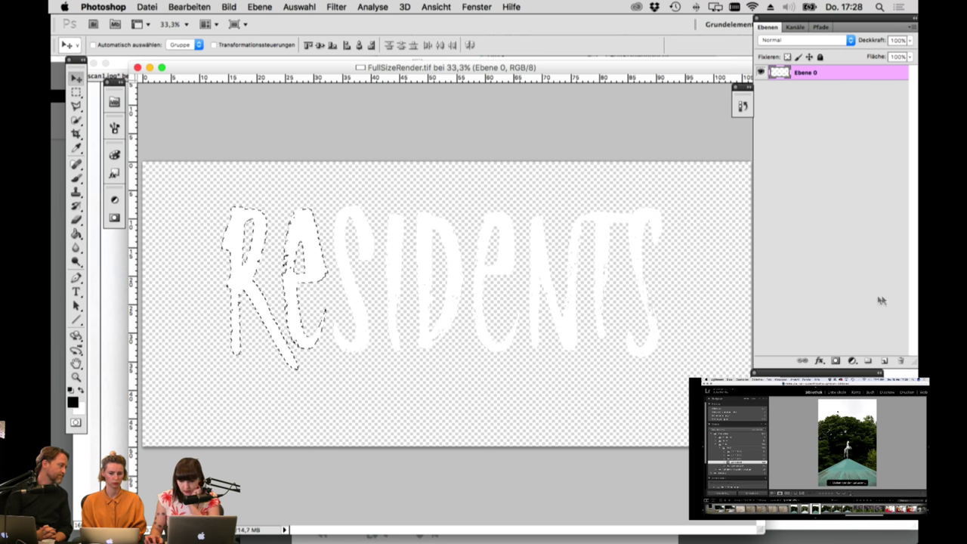
{"action": "left_click", "coordinate": [855, 303]}
{"action": "left_click", "coordinate": [306, 7]}
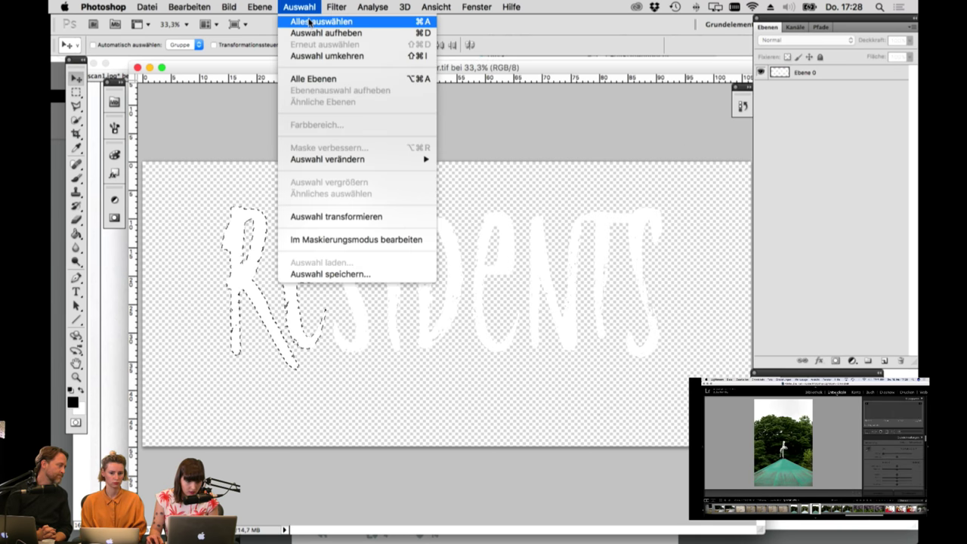
{"action": "left_click", "coordinate": [324, 34]}
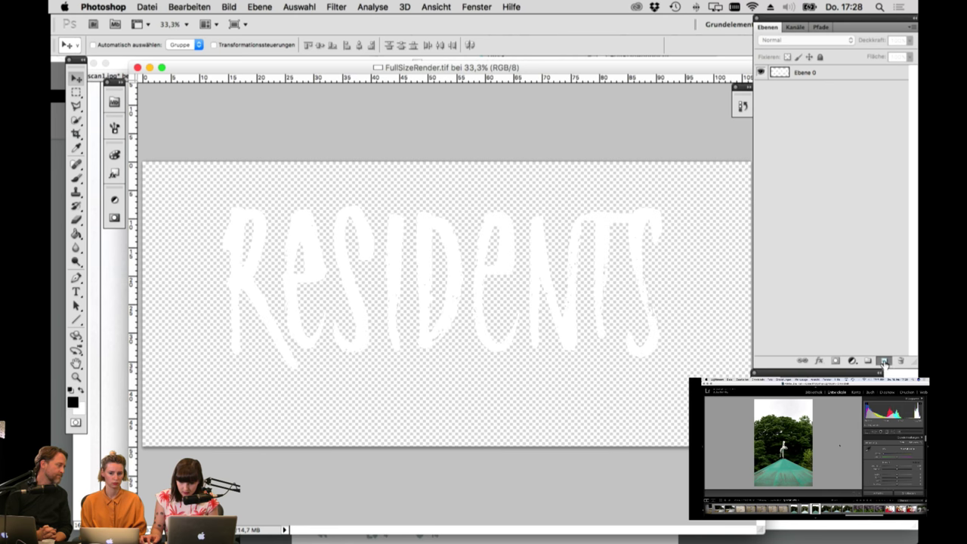
{"action": "left_click", "coordinate": [884, 363]}
{"action": "key", "text": "super+bracketleft"}
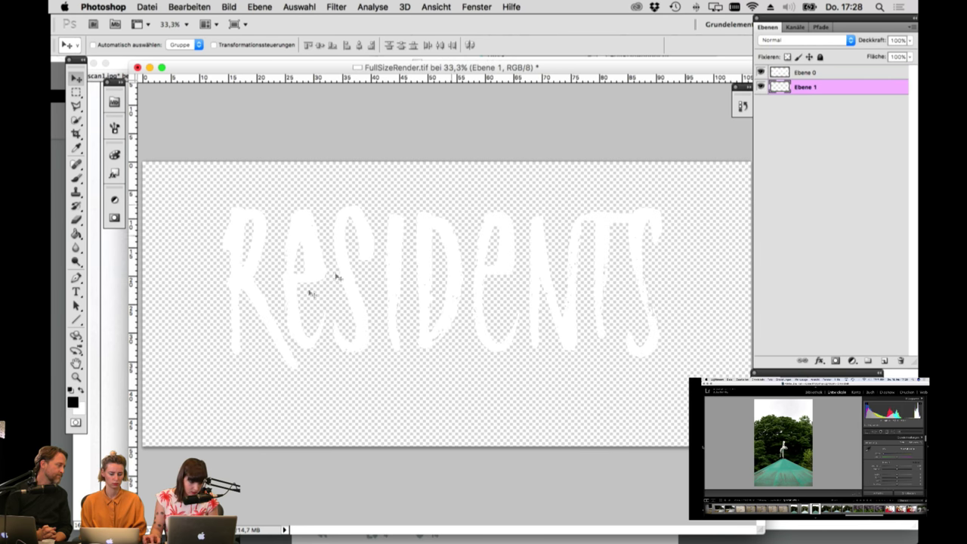
{"action": "left_click", "coordinate": [76, 233]}
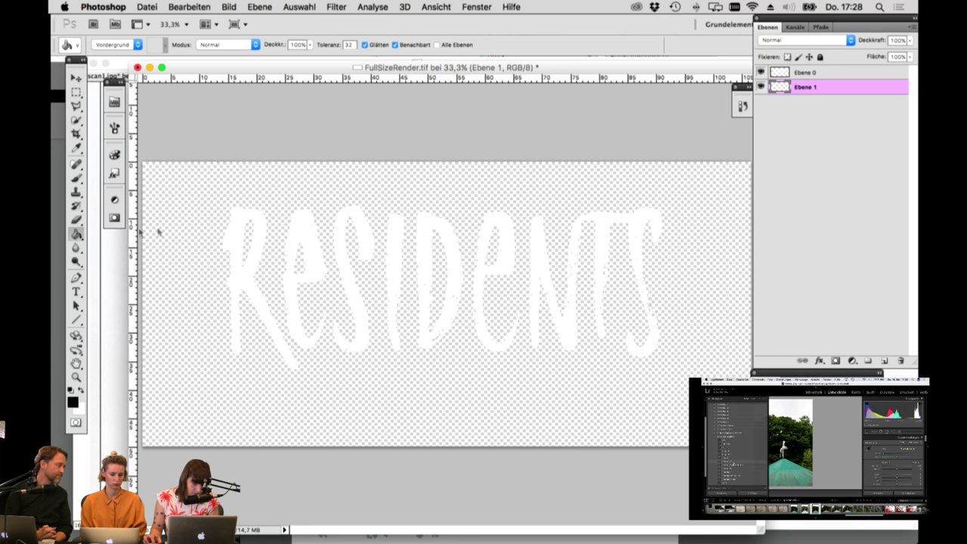
{"action": "left_click", "coordinate": [77, 78]}
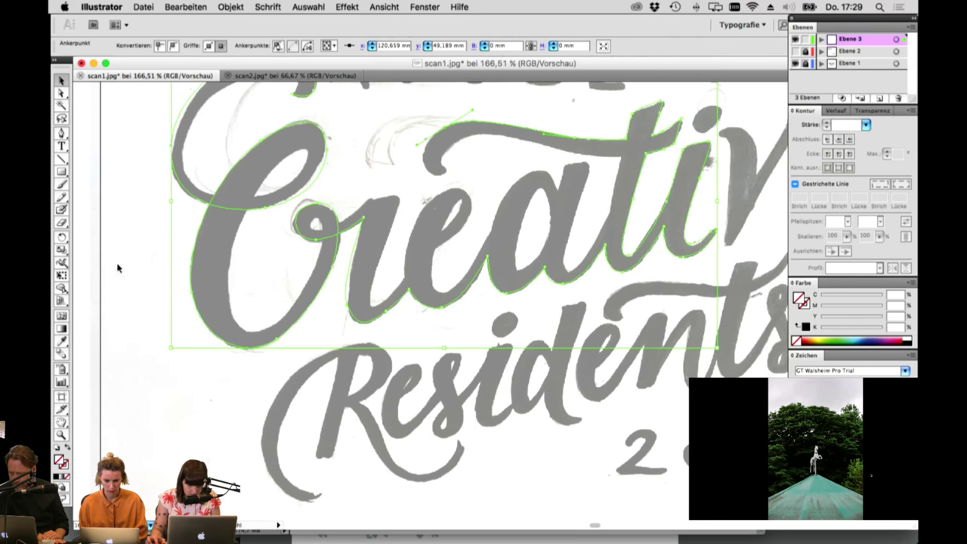
Step: Return to scan1.jpg in Illustrator and trace around the t's crossbar curl and along the crossbar's lower edge towards the stem
{"action": "left_click", "coordinate": [61, 133]}
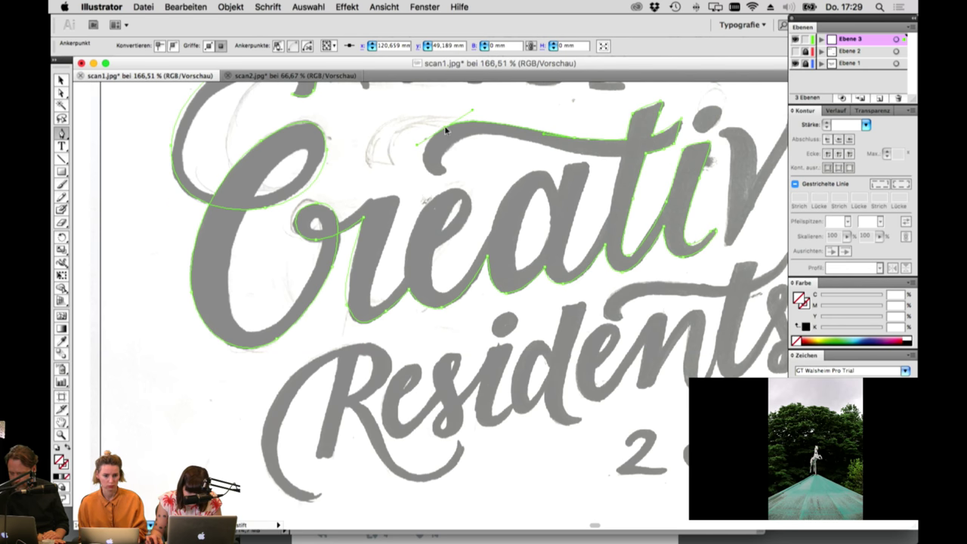
{"action": "left_click_drag", "start_coordinate": [433, 177], "coordinate": [448, 182]}
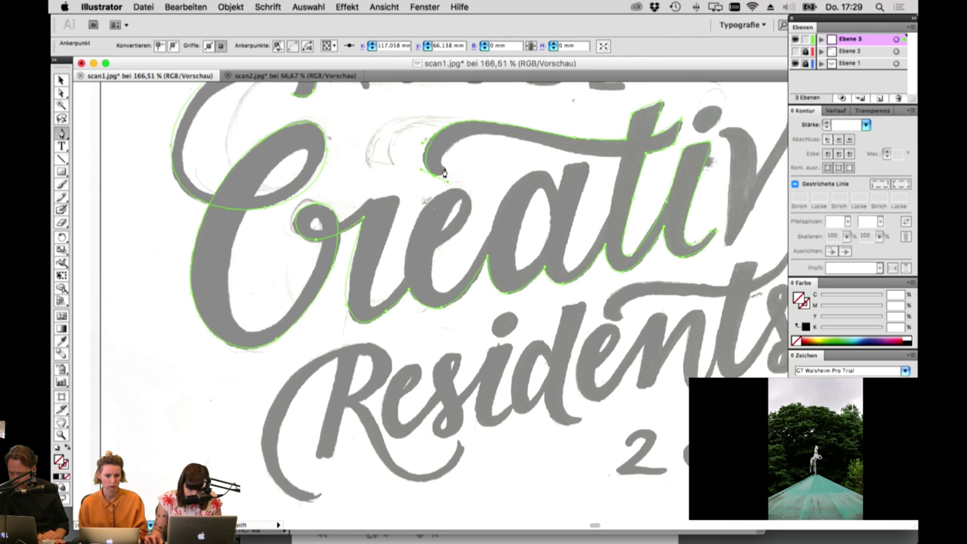
{"action": "left_click", "coordinate": [492, 135]}
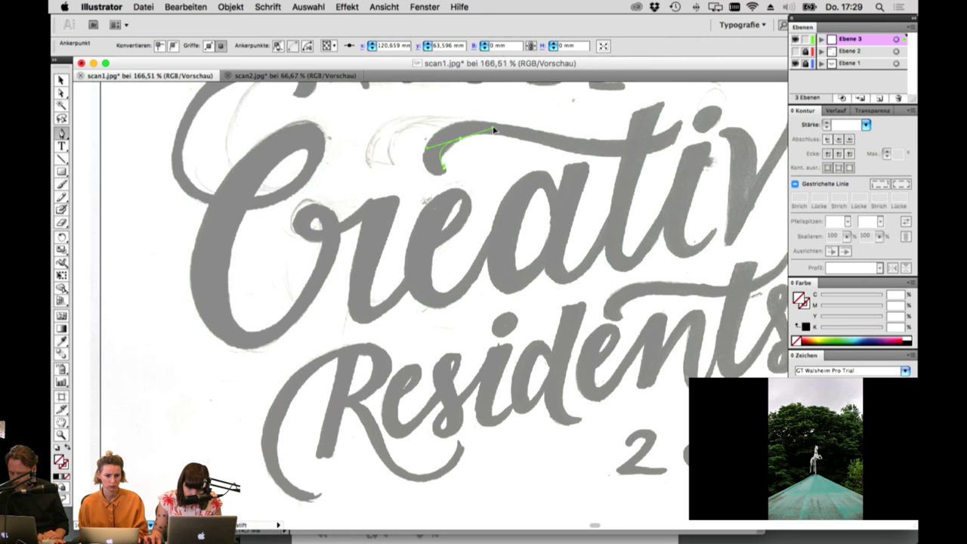
{"action": "left_click_drag", "start_coordinate": [493, 128], "coordinate": [494, 126]}
{"action": "left_click_drag", "start_coordinate": [586, 154], "coordinate": [619, 155]}
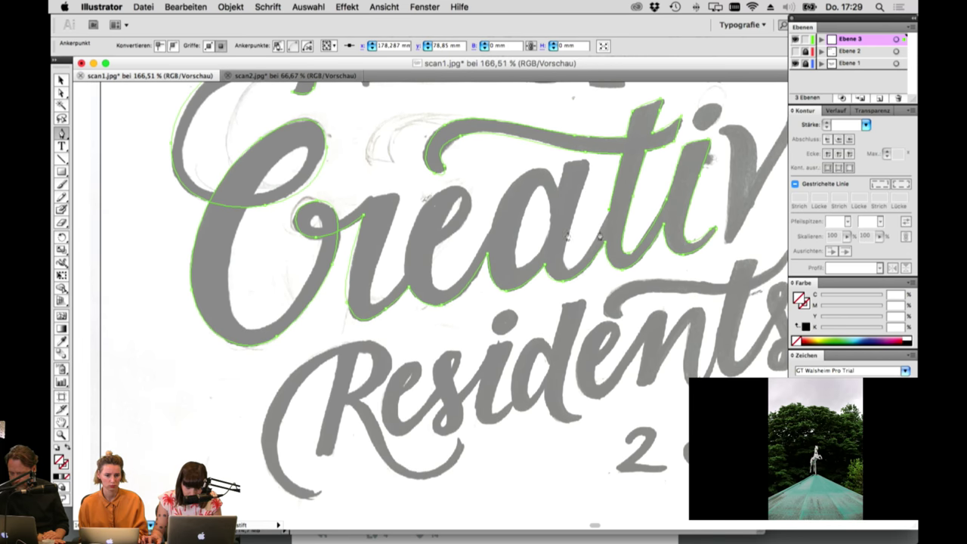
Step: Trace the a's stem from its inner base curve up the right edge, across the top and down to the notch beside the bowl
{"action": "left_click", "coordinate": [62, 435]}
{"action": "left_click_drag", "start_coordinate": [399, 152], "coordinate": [589, 347]}
{"action": "key", "text": "p"}
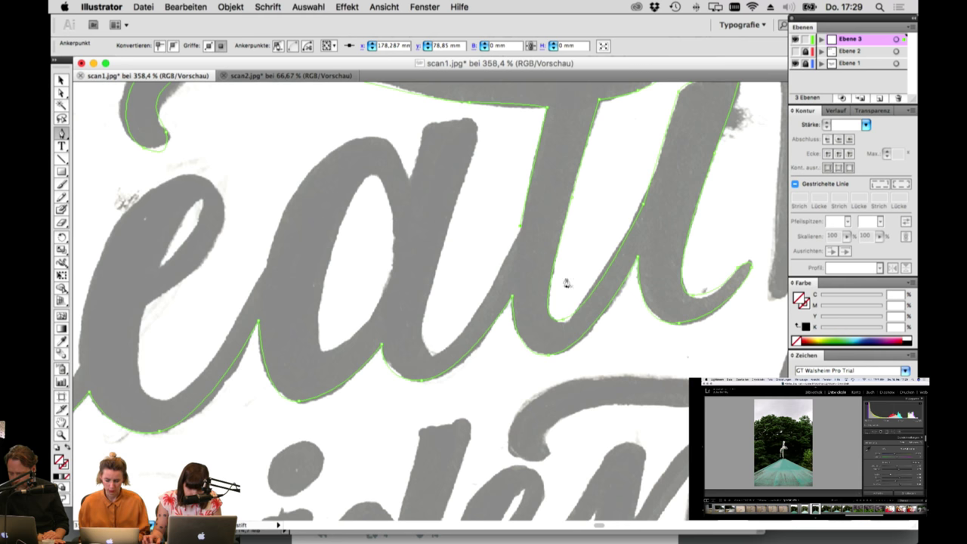
{"action": "left_click_drag", "start_coordinate": [435, 356], "coordinate": [396, 362]}
{"action": "left_click_drag", "start_coordinate": [445, 240], "coordinate": [460, 198]}
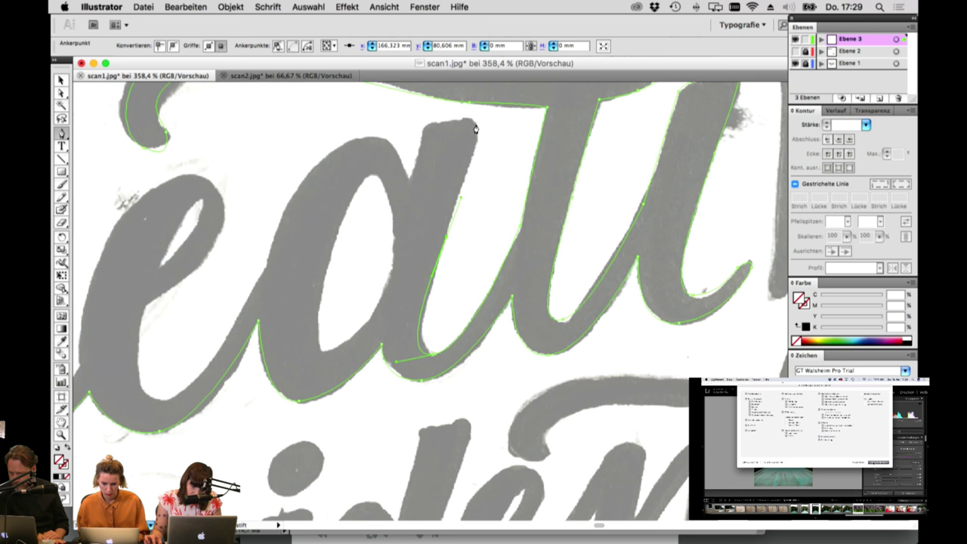
{"action": "left_click_drag", "start_coordinate": [476, 127], "coordinate": [433, 122]}
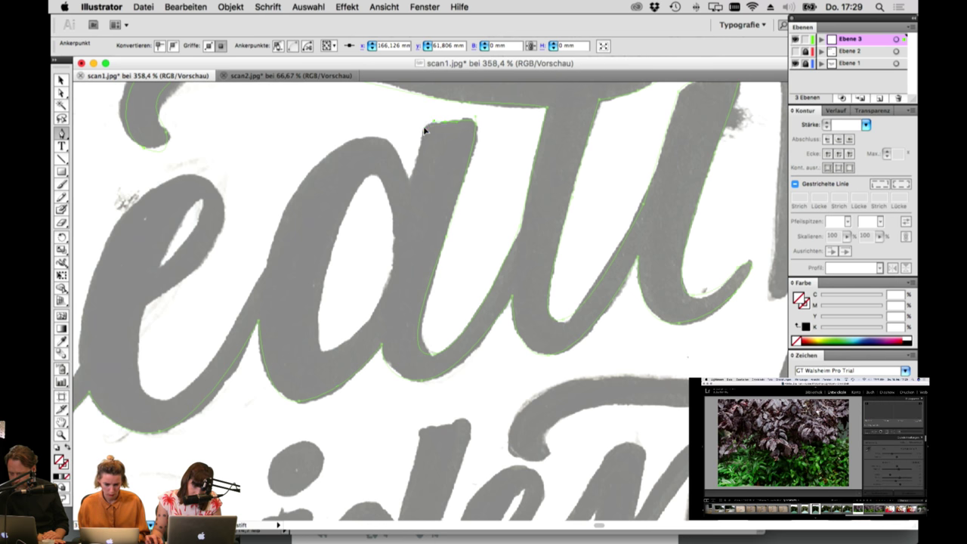
{"action": "left_click", "coordinate": [408, 183]}
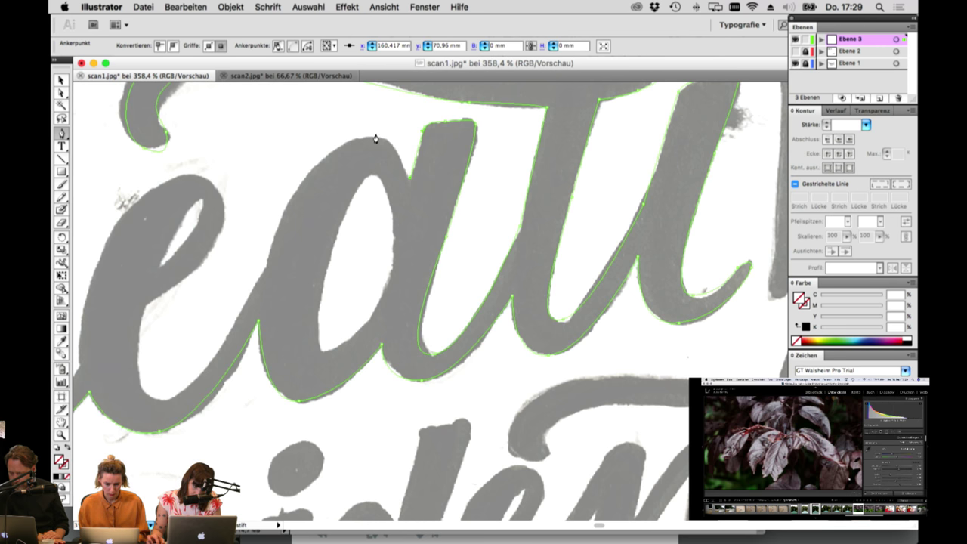
Step: Trace the a's bowl over its top and down the outer left edge to the joint with the e's connecting stroke
{"action": "left_click_drag", "start_coordinate": [370, 137], "coordinate": [340, 142]}
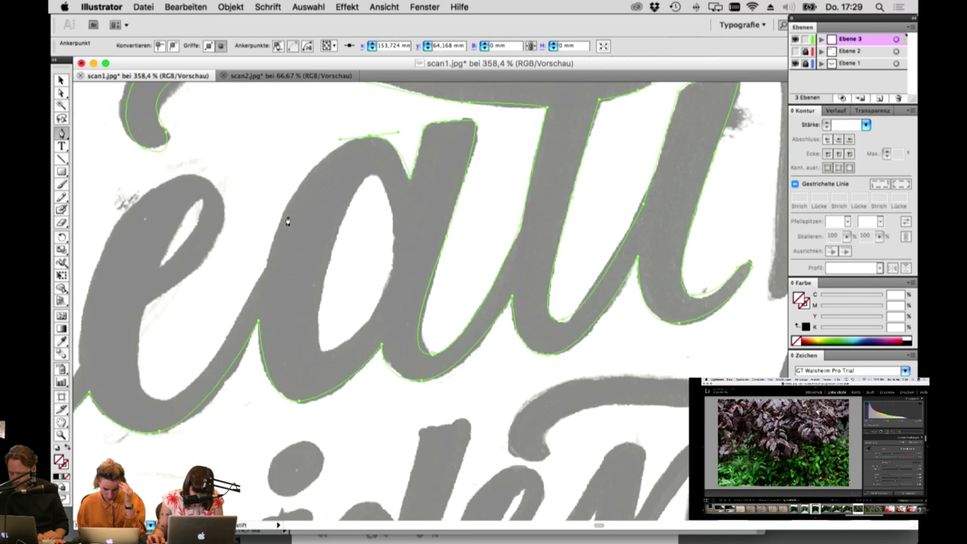
{"action": "left_click_drag", "start_coordinate": [281, 215], "coordinate": [263, 259]}
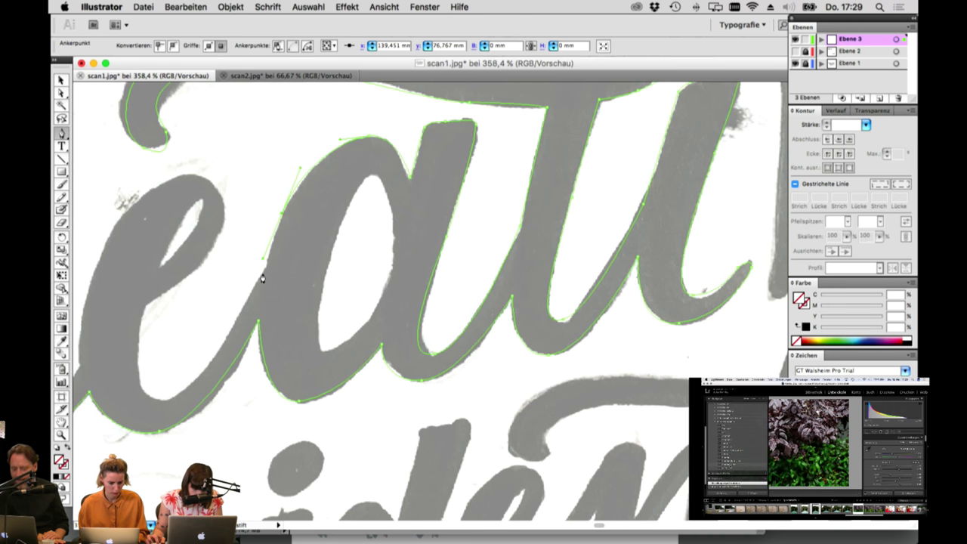
{"action": "left_click", "coordinate": [263, 274]}
Step: Trace the e from its inner base curve up around the outside of the loop and down its left edge towards the r
{"action": "left_click_drag", "start_coordinate": [268, 334], "coordinate": [433, 285]}
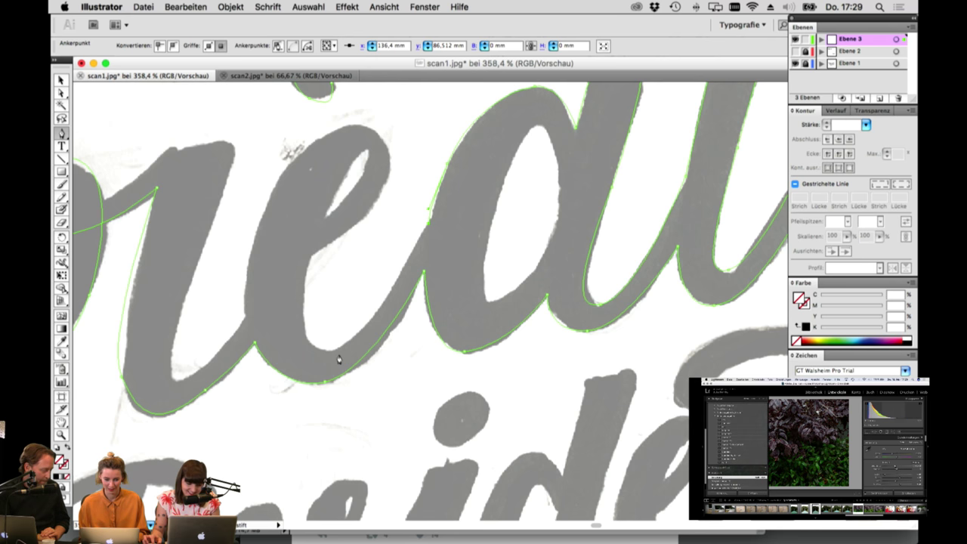
{"action": "left_click", "coordinate": [303, 359]}
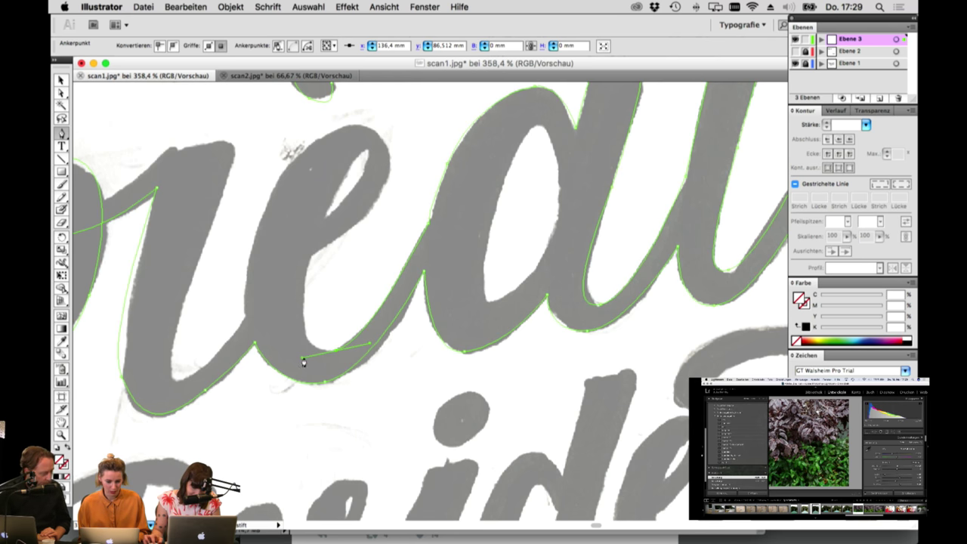
{"action": "left_click", "coordinate": [306, 281]}
{"action": "left_click", "coordinate": [310, 261]}
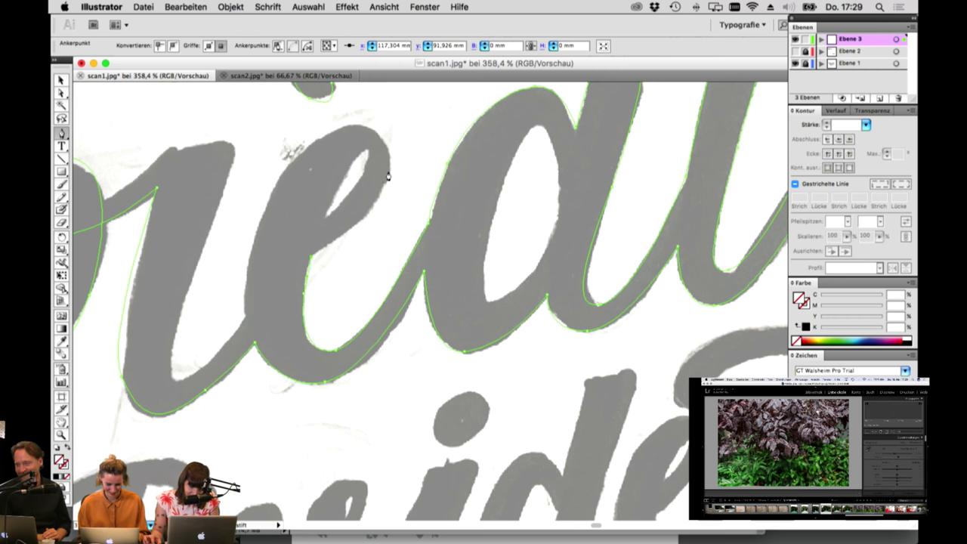
{"action": "left_click_drag", "start_coordinate": [387, 168], "coordinate": [394, 123]}
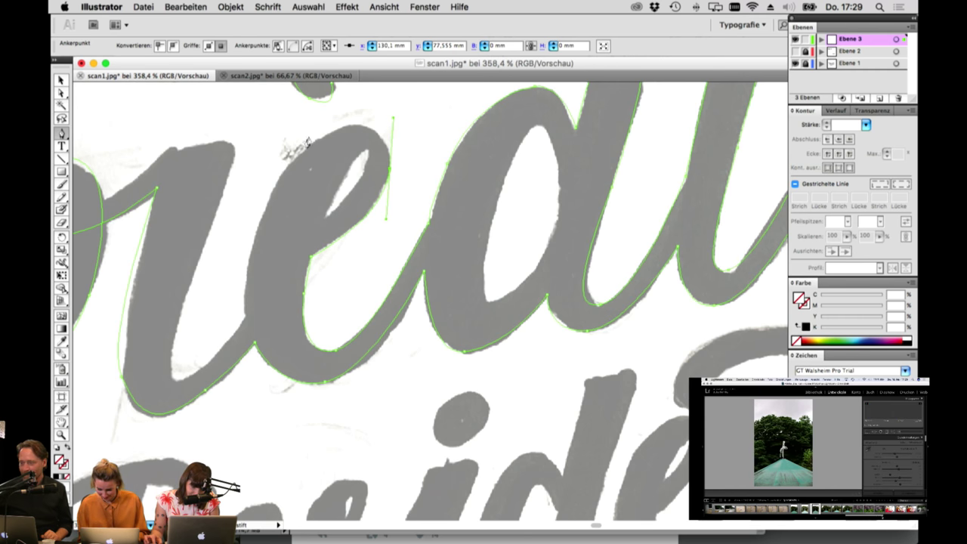
{"action": "left_click_drag", "start_coordinate": [306, 148], "coordinate": [265, 185]}
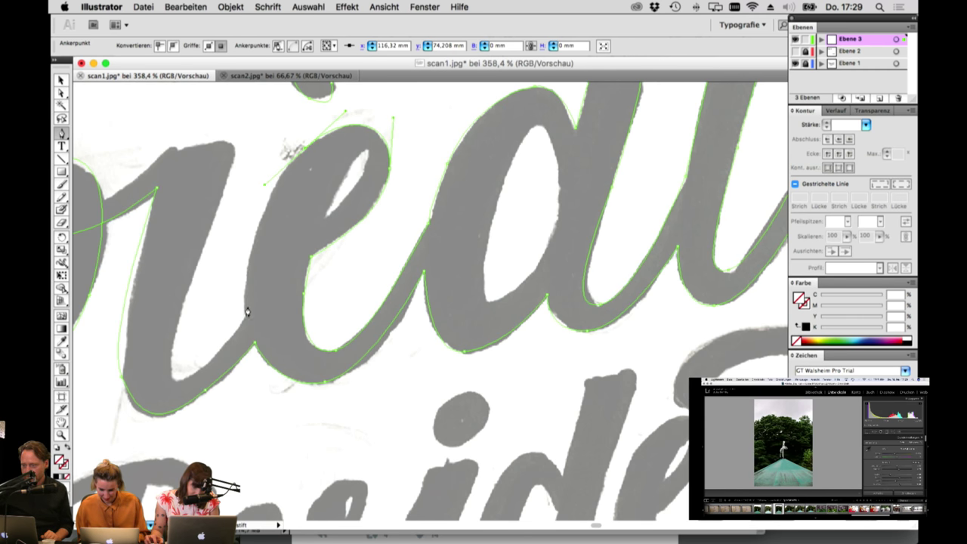
{"action": "left_click_drag", "start_coordinate": [247, 273], "coordinate": [245, 300]}
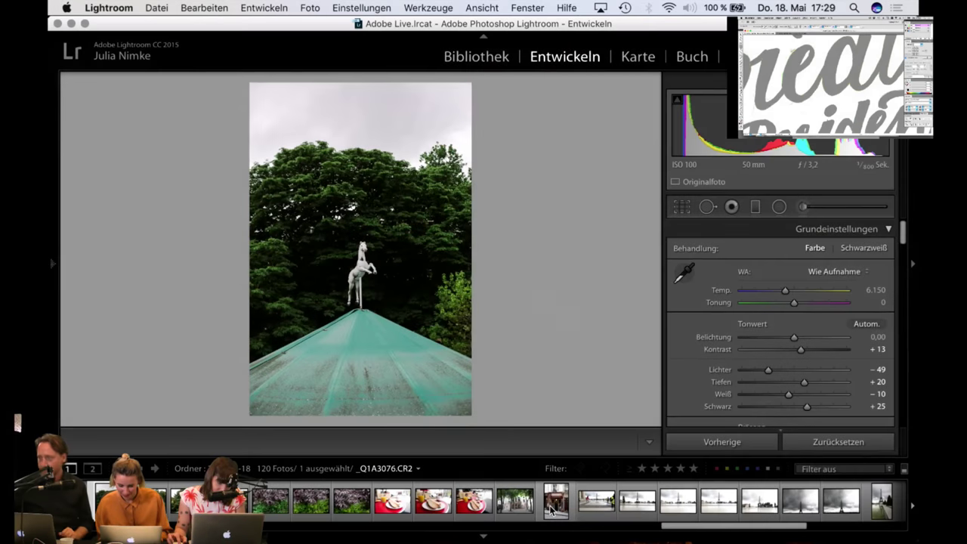
Step: Switch to Lightroom and synchronise the horse statue photo's develop settings to the first bench photo, _Q1A3041.CR2
{"action": "scroll", "coordinate": [678, 506], "scroll_direction": "right", "scroll_amount": 3}
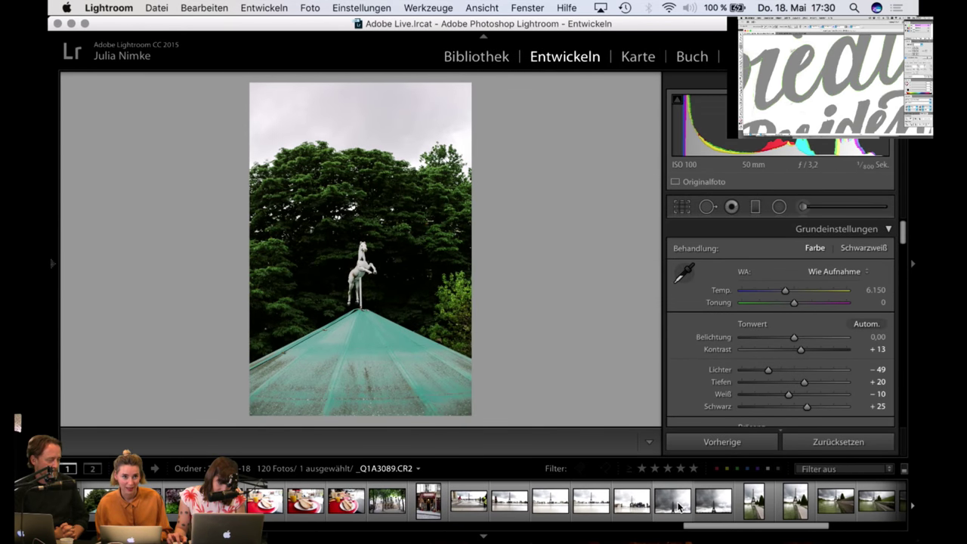
{"action": "scroll", "coordinate": [408, 508], "scroll_direction": "left", "scroll_amount": 8}
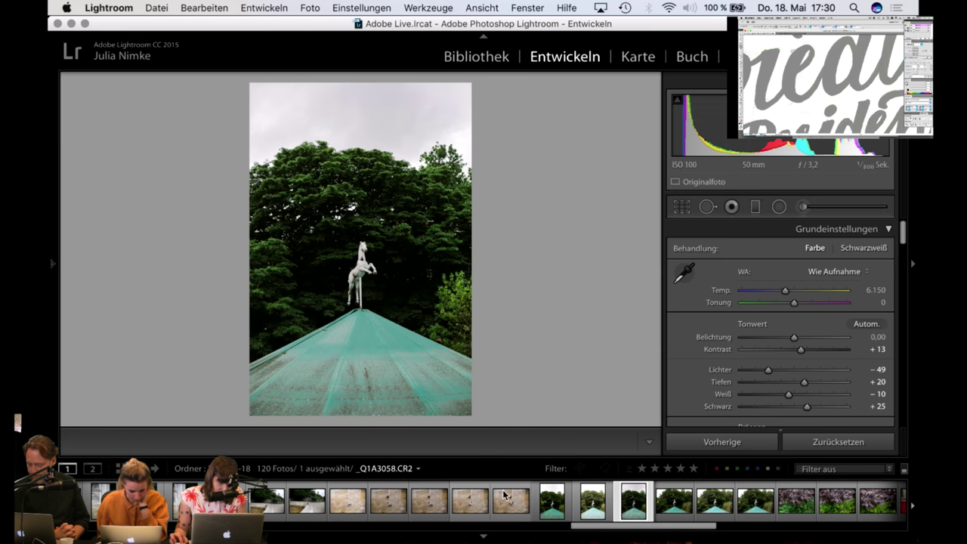
{"action": "scroll", "coordinate": [375, 503], "scroll_direction": "left", "scroll_amount": 5}
{"action": "scroll", "coordinate": [375, 503], "scroll_direction": "left", "scroll_amount": 5}
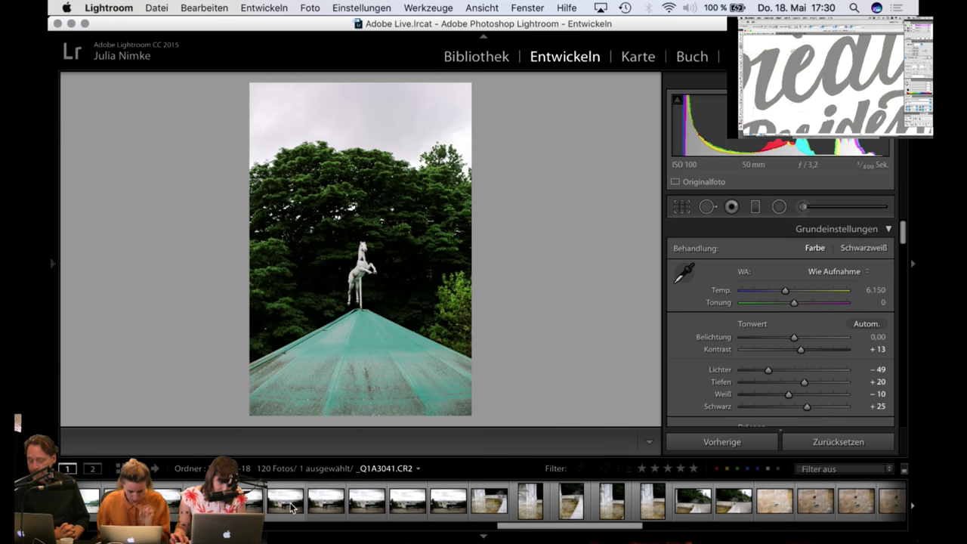
{"action": "left_click", "coordinate": [291, 505], "text": "super"}
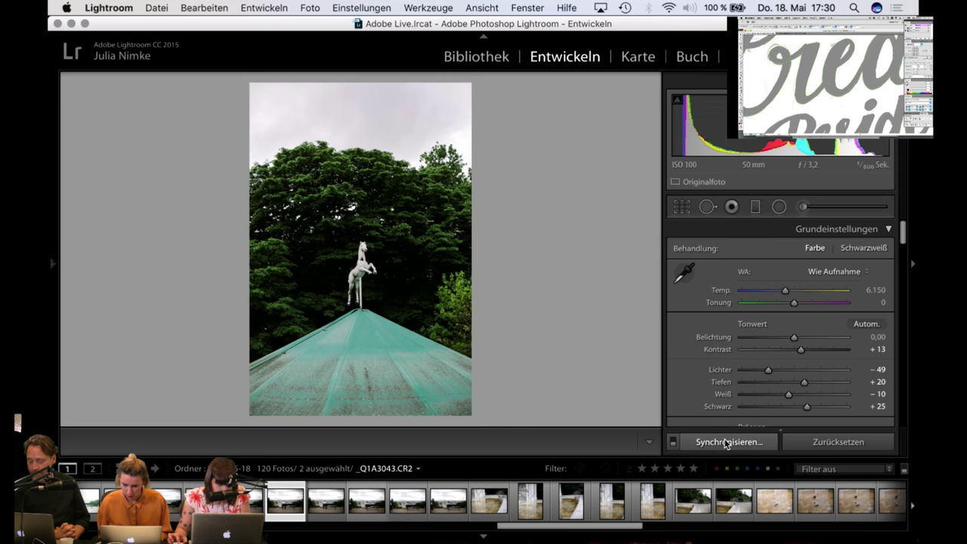
{"action": "left_click", "coordinate": [728, 442]}
{"action": "left_click", "coordinate": [701, 324]}
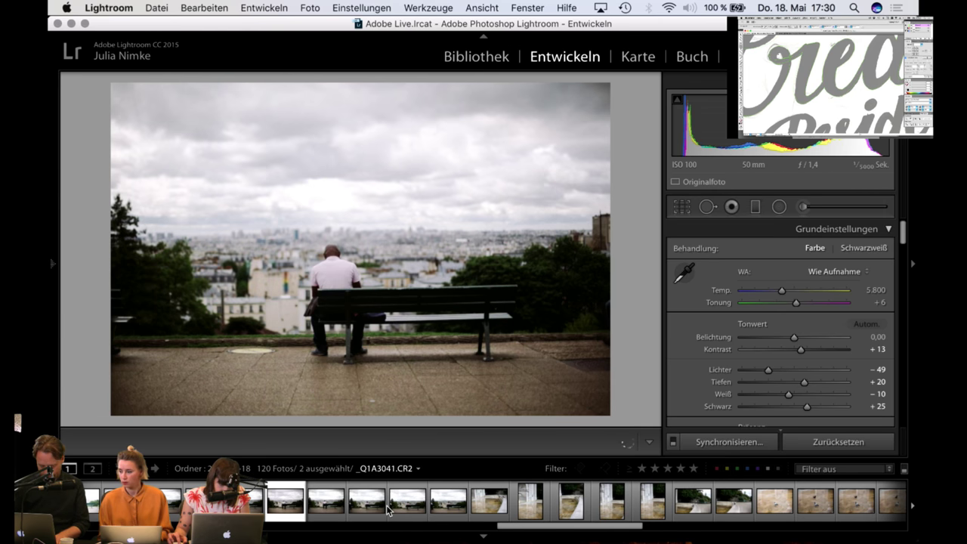
Step: Synchronise the develop settings of _Q1A3041.CR2 to the four bench photos that follow it
{"action": "left_click", "coordinate": [448, 501], "text": "shift"}
{"action": "left_click", "coordinate": [700, 445]}
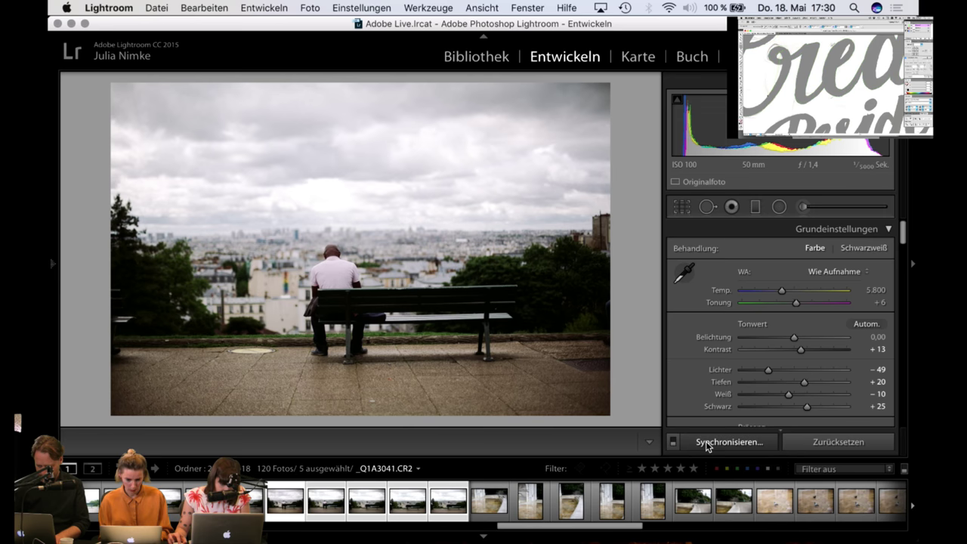
{"action": "left_click", "coordinate": [689, 325]}
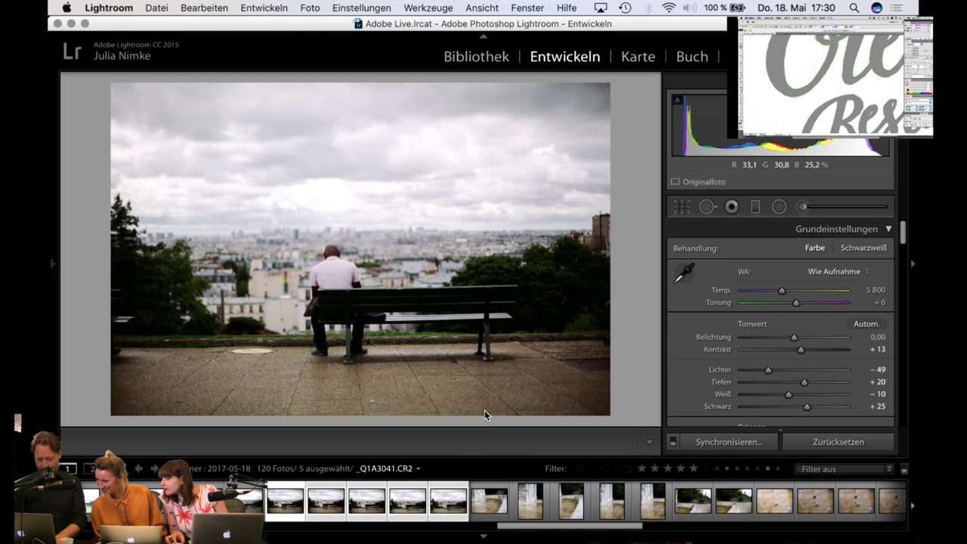
Step: Return to the Library grid, show the Paris Cinemagraph folder and hide the folder navigation for more thumbnail space
{"action": "key", "text": "g"}
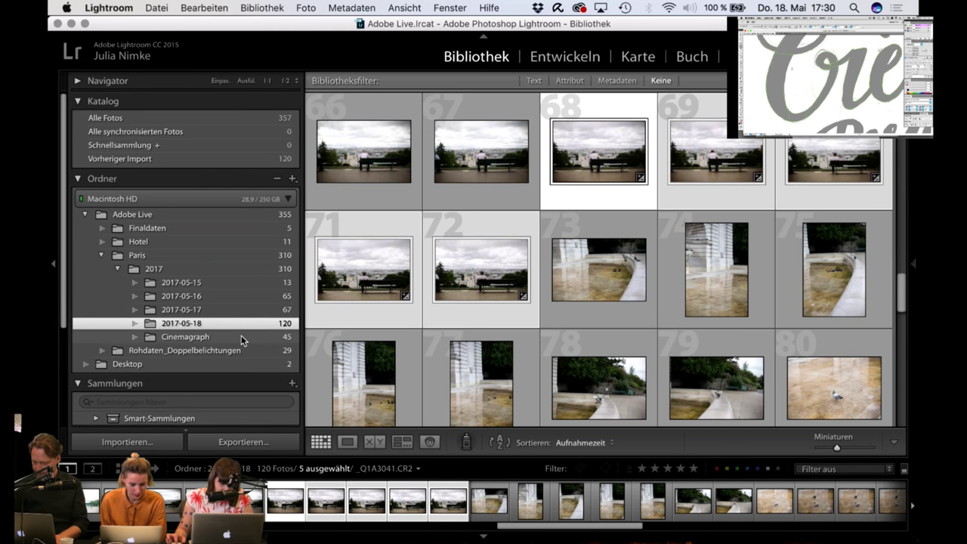
{"action": "left_click", "coordinate": [241, 337]}
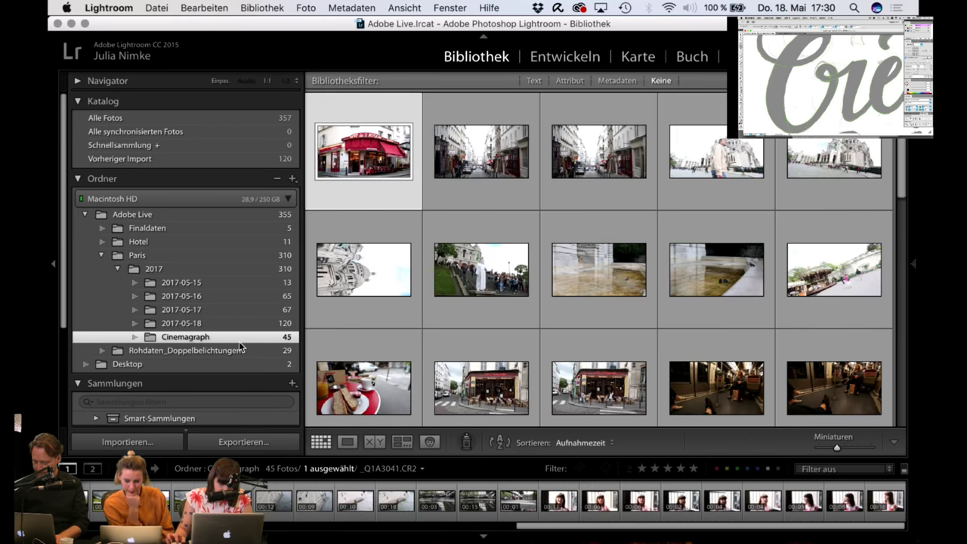
{"action": "left_click", "coordinate": [53, 266]}
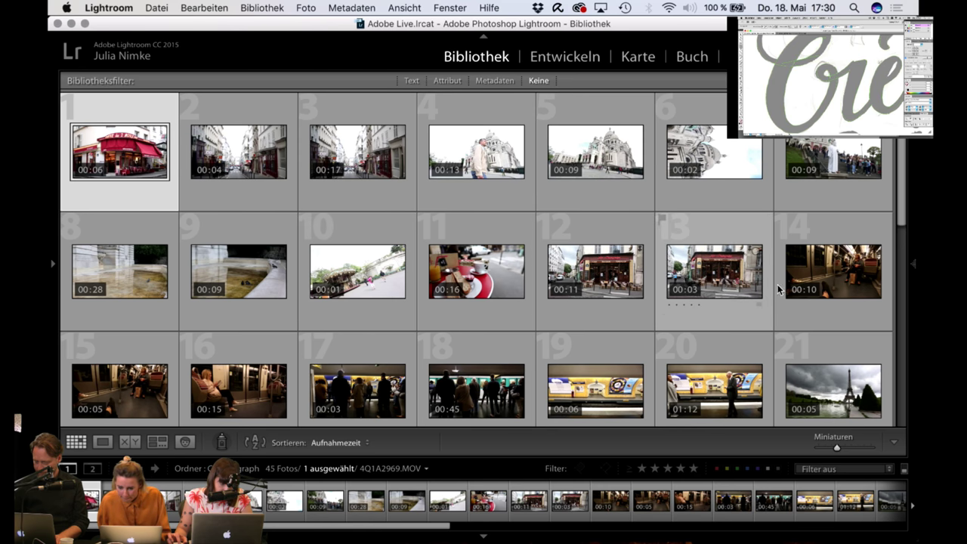
Step: Check the missing original file of portrait clip 39 in the Cinemagraph folder without locating it, and clear the clip selection
{"action": "scroll", "coordinate": [448, 401], "scroll_direction": "down", "scroll_amount": 2}
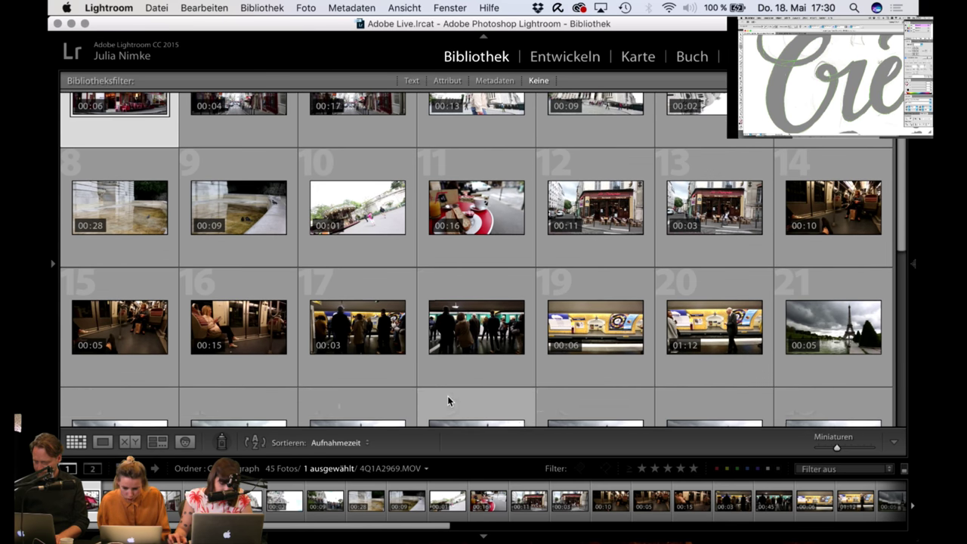
{"action": "scroll", "coordinate": [448, 400], "scroll_direction": "down", "scroll_amount": 3}
{"action": "scroll", "coordinate": [448, 398], "scroll_direction": "down", "scroll_amount": 2}
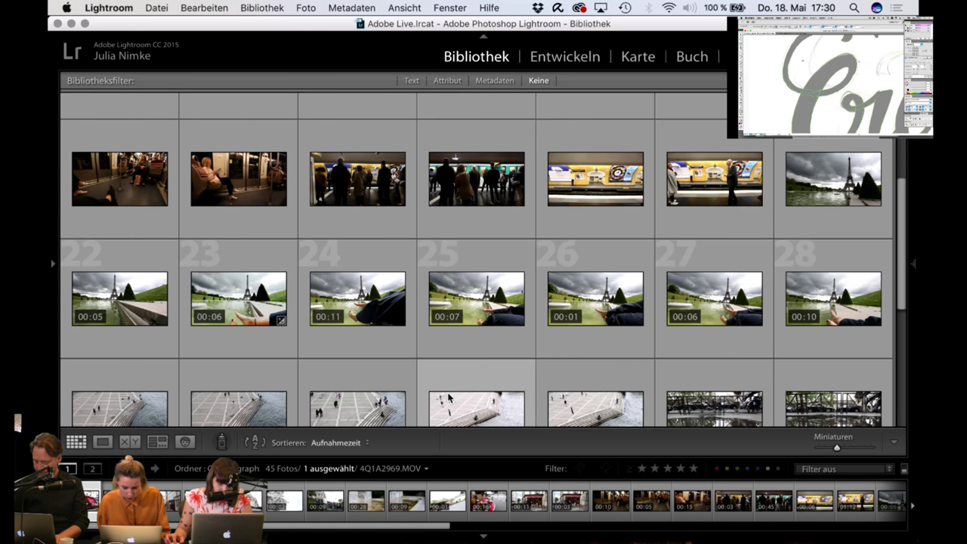
{"action": "scroll", "coordinate": [350, 316], "scroll_direction": "down", "scroll_amount": 5}
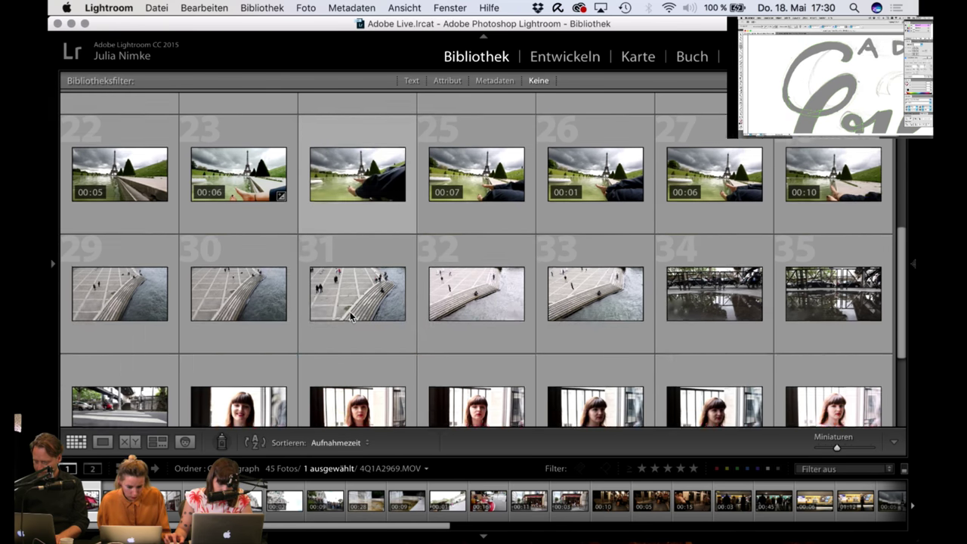
{"action": "scroll", "coordinate": [351, 316], "scroll_direction": "down", "scroll_amount": 2}
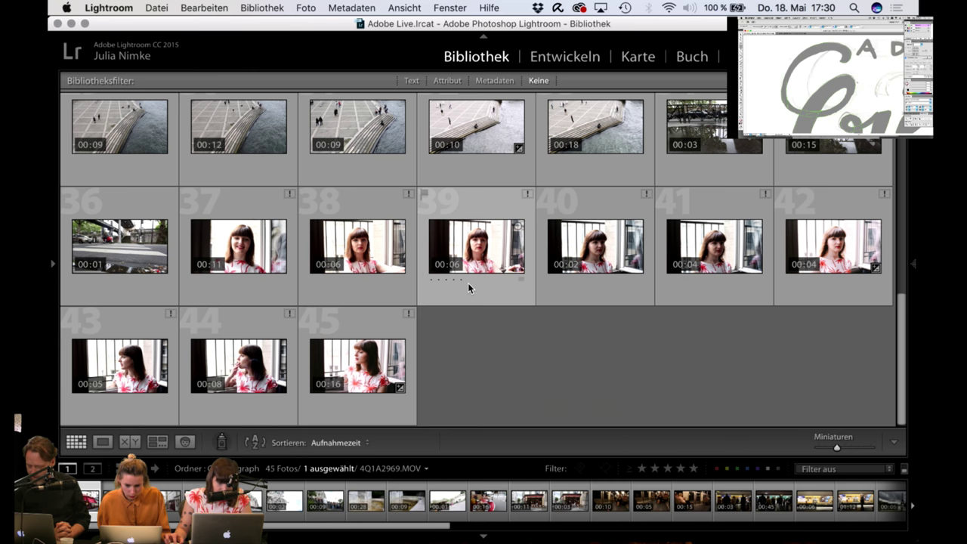
{"action": "left_click", "coordinate": [527, 196]}
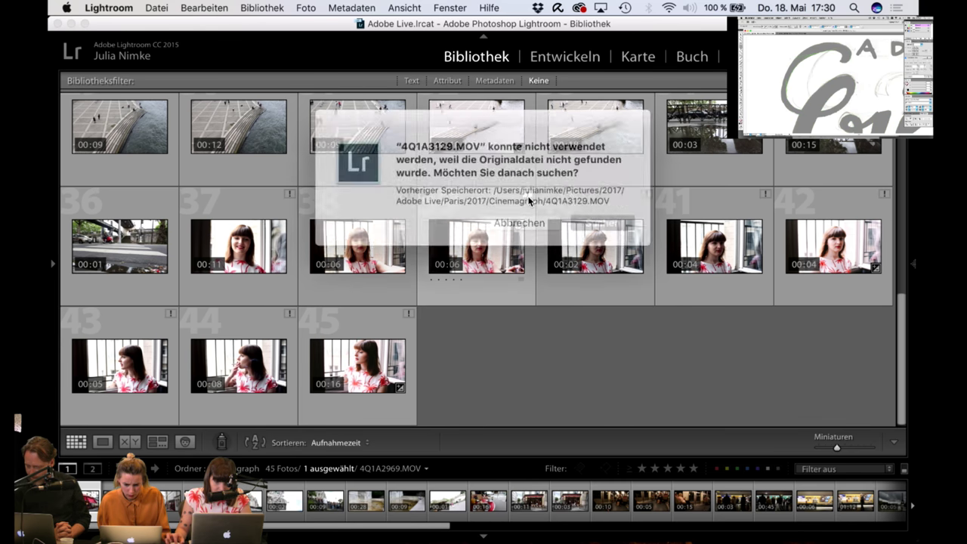
{"action": "left_click", "coordinate": [520, 216]}
{"action": "left_click", "coordinate": [539, 318]}
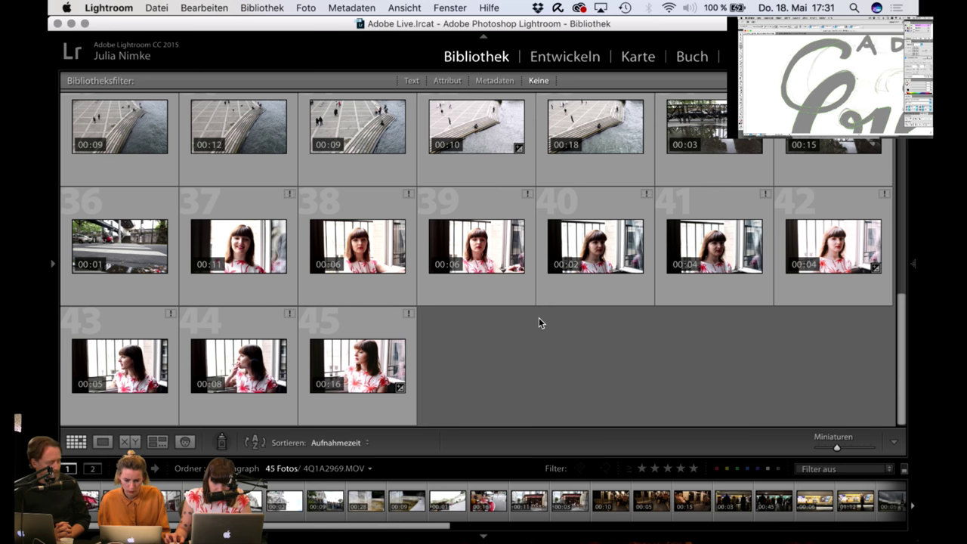
Step: Open the puddle reflection clip 4Q1A3117.MOV in Loupe view and play it
{"action": "scroll", "coordinate": [539, 318], "scroll_direction": "up", "scroll_amount": 2}
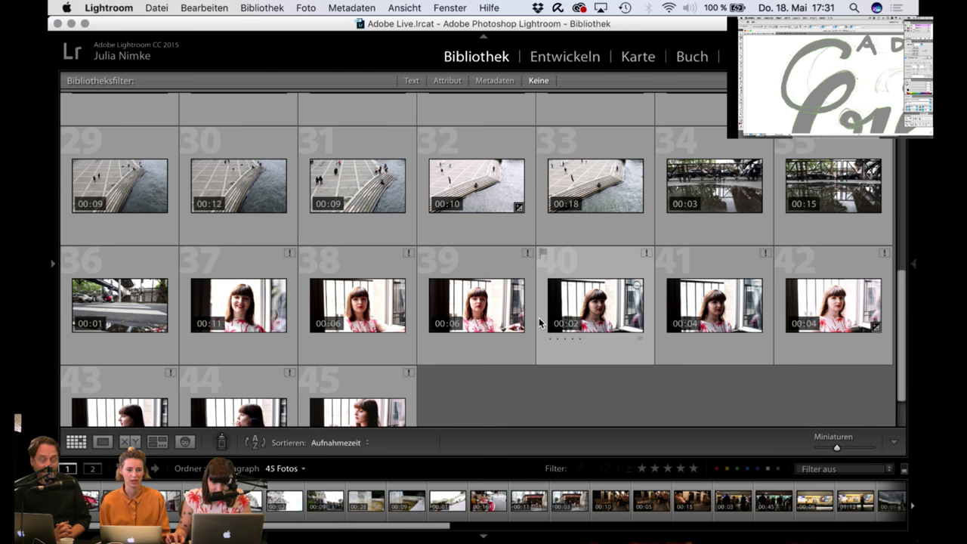
{"action": "double_click", "coordinate": [845, 199]}
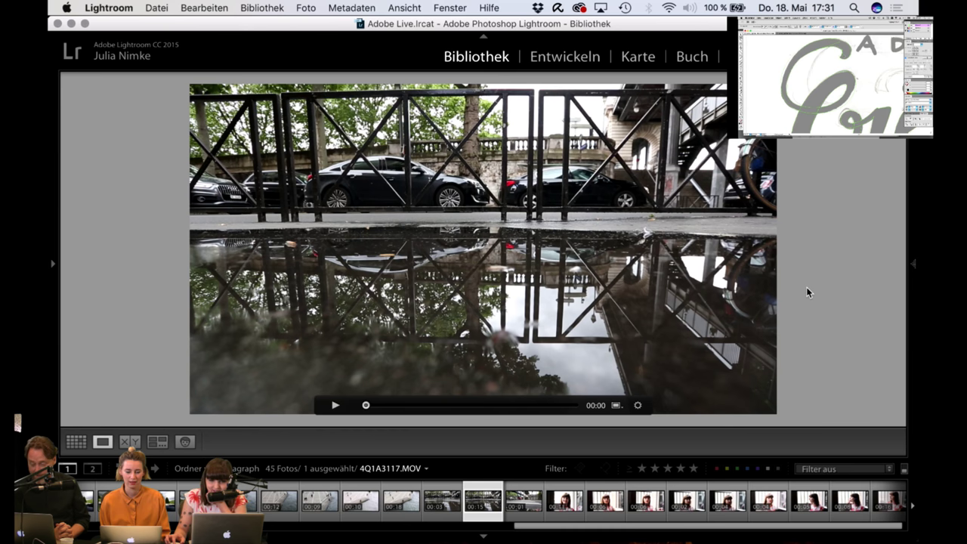
{"action": "left_click", "coordinate": [337, 406]}
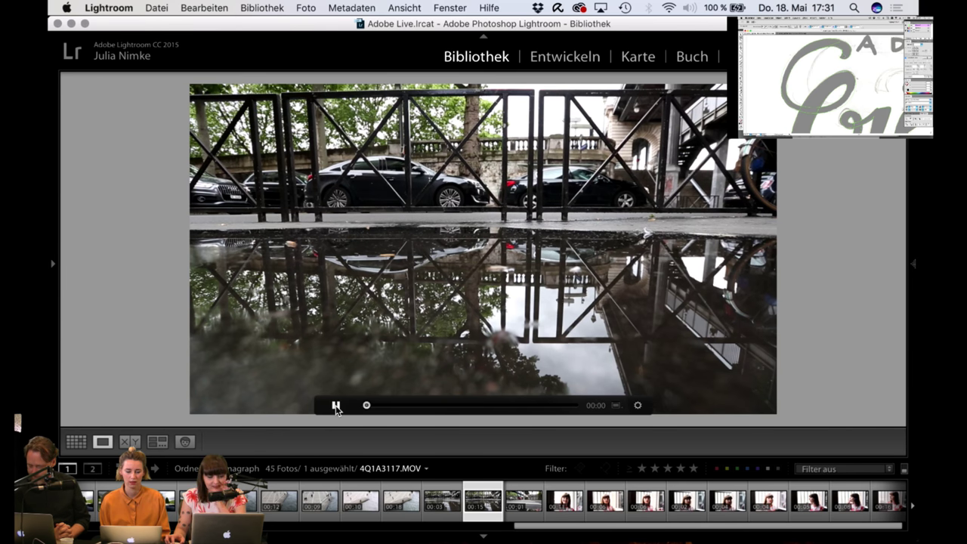
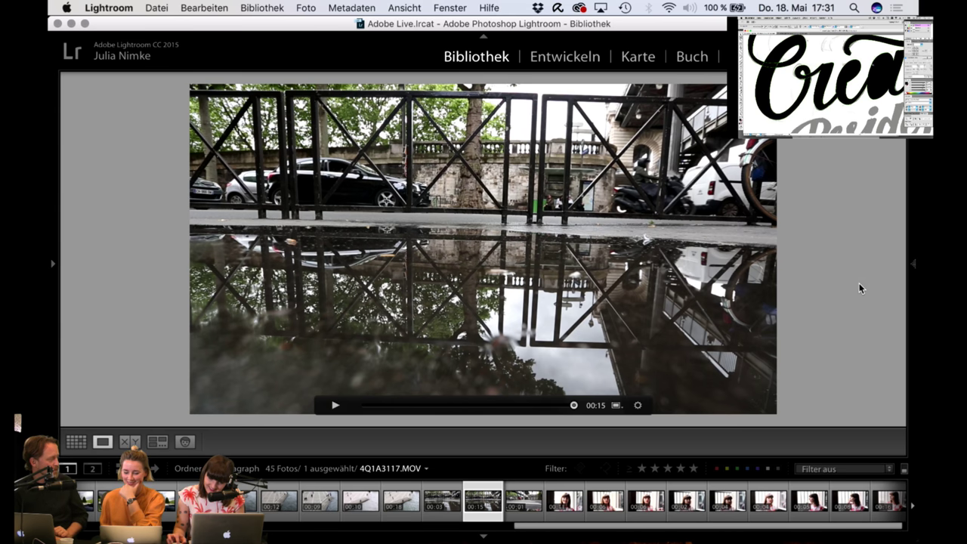
Step: Open the choice of saved develop presets for the puddle reflection clip
{"action": "mouse_move", "coordinate": [914, 271]}
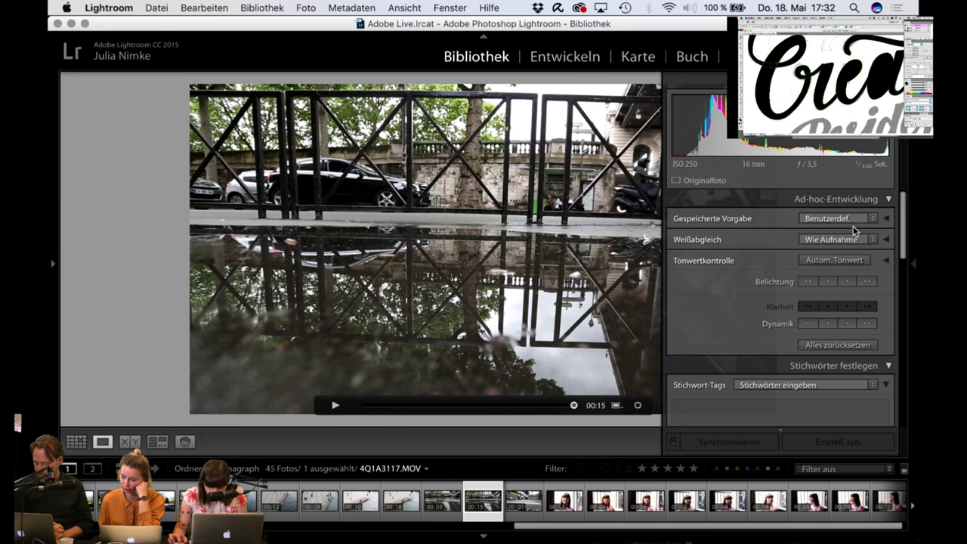
{"action": "left_click", "coordinate": [837, 218]}
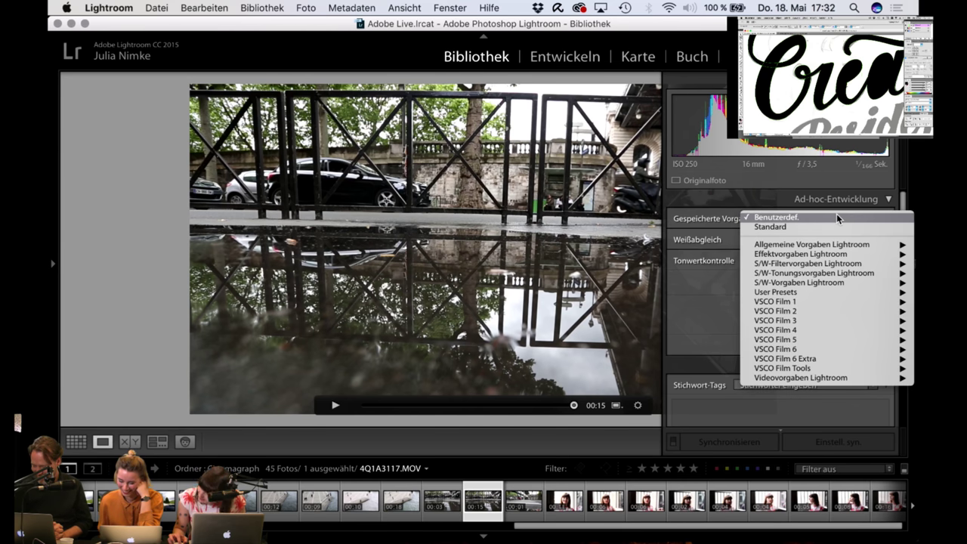
Step: Apply the user preset Standart_lights_low to the clip 4Q1A3117.MOV and view the result at full width
{"action": "mouse_move", "coordinate": [792, 294]}
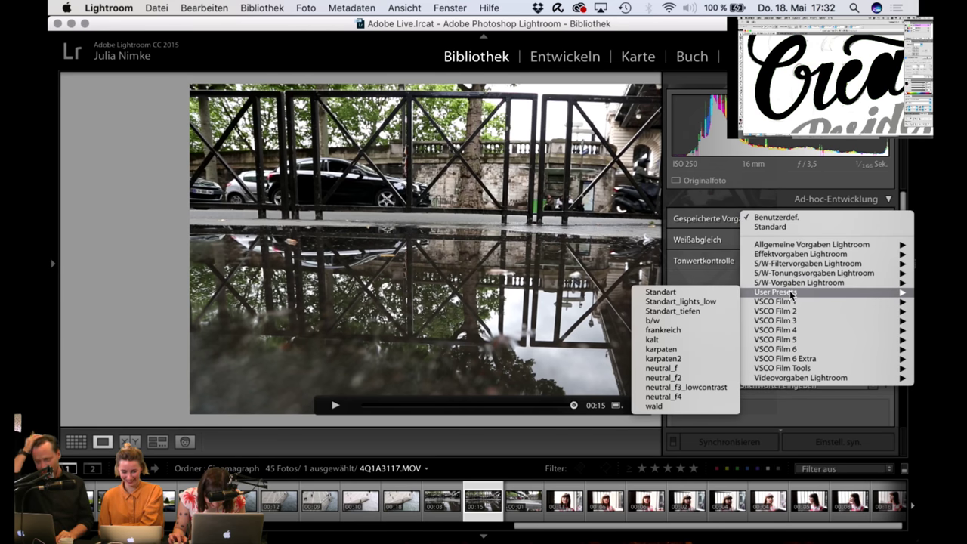
{"action": "left_click", "coordinate": [700, 303]}
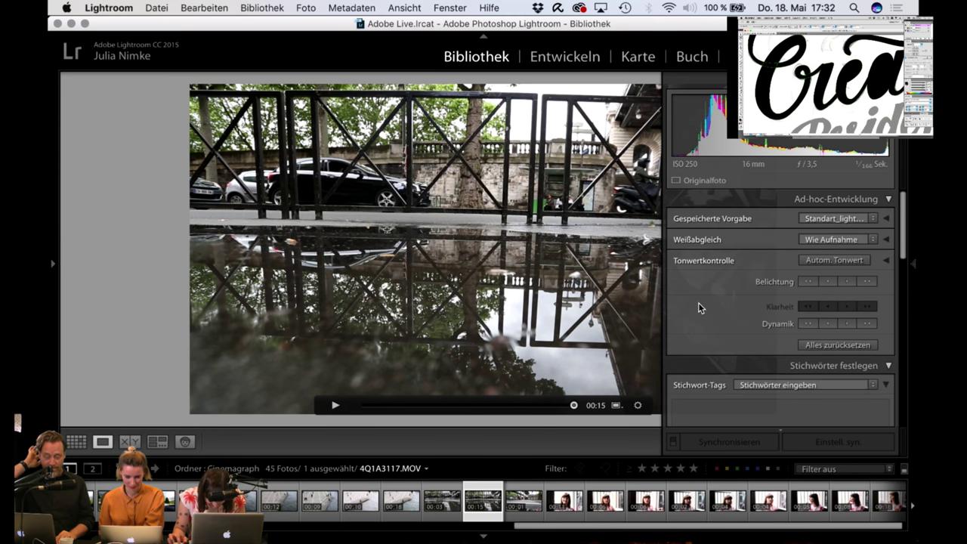
{"action": "key", "text": "Tab"}
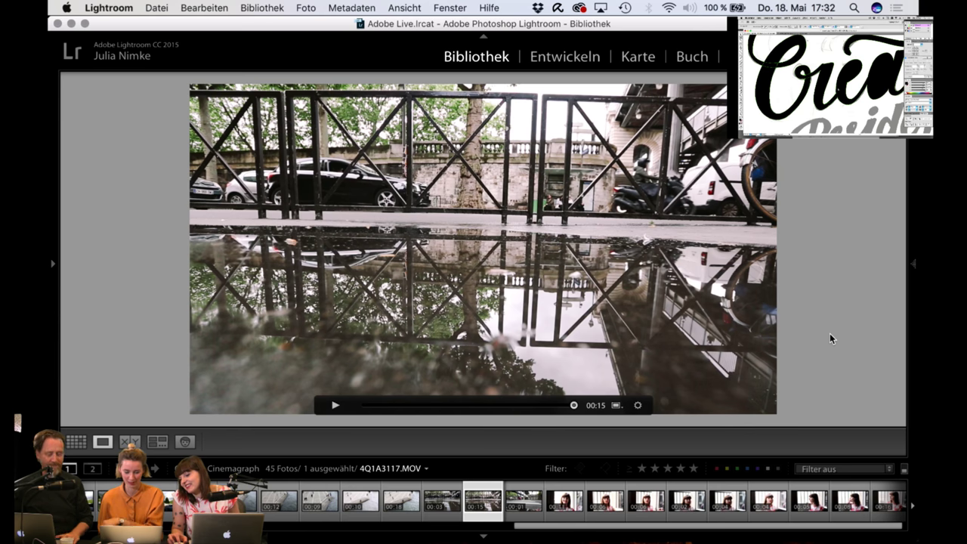
{"action": "mouse_move", "coordinate": [916, 268]}
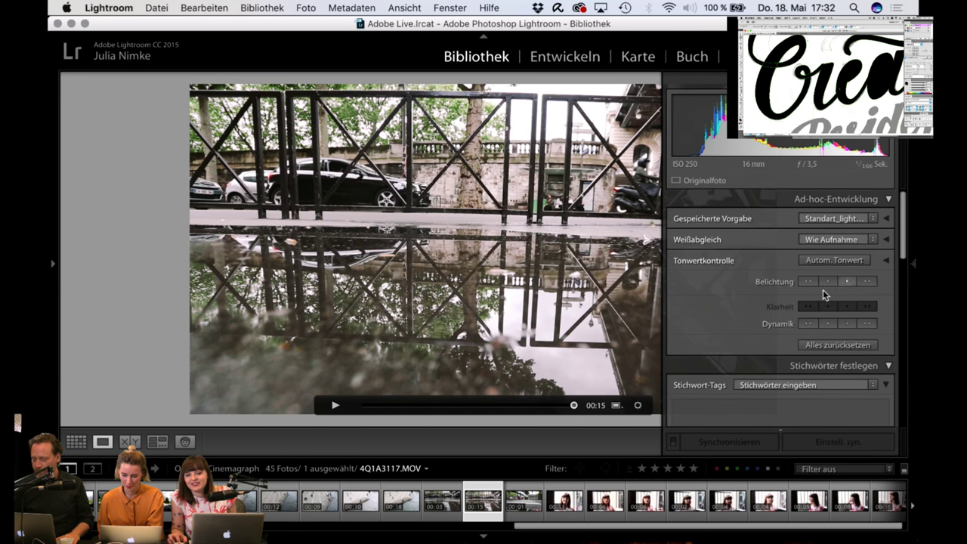
Step: Apply the user preset Standart_tiefen to the clip and view the result at full width
{"action": "left_click", "coordinate": [830, 240]}
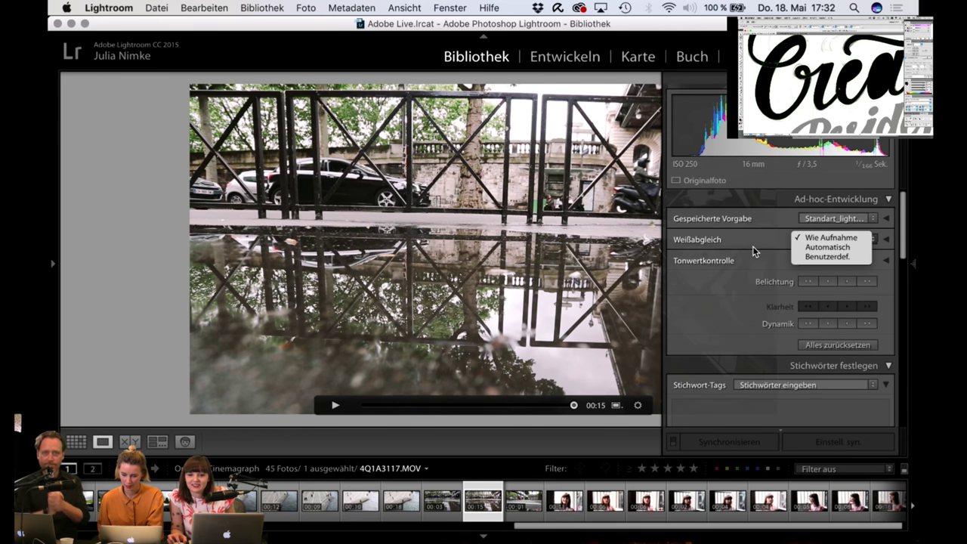
{"action": "left_click", "coordinate": [781, 250]}
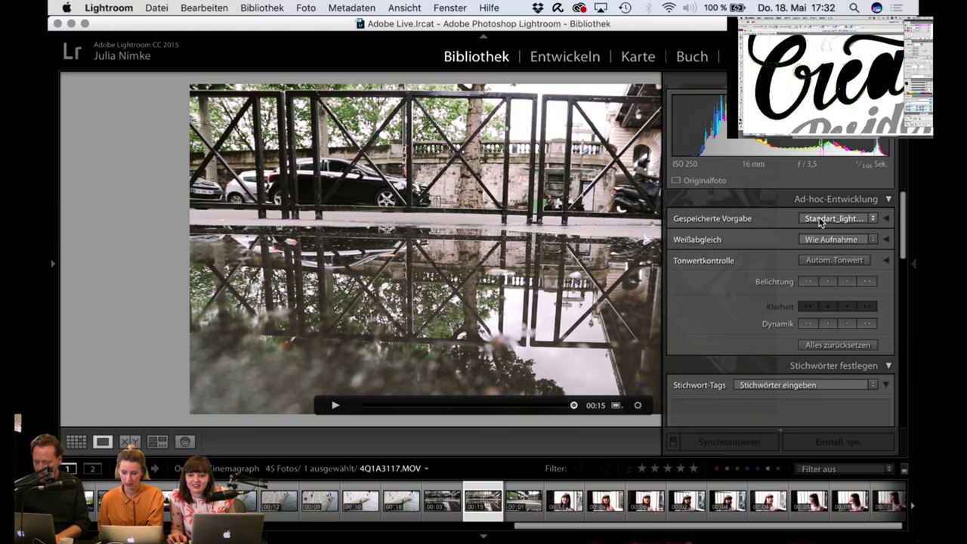
{"action": "left_click", "coordinate": [822, 220]}
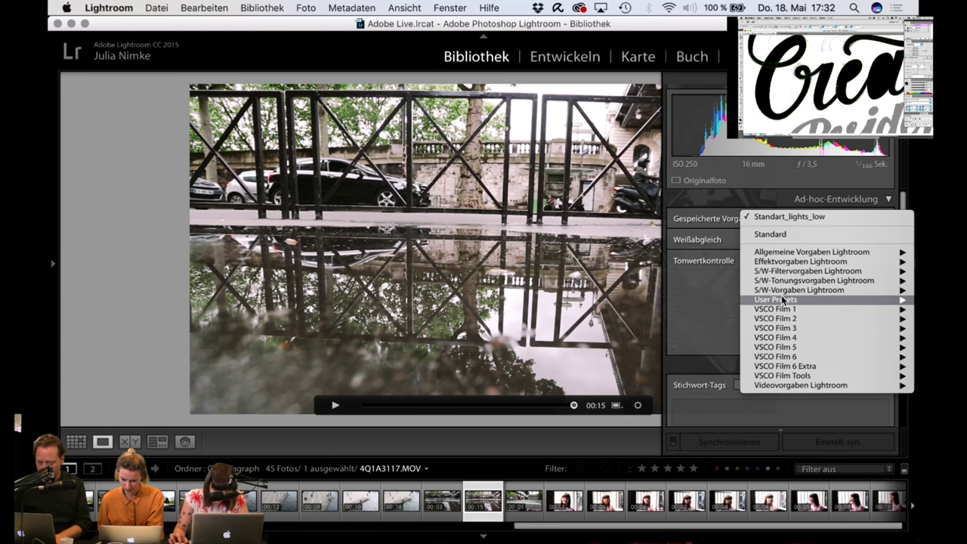
{"action": "mouse_move", "coordinate": [782, 300]}
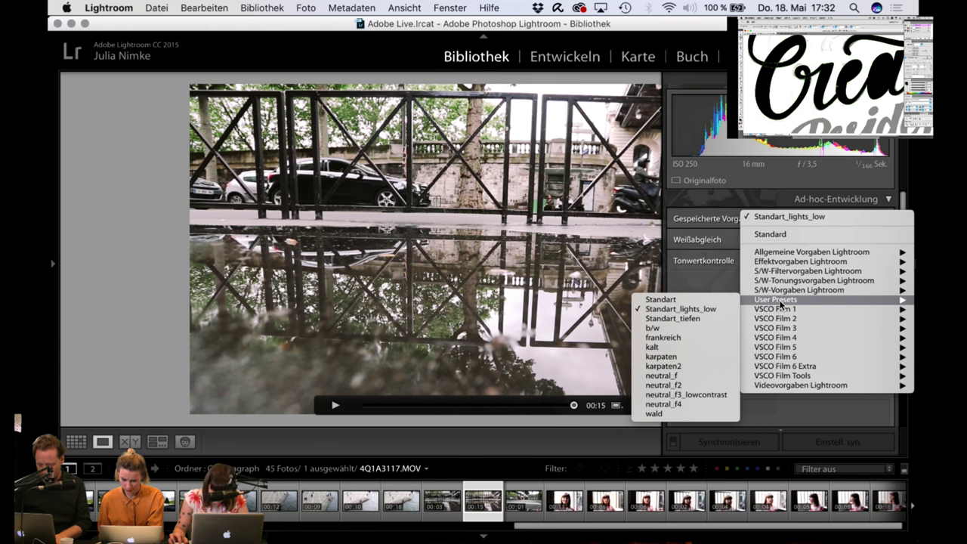
{"action": "left_click", "coordinate": [696, 325]}
{"action": "key", "text": "Tab"}
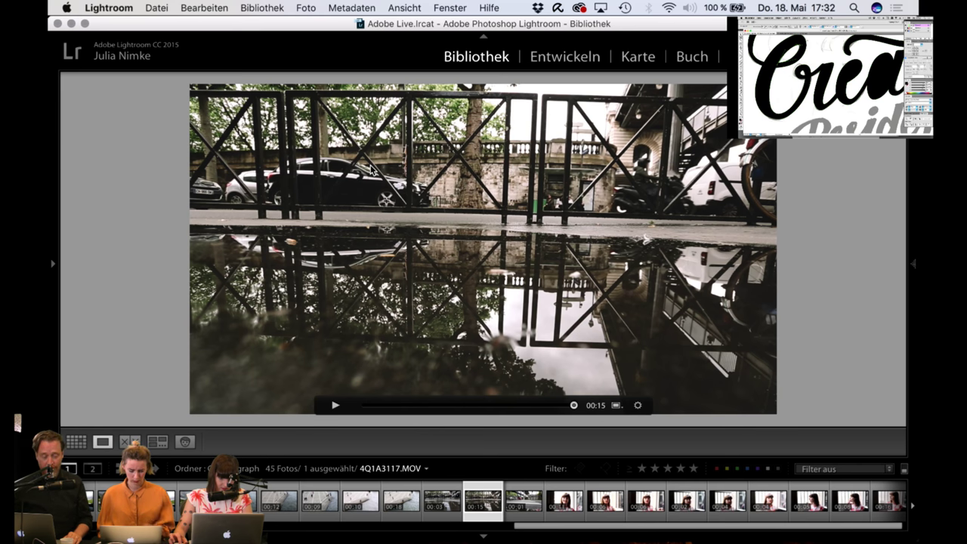
Step: Export the clip to the desktop folder as an H.264 video at Max quality, without any post-export action
{"action": "key", "text": "super+shift+e"}
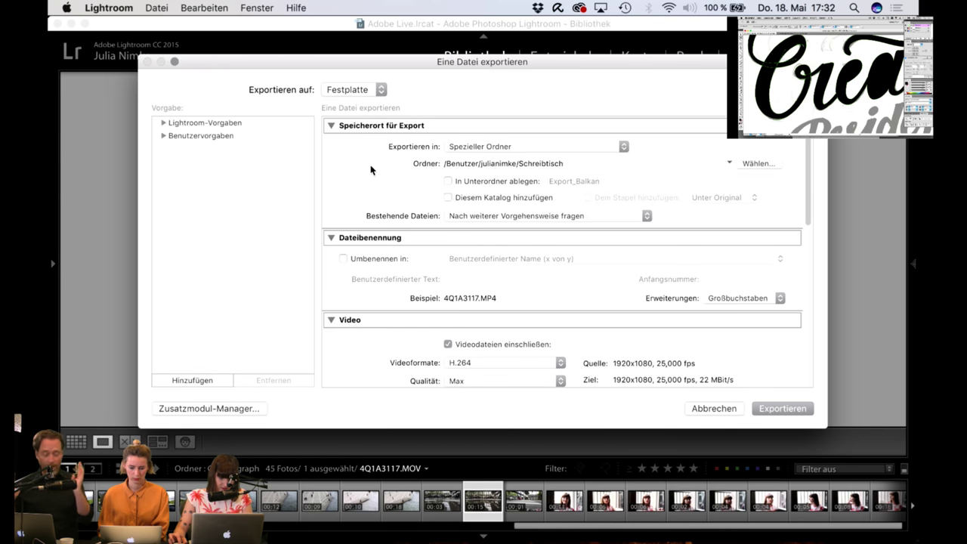
{"action": "scroll", "coordinate": [670, 320], "scroll_direction": "down", "scroll_amount": 5}
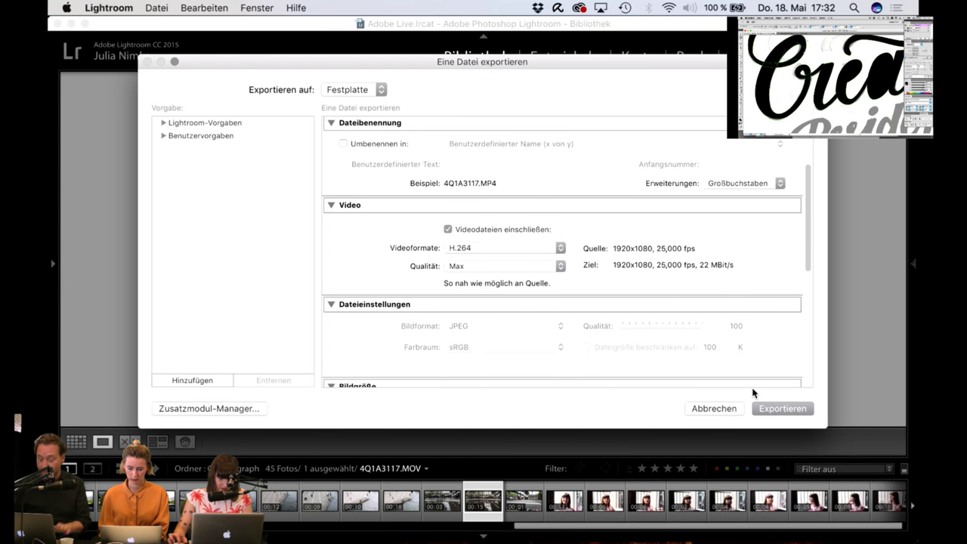
{"action": "scroll", "coordinate": [762, 352], "scroll_direction": "down", "scroll_amount": 12}
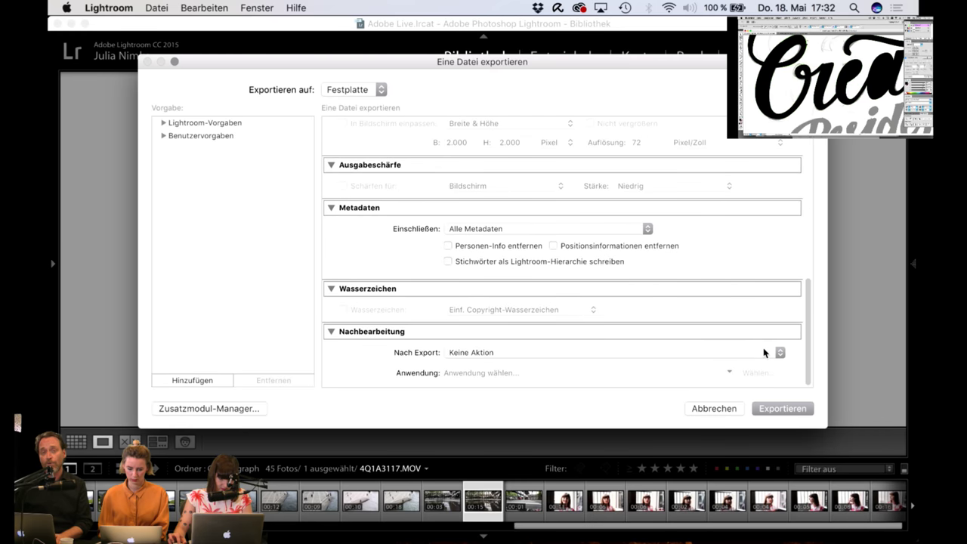
{"action": "left_click", "coordinate": [780, 409]}
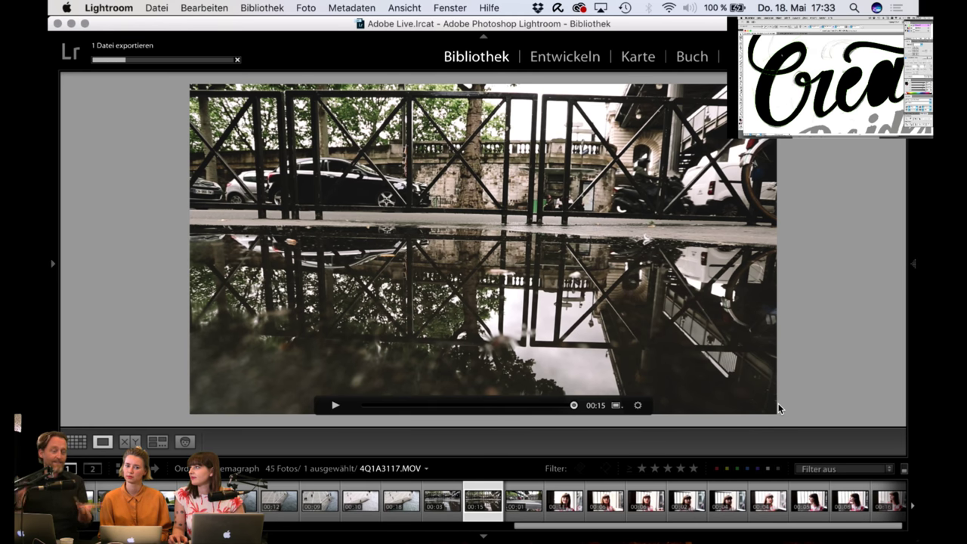
Step: Switch to Photoshop and enlarge the document area by reducing the height of the timeline
{"action": "mouse_move", "coordinate": [559, 541]}
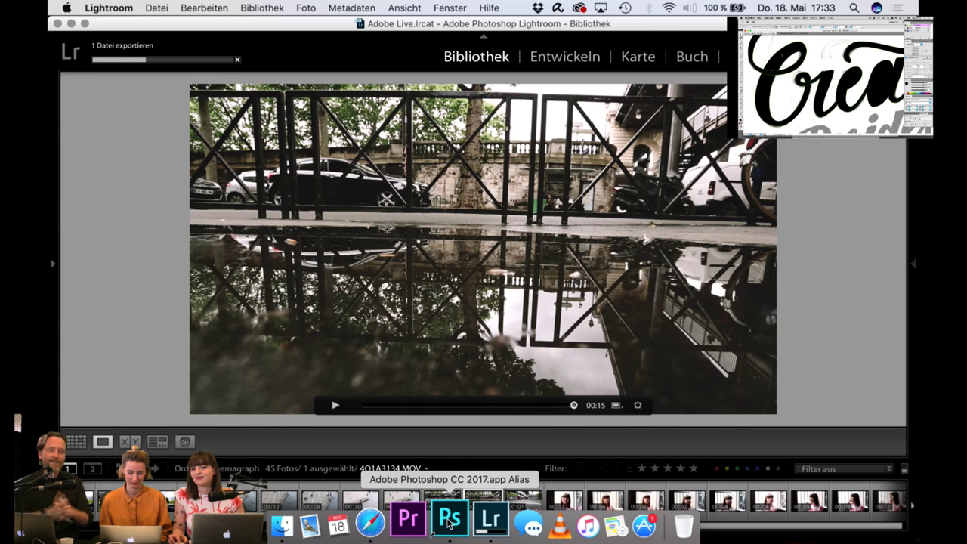
{"action": "left_click", "coordinate": [448, 522]}
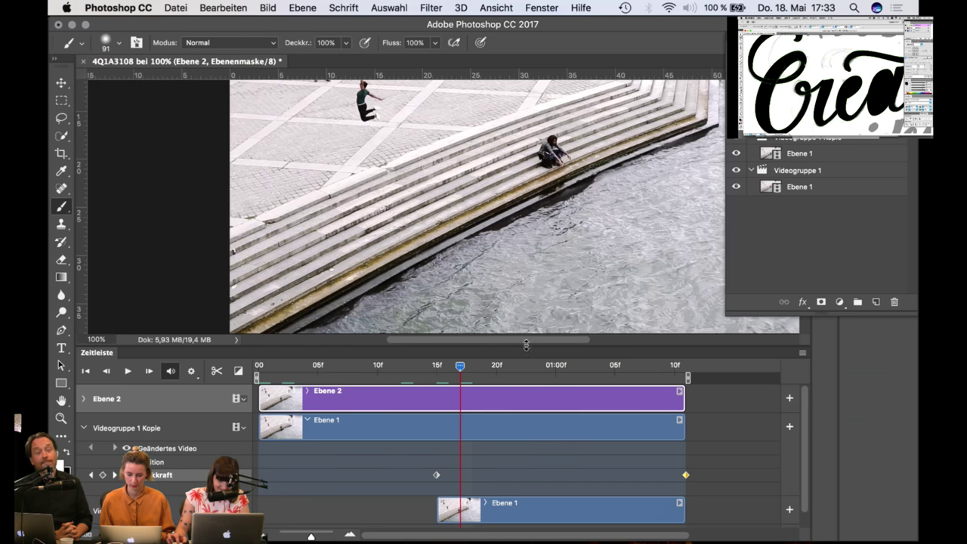
{"action": "left_click_drag", "start_coordinate": [527, 345], "coordinate": [527, 356]}
{"action": "left_click_drag", "start_coordinate": [527, 424], "coordinate": [527, 428]}
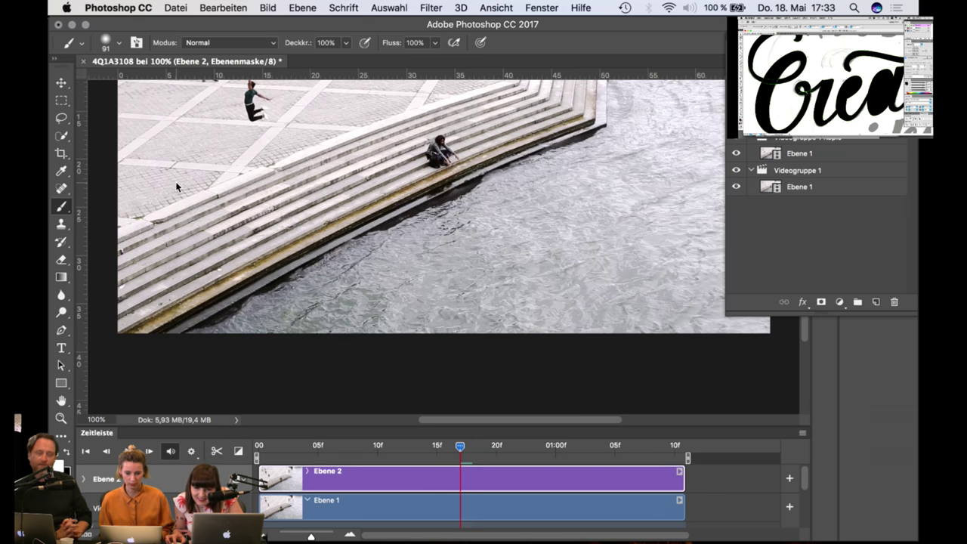
Step: Save the open document to the desktop as 4Q1A3108.psd with maximized compatibility and close it
{"action": "key", "text": "super+s"}
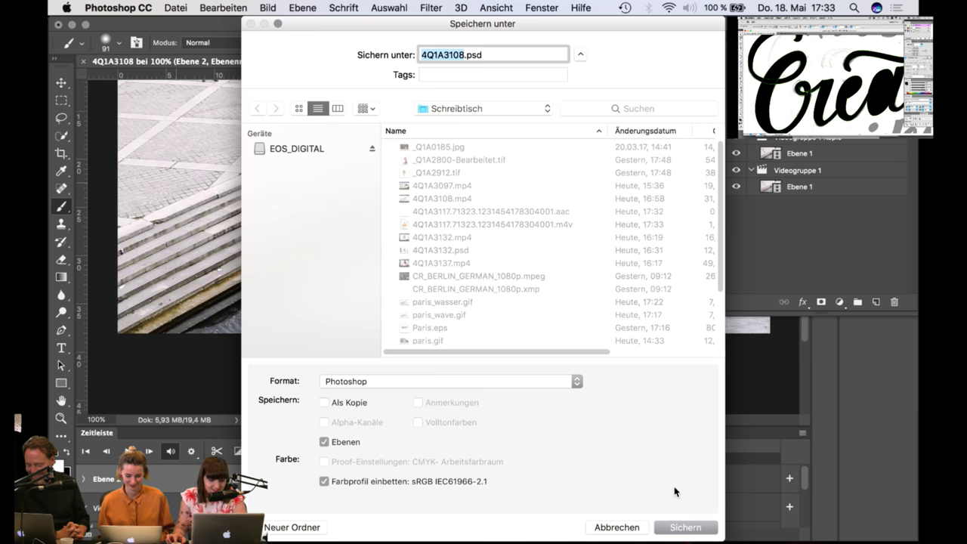
{"action": "left_click", "coordinate": [687, 529]}
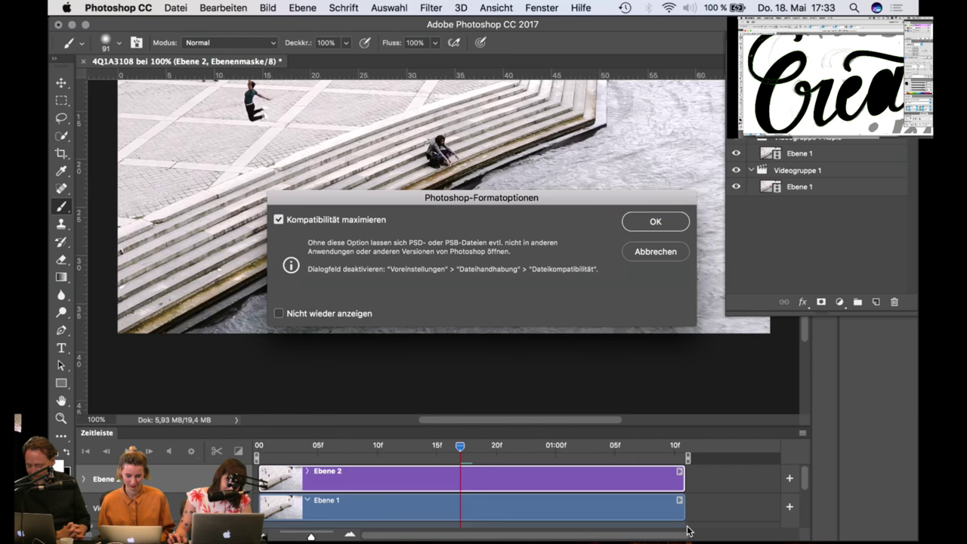
{"action": "left_click", "coordinate": [655, 223]}
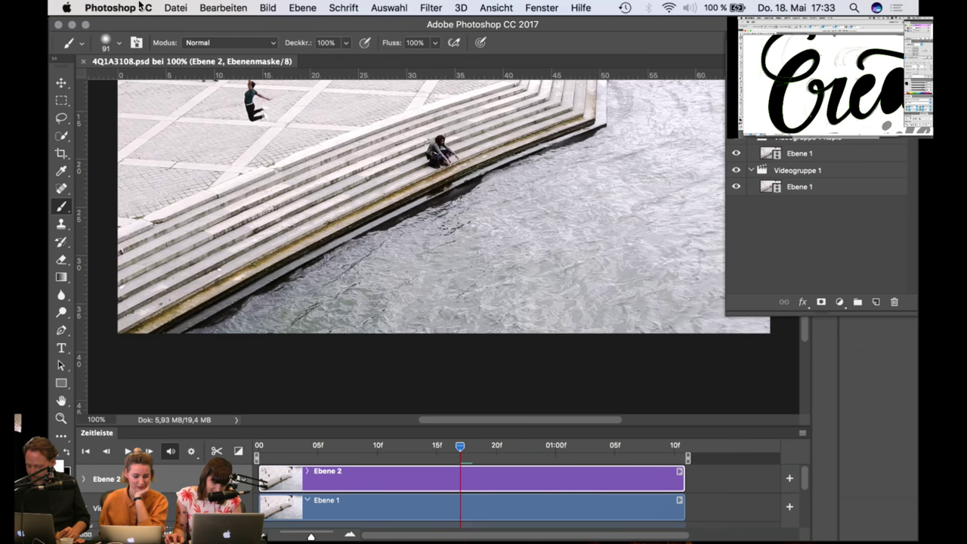
{"action": "left_click", "coordinate": [84, 61]}
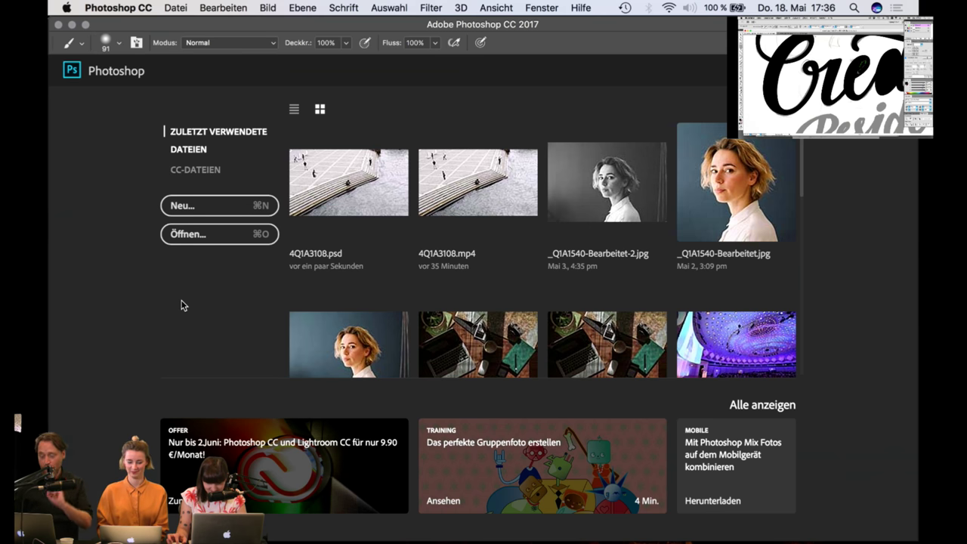
Step: Preview the exported 4Q1A3117.mp4 on the desktop and open it in Photoshop
{"action": "left_click", "coordinate": [406, 320]}
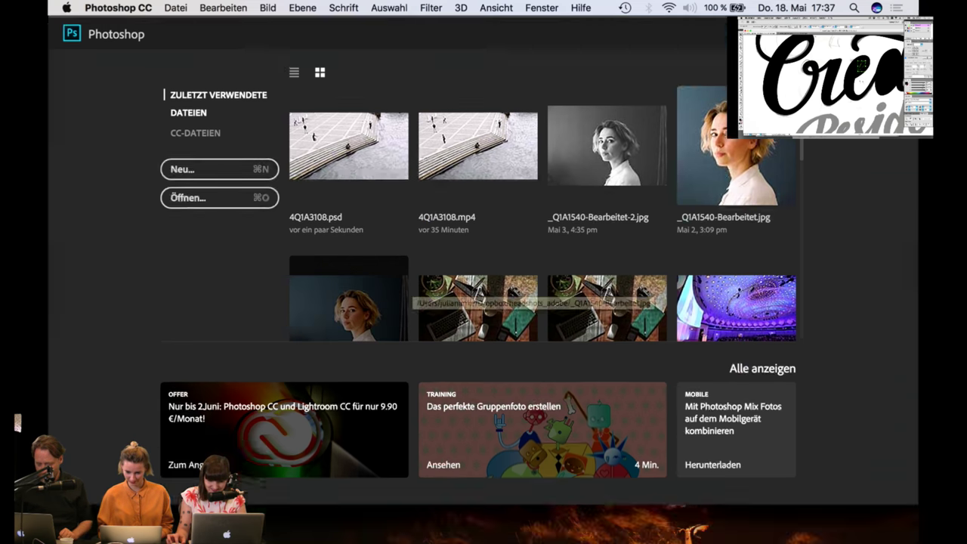
{"action": "key", "text": "super+h"}
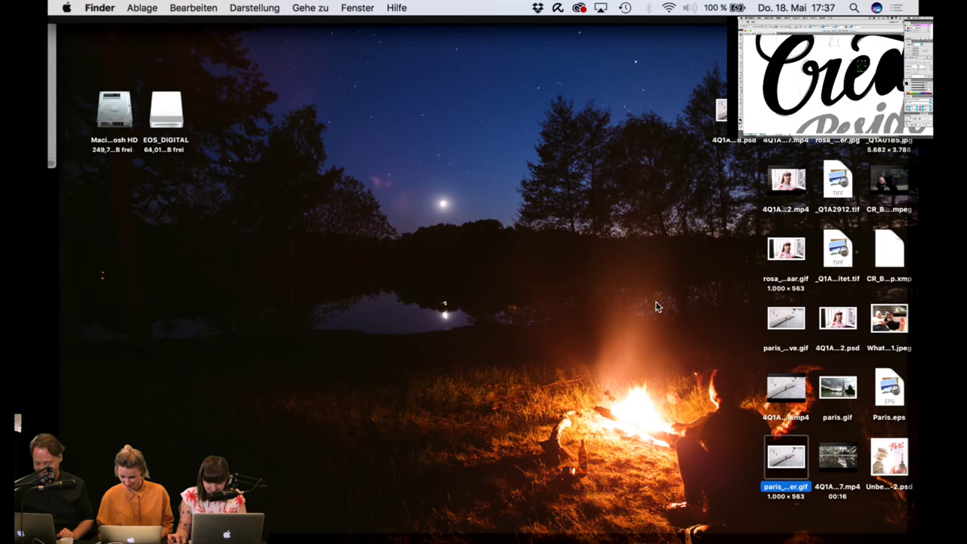
{"action": "left_click", "coordinate": [712, 410]}
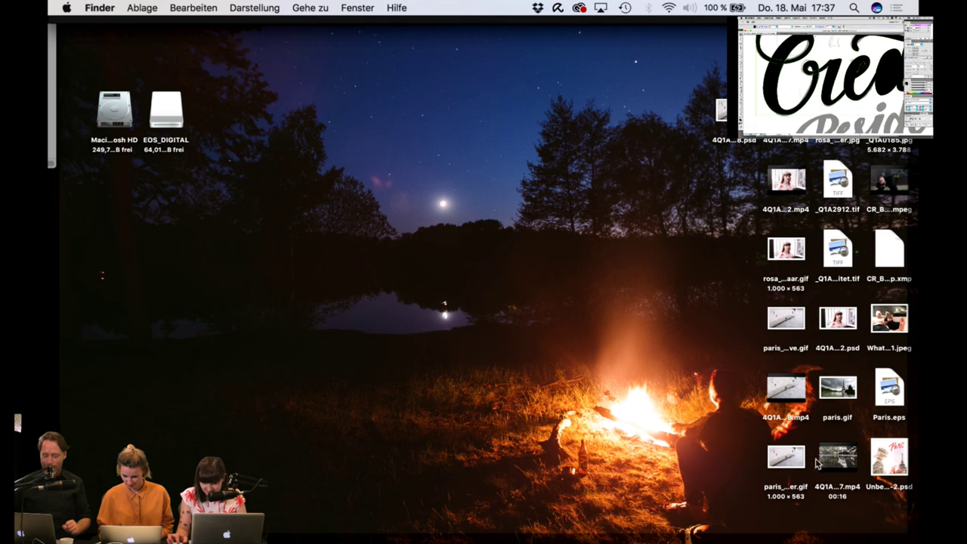
{"action": "left_click", "coordinate": [845, 464]}
{"action": "key", "text": "space"}
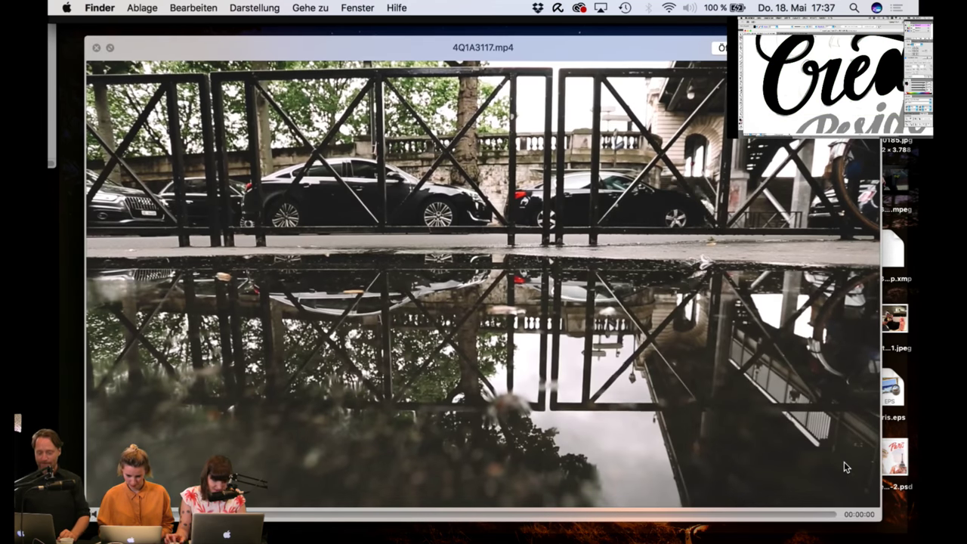
{"action": "key", "text": "space"}
{"action": "left_click_drag", "start_coordinate": [844, 461], "coordinate": [213, 318]}
{"action": "key", "text": "F11"}
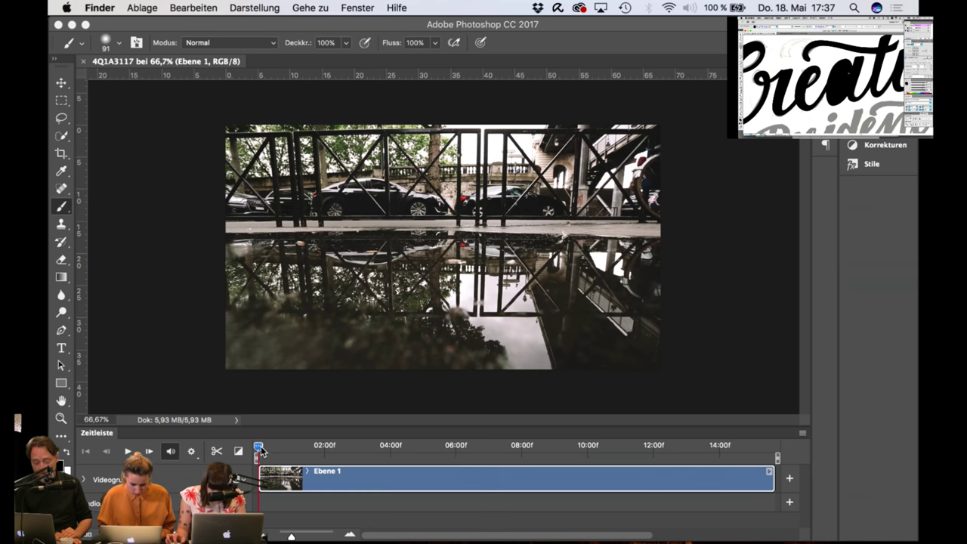
Step: Scrub through the video to a little past 10:00f and trim the clip's start to that frame
{"action": "left_click_drag", "start_coordinate": [260, 451], "coordinate": [601, 489]}
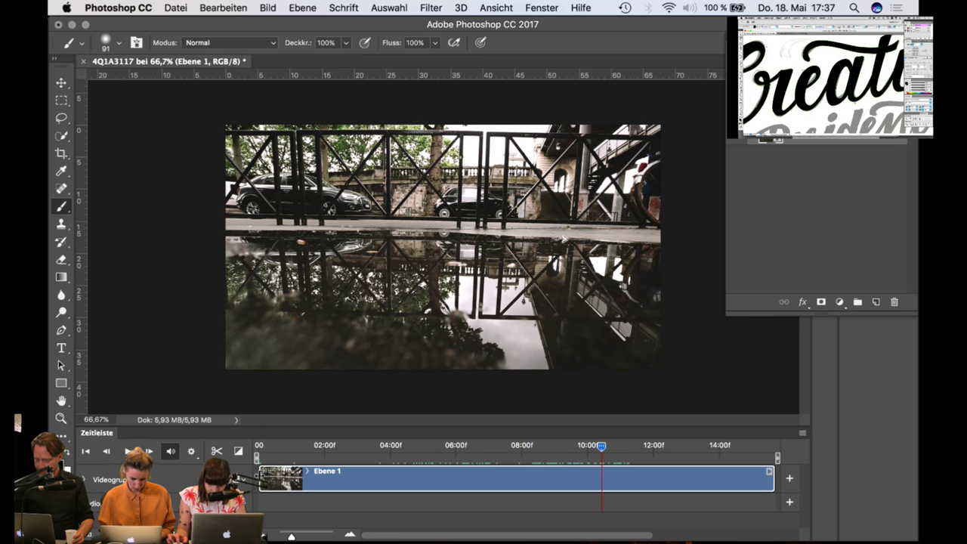
{"action": "left_click_drag", "start_coordinate": [260, 477], "coordinate": [297, 478]}
{"action": "left_click_drag", "start_coordinate": [482, 484], "coordinate": [595, 473]}
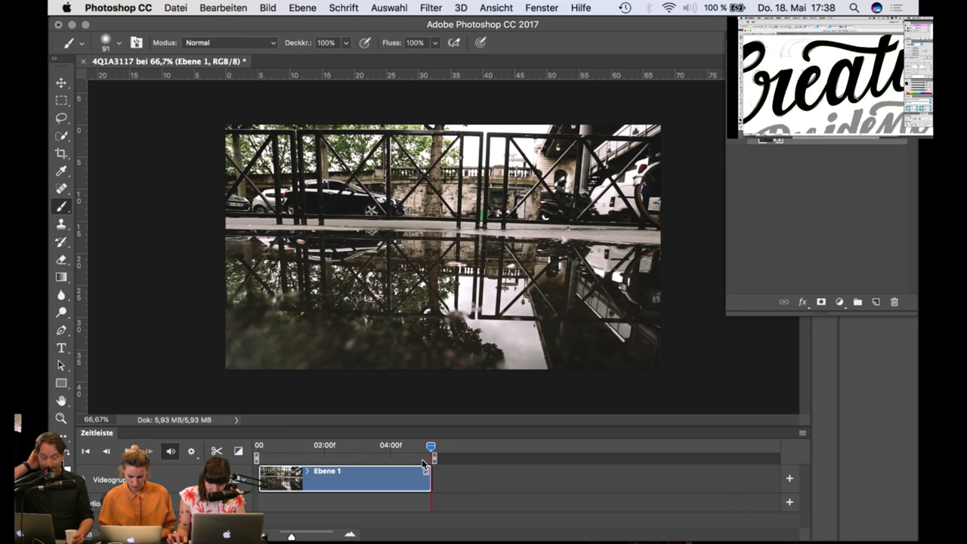
Step: Play the trimmed clip from its start and shorten its end to just under 4 seconds
{"action": "left_click_drag", "start_coordinate": [400, 452], "coordinate": [245, 468]}
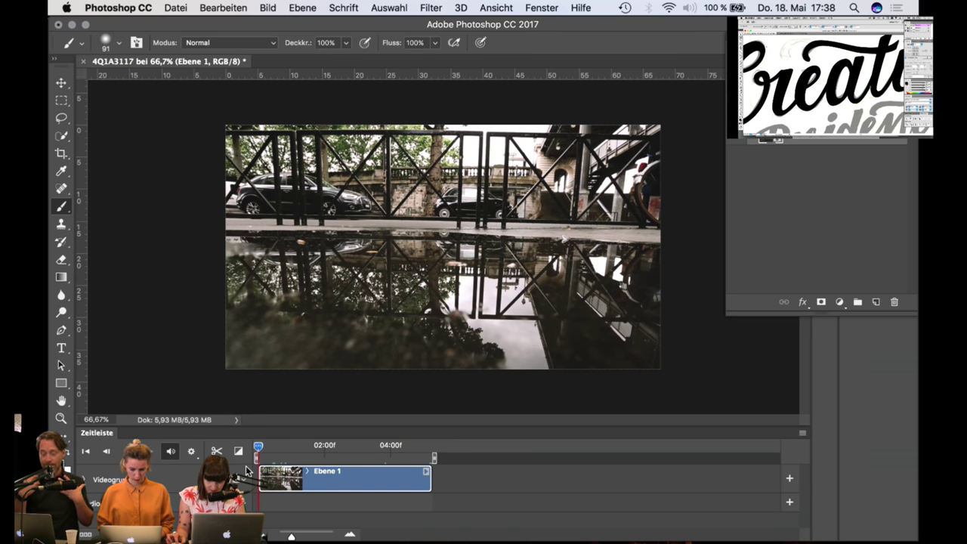
{"action": "key", "text": "space"}
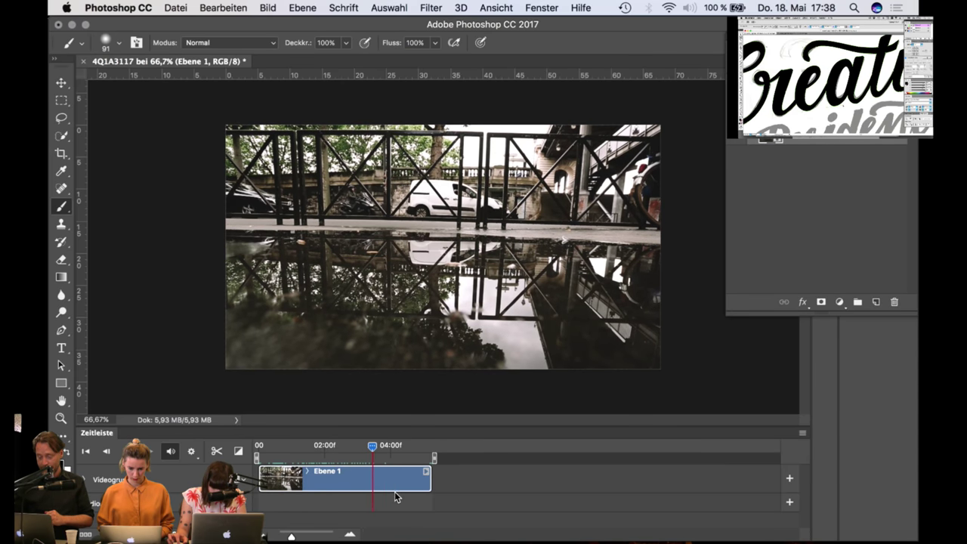
{"action": "left_click_drag", "start_coordinate": [396, 493], "coordinate": [252, 499]}
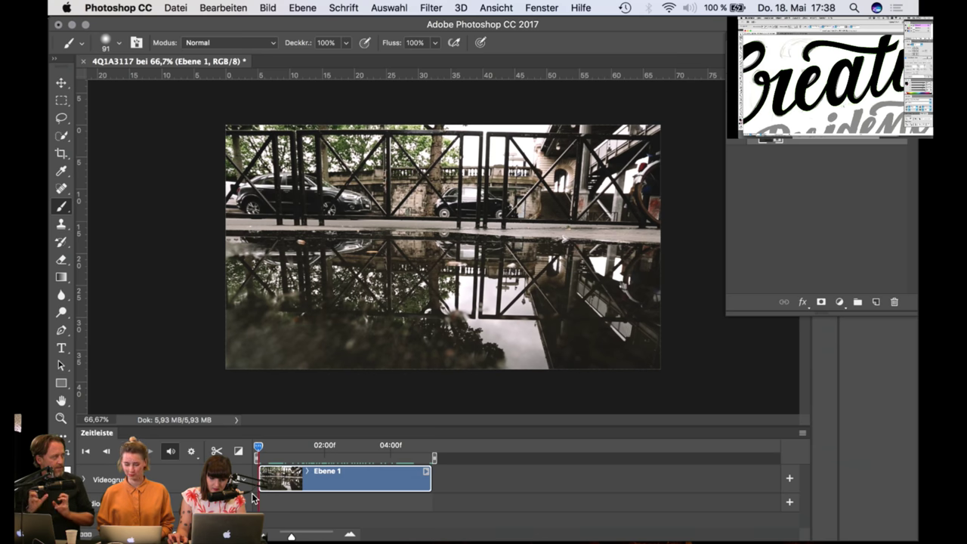
{"action": "mouse_move", "coordinate": [258, 497]}
{"action": "left_mouse_down"}
{"action": "mouse_move", "coordinate": [441, 495]}
{"action": "mouse_move", "coordinate": [258, 495]}
{"action": "left_mouse_up"}
{"action": "left_click_drag", "start_coordinate": [429, 482], "coordinate": [383, 485]}
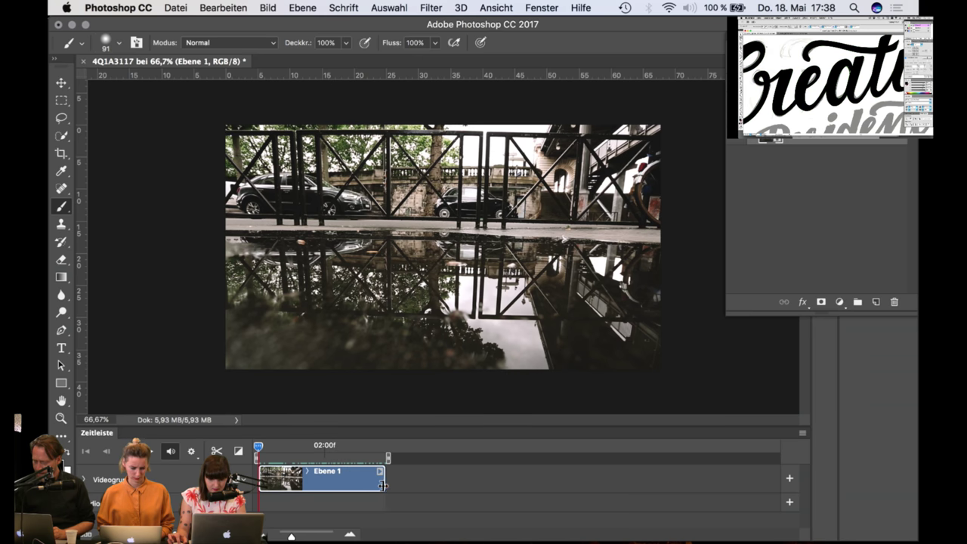
Step: Check the timeline playback options and play the shortened clip Ebene 1 from the beginning
{"action": "left_click", "coordinate": [191, 452]}
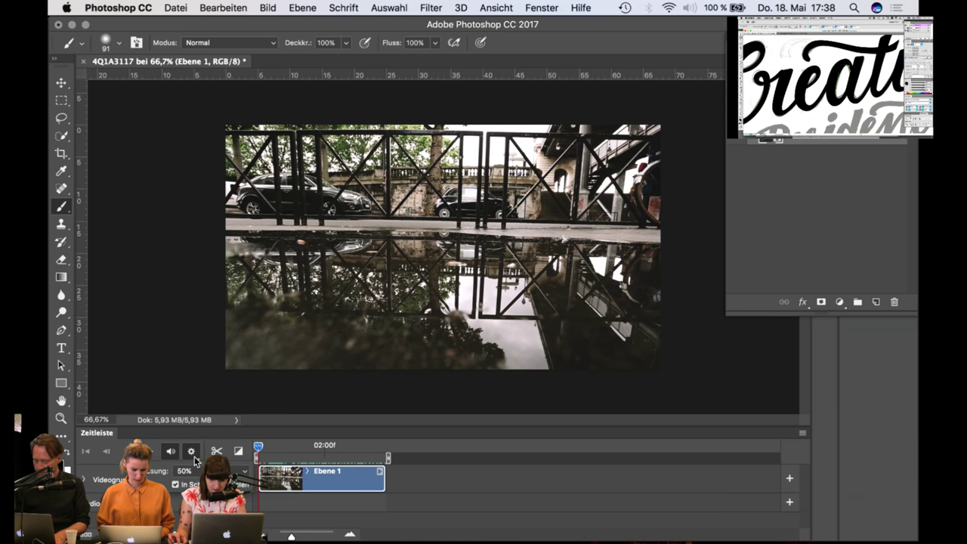
{"action": "left_click", "coordinate": [338, 502]}
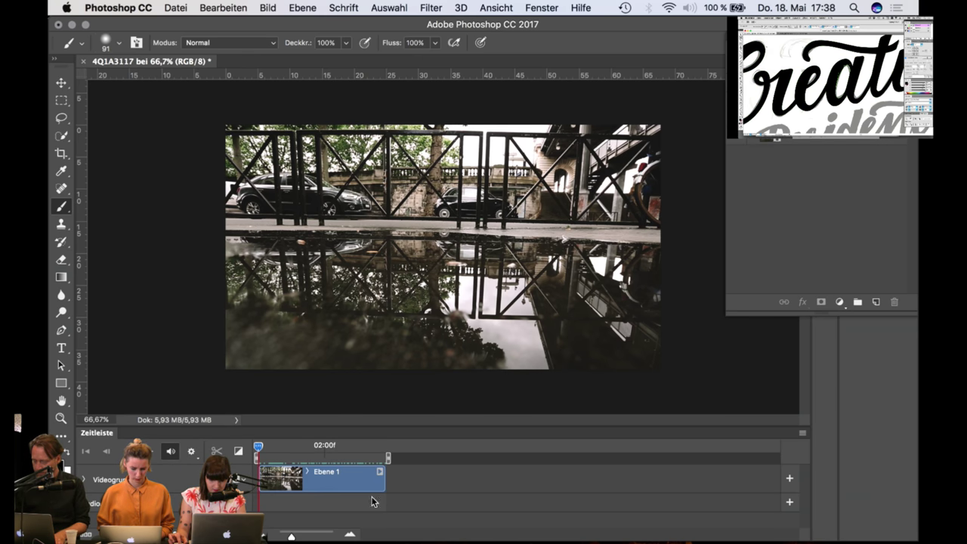
{"action": "left_click", "coordinate": [293, 475]}
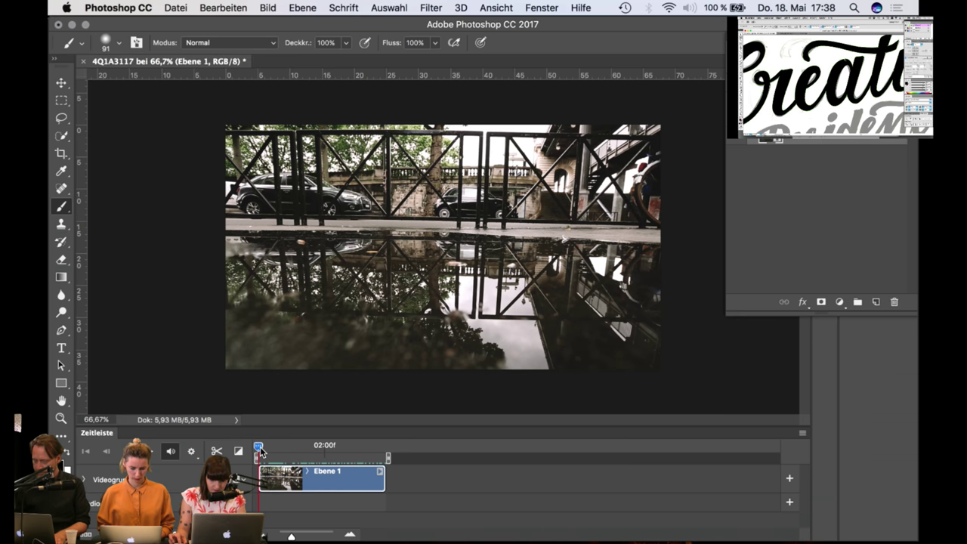
{"action": "key", "text": "space"}
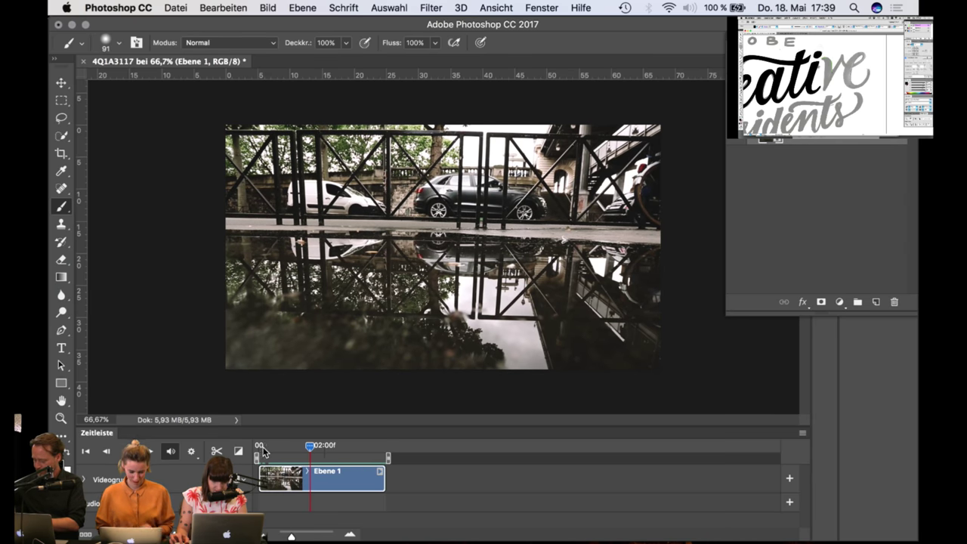
{"action": "left_click", "coordinate": [255, 449]}
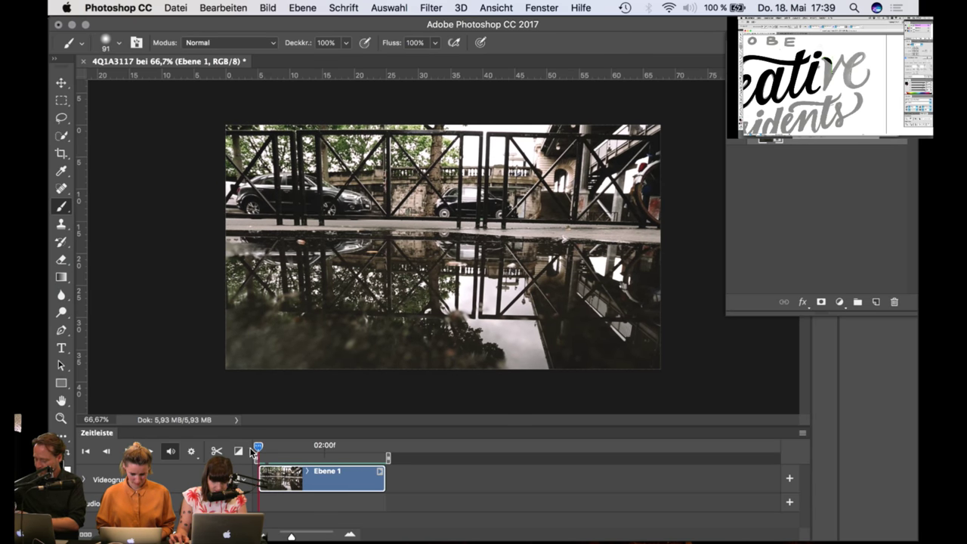
{"action": "left_click", "coordinate": [61, 82]}
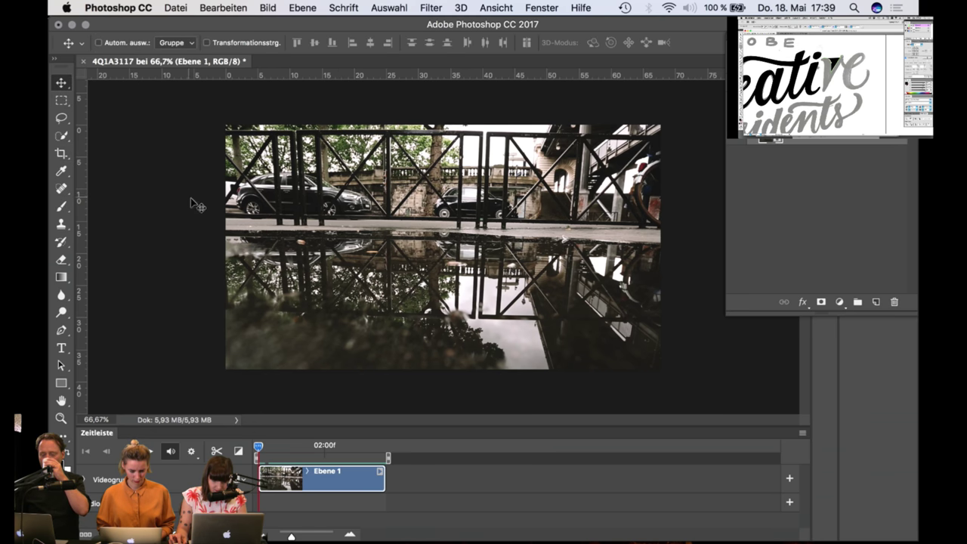
{"action": "left_click", "coordinate": [61, 153]}
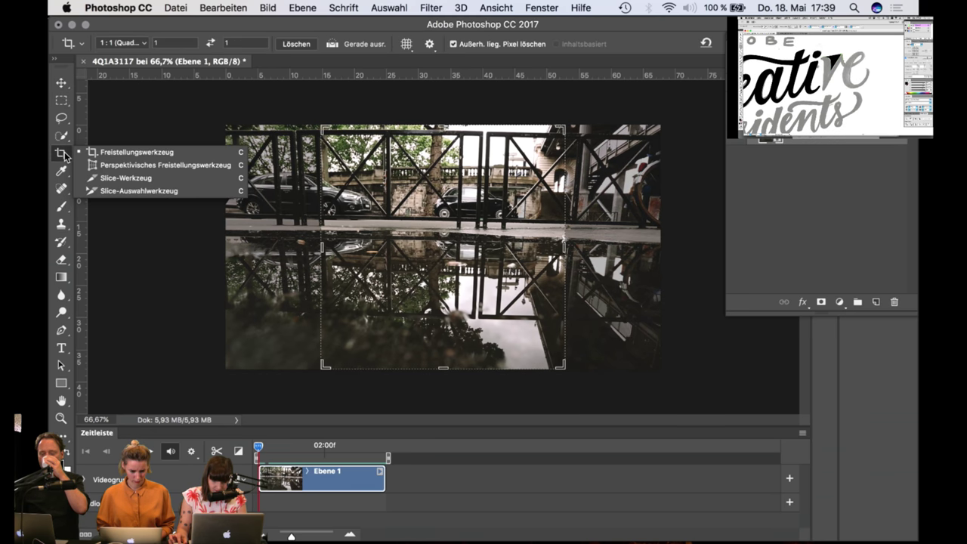
{"action": "left_click", "coordinate": [139, 45]}
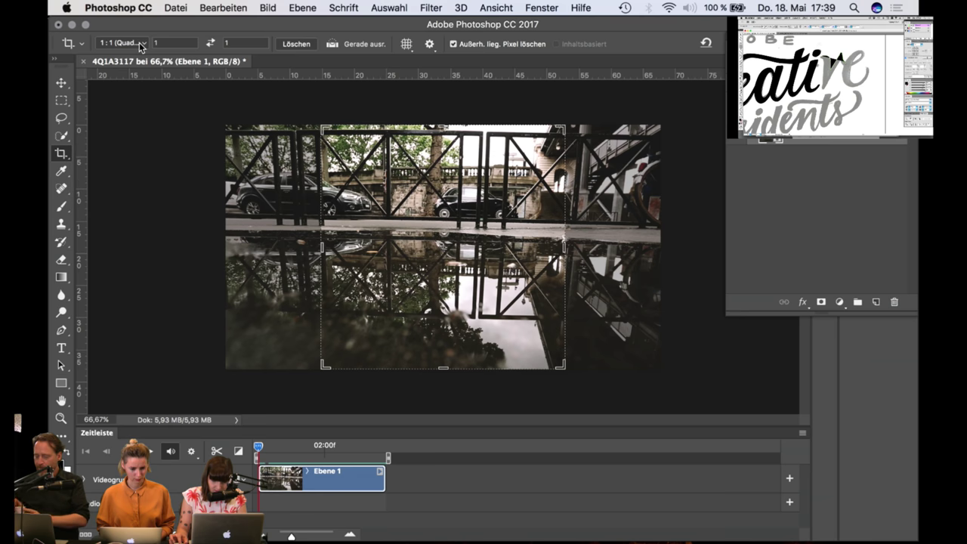
{"action": "left_click", "coordinate": [141, 44]}
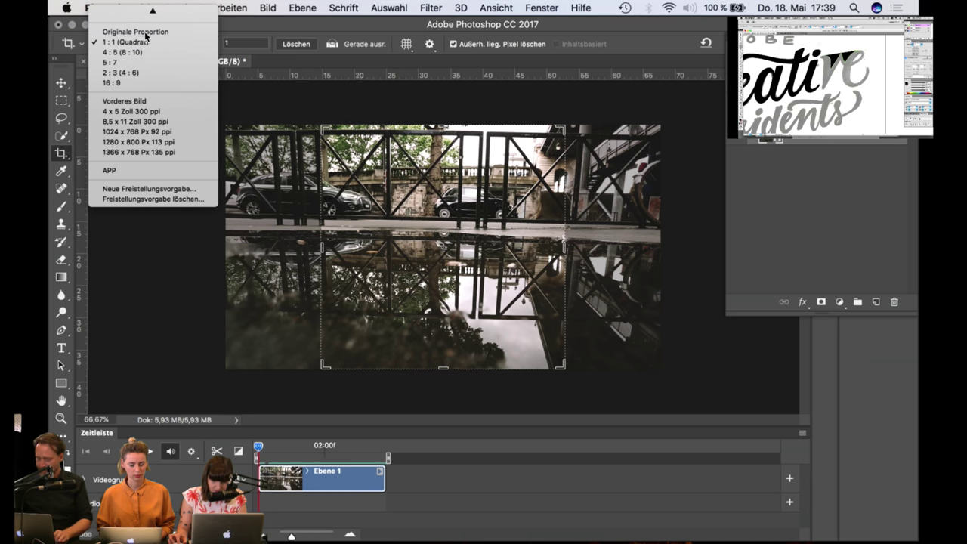
{"action": "left_click", "coordinate": [145, 32]}
{"action": "left_click_drag", "start_coordinate": [212, 122], "coordinate": [217, 143]}
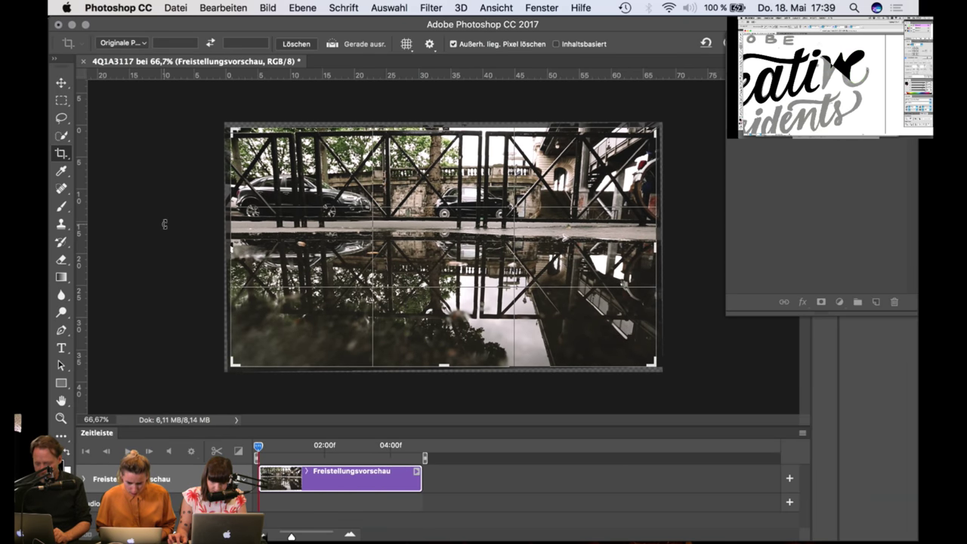
{"action": "key", "text": "Return"}
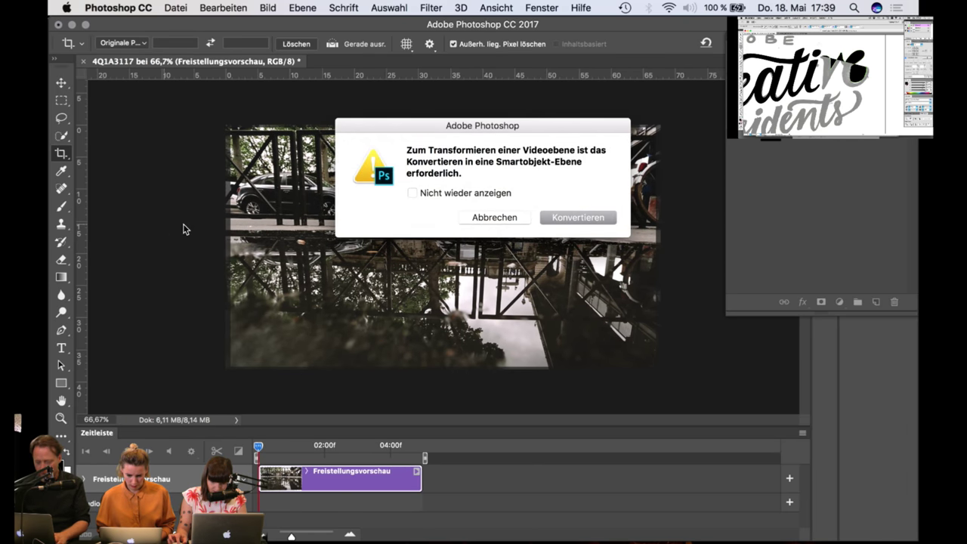
{"action": "left_click", "coordinate": [495, 218]}
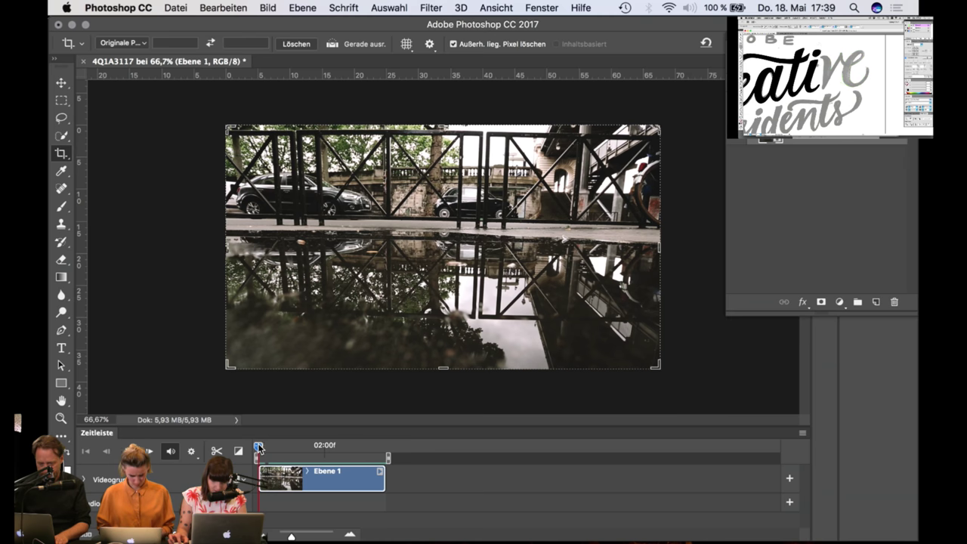
Step: Replay the clip from the start, and duplicate Videogruppe 1 with the lower Ebene 1 clip shifted to follow the upper one
{"action": "left_click_drag", "start_coordinate": [272, 449], "coordinate": [230, 452]}
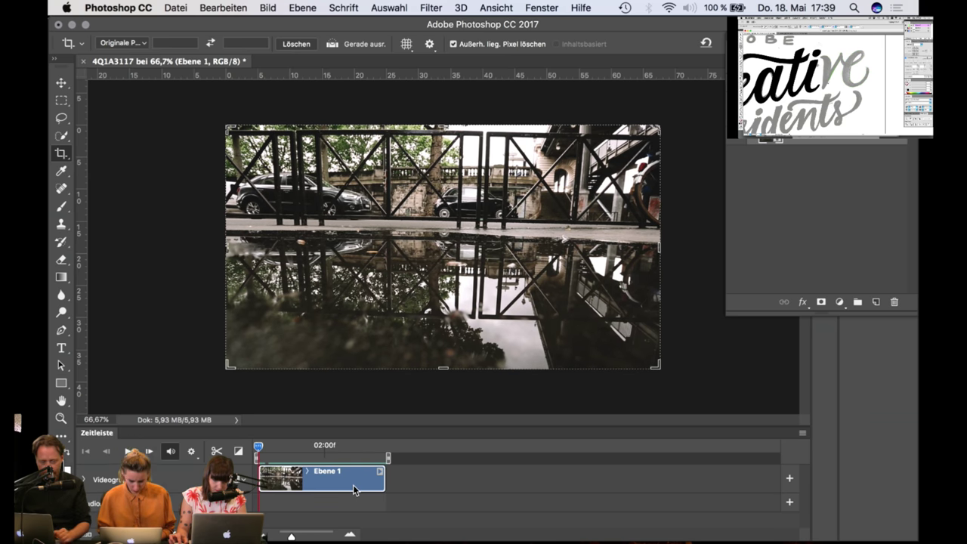
{"action": "key", "text": "space"}
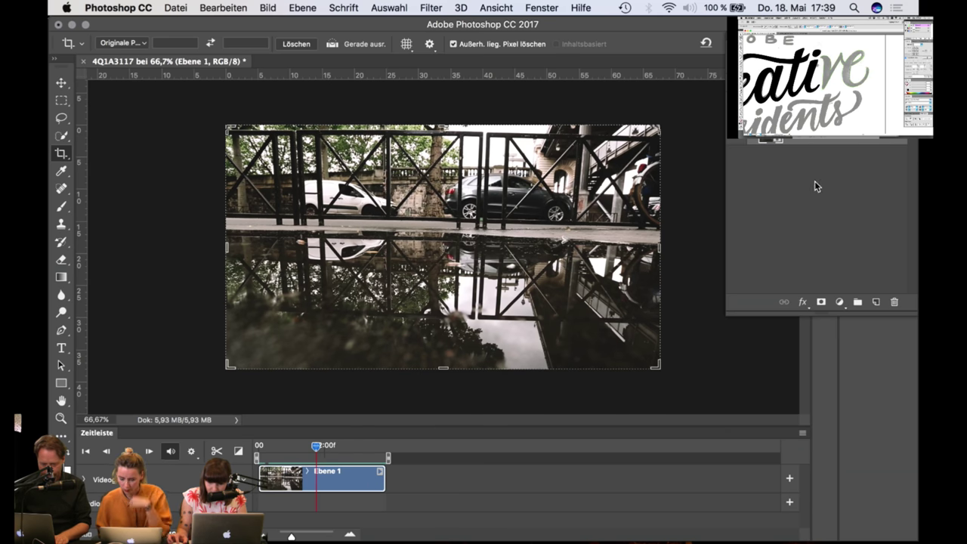
{"action": "left_click_drag", "start_coordinate": [838, 142], "coordinate": [877, 300]}
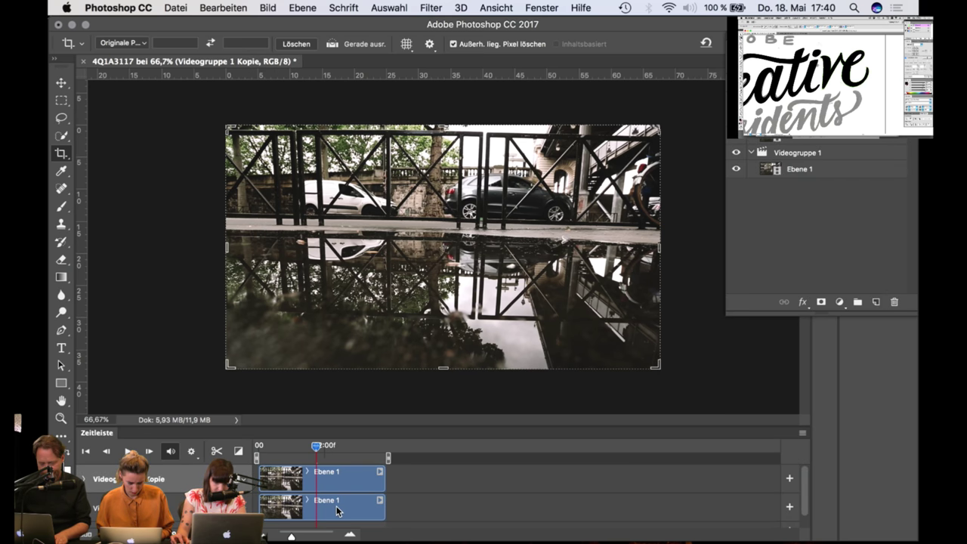
{"action": "left_click_drag", "start_coordinate": [338, 510], "coordinate": [457, 512]}
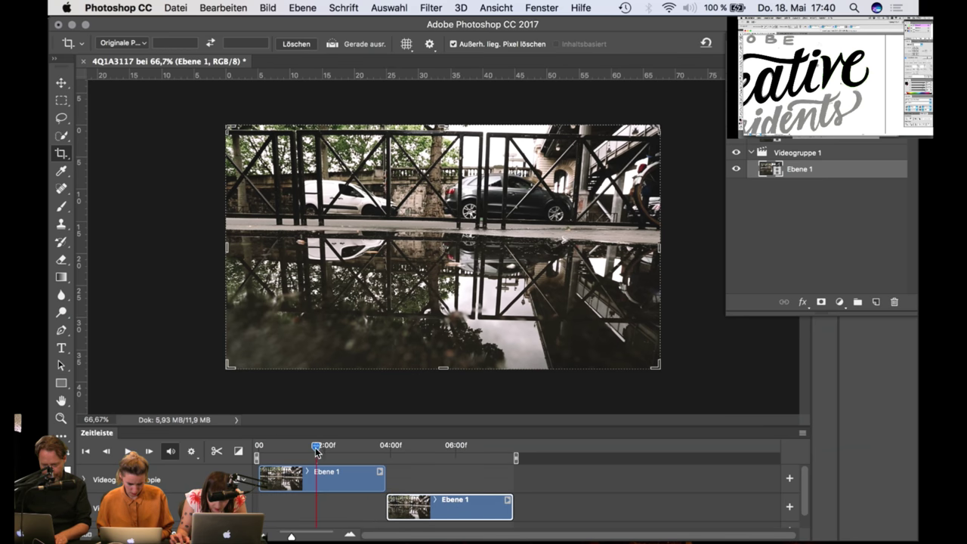
Step: Extend the lower Ebene 1 clip's start back to 2:00f and trim its end to where the upper clip ends
{"action": "left_click_drag", "start_coordinate": [317, 451], "coordinate": [384, 458]}
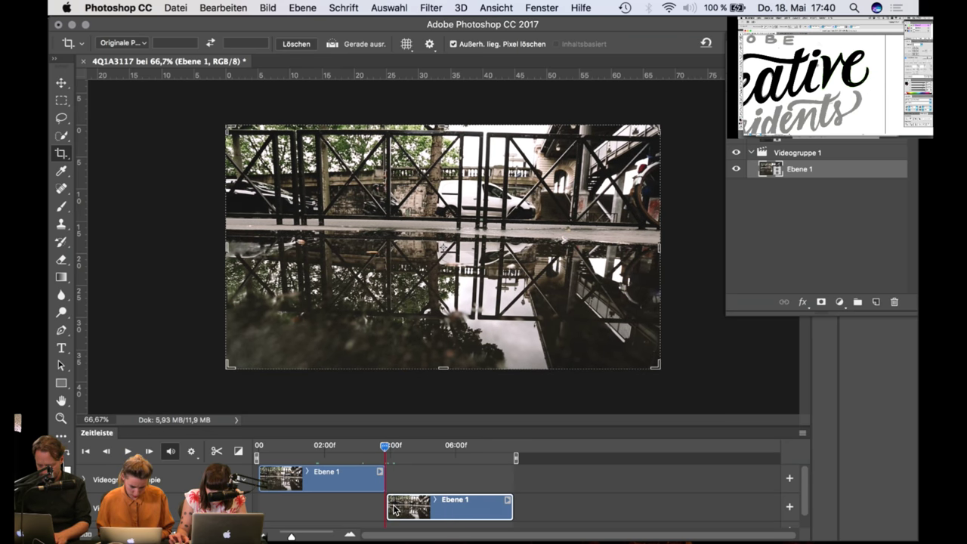
{"action": "left_click_drag", "start_coordinate": [386, 504], "coordinate": [325, 504]}
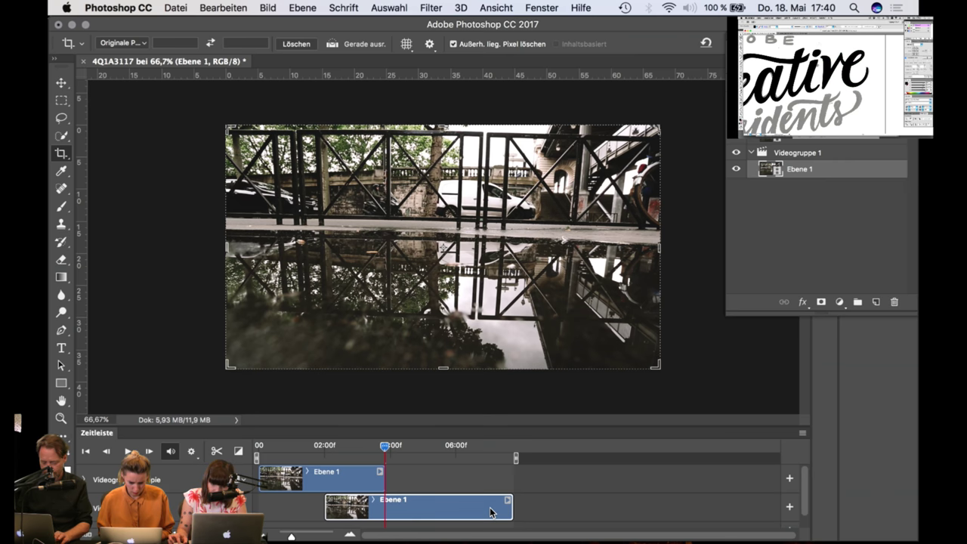
{"action": "left_click_drag", "start_coordinate": [508, 512], "coordinate": [386, 514]}
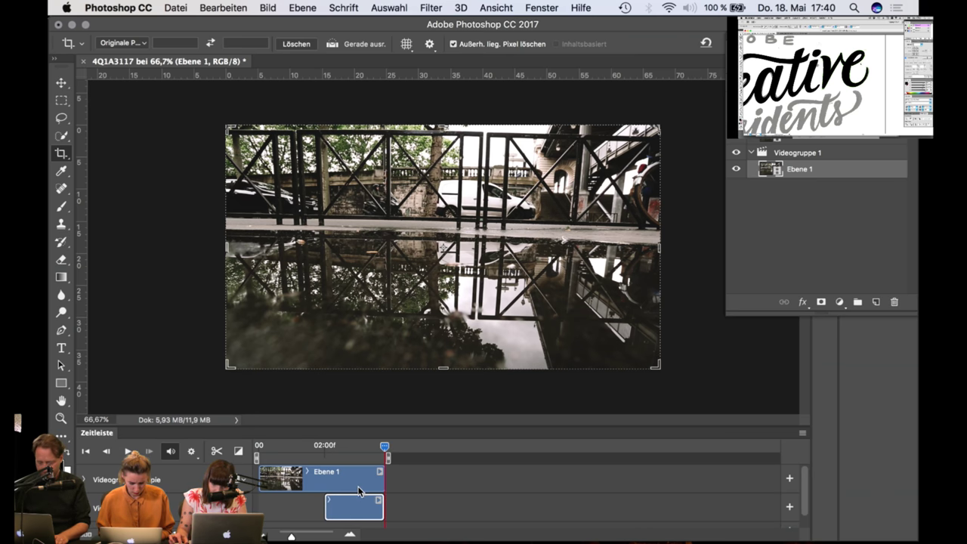
Step: Move the playhead to just before one second, expand the copied video group's properties and enlarge the timeline area
{"action": "left_click_drag", "start_coordinate": [385, 448], "coordinate": [287, 457]}
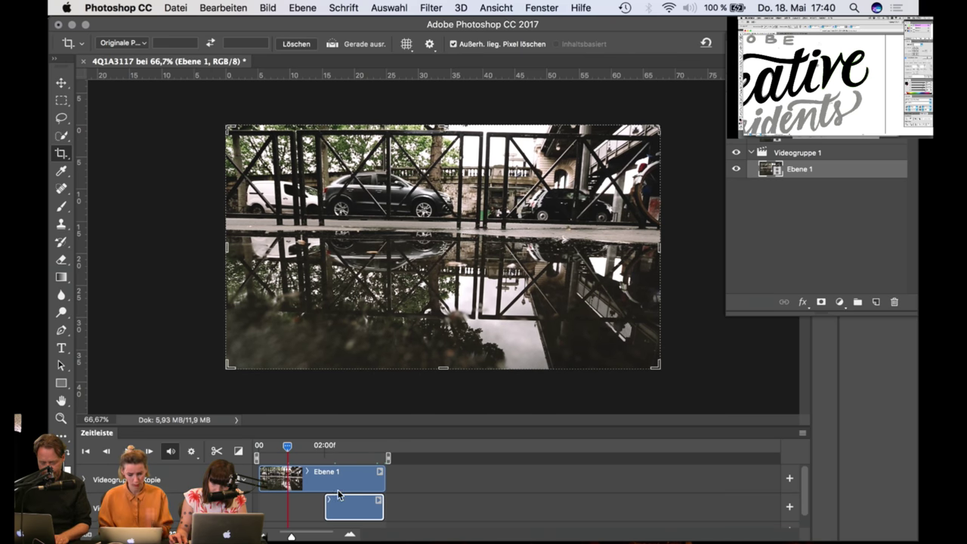
{"action": "right_click", "coordinate": [245, 485]}
{"action": "left_click", "coordinate": [101, 515]}
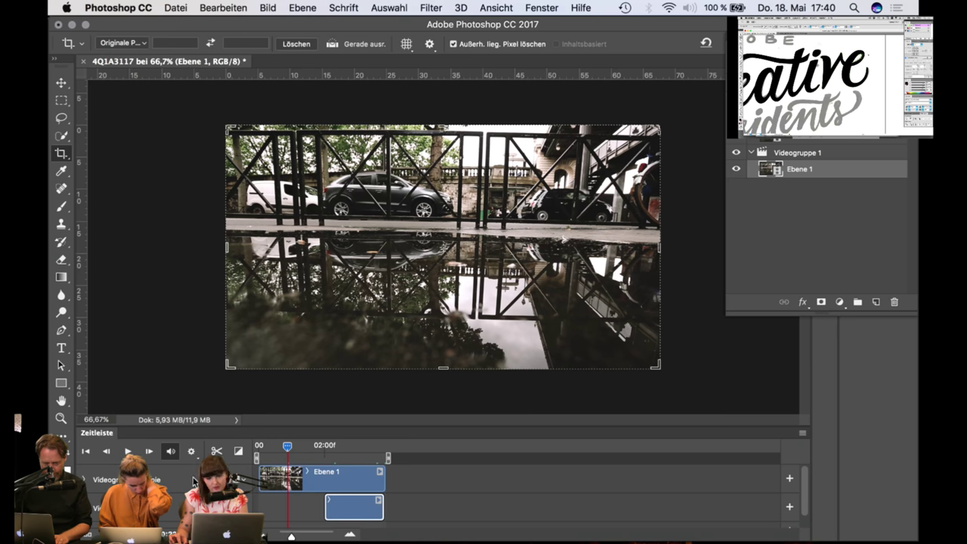
{"action": "left_click", "coordinate": [84, 480]}
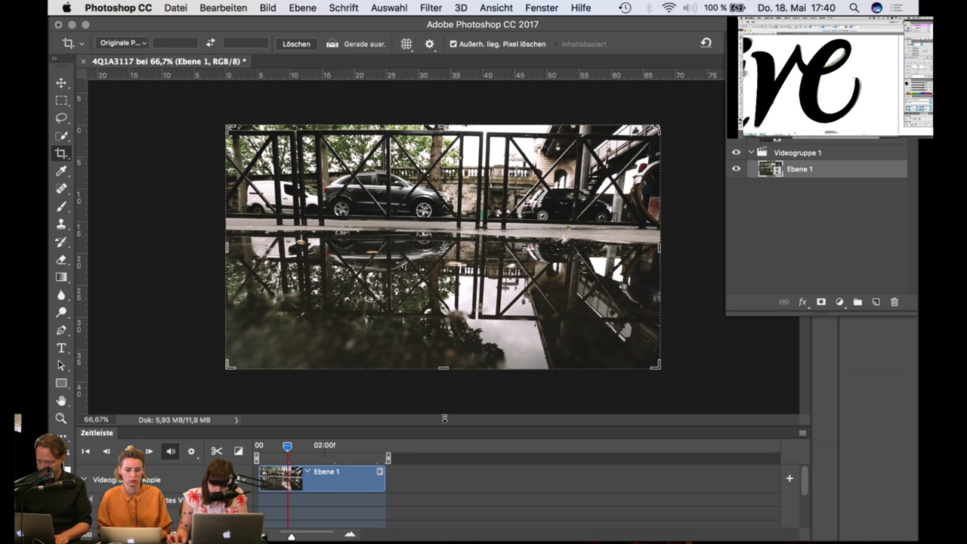
{"action": "left_click_drag", "start_coordinate": [445, 418], "coordinate": [455, 330]}
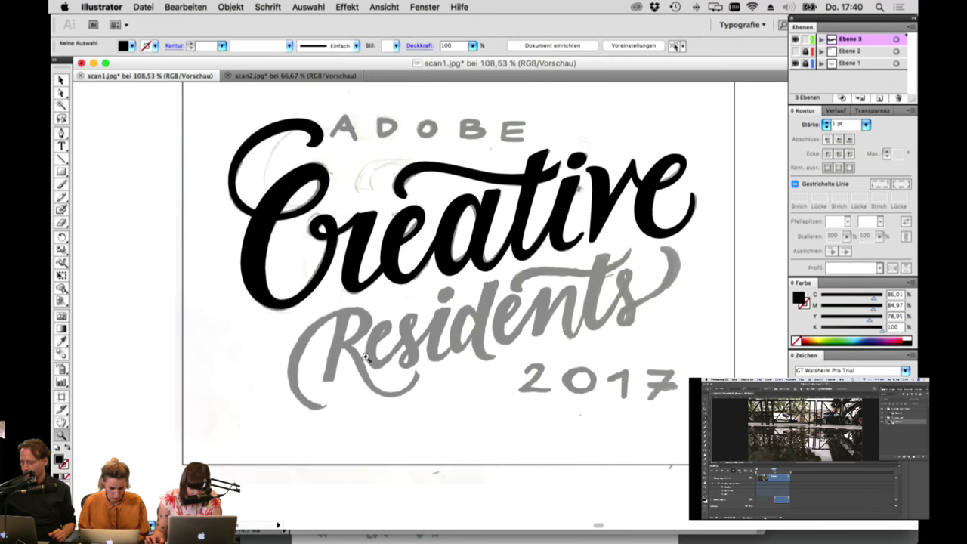
Step: Switch to Illustrator and lower the upper edge of the t's long swash in the Creative lettering by adjusting its anchor points
{"action": "left_click_drag", "start_coordinate": [246, 106], "coordinate": [664, 367]}
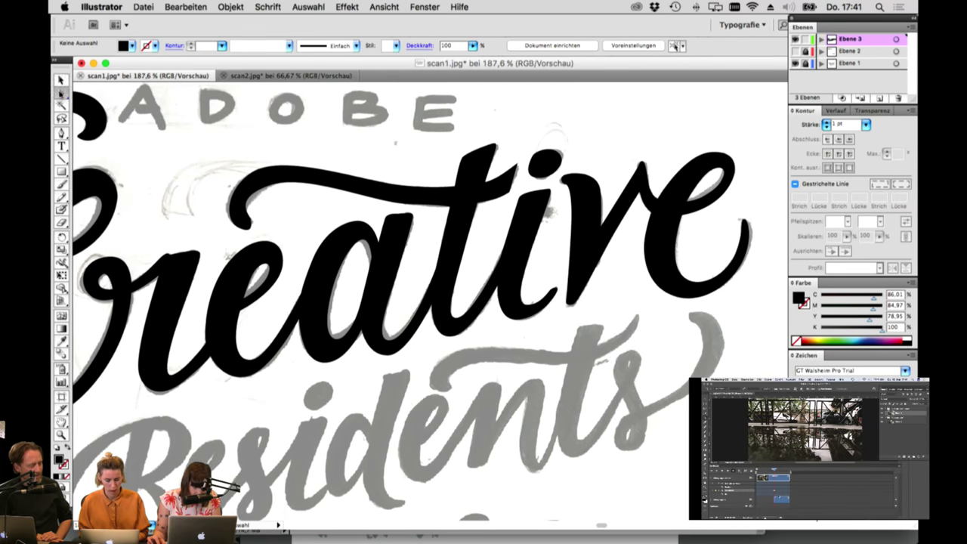
{"action": "left_click_drag", "start_coordinate": [425, 188], "coordinate": [456, 193]}
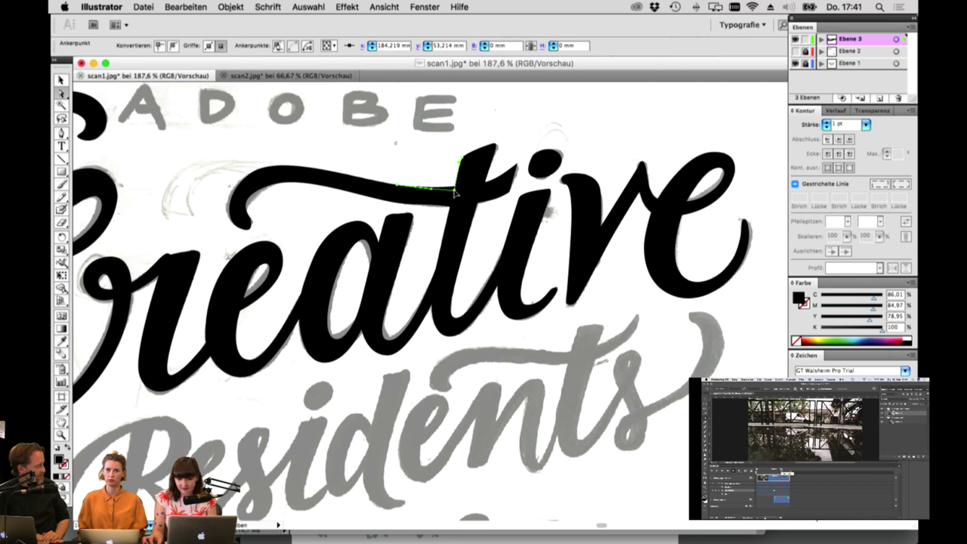
{"action": "left_click", "coordinate": [398, 190]}
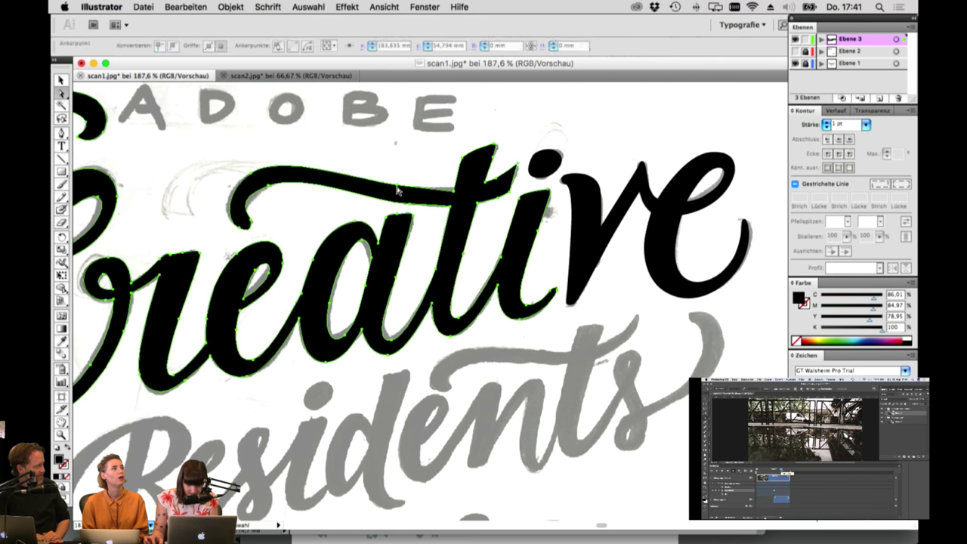
{"action": "left_click", "coordinate": [398, 193]}
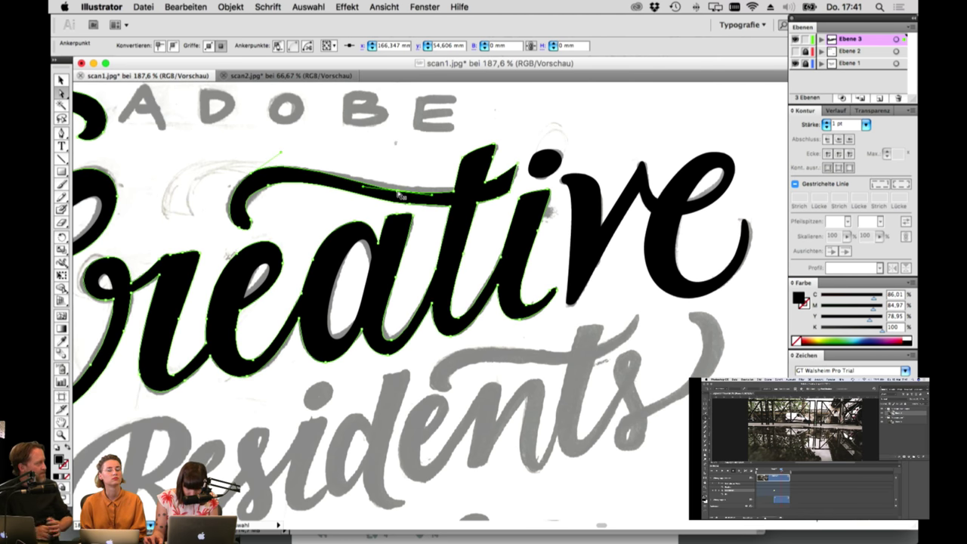
{"action": "left_click_drag", "start_coordinate": [399, 192], "coordinate": [399, 194]}
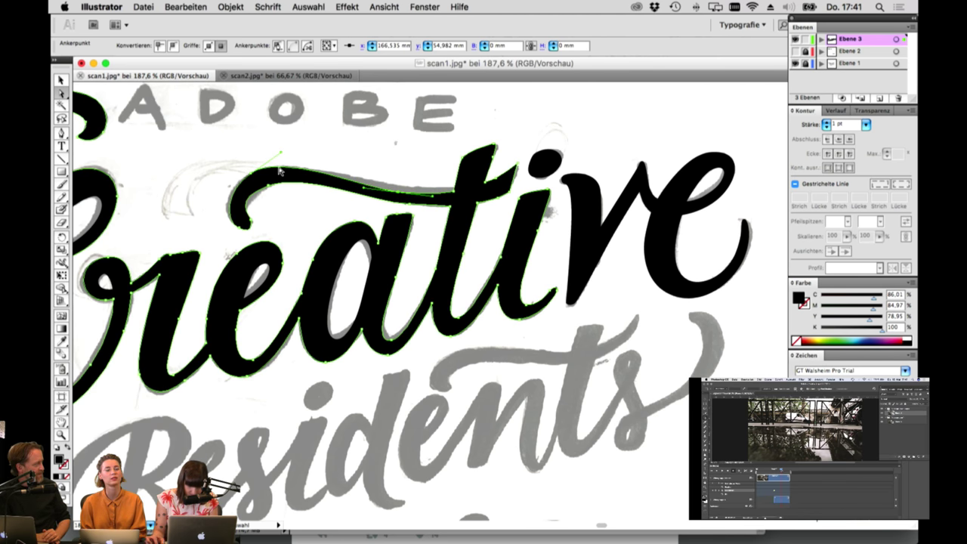
Step: Reshape the curl at the beginning of the t's swash by adjusting its anchor points and direction handles
{"action": "left_click_drag", "start_coordinate": [280, 153], "coordinate": [277, 157]}
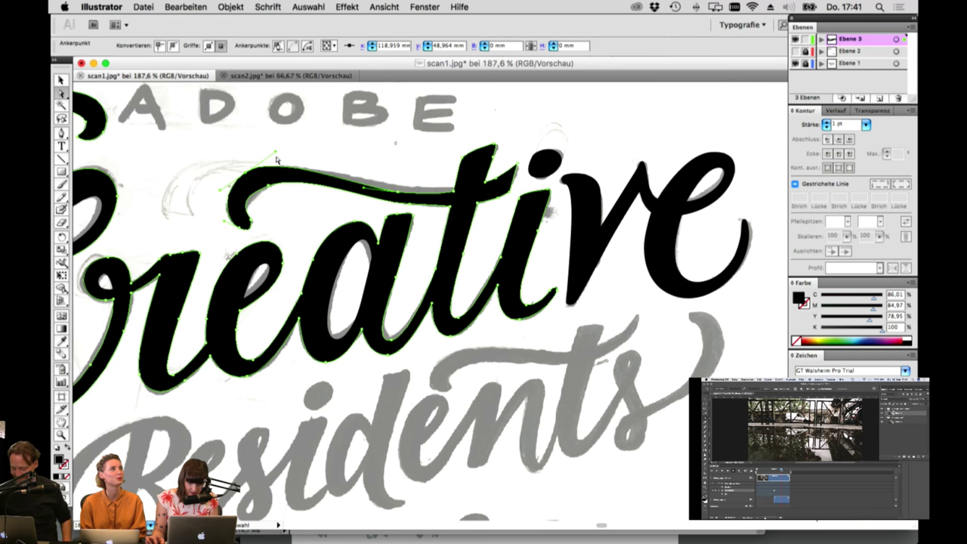
{"action": "left_click_drag", "start_coordinate": [231, 200], "coordinate": [241, 196]}
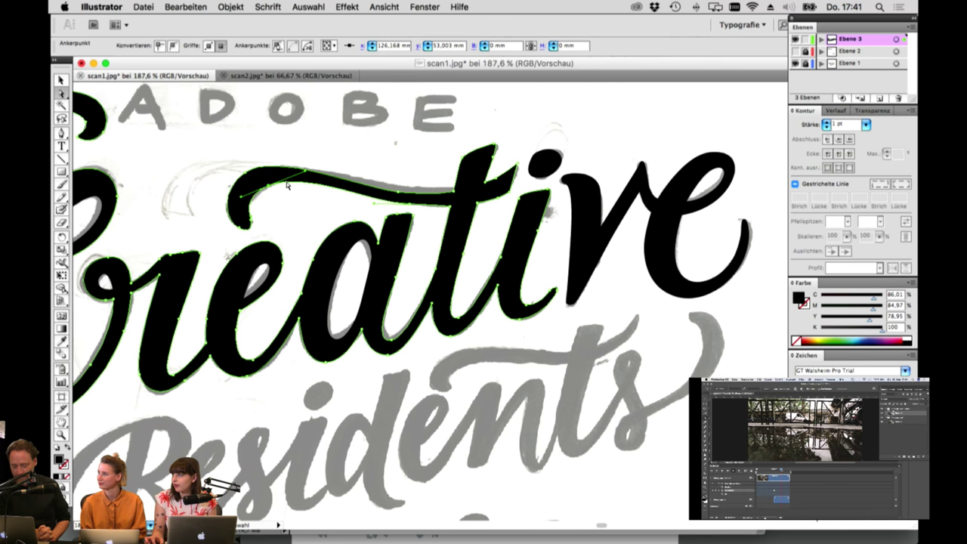
{"action": "left_click", "coordinate": [275, 192]}
{"action": "left_click", "coordinate": [268, 184]}
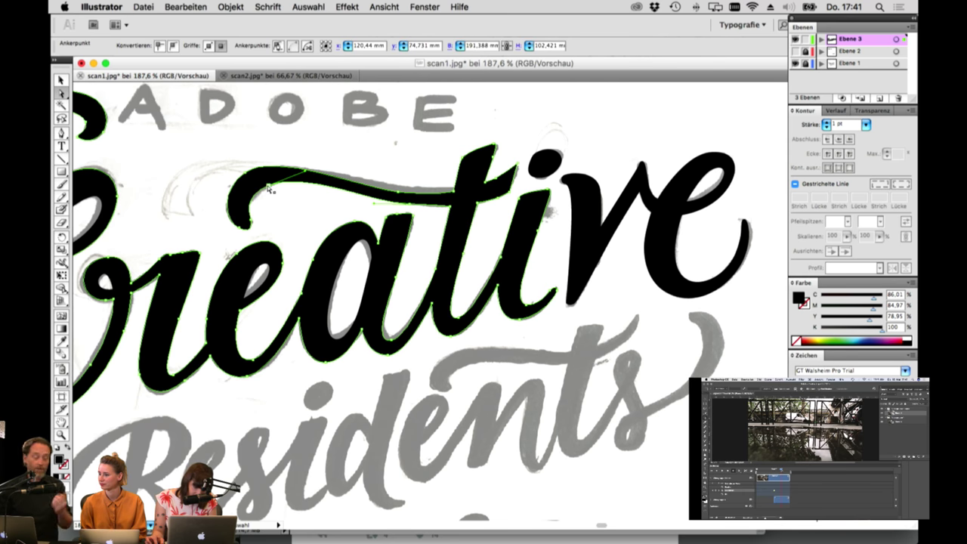
{"action": "left_click", "coordinate": [246, 175]}
{"action": "left_click", "coordinate": [246, 176]}
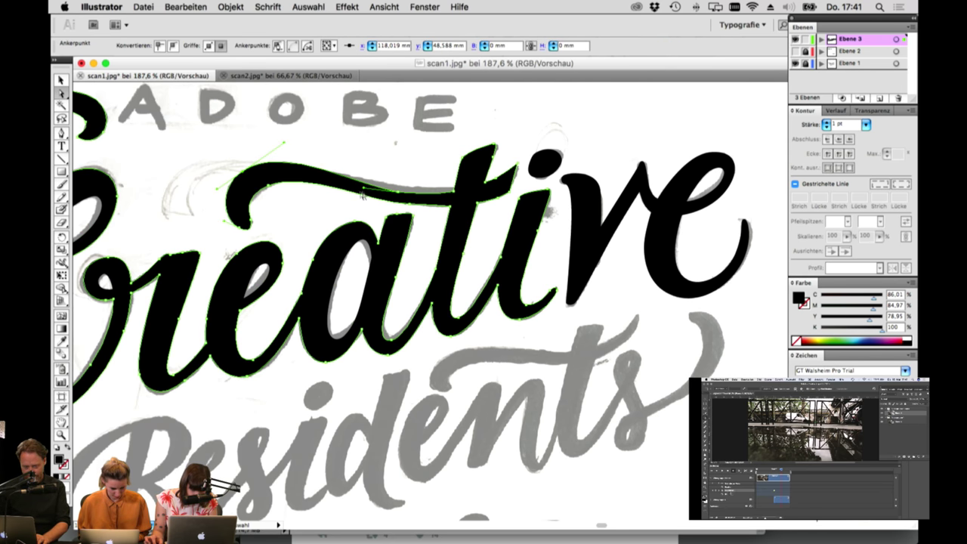
Step: Refine the anchor points where the swash meets the t's stem and raise the lower edge of the crossbar beyond the stem
{"action": "left_click", "coordinate": [400, 196]}
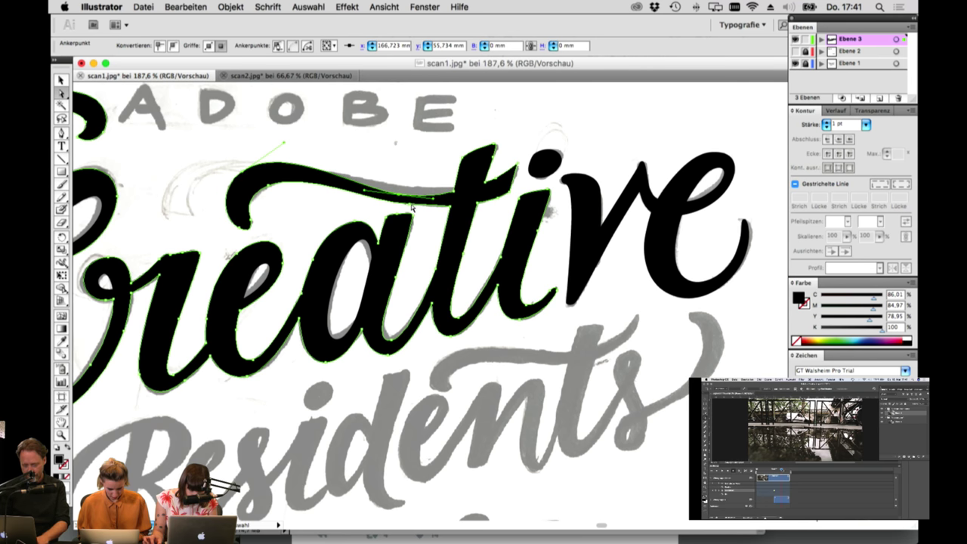
{"action": "left_click", "coordinate": [452, 205]}
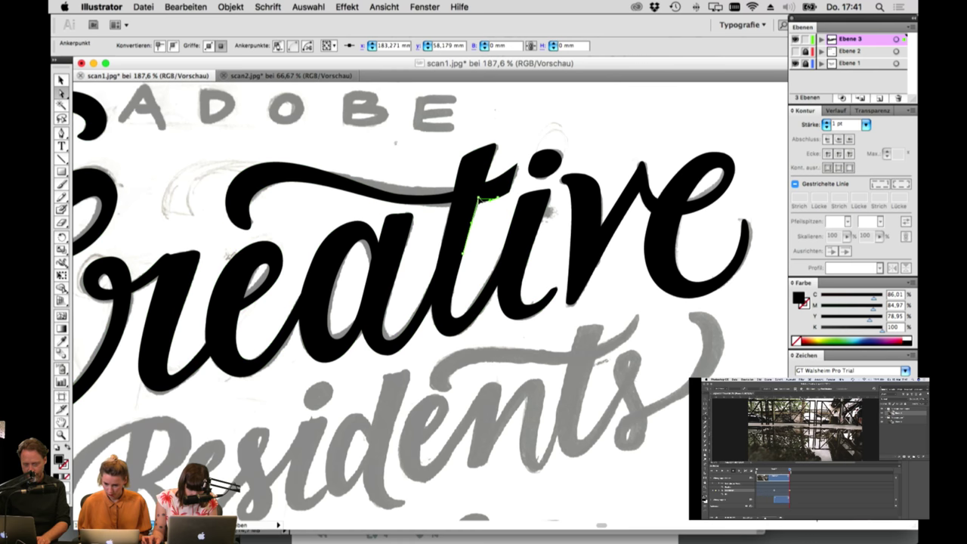
{"action": "left_click", "coordinate": [497, 196]}
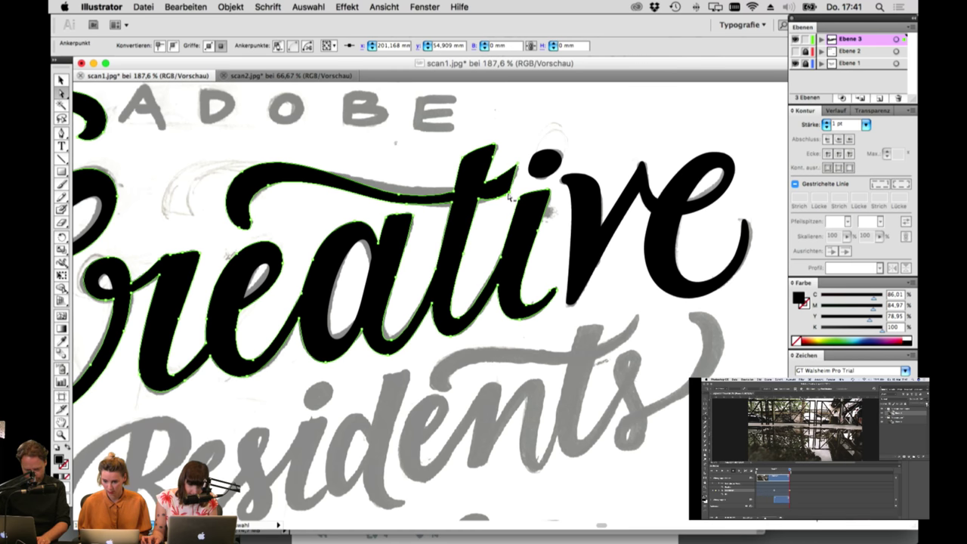
{"action": "left_click", "coordinate": [508, 197]}
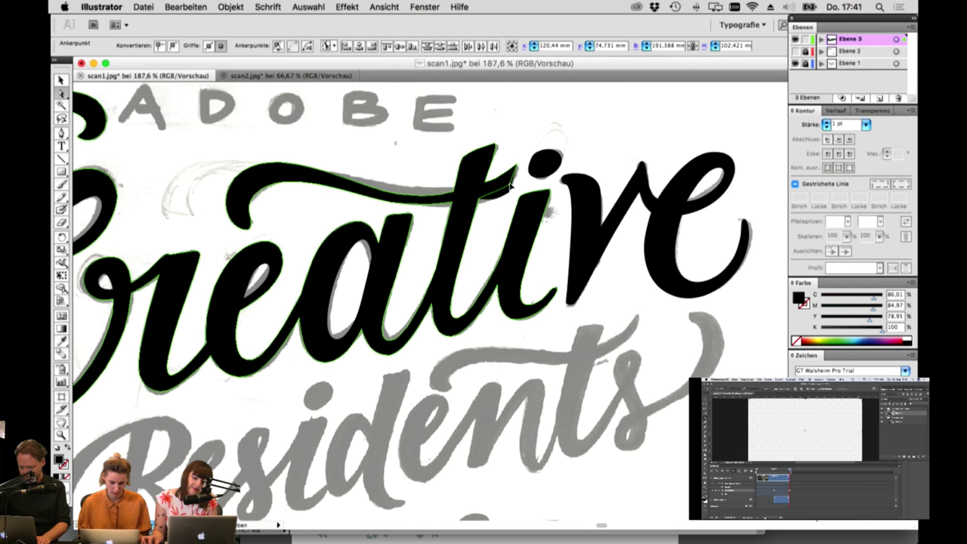
{"action": "left_click_drag", "start_coordinate": [512, 189], "coordinate": [496, 177]}
{"action": "left_click", "coordinate": [519, 163]}
{"action": "left_click", "coordinate": [497, 180]}
{"action": "left_click", "coordinate": [497, 175]}
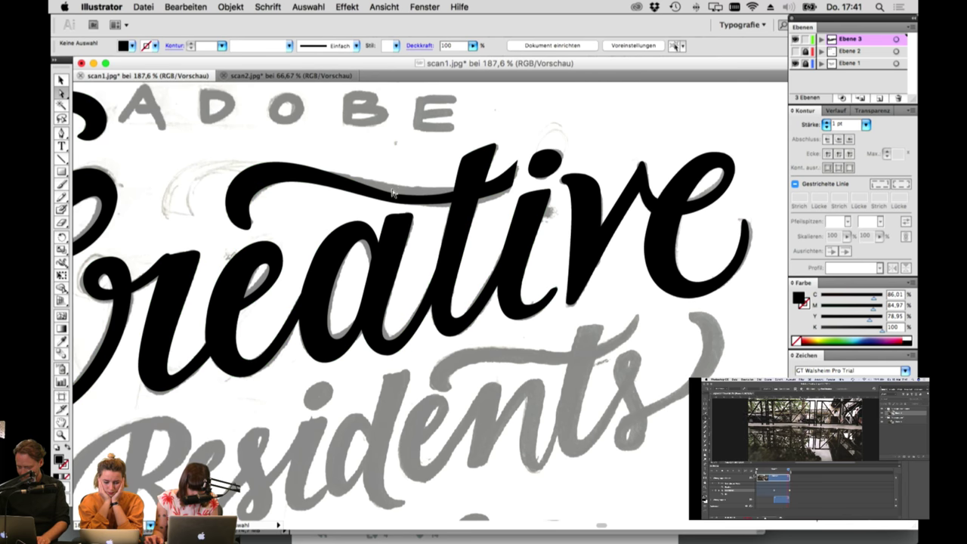
Step: Refine the curve of the t's long swash before the stem by adjusting its anchor points and direction handles
{"action": "left_click", "coordinate": [354, 193]}
{"action": "left_click_drag", "start_coordinate": [355, 192], "coordinate": [357, 191]}
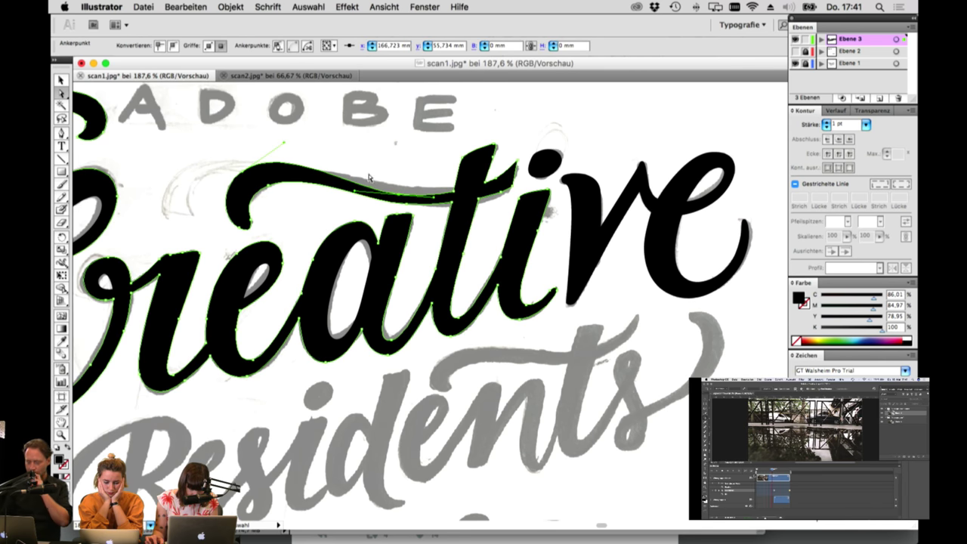
{"action": "left_click", "coordinate": [368, 173]}
{"action": "left_click", "coordinate": [406, 204]}
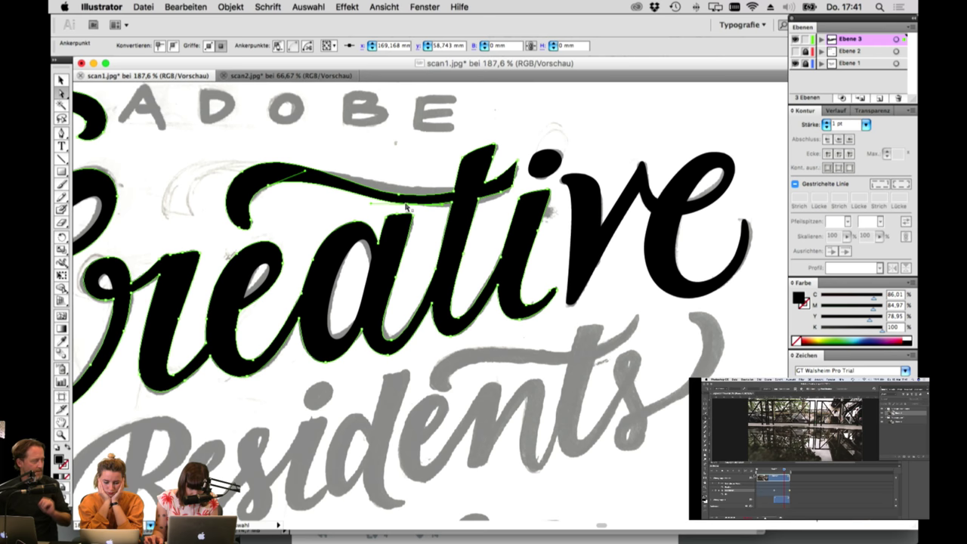
{"action": "left_click", "coordinate": [346, 204]}
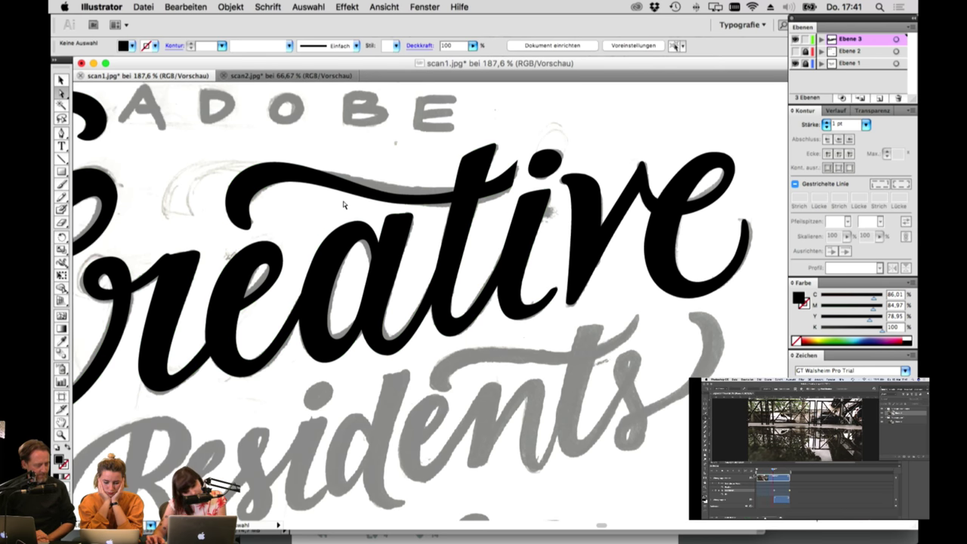
Step: Shift the anchor point on the upper edge of the t's crossbar, just beyond the stem, slightly outward
{"action": "left_click", "coordinate": [488, 192]}
{"action": "left_click", "coordinate": [496, 183]}
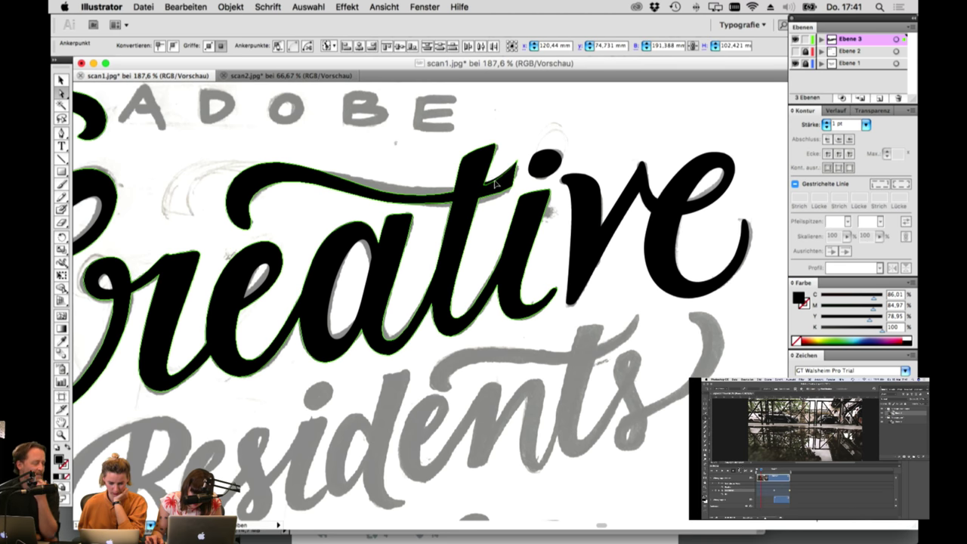
{"action": "left_click", "coordinate": [495, 181]}
{"action": "left_click", "coordinate": [496, 180]}
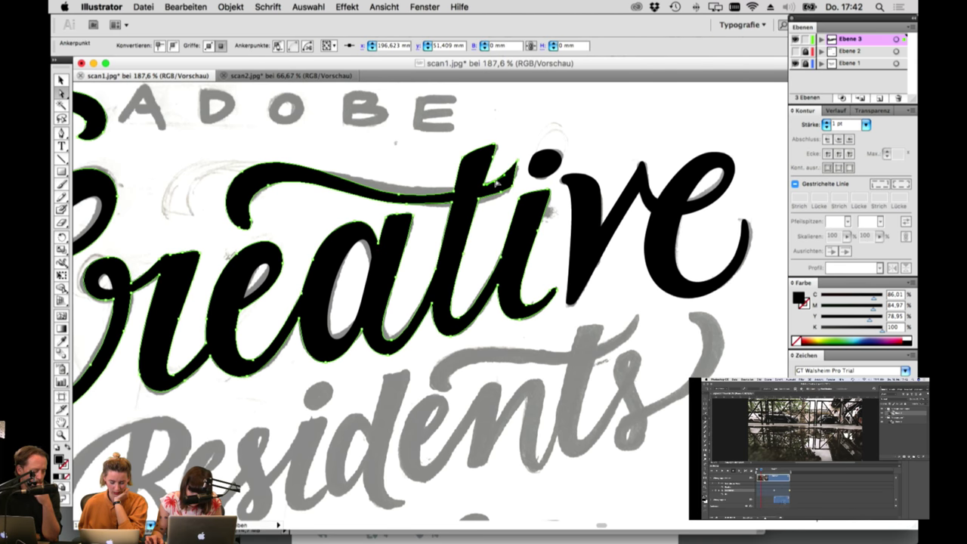
{"action": "left_click_drag", "start_coordinate": [495, 180], "coordinate": [500, 181]}
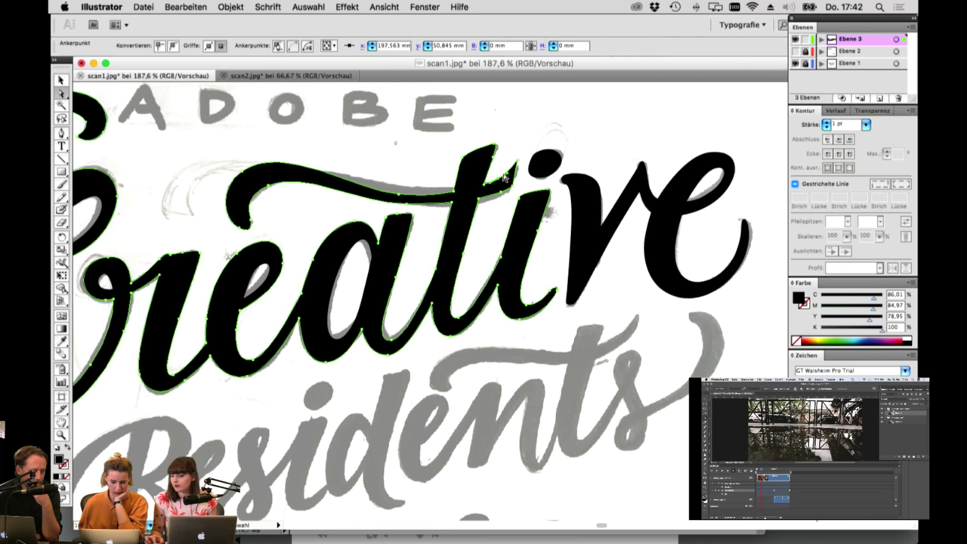
{"action": "left_click", "coordinate": [480, 366]}
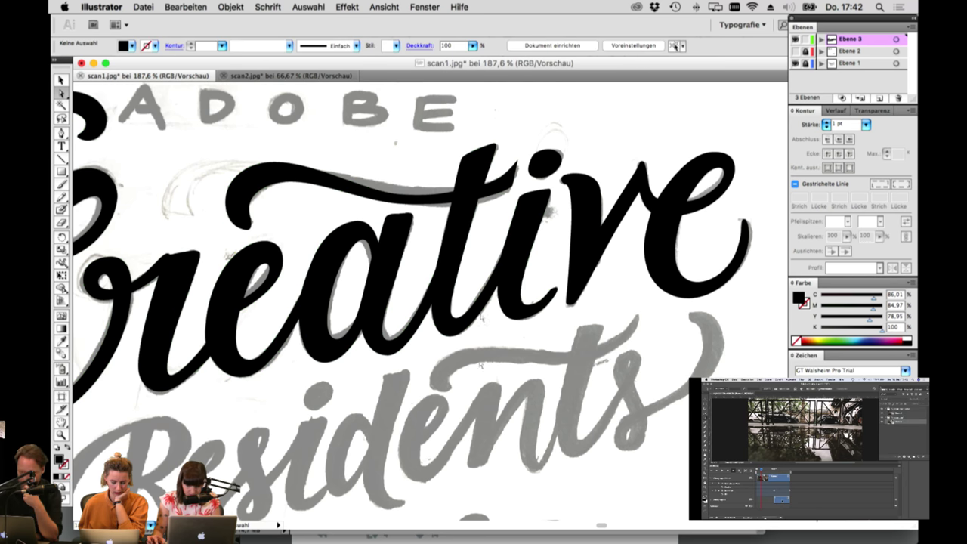
Step: Start tracing the R of Residents with the Pen tool, outlining its stem around the foot and up to the leg junction
{"action": "left_click_drag", "start_coordinate": [452, 487], "coordinate": [558, 333]}
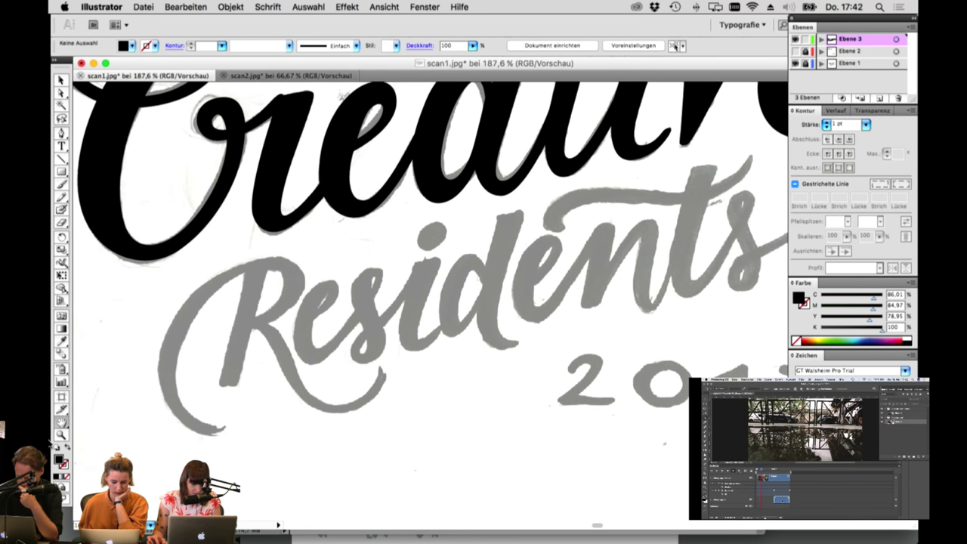
{"action": "left_click_drag", "start_coordinate": [148, 218], "coordinate": [503, 473]}
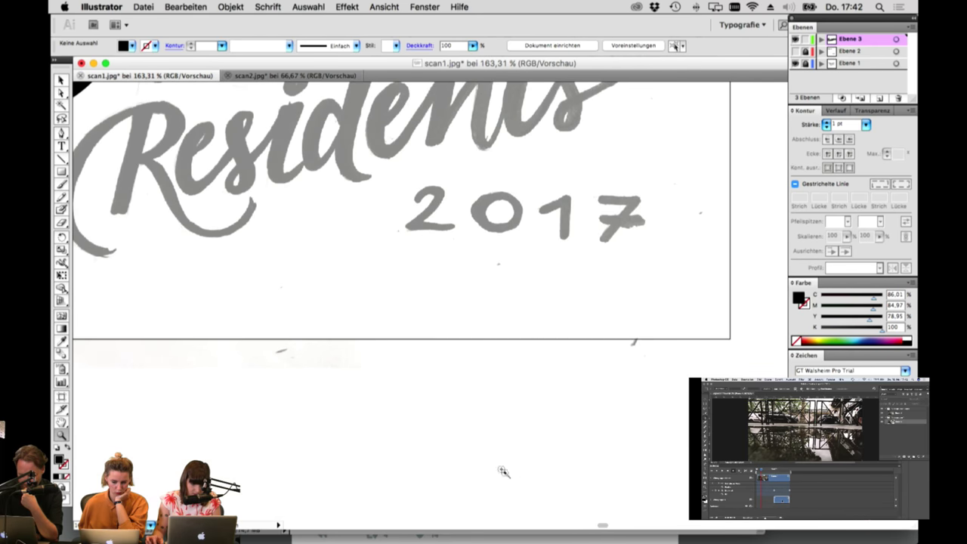
{"action": "scroll", "coordinate": [471, 457], "scroll_direction": "left", "scroll_amount": 3}
{"action": "scroll", "coordinate": [472, 457], "scroll_direction": "left", "scroll_amount": 5}
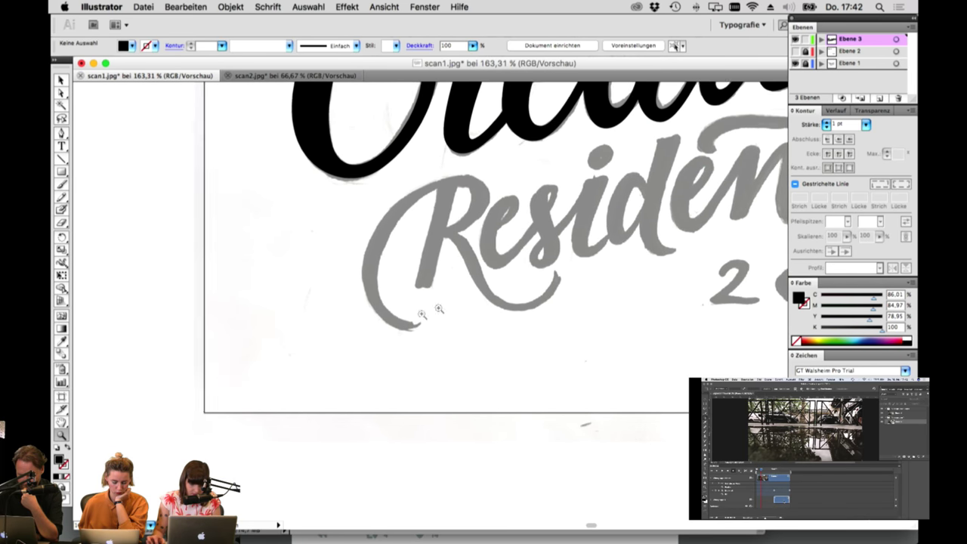
{"action": "left_click", "coordinate": [476, 295]}
{"action": "left_click", "coordinate": [496, 291]}
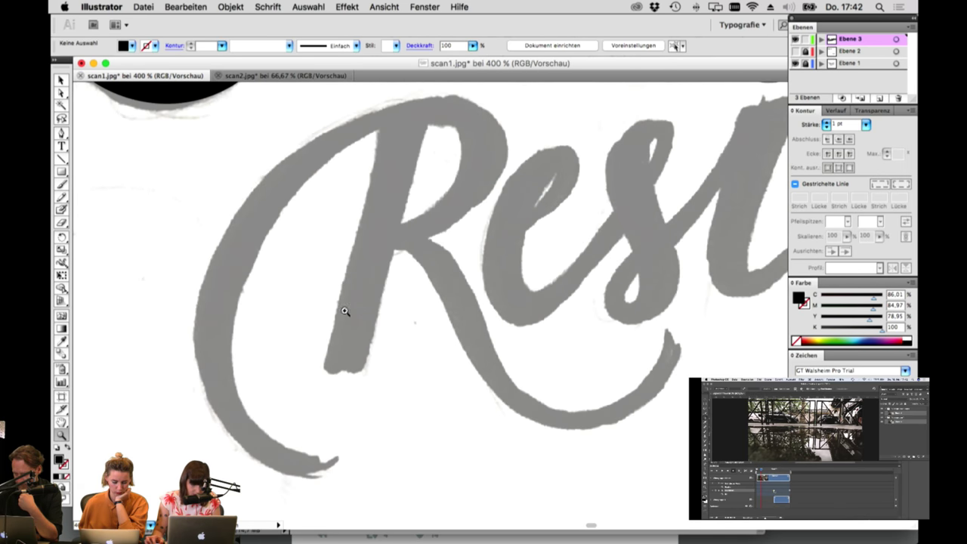
{"action": "left_click", "coordinate": [380, 132]}
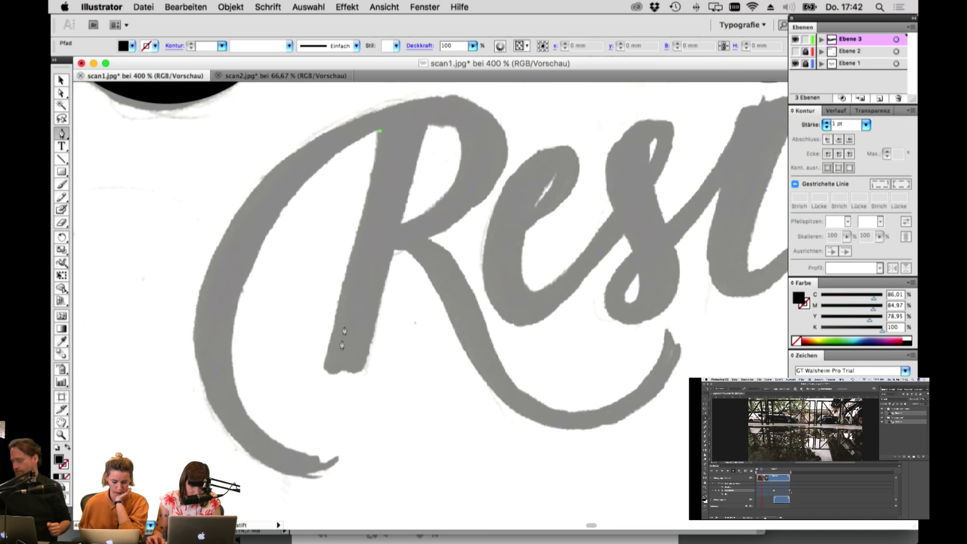
{"action": "left_click", "coordinate": [327, 373]}
{"action": "key", "text": "super+z"}
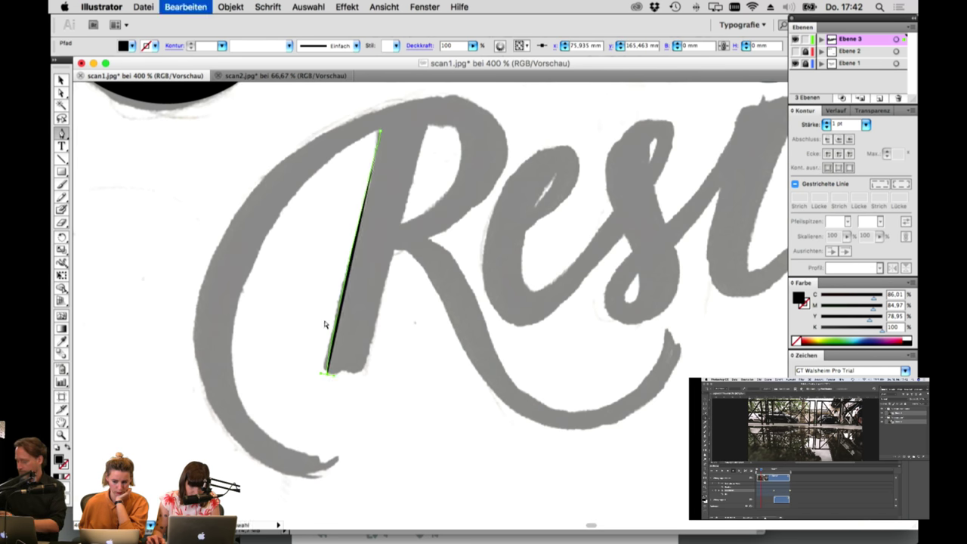
{"action": "left_click", "coordinate": [325, 356]}
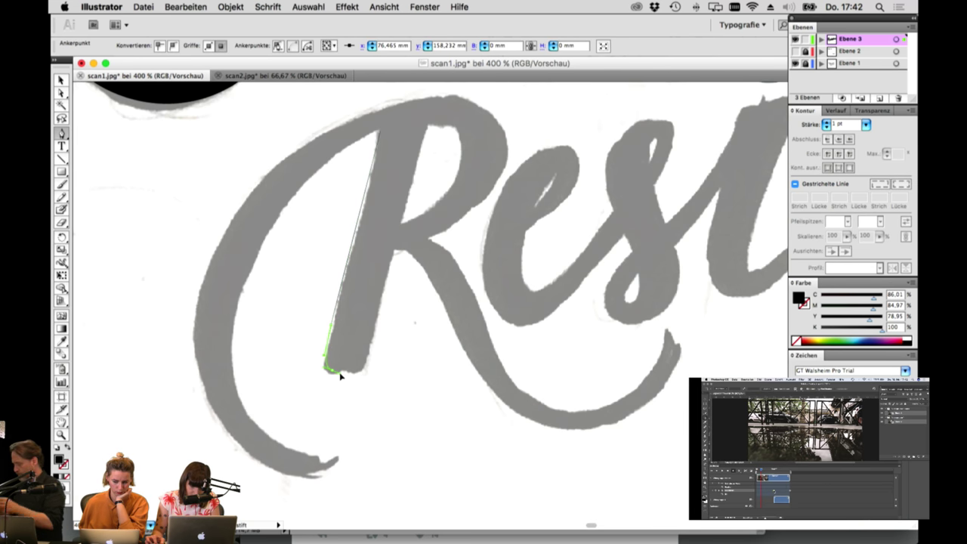
{"action": "left_click", "coordinate": [364, 370]}
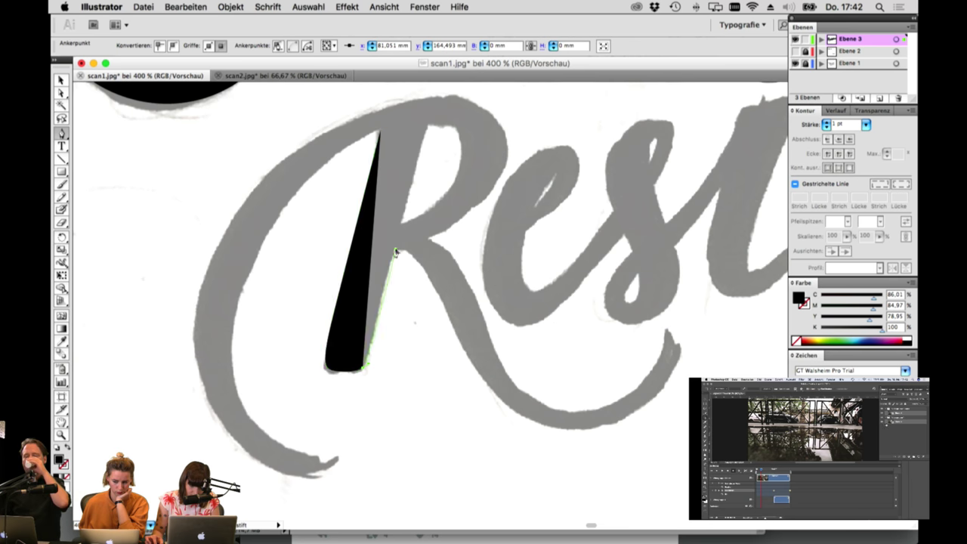
{"action": "left_click", "coordinate": [394, 252]}
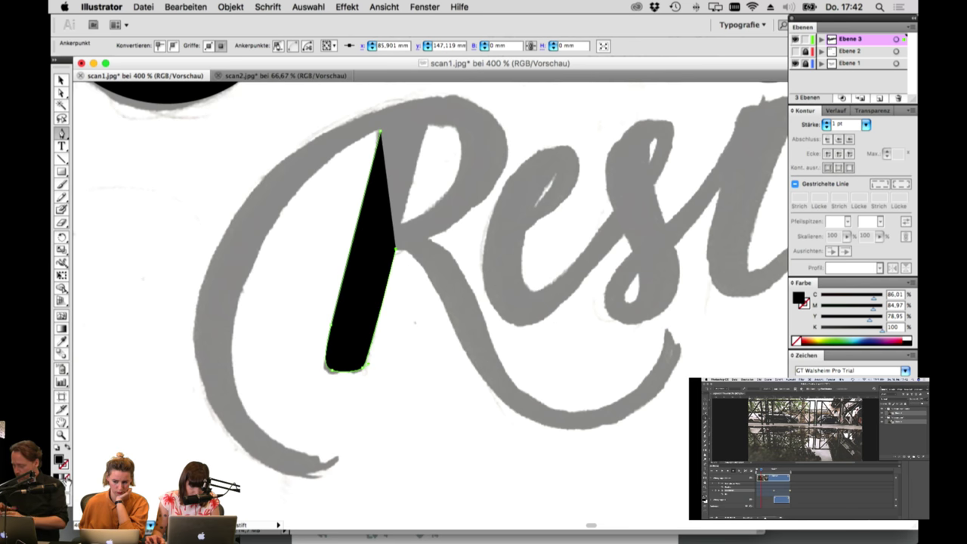
Step: Remove the path's fill and trace the lower edge of the R's leg out to and around its curled tip
{"action": "key", "text": "slash"}
{"action": "left_click_drag", "start_coordinate": [461, 342], "coordinate": [503, 438]}
{"action": "left_click_drag", "start_coordinate": [642, 407], "coordinate": [678, 370]}
{"action": "left_click", "coordinate": [679, 346]}
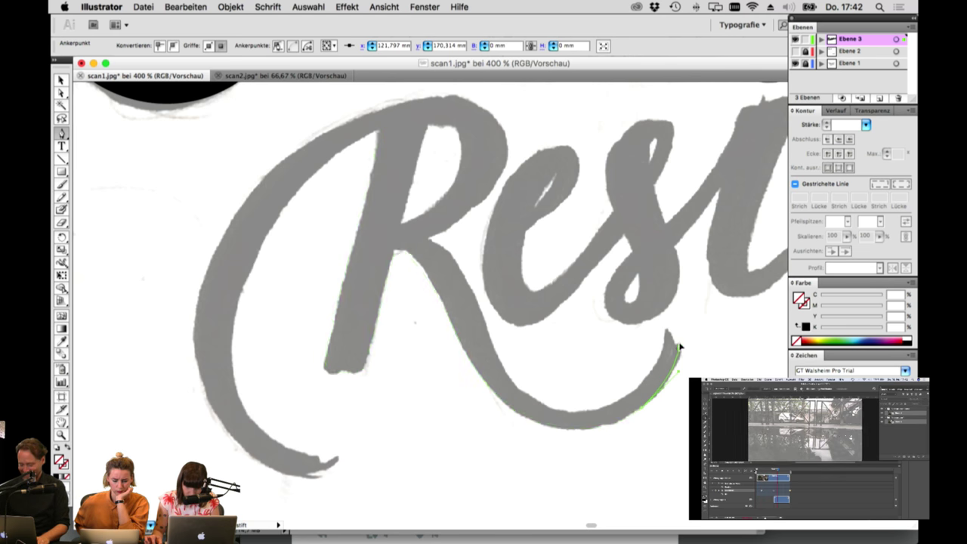
{"action": "left_click", "coordinate": [666, 333]}
Step: Trace the upper edge of the R's leg from the curled tip back towards the bowl, redrawing the first curve segment
{"action": "left_click_drag", "start_coordinate": [602, 407], "coordinate": [578, 411]}
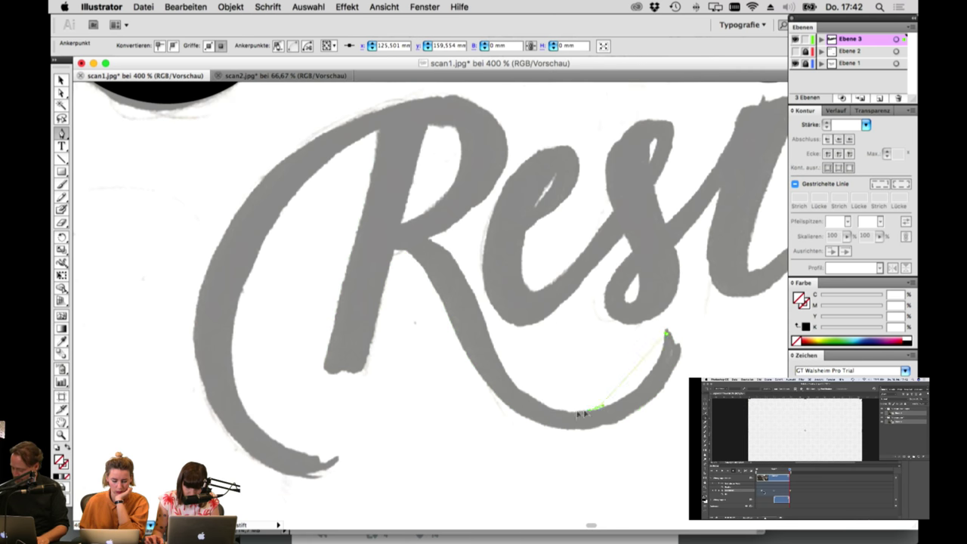
{"action": "left_click", "coordinate": [544, 418]}
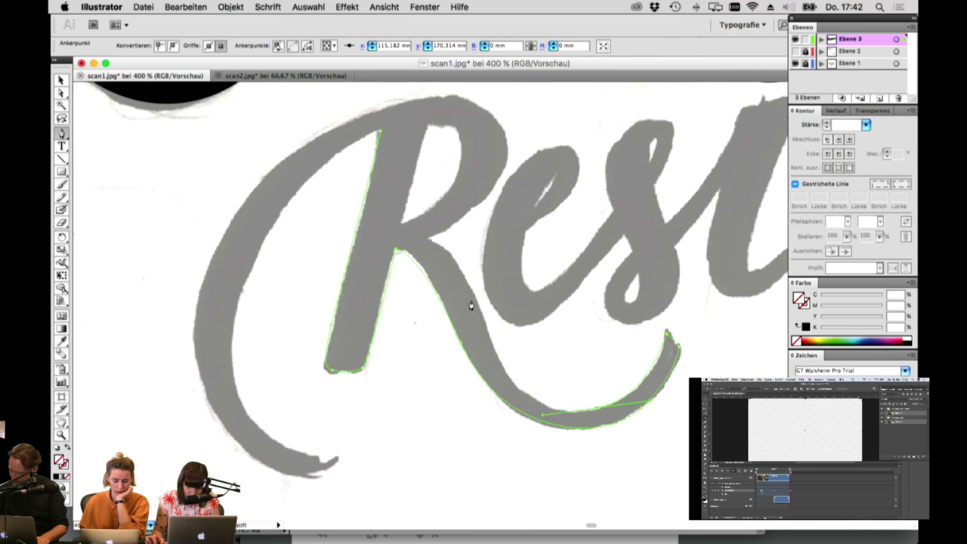
{"action": "key", "text": "super+z"}
{"action": "key", "text": "super+z"}
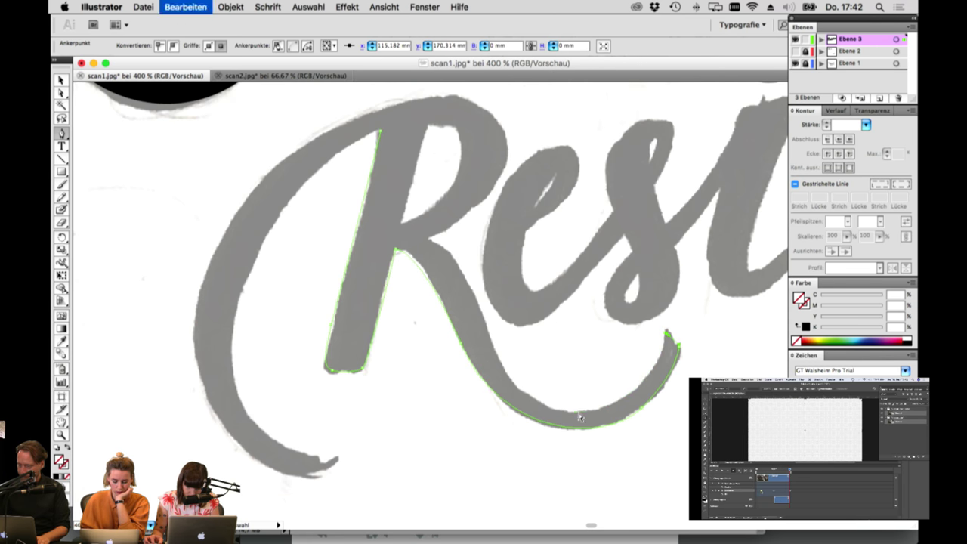
{"action": "left_click_drag", "start_coordinate": [519, 413], "coordinate": [514, 408]}
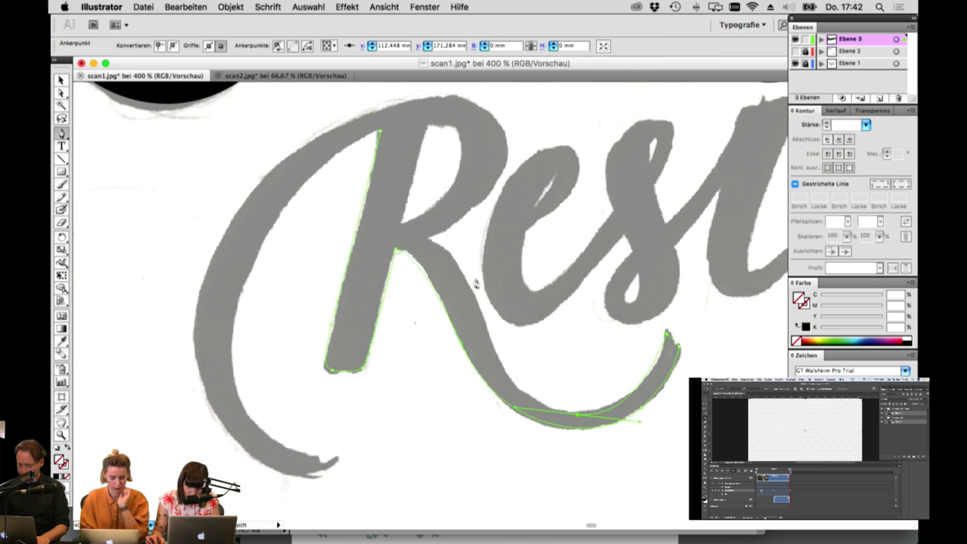
{"action": "left_click", "coordinate": [451, 248]}
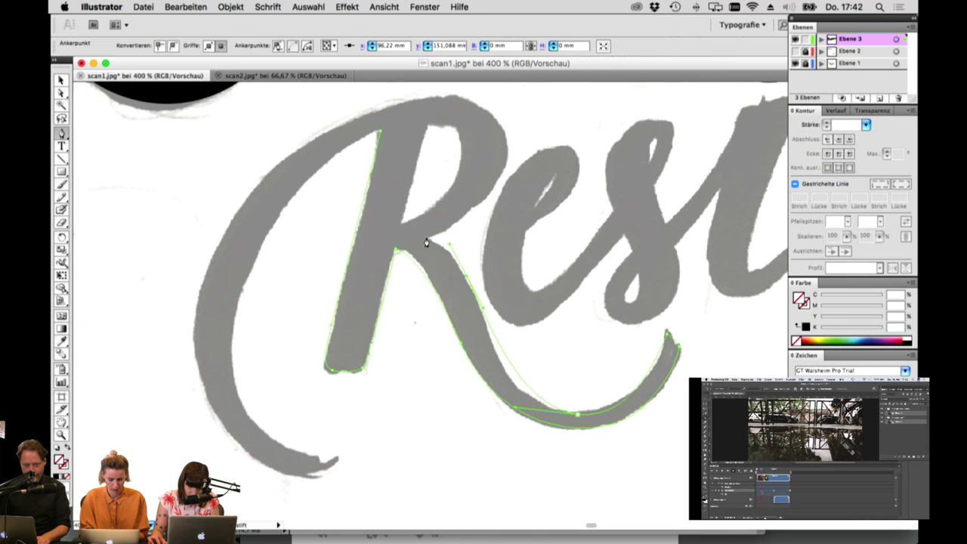
Step: Trace the outer edge of the R's bowl and continue along its large entry swash to the lower tip
{"action": "left_click", "coordinate": [513, 133]}
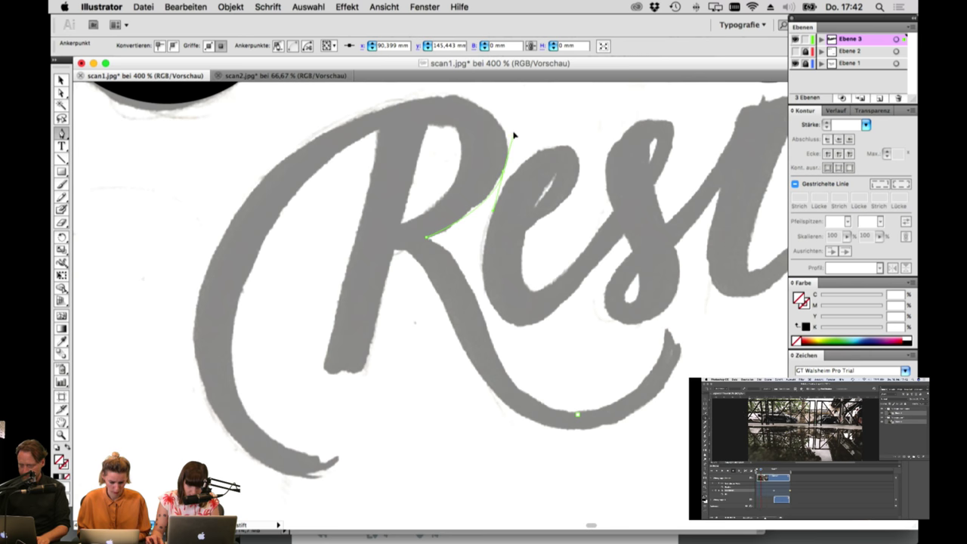
{"action": "left_click_drag", "start_coordinate": [448, 96], "coordinate": [395, 101]}
{"action": "left_click_drag", "start_coordinate": [210, 254], "coordinate": [182, 375]}
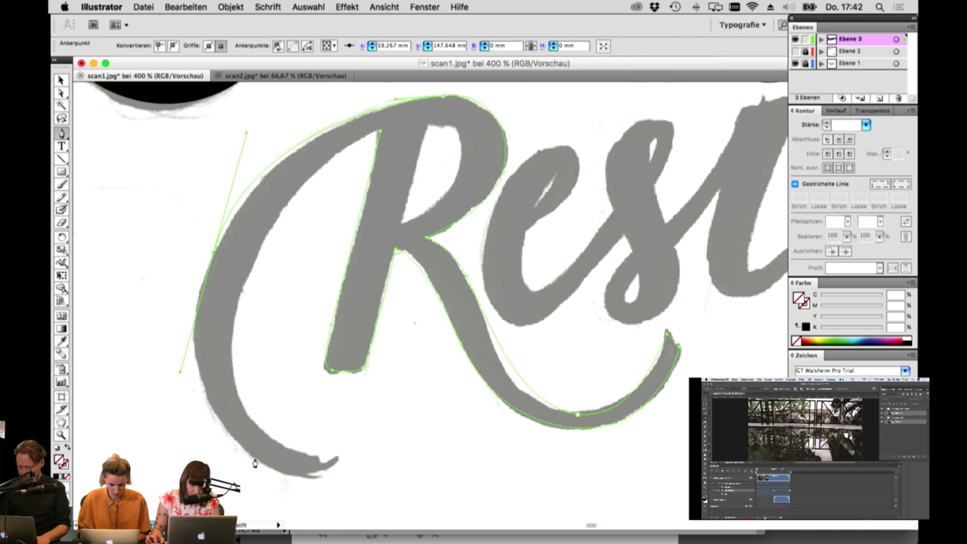
{"action": "mouse_move", "coordinate": [256, 459]}
{"action": "left_mouse_down"}
{"action": "mouse_move", "coordinate": [293, 474]}
{"action": "mouse_move", "coordinate": [335, 458]}
{"action": "left_mouse_up"}
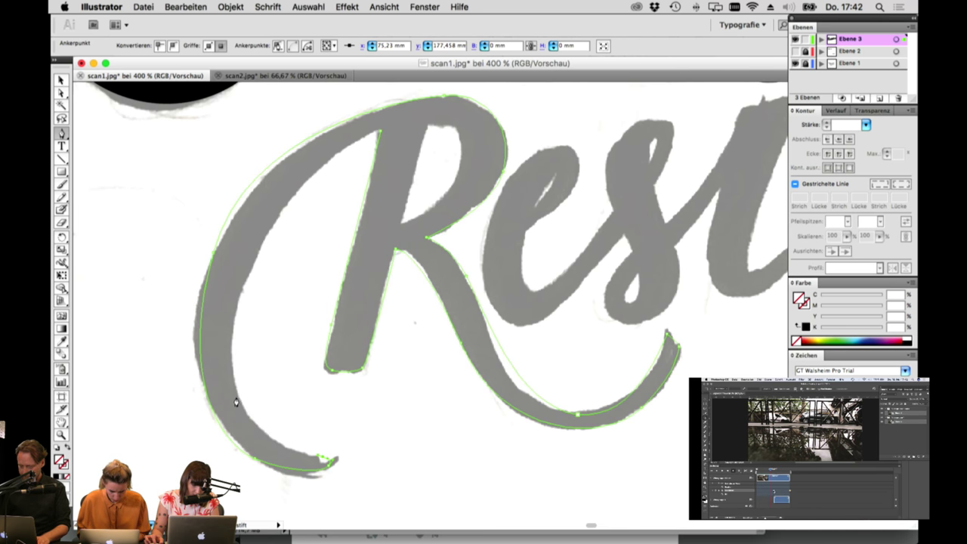
Step: Trace the inner edge of the R's entry swash and close the outline at the top of the stem
{"action": "left_click_drag", "start_coordinate": [236, 398], "coordinate": [220, 327]}
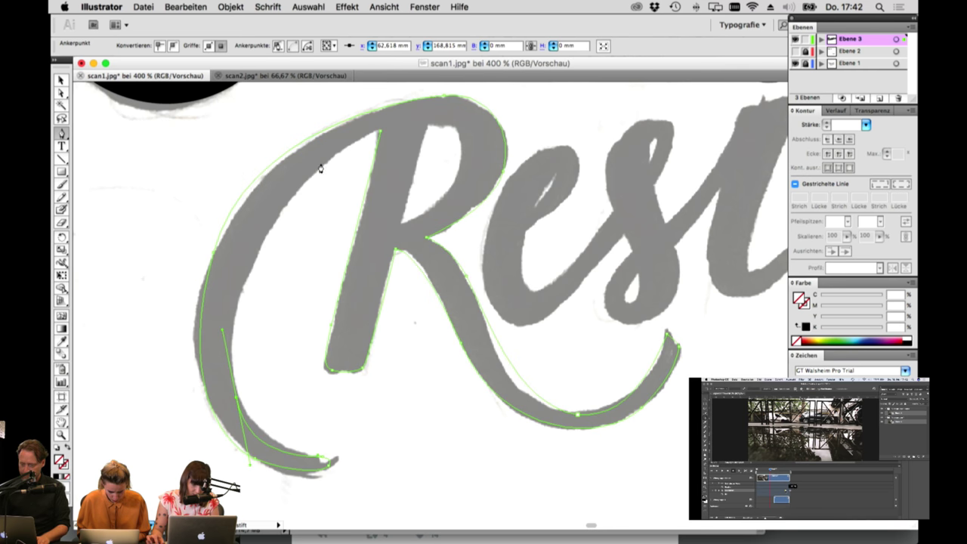
{"action": "left_click_drag", "start_coordinate": [321, 167], "coordinate": [402, 104]}
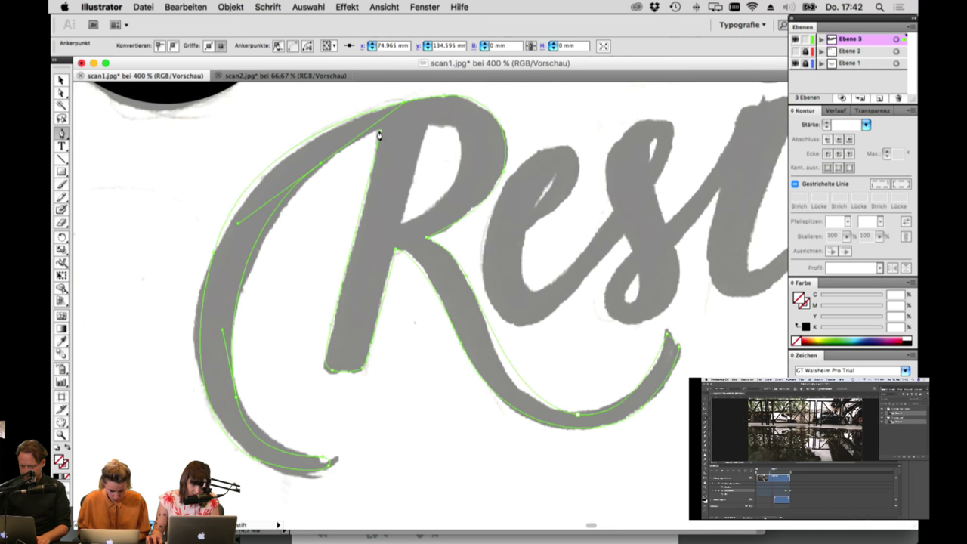
{"action": "left_click", "coordinate": [381, 133]}
Step: Trace the R's counter as a separate closed path and adjust its curved side to match the sketch
{"action": "left_click", "coordinate": [427, 127]}
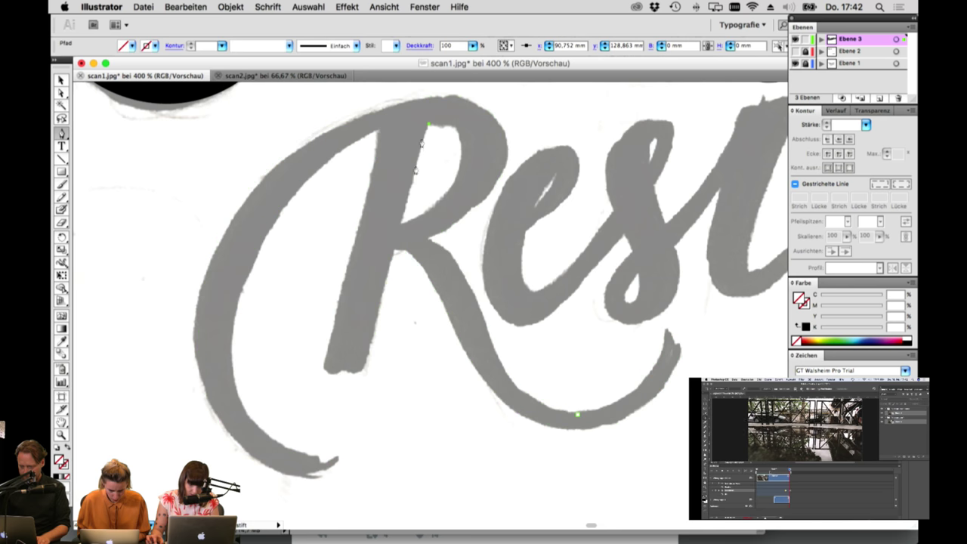
{"action": "left_click", "coordinate": [398, 225]}
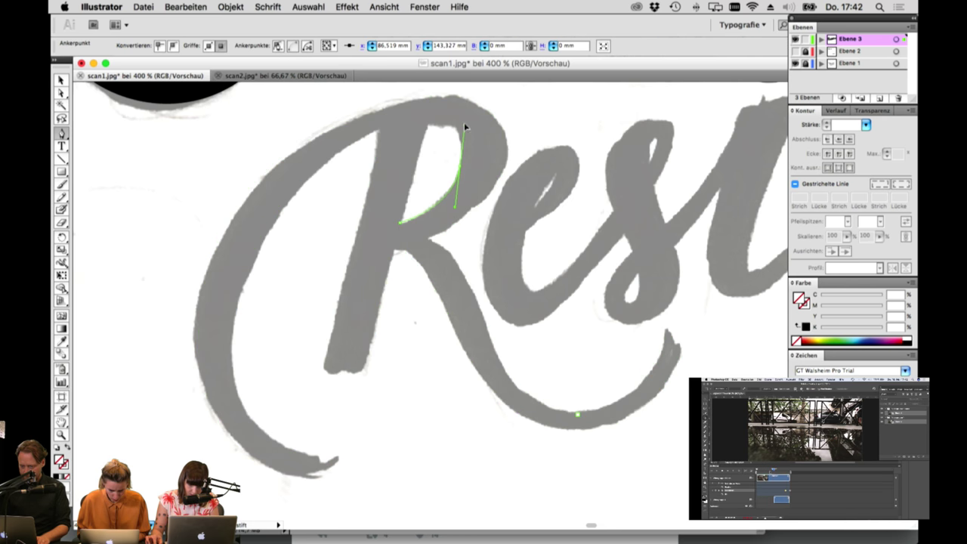
{"action": "left_click", "coordinate": [459, 167]}
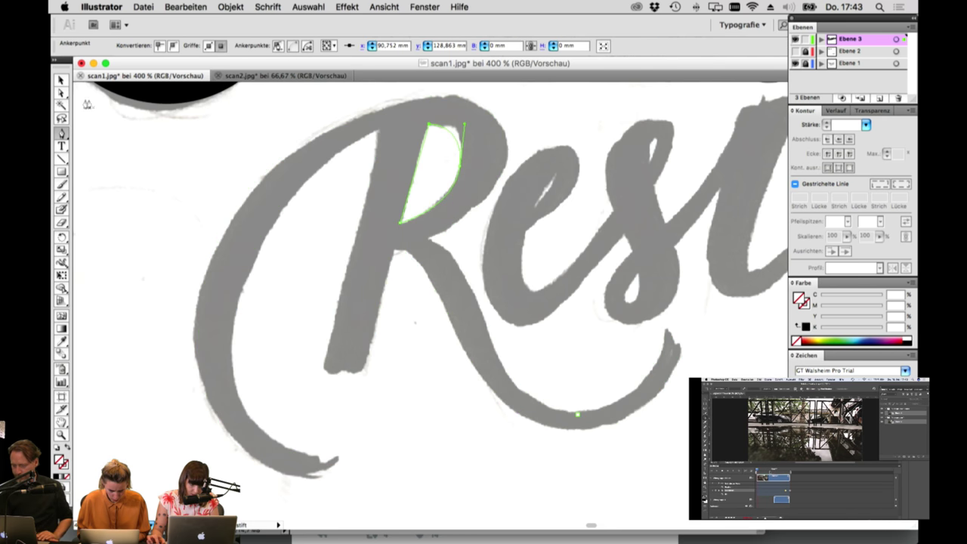
{"action": "left_click_drag", "start_coordinate": [460, 167], "coordinate": [462, 167]}
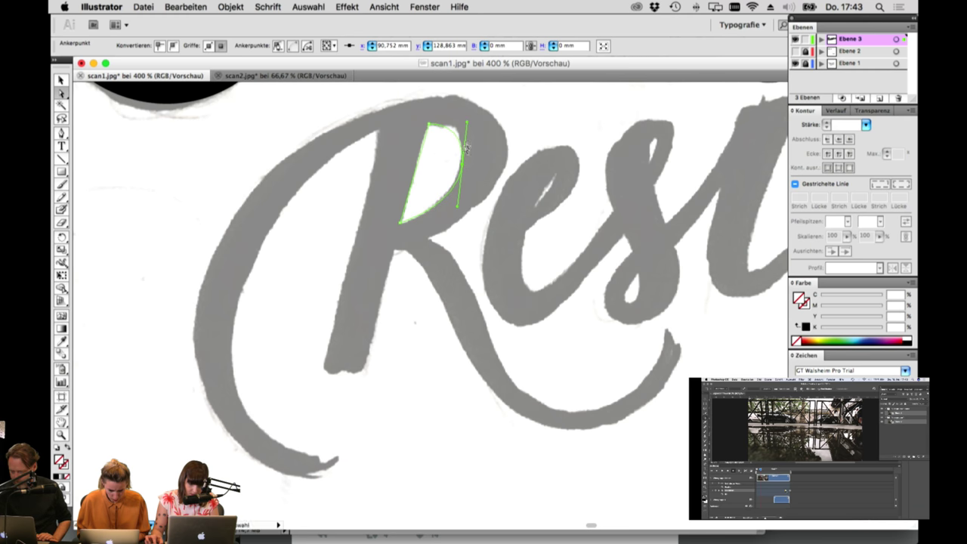
Step: Combine the R's outer outline and counter into a compound path and fill it with black
{"action": "left_click", "coordinate": [444, 98], "text": "super"}
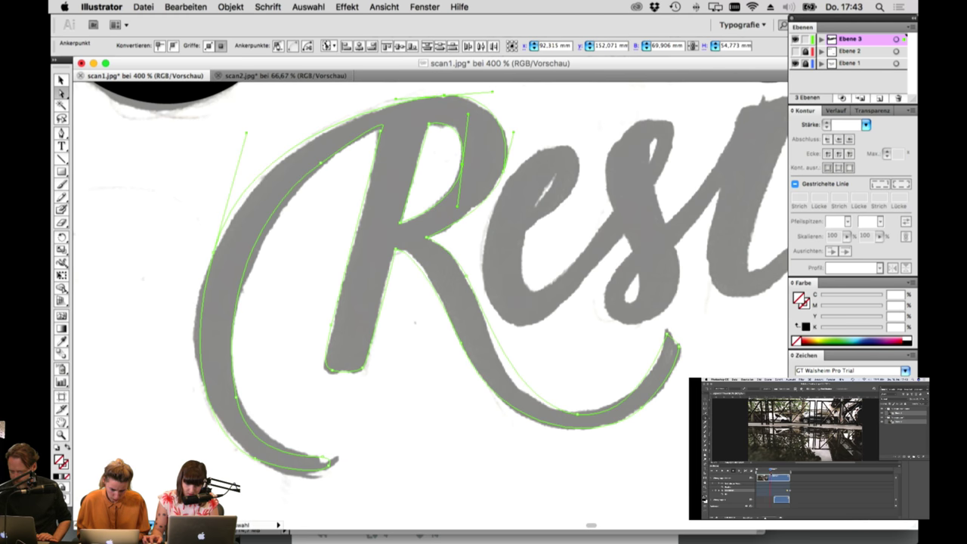
{"action": "key", "text": "super+8"}
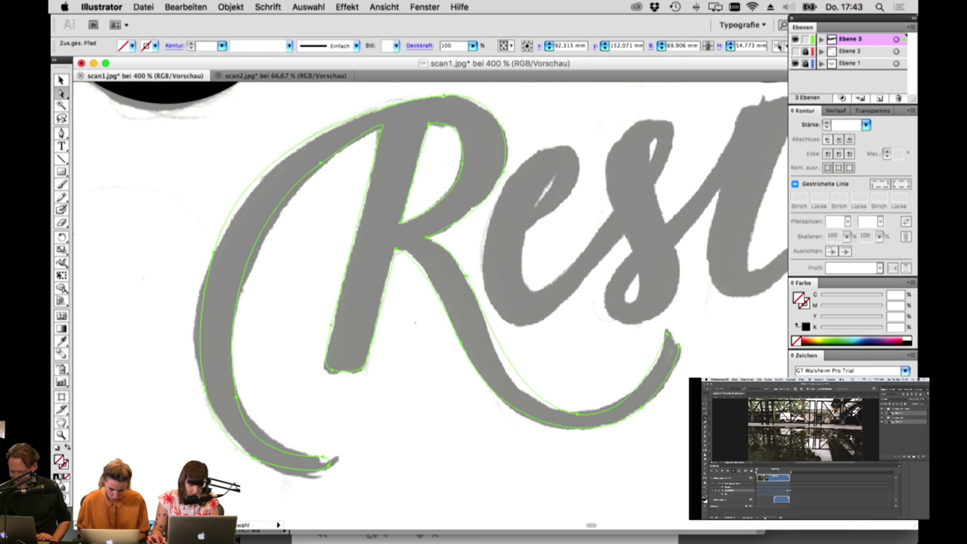
{"action": "left_click", "coordinate": [57, 477]}
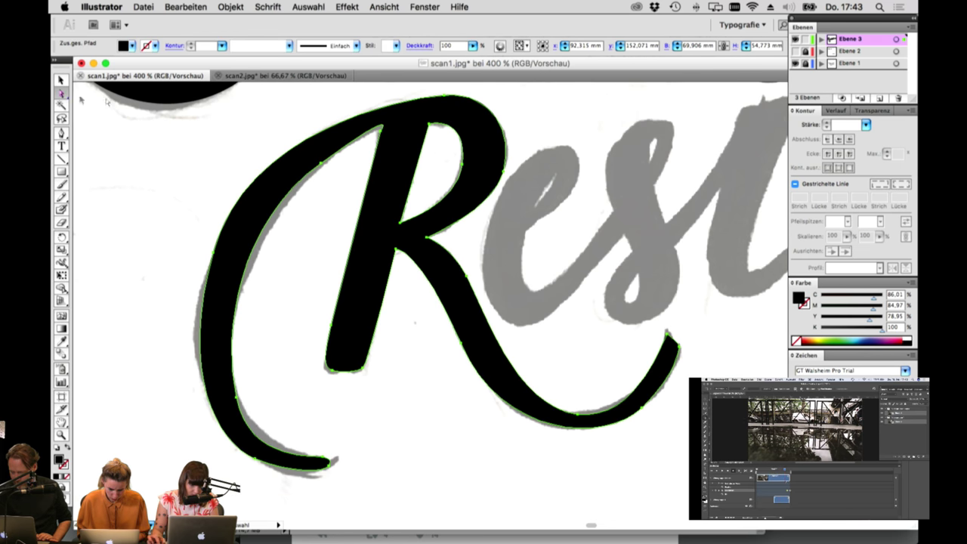
Step: Adjust the anchor handle where the R's swash meets the stem and raise the upper corner of the counter
{"action": "left_click", "coordinate": [443, 98]}
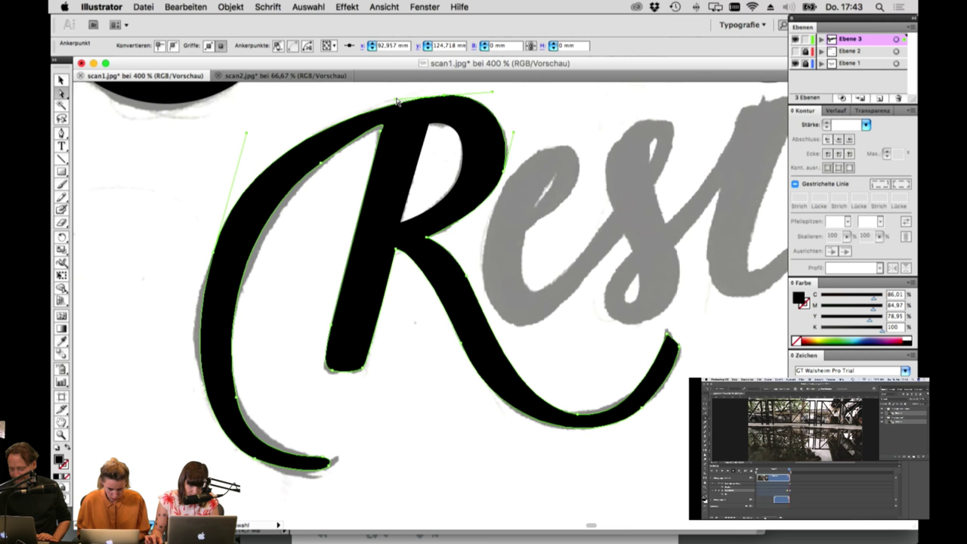
{"action": "left_click", "coordinate": [384, 129]}
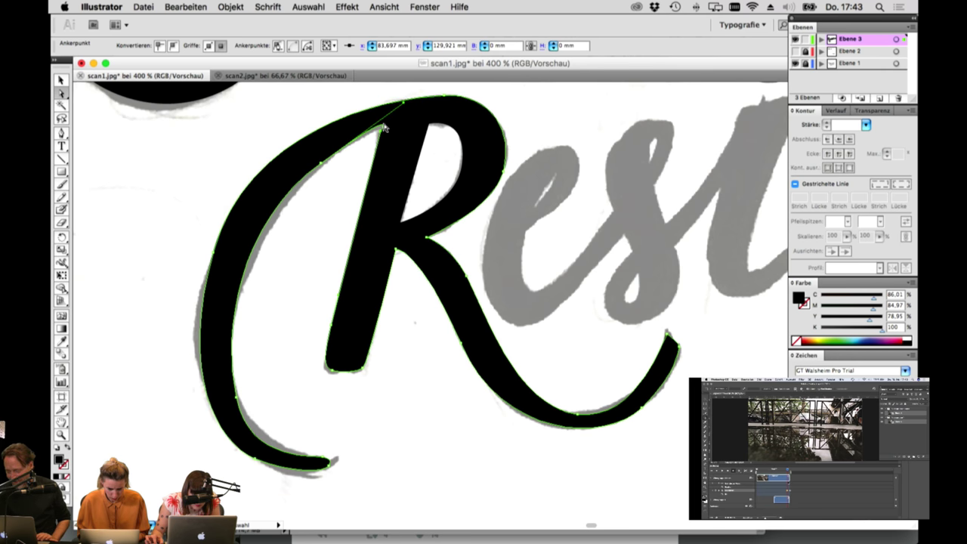
{"action": "left_click_drag", "start_coordinate": [404, 102], "coordinate": [374, 124]}
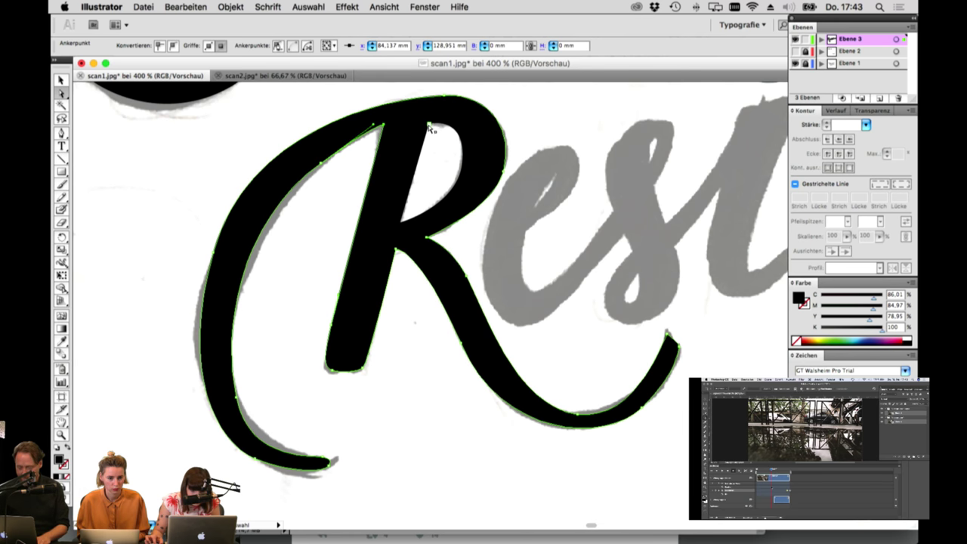
{"action": "left_click", "coordinate": [429, 120]}
{"action": "left_click_drag", "start_coordinate": [431, 117], "coordinate": [429, 116]}
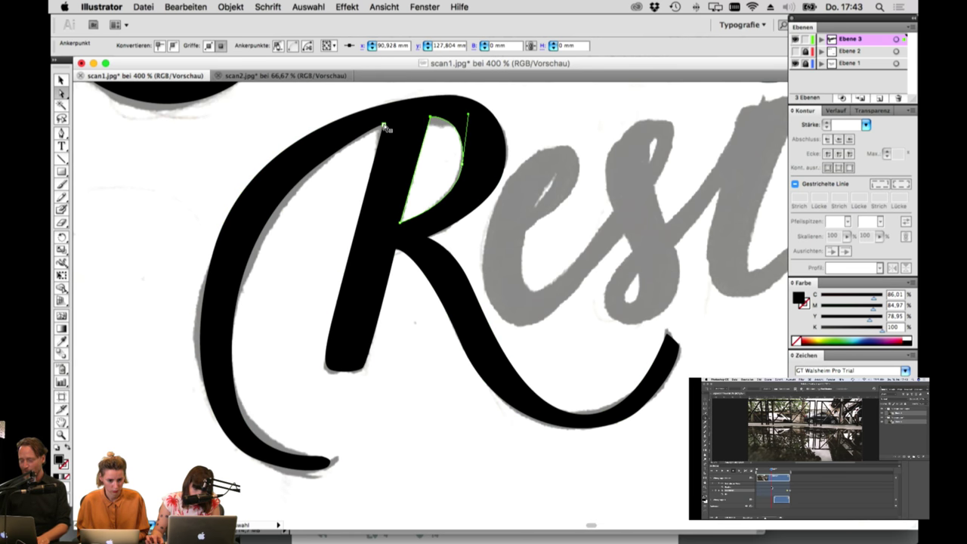
{"action": "left_click", "coordinate": [383, 126]}
Step: Widen the R's entry swash by moving its outer anchor outward, reshaping that curve's handle and nudging the inner anchor
{"action": "left_click", "coordinate": [214, 246]}
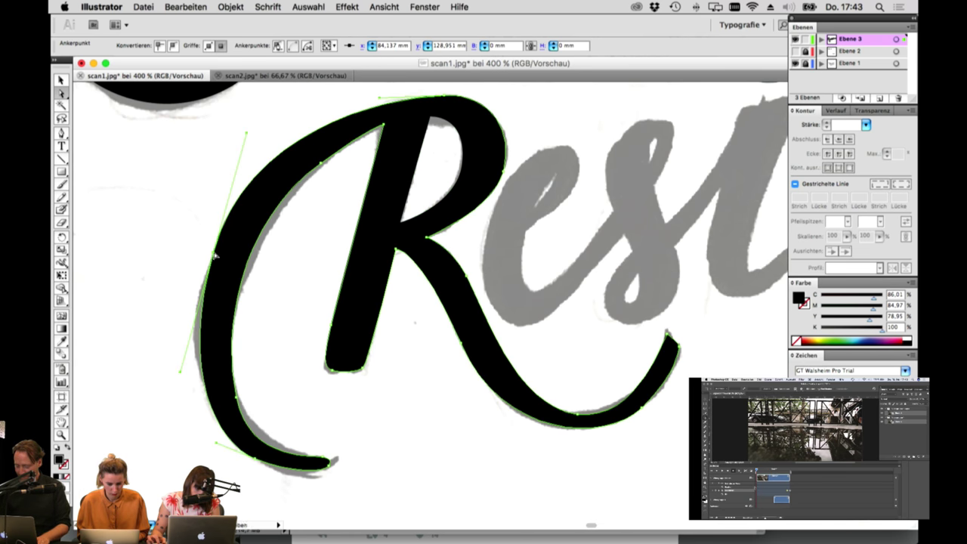
{"action": "left_click_drag", "start_coordinate": [237, 142], "coordinate": [238, 149]}
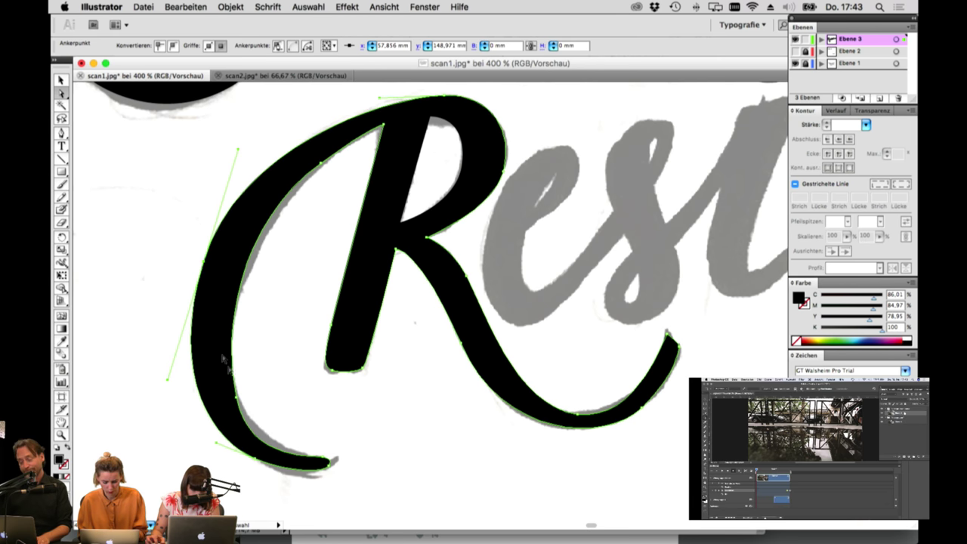
{"action": "left_click_drag", "start_coordinate": [203, 260], "coordinate": [200, 264]}
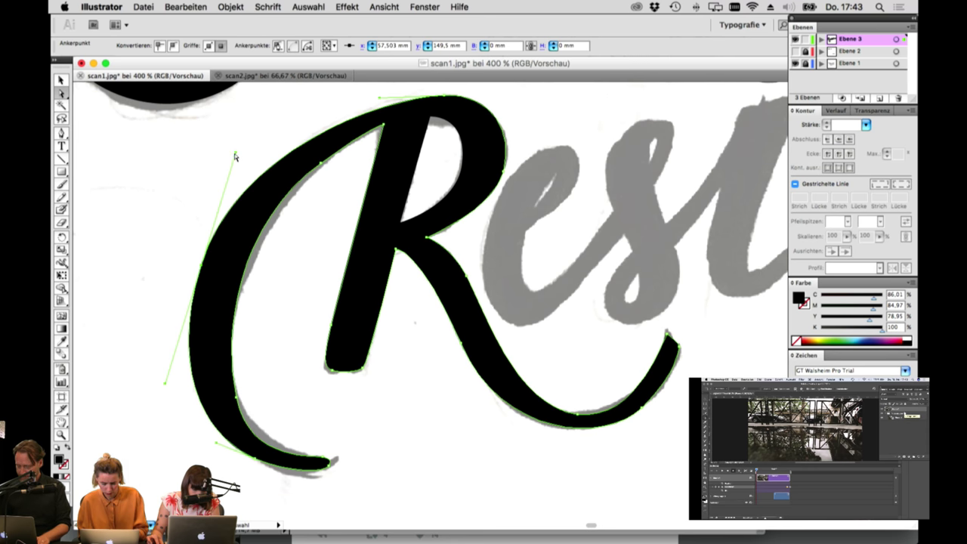
{"action": "left_click_drag", "start_coordinate": [235, 154], "coordinate": [241, 150]}
{"action": "left_click_drag", "start_coordinate": [321, 164], "coordinate": [316, 163]}
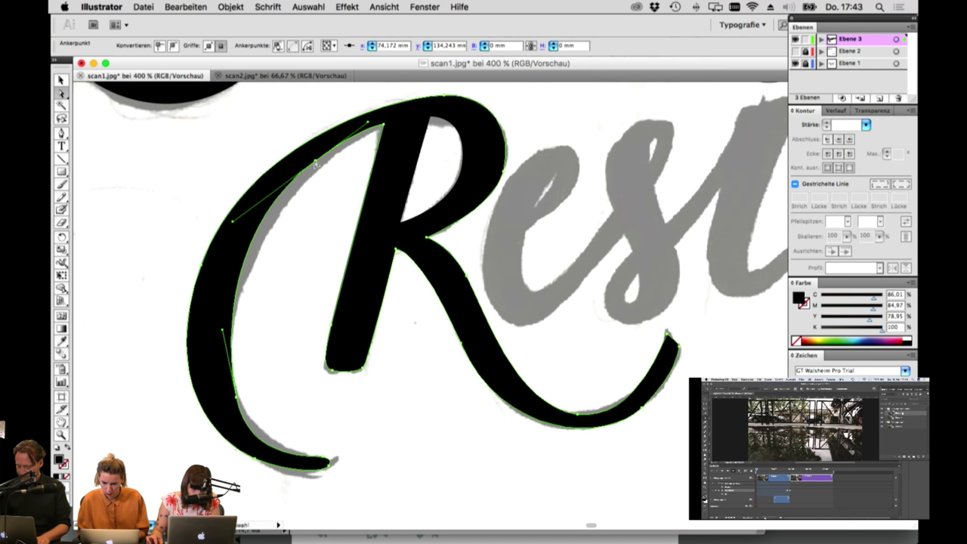
Step: Raise the anchor on the counter's curved side and shift the bowl's topmost anchor slightly down towards the stem
{"action": "left_click", "coordinate": [436, 121]}
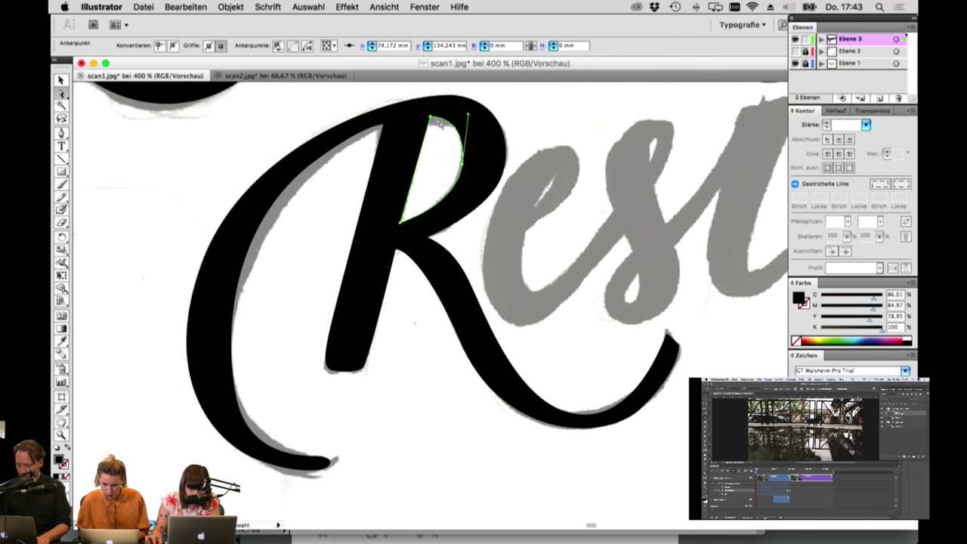
{"action": "left_click", "coordinate": [464, 164]}
{"action": "left_click_drag", "start_coordinate": [463, 164], "coordinate": [463, 159]}
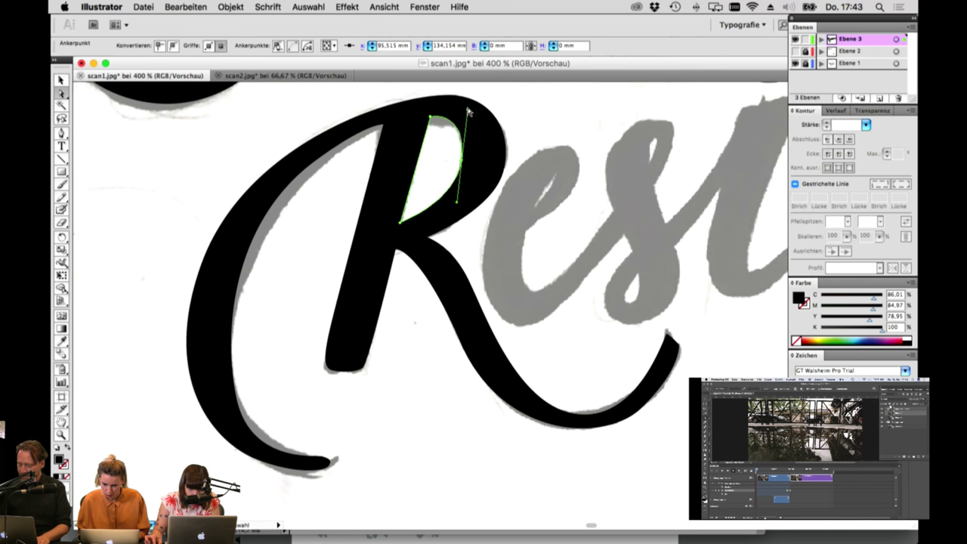
{"action": "left_click", "coordinate": [404, 106]}
{"action": "left_click", "coordinate": [444, 96]}
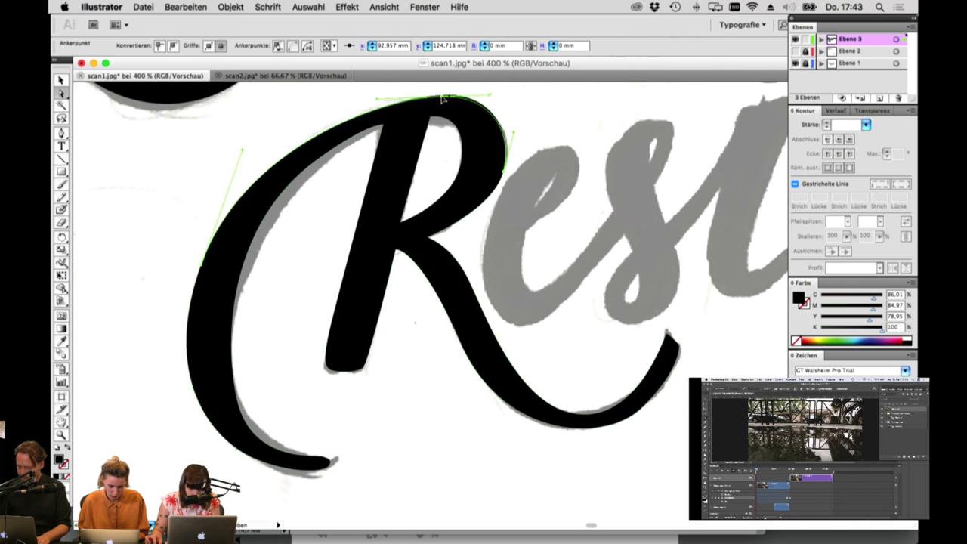
{"action": "left_click_drag", "start_coordinate": [443, 99], "coordinate": [433, 102]}
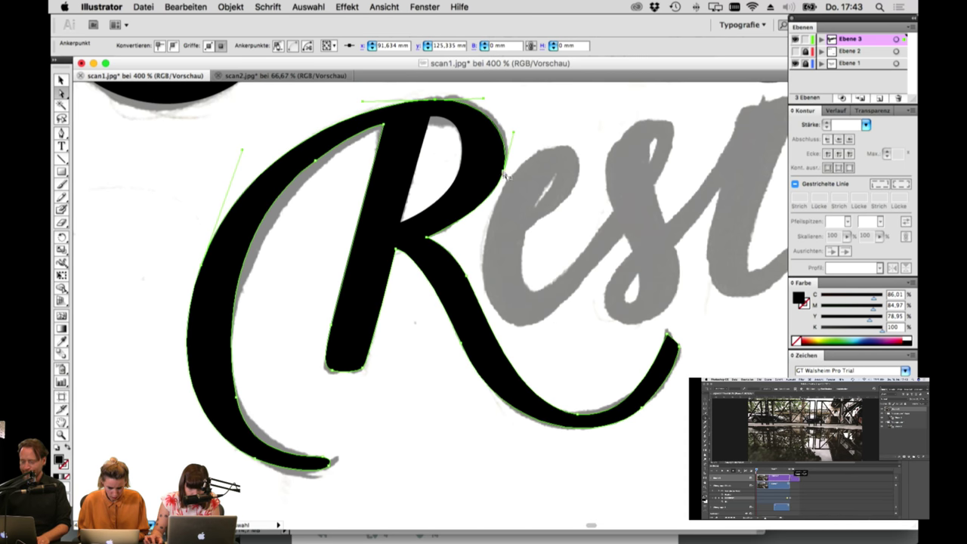
Step: Move the notch between the R's bowl and leg closer to the stem and lengthen the lower handle of the counter's curve
{"action": "left_click_drag", "start_coordinate": [427, 238], "coordinate": [417, 234]}
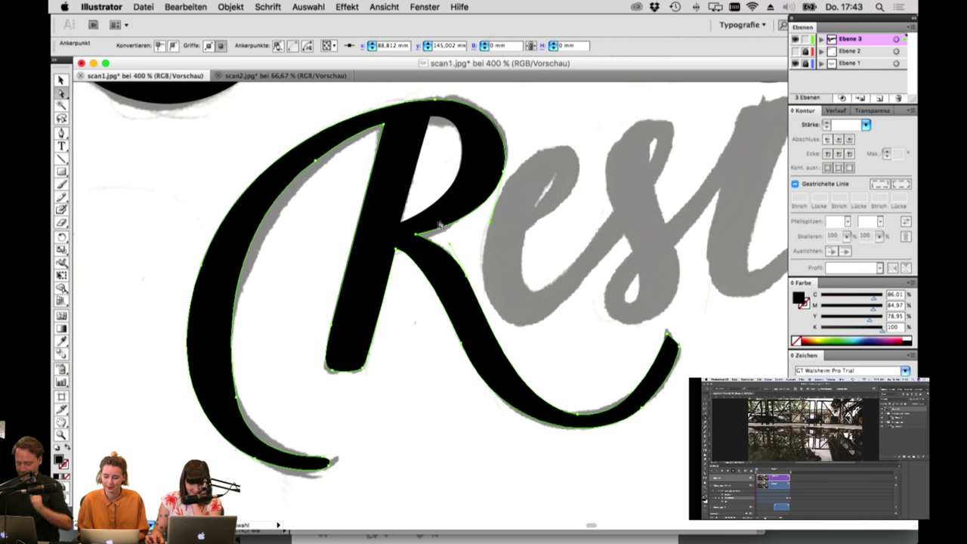
{"action": "left_click", "coordinate": [405, 226]}
{"action": "left_click", "coordinate": [400, 223]}
{"action": "left_click", "coordinate": [462, 160]}
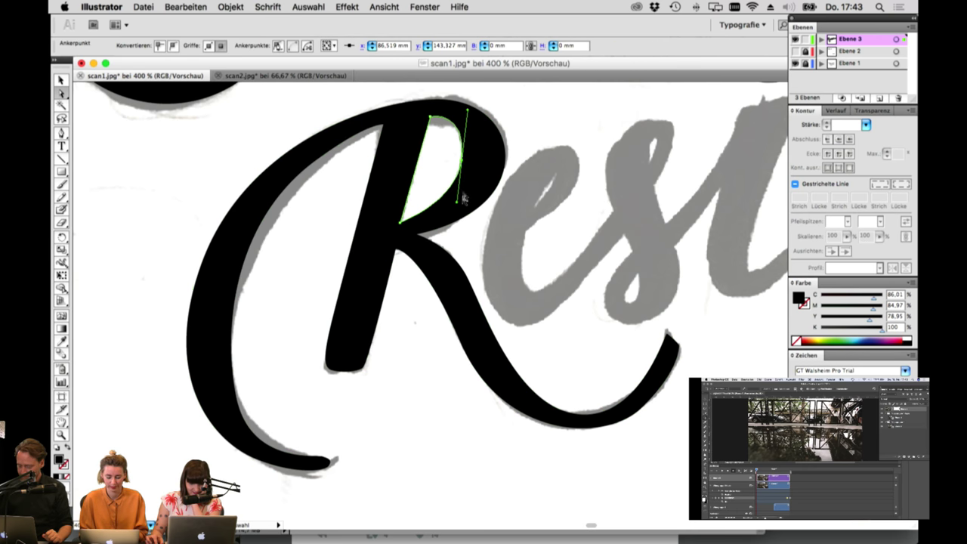
{"action": "left_click_drag", "start_coordinate": [457, 203], "coordinate": [453, 213]}
{"action": "left_click", "coordinate": [498, 221]}
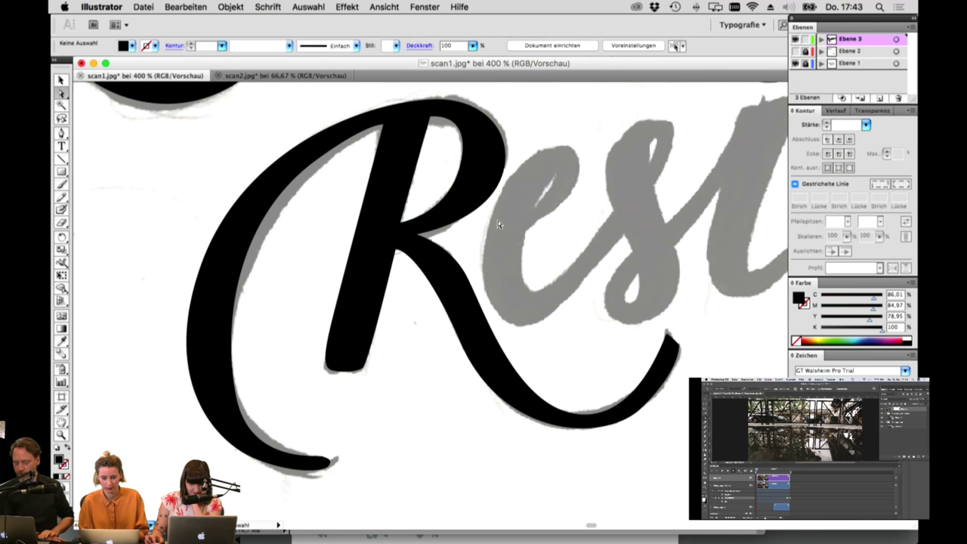
Step: Raise the corner between the R's stem and leg and adjust the handle on the leg's lower edge
{"action": "left_click", "coordinate": [440, 270]}
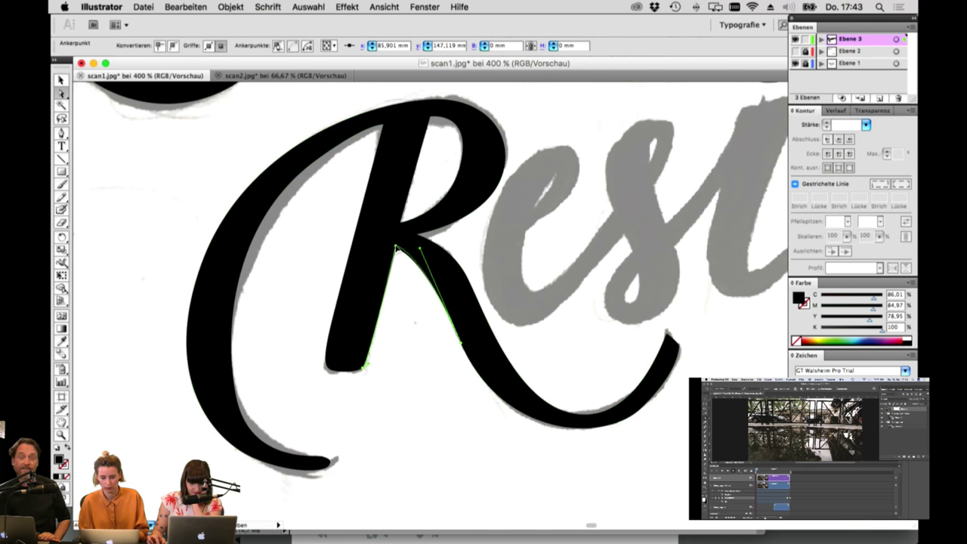
{"action": "left_click", "coordinate": [398, 248]}
{"action": "left_click", "coordinate": [464, 348]}
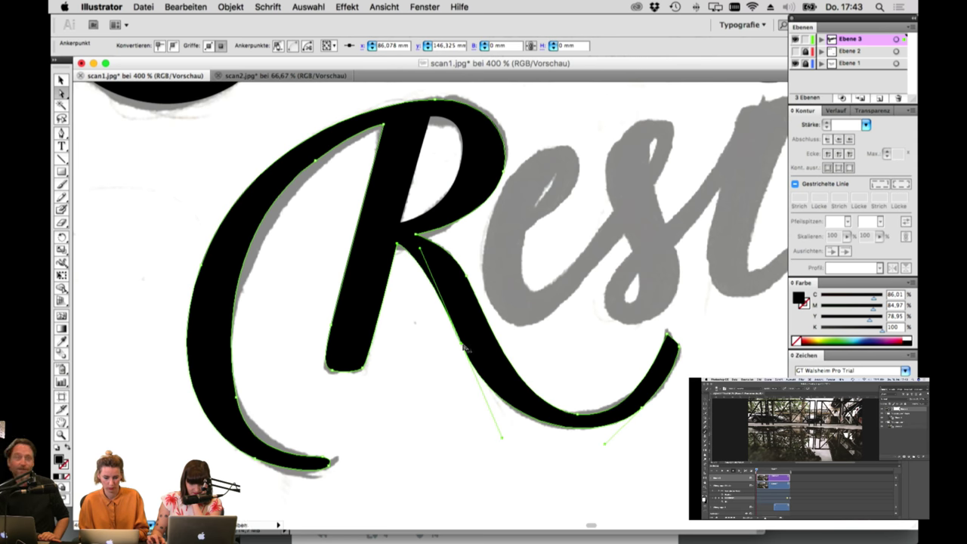
{"action": "left_click_drag", "start_coordinate": [421, 249], "coordinate": [424, 247]}
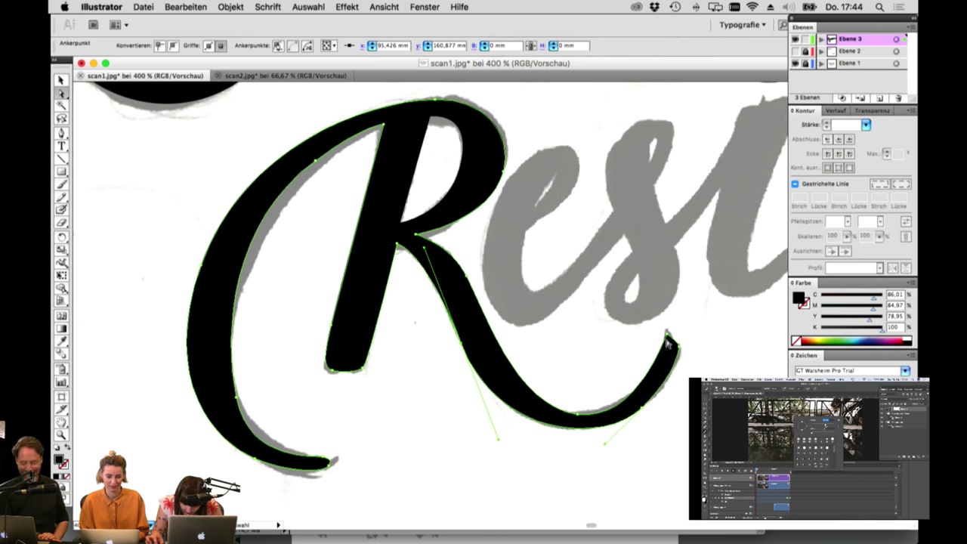
Step: Nudge the tip of the R's leg and smooth the curve along the upper edge of its tail
{"action": "left_click_drag", "start_coordinate": [667, 335], "coordinate": [665, 331]}
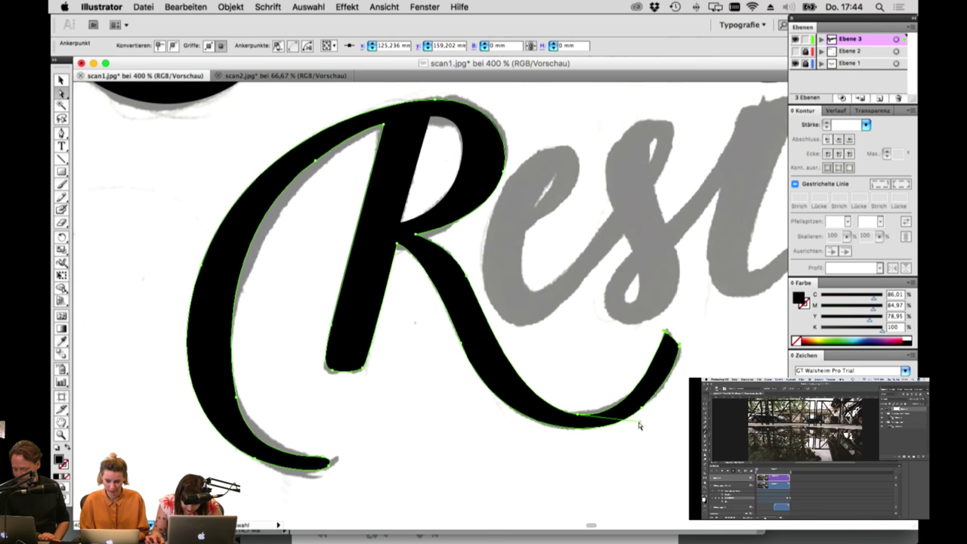
{"action": "left_click_drag", "start_coordinate": [639, 422], "coordinate": [649, 418]}
{"action": "left_click_drag", "start_coordinate": [582, 415], "coordinate": [578, 415]}
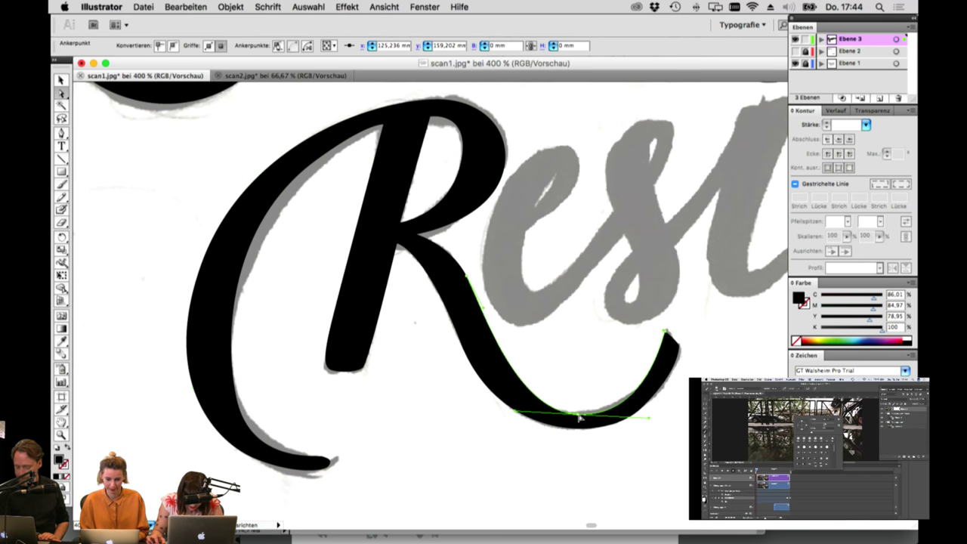
{"action": "left_click", "coordinate": [578, 420]}
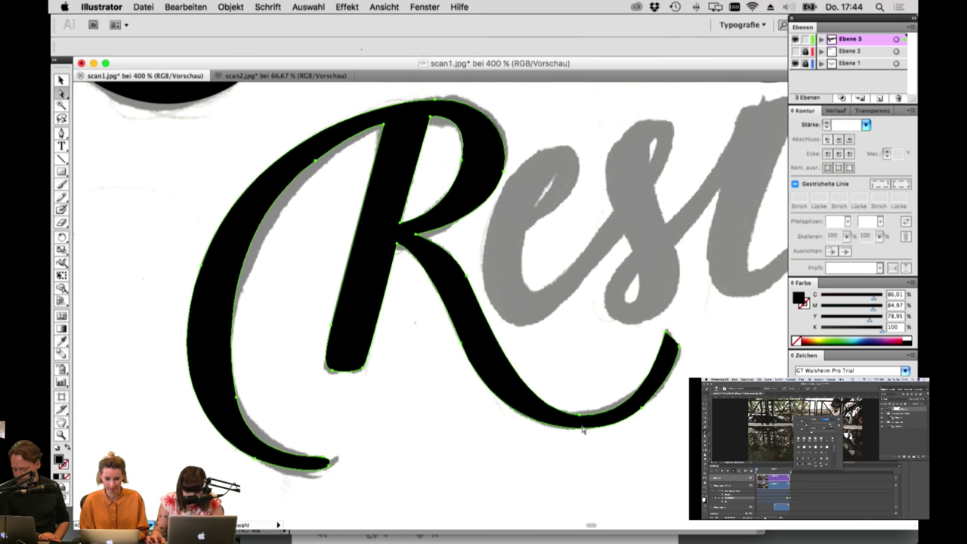
Step: Reshape the lower edge of the leg's tail by adjusting its anchor and handle, and refine the pointed tip
{"action": "left_click", "coordinate": [641, 409]}
{"action": "left_click_drag", "start_coordinate": [604, 447], "coordinate": [599, 447]}
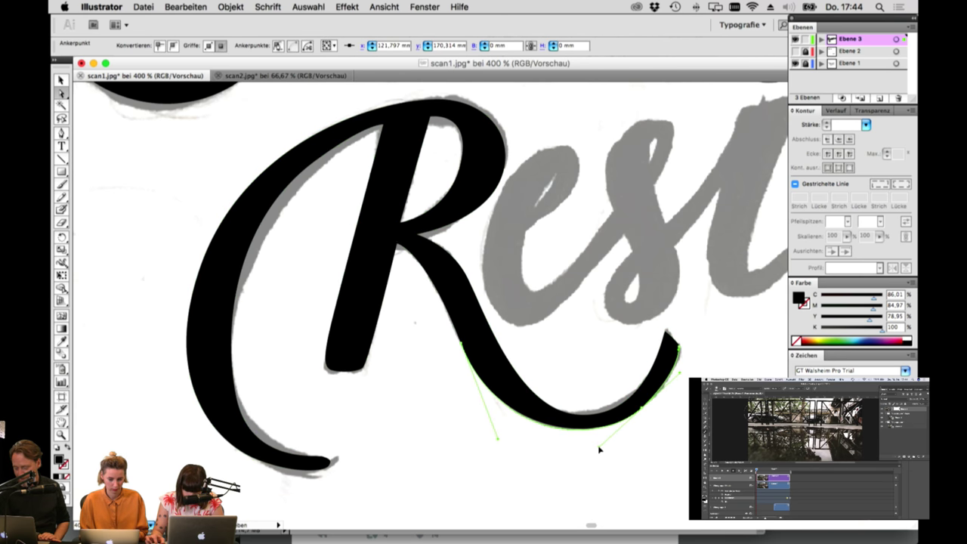
{"action": "left_click_drag", "start_coordinate": [642, 409], "coordinate": [637, 408]}
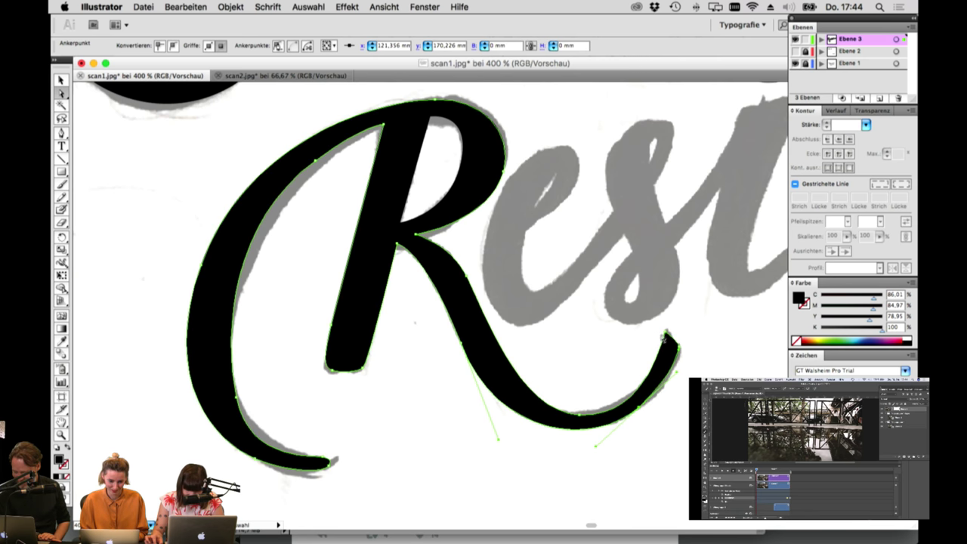
{"action": "left_click", "coordinate": [664, 332]}
{"action": "left_click_drag", "start_coordinate": [666, 332], "coordinate": [667, 329]}
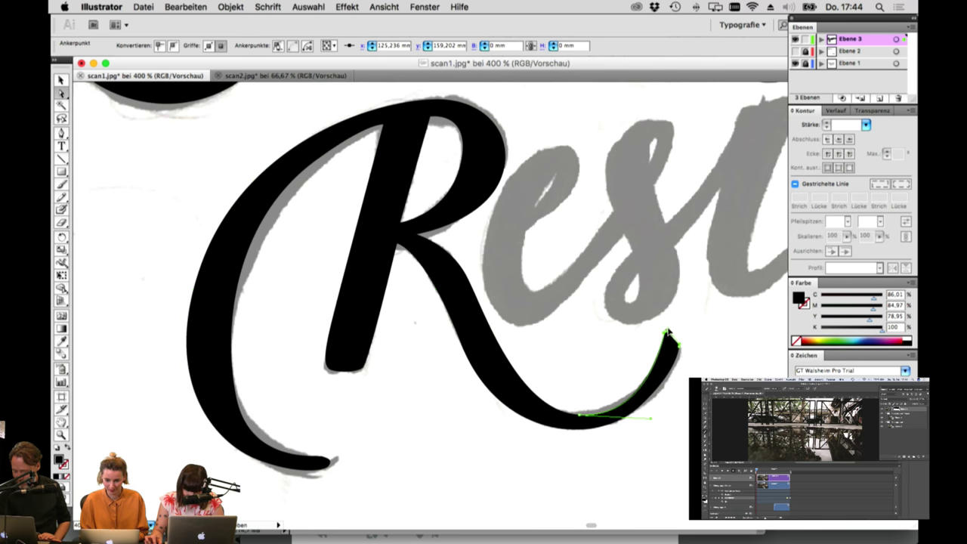
Step: Reshape the lower end of the R's entry swash into a slimmer tip and deselect the letter
{"action": "left_click", "coordinate": [330, 463]}
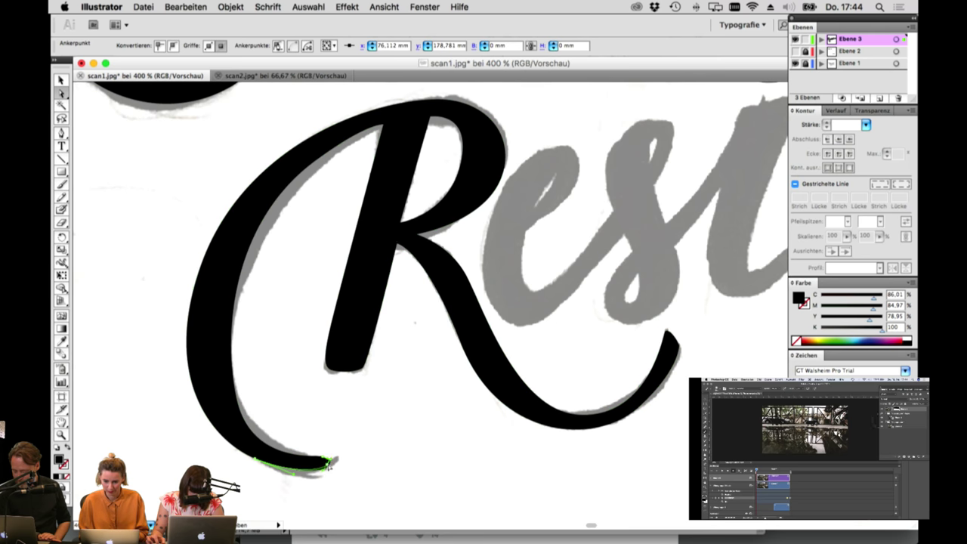
{"action": "left_click_drag", "start_coordinate": [330, 463], "coordinate": [325, 473]}
{"action": "left_click", "coordinate": [332, 459]}
{"action": "left_click", "coordinate": [286, 427]}
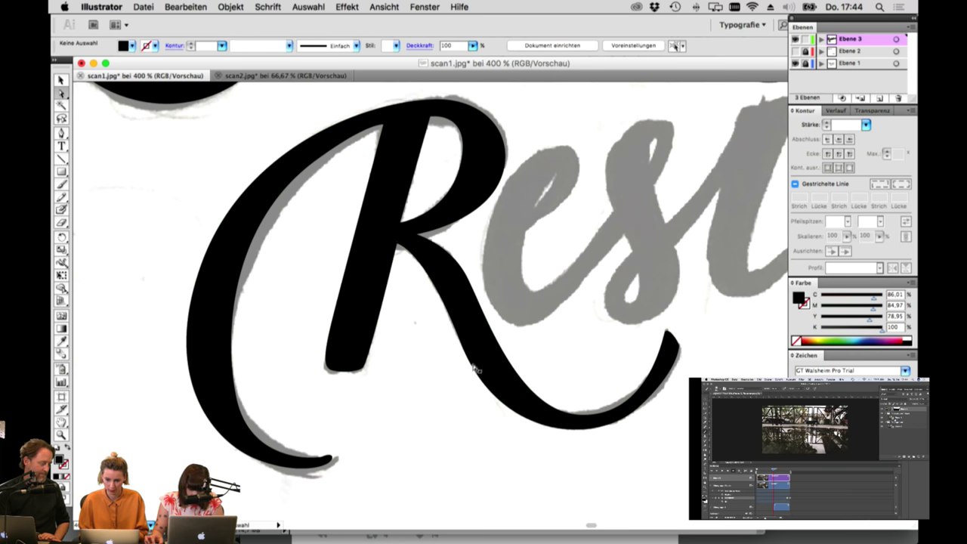
Step: Start the outline of the letter e with the Pen tool, remove its fill, and trace around the top of its loop
{"action": "key", "text": "g"}
{"action": "key", "text": "h"}
{"action": "left_click_drag", "start_coordinate": [561, 324], "coordinate": [420, 427]}
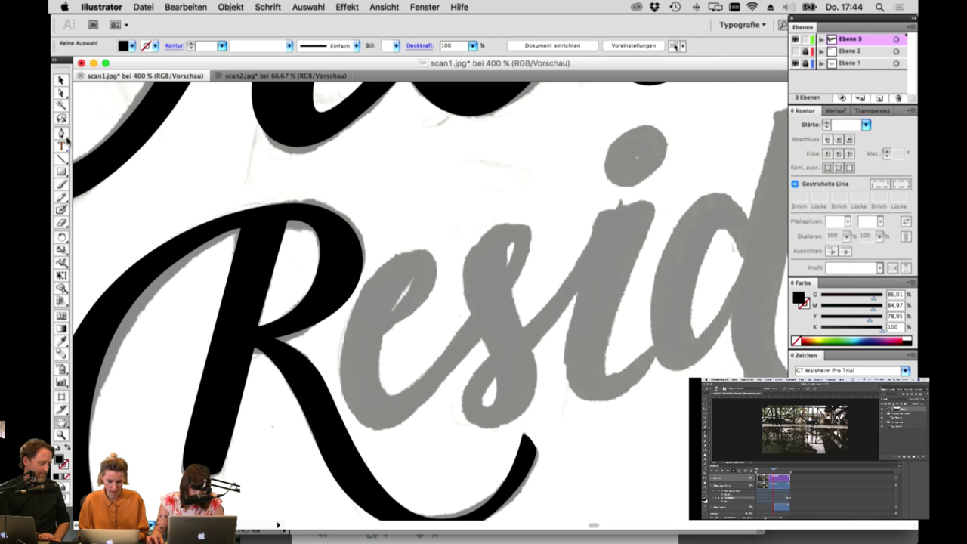
{"action": "left_click", "coordinate": [63, 134]}
{"action": "left_click", "coordinate": [389, 328]}
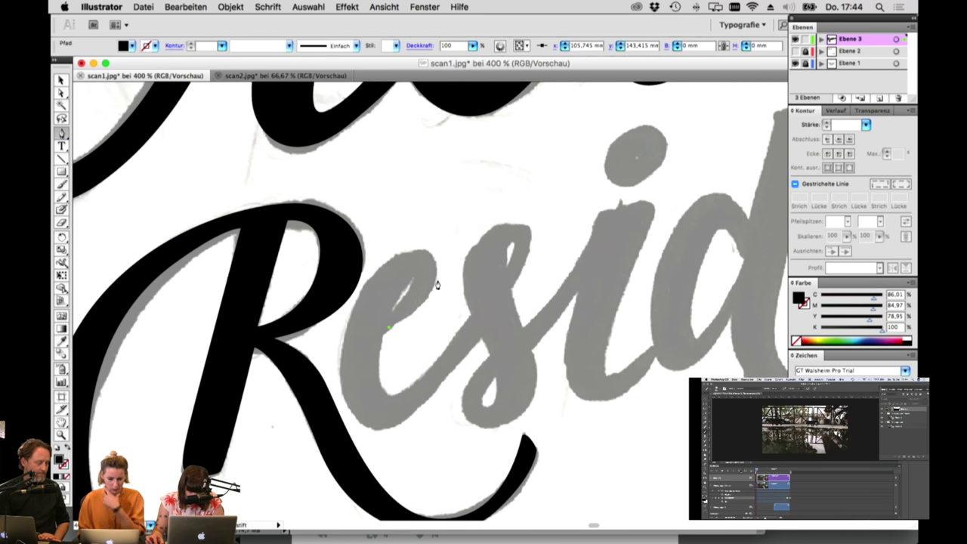
{"action": "left_click_drag", "start_coordinate": [435, 281], "coordinate": [440, 250]}
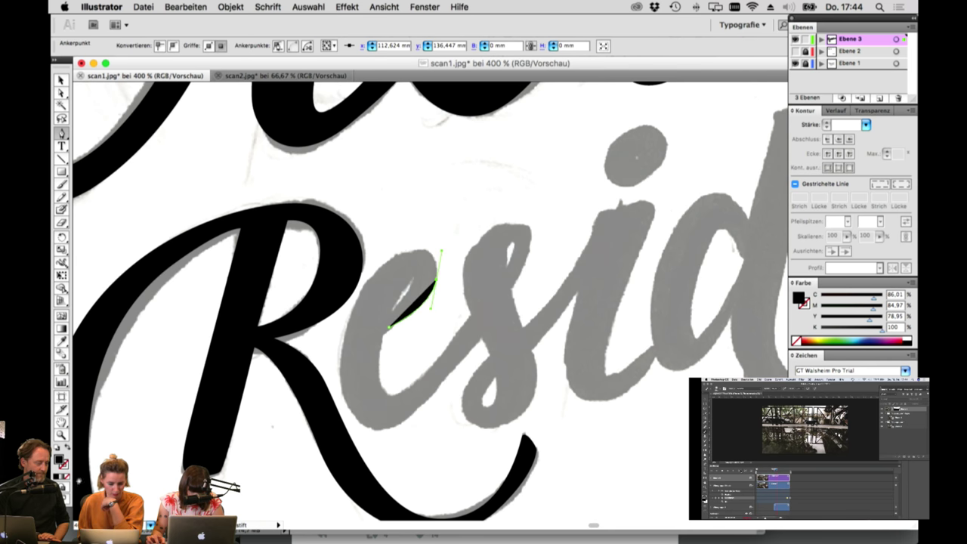
{"action": "key", "text": "slash"}
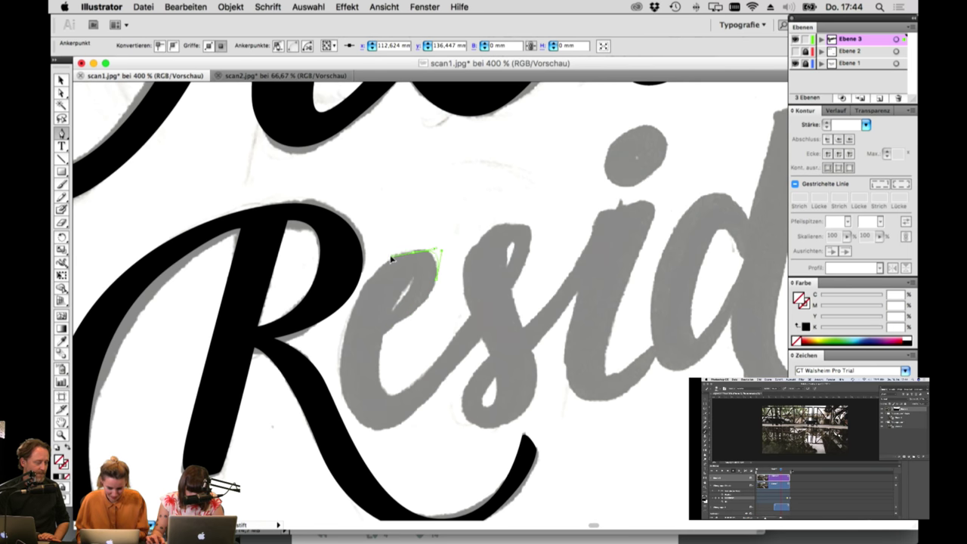
{"action": "left_click_drag", "start_coordinate": [411, 243], "coordinate": [366, 277]}
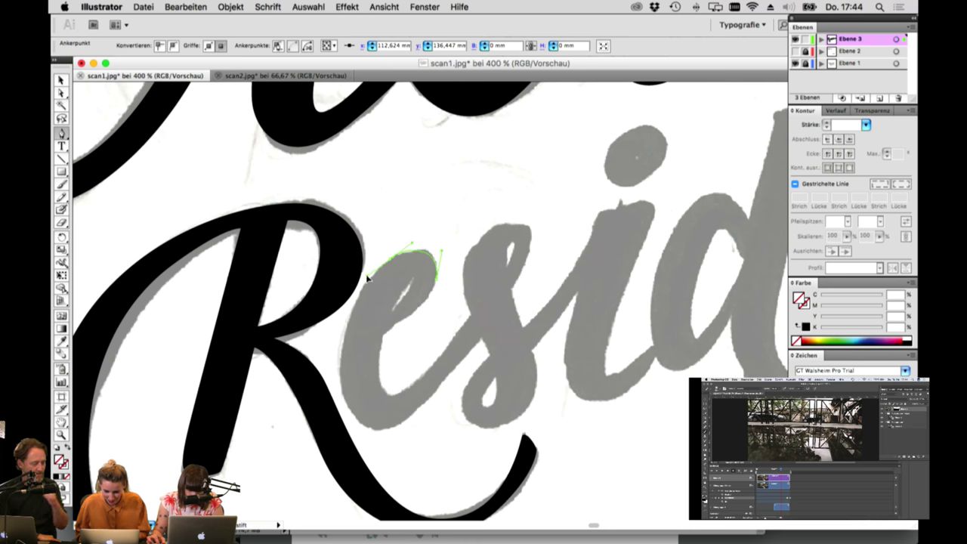
{"action": "mouse_move", "coordinate": [364, 423]}
{"action": "left_mouse_down"}
{"action": "mouse_move", "coordinate": [426, 453]}
{"action": "mouse_move", "coordinate": [420, 479]}
{"action": "left_mouse_up"}
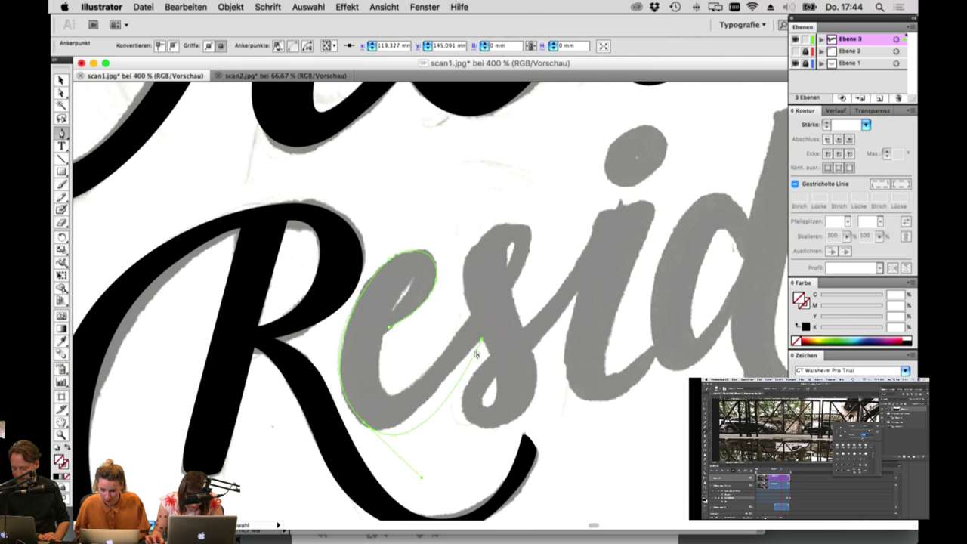
{"action": "left_click_drag", "start_coordinate": [489, 360], "coordinate": [490, 355]}
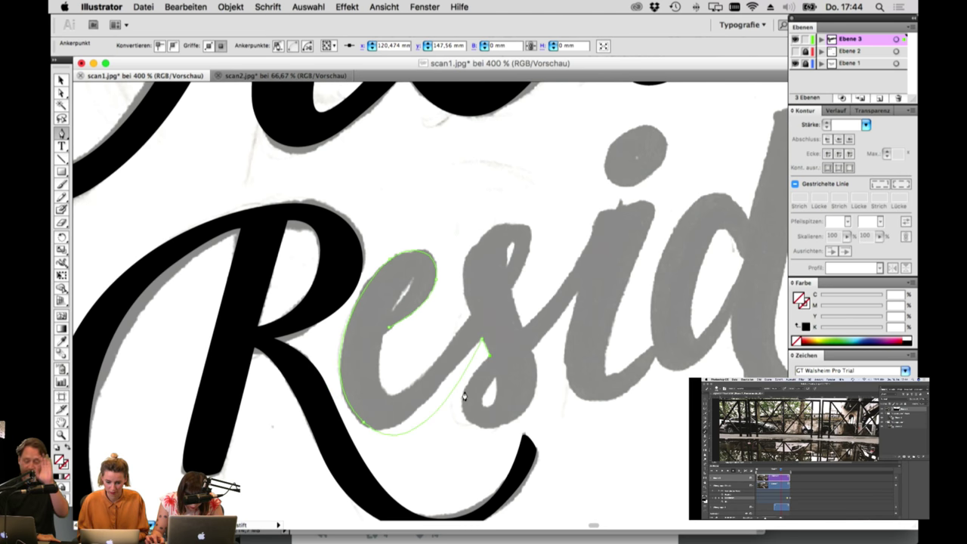
{"action": "key", "text": "super+z"}
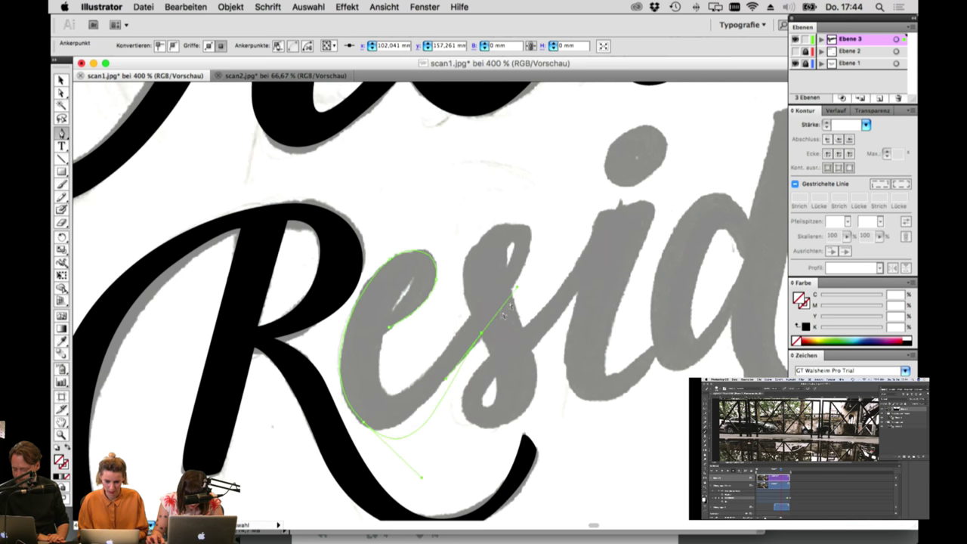
{"action": "key", "text": "super+z"}
Step: Continue the Pen outline around the back and base of the e and along the connecting stroke over the top of the s
{"action": "left_click_drag", "start_coordinate": [345, 387], "coordinate": [354, 437]}
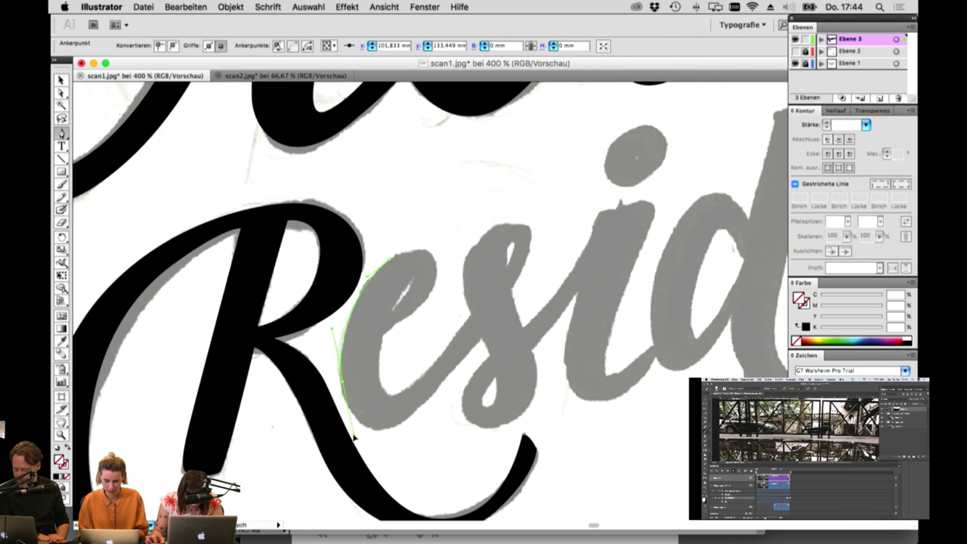
{"action": "left_click", "coordinate": [442, 386]}
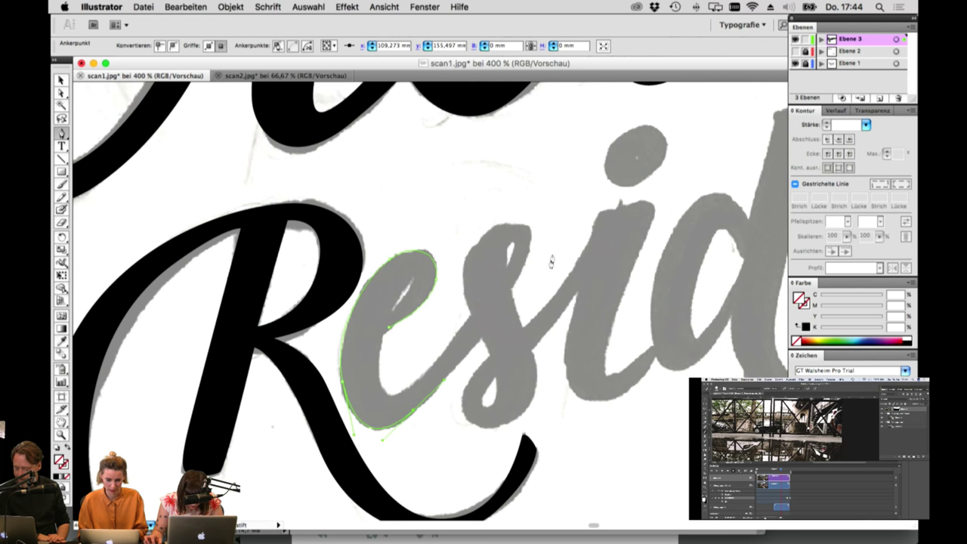
{"action": "left_click_drag", "start_coordinate": [530, 259], "coordinate": [475, 241]}
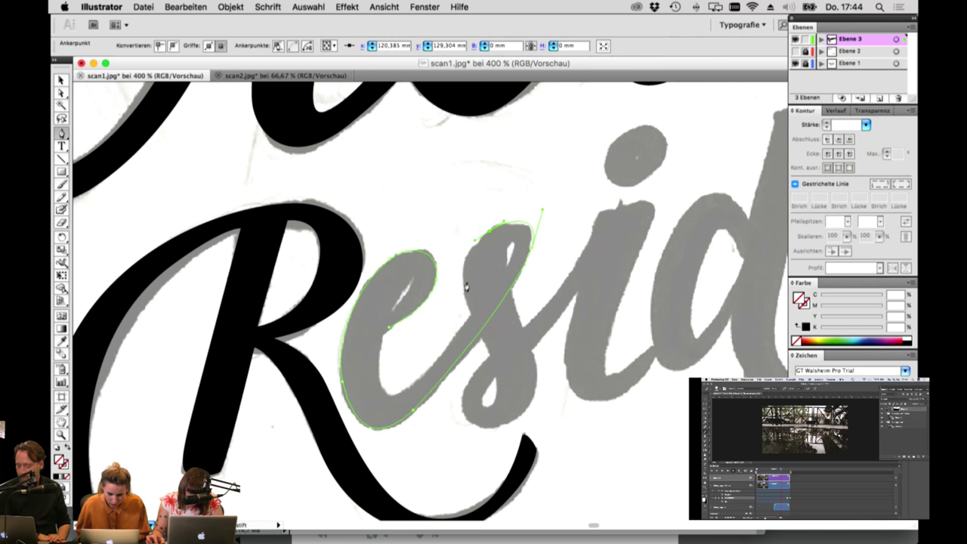
Step: Trace the left side of the s down around its lower counter and along the connecting stroke up to the i
{"action": "left_click_drag", "start_coordinate": [463, 292], "coordinate": [464, 300]}
{"action": "left_click", "coordinate": [471, 329]}
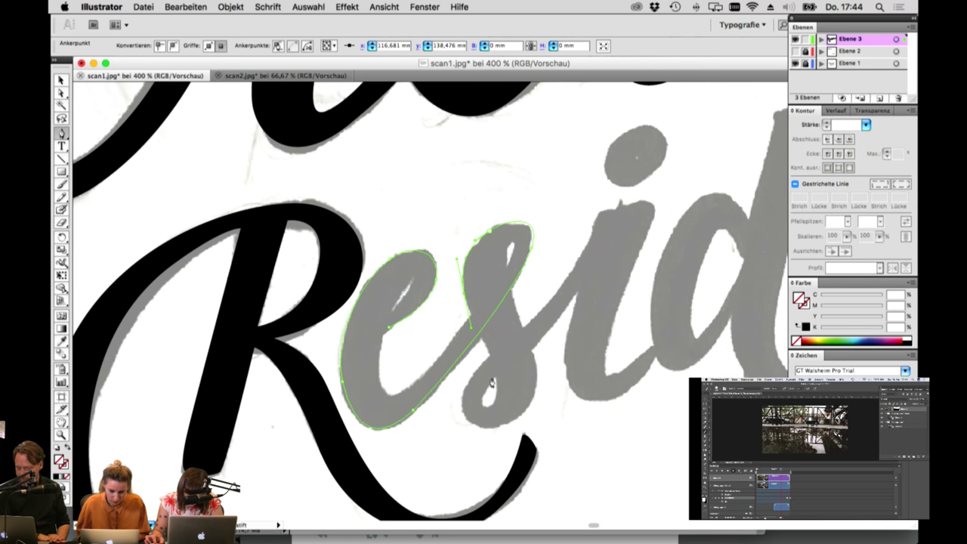
{"action": "mouse_move", "coordinate": [496, 391]}
{"action": "left_mouse_down"}
{"action": "mouse_move", "coordinate": [495, 419]}
{"action": "mouse_move", "coordinate": [482, 400]}
{"action": "left_mouse_up"}
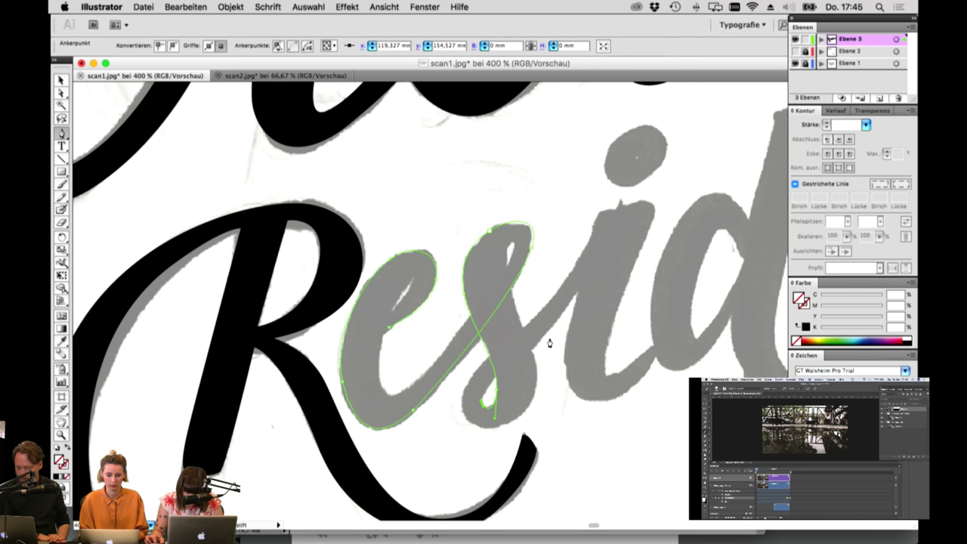
{"action": "left_click_drag", "start_coordinate": [582, 300], "coordinate": [583, 301]}
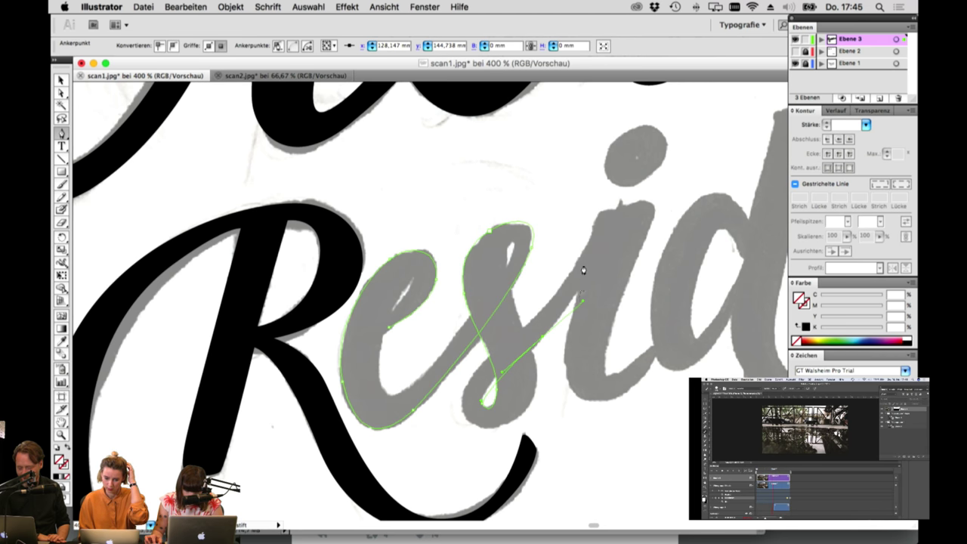
{"action": "left_click", "coordinate": [579, 284]}
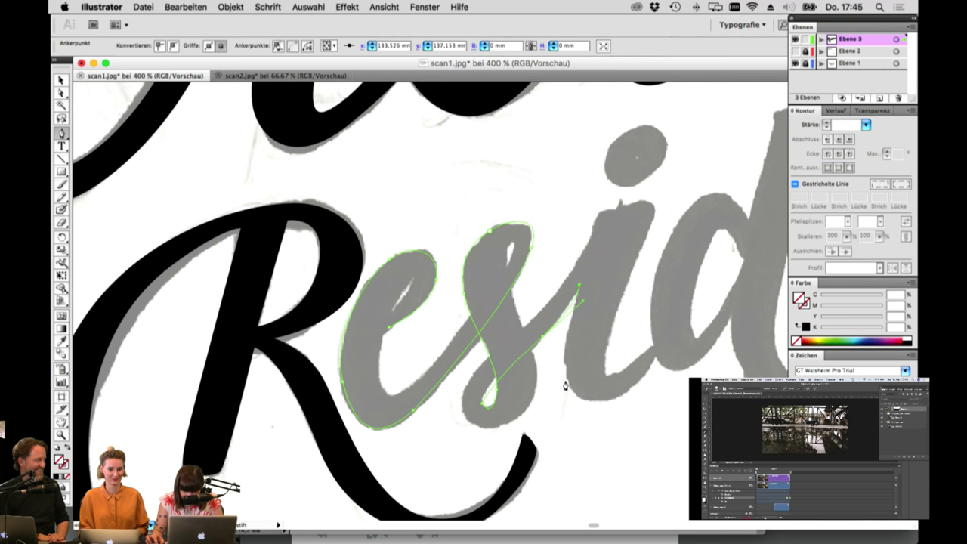
Step: Trace the left edge and curved base of the i, and turn the outline back at its exit stroke
{"action": "left_click_drag", "start_coordinate": [565, 383], "coordinate": [580, 409]}
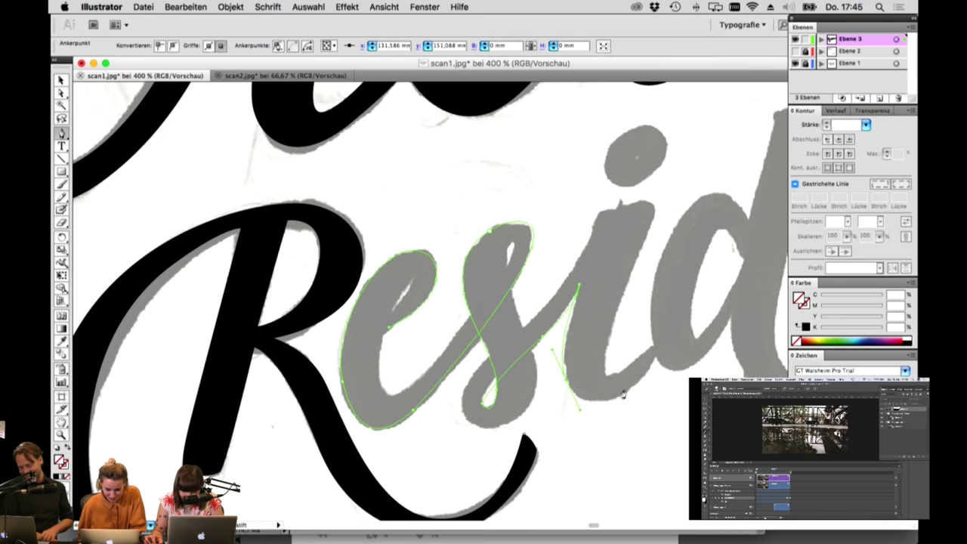
{"action": "left_click", "coordinate": [656, 358]}
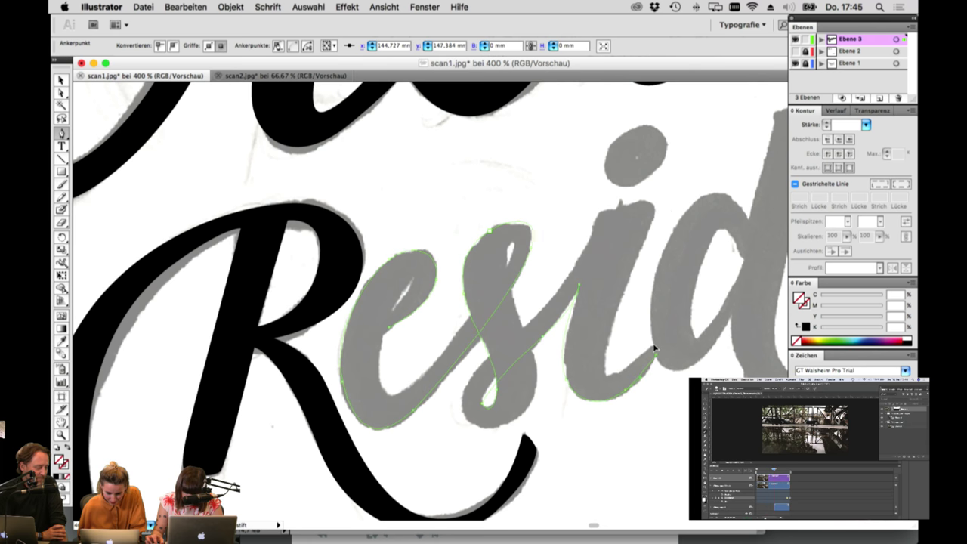
{"action": "left_click_drag", "start_coordinate": [654, 348], "coordinate": [637, 362]}
{"action": "left_click", "coordinate": [608, 380]}
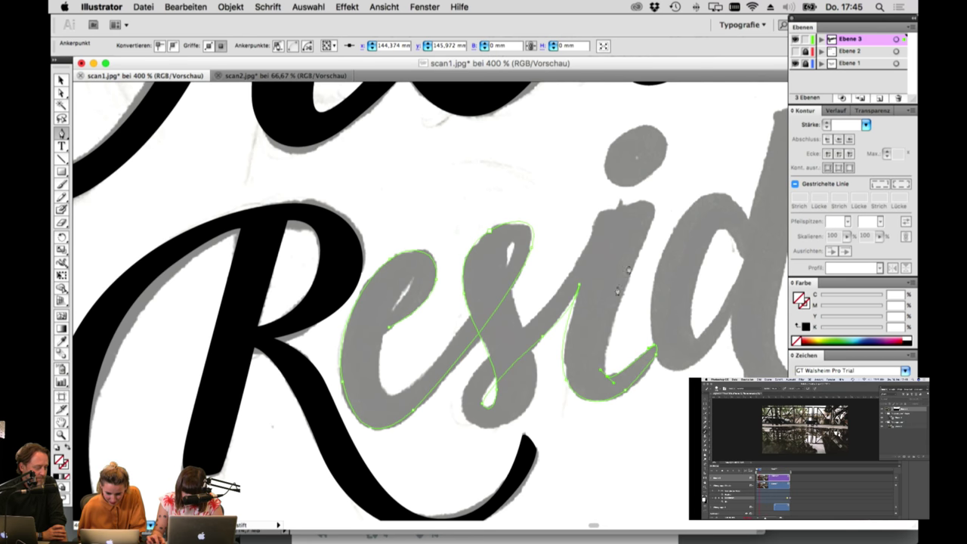
{"action": "left_click", "coordinate": [655, 209]}
{"action": "left_click_drag", "start_coordinate": [667, 182], "coordinate": [661, 175]}
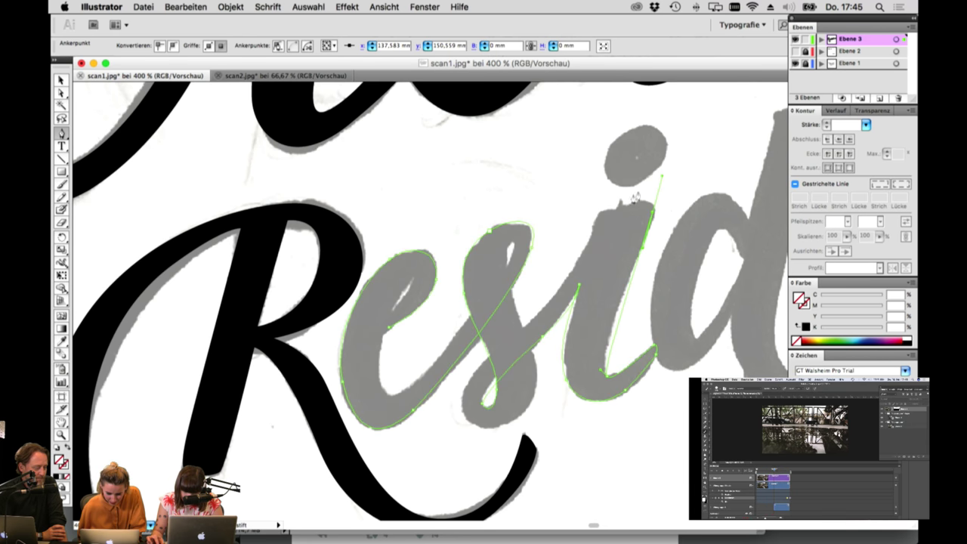
{"action": "left_click_drag", "start_coordinate": [621, 206], "coordinate": [605, 214]}
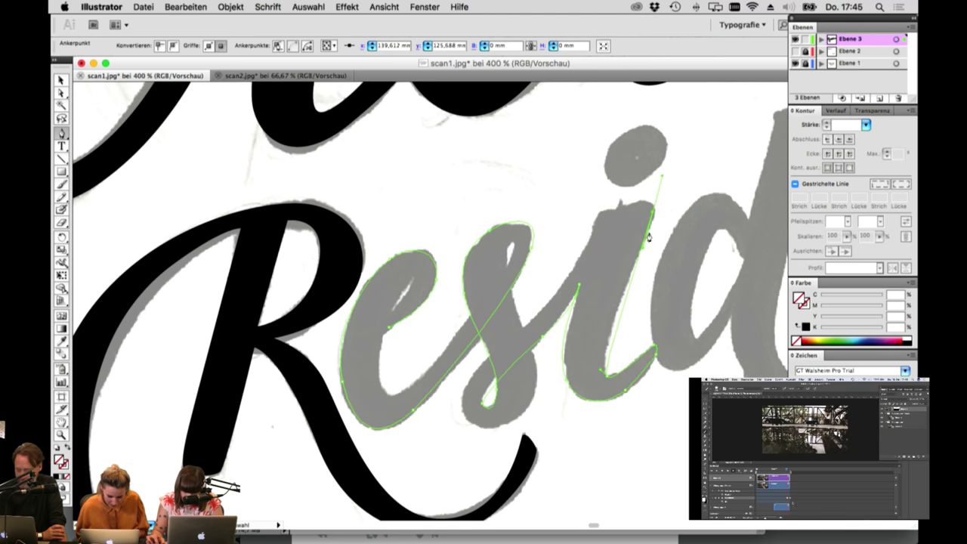
{"action": "key", "text": "super+z"}
{"action": "key", "text": "super+z"}
Step: Trace the right side of the i's stem, its flat top and the upper part of its left side
{"action": "left_click_drag", "start_coordinate": [634, 261], "coordinate": [652, 220]}
{"action": "left_click_drag", "start_coordinate": [646, 201], "coordinate": [595, 218]}
{"action": "left_click", "coordinate": [589, 252]}
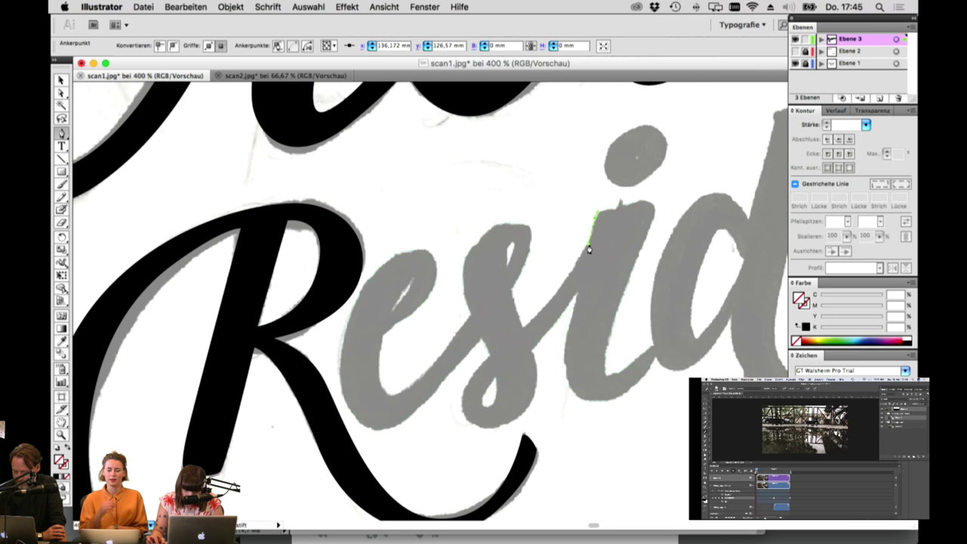
{"action": "left_click", "coordinate": [533, 325]}
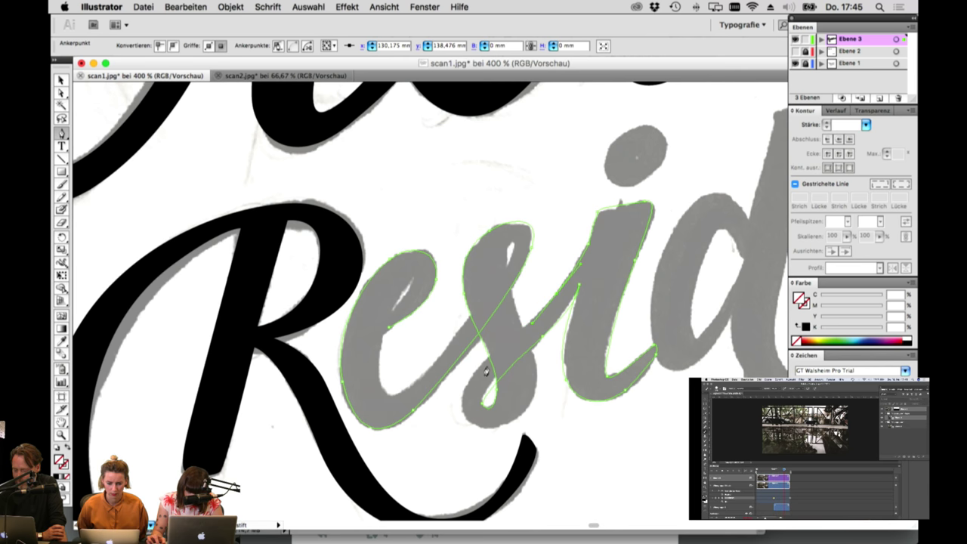
{"action": "left_click", "coordinate": [465, 381]}
{"action": "key", "text": "super+z"}
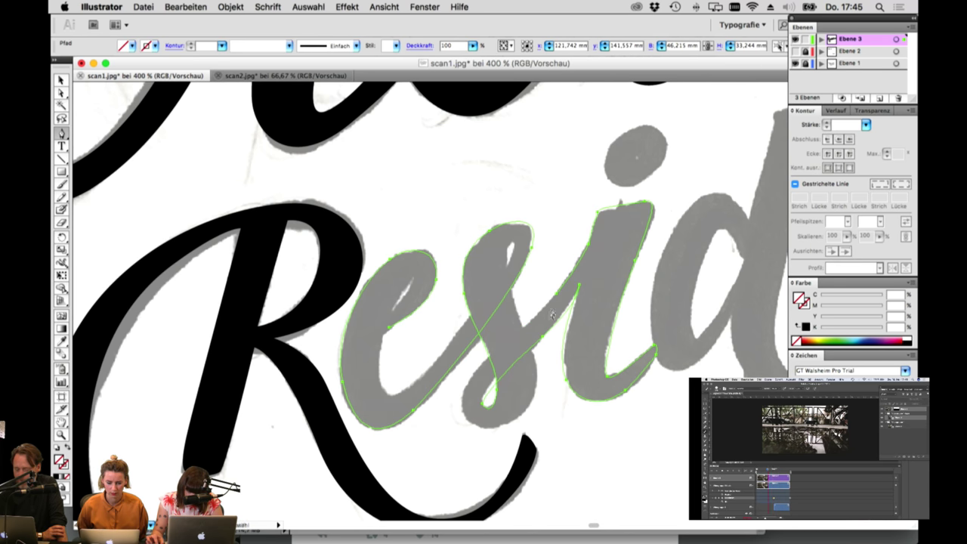
{"action": "key", "text": "super+z"}
Step: Trace the upper edge of the stroke joining i and s, around the lower bowl of the s and up its right side
{"action": "left_click_drag", "start_coordinate": [560, 291], "coordinate": [534, 317]}
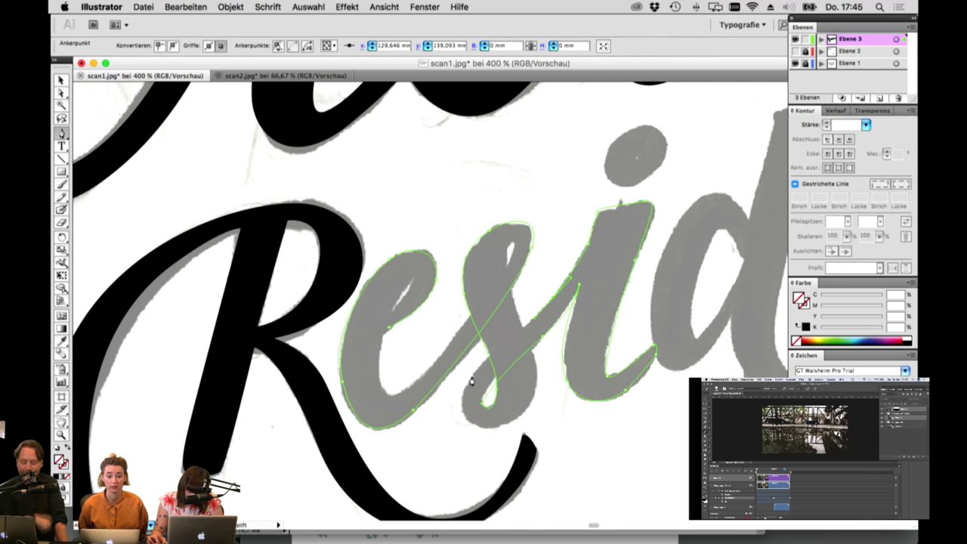
{"action": "left_click_drag", "start_coordinate": [475, 376], "coordinate": [458, 404]}
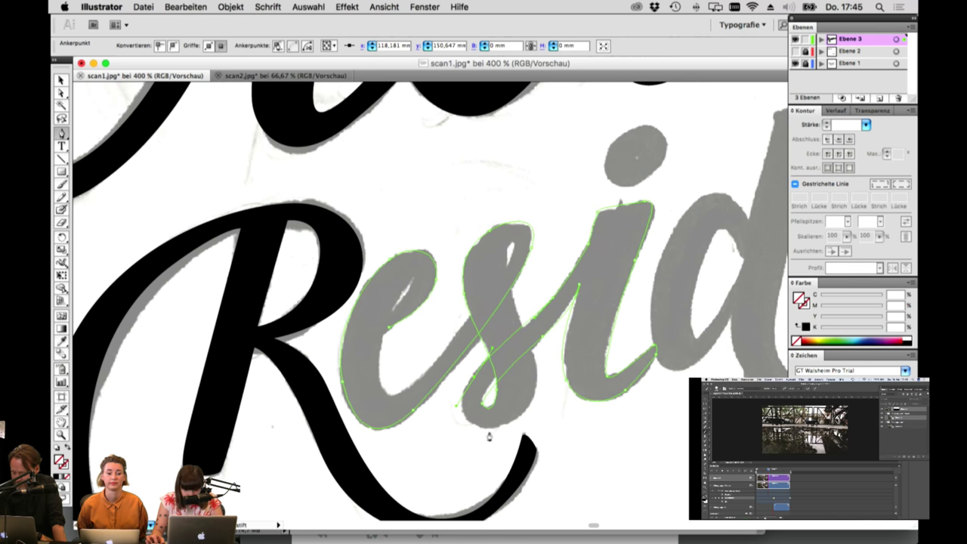
{"action": "left_click_drag", "start_coordinate": [495, 429], "coordinate": [522, 422]}
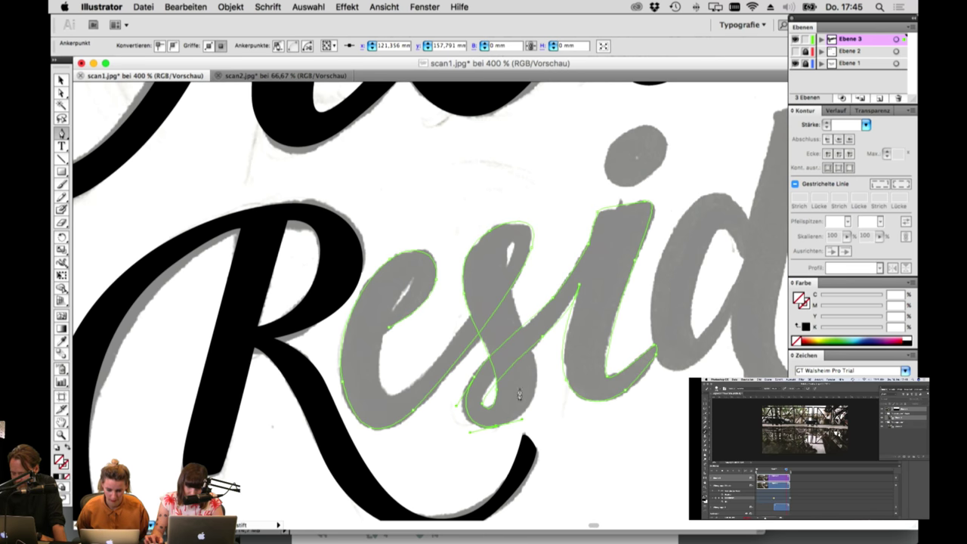
{"action": "left_click_drag", "start_coordinate": [536, 364], "coordinate": [535, 362]}
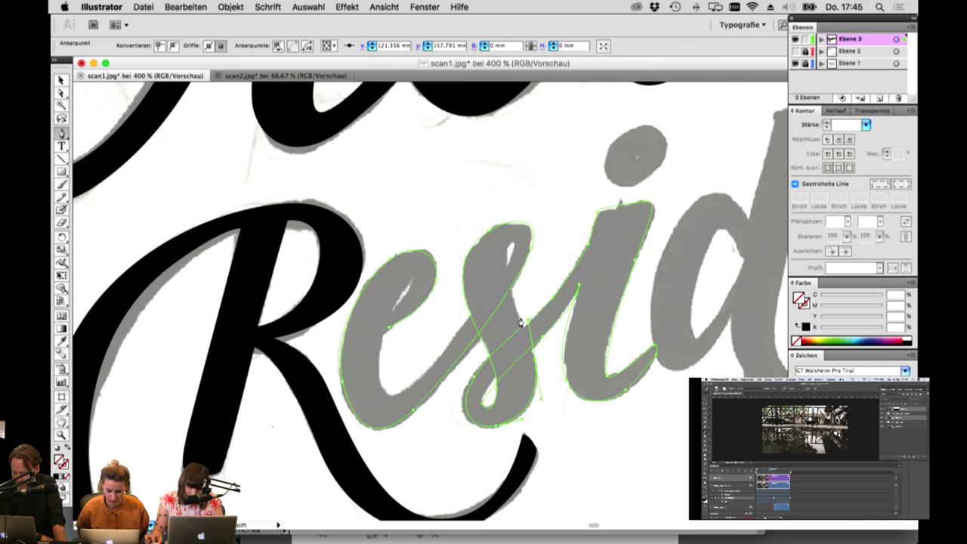
Step: Trace the upper counter of the s, the upper edge of its connecting stroke and the e's inner curve, closing the outline at its starting point
{"action": "mouse_move", "coordinate": [507, 254]}
{"action": "left_mouse_down"}
{"action": "mouse_move", "coordinate": [516, 225]}
{"action": "mouse_move", "coordinate": [513, 257]}
{"action": "mouse_move", "coordinate": [506, 234]}
{"action": "left_mouse_up"}
{"action": "left_click_drag", "start_coordinate": [461, 330], "coordinate": [388, 419]}
{"action": "key", "text": "super+z"}
{"action": "left_click_drag", "start_coordinate": [496, 280], "coordinate": [489, 289]}
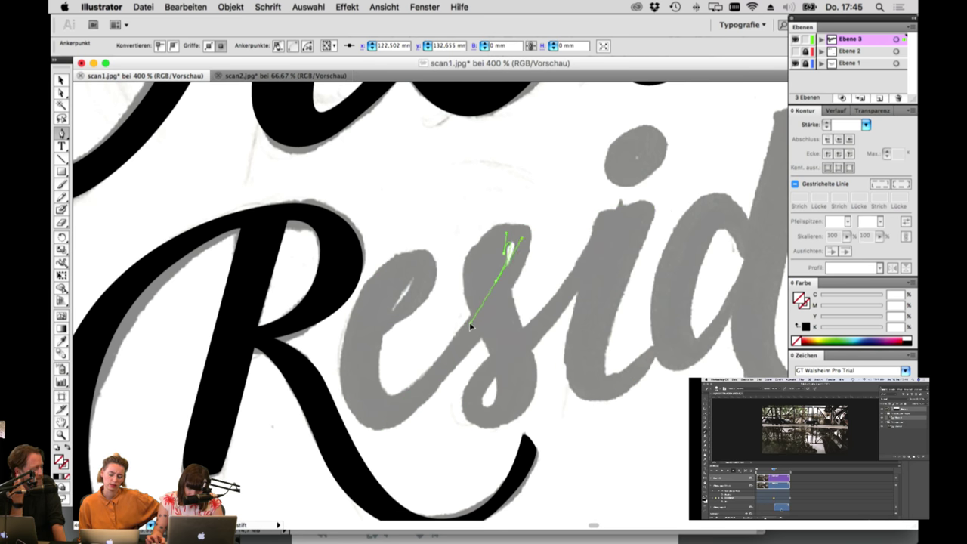
{"action": "key", "text": "super+z"}
{"action": "key", "text": "super+z"}
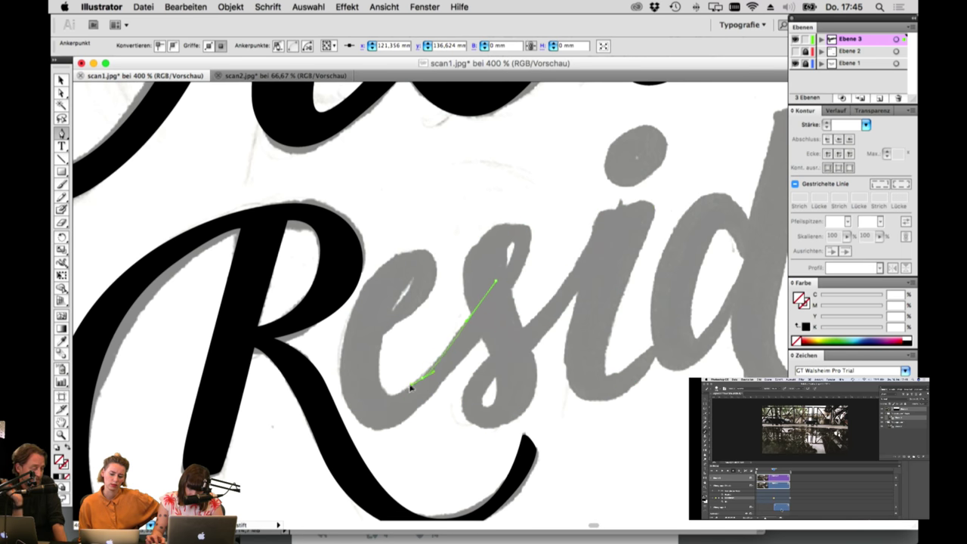
{"action": "key", "text": "super+z"}
{"action": "key", "text": "super+z"}
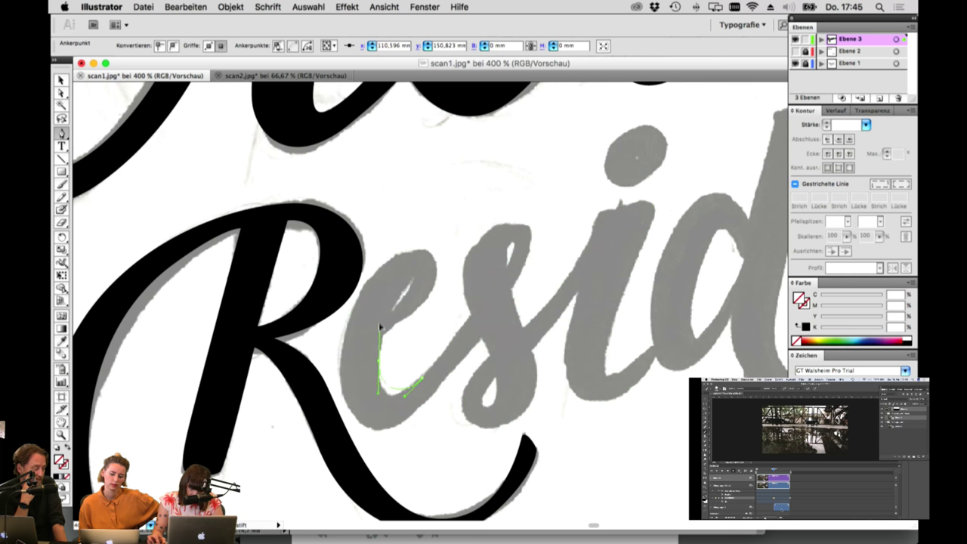
{"action": "key", "text": "super+shift+z"}
{"action": "left_click", "coordinate": [388, 328]}
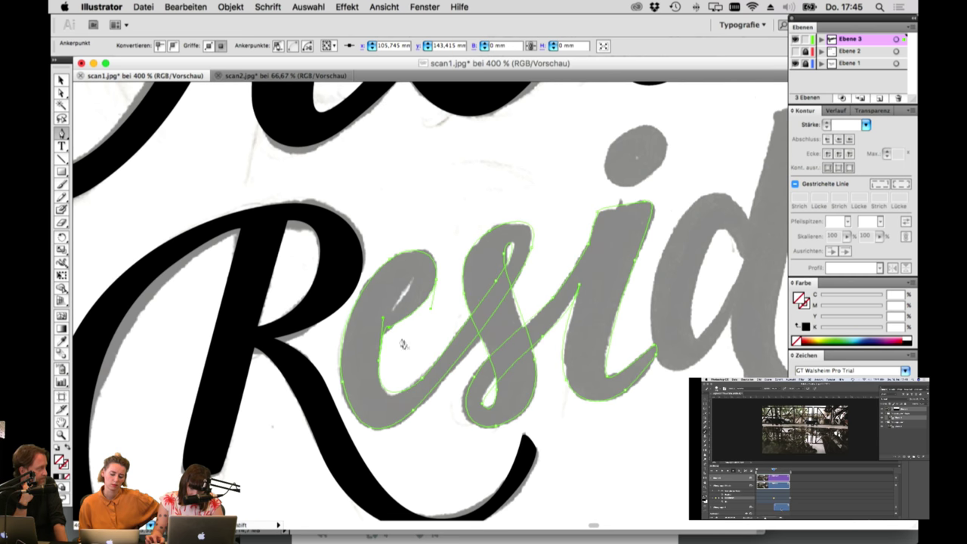
Step: Reshape the inner curve of the e by adjusting its anchor and handle with the Direct Selection tool
{"action": "left_click", "coordinate": [61, 92]}
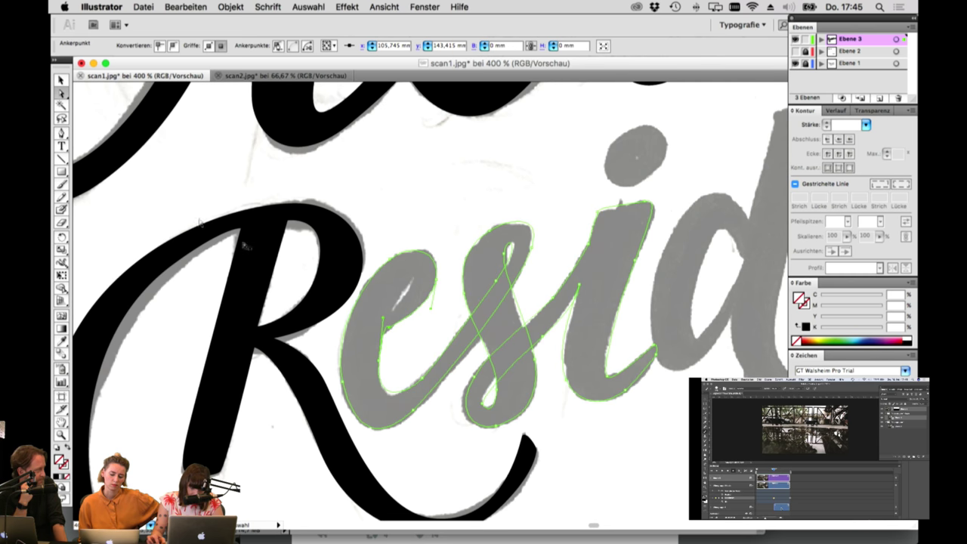
{"action": "left_click", "coordinate": [379, 364]}
{"action": "left_click_drag", "start_coordinate": [379, 364], "coordinate": [378, 368]}
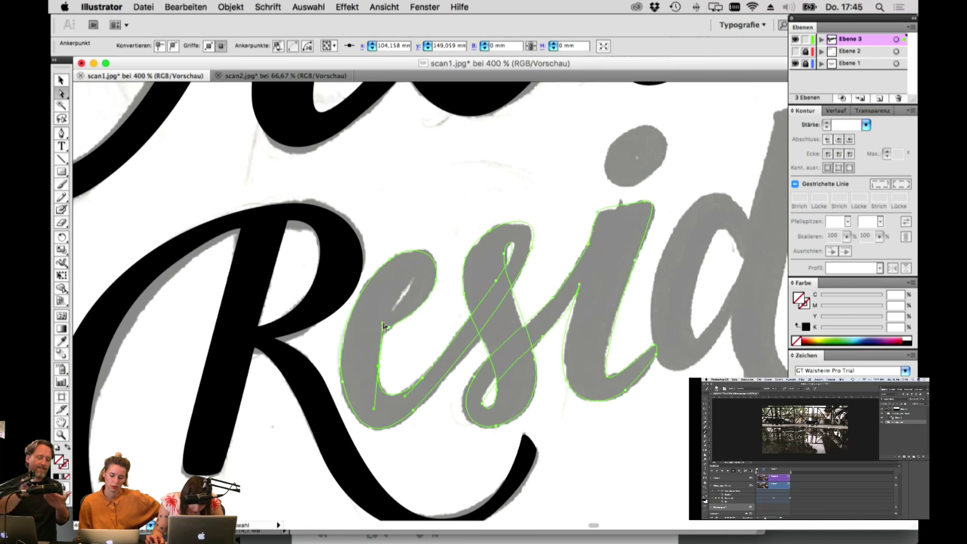
{"action": "left_click_drag", "start_coordinate": [383, 322], "coordinate": [382, 333]}
{"action": "key", "text": "super+shift+z"}
{"action": "key", "text": "super+z"}
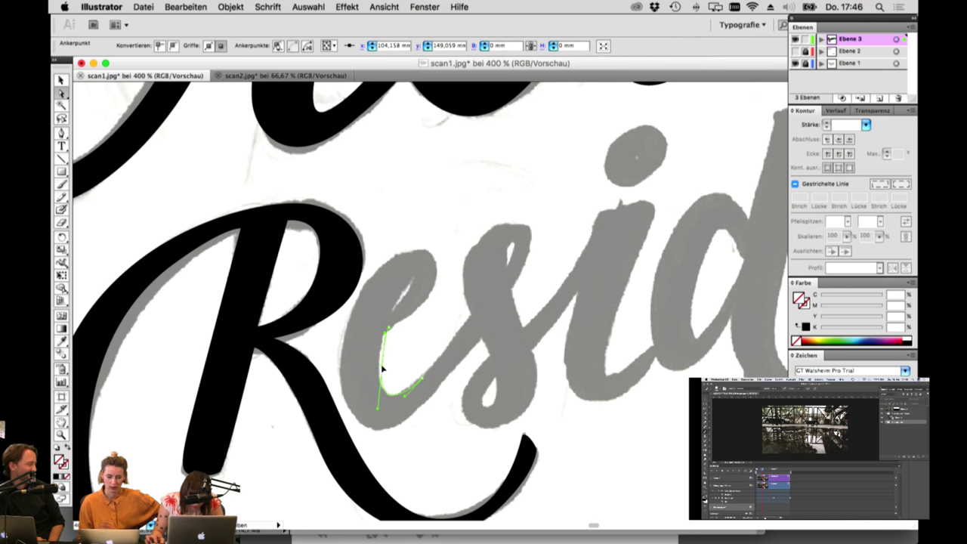
{"action": "key", "text": "super+shift+z"}
Step: Trace the small counter of the e as a closed path and adjust its upper end to fit the scan
{"action": "key", "text": "p"}
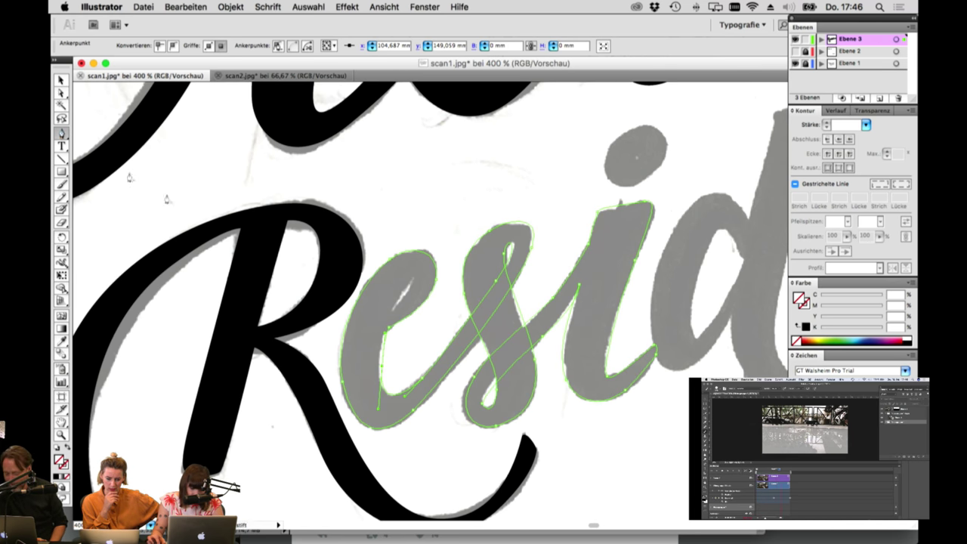
{"action": "left_click", "coordinate": [392, 306]}
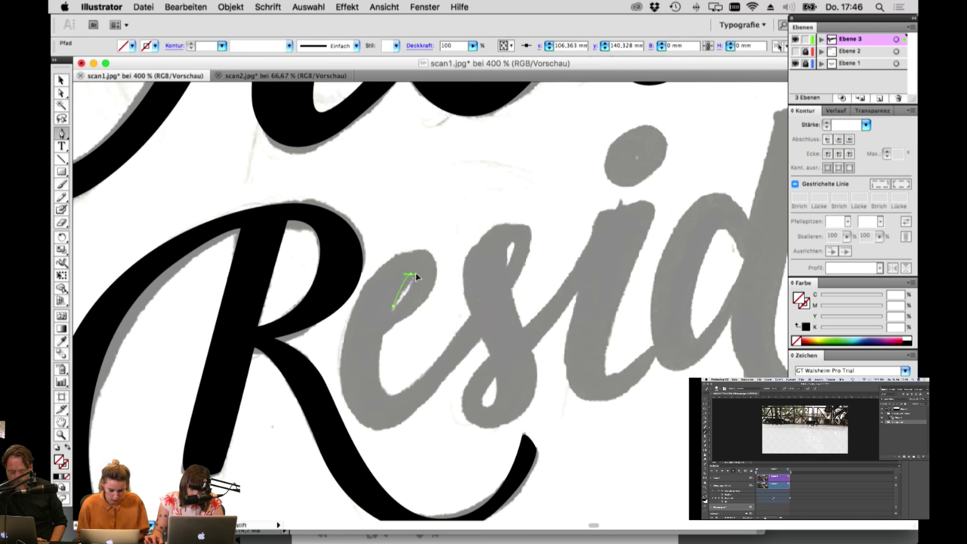
{"action": "left_click_drag", "start_coordinate": [416, 274], "coordinate": [417, 274]}
{"action": "left_click", "coordinate": [392, 306]}
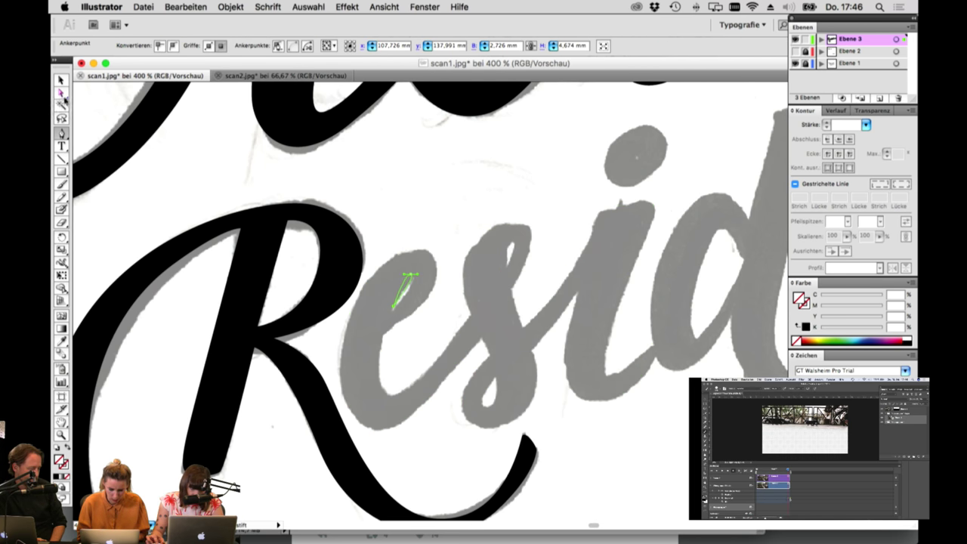
{"action": "left_click", "coordinate": [62, 94]}
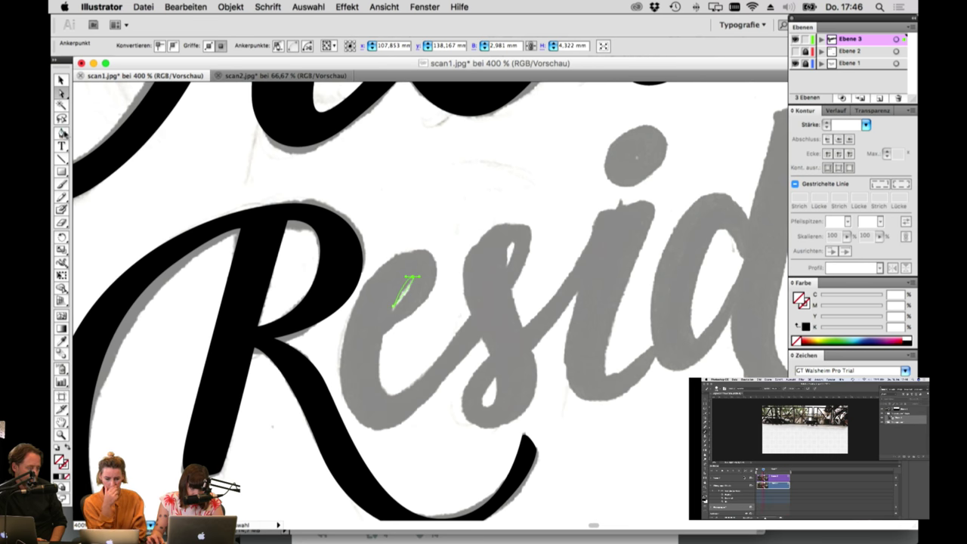
Step: Trace the dot of the i as a closed oval and fill it with black
{"action": "key", "text": "p"}
{"action": "left_click_drag", "start_coordinate": [633, 131], "coordinate": [655, 120]}
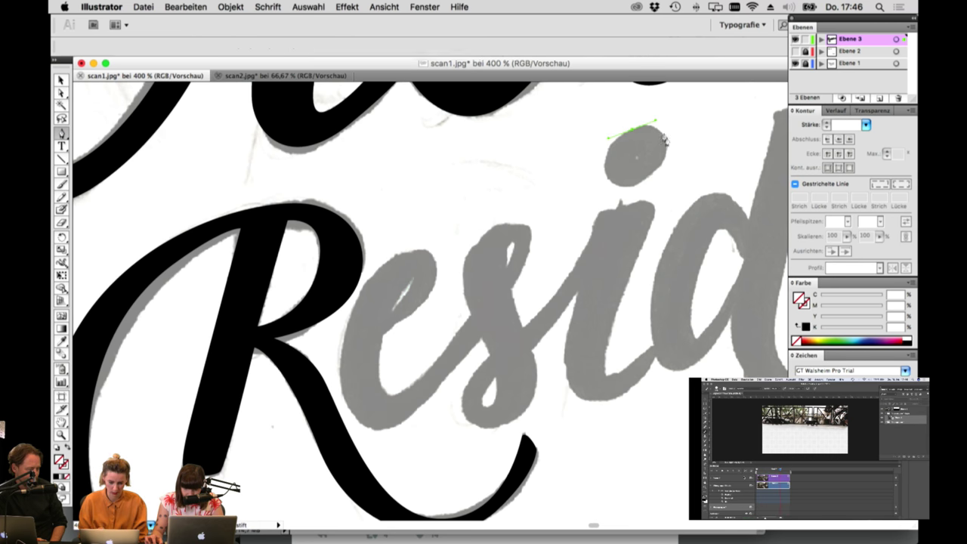
{"action": "left_click_drag", "start_coordinate": [658, 176], "coordinate": [659, 180]}
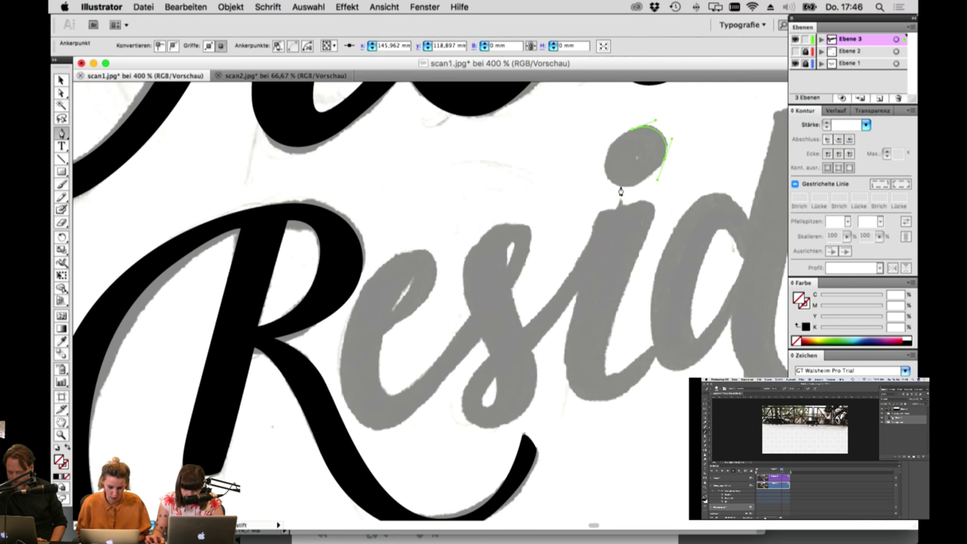
{"action": "left_click_drag", "start_coordinate": [608, 153], "coordinate": [638, 127]}
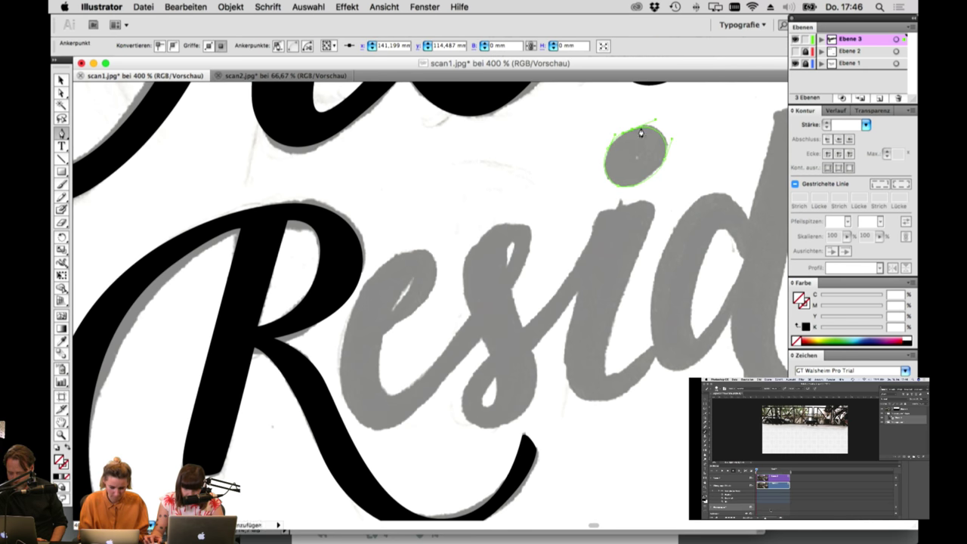
{"action": "left_click", "coordinate": [56, 477]}
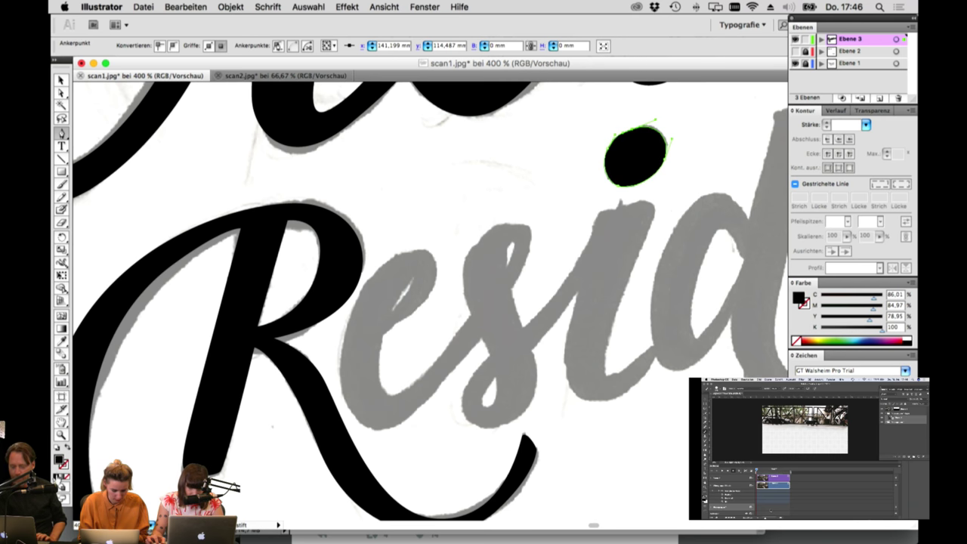
{"action": "left_click", "coordinate": [61, 80]}
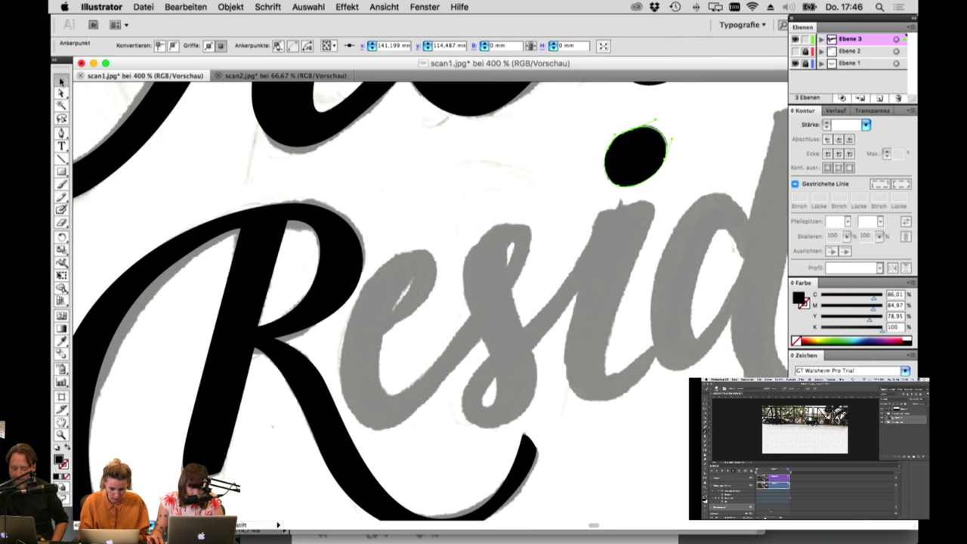
Step: Fill the joined esi outline with black and combine it with its counters into a compound path so the counters are cut out
{"action": "left_click", "coordinate": [364, 297]}
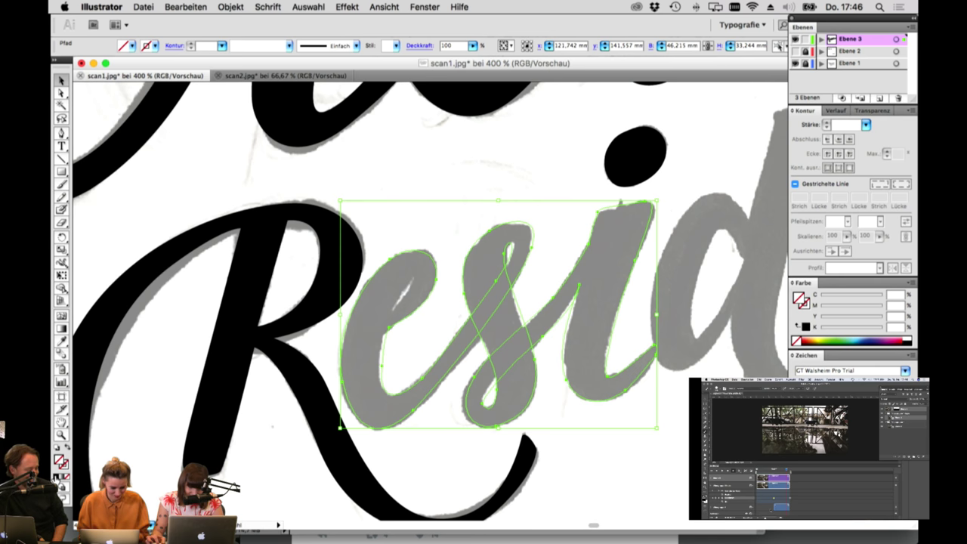
{"action": "left_click", "coordinate": [56, 477]}
{"action": "left_click", "coordinate": [405, 296], "text": "shift"}
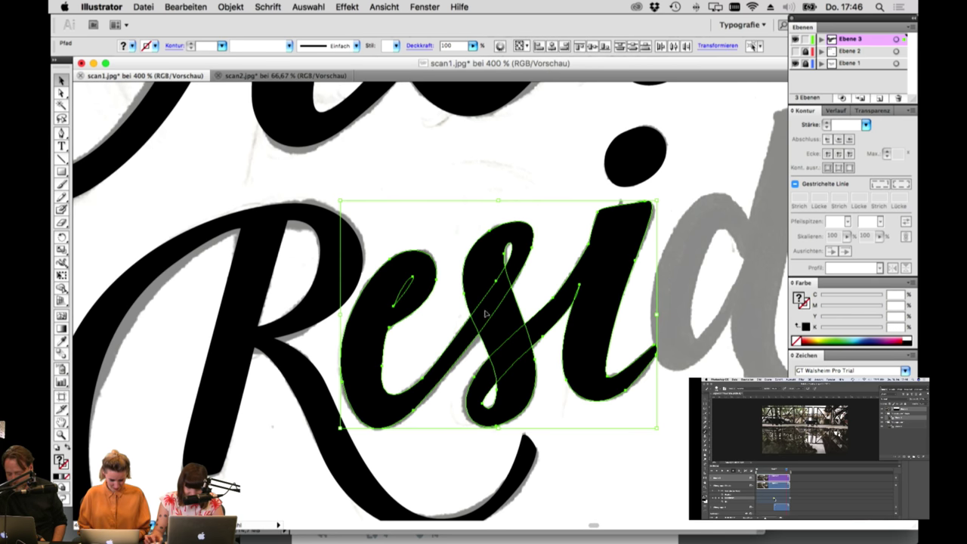
{"action": "key", "text": "super+8"}
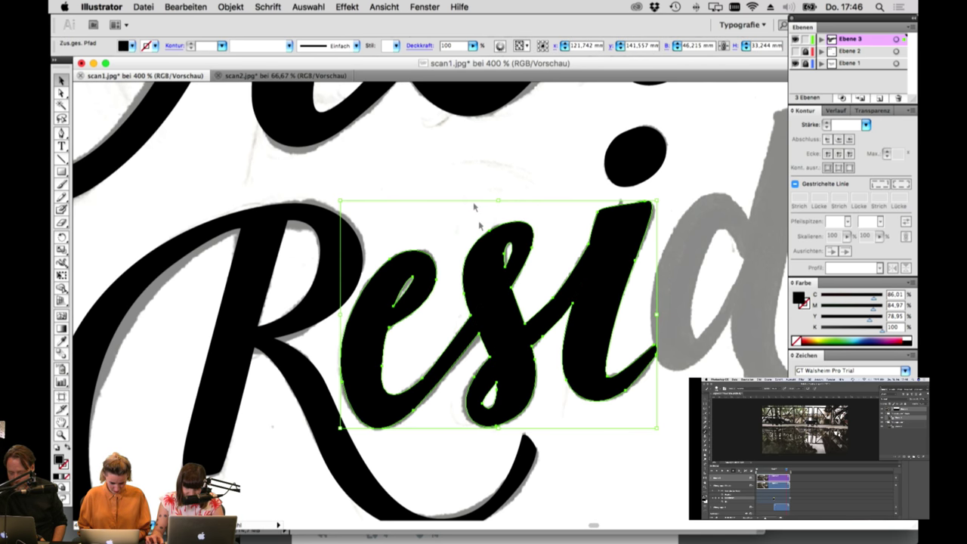
{"action": "left_click", "coordinate": [451, 198]}
{"action": "left_click", "coordinate": [402, 325]}
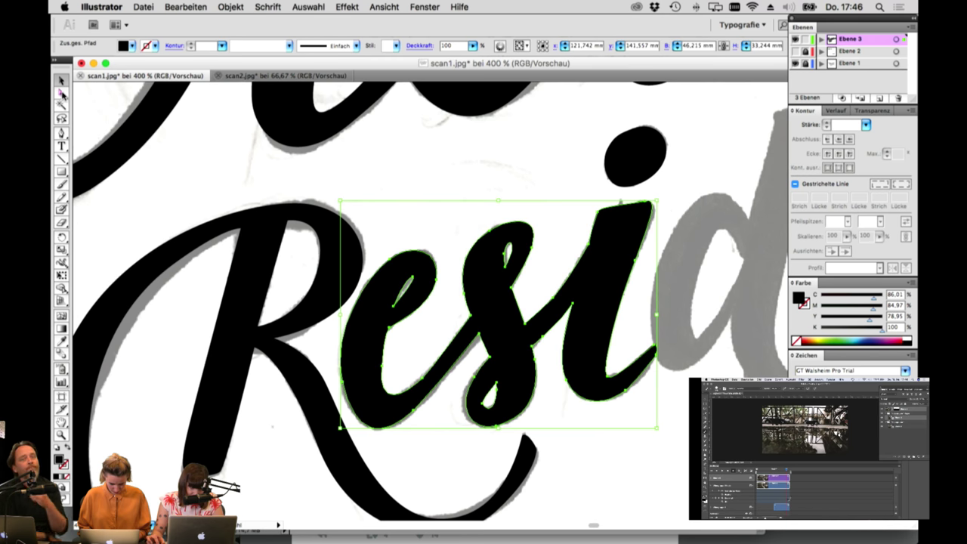
Step: Enlarge the e's small counter by moving its end anchors and handles with the Direct Selection tool to match the scan
{"action": "key", "text": "a"}
{"action": "left_click", "coordinate": [408, 293]}
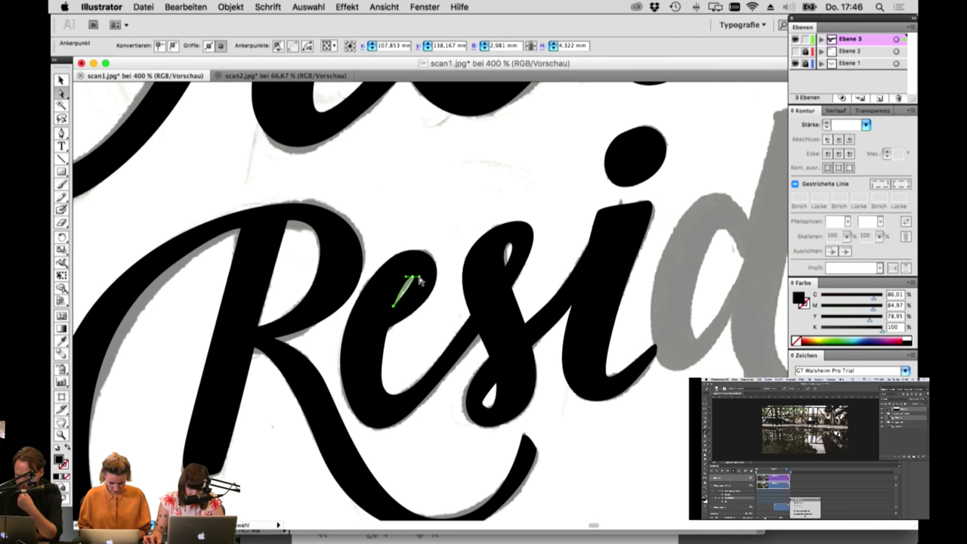
{"action": "mouse_move", "coordinate": [419, 278]}
{"action": "left_mouse_down"}
{"action": "mouse_move", "coordinate": [429, 281]}
{"action": "mouse_move", "coordinate": [415, 276]}
{"action": "left_mouse_up"}
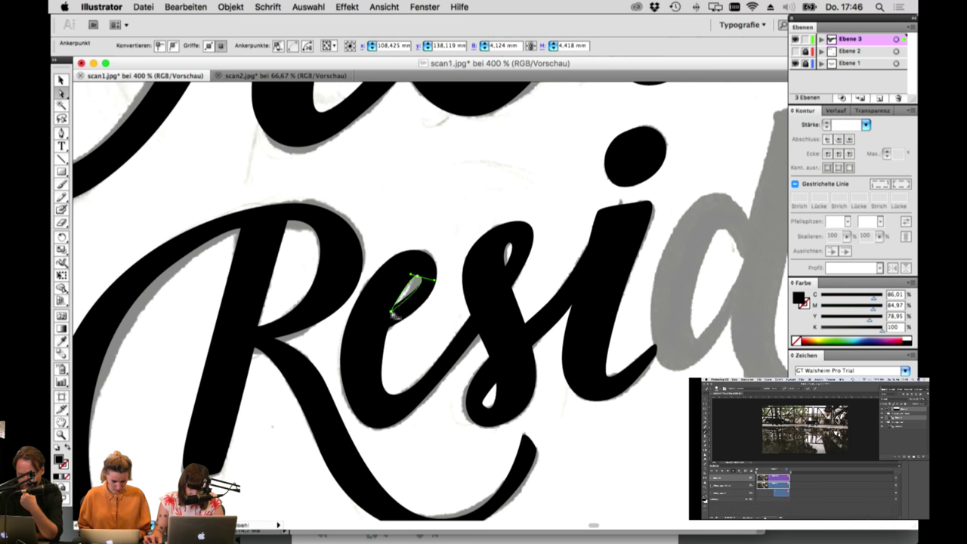
{"action": "left_click", "coordinate": [443, 295]}
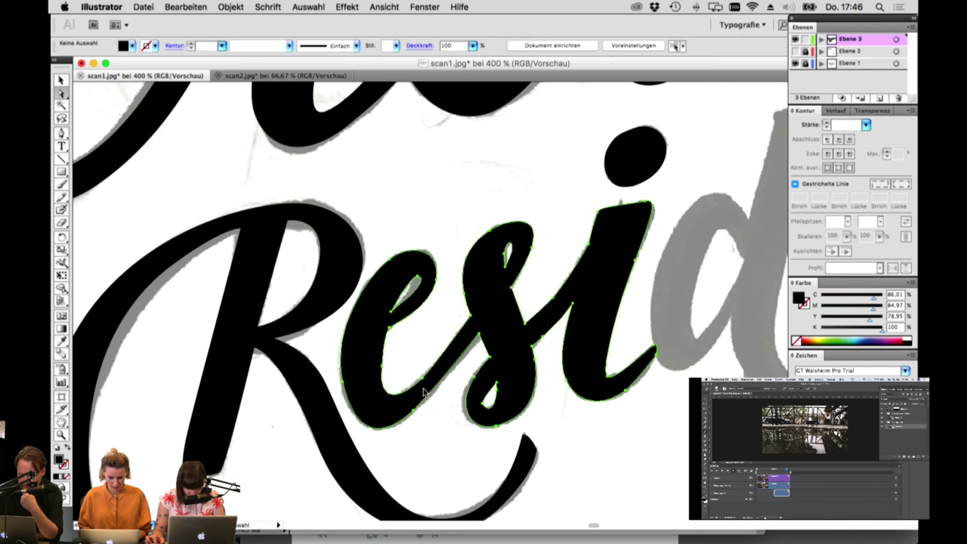
Step: Reshape the lower edge of the e's connecting stroke towards the s by adjusting its anchors
{"action": "left_click", "coordinate": [419, 411]}
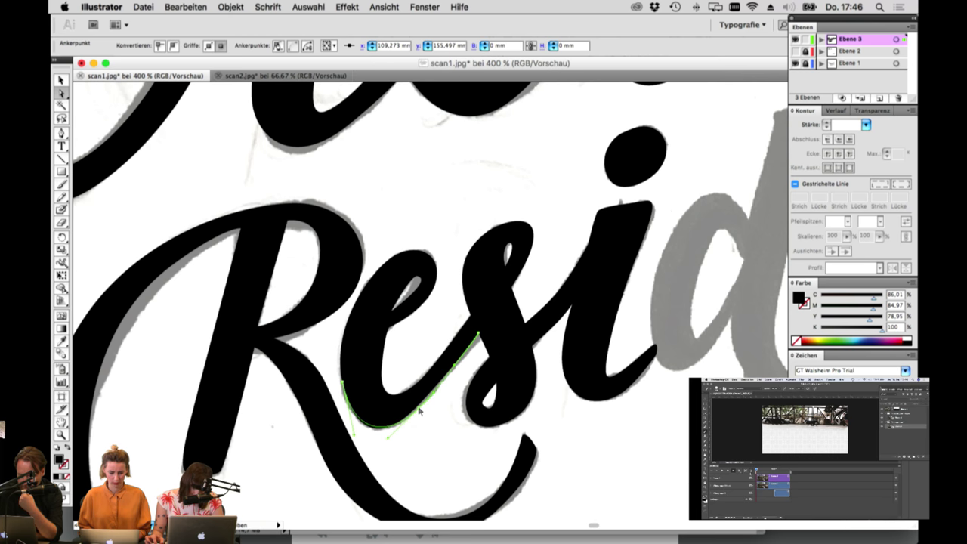
{"action": "left_click", "coordinate": [475, 370]}
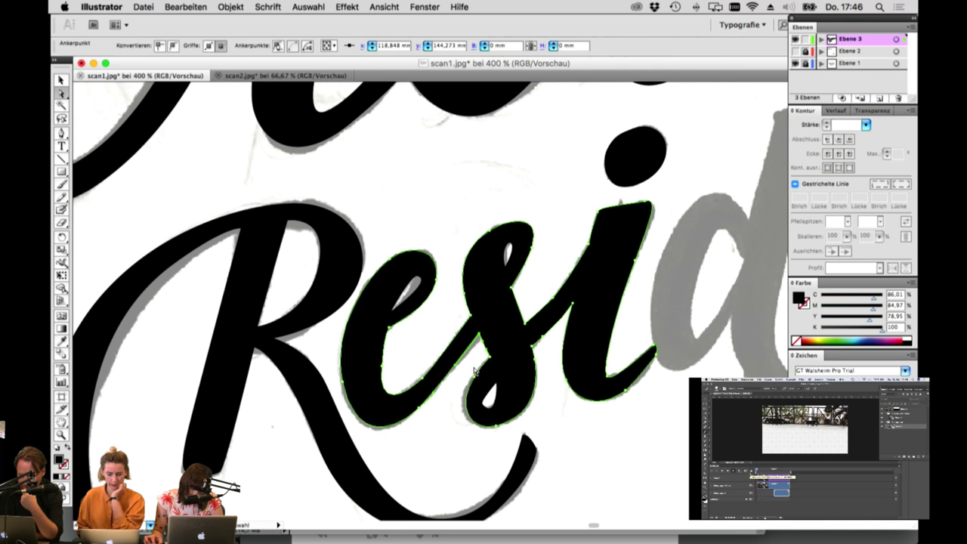
{"action": "left_click", "coordinate": [474, 370]}
Step: Nudge the R of Residents about 1.4 mm to the left and about 1.4 mm up
{"action": "key", "text": "super+minus"}
{"action": "key", "text": "super+minus"}
{"action": "key", "text": "super+minus"}
{"action": "key", "text": "super+minus"}
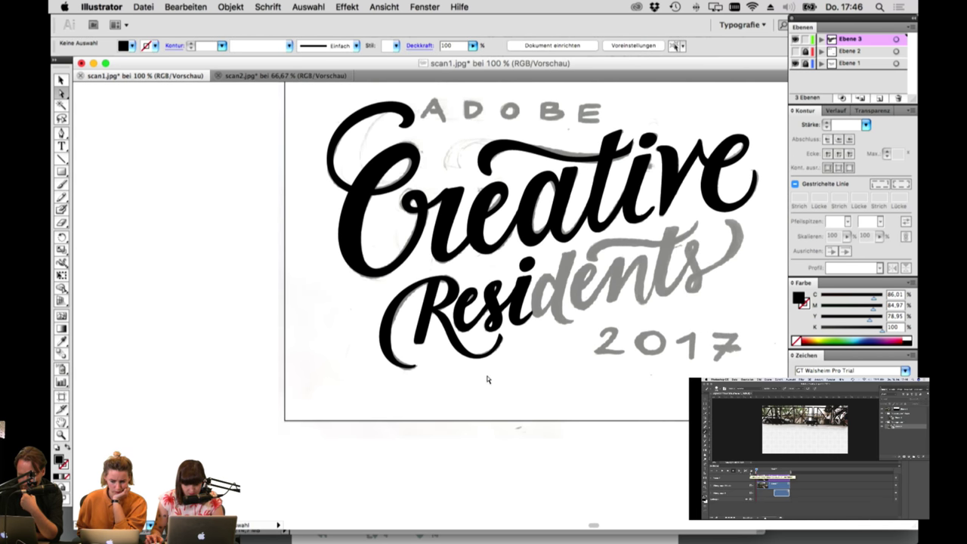
{"action": "left_click_drag", "start_coordinate": [625, 315], "coordinate": [534, 364]}
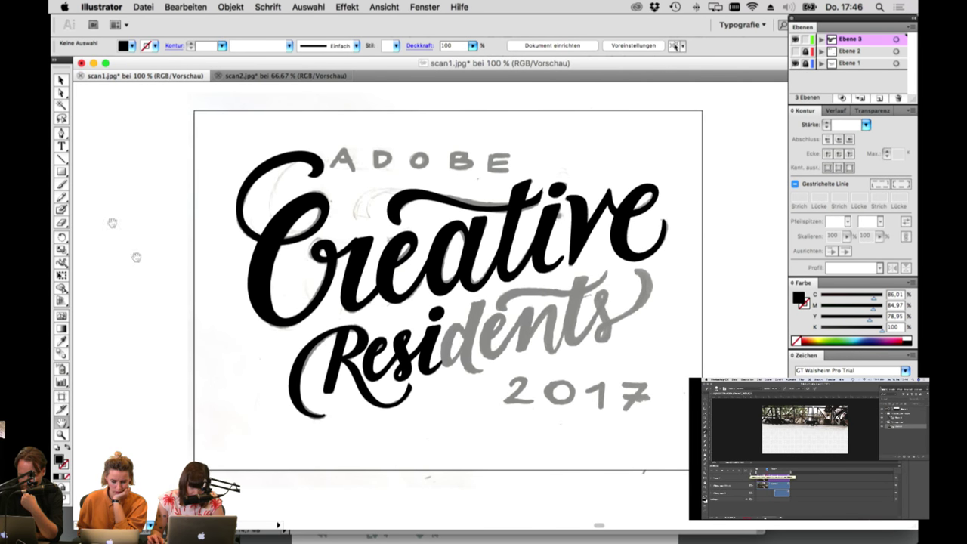
{"action": "key", "text": "v"}
{"action": "left_click", "coordinate": [334, 375]}
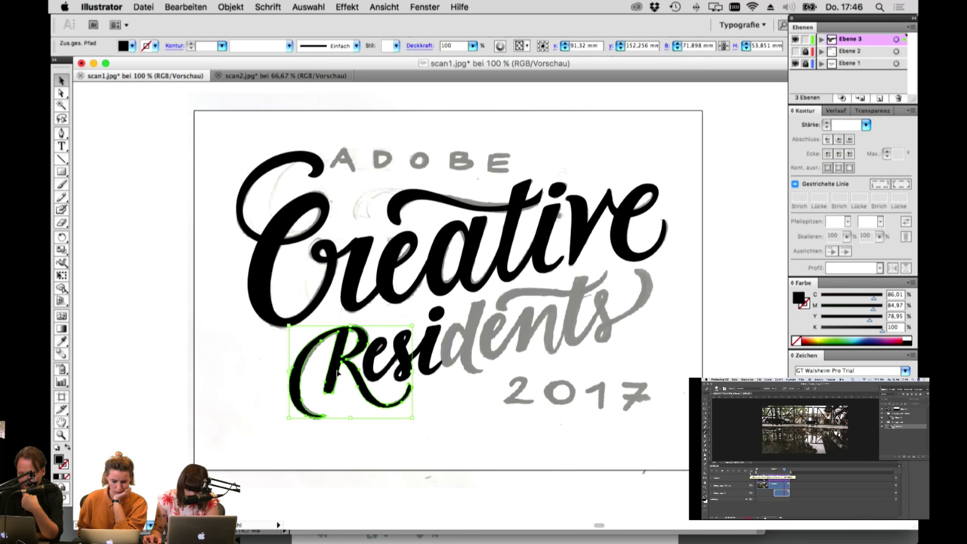
{"action": "key", "text": "Left"}
{"action": "key", "text": "Left"}
{"action": "key", "text": "Left"}
{"action": "key", "text": "Left"}
{"action": "key", "text": "Up"}
{"action": "key", "text": "Up"}
{"action": "key", "text": "Up"}
{"action": "key", "text": "Up"}
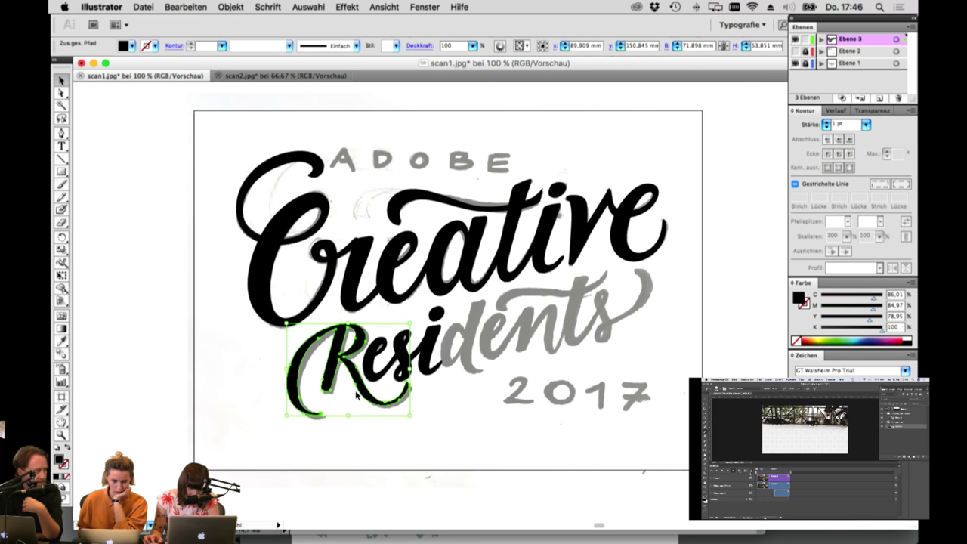
Step: Trace the outer edge of the d's bowl with the Pen tool, from its upper junction with the stem round to the lower junction
{"action": "left_click", "coordinate": [64, 437]}
{"action": "left_click_drag", "start_coordinate": [346, 266], "coordinate": [739, 456]}
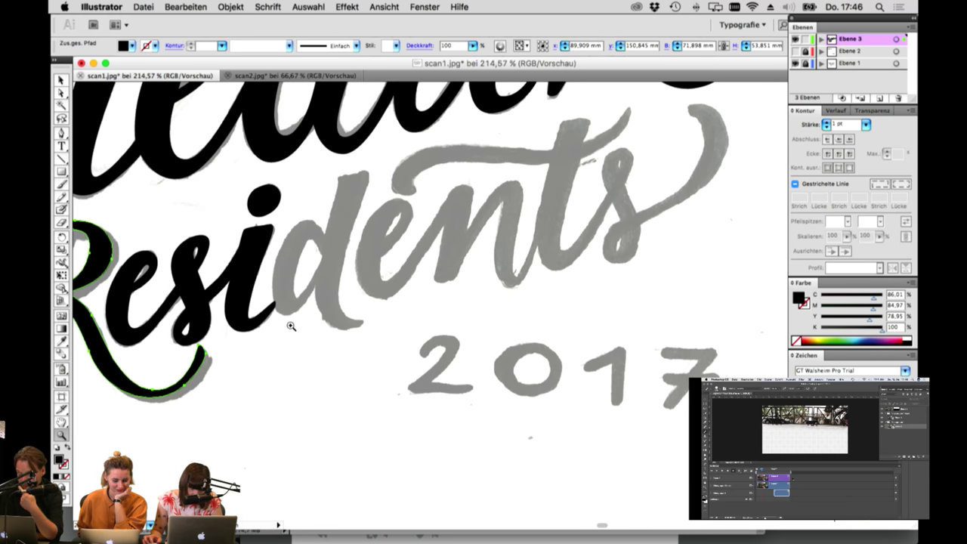
{"action": "left_click_drag", "start_coordinate": [221, 168], "coordinate": [615, 377]}
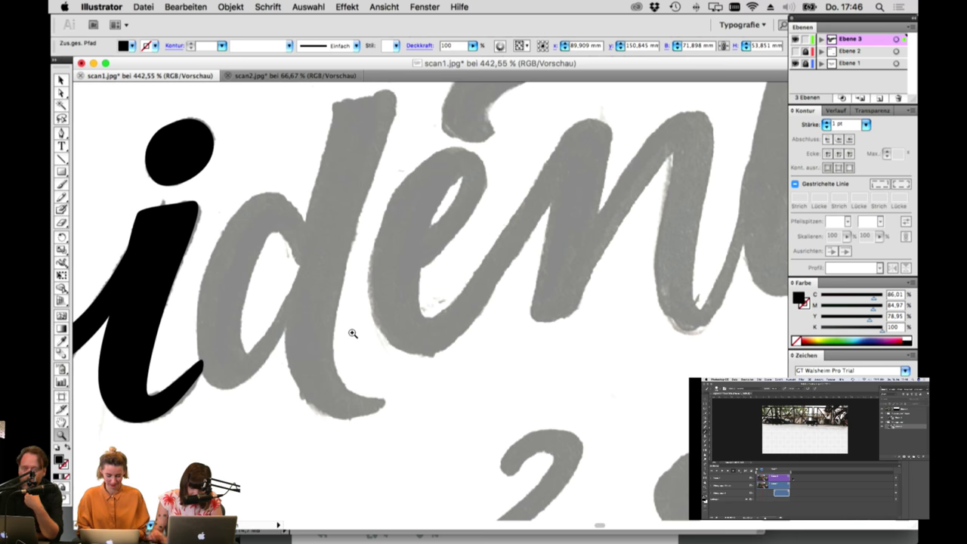
{"action": "left_click", "coordinate": [63, 133]}
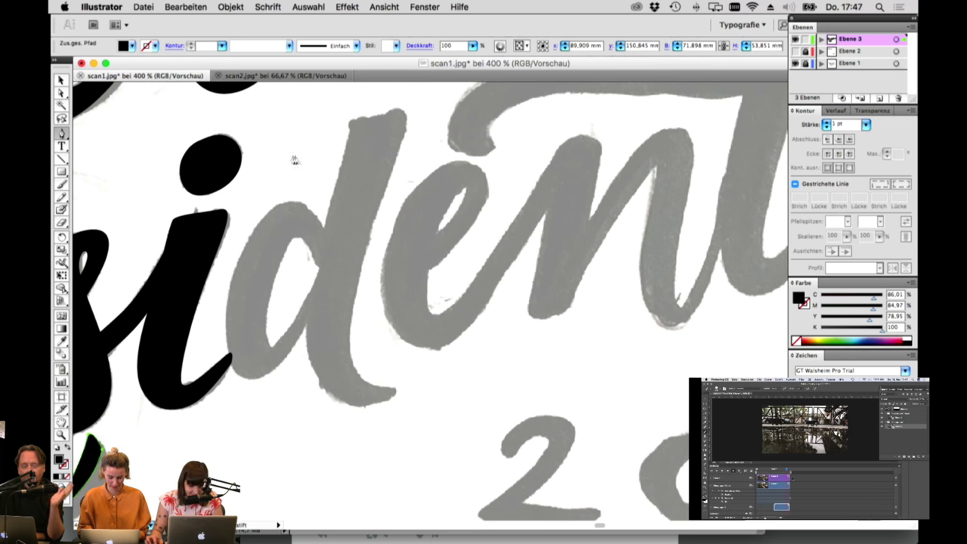
{"action": "left_click", "coordinate": [325, 230]}
{"action": "left_click_drag", "start_coordinate": [269, 204], "coordinate": [263, 204]}
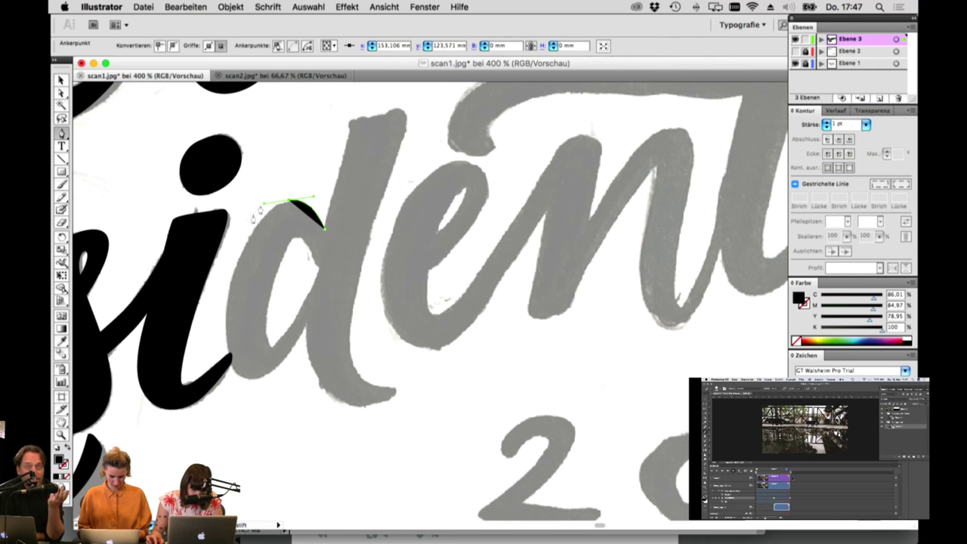
{"action": "left_click_drag", "start_coordinate": [224, 311], "coordinate": [225, 367]}
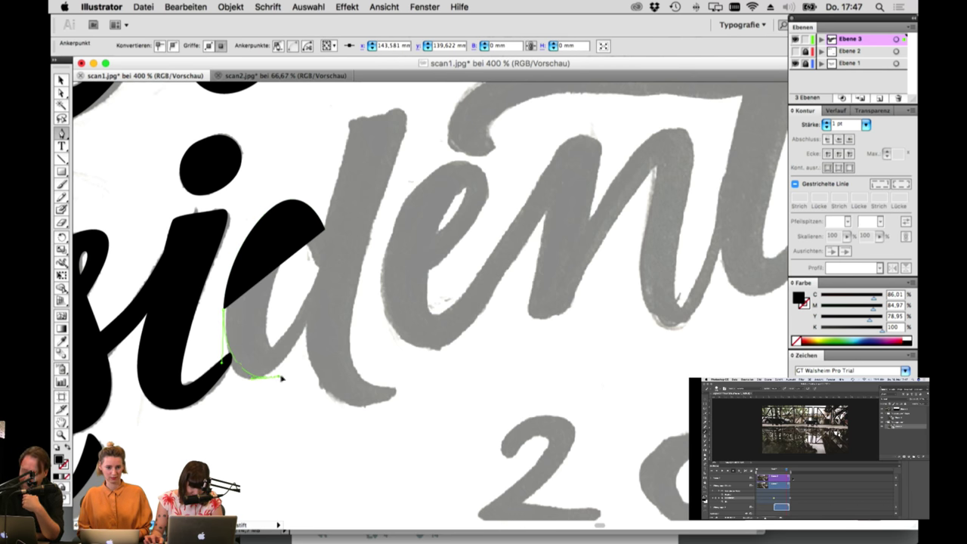
{"action": "left_click_drag", "start_coordinate": [289, 371], "coordinate": [289, 369]}
{"action": "left_click", "coordinate": [307, 326]}
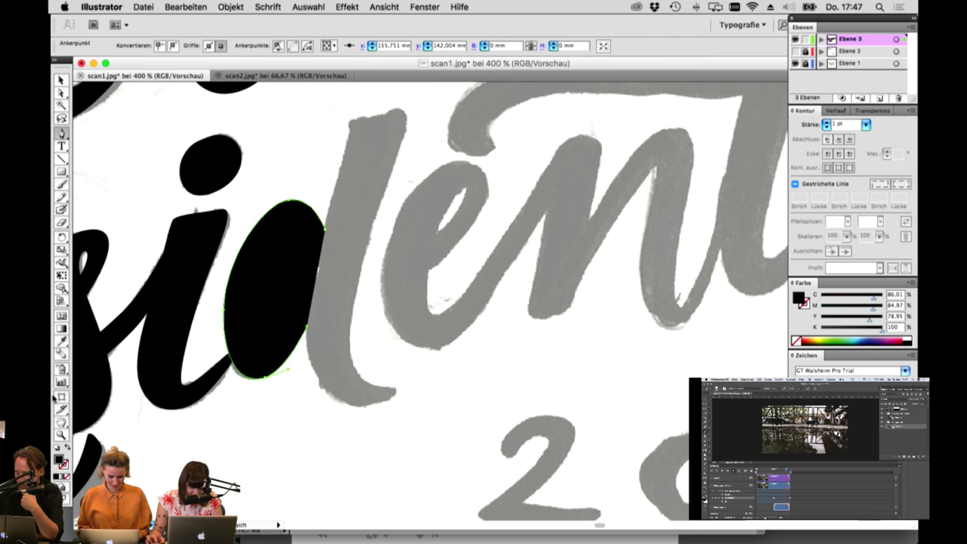
Step: Remove the path's fill and trace the d's foot and stem, closing the outline at its starting point
{"action": "key", "text": "slash"}
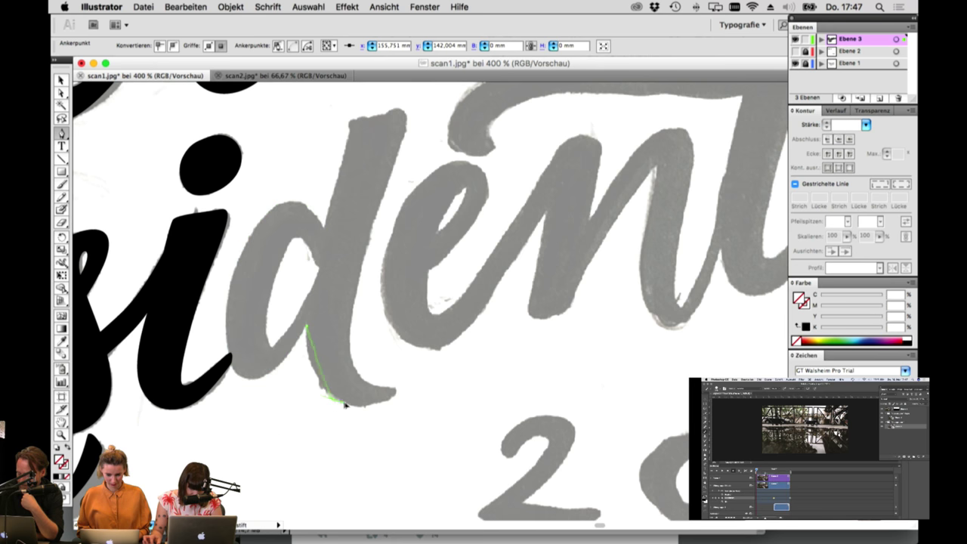
{"action": "left_click_drag", "start_coordinate": [335, 395], "coordinate": [380, 386]}
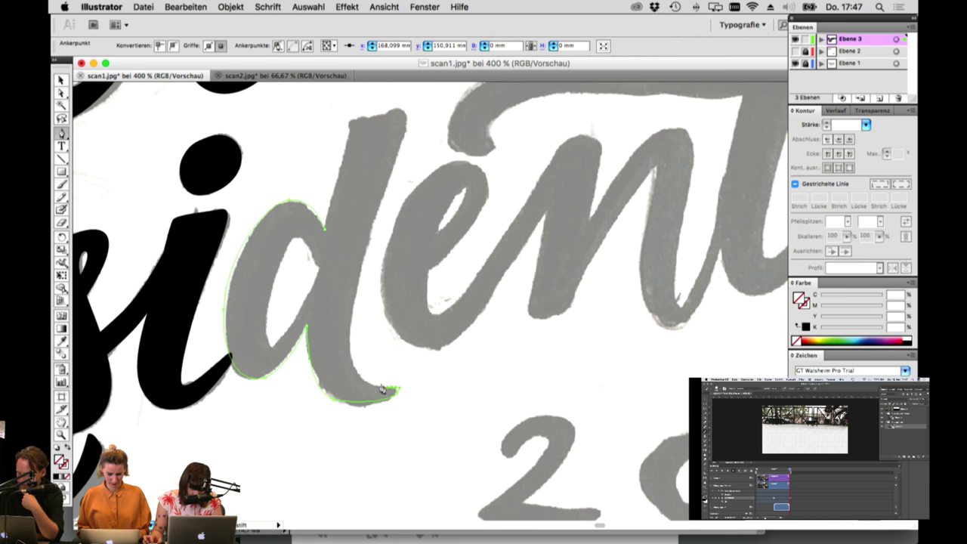
{"action": "left_click", "coordinate": [357, 279]}
{"action": "left_click_drag", "start_coordinate": [407, 106], "coordinate": [345, 148]}
{"action": "left_click", "coordinate": [325, 230]}
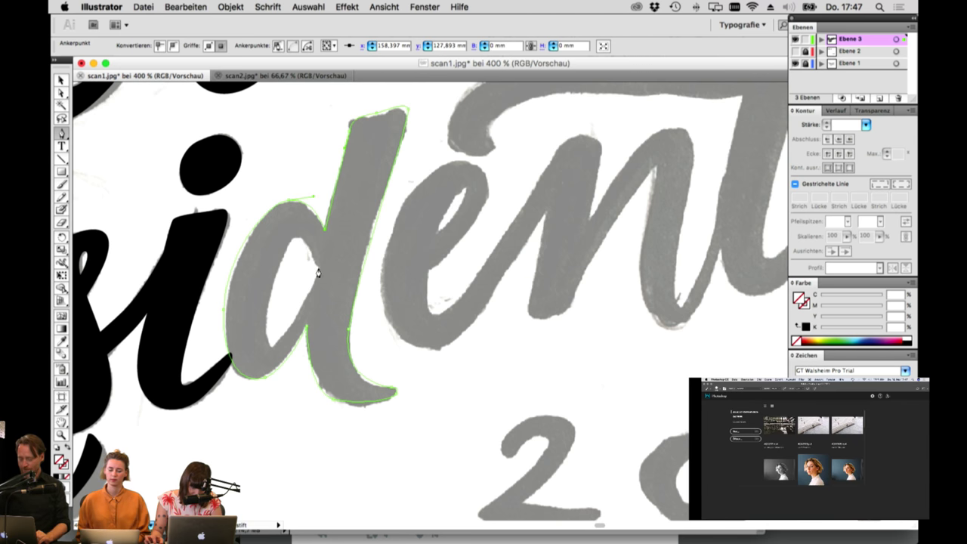
Step: Trace the counter of the d as a separate closed path
{"action": "left_click", "coordinate": [319, 268]}
{"action": "left_click", "coordinate": [294, 239]}
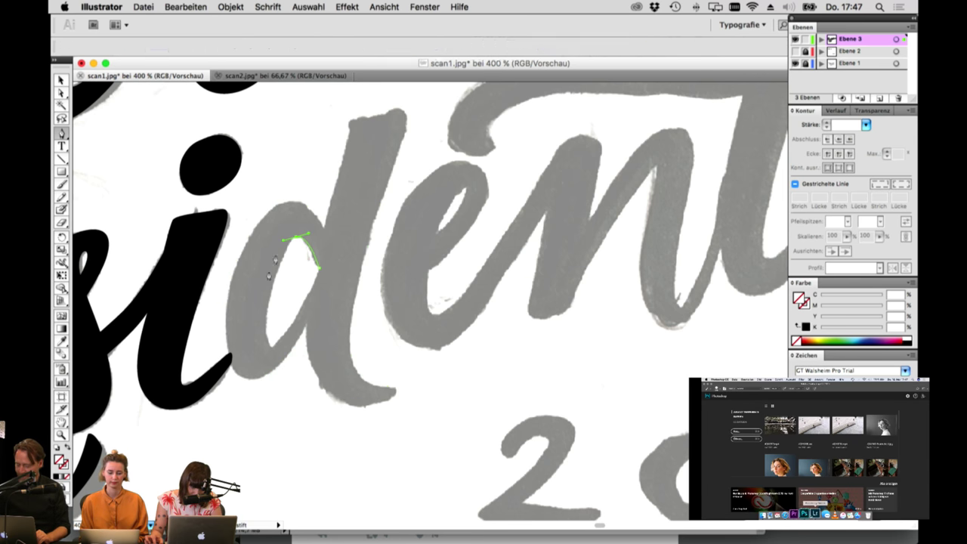
{"action": "left_click", "coordinate": [265, 331]}
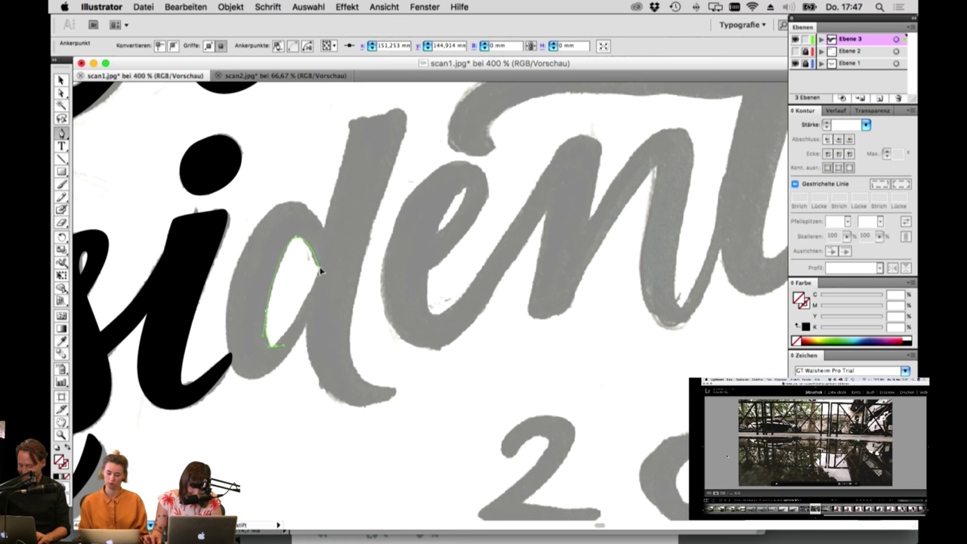
Step: Combine the d's outline and counter into a compound path and fill it with black
{"action": "left_click", "coordinate": [61, 80]}
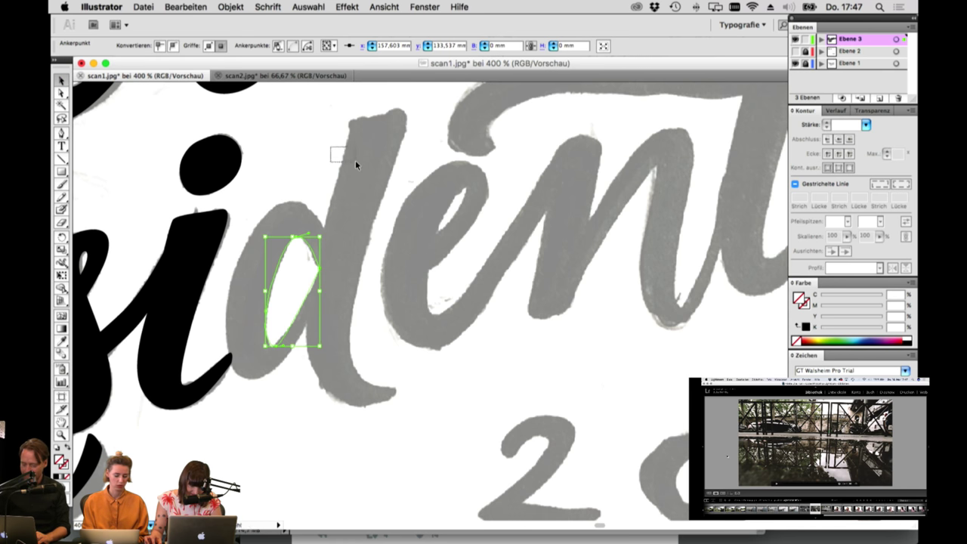
{"action": "left_click", "coordinate": [355, 161], "text": "shift"}
{"action": "key", "text": "super+8"}
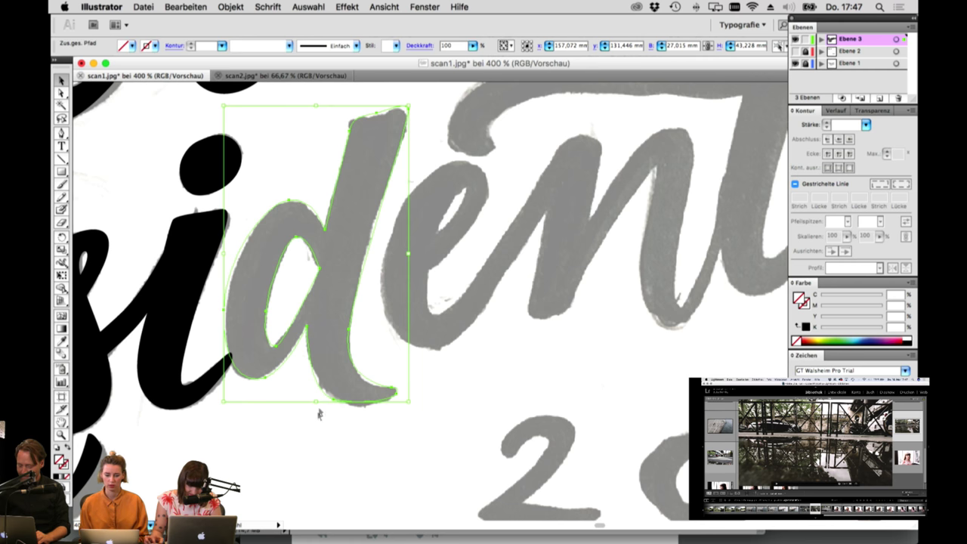
{"action": "left_click", "coordinate": [56, 476]}
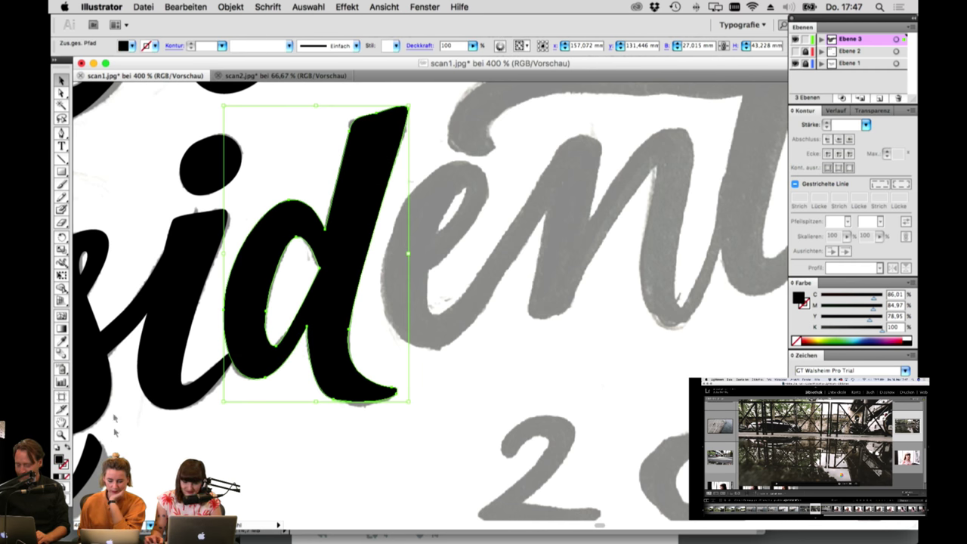
Step: Refine the d's counter with the Direct Selection tool by shifting the corner anchor beside the stem and bending the lower curve's handle
{"action": "left_click", "coordinate": [62, 95]}
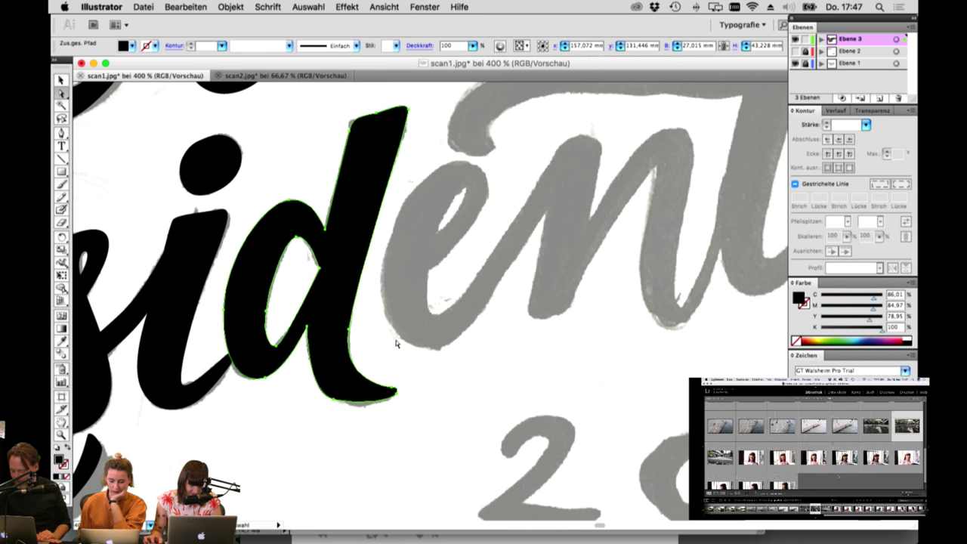
{"action": "left_click", "coordinate": [396, 340]}
{"action": "left_click", "coordinate": [321, 273]}
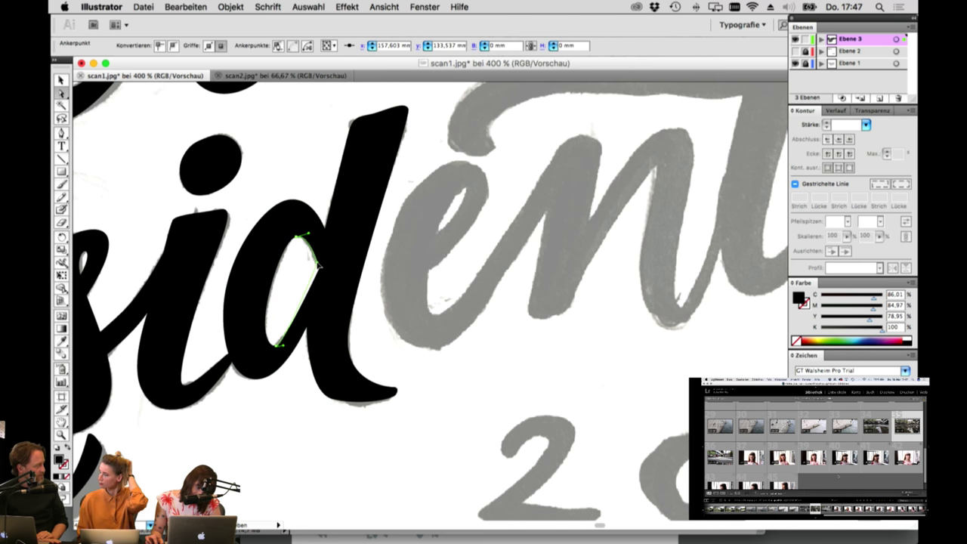
{"action": "left_click_drag", "start_coordinate": [319, 265], "coordinate": [316, 263]}
{"action": "key", "text": "Delete"}
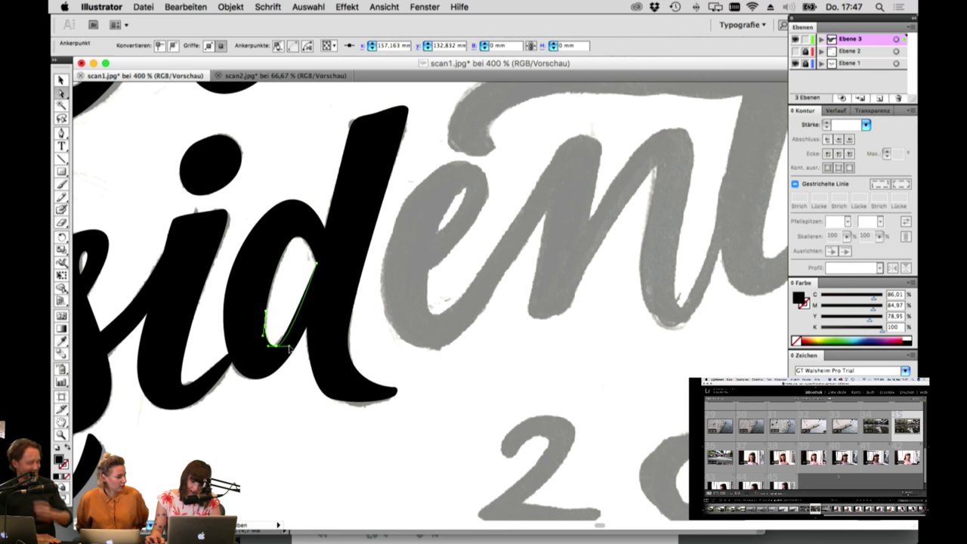
{"action": "left_click_drag", "start_coordinate": [291, 343], "coordinate": [293, 343]}
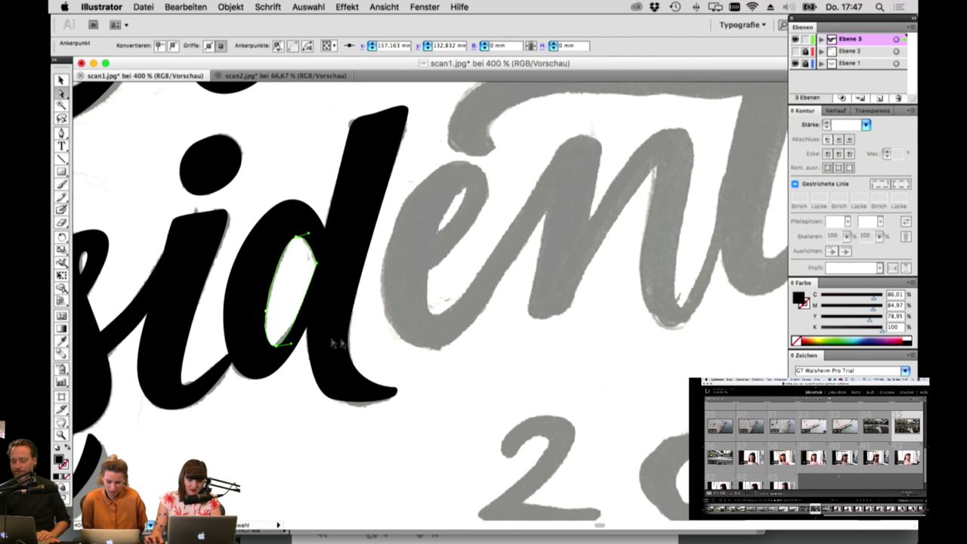
{"action": "left_click", "coordinate": [312, 274]}
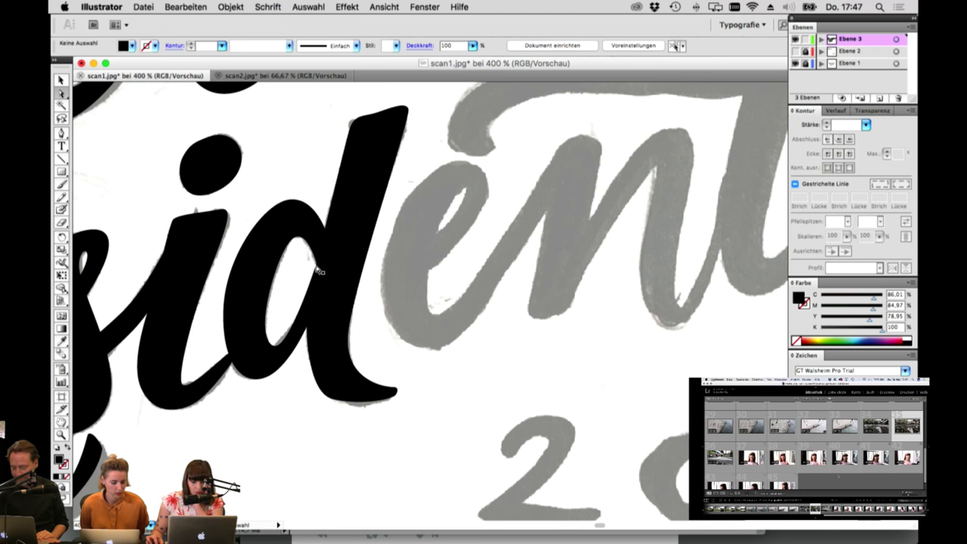
{"action": "left_click", "coordinate": [318, 269]}
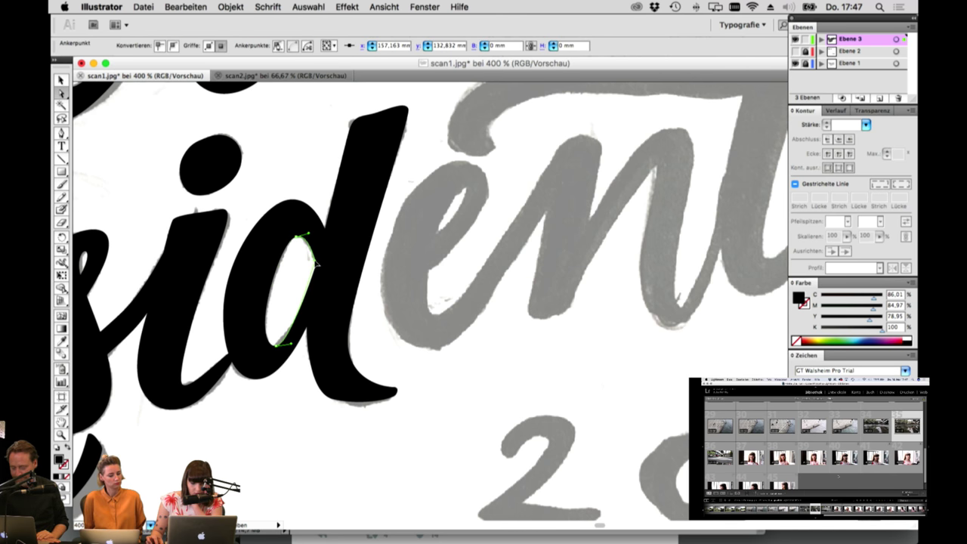
{"action": "key", "text": "super+z"}
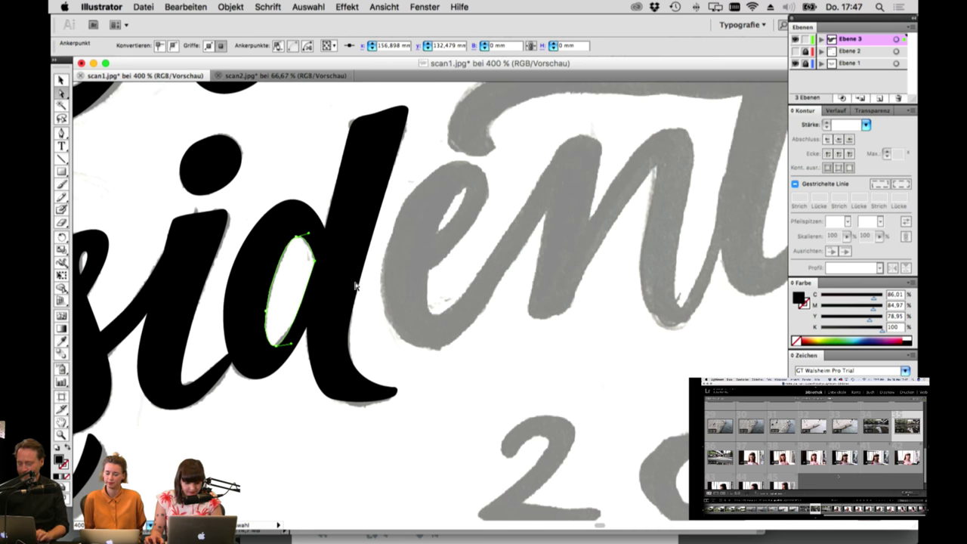
Step: Refine the d's foot with the Direct Selection tool by shifting its lower anchor and reshaping the bottom curve to match the scan
{"action": "left_click", "coordinate": [355, 285]}
{"action": "left_click_drag", "start_coordinate": [333, 400], "coordinate": [357, 412]}
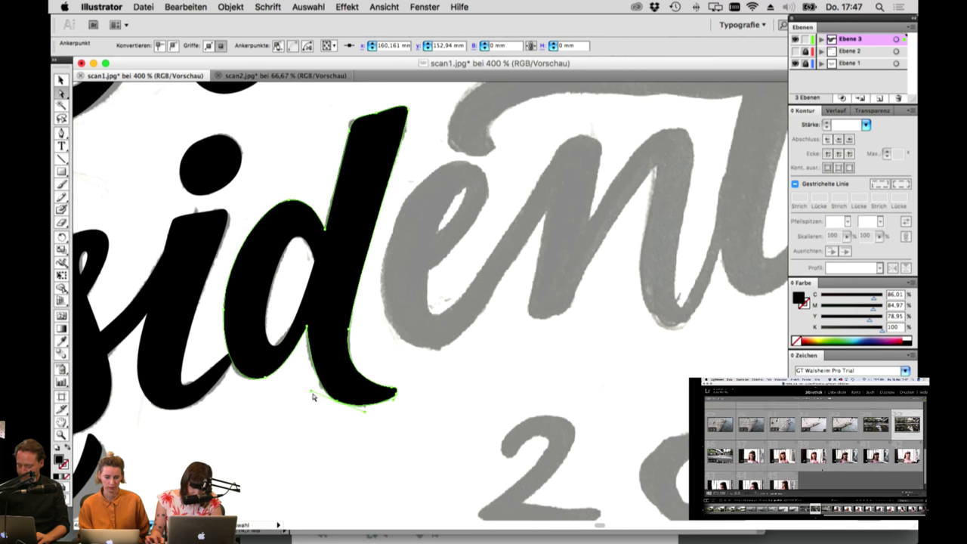
{"action": "left_click", "coordinate": [327, 372]}
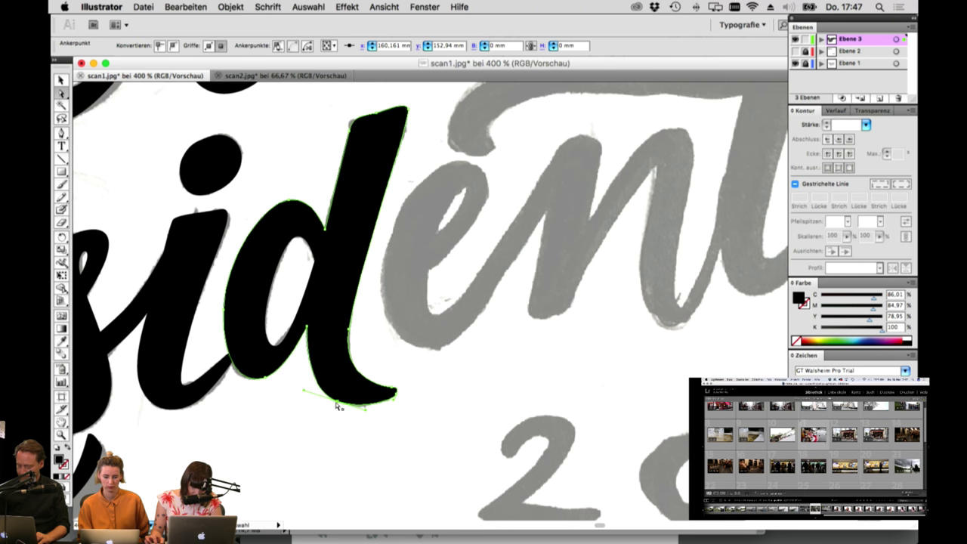
{"action": "left_click_drag", "start_coordinate": [337, 402], "coordinate": [334, 402]}
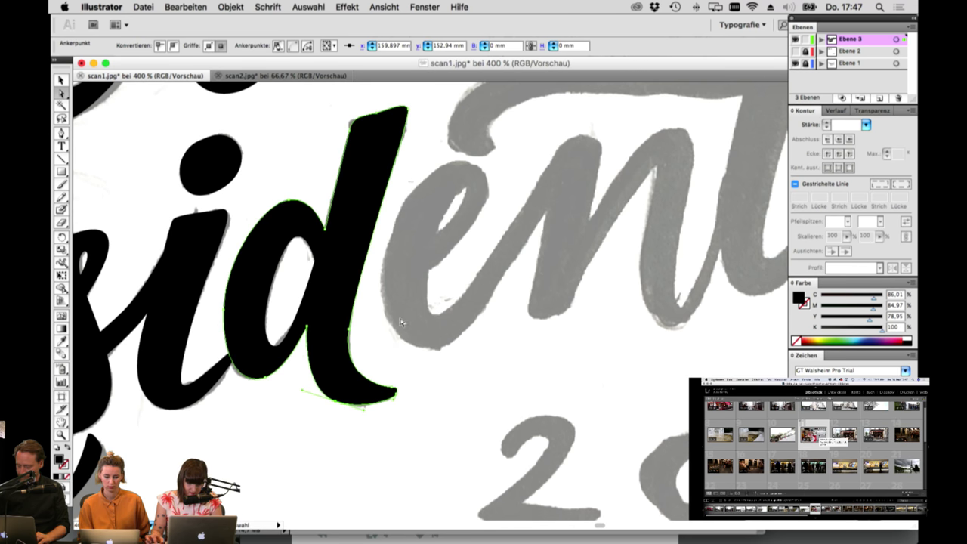
Step: Begin a new path at the e's inner junction and trace around its upper bowl and down its outer left edge
{"action": "left_click_drag", "start_coordinate": [508, 352], "coordinate": [464, 391]}
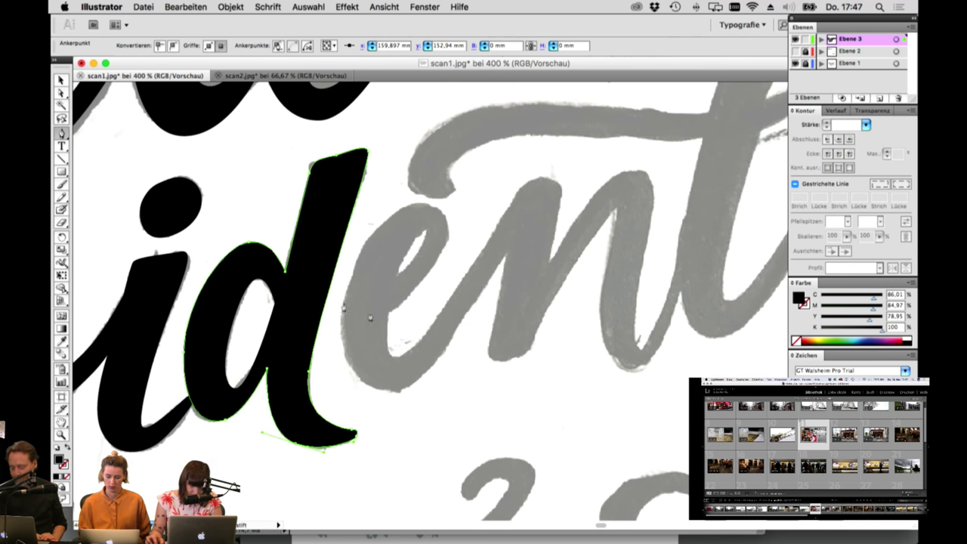
{"action": "left_click", "coordinate": [388, 313]}
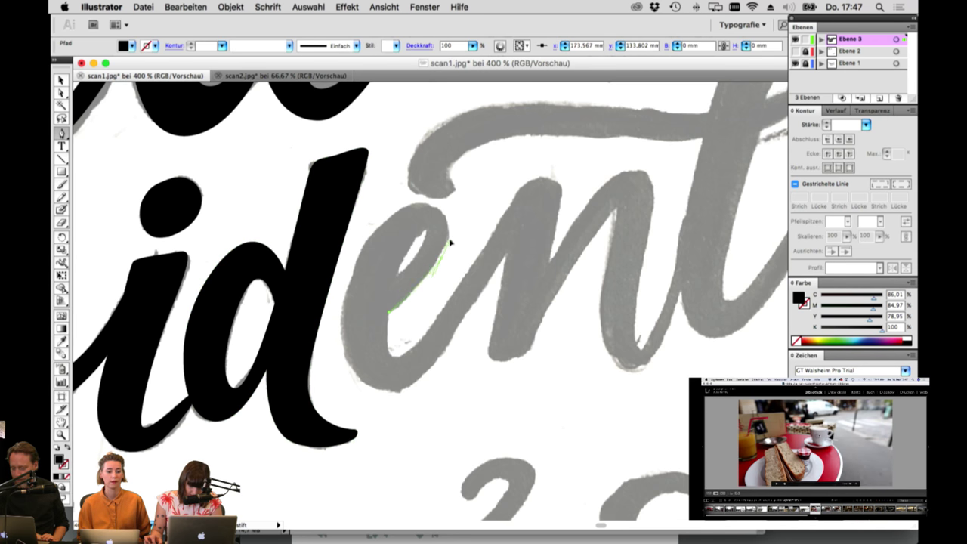
{"action": "left_click", "coordinate": [414, 206]}
{"action": "left_click_drag", "start_coordinate": [386, 209], "coordinate": [382, 209]}
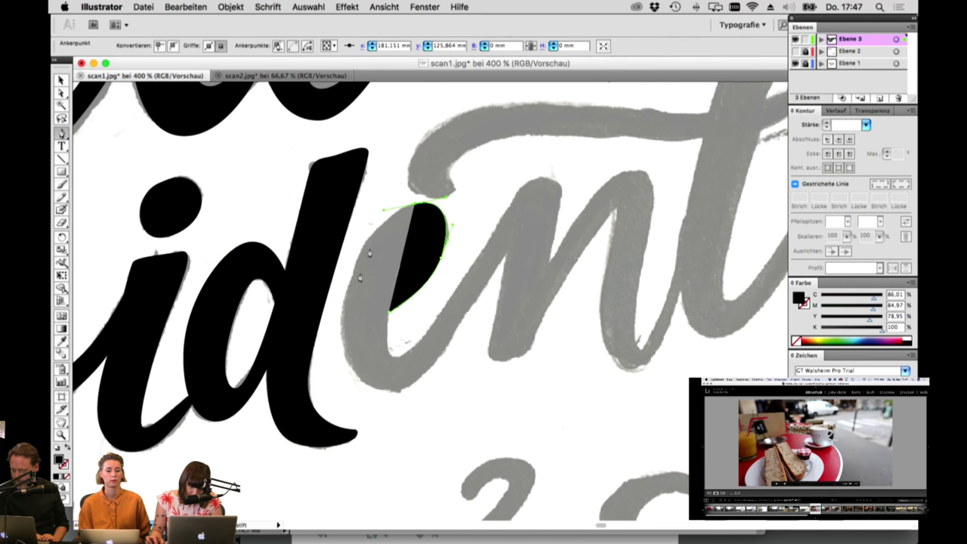
{"action": "left_click_drag", "start_coordinate": [339, 340], "coordinate": [344, 404]}
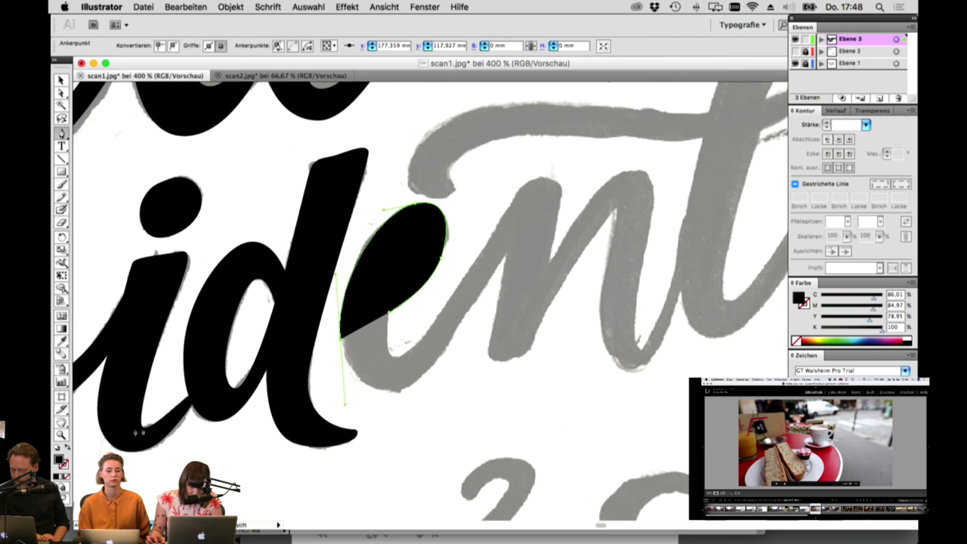
Step: Remove the path's fill and trace from the e's base along the lower edges of the n to its junction with the t
{"action": "key", "text": "slash"}
{"action": "mouse_move", "coordinate": [418, 380]}
{"action": "left_mouse_down"}
{"action": "mouse_move", "coordinate": [449, 359]}
{"action": "mouse_move", "coordinate": [502, 365]}
{"action": "mouse_move", "coordinate": [537, 344]}
{"action": "left_mouse_up"}
{"action": "left_click", "coordinate": [510, 252]}
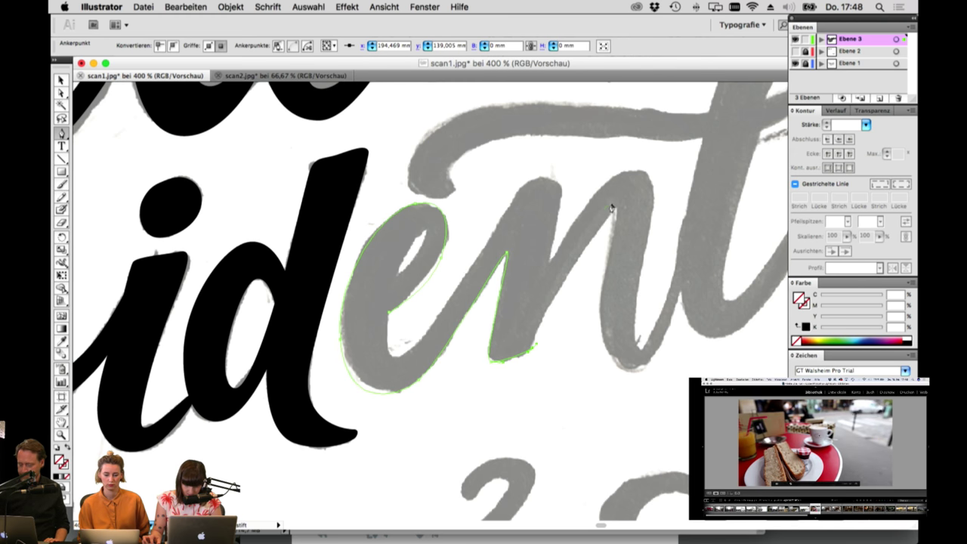
{"action": "left_click_drag", "start_coordinate": [610, 202], "coordinate": [638, 202]}
{"action": "left_click_drag", "start_coordinate": [624, 369], "coordinate": [684, 375]}
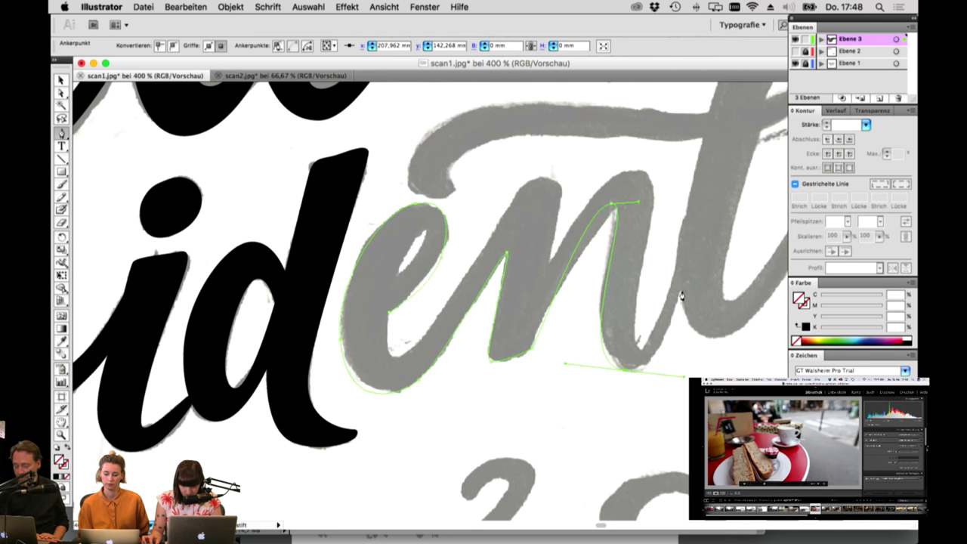
{"action": "left_click", "coordinate": [682, 291]}
Step: Refine the n's curves with the Direct Selection tool by adjusting the handles at its base and at the inside of its arch
{"action": "left_click", "coordinate": [61, 92]}
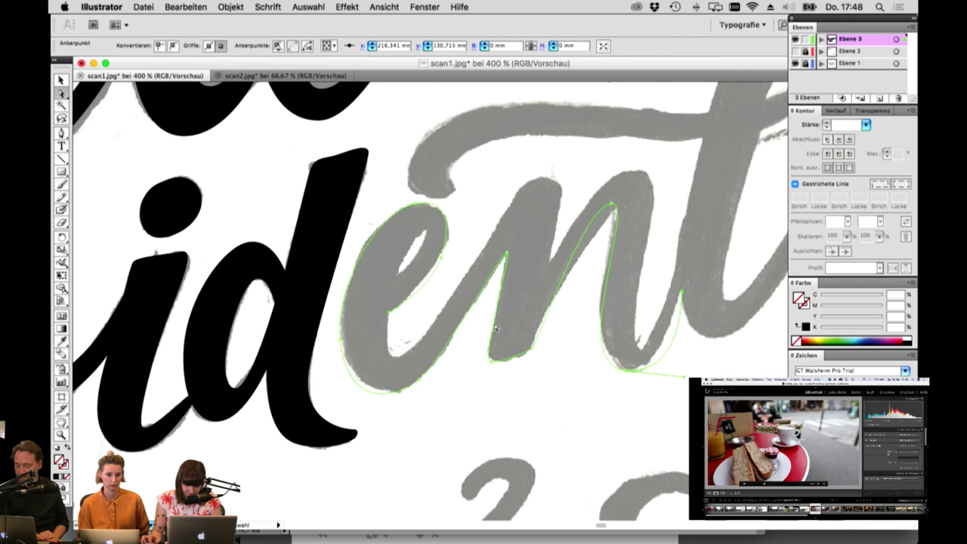
{"action": "left_click", "coordinate": [624, 369]}
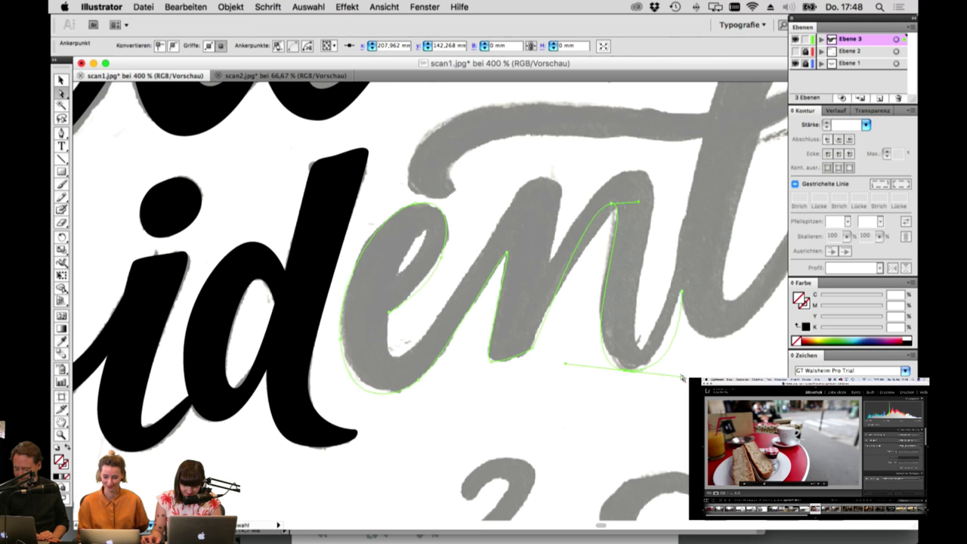
{"action": "left_click_drag", "start_coordinate": [685, 375], "coordinate": [673, 371]}
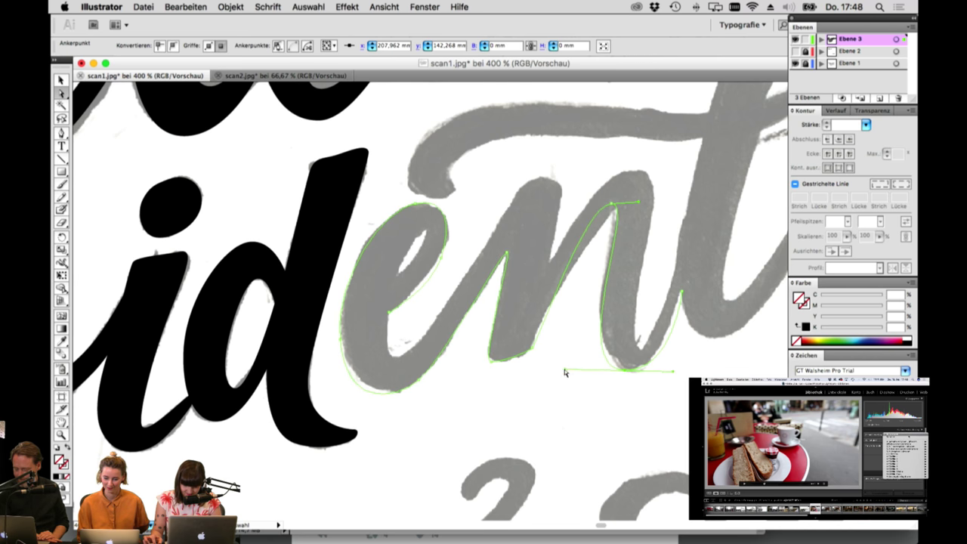
{"action": "left_click_drag", "start_coordinate": [564, 368], "coordinate": [572, 371]}
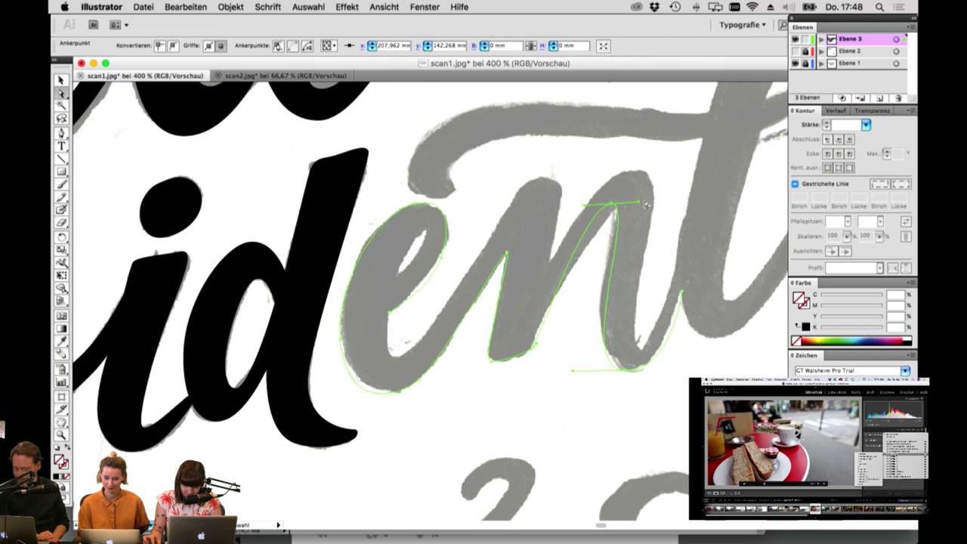
{"action": "left_click_drag", "start_coordinate": [639, 204], "coordinate": [630, 203]}
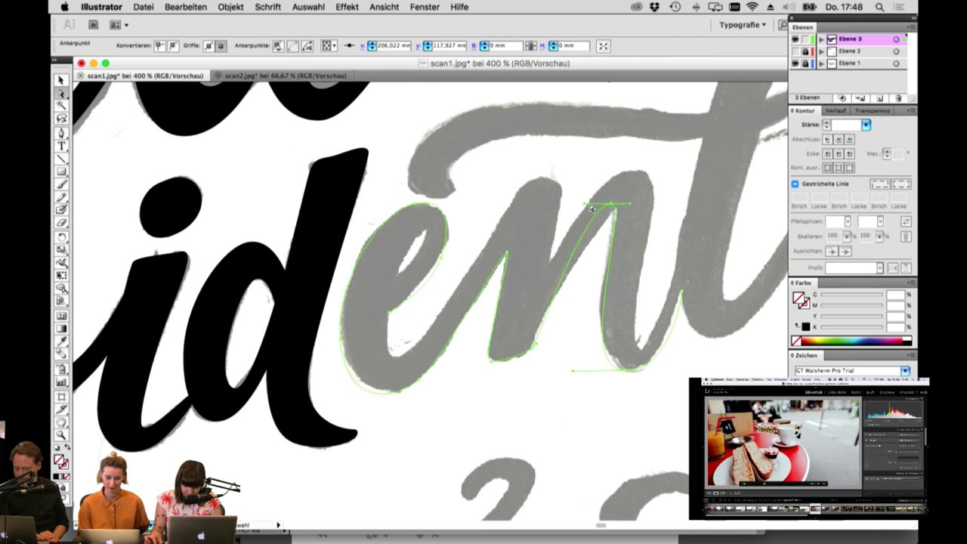
Step: Resume the path with the Pen tool at the junction of n and t and trace around the t's base
{"action": "left_click", "coordinate": [61, 132]}
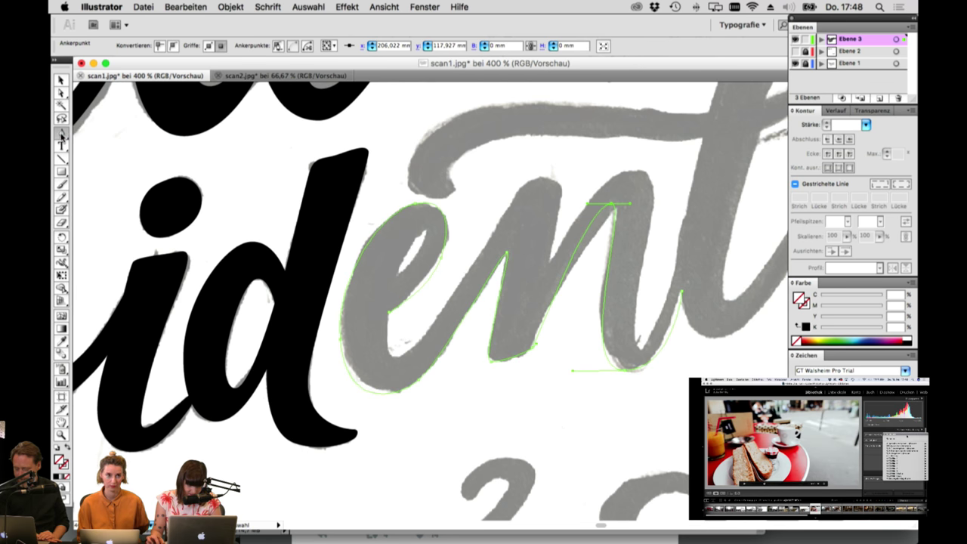
{"action": "left_click", "coordinate": [683, 295]}
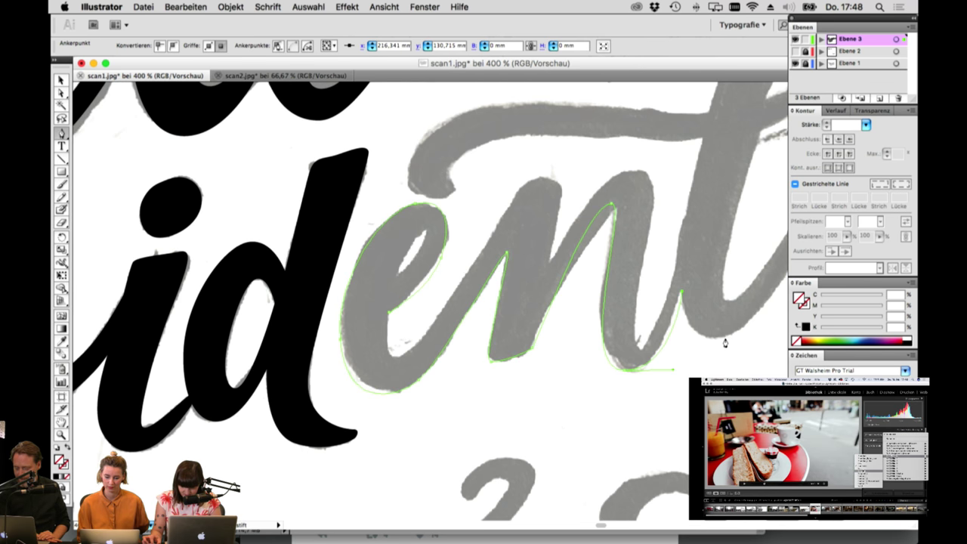
{"action": "left_click_drag", "start_coordinate": [724, 337], "coordinate": [761, 327]}
{"action": "key", "text": "space"}
{"action": "left_click_drag", "start_coordinate": [637, 377], "coordinate": [352, 402]}
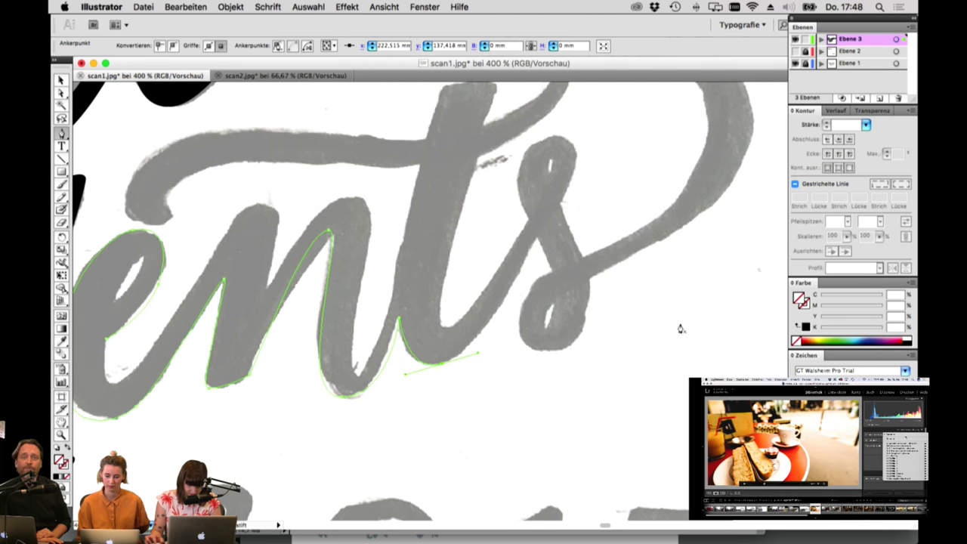
Step: Trace the t's exit stroke up into the s and curve the path around the s's upper loop
{"action": "left_click", "coordinate": [444, 364]}
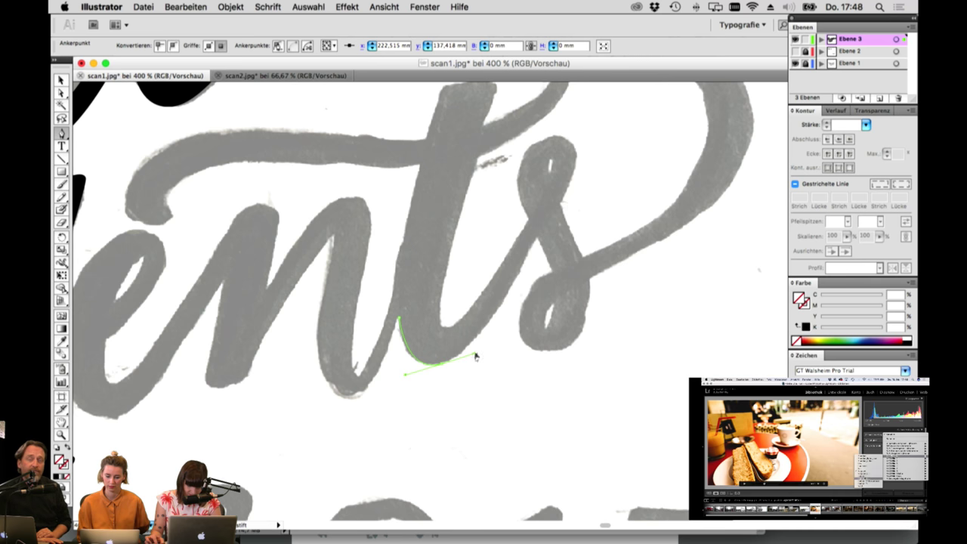
{"action": "left_click_drag", "start_coordinate": [572, 161], "coordinate": [588, 129]}
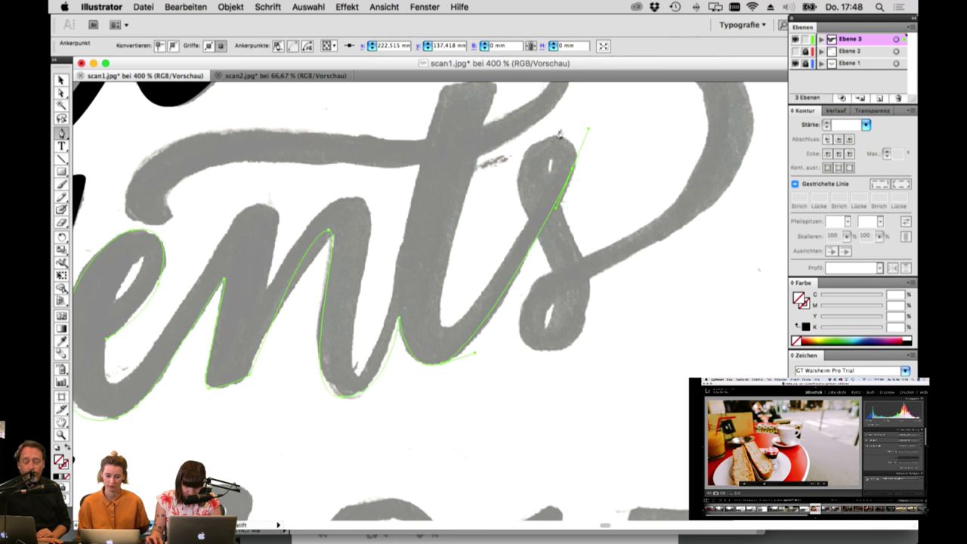
{"action": "left_click", "coordinate": [511, 175]}
{"action": "left_click_drag", "start_coordinate": [510, 184], "coordinate": [510, 183]}
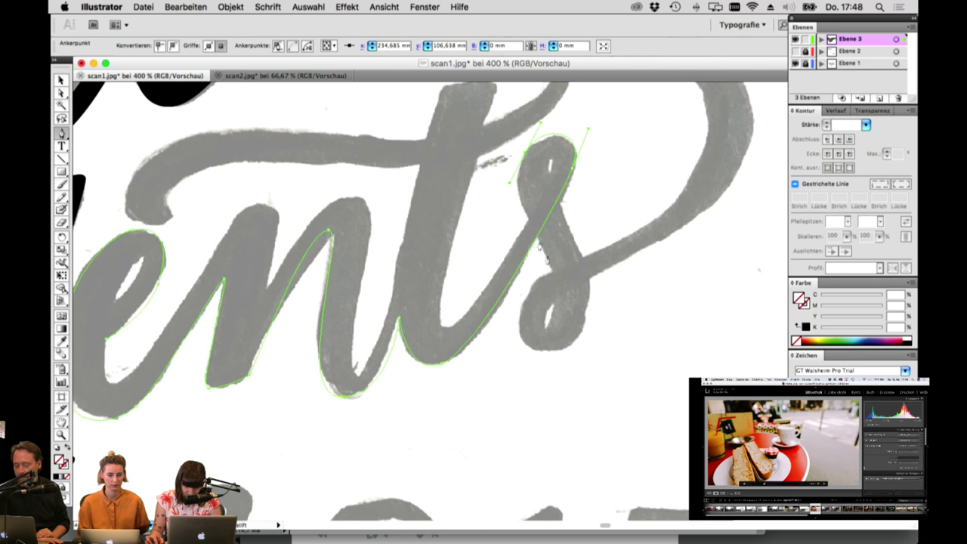
Step: Trace the s's diagonal downward and around the inside of its lower loop, redoing the misplaced anchor
{"action": "mouse_move", "coordinate": [553, 285]}
{"action": "left_mouse_down"}
{"action": "mouse_move", "coordinate": [570, 313]}
{"action": "mouse_move", "coordinate": [543, 330]}
{"action": "left_mouse_up"}
{"action": "left_click", "coordinate": [549, 333]}
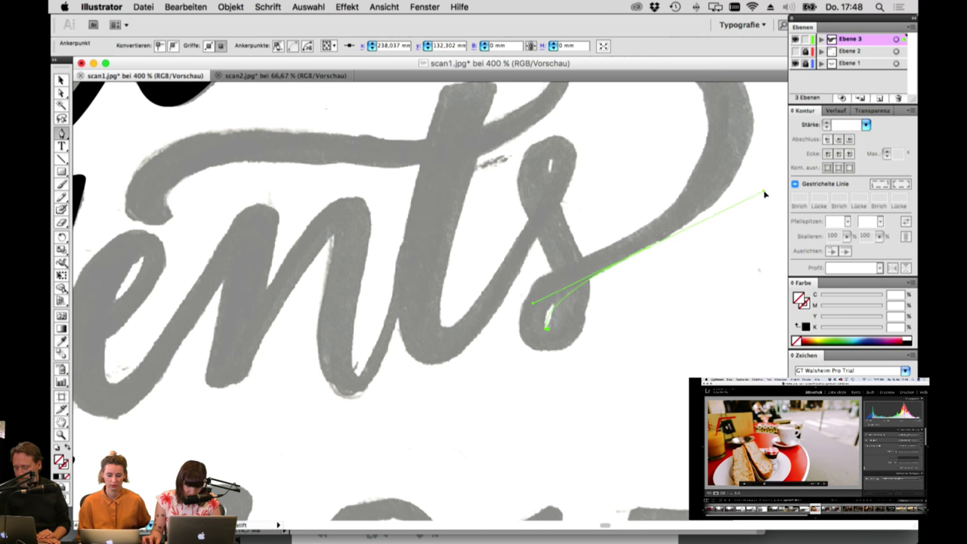
{"action": "key", "text": "super+z"}
{"action": "left_click_drag", "start_coordinate": [544, 327], "coordinate": [541, 321]}
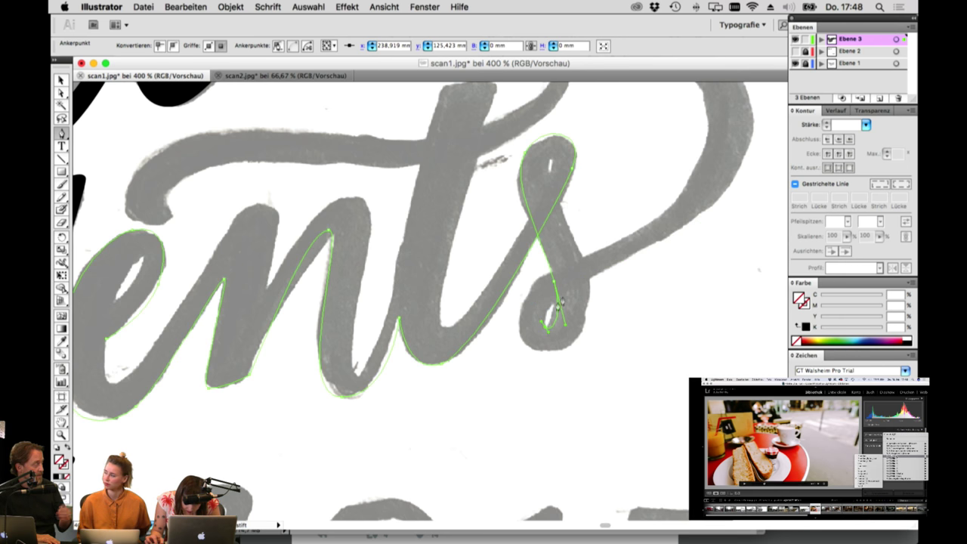
Step: Trace the s's long swash along its lower edge, around its upper tip and back down its inner edge
{"action": "left_click", "coordinate": [673, 239]}
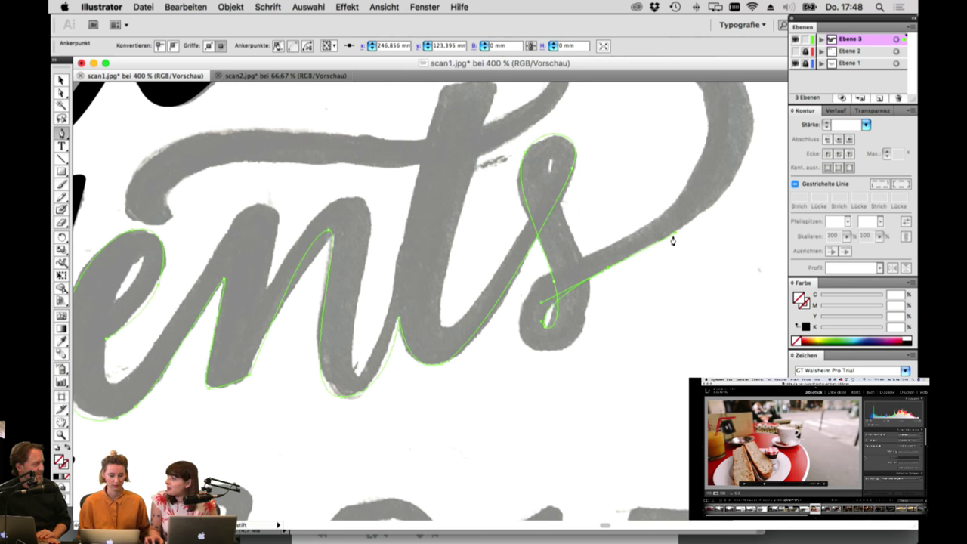
{"action": "scroll", "coordinate": [602, 318], "scroll_direction": "right", "scroll_amount": 5}
{"action": "scroll", "coordinate": [602, 317], "scroll_direction": "up", "scroll_amount": 4}
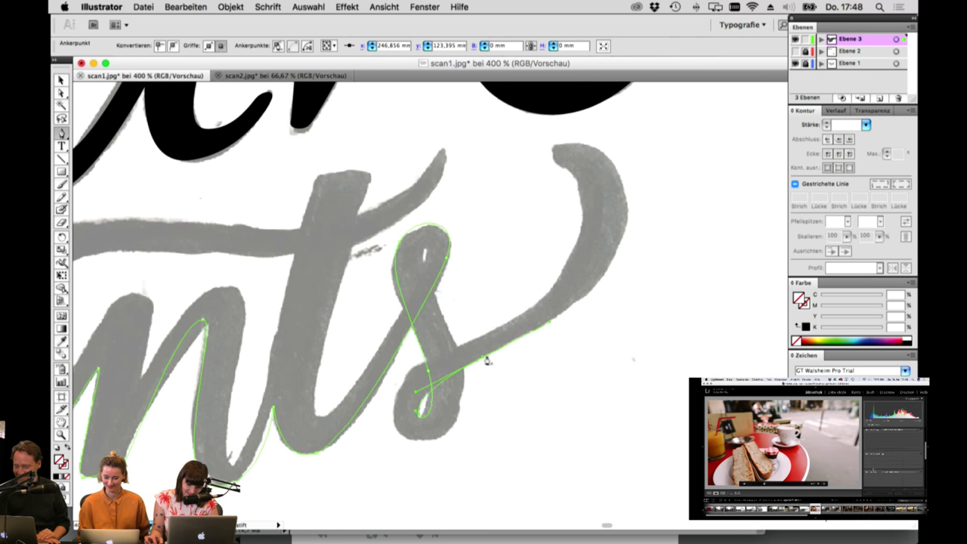
{"action": "left_click_drag", "start_coordinate": [483, 356], "coordinate": [542, 326]}
{"action": "left_click_drag", "start_coordinate": [624, 223], "coordinate": [634, 166]}
{"action": "left_click", "coordinate": [552, 146]}
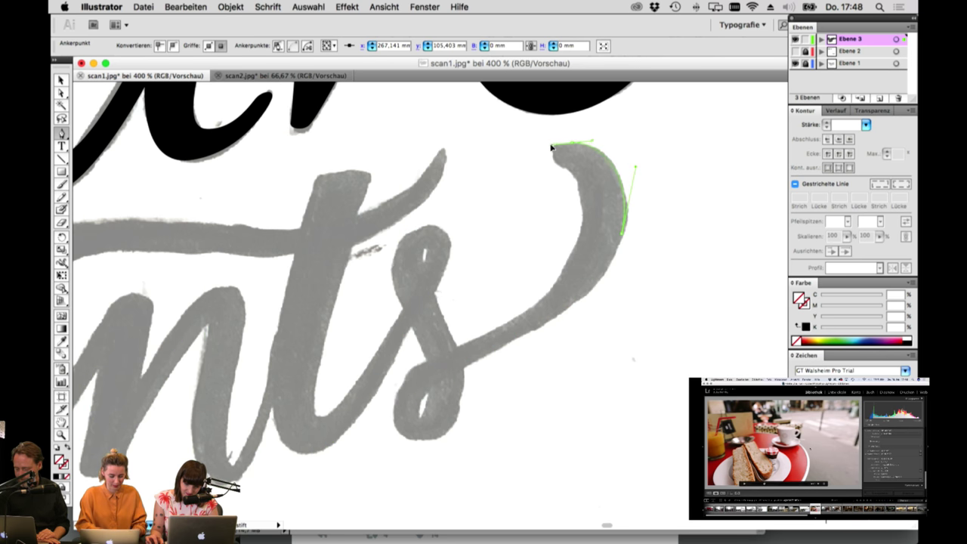
{"action": "left_click_drag", "start_coordinate": [553, 158], "coordinate": [587, 219]}
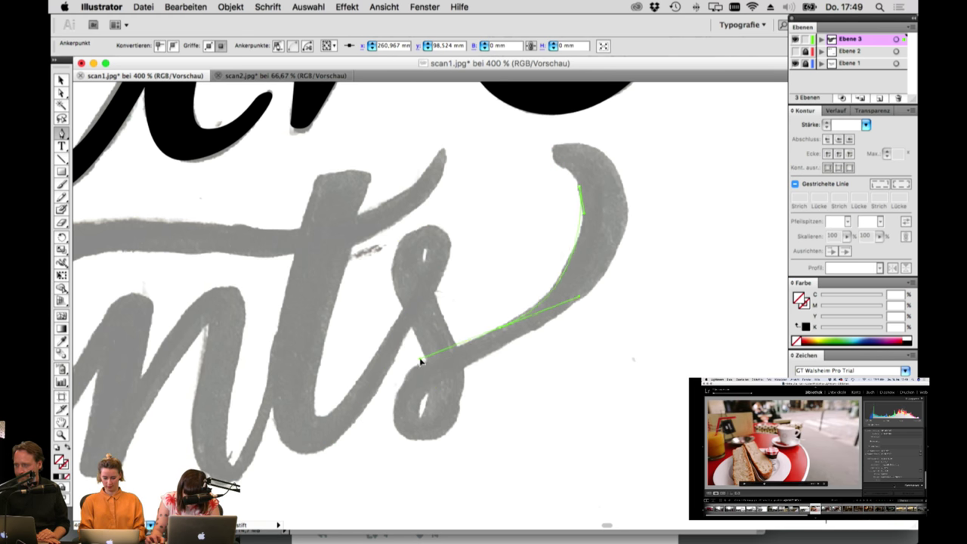
Step: Trace around the s's outer lower bowl, up the right side of its diagonal and into the small upper counter
{"action": "left_click_drag", "start_coordinate": [396, 406], "coordinate": [392, 435]}
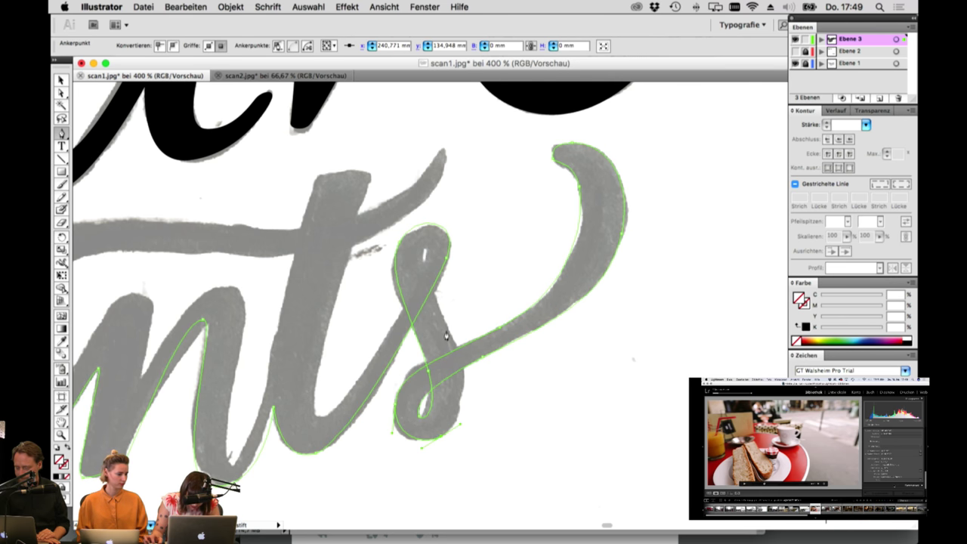
{"action": "left_click_drag", "start_coordinate": [446, 337], "coordinate": [427, 294]}
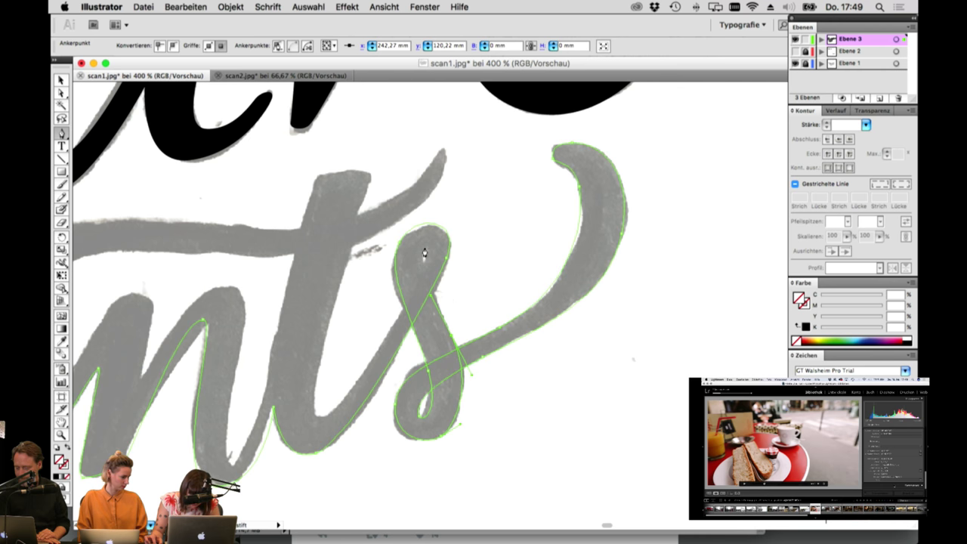
{"action": "left_click_drag", "start_coordinate": [425, 252], "coordinate": [434, 244]}
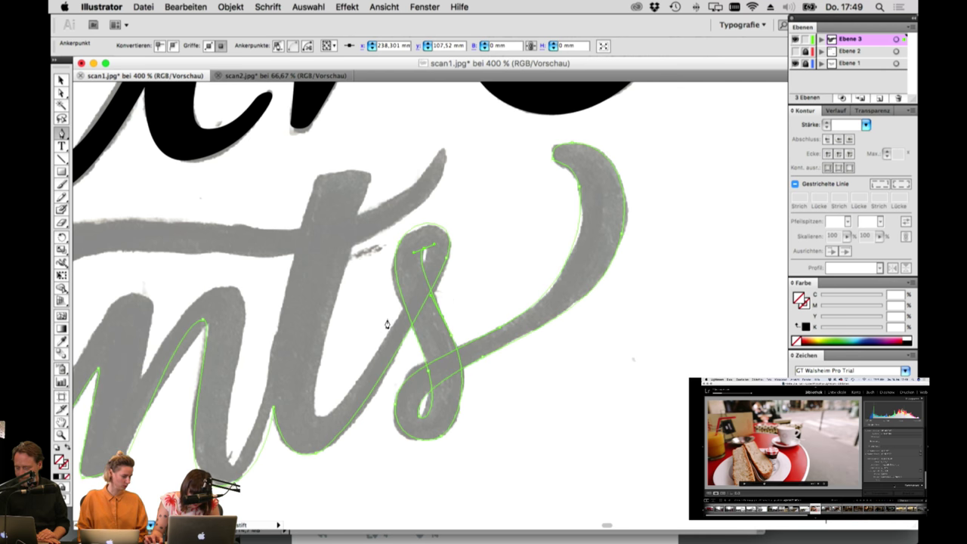
Step: Trace the inner edge of the t's exit stroke and its stem around the top, down to the connection with the n
{"action": "left_click", "coordinate": [333, 410]}
{"action": "left_click_drag", "start_coordinate": [327, 424], "coordinate": [313, 377]}
{"action": "key", "text": "super+z"}
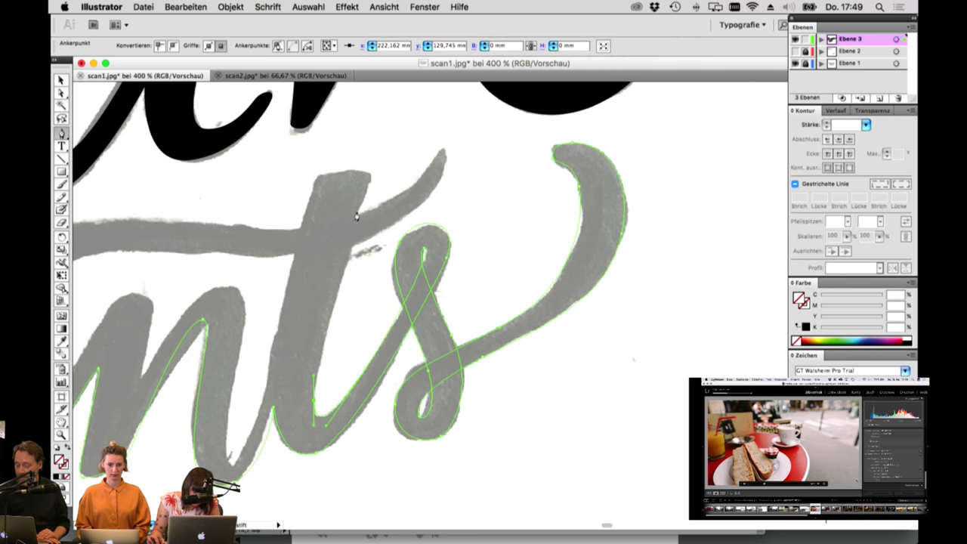
{"action": "mouse_move", "coordinate": [357, 217]}
{"action": "left_mouse_down"}
{"action": "mouse_move", "coordinate": [368, 173]}
{"action": "mouse_move", "coordinate": [350, 168]}
{"action": "mouse_move", "coordinate": [315, 183]}
{"action": "left_mouse_up"}
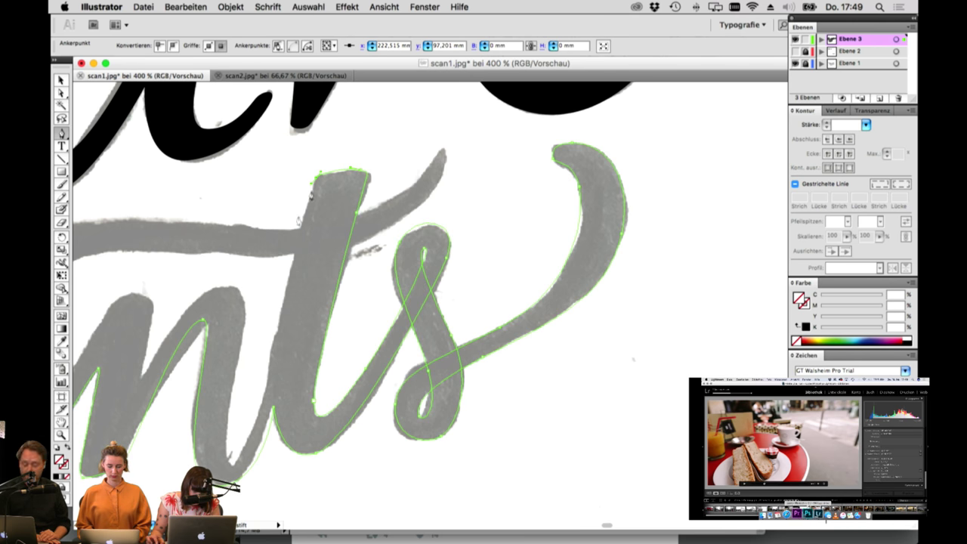
{"action": "left_click_drag", "start_coordinate": [271, 341], "coordinate": [269, 359]}
{"action": "left_click", "coordinate": [268, 386]}
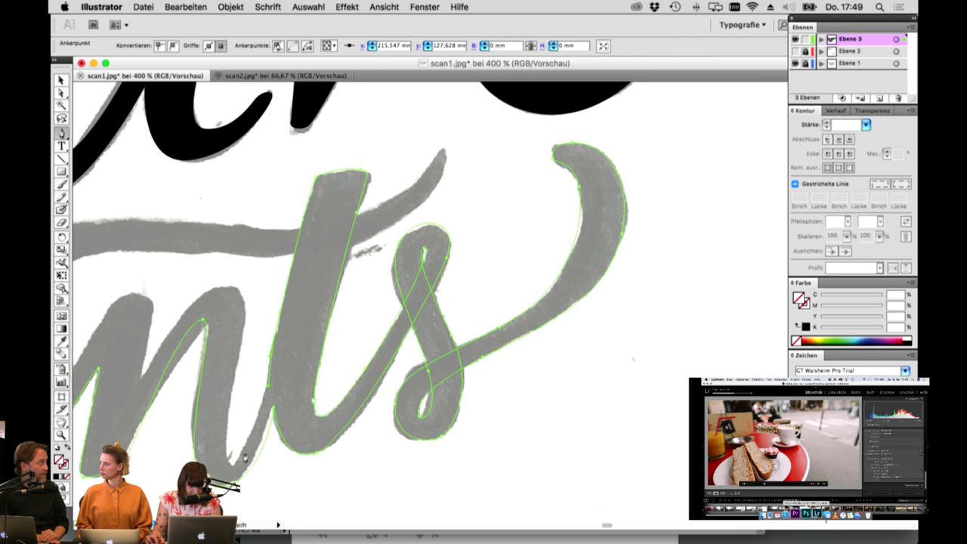
Step: Trace the n's inside base, the right edge of its second stem and over the arch to its first stem
{"action": "left_click_drag", "start_coordinate": [234, 463], "coordinate": [225, 467]}
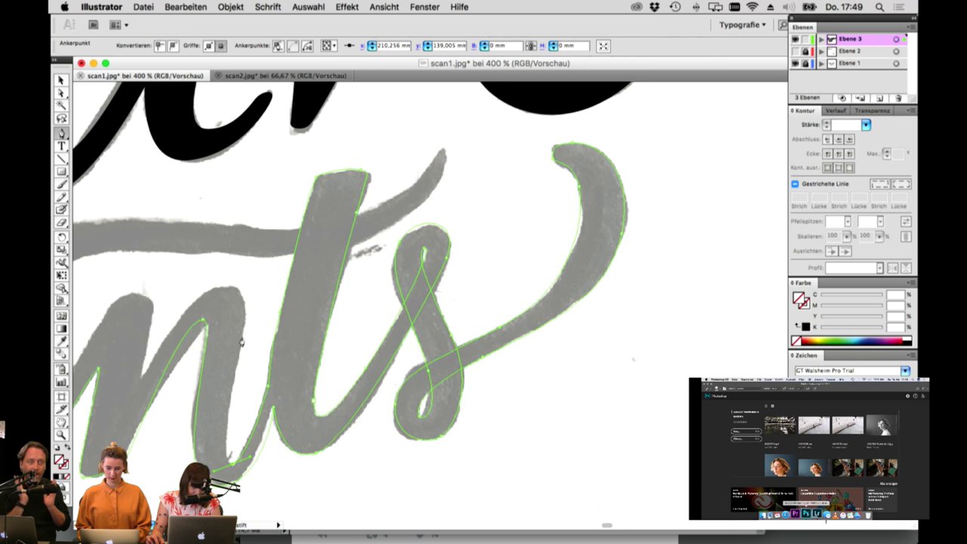
{"action": "left_click_drag", "start_coordinate": [249, 274], "coordinate": [242, 382]}
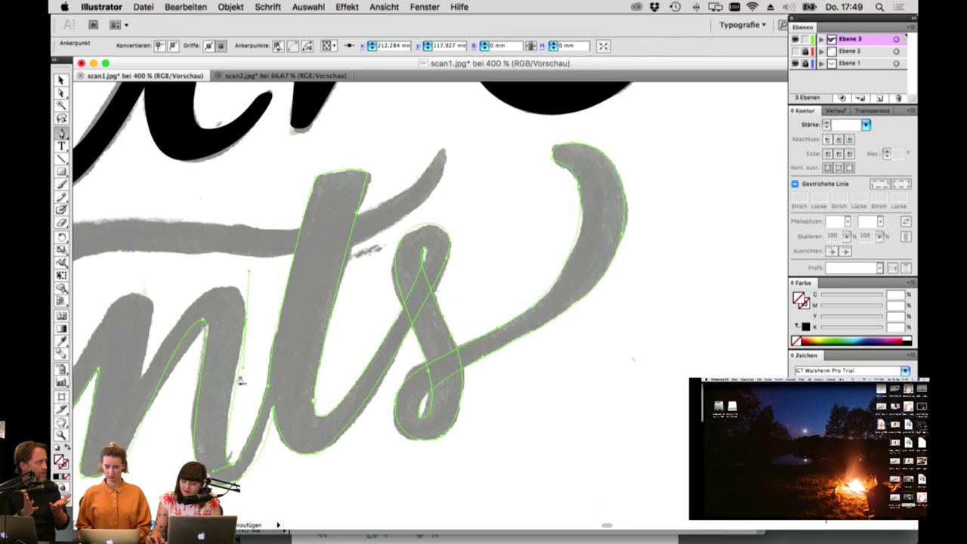
{"action": "left_click_drag", "start_coordinate": [183, 317], "coordinate": [139, 380]}
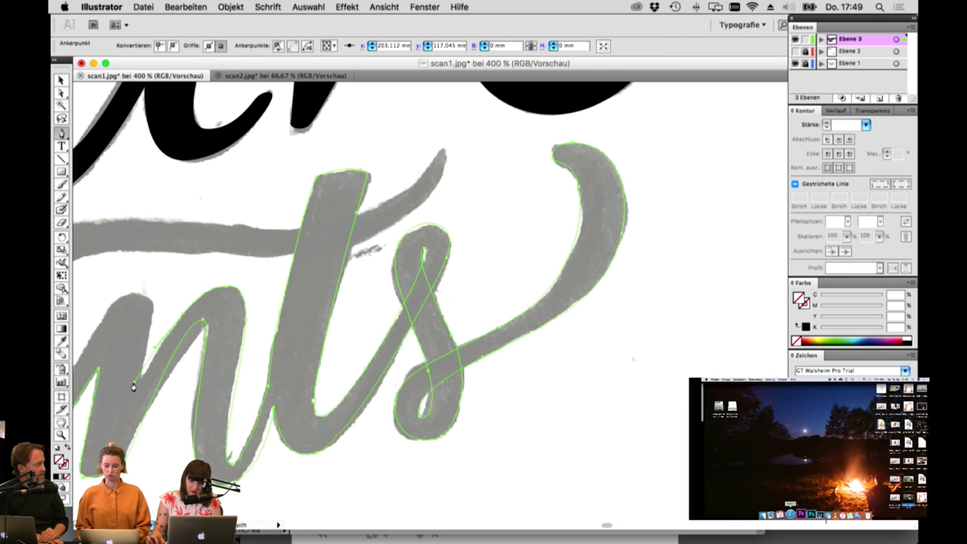
Step: Trace over the top of the n's first stem and around the e's lower bowl, closing the outline at the e's inner junction
{"action": "left_click_drag", "start_coordinate": [153, 302], "coordinate": [146, 290]}
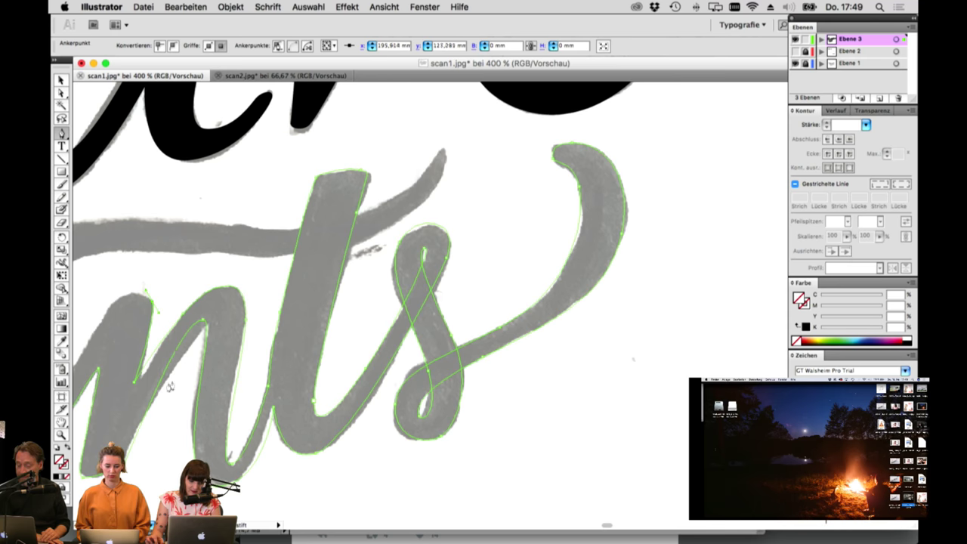
{"action": "left_click_drag", "start_coordinate": [170, 386], "coordinate": [378, 350]}
{"action": "left_click", "coordinate": [62, 133]}
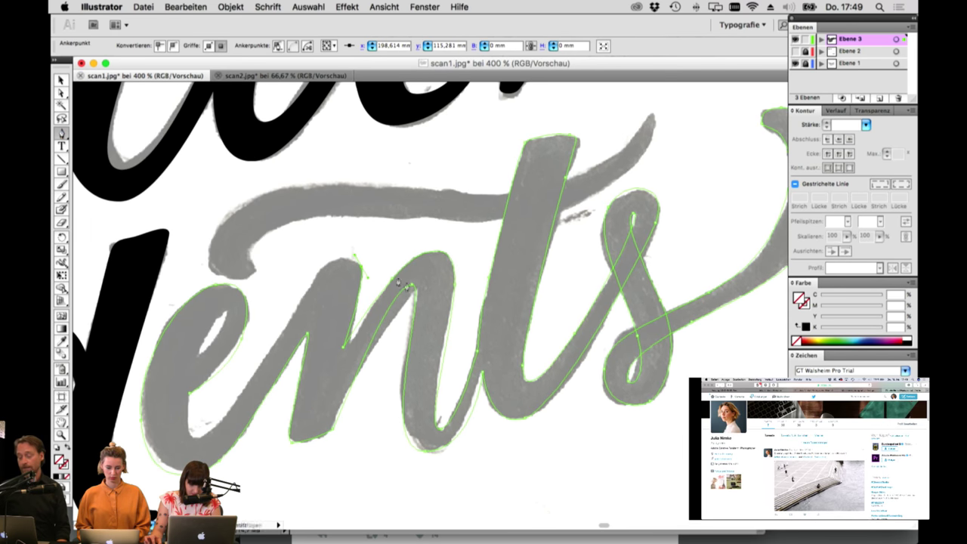
{"action": "left_click_drag", "start_coordinate": [360, 270], "coordinate": [306, 286]}
{"action": "left_click_drag", "start_coordinate": [217, 429], "coordinate": [179, 462]}
{"action": "left_click_drag", "start_coordinate": [186, 429], "coordinate": [188, 405]}
{"action": "left_click", "coordinate": [189, 394]}
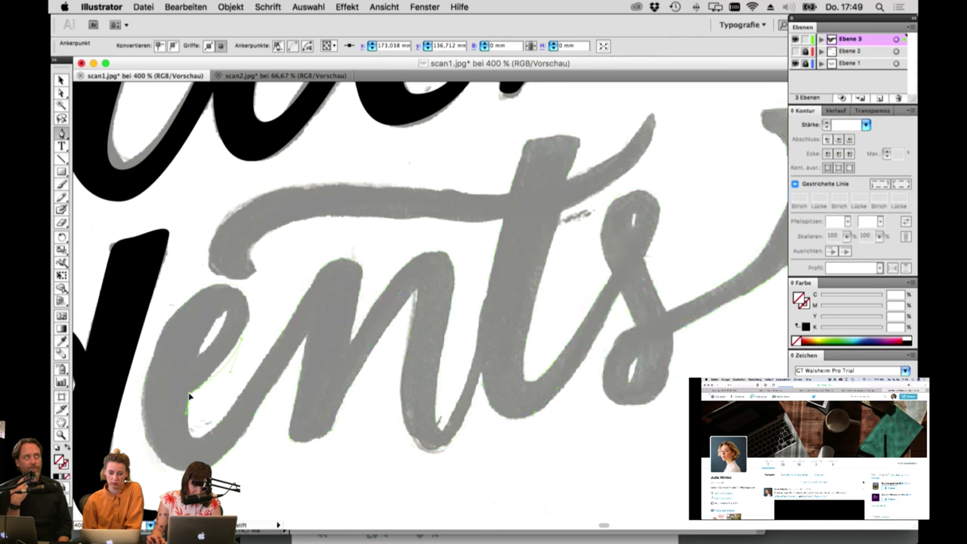
Step: Trace the e's narrow inner counter as a separate closed path
{"action": "left_click", "coordinate": [198, 351]}
{"action": "left_click_drag", "start_coordinate": [213, 327], "coordinate": [218, 318]}
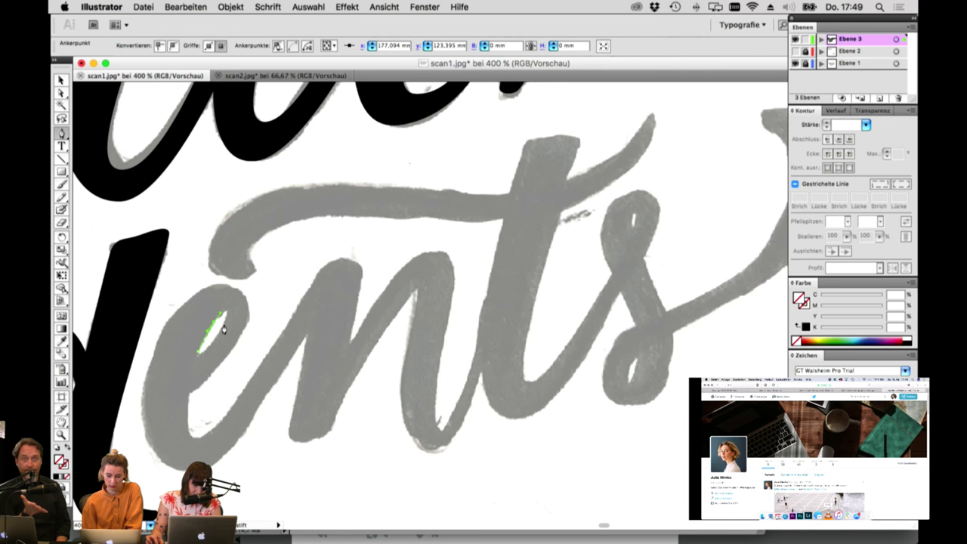
{"action": "left_click", "coordinate": [198, 352]}
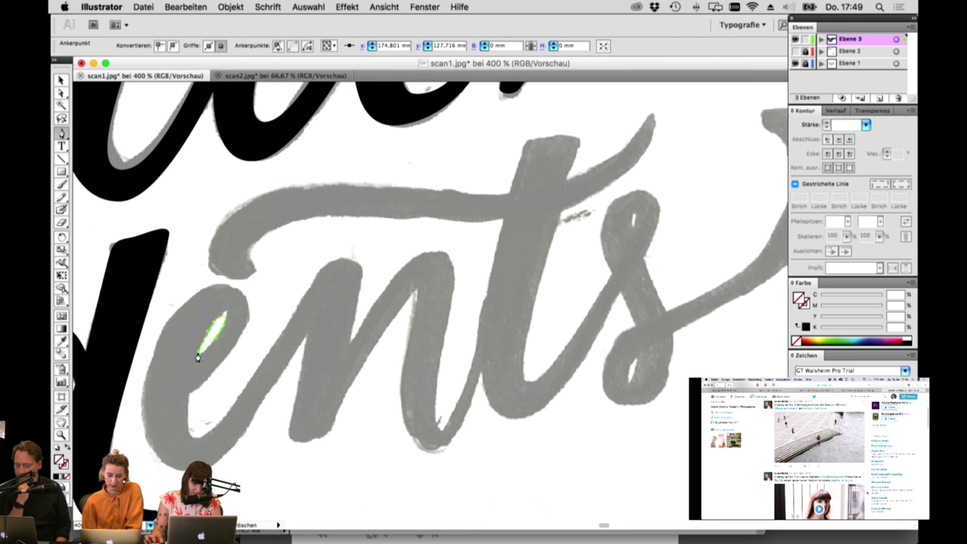
Step: Combine the traced "ents" outlines into one compound path and fill it with black
{"action": "key", "text": "super+a"}
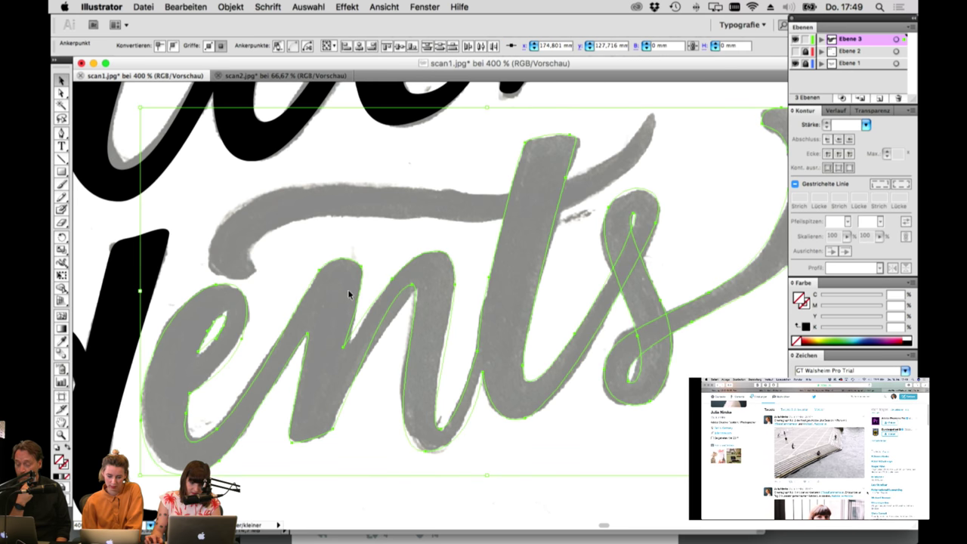
{"action": "key", "text": "super+4"}
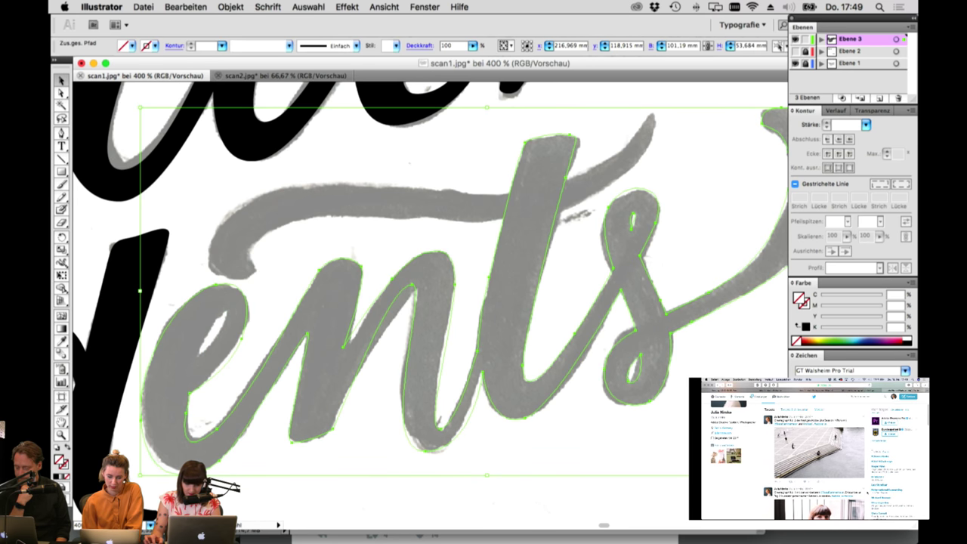
{"action": "key", "text": "space"}
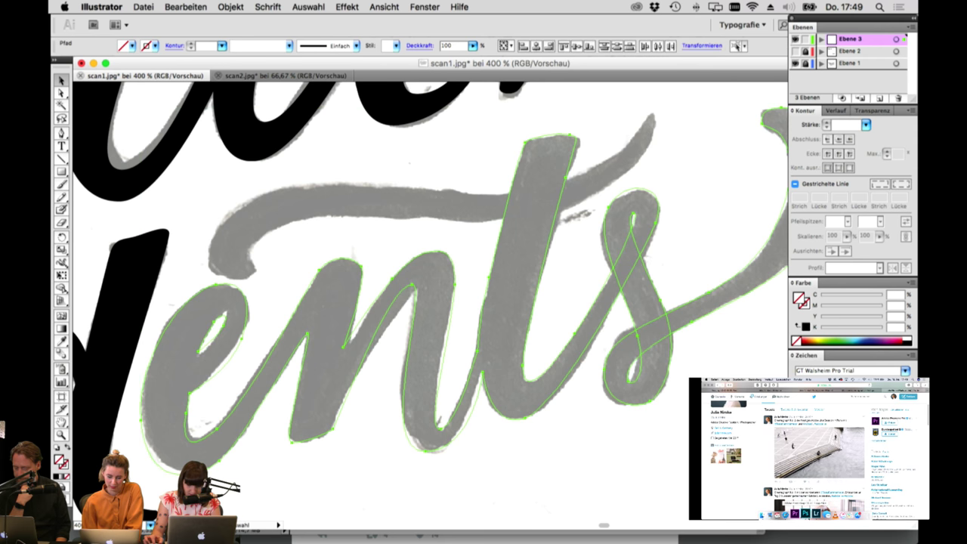
{"action": "key", "text": "v"}
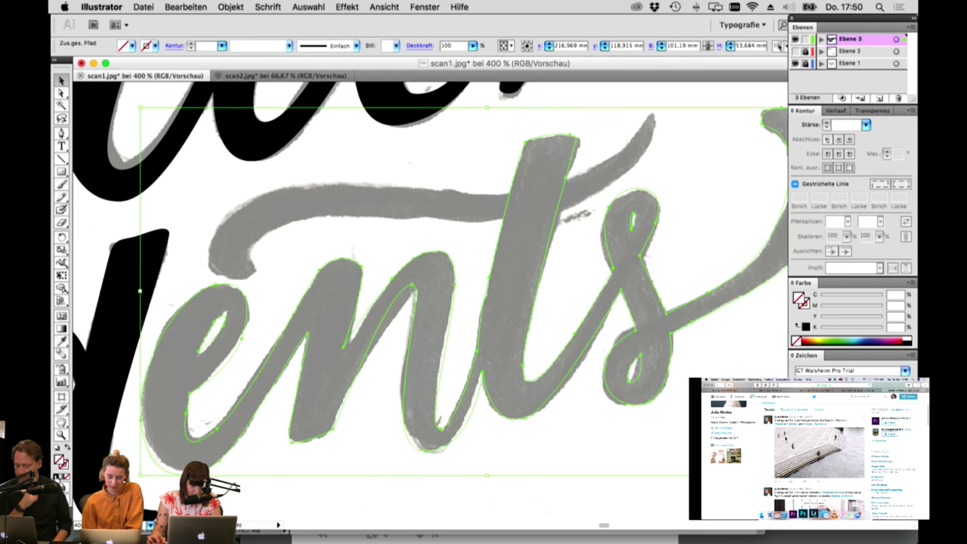
{"action": "left_click", "coordinate": [57, 476]}
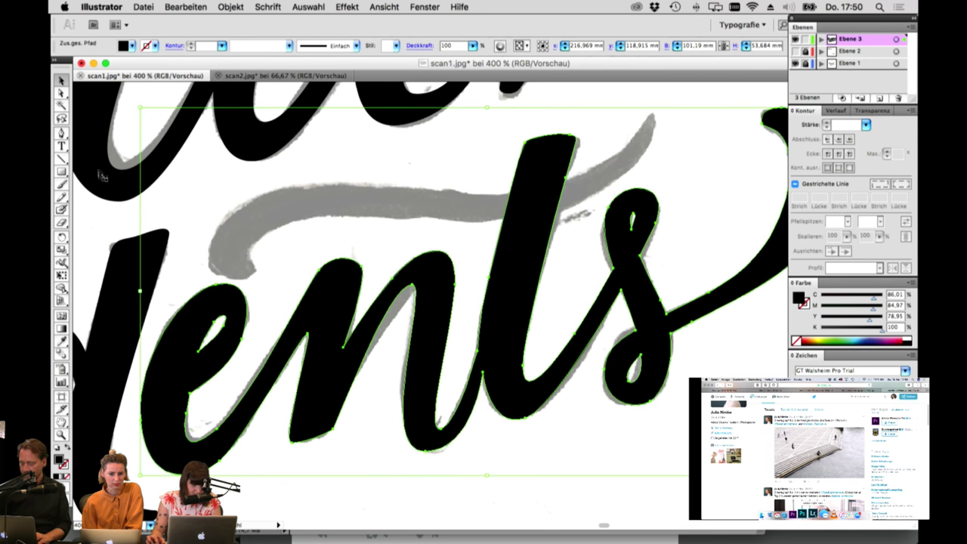
Step: Trace the lower edge of the t's long crossbar in "Residents" from its curled left end to its upper right tip
{"action": "left_click", "coordinate": [62, 133]}
{"action": "left_click", "coordinate": [262, 261]}
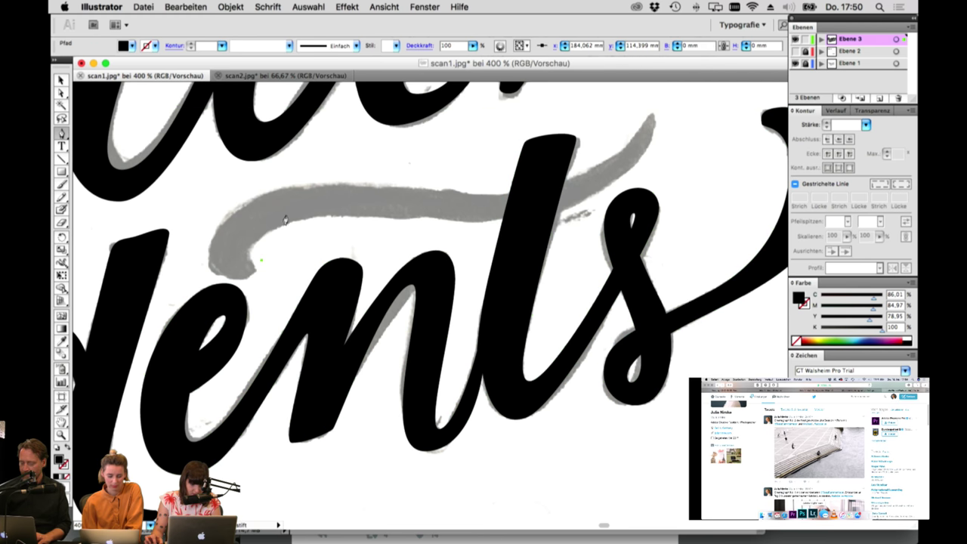
{"action": "left_click_drag", "start_coordinate": [280, 226], "coordinate": [317, 213]}
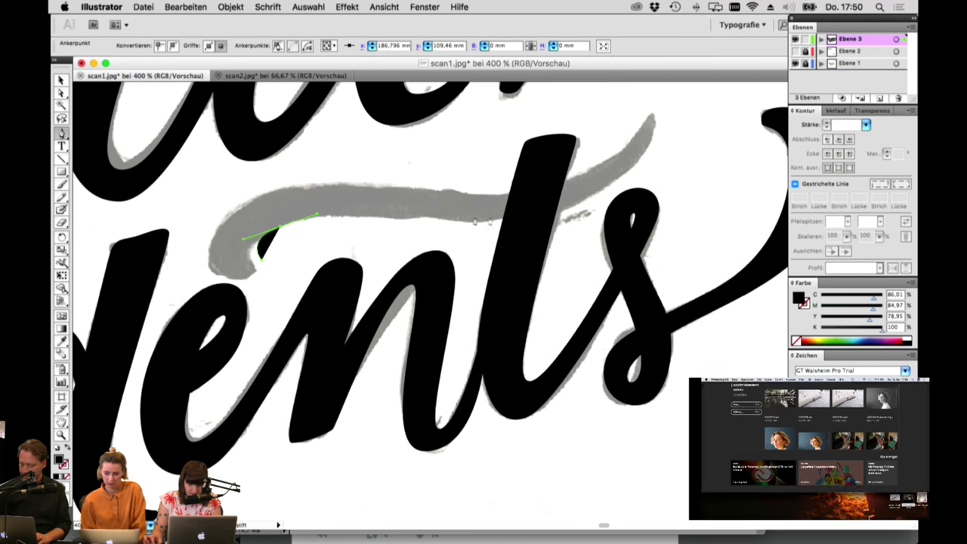
{"action": "left_click_drag", "start_coordinate": [516, 217], "coordinate": [597, 201]}
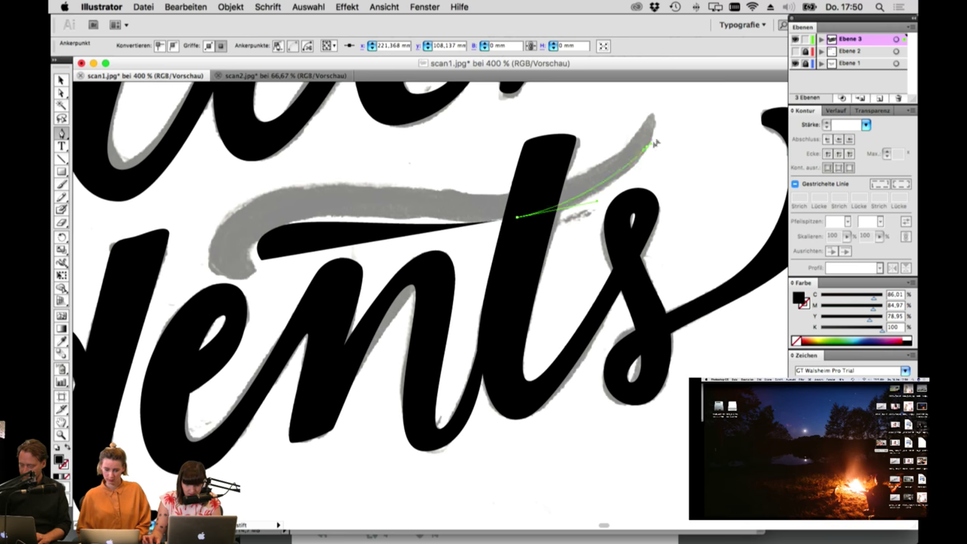
{"action": "left_click", "coordinate": [651, 117]}
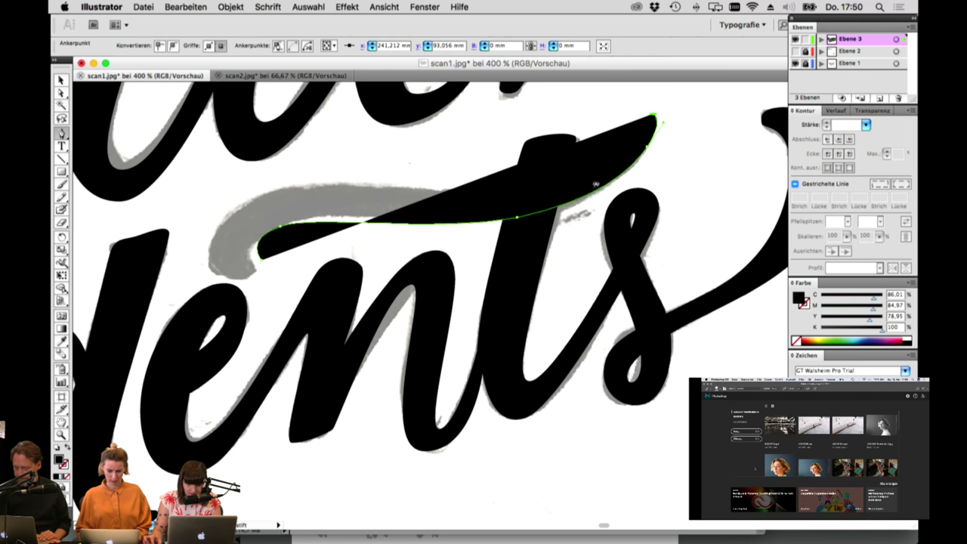
Step: Trace the crossbar's upper edge back to the left, around its rounded end, and close the path
{"action": "left_click_drag", "start_coordinate": [574, 182], "coordinate": [504, 199]}
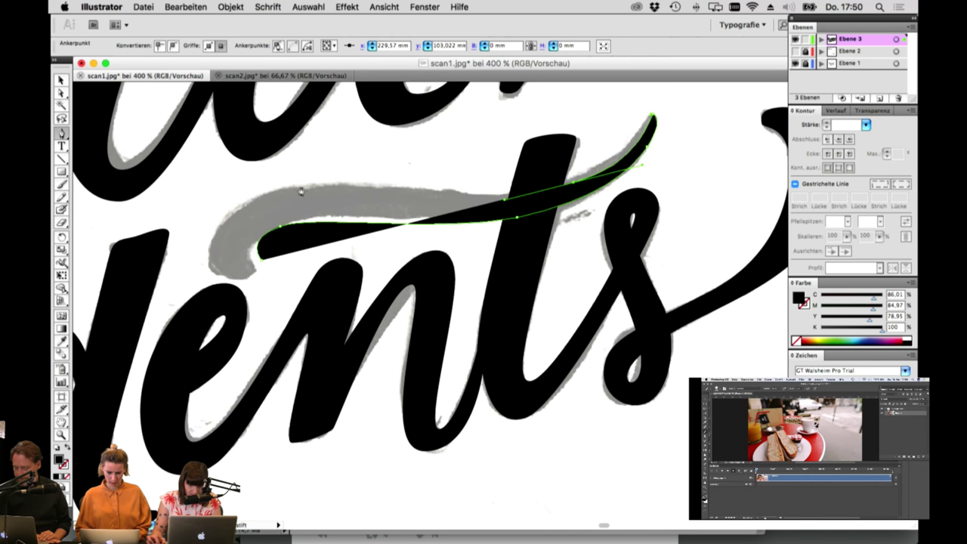
{"action": "left_click_drag", "start_coordinate": [225, 195], "coordinate": [189, 243]}
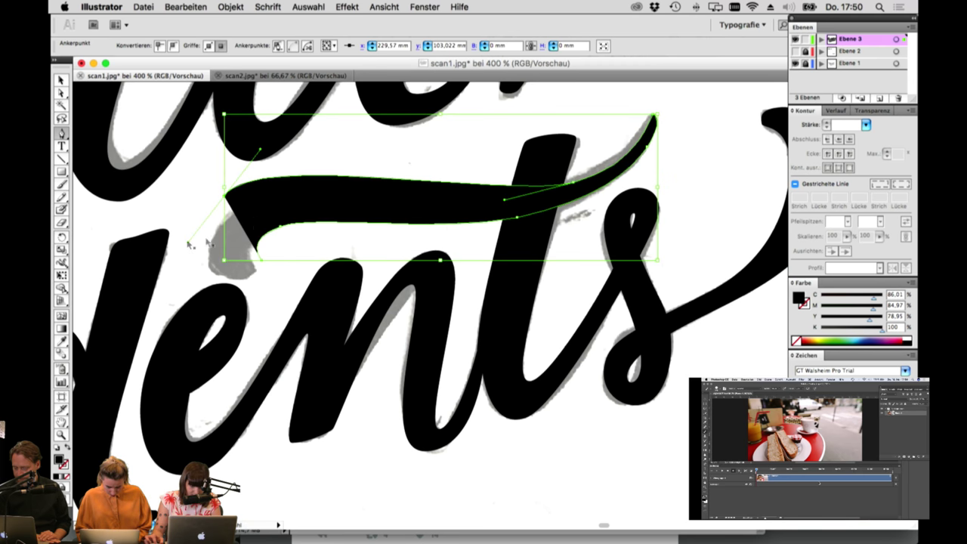
{"action": "key", "text": "super+z"}
{"action": "left_click_drag", "start_coordinate": [233, 206], "coordinate": [178, 269]}
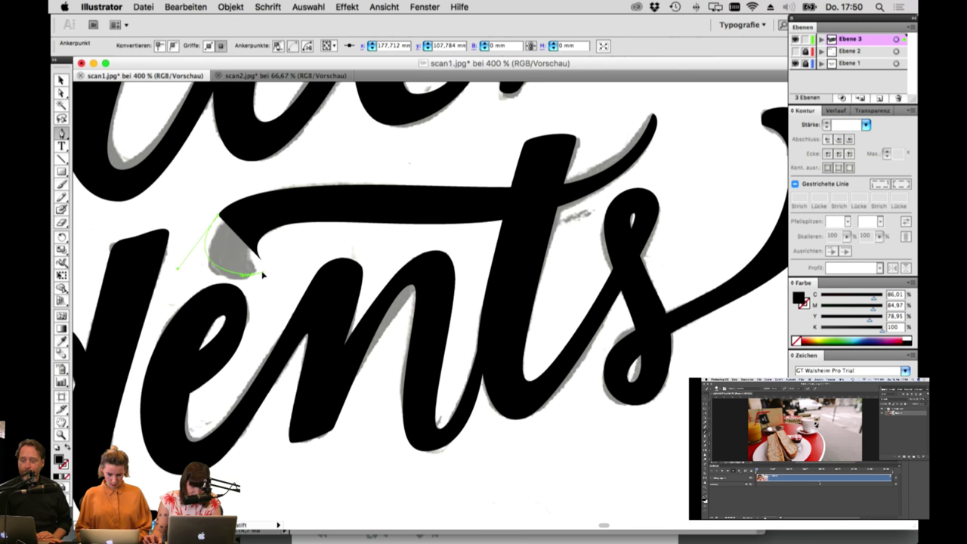
{"action": "left_click_drag", "start_coordinate": [261, 270], "coordinate": [258, 253]}
Step: Slim the crossbar's curled left end by shortening the outer anchor's handle and moving that anchor inward
{"action": "key", "text": "a"}
{"action": "left_click", "coordinate": [218, 216]}
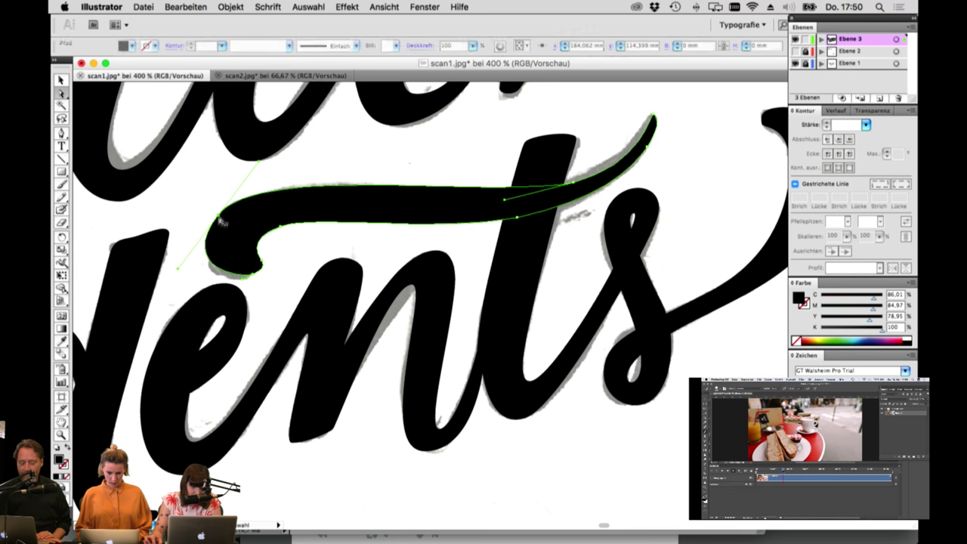
{"action": "left_click", "coordinate": [221, 221]}
{"action": "left_click_drag", "start_coordinate": [177, 269], "coordinate": [186, 259]}
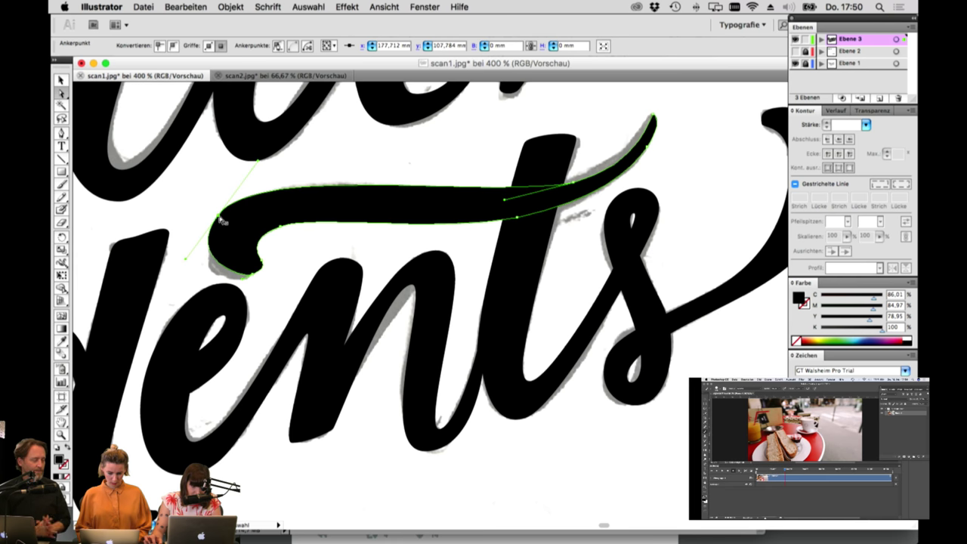
{"action": "left_click_drag", "start_coordinate": [219, 215], "coordinate": [234, 217]}
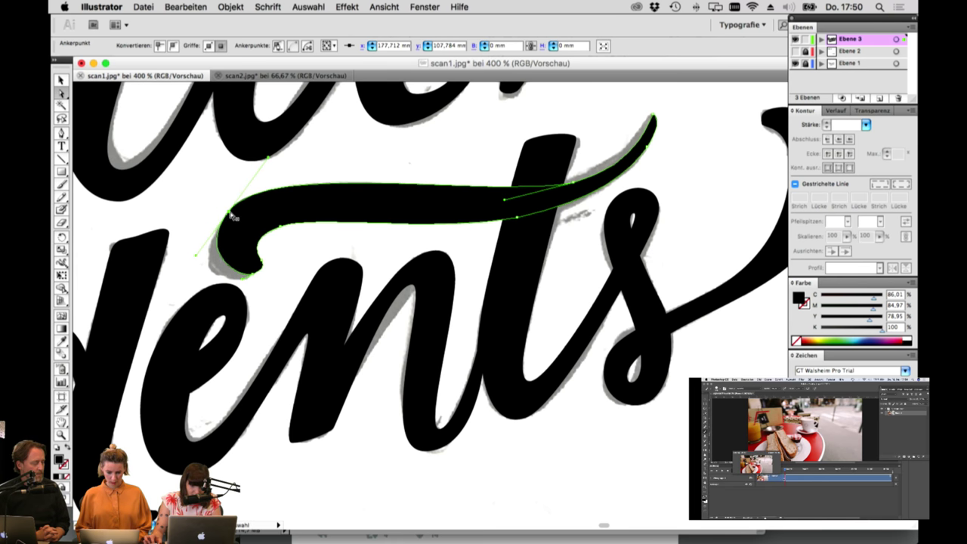
Step: Refine the crossbar's thickness by reshaping its upper edge near the t's stem and its lower edge near the curl
{"action": "left_click", "coordinate": [574, 187]}
{"action": "left_click_drag", "start_coordinate": [506, 202], "coordinate": [466, 219]}
{"action": "left_click_drag", "start_coordinate": [574, 186], "coordinate": [577, 189]}
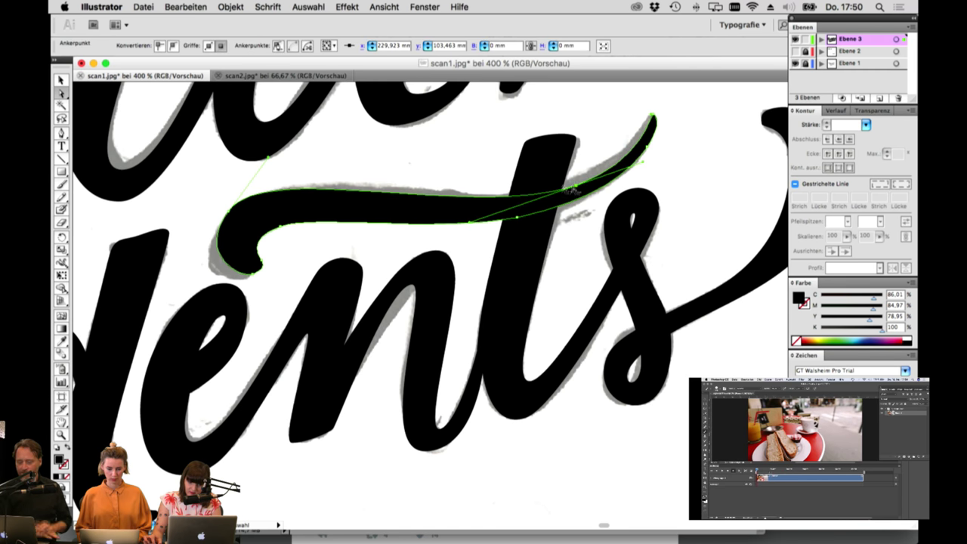
{"action": "left_click", "coordinate": [284, 225]}
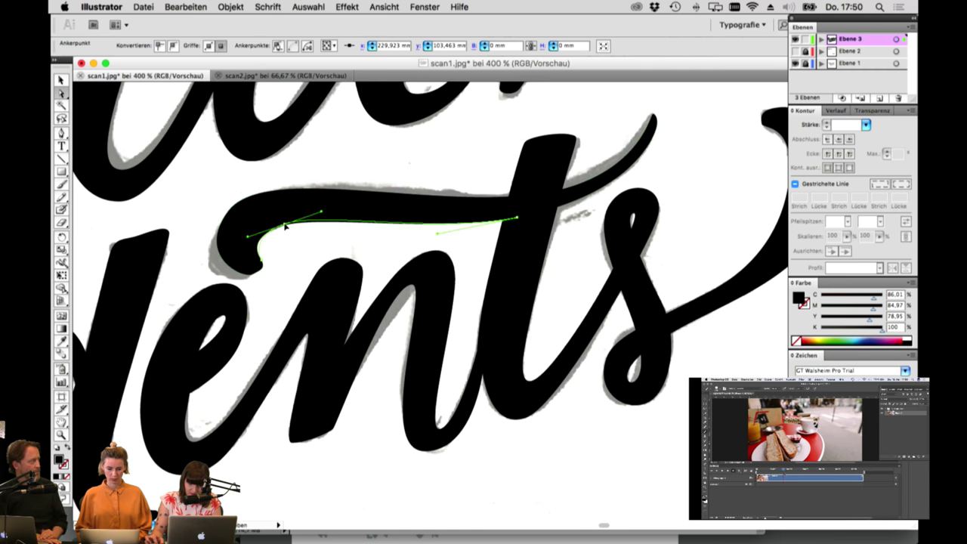
{"action": "left_click", "coordinate": [580, 231]}
Step: Reposition the anchor where the n's arch meets its first stem, and deselect the lettering
{"action": "left_click", "coordinate": [352, 347]}
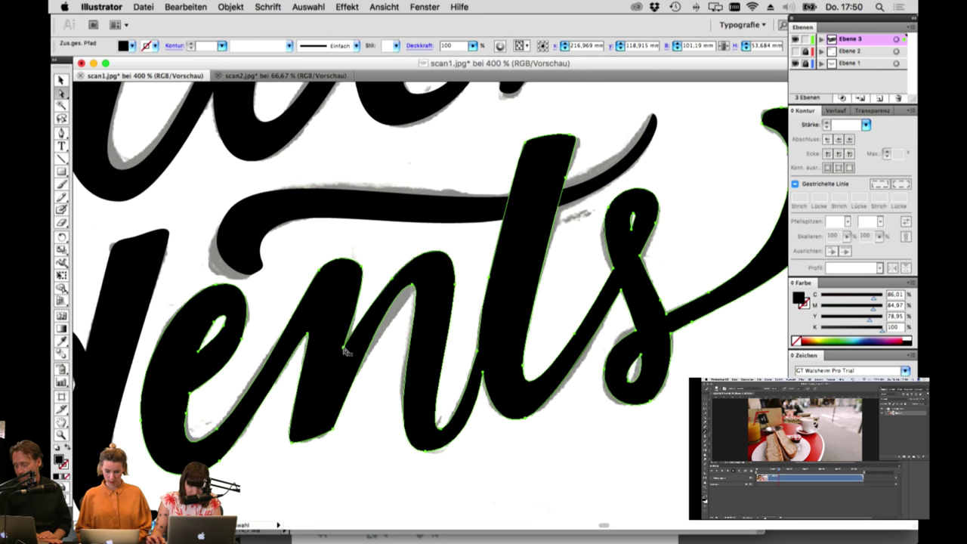
{"action": "left_click_drag", "start_coordinate": [344, 346], "coordinate": [343, 353]}
{"action": "left_click", "coordinate": [362, 401]}
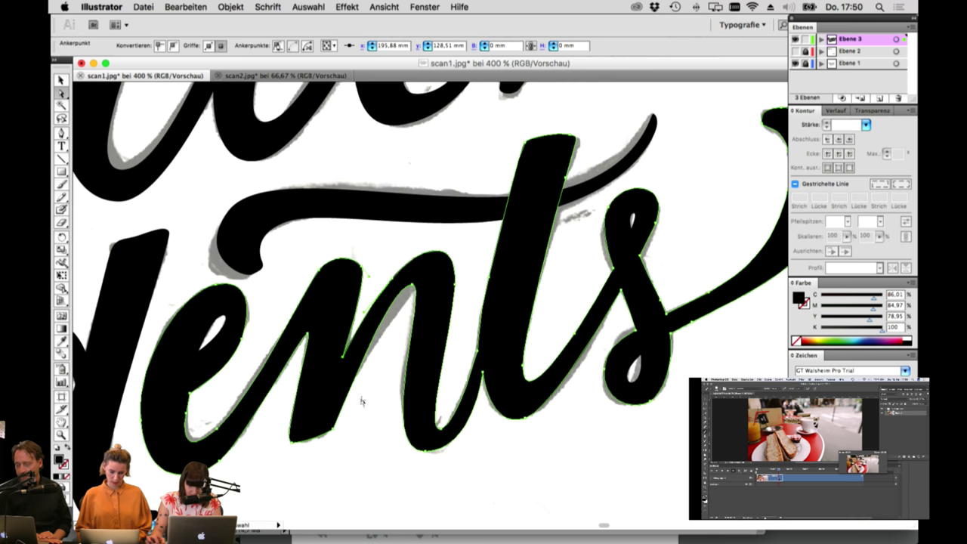
{"action": "left_click", "coordinate": [355, 438]}
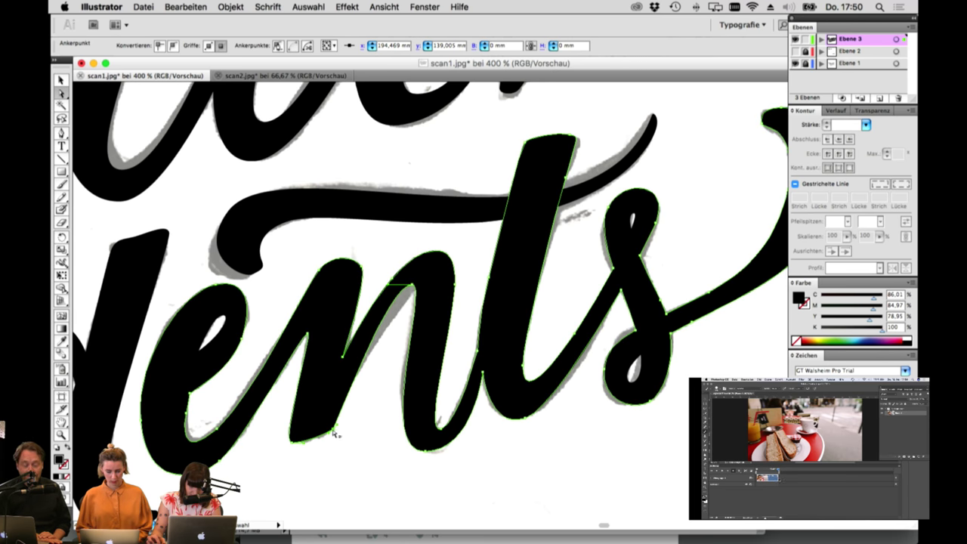
{"action": "left_click_drag", "start_coordinate": [343, 357], "coordinate": [348, 360]}
{"action": "key", "text": "super+shift+a"}
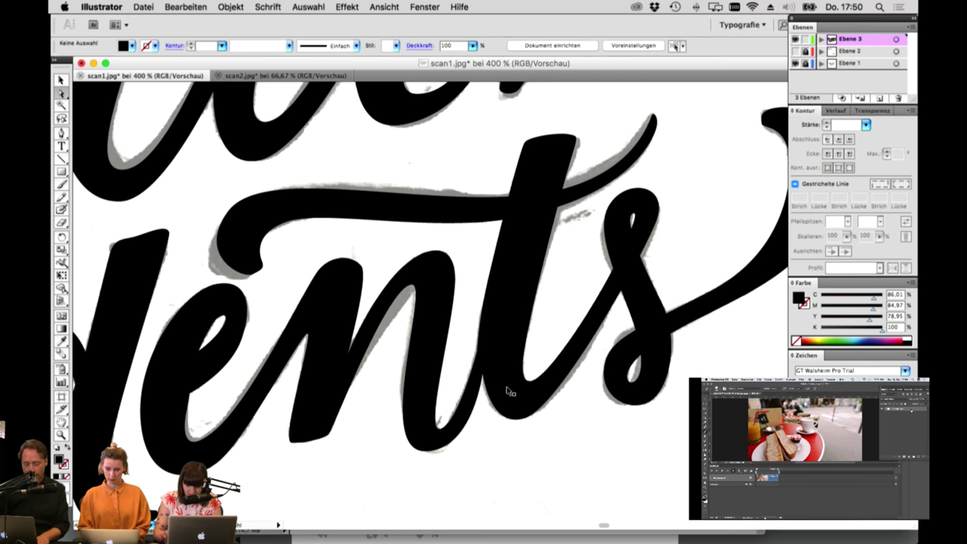
Step: Convert the anchor at the right tip of the t's crossbar in "Creative" to a smooth point
{"action": "key", "text": "super+1"}
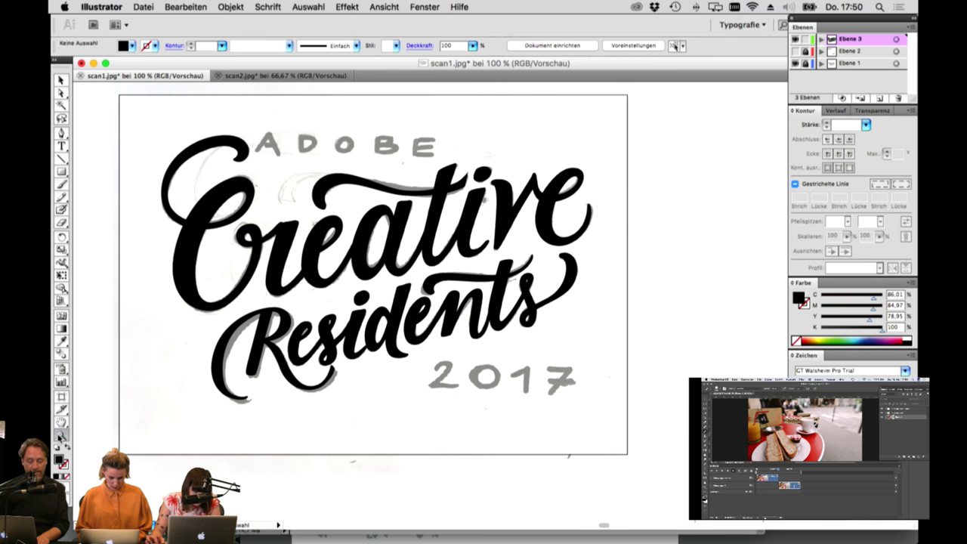
{"action": "left_click_drag", "start_coordinate": [404, 138], "coordinate": [609, 314]}
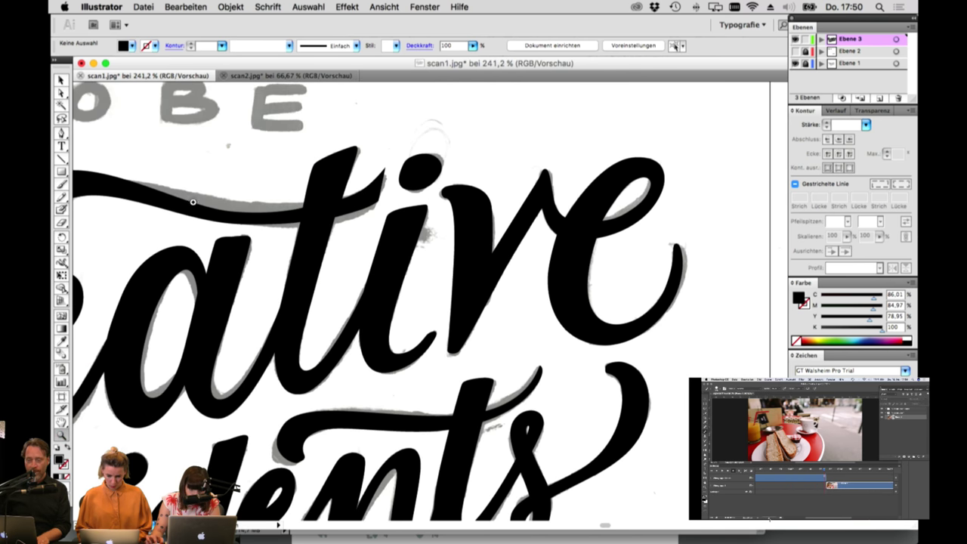
{"action": "left_click", "coordinate": [380, 201]}
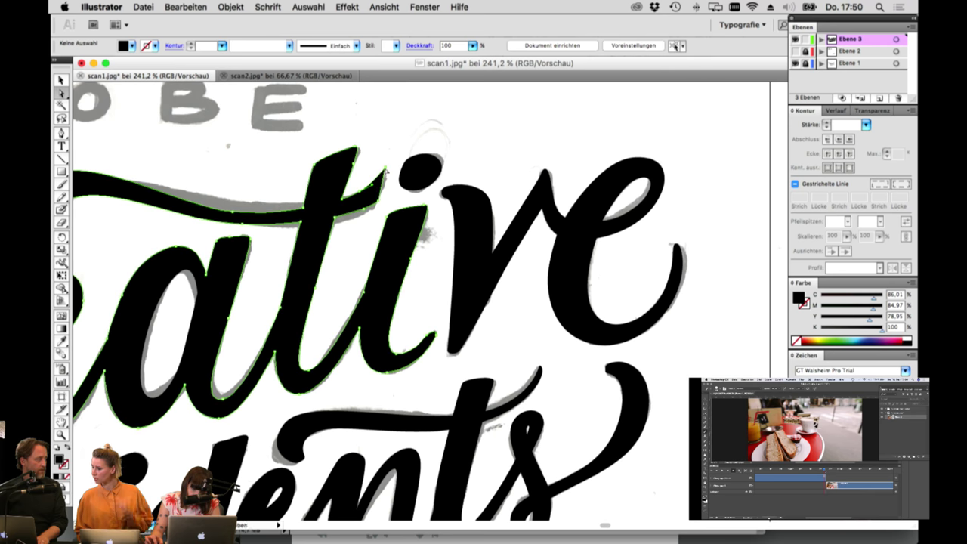
{"action": "left_click", "coordinate": [173, 46]}
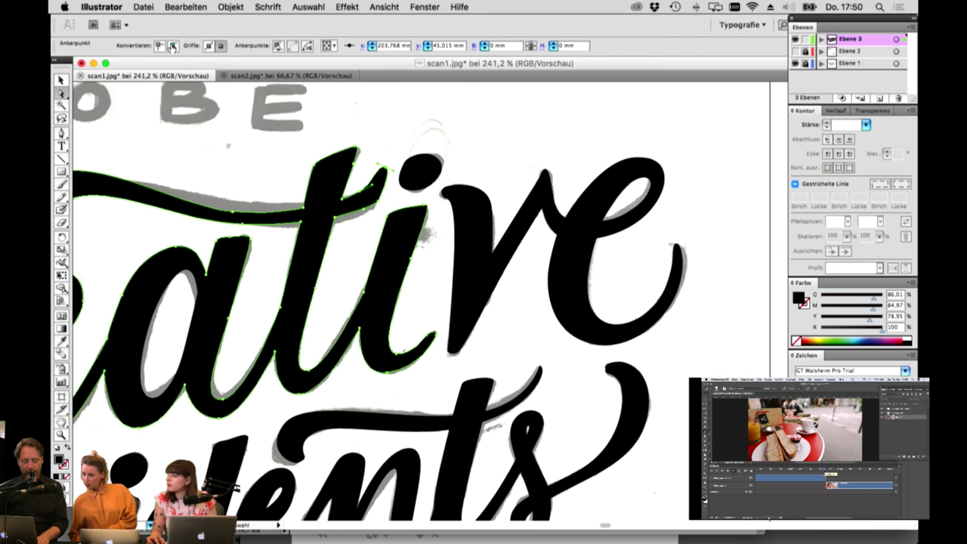
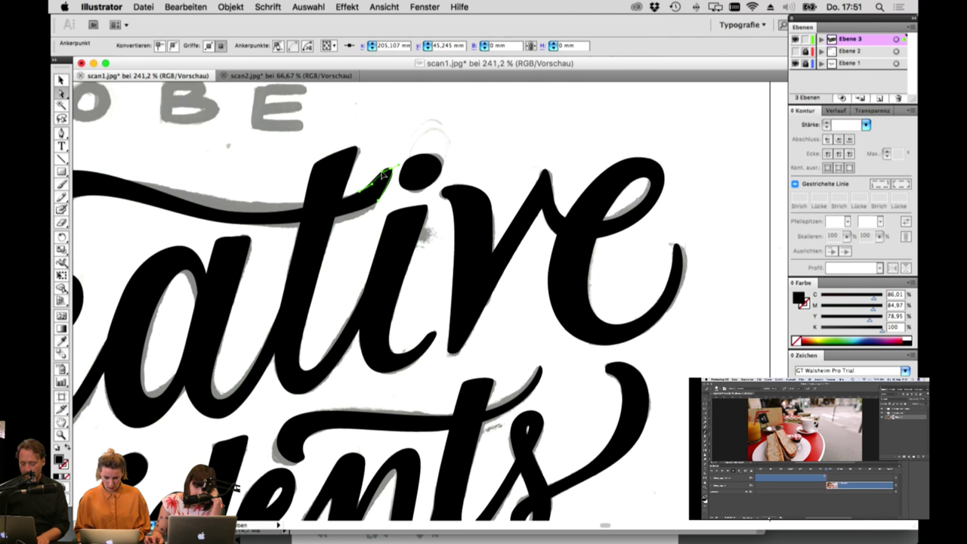
Step: Refine the lower edge of the t crossbar's upswept right end in "Creative" by adjusting its anchors and handles
{"action": "left_click", "coordinate": [380, 204]}
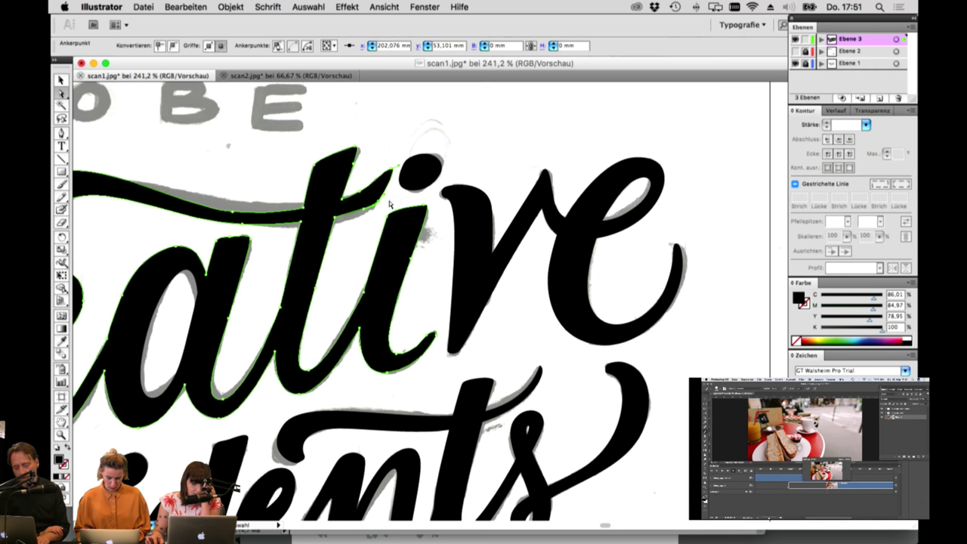
{"action": "left_click", "coordinate": [430, 227]}
{"action": "left_click", "coordinate": [382, 193]}
{"action": "left_click", "coordinate": [369, 212]}
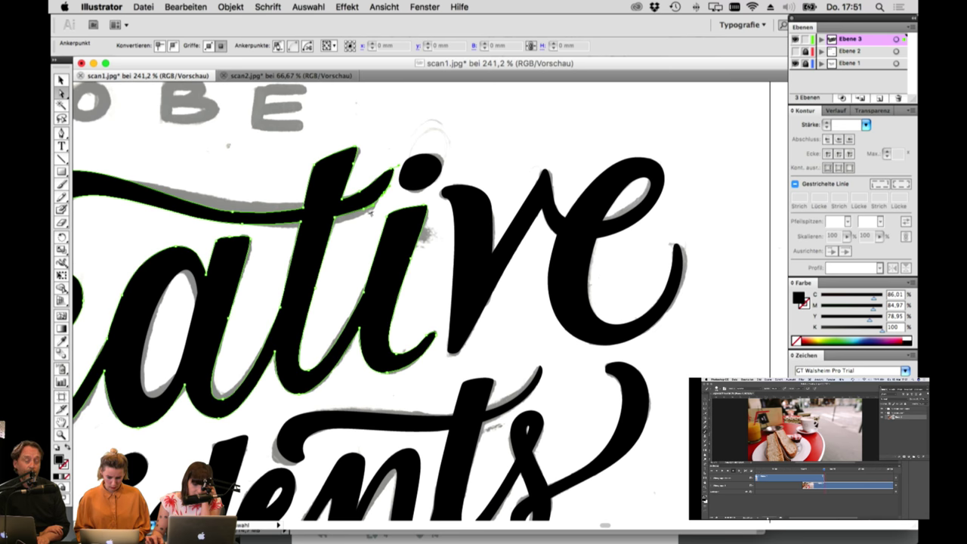
{"action": "left_click", "coordinate": [370, 214]}
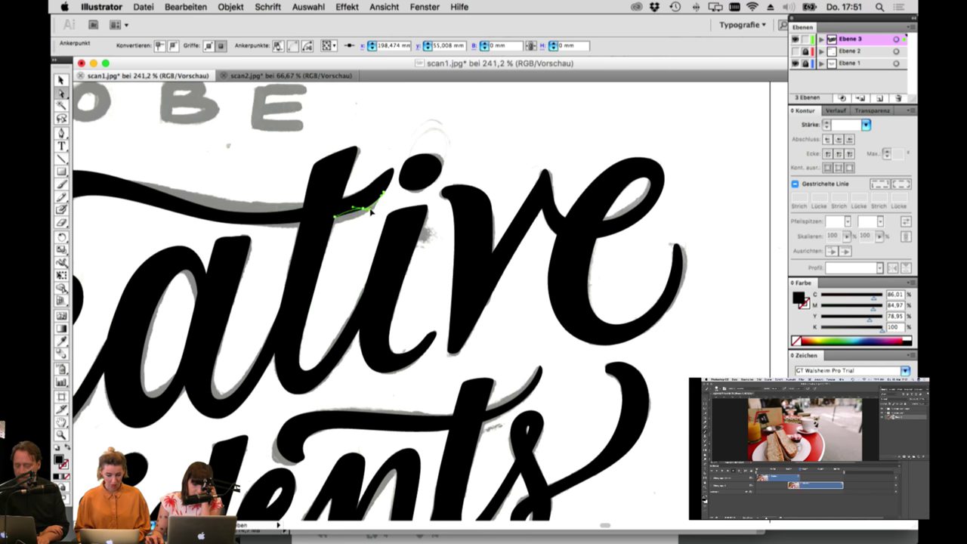
{"action": "left_click_drag", "start_coordinate": [370, 212], "coordinate": [373, 210]}
{"action": "left_click", "coordinate": [378, 213]}
{"action": "left_click", "coordinate": [363, 208]}
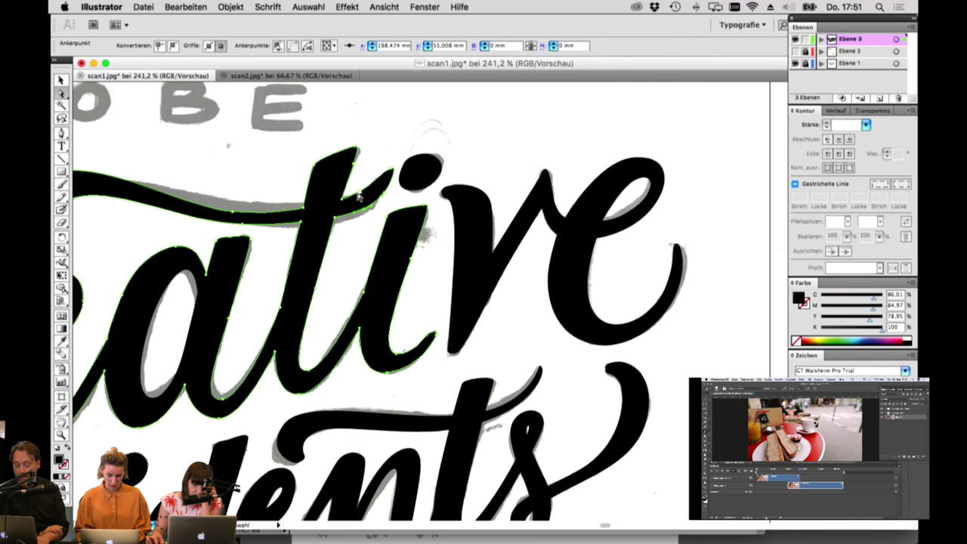
{"action": "left_click", "coordinate": [365, 203]}
Step: Delete the surplus anchors on the upper and lower edges of the t crossbar's right end with the Pen tool
{"action": "left_click", "coordinate": [62, 133]}
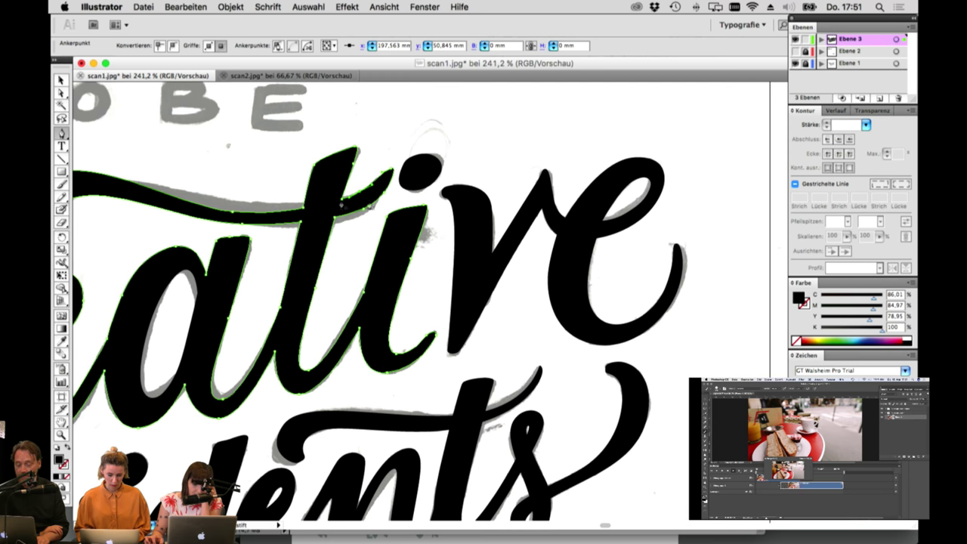
{"action": "left_click", "coordinate": [383, 197]}
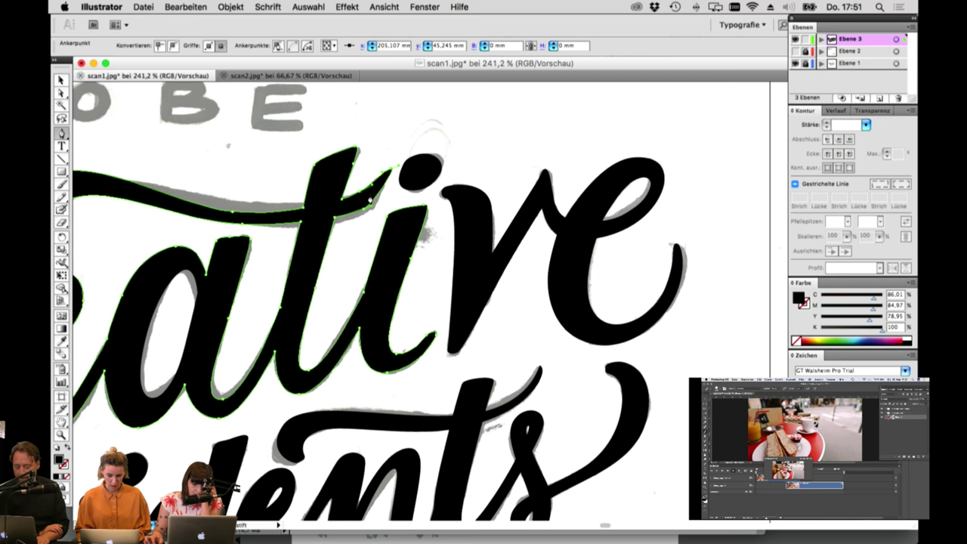
{"action": "left_click", "coordinate": [360, 196]}
{"action": "left_click", "coordinate": [62, 93]}
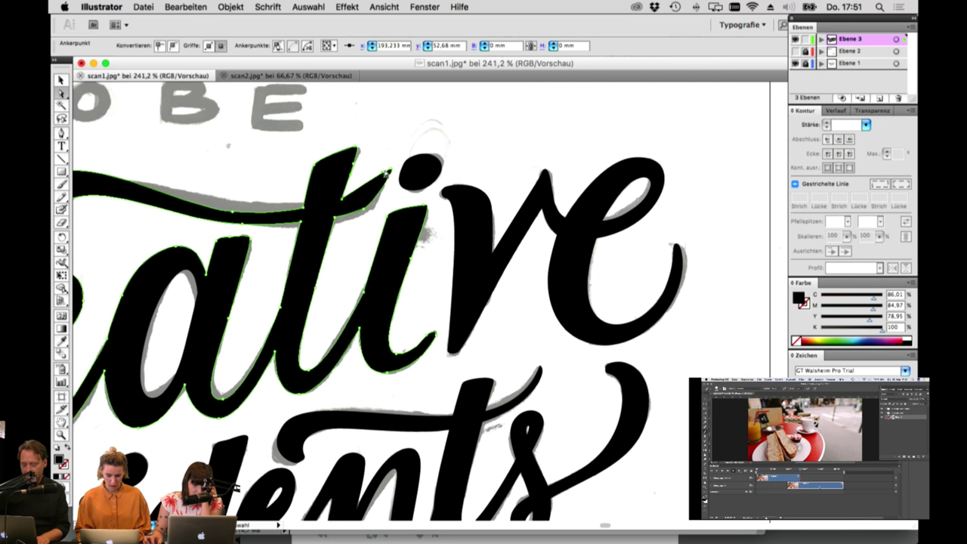
Step: Smooth the crossbar's right end by adjusting the tip's handle and shifting the lower-edge anchor slightly, and deselect the lettering
{"action": "left_click_drag", "start_coordinate": [390, 173], "coordinate": [380, 199]}
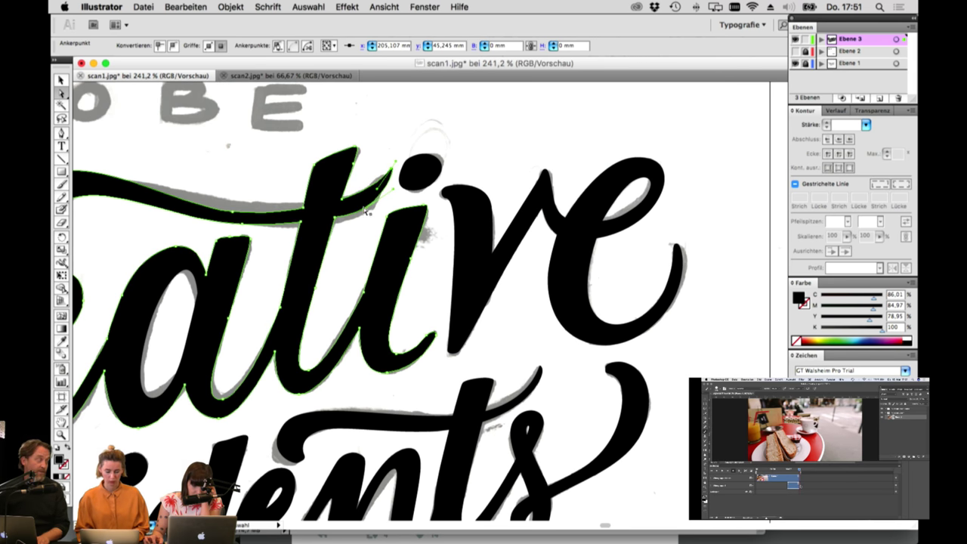
{"action": "left_click", "coordinate": [367, 213], "text": "super"}
{"action": "left_click_drag", "start_coordinate": [365, 210], "coordinate": [366, 208]}
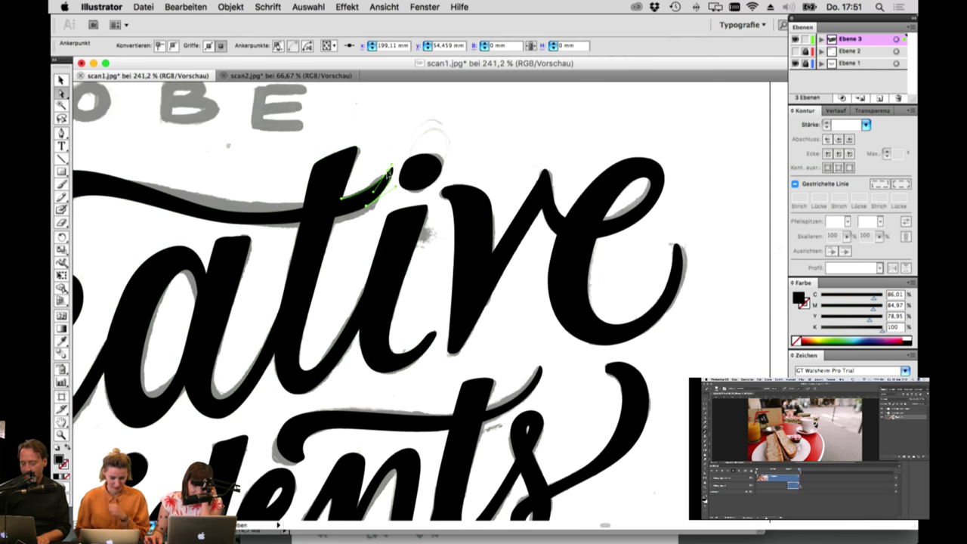
{"action": "left_click", "coordinate": [383, 148]}
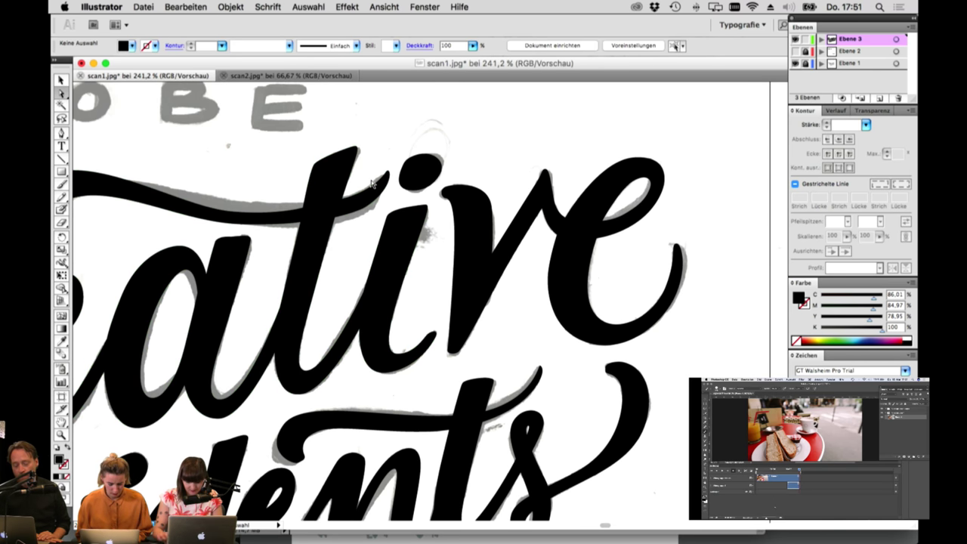
Step: Hide the scan layer Ebene 1, and show and unlock the text layer Ebene 2
{"action": "key", "text": "super+minus"}
{"action": "key", "text": "super+minus"}
{"action": "key", "text": "super+minus"}
{"action": "key", "text": "super+minus"}
{"action": "key", "text": "super+minus"}
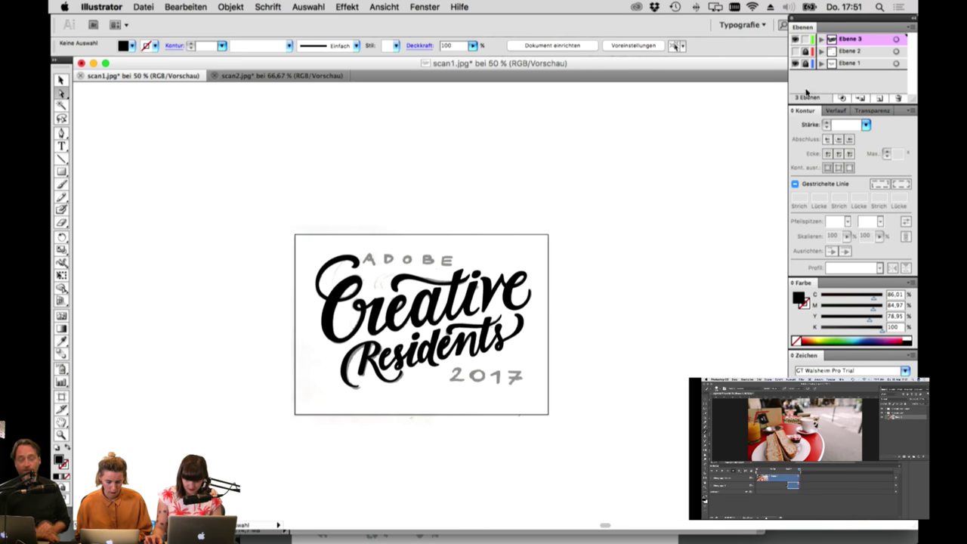
{"action": "left_click", "coordinate": [793, 63]}
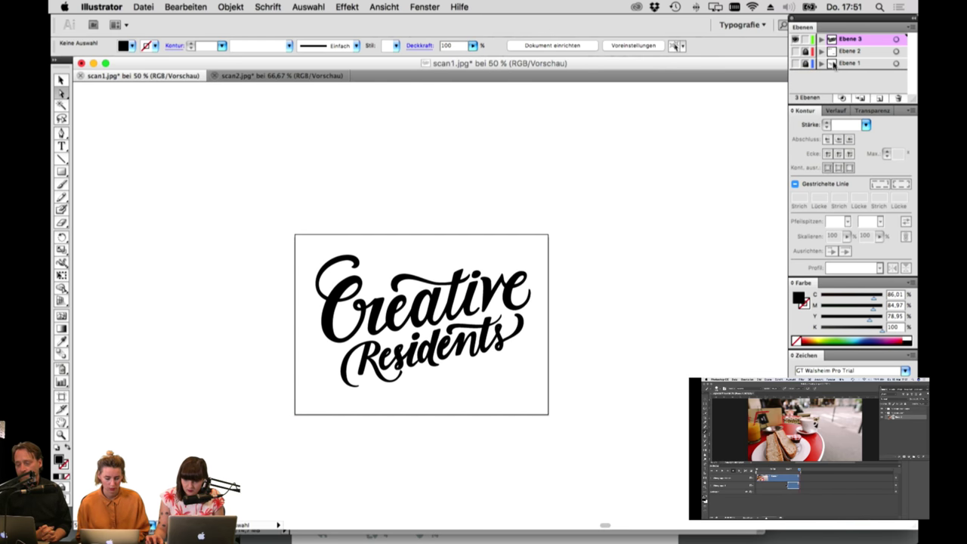
{"action": "left_click", "coordinate": [795, 51]}
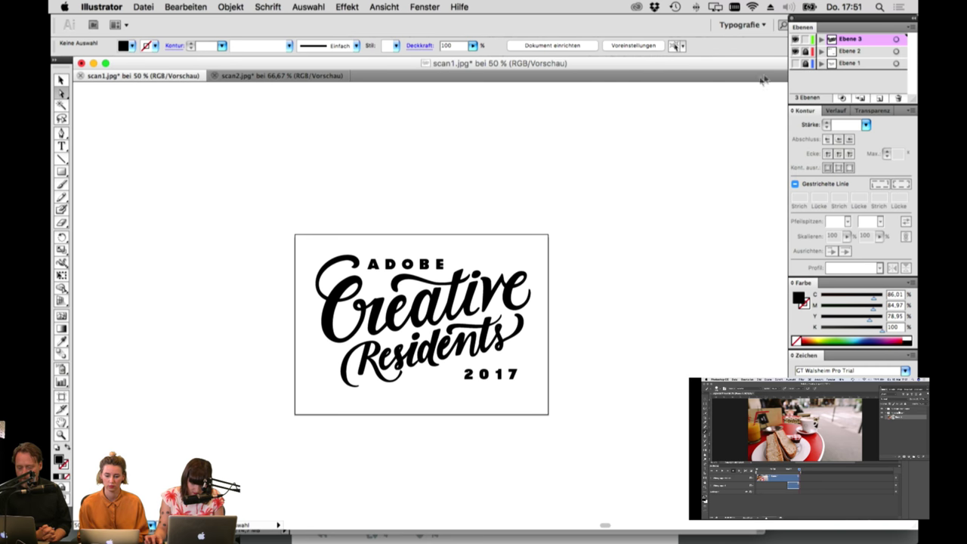
{"action": "left_click", "coordinate": [64, 81]}
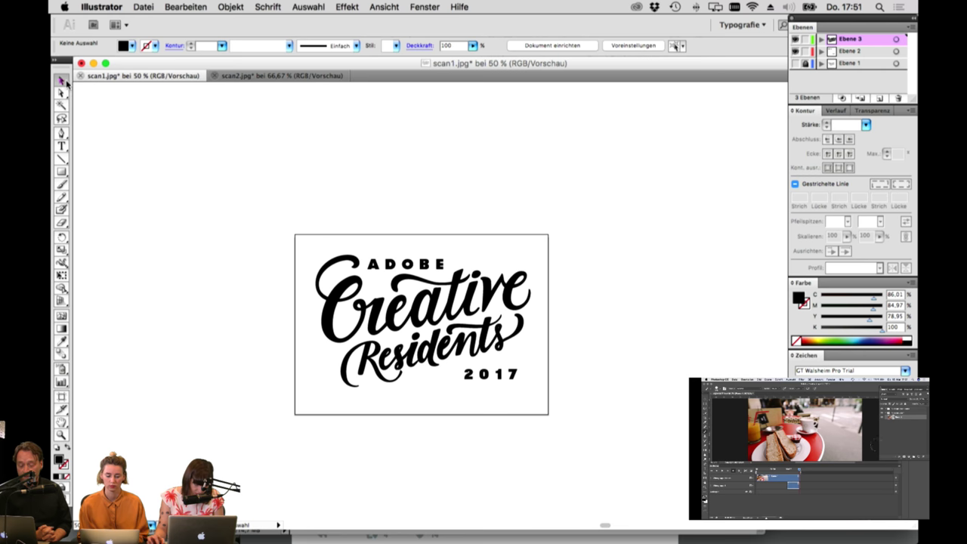
Step: Shift the ADOBE text slightly left and move the 2017 text up and left, closer to "Residents"
{"action": "left_click", "coordinate": [408, 266]}
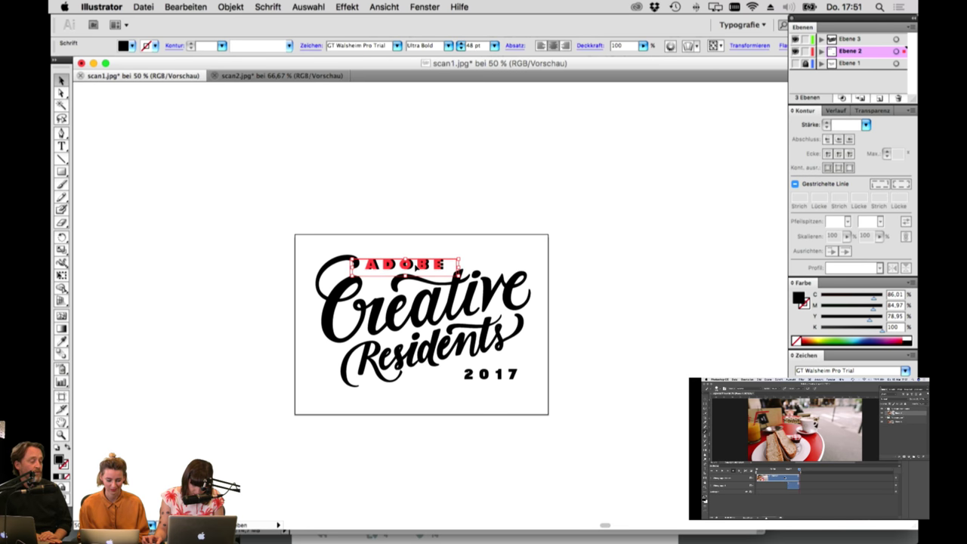
{"action": "left_click", "coordinate": [449, 205]}
{"action": "left_click", "coordinate": [505, 376]}
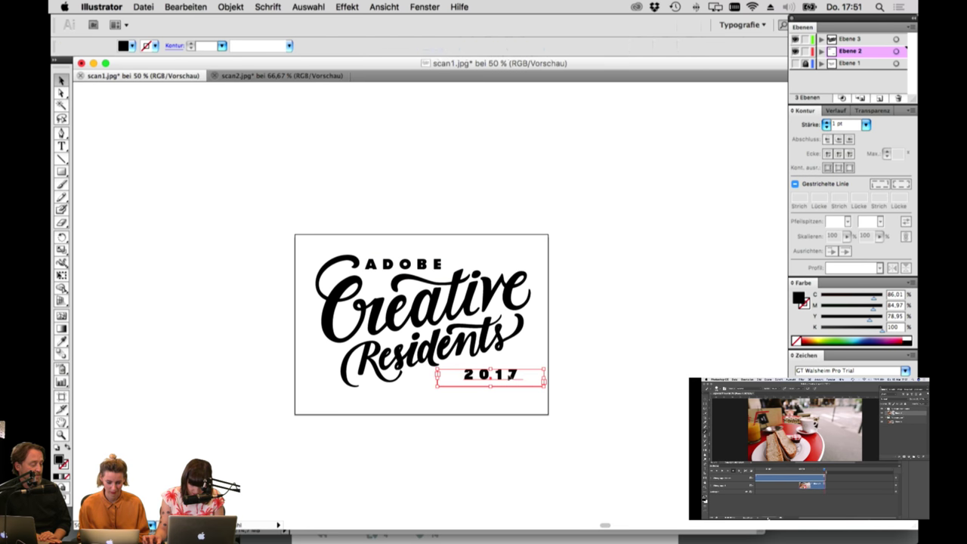
{"action": "triple_click", "coordinate": [496, 376]}
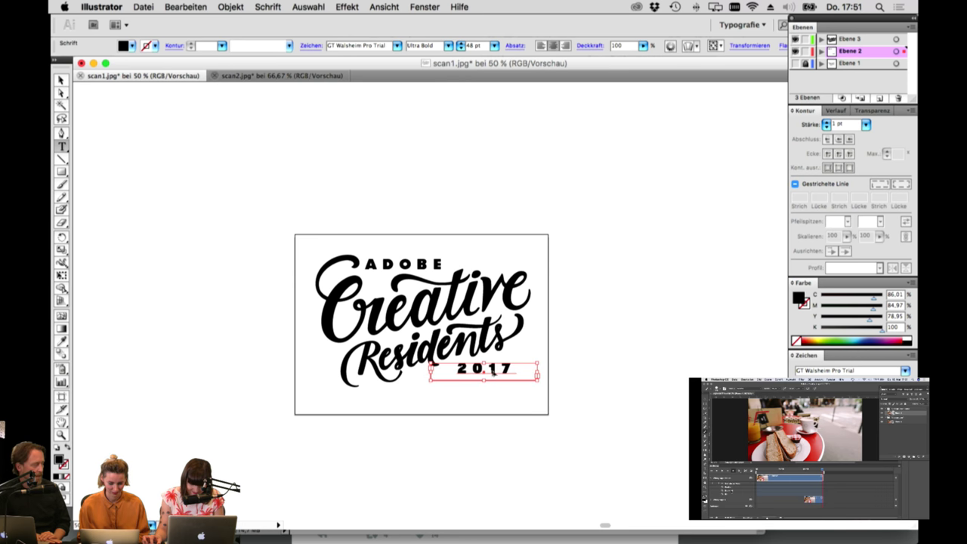
Step: Enlarge the 2017 text to 64 pt
{"action": "left_click", "coordinate": [489, 370]}
{"action": "double_click", "coordinate": [501, 367]}
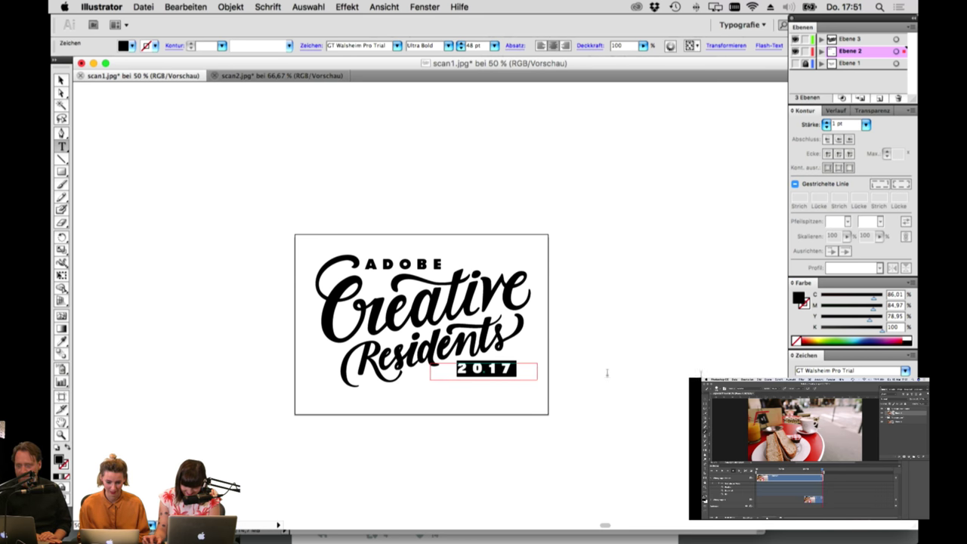
{"action": "key", "text": "super+shift+period"}
{"action": "key", "text": "super+shift+period"}
{"action": "key", "text": "super+shift+period"}
{"action": "key", "text": "super+shift+period"}
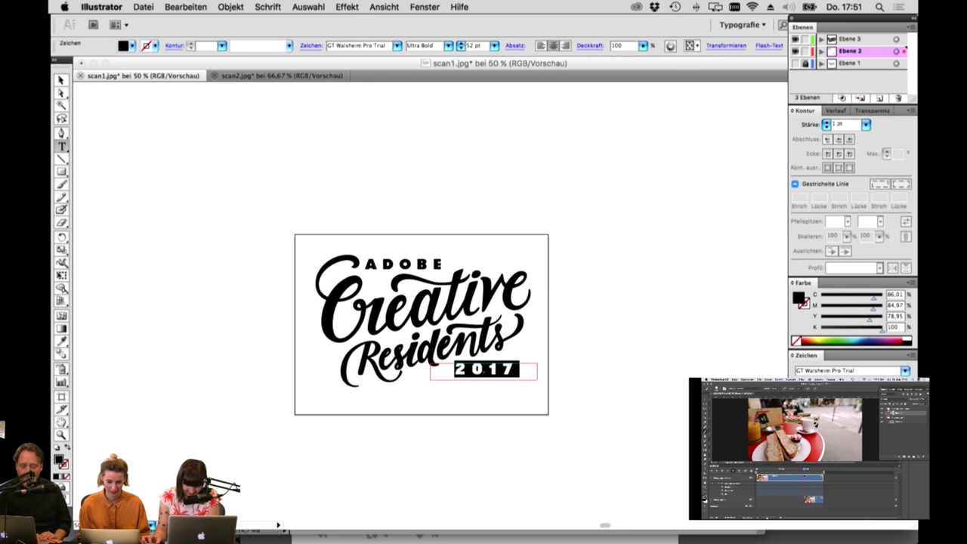
{"action": "key", "text": "super+shift+period"}
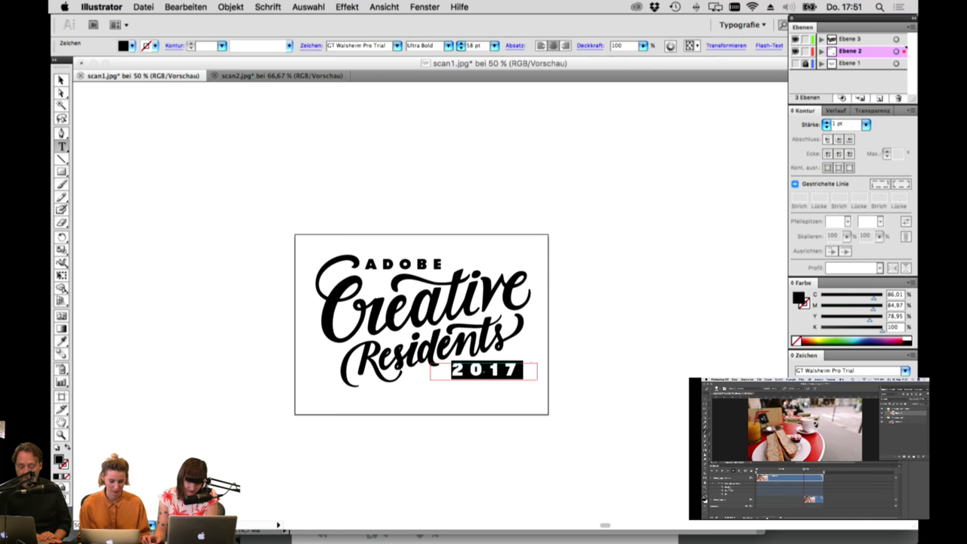
{"action": "key", "text": "super+shift+period"}
{"action": "key", "text": "super+shift+period"}
{"action": "key", "text": "super+shift+period"}
{"action": "key", "text": "Escape"}
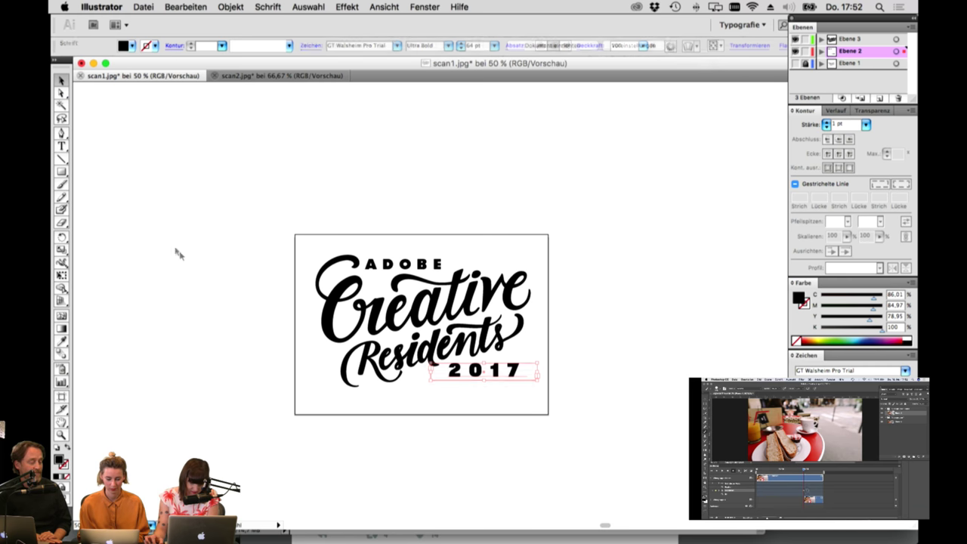
Step: Tighten the tracking of the 2017 text
{"action": "left_click", "coordinate": [176, 250]}
{"action": "double_click", "coordinate": [494, 373]}
{"action": "double_click", "coordinate": [483, 371]}
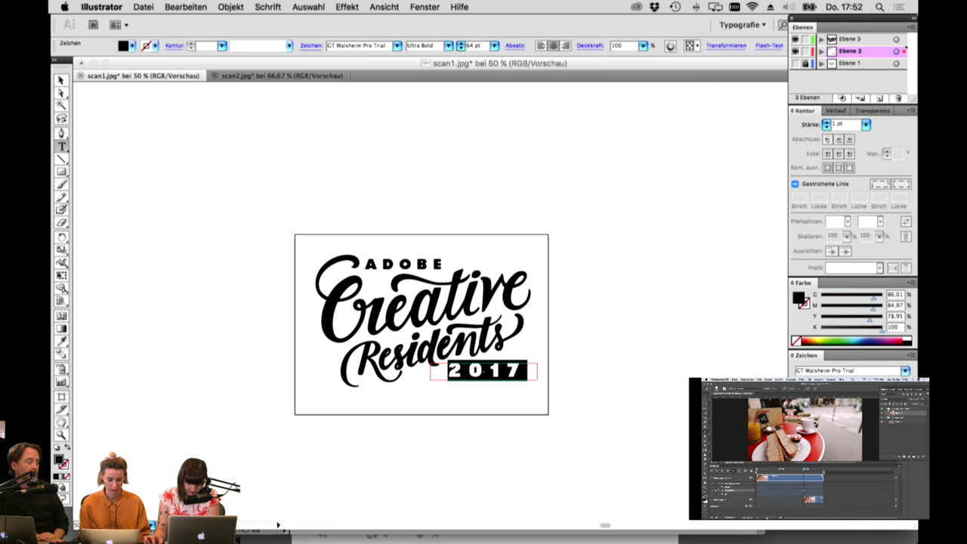
{"action": "key", "text": "alt+Left"}
{"action": "key", "text": "alt+Left"}
{"action": "key", "text": "alt+Left"}
{"action": "key", "text": "alt+Left"}
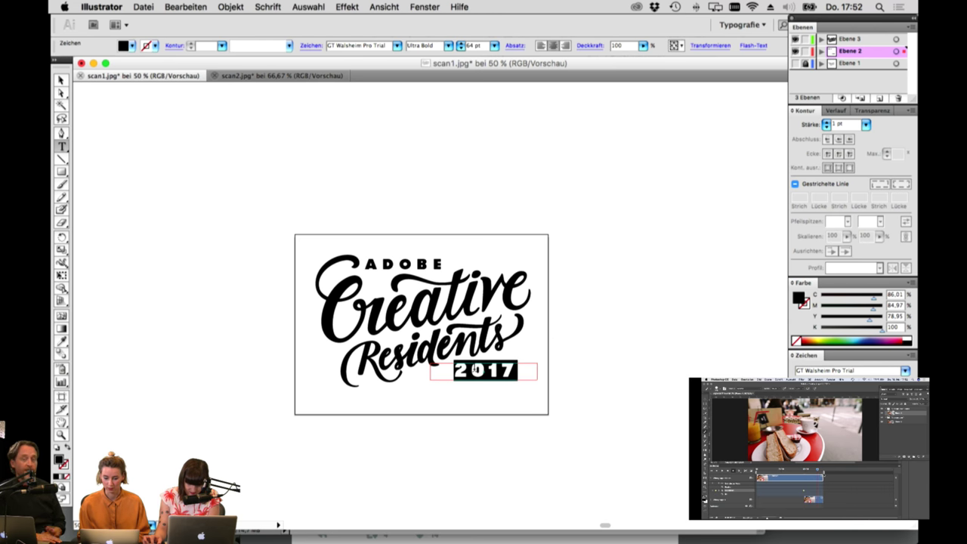
Step: Enlarge the 2017 text to 80 pt and deselect it
{"action": "key", "text": "super+shift+period"}
{"action": "key", "text": "super+shift+period"}
{"action": "key", "text": "super+shift+period"}
{"action": "key", "text": "super+shift+period"}
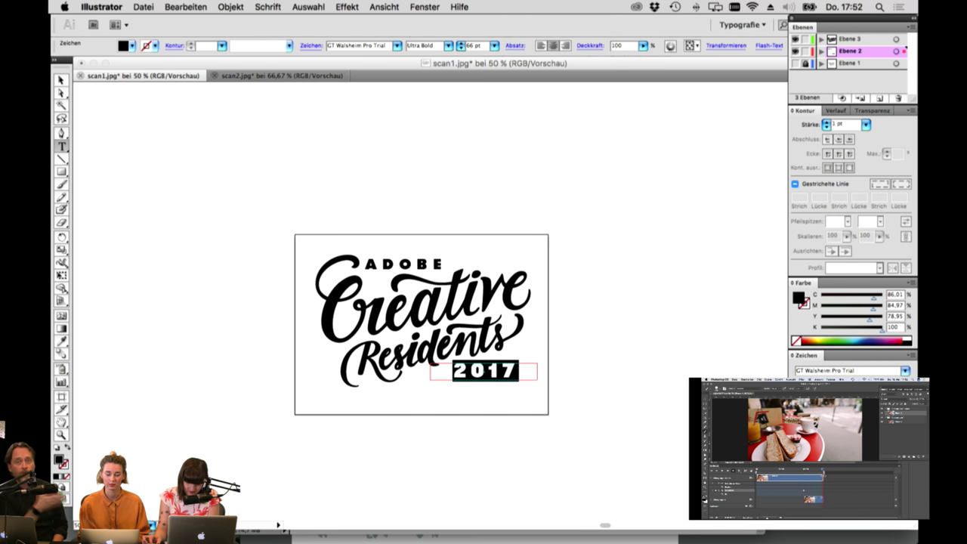
{"action": "key", "text": "super+shift+period"}
{"action": "key", "text": "super+shift+period"}
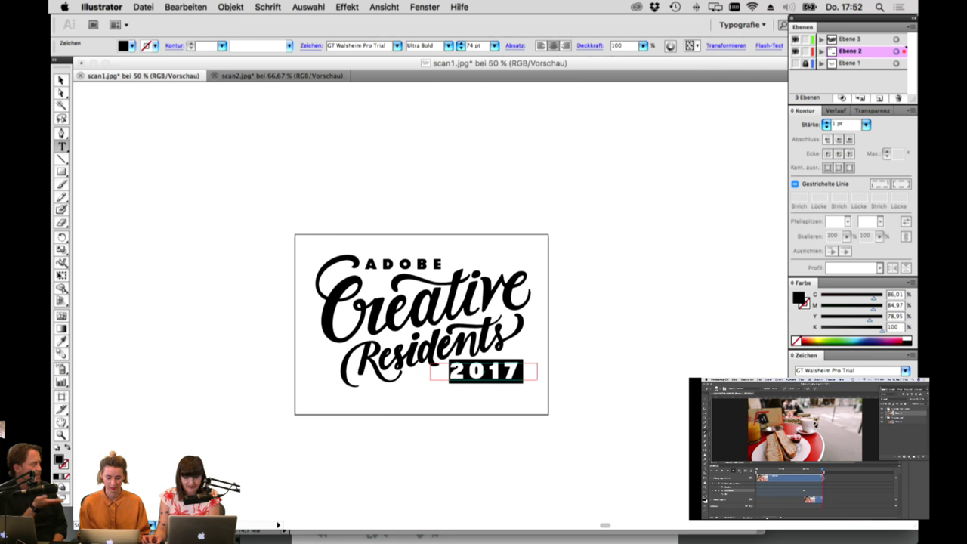
{"action": "key", "text": "super+shift+period"}
{"action": "key", "text": "super+shift+period"}
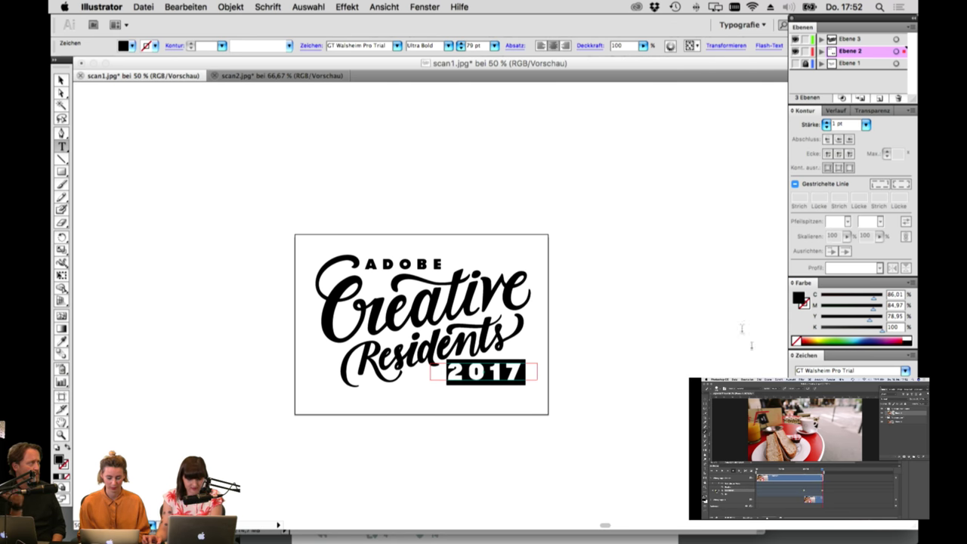
{"action": "left_click", "coordinate": [62, 81]}
{"action": "left_click", "coordinate": [249, 204]}
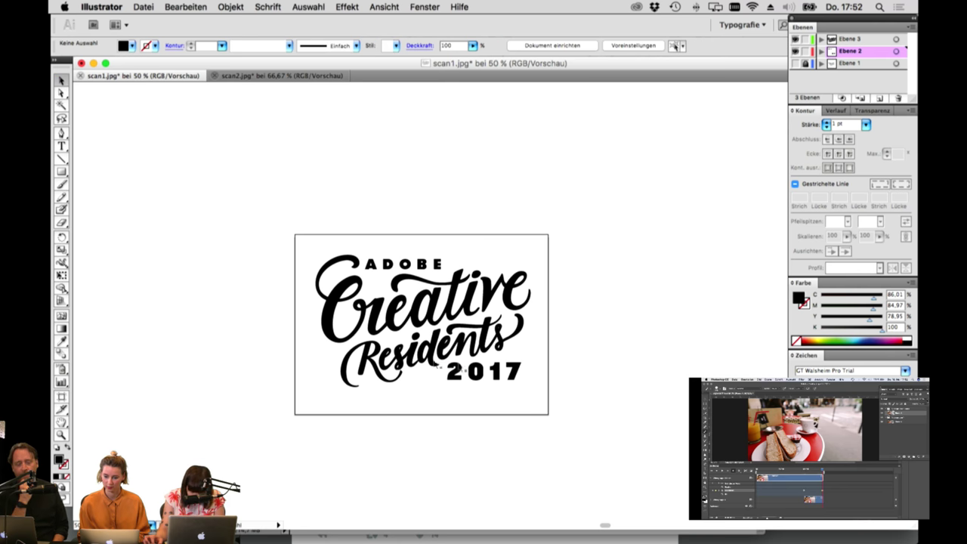
Step: Move the 2017 text slightly right and down, and tighten the spacing between its digits further
{"action": "left_click_drag", "start_coordinate": [511, 375], "coordinate": [515, 375]}
{"action": "double_click", "coordinate": [517, 374]}
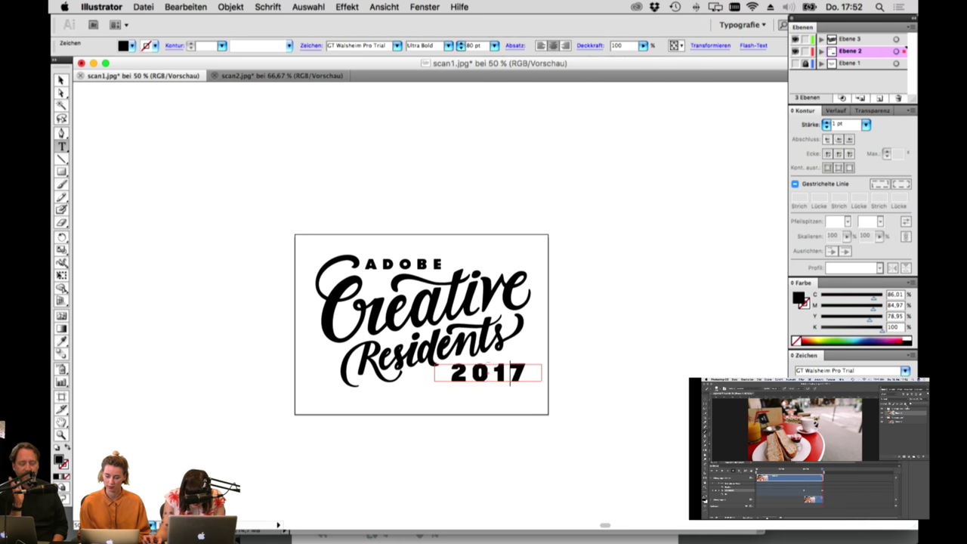
{"action": "key", "text": "super+a"}
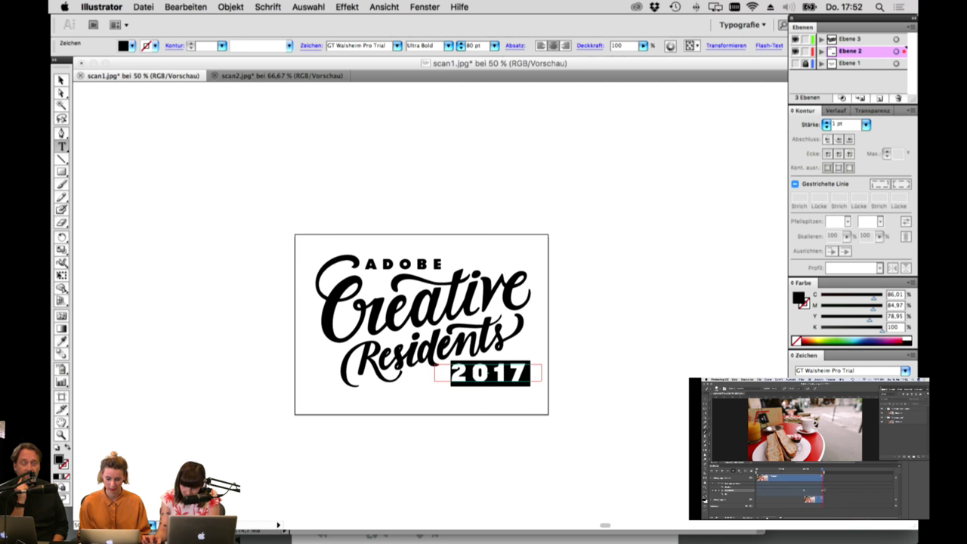
{"action": "key", "text": "alt+super+Left"}
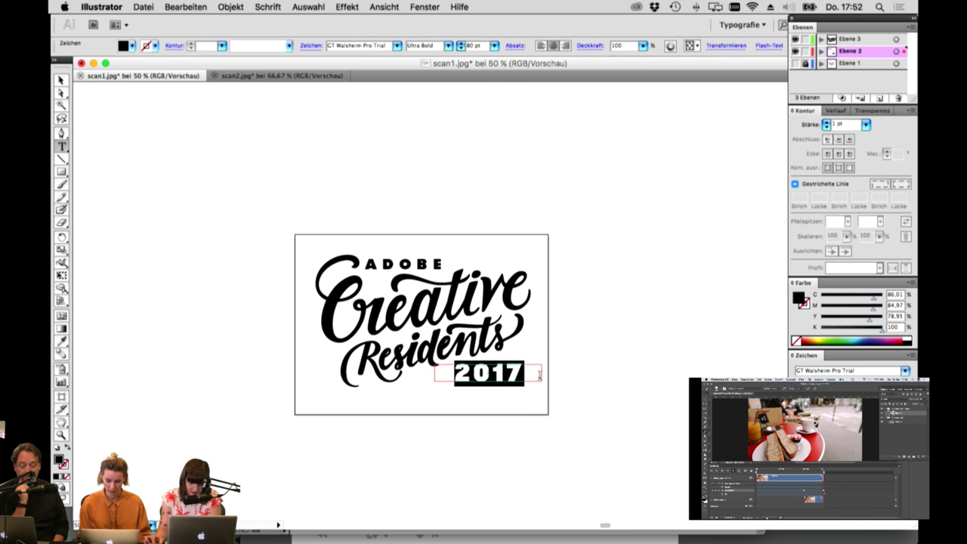
{"action": "key", "text": "Escape"}
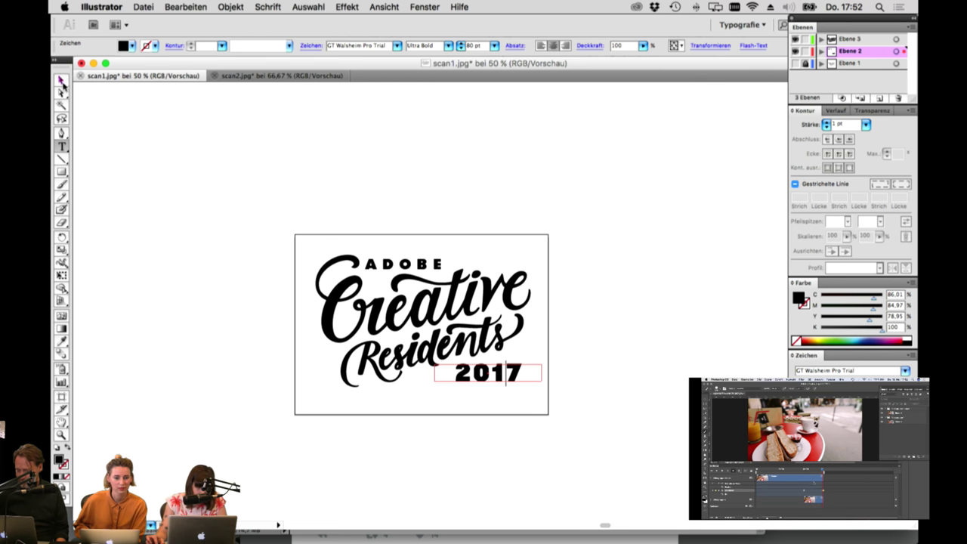
Step: Nudge the 2017 text up slightly beneath "Residents"
{"action": "left_click", "coordinate": [62, 80]}
{"action": "left_click", "coordinate": [542, 405]}
{"action": "left_click", "coordinate": [483, 376]}
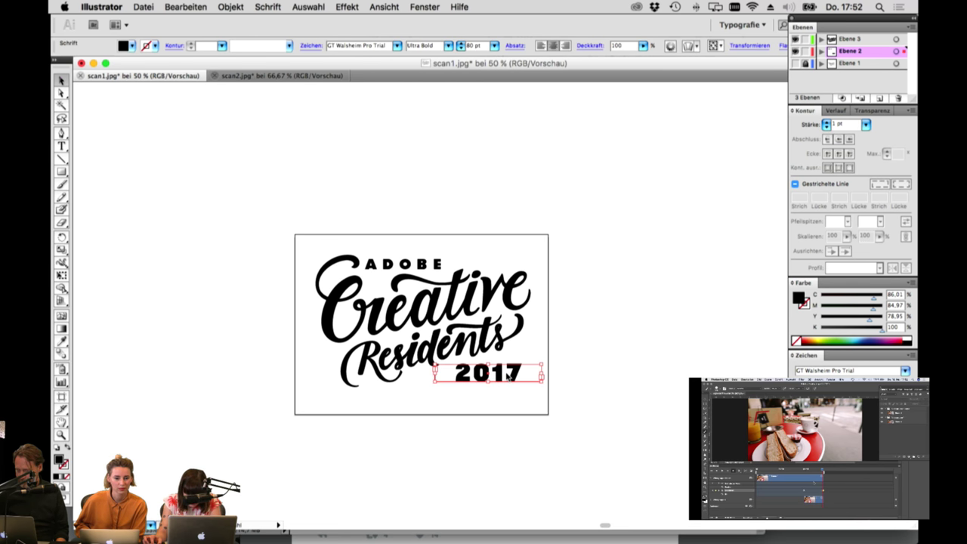
{"action": "left_click", "coordinate": [511, 415]}
{"action": "left_click", "coordinate": [503, 373]}
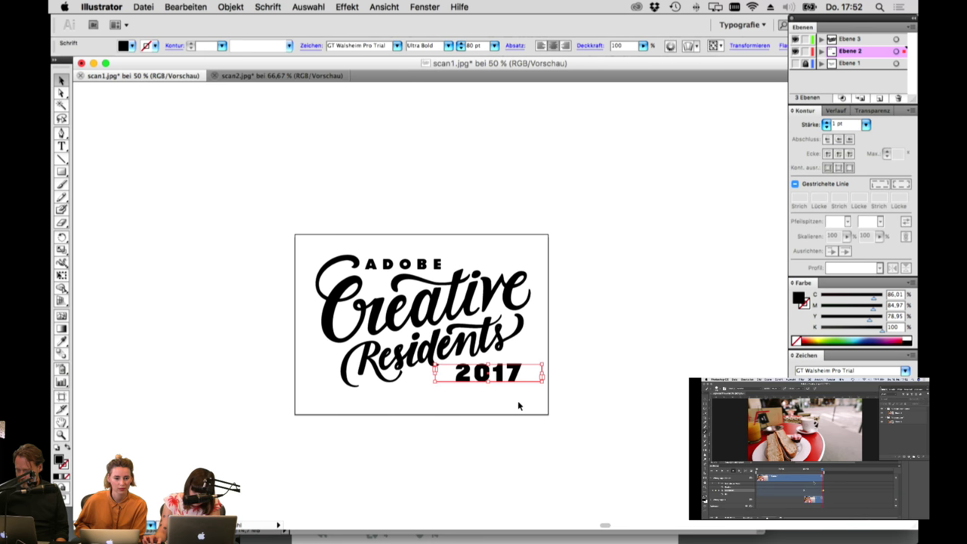
{"action": "key", "text": "Up"}
{"action": "key", "text": "Up"}
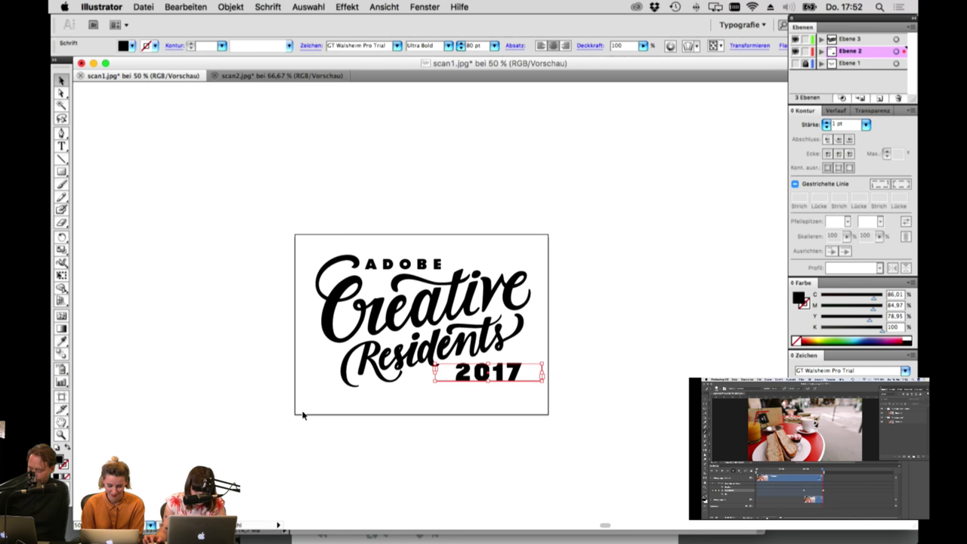
{"action": "left_click", "coordinate": [62, 435]}
{"action": "mouse_move", "coordinate": [249, 206]}
{"action": "left_mouse_down"}
{"action": "mouse_move", "coordinate": [613, 477]}
{"action": "mouse_move", "coordinate": [606, 451]}
{"action": "left_mouse_up"}
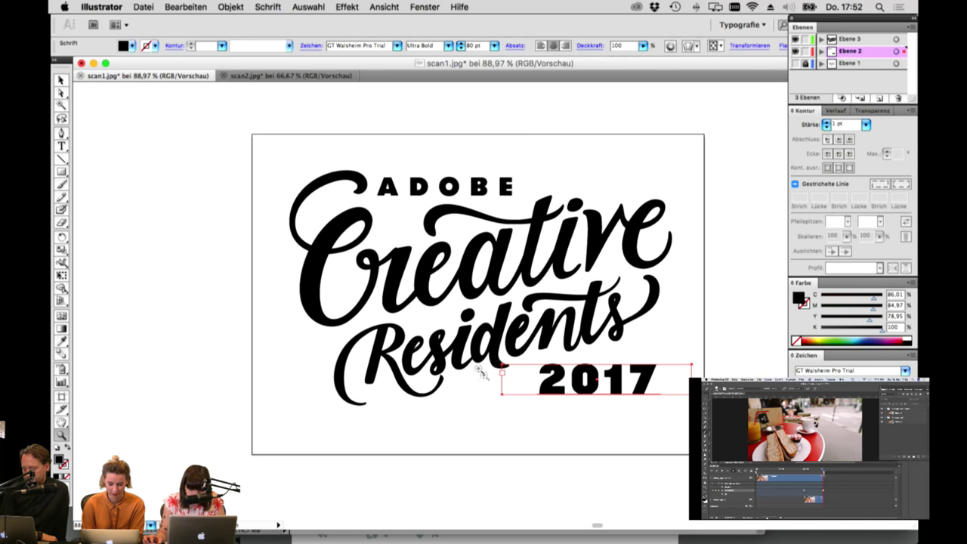
Step: Change the ADOBE text to the Light style of GT Walsheim Pro Trial and nudge it slightly up
{"action": "left_click", "coordinate": [446, 192]}
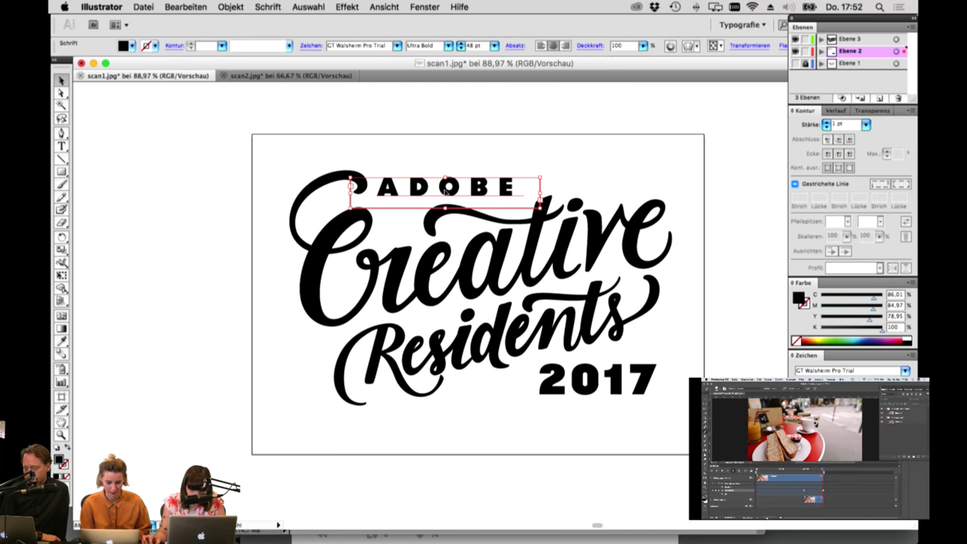
{"action": "double_click", "coordinate": [453, 191]}
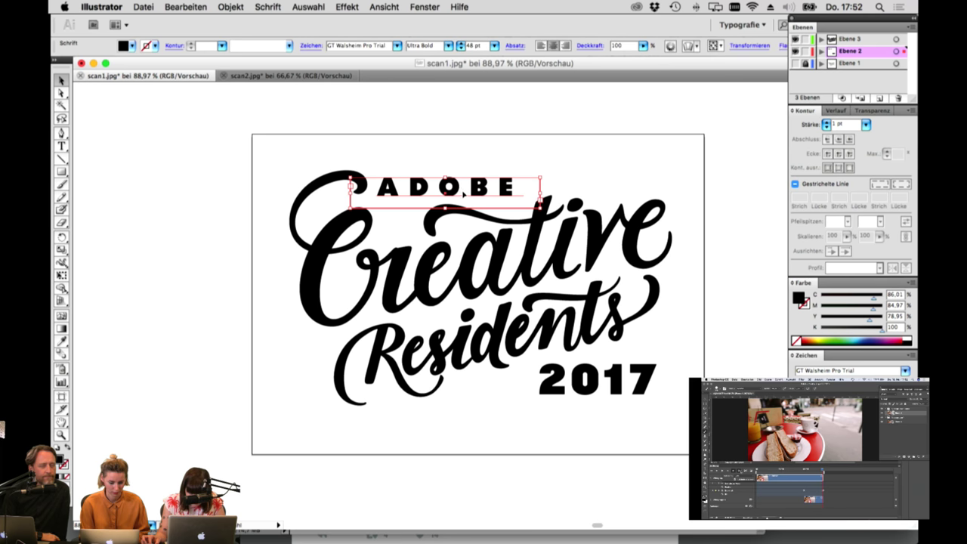
{"action": "double_click", "coordinate": [450, 187]}
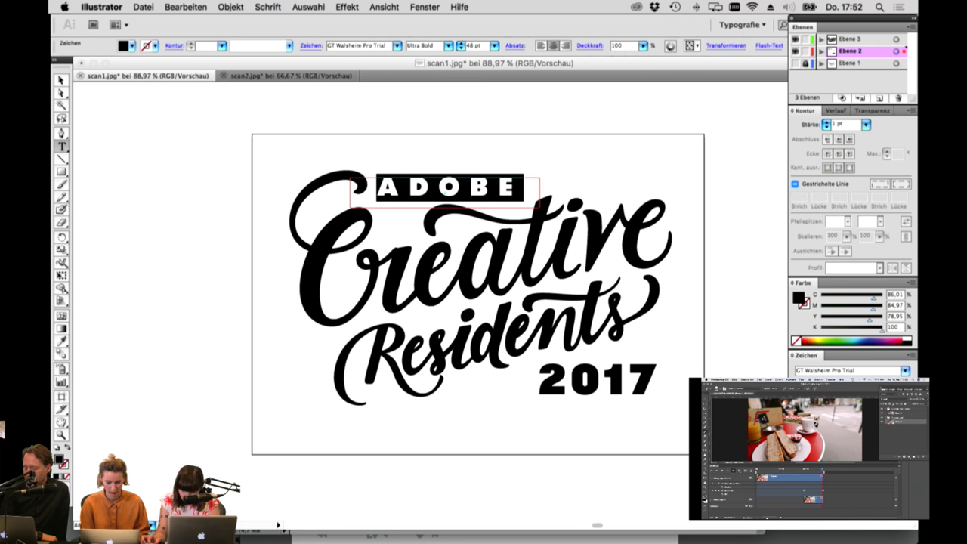
{"action": "left_click", "coordinate": [904, 385]}
{"action": "left_click", "coordinate": [738, 279]}
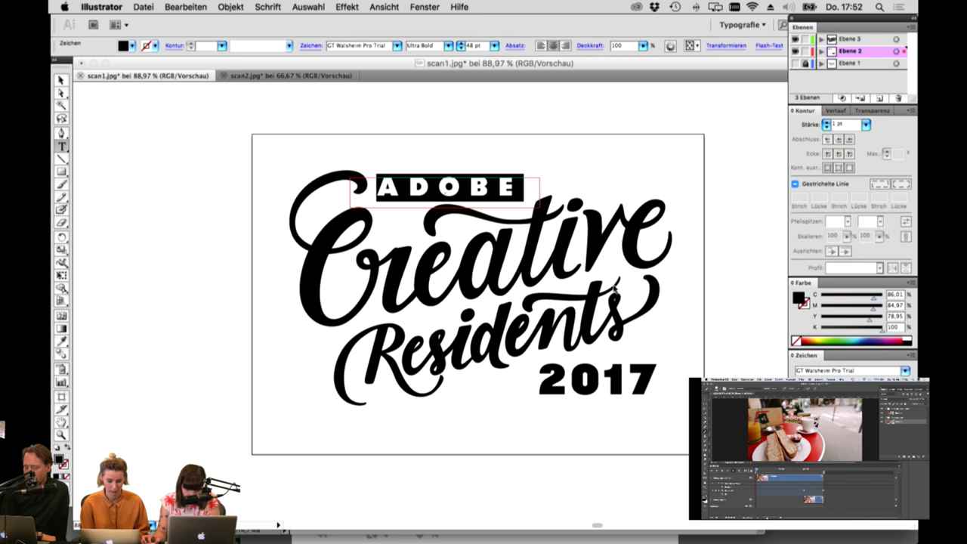
{"action": "left_click", "coordinate": [61, 80]}
{"action": "left_click", "coordinate": [140, 129]}
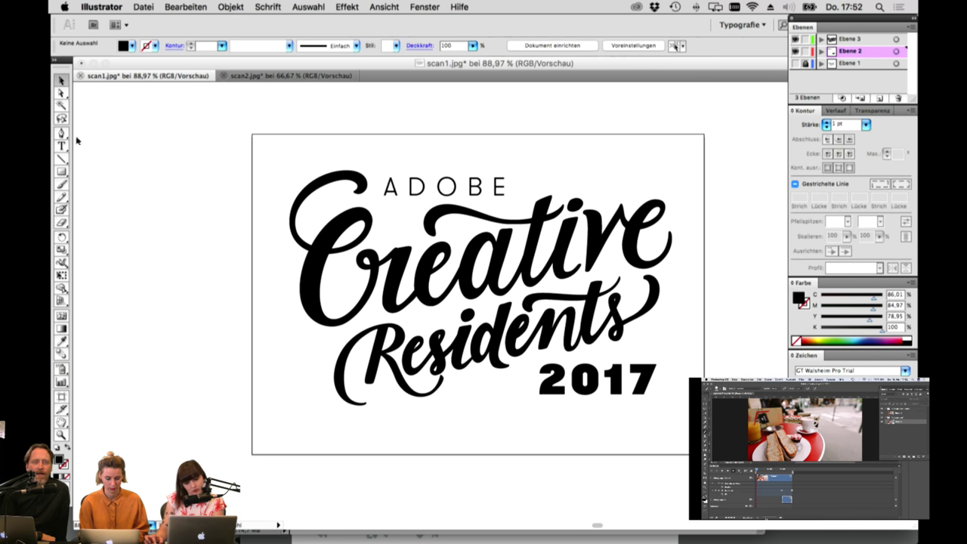
{"action": "left_click", "coordinate": [473, 189]}
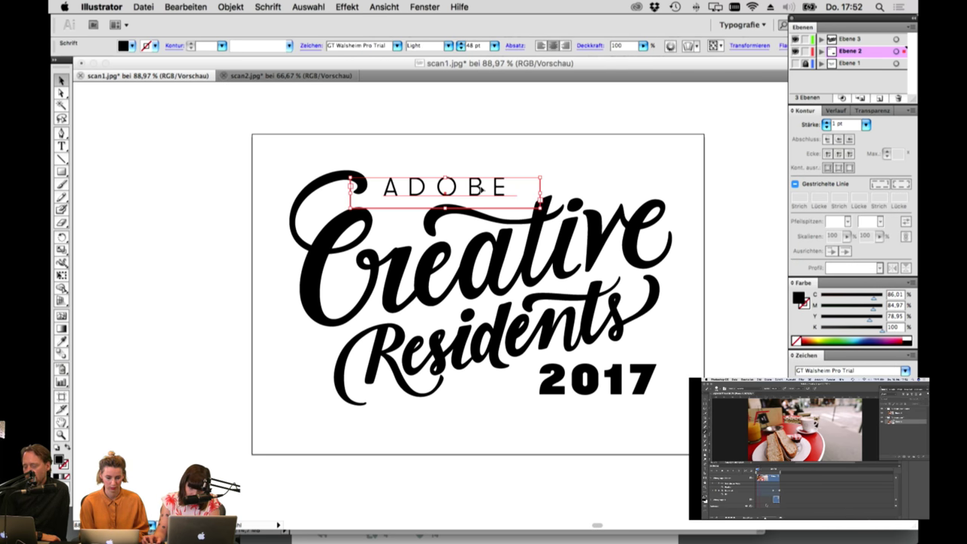
{"action": "left_click", "coordinate": [495, 151]}
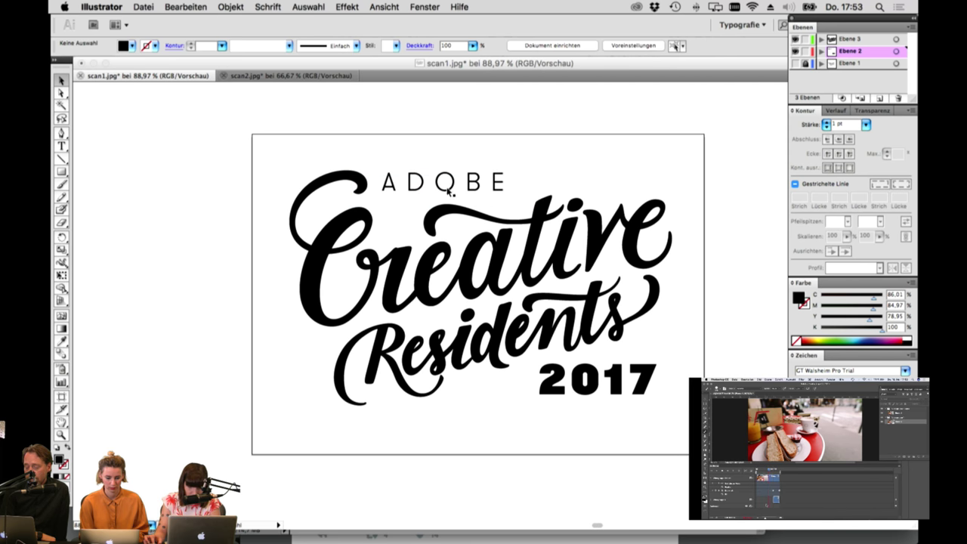
Step: Reshape the swash of the R in "Residents" by shifting an anchor point on its far-left curve slightly outward
{"action": "left_click", "coordinate": [62, 93]}
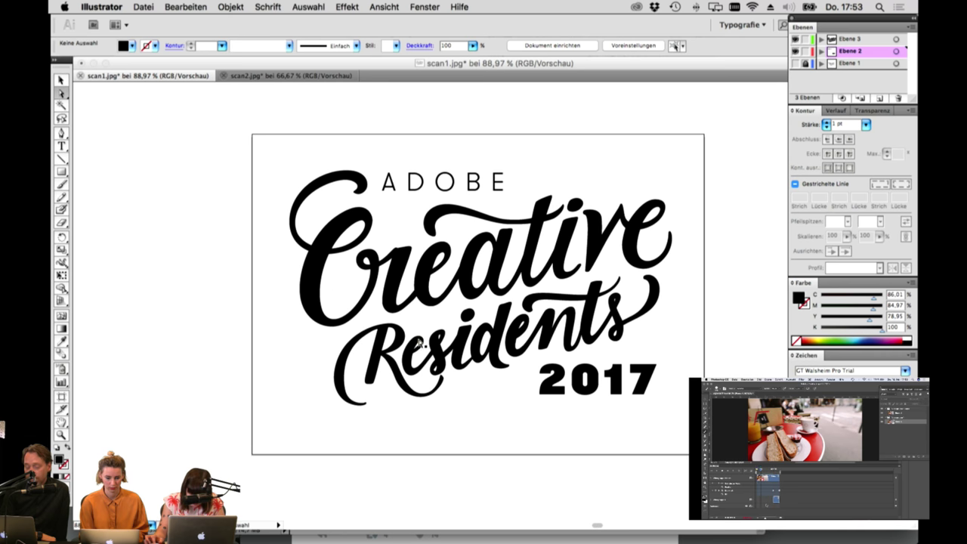
{"action": "left_click", "coordinate": [374, 368]}
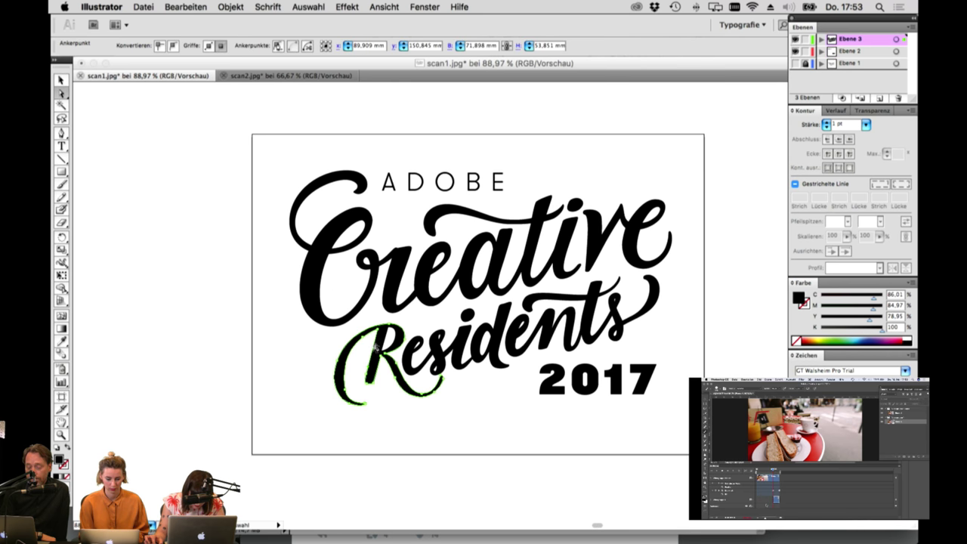
{"action": "left_click", "coordinate": [377, 330]}
{"action": "left_click", "coordinate": [369, 376]}
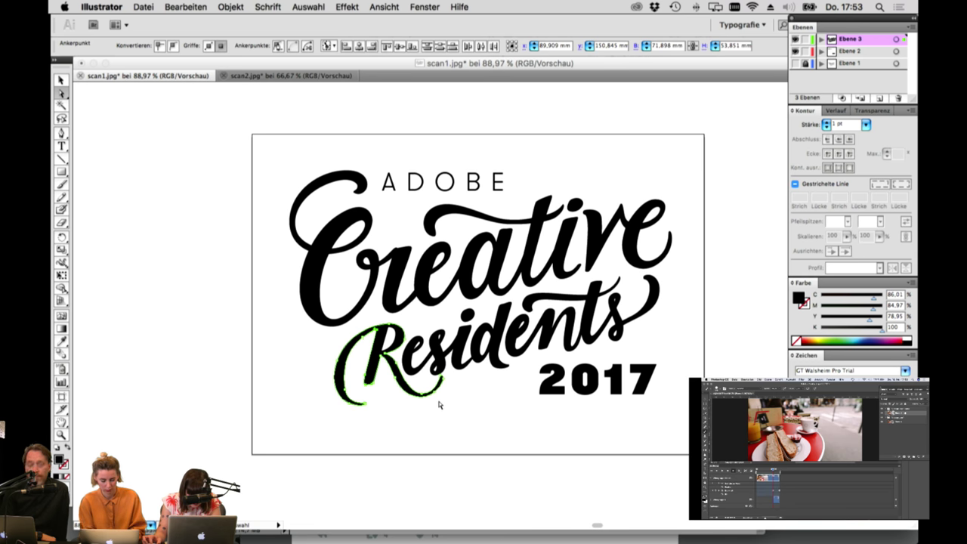
{"action": "left_click", "coordinate": [415, 431]}
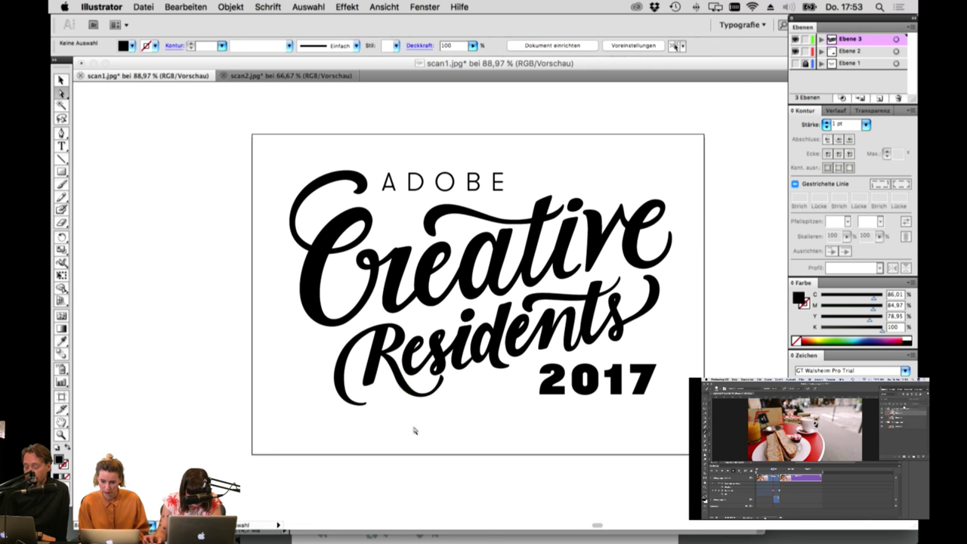
{"action": "left_click", "coordinate": [402, 341]}
{"action": "left_click", "coordinate": [419, 325]}
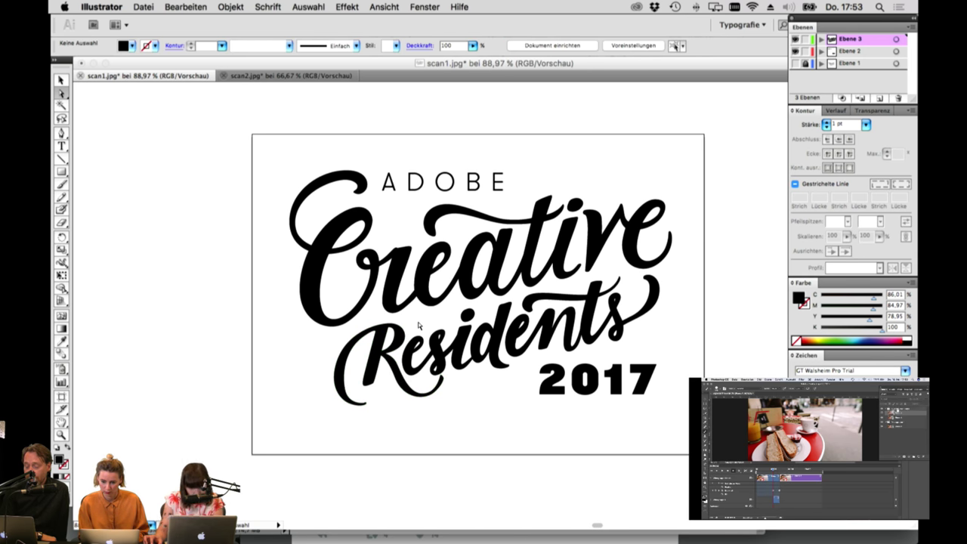
{"action": "left_click", "coordinate": [361, 378]}
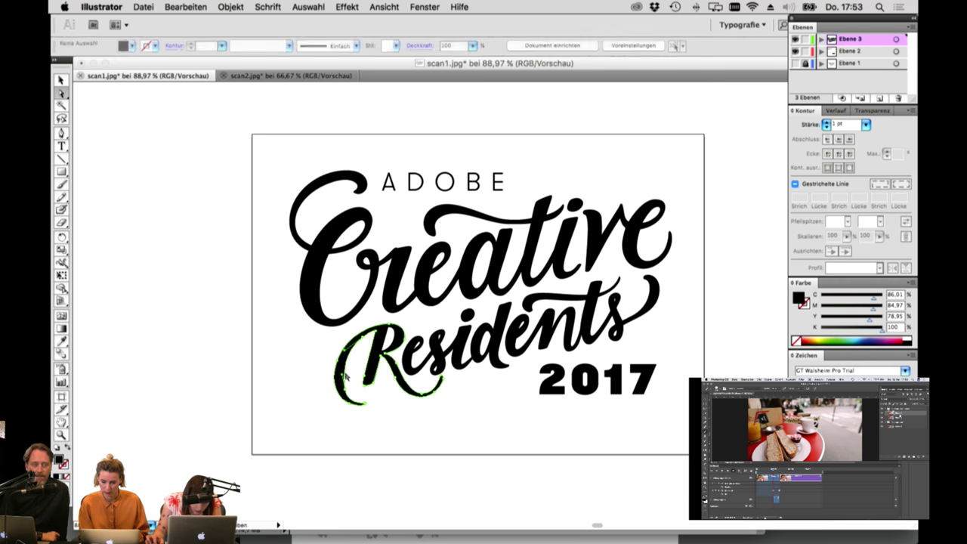
{"action": "left_click", "coordinate": [348, 371]}
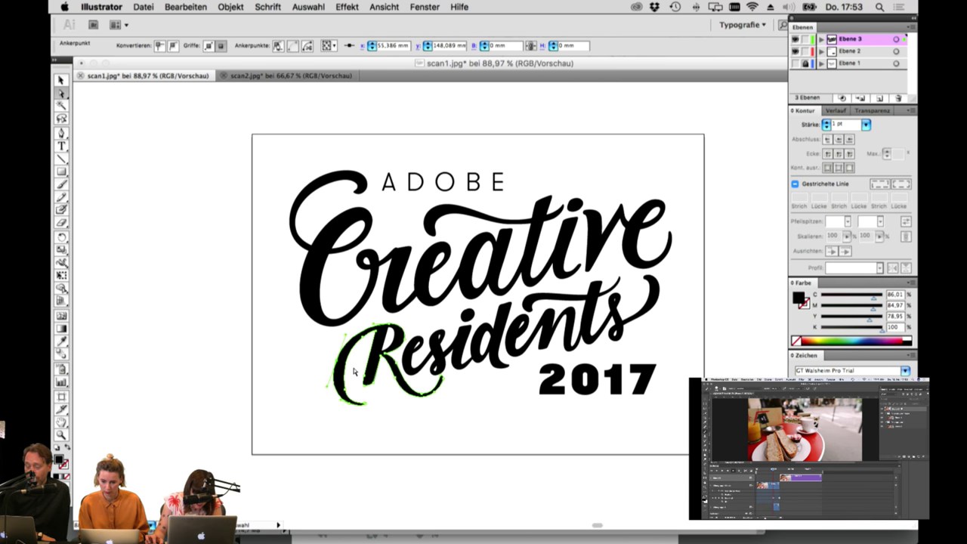
{"action": "left_click", "coordinate": [346, 386]}
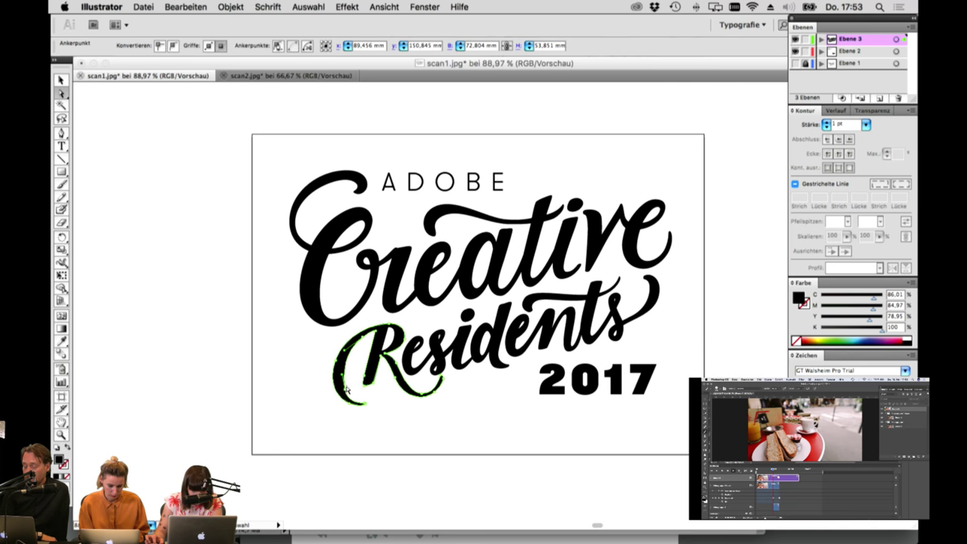
{"action": "left_click", "coordinate": [367, 394]}
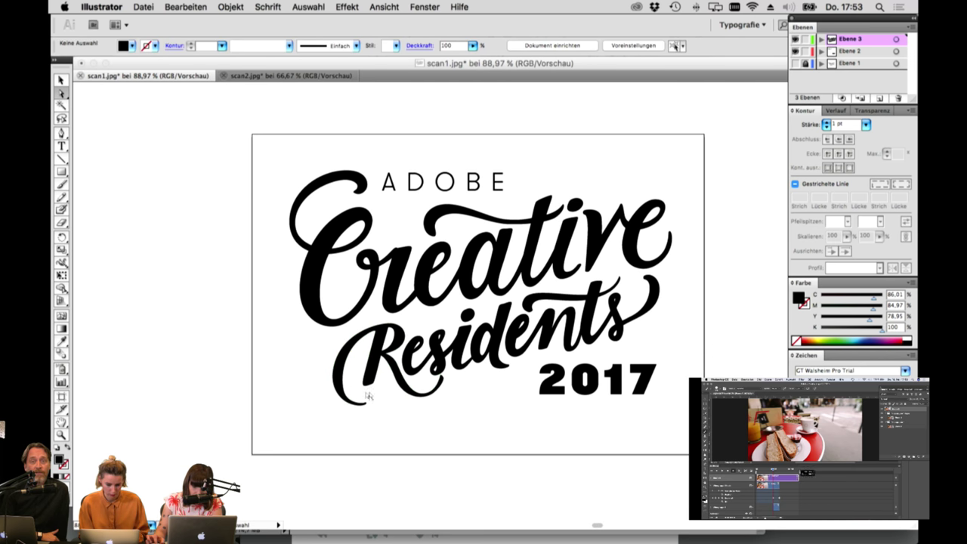
Step: Adjust the anchor point on the underside of the t's crossbar in "Residents" to smooth its curve, and deselect it
{"action": "left_click", "coordinate": [606, 295]}
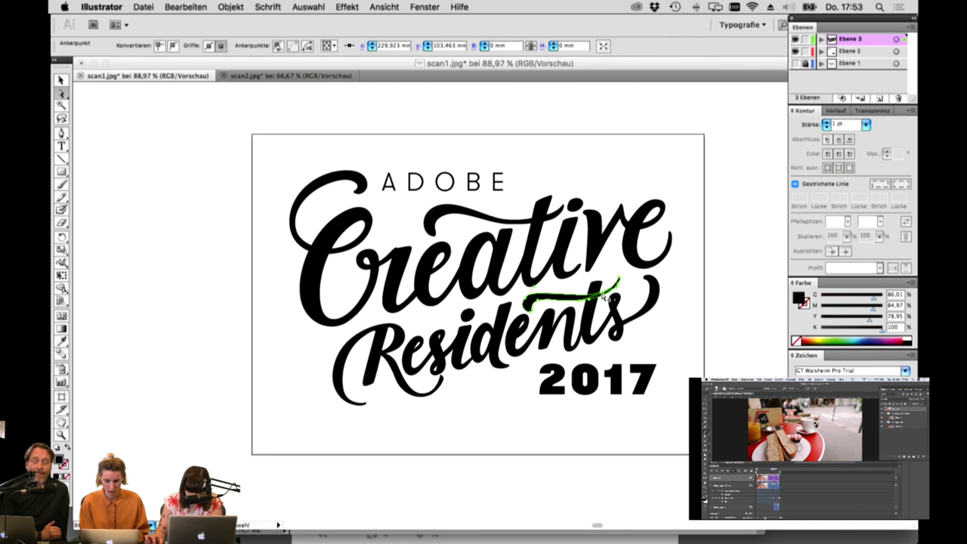
{"action": "left_click", "coordinate": [624, 287]}
{"action": "left_click", "coordinate": [604, 293]}
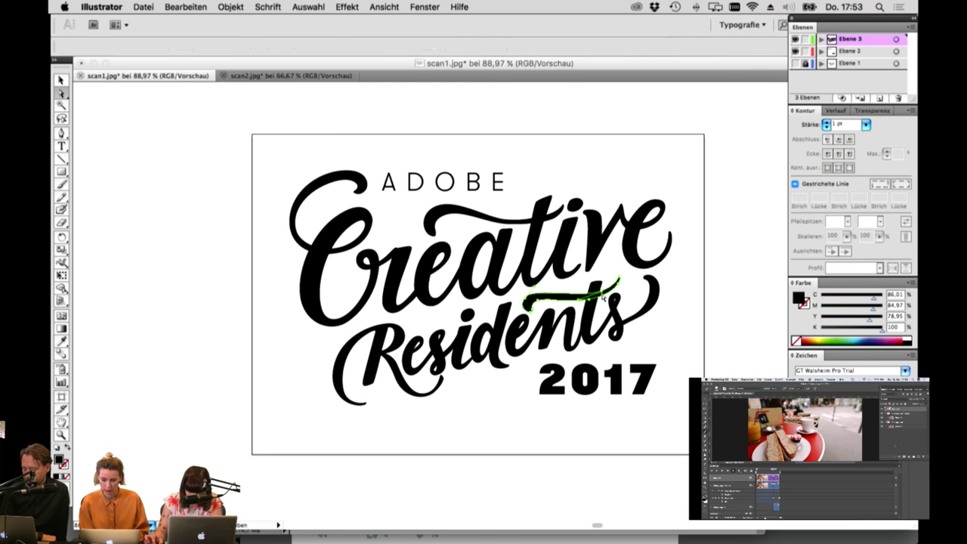
{"action": "left_click", "coordinate": [608, 296]}
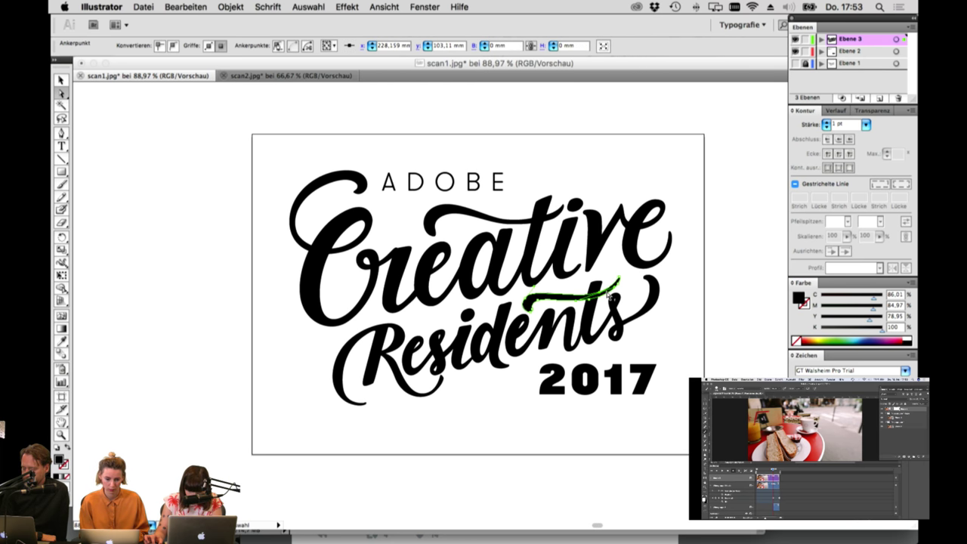
{"action": "left_click", "coordinate": [628, 295]}
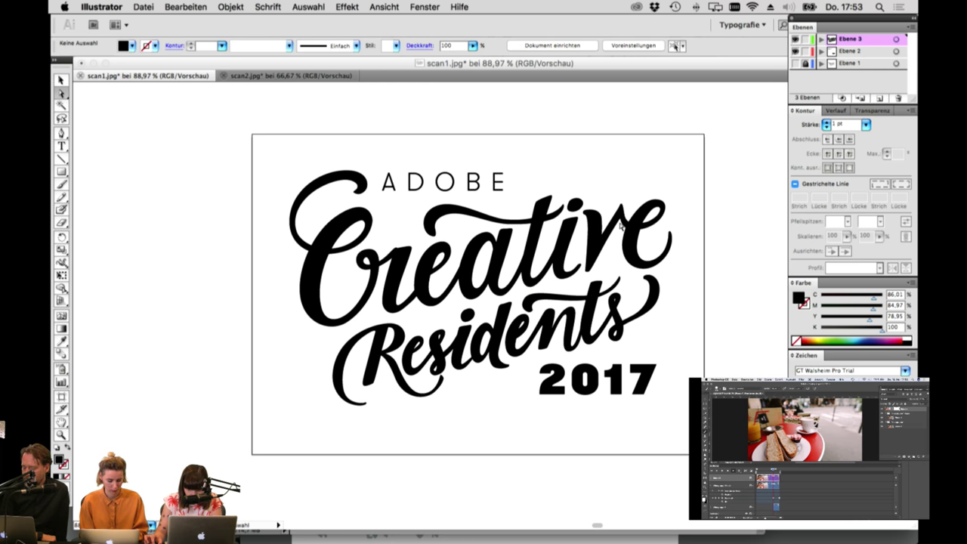
{"action": "left_click", "coordinate": [630, 201]}
{"action": "left_click", "coordinate": [629, 199]}
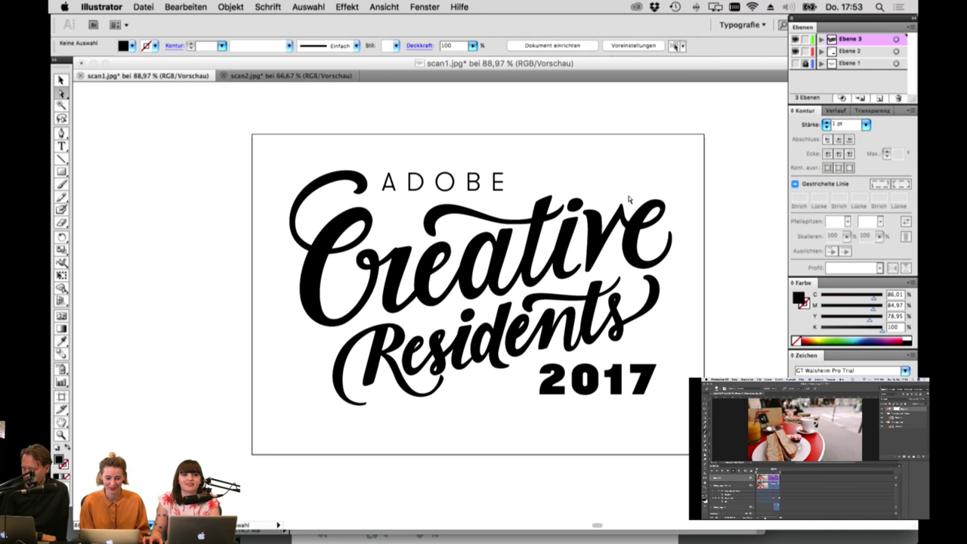
Step: Move the ADOBE text slightly down toward "Creative" and deselect it
{"action": "left_click", "coordinate": [476, 186]}
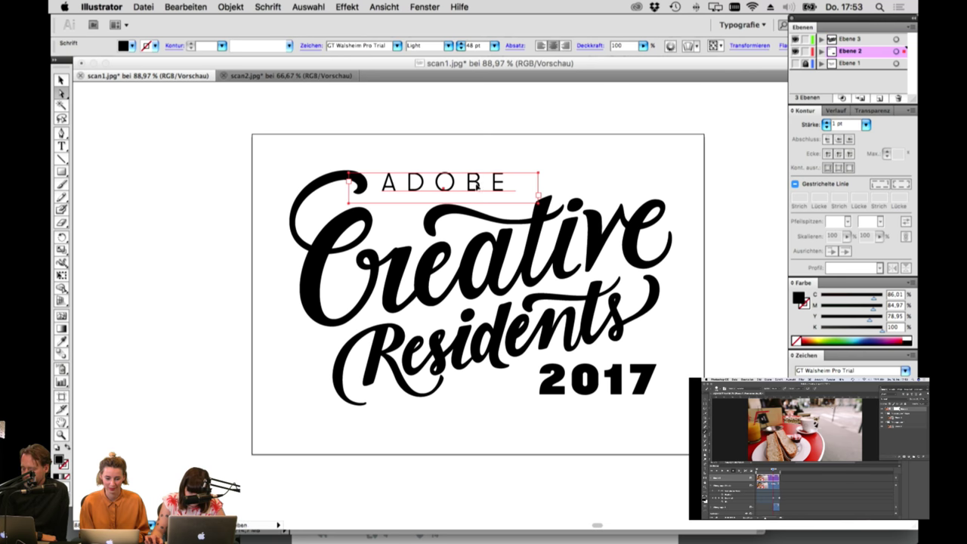
{"action": "left_click_drag", "start_coordinate": [476, 185], "coordinate": [476, 191]}
{"action": "left_click", "coordinate": [515, 170]}
{"action": "left_click", "coordinate": [516, 171]}
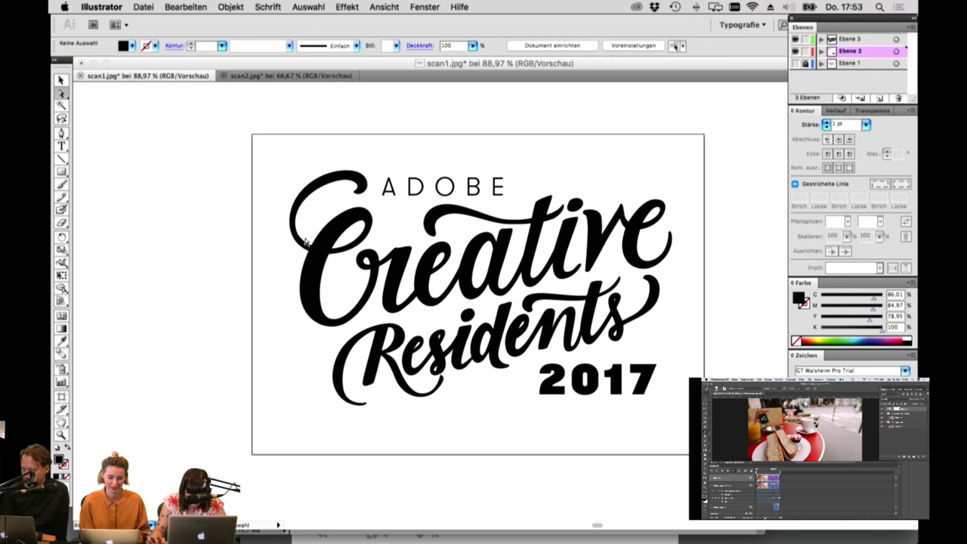
Step: Extend the end of the R's leg in "Residents" to the right and slightly upward
{"action": "key", "text": "z"}
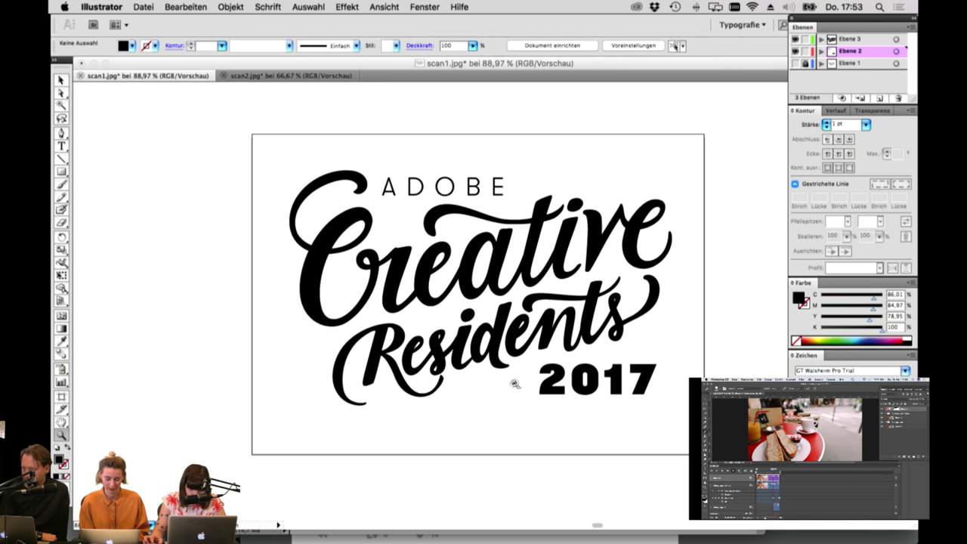
{"action": "key", "text": "a"}
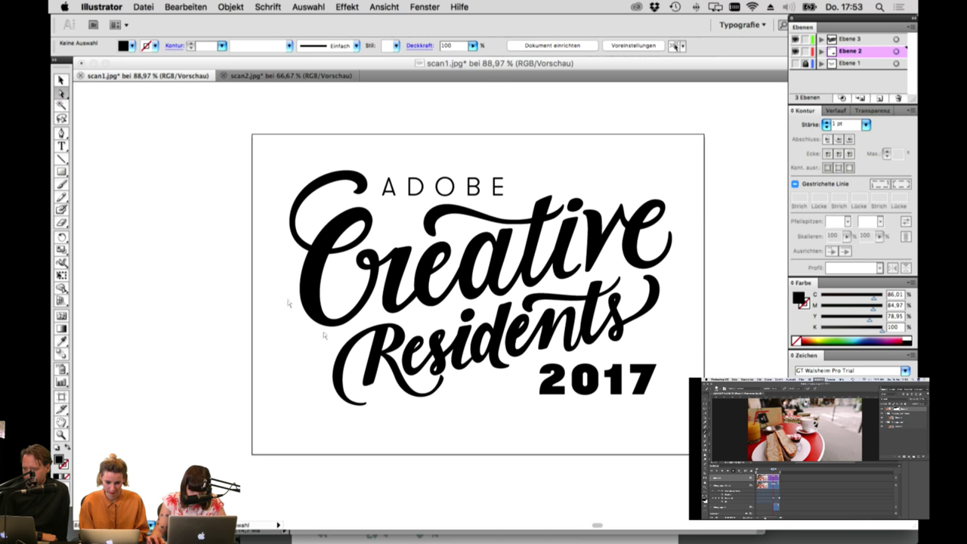
{"action": "left_click", "coordinate": [443, 378]}
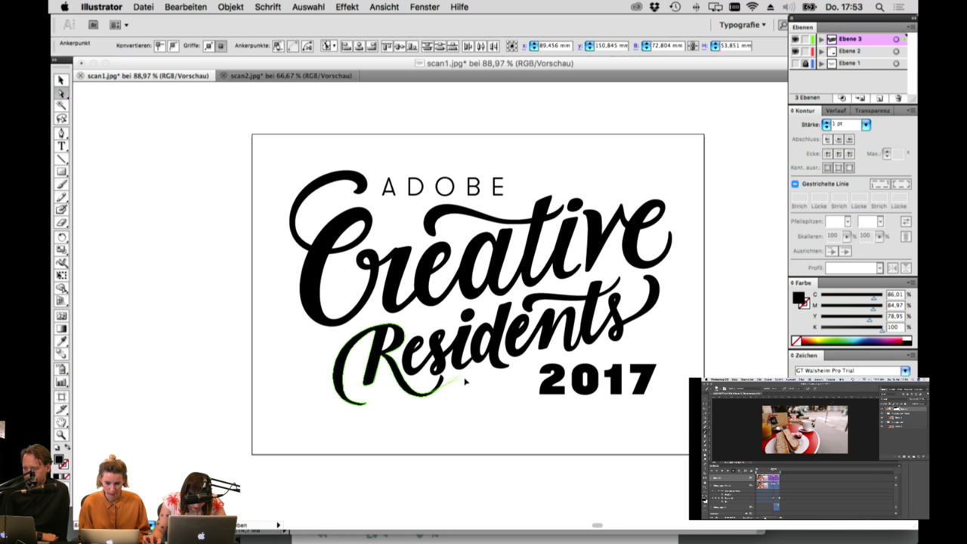
{"action": "left_click_drag", "start_coordinate": [466, 382], "coordinate": [464, 379]}
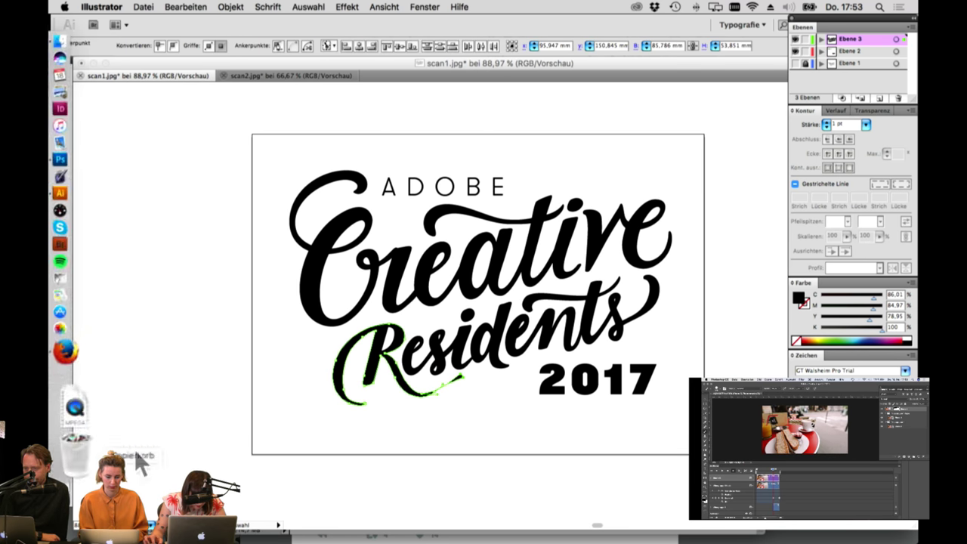
Step: Smooth the underside of the R's extended tail by repositioning its anchor point and direction handles
{"action": "key", "text": "z"}
{"action": "left_click_drag", "start_coordinate": [277, 272], "coordinate": [607, 473]}
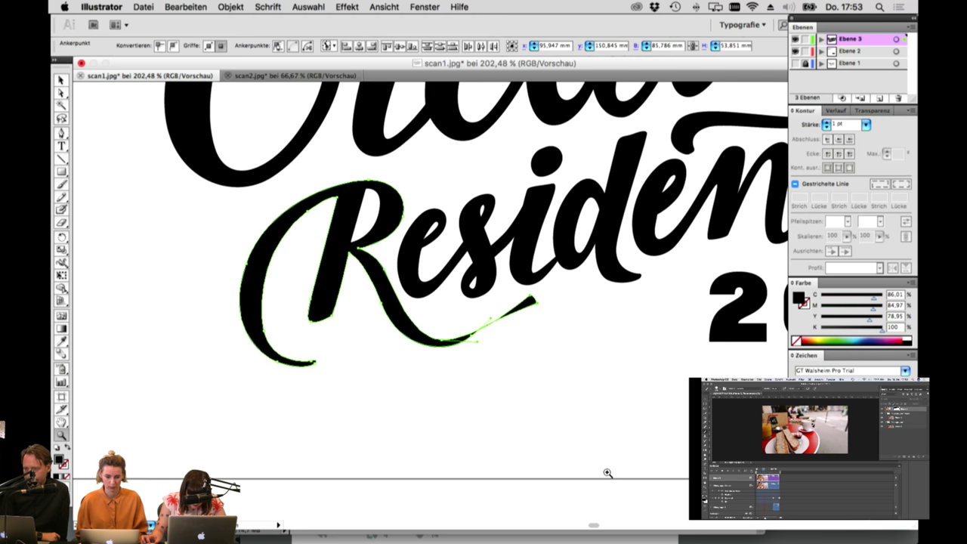
{"action": "key", "text": "a"}
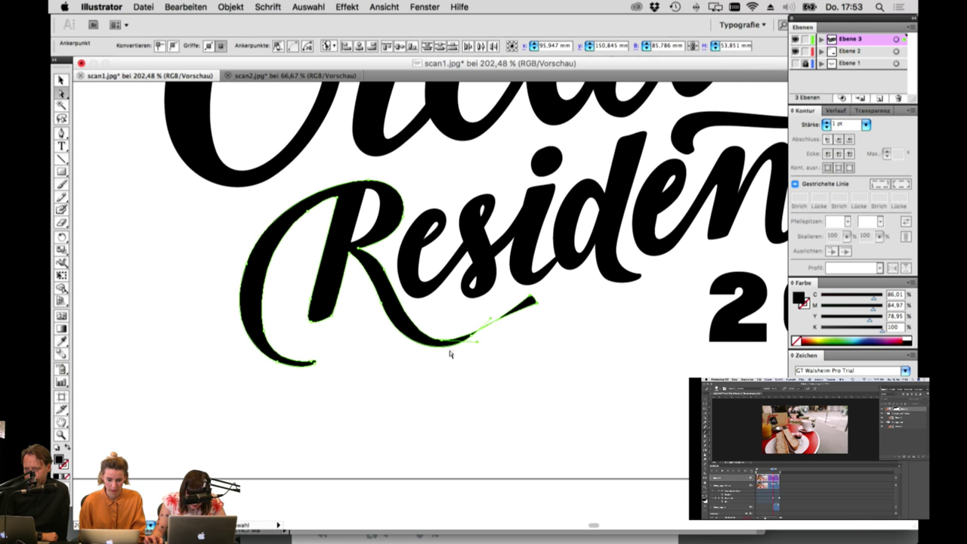
{"action": "left_click", "coordinate": [446, 350]}
{"action": "left_click", "coordinate": [468, 339]}
{"action": "left_click_drag", "start_coordinate": [472, 336], "coordinate": [451, 355]}
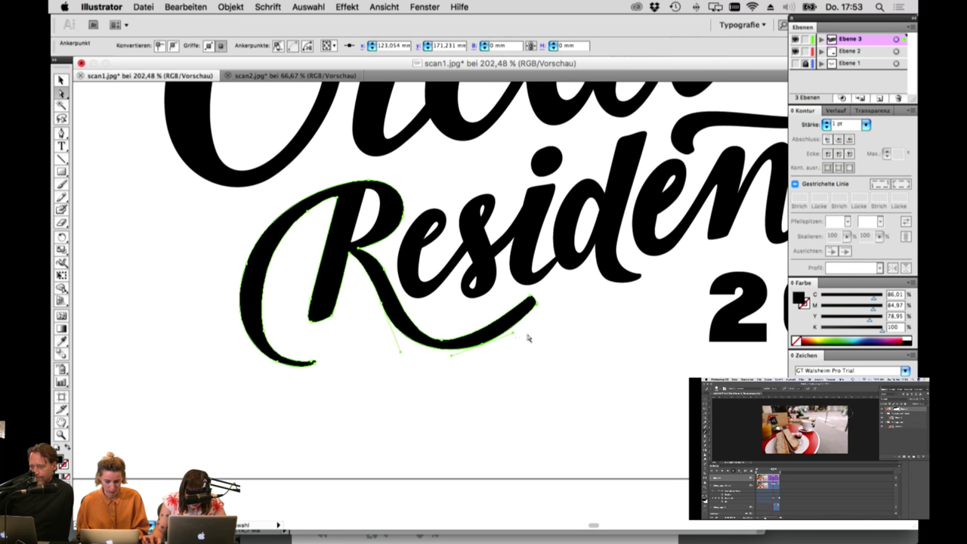
{"action": "left_click_drag", "start_coordinate": [513, 333], "coordinate": [515, 332]}
Step: Stretch the tip of the R's tail farther right and even out the tail's thickness along its lower curve
{"action": "left_click_drag", "start_coordinate": [533, 298], "coordinate": [560, 291]}
{"action": "mouse_move", "coordinate": [475, 345]}
{"action": "left_mouse_down"}
{"action": "mouse_move", "coordinate": [505, 343]}
{"action": "mouse_move", "coordinate": [491, 345]}
{"action": "left_mouse_up"}
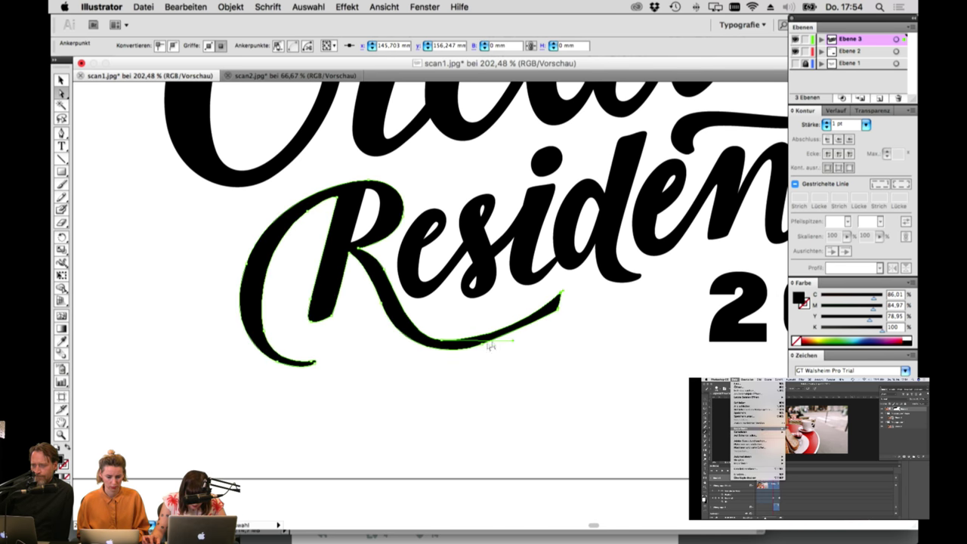
{"action": "left_click", "coordinate": [480, 345]}
{"action": "left_click", "coordinate": [502, 344]}
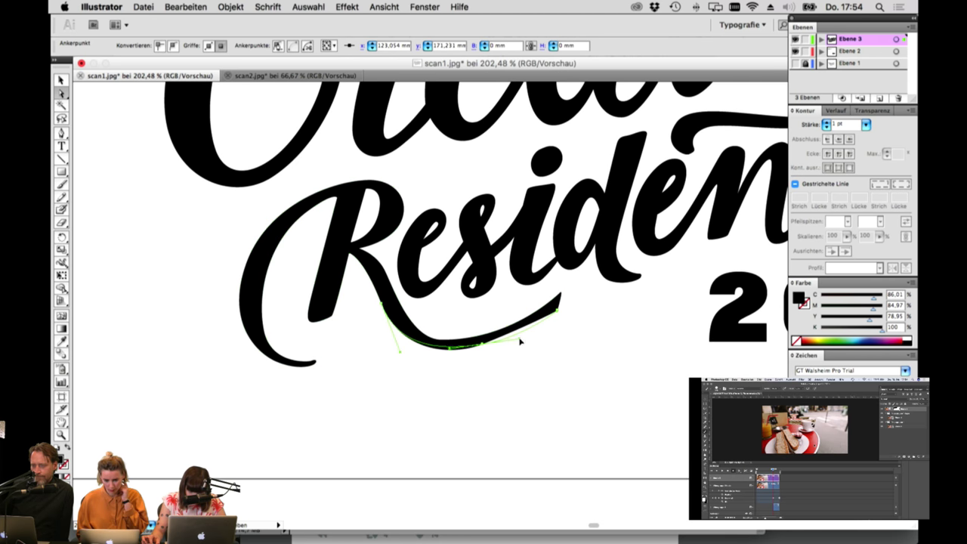
{"action": "mouse_move", "coordinate": [479, 349]}
{"action": "left_mouse_down"}
{"action": "mouse_move", "coordinate": [518, 349]}
{"action": "mouse_move", "coordinate": [468, 351]}
{"action": "left_mouse_up"}
Step: Reshape the inner edge of the R's tail in "Residents" by shifting its anchor point at the bend slightly right and down
{"action": "left_click", "coordinate": [383, 308]}
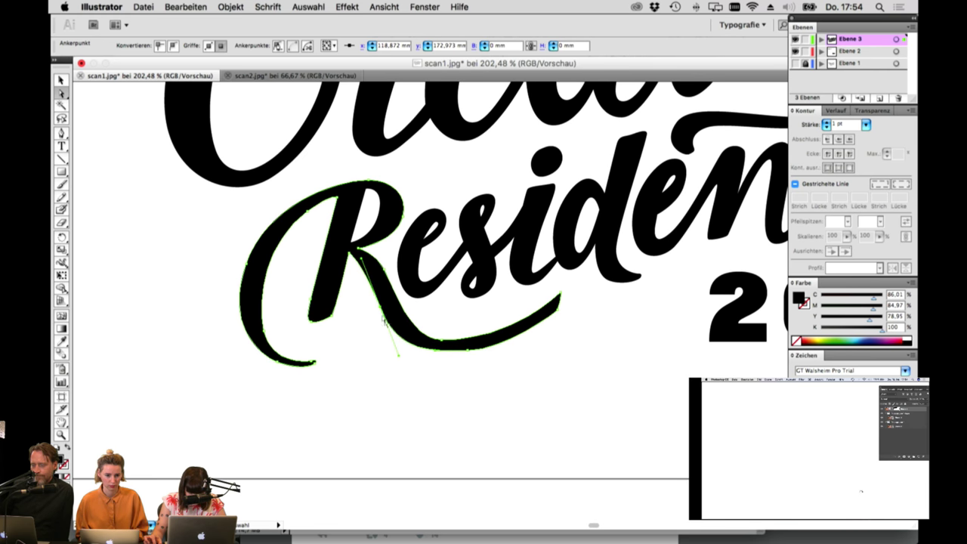
{"action": "left_click", "coordinate": [527, 361]}
{"action": "left_click", "coordinate": [468, 347]}
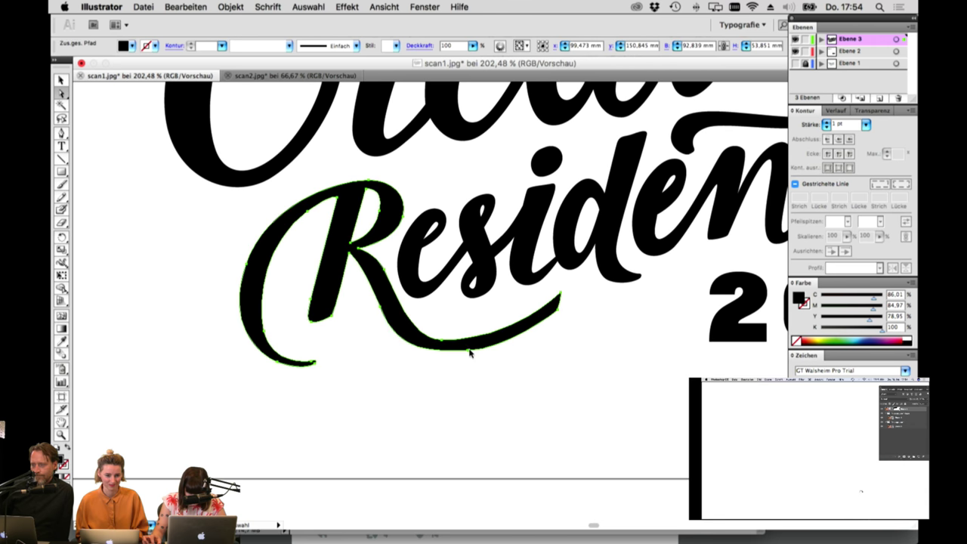
{"action": "left_click", "coordinate": [470, 352]}
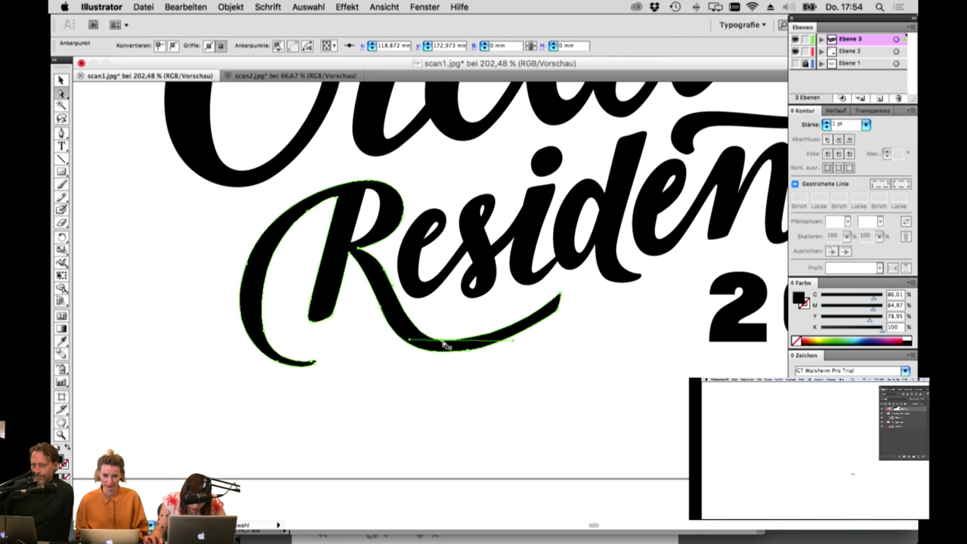
{"action": "left_click_drag", "start_coordinate": [442, 342], "coordinate": [451, 345]}
{"action": "left_click", "coordinate": [486, 325]}
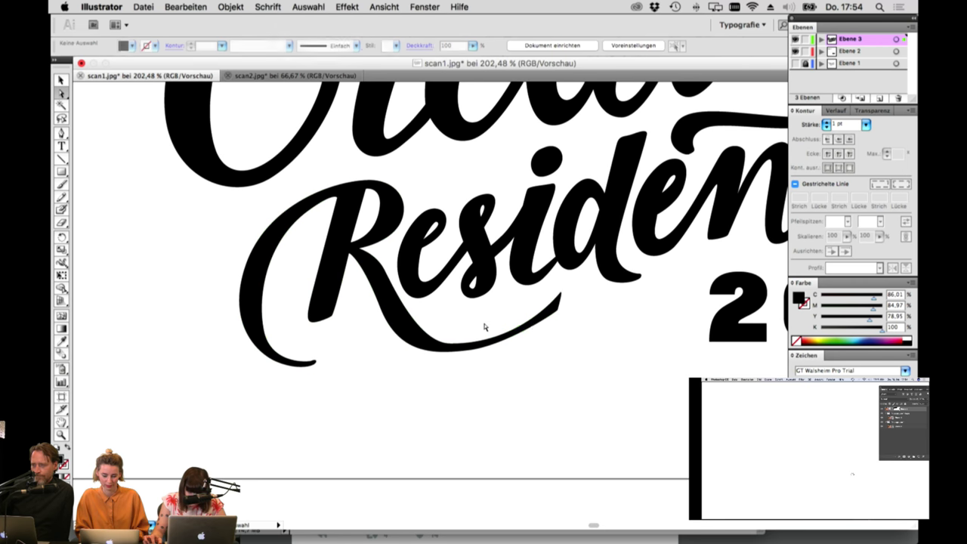
Step: Round out the underside of the R's tail by adjusting its lower anchor point and curve handles, leaving the lettering deselected
{"action": "left_click", "coordinate": [558, 311]}
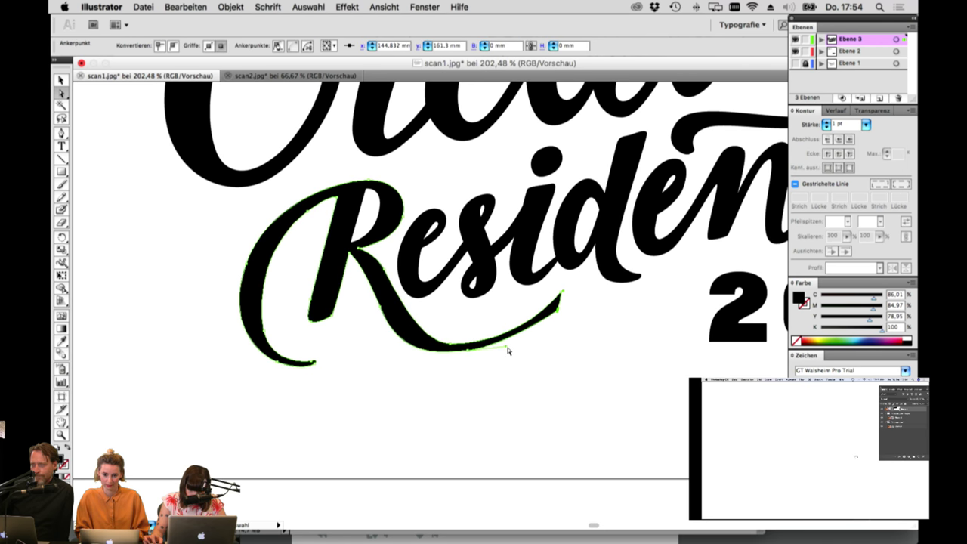
{"action": "left_click", "coordinate": [483, 353]}
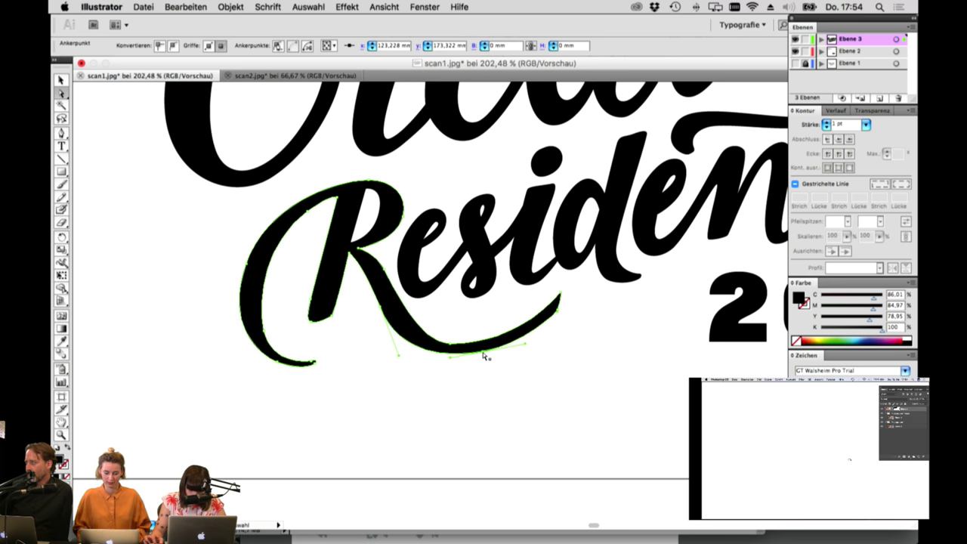
{"action": "left_click_drag", "start_coordinate": [483, 353], "coordinate": [457, 347]}
{"action": "left_click", "coordinate": [496, 355]}
{"action": "left_click", "coordinate": [513, 321]}
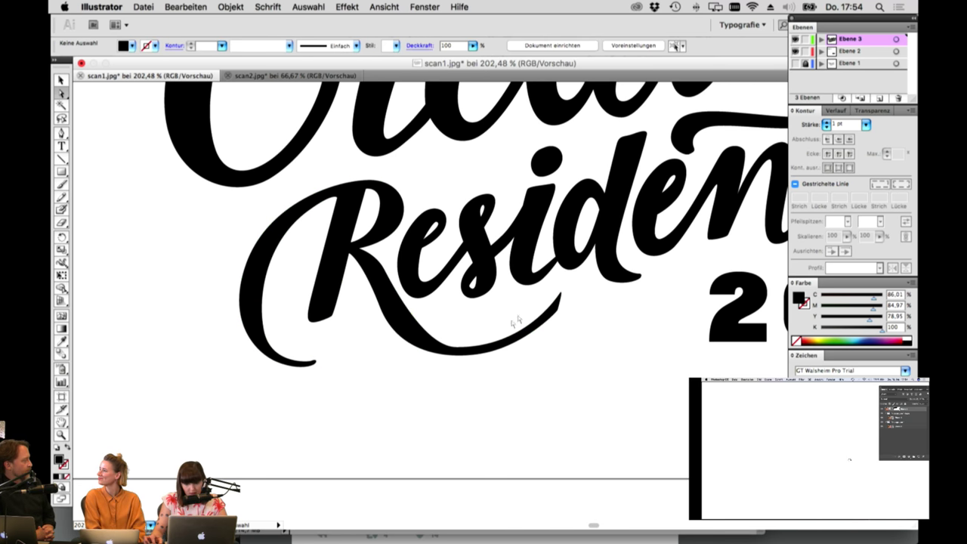
{"action": "left_click", "coordinate": [420, 336]}
{"action": "key", "text": "super+0"}
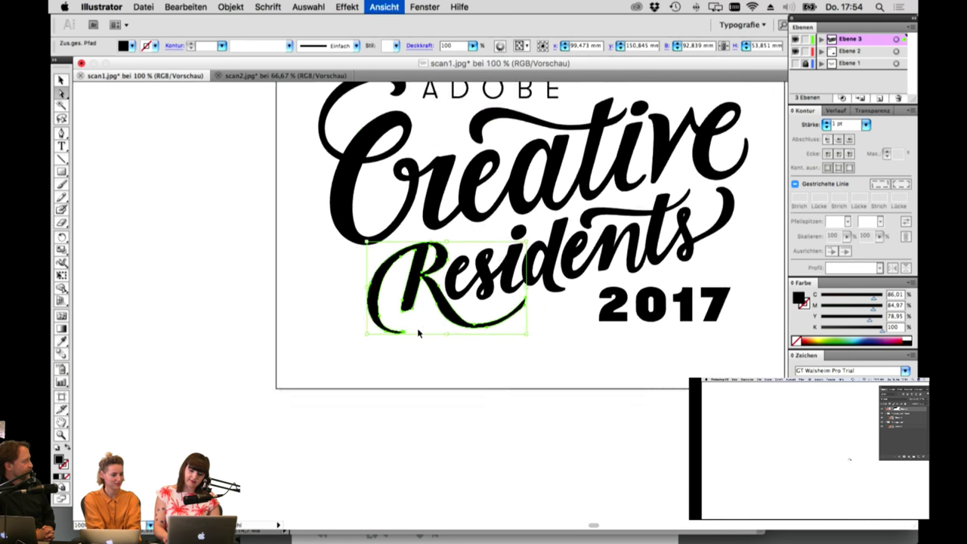
{"action": "left_click", "coordinate": [301, 417]}
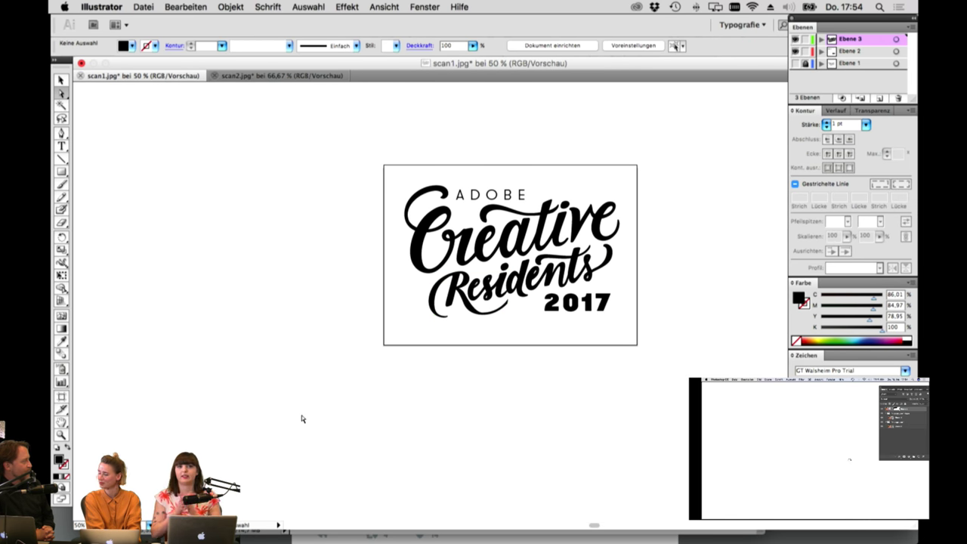